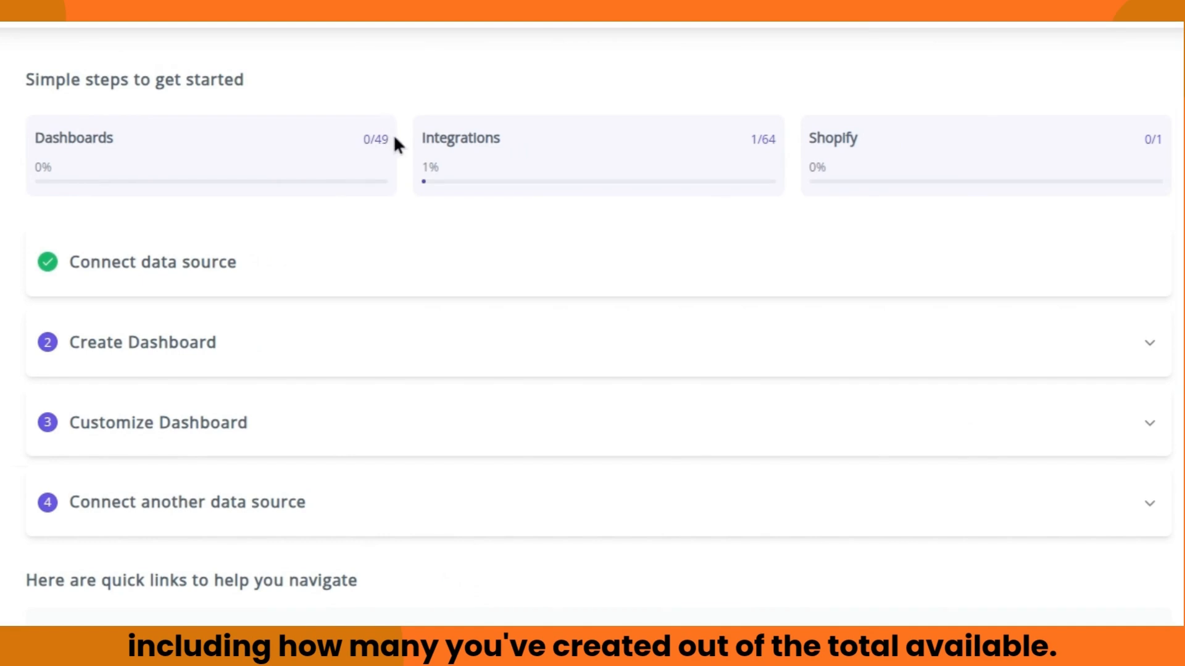
Step: Point out the Dashboards 0/49 counter, then scroll down to the quick-link cards
{"action": "left_click_drag", "start_coordinate": [389, 139], "coordinate": [373, 139]}
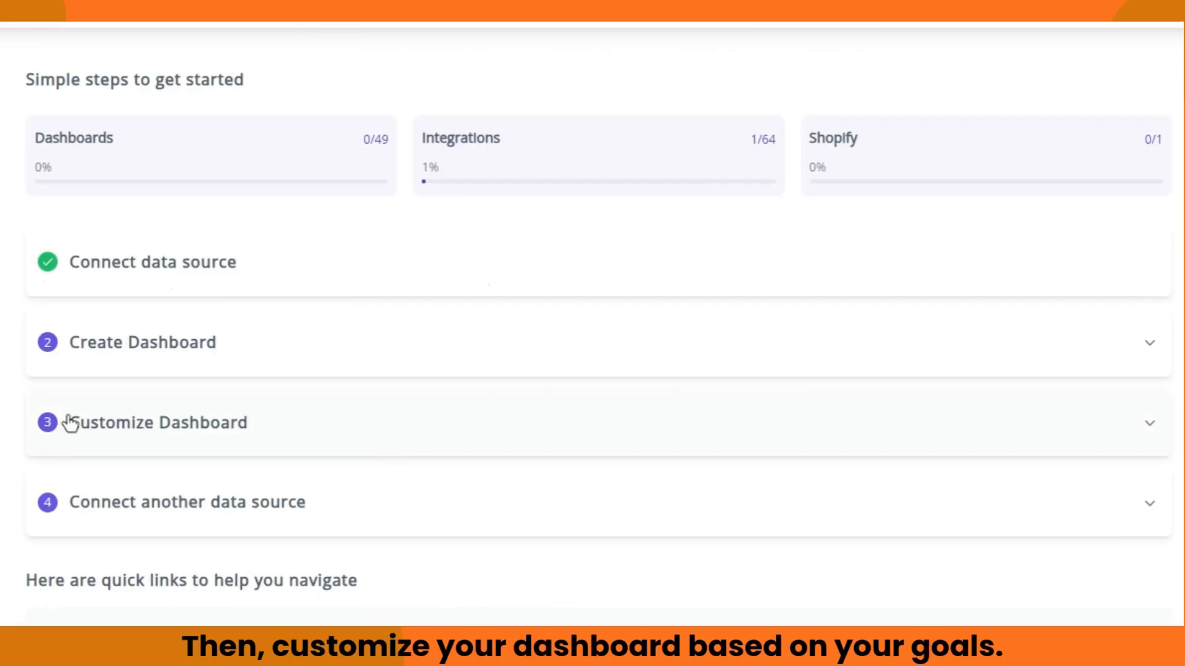
{"action": "scroll", "coordinate": [21, 408], "scroll_direction": "down", "scroll_amount": 4}
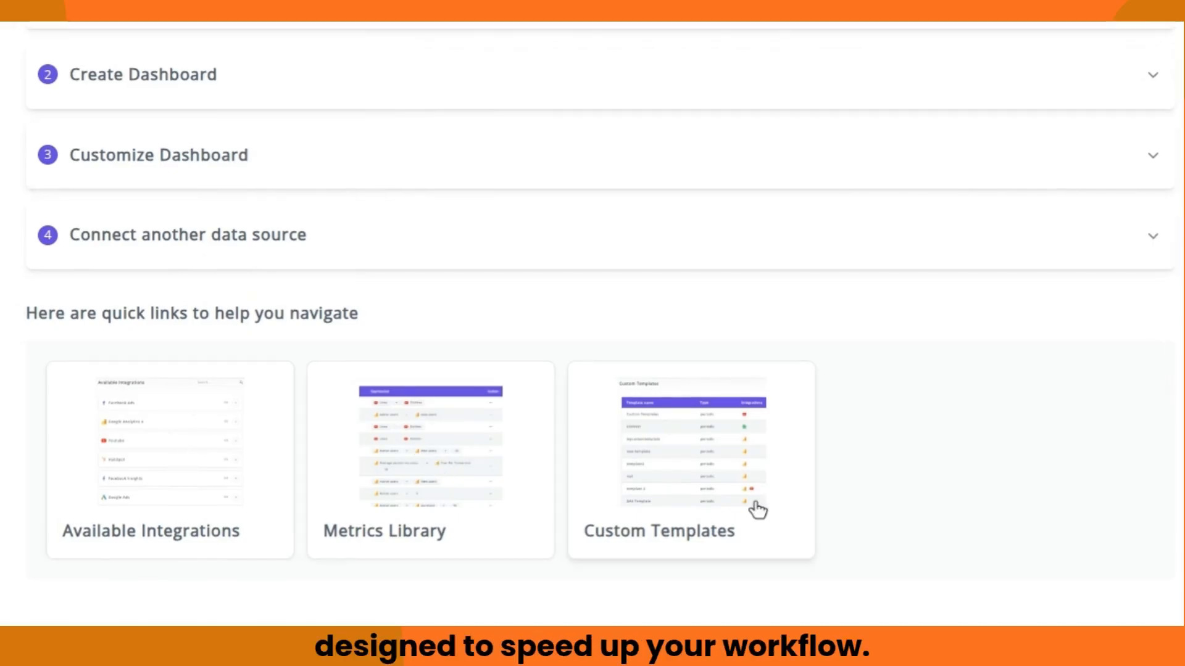
{"action": "left_click", "coordinate": [171, 460]}
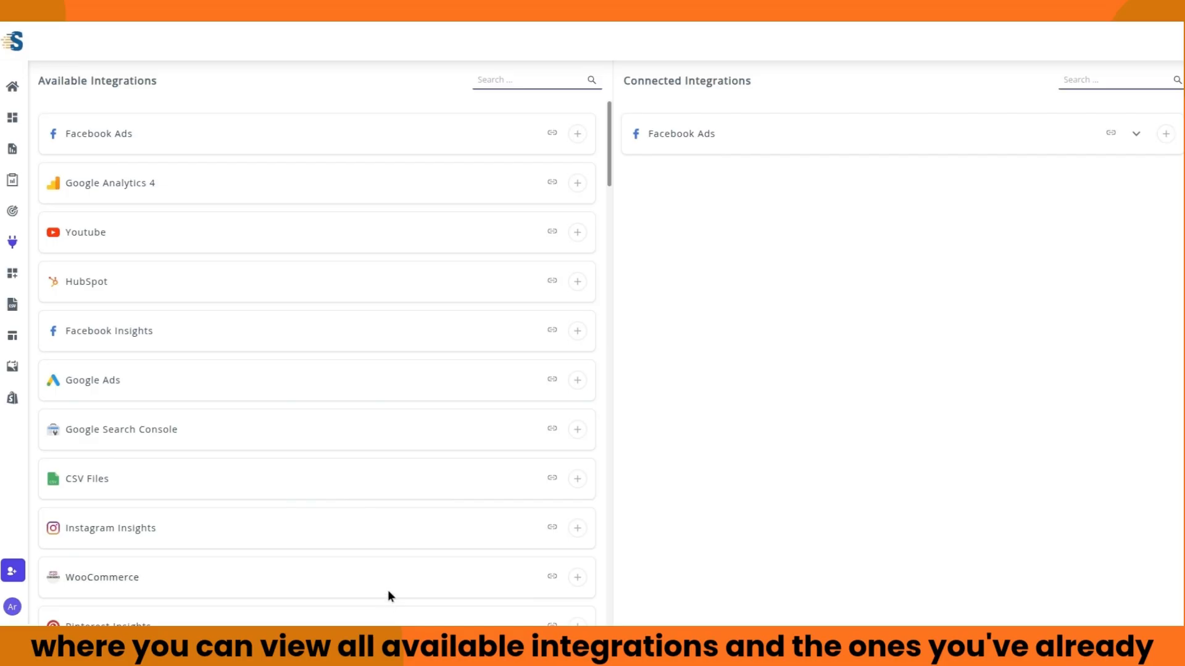
{"action": "scroll", "coordinate": [400, 351], "scroll_direction": "down", "scroll_amount": 5}
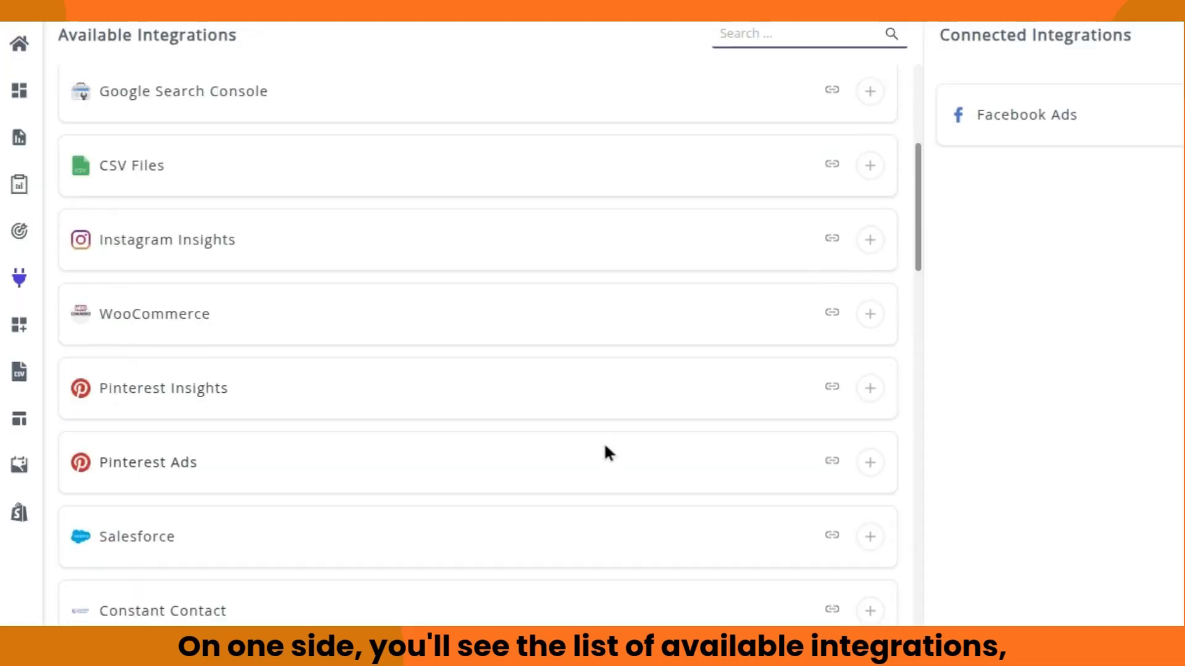
{"action": "scroll", "coordinate": [605, 446], "scroll_direction": "down", "scroll_amount": 20}
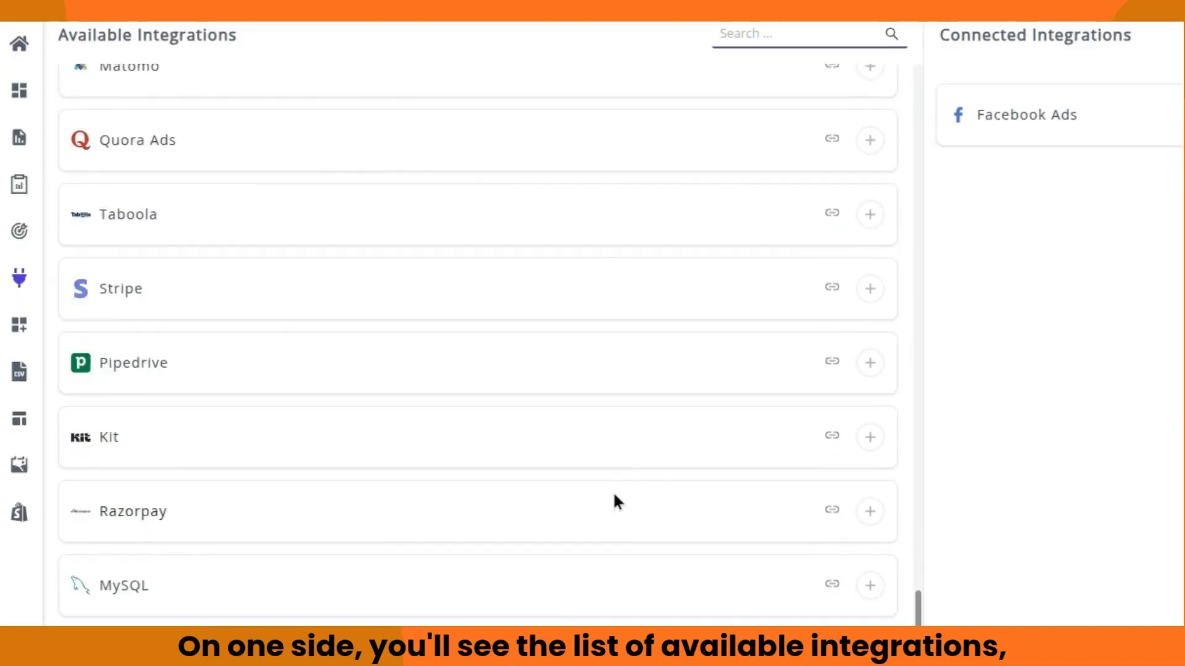
{"action": "scroll", "coordinate": [614, 494], "scroll_direction": "down", "scroll_amount": 7}
{"action": "scroll", "coordinate": [614, 496], "scroll_direction": "up", "scroll_amount": 20}
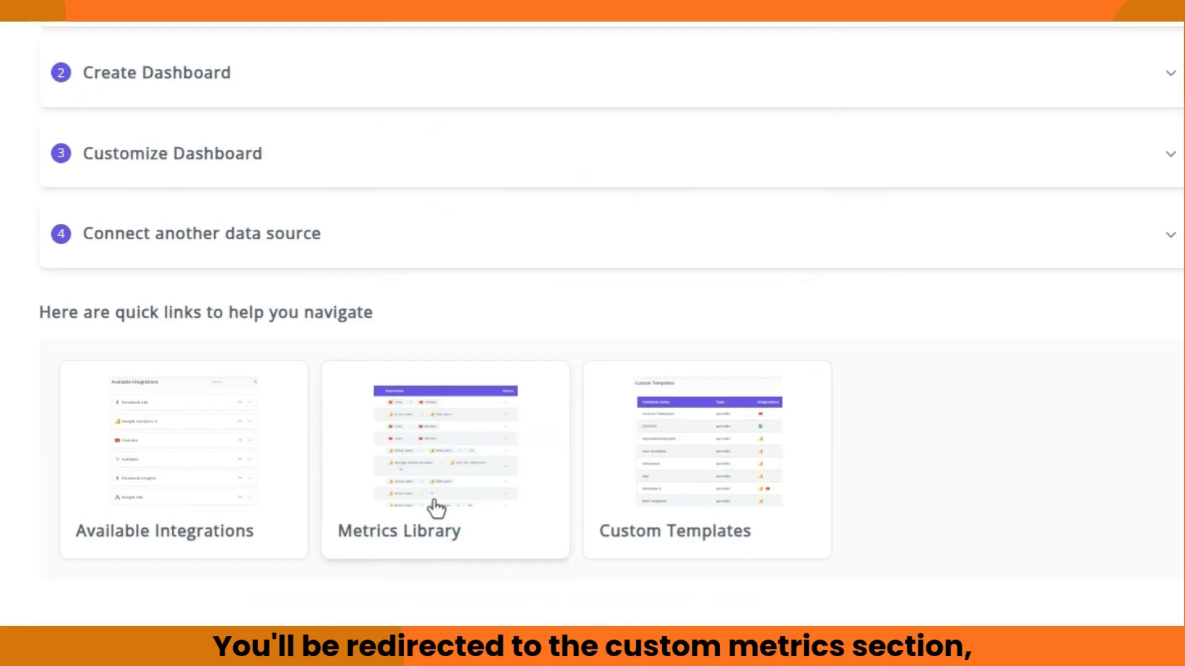
{"action": "left_click", "coordinate": [437, 508]}
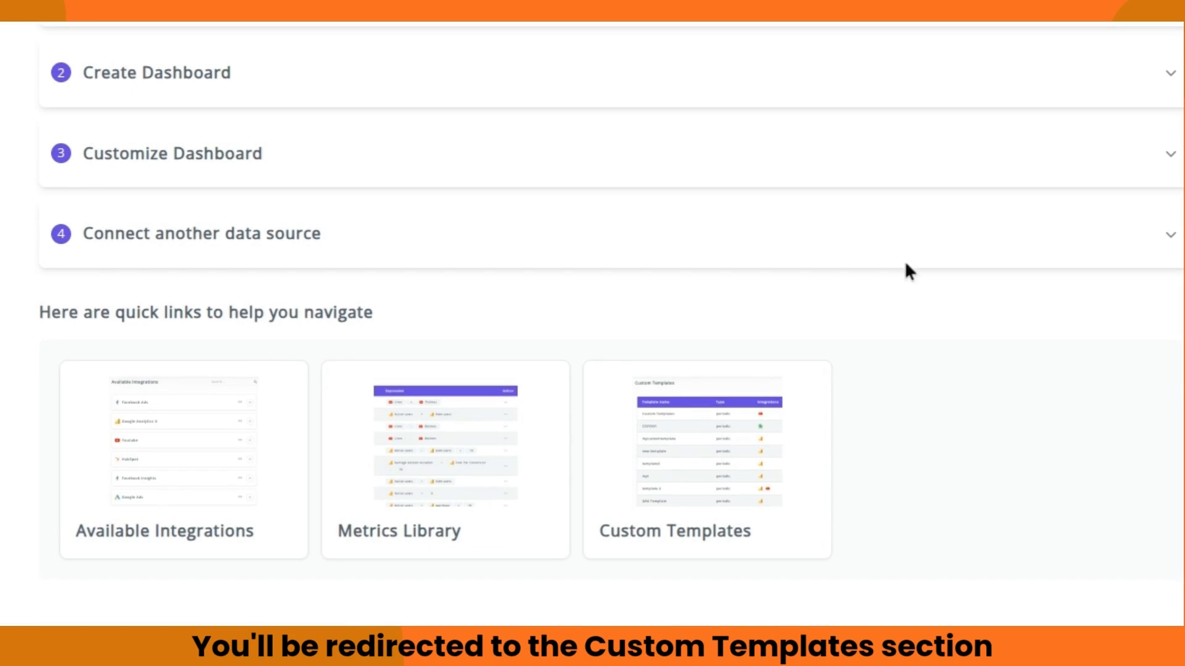
{"action": "left_click", "coordinate": [795, 500]}
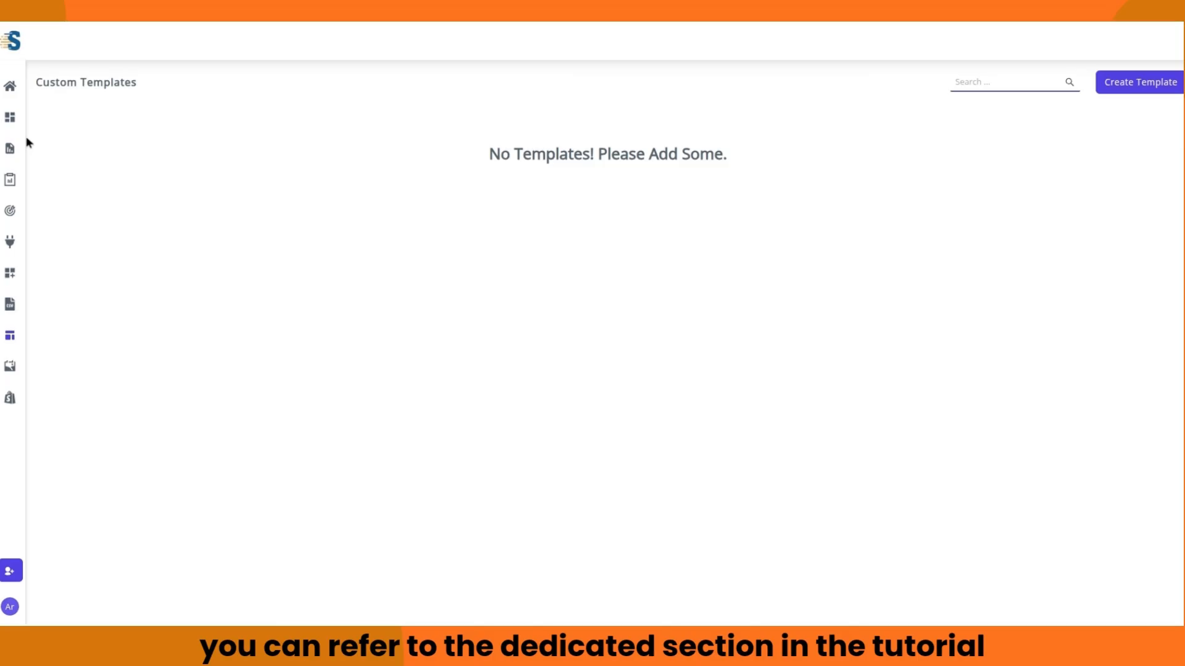
{"action": "left_click", "coordinate": [9, 85]}
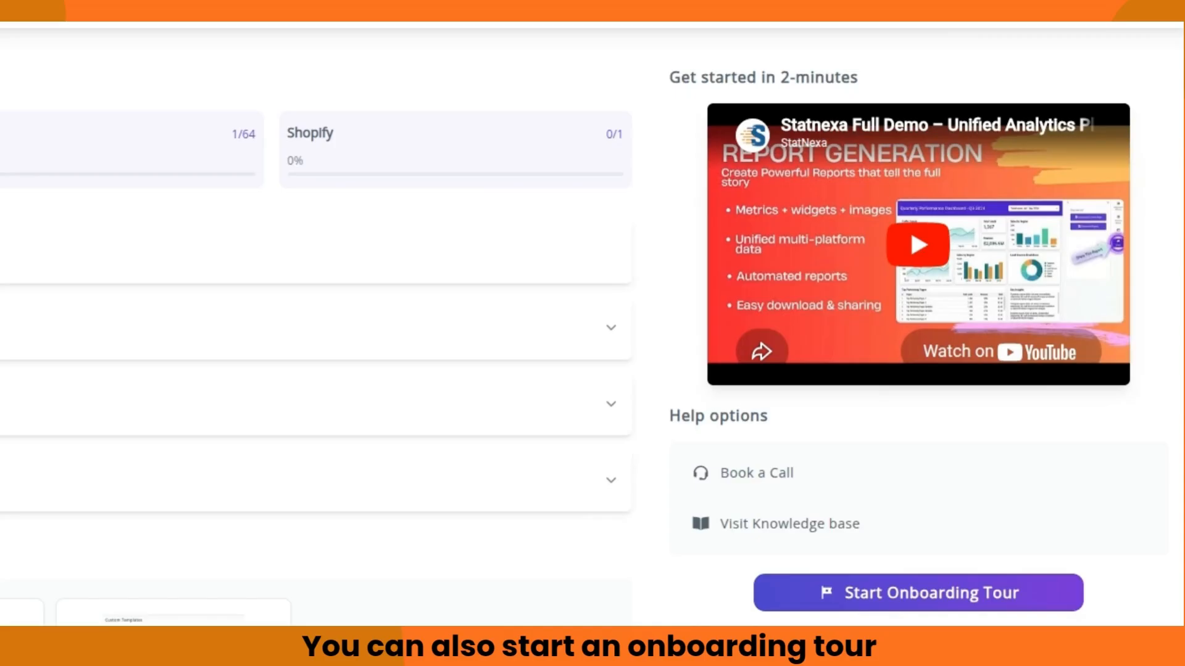
{"action": "left_click", "coordinate": [943, 607]}
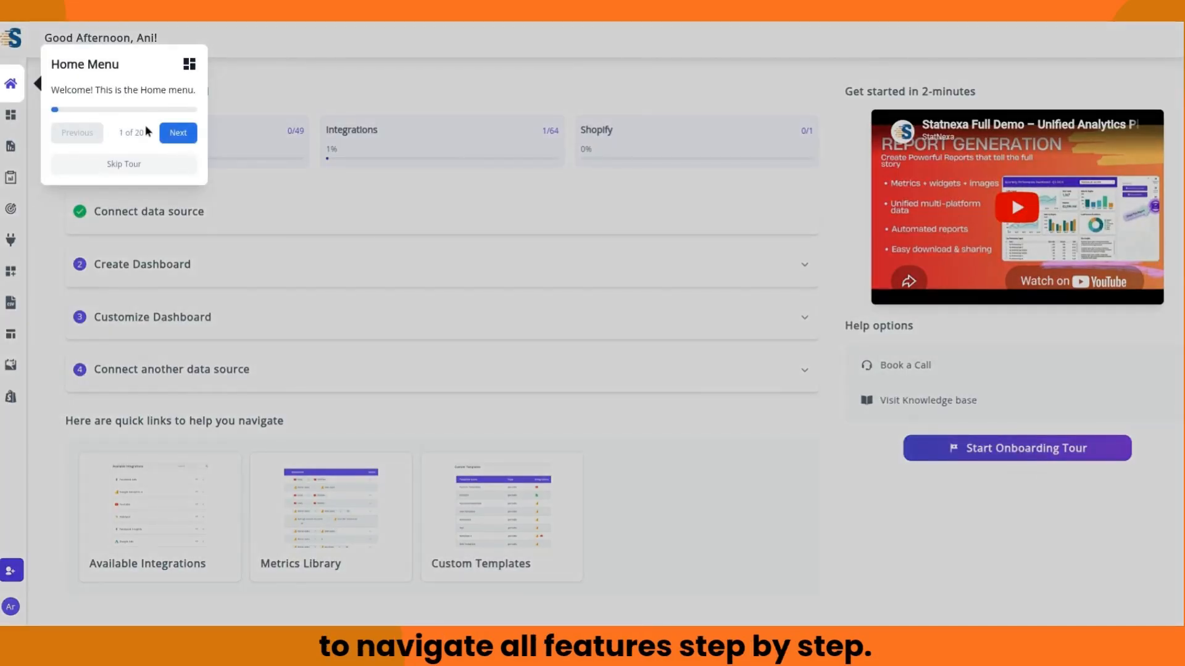
{"action": "left_click", "coordinate": [188, 139]}
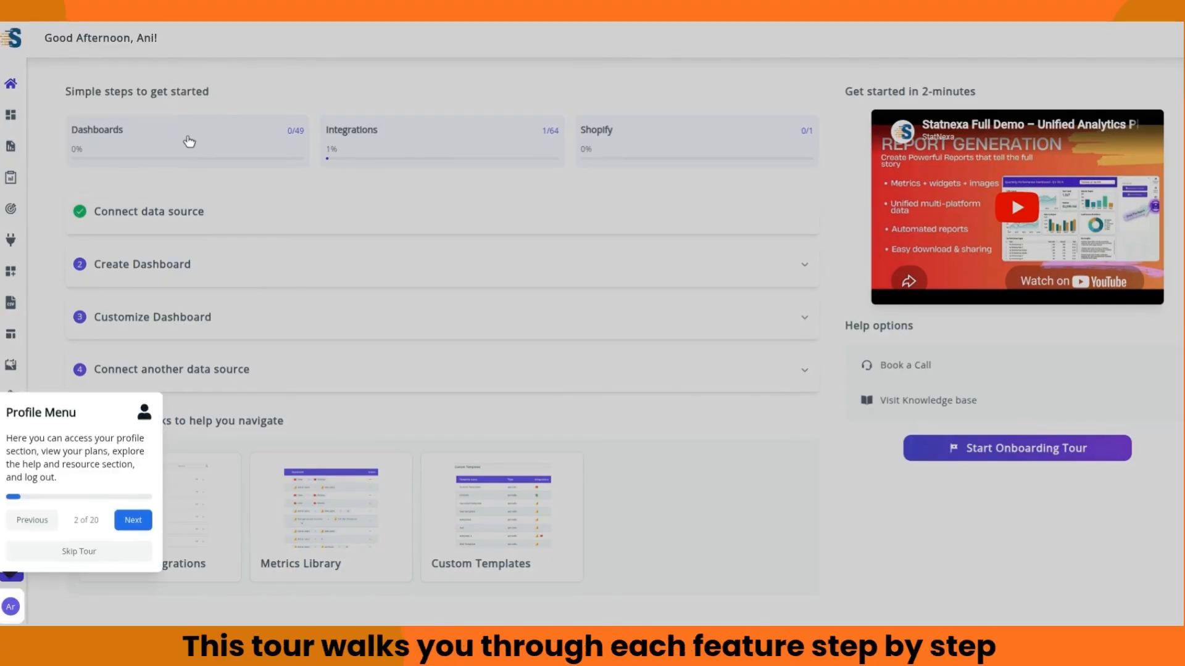
{"action": "left_click", "coordinate": [132, 521]}
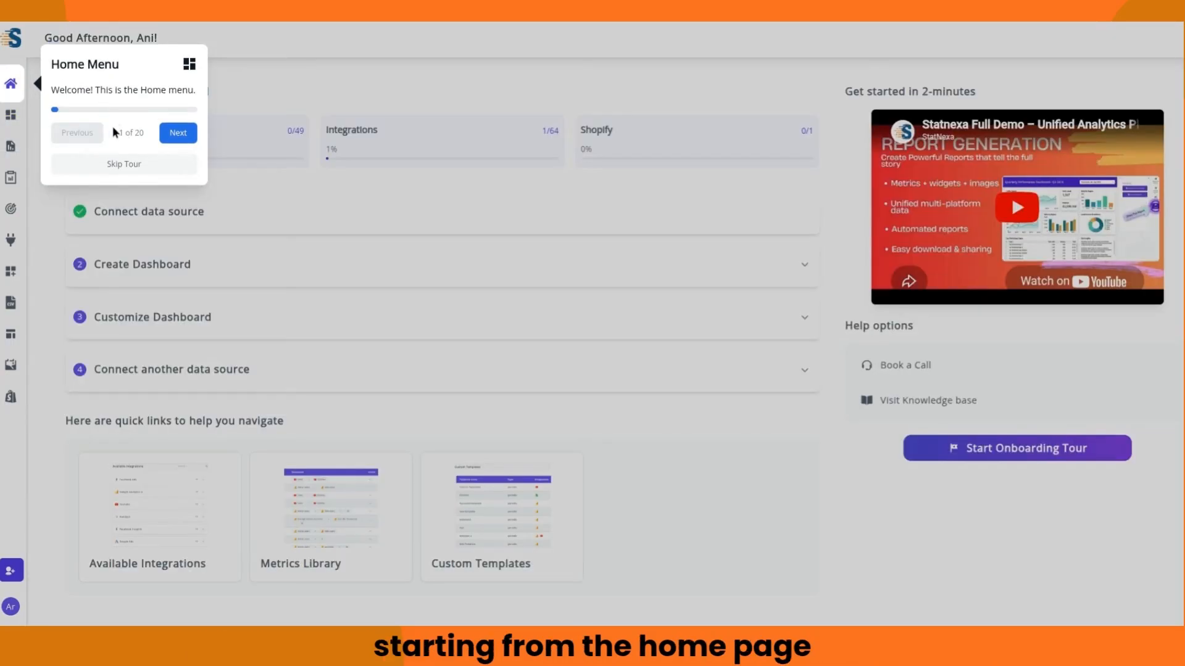
{"action": "left_click", "coordinate": [188, 140]}
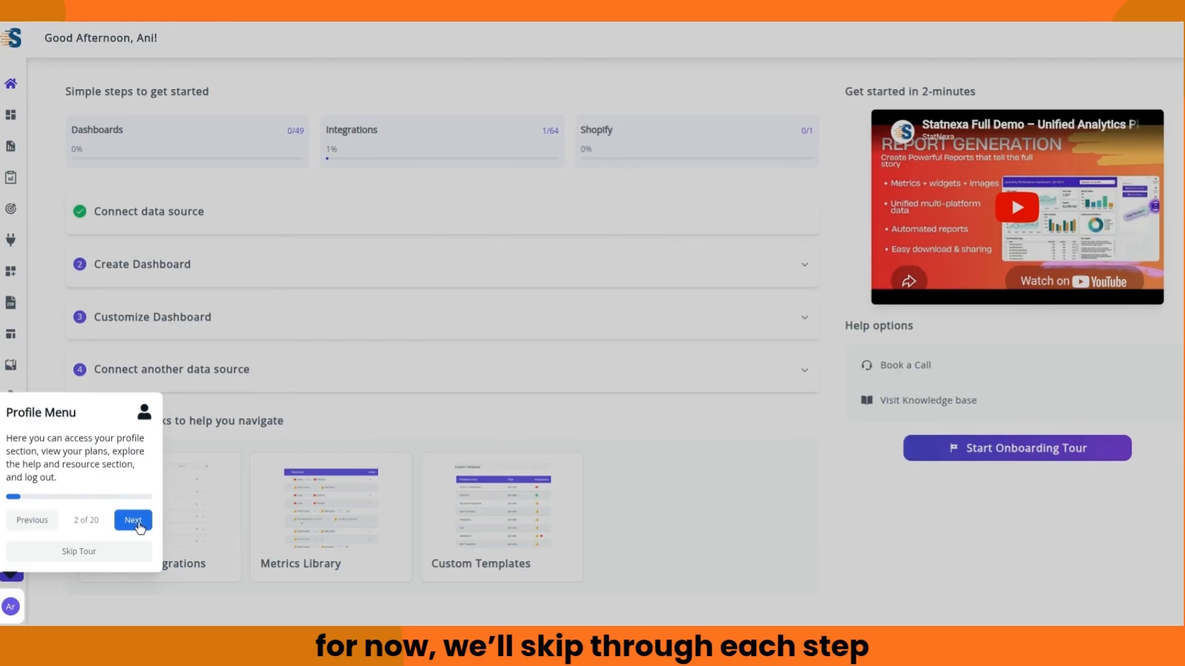
{"action": "left_click", "coordinate": [137, 522]}
{"action": "left_click", "coordinate": [179, 141]}
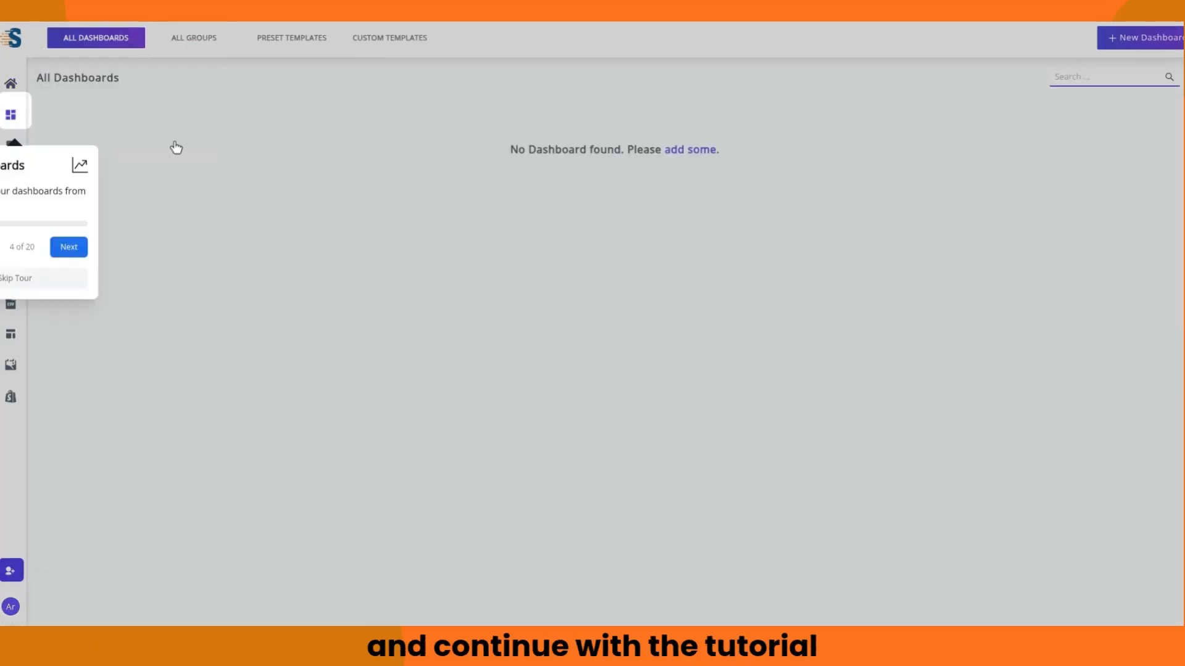
{"action": "left_click", "coordinate": [154, 172]}
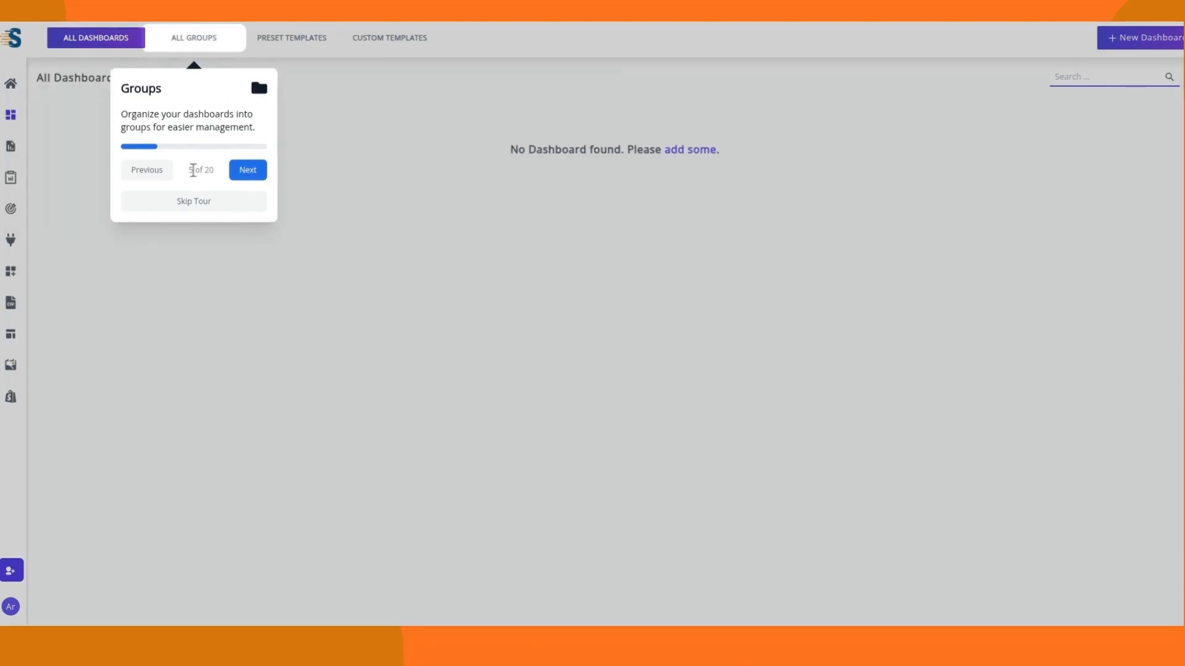
{"action": "left_click", "coordinate": [260, 170]}
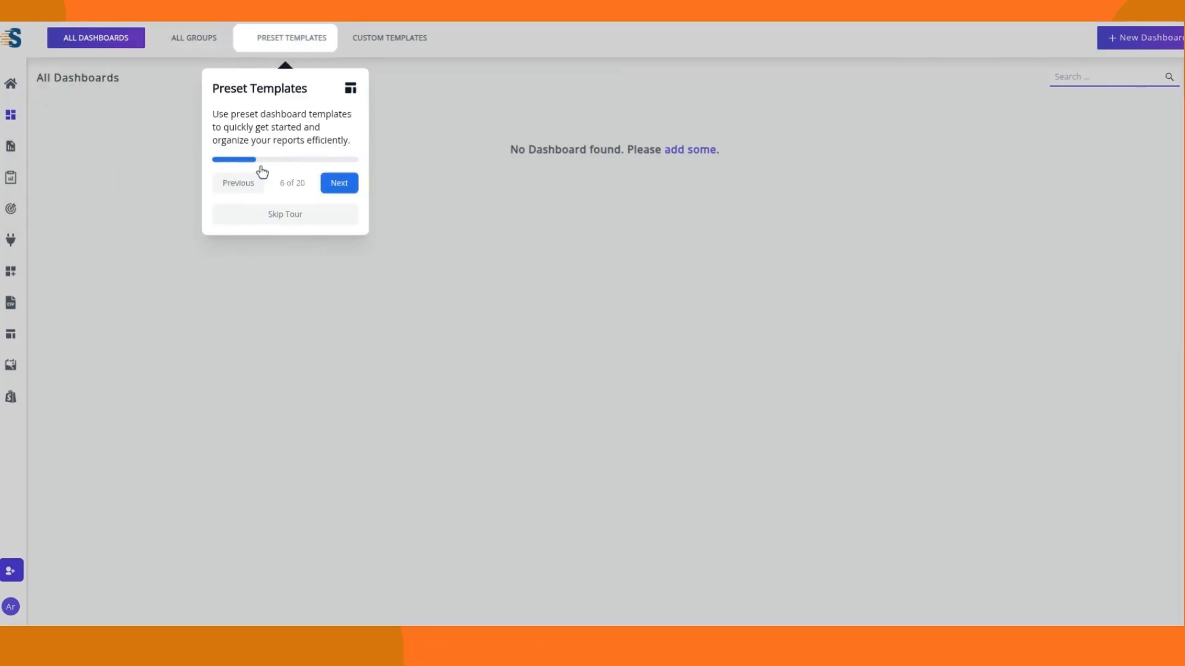
{"action": "left_click", "coordinate": [349, 187]}
{"action": "left_click", "coordinate": [447, 196]}
{"action": "left_click", "coordinate": [180, 276]}
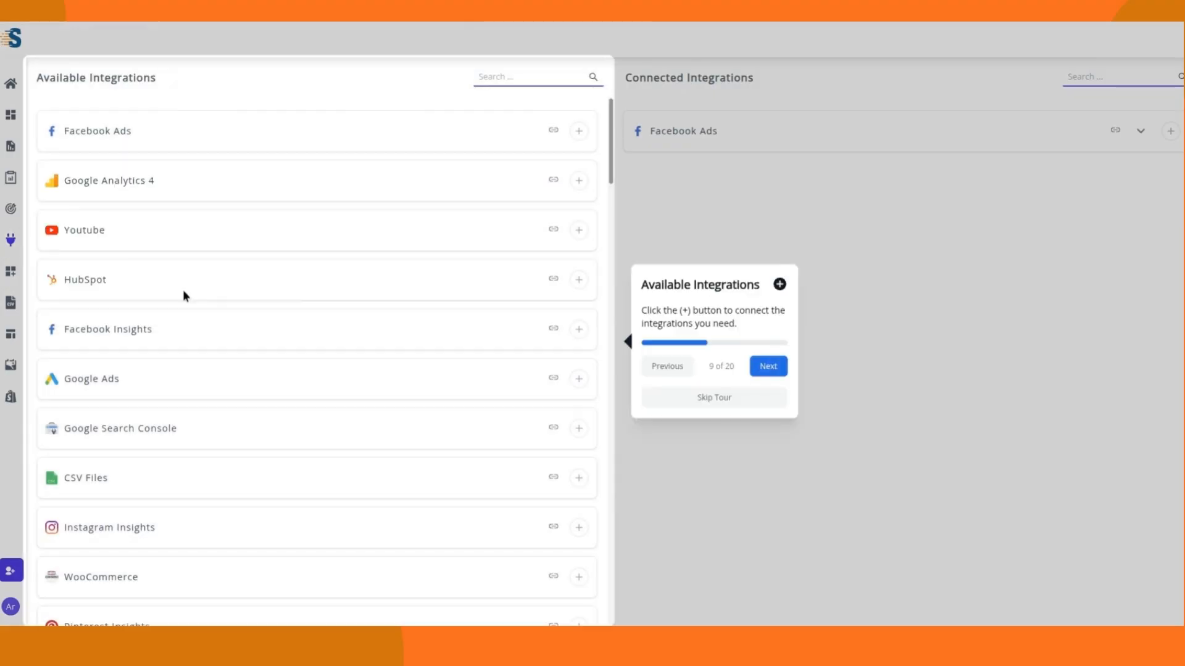
{"action": "left_click", "coordinate": [768, 370]}
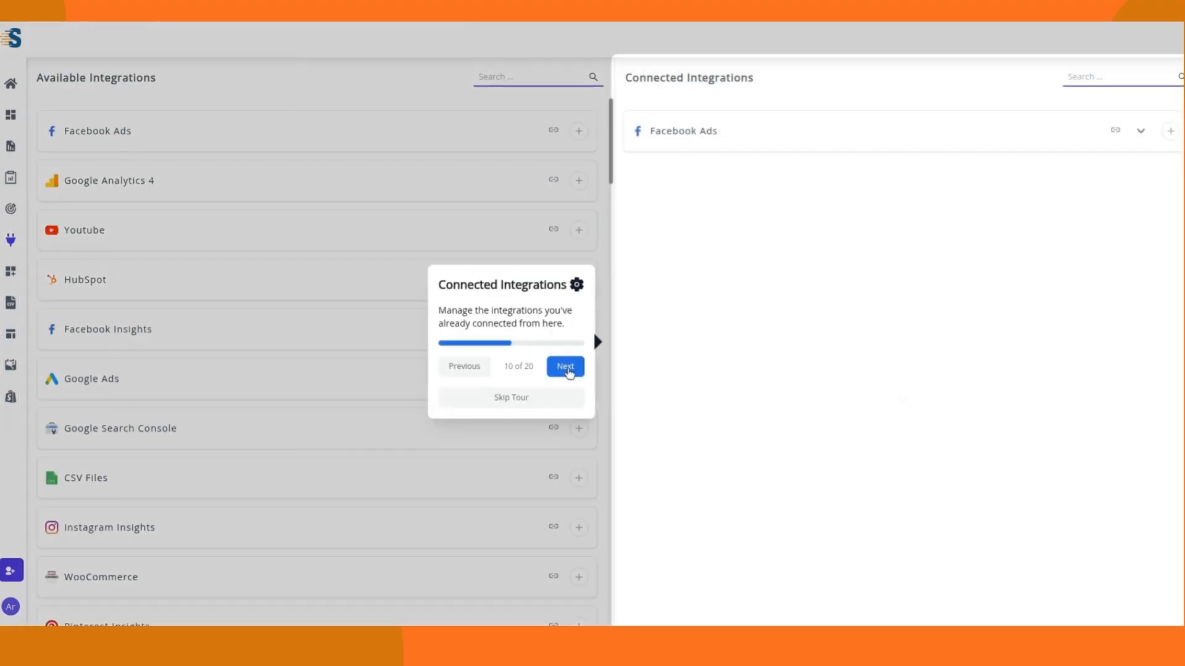
{"action": "left_click", "coordinate": [566, 368]}
{"action": "left_click", "coordinate": [187, 303]}
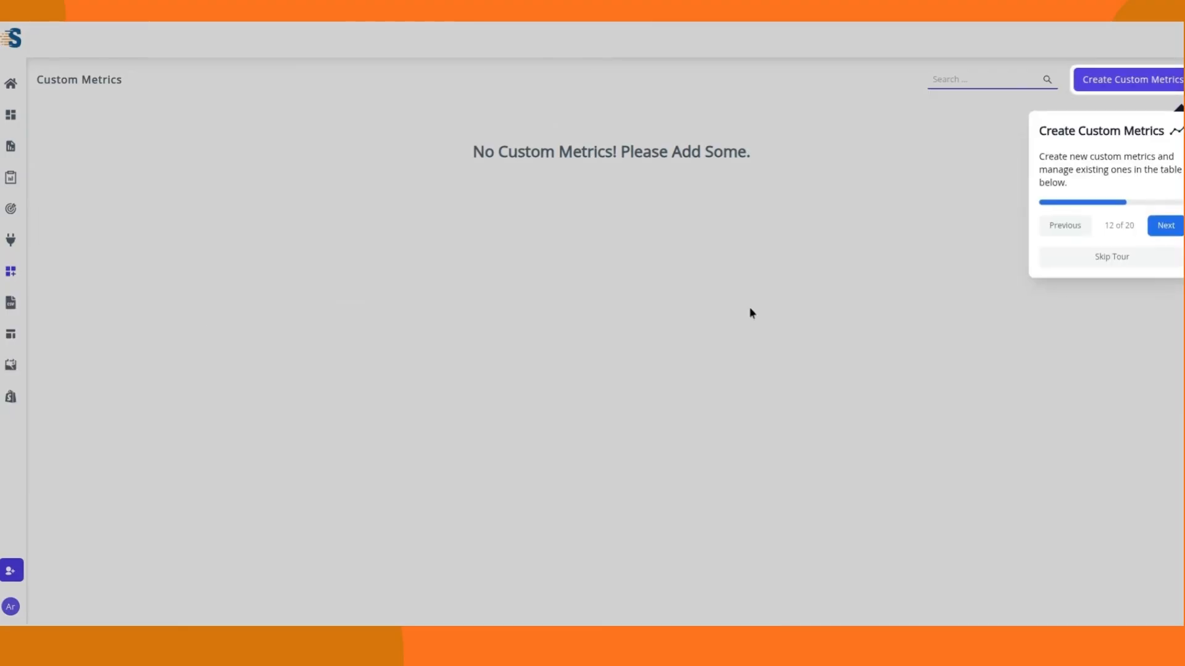
{"action": "left_click", "coordinate": [1165, 226]}
{"action": "left_click", "coordinate": [179, 329]}
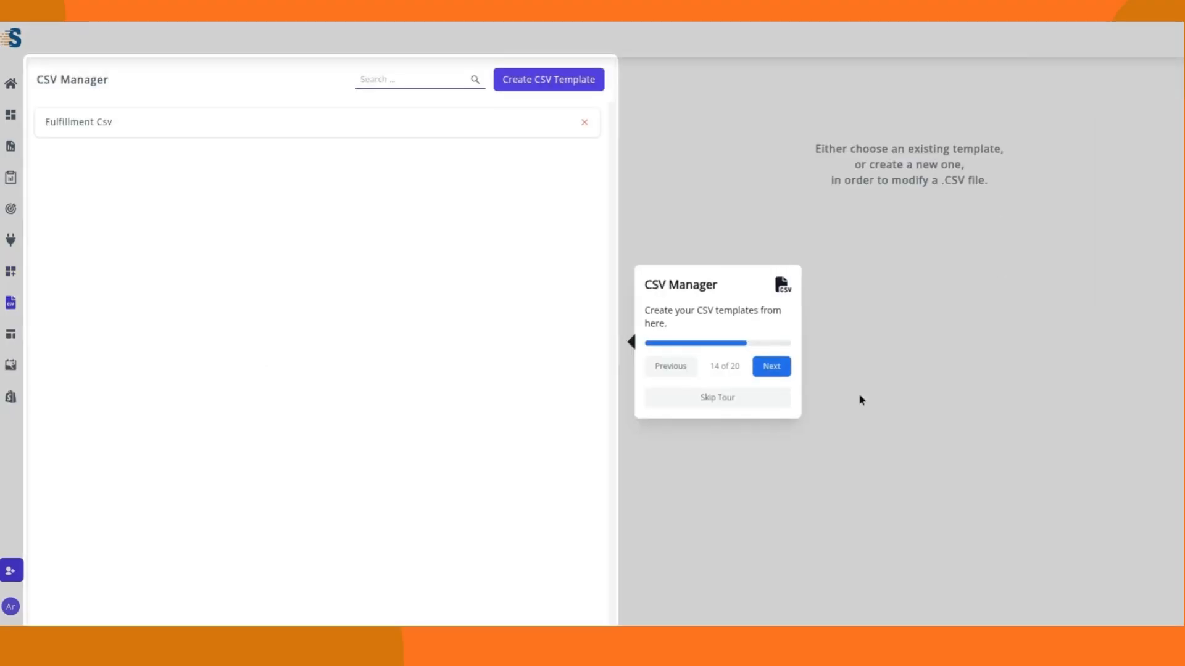
{"action": "left_click", "coordinate": [781, 368]}
{"action": "left_click", "coordinate": [576, 370]}
{"action": "left_click", "coordinate": [179, 368]}
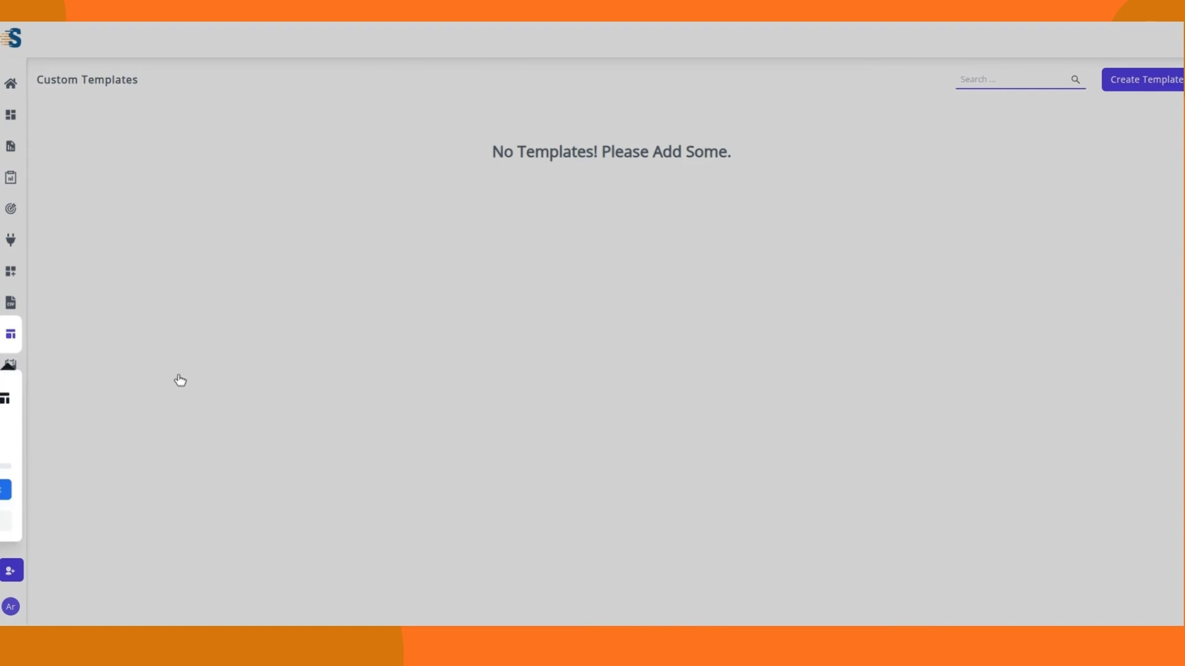
{"action": "left_click", "coordinate": [1174, 233]}
{"action": "left_click", "coordinate": [178, 389]}
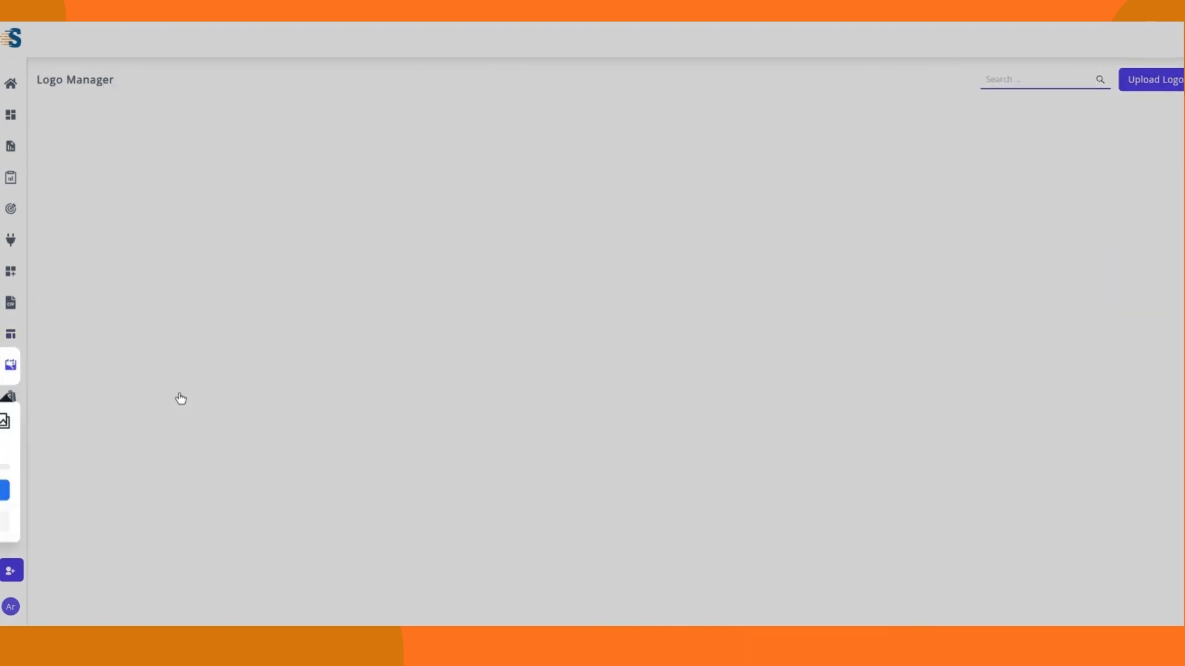
{"action": "left_click", "coordinate": [1161, 200]}
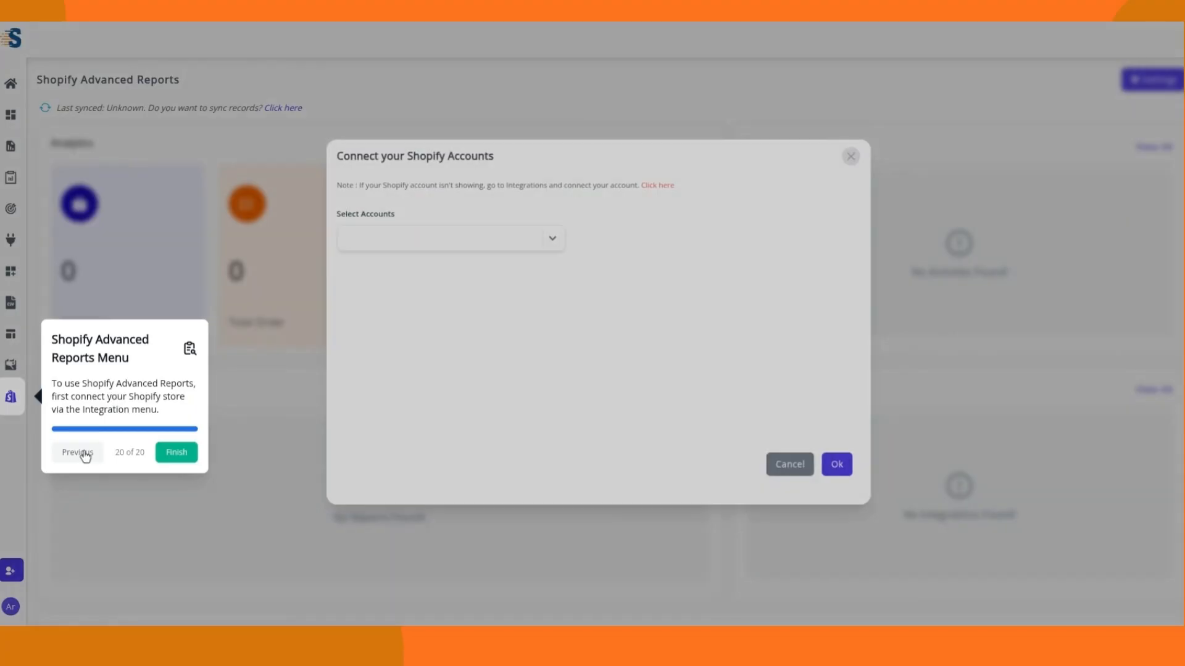
{"action": "left_click", "coordinate": [172, 455]}
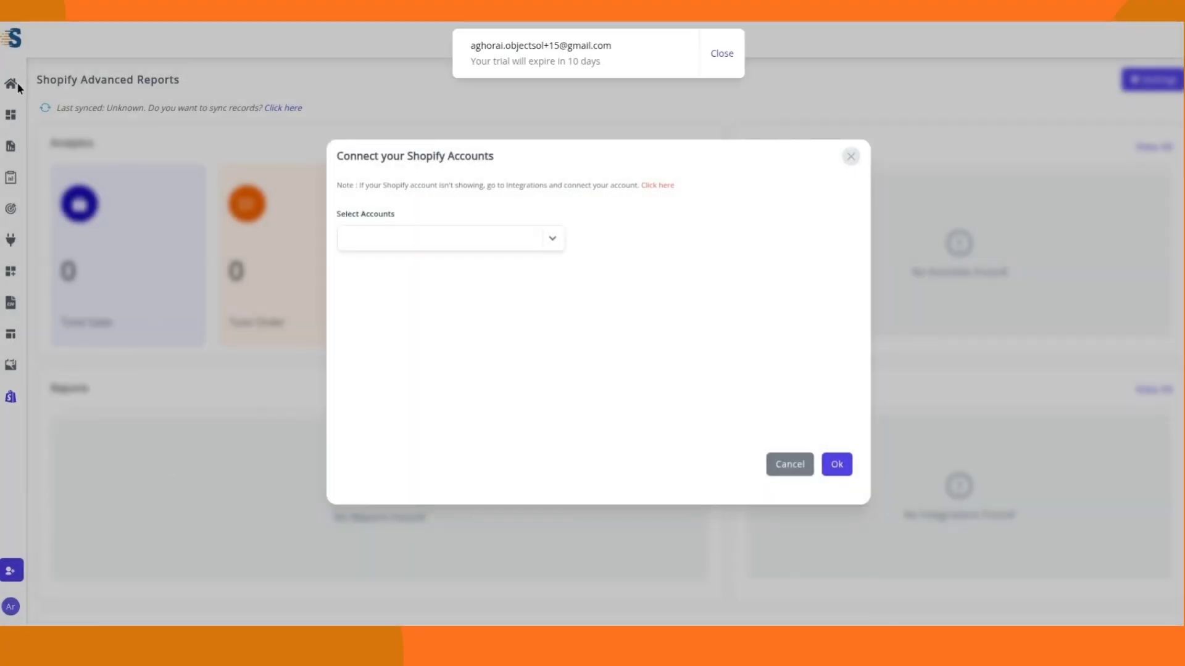
{"action": "left_click", "coordinate": [792, 472]}
{"action": "left_click", "coordinate": [722, 55]}
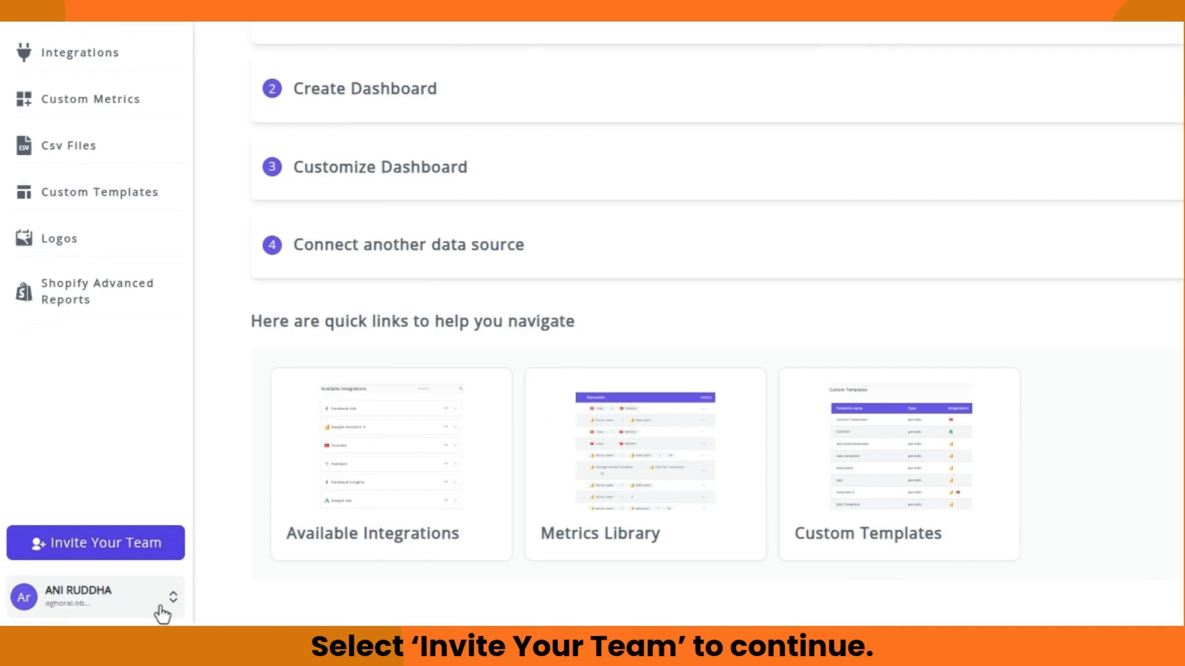
Step: Invite a new teammate by entering their e-mail address, with the message 'Team member 1'
{"action": "left_click", "coordinate": [103, 541]}
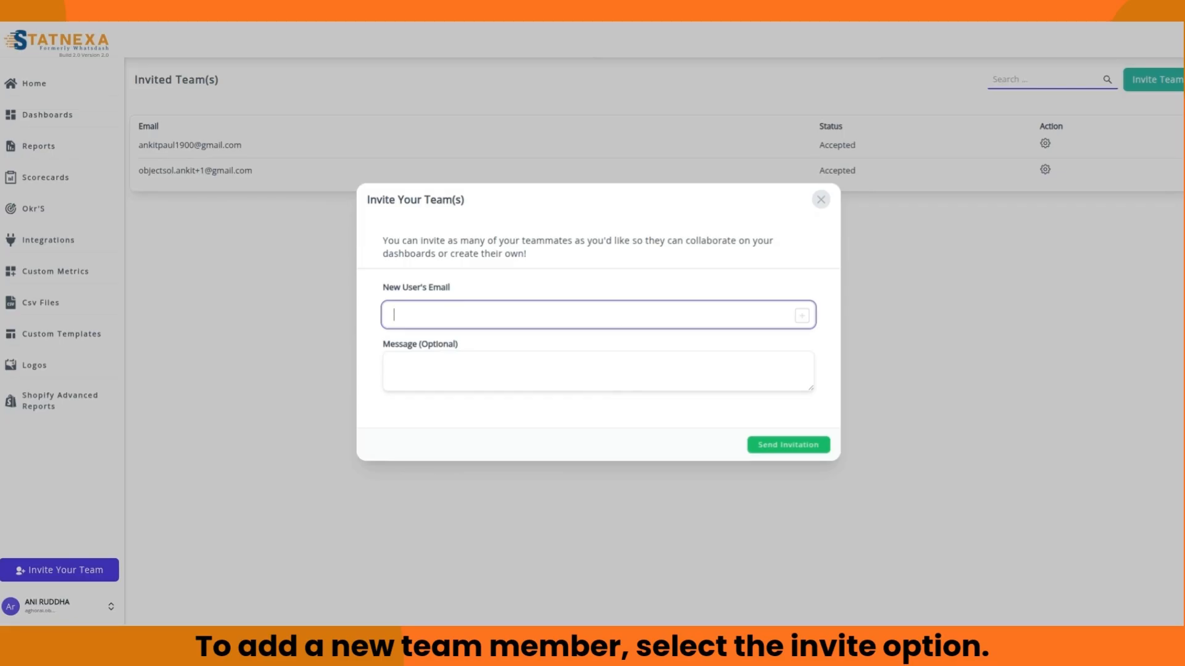
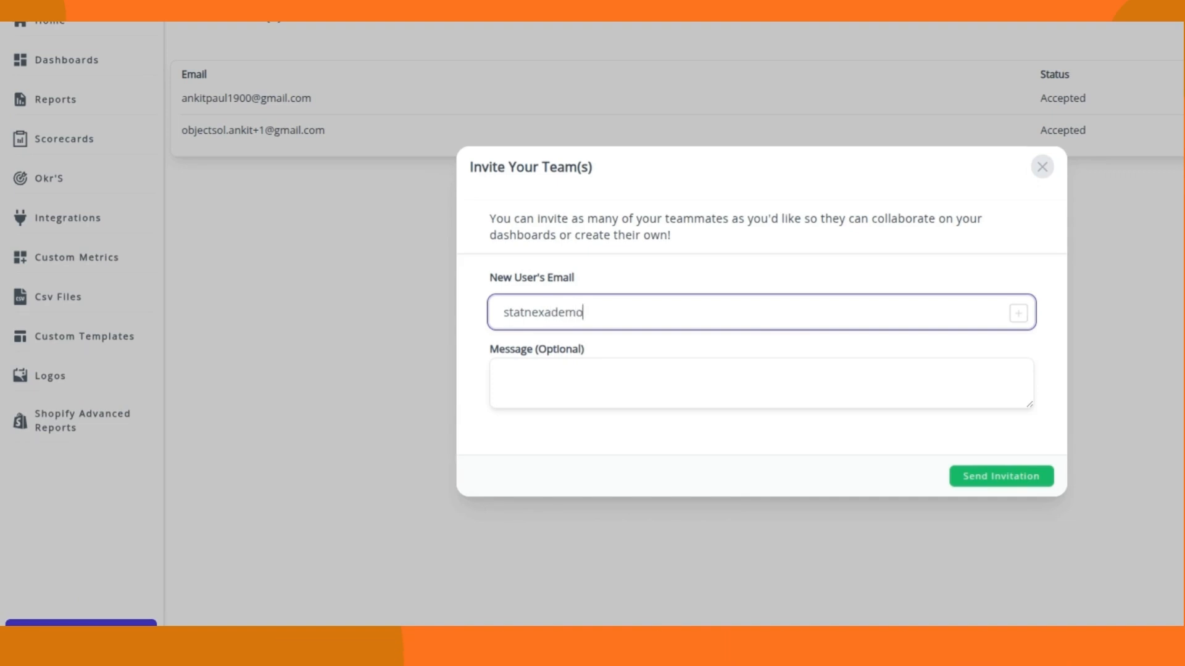
{"action": "left_click", "coordinate": [706, 378]}
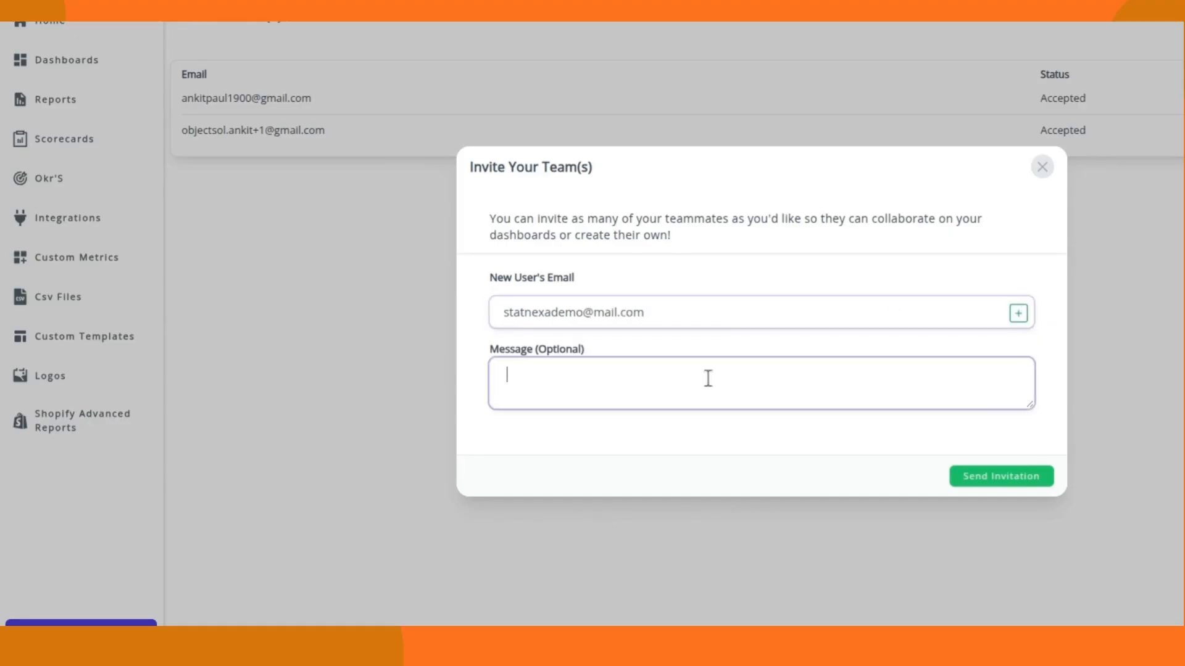
{"action": "type", "text": "Team"}
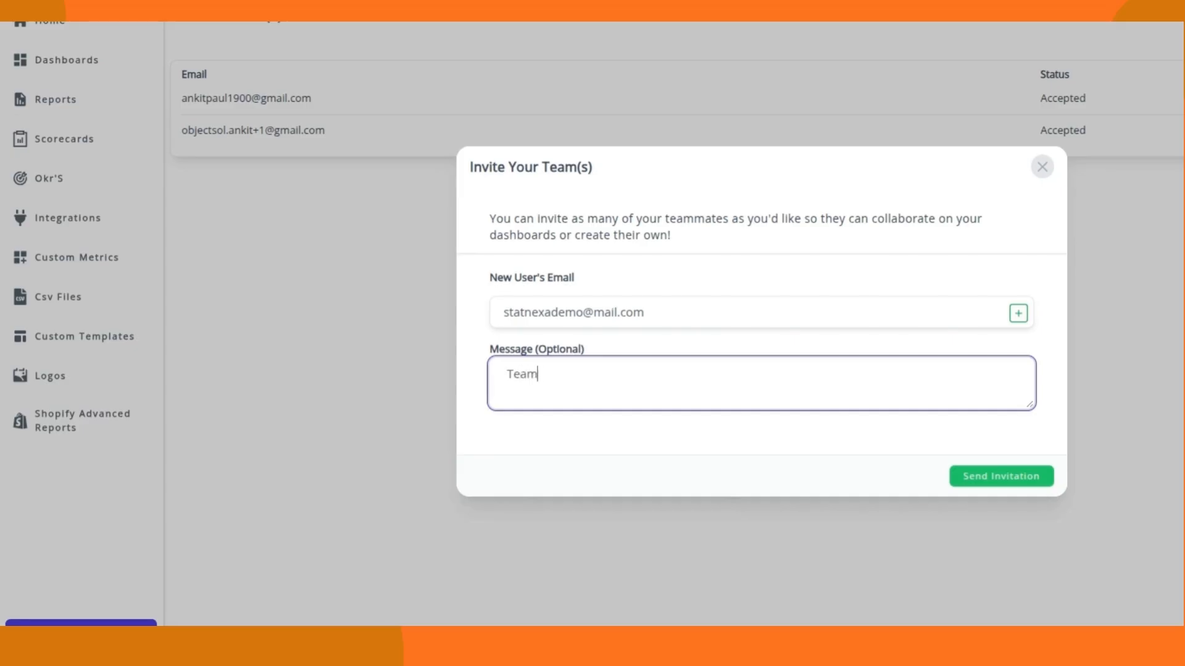
{"action": "type", "text": " member 1"}
{"action": "left_click", "coordinate": [1012, 478]}
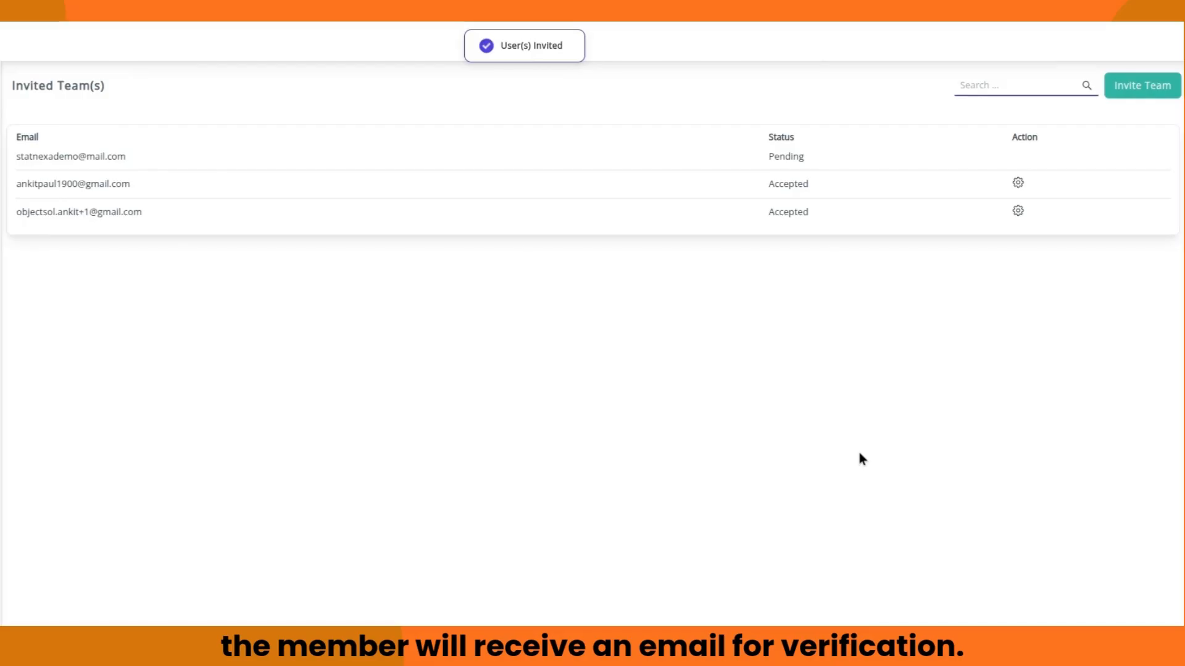
Step: Highlight the pending invitation rows and their Pending status for emphasis
{"action": "left_click_drag", "start_coordinate": [6, 154], "coordinate": [124, 154]}
{"action": "left_click", "coordinate": [911, 158]}
{"action": "left_click_drag", "start_coordinate": [771, 158], "coordinate": [815, 163]}
{"action": "left_click", "coordinate": [1027, 157]}
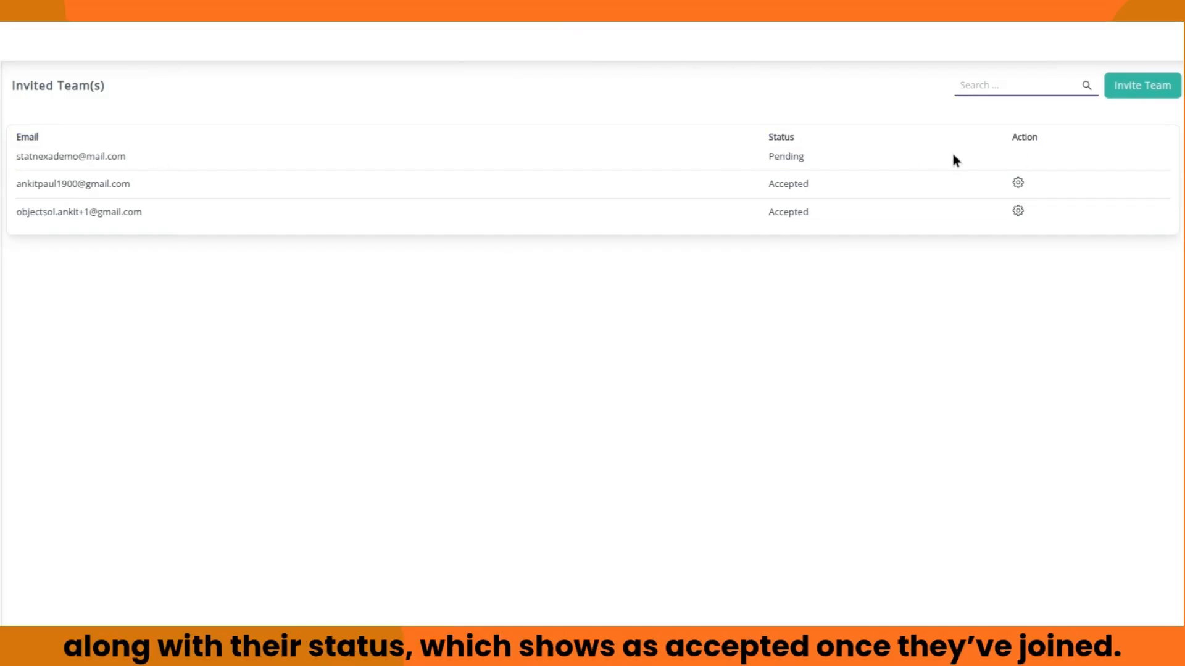
{"action": "left_click_drag", "start_coordinate": [12, 187], "coordinate": [134, 185]}
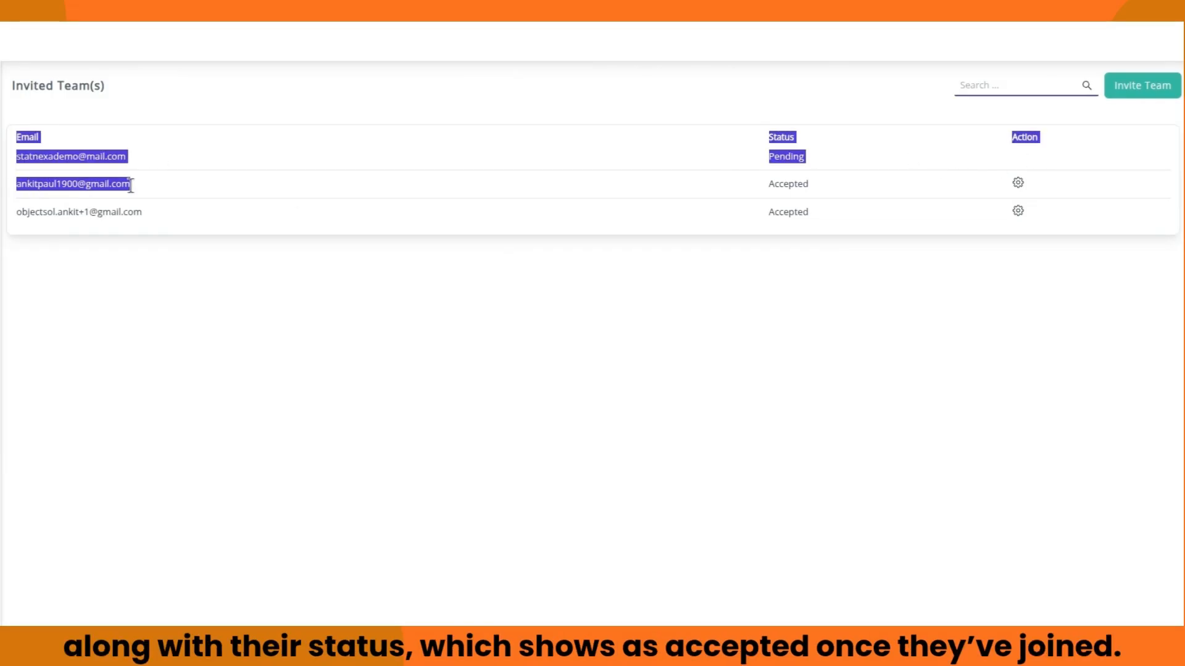
{"action": "left_click", "coordinate": [134, 185]}
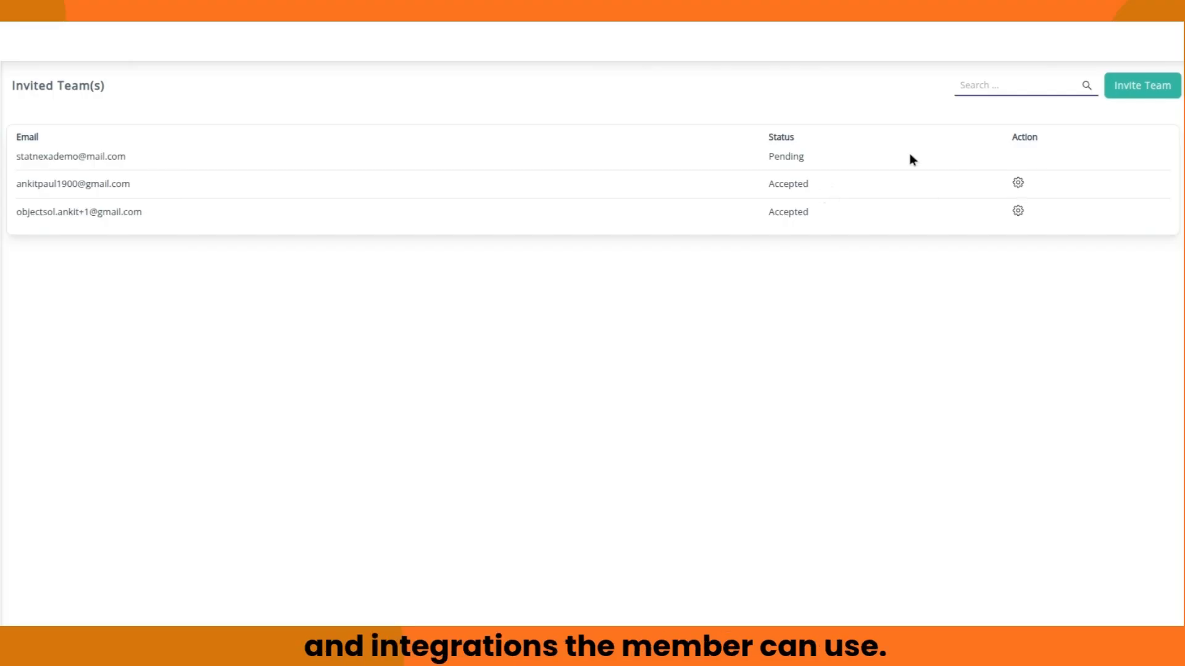
Step: Let the first accepted member use integrations: Zoho Books, Salesforce and Pinterest Insights, then open the account menu
{"action": "left_click", "coordinate": [1019, 185]}
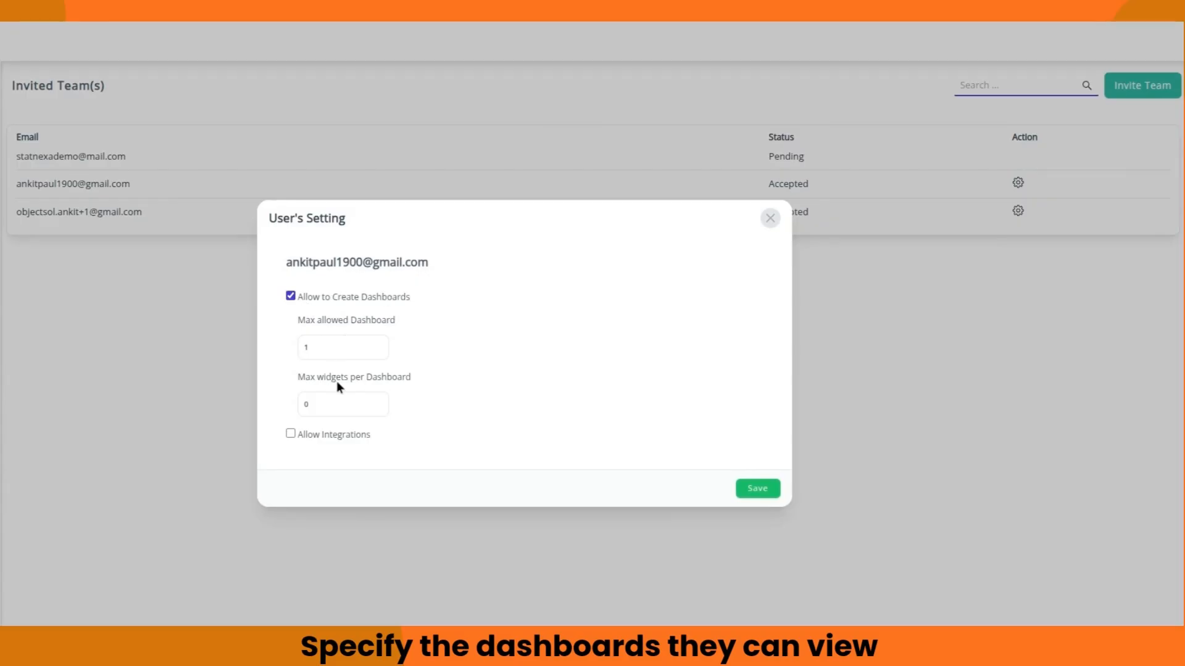
{"action": "left_click", "coordinate": [290, 433]}
{"action": "left_click", "coordinate": [298, 272]}
{"action": "left_click", "coordinate": [298, 291]}
{"action": "left_click", "coordinate": [299, 314]}
{"action": "scroll", "coordinate": [408, 477], "scroll_direction": "down", "scroll_amount": 15}
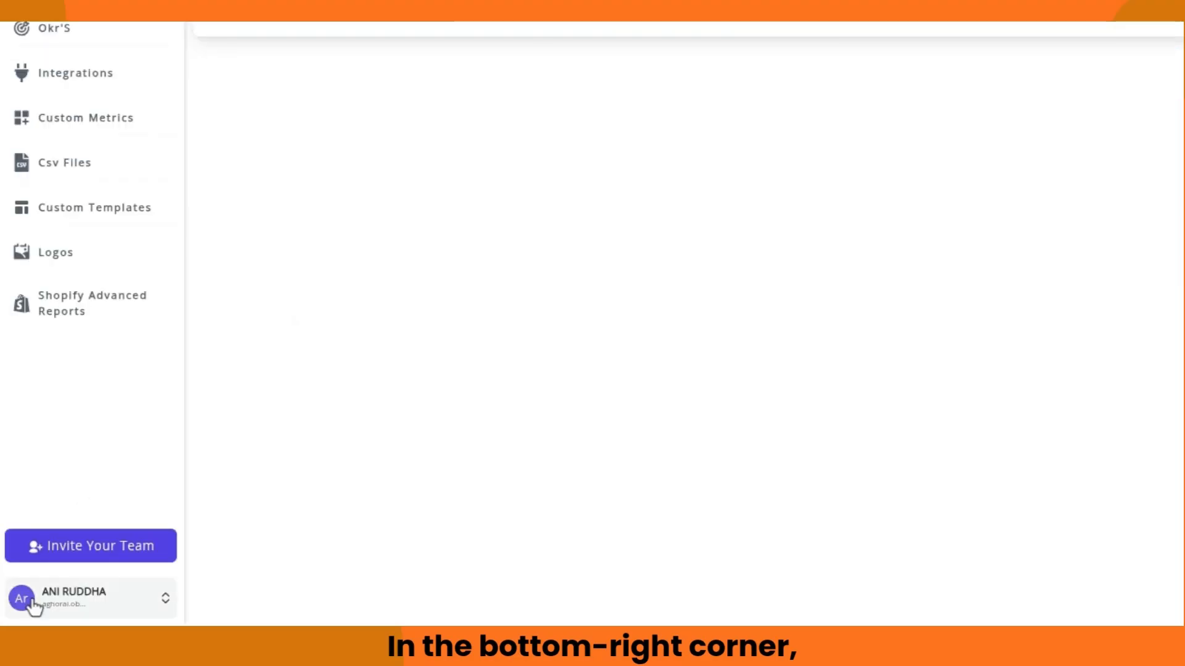
{"action": "left_click", "coordinate": [25, 606]}
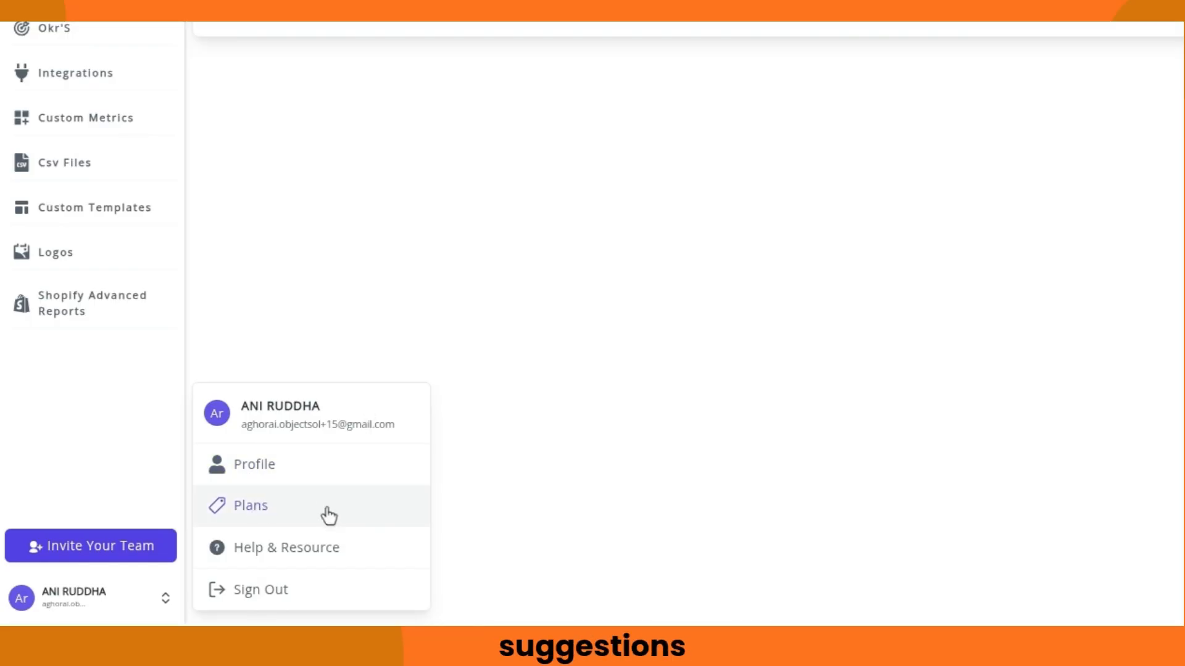
Step: Scroll through the account profile's plan details and limits, then view the upgrade plans
{"action": "left_click", "coordinate": [240, 470]}
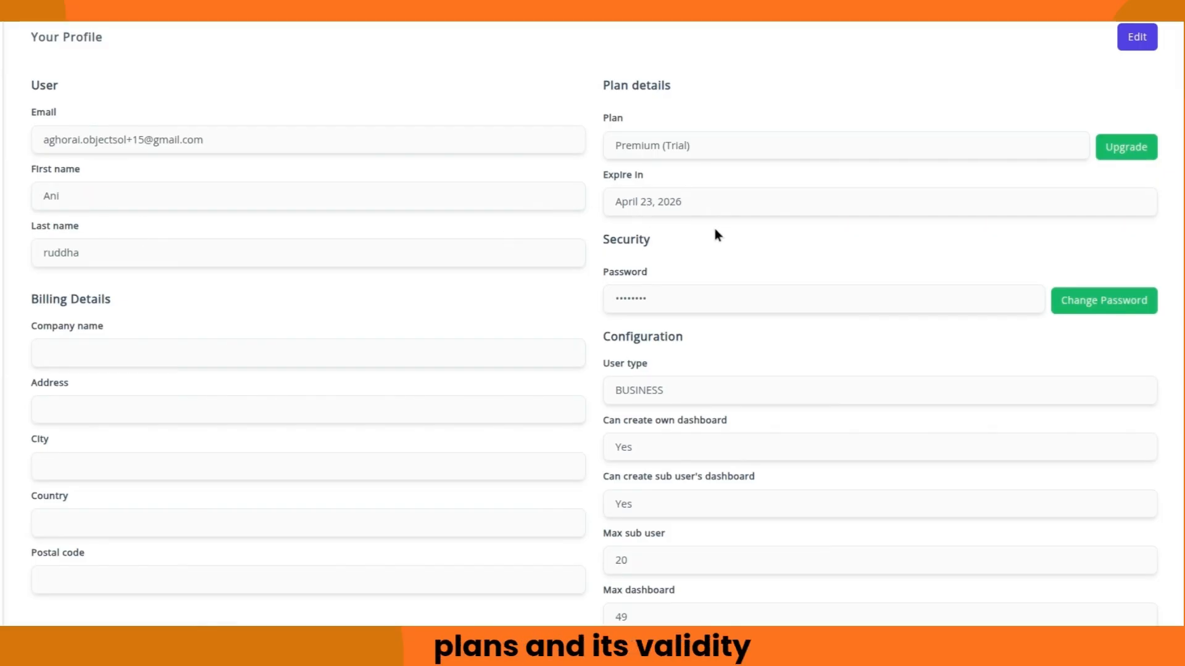
{"action": "scroll", "coordinate": [714, 229], "scroll_direction": "down", "scroll_amount": 2}
{"action": "scroll", "coordinate": [395, 259], "scroll_direction": "down", "scroll_amount": 2}
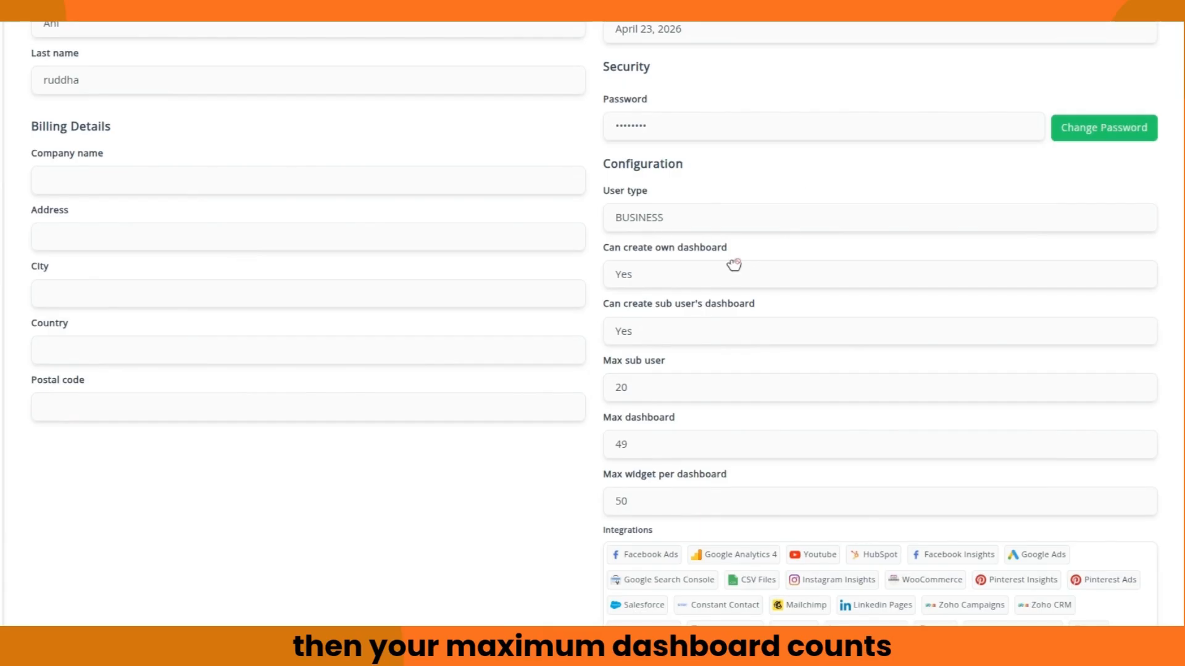
{"action": "scroll", "coordinate": [731, 267], "scroll_direction": "down", "scroll_amount": 2}
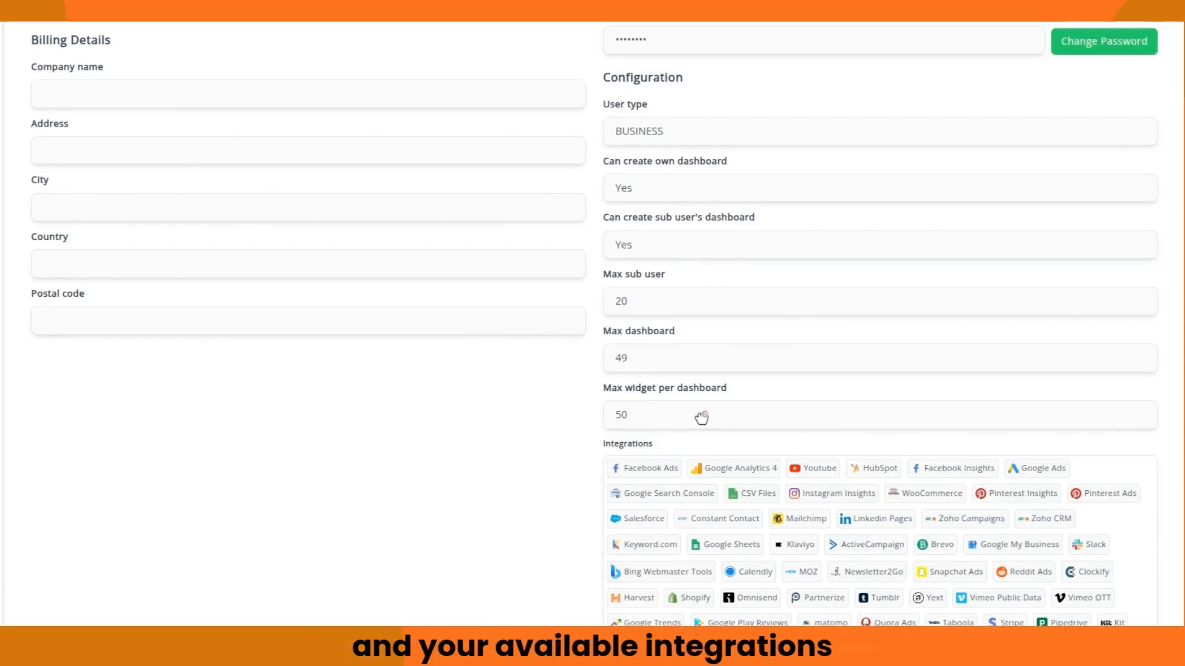
{"action": "scroll", "coordinate": [857, 434], "scroll_direction": "down", "scroll_amount": 2}
{"action": "scroll", "coordinate": [1046, 521], "scroll_direction": "up", "scroll_amount": 5}
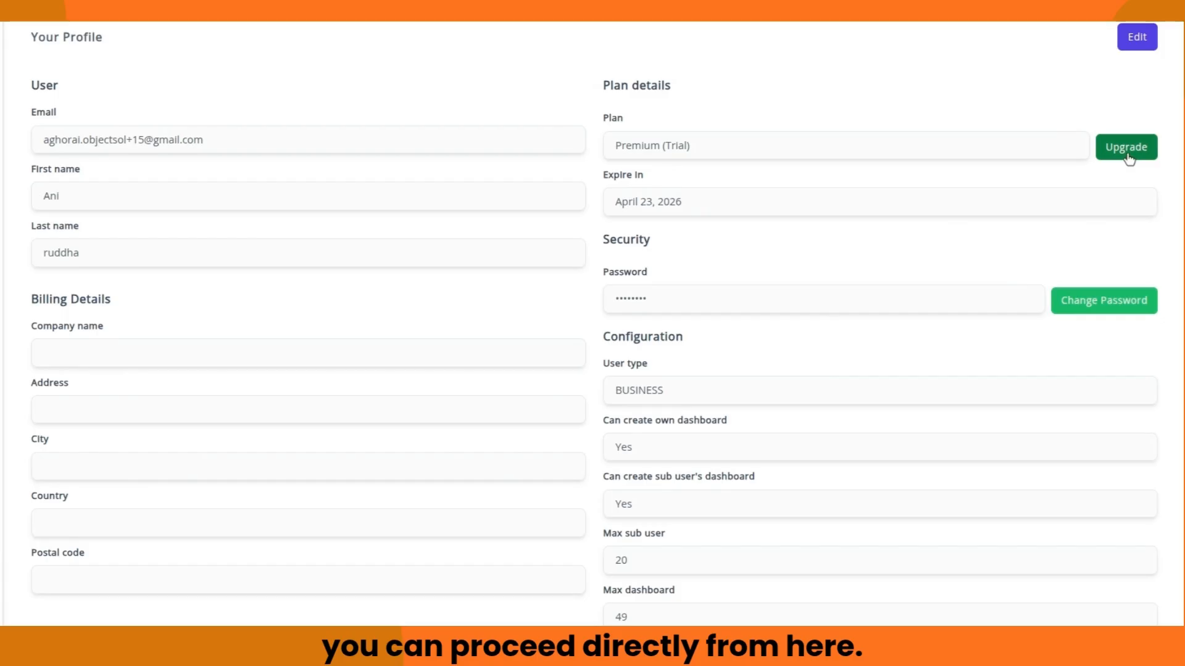
{"action": "left_click", "coordinate": [1127, 148]}
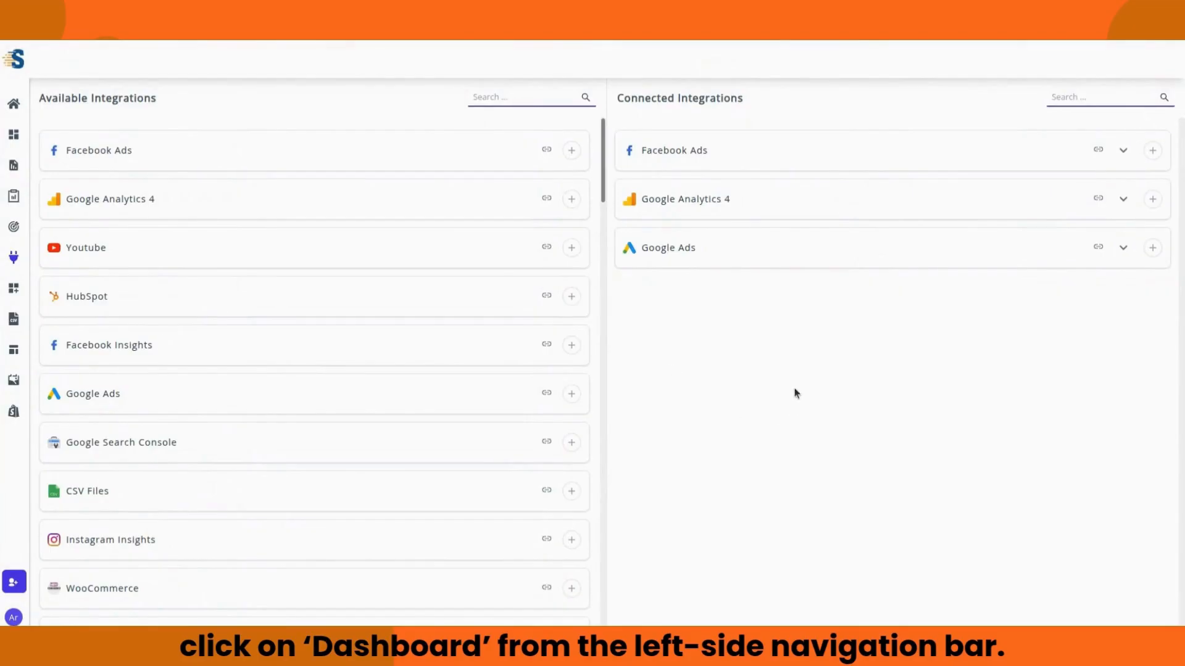
Step: Go to Dashboards, pass through All Groups to Preset Templates, and scroll the template grid
{"action": "left_click", "coordinate": [13, 136]}
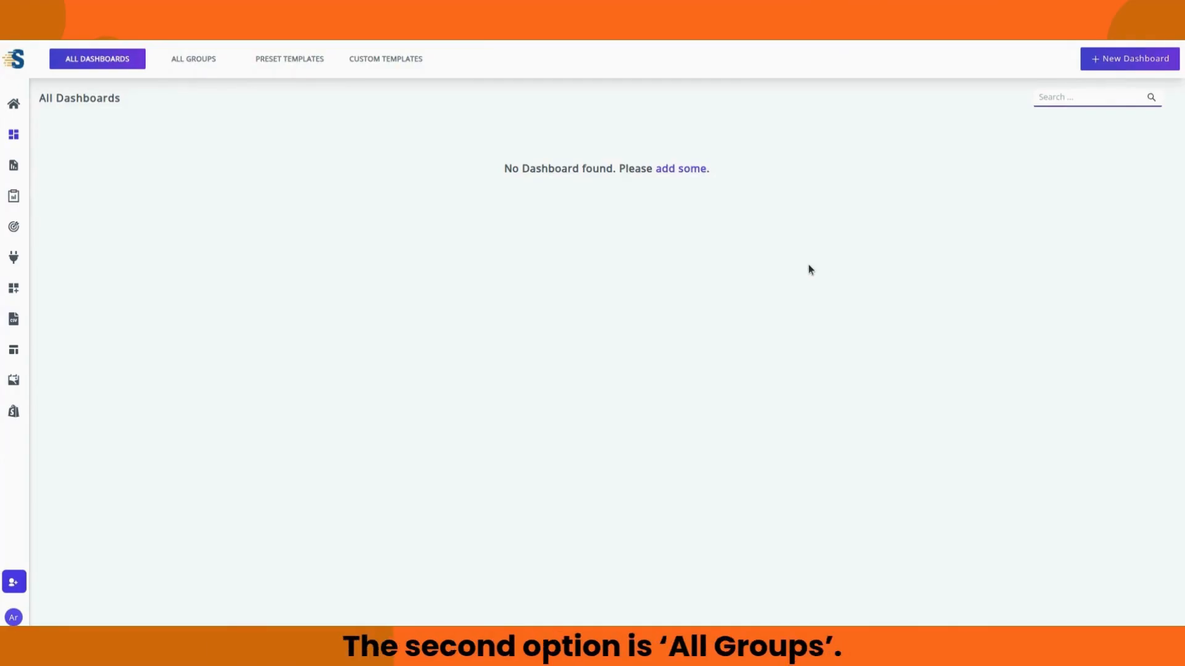
{"action": "left_click", "coordinate": [196, 59]}
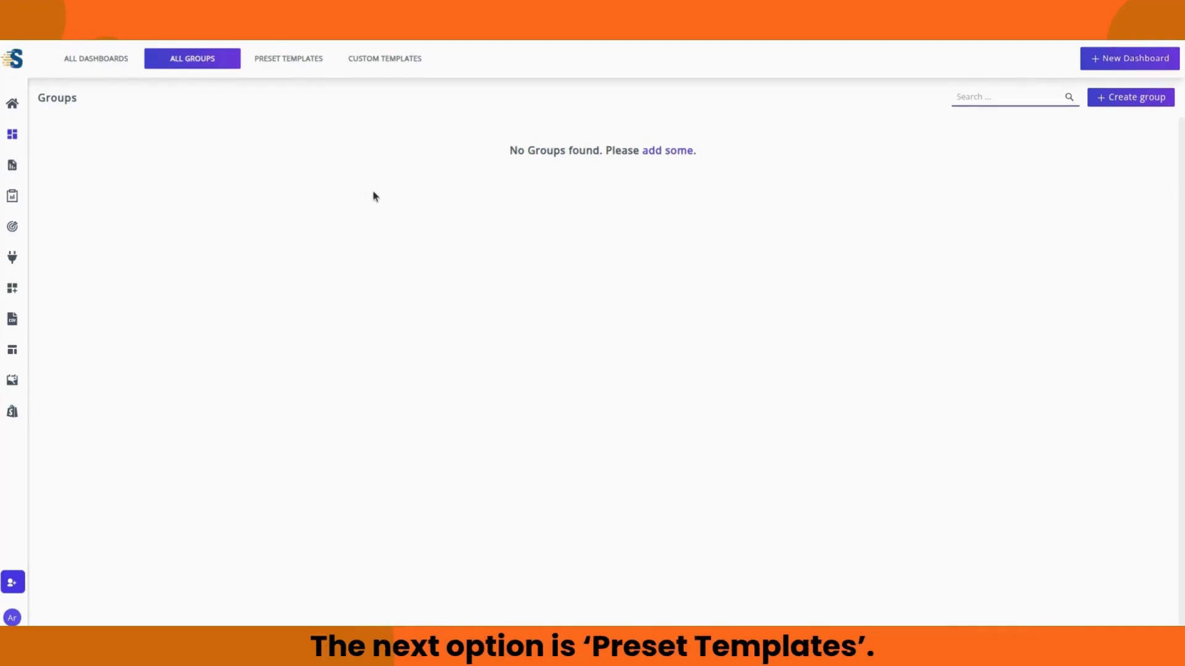
{"action": "left_click", "coordinate": [286, 59]}
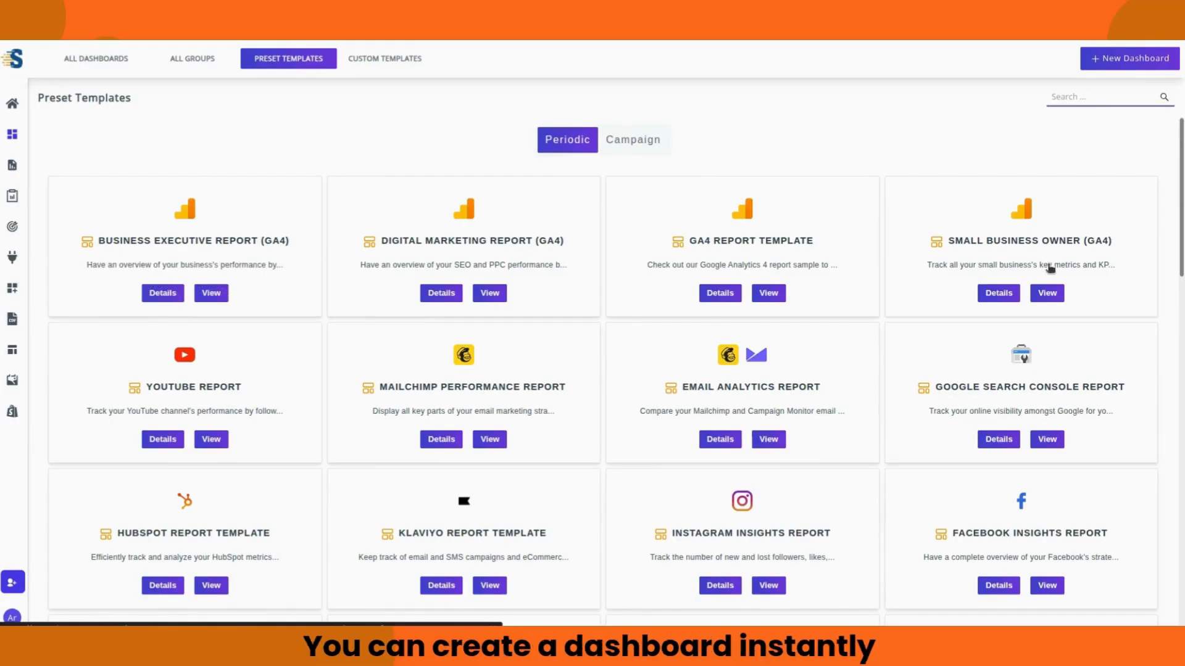
{"action": "scroll", "coordinate": [1049, 278], "scroll_direction": "down", "scroll_amount": 10}
{"action": "scroll", "coordinate": [1099, 450], "scroll_direction": "down", "scroll_amount": 9}
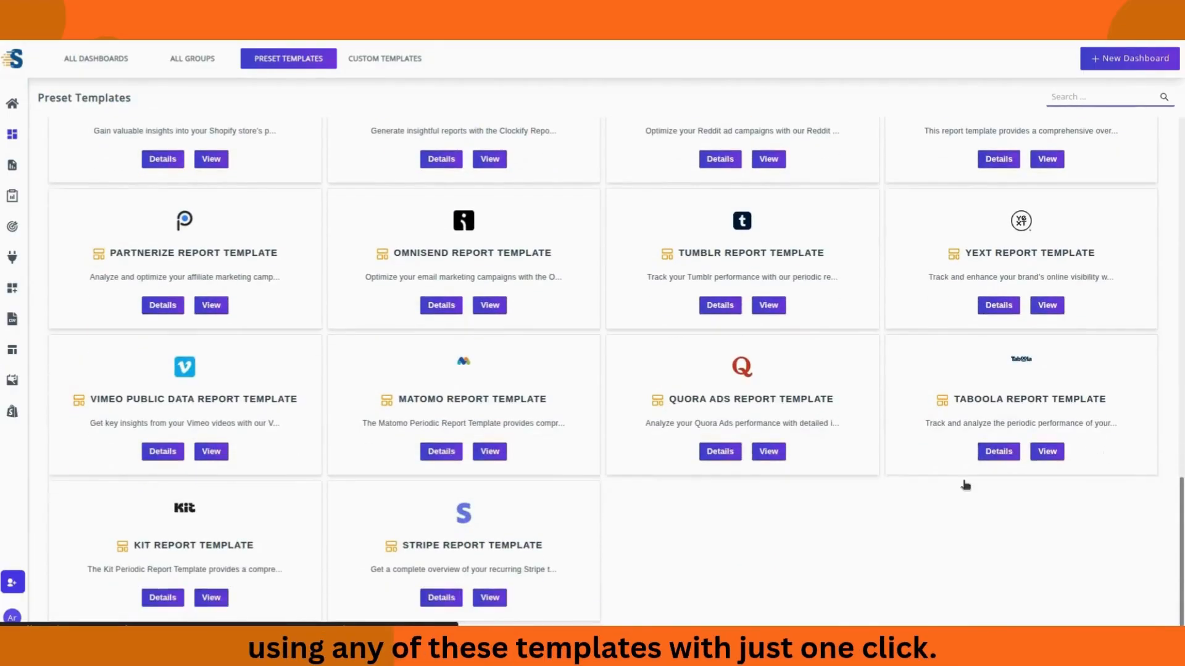
{"action": "scroll", "coordinate": [536, 432], "scroll_direction": "up", "scroll_amount": 9}
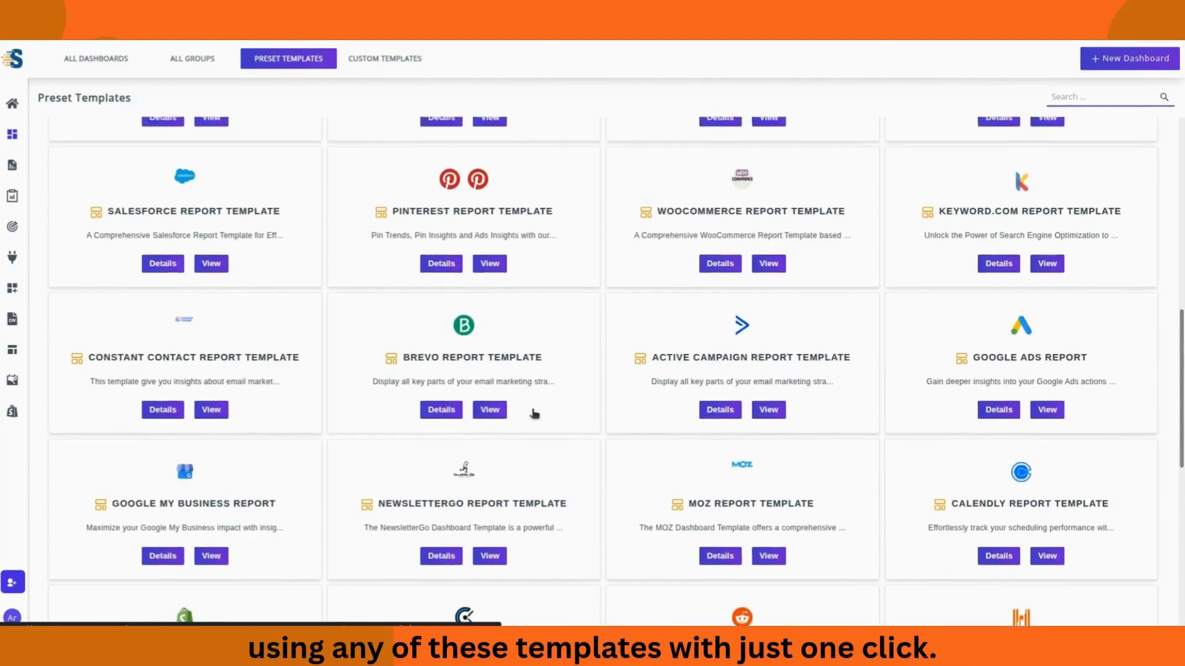
{"action": "scroll", "coordinate": [534, 413], "scroll_direction": "up", "scroll_amount": 10}
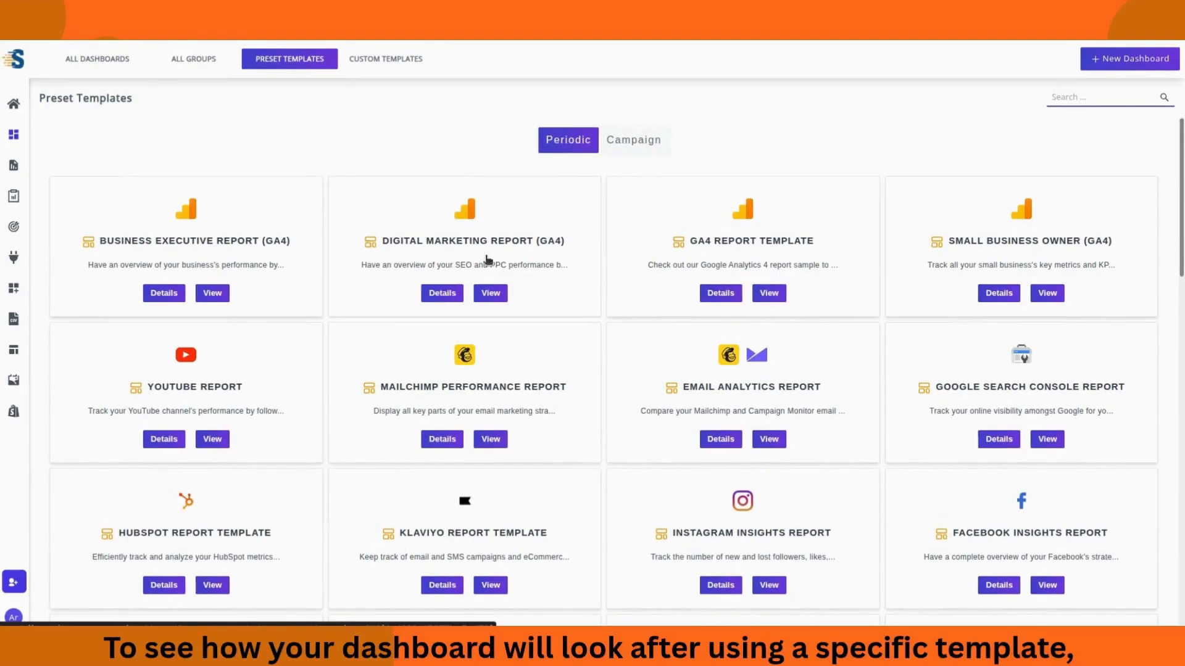
{"action": "left_click", "coordinate": [491, 296]}
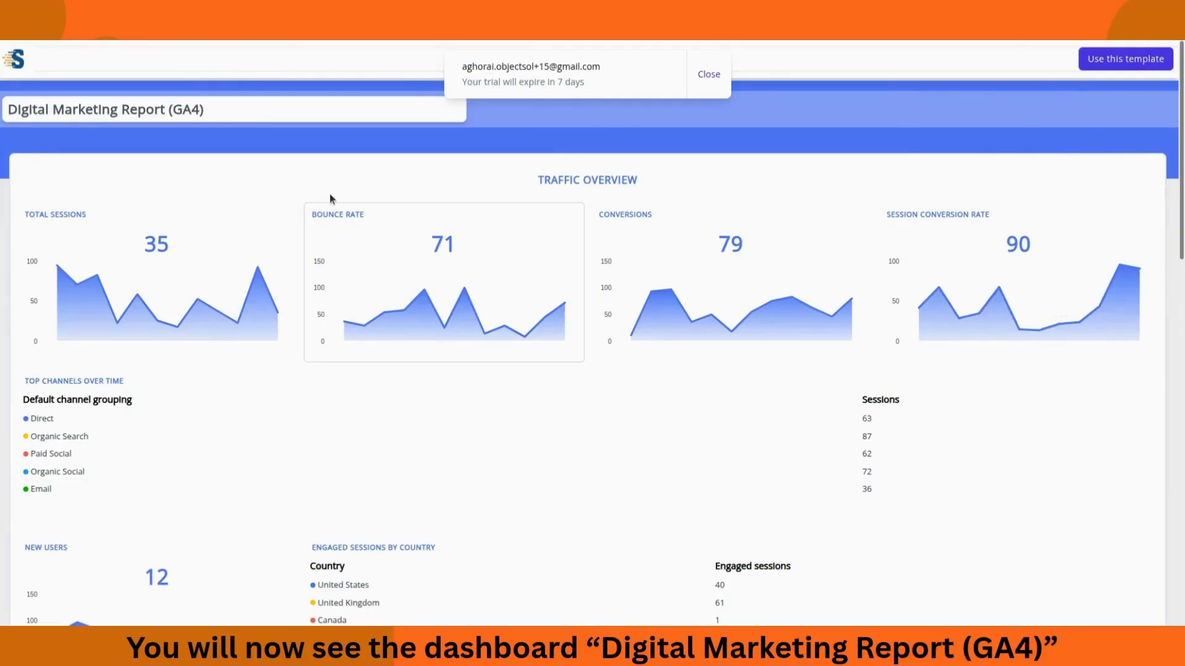
{"action": "left_click", "coordinate": [708, 74]}
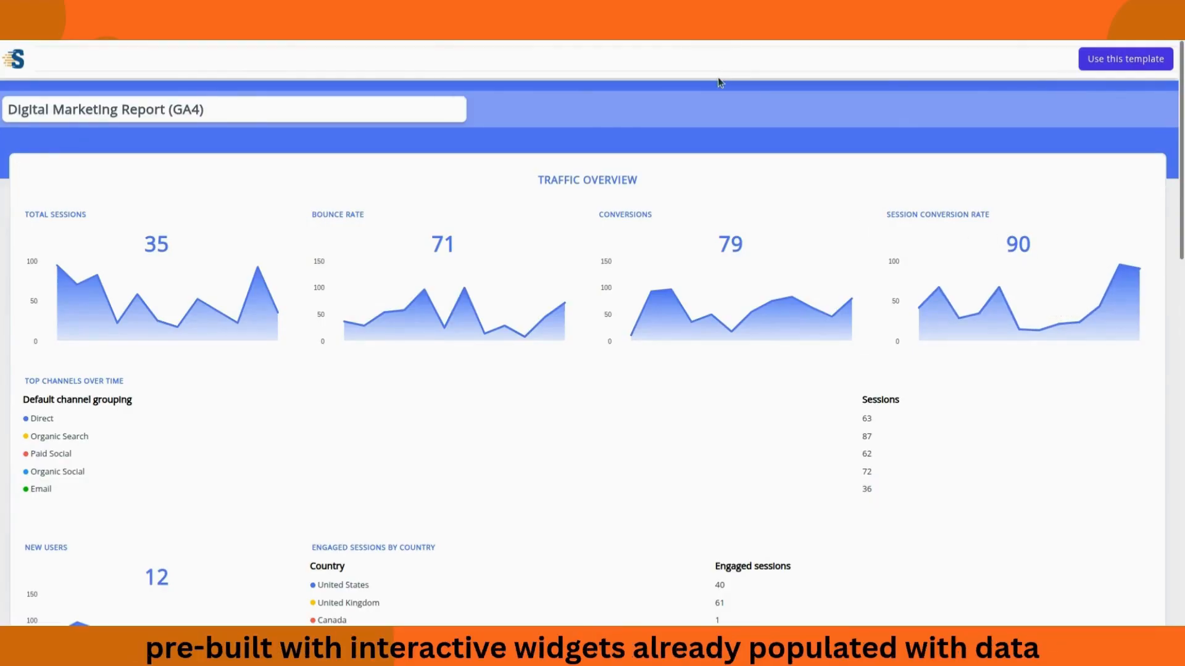
{"action": "scroll", "coordinate": [475, 285], "scroll_direction": "down", "scroll_amount": 4}
{"action": "scroll", "coordinate": [809, 344], "scroll_direction": "down", "scroll_amount": 8}
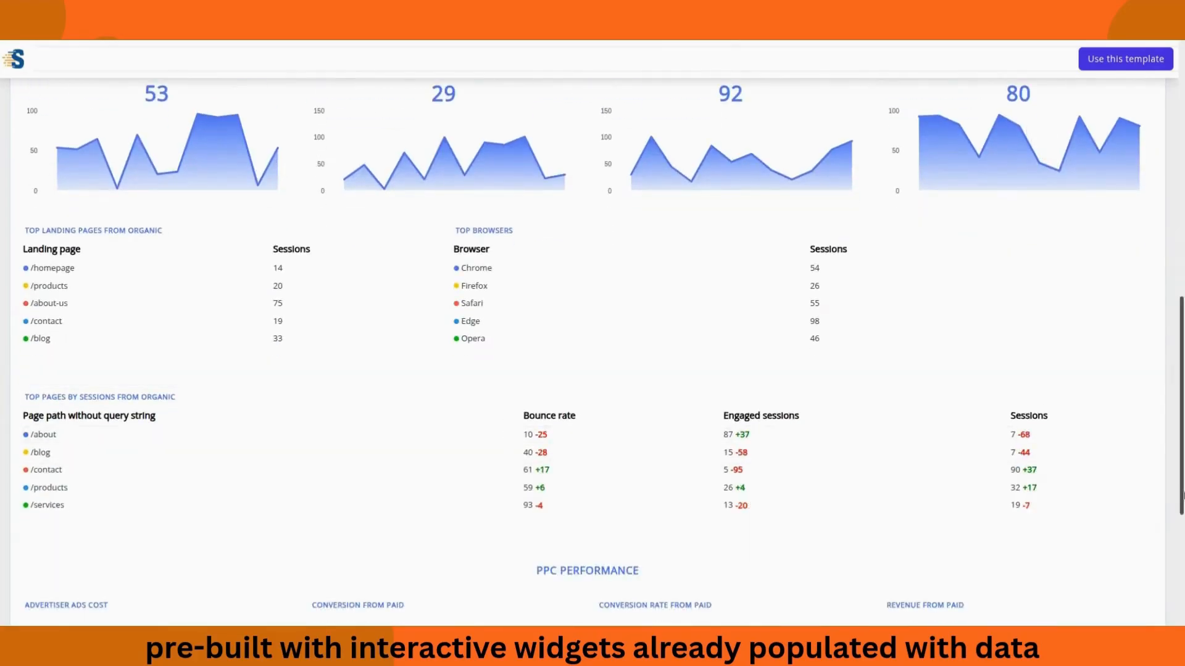
{"action": "scroll", "coordinate": [1166, 504], "scroll_direction": "down", "scroll_amount": 5}
{"action": "scroll", "coordinate": [1165, 498], "scroll_direction": "up", "scroll_amount": 15}
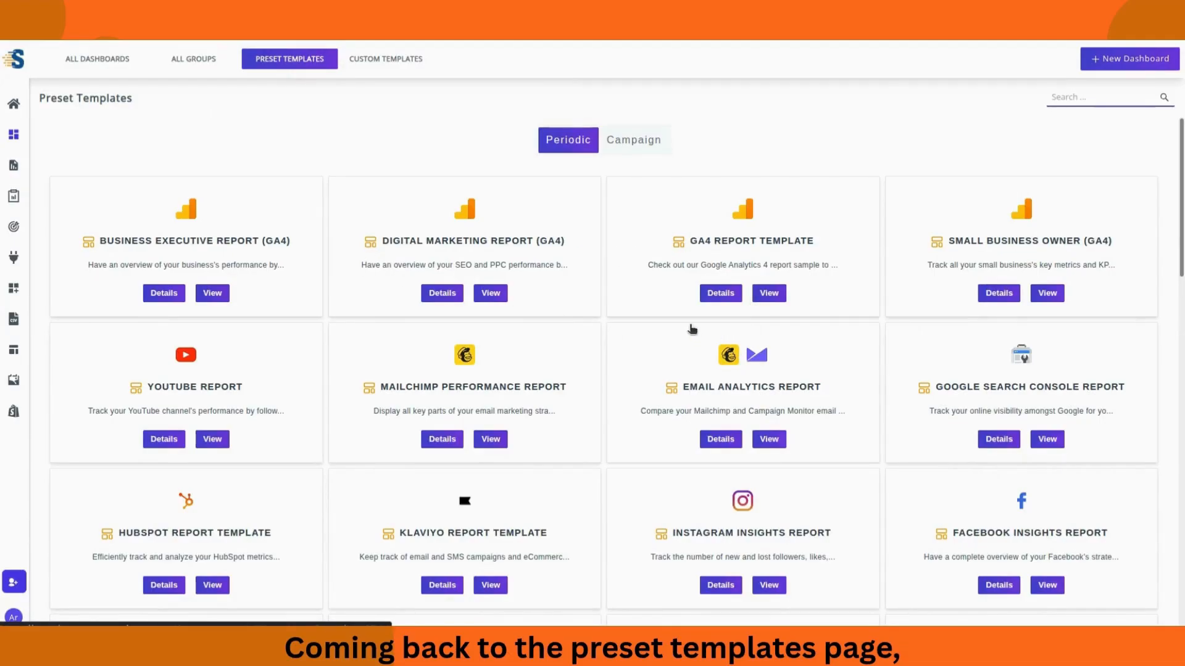
{"action": "left_click", "coordinate": [729, 297]}
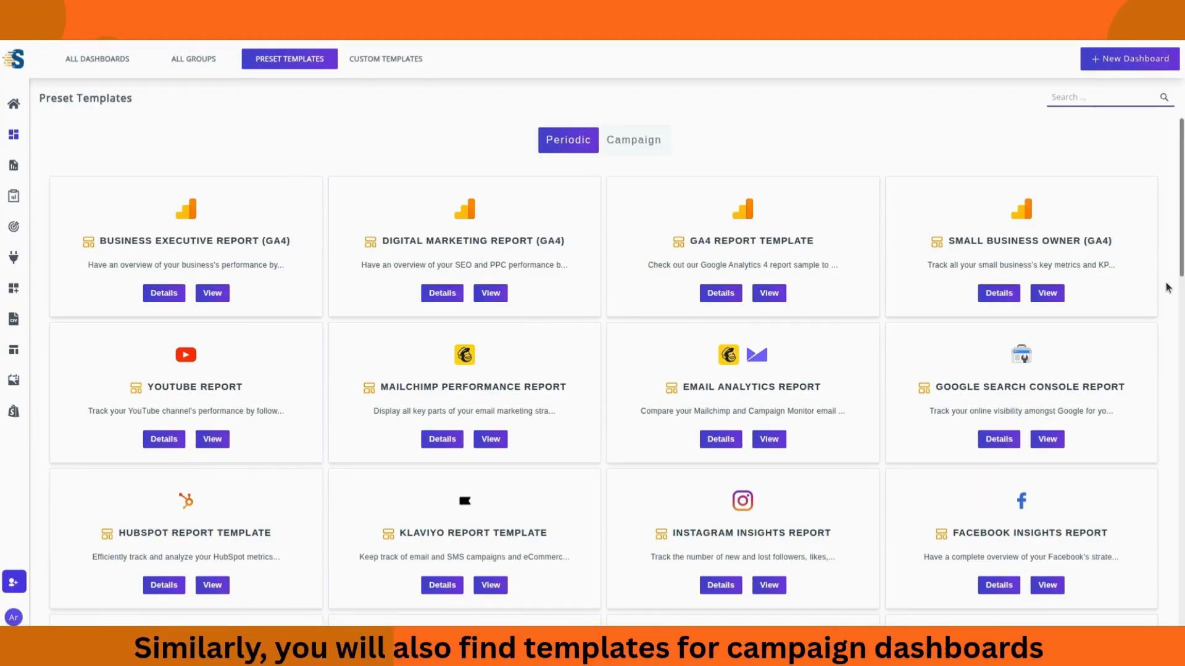
{"action": "left_click", "coordinate": [631, 152]}
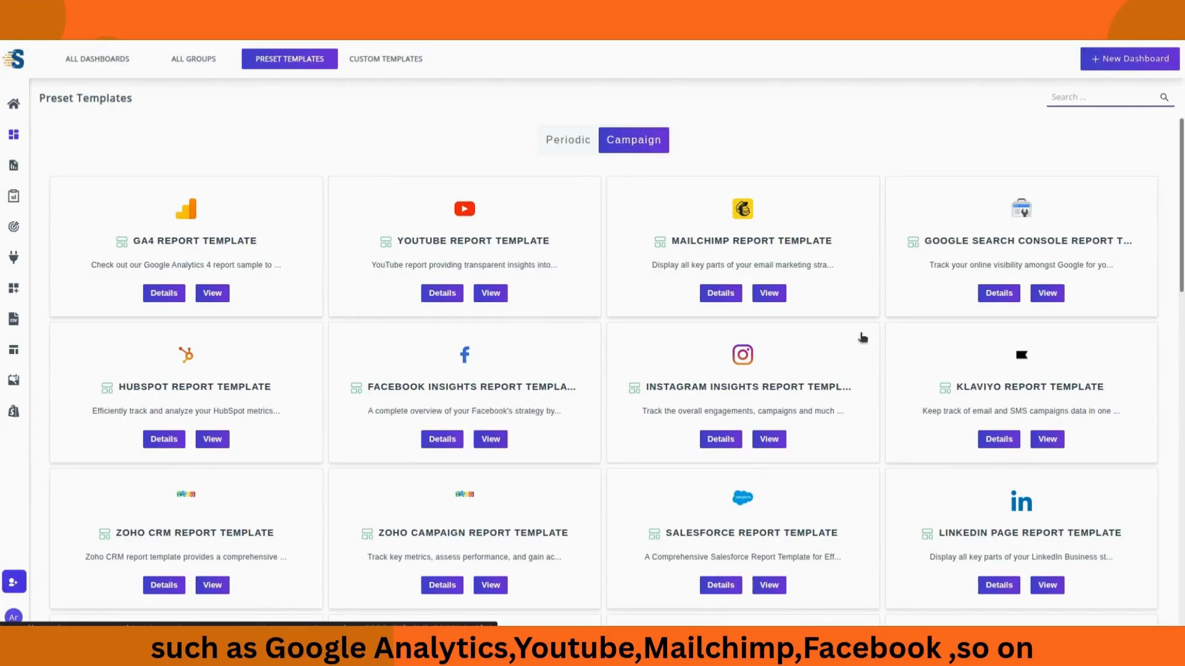
{"action": "scroll", "coordinate": [860, 337], "scroll_direction": "down", "scroll_amount": 10}
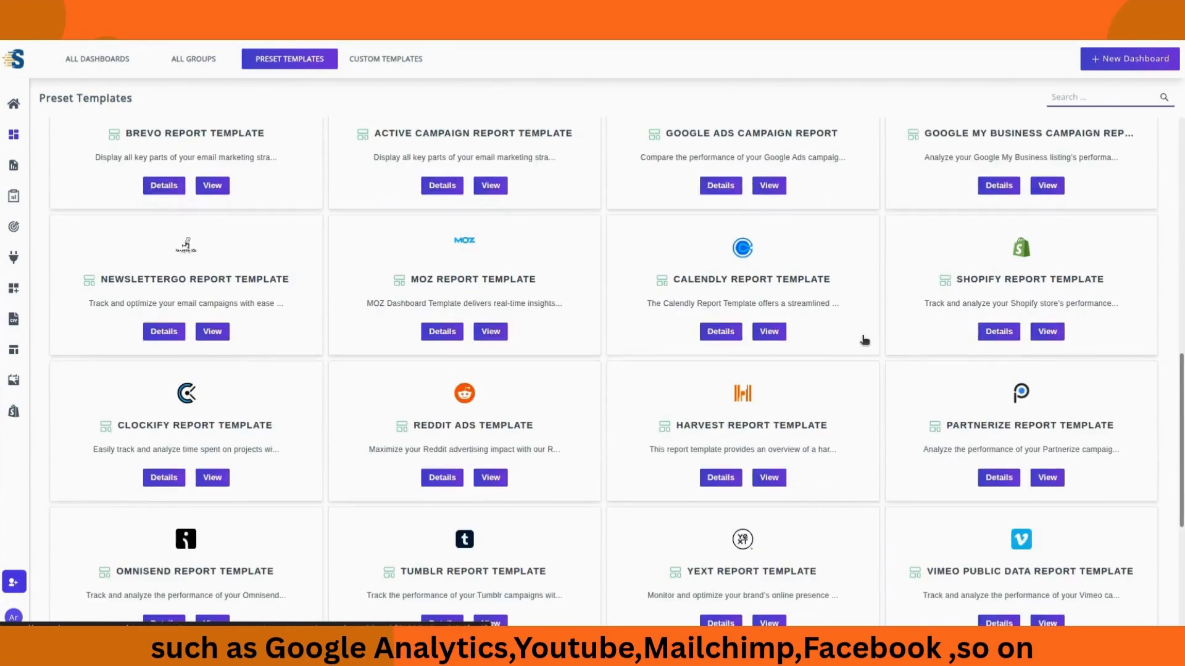
{"action": "scroll", "coordinate": [864, 340], "scroll_direction": "up", "scroll_amount": 10}
{"action": "left_click", "coordinate": [562, 146]}
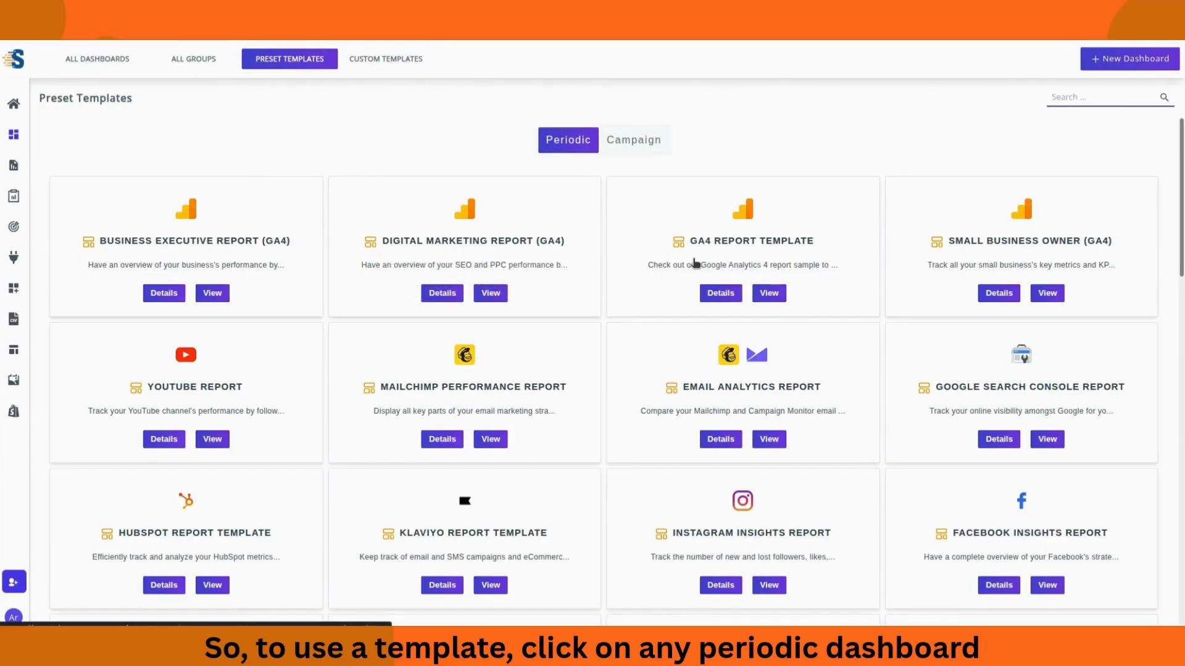
Step: Start a dashboard from a periodic template and assign it to the first listed user
{"action": "left_click", "coordinate": [229, 225]}
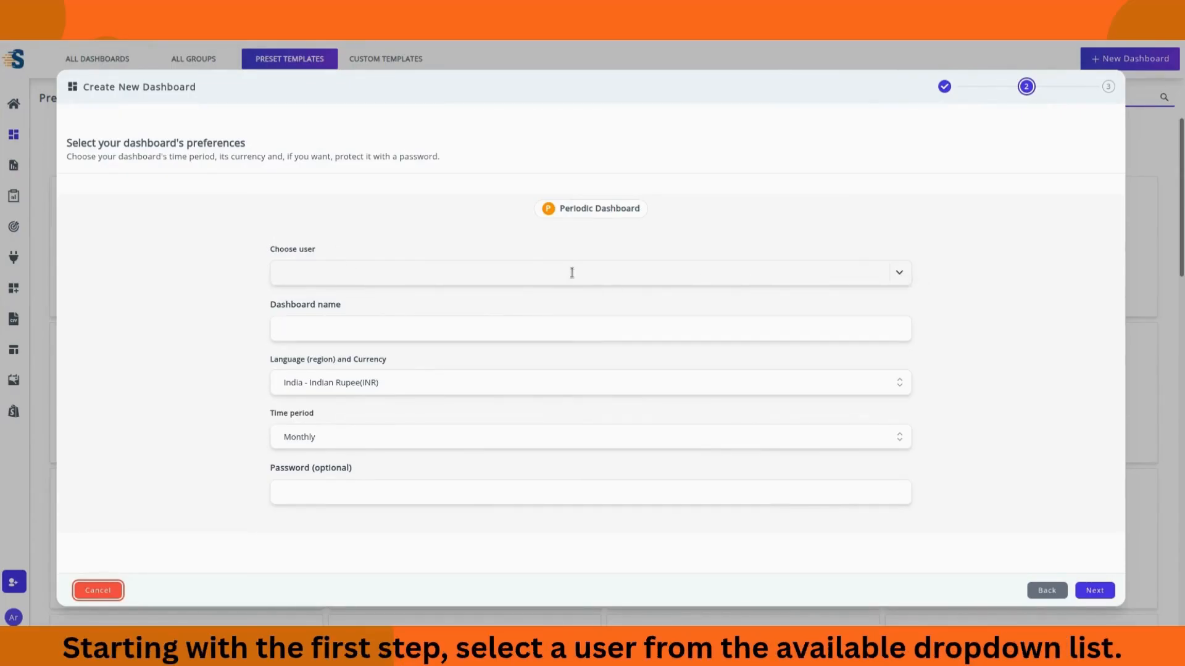
{"action": "left_click", "coordinate": [900, 271]}
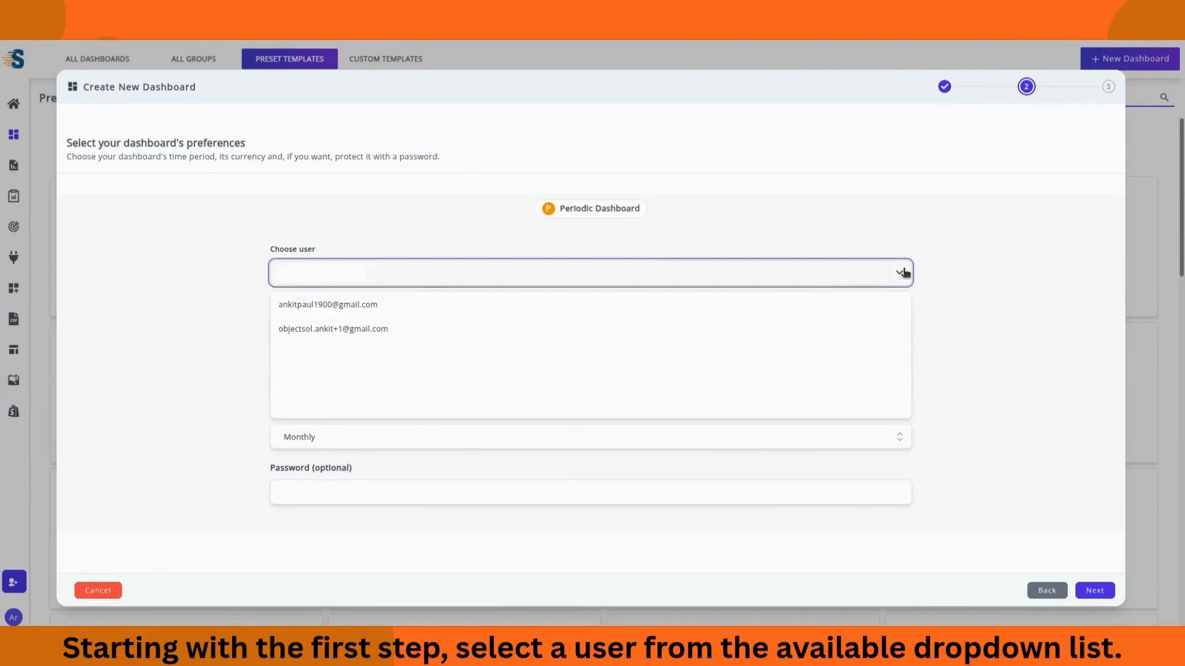
{"action": "double_click", "coordinate": [447, 305]}
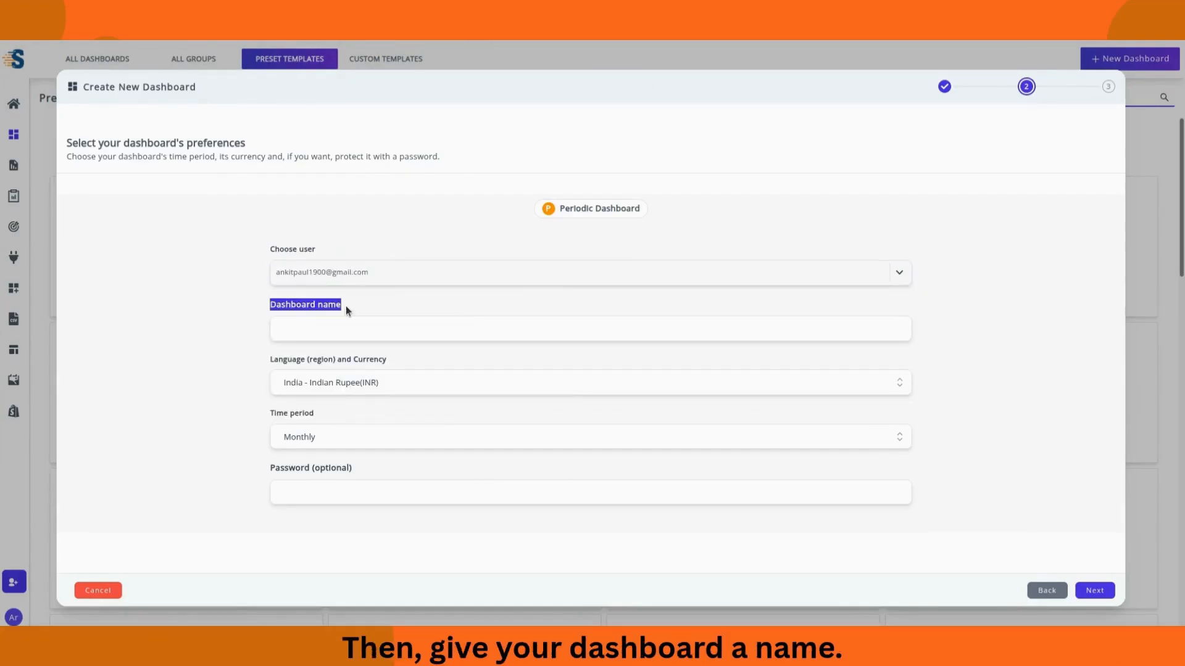
{"action": "left_click", "coordinate": [336, 325]}
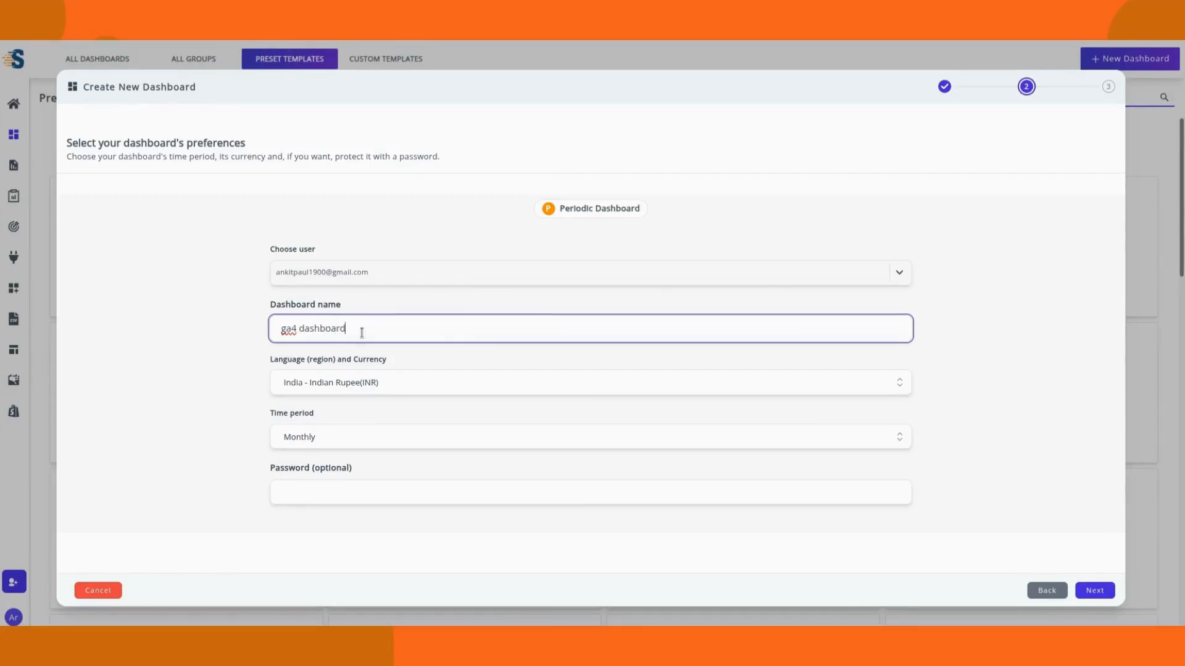
Step: Set the dashboard's time period to Annually (April to March)
{"action": "left_click", "coordinate": [900, 443]}
{"action": "scroll", "coordinate": [765, 476], "scroll_direction": "down", "scroll_amount": 10}
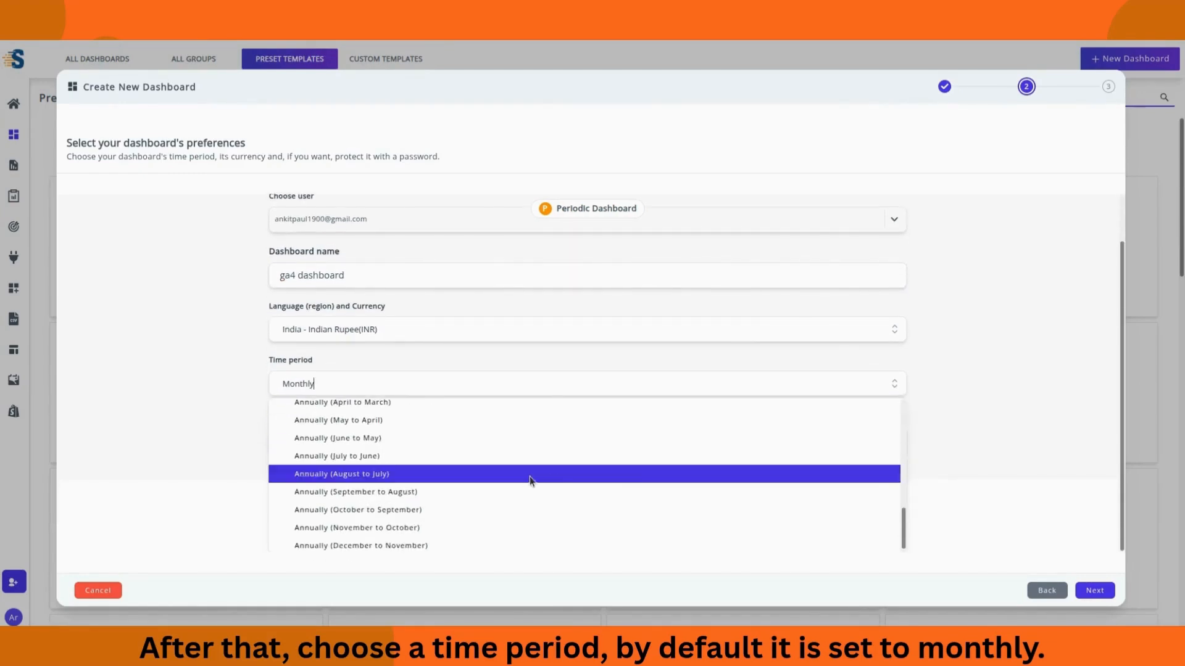
{"action": "scroll", "coordinate": [469, 463], "scroll_direction": "up", "scroll_amount": 3}
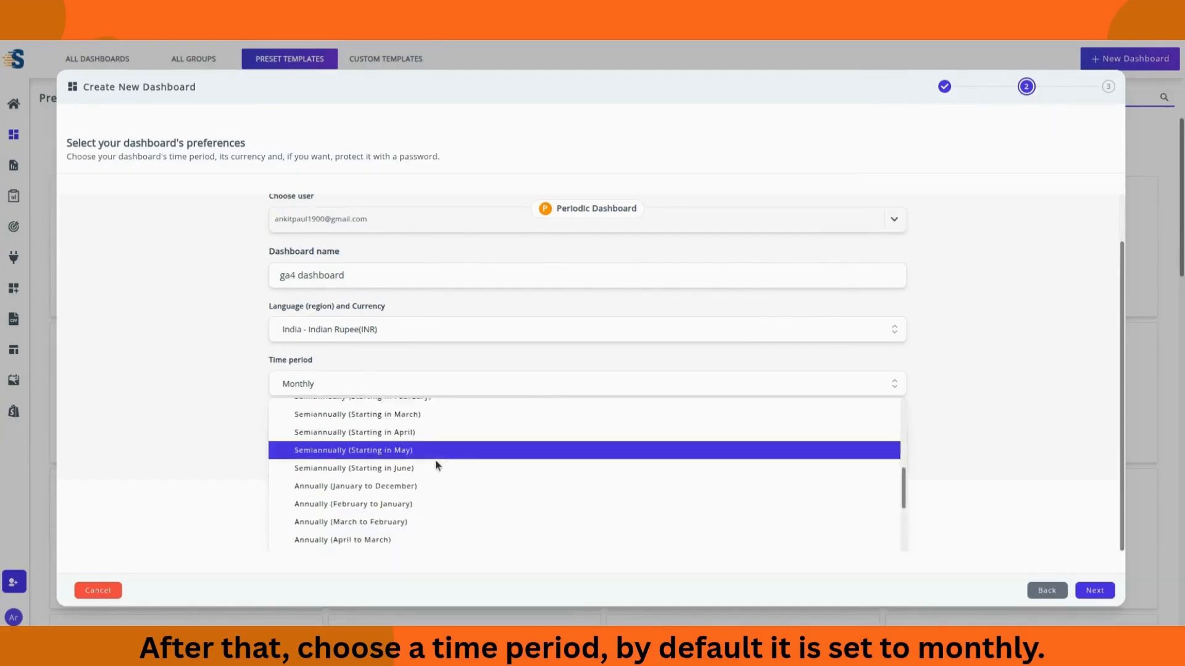
{"action": "scroll", "coordinate": [419, 469], "scroll_direction": "down", "scroll_amount": 2}
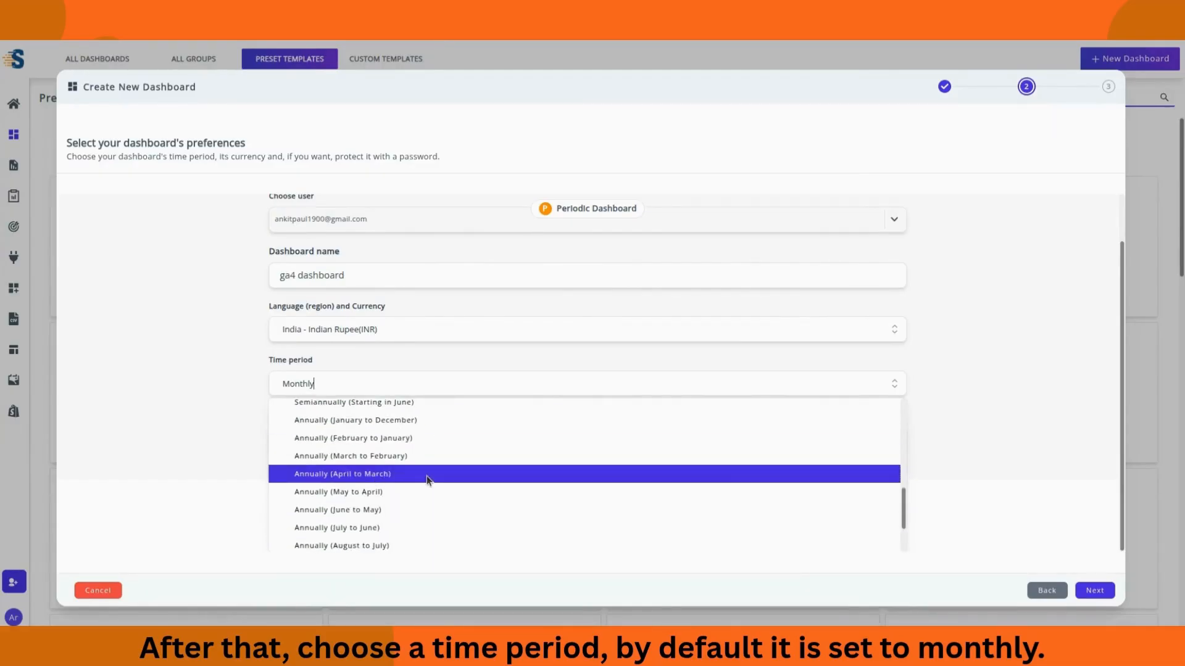
{"action": "left_click", "coordinate": [427, 476]}
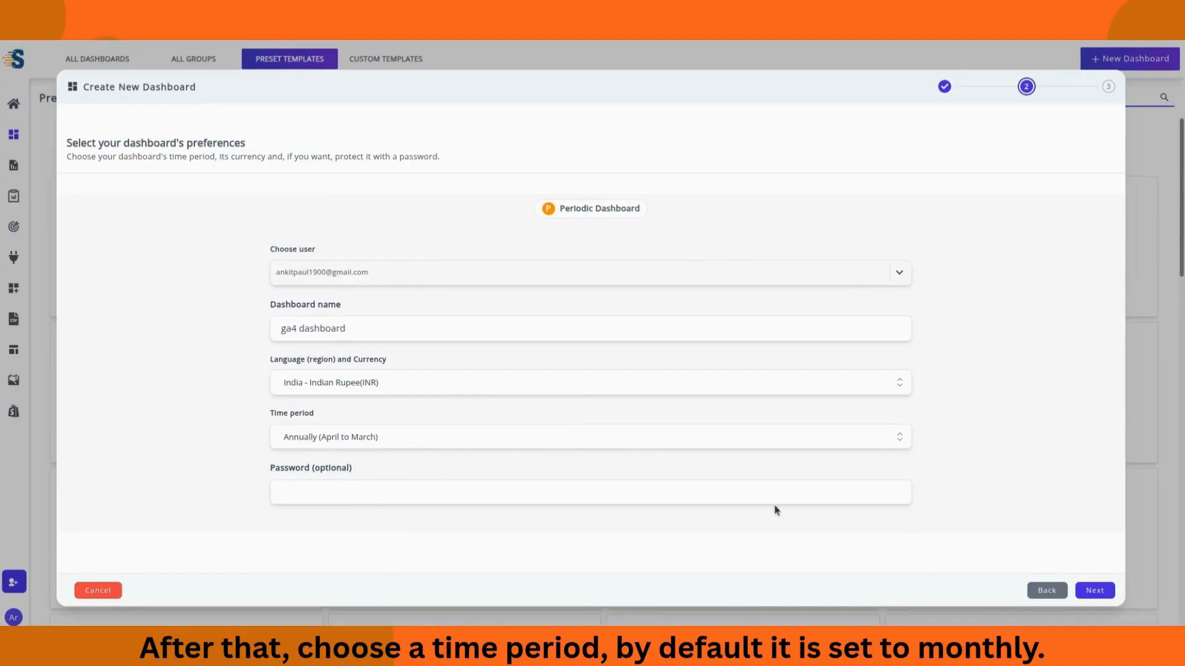
Step: Change the currency to United States - US Dollar(USD) and advance to data sources
{"action": "left_click", "coordinate": [899, 384]}
{"action": "scroll", "coordinate": [530, 469], "scroll_direction": "down", "scroll_amount": 5}
{"action": "scroll", "coordinate": [505, 463], "scroll_direction": "up", "scroll_amount": 5}
{"action": "left_click_drag", "start_coordinate": [381, 382], "coordinate": [258, 373]}
{"action": "key", "text": "BackSpace"}
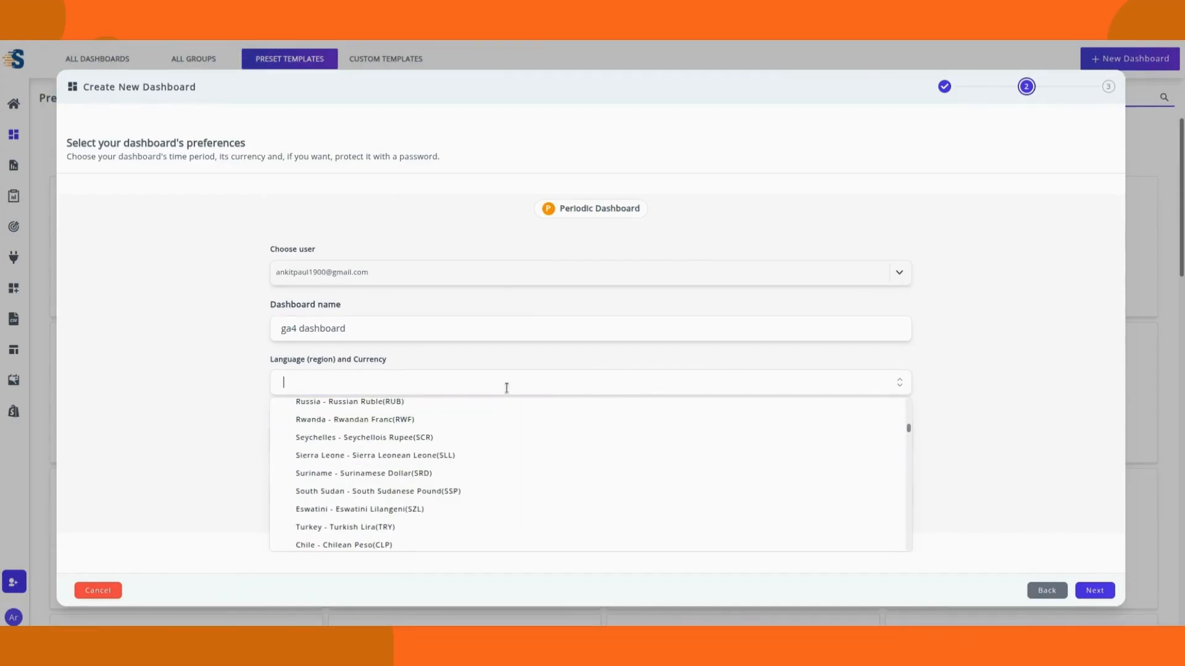
{"action": "type", "text": "us"}
{"action": "left_click", "coordinate": [600, 412]}
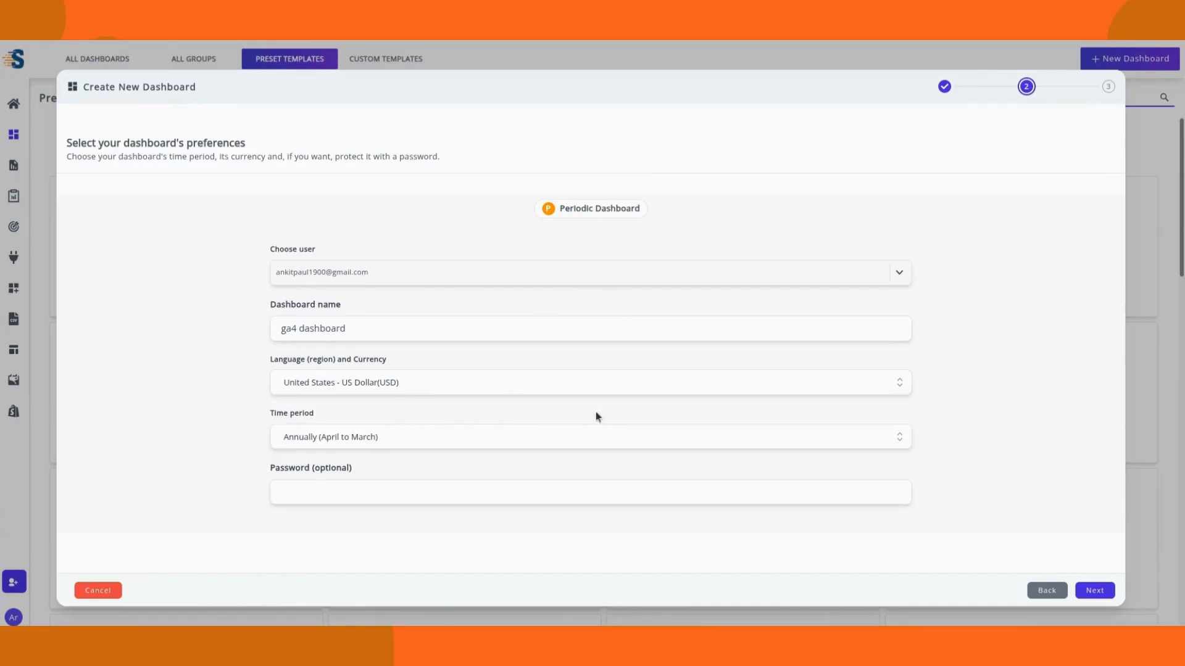
{"action": "left_click", "coordinate": [1094, 592]}
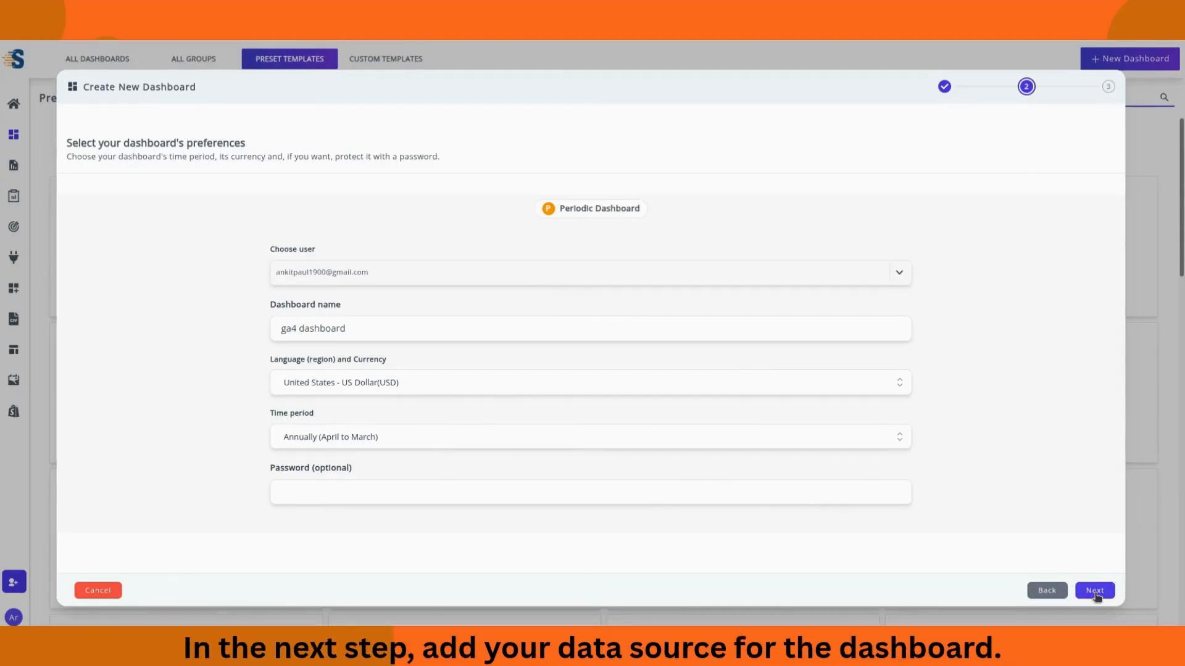
{"action": "left_click", "coordinate": [1095, 591]}
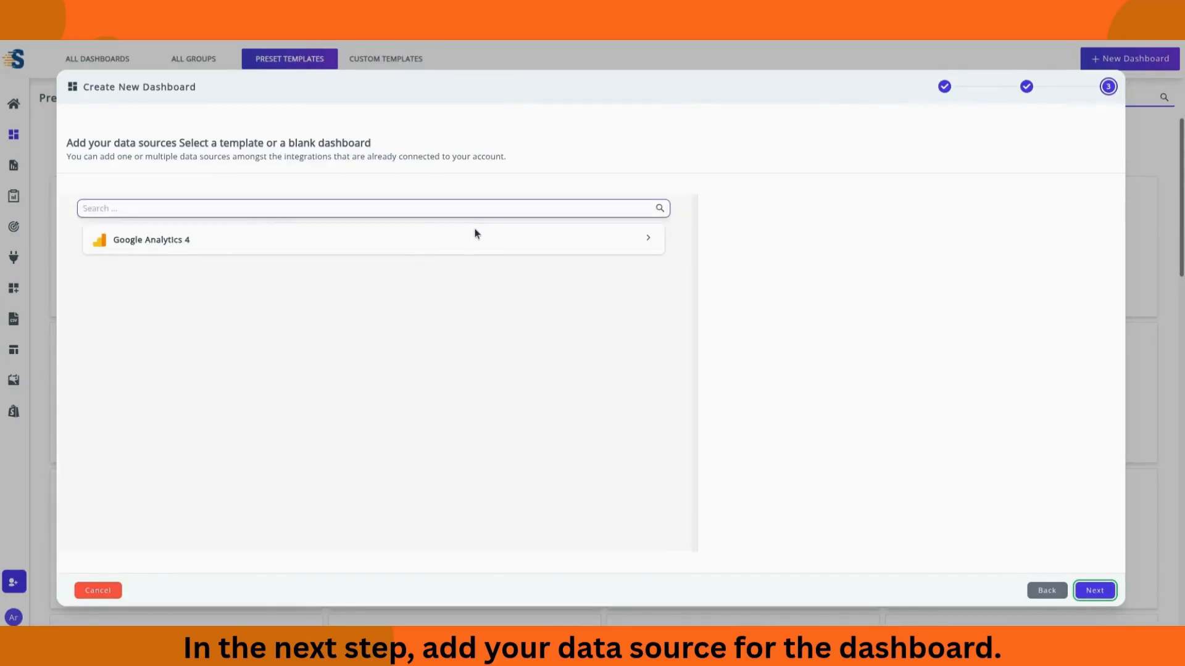
Step: Add the StatNexa - StatNexa Google Analytics 4 property as the source and create the dashboard
{"action": "left_click", "coordinate": [410, 246]}
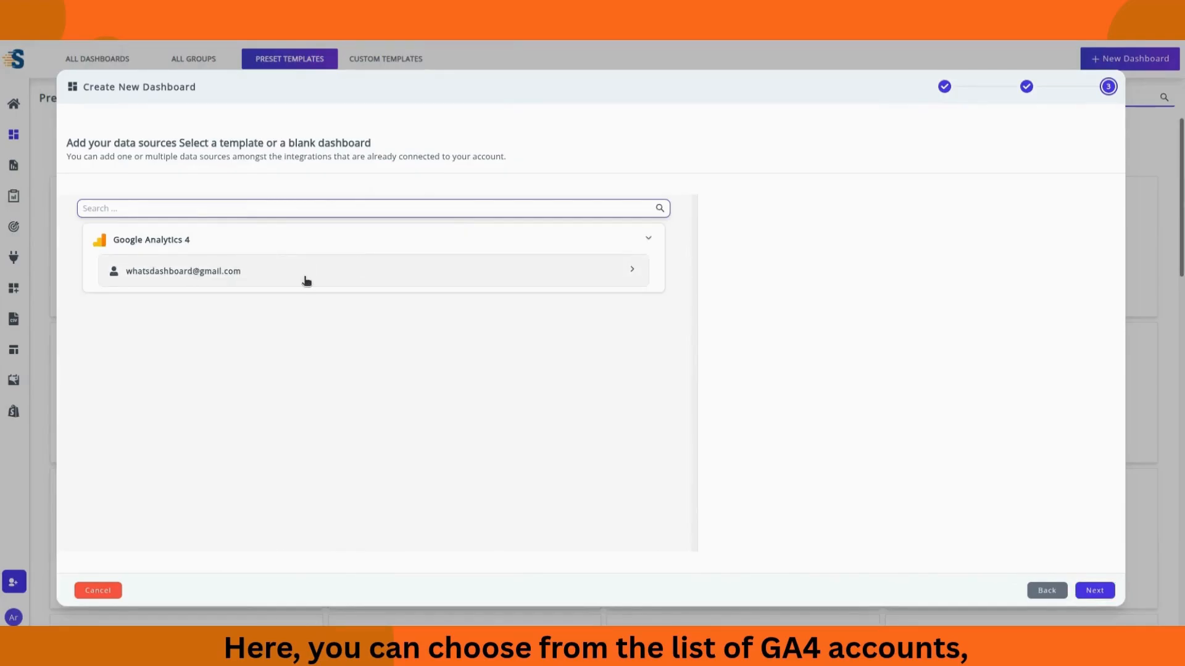
{"action": "left_click", "coordinate": [307, 281]}
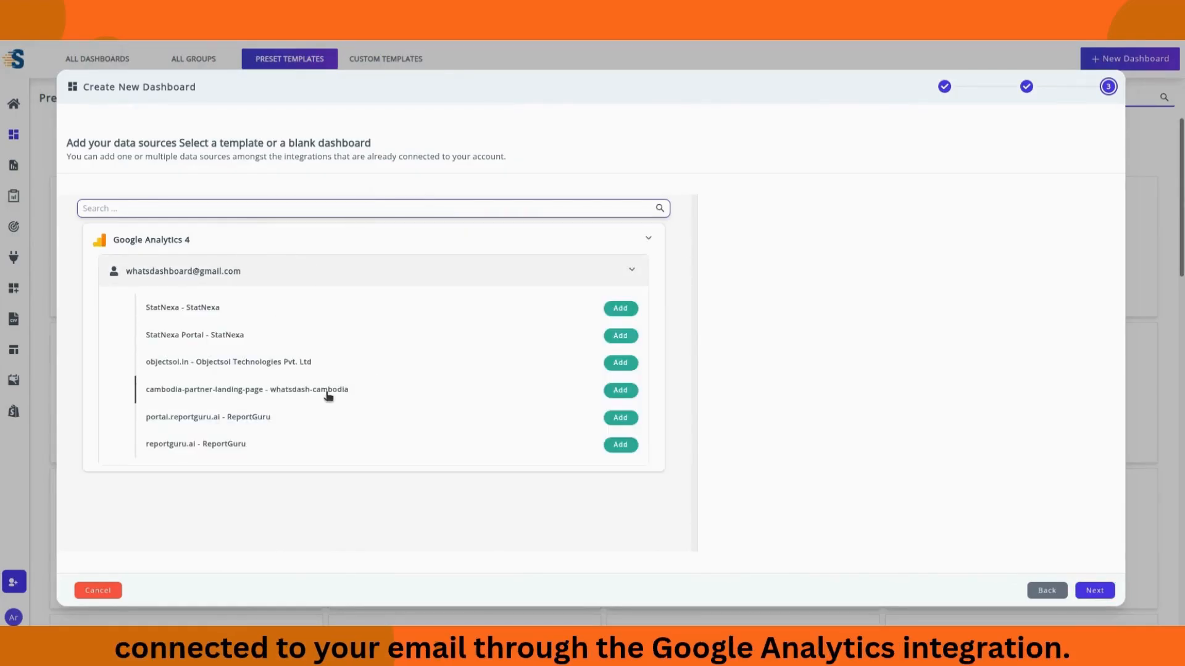
{"action": "left_click", "coordinate": [625, 309]}
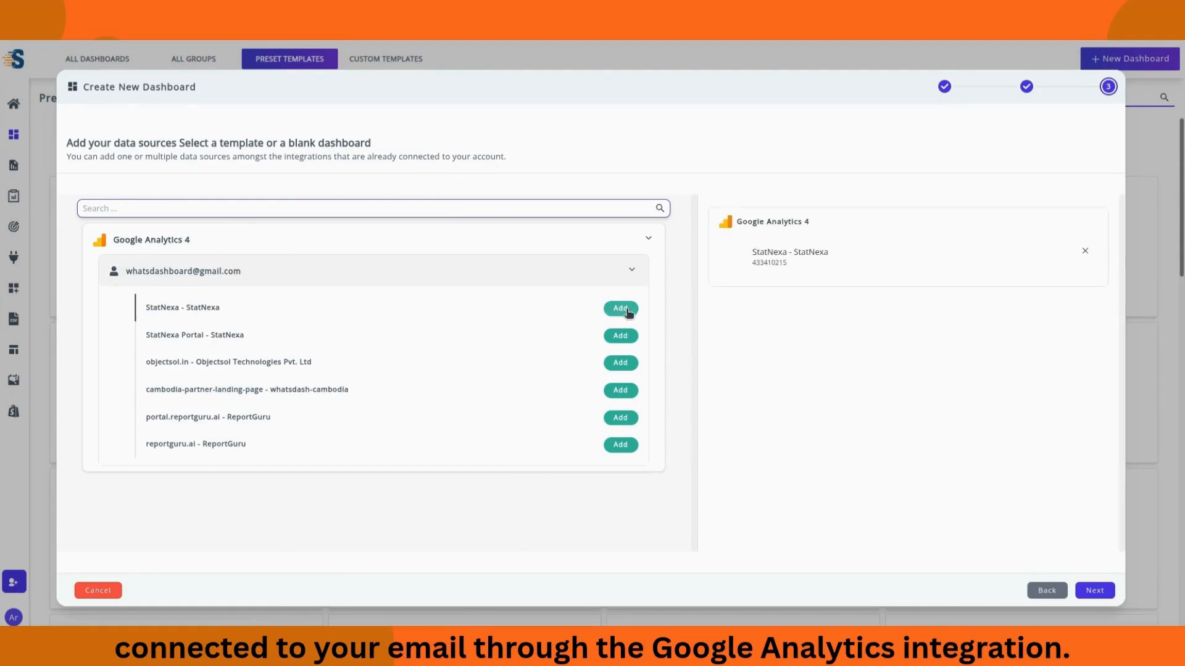
{"action": "left_click", "coordinate": [1108, 595]}
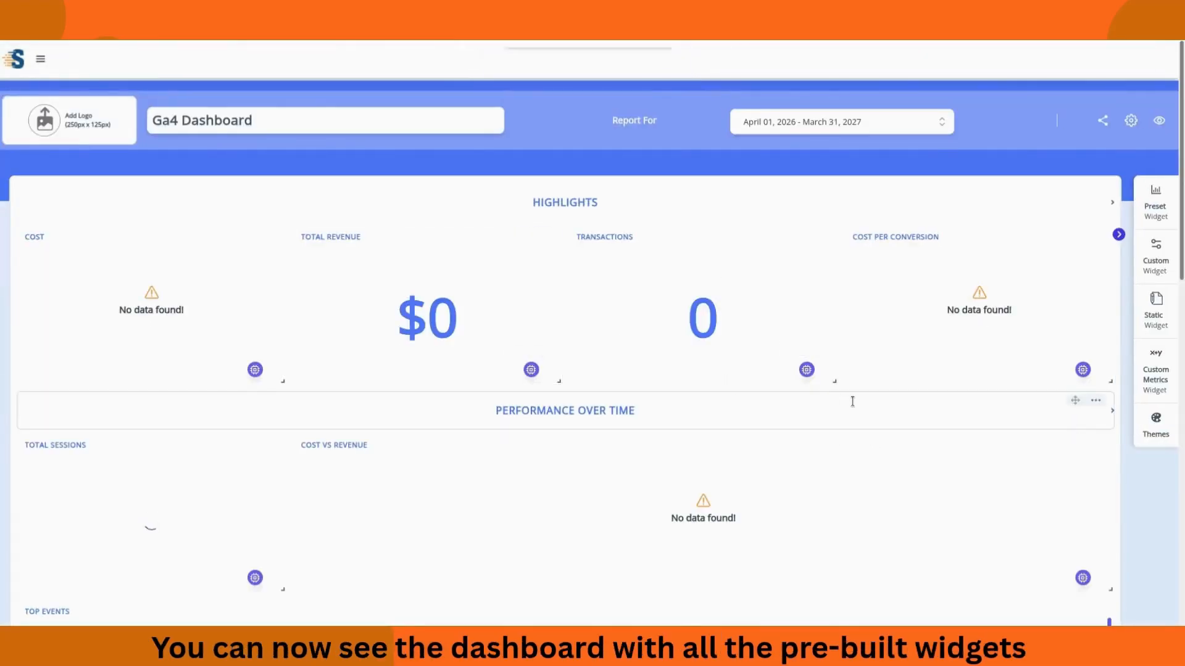
Step: Scroll through the Ga4 Dashboard's widgets, such as Revenue by Channel and ROAS, and back up
{"action": "scroll", "coordinate": [854, 405], "scroll_direction": "down", "scroll_amount": 3}
{"action": "scroll", "coordinate": [1024, 579], "scroll_direction": "down", "scroll_amount": 5}
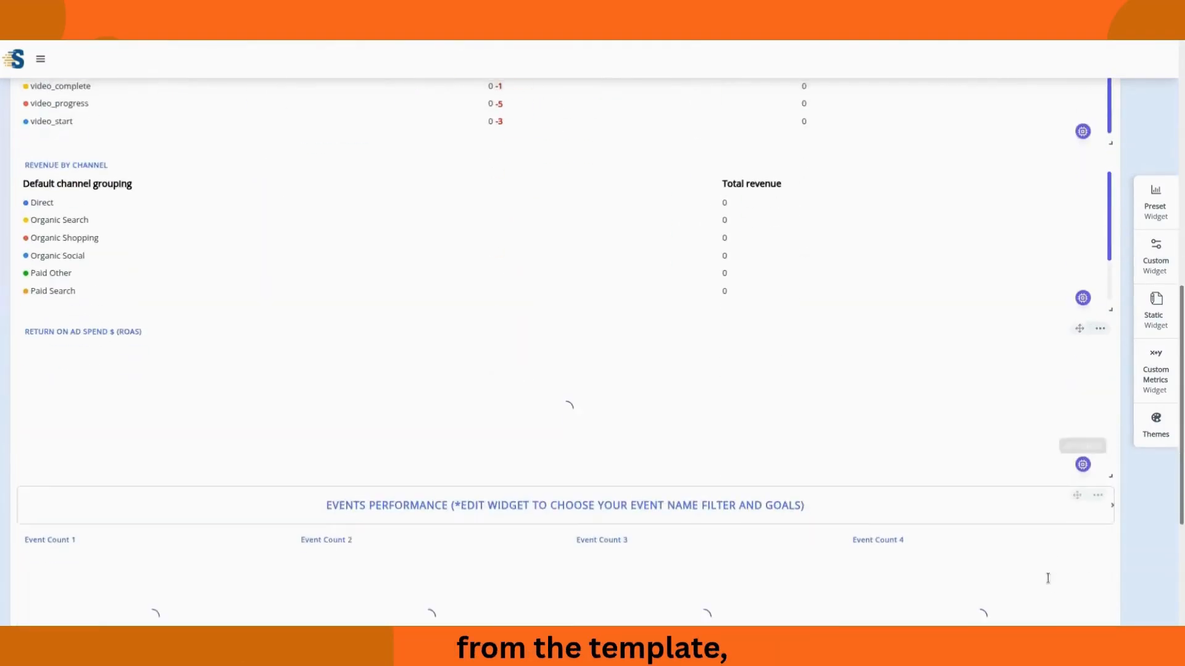
{"action": "scroll", "coordinate": [1062, 580], "scroll_direction": "down", "scroll_amount": 5}
{"action": "scroll", "coordinate": [1065, 596], "scroll_direction": "up", "scroll_amount": 3}
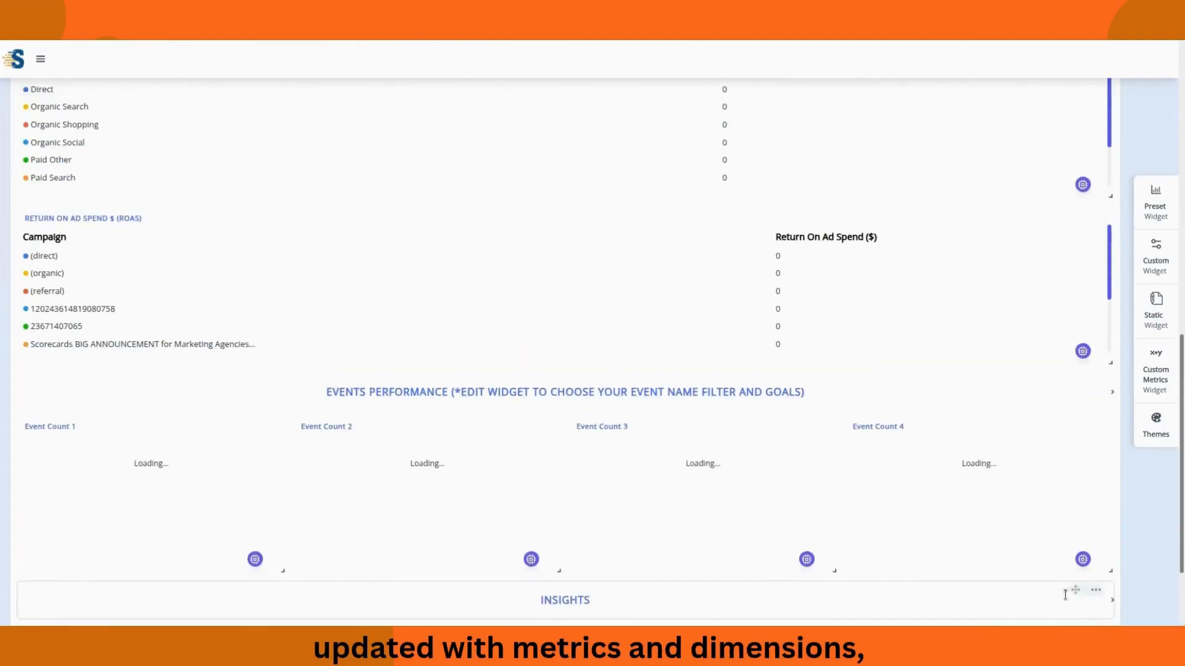
{"action": "scroll", "coordinate": [1011, 543], "scroll_direction": "up", "scroll_amount": 4}
{"action": "scroll", "coordinate": [864, 370], "scroll_direction": "up", "scroll_amount": 6}
{"action": "scroll", "coordinate": [975, 384], "scroll_direction": "up", "scroll_amount": 1}
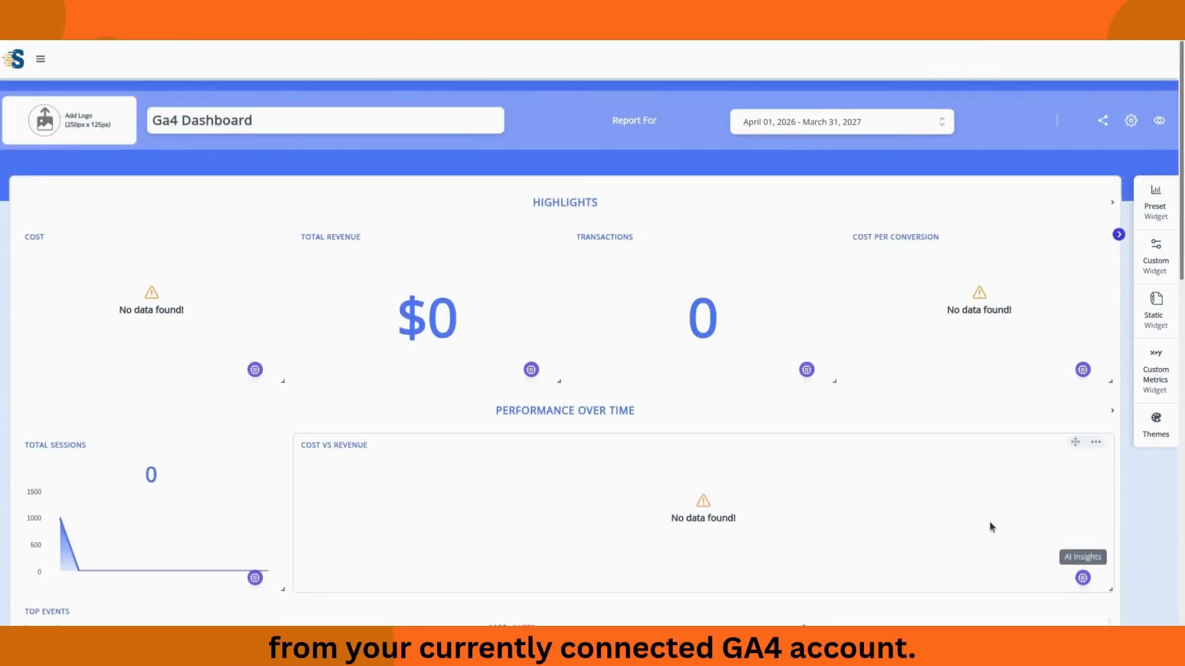
{"action": "scroll", "coordinate": [1133, 539], "scroll_direction": "down", "scroll_amount": 10}
{"action": "scroll", "coordinate": [1144, 579], "scroll_direction": "up", "scroll_amount": 10}
{"action": "scroll", "coordinate": [1144, 579], "scroll_direction": "up", "scroll_amount": 1}
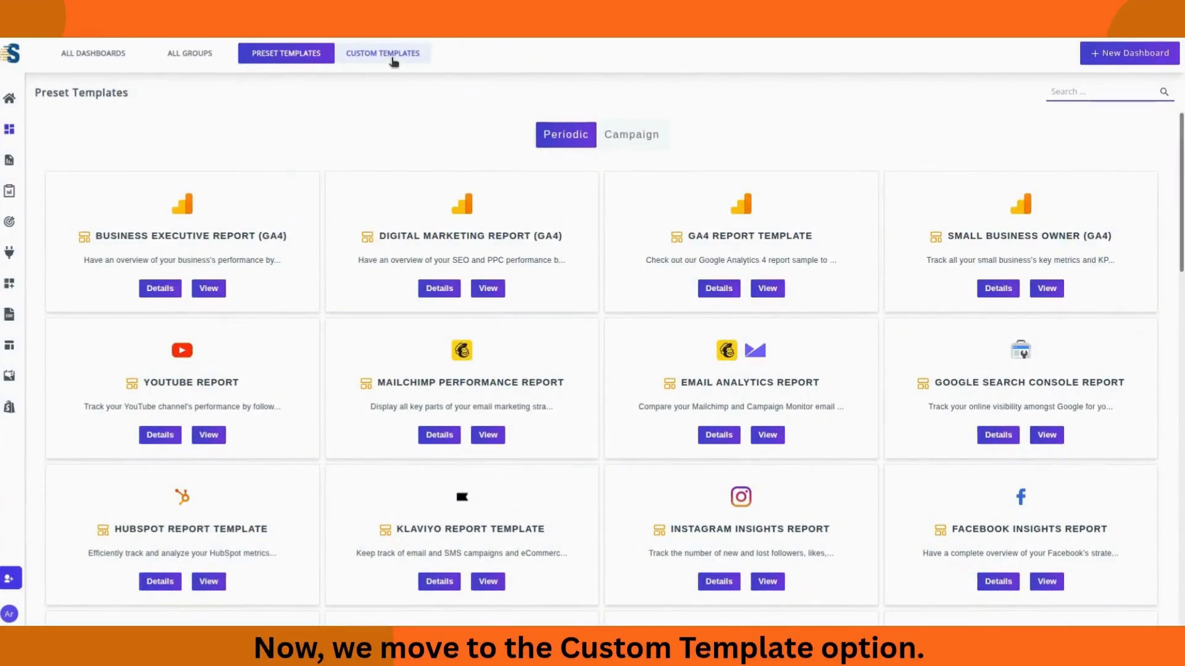
Step: Check the empty Custom Templates tab, then switch to All Dashboards
{"action": "left_click", "coordinate": [394, 61]}
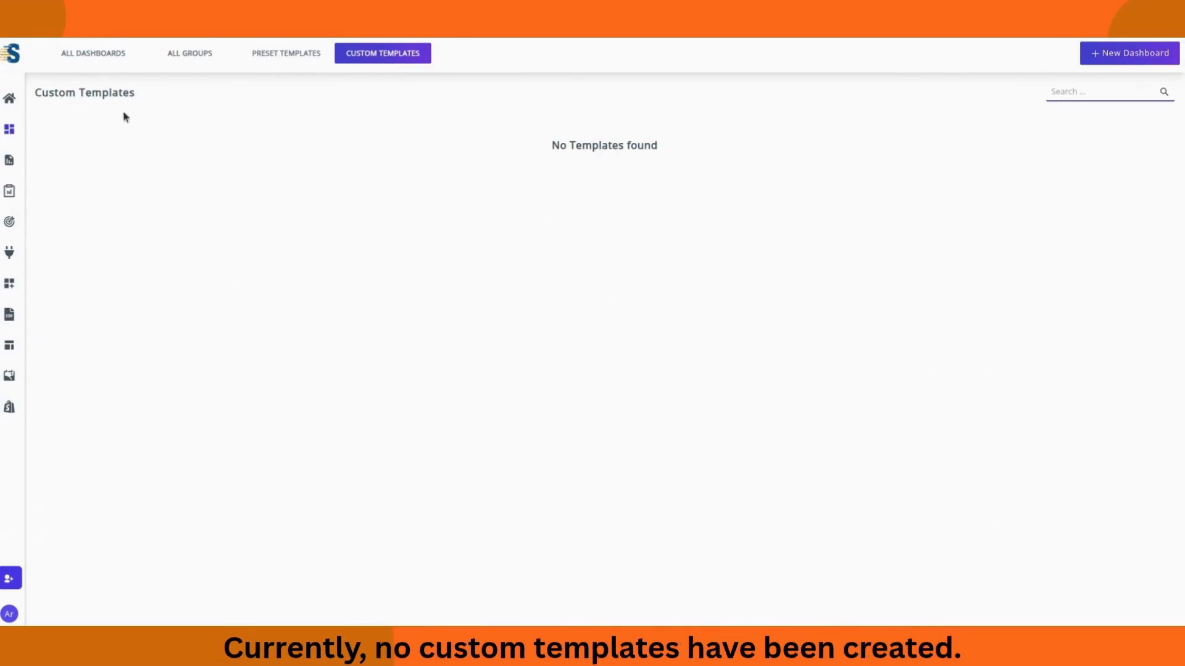
{"action": "left_click", "coordinate": [98, 58]}
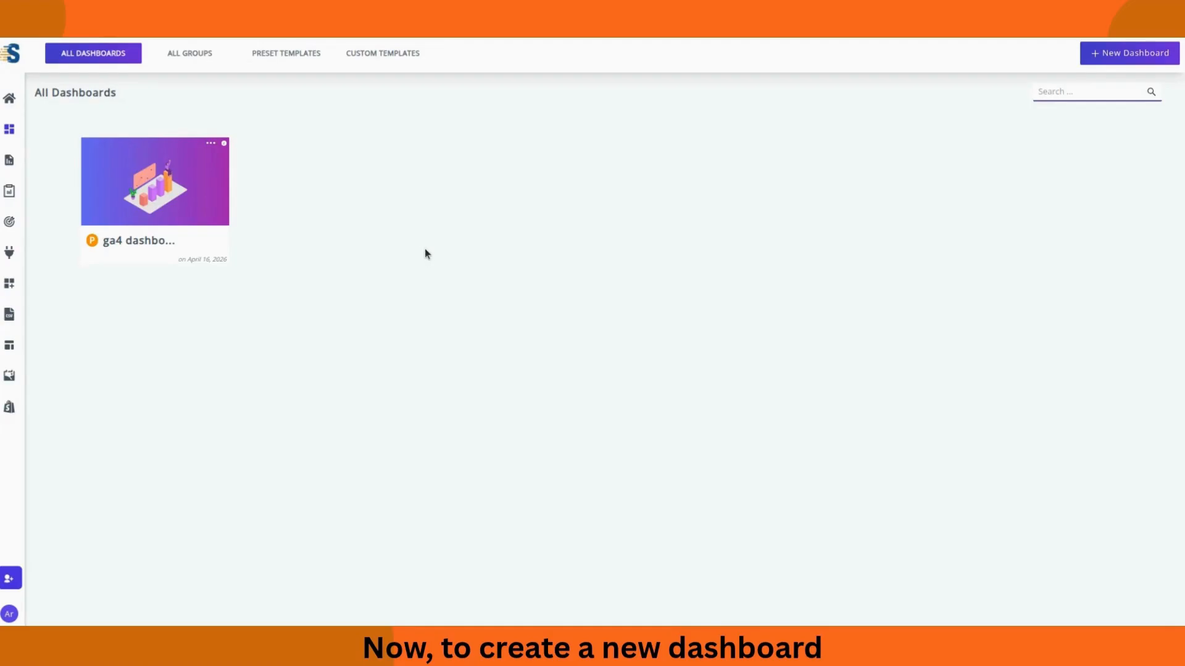
Step: Start a new dashboard using the Blank Periodic Dashboard layout
{"action": "left_click", "coordinate": [1129, 51]}
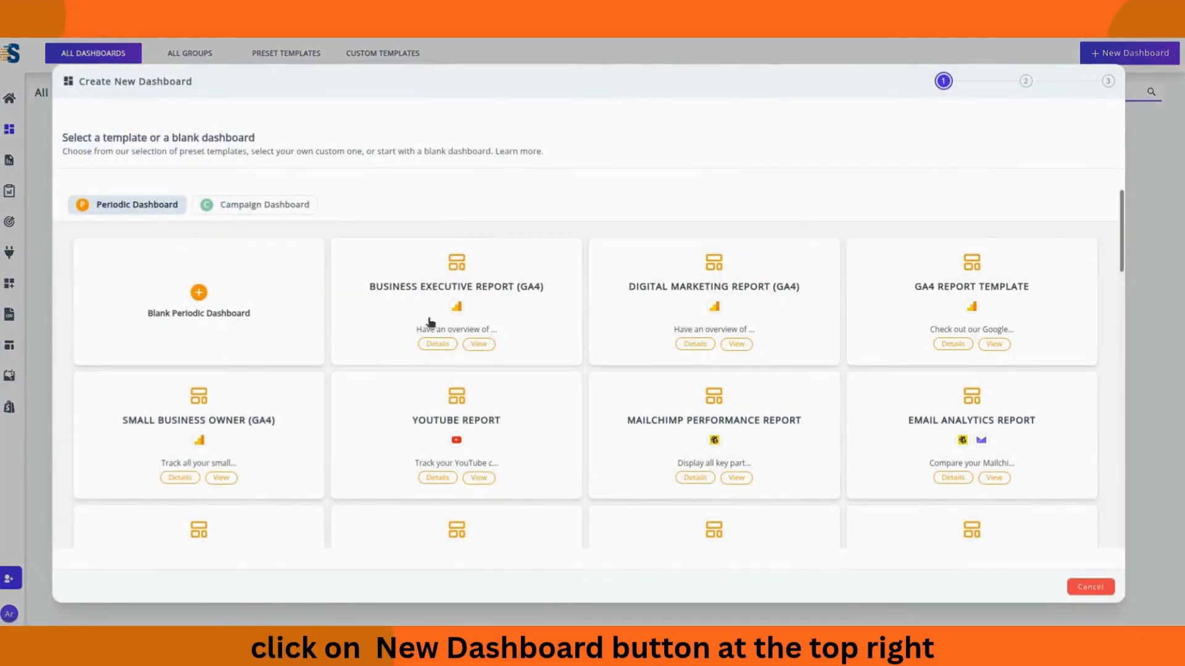
{"action": "scroll", "coordinate": [907, 339], "scroll_direction": "down", "scroll_amount": 5}
{"action": "scroll", "coordinate": [912, 350], "scroll_direction": "down", "scroll_amount": 2}
{"action": "scroll", "coordinate": [912, 352], "scroll_direction": "up", "scroll_amount": 6}
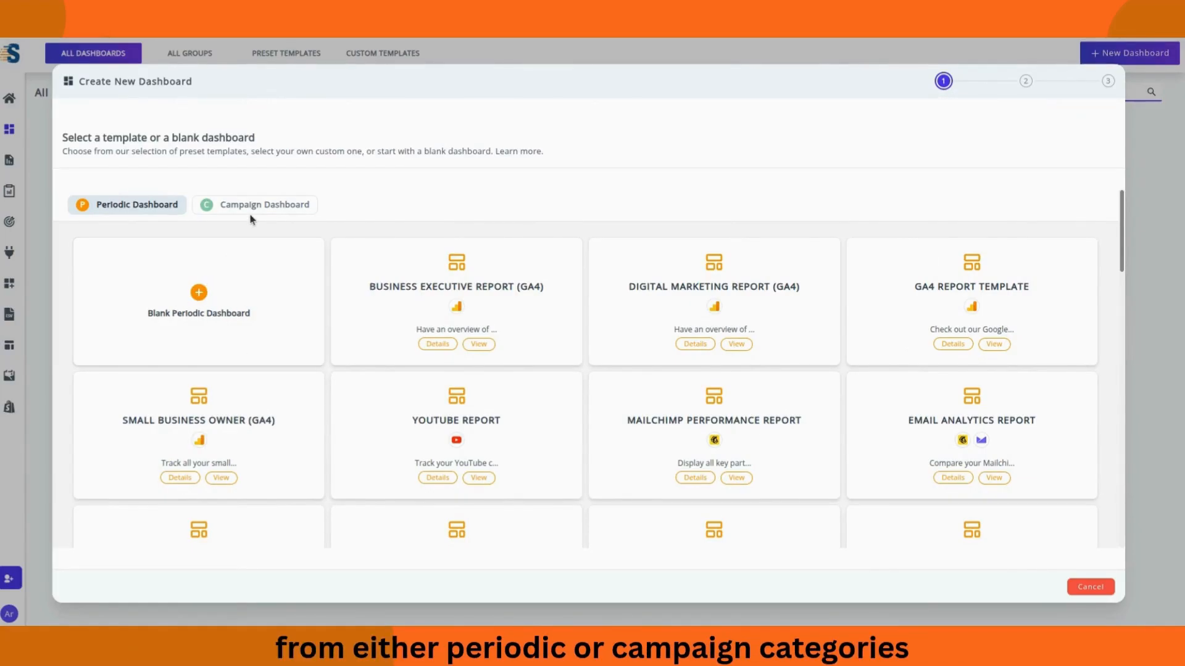
{"action": "left_click", "coordinate": [197, 295]}
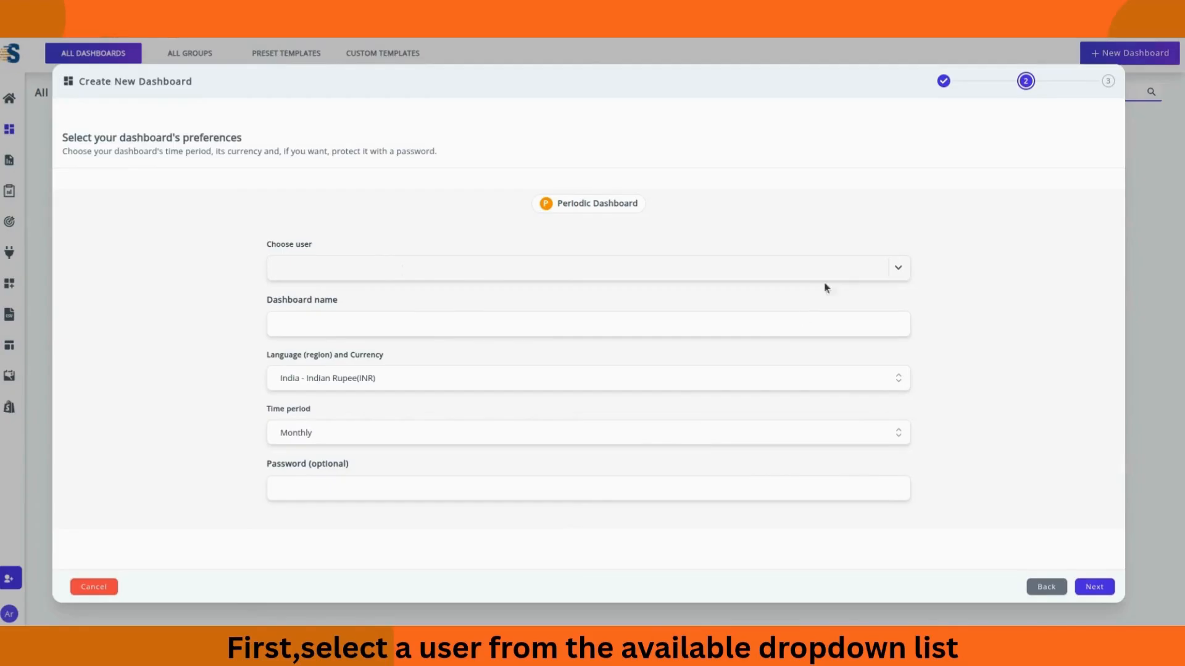
Step: Assign the first user and name the dashboard 'facebook ads dashboard'
{"action": "left_click", "coordinate": [899, 272]}
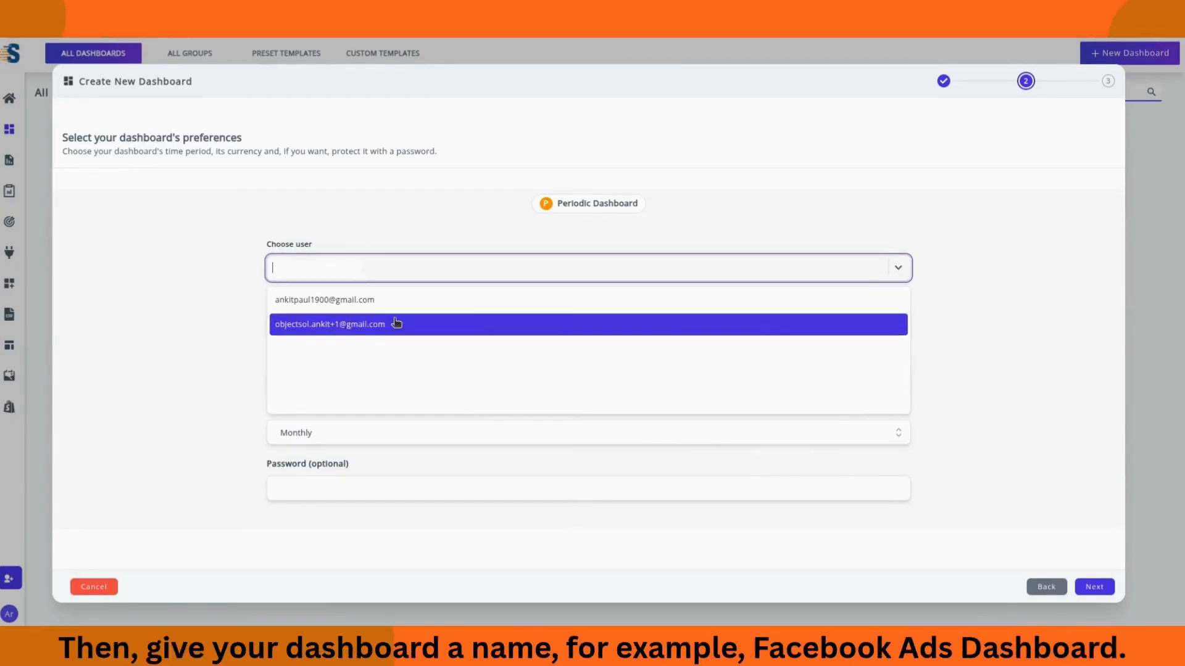
{"action": "left_click", "coordinate": [402, 300]}
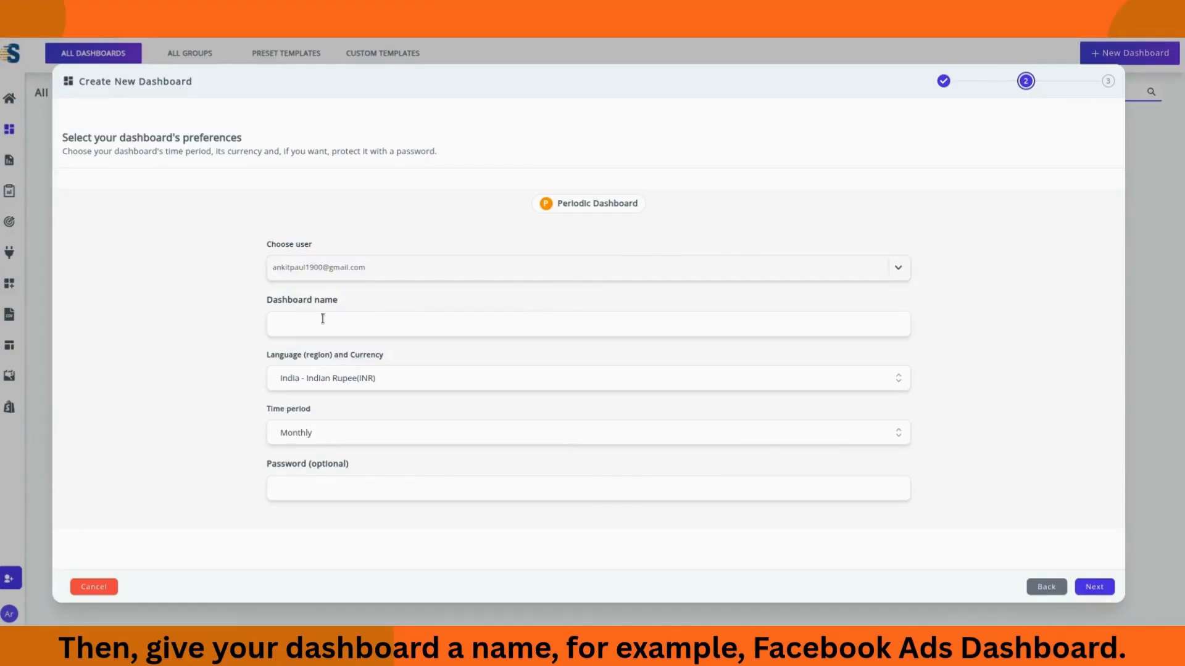
{"action": "left_click", "coordinate": [349, 327]}
{"action": "type", "text": "facebook ads"}
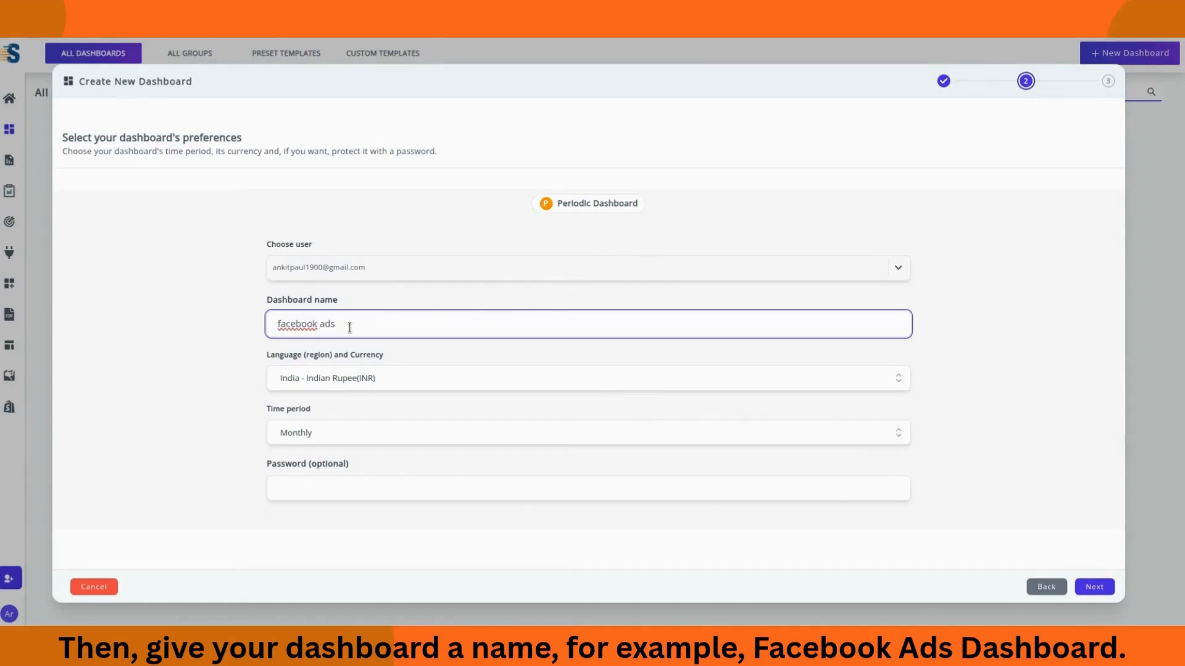
{"action": "type", "text": "oard"}
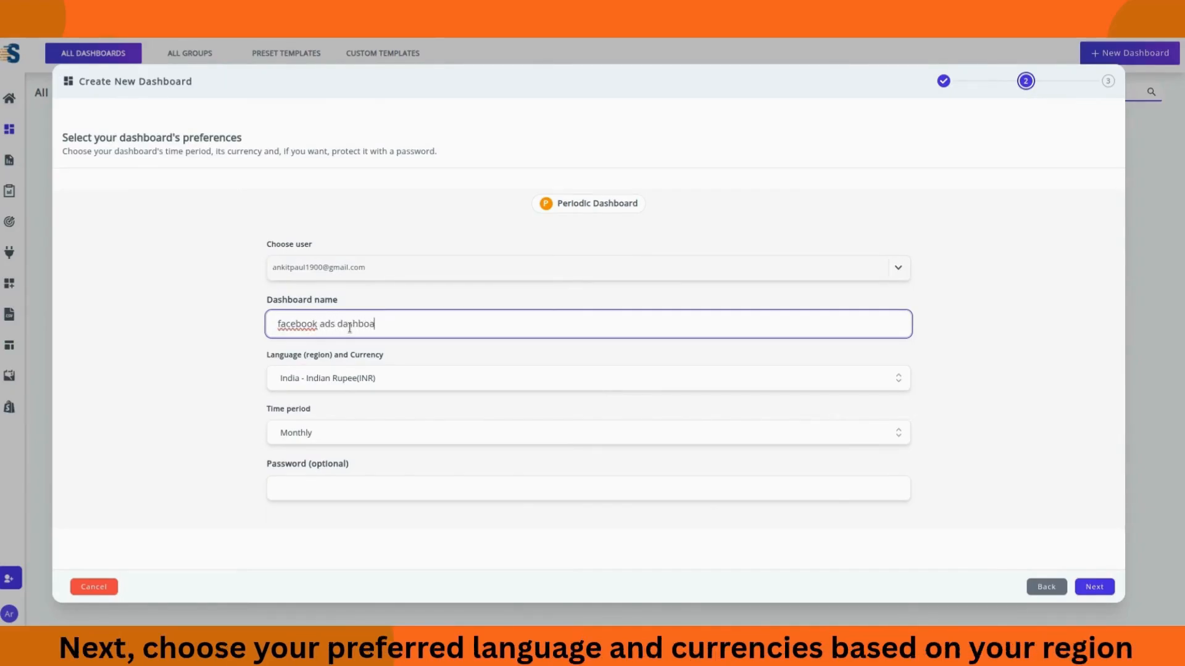
Step: Set the currency to United States - US Dollar (USD), keep the Monthly period, and continue
{"action": "left_click", "coordinate": [898, 380]}
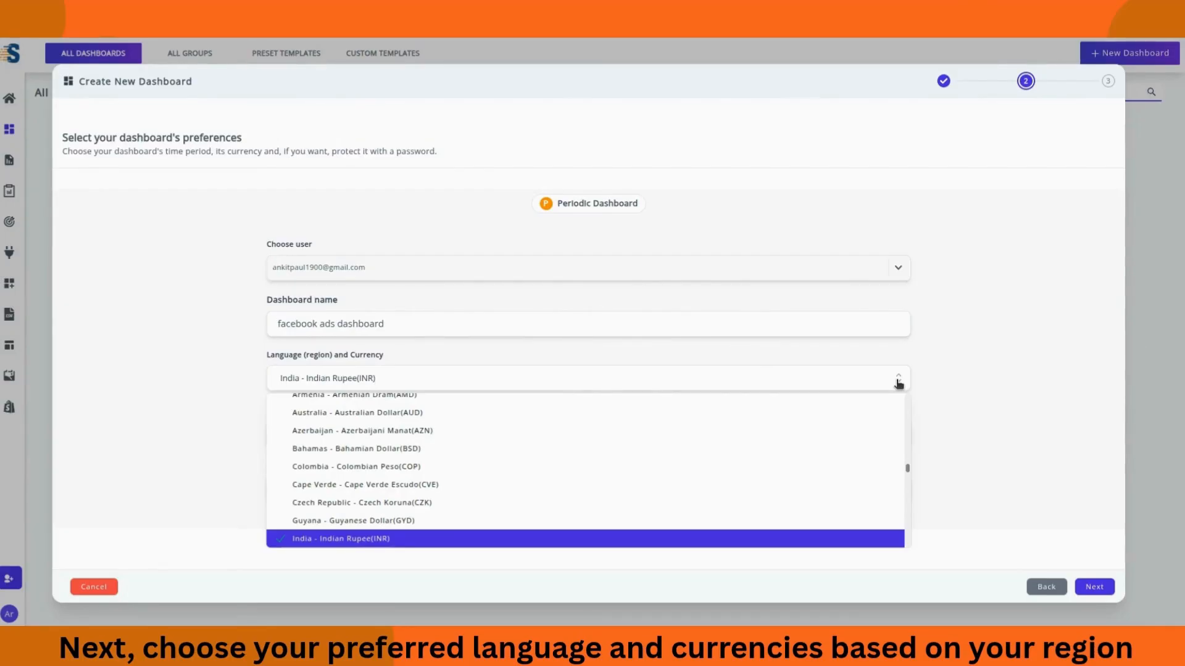
{"action": "left_click", "coordinate": [304, 373]}
{"action": "type", "text": "unit"}
{"action": "left_click", "coordinate": [400, 406]}
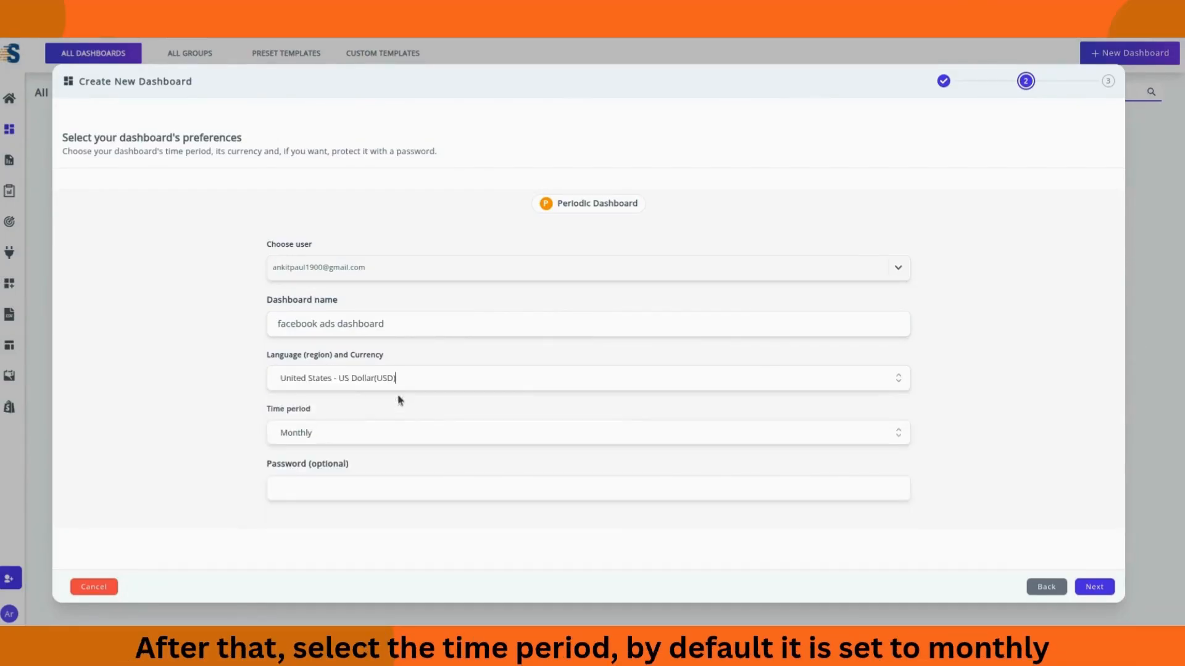
{"action": "left_click", "coordinate": [898, 435]}
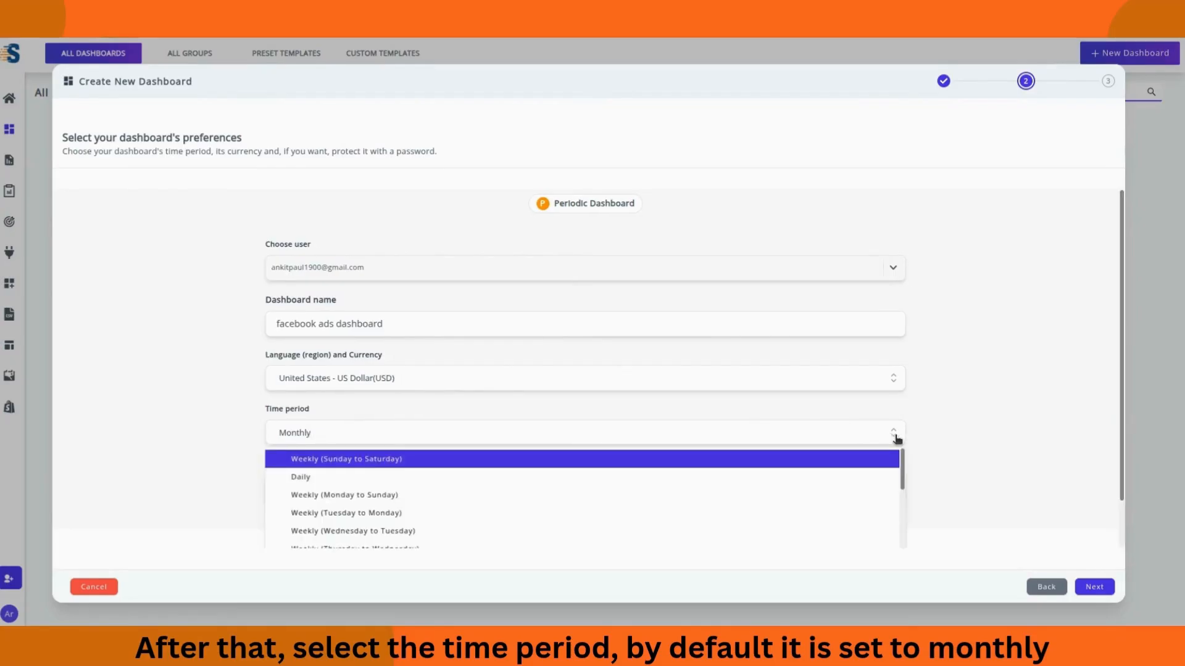
{"action": "left_click", "coordinate": [895, 440]}
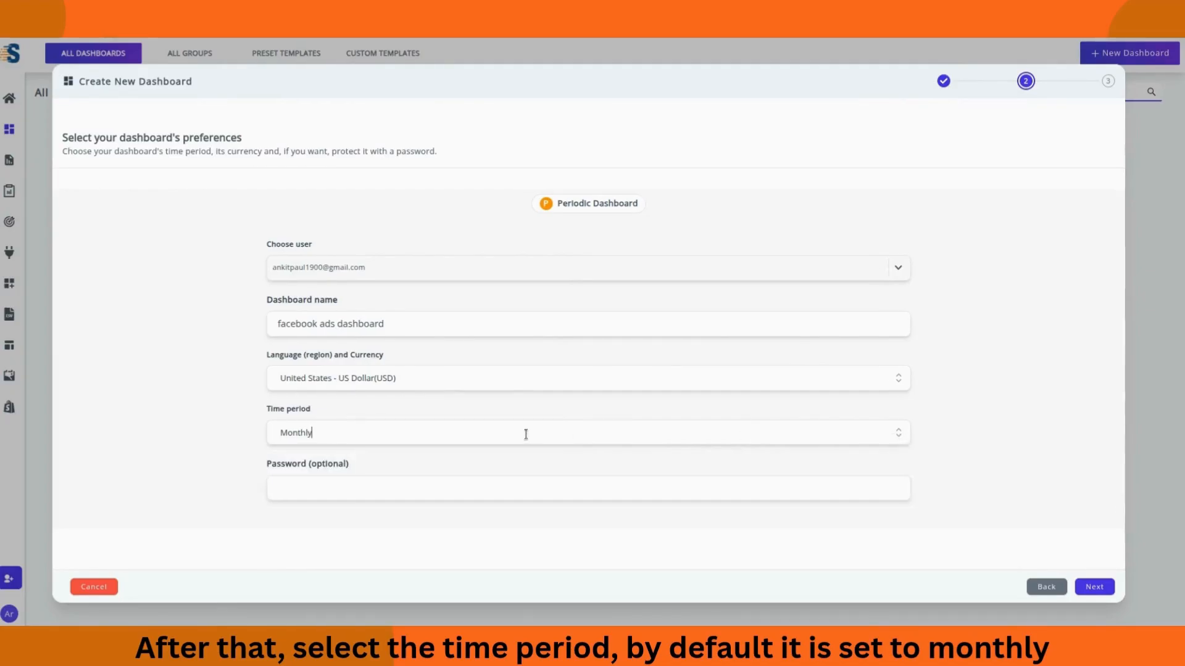
{"action": "left_click", "coordinate": [1096, 589]}
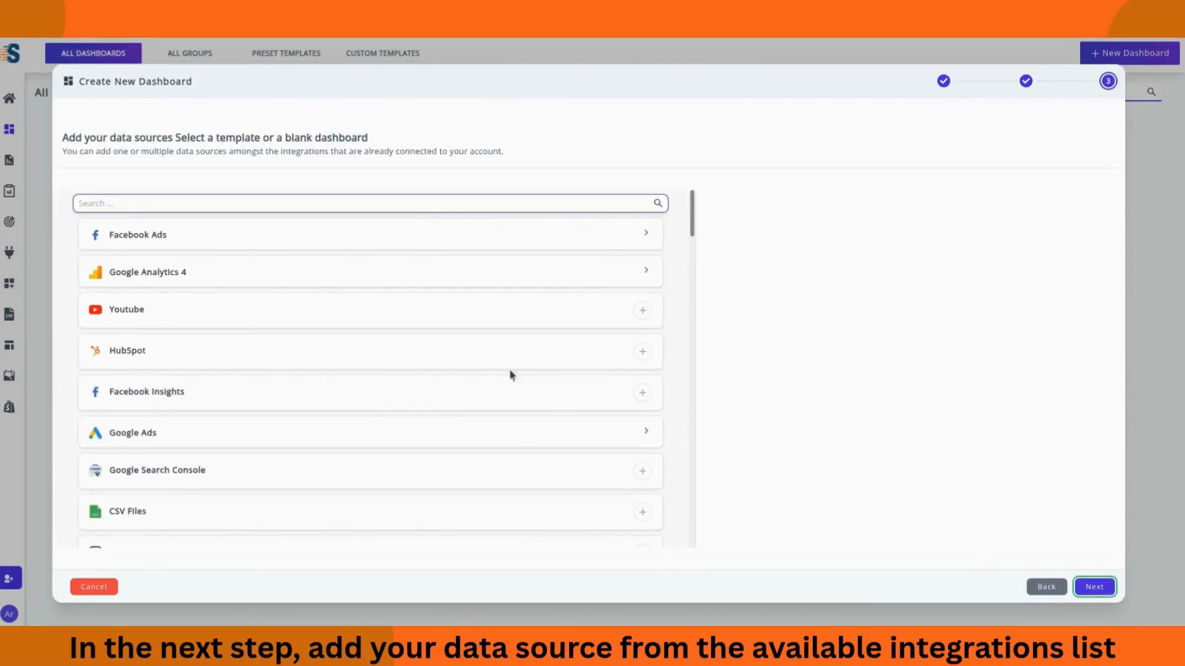
Step: Add the first ad account under the connected Facebook Ads profile and create the dashboard
{"action": "left_click", "coordinate": [402, 236]}
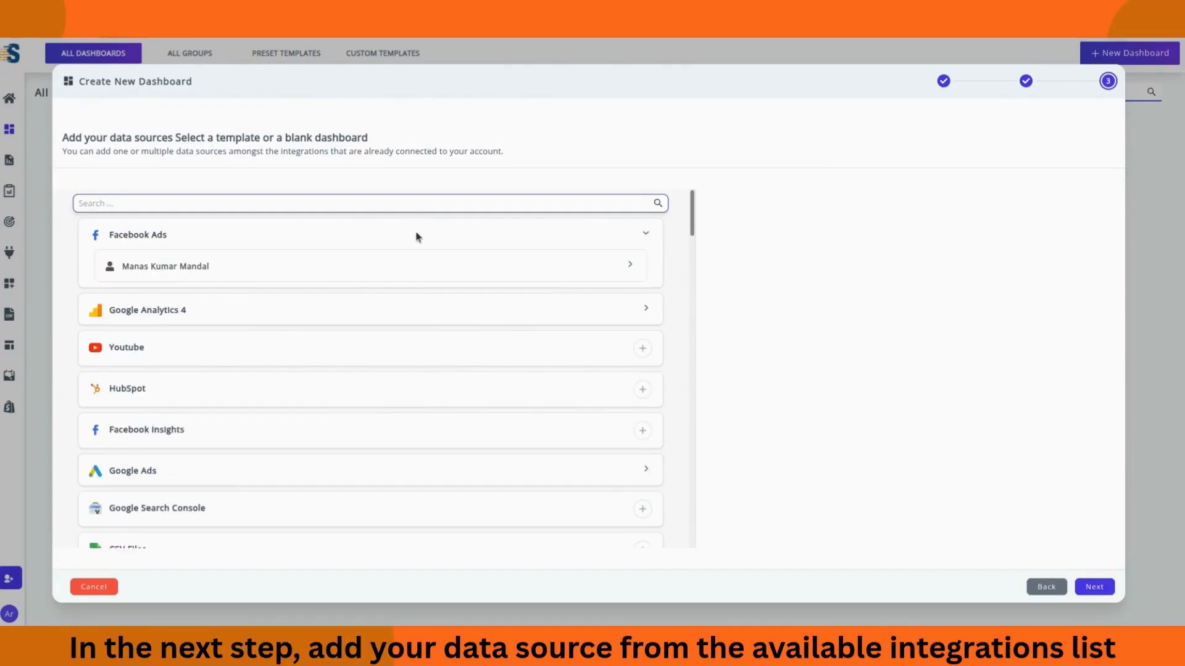
{"action": "left_click", "coordinate": [407, 271]}
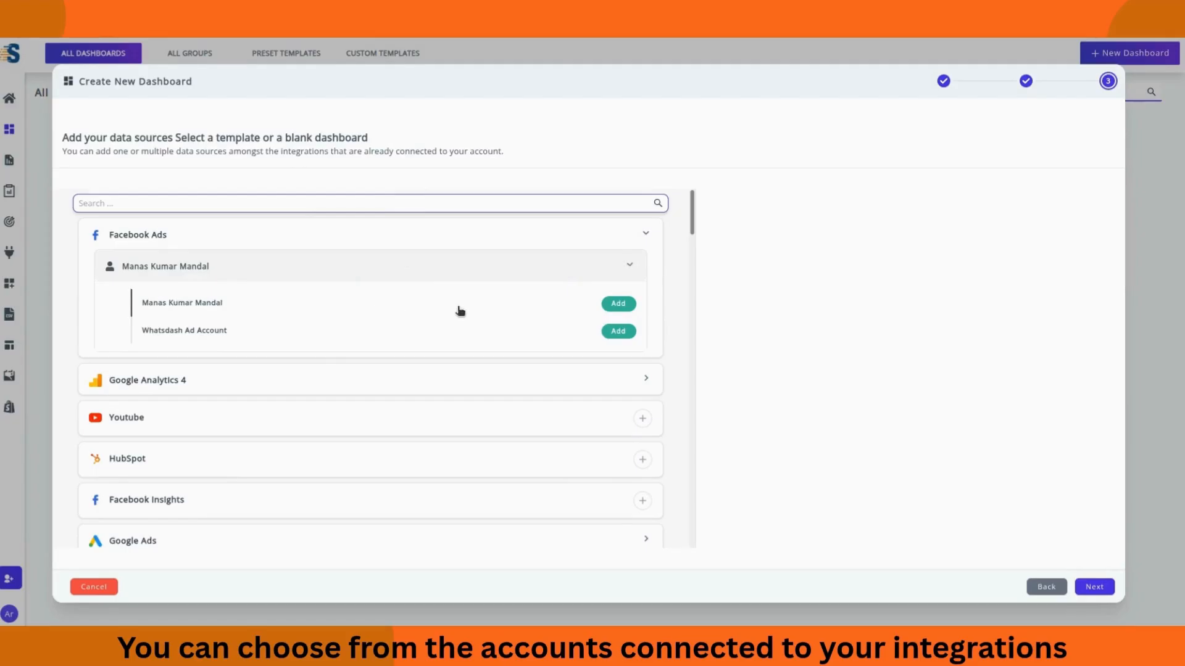
{"action": "left_click", "coordinate": [619, 307]}
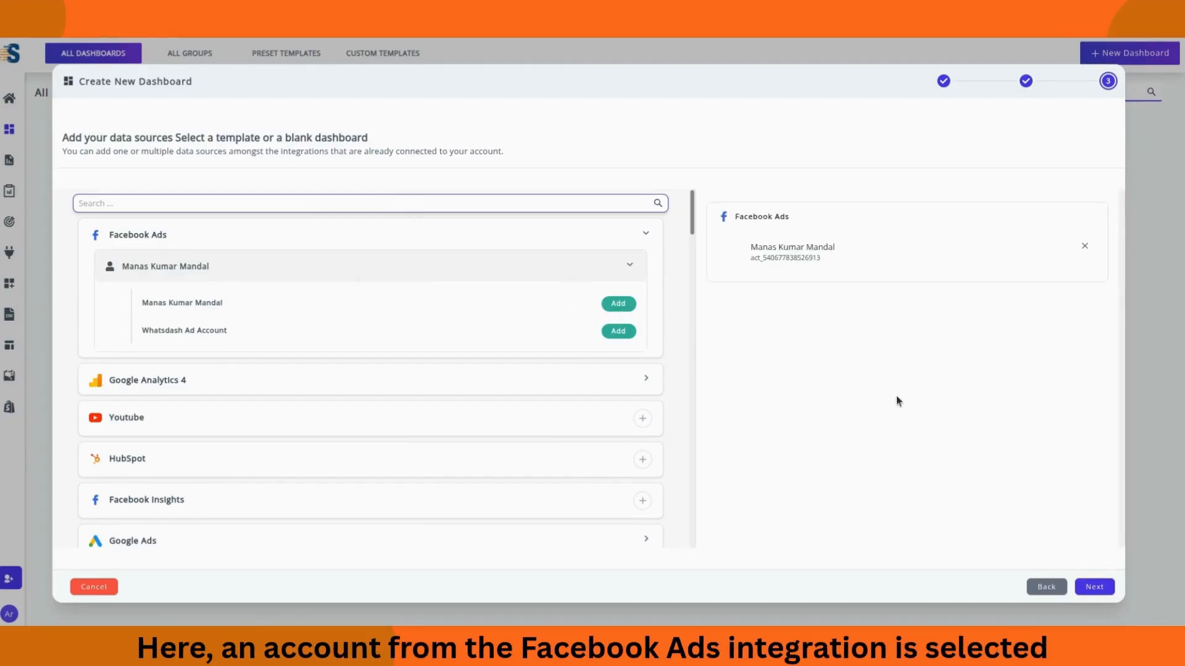
{"action": "left_click", "coordinate": [1099, 587]}
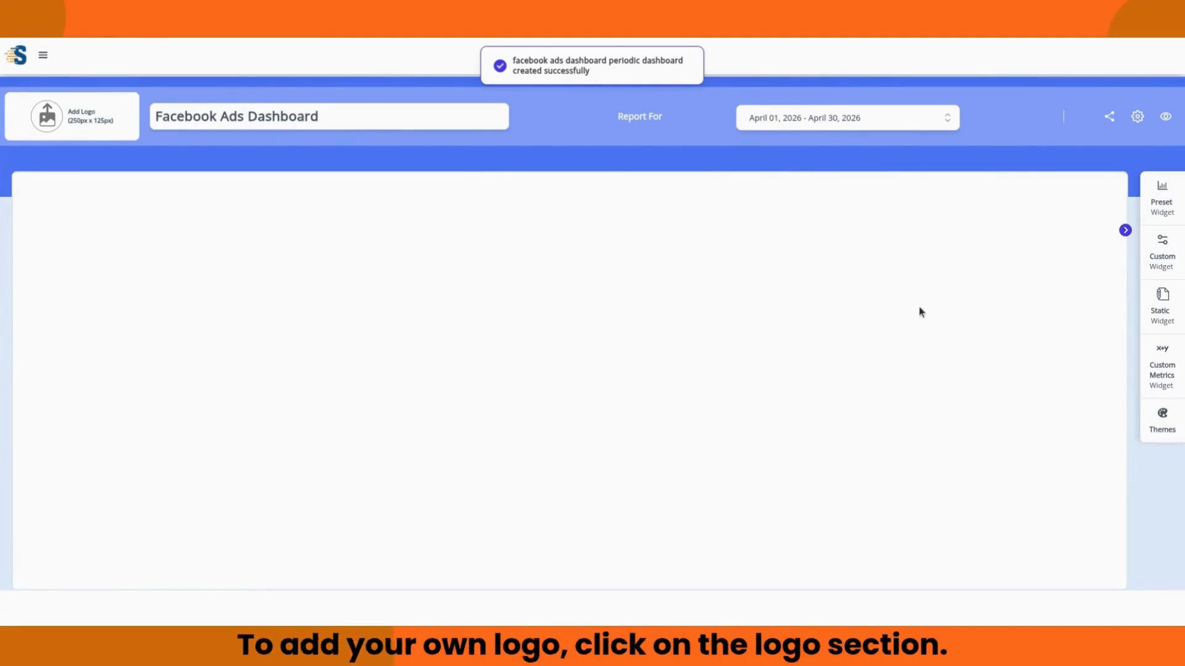
Step: Follow the empty logo picker's upload link to the Logo Manager
{"action": "left_click", "coordinate": [64, 118]}
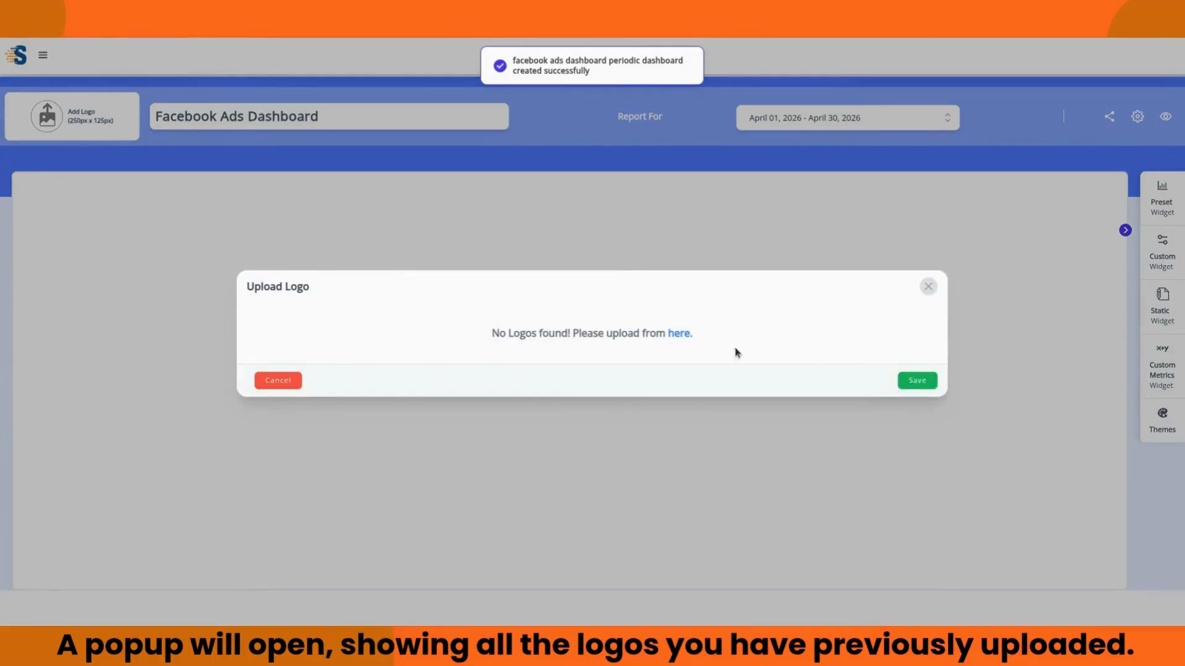
{"action": "left_click", "coordinate": [677, 335]}
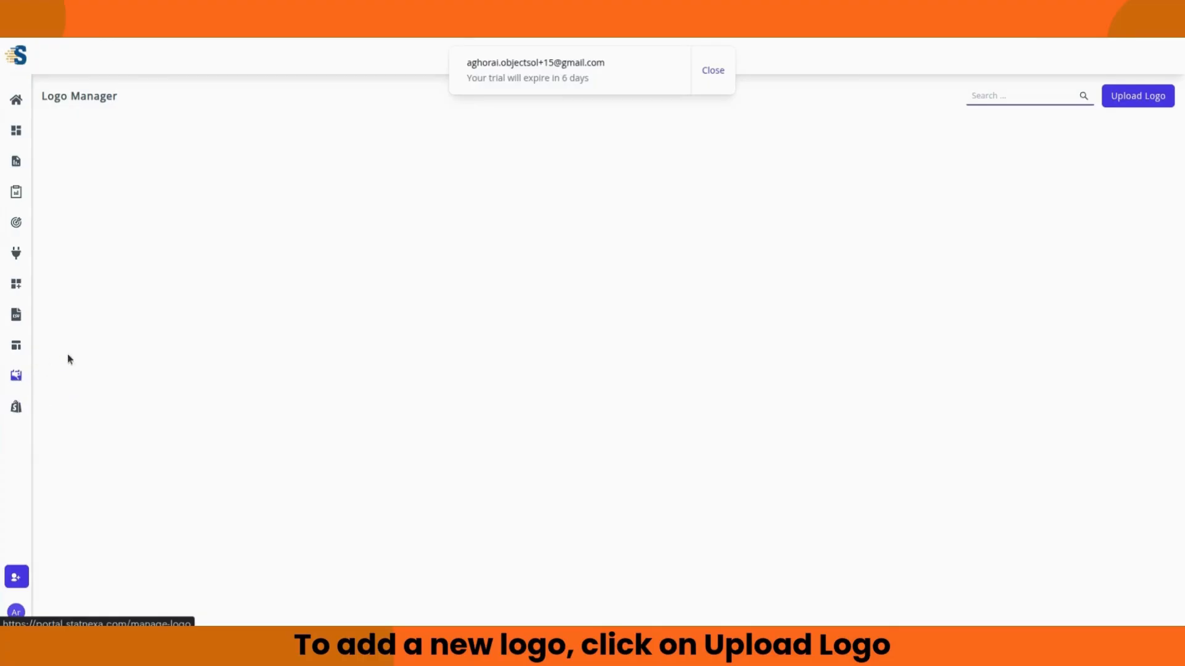
Step: Choose Twitter Image.png as a new logo upload
{"action": "left_click", "coordinate": [1148, 100]}
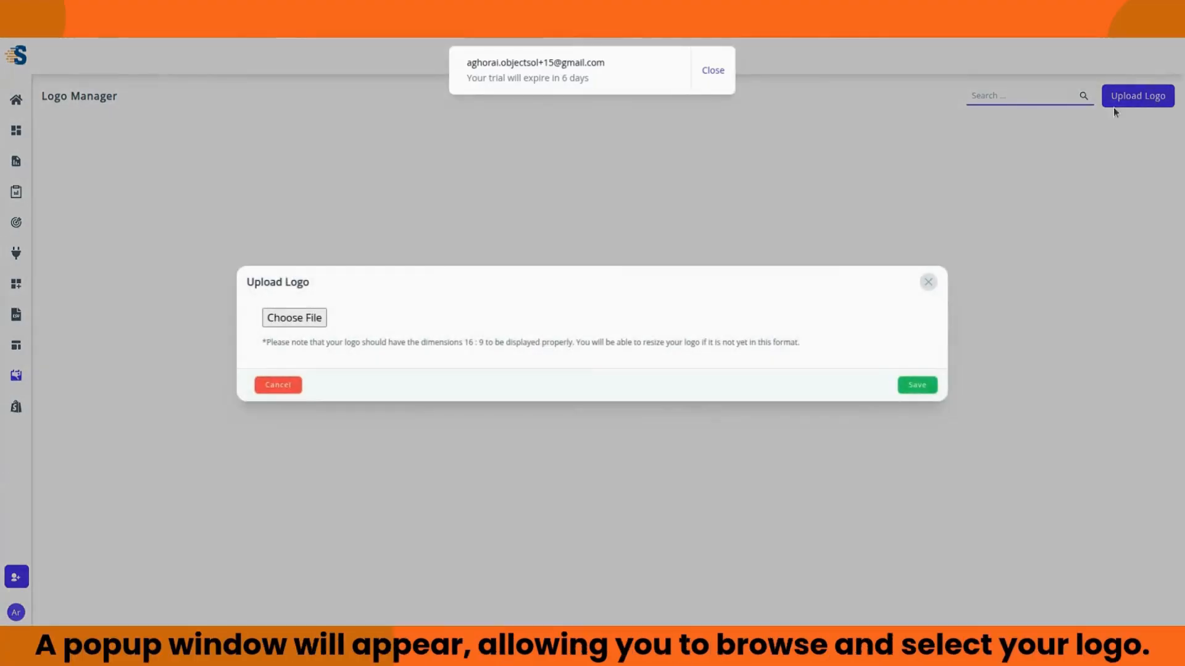
{"action": "left_click", "coordinate": [305, 321]}
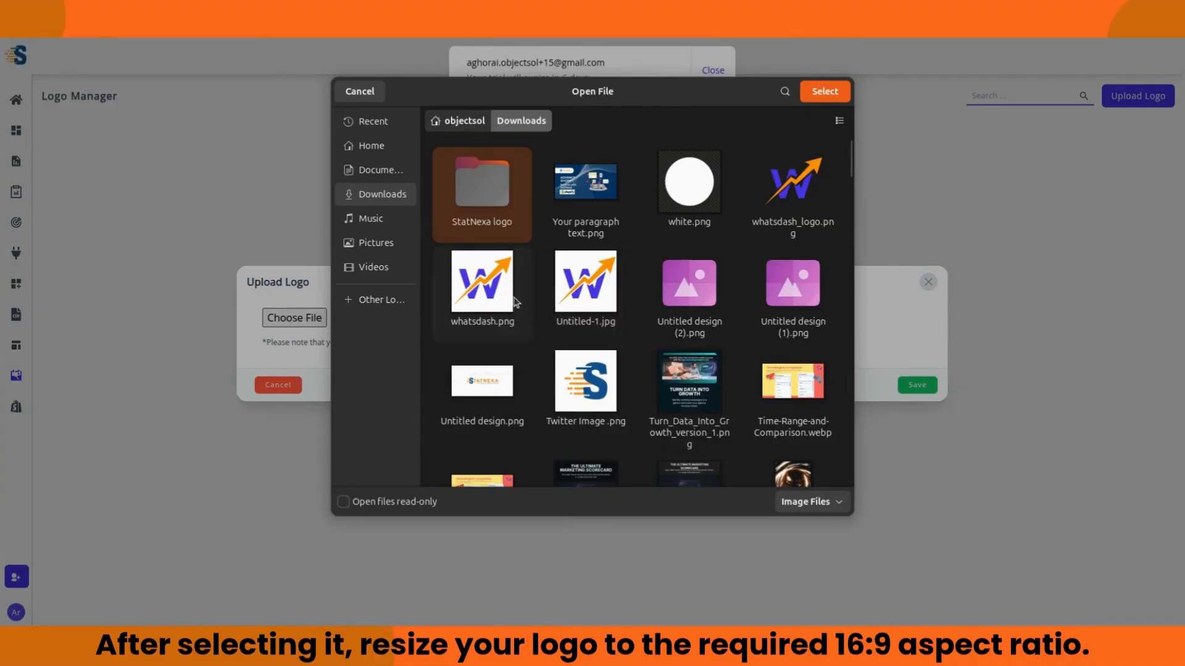
{"action": "left_click", "coordinate": [592, 390]}
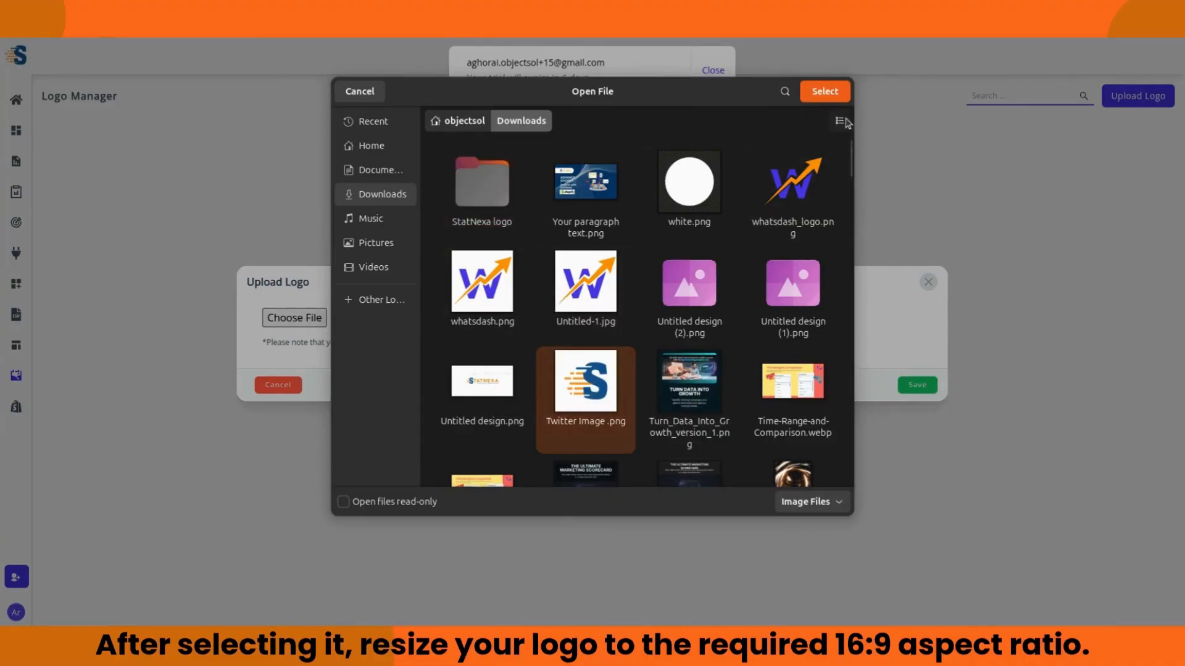
{"action": "left_click", "coordinate": [825, 92]}
Step: Crop the logo at 16:9 around the S, save it, and return to All Dashboards
{"action": "left_click_drag", "start_coordinate": [462, 272], "coordinate": [462, 259]}
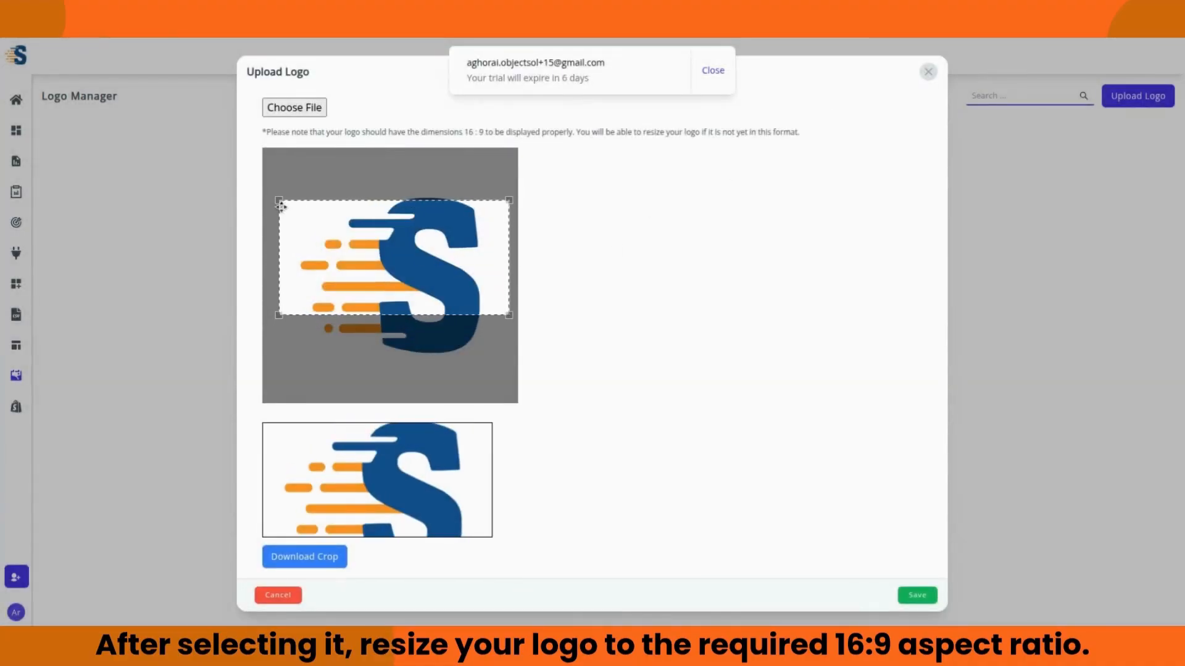
{"action": "left_click_drag", "start_coordinate": [281, 207], "coordinate": [254, 185]}
{"action": "left_click_drag", "start_coordinate": [508, 311], "coordinate": [525, 358]}
{"action": "left_click_drag", "start_coordinate": [389, 273], "coordinate": [504, 275]}
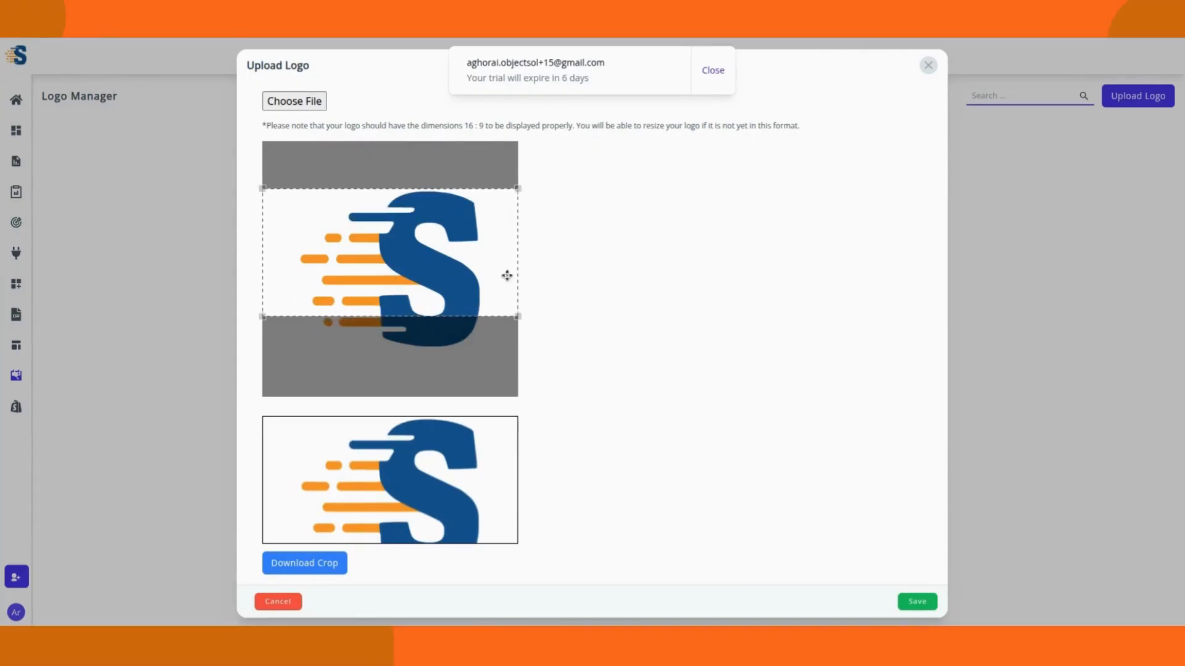
{"action": "left_click", "coordinate": [917, 602]}
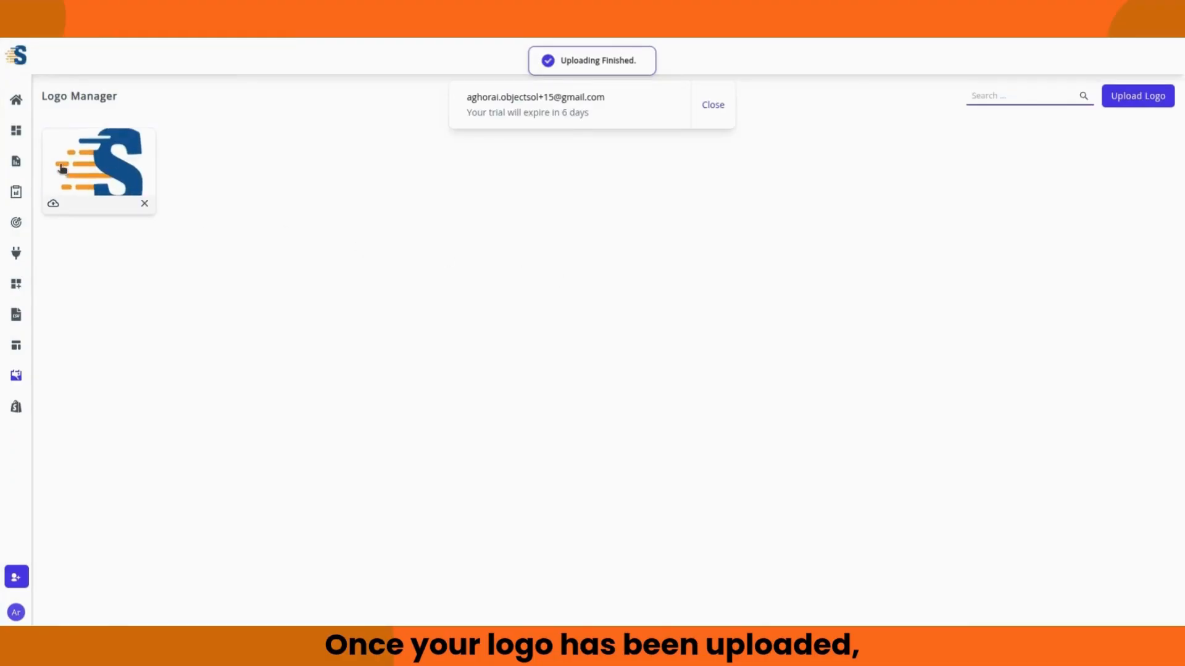
{"action": "left_click", "coordinate": [16, 131]}
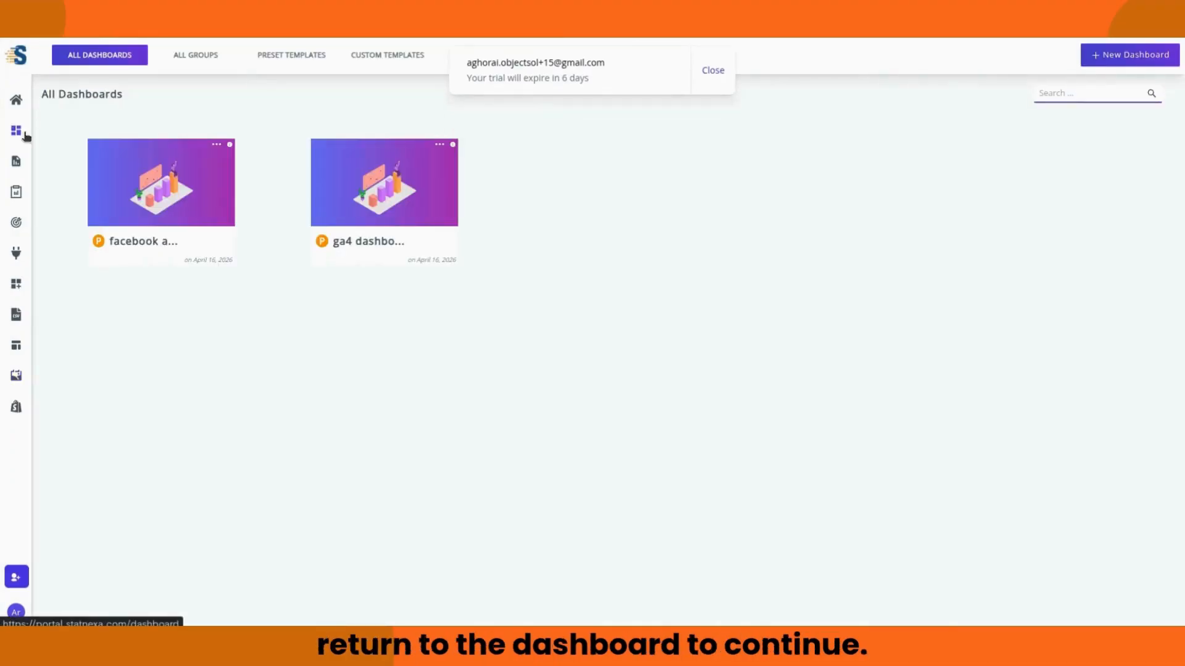
Step: Open the facebook ads dashboard and set its header logo to the uploaded S logo
{"action": "left_click", "coordinate": [151, 191]}
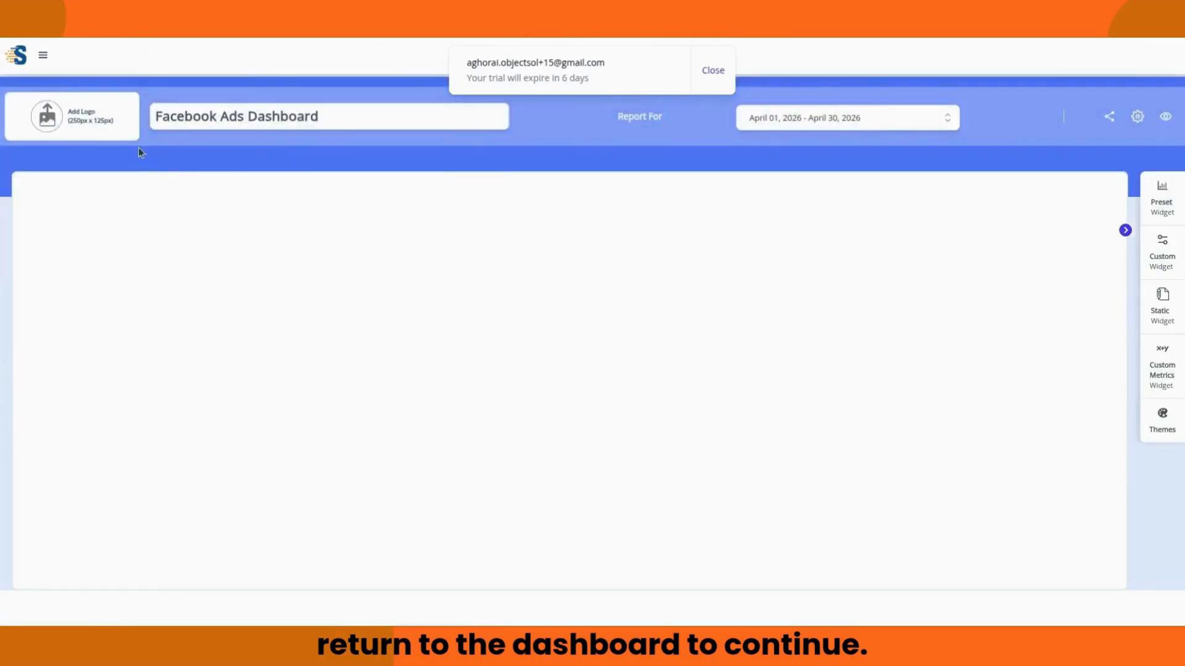
{"action": "left_click", "coordinate": [711, 78]}
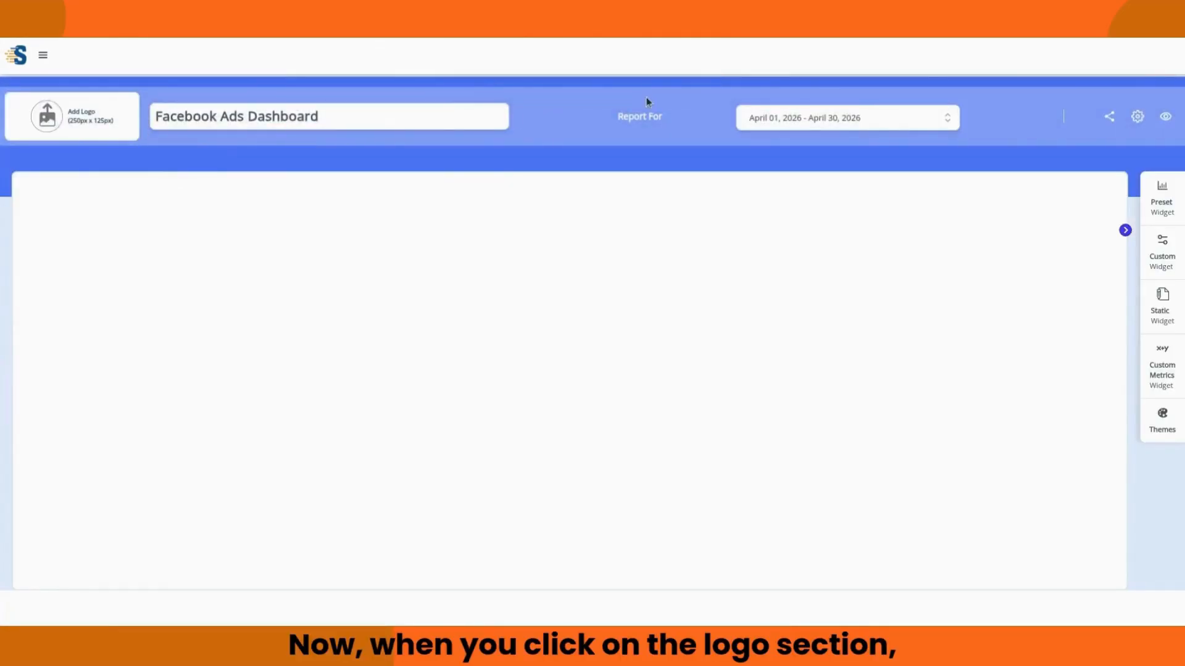
{"action": "left_click", "coordinate": [54, 119]}
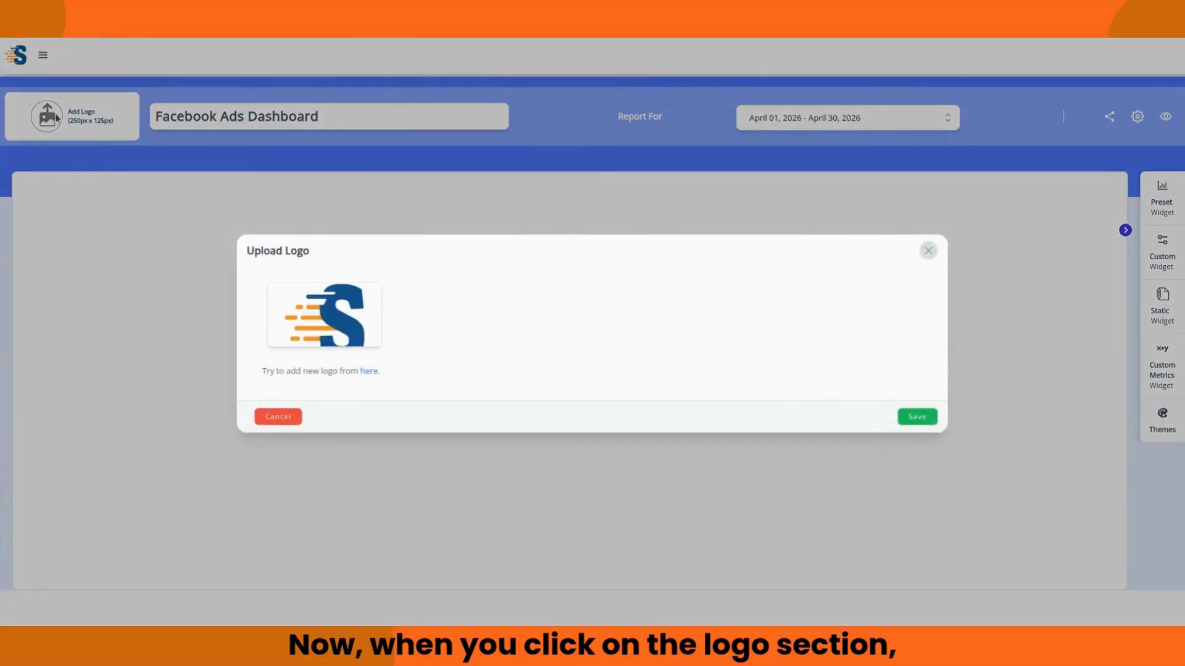
{"action": "left_click", "coordinate": [336, 316]}
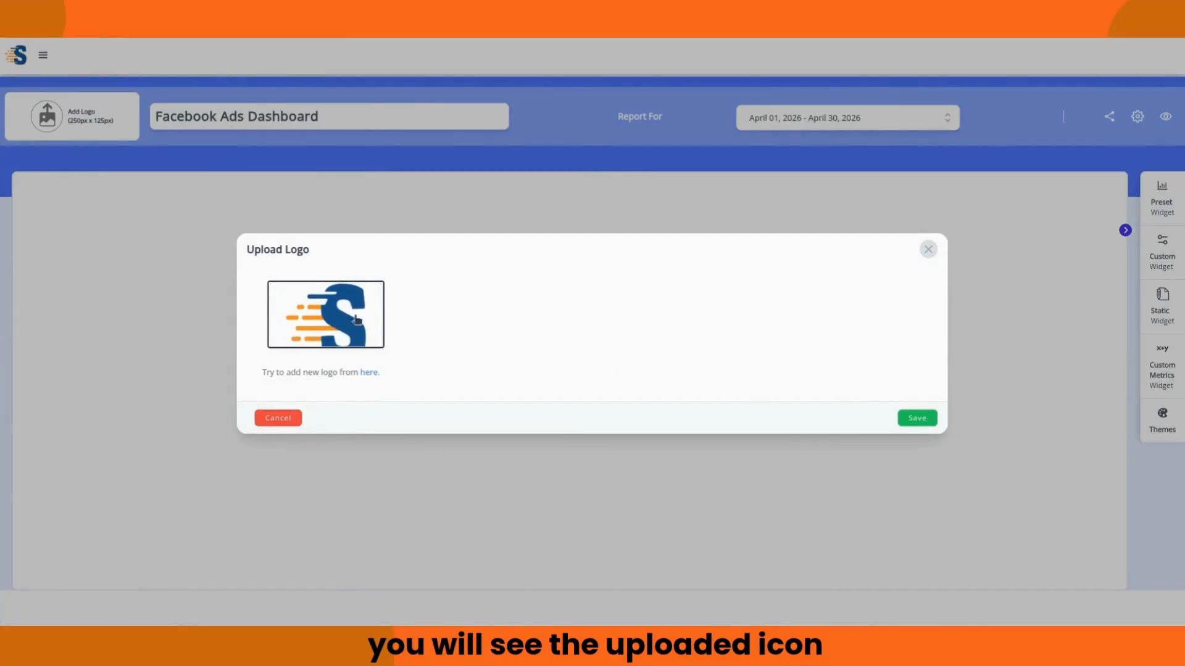
{"action": "left_click", "coordinate": [915, 418]}
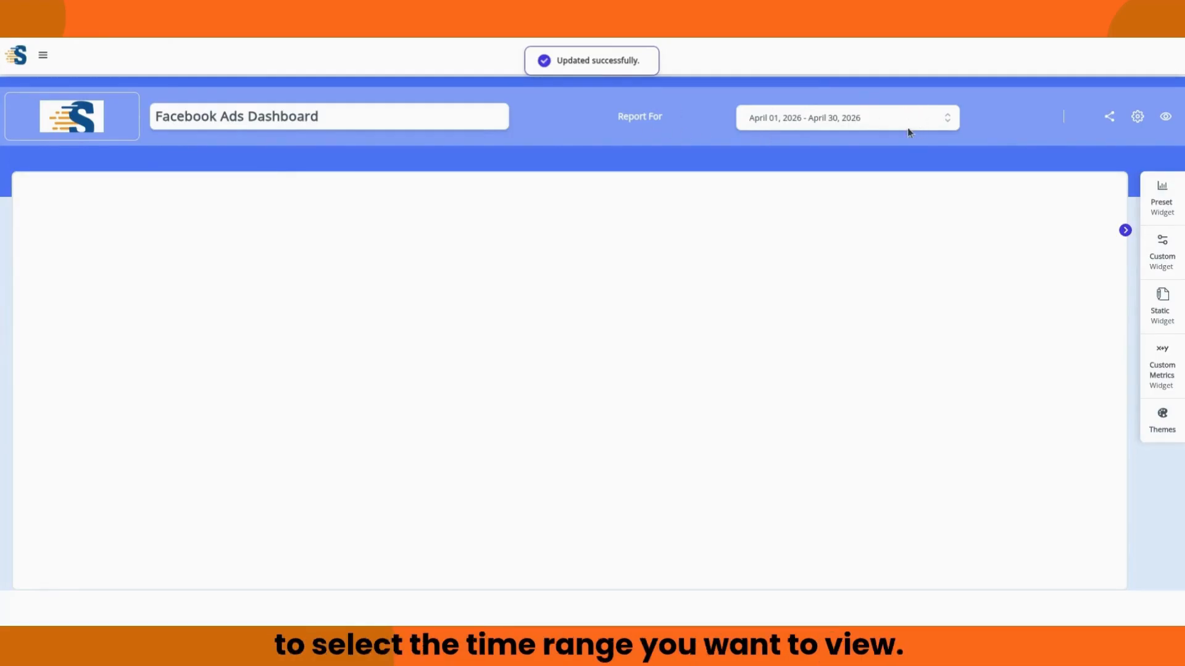
{"action": "left_click", "coordinate": [950, 121]}
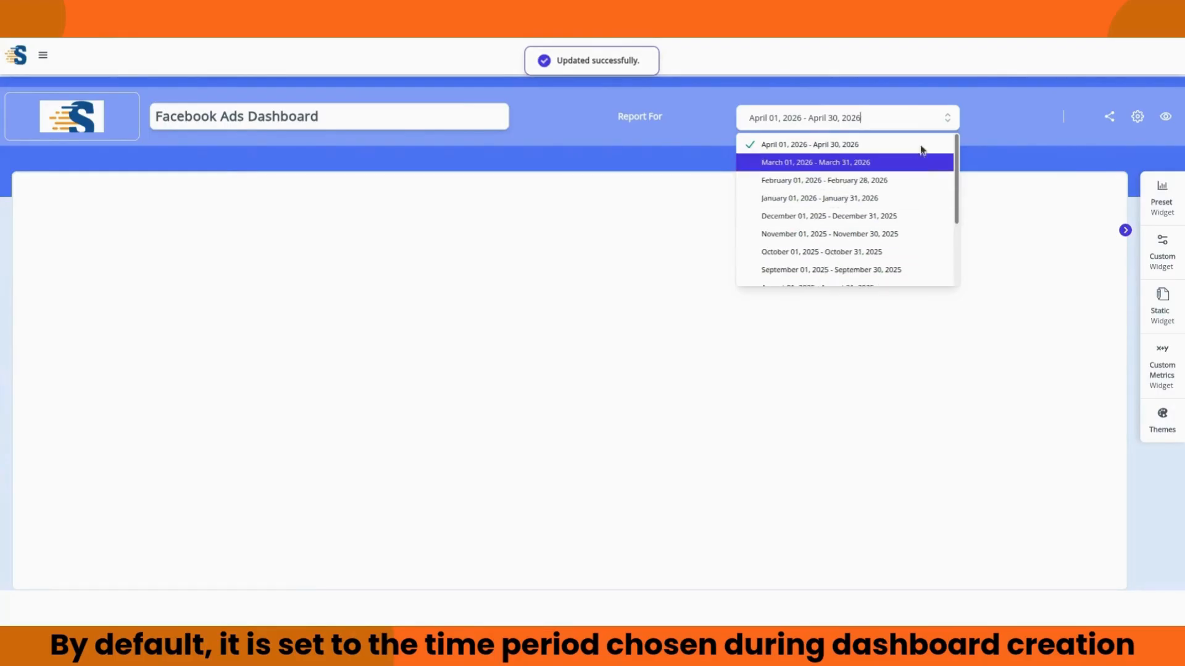
{"action": "left_click", "coordinate": [947, 121]}
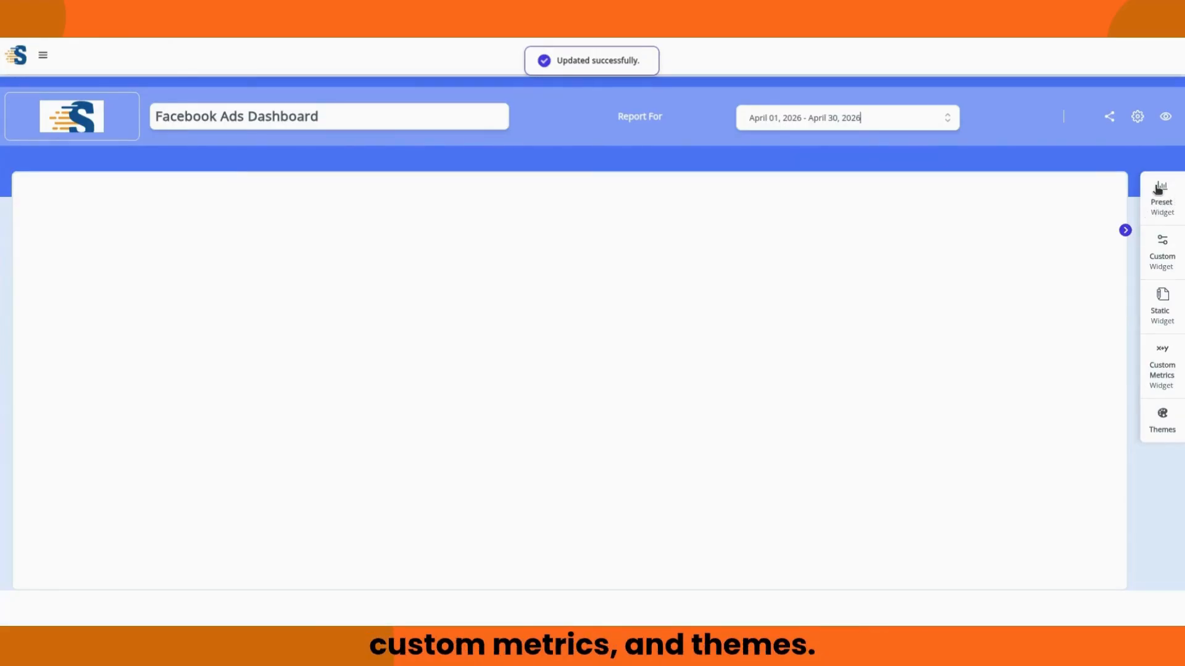
{"action": "left_click", "coordinate": [1168, 215]}
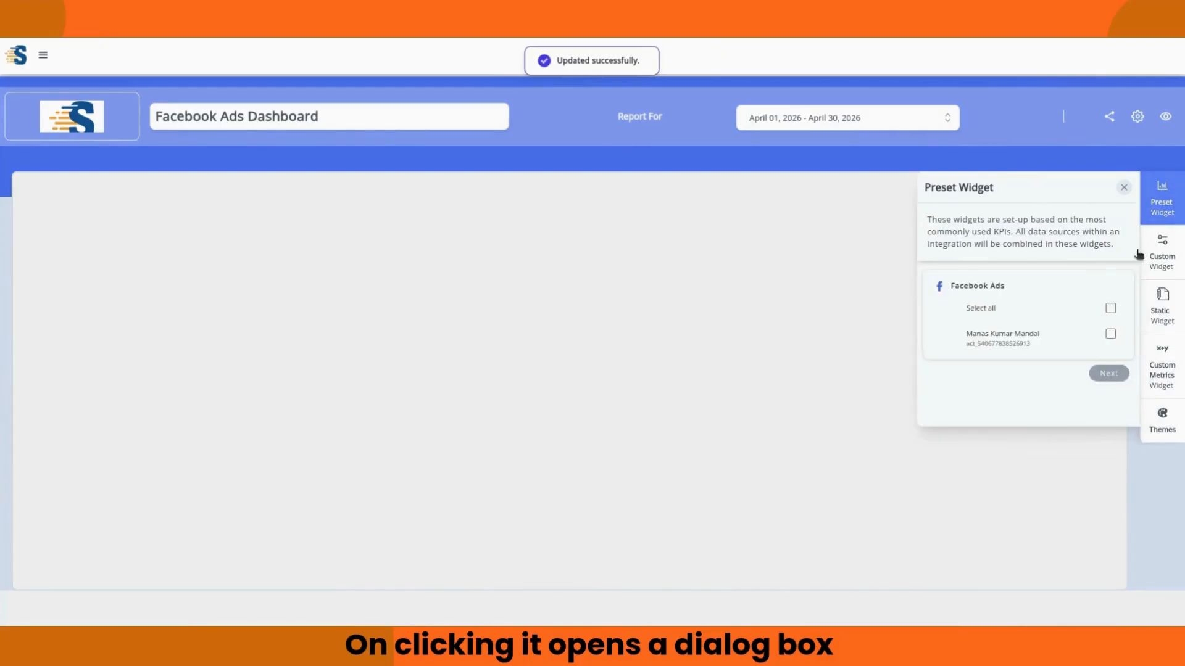
{"action": "left_click", "coordinate": [1110, 309]}
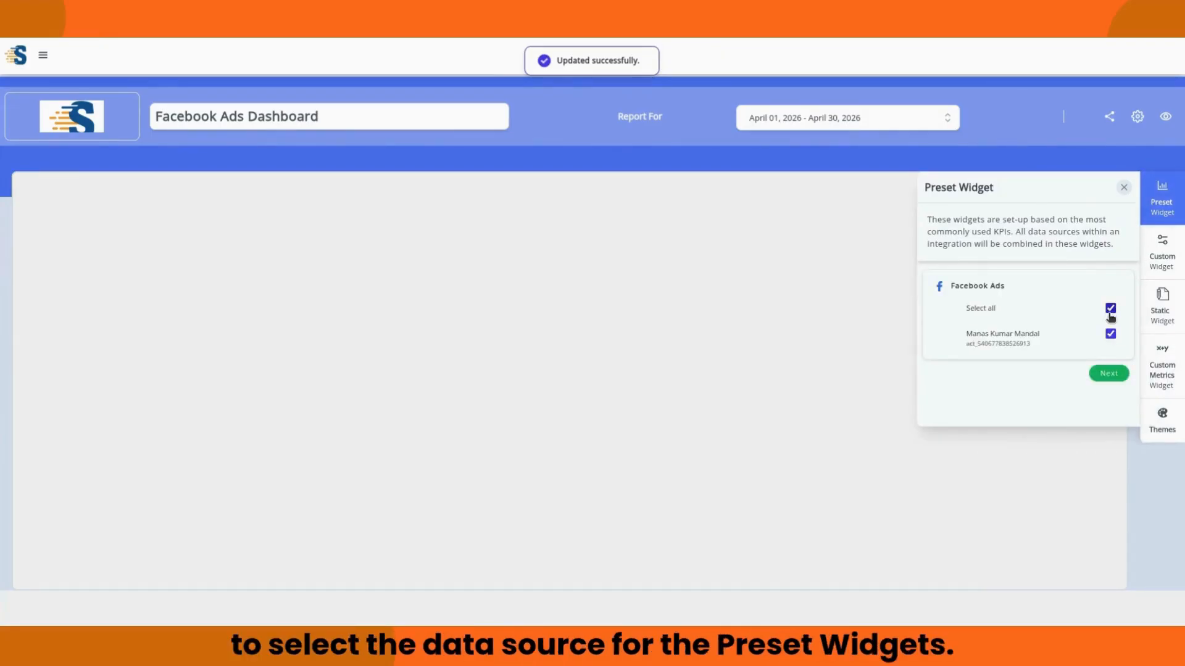
{"action": "left_click", "coordinate": [1108, 374]}
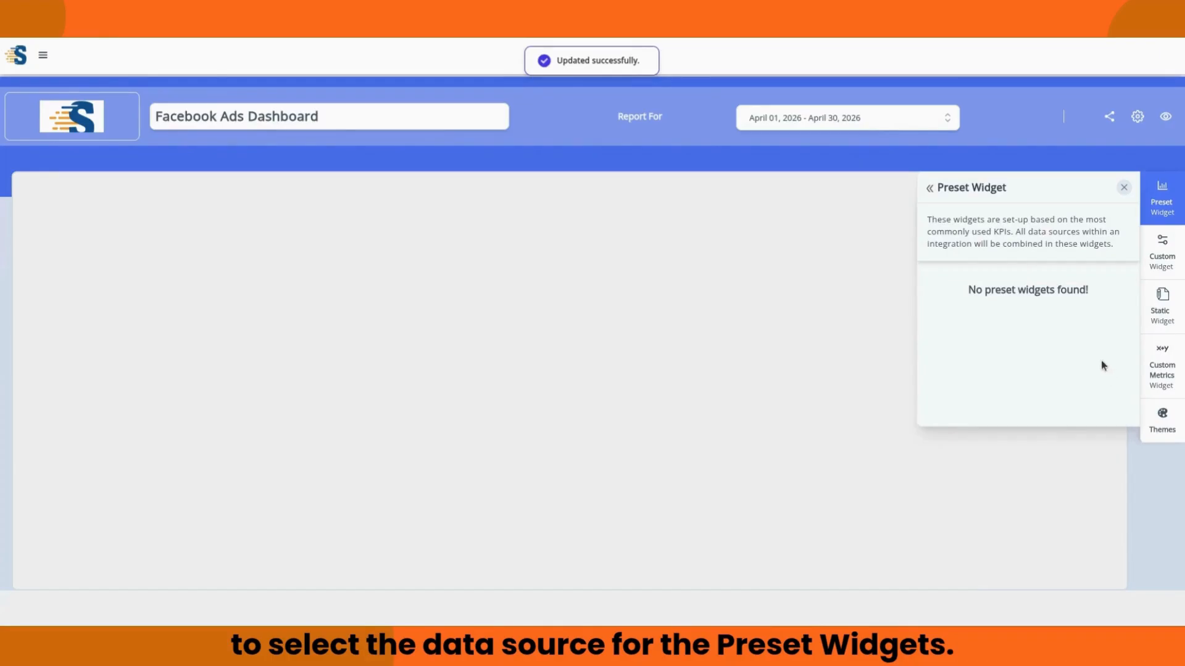
{"action": "left_click", "coordinate": [1124, 188]}
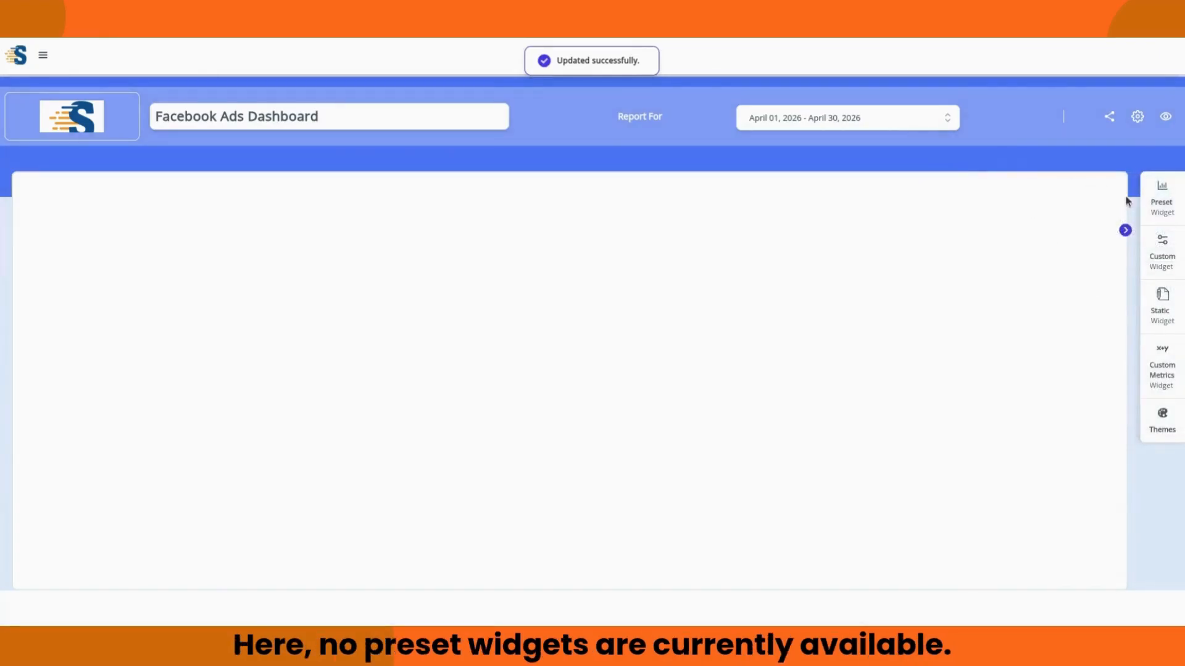
Step: Create a Simple Number custom widget on all Facebook Ads sources showing Impressions (3.21k)
{"action": "left_click", "coordinate": [1163, 253]}
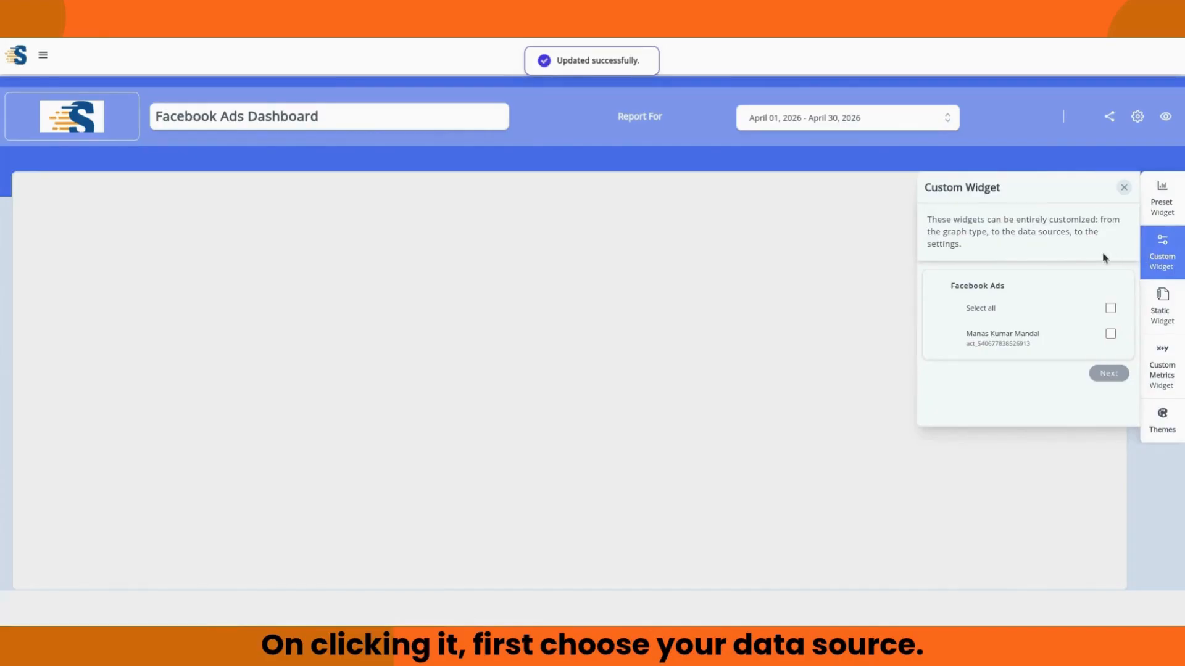
{"action": "left_click", "coordinate": [1111, 308]}
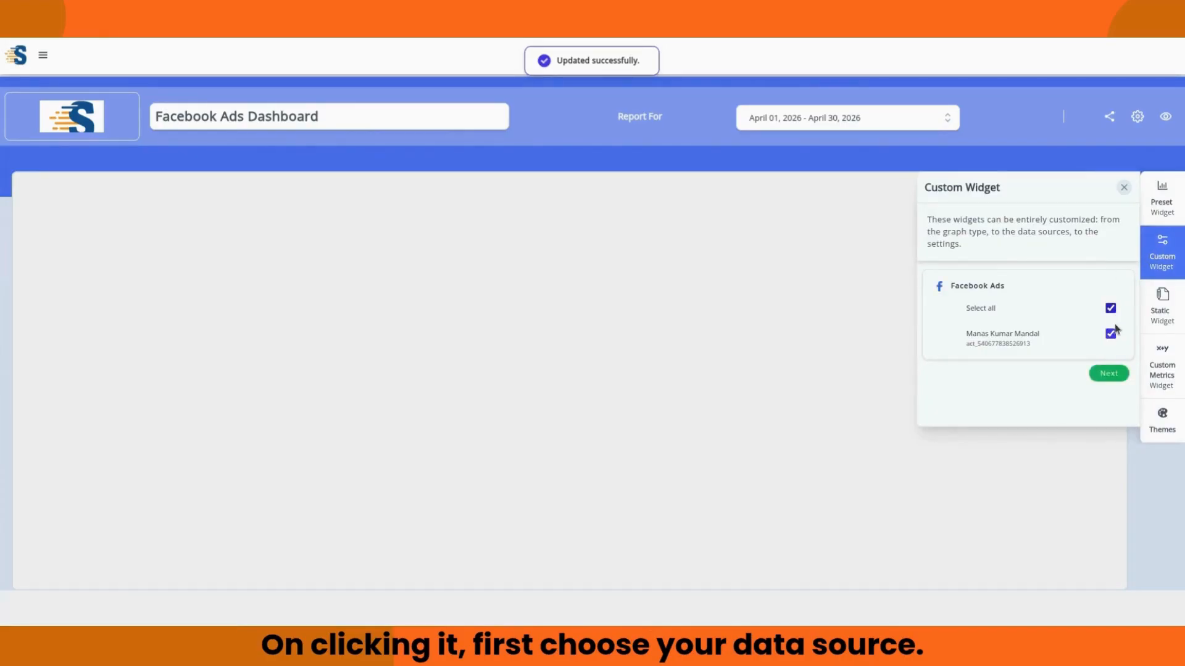
{"action": "left_click", "coordinate": [1118, 374]}
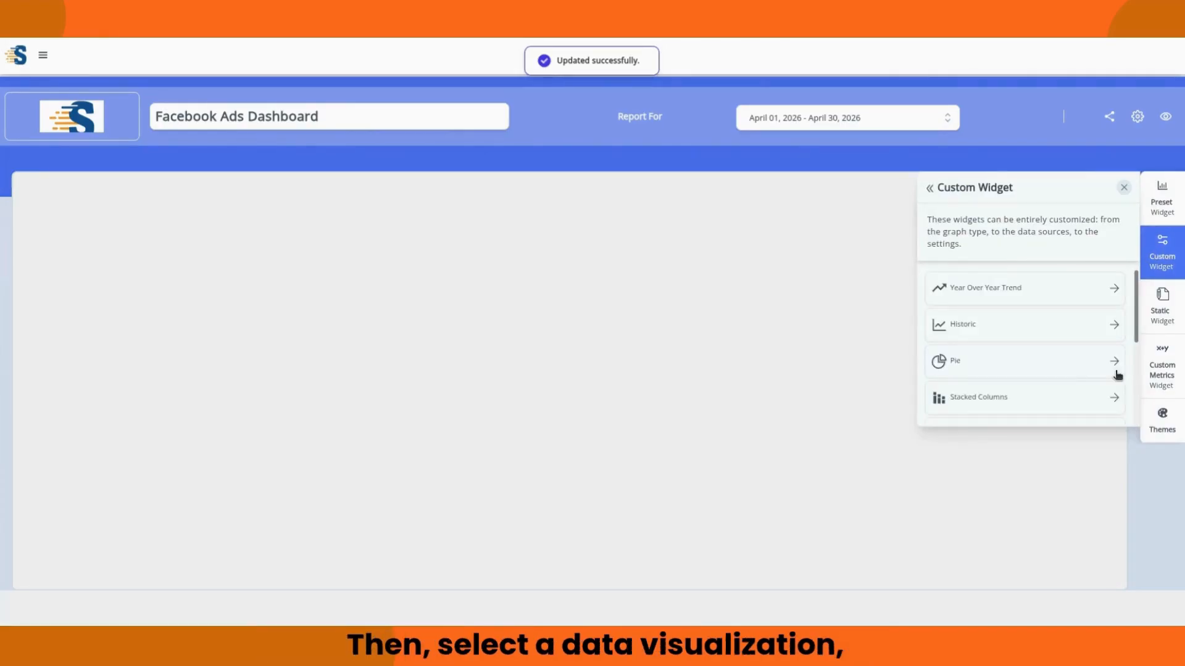
{"action": "scroll", "coordinate": [1009, 334], "scroll_direction": "down", "scroll_amount": 3}
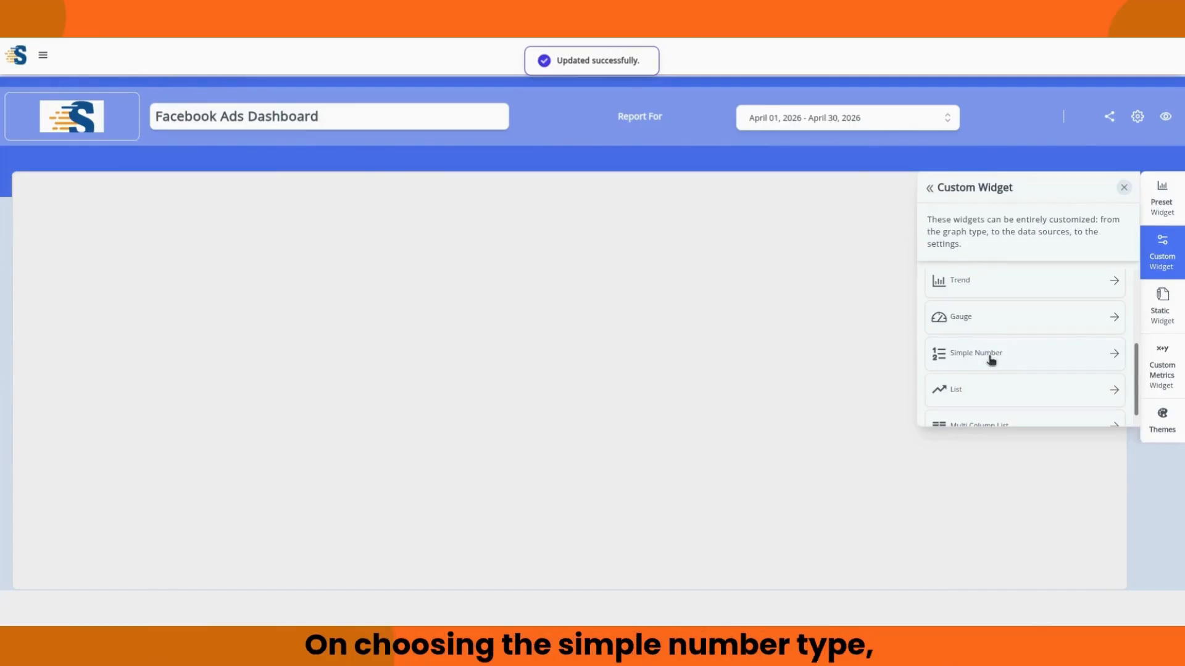
{"action": "left_click", "coordinate": [989, 357]}
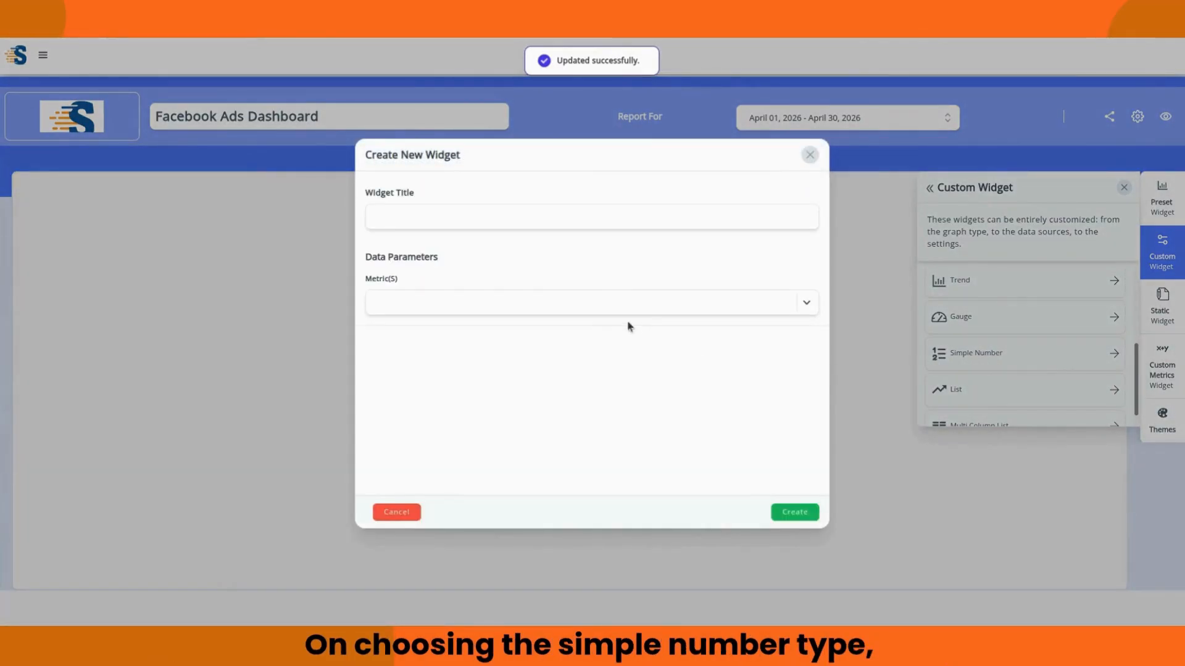
{"action": "left_click", "coordinate": [807, 306]}
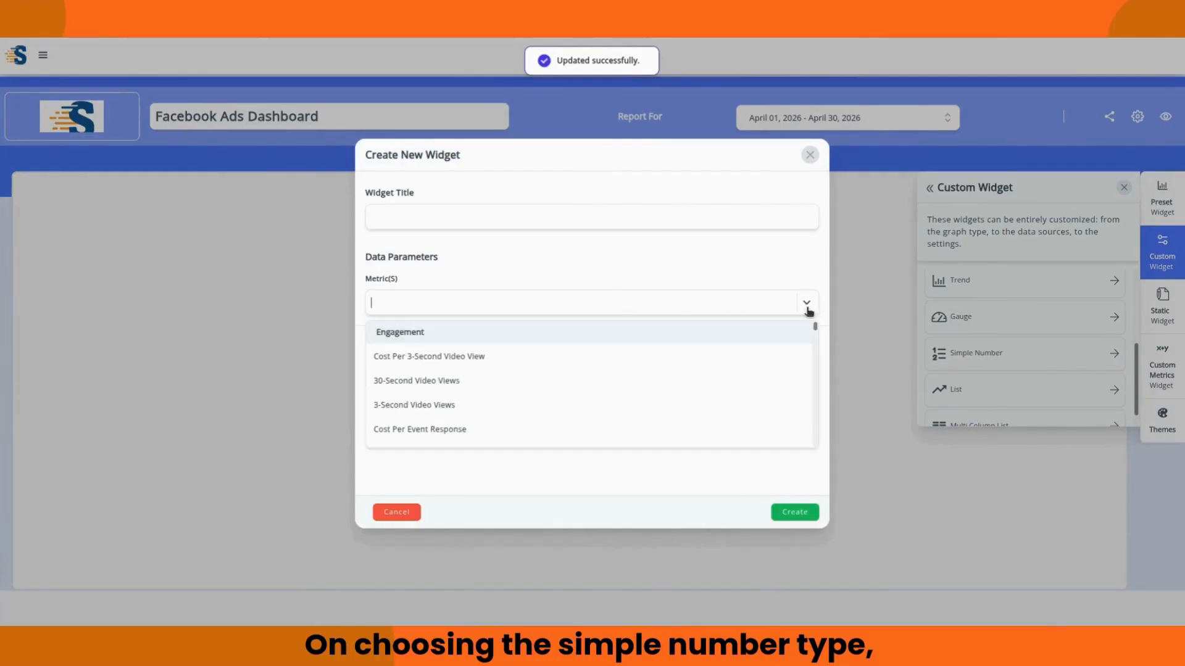
{"action": "left_click", "coordinate": [613, 311]}
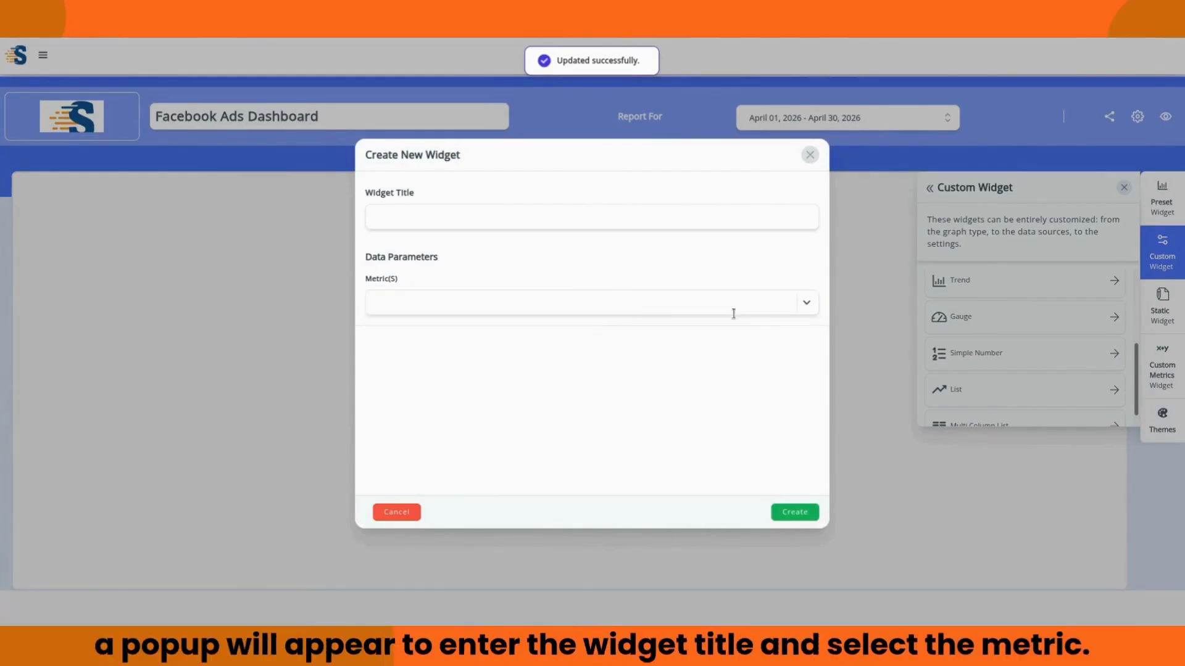
{"action": "left_click", "coordinate": [807, 308]}
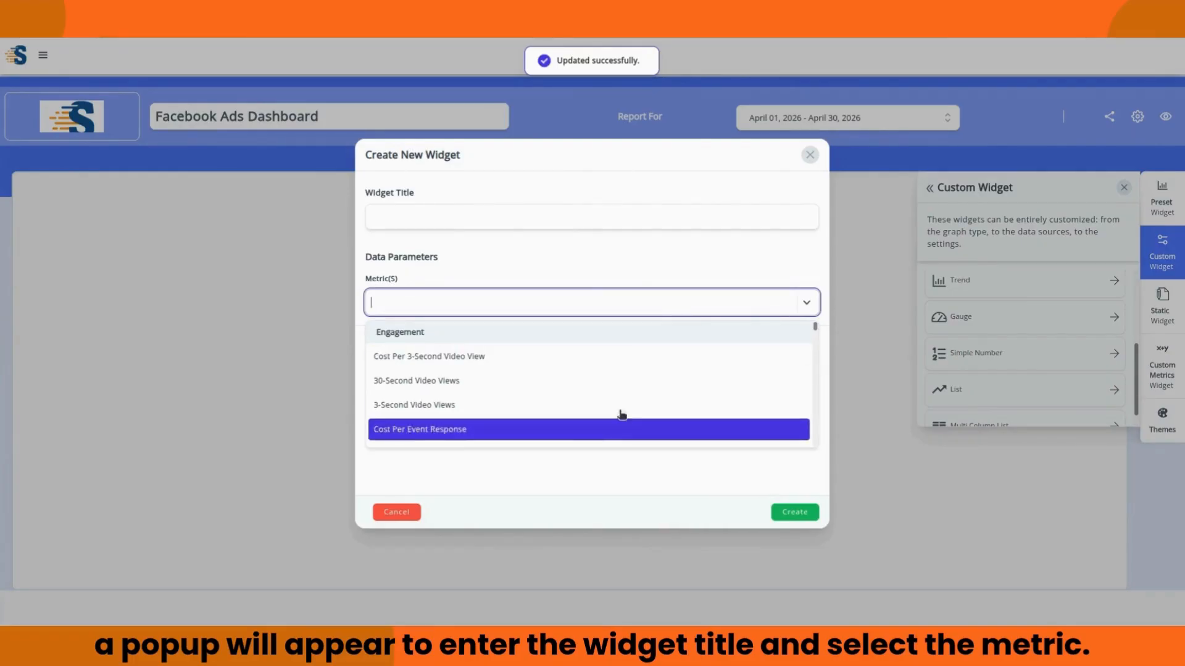
{"action": "scroll", "coordinate": [614, 411], "scroll_direction": "down", "scroll_amount": 10}
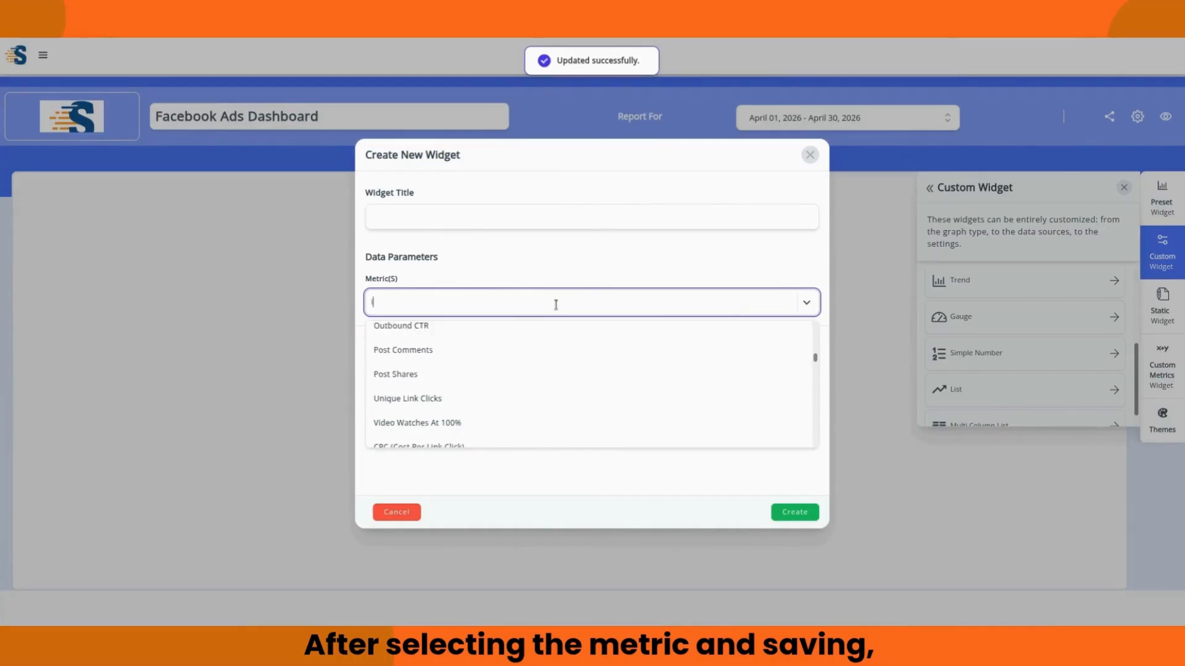
{"action": "type", "text": "impression"}
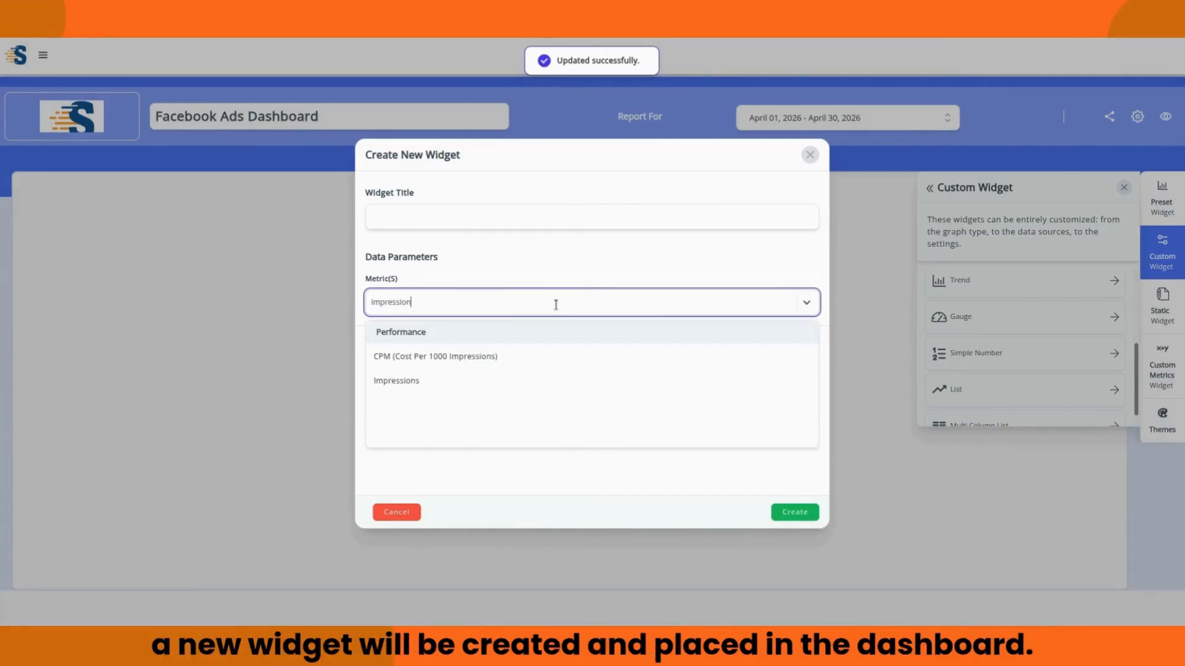
{"action": "left_click", "coordinate": [472, 380]}
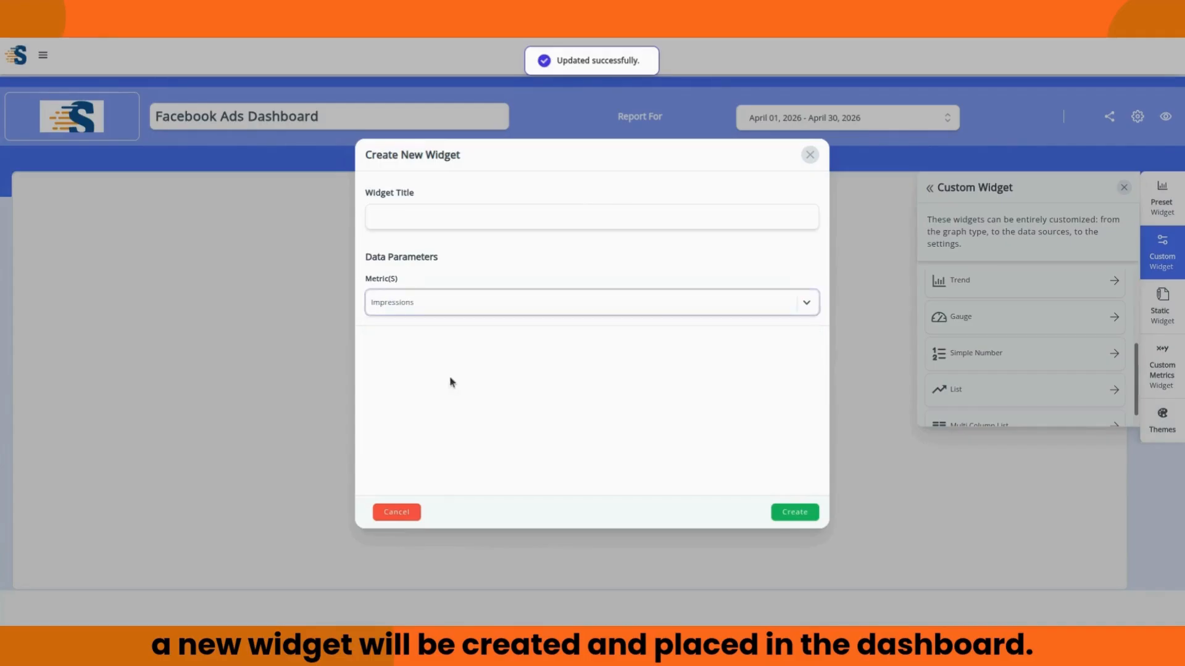
{"action": "left_click", "coordinate": [794, 512]}
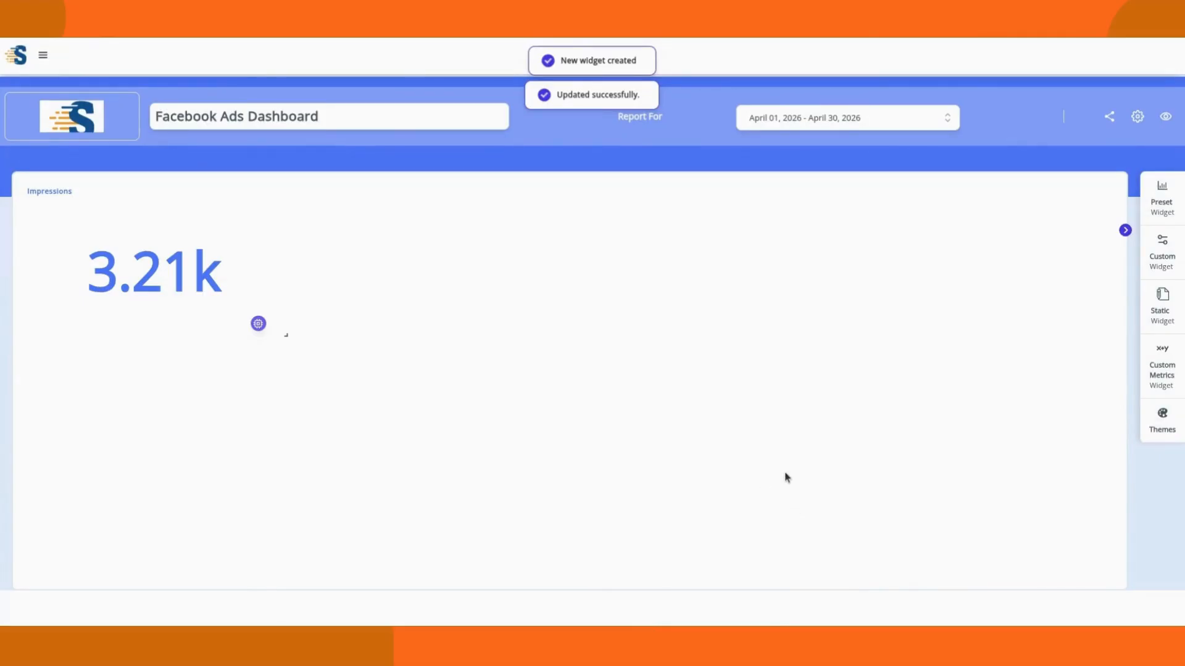
Step: Create a Simple Number widget for Link Clicks using all Facebook Ads accounts
{"action": "left_click", "coordinate": [1162, 256]}
{"action": "left_click", "coordinate": [1110, 309]}
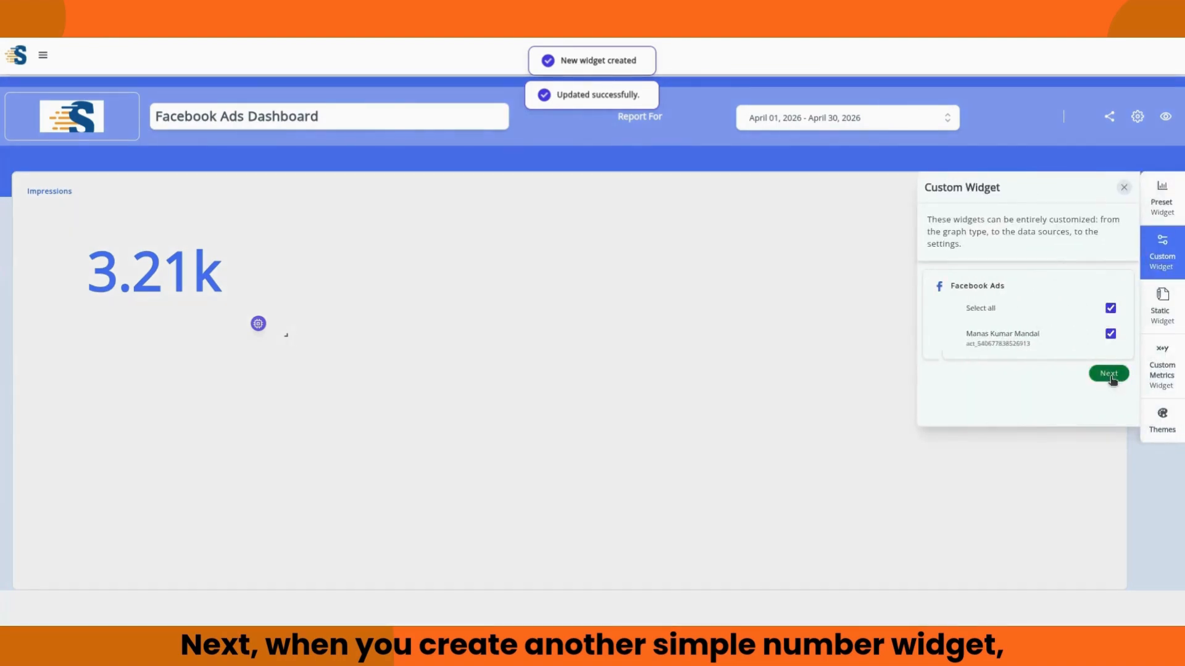
{"action": "left_click", "coordinate": [1109, 373]}
{"action": "scroll", "coordinate": [1025, 378], "scroll_direction": "down", "scroll_amount": 2}
{"action": "left_click", "coordinate": [983, 349]}
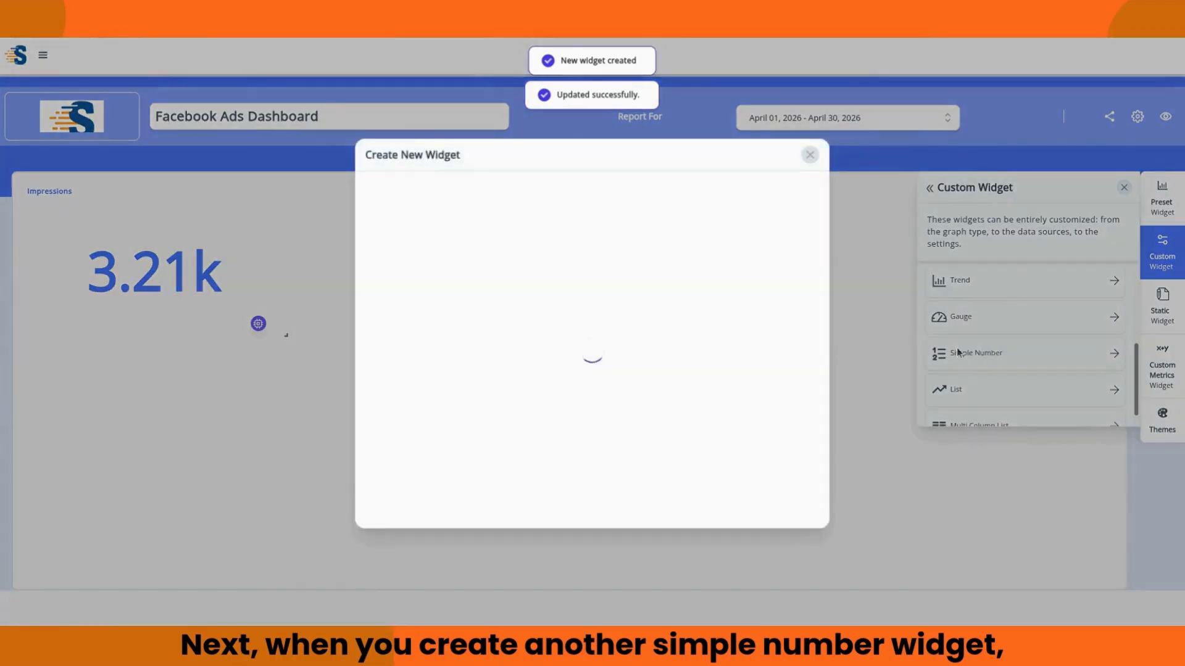
{"action": "left_click", "coordinate": [561, 302]}
{"action": "scroll", "coordinate": [584, 401], "scroll_direction": "down", "scroll_amount": 5}
{"action": "left_click", "coordinate": [456, 400]}
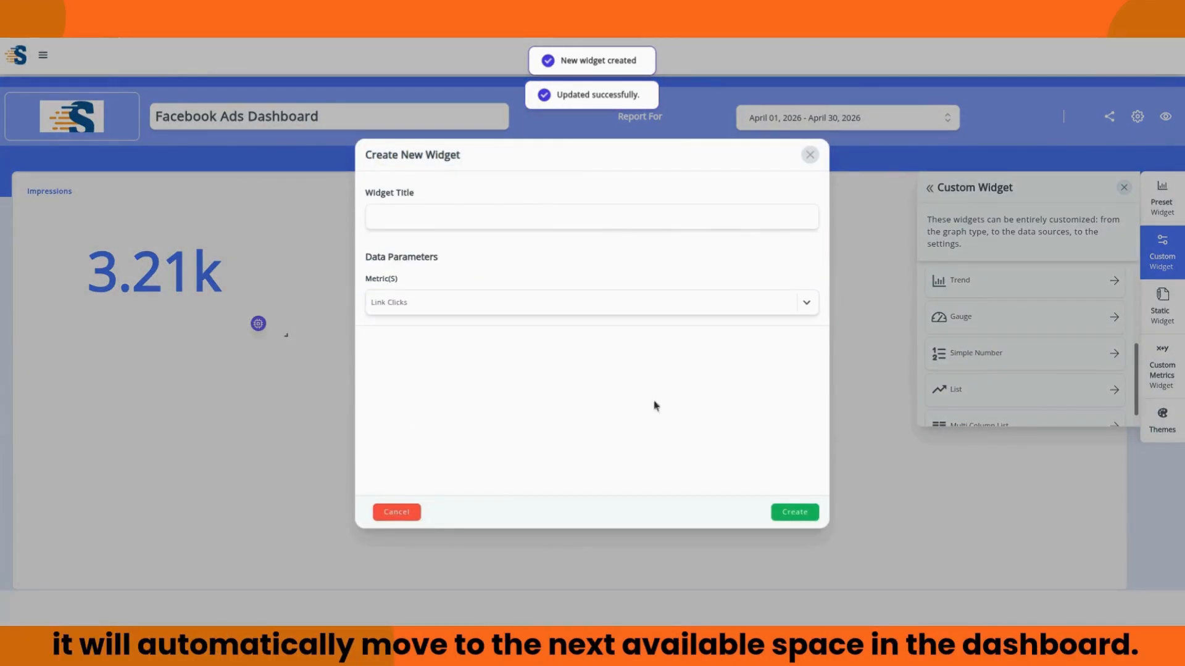
{"action": "left_click", "coordinate": [793, 516]}
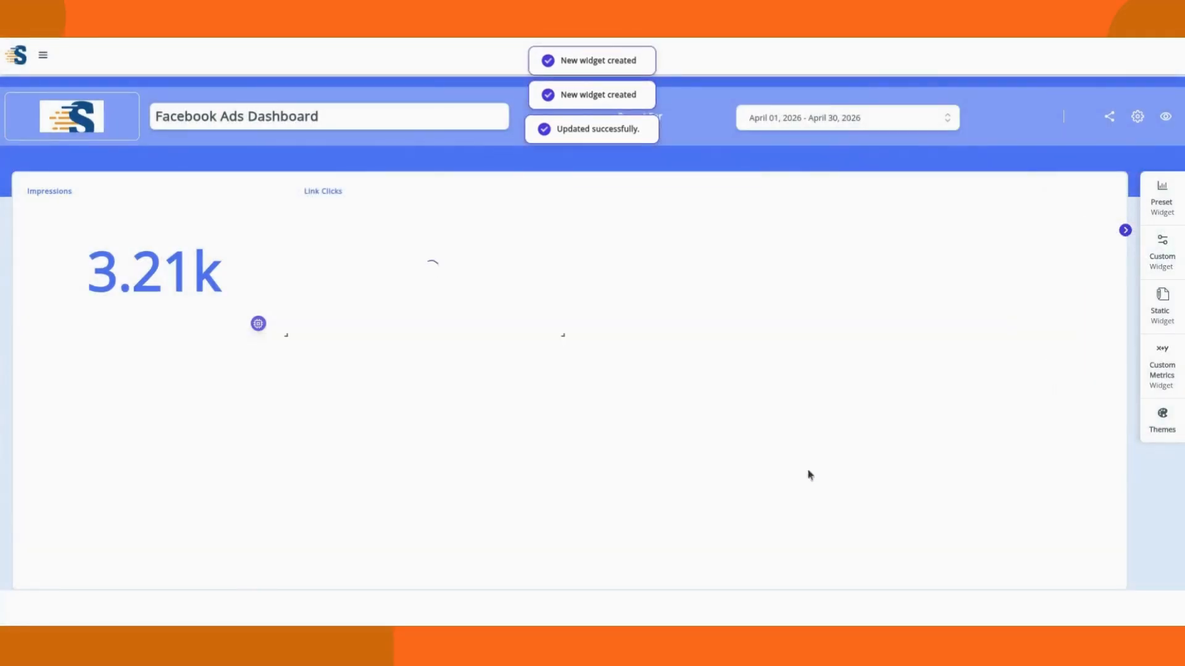
Step: Start a pie chart widget on all Facebook Ads accounts with Impressions as its metric
{"action": "left_click", "coordinate": [1162, 254]}
{"action": "left_click", "coordinate": [1110, 308]}
{"action": "left_click", "coordinate": [1108, 374]}
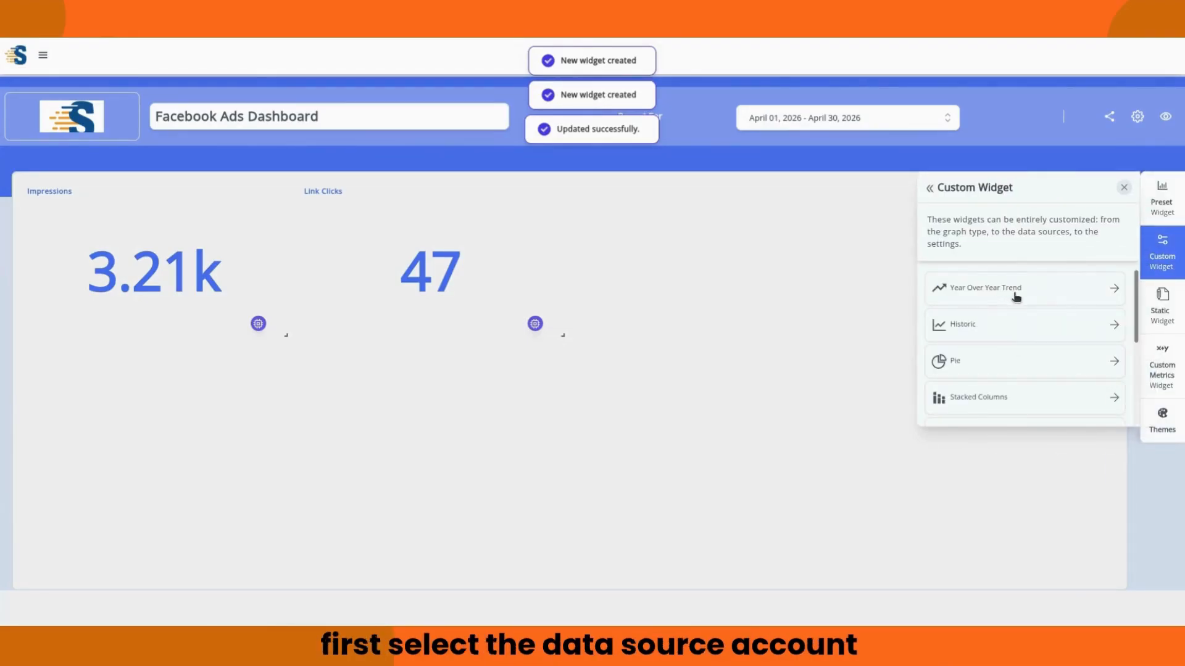
{"action": "left_click", "coordinate": [991, 361]}
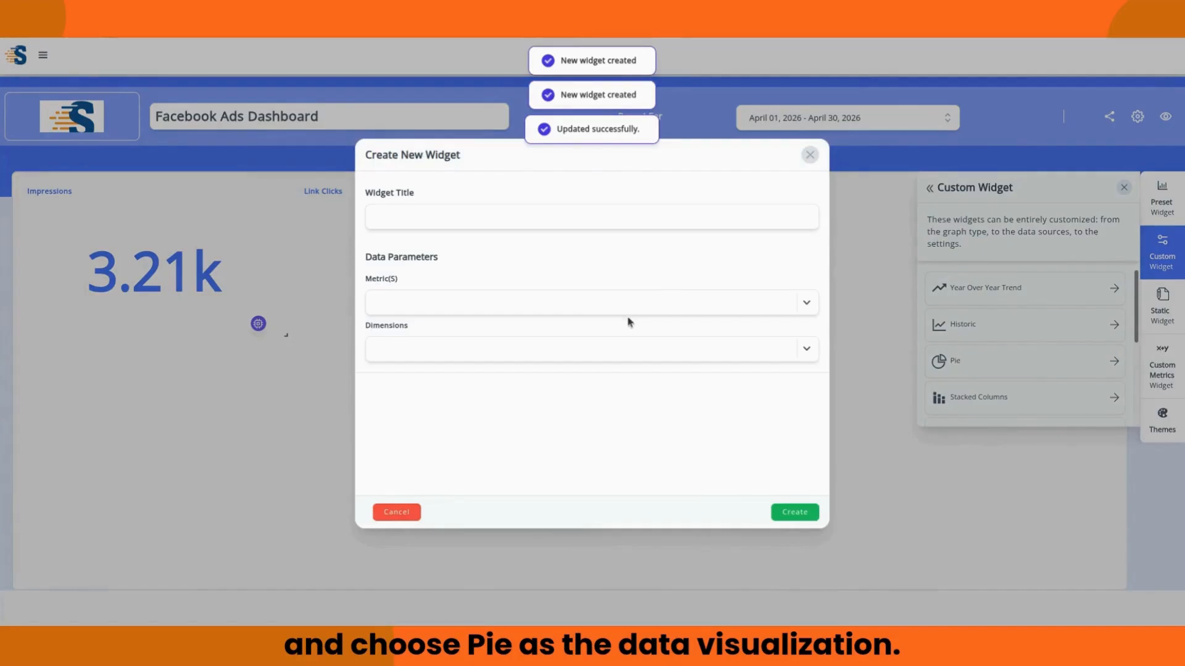
{"action": "left_click", "coordinate": [623, 299]}
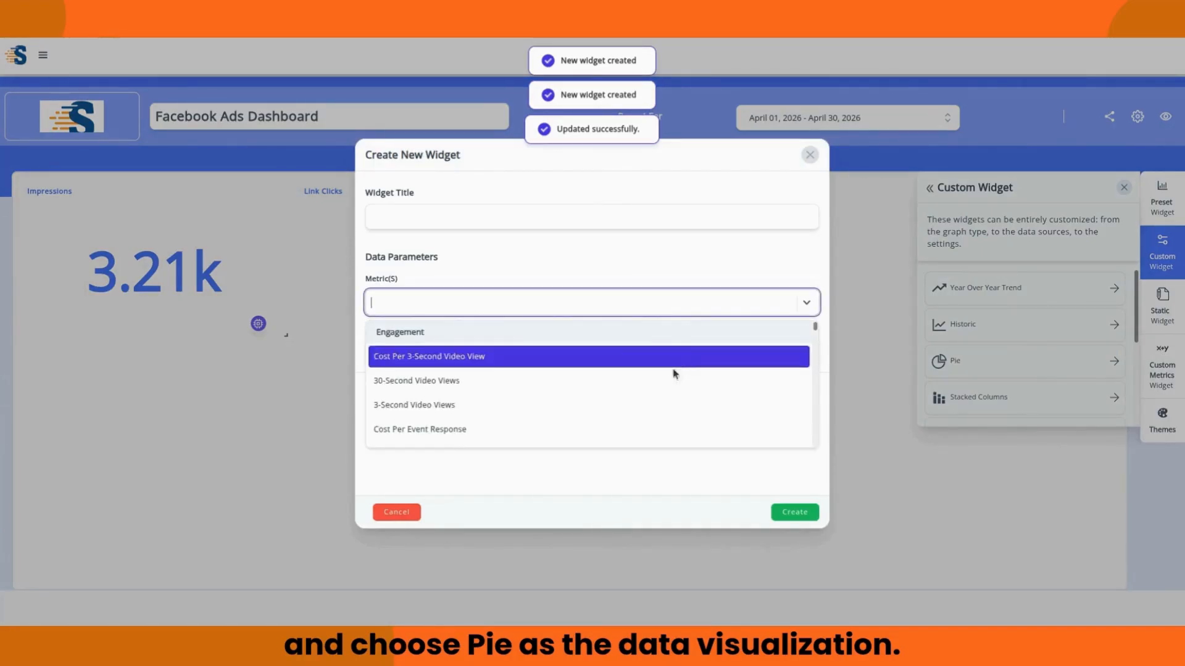
{"action": "scroll", "coordinate": [531, 389], "scroll_direction": "down", "scroll_amount": 3}
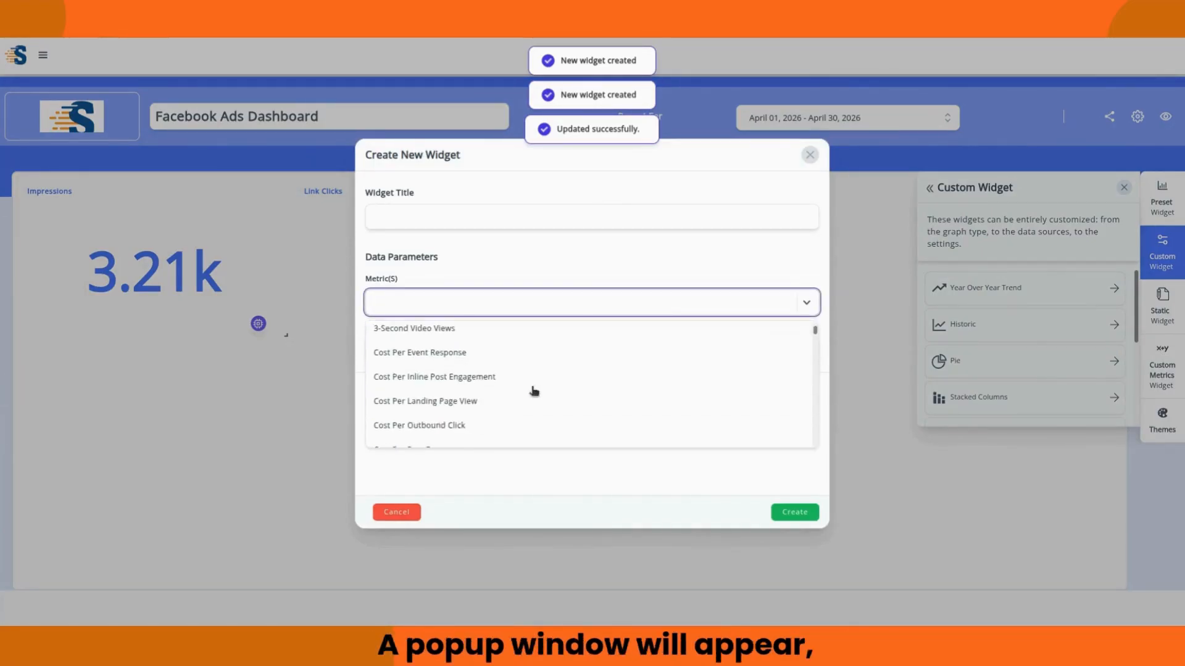
{"action": "scroll", "coordinate": [536, 393], "scroll_direction": "down", "scroll_amount": 2}
{"action": "left_click", "coordinate": [471, 299]}
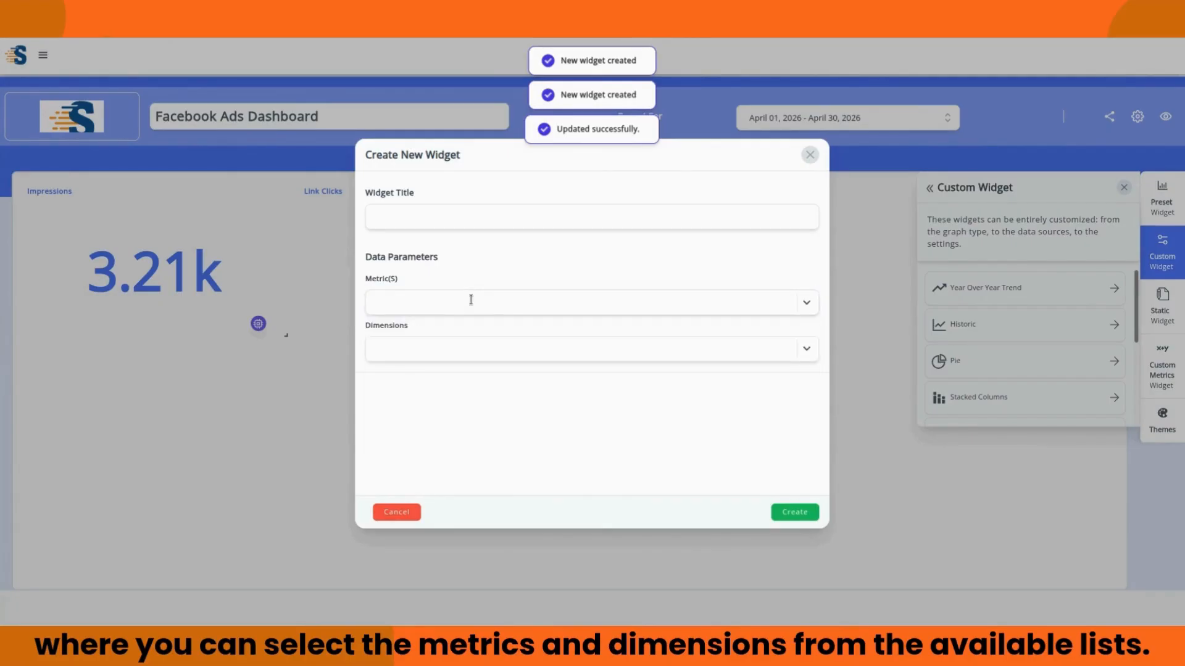
{"action": "left_click", "coordinate": [471, 299]}
{"action": "type", "text": "impre"}
{"action": "left_click", "coordinate": [432, 381]}
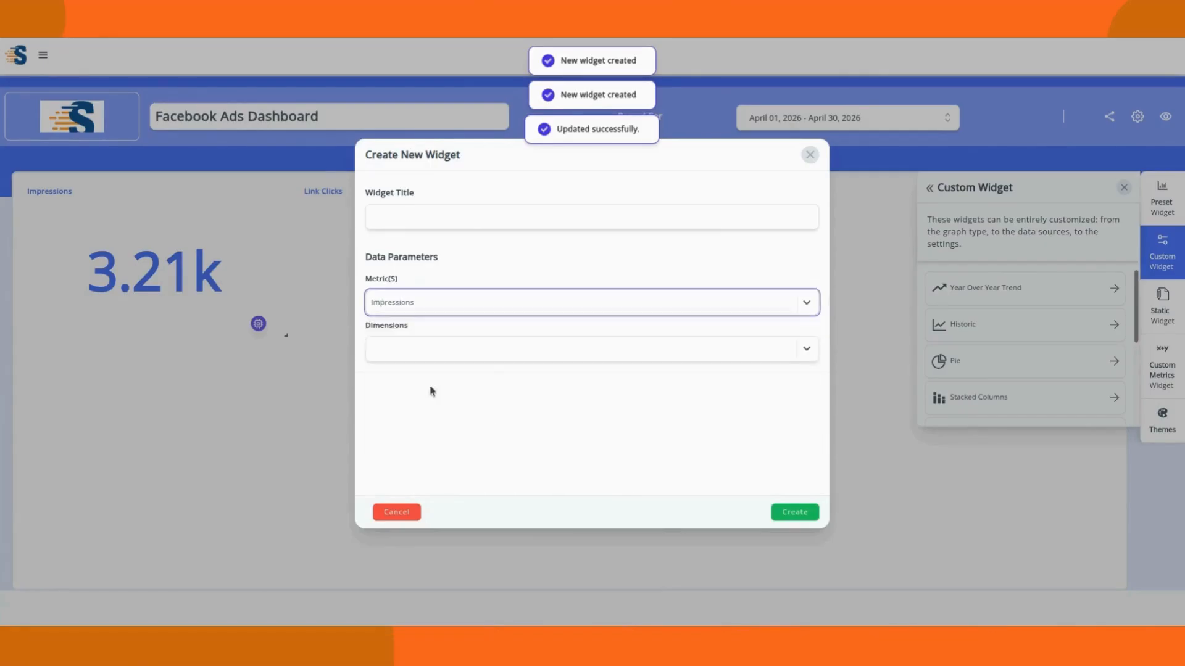
Step: Break the pie down by the Ad Name dimension and create the widget
{"action": "left_click", "coordinate": [809, 350]}
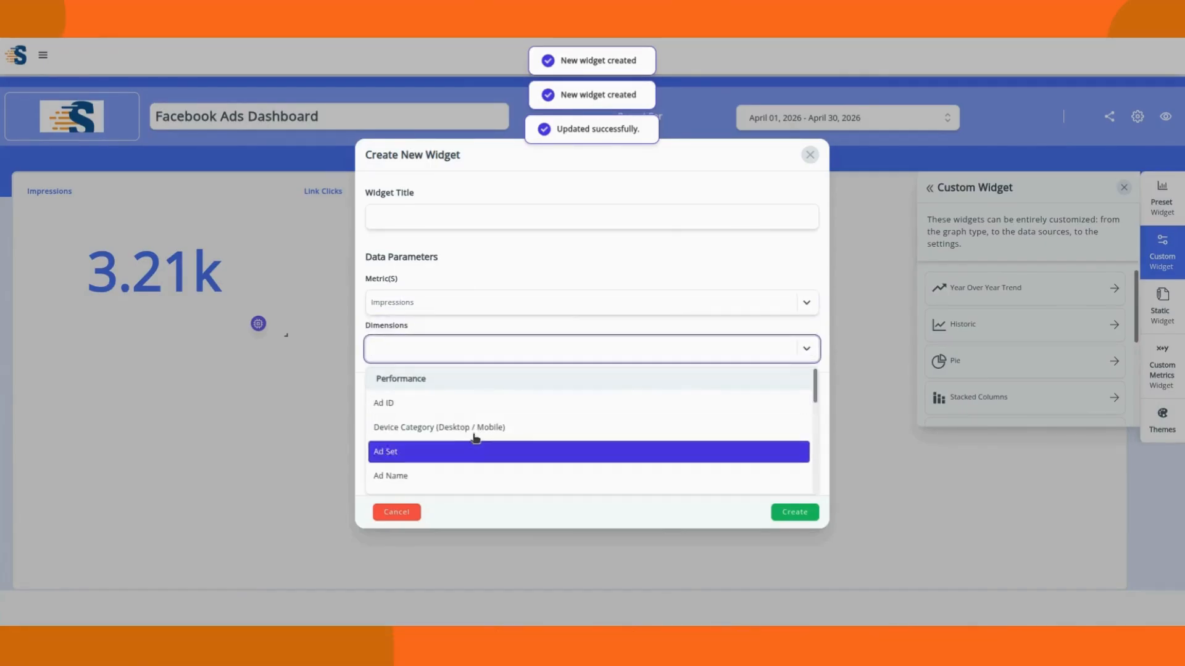
{"action": "scroll", "coordinate": [505, 428], "scroll_direction": "down", "scroll_amount": 3}
{"action": "scroll", "coordinate": [513, 437], "scroll_direction": "up", "scroll_amount": 3}
{"action": "scroll", "coordinate": [510, 436], "scroll_direction": "down", "scroll_amount": 2}
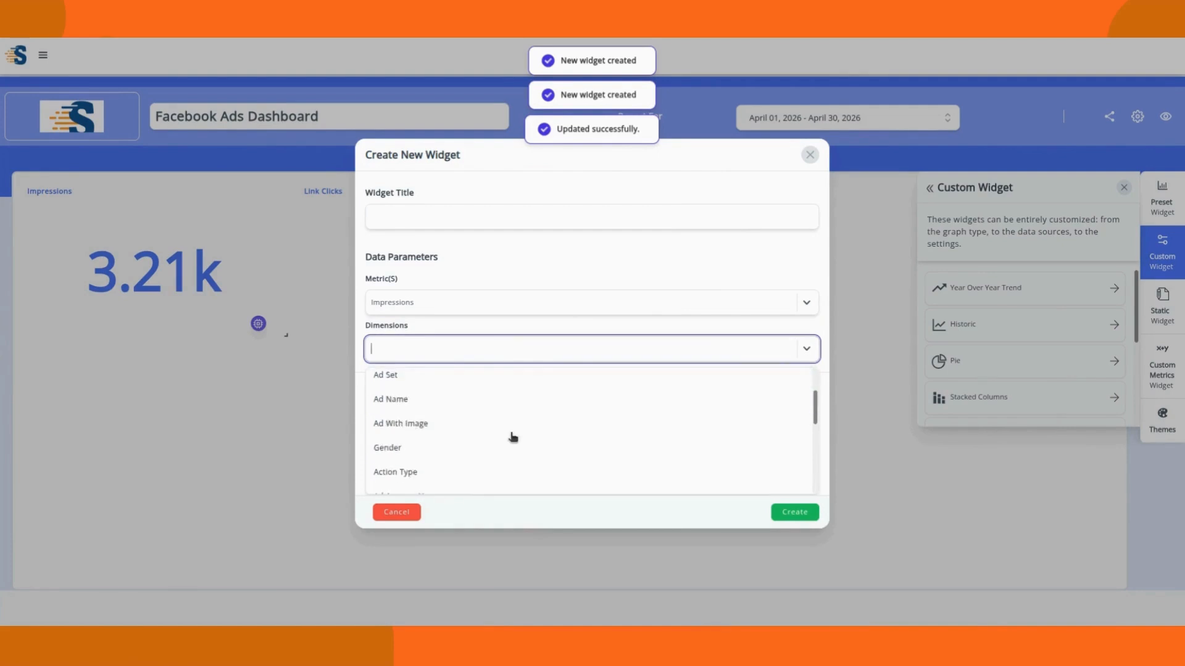
{"action": "scroll", "coordinate": [494, 449], "scroll_direction": "up", "scroll_amount": 2}
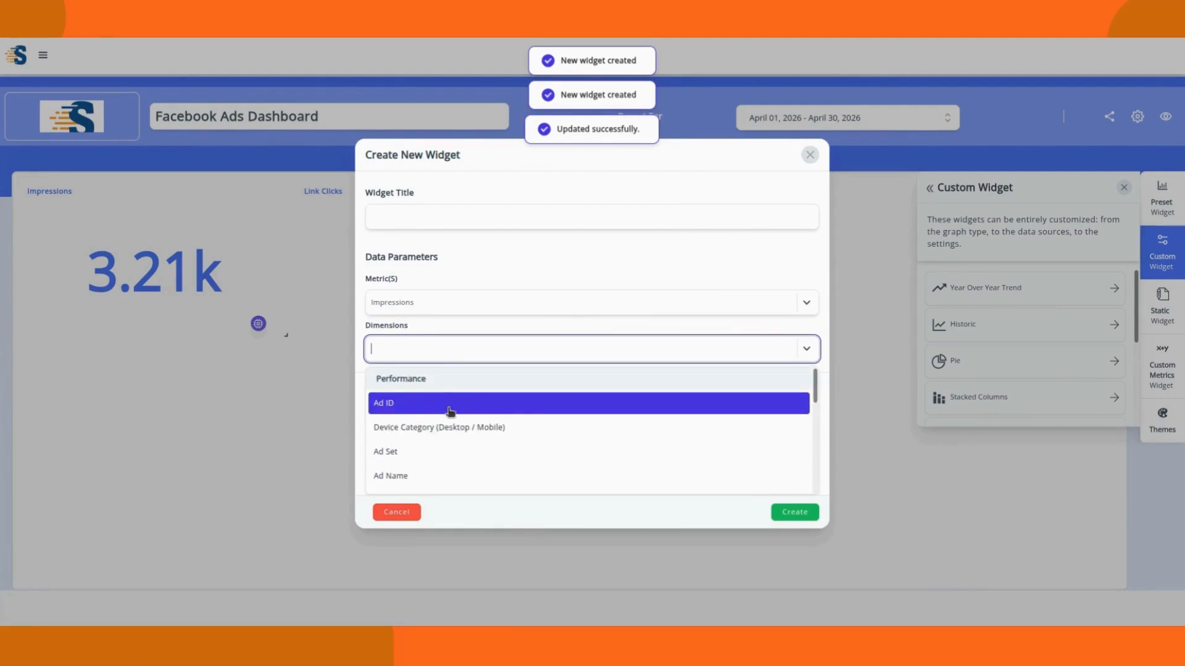
{"action": "left_click", "coordinate": [495, 463]}
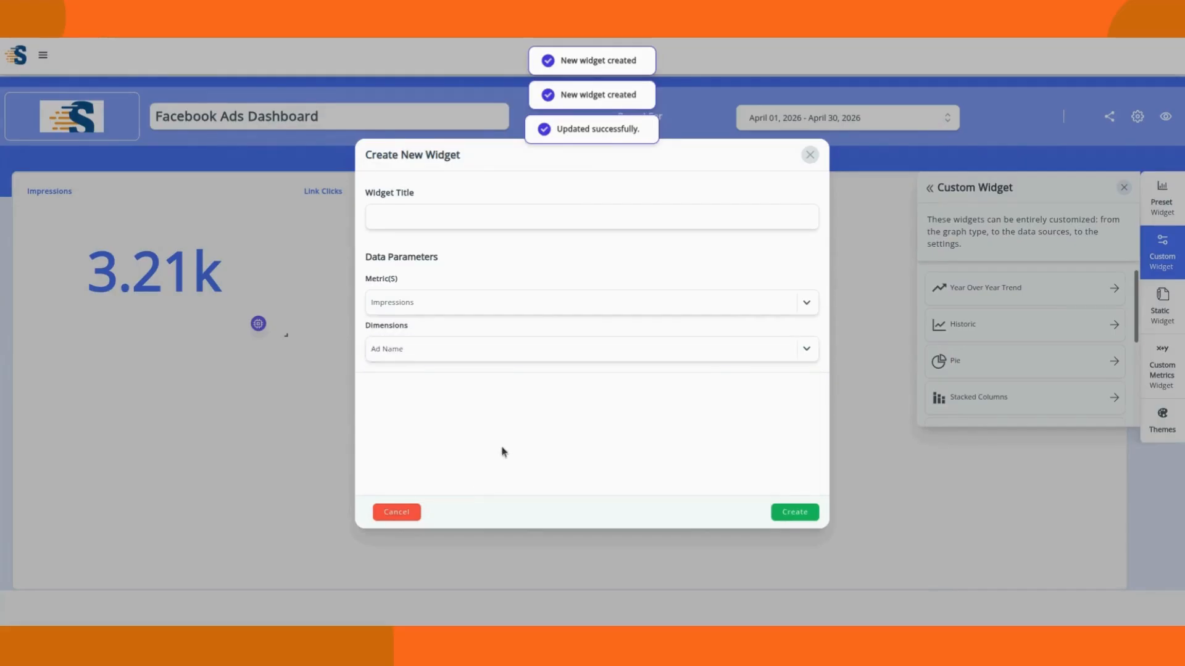
{"action": "left_click", "coordinate": [417, 216]}
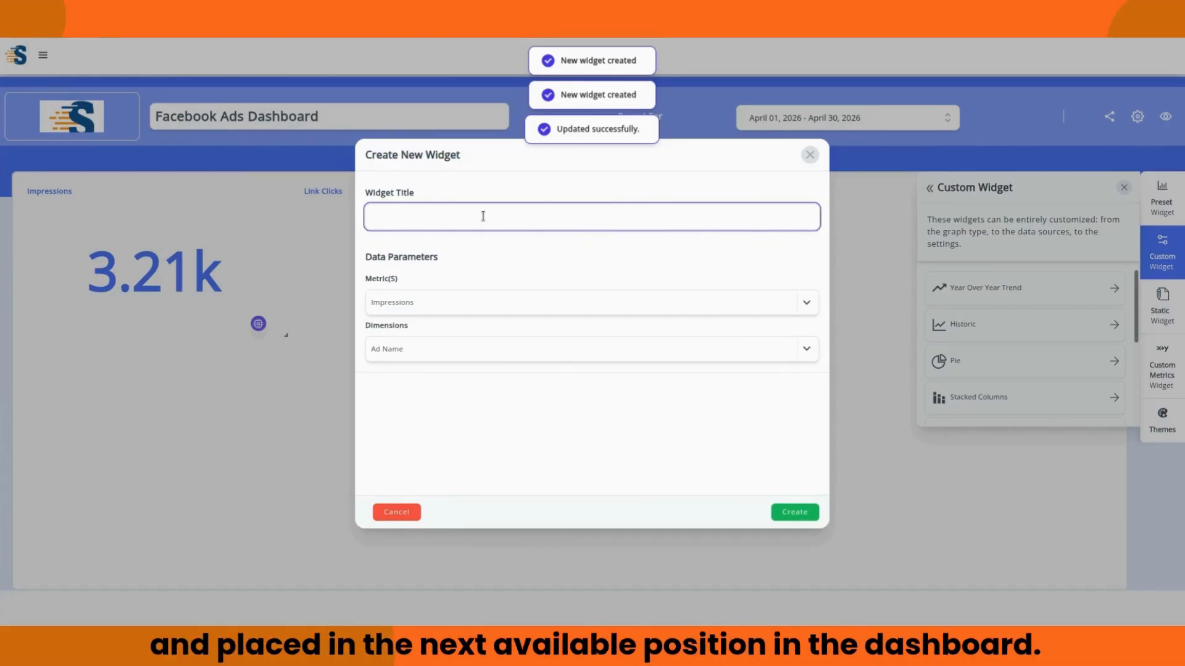
{"action": "left_click", "coordinate": [794, 512]}
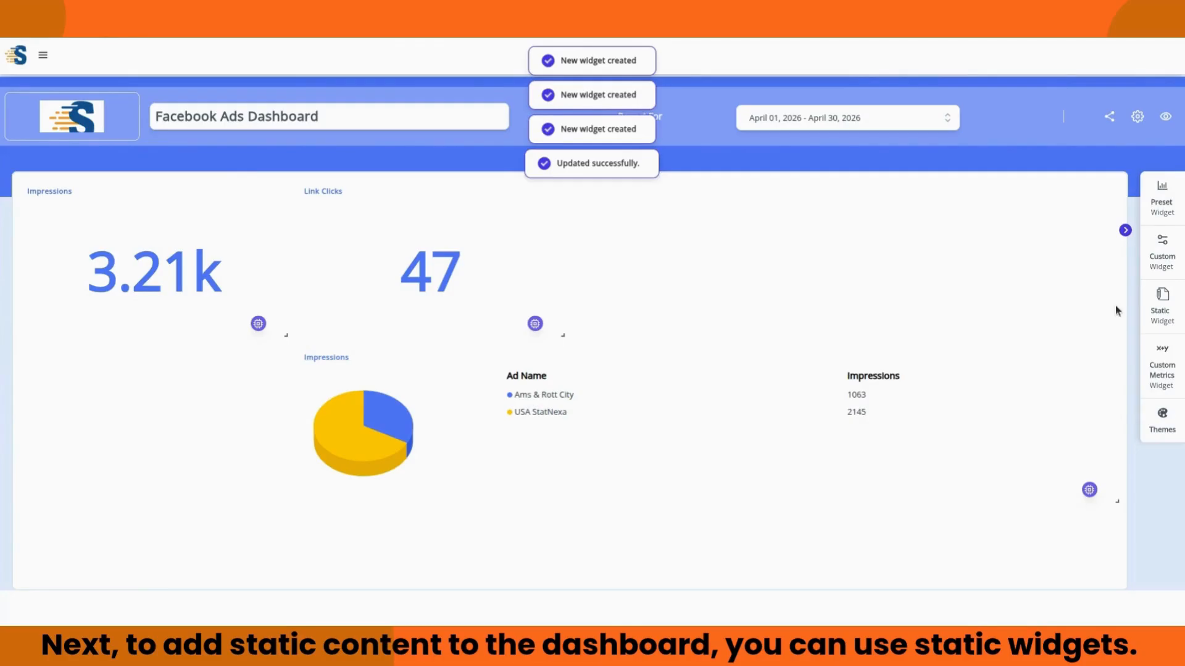
Step: Create a Comments static widget titled 'comments'
{"action": "left_click", "coordinate": [1161, 299]}
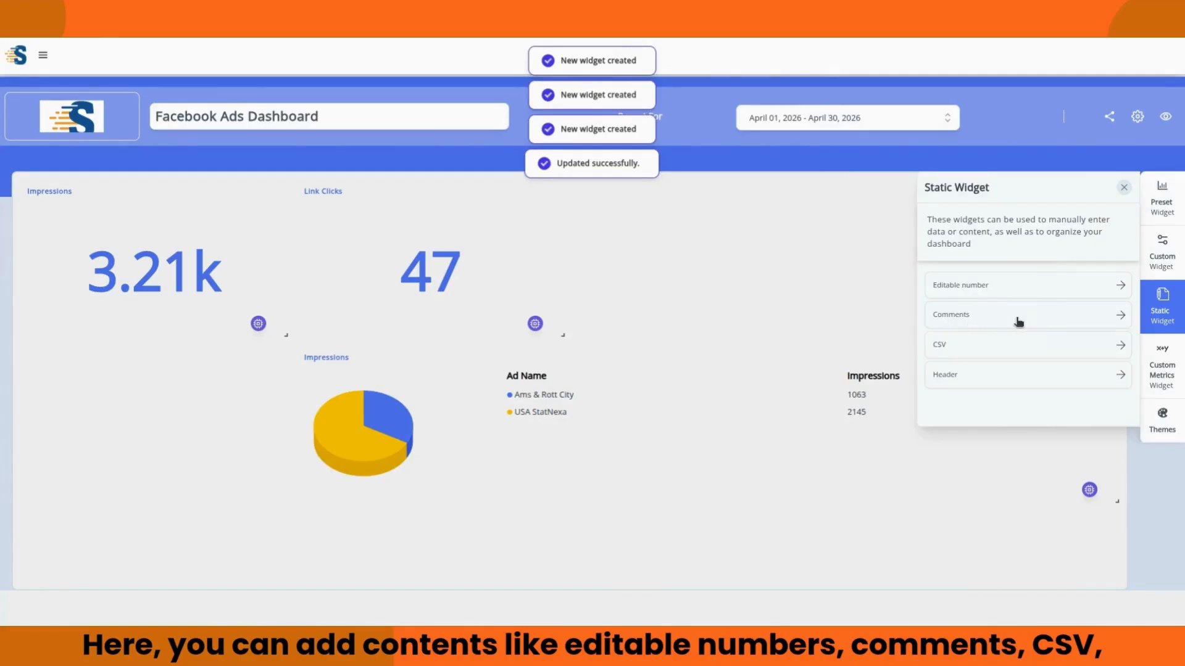
{"action": "left_click", "coordinate": [1029, 321]}
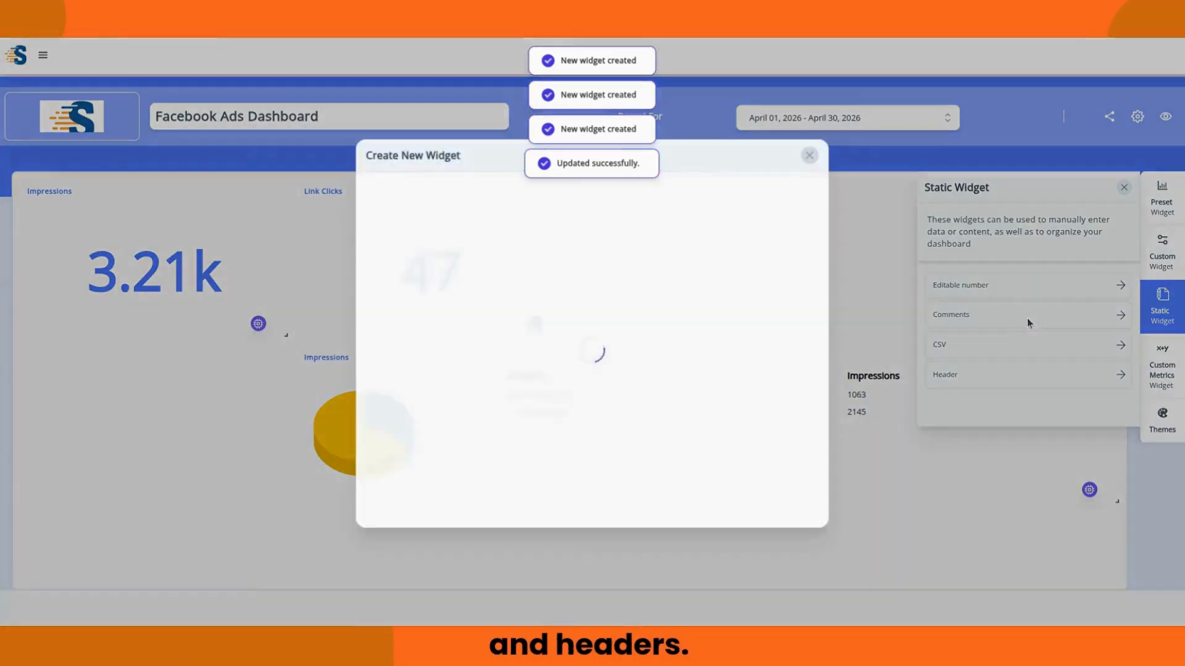
{"action": "left_click", "coordinate": [549, 216]}
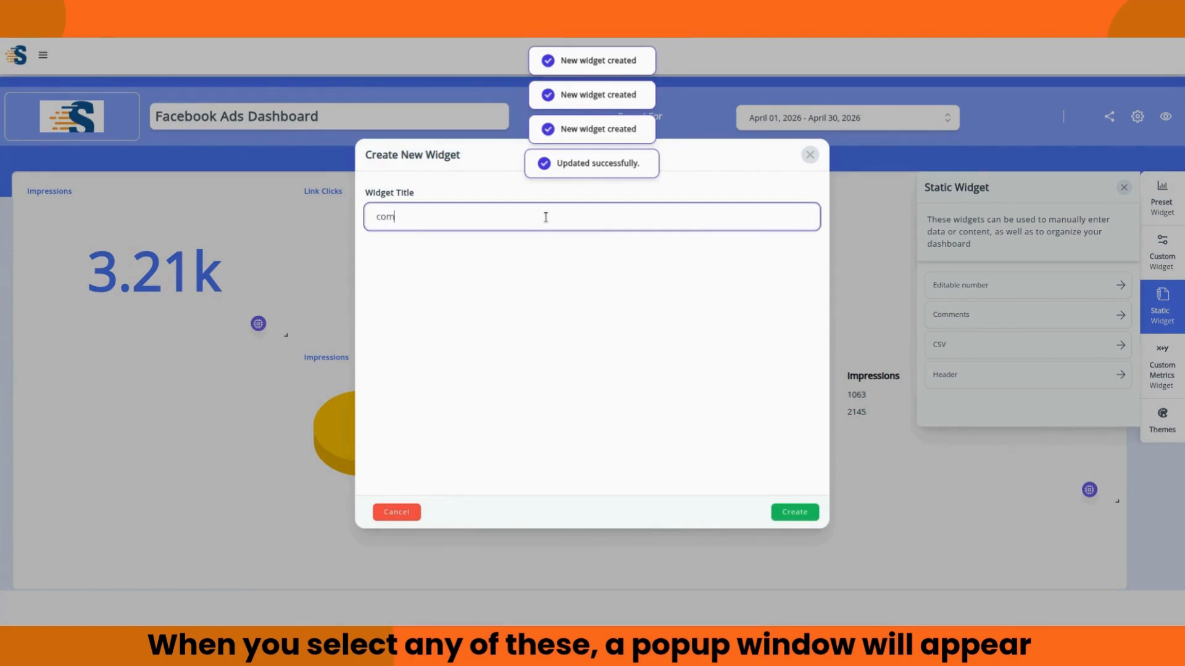
{"action": "left_click", "coordinate": [791, 510]}
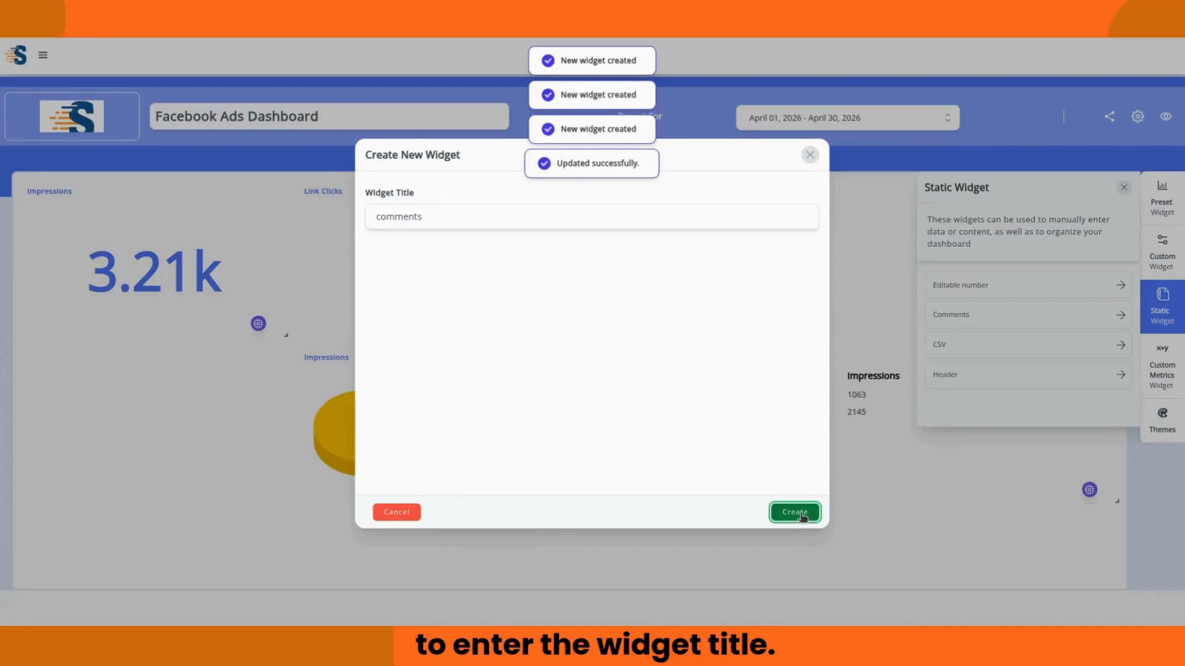
Step: Open the comment editor and cancel an attempted image insert
{"action": "scroll", "coordinate": [691, 501], "scroll_direction": "down", "scroll_amount": 1}
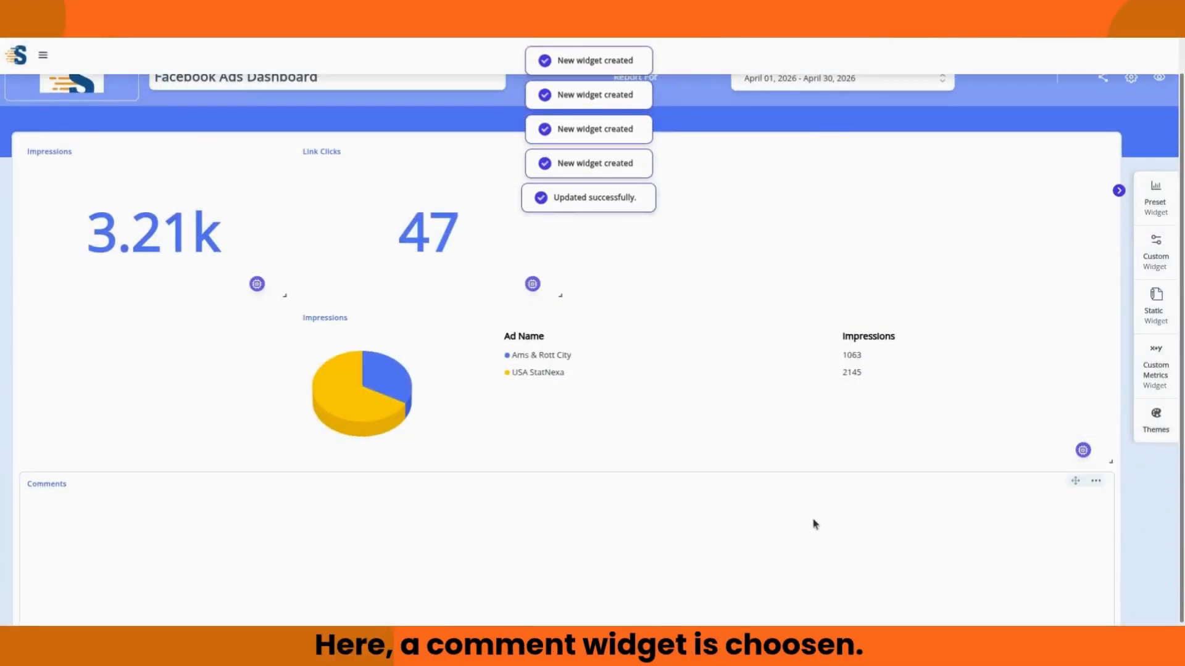
{"action": "left_click", "coordinate": [716, 526]}
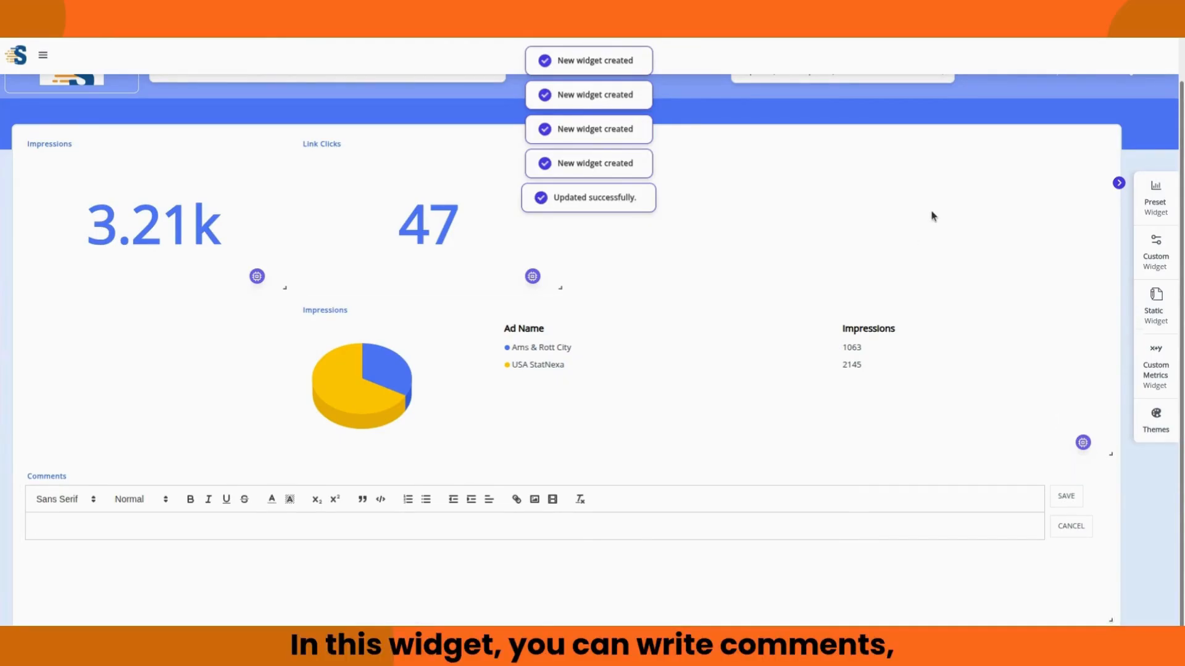
{"action": "left_click", "coordinate": [535, 499]}
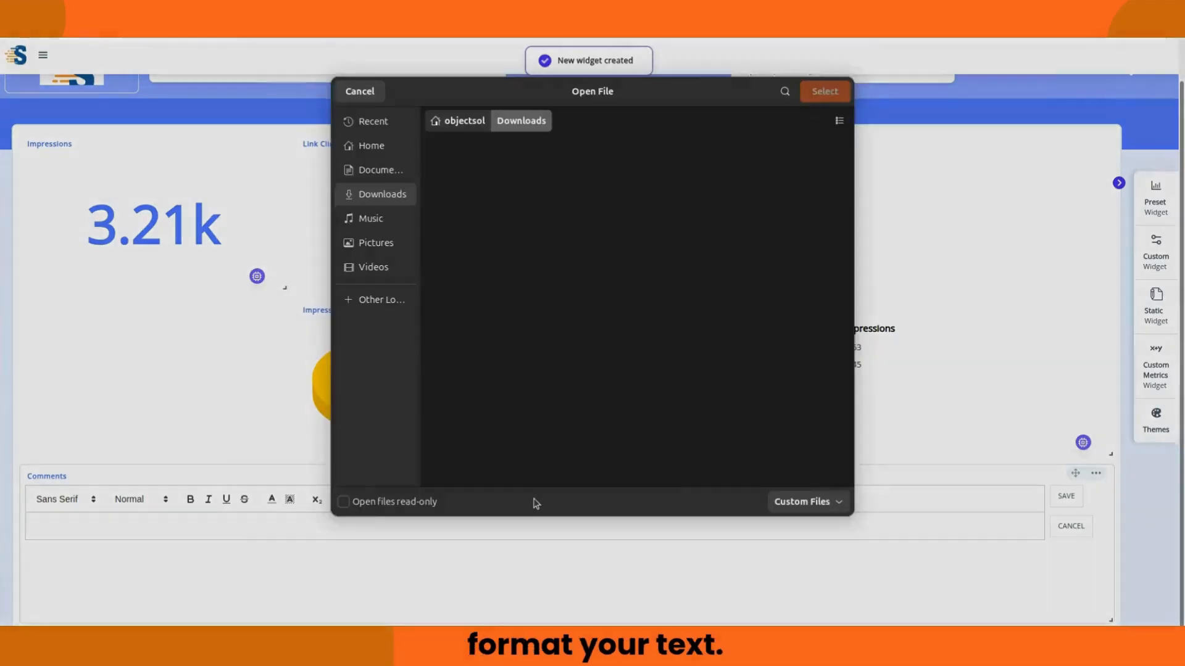
{"action": "left_click", "coordinate": [824, 92]}
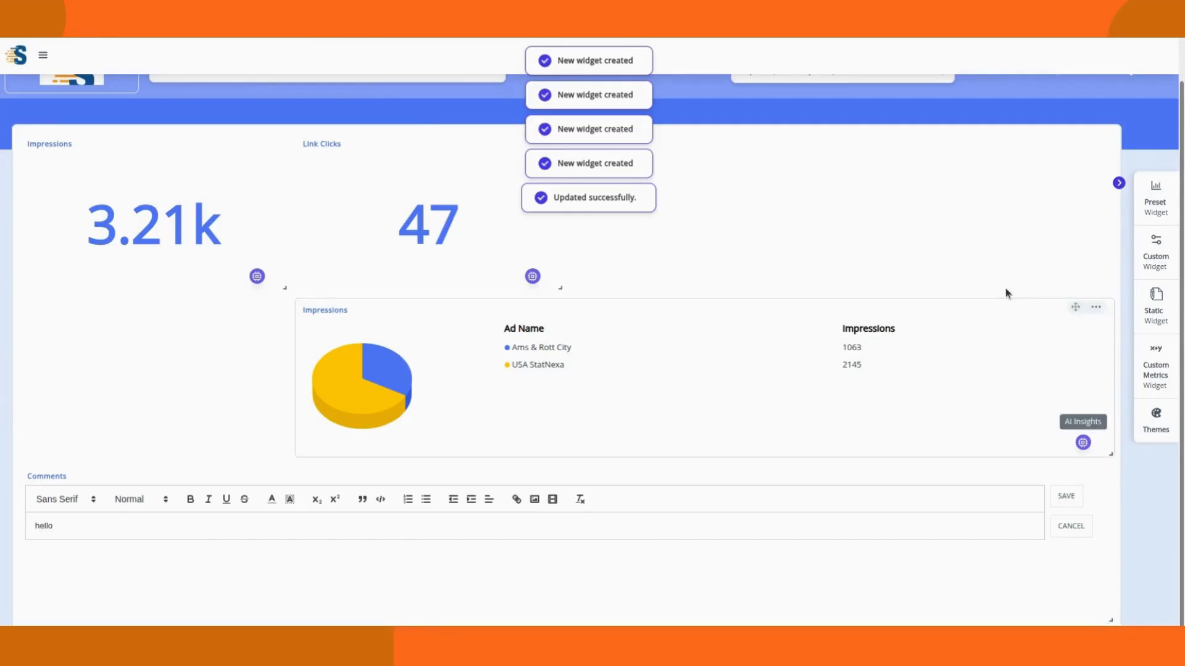
Step: Try the dark grey, teal and red themes, settle on blue, and close the theme panel
{"action": "left_click", "coordinate": [1167, 372]}
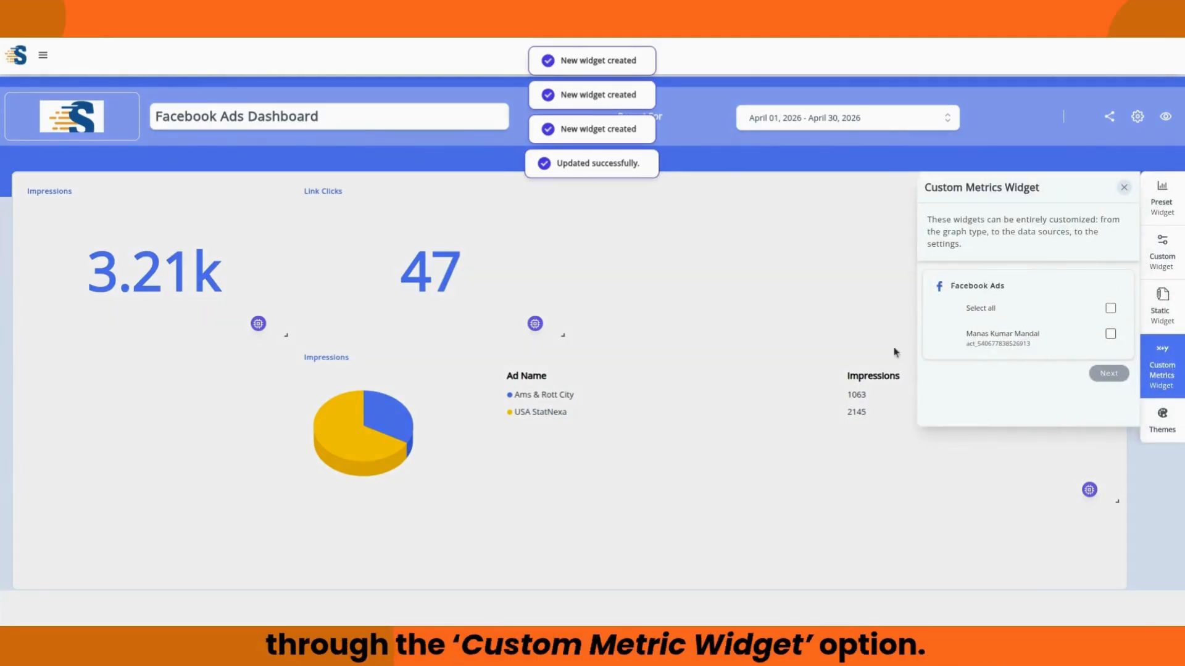
{"action": "left_click", "coordinate": [705, 308]}
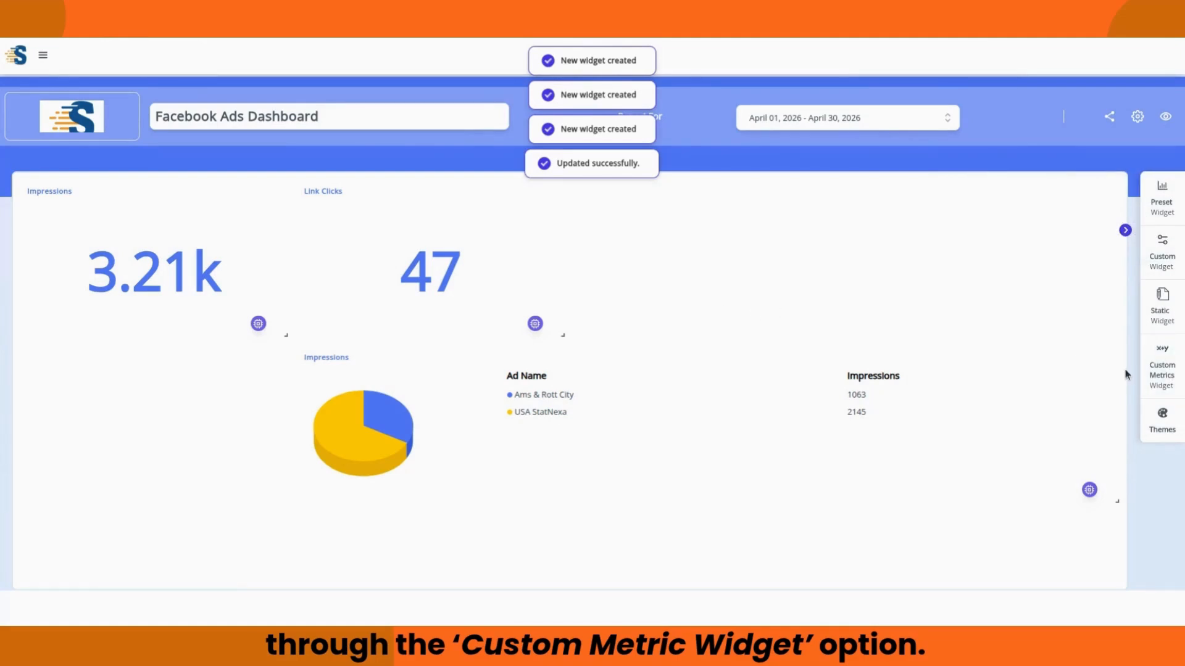
{"action": "left_click", "coordinate": [1163, 425]}
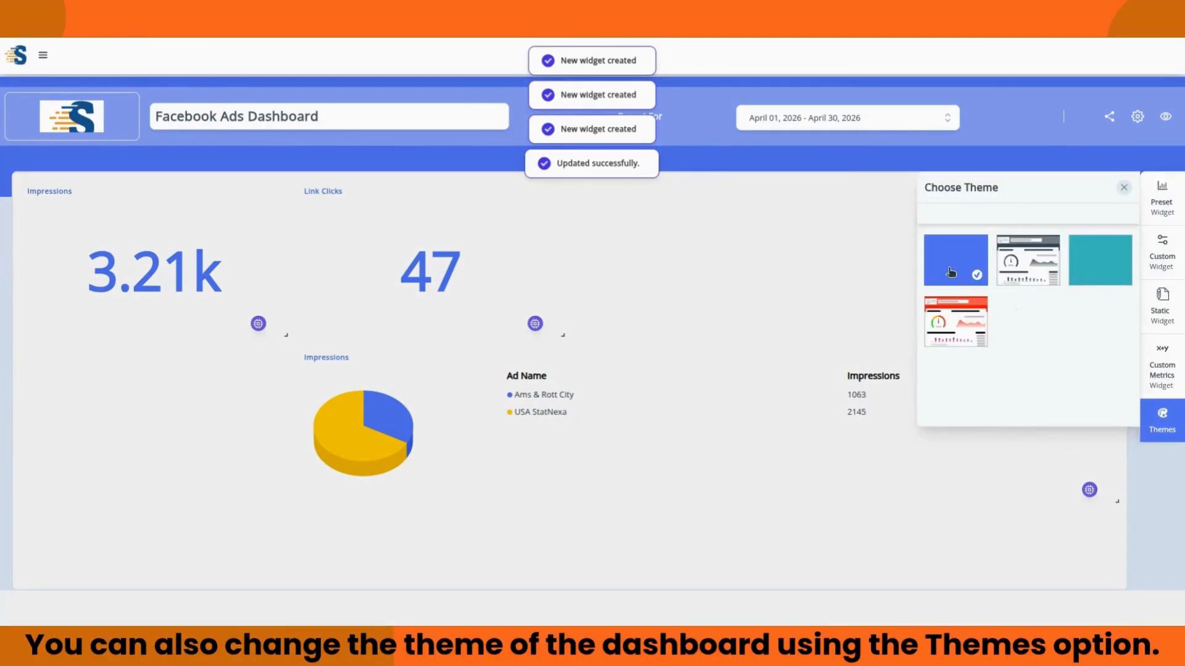
{"action": "left_click", "coordinate": [1047, 281]}
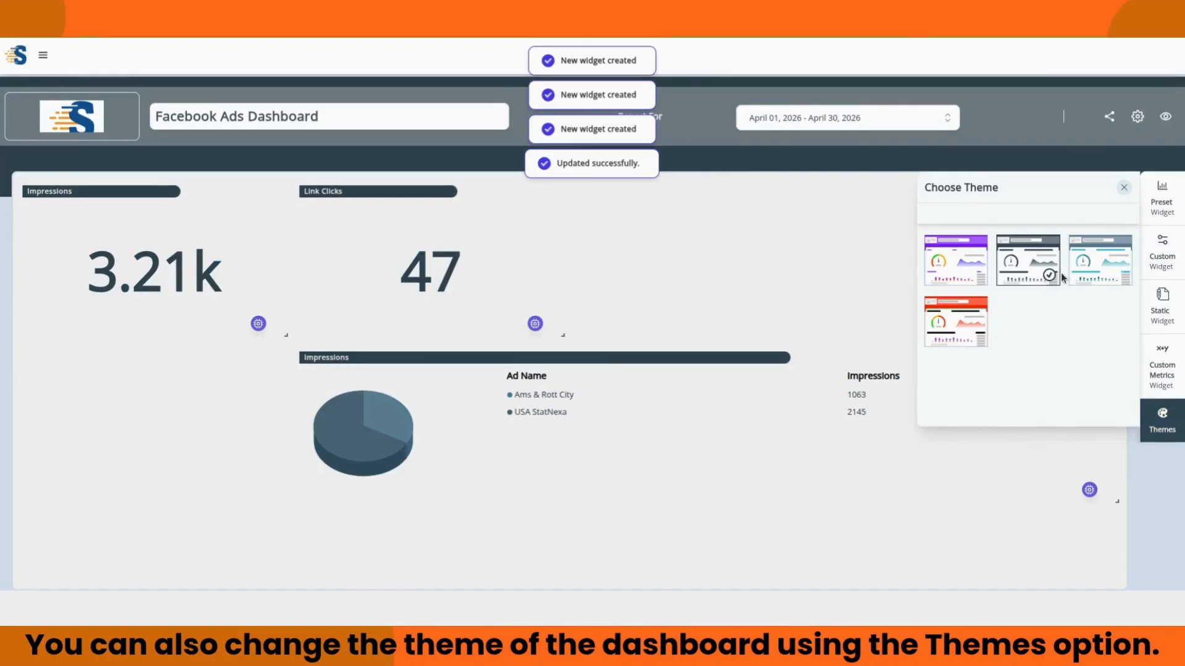
{"action": "left_click", "coordinate": [1095, 274]}
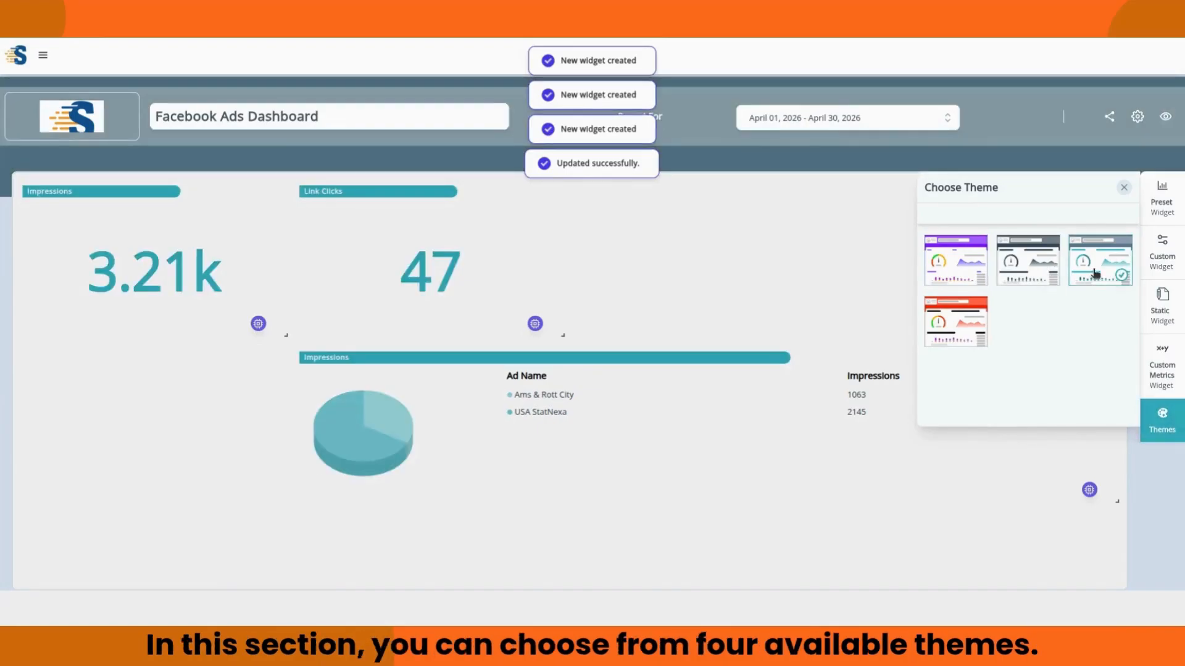
{"action": "left_click", "coordinate": [946, 330]}
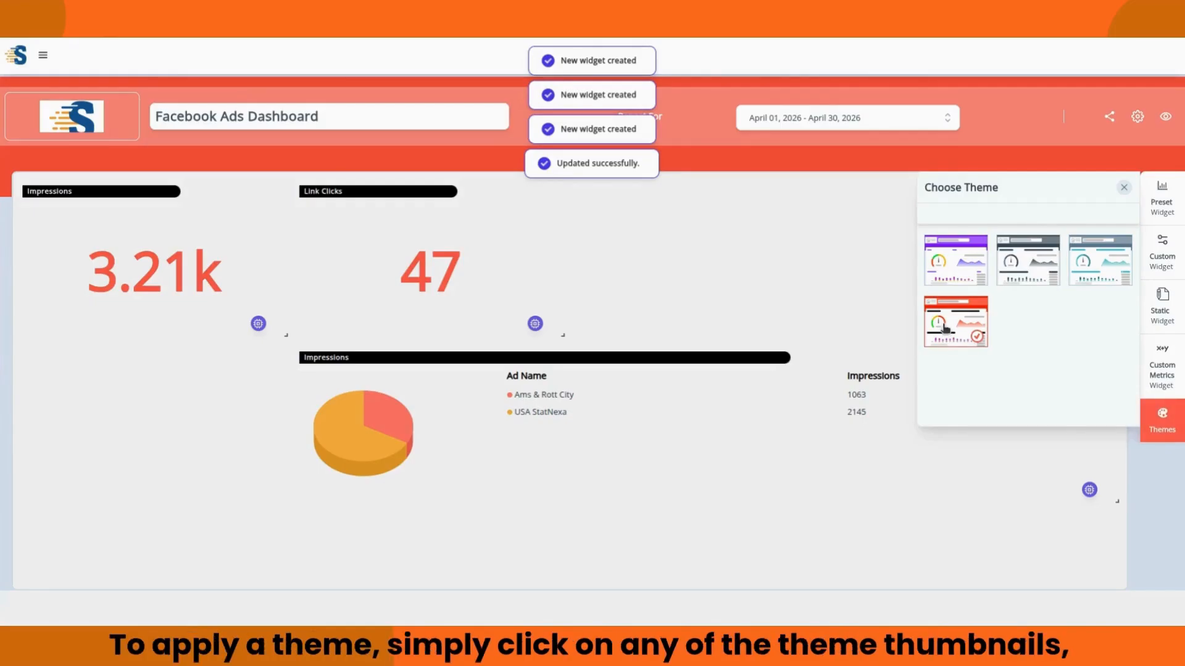
{"action": "left_click", "coordinate": [948, 267]}
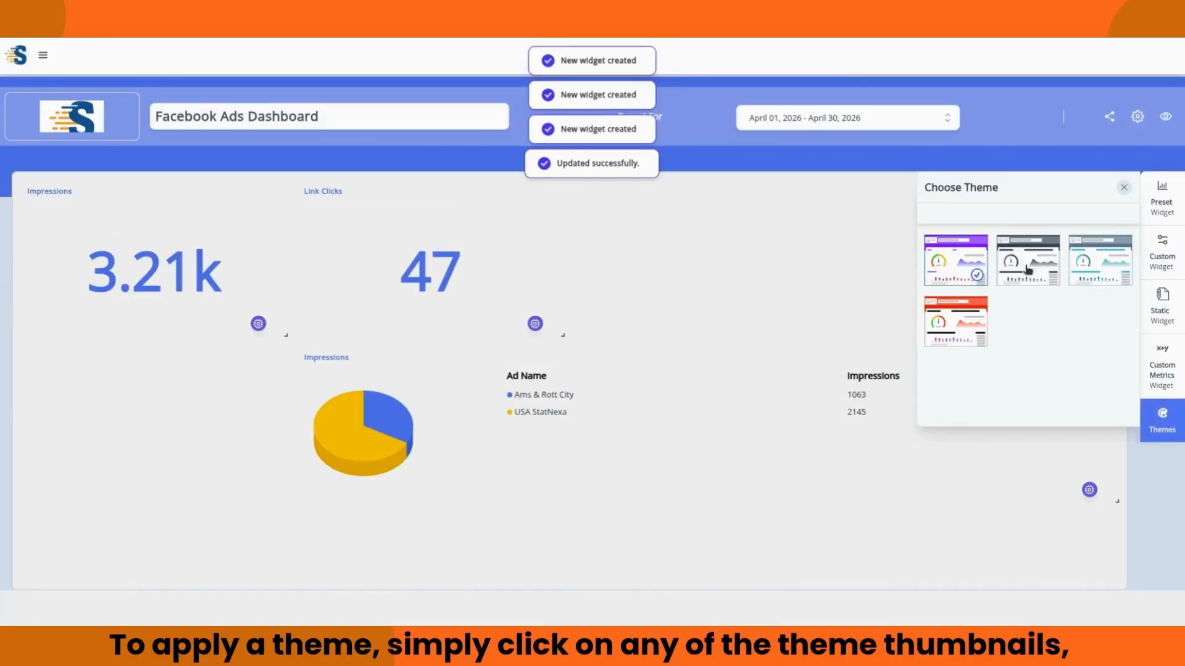
{"action": "left_click", "coordinate": [845, 274]}
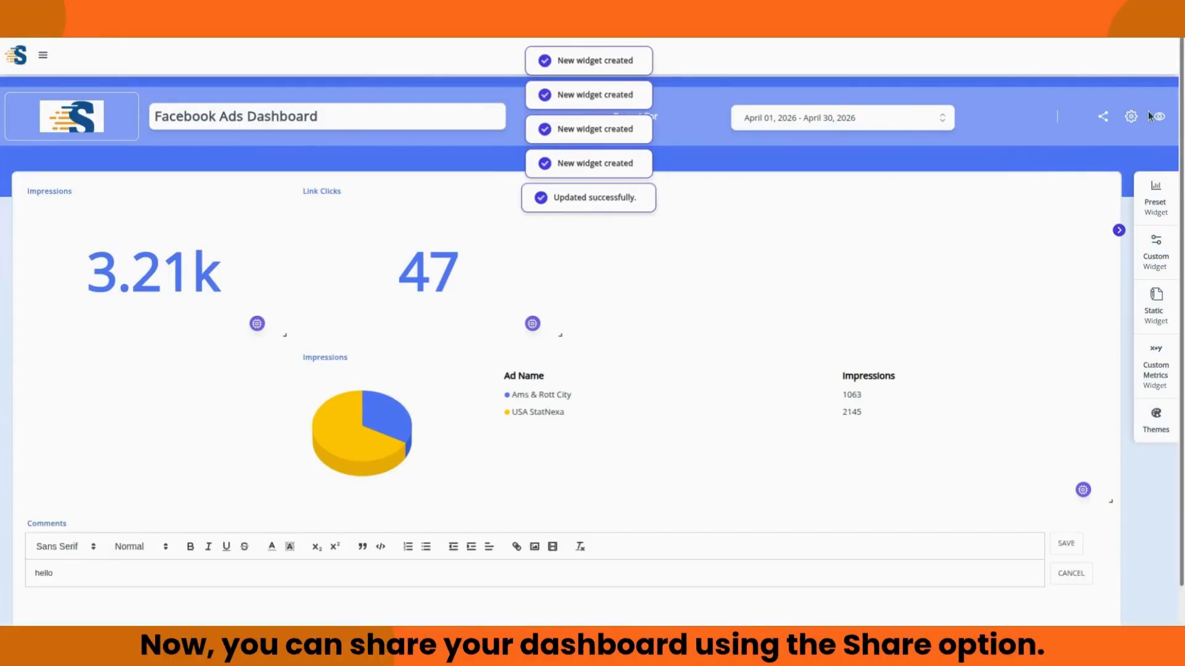
Step: Make the Facebook Ads Dashboard public and copy its share link
{"action": "left_click", "coordinate": [1104, 117]}
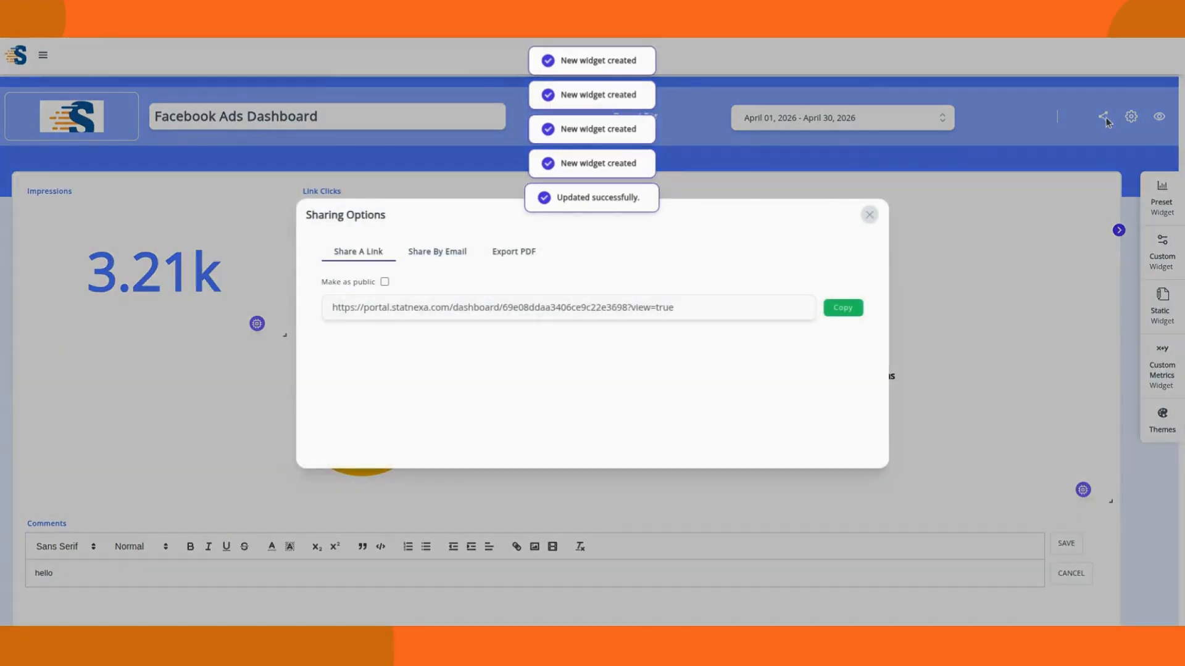
{"action": "left_click", "coordinate": [384, 283]}
{"action": "left_click", "coordinate": [842, 308]}
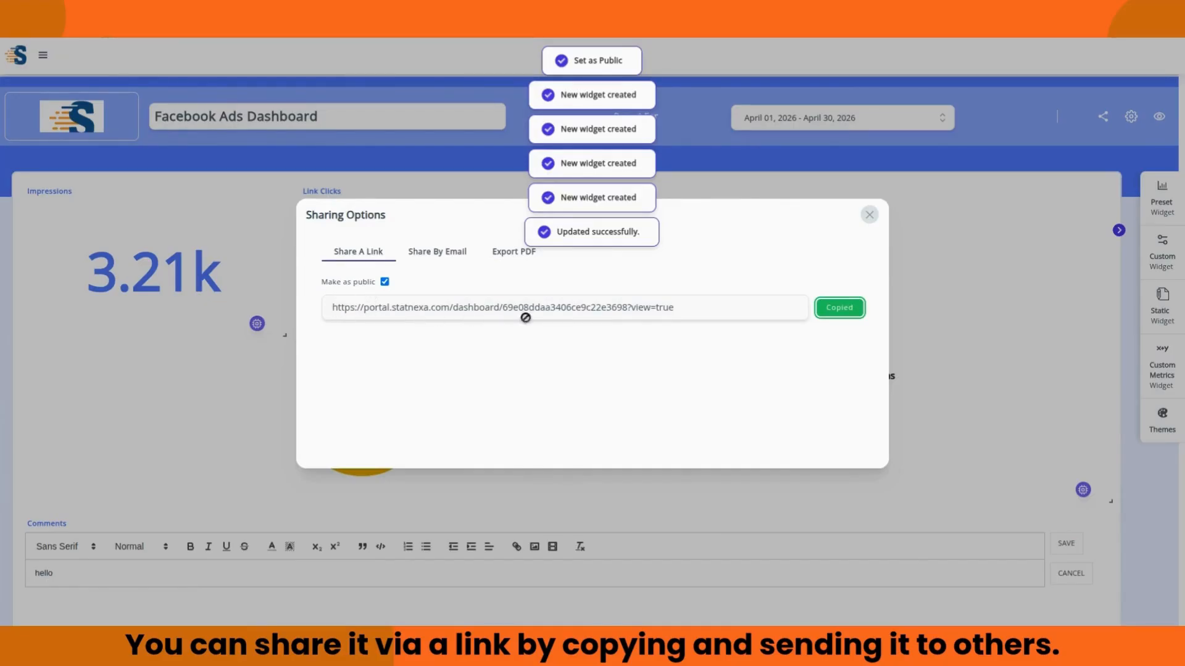
Step: Look over the Share By Email and Export PDF options without sending, then close the sharing dialog
{"action": "left_click", "coordinate": [448, 256]}
{"action": "left_click", "coordinate": [421, 317]}
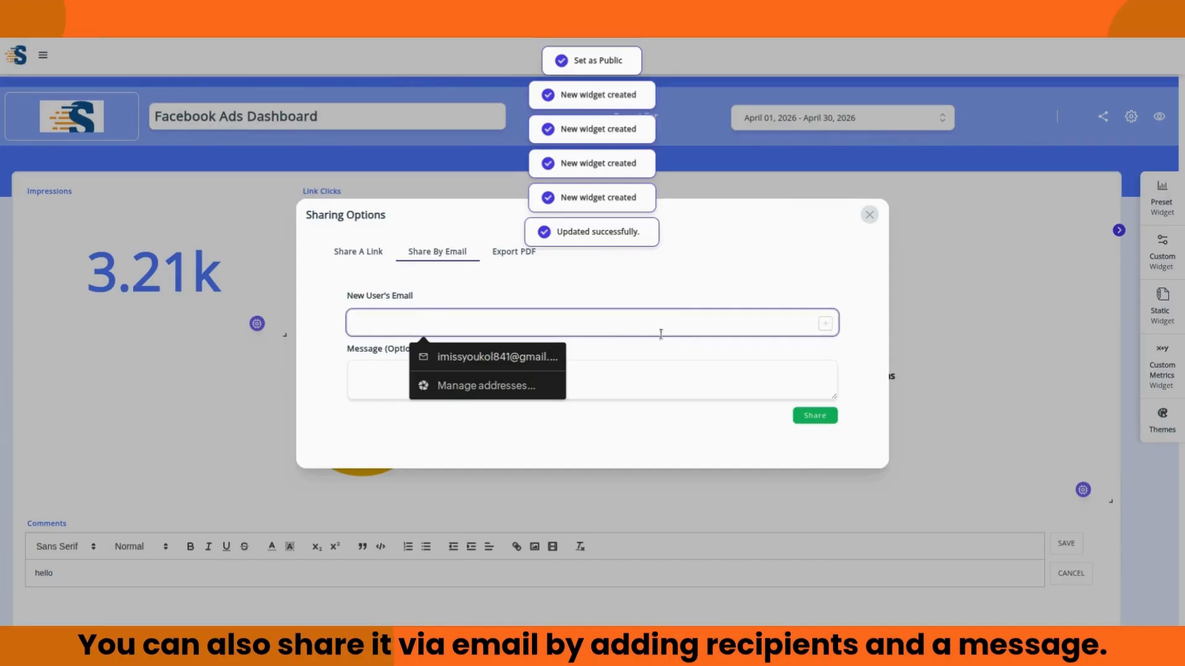
{"action": "left_click", "coordinate": [701, 355]}
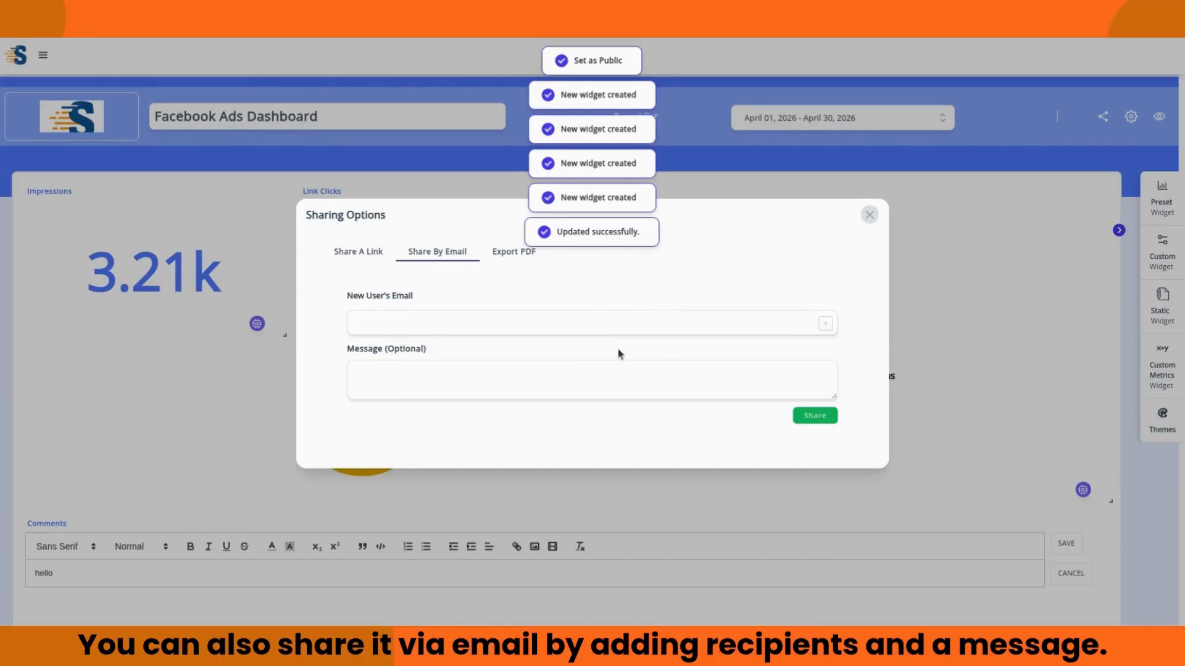
{"action": "left_click", "coordinate": [591, 377]}
{"action": "left_click", "coordinate": [792, 262]}
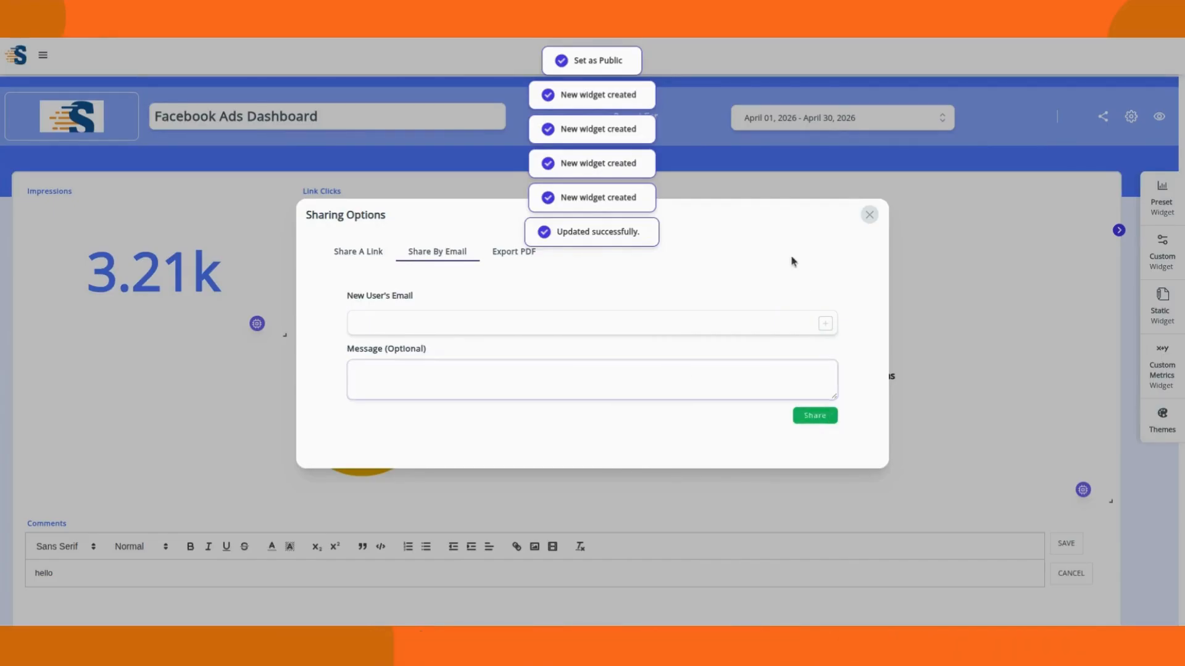
{"action": "left_click", "coordinate": [518, 254]}
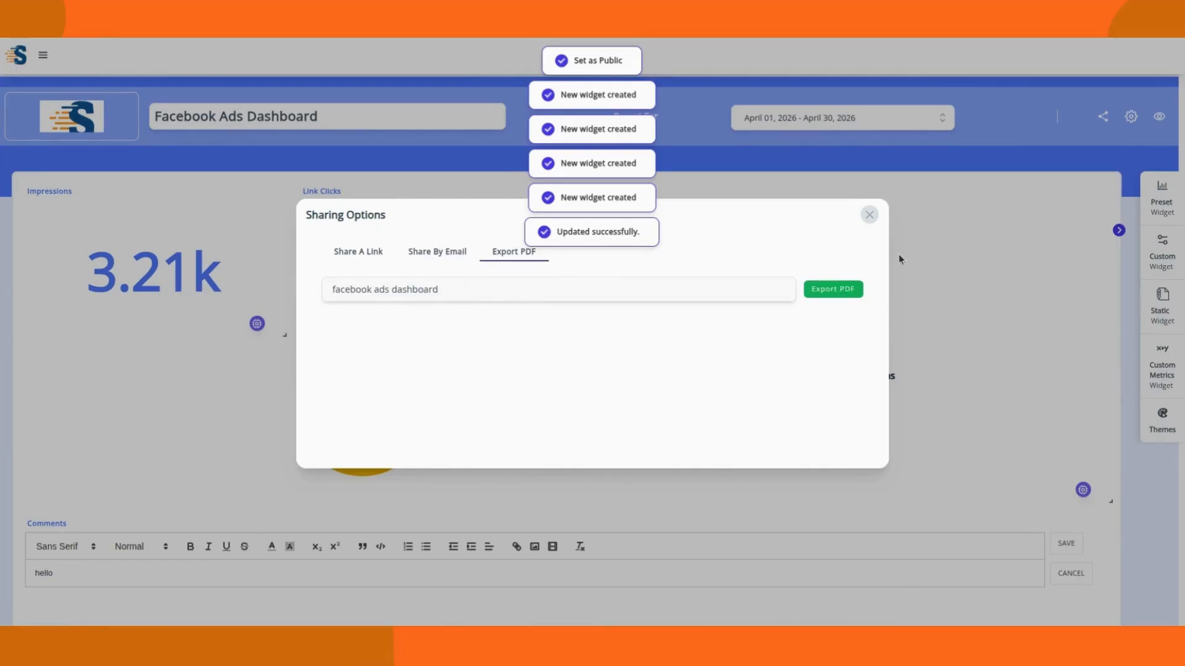
{"action": "left_click", "coordinate": [870, 216]}
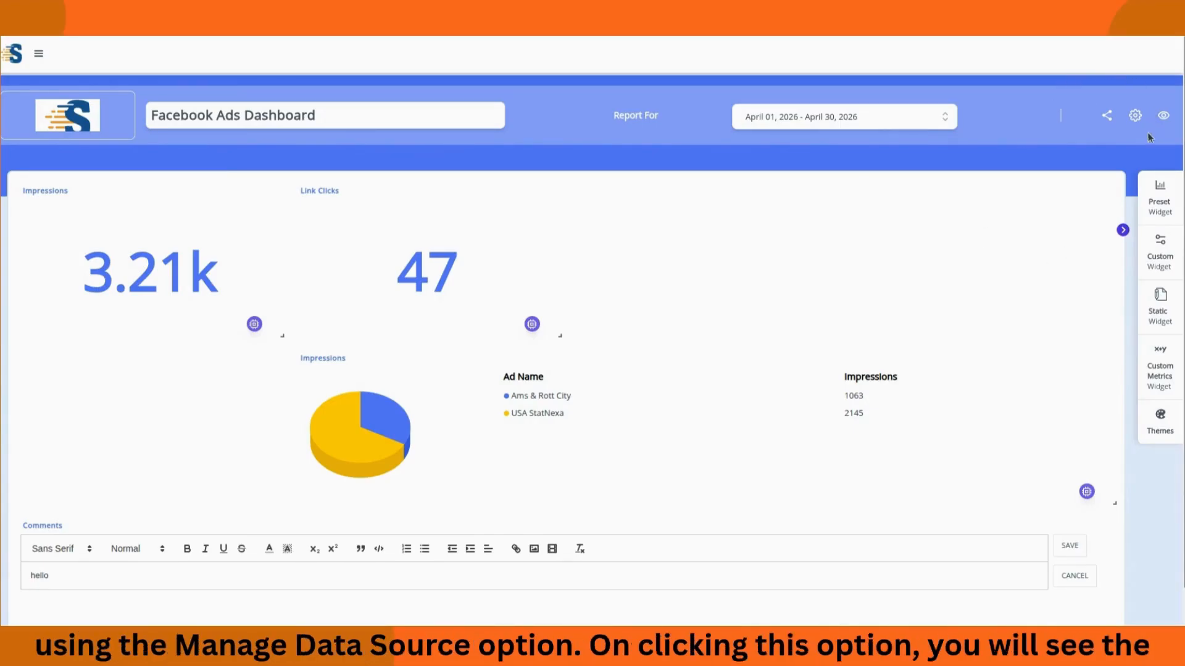
Step: In Manage Data Sources, add the second Facebook Ads account and the StatNexa - StatNexa GA4 property, and save
{"action": "left_click", "coordinate": [1134, 116]}
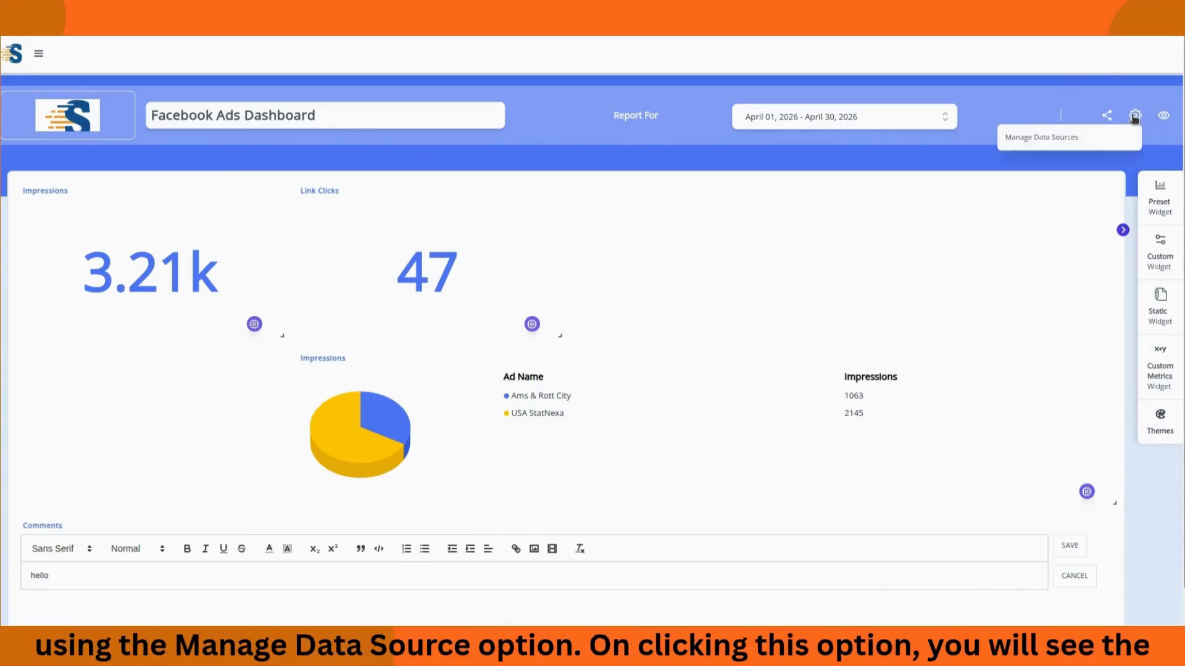
{"action": "left_click", "coordinate": [1053, 144]}
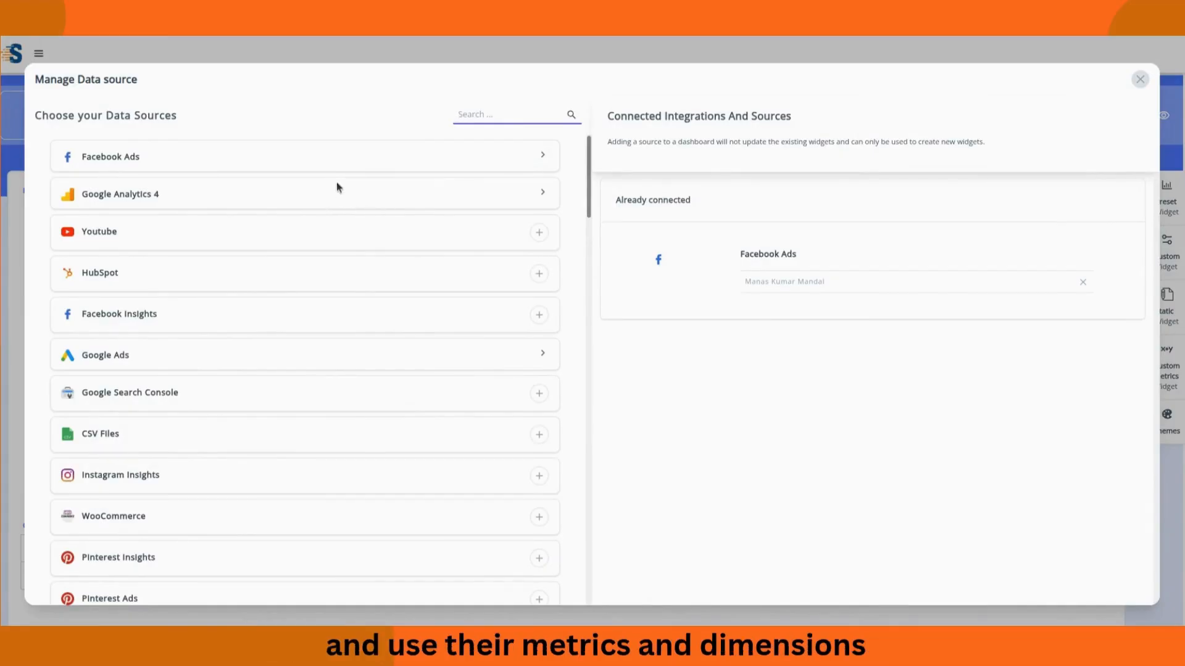
{"action": "left_click", "coordinate": [464, 159]}
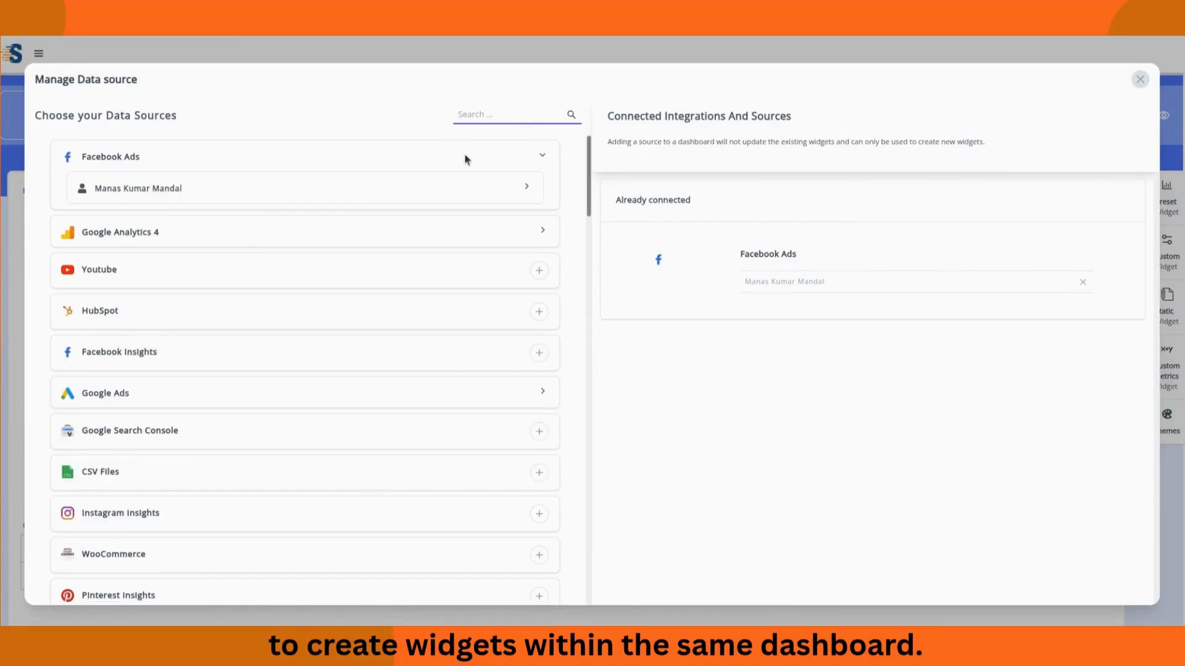
{"action": "left_click", "coordinate": [414, 190]}
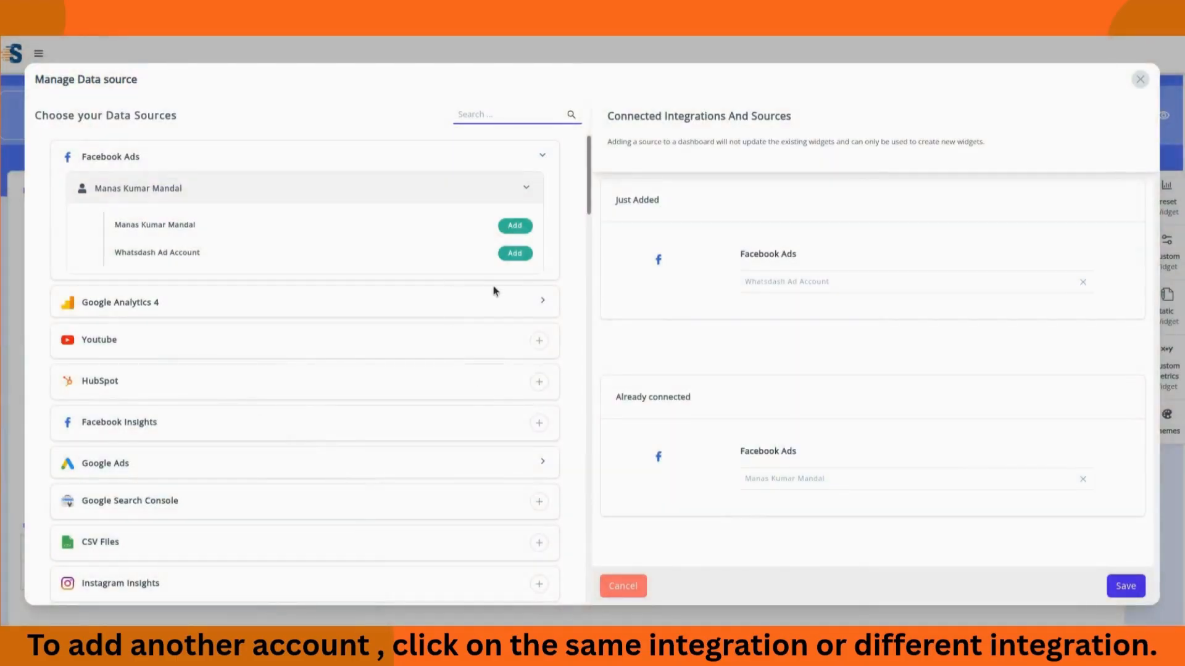
{"action": "left_click", "coordinate": [495, 299]}
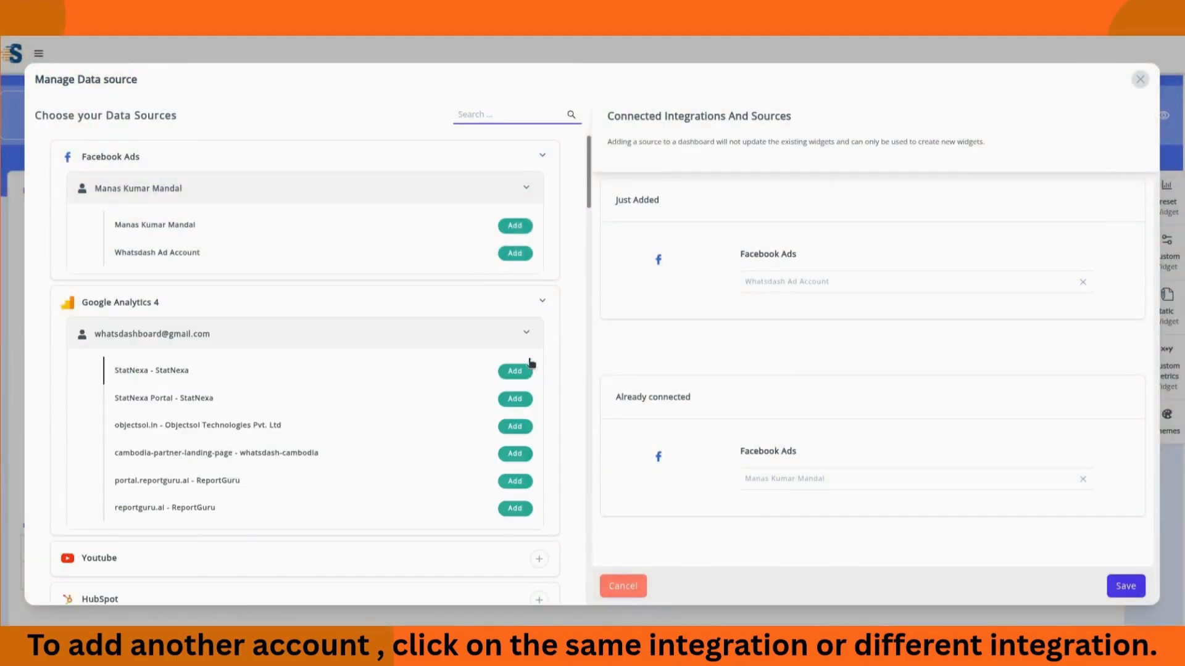
{"action": "left_click", "coordinate": [515, 372]}
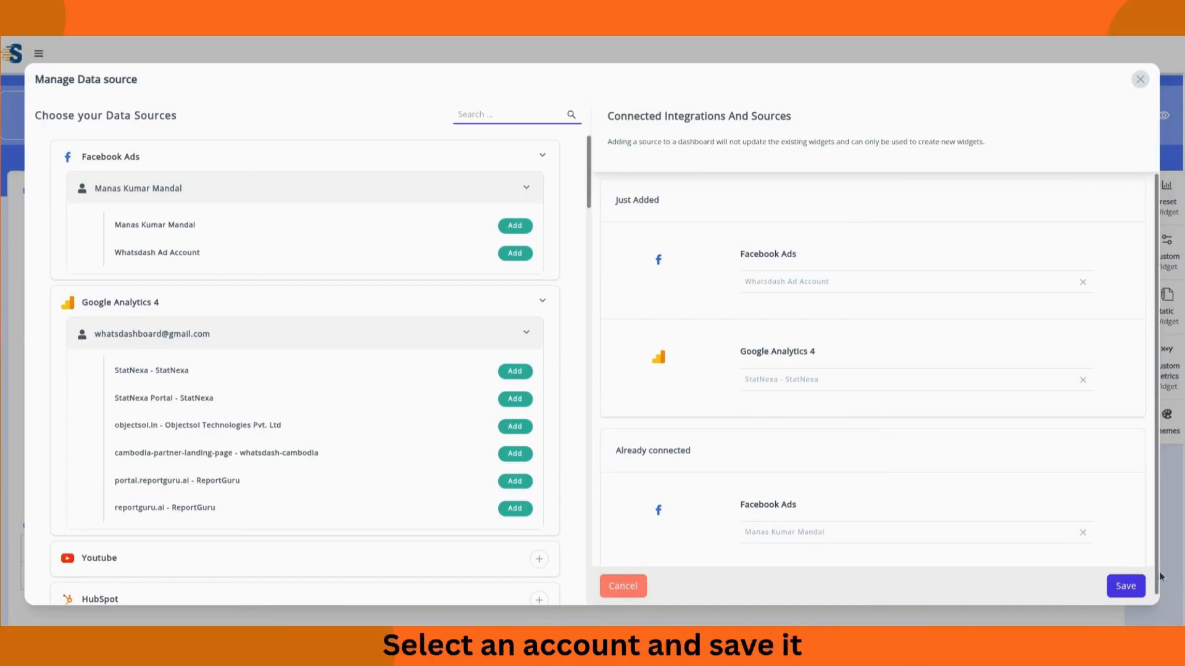
{"action": "left_click", "coordinate": [1125, 586]}
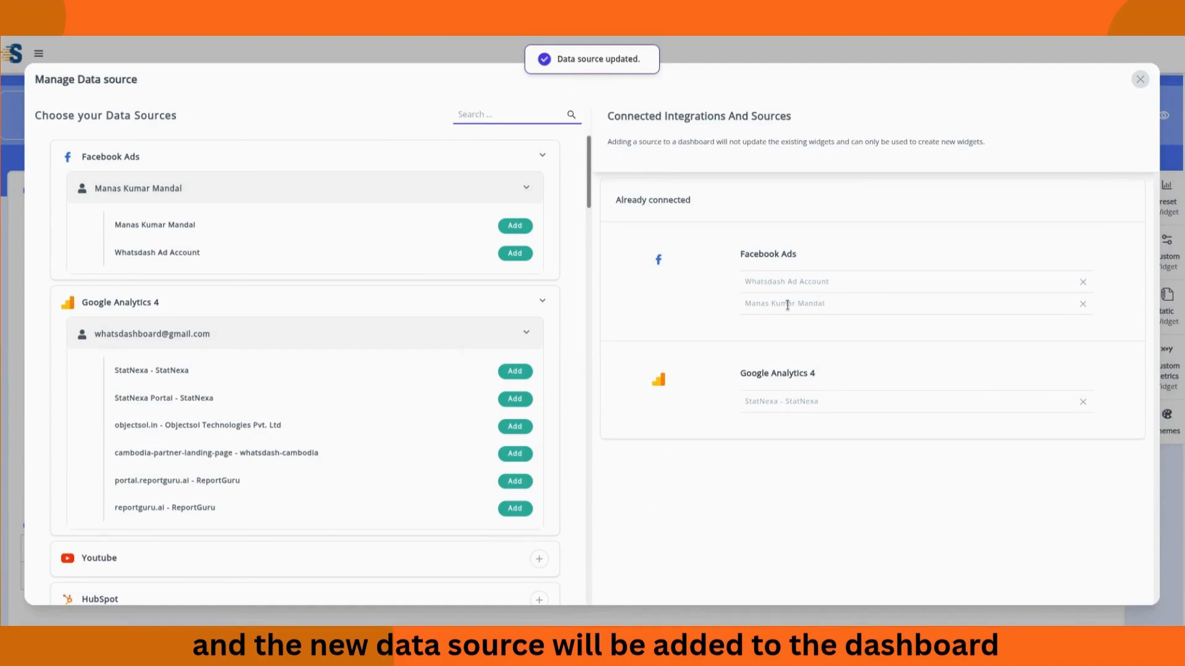
{"action": "left_click", "coordinate": [1141, 81]}
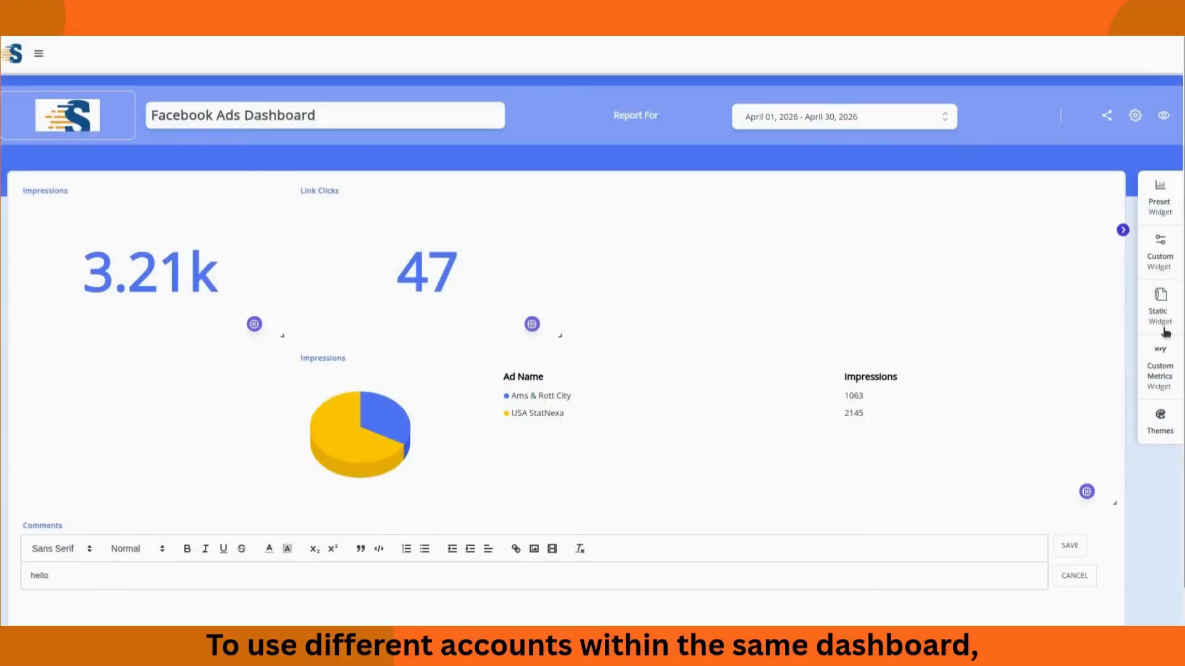
{"action": "left_click", "coordinate": [1160, 270]}
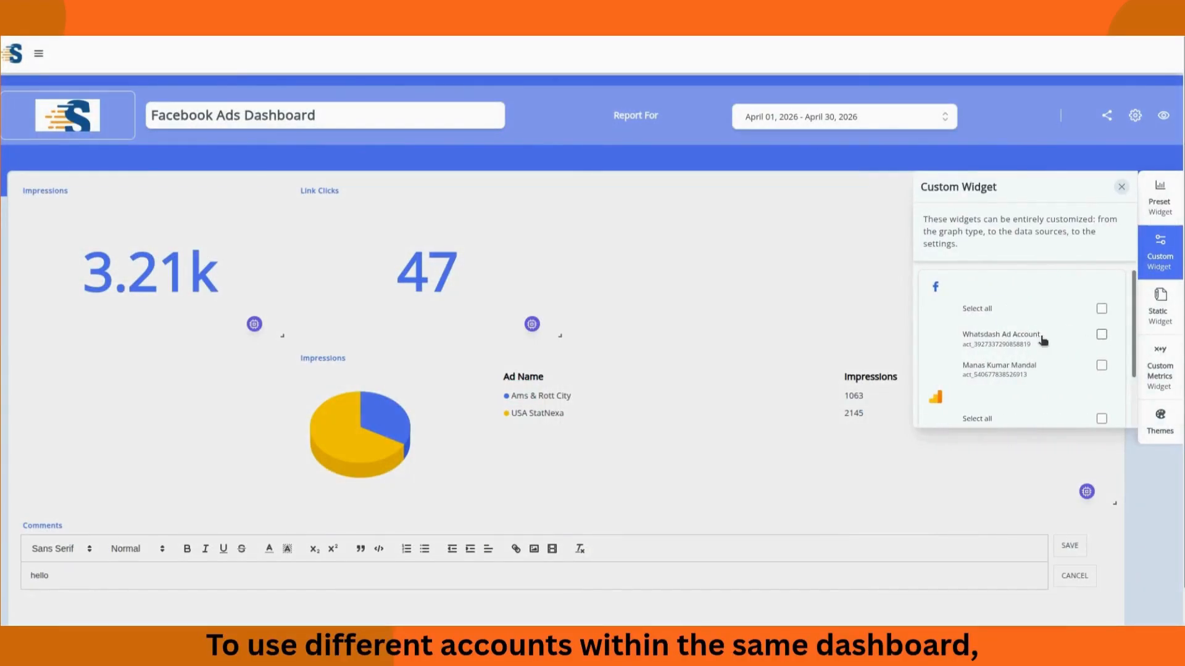
{"action": "scroll", "coordinate": [998, 324], "scroll_direction": "down", "scroll_amount": 3}
{"action": "scroll", "coordinate": [999, 324], "scroll_direction": "up", "scroll_amount": 3}
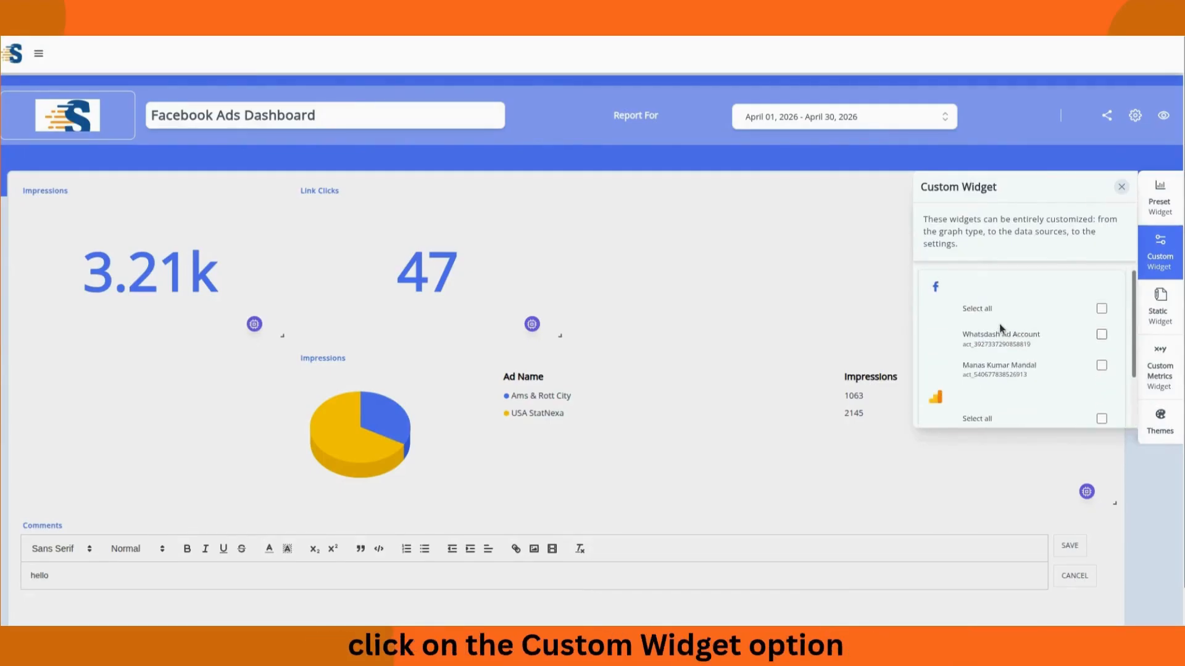
{"action": "scroll", "coordinate": [1031, 368], "scroll_direction": "down", "scroll_amount": 2}
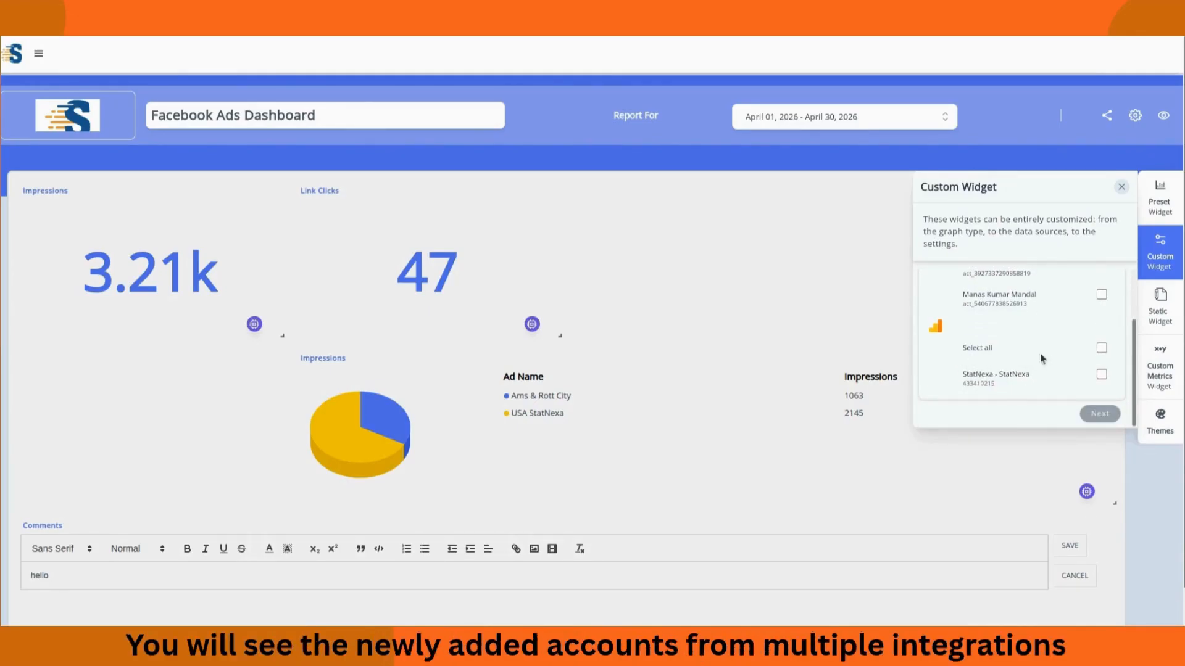
{"action": "scroll", "coordinate": [1043, 358], "scroll_direction": "up", "scroll_amount": 3}
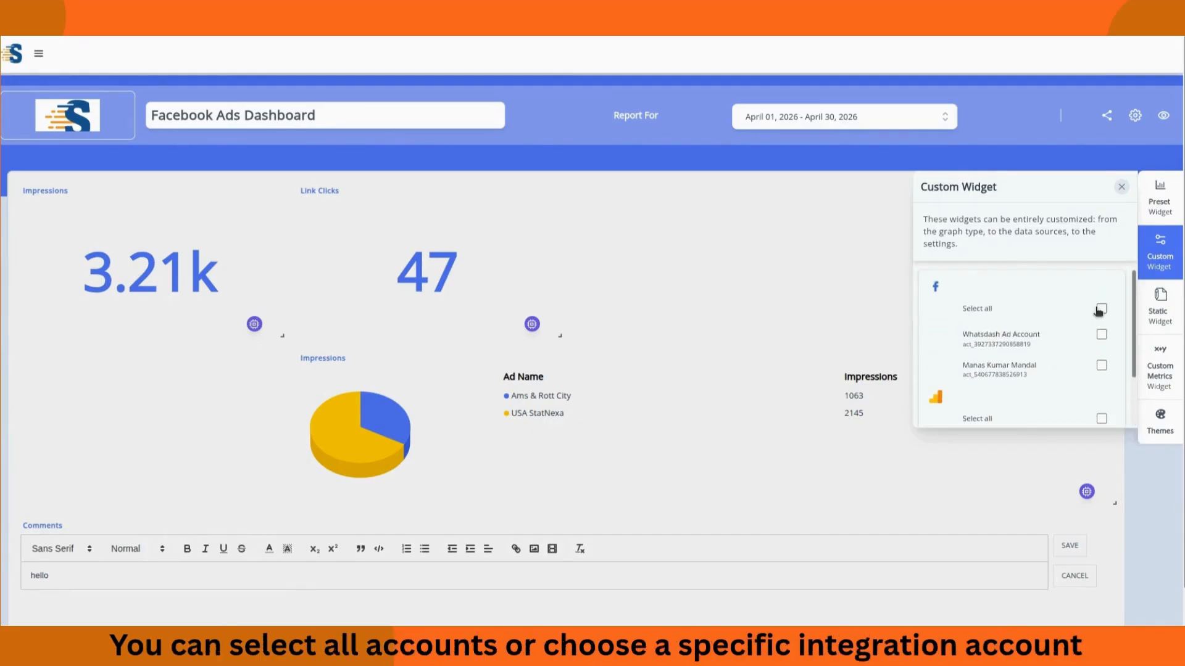
{"action": "left_click", "coordinate": [1102, 310]}
{"action": "left_click", "coordinate": [1103, 311]}
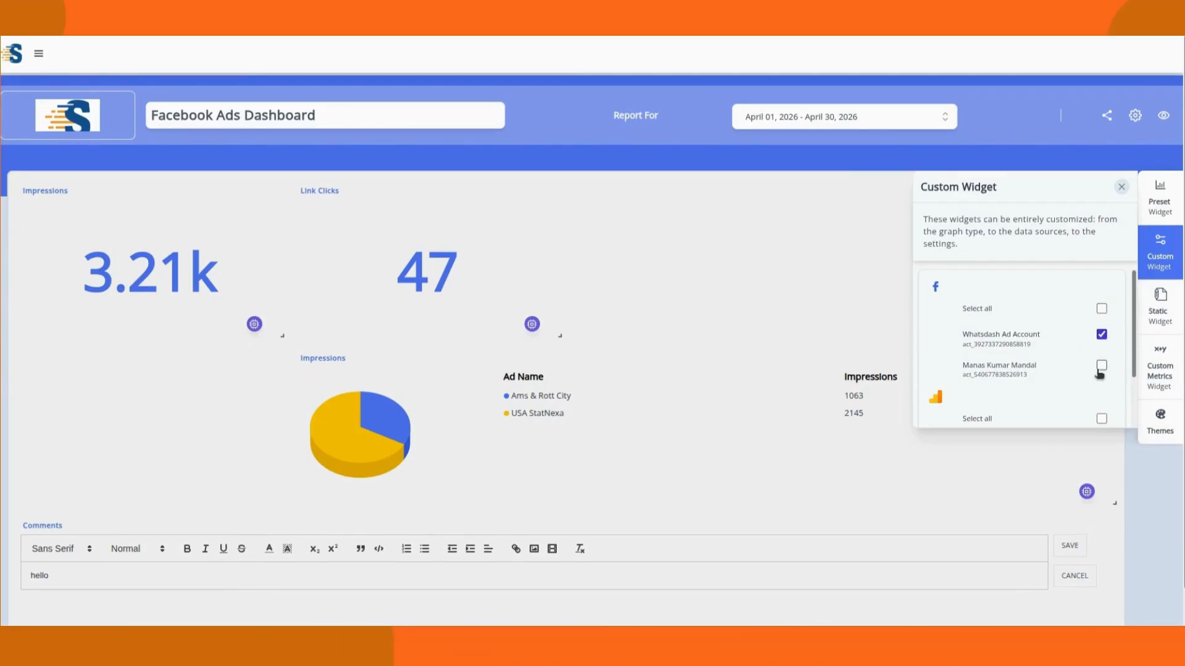
{"action": "scroll", "coordinate": [1124, 383], "scroll_direction": "down", "scroll_amount": 1}
{"action": "left_click", "coordinate": [1101, 347]}
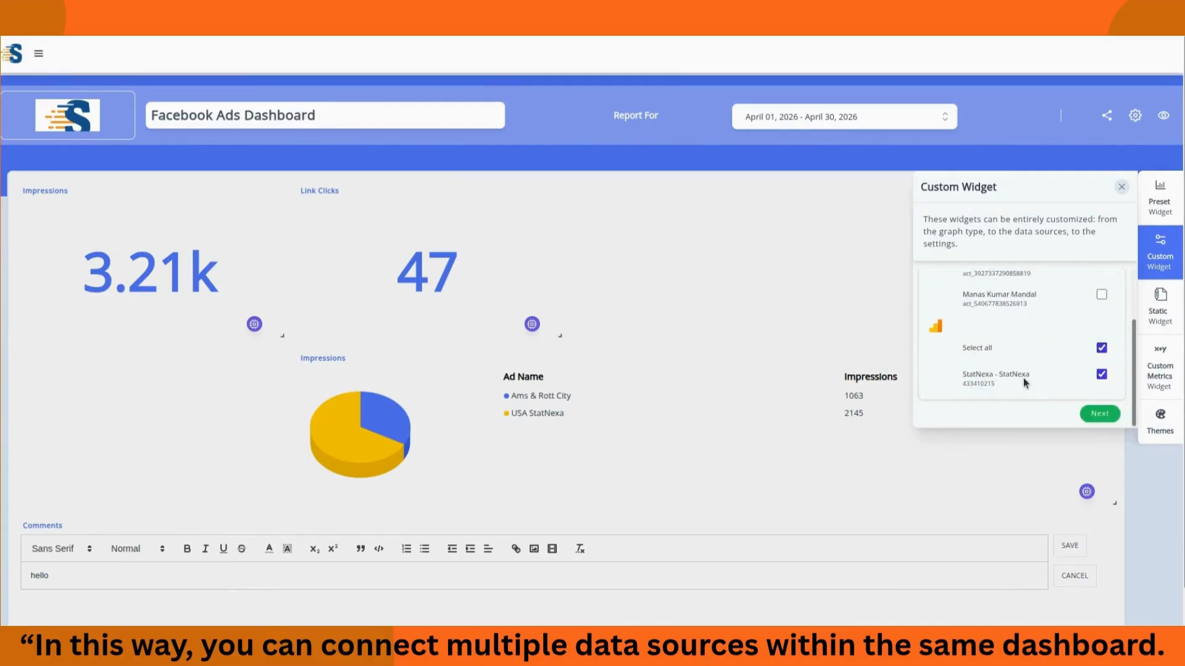
{"action": "left_click", "coordinate": [1101, 348]}
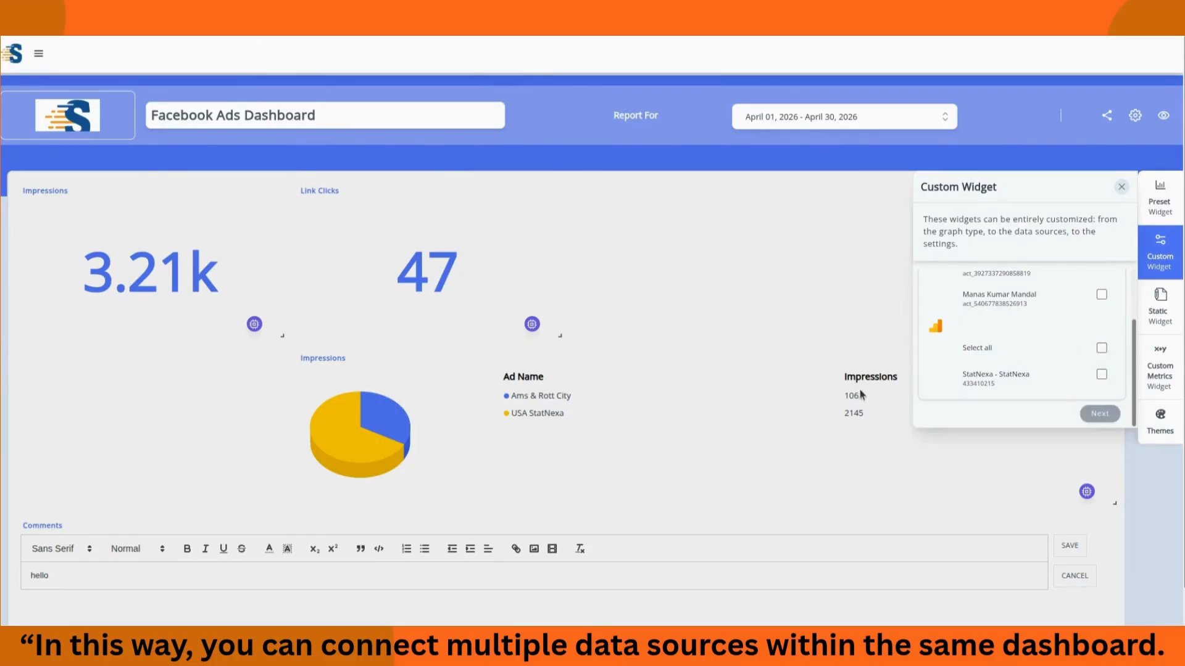
{"action": "left_click", "coordinate": [820, 432]}
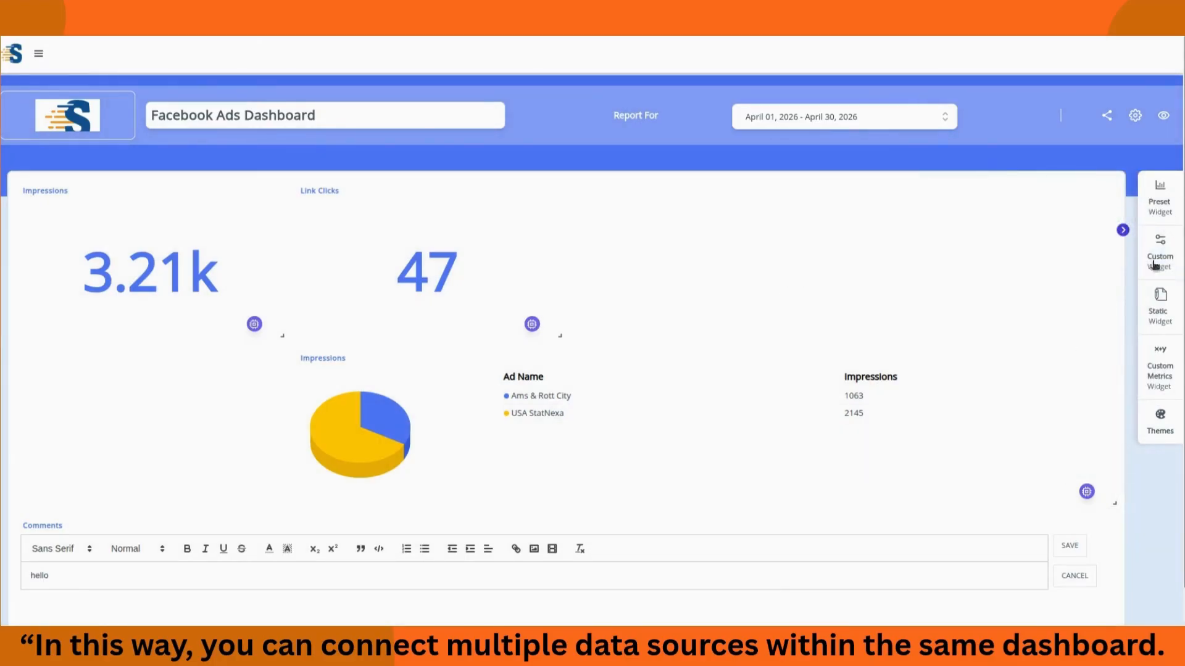
Step: Create a header widget titled 'fb ads report' and drag it to the top of the dashboard
{"action": "left_click", "coordinate": [1160, 306]}
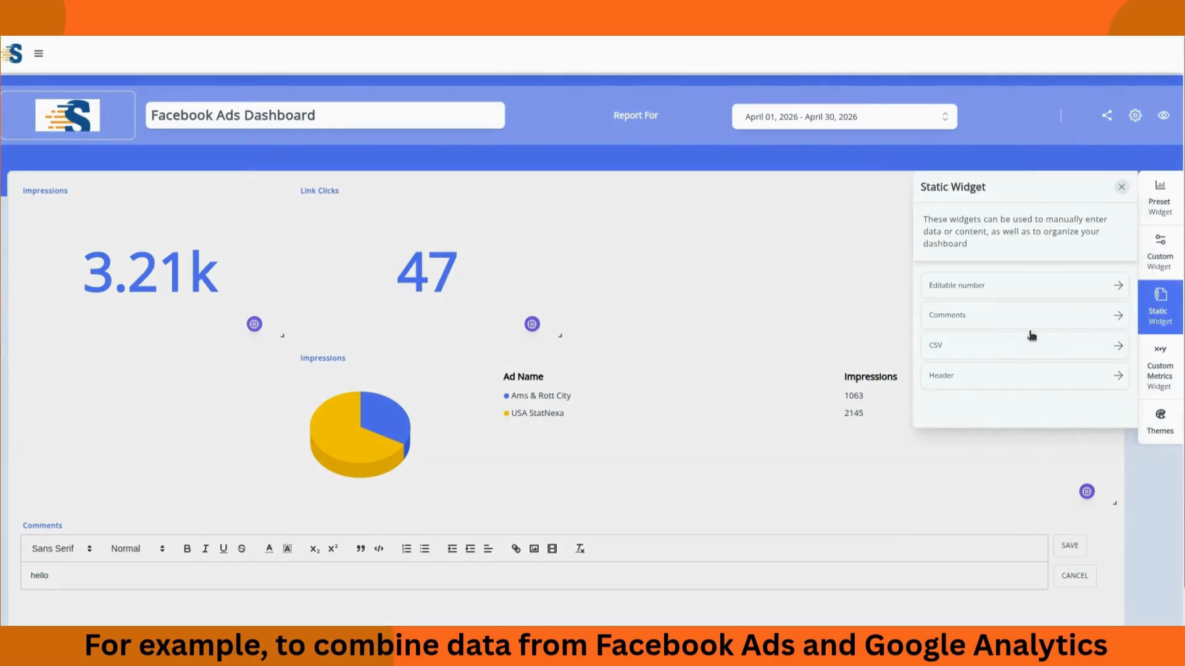
{"action": "left_click", "coordinate": [966, 376]}
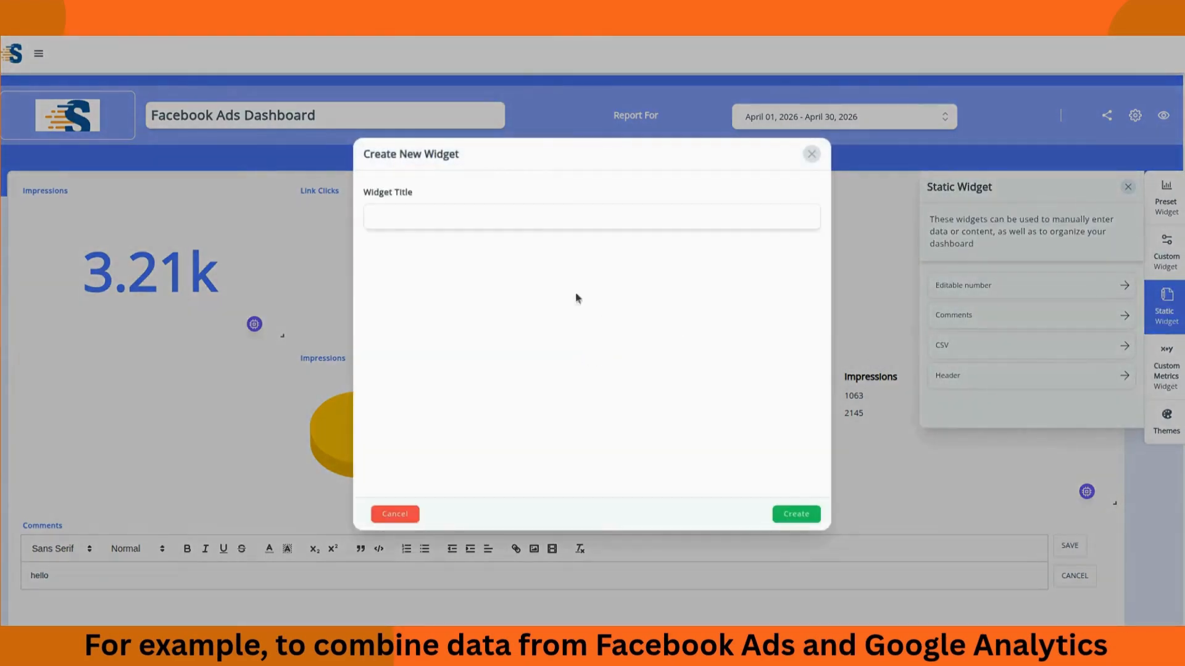
{"action": "left_click", "coordinate": [539, 223]}
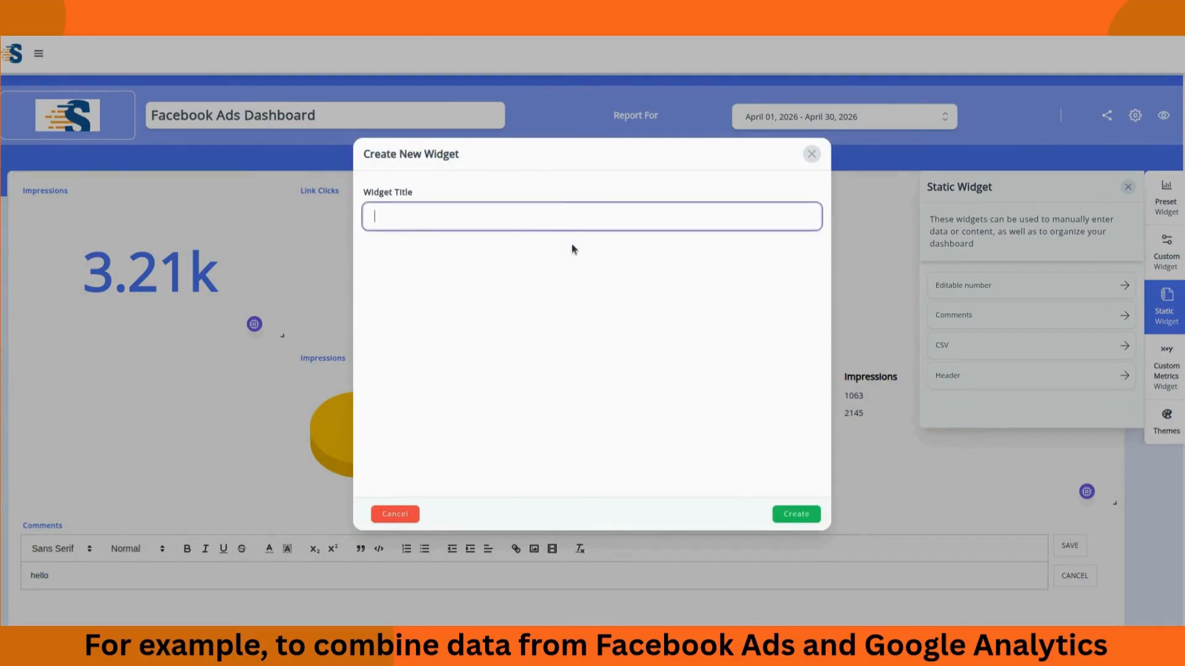
{"action": "type", "text": "fb ads r"}
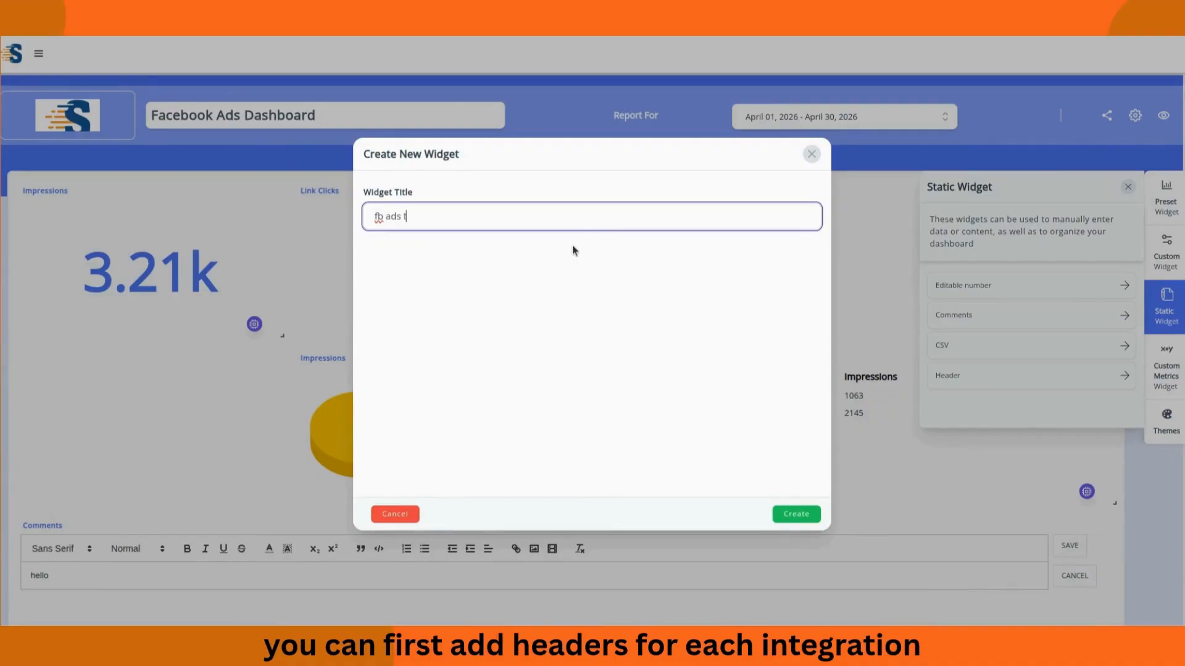
{"action": "type", "text": "eport"}
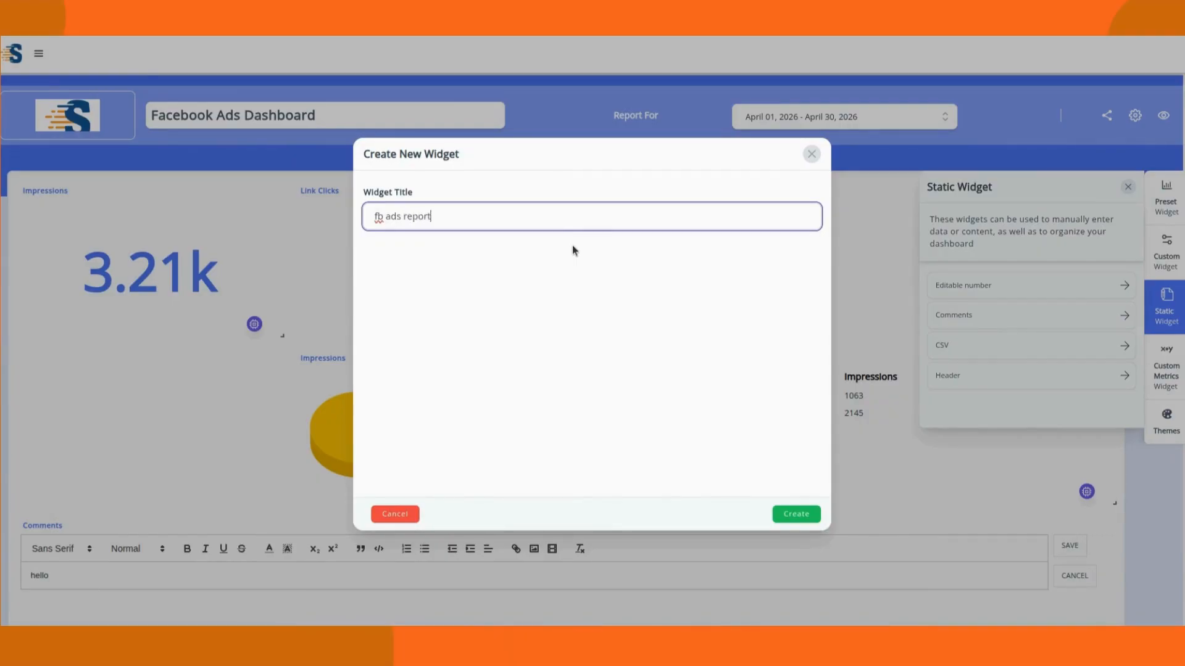
{"action": "left_click", "coordinate": [795, 514]}
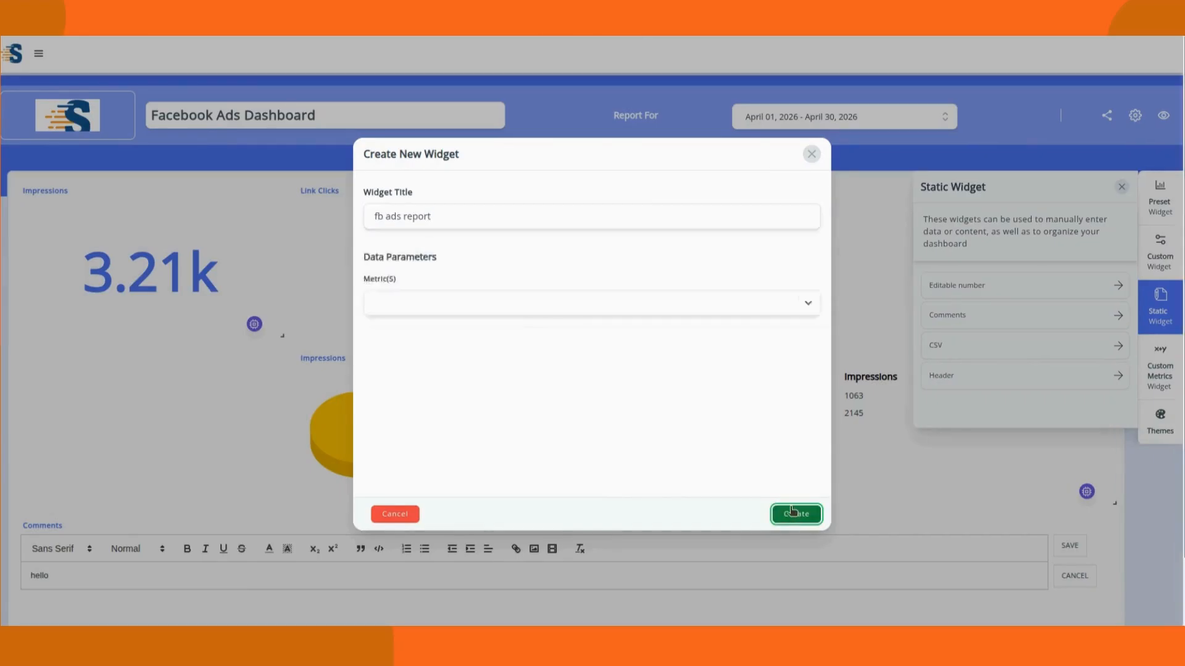
{"action": "scroll", "coordinate": [1010, 600], "scroll_direction": "down", "scroll_amount": 2}
{"action": "left_click_drag", "start_coordinate": [1076, 600], "coordinate": [1076, 189]}
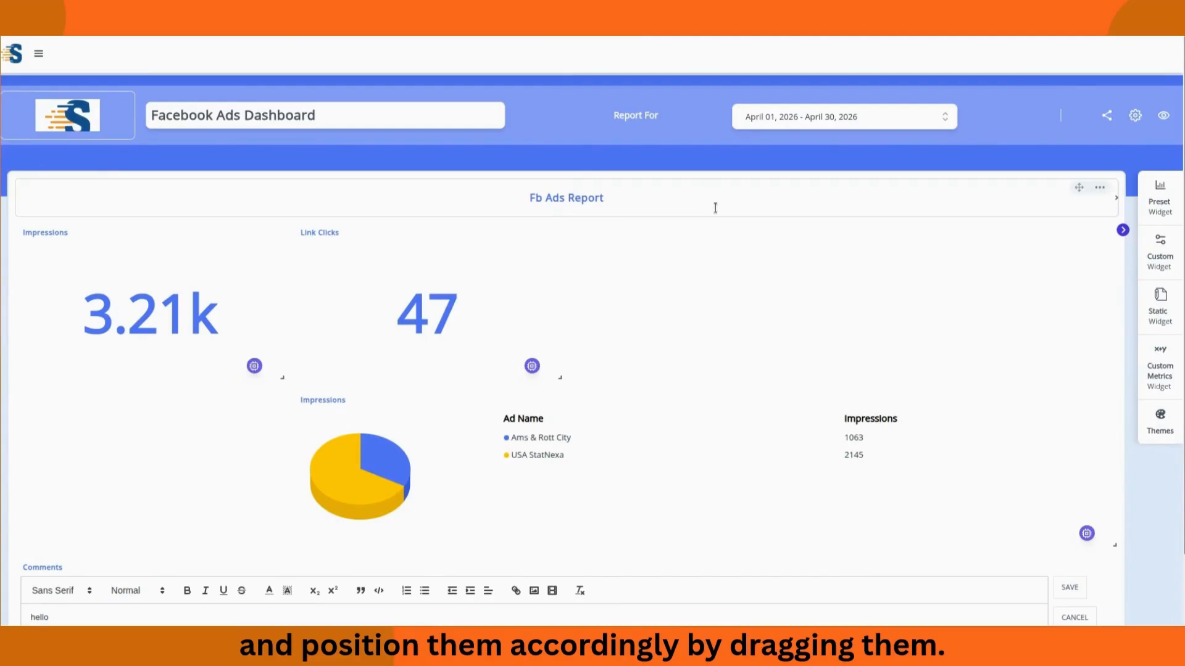
{"action": "scroll", "coordinate": [852, 494], "scroll_direction": "down", "scroll_amount": 2}
Step: Add a second header widget titled 'Ga4 reports'
{"action": "left_click", "coordinate": [1159, 304]}
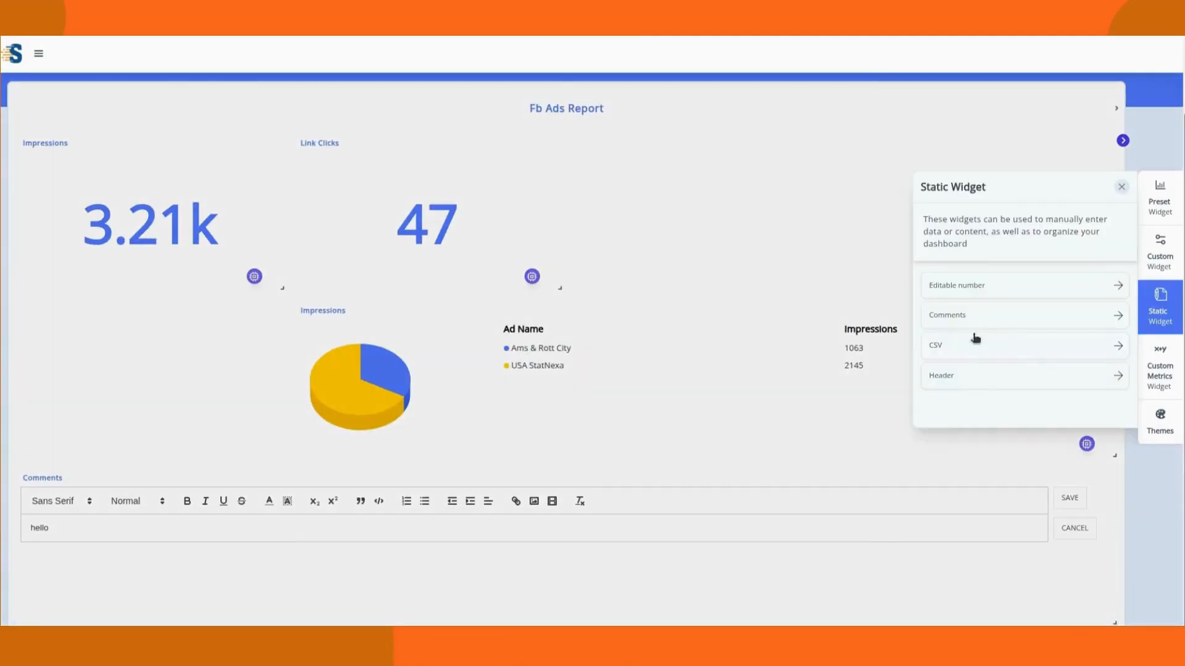
{"action": "left_click", "coordinate": [990, 381]}
{"action": "left_click", "coordinate": [541, 211]}
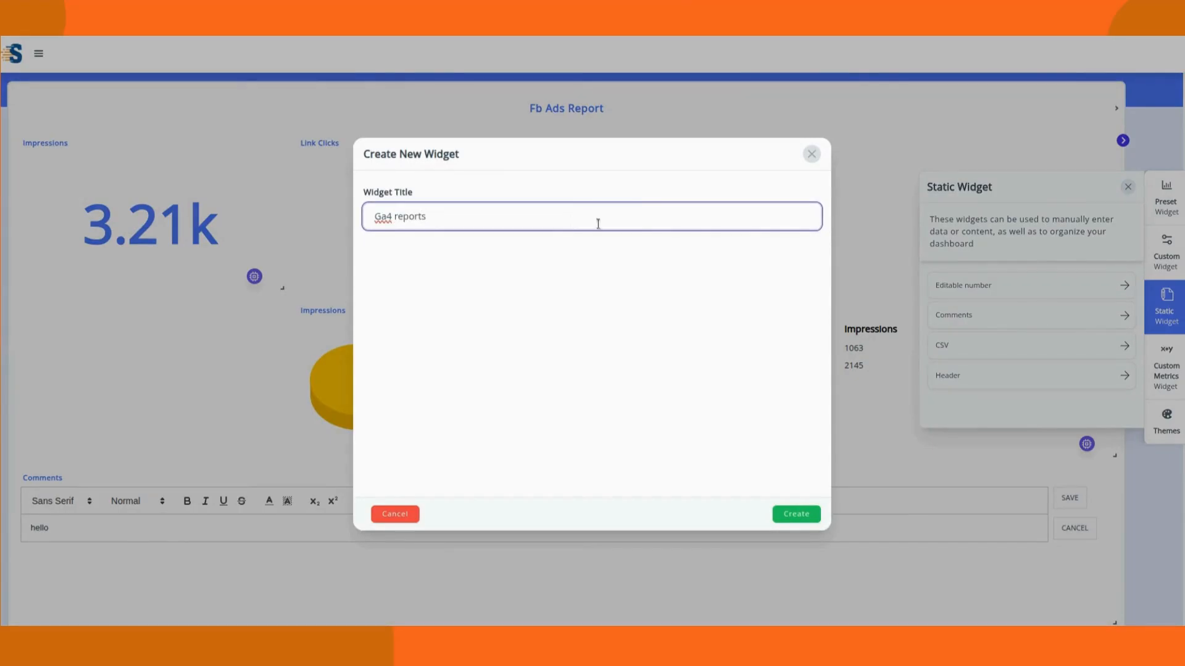
{"action": "type", "text": "Ga4 reports"}
{"action": "left_click", "coordinate": [799, 516]}
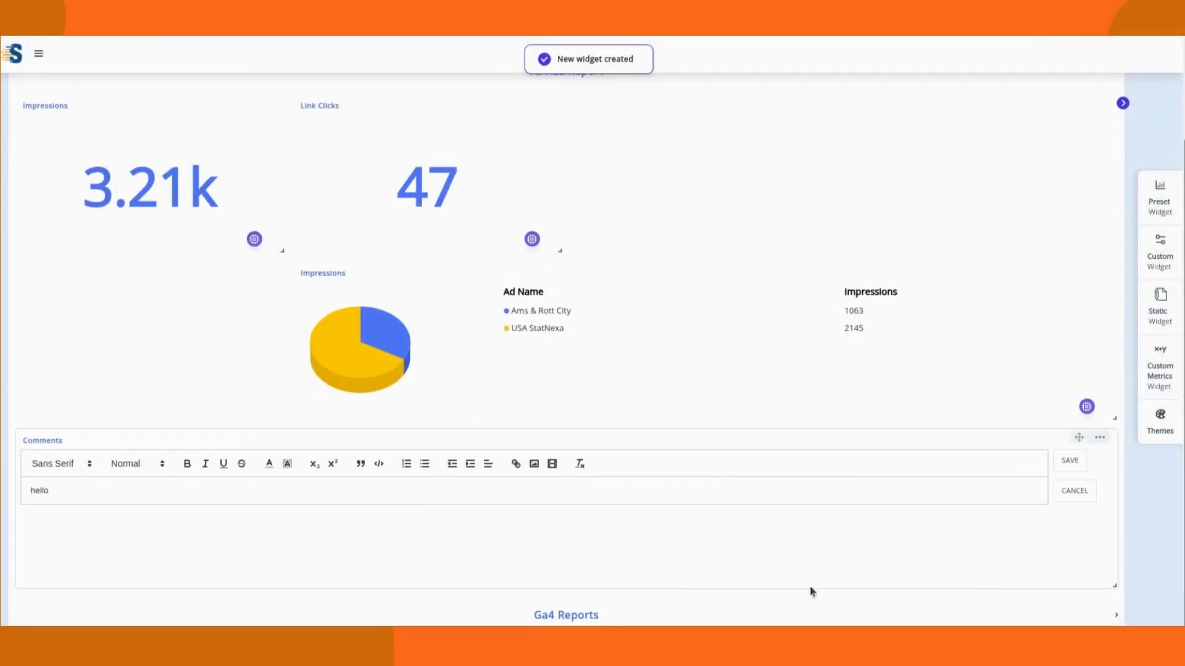
Step: Create a Historic chart widget of Active Users from the Google Analytics account
{"action": "left_click", "coordinate": [1160, 250]}
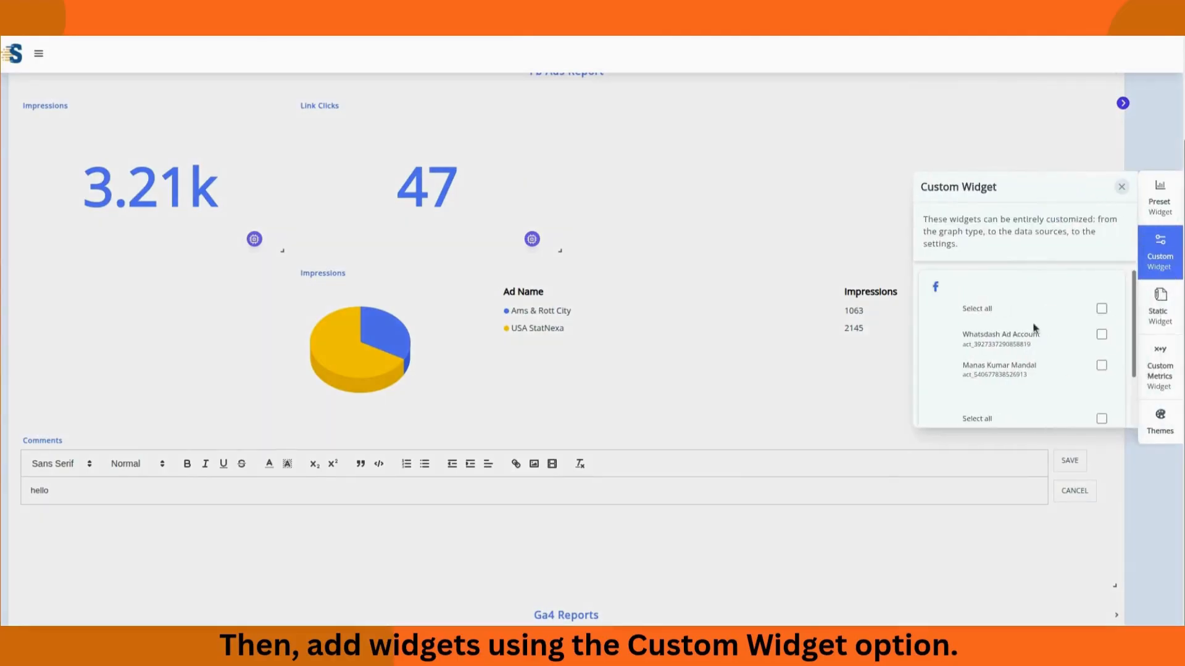
{"action": "scroll", "coordinate": [1086, 373], "scroll_direction": "down", "scroll_amount": 2}
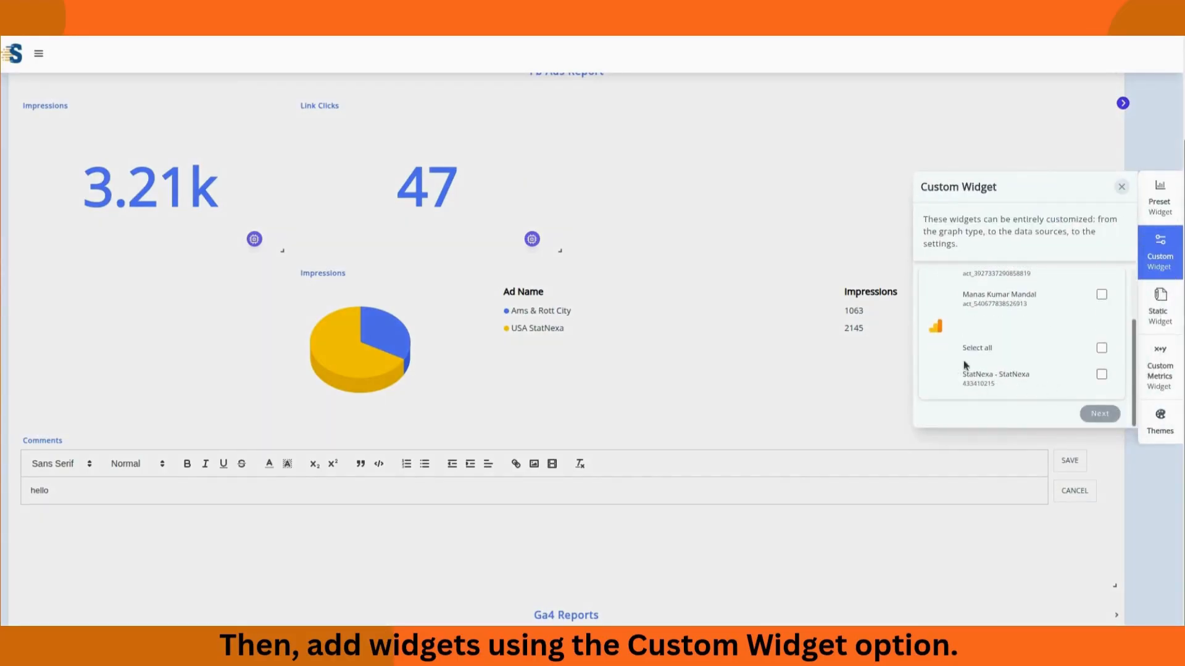
{"action": "left_click", "coordinate": [1100, 349]}
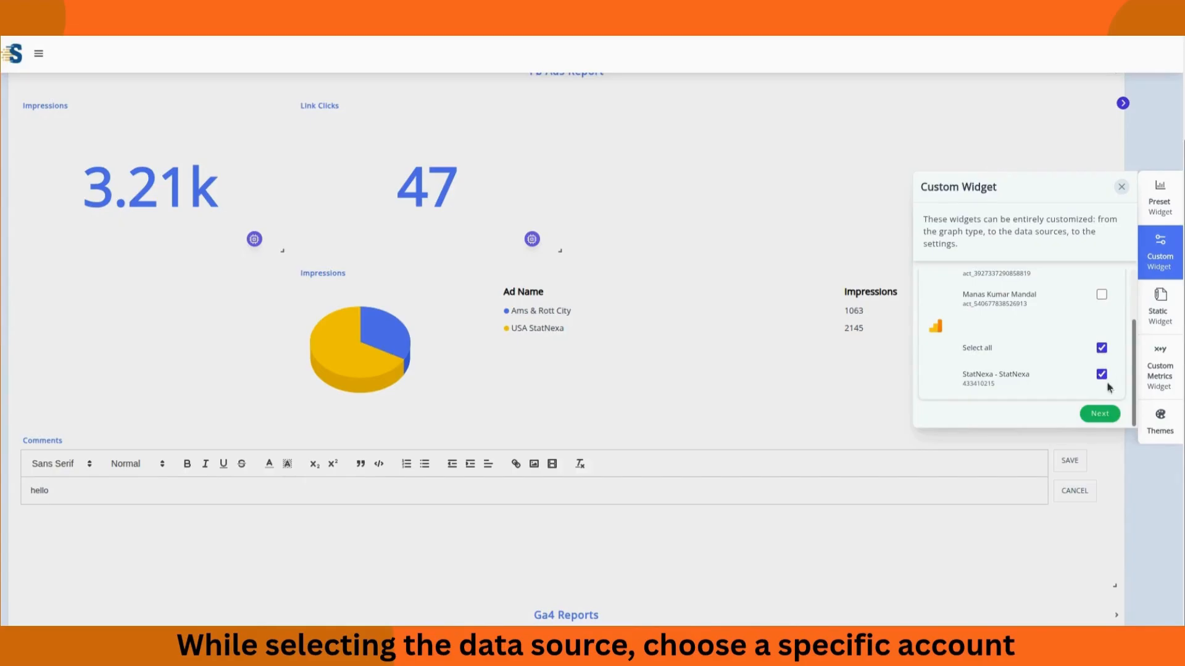
{"action": "left_click", "coordinate": [1096, 417]}
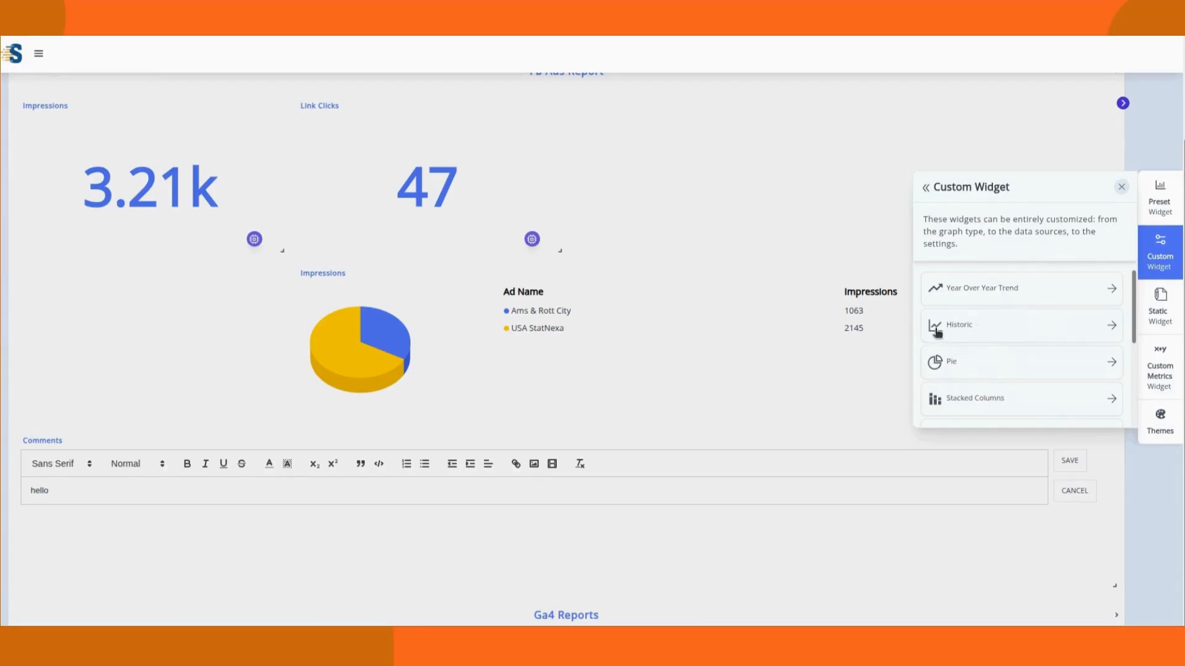
{"action": "left_click", "coordinate": [1093, 325]}
{"action": "left_click", "coordinate": [515, 296]}
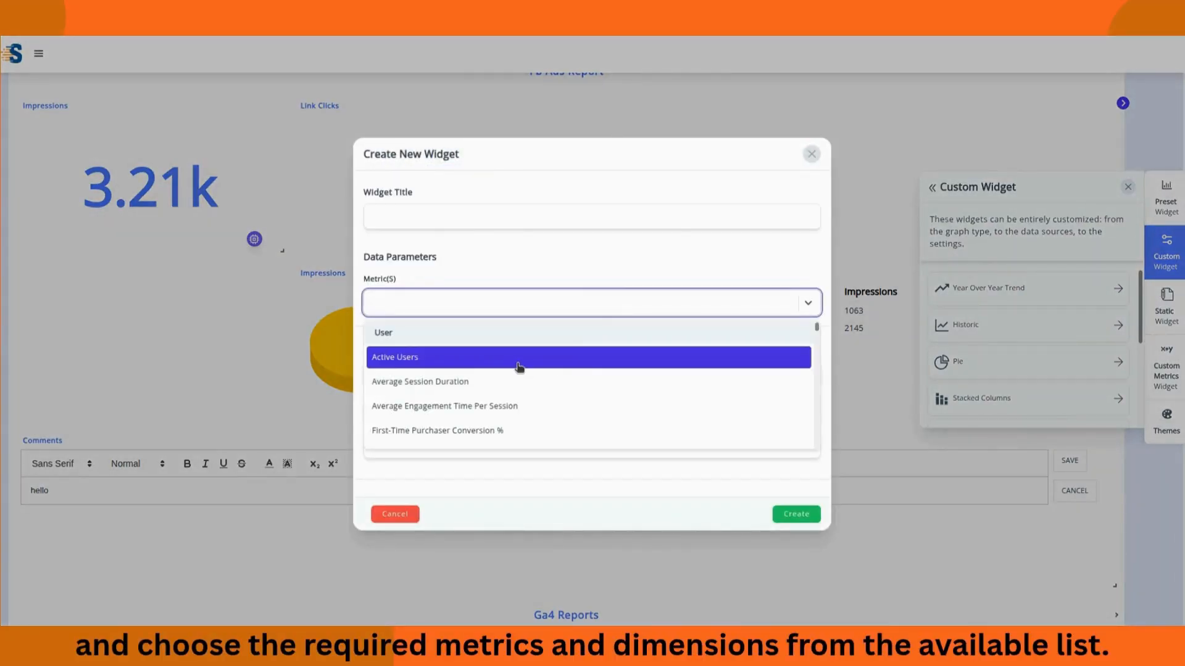
{"action": "left_click", "coordinate": [569, 356]}
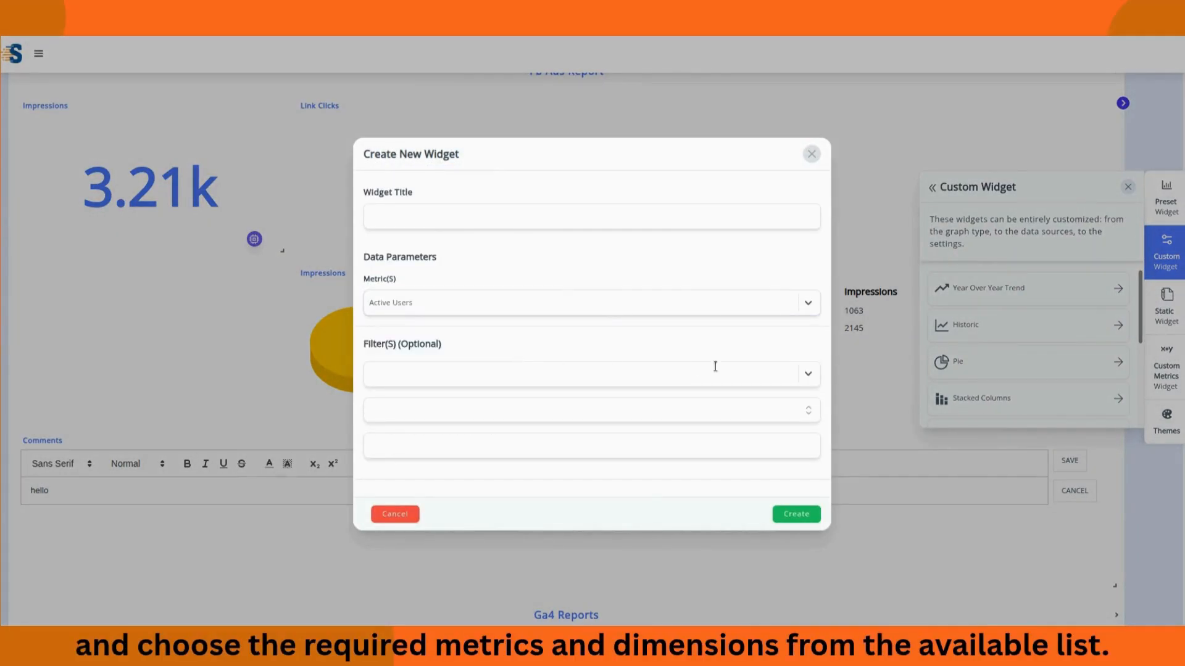
{"action": "left_click", "coordinate": [795, 515]}
{"action": "scroll", "coordinate": [151, 565], "scroll_direction": "down", "scroll_amount": 3}
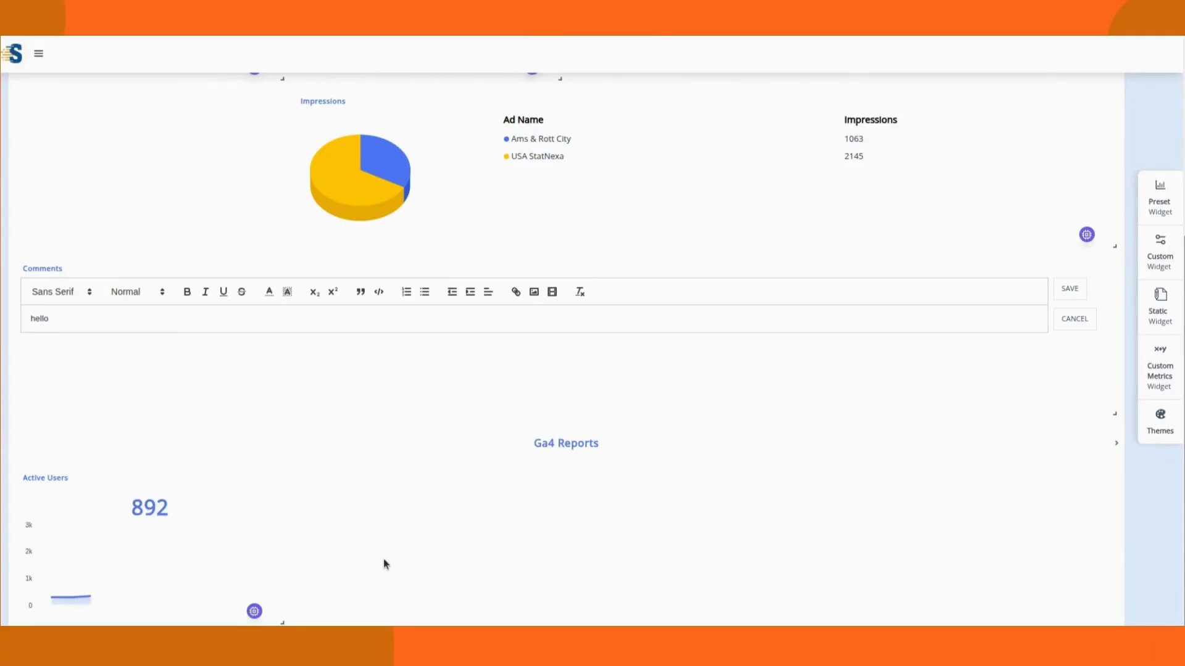
{"action": "scroll", "coordinate": [716, 583], "scroll_direction": "up", "scroll_amount": 4}
{"action": "scroll", "coordinate": [732, 583], "scroll_direction": "down", "scroll_amount": 4}
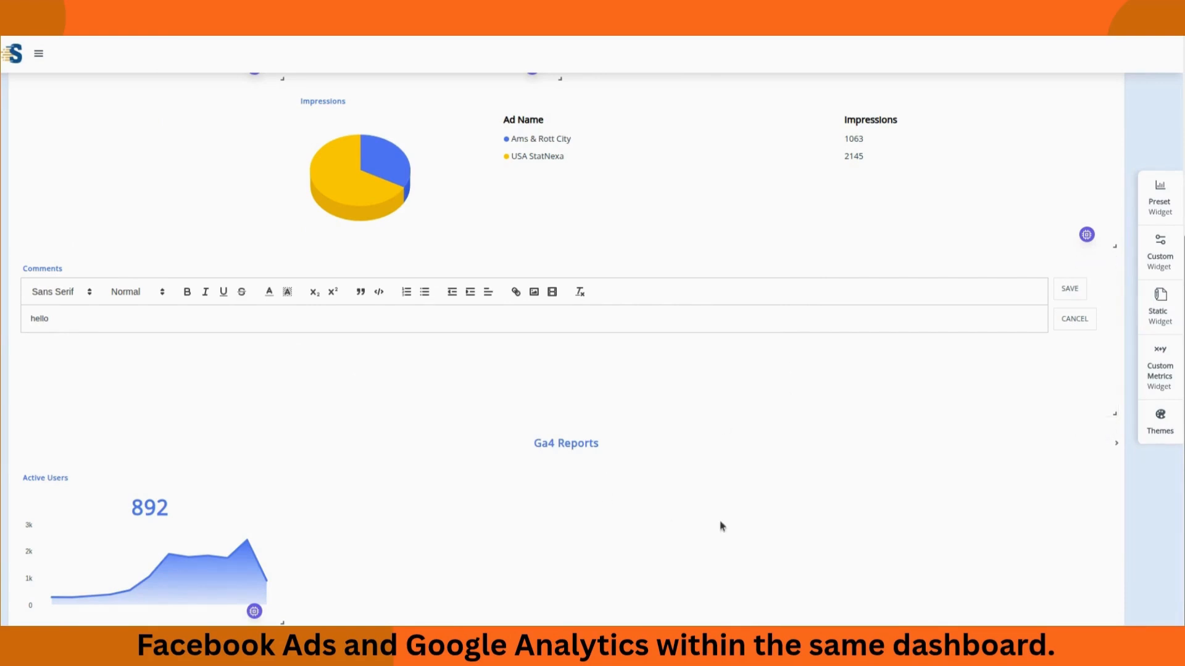
{"action": "scroll", "coordinate": [501, 485], "scroll_direction": "up", "scroll_amount": 5}
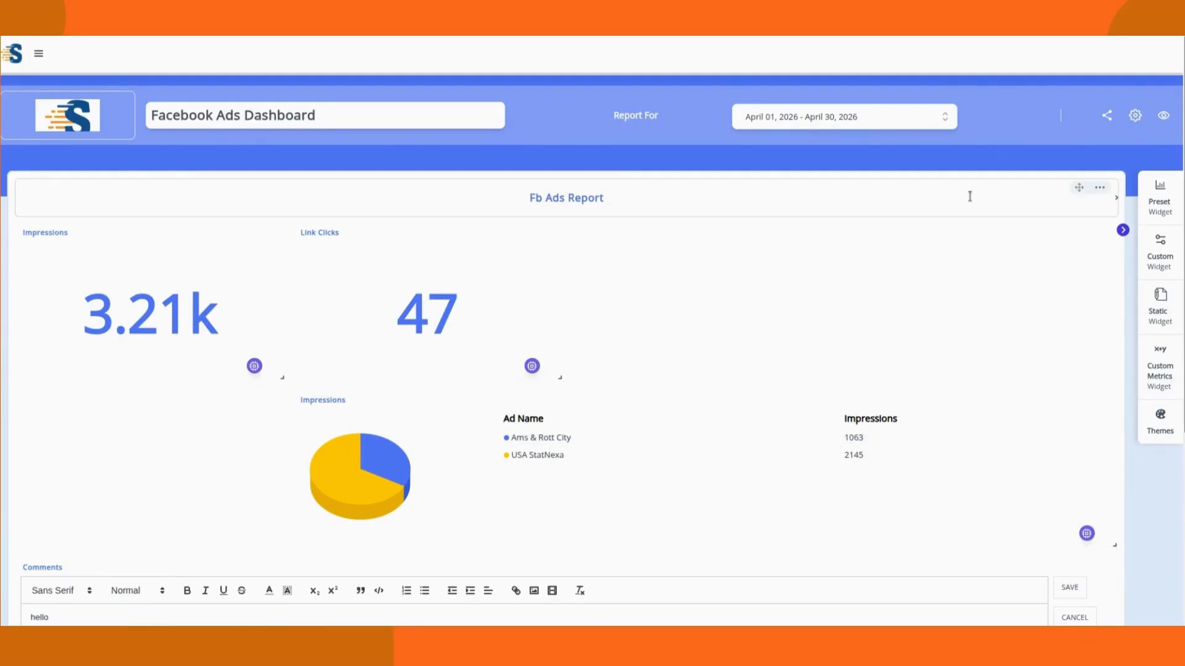
Step: Go from Home to the All Dashboards list and start a + New Dashboard
{"action": "left_click", "coordinate": [38, 54]}
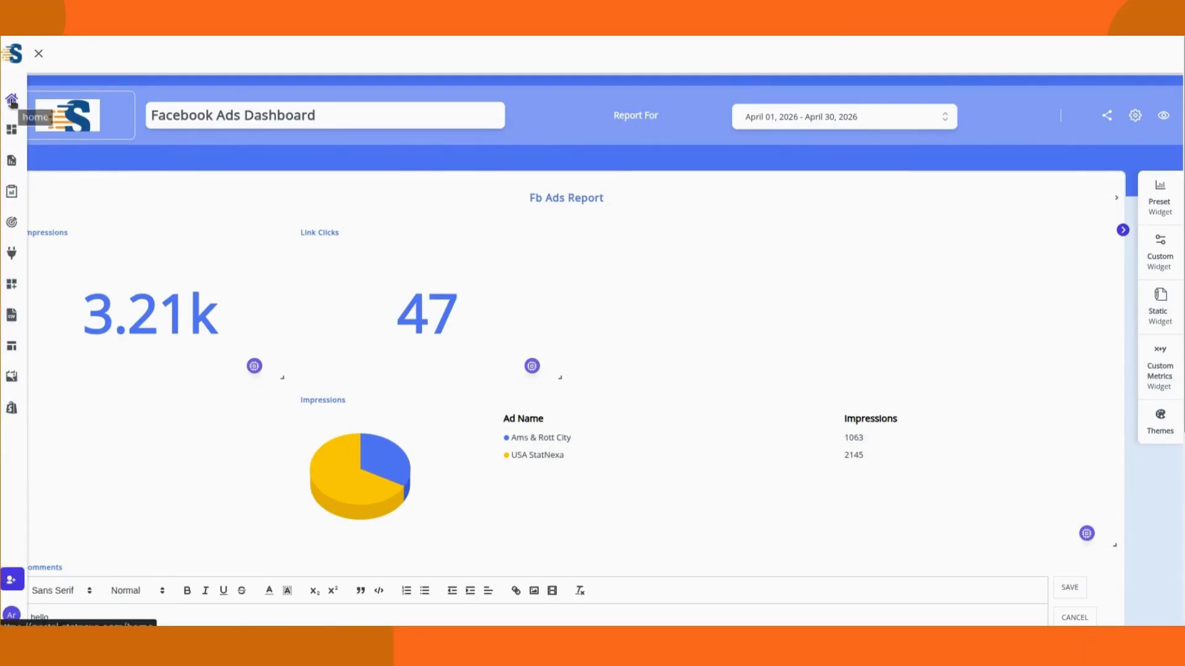
{"action": "left_click", "coordinate": [12, 101]}
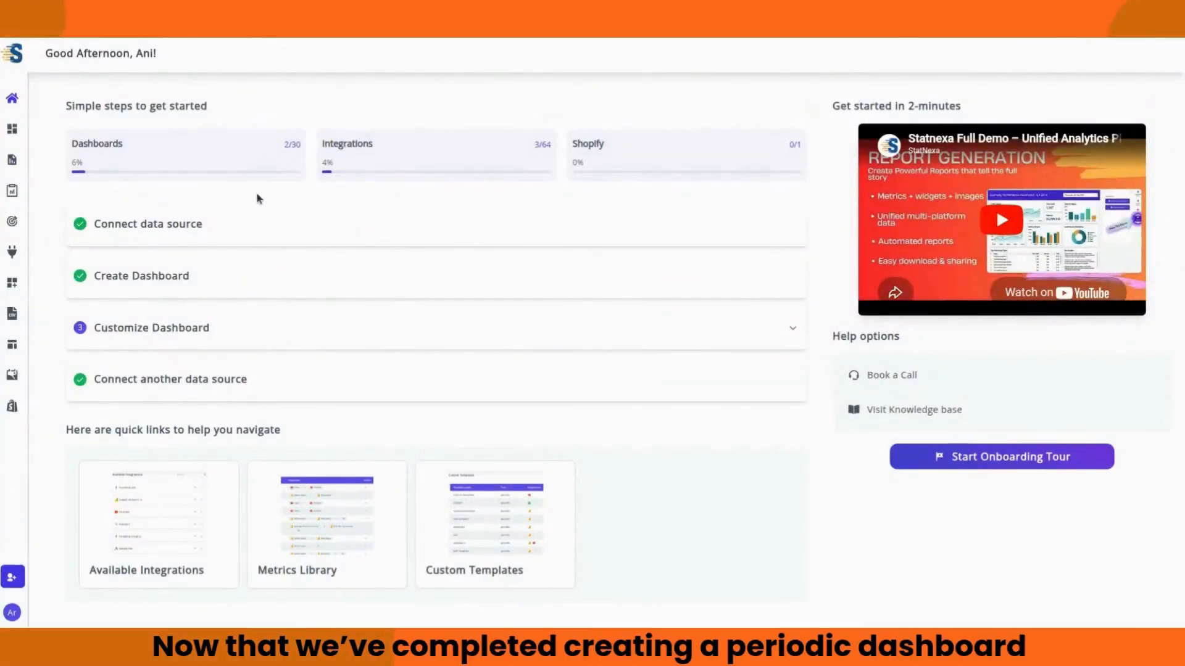
{"action": "left_click", "coordinate": [12, 131]}
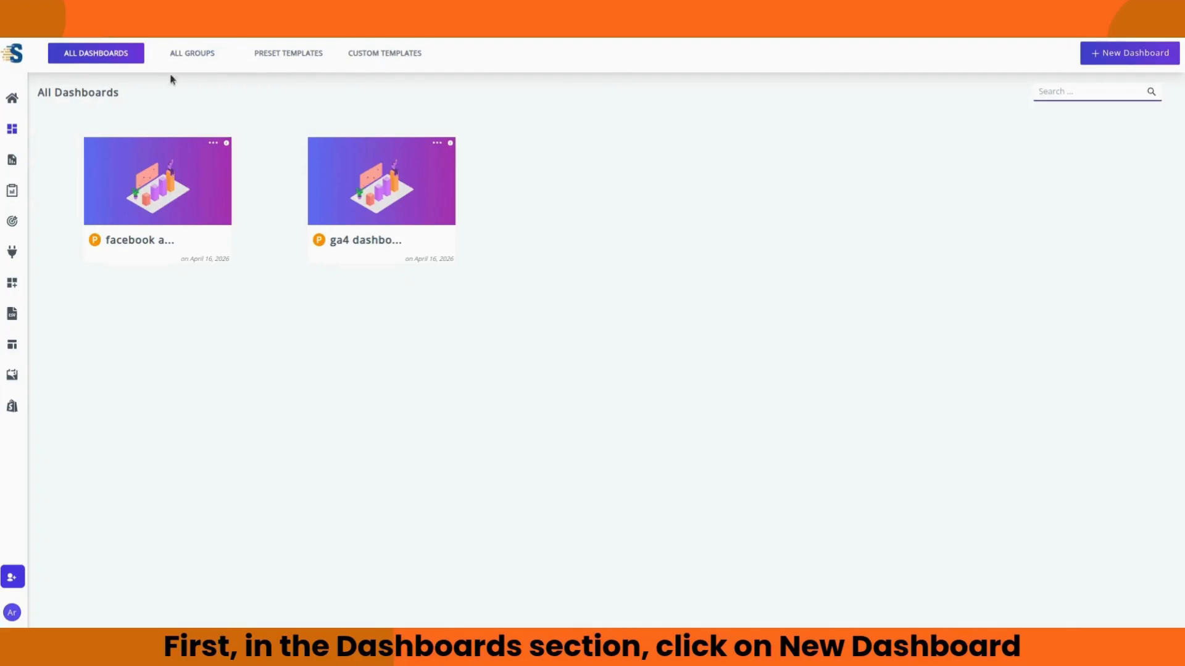
{"action": "left_click", "coordinate": [1107, 56]}
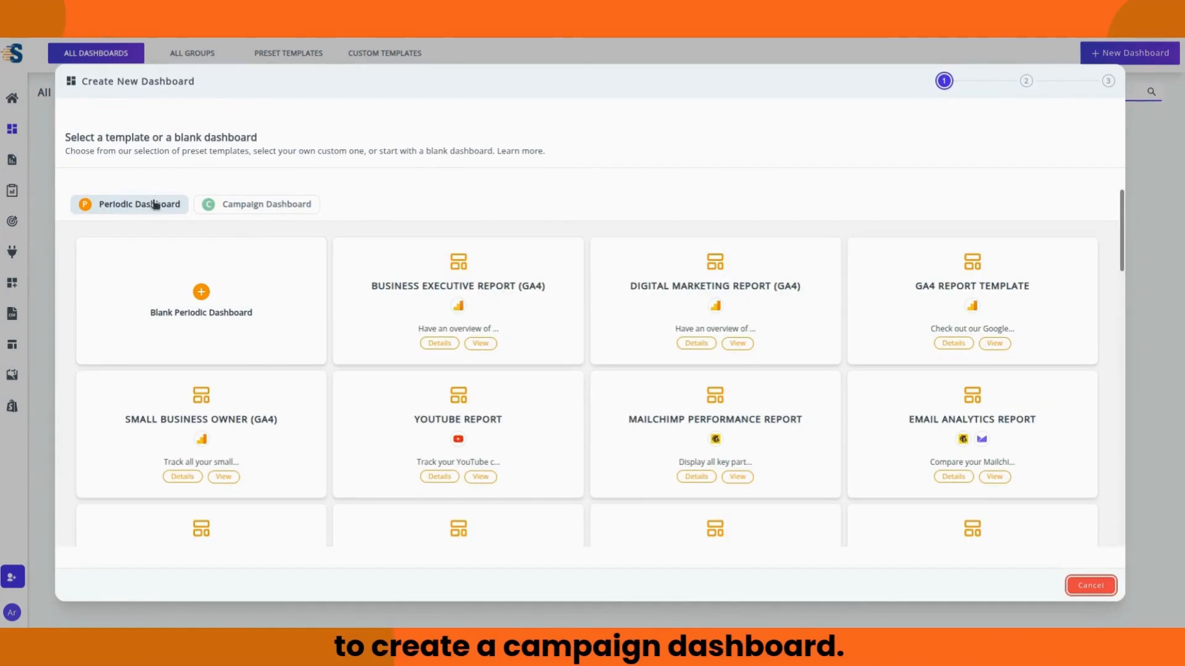
Step: Pick Blank Campaign Dashboard from the Campaign Dashboard templates
{"action": "left_click", "coordinate": [262, 205]}
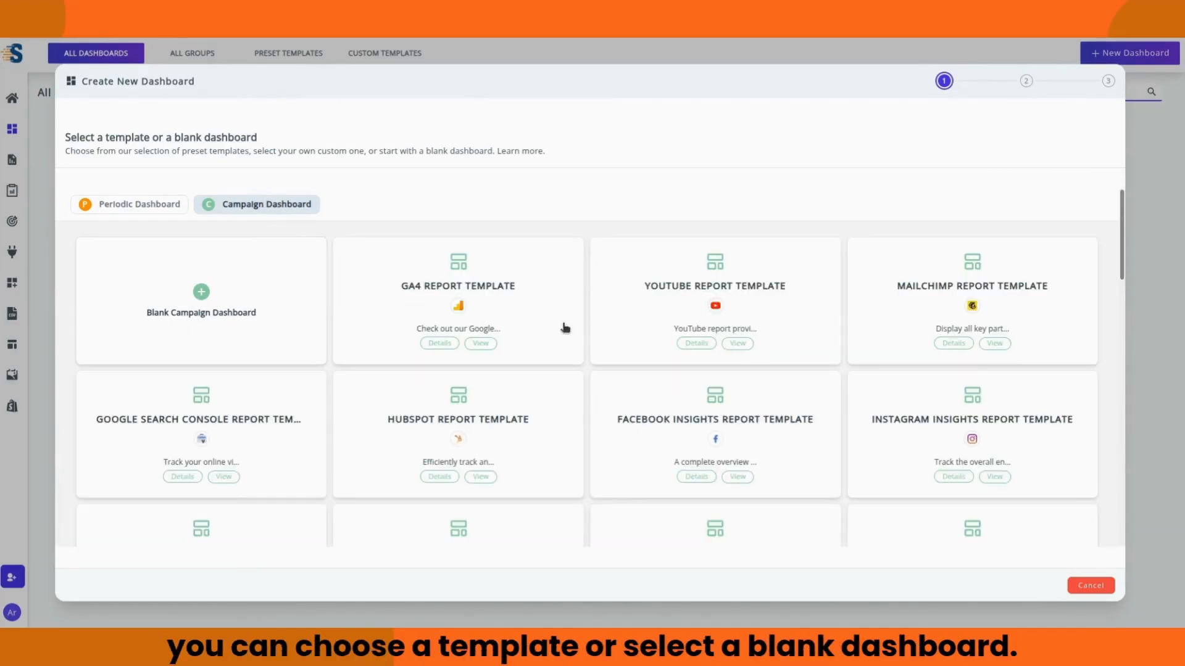
{"action": "scroll", "coordinate": [979, 502], "scroll_direction": "down", "scroll_amount": 5}
{"action": "scroll", "coordinate": [974, 507], "scroll_direction": "up", "scroll_amount": 5}
{"action": "left_click", "coordinate": [200, 298]}
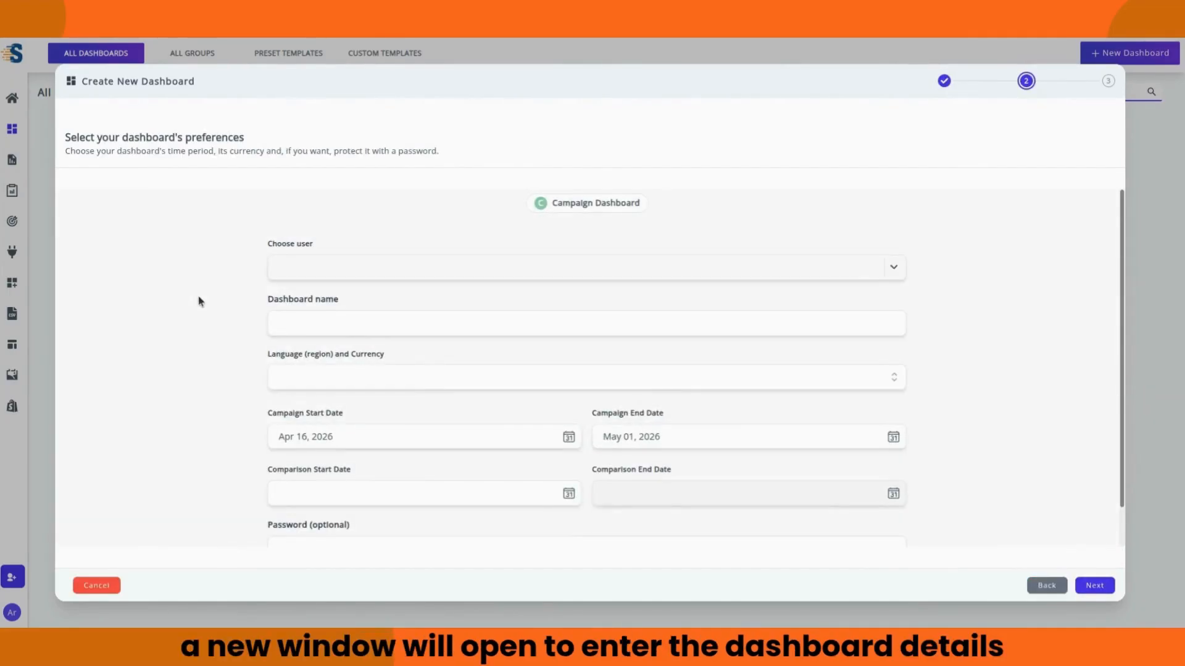
Step: Assign the first user, name the dashboard 'fb campaign dashboard', and set the currency to US Dollar (USD)
{"action": "left_click", "coordinate": [893, 267]}
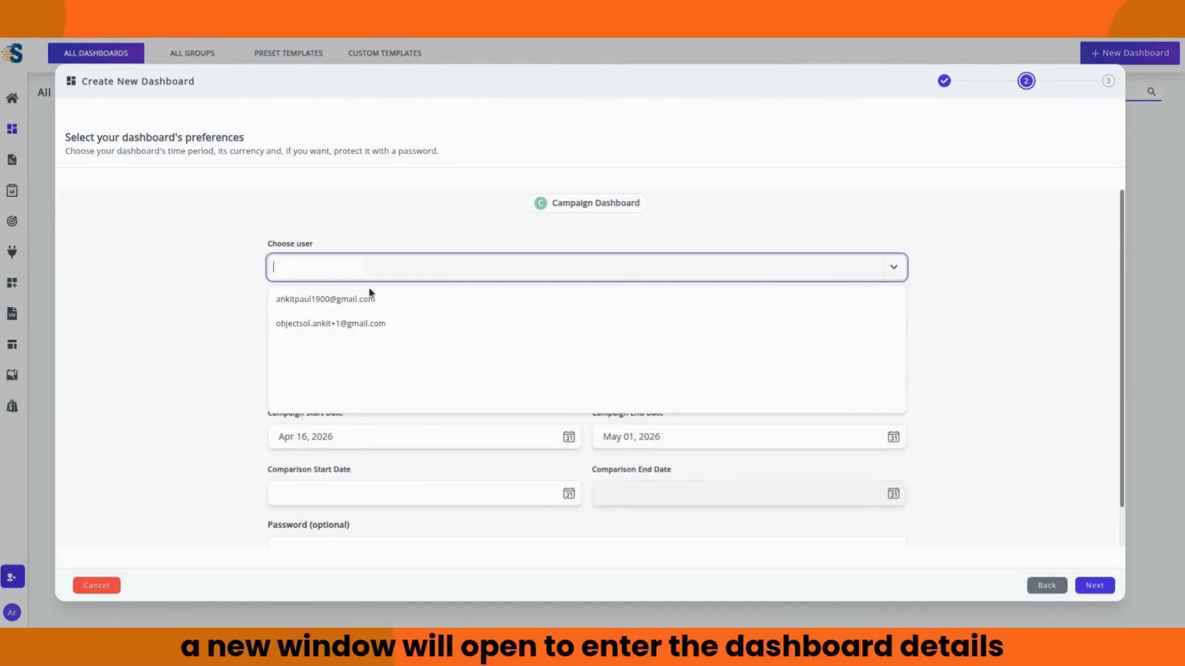
{"action": "left_click", "coordinate": [345, 298]}
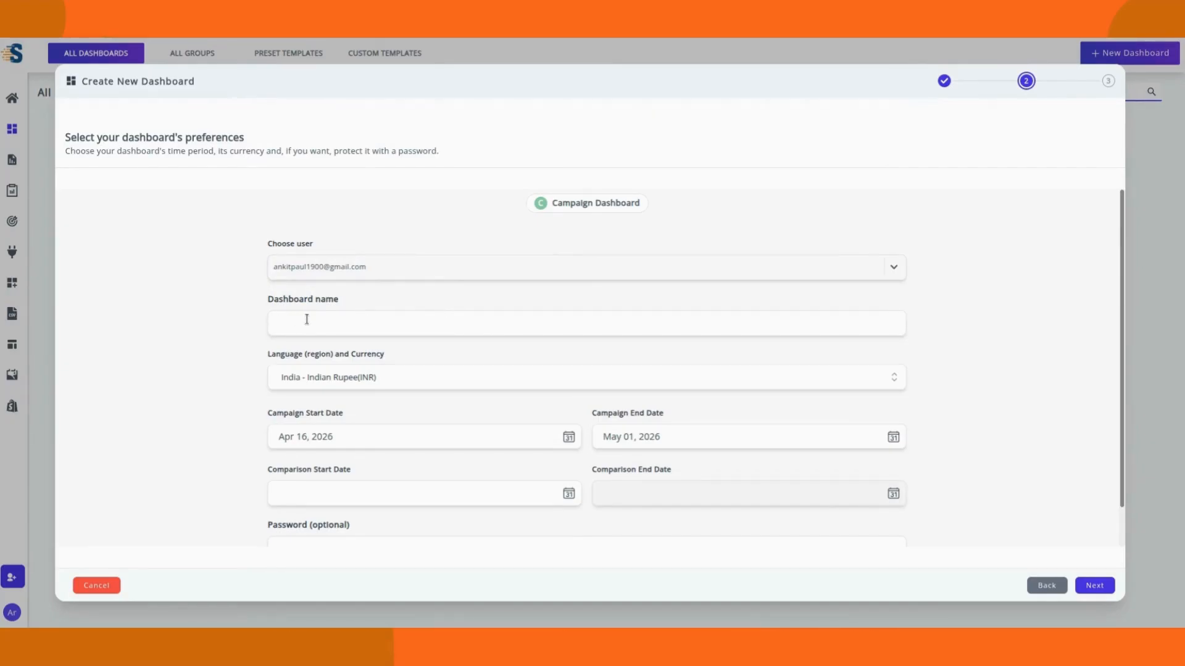
{"action": "left_click", "coordinate": [394, 320]}
{"action": "type", "text": "fa"}
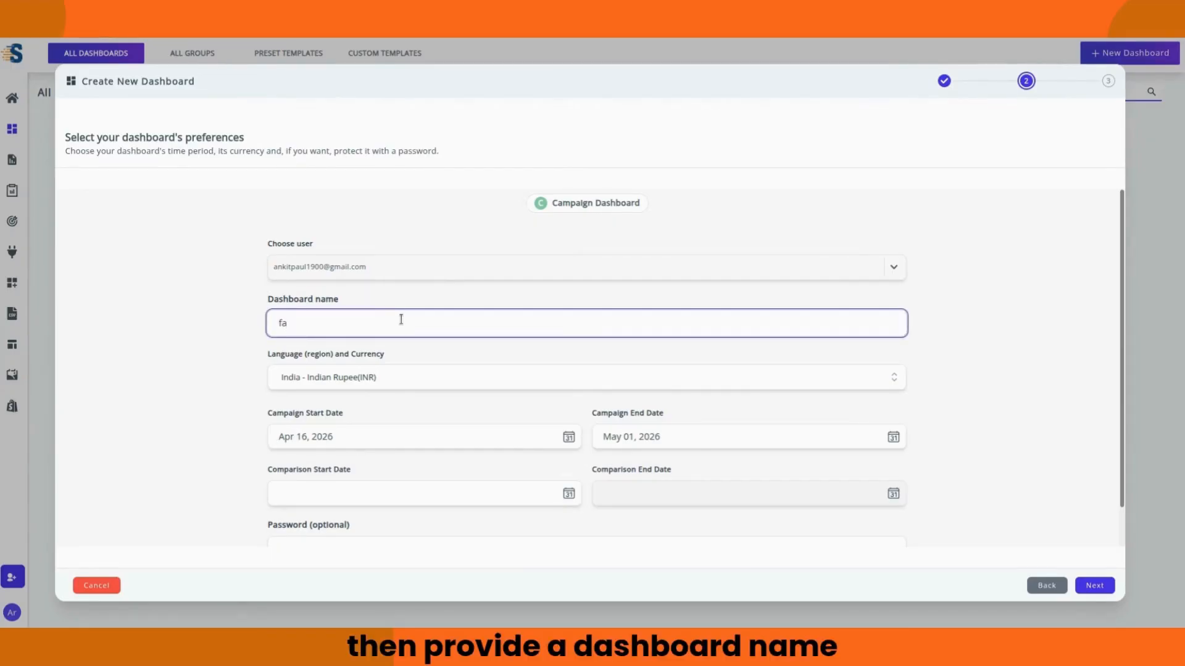
{"action": "type", "text": " campaign dash"}
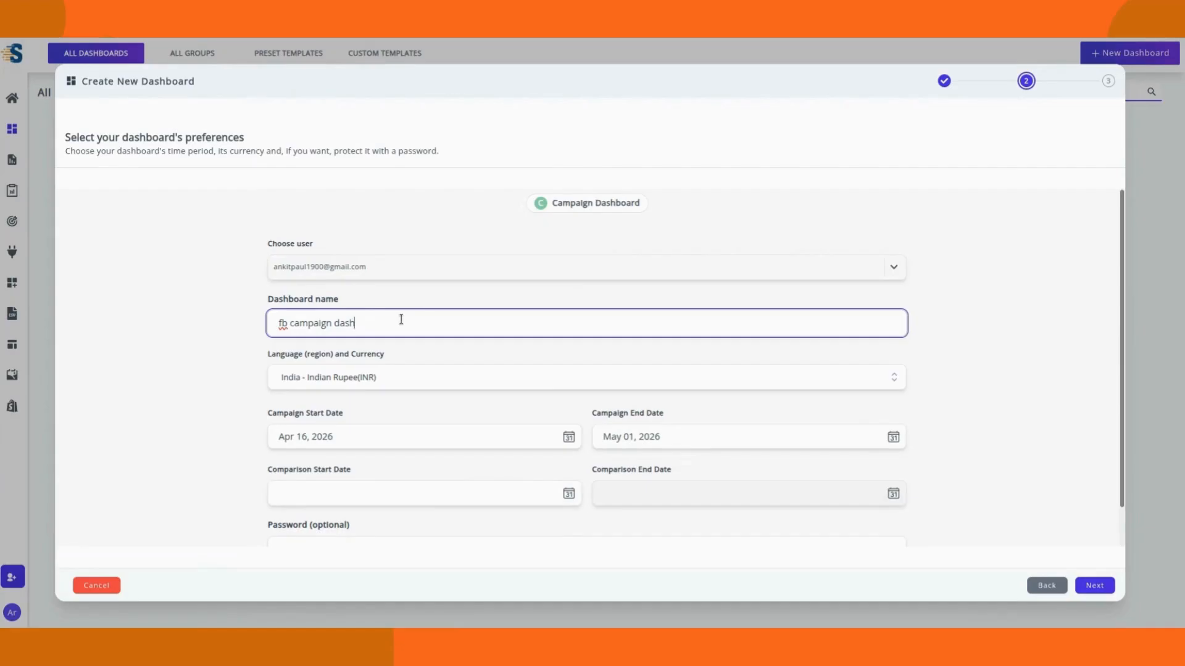
{"action": "type", "text": "oard"}
{"action": "left_click", "coordinate": [893, 379]}
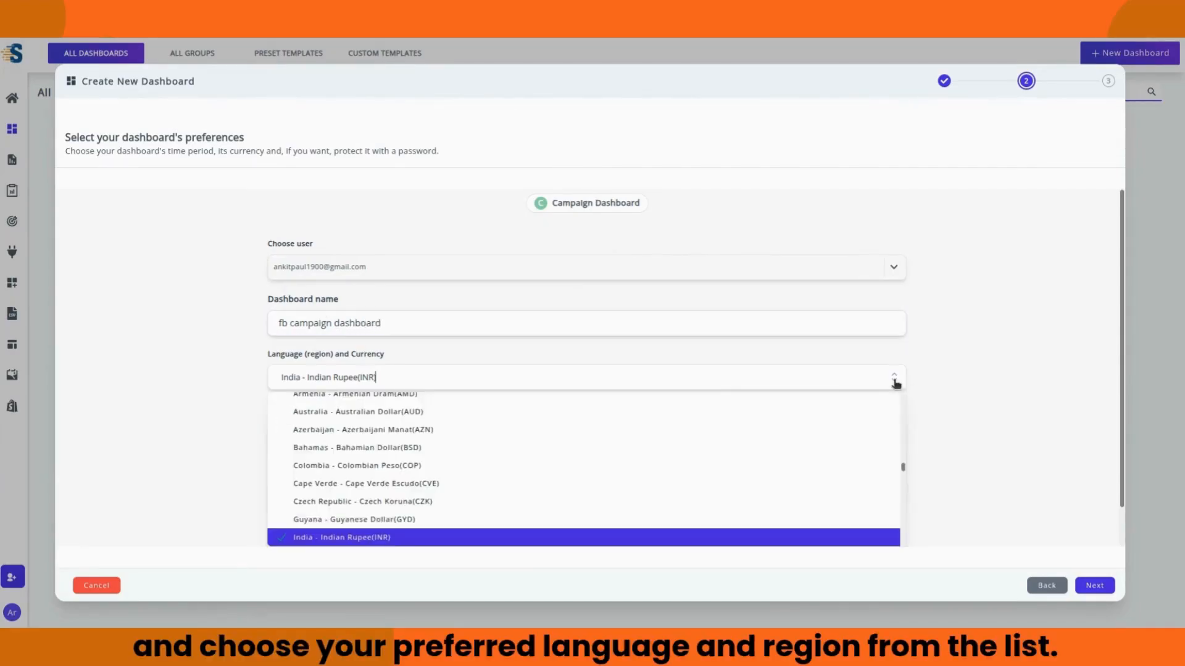
{"action": "left_click_drag", "start_coordinate": [371, 380], "coordinate": [199, 378]}
{"action": "key", "text": "BackSpace"}
{"action": "type", "text": "usd"}
{"action": "left_click", "coordinate": [415, 404]}
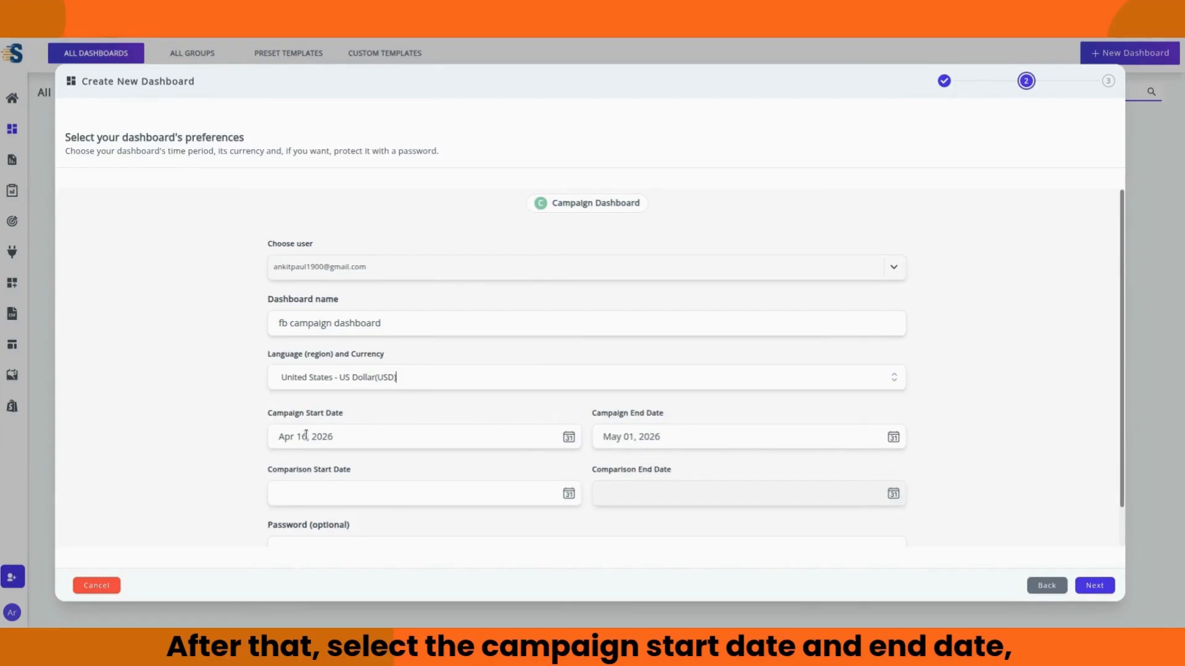
Step: Keep the Apr 16–May 1, 2026 campaign dates and set the comparison start to Mar 31, 2026
{"action": "left_click", "coordinate": [569, 438]}
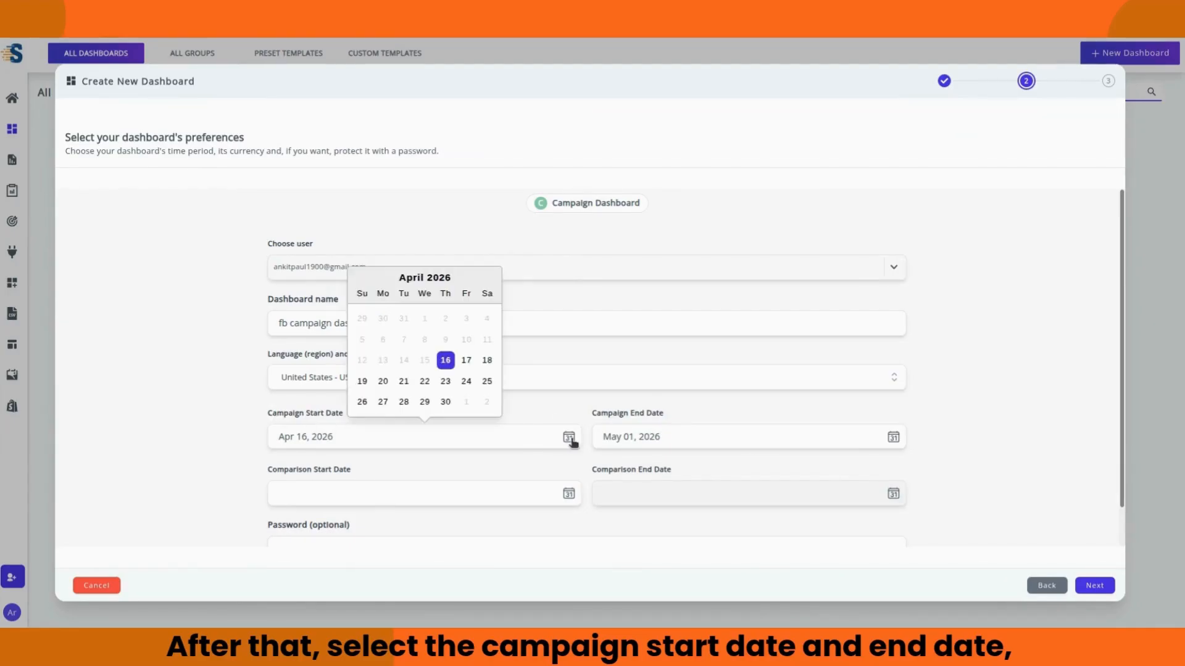
{"action": "left_click", "coordinate": [446, 361]}
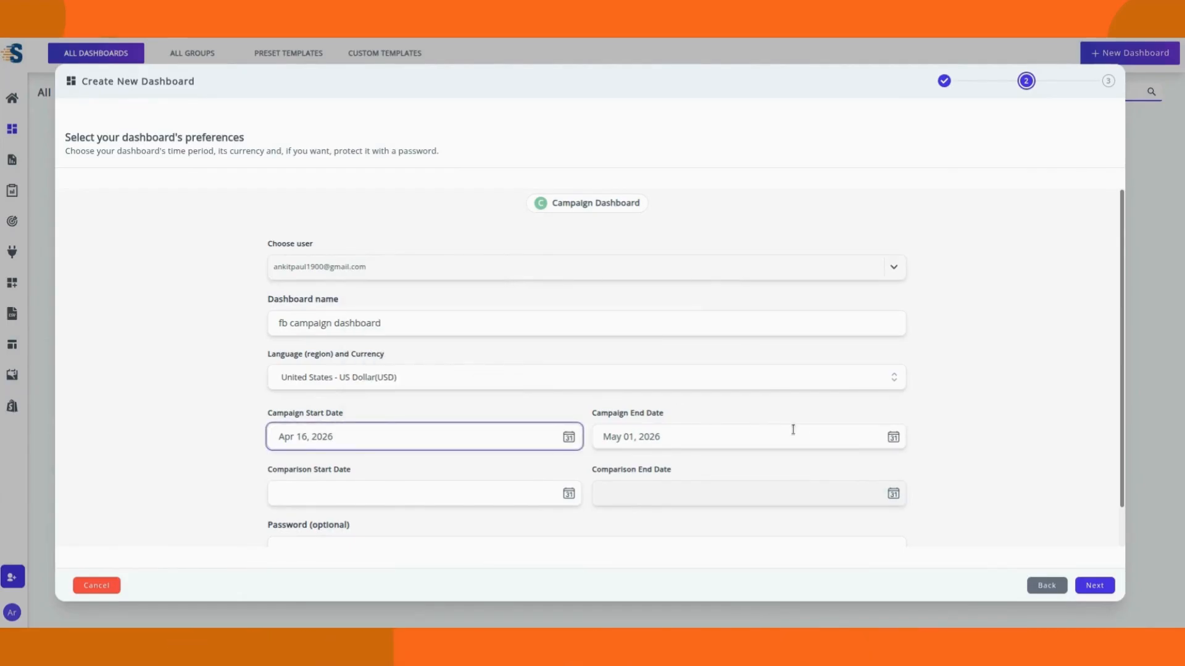
{"action": "left_click", "coordinate": [898, 442]}
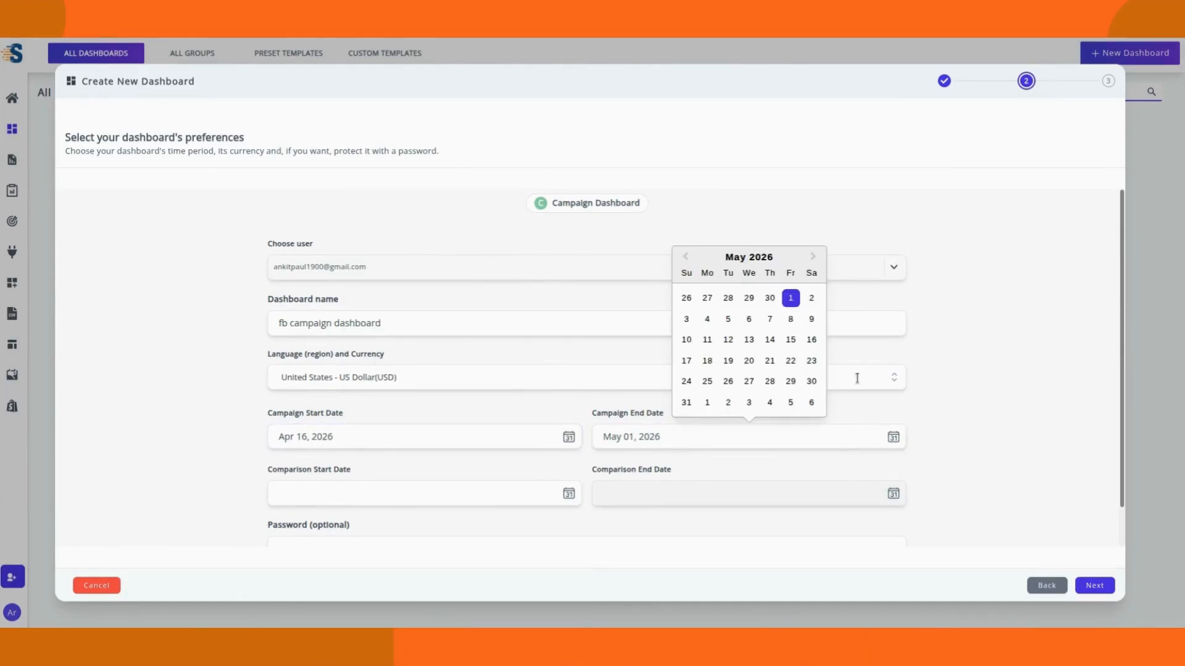
{"action": "left_click", "coordinate": [792, 298]}
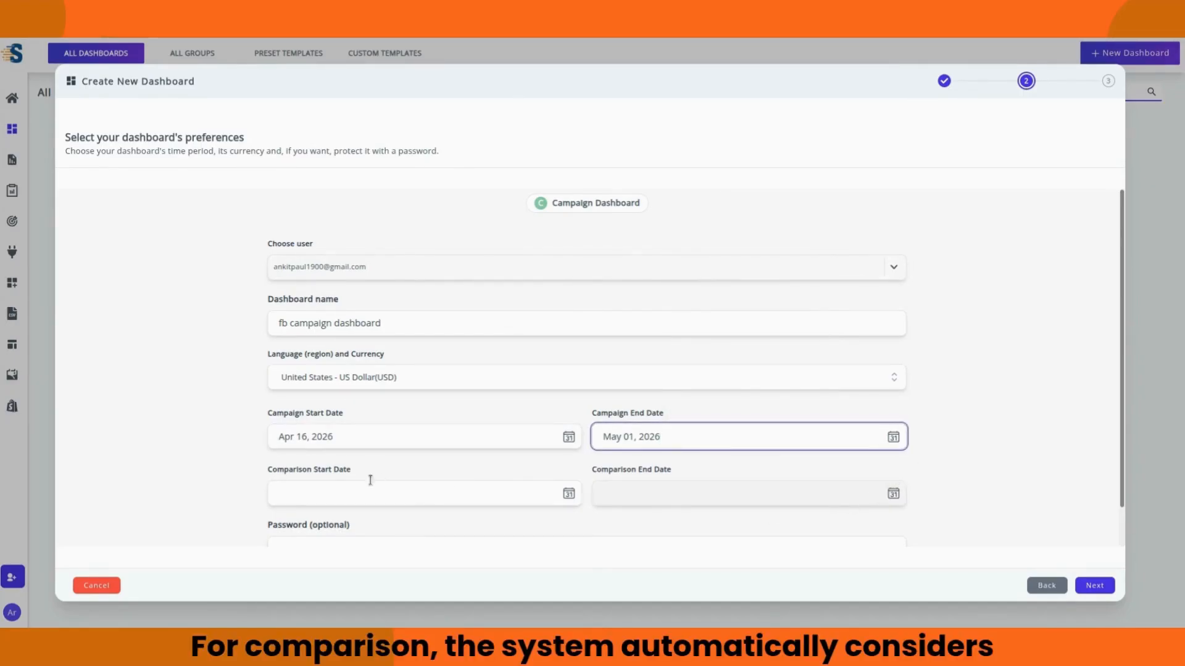
{"action": "left_click", "coordinate": [568, 494]}
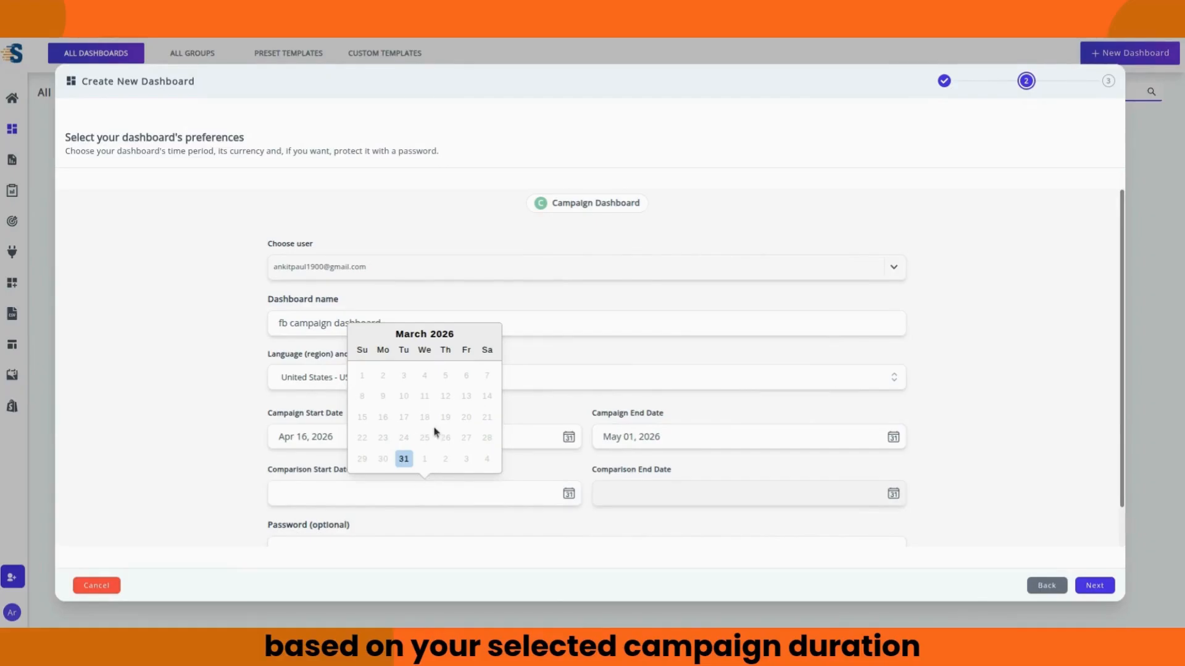
{"action": "left_click", "coordinate": [404, 459]}
{"action": "left_click", "coordinate": [893, 495]}
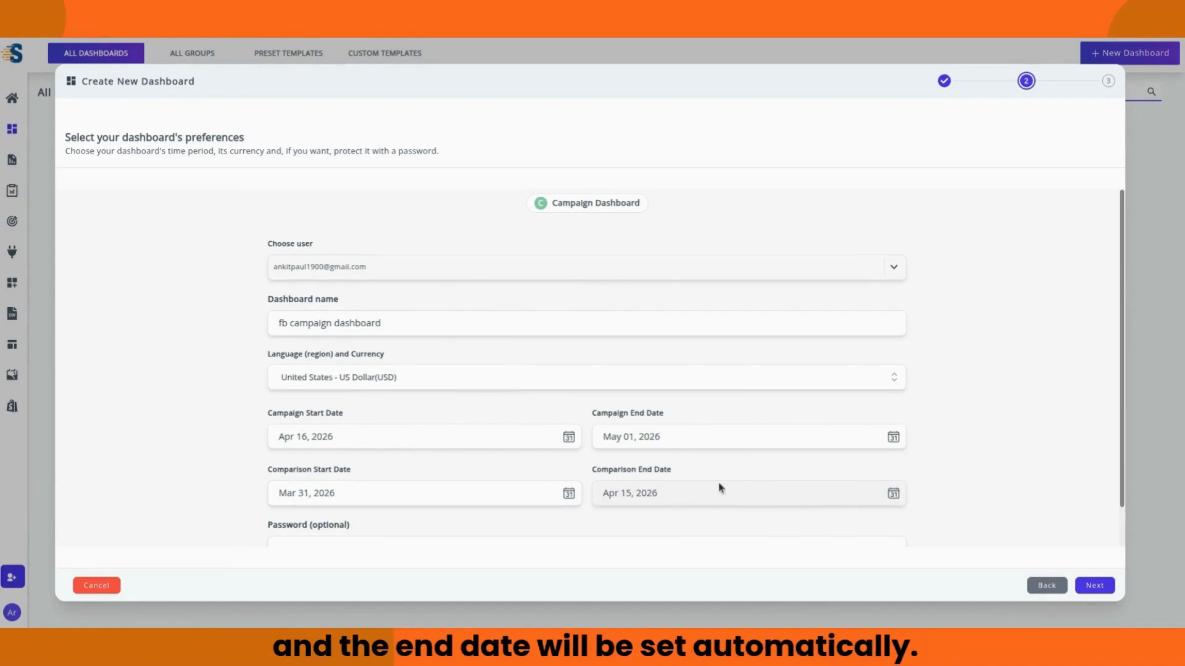
{"action": "scroll", "coordinate": [707, 532], "scroll_direction": "down", "scroll_amount": 1}
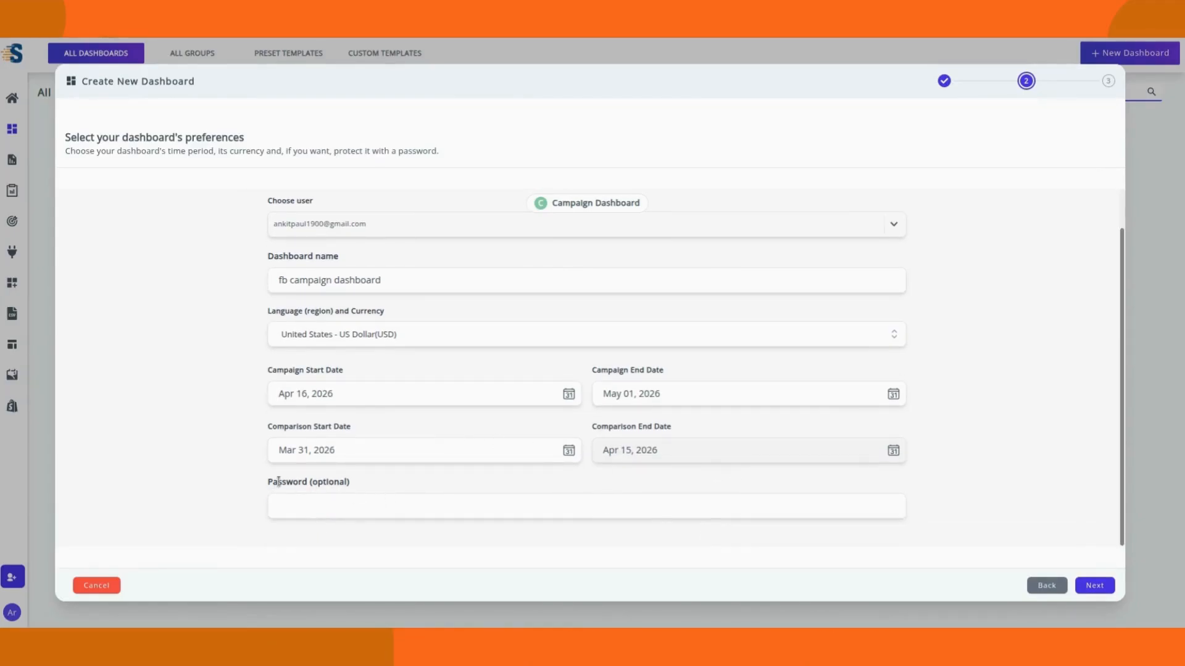
{"action": "left_click", "coordinate": [1102, 593]}
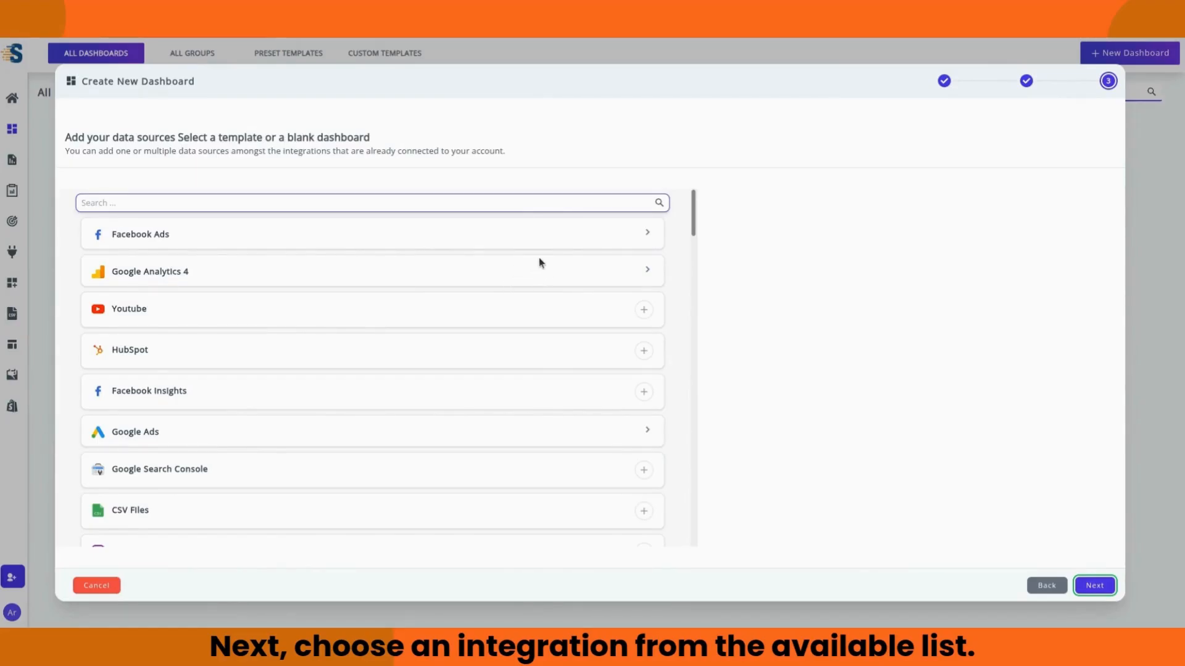
Step: Add the connected Facebook Ads ad account as the source and create the dashboard
{"action": "left_click", "coordinate": [558, 239]}
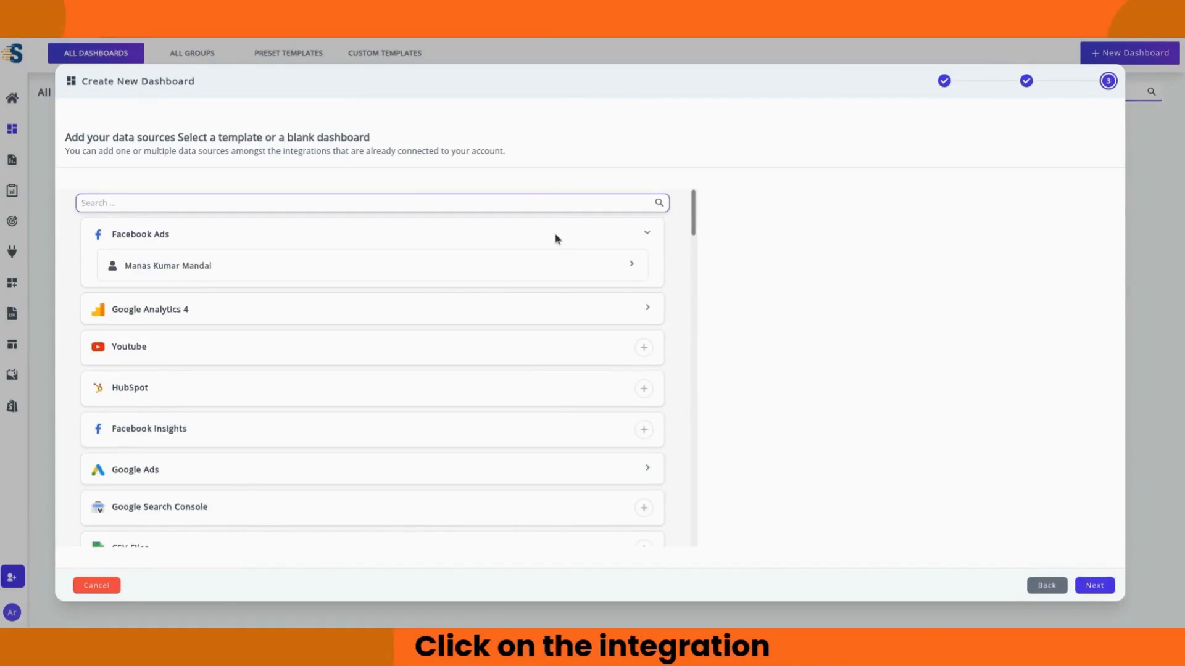
{"action": "left_click", "coordinate": [358, 269]}
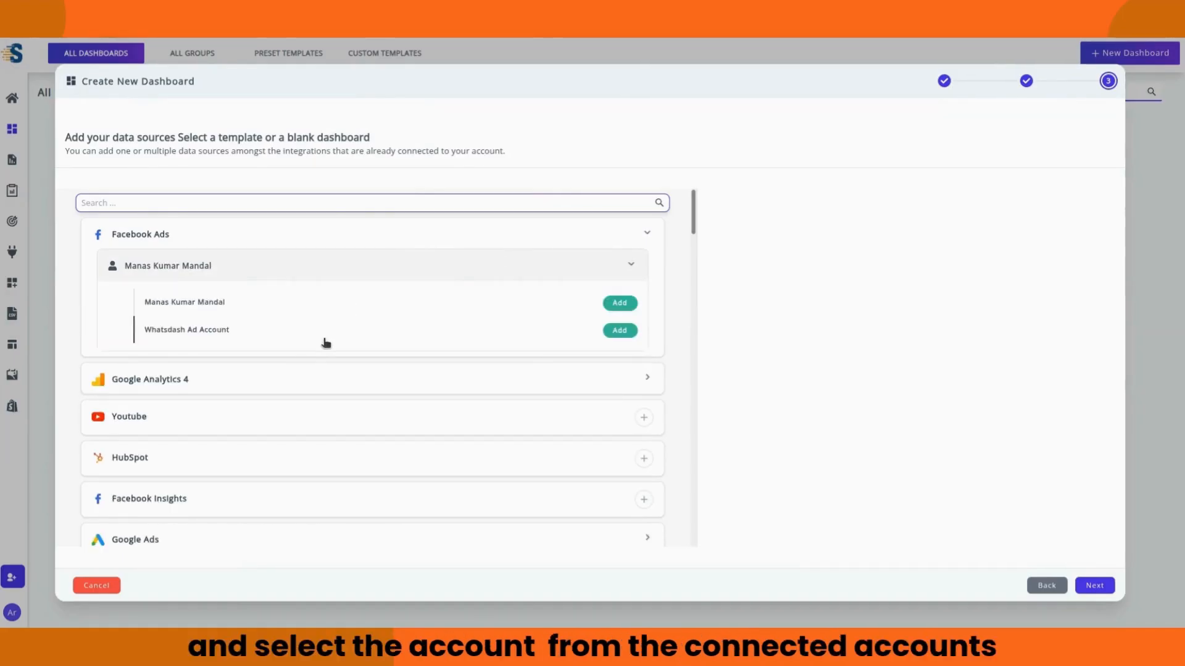
{"action": "left_click", "coordinate": [290, 303]}
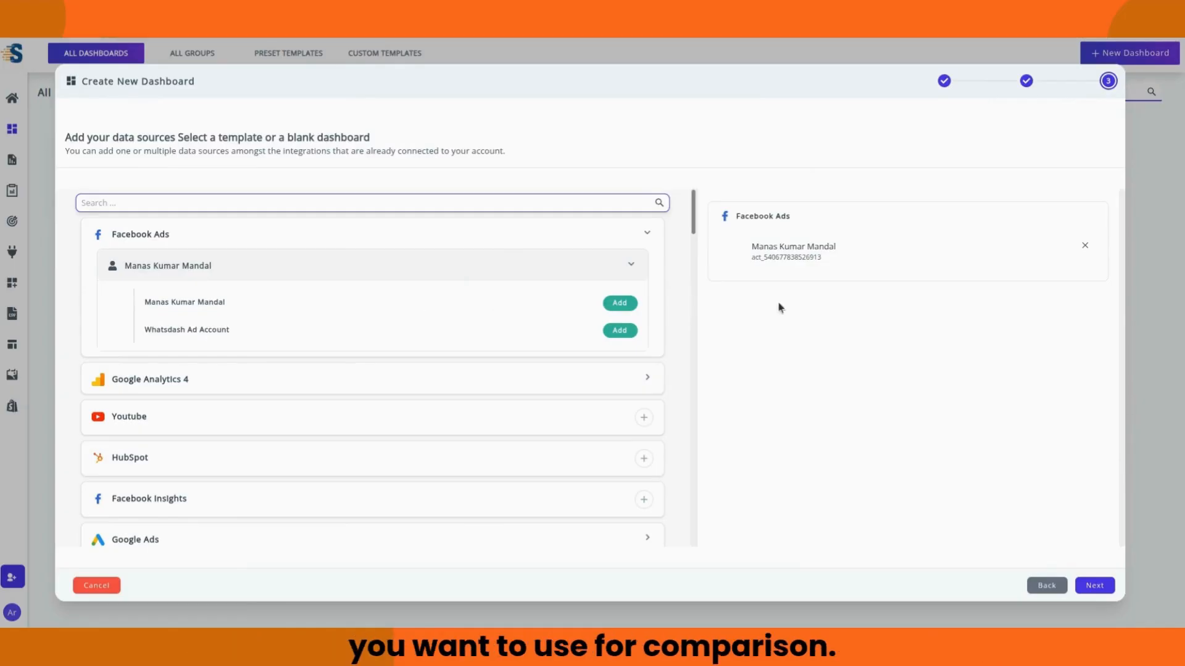
{"action": "left_click", "coordinate": [1095, 585]}
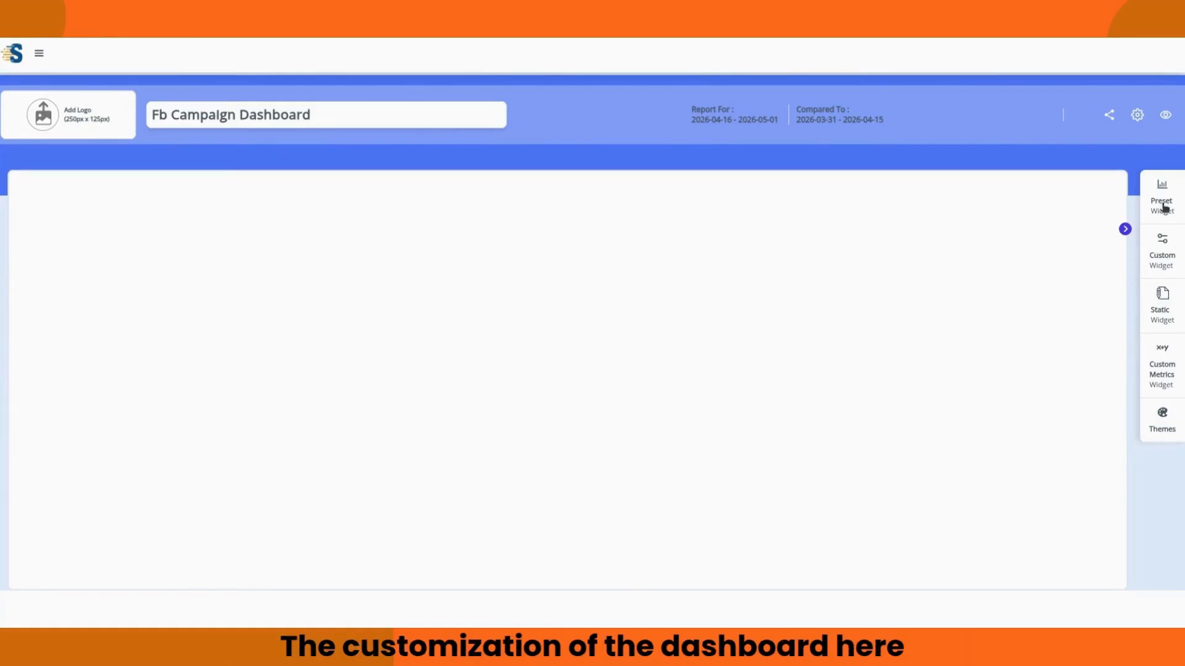
Step: Add a Simple Number widget showing Impressions across all Facebook Ads accounts
{"action": "left_click", "coordinate": [1170, 258]}
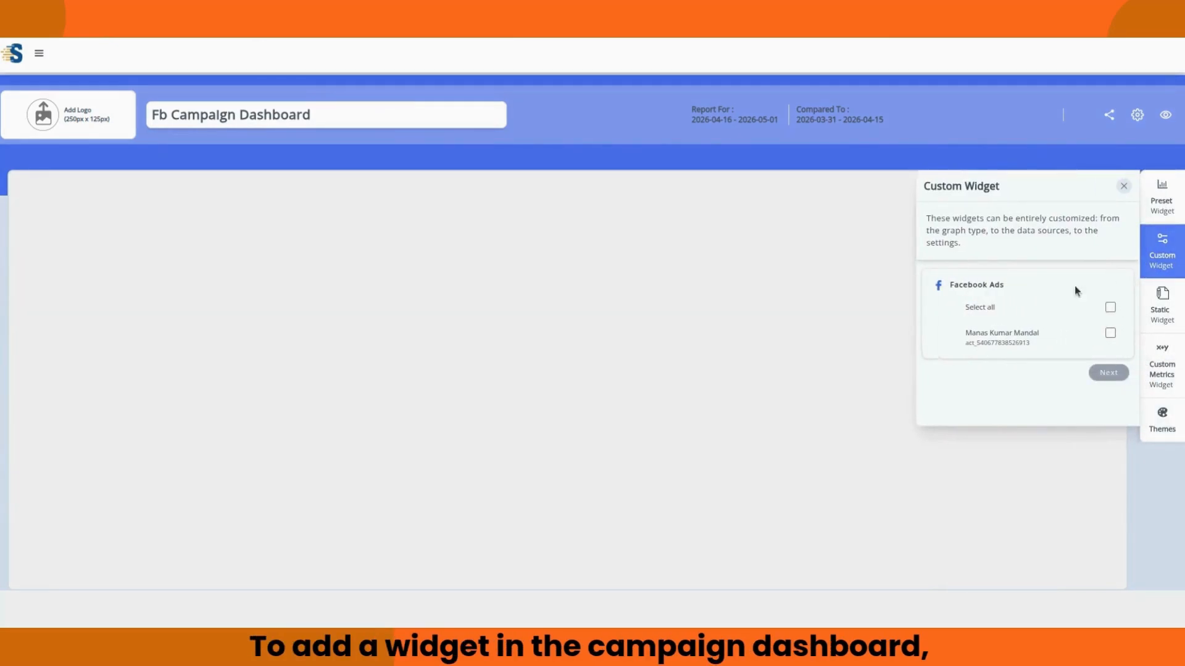
{"action": "left_click", "coordinate": [1047, 317]}
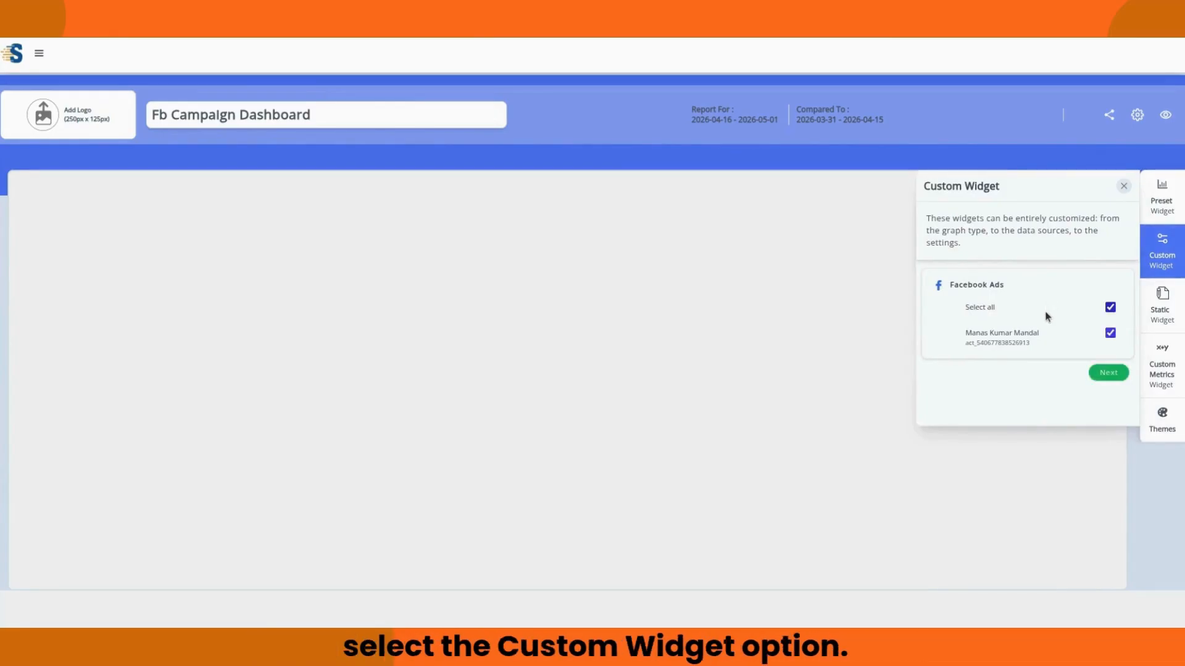
{"action": "left_click", "coordinate": [1109, 373]}
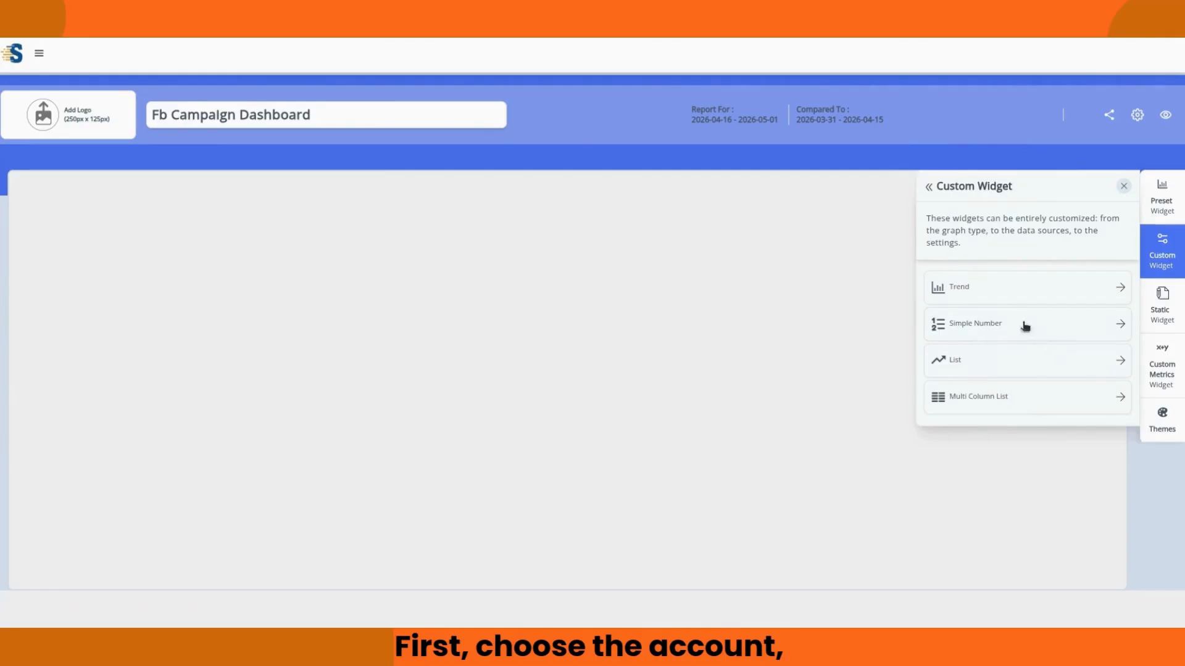
{"action": "left_click", "coordinate": [995, 332]}
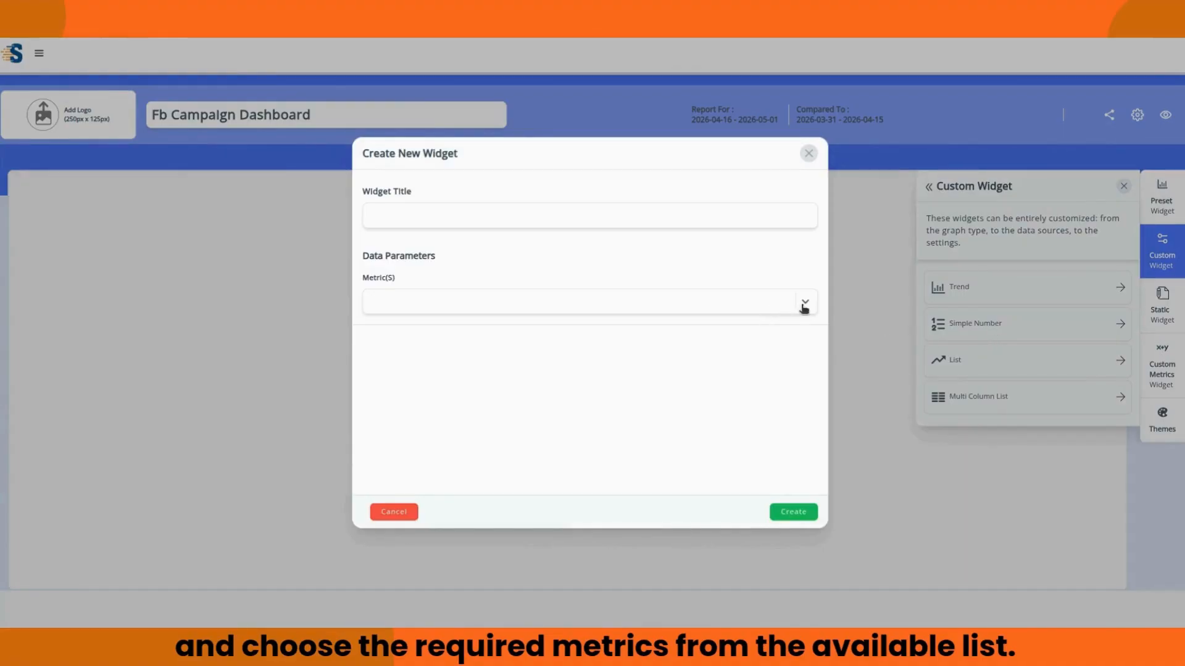
{"action": "left_click", "coordinate": [803, 307]}
{"action": "type", "text": "imp"}
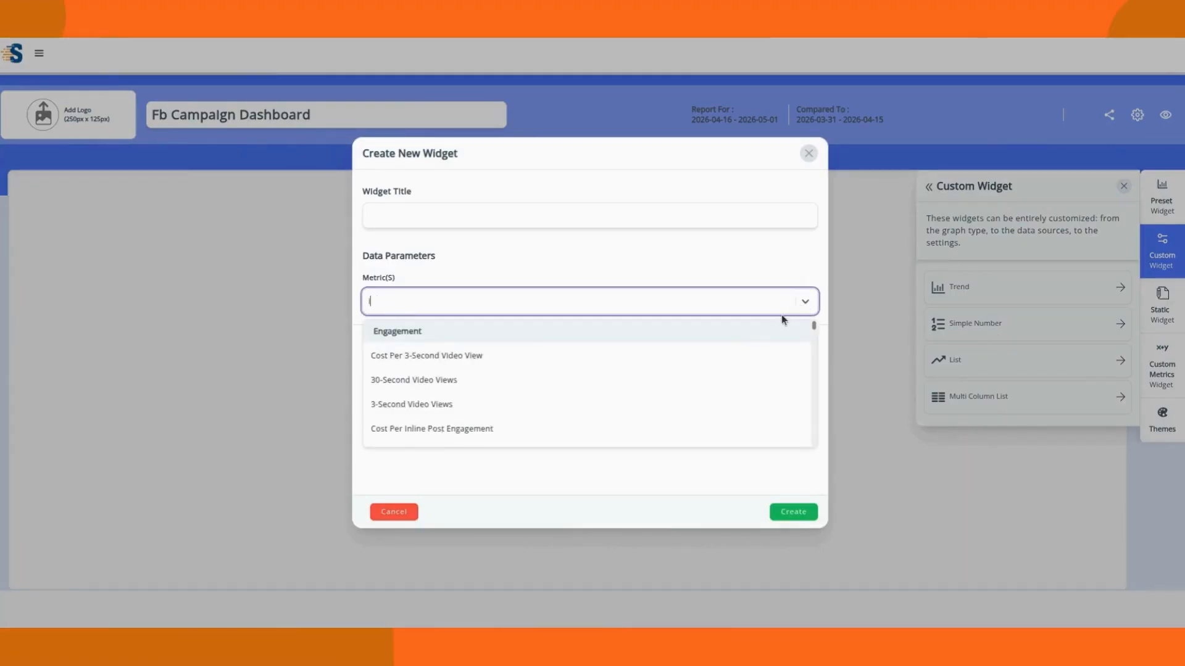
{"action": "left_click", "coordinate": [455, 382]}
{"action": "left_click", "coordinate": [814, 508]}
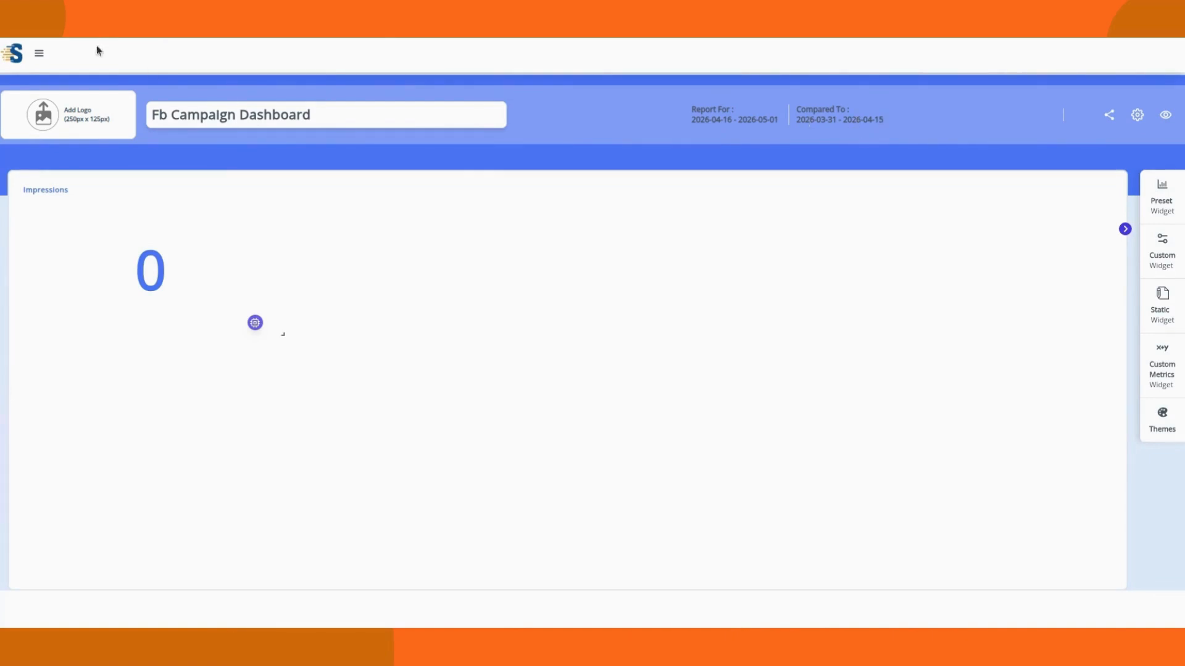
{"action": "left_click", "coordinate": [39, 54]}
Step: Create a dashboard group named 'campaign' under All Groups and expand it
{"action": "left_click", "coordinate": [12, 130]}
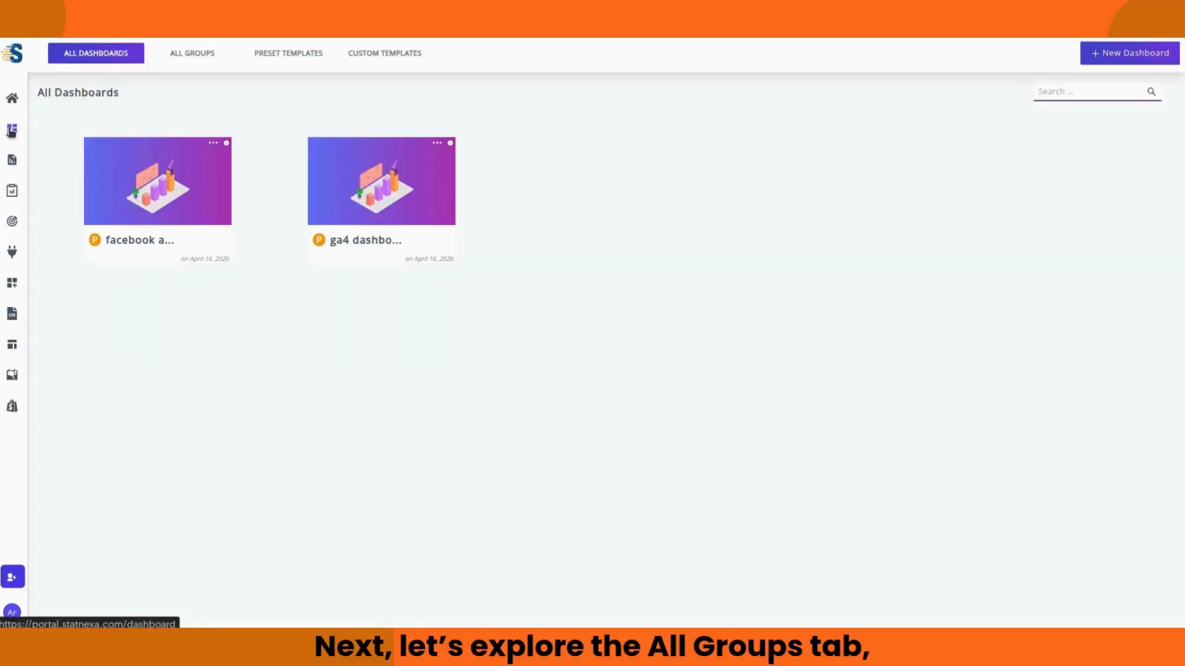
{"action": "left_click", "coordinate": [188, 57]}
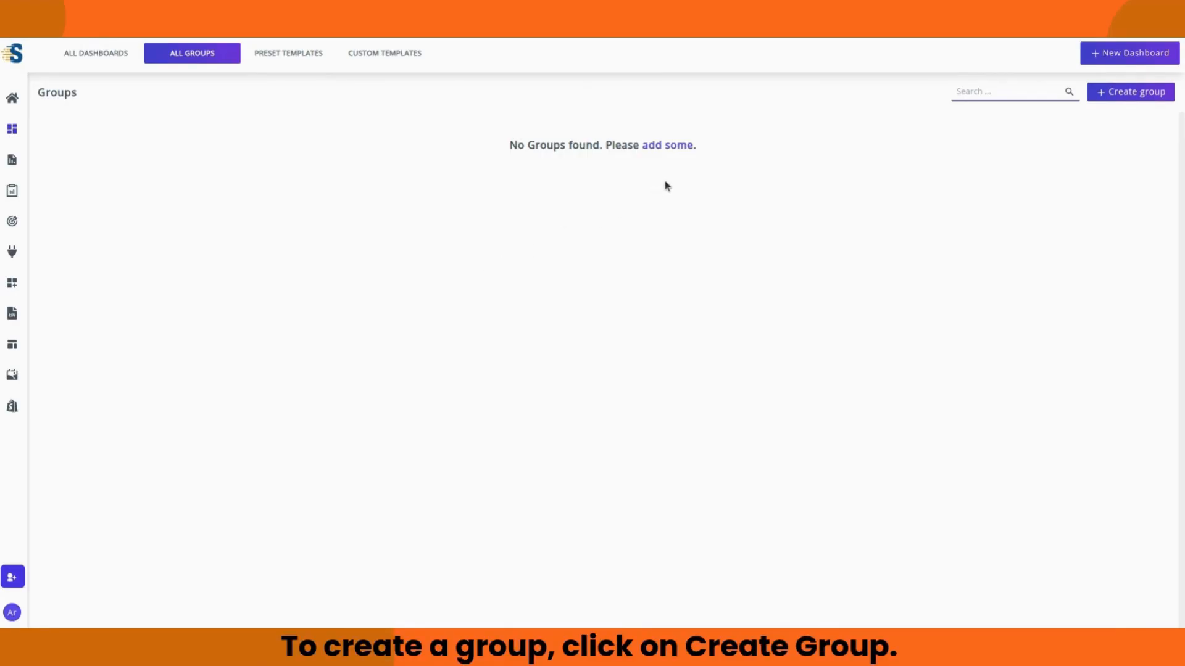
{"action": "left_click", "coordinate": [1123, 95]}
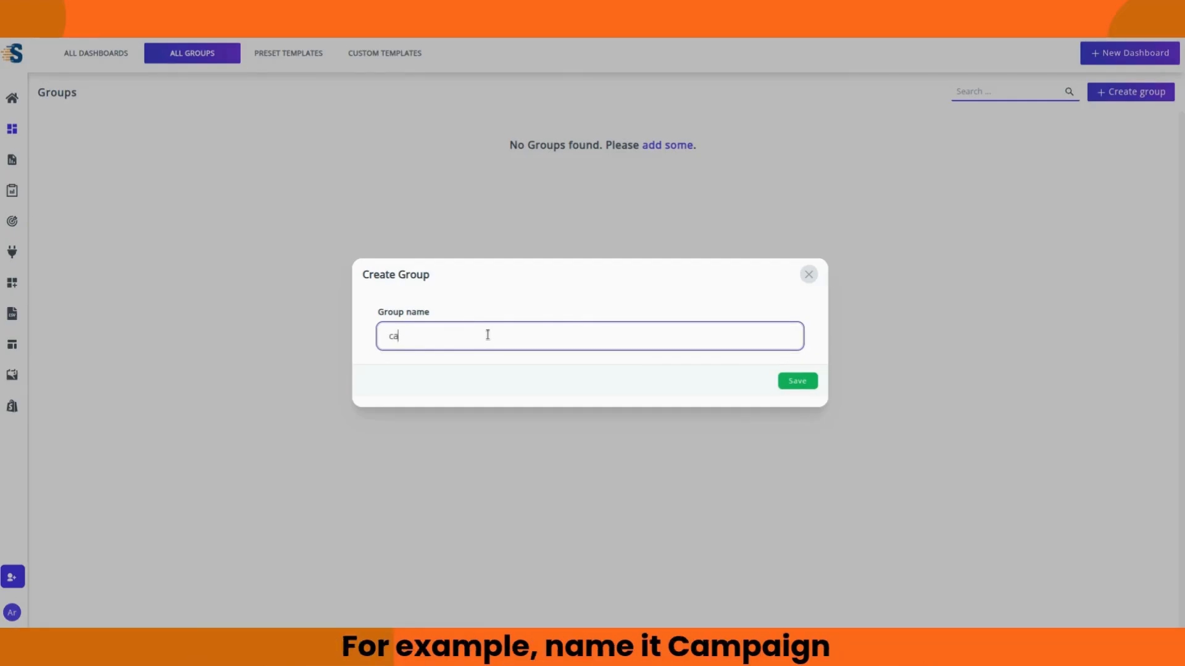
{"action": "type", "text": "paign"}
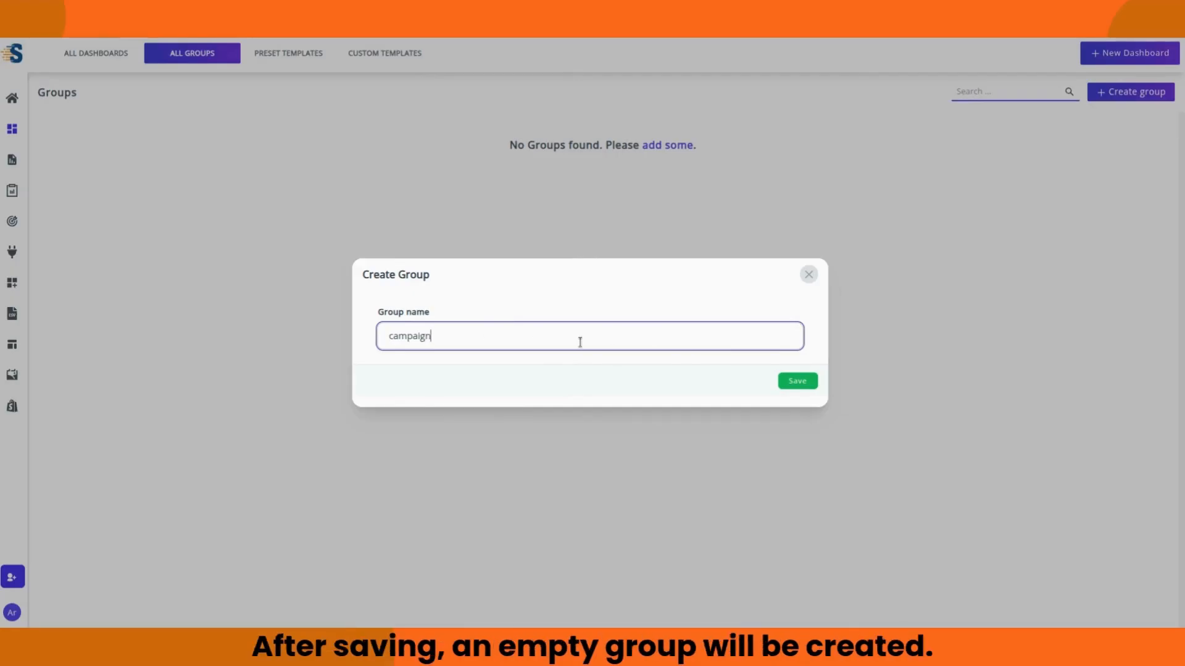
{"action": "left_click", "coordinate": [804, 390]}
{"action": "left_click", "coordinate": [797, 382]}
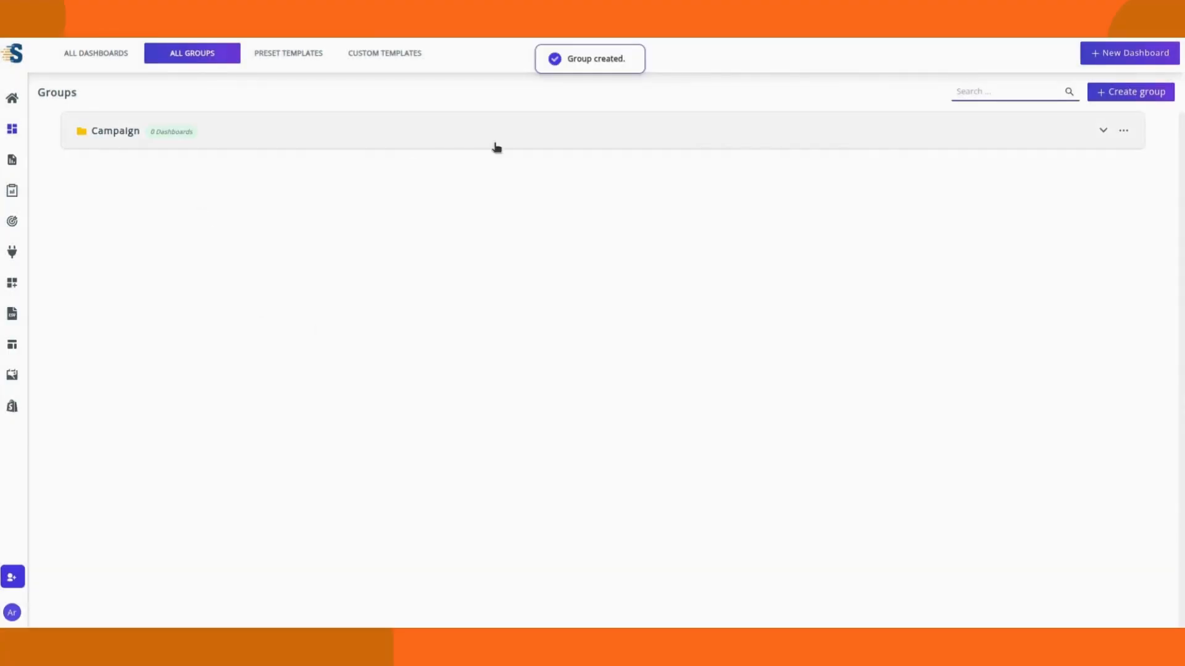
{"action": "left_click", "coordinate": [1103, 131]}
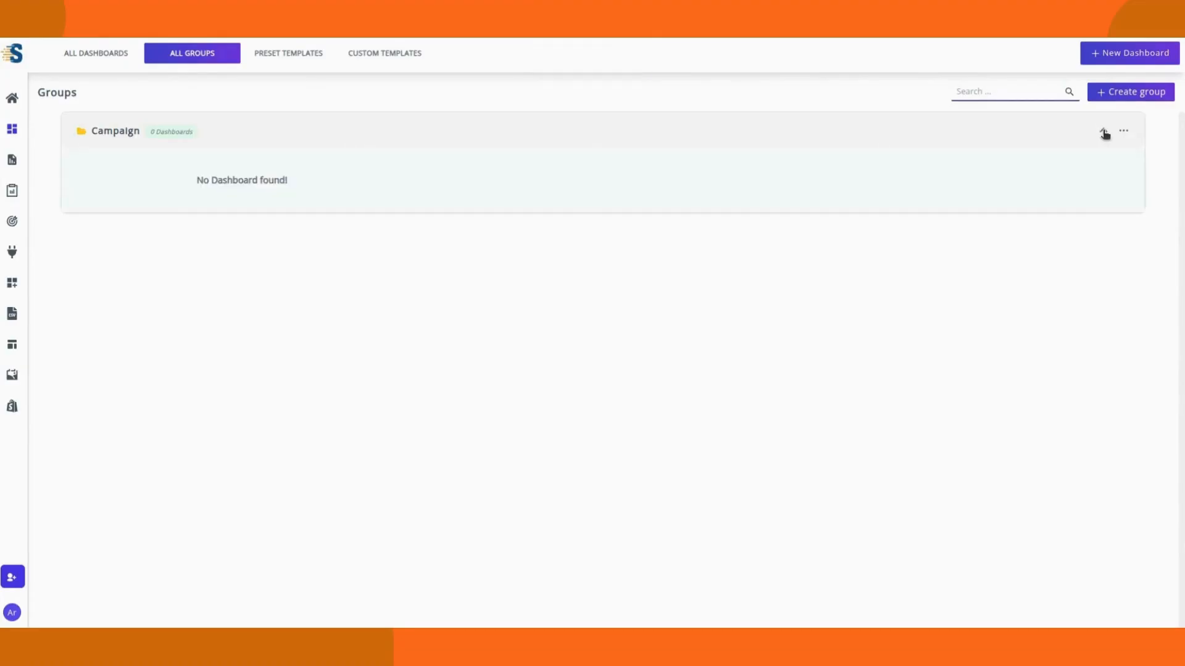
Step: From All Dashboards, add the fb campaign dashboard to the campaign group
{"action": "left_click", "coordinate": [1104, 131]}
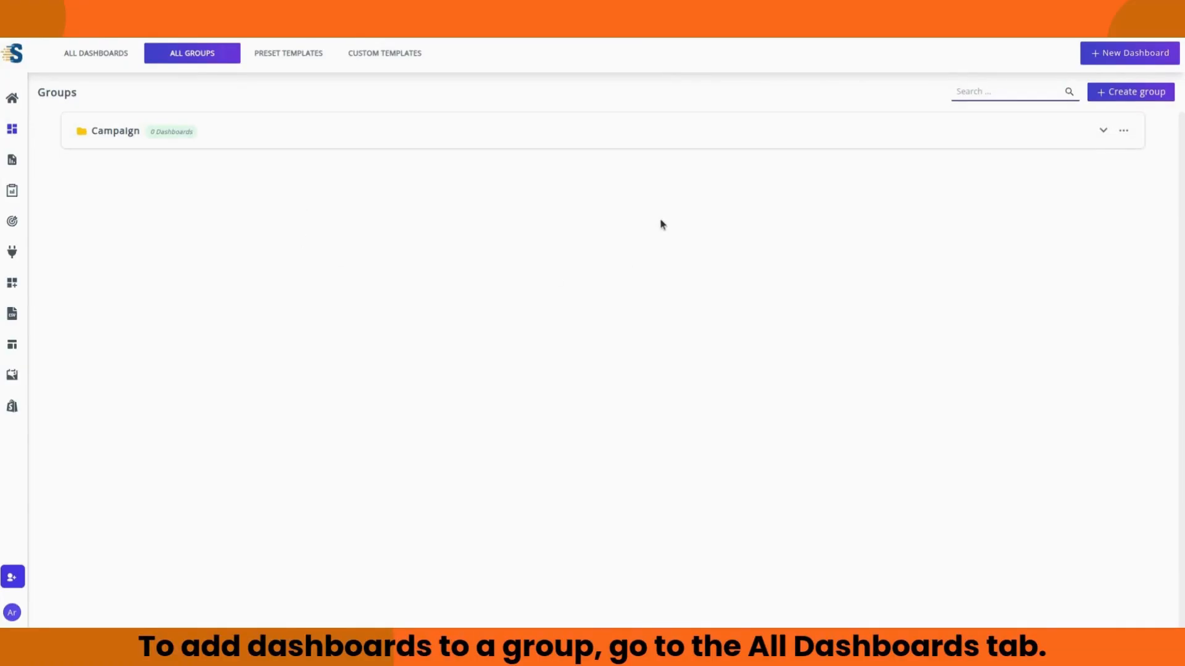
{"action": "left_click", "coordinate": [102, 55]}
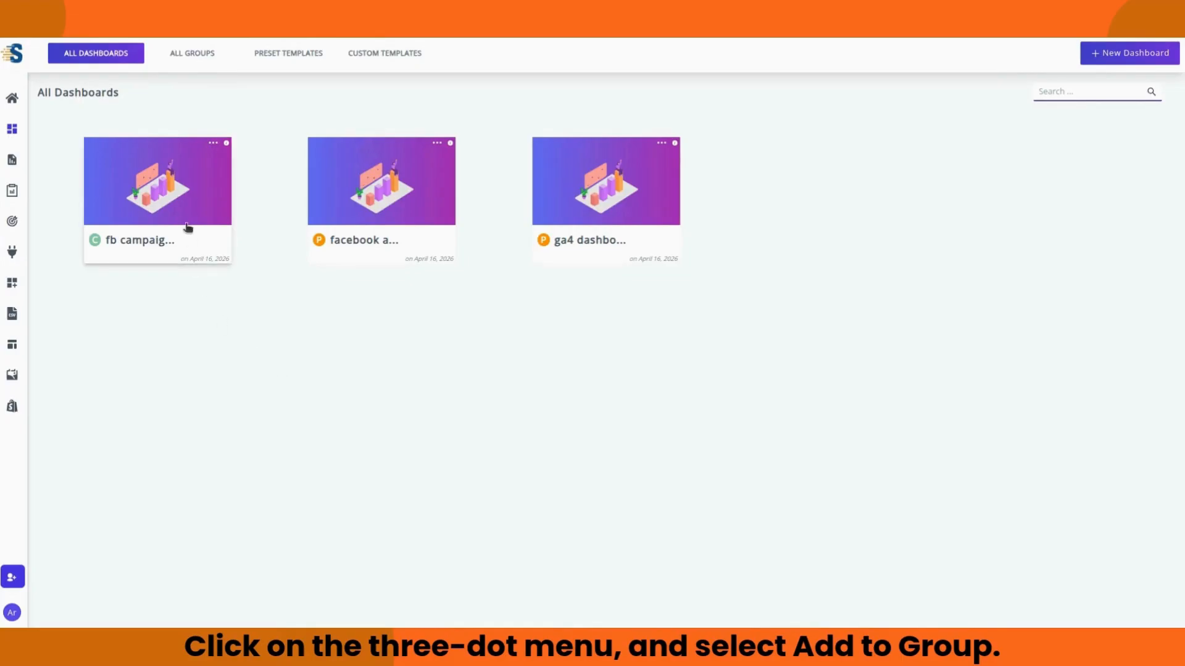
{"action": "left_click", "coordinate": [213, 144]}
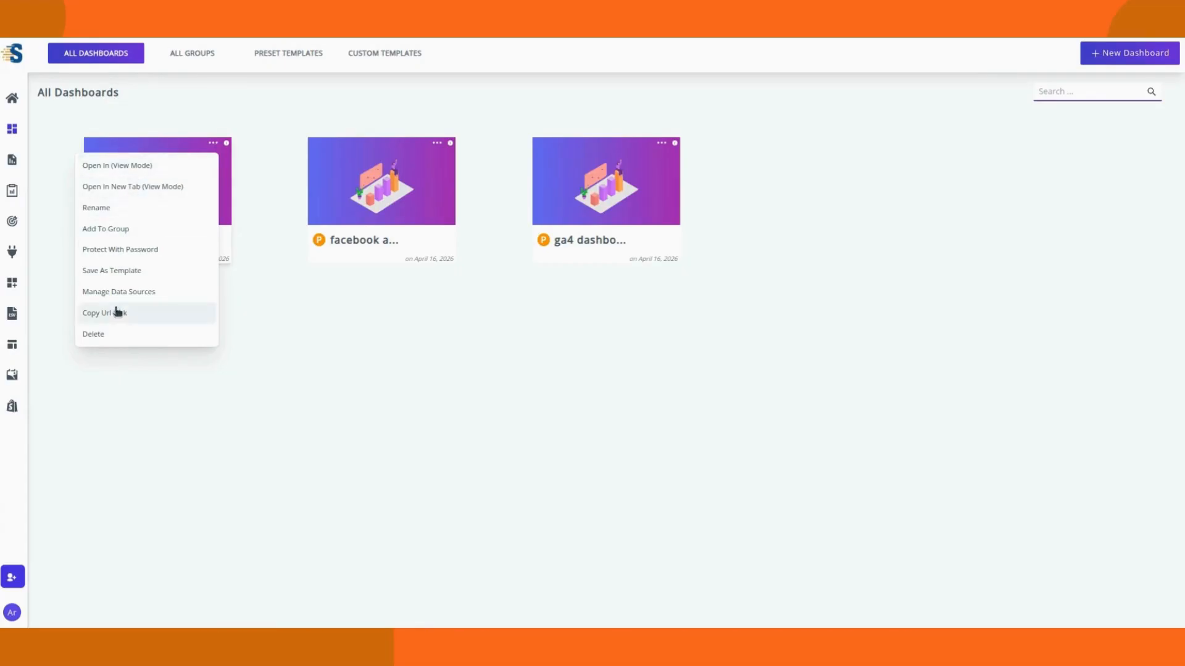
{"action": "left_click", "coordinate": [129, 234]}
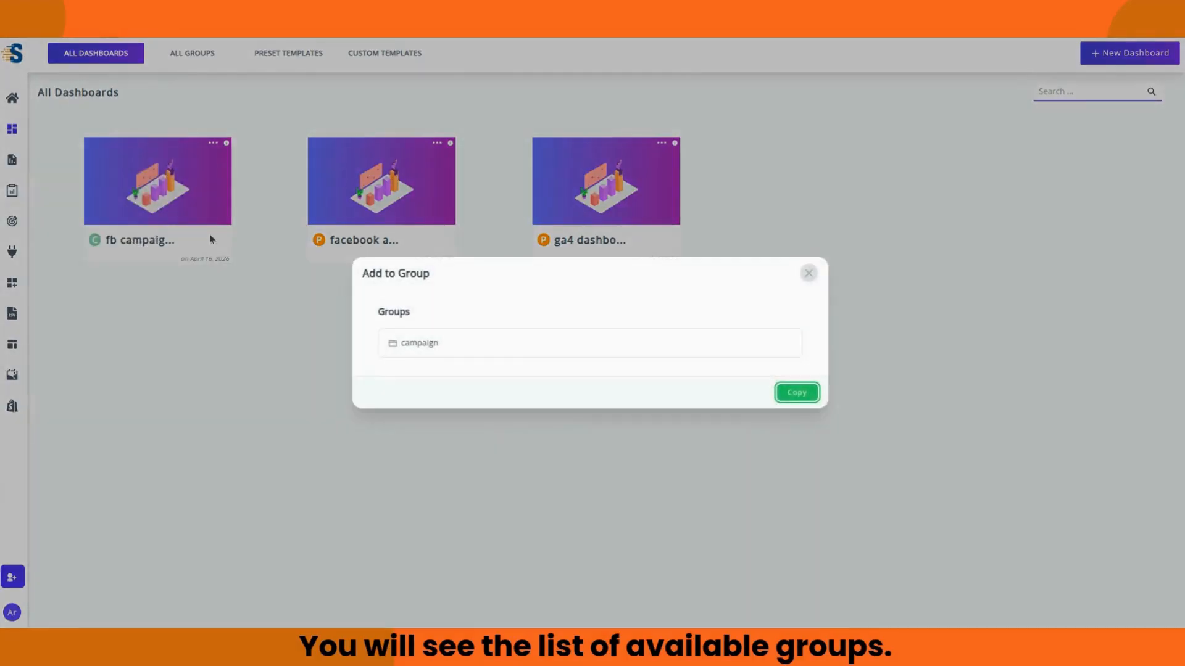
{"action": "left_click", "coordinate": [502, 347]}
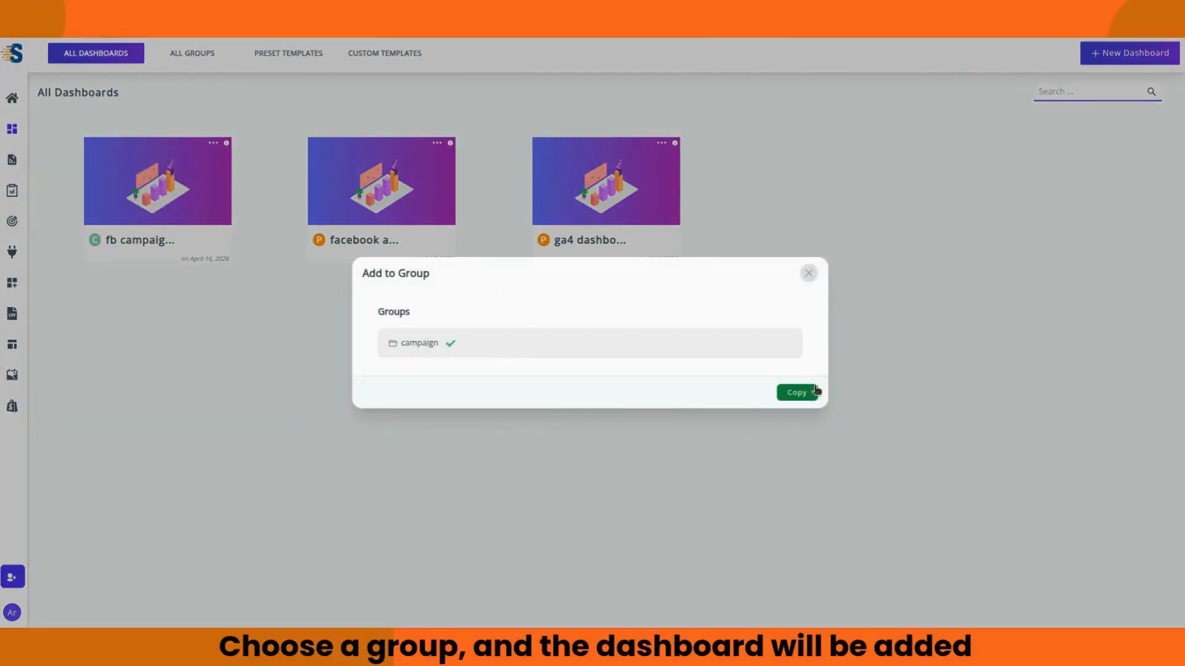
{"action": "left_click", "coordinate": [797, 393]}
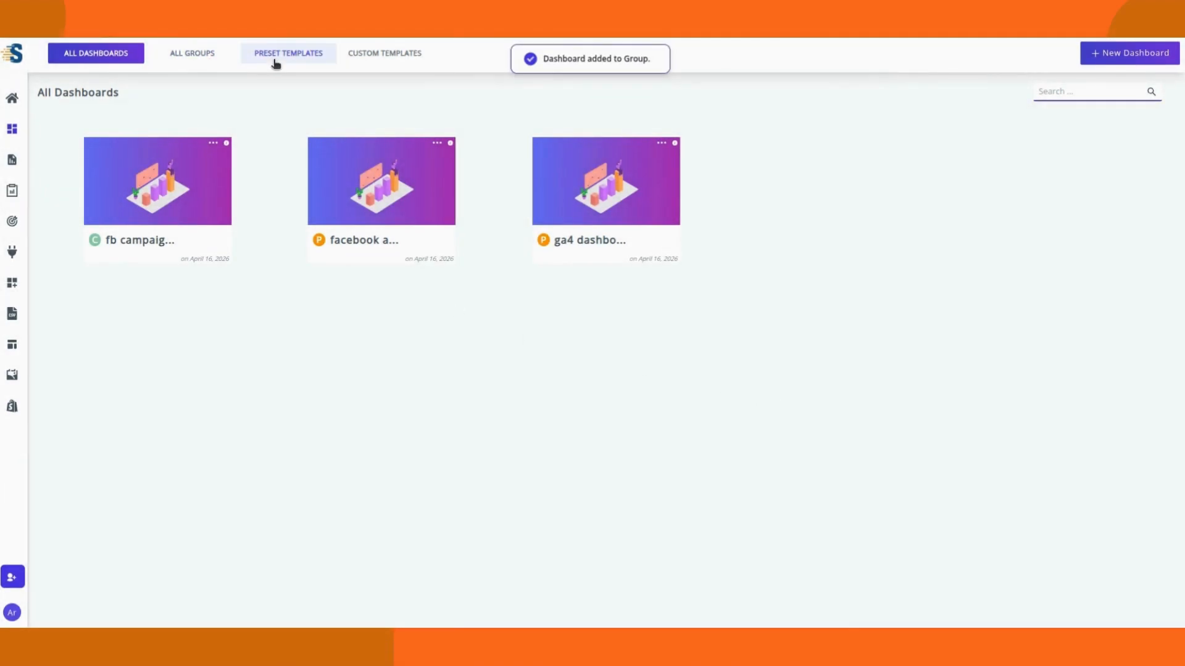
Step: On All Groups, expand the Campaign group to confirm it now holds the fb campaign dashboard
{"action": "left_click", "coordinate": [203, 59]}
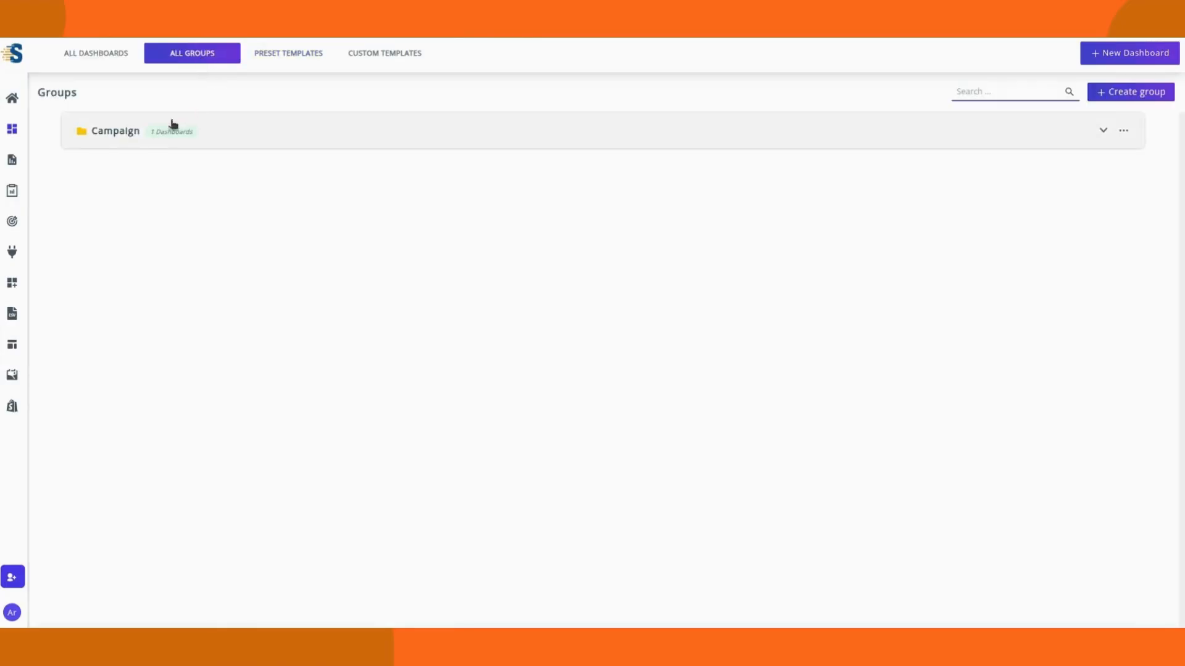
{"action": "left_click", "coordinate": [1103, 130]}
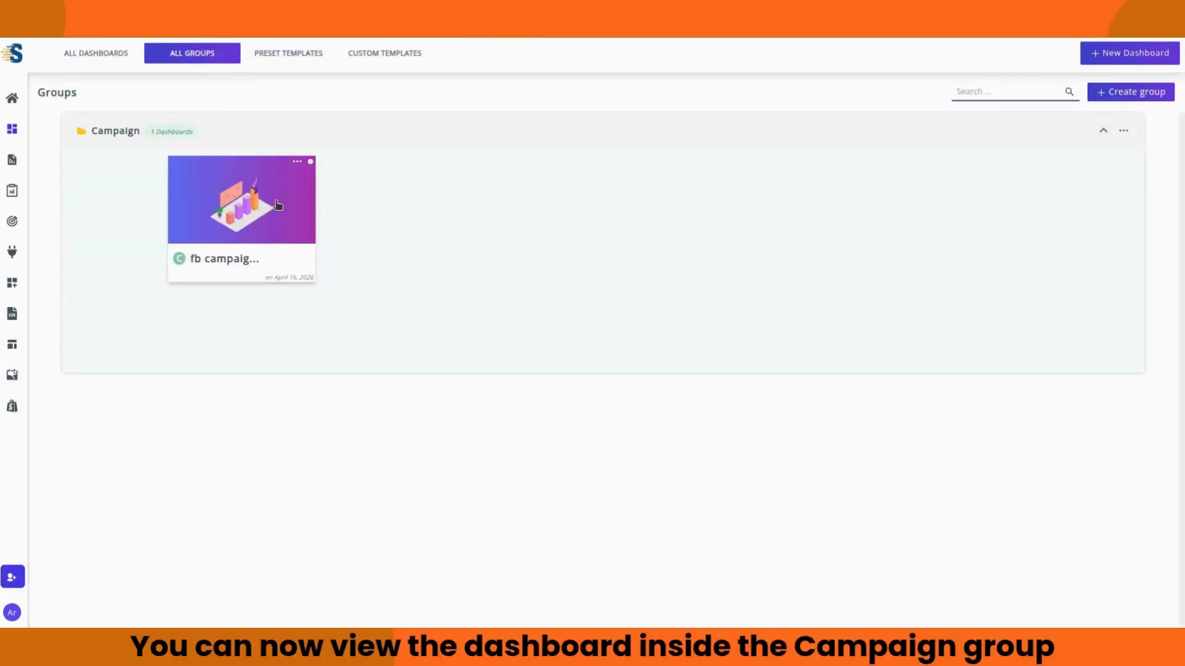
{"action": "left_click", "coordinate": [1102, 130]}
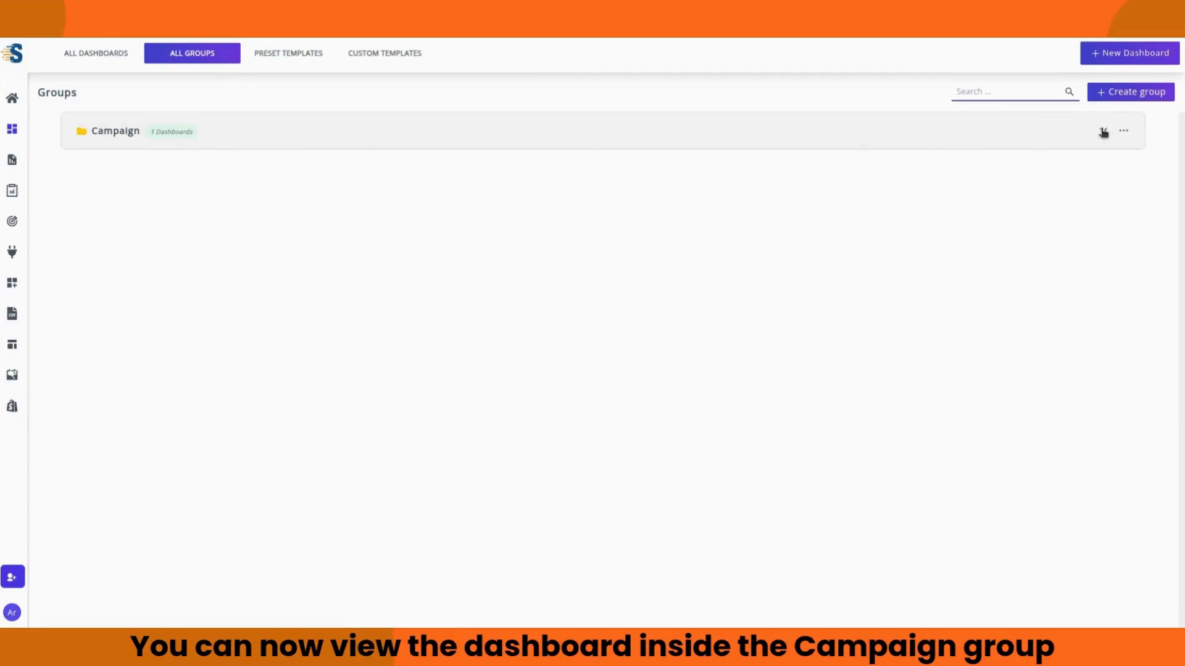
Step: Create a second dashboard group named 'periodic' and save it
{"action": "left_click", "coordinate": [1138, 94]}
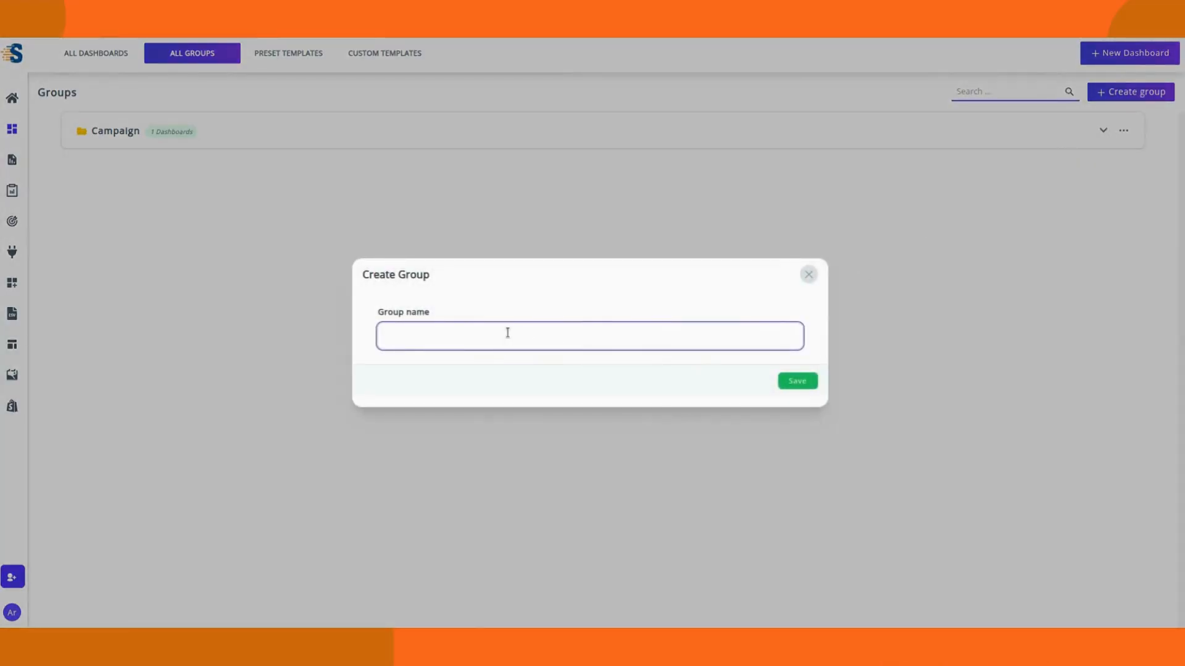
{"action": "type", "text": "pe"}
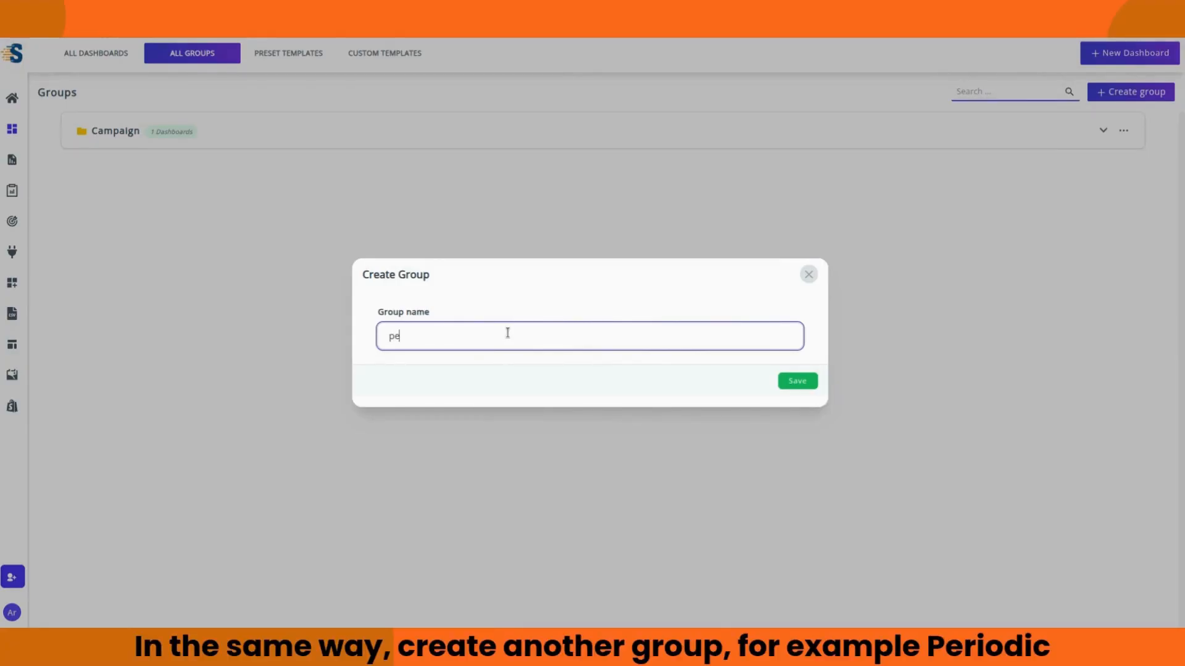
{"action": "type", "text": "riodic"}
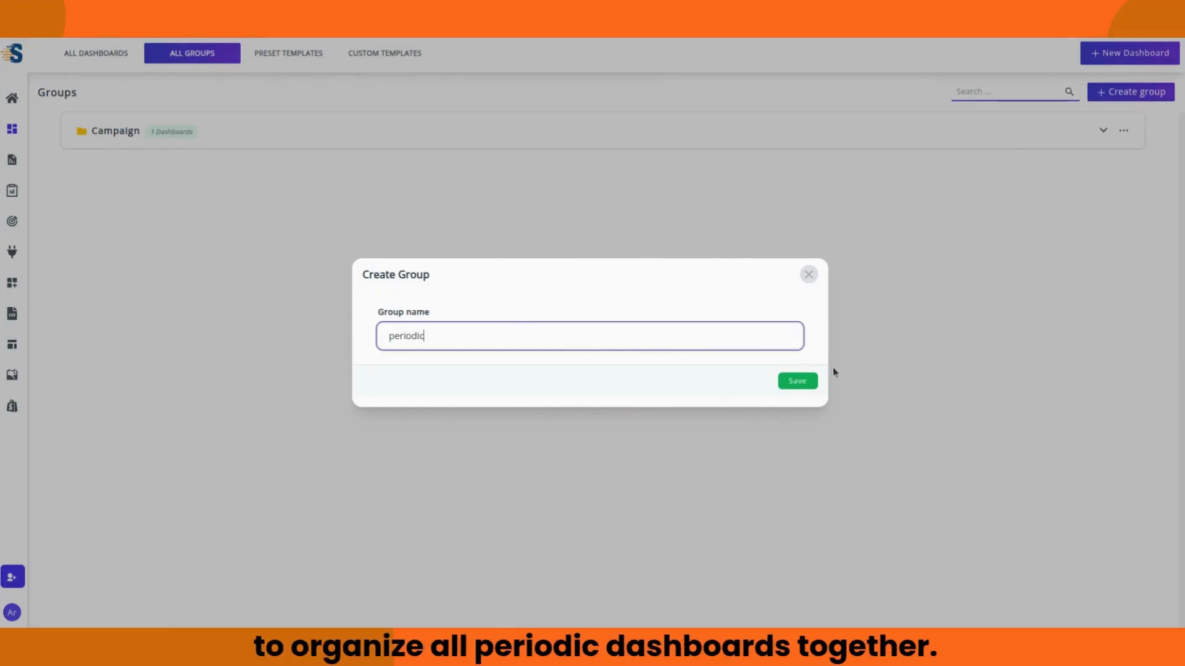
{"action": "left_click", "coordinate": [797, 382]}
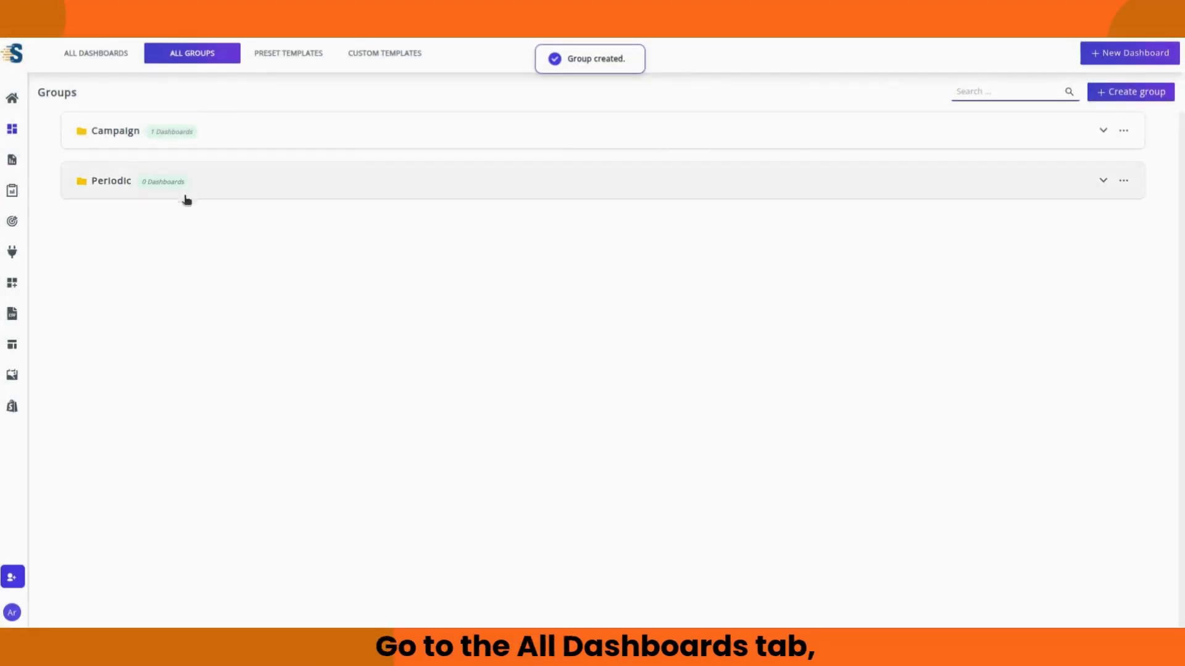
Step: From All Dashboards, add the second dashboard to the periodic group
{"action": "left_click", "coordinate": [105, 57]}
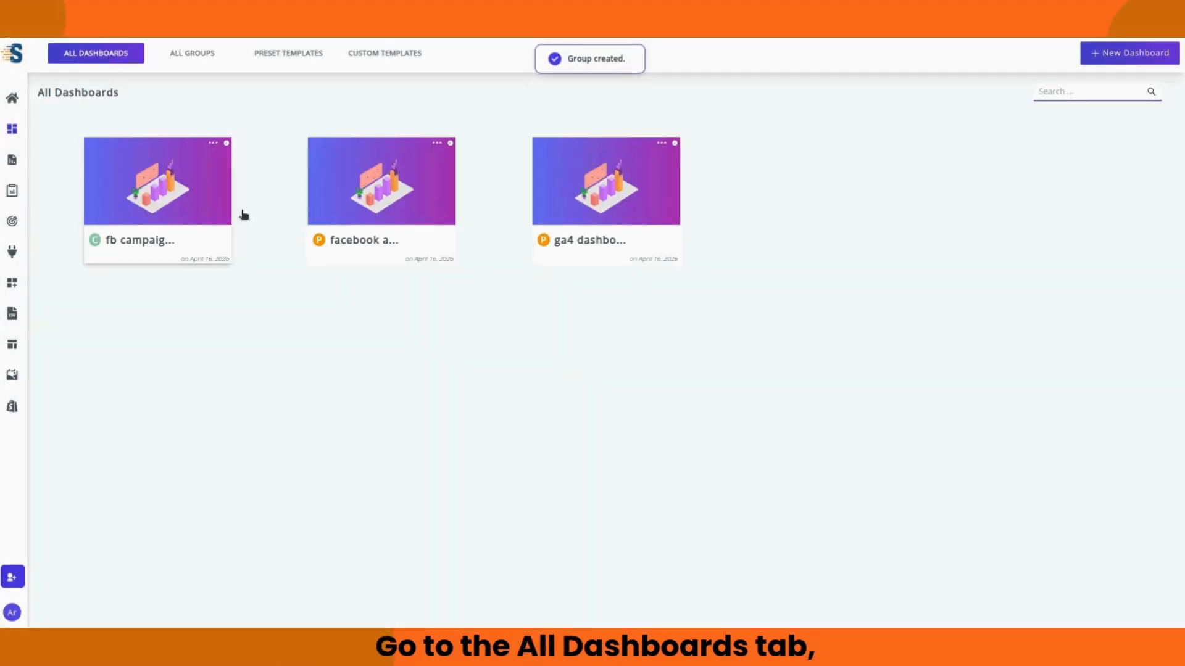
{"action": "left_click", "coordinate": [437, 143]}
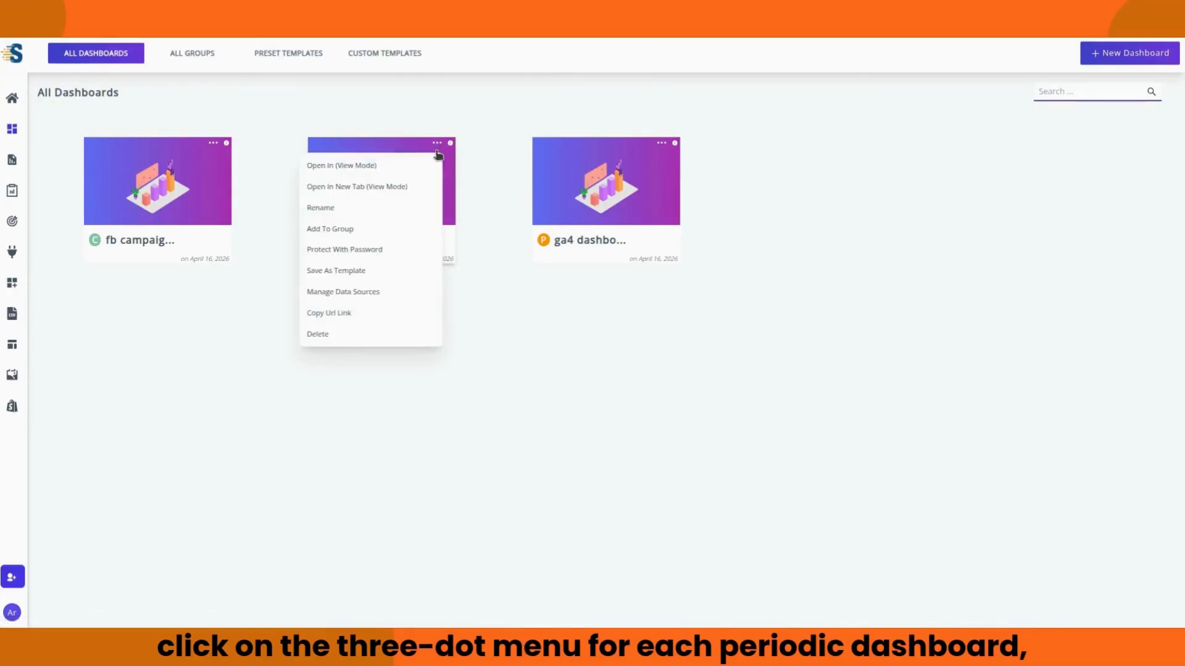
{"action": "left_click", "coordinate": [333, 230]}
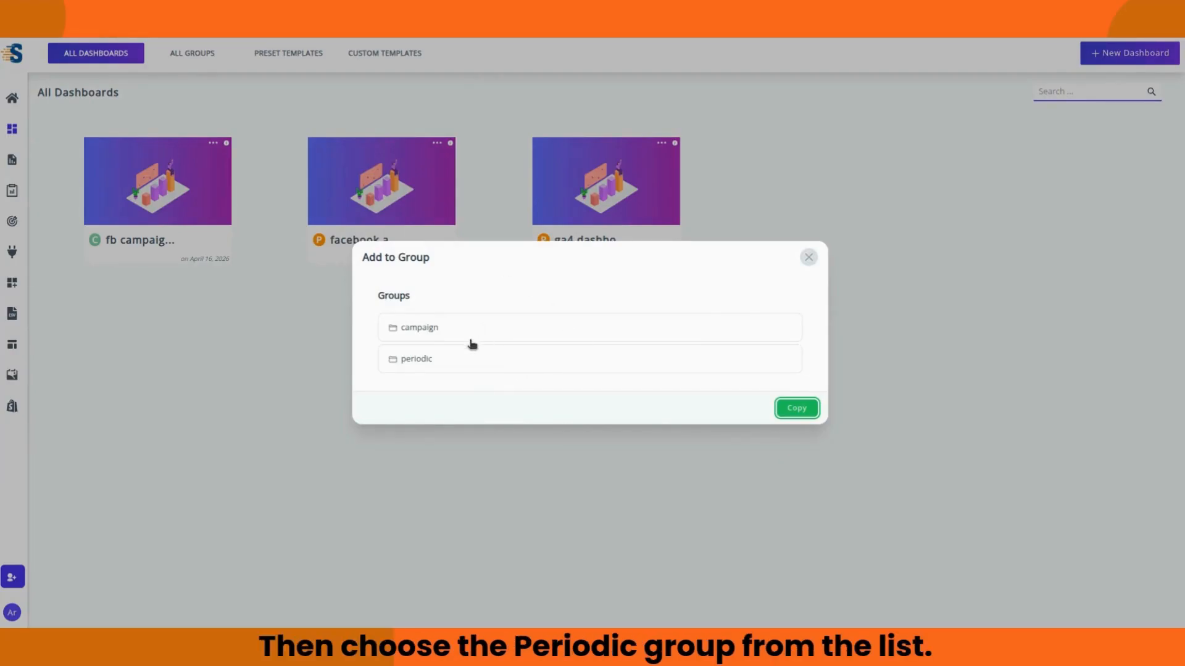
{"action": "left_click", "coordinate": [461, 368]}
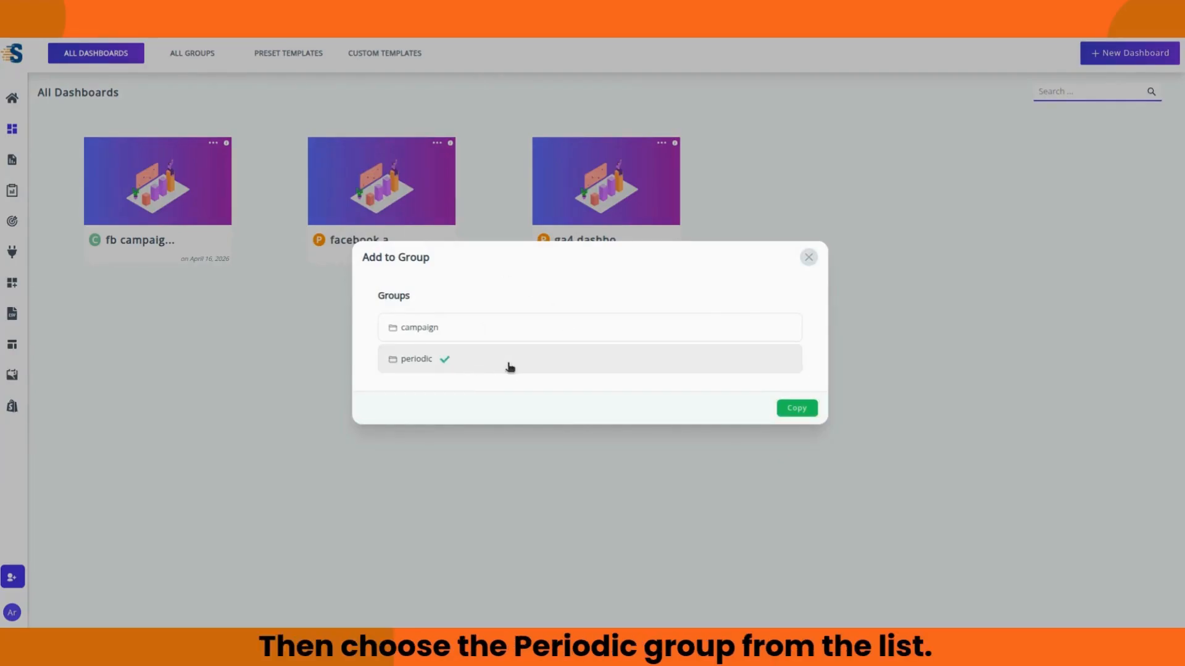
{"action": "left_click", "coordinate": [804, 411]}
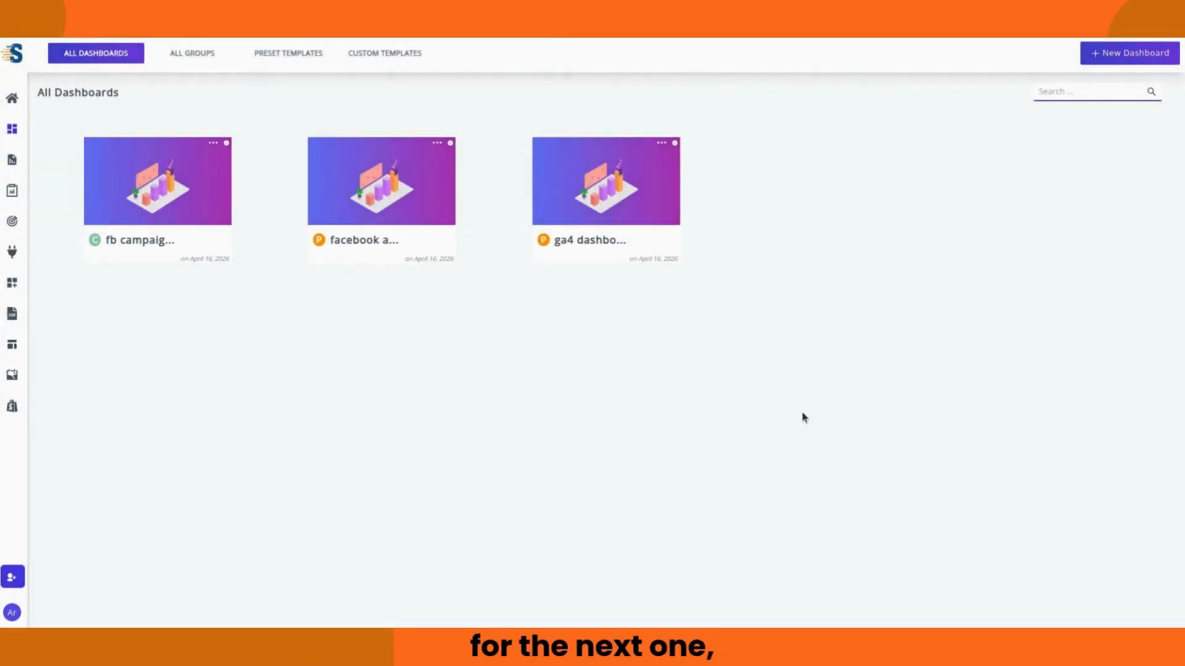
Step: Add the last dashboard to the periodic group, then return to All Groups
{"action": "left_click", "coordinate": [661, 143]}
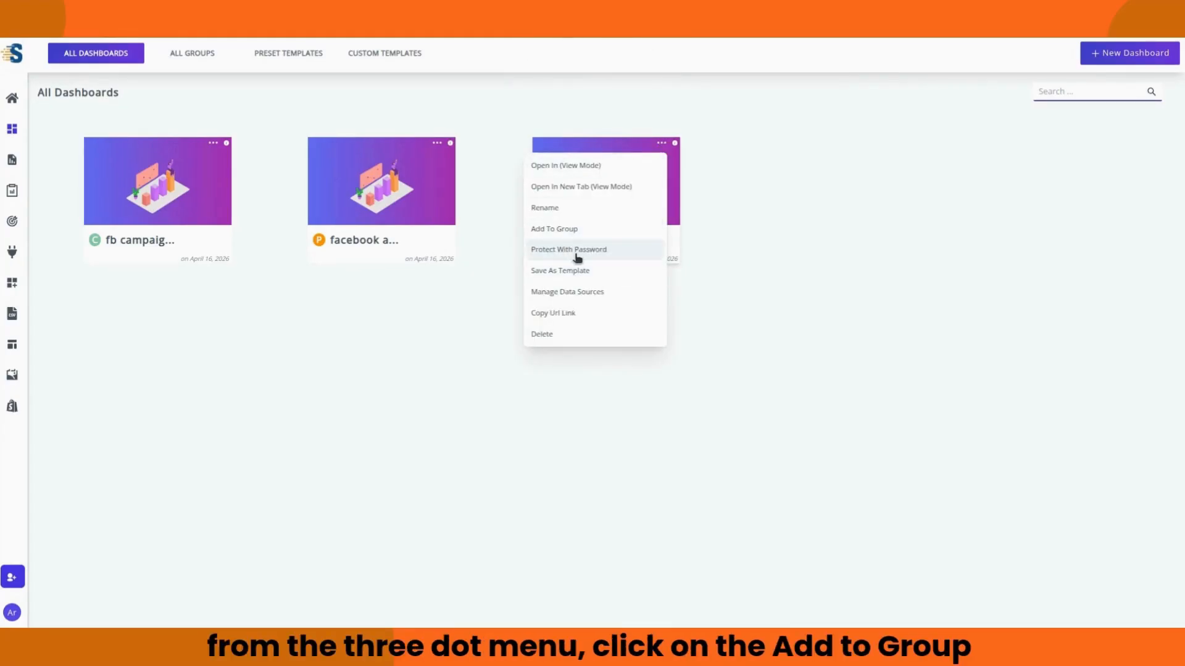
{"action": "left_click", "coordinate": [547, 238]}
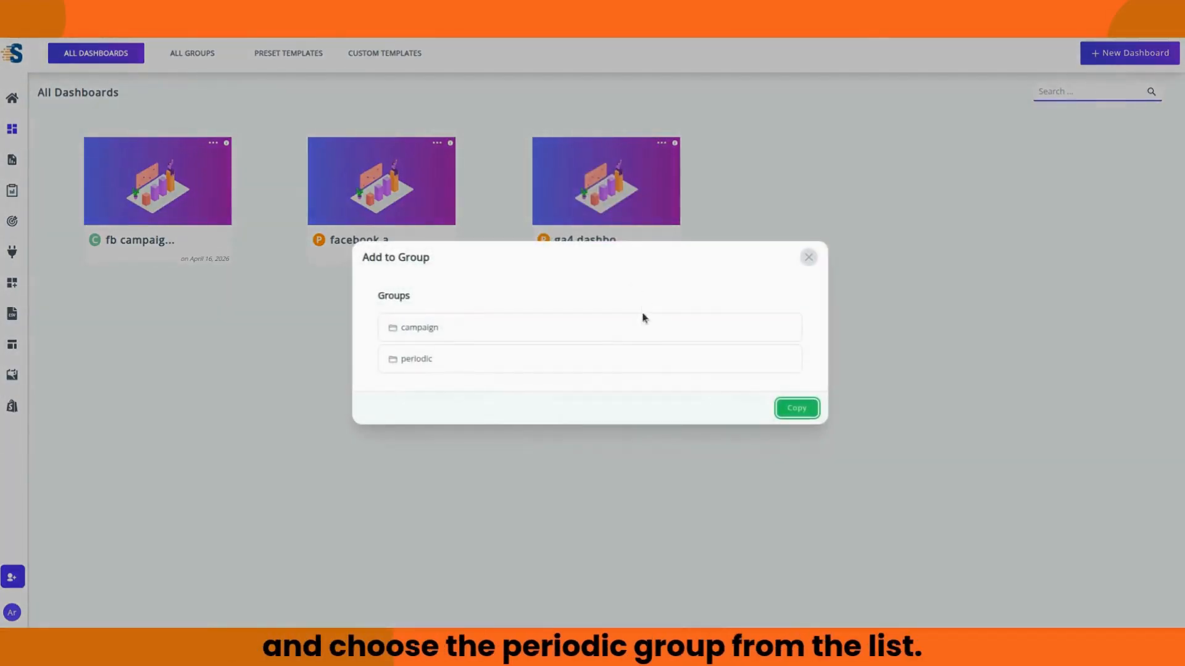
{"action": "left_click", "coordinate": [710, 360]}
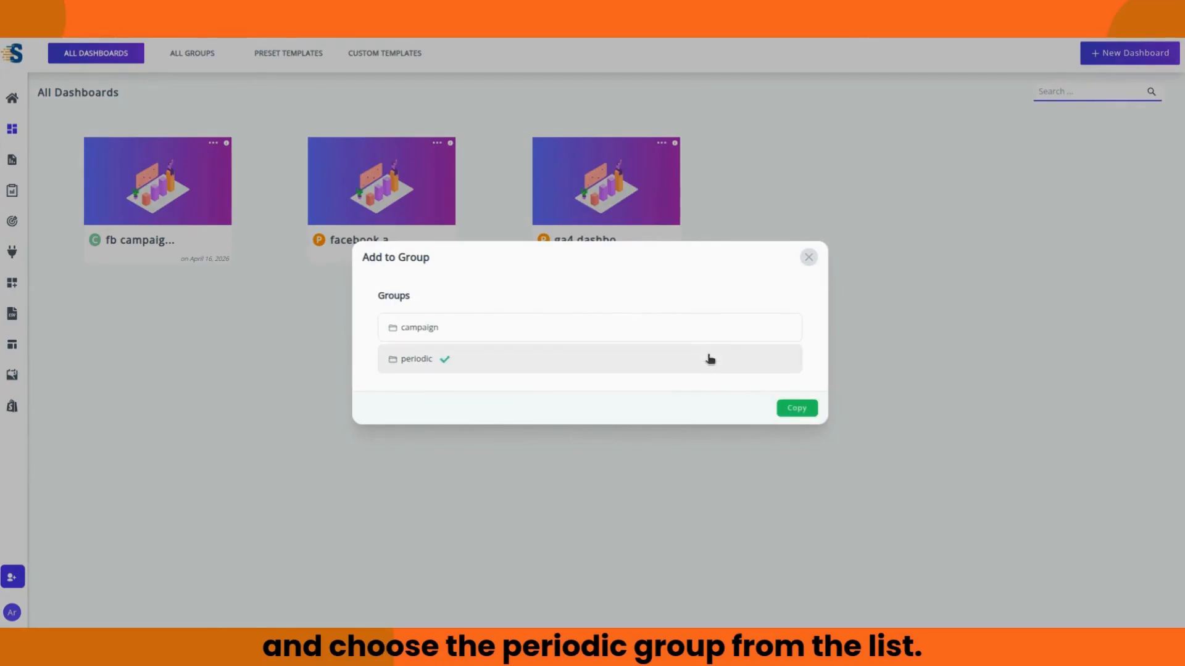
{"action": "left_click", "coordinate": [797, 408]}
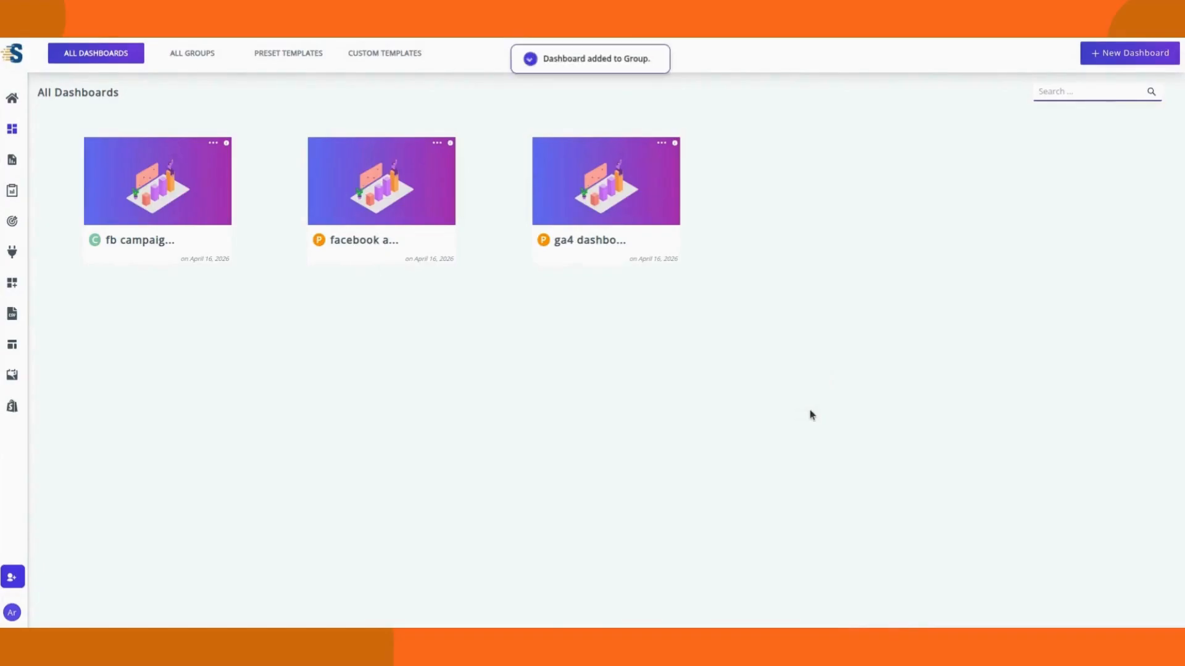
{"action": "left_click", "coordinate": [205, 53]}
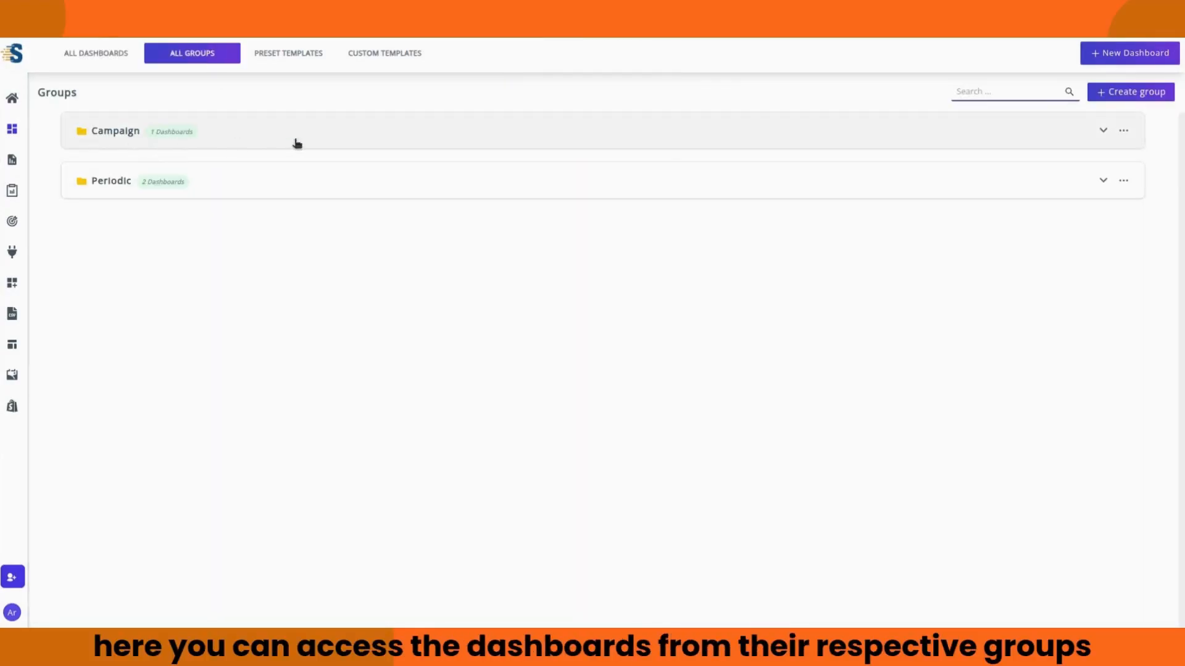
{"action": "left_click", "coordinate": [1102, 130]}
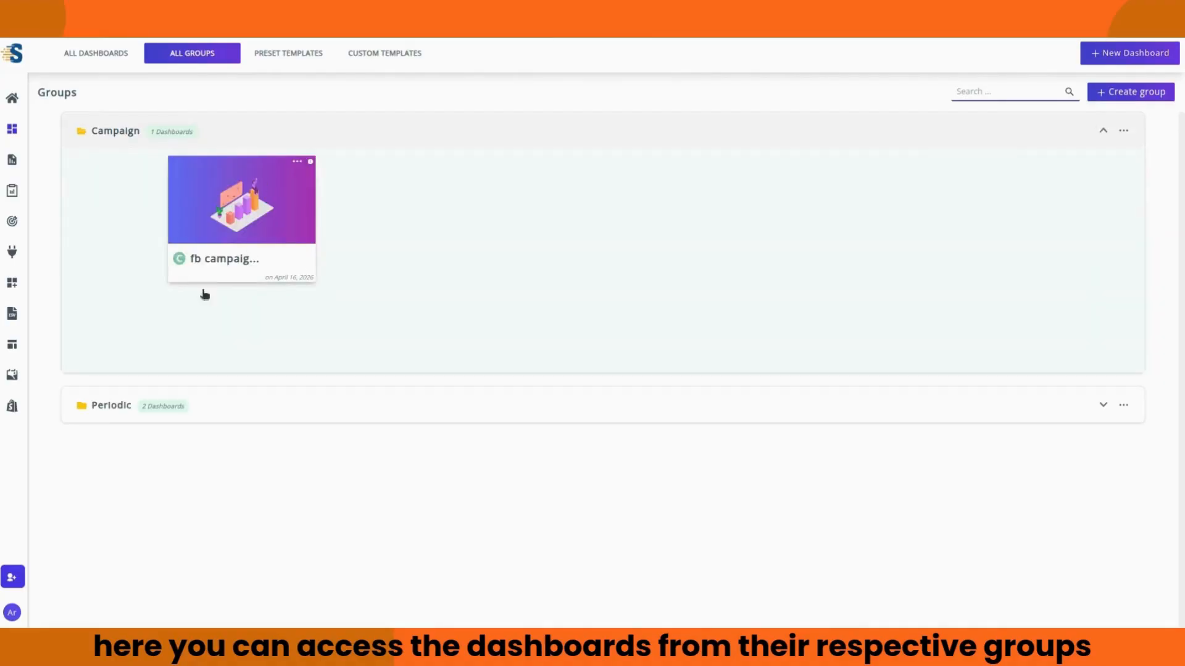
{"action": "left_click", "coordinate": [1102, 130]}
{"action": "left_click", "coordinate": [1102, 181]}
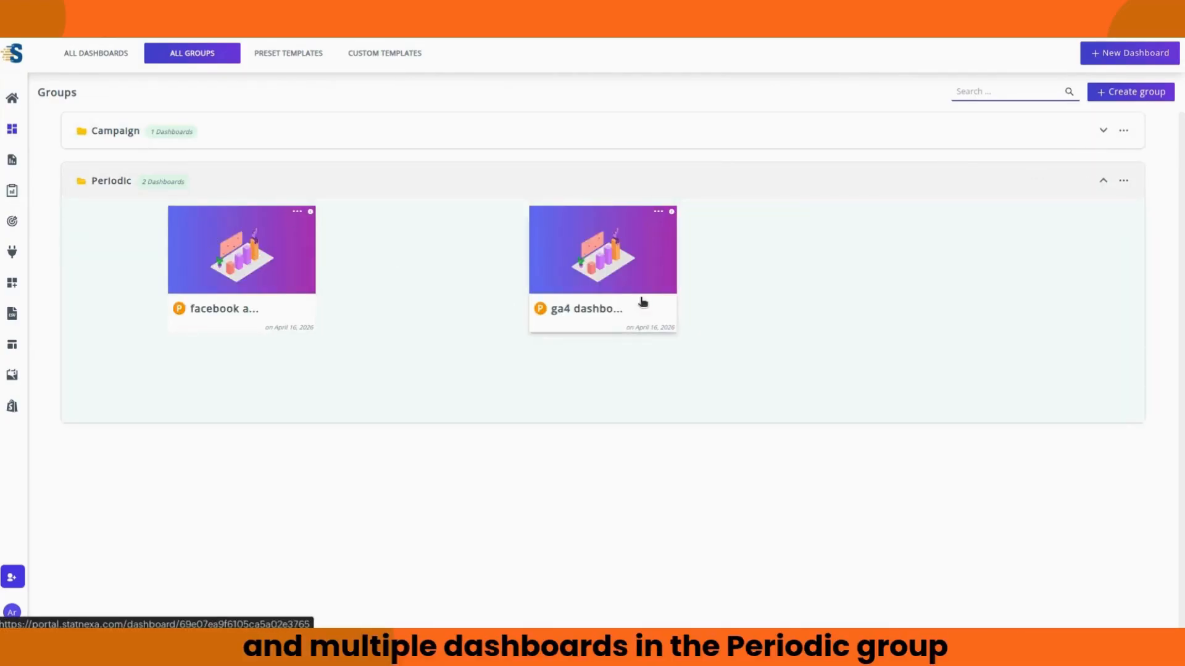
{"action": "left_click", "coordinate": [1104, 181]}
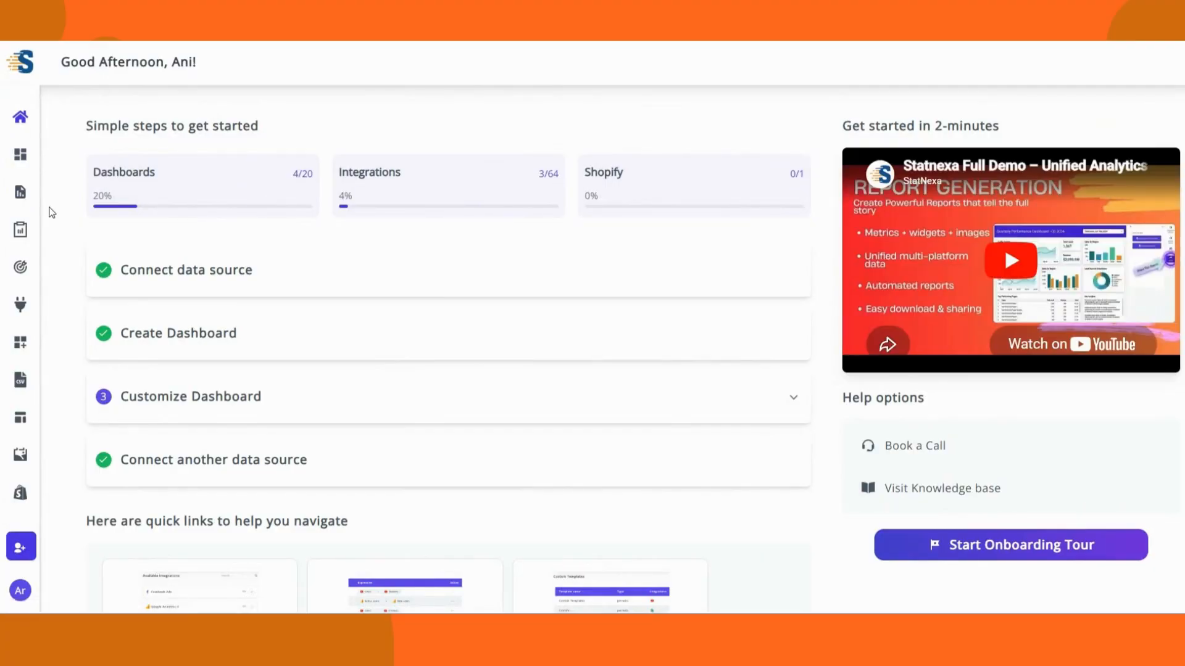
Step: Open the Reports page from the expanded left sidebar
{"action": "mouse_move", "coordinate": [28, 75]}
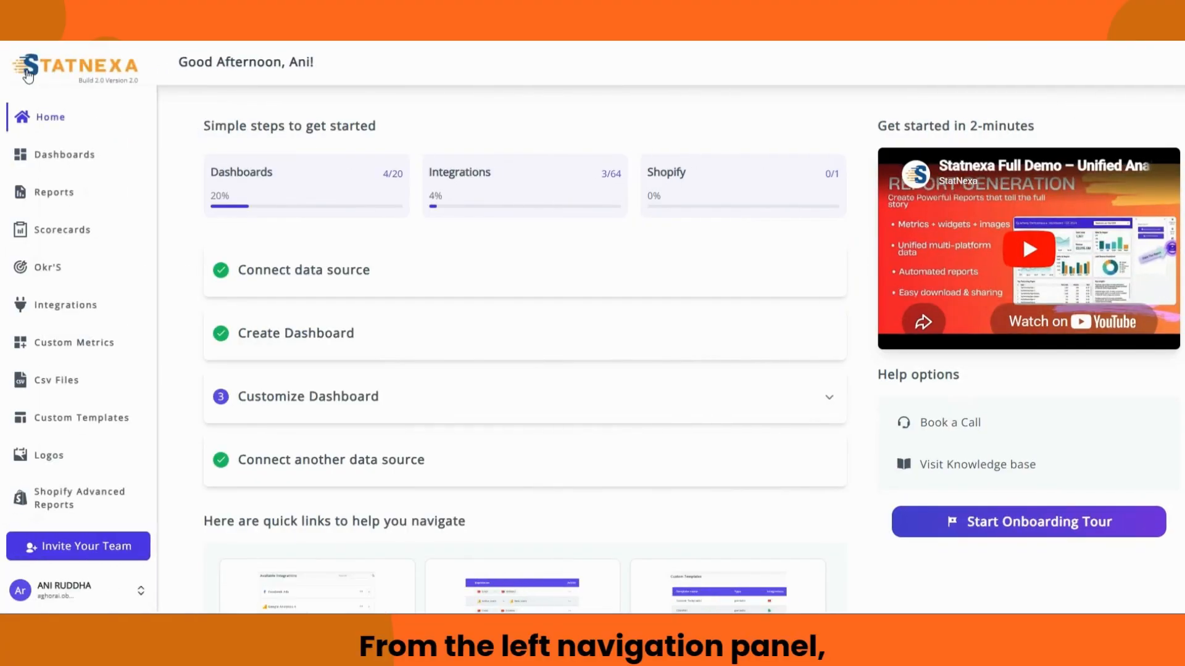
{"action": "left_click", "coordinate": [45, 191]}
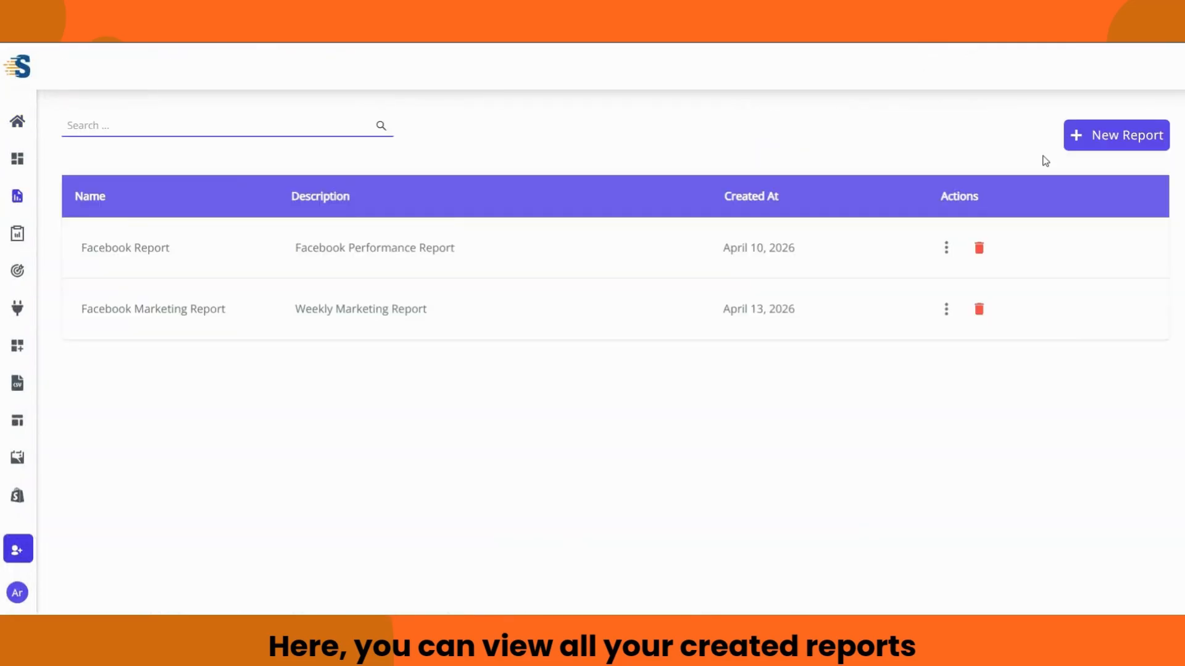
Step: Create a new report named 'Marketing Reports' with description 'Analytics And Reporting'
{"action": "left_click", "coordinate": [1098, 141]}
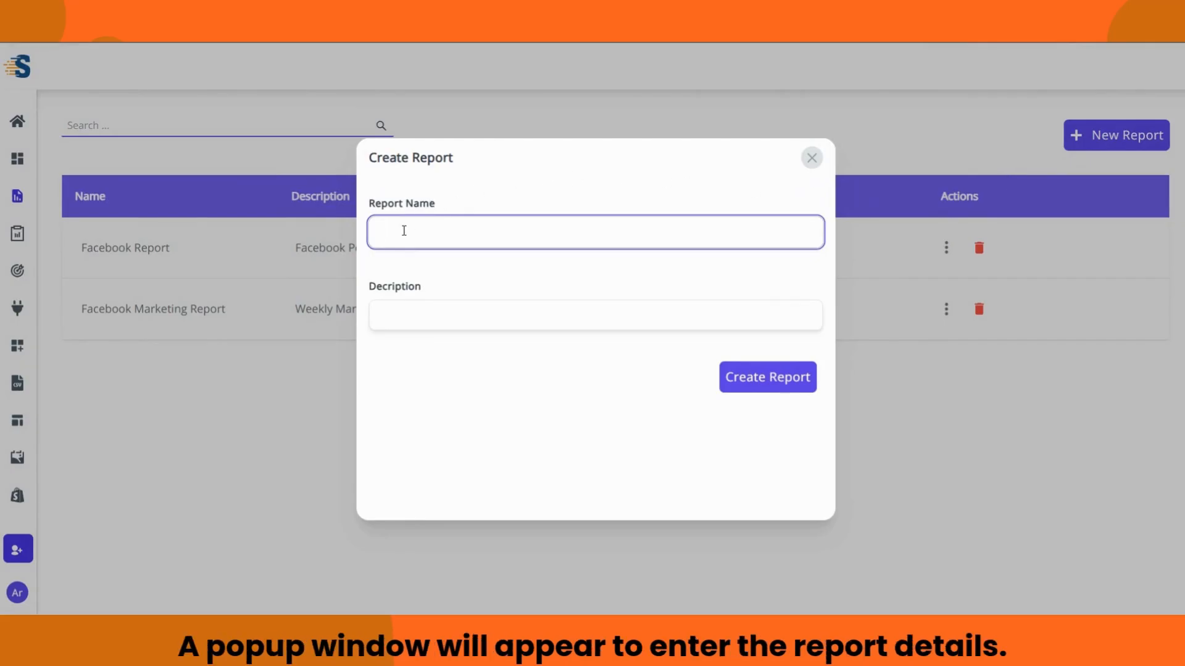
{"action": "type", "text": "Marketing Reports"}
{"action": "left_click", "coordinate": [394, 321]}
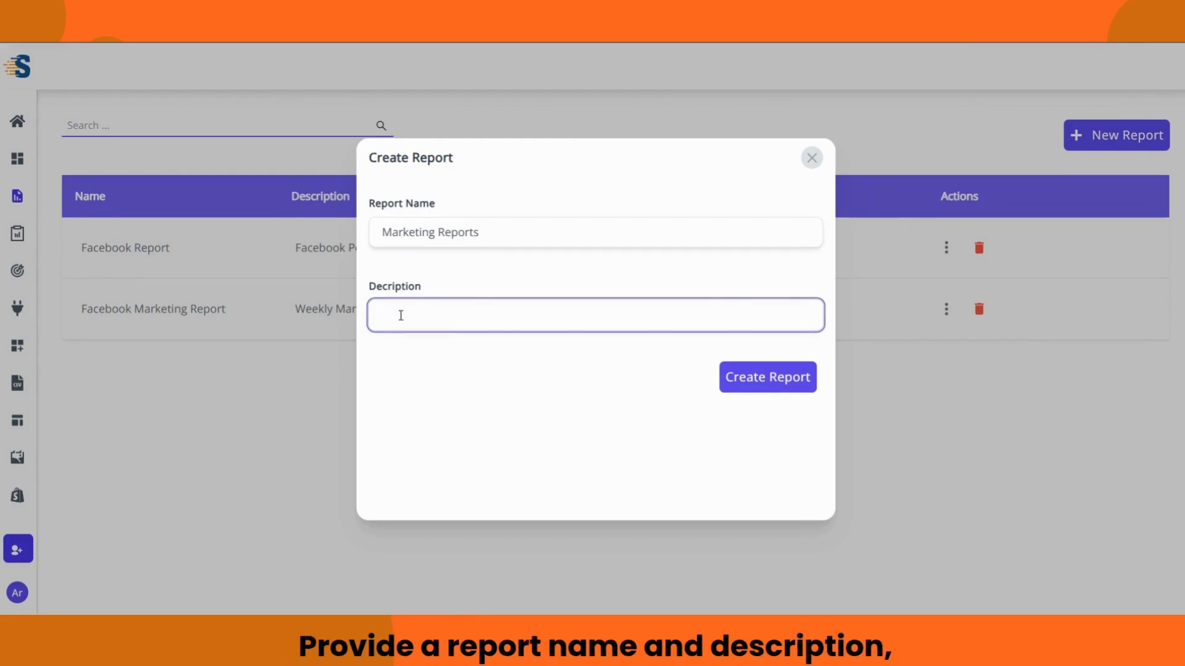
{"action": "type", "text": "Analytics A"}
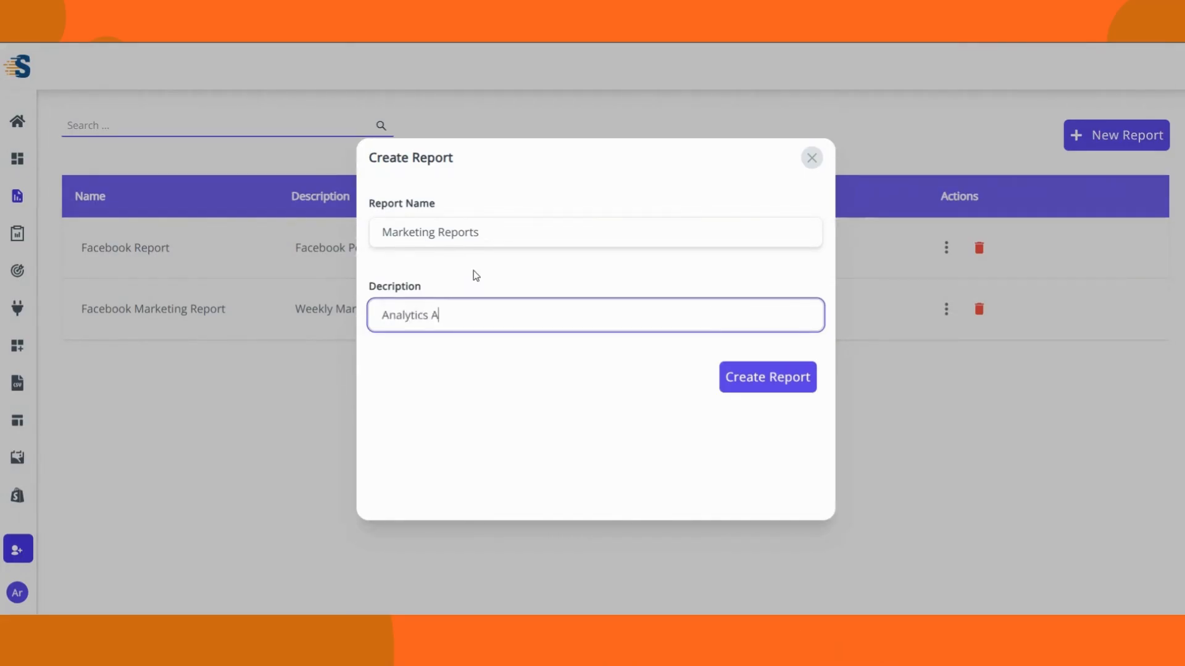
{"action": "type", "text": "nd Reporting"}
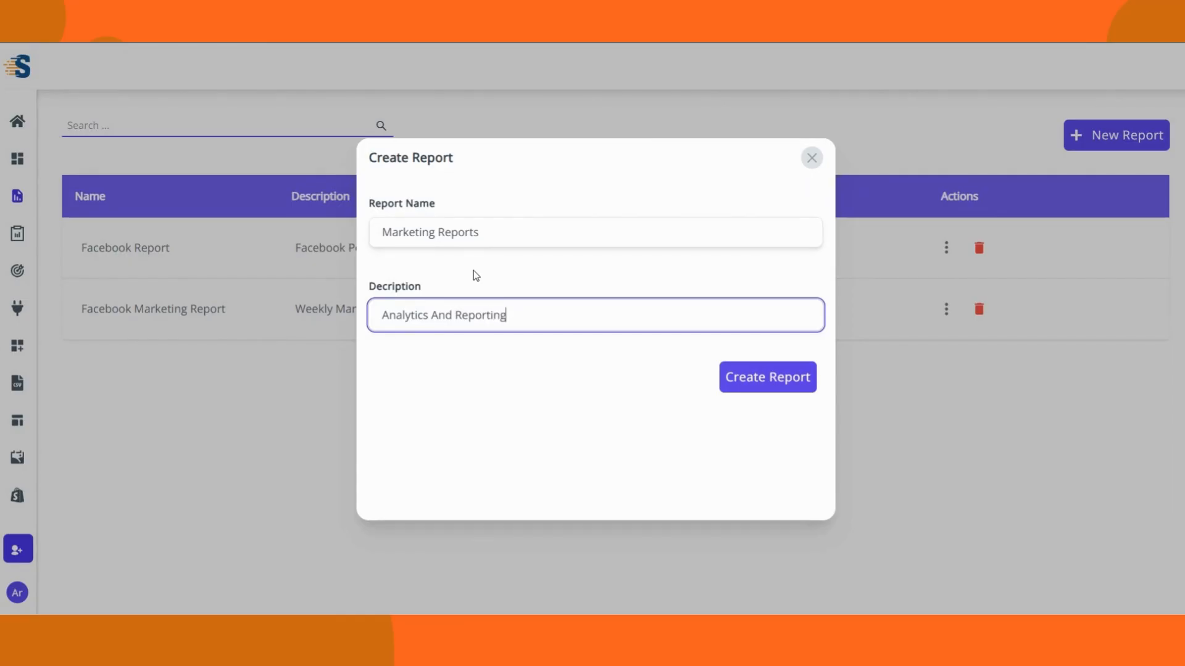
{"action": "left_click", "coordinate": [771, 385]}
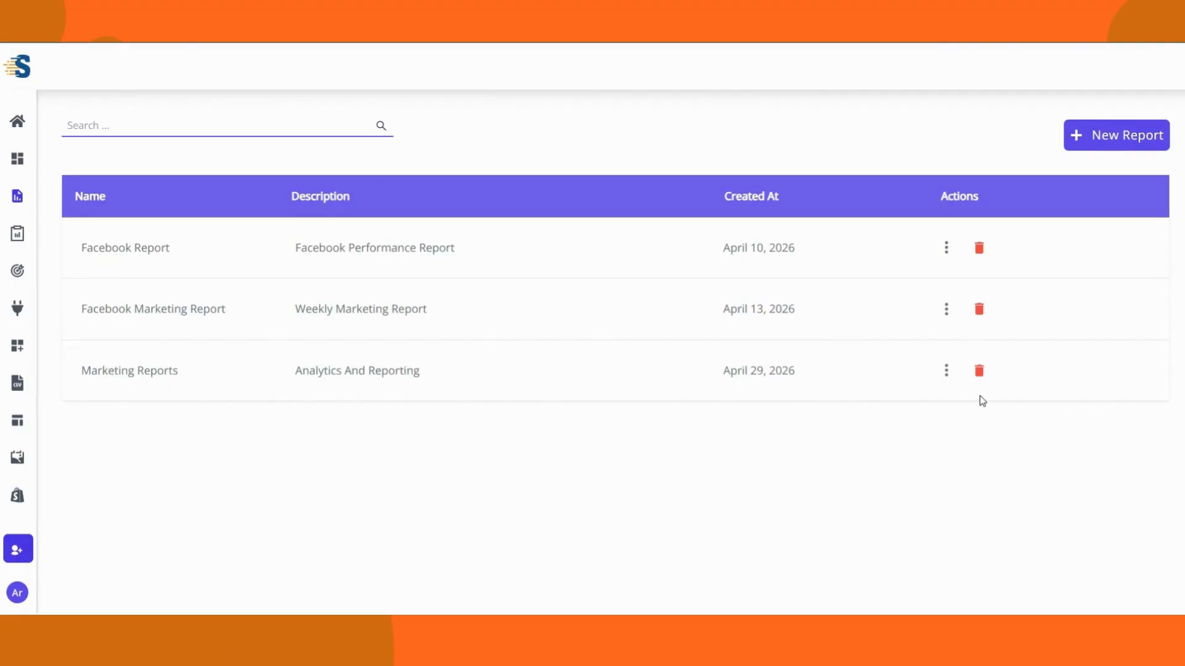
Step: Choose Edit from the Marketing Reports row's actions menu to open it in the editor
{"action": "left_click", "coordinate": [947, 371]}
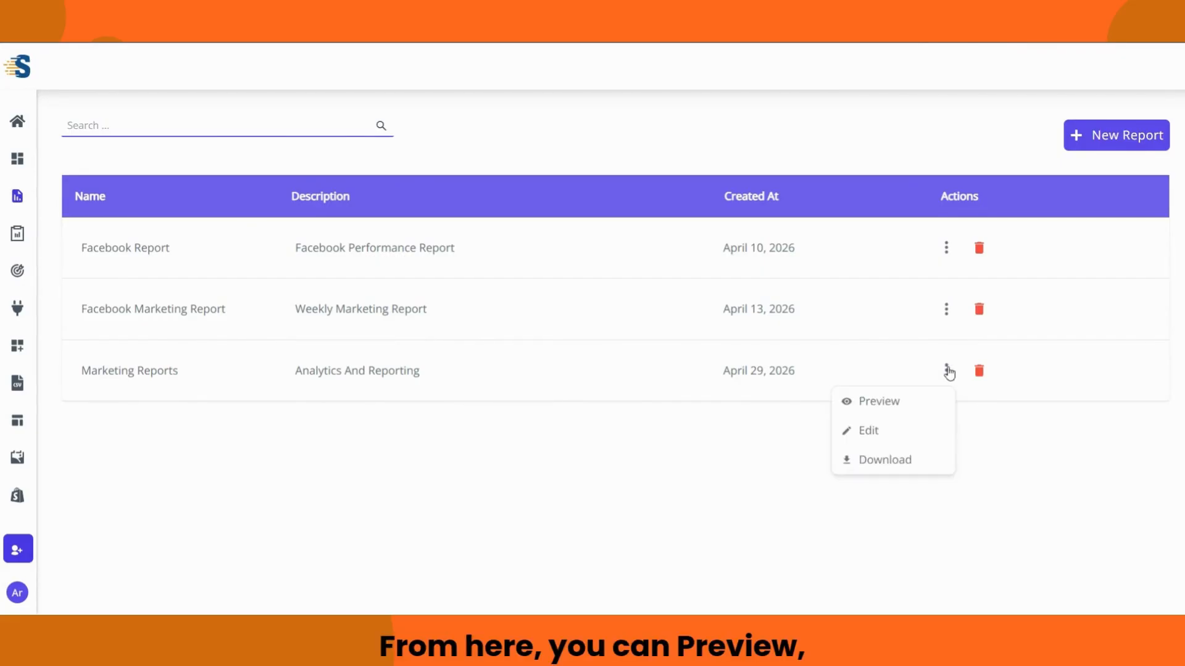
{"action": "left_click", "coordinate": [905, 435]}
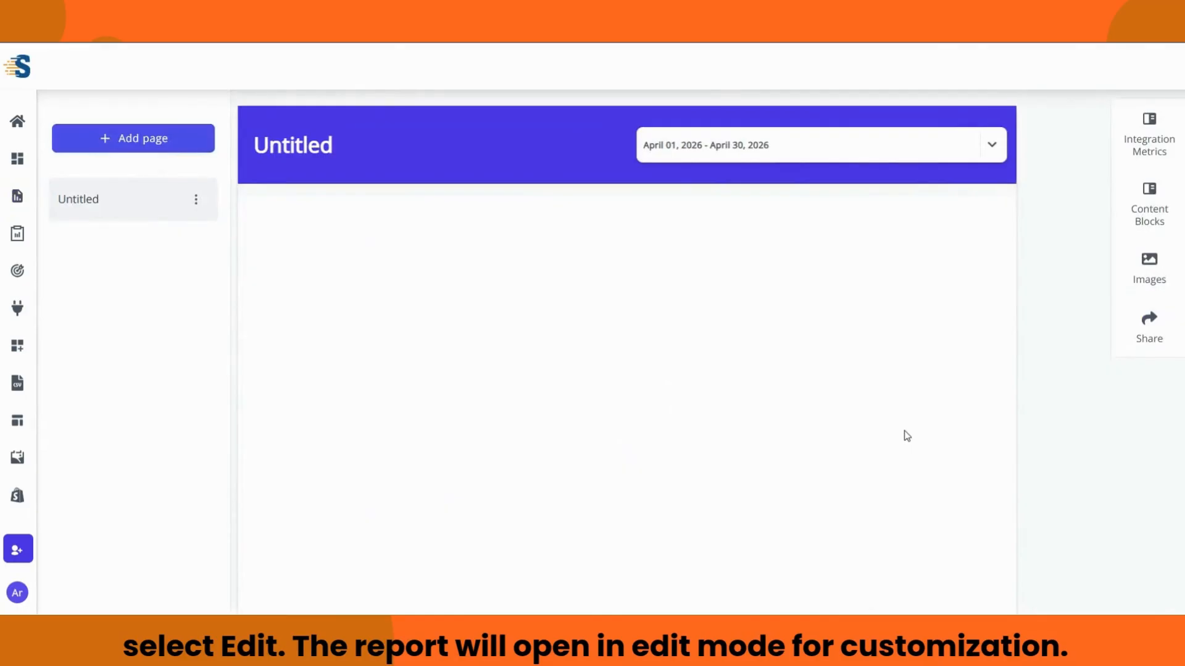
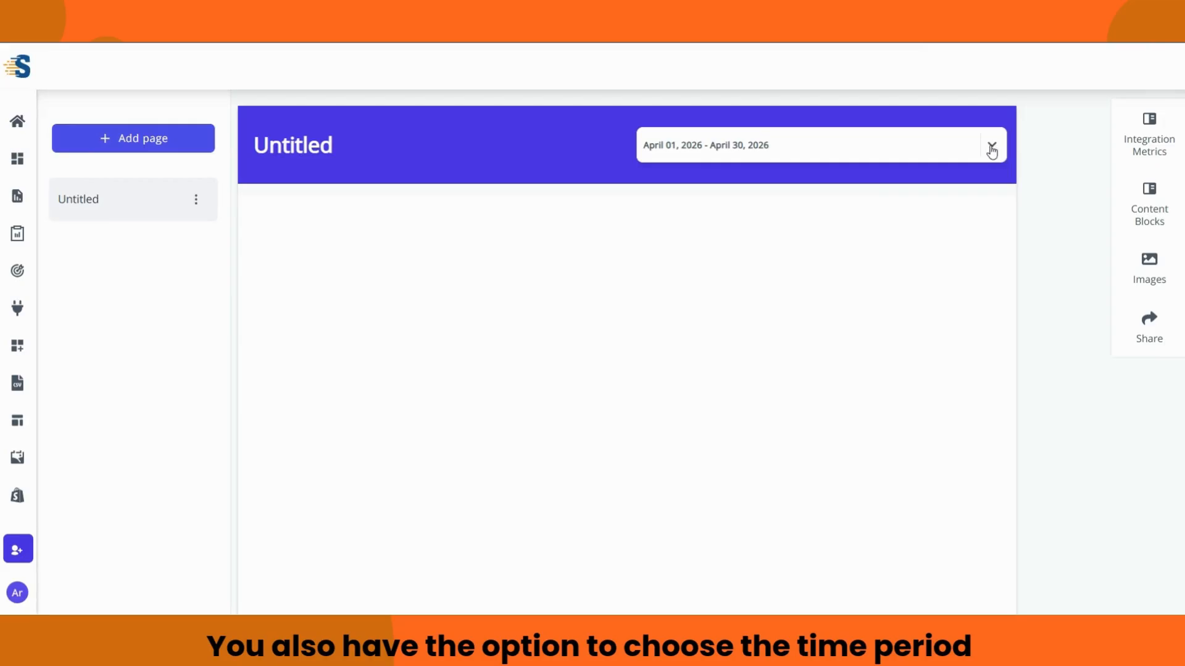
Step: Check the reporting period list, keeping April 2026 selected
{"action": "left_click", "coordinate": [992, 150]}
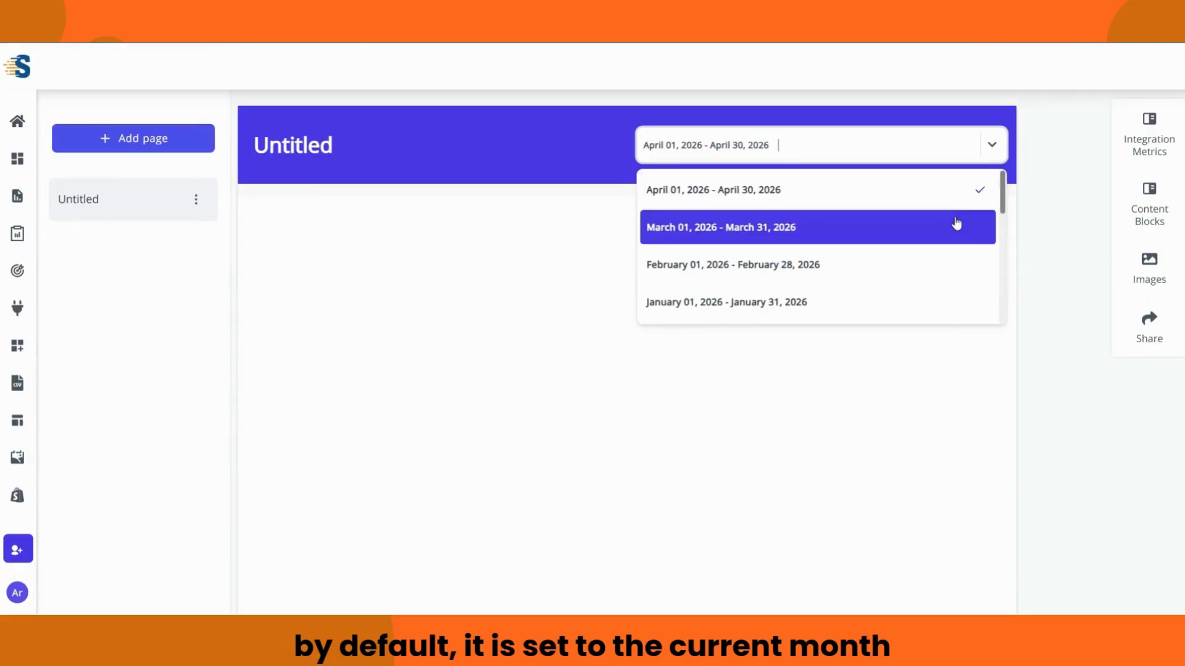
{"action": "scroll", "coordinate": [957, 224], "scroll_direction": "down", "scroll_amount": 5}
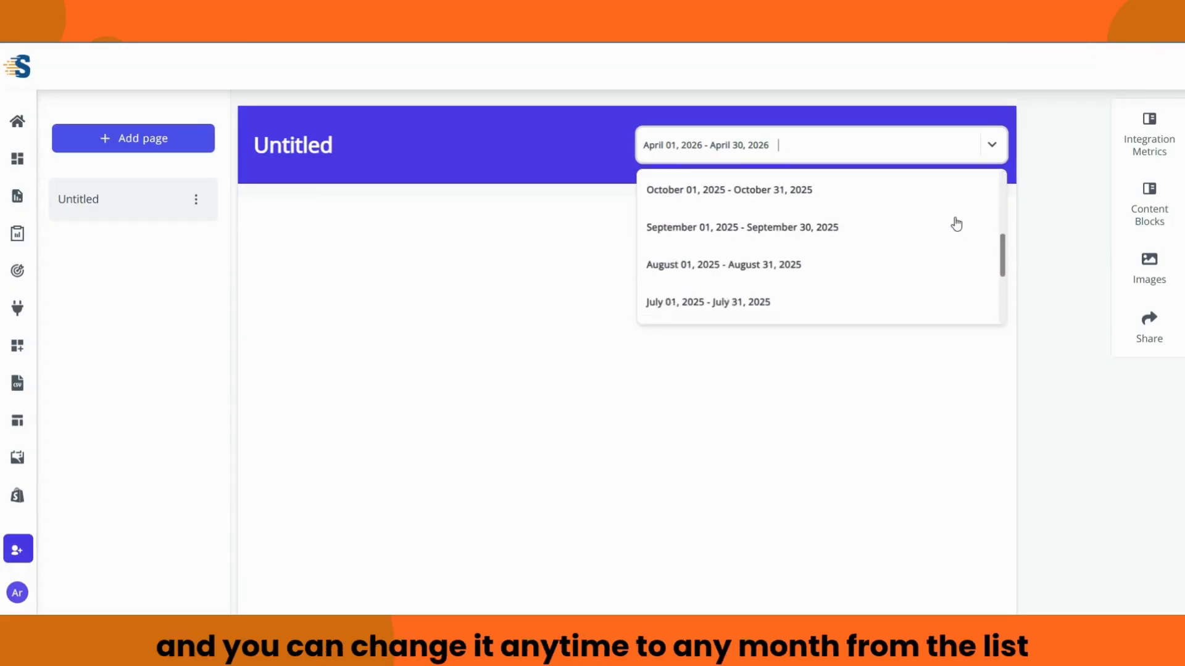
{"action": "scroll", "coordinate": [956, 224], "scroll_direction": "down", "scroll_amount": 3}
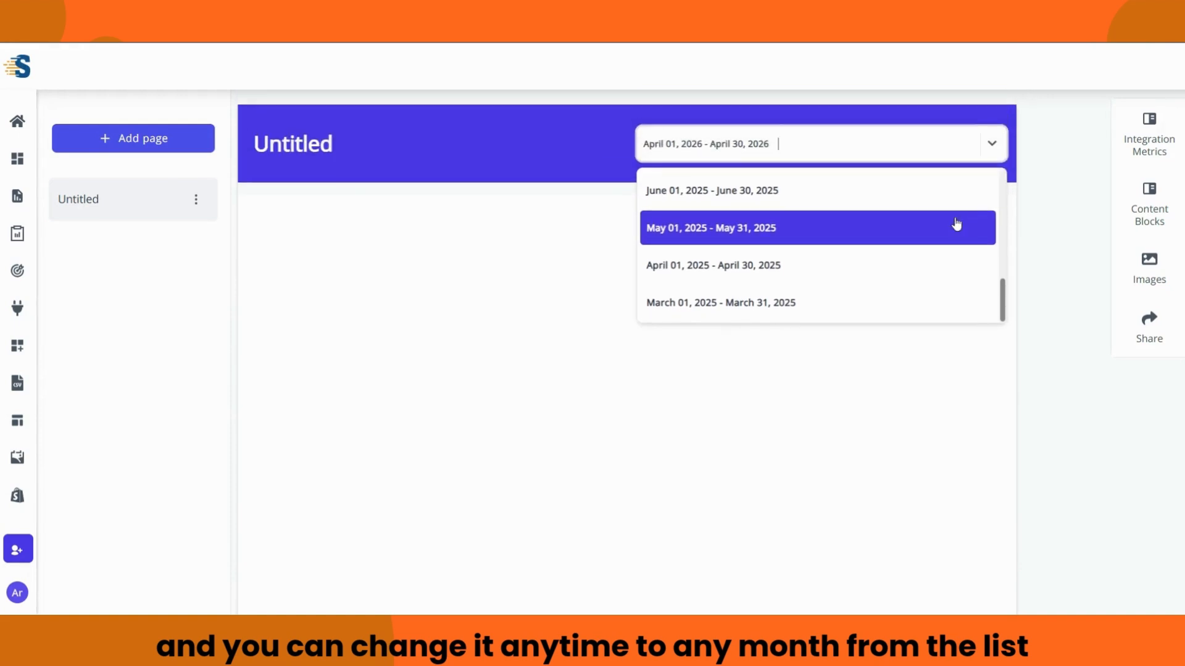
{"action": "scroll", "coordinate": [957, 224], "scroll_direction": "up", "scroll_amount": 8}
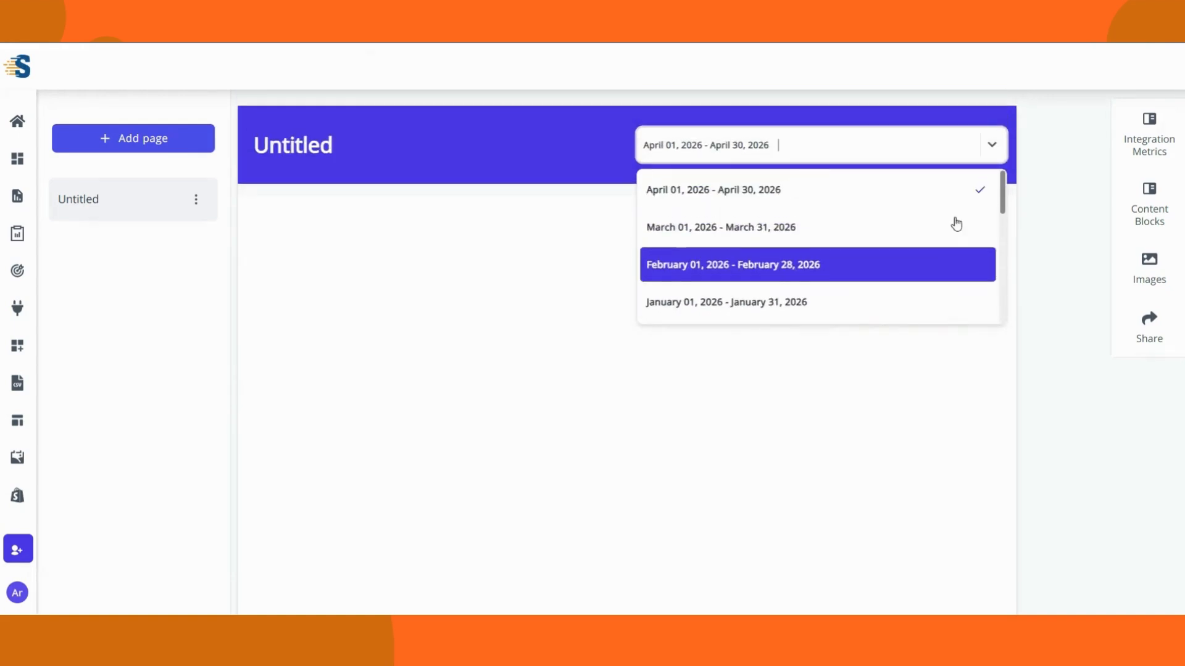
{"action": "left_click", "coordinate": [1017, 161]}
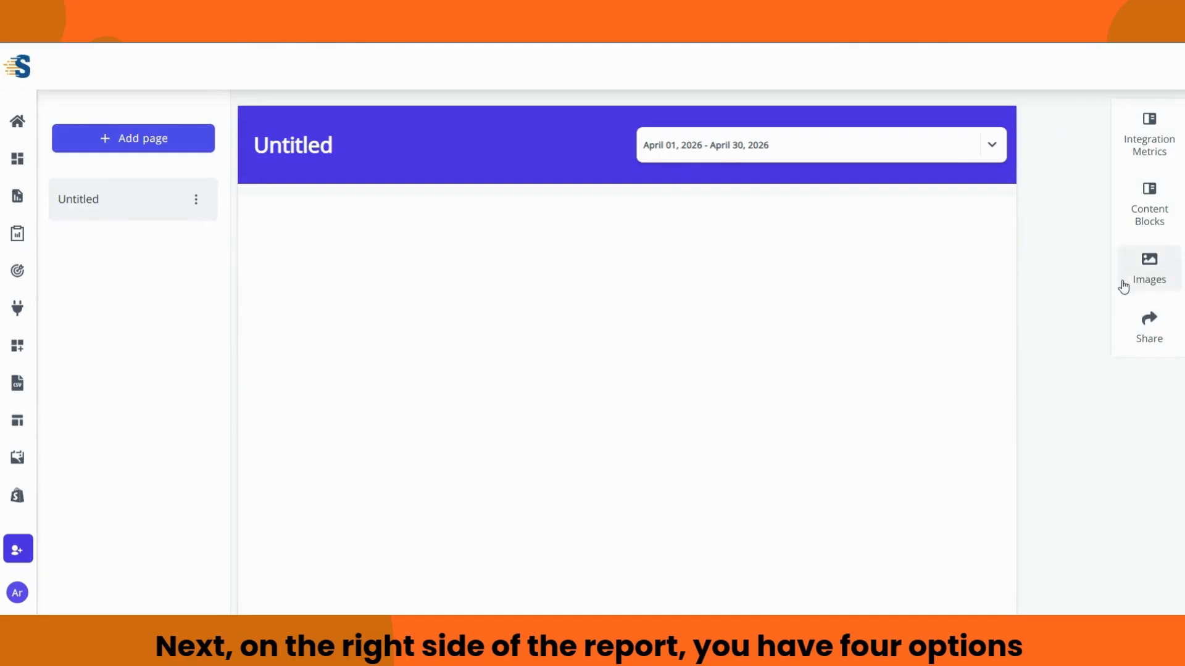
Step: Browse the integrations, content blocks, image and PDF sharing panels without changing anything
{"action": "left_click", "coordinate": [1152, 137]}
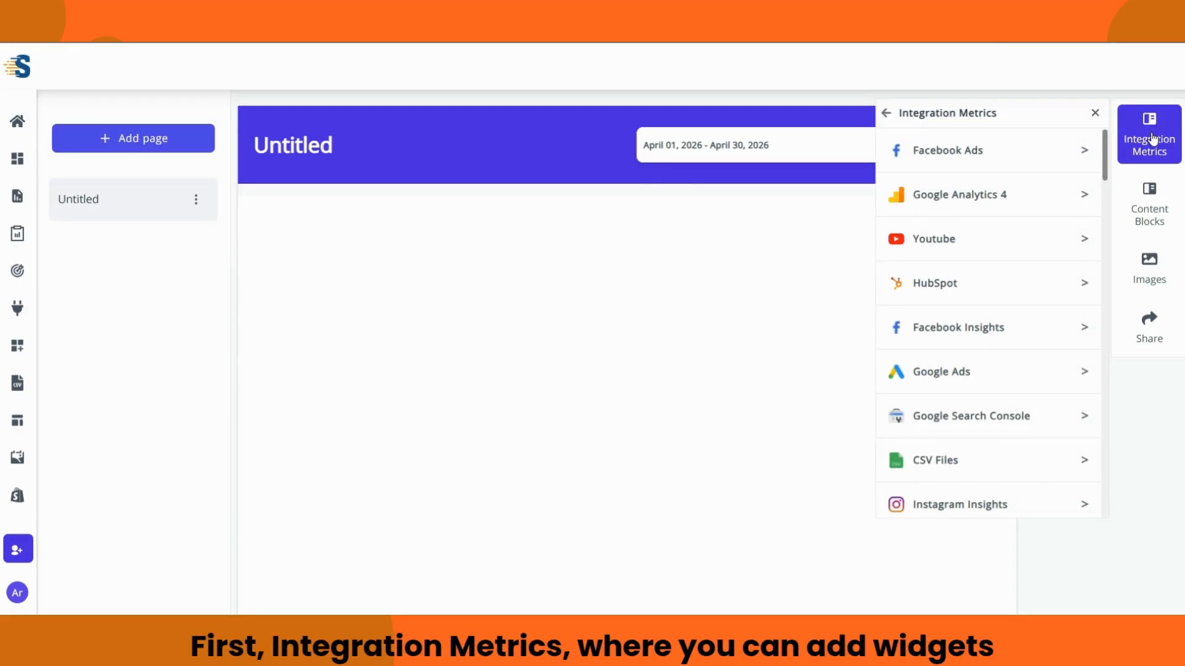
{"action": "left_click", "coordinate": [1093, 113]}
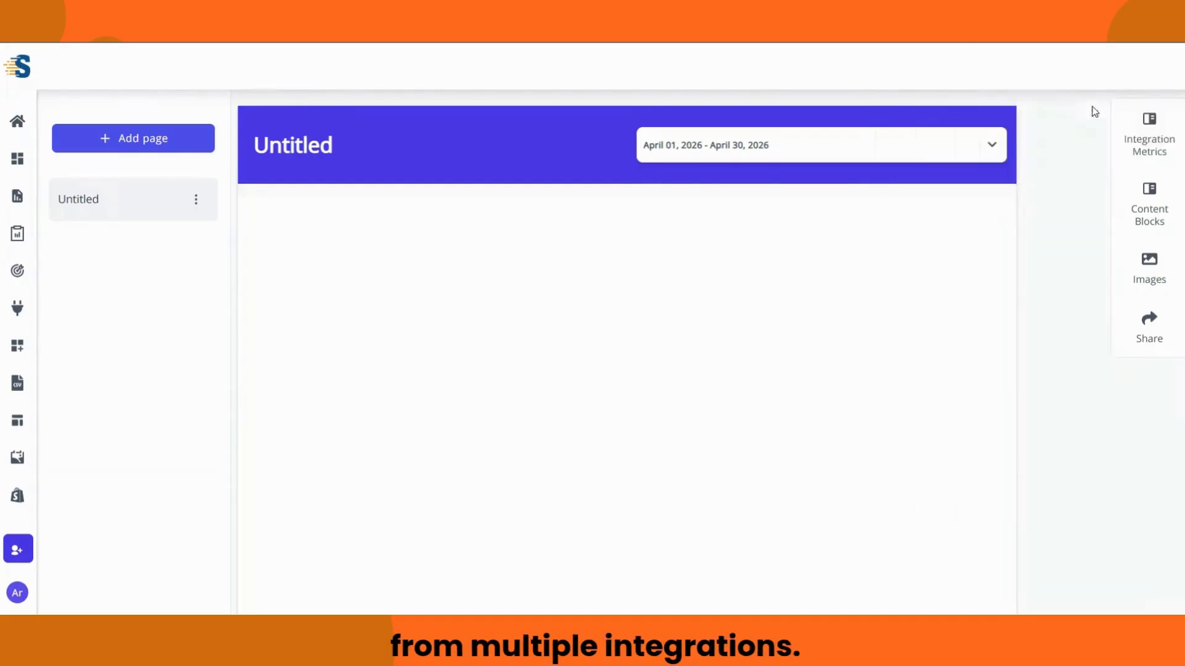
{"action": "left_click", "coordinate": [1161, 208]}
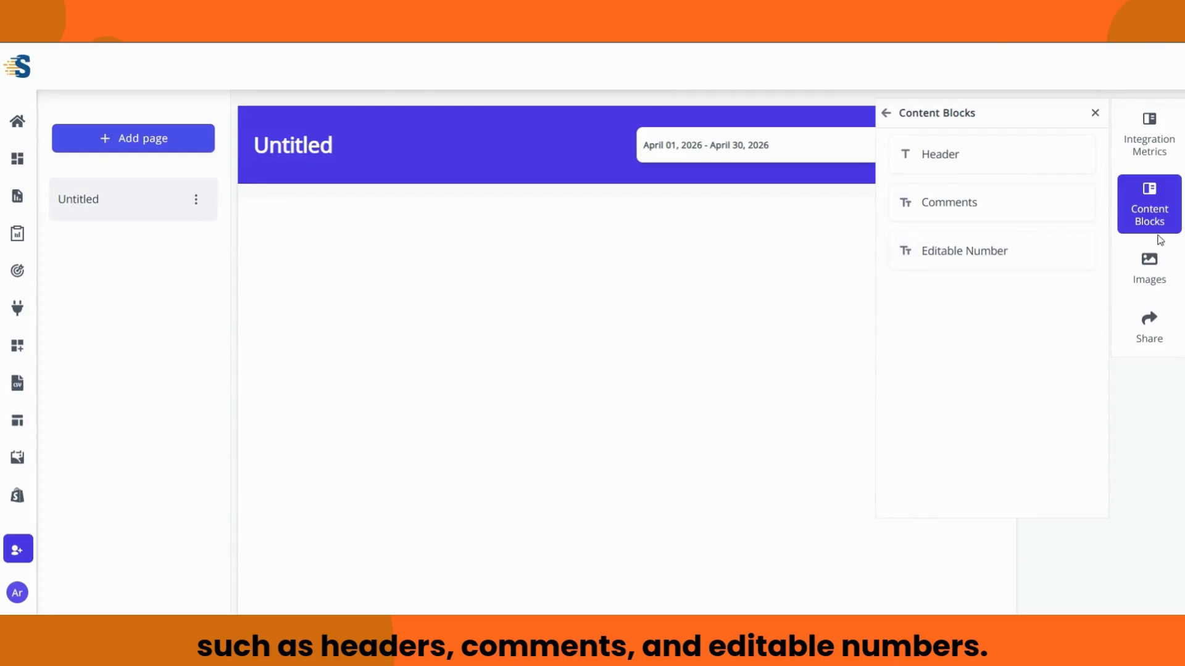
{"action": "left_click", "coordinate": [1094, 114]}
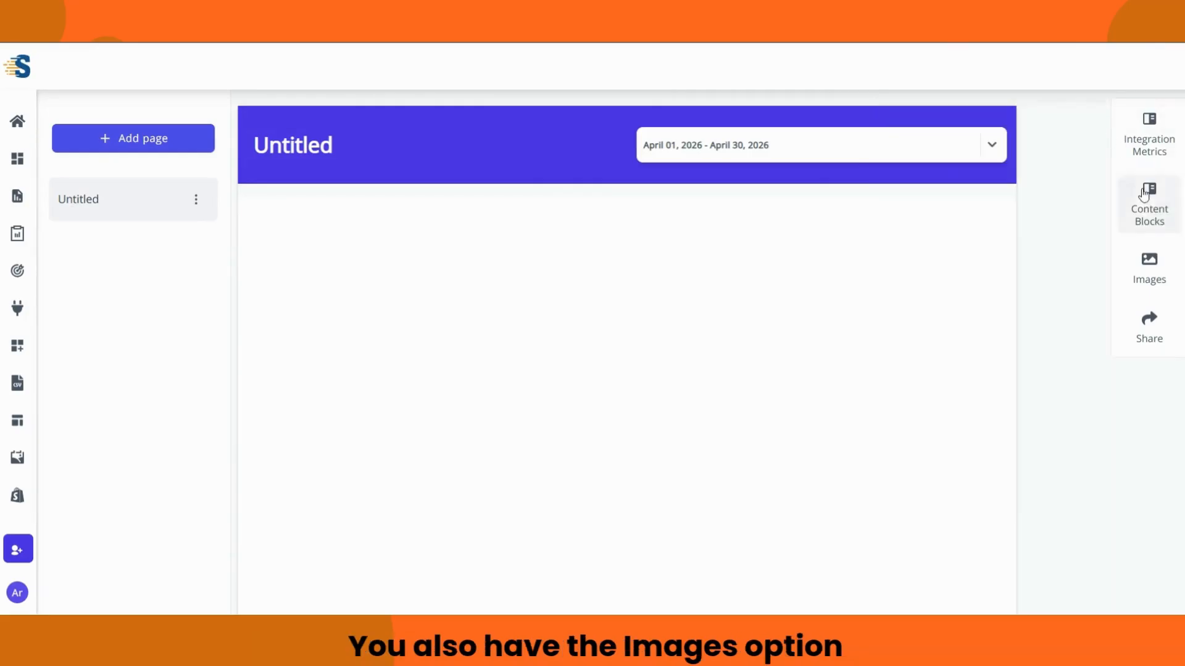
{"action": "left_click", "coordinate": [1157, 274]}
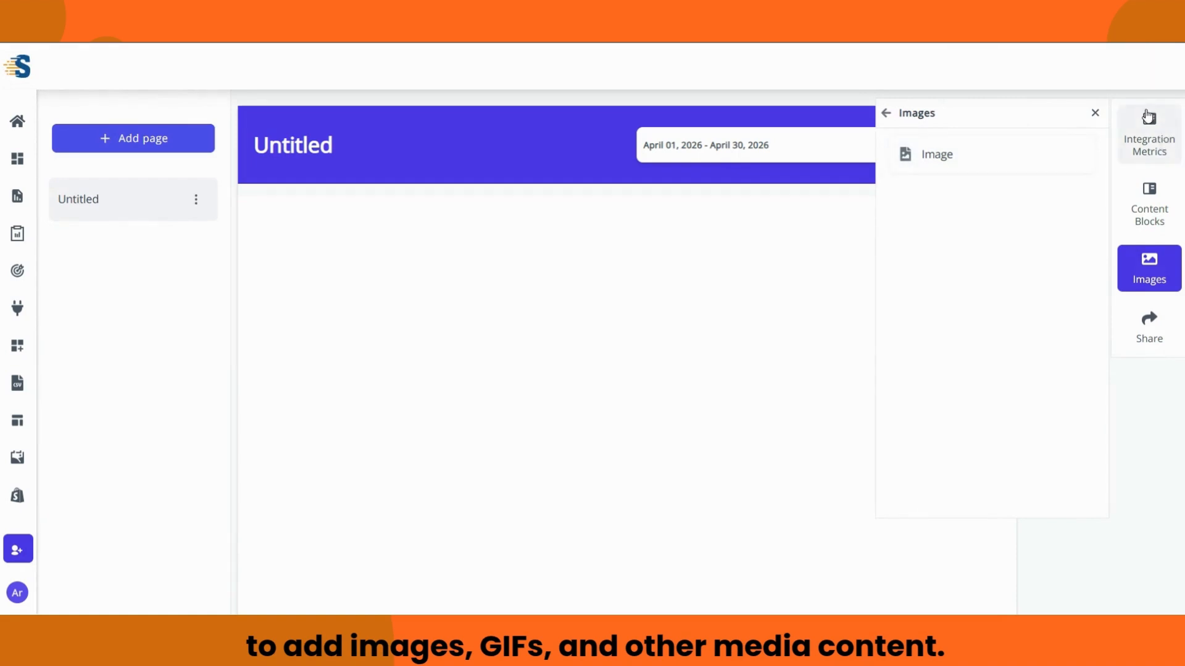
{"action": "left_click", "coordinate": [1096, 114]}
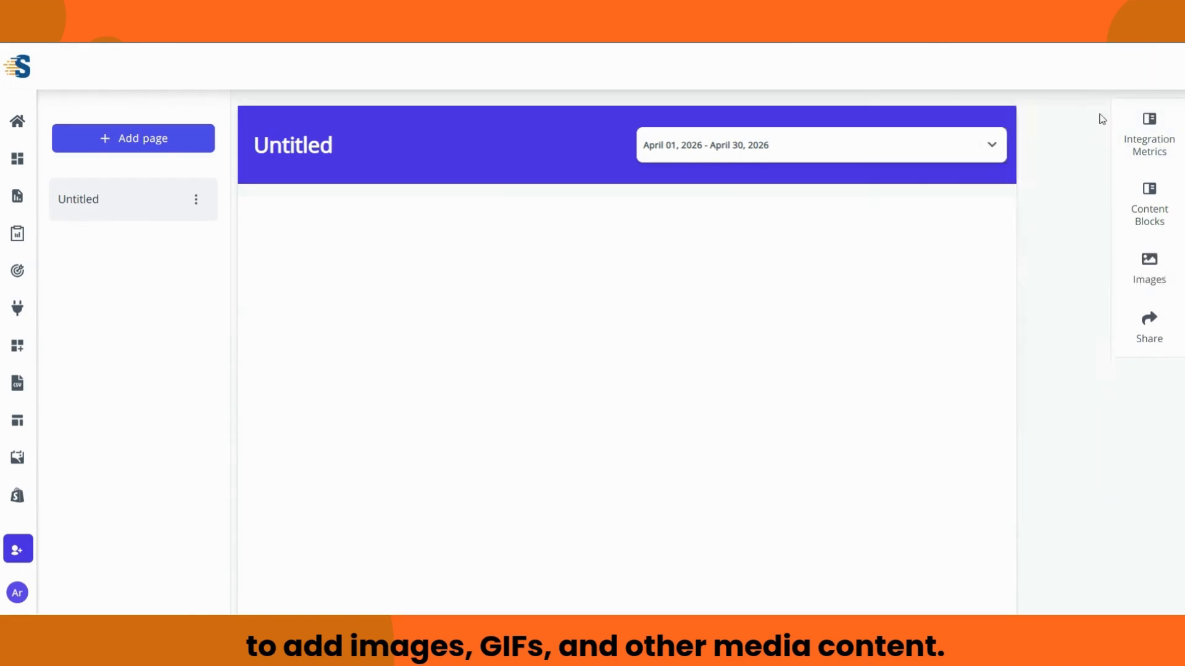
{"action": "left_click", "coordinate": [1149, 328]}
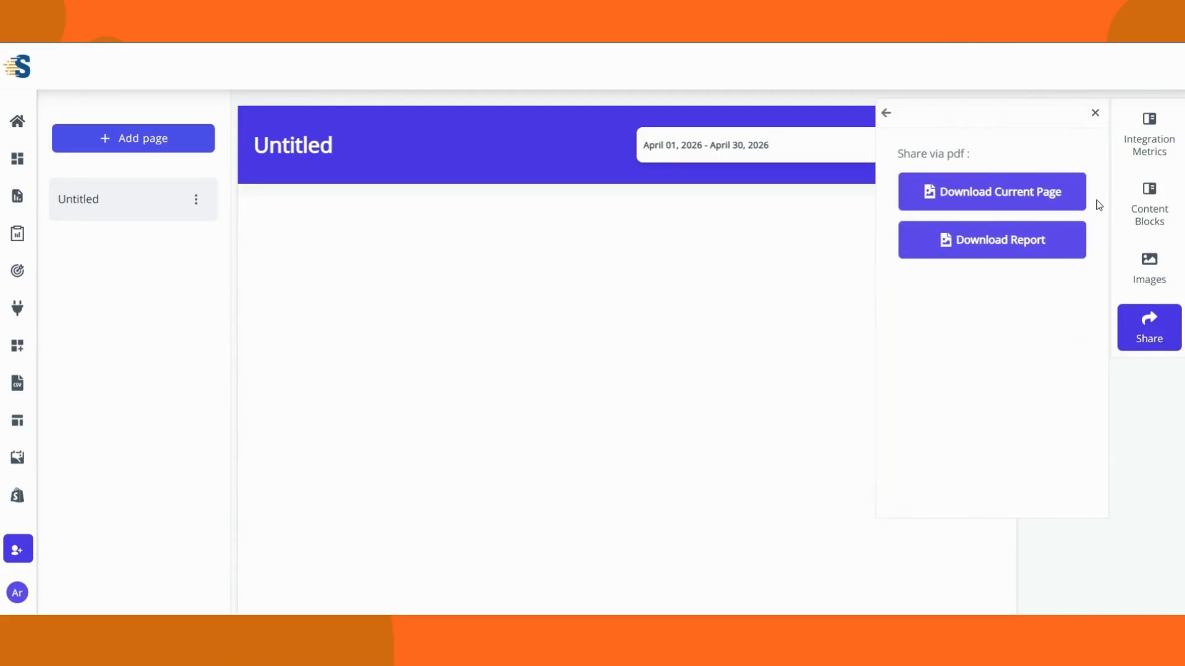
{"action": "left_click", "coordinate": [1095, 113]}
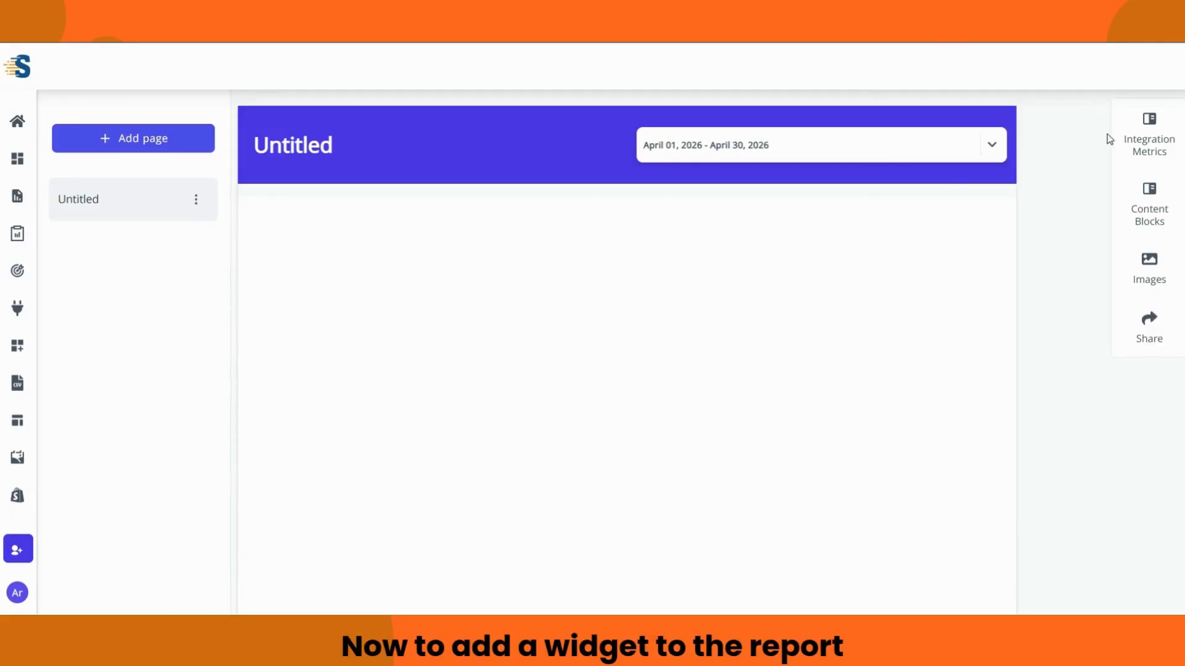
Step: Choose Facebook Ads metrics with the connected ad account and its attribute
{"action": "left_click", "coordinate": [1153, 142]}
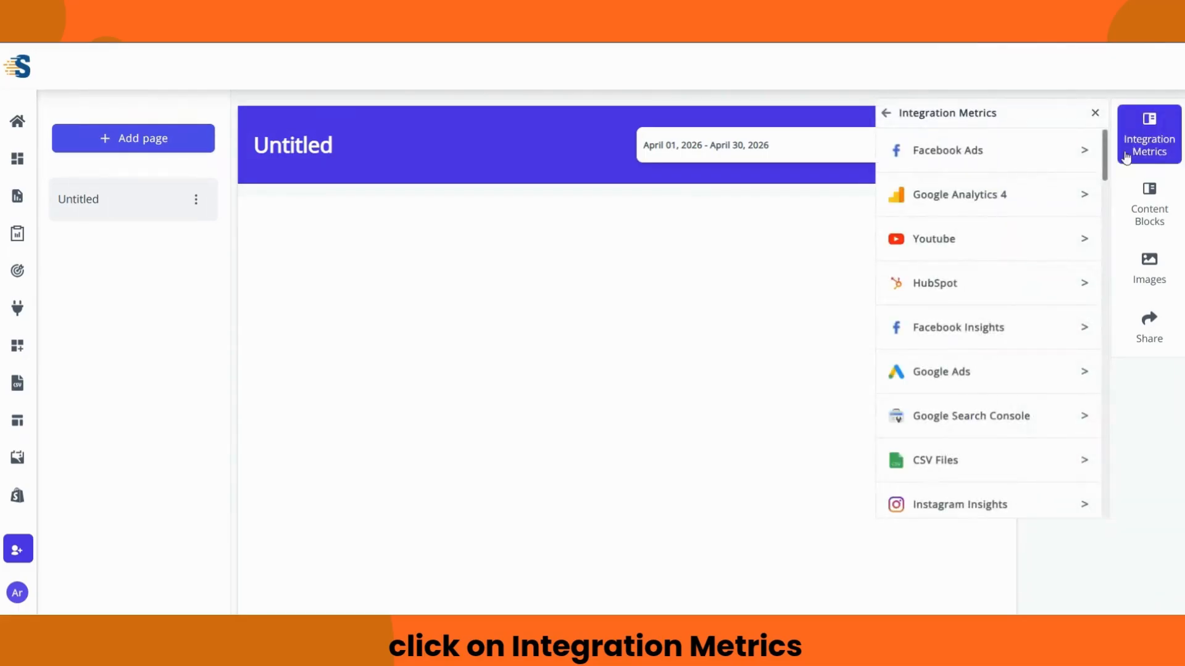
{"action": "scroll", "coordinate": [1000, 176], "scroll_direction": "down", "scroll_amount": 5}
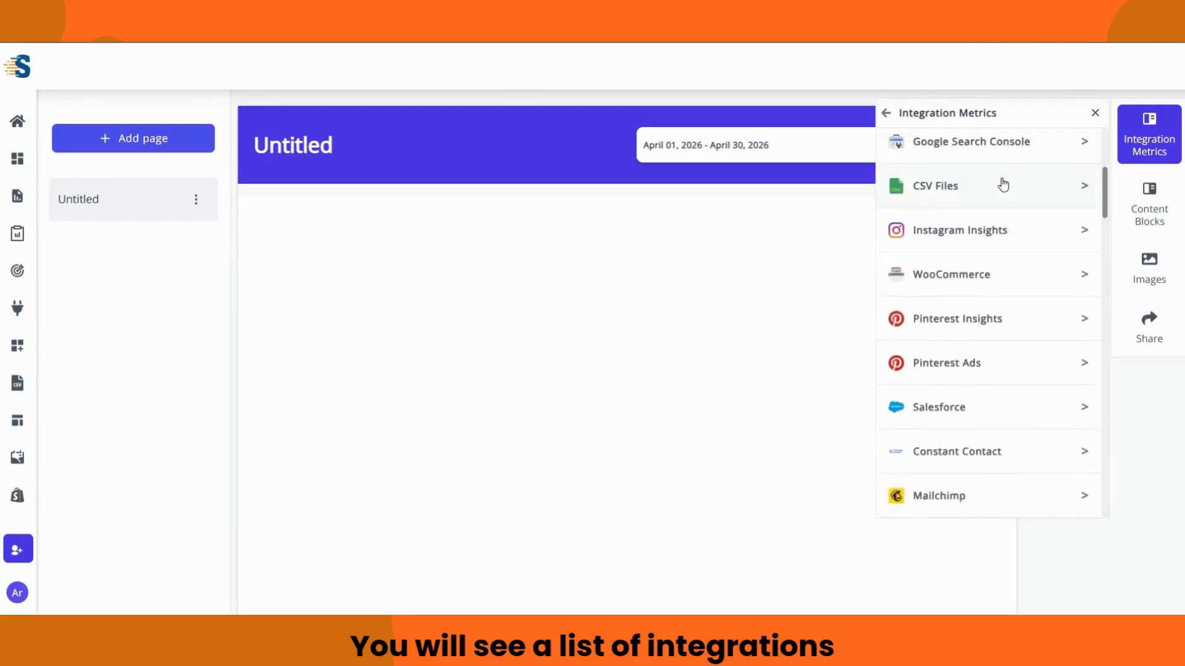
{"action": "scroll", "coordinate": [1003, 185], "scroll_direction": "up", "scroll_amount": 4}
{"action": "scroll", "coordinate": [1003, 185], "scroll_direction": "up", "scroll_amount": 2}
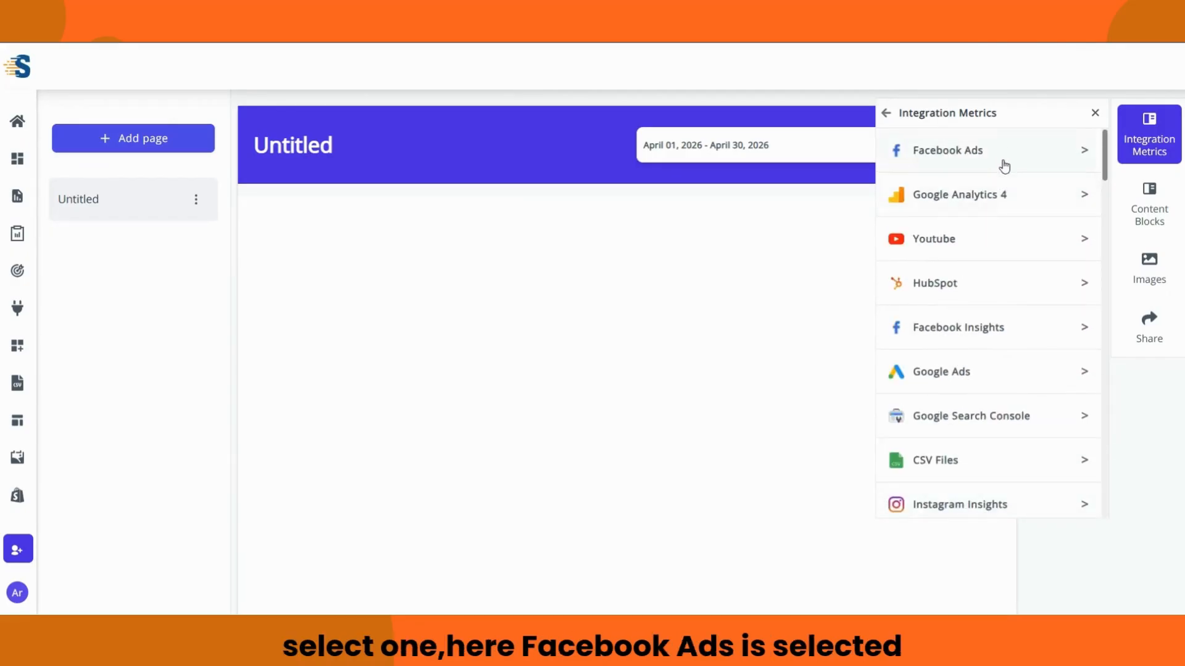
{"action": "left_click", "coordinate": [1000, 159]}
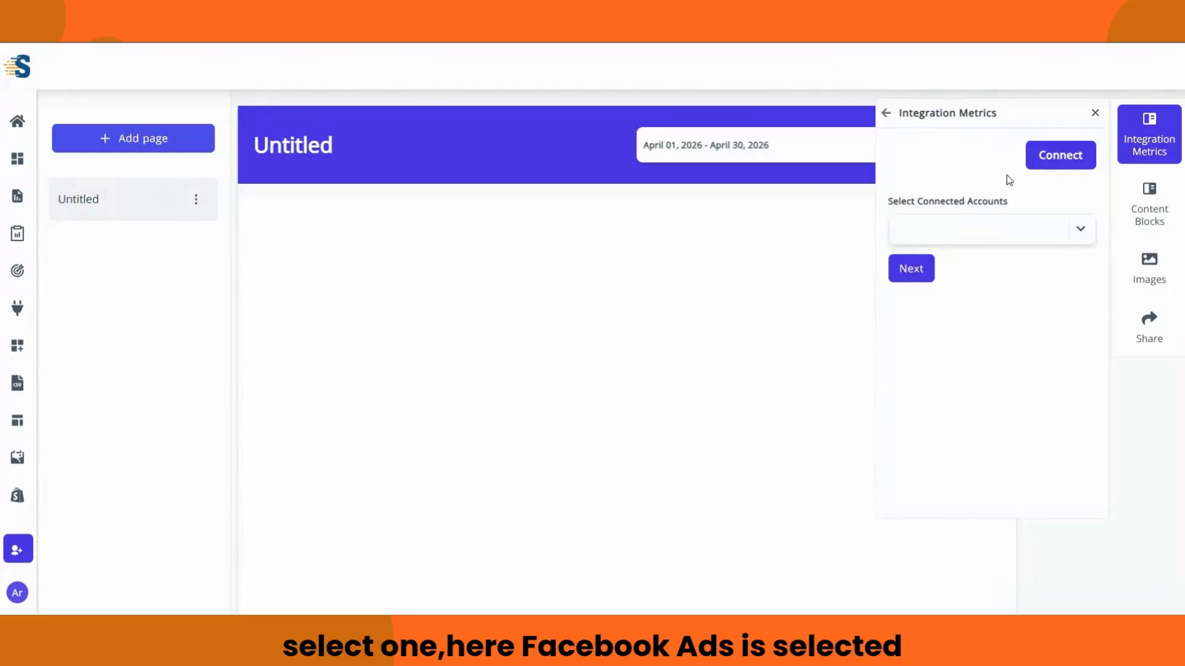
{"action": "left_click", "coordinate": [1082, 231]}
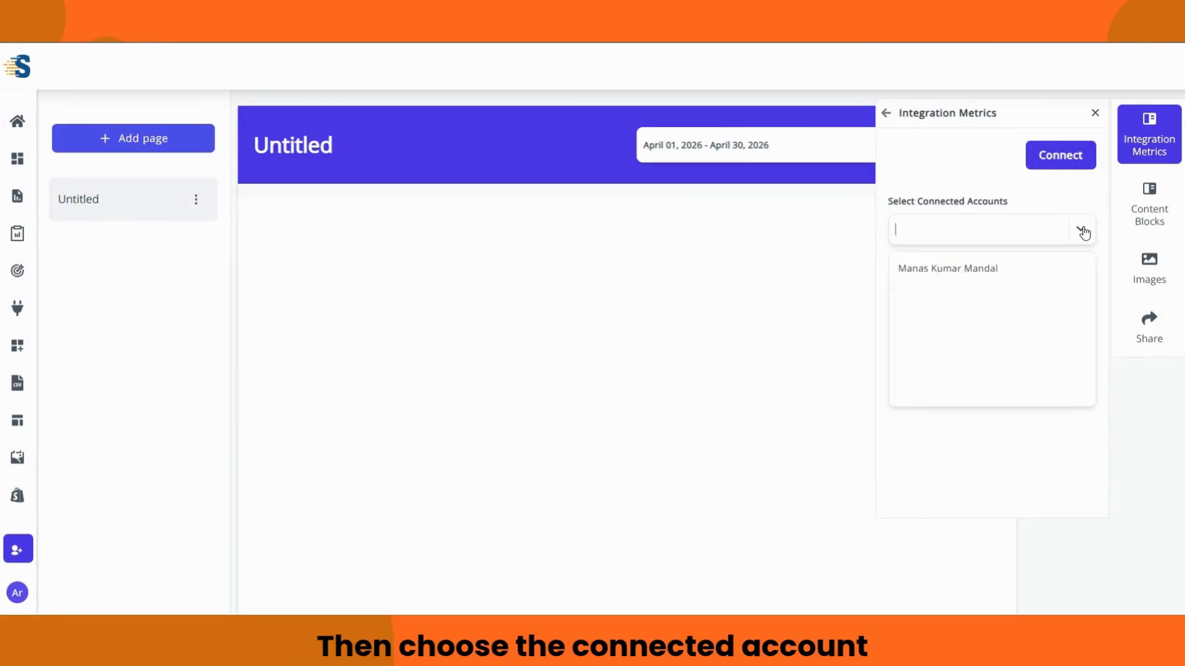
{"action": "left_click", "coordinate": [1036, 267]}
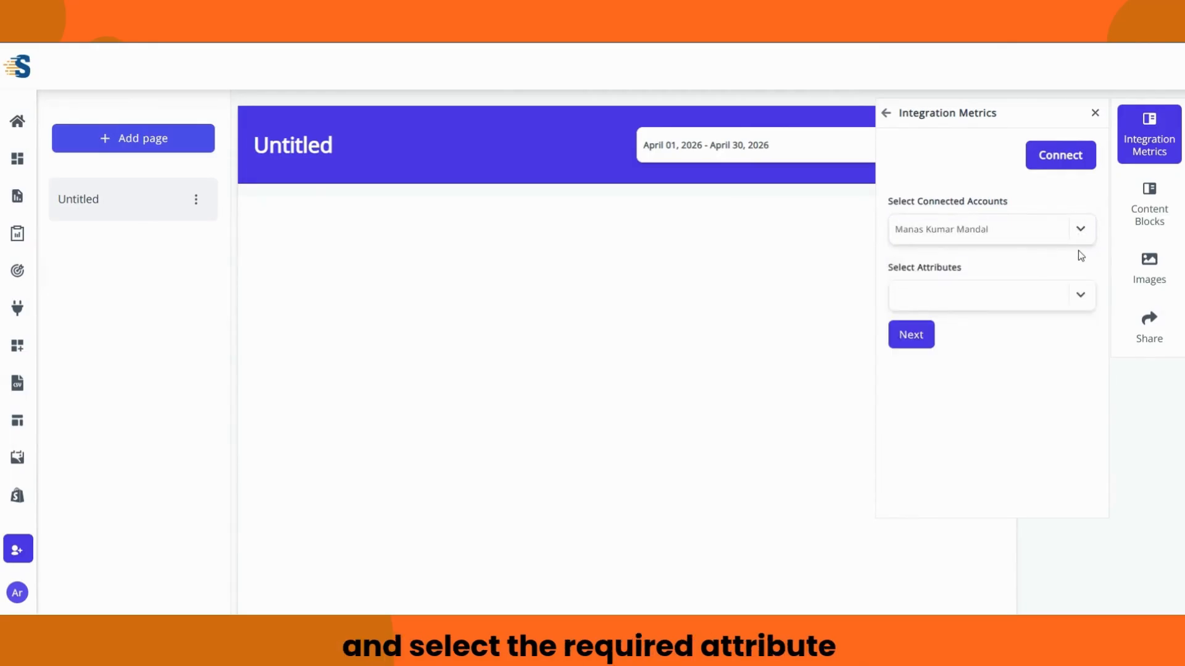
{"action": "left_click", "coordinate": [1080, 296]}
{"action": "left_click", "coordinate": [1005, 343]}
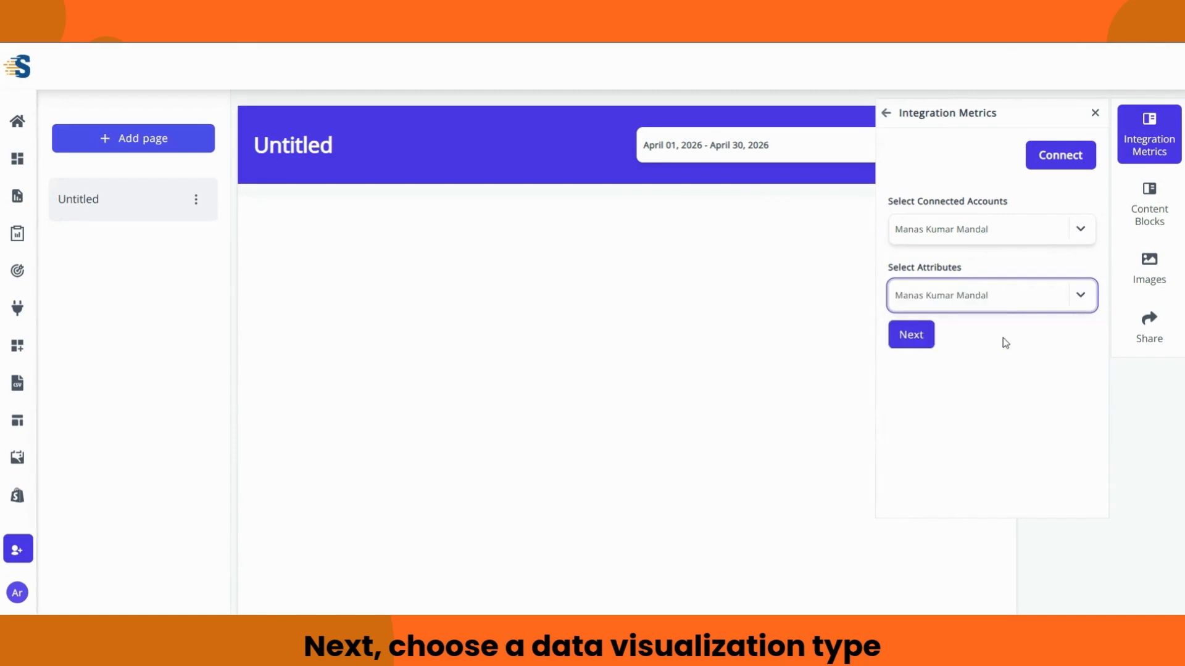
Step: Continue to visualizations and pick Year Over Year Trend
{"action": "left_click", "coordinate": [917, 337]}
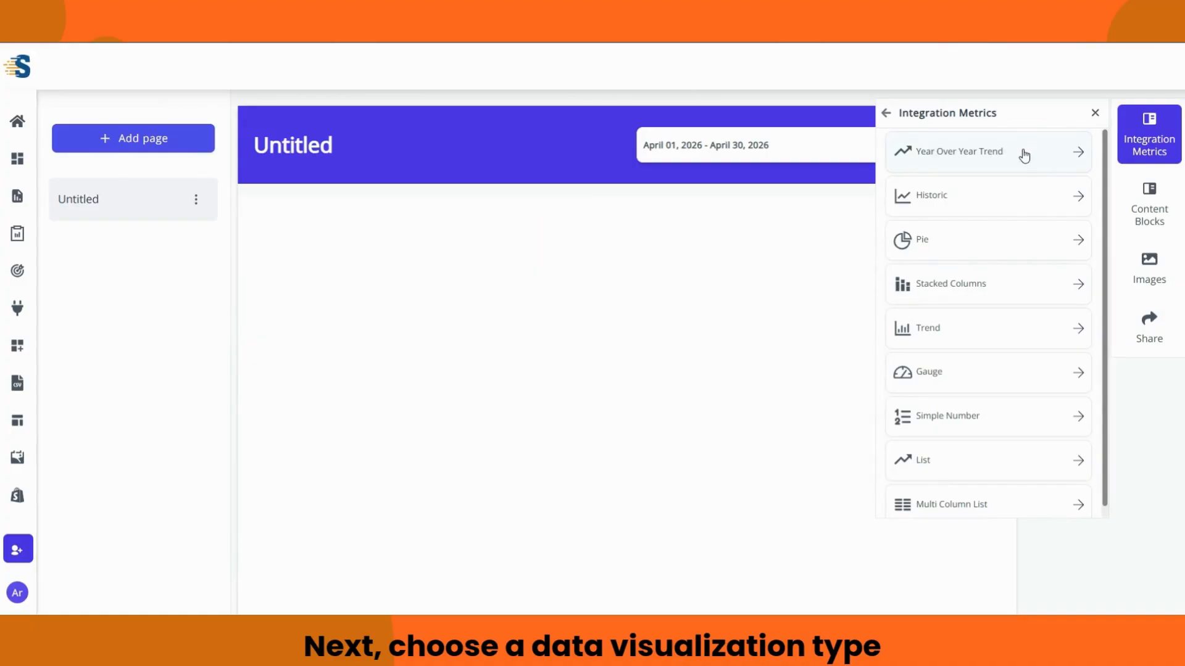
{"action": "scroll", "coordinate": [1022, 179], "scroll_direction": "down", "scroll_amount": 1}
{"action": "scroll", "coordinate": [1021, 196], "scroll_direction": "up", "scroll_amount": 1}
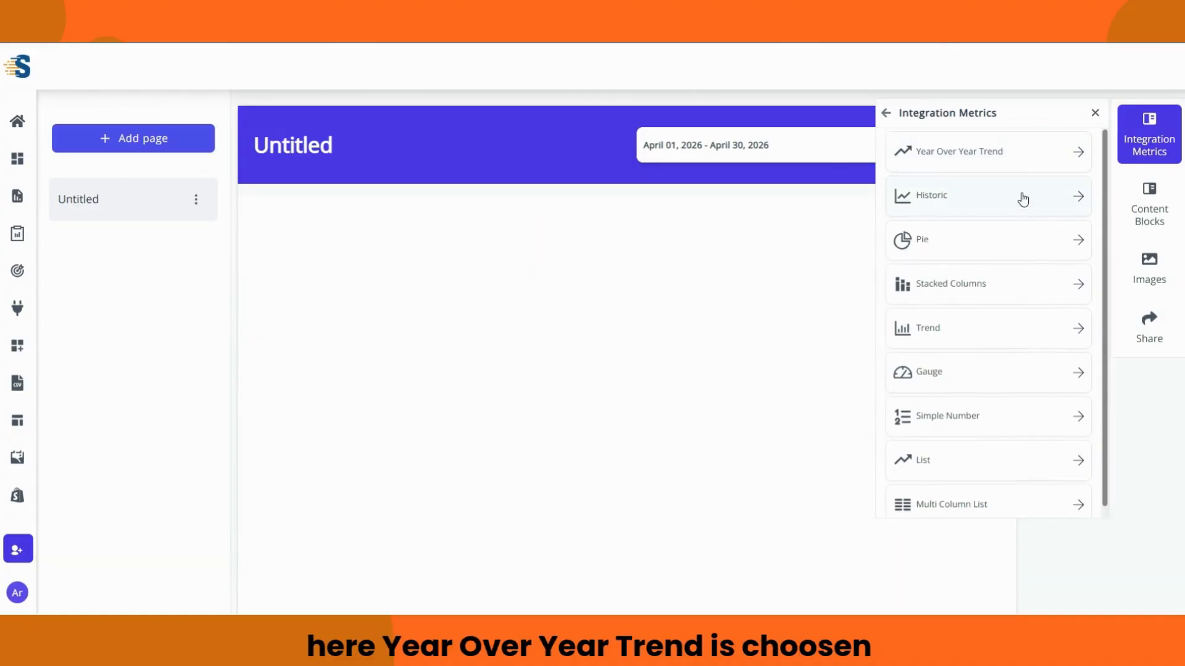
{"action": "left_click", "coordinate": [1003, 154]}
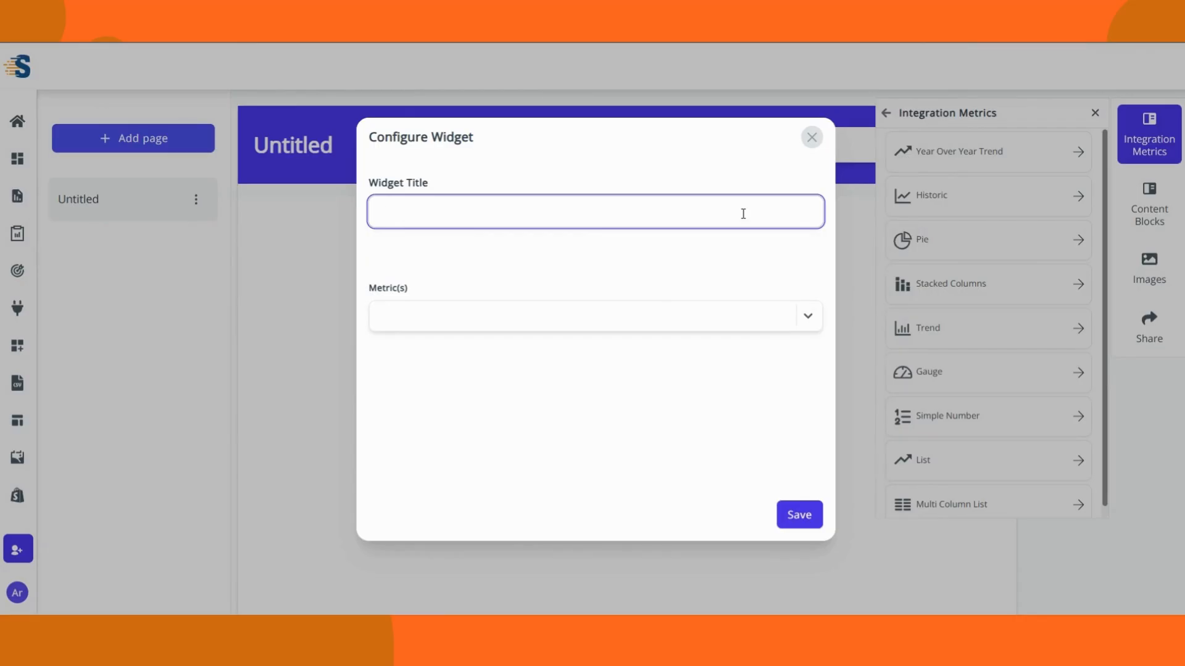
Step: Title the widget 'Impressions', set Impressions as its metric, and save it
{"action": "type", "text": "Impressions"}
{"action": "left_click", "coordinate": [808, 317]}
{"action": "scroll", "coordinate": [571, 423], "scroll_direction": "down", "scroll_amount": 4}
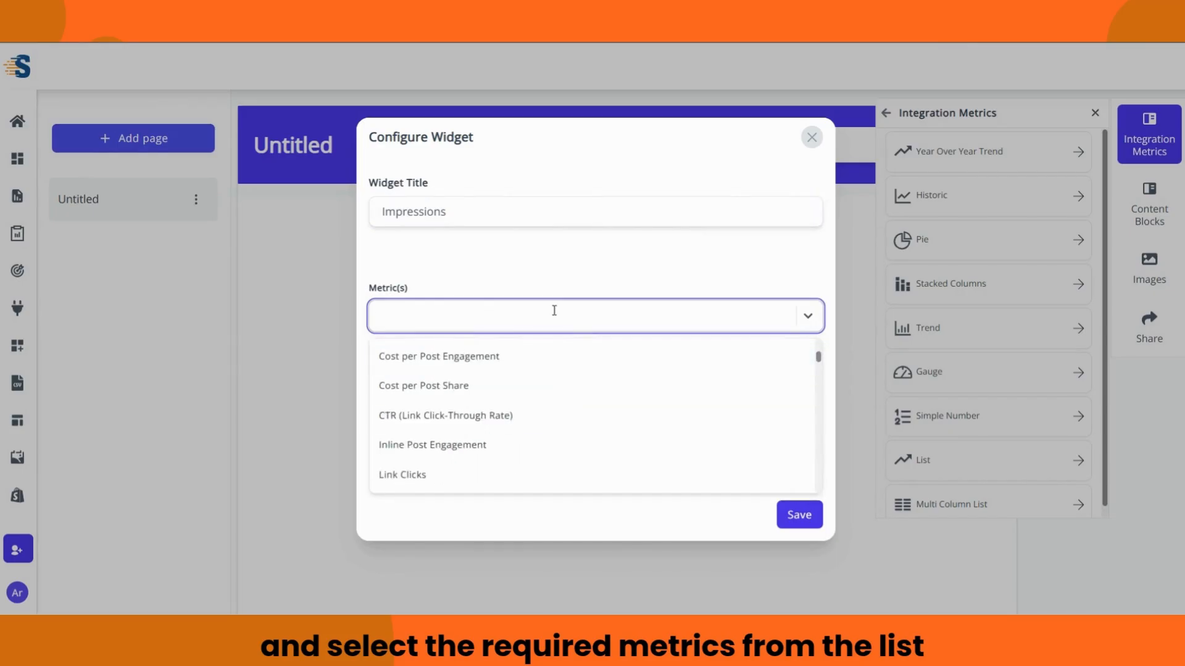
{"action": "type", "text": "Impressions"}
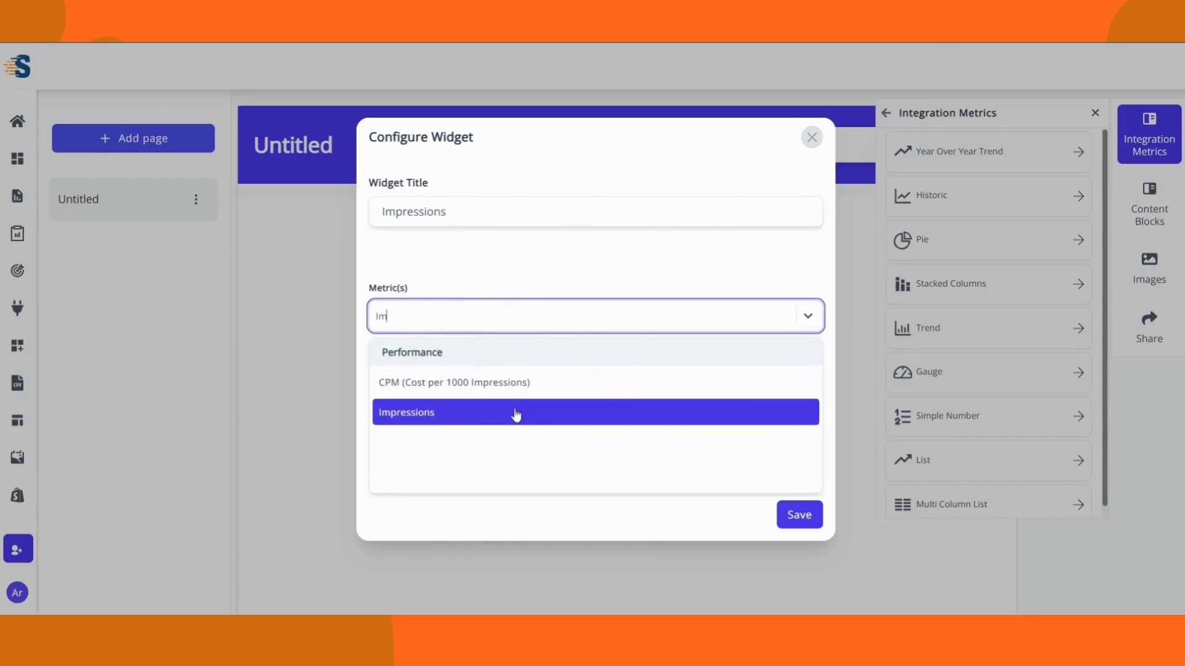
{"action": "left_click", "coordinate": [516, 413]}
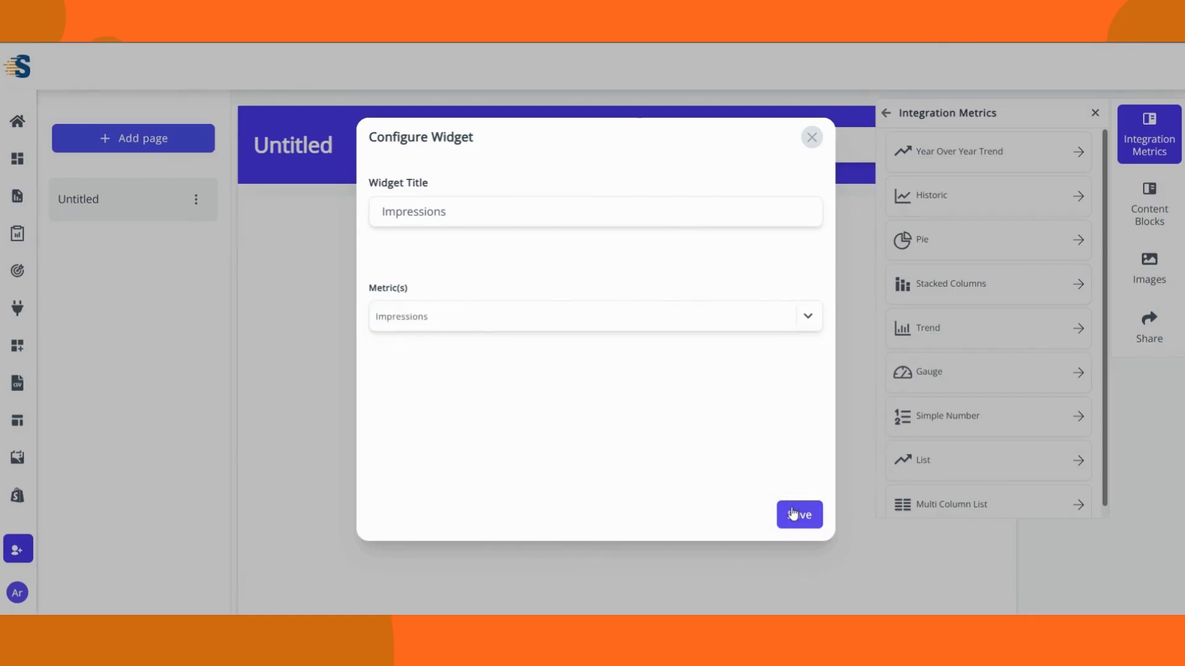
{"action": "left_click", "coordinate": [793, 514]}
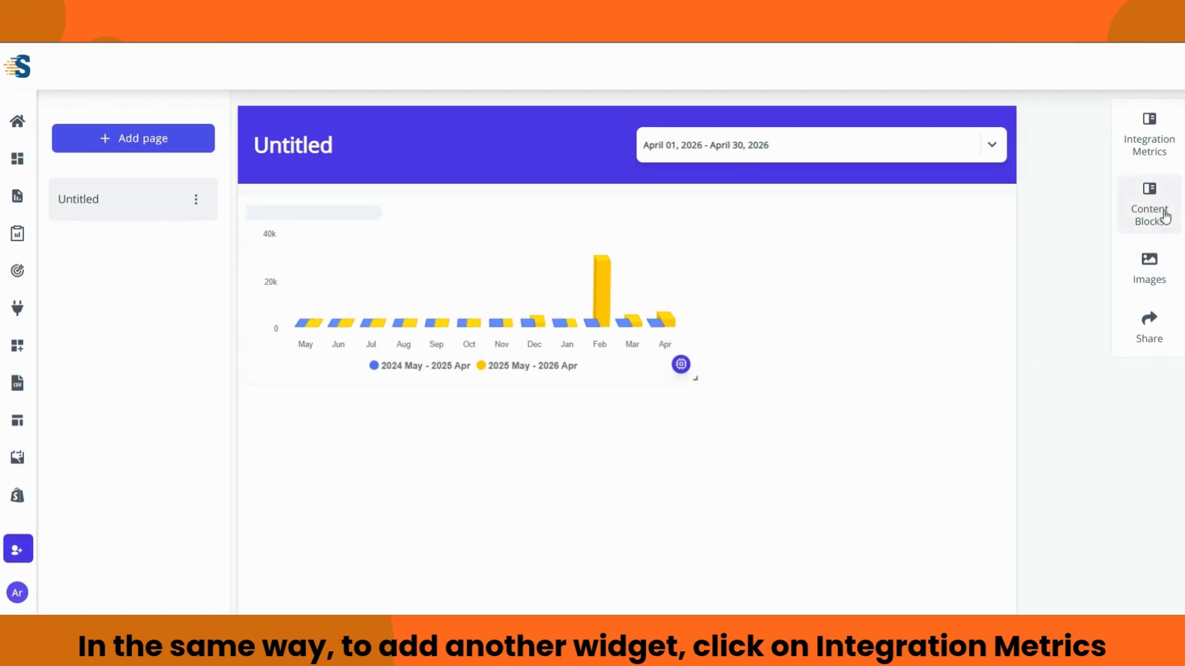
Step: Start a Facebook Ads pie chart widget using the connected account and attribute
{"action": "left_click", "coordinate": [1155, 153]}
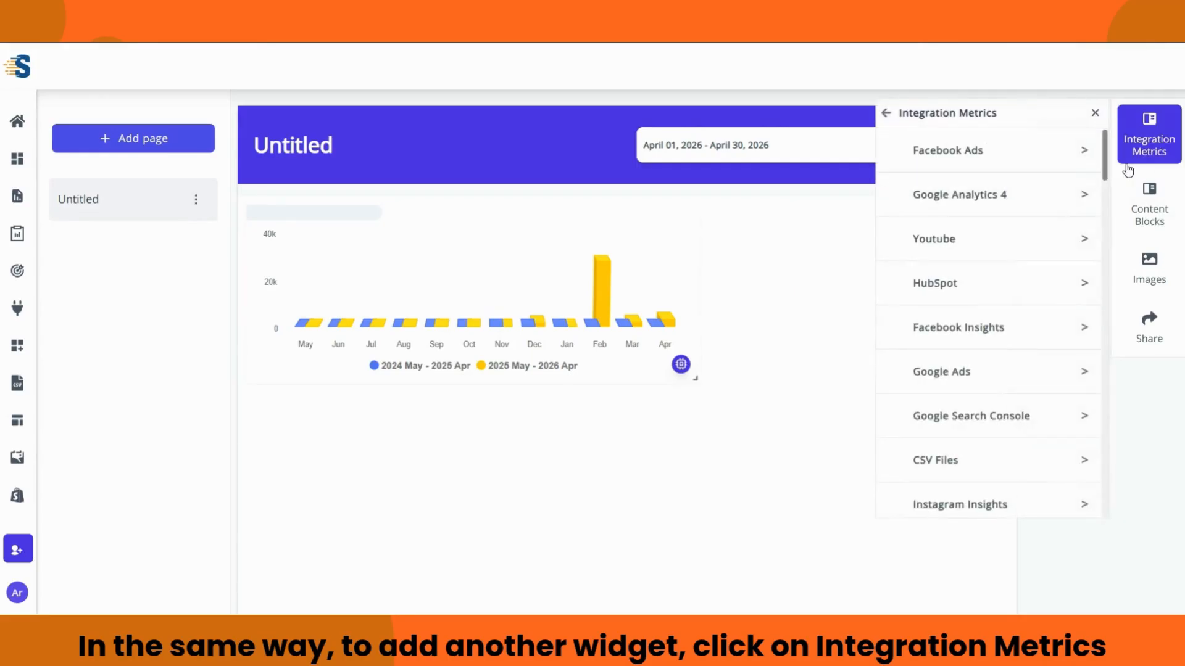
{"action": "left_click", "coordinate": [1032, 163]}
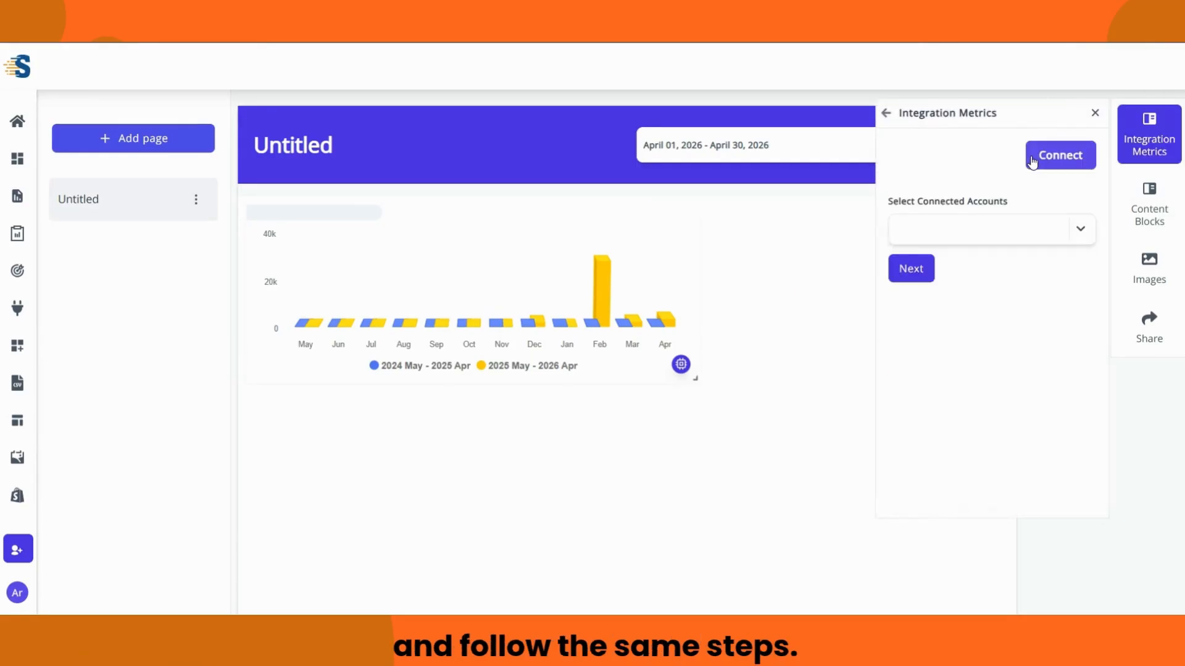
{"action": "left_click", "coordinate": [1076, 236]}
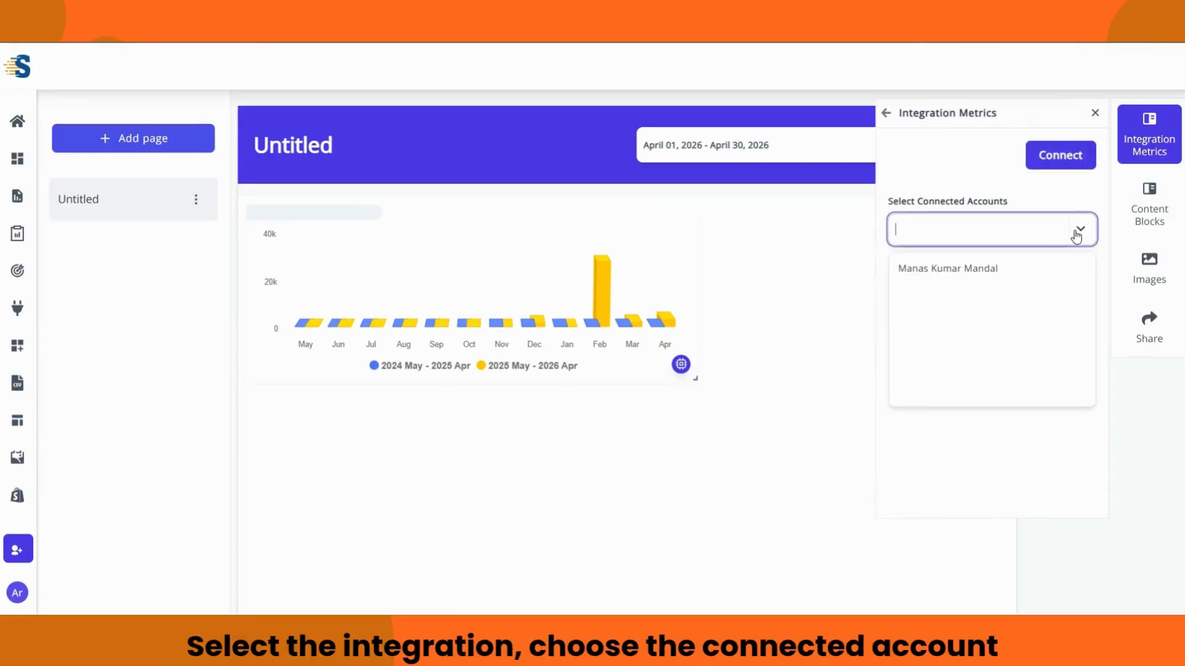
{"action": "left_click", "coordinate": [1058, 271]}
{"action": "left_click", "coordinate": [1083, 297]}
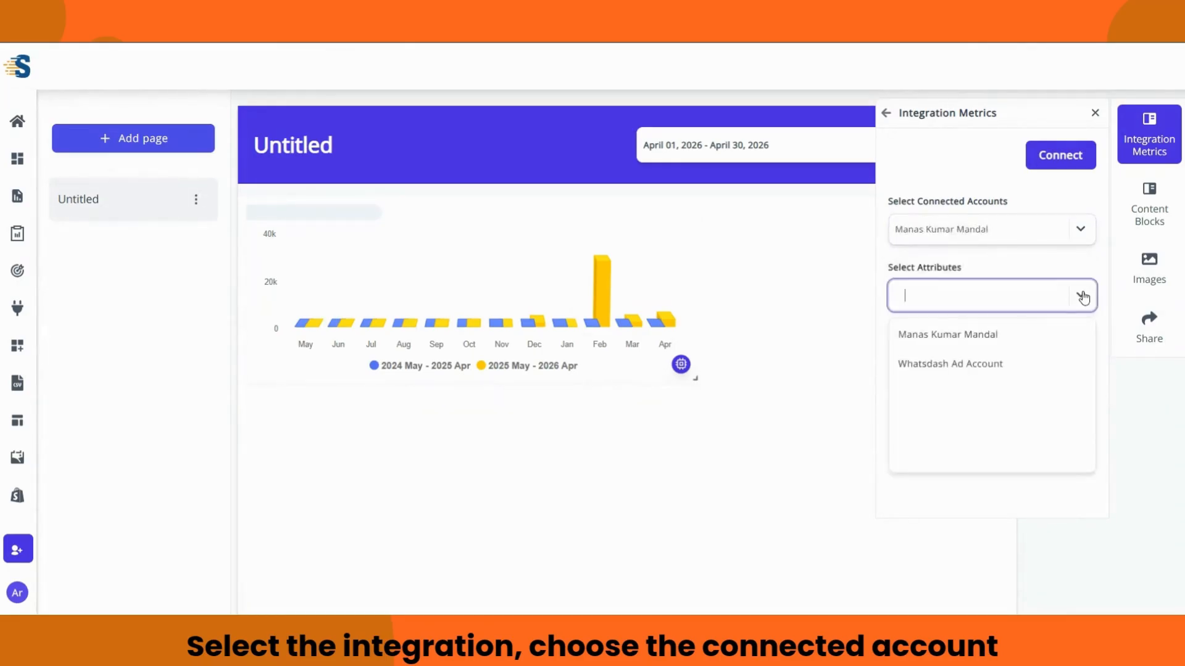
{"action": "left_click", "coordinate": [1029, 335]}
{"action": "left_click", "coordinate": [911, 337]}
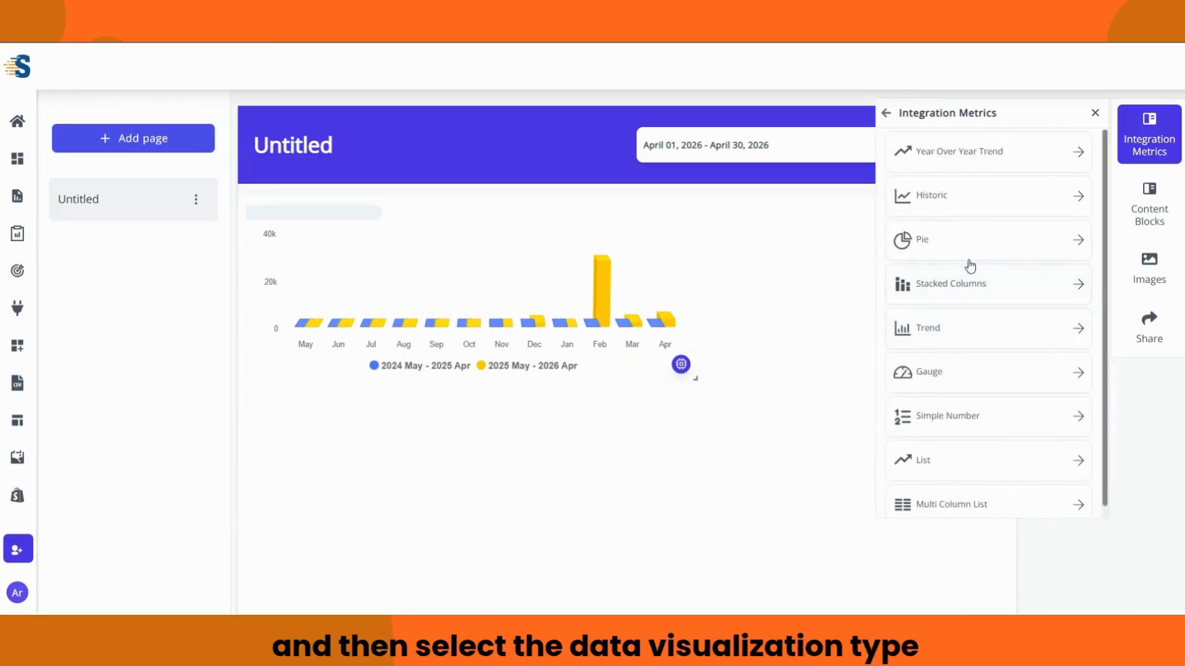
{"action": "left_click", "coordinate": [953, 238]}
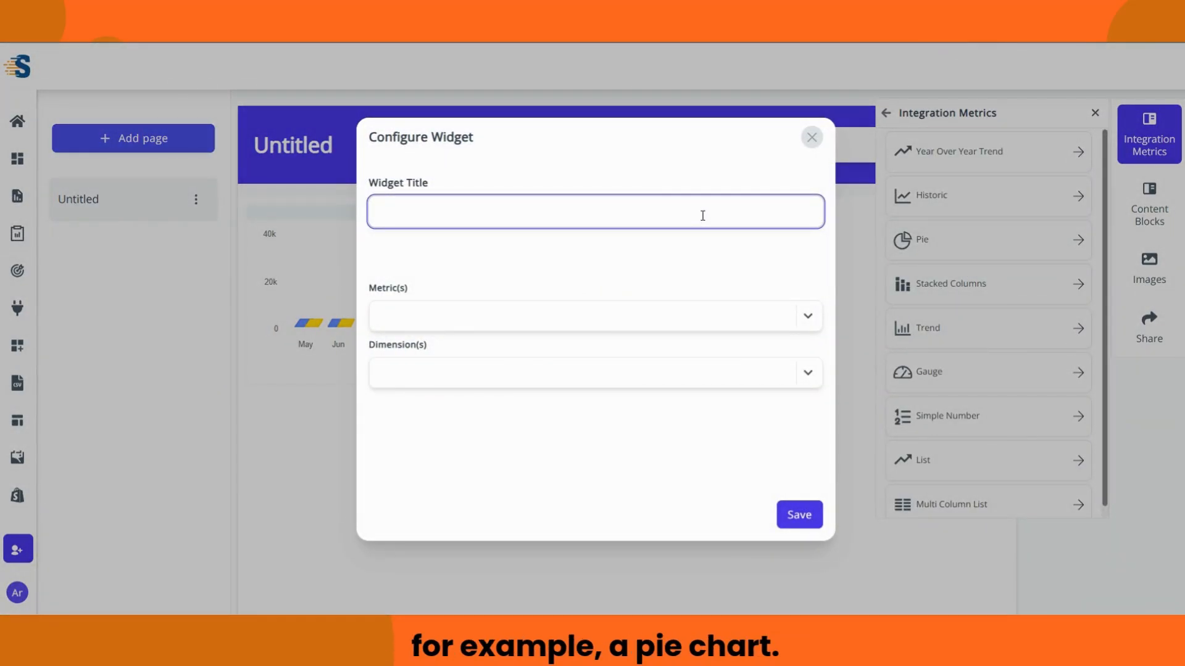
Step: Title it 'Ad Frequency by Ad Name', show Frequency by Ad Name, save, and place it under the bar chart
{"action": "type", "text": "Ad Frequency by"}
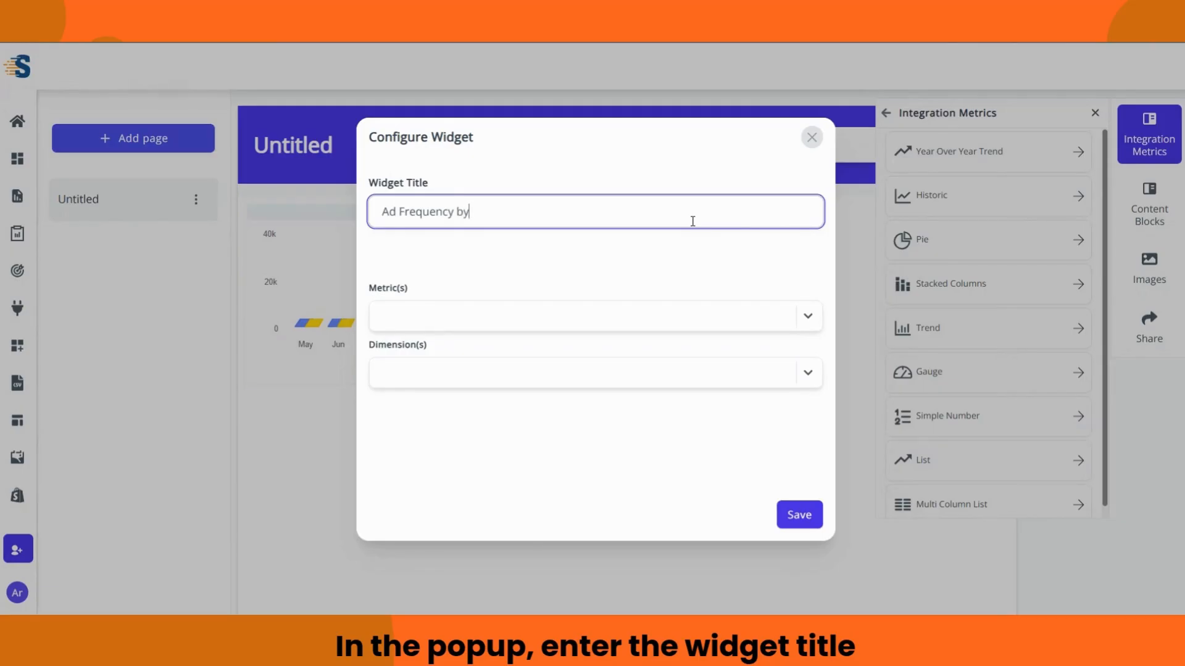
{"action": "type", "text": " Ad Name"}
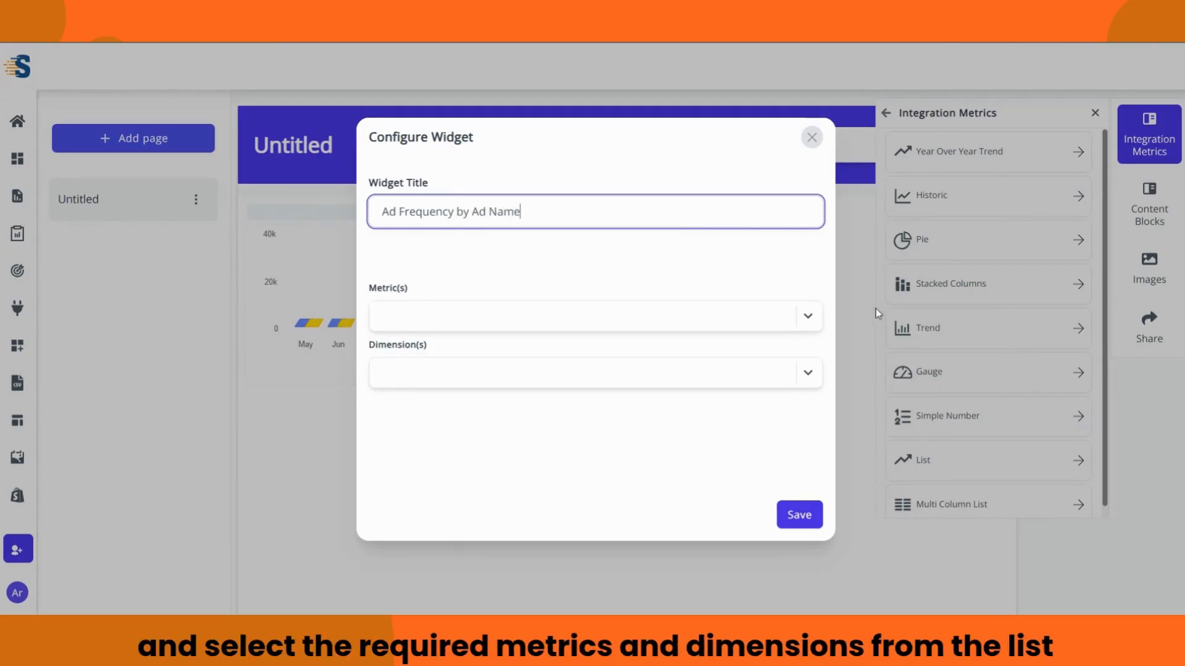
{"action": "left_click", "coordinate": [814, 318]}
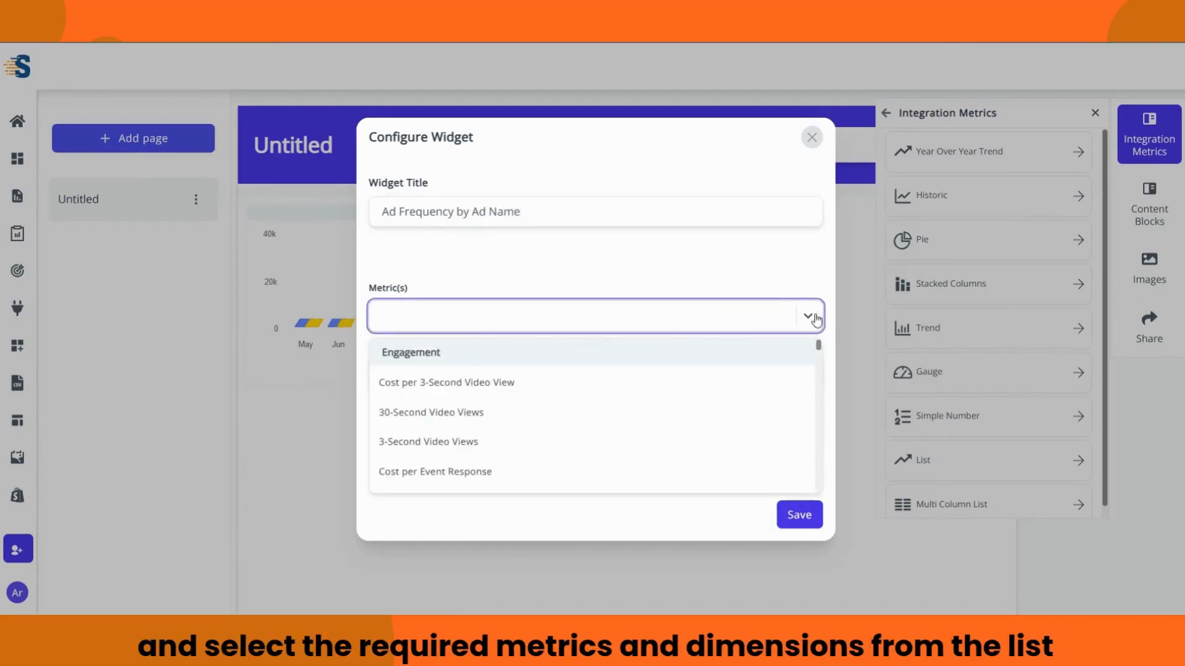
{"action": "type", "text": "Freque"}
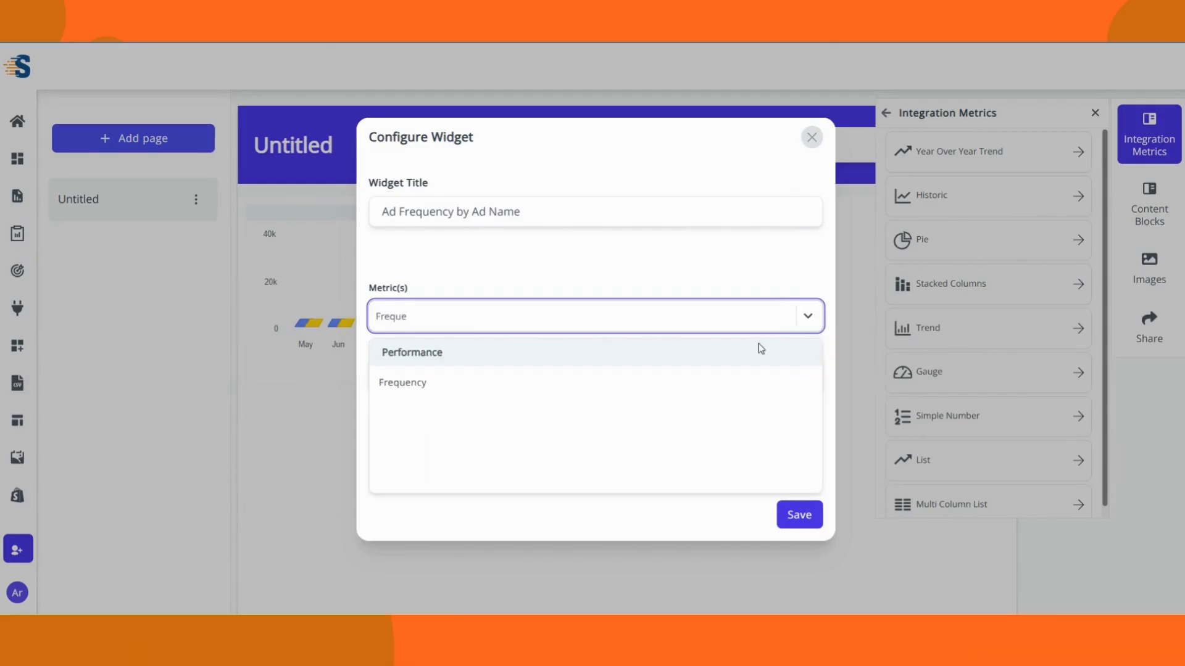
{"action": "left_click", "coordinate": [691, 384]}
{"action": "left_click", "coordinate": [815, 373]}
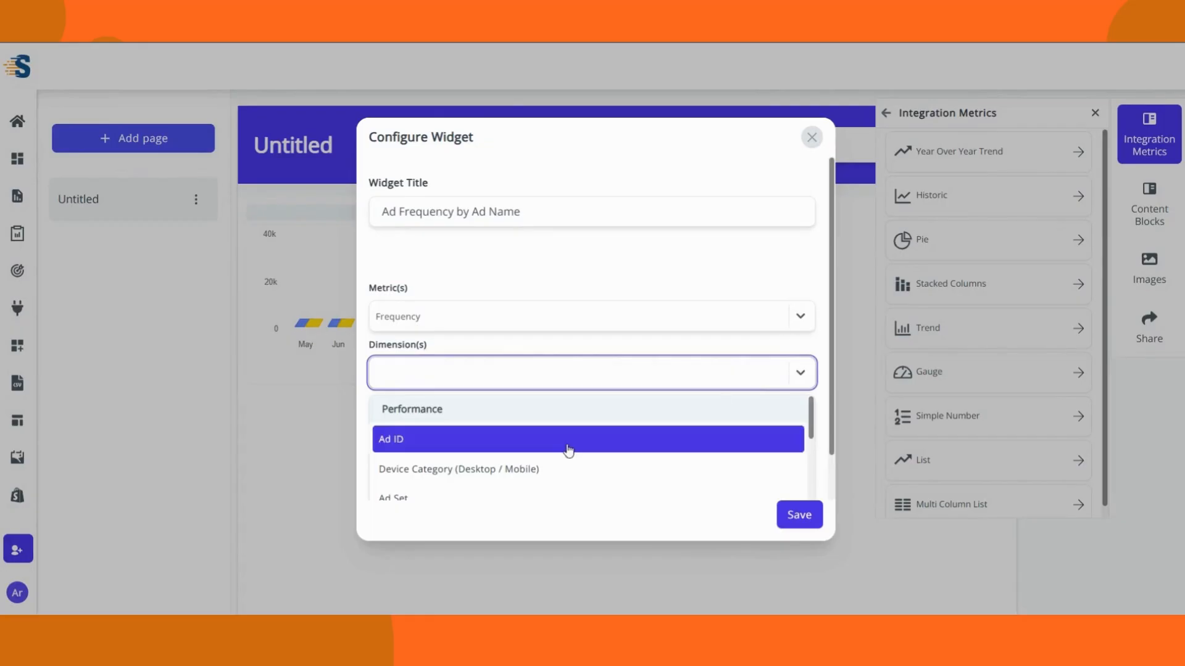
{"action": "scroll", "coordinate": [505, 426], "scroll_direction": "down", "scroll_amount": 3}
{"action": "left_click", "coordinate": [546, 444]}
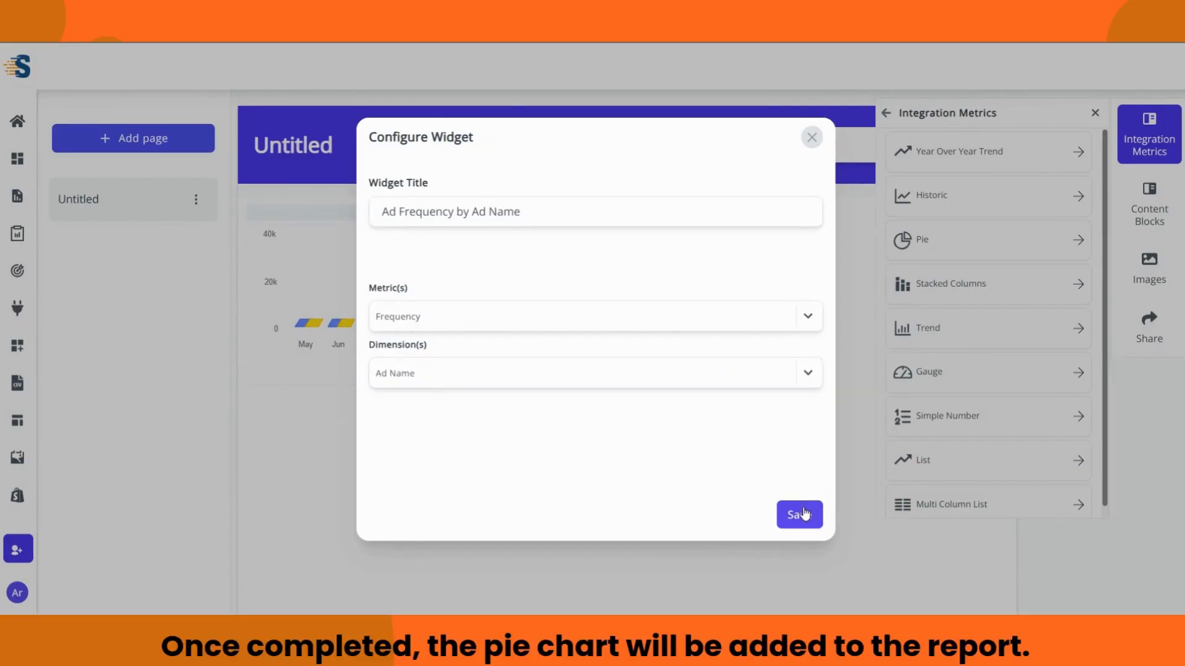
{"action": "left_click", "coordinate": [799, 514]}
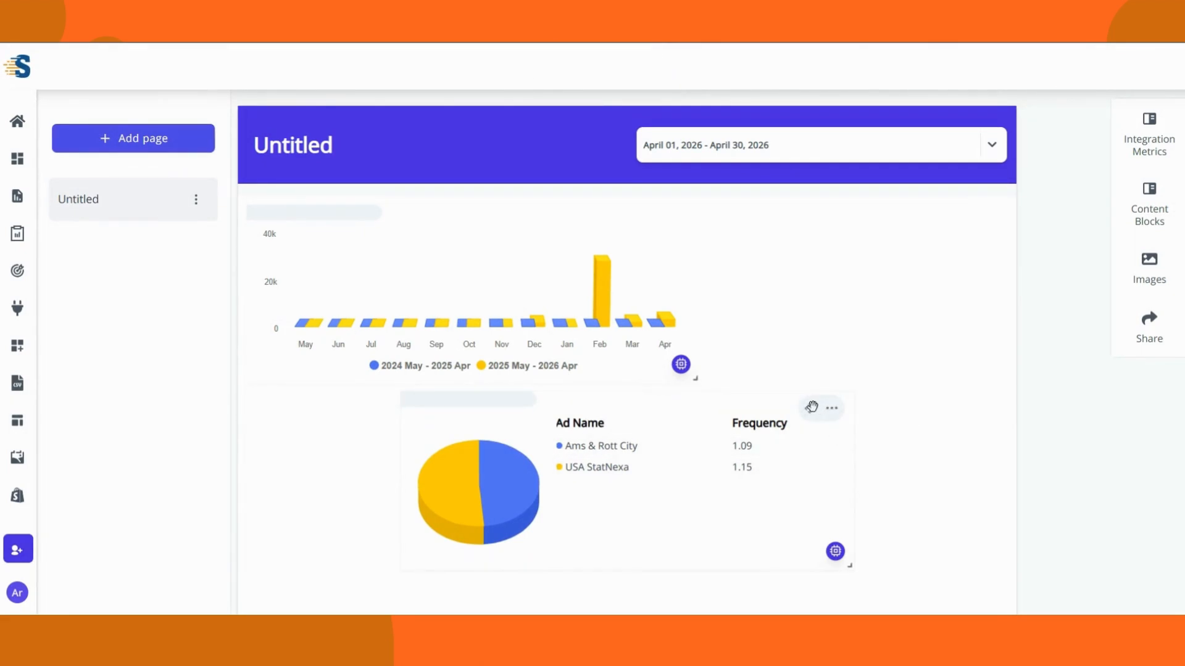
{"action": "left_click_drag", "start_coordinate": [811, 406], "coordinate": [658, 405]}
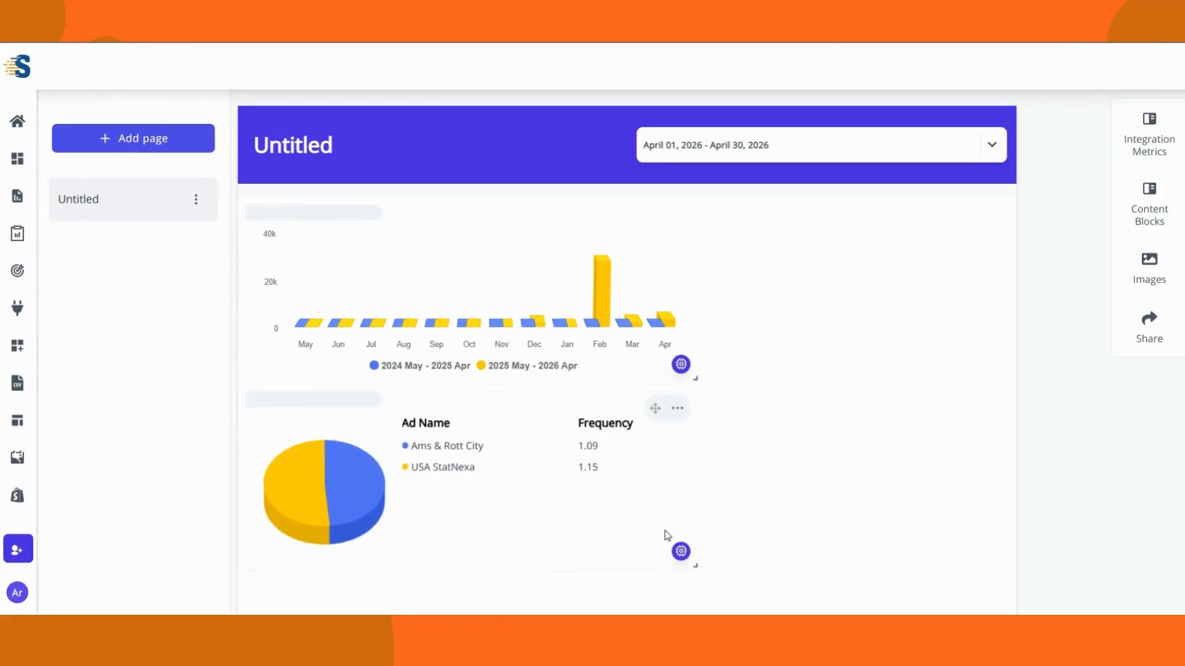
Step: Start a Facebook Ads Simple Number widget using the connected account and attribute
{"action": "left_click", "coordinate": [1149, 139]}
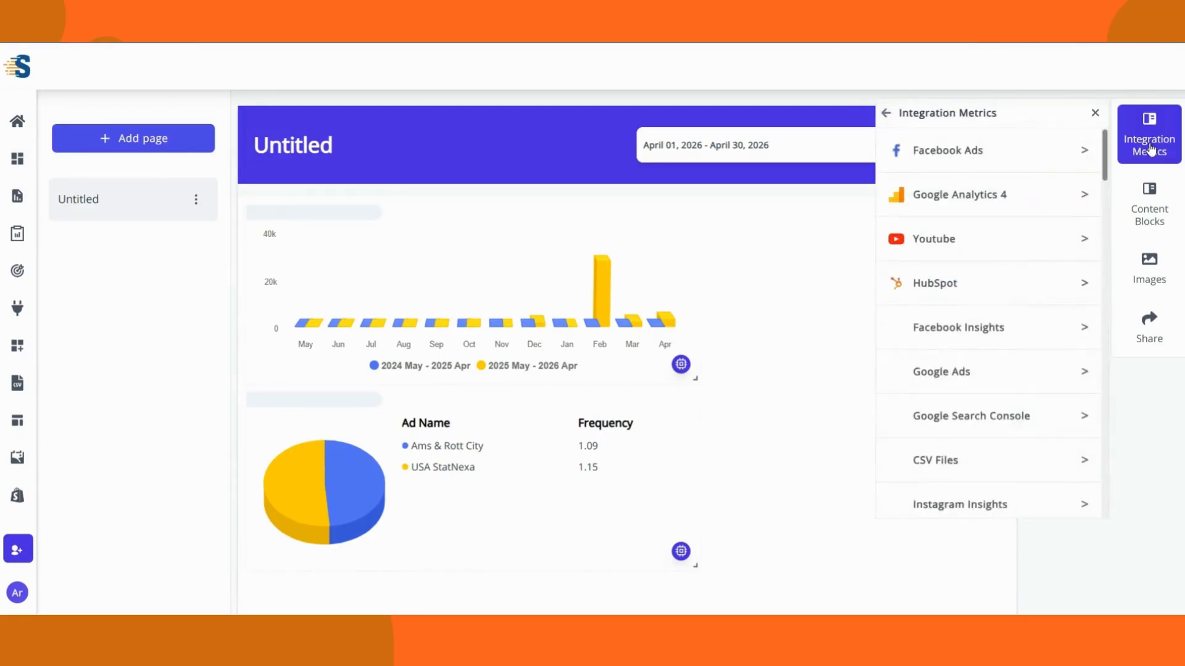
{"action": "left_click", "coordinate": [1015, 156]}
{"action": "left_click", "coordinate": [1057, 228]}
{"action": "left_click", "coordinate": [1008, 265]}
{"action": "left_click", "coordinate": [1074, 295]}
{"action": "left_click", "coordinate": [1024, 333]}
{"action": "left_click", "coordinate": [929, 346]}
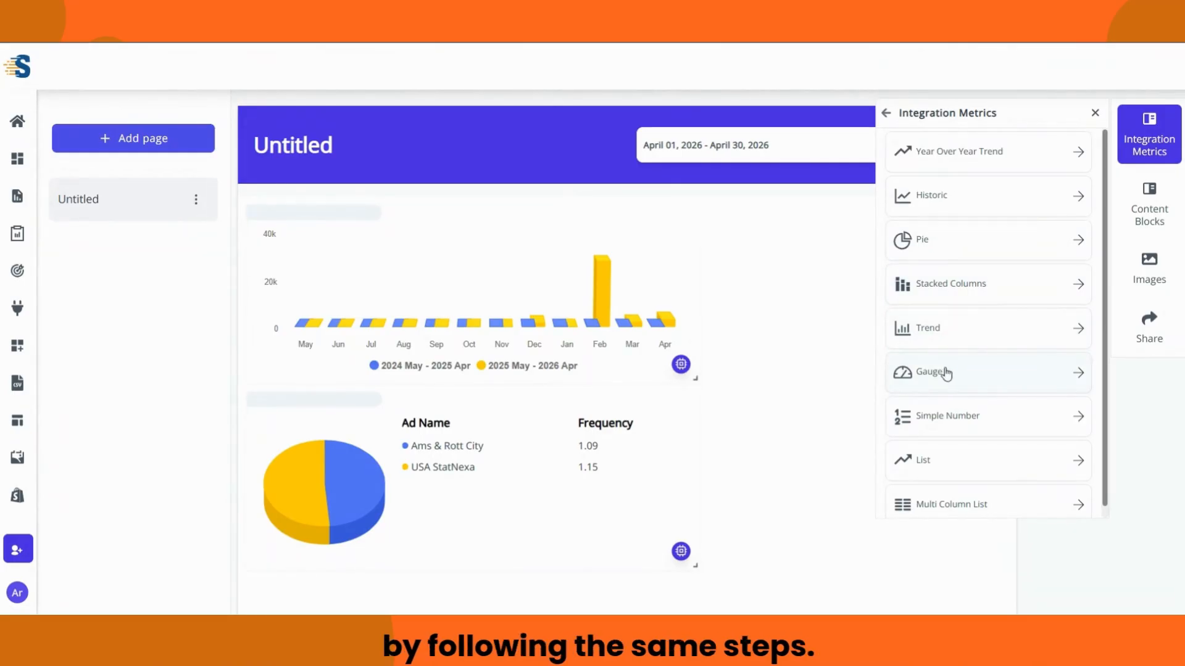
{"action": "left_click", "coordinate": [949, 416]}
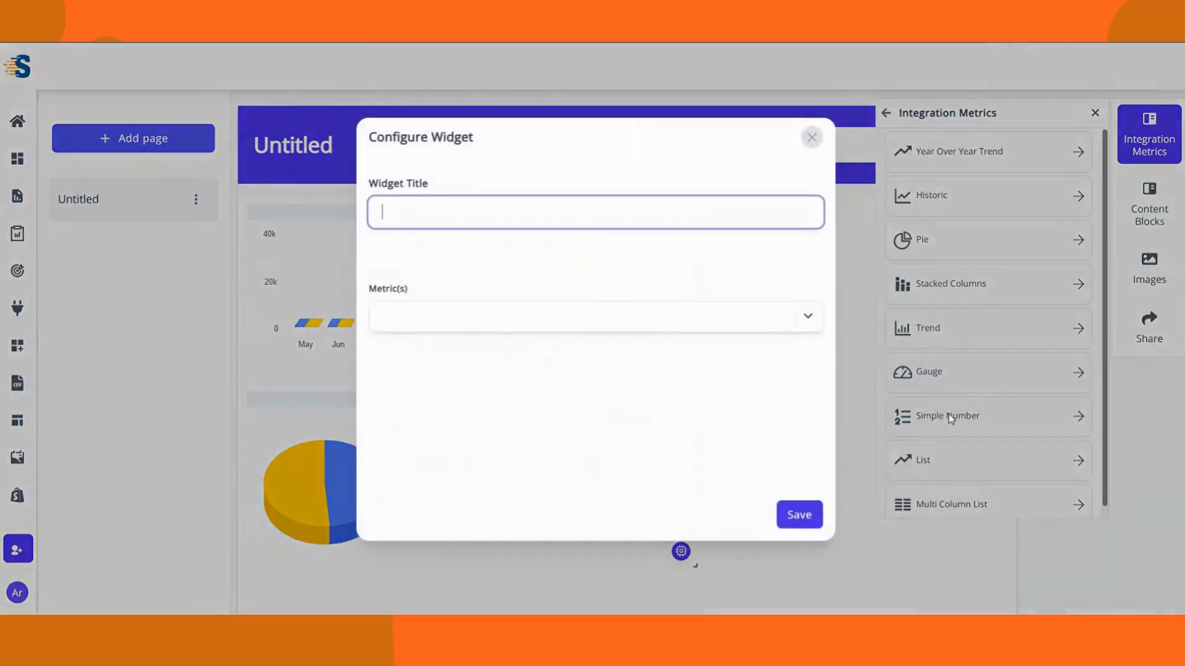
Step: Set metric and title to Frequency, save, and move the 1.12 widget beside the bar chart
{"action": "left_click", "coordinate": [735, 317]}
{"action": "type", "text": "Frequency"}
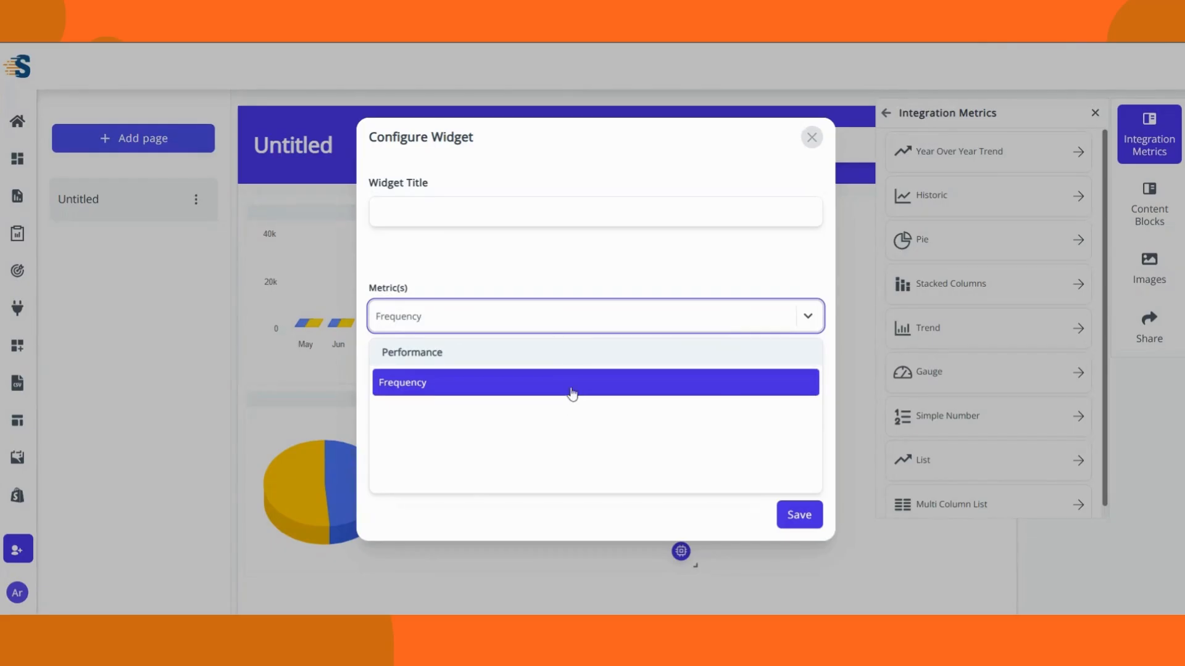
{"action": "left_click", "coordinate": [568, 384]}
{"action": "left_click", "coordinate": [522, 209]}
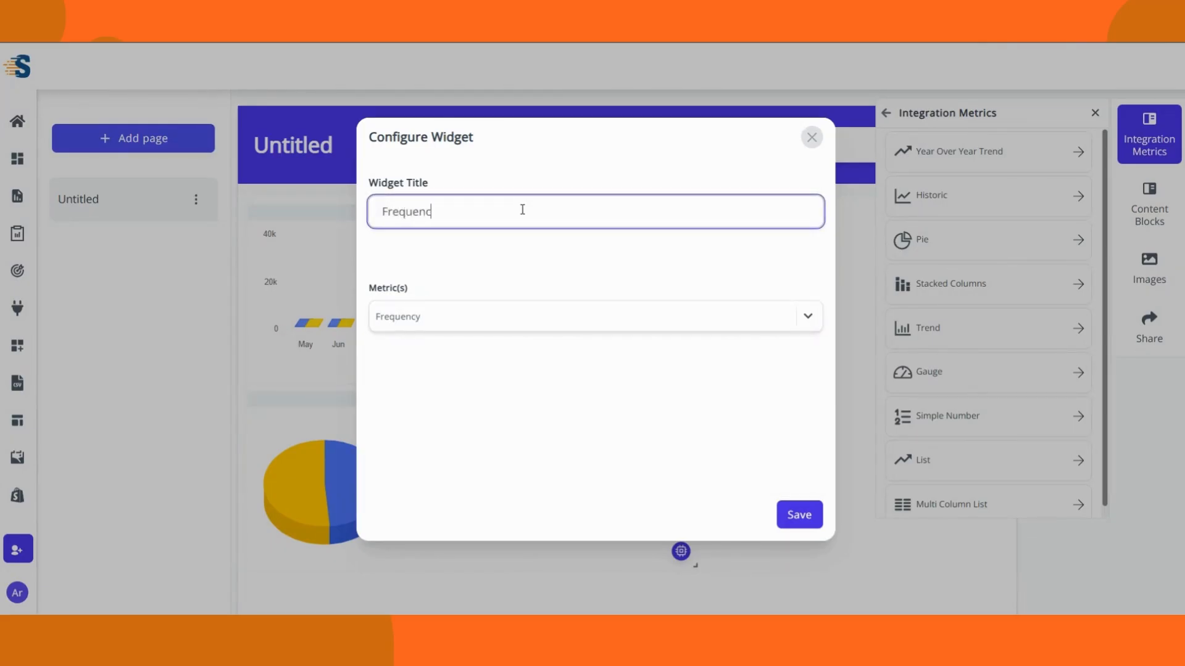
{"action": "left_click", "coordinate": [801, 476]}
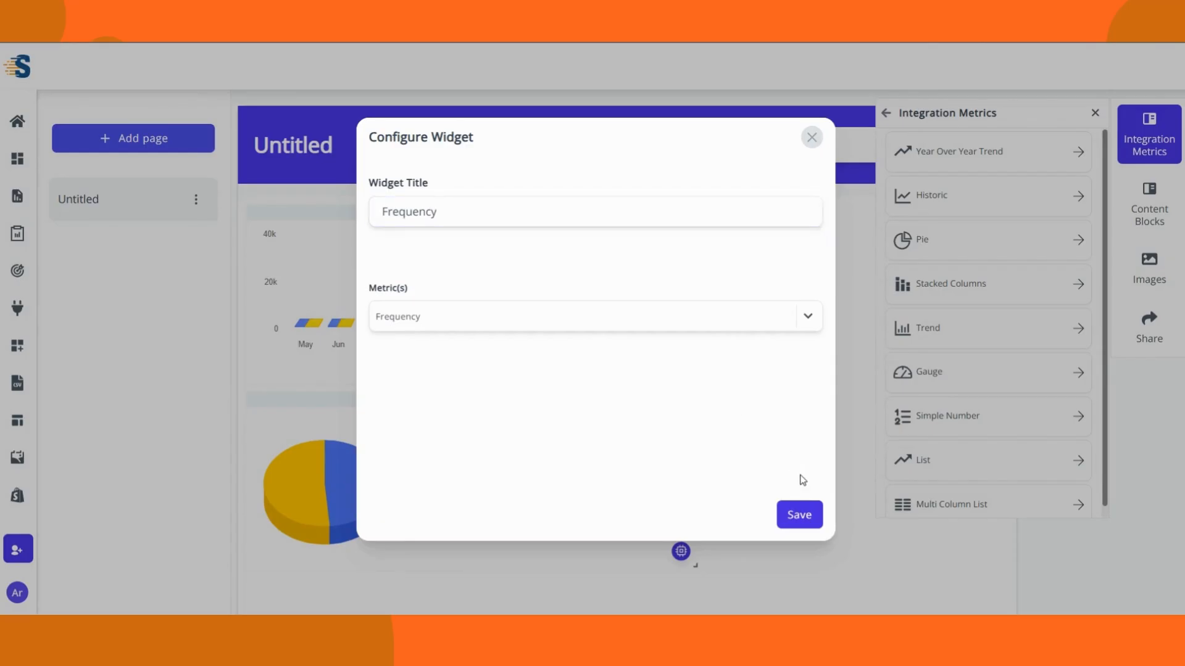
{"action": "left_click", "coordinate": [800, 515]}
{"action": "scroll", "coordinate": [720, 442], "scroll_direction": "down", "scroll_amount": 1}
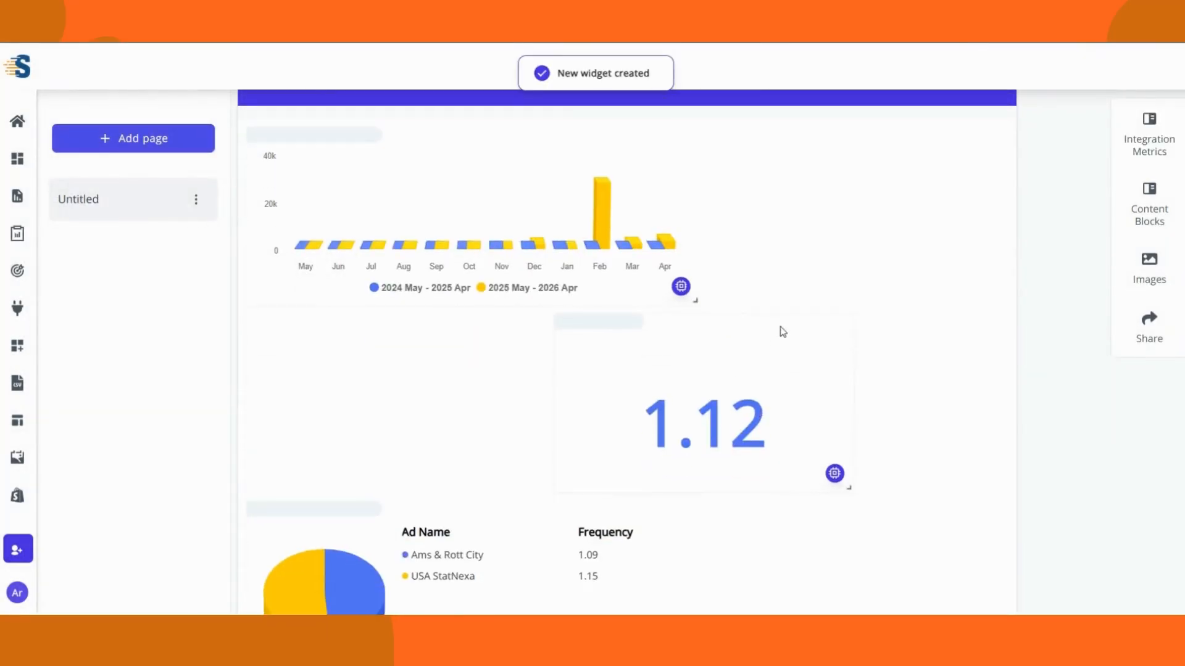
{"action": "left_click_drag", "start_coordinate": [810, 330], "coordinate": [963, 152]}
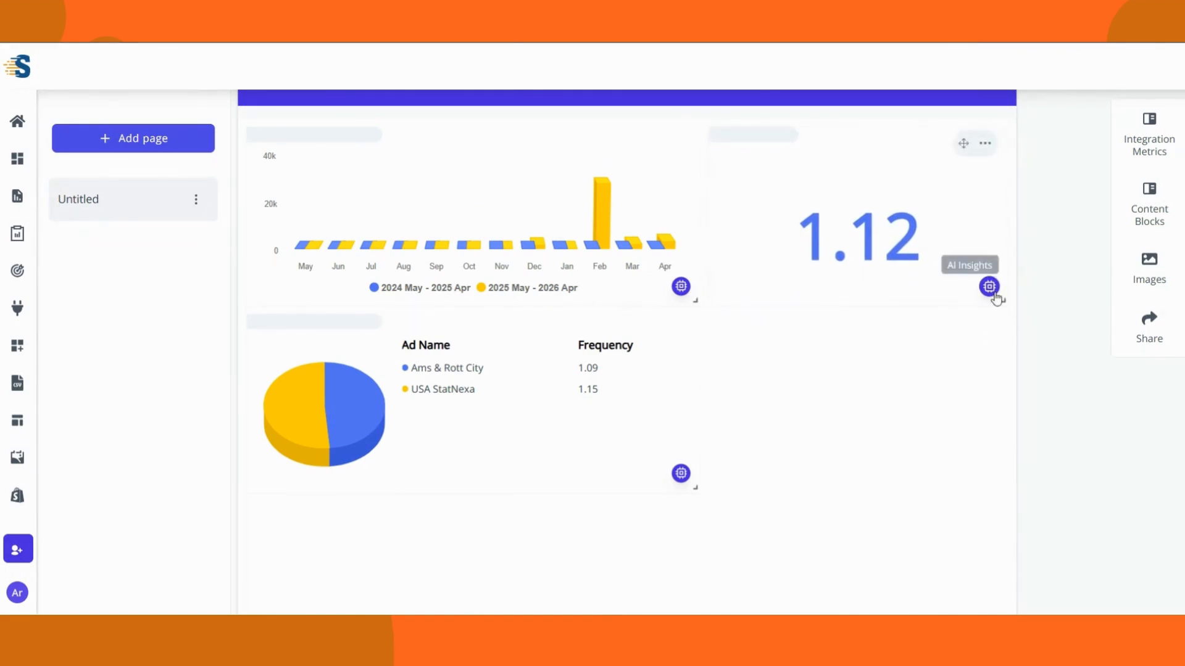
{"action": "scroll", "coordinate": [1028, 281], "scroll_direction": "up", "scroll_amount": 1}
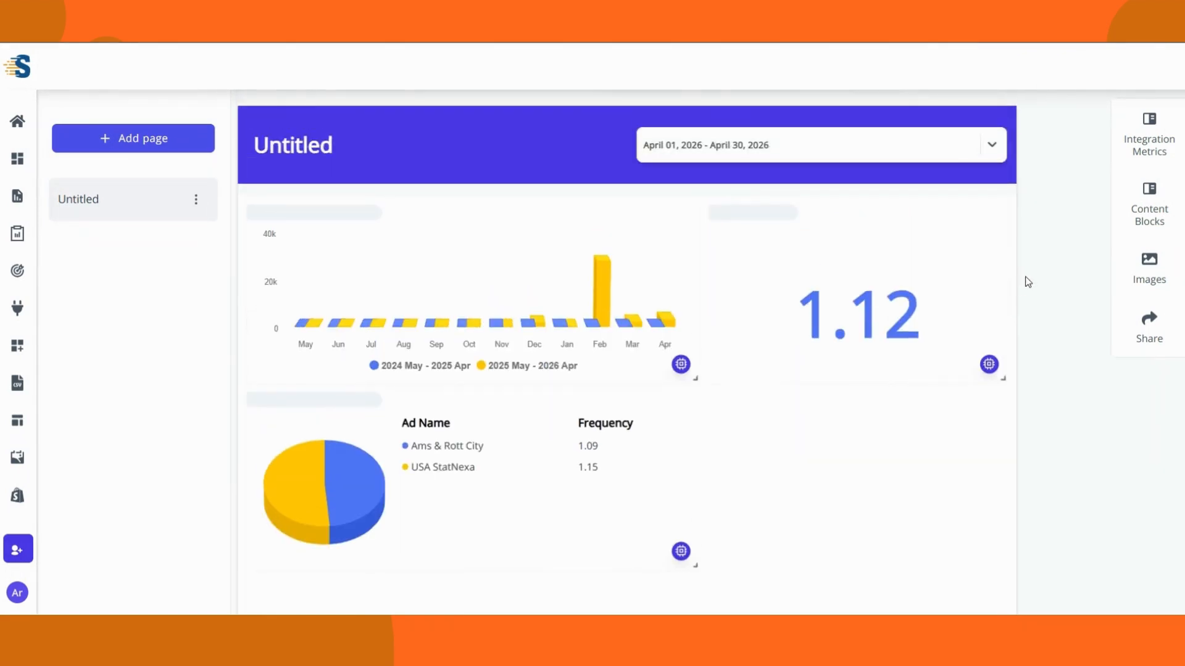
Step: Add a header block at the top of the page reading 'Facebook Ads Report'
{"action": "left_click", "coordinate": [1132, 219]}
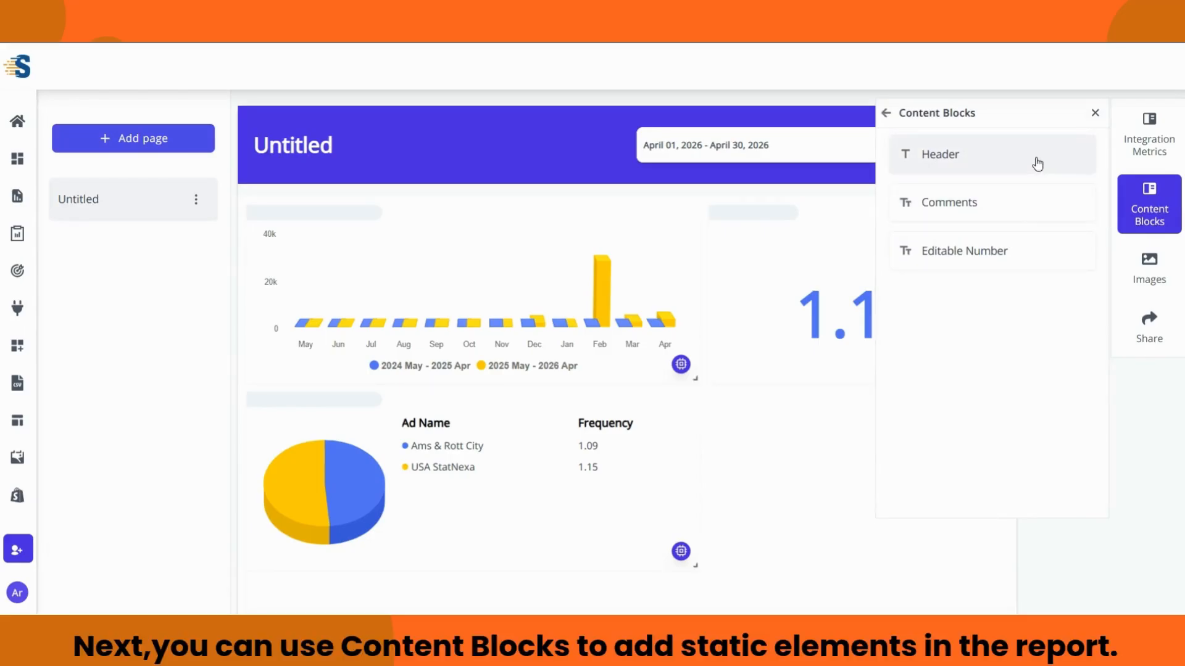
{"action": "left_click", "coordinate": [985, 159]}
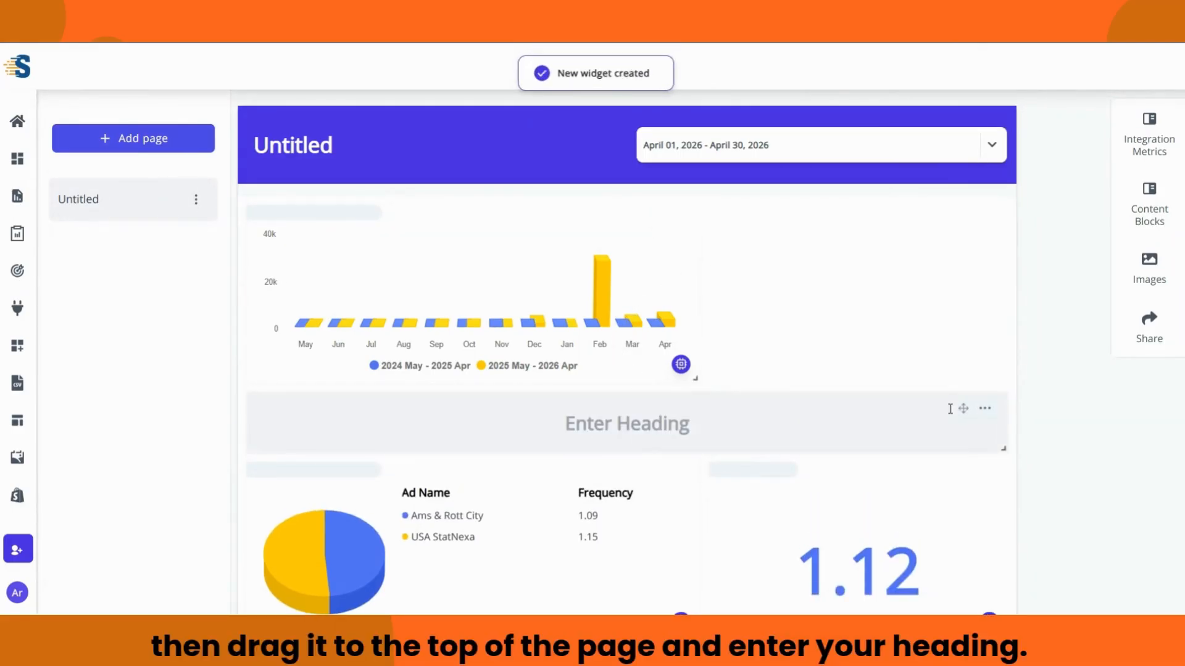
{"action": "left_click_drag", "start_coordinate": [962, 410], "coordinate": [956, 228]}
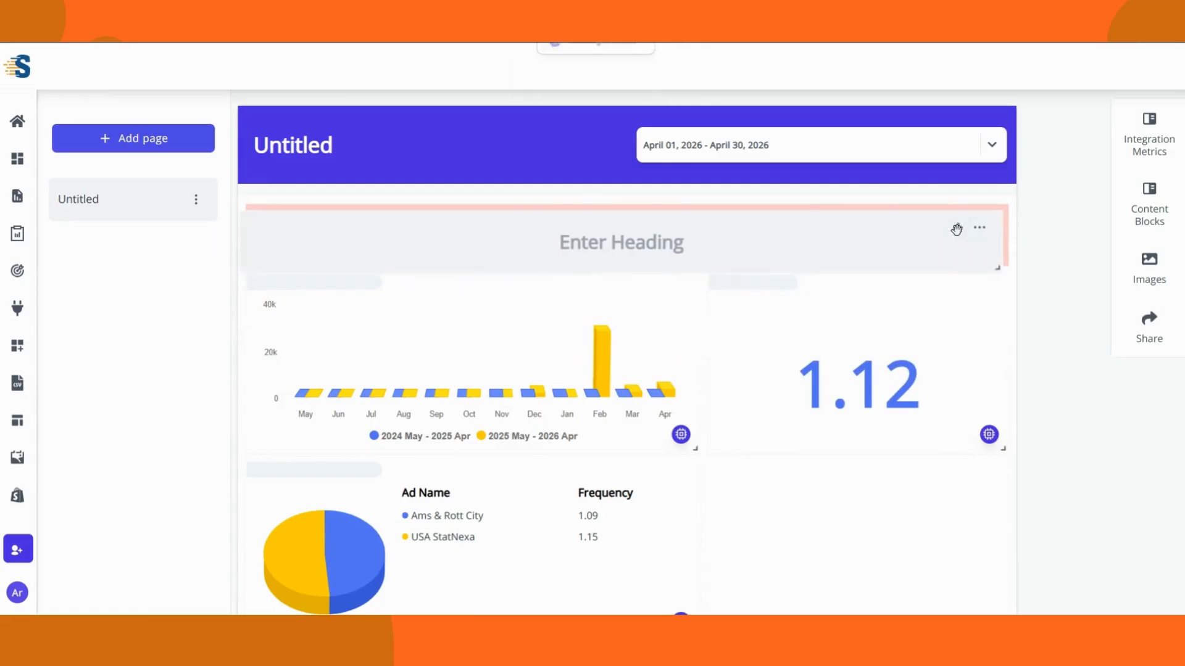
{"action": "left_click", "coordinate": [658, 240]}
{"action": "type", "text": "Facebook Ads Report"}
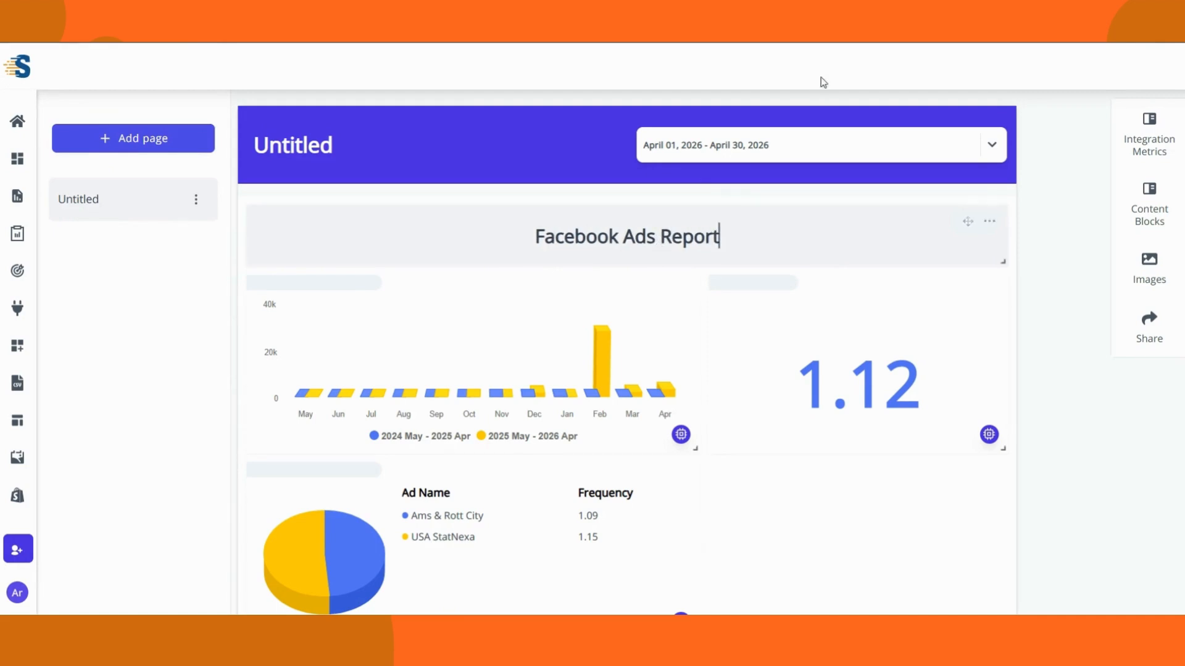
Step: Add a comments block below the charts and save the text 'Comments' in it
{"action": "left_click", "coordinate": [1149, 203]}
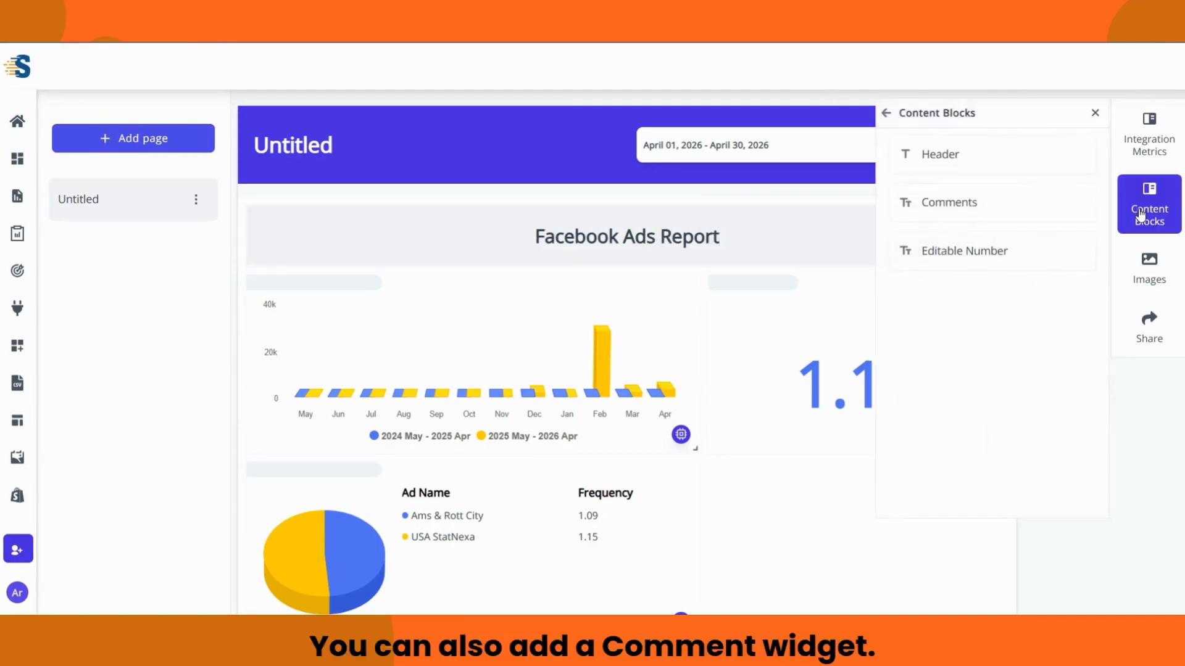
{"action": "left_click", "coordinate": [1036, 212]}
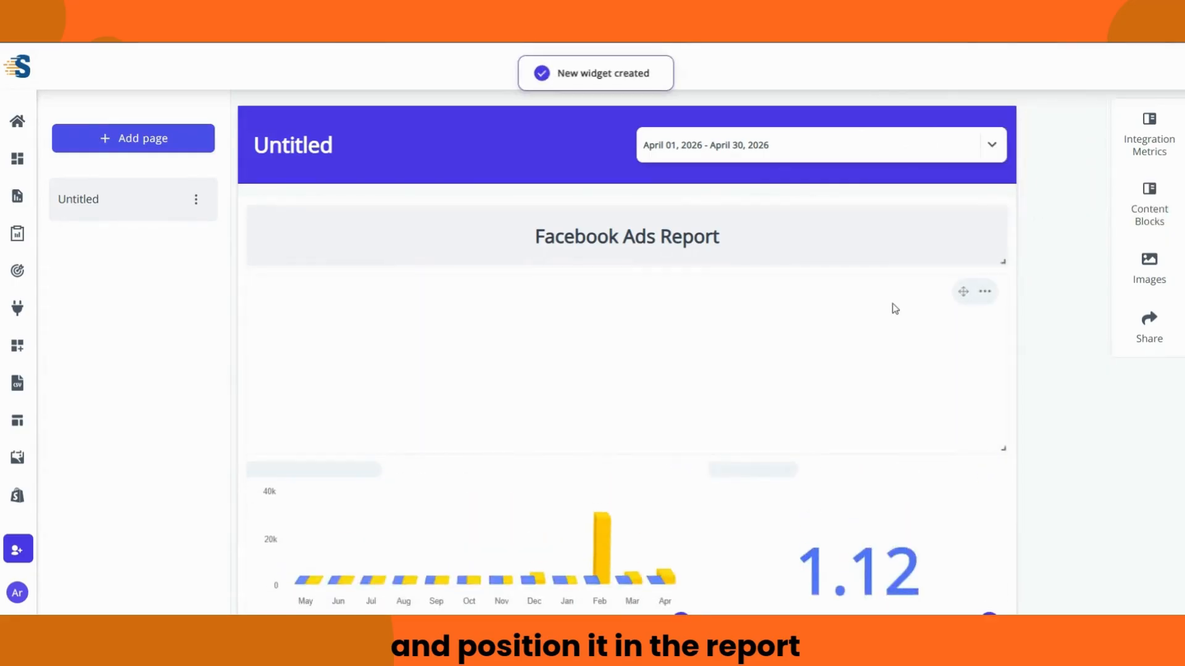
{"action": "left_click_drag", "start_coordinate": [963, 291], "coordinate": [962, 425]}
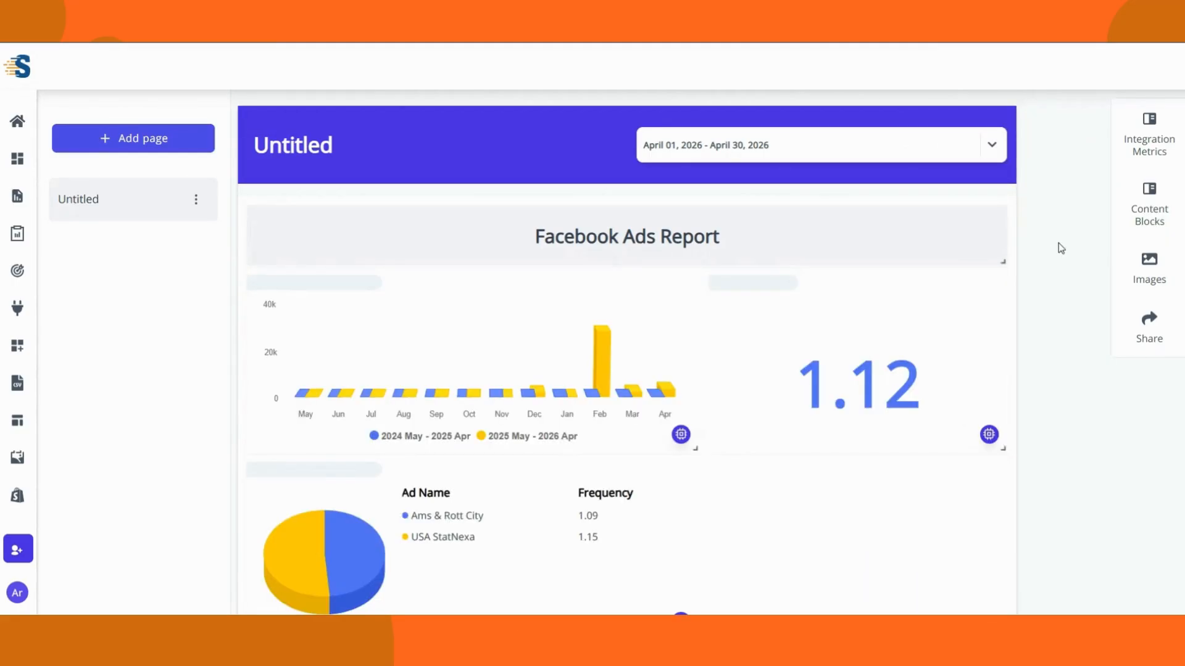
{"action": "scroll", "coordinate": [520, 411], "scroll_direction": "down", "scroll_amount": 5}
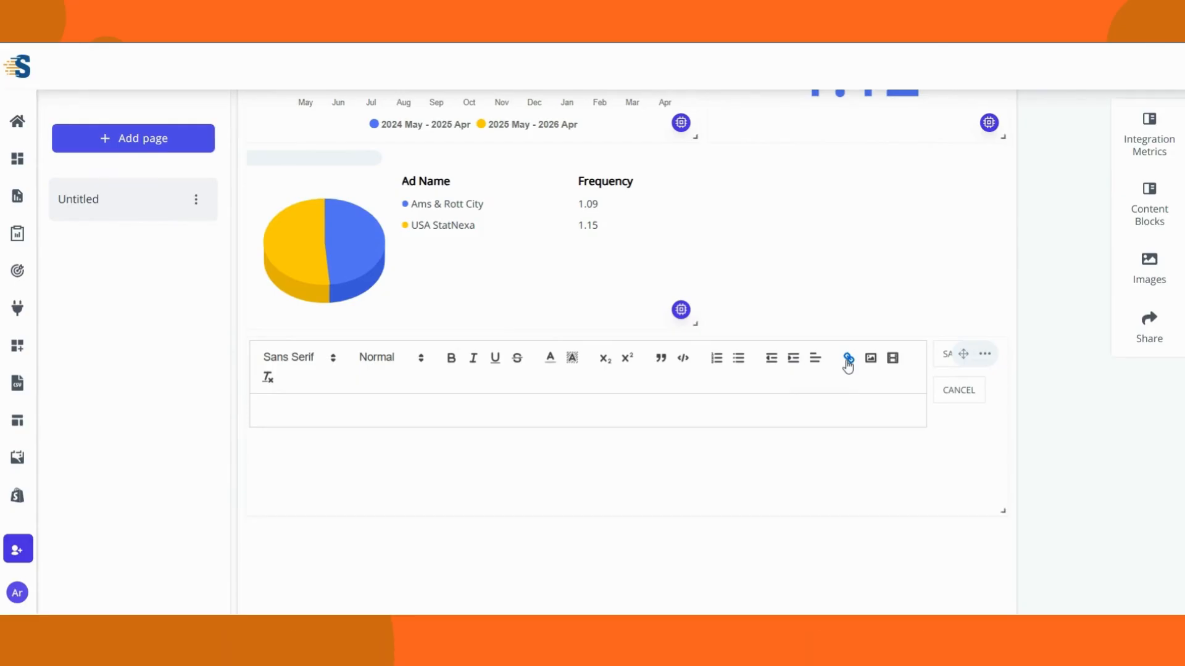
{"action": "left_click", "coordinate": [871, 358]}
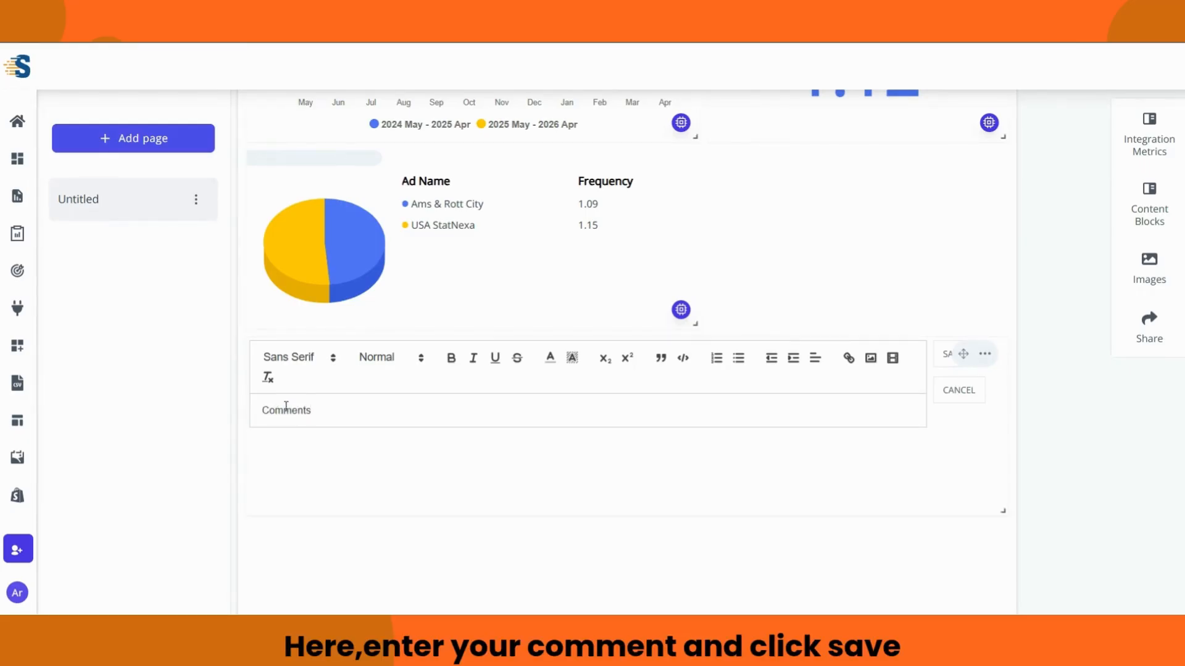
{"action": "left_click", "coordinate": [944, 354]}
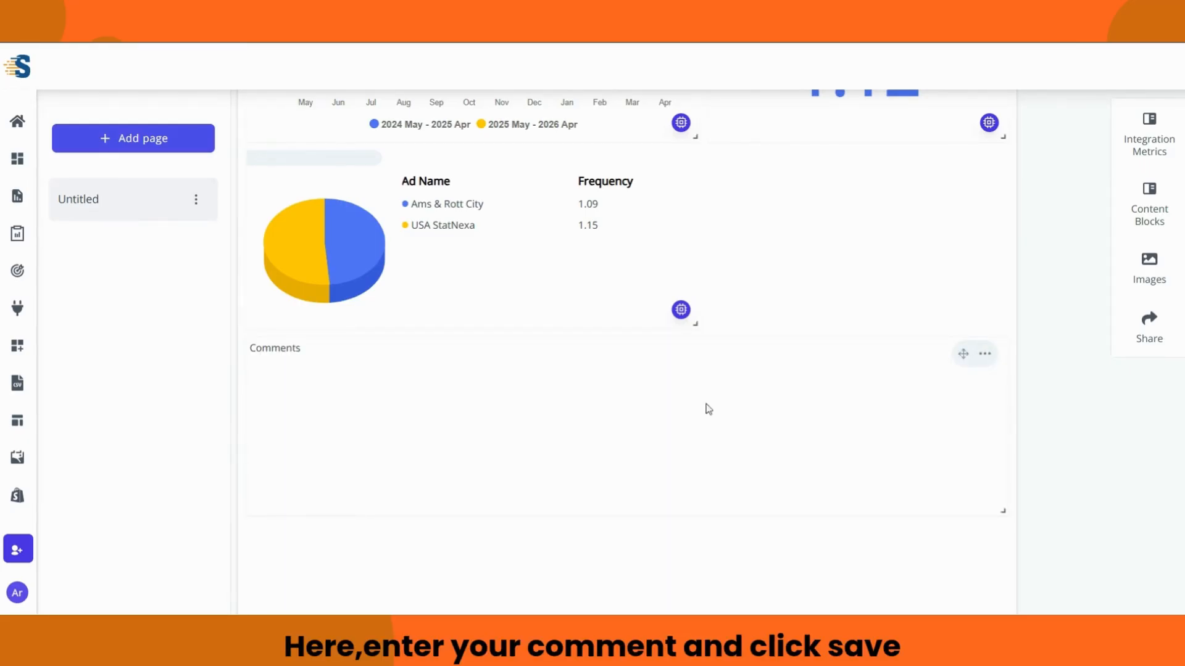
{"action": "left_click", "coordinate": [1162, 281]}
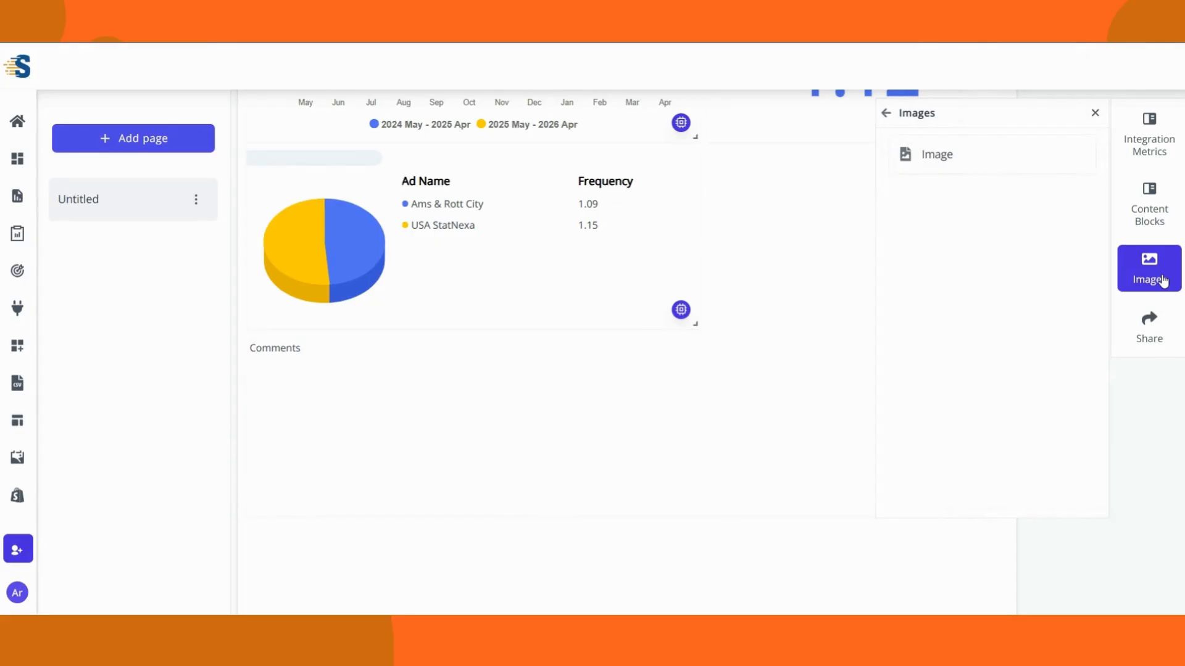
{"action": "left_click", "coordinate": [953, 162]}
{"action": "scroll", "coordinate": [836, 296], "scroll_direction": "up", "scroll_amount": 4}
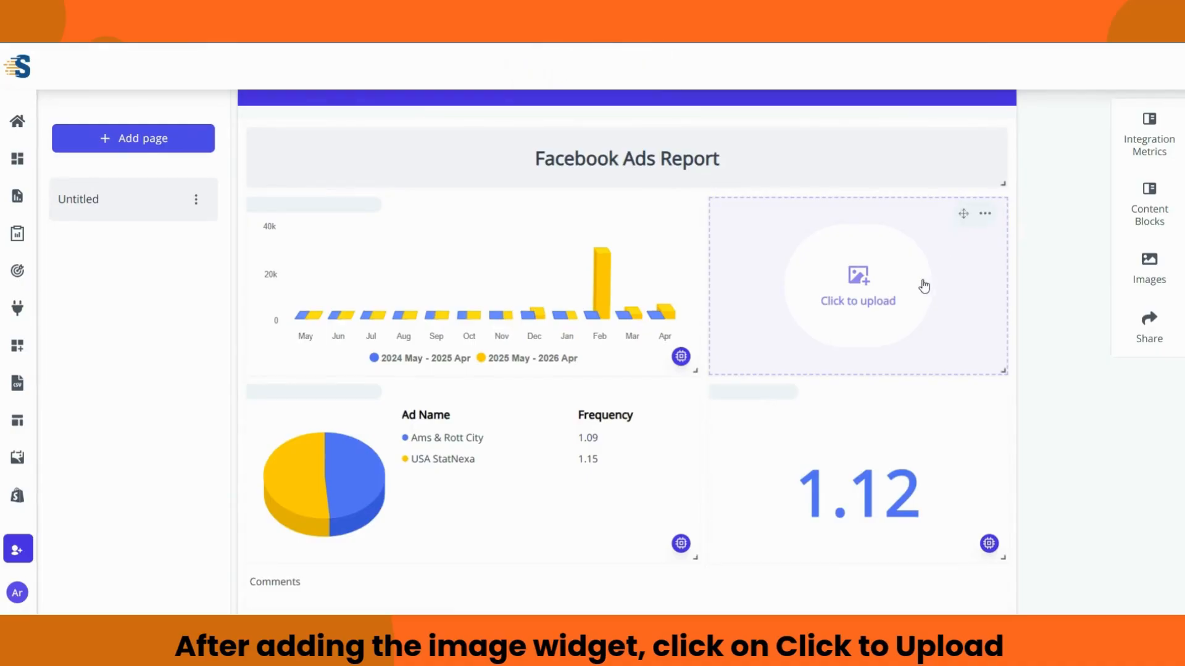
{"action": "left_click", "coordinate": [857, 284]}
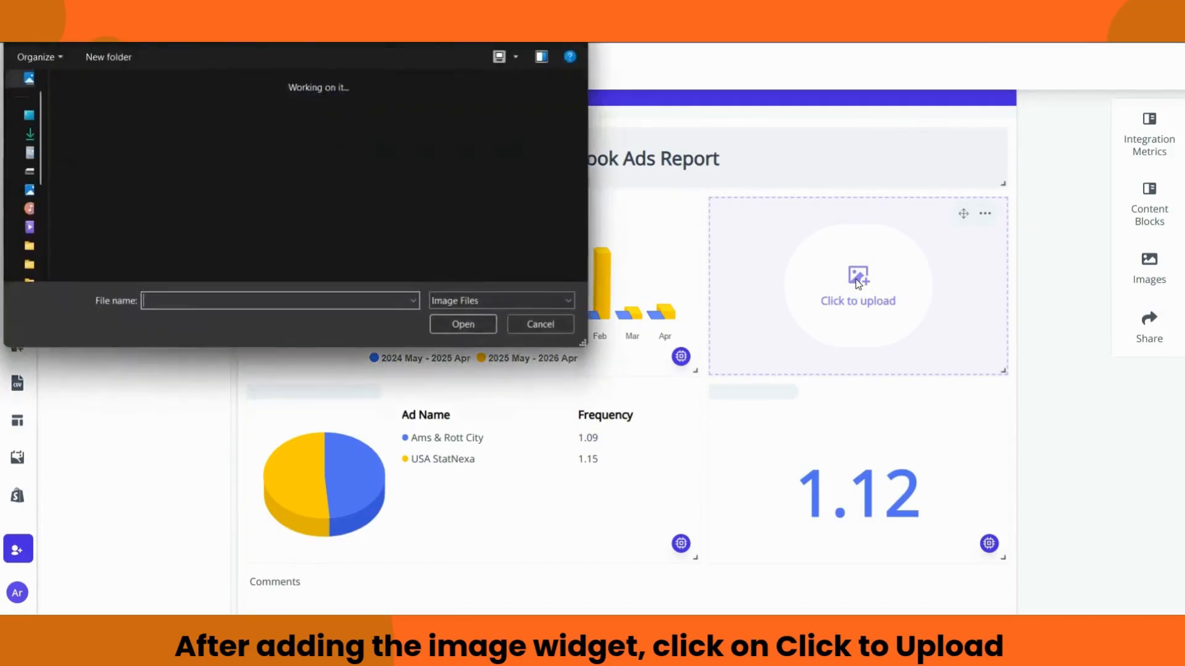
{"action": "left_click", "coordinate": [194, 143]}
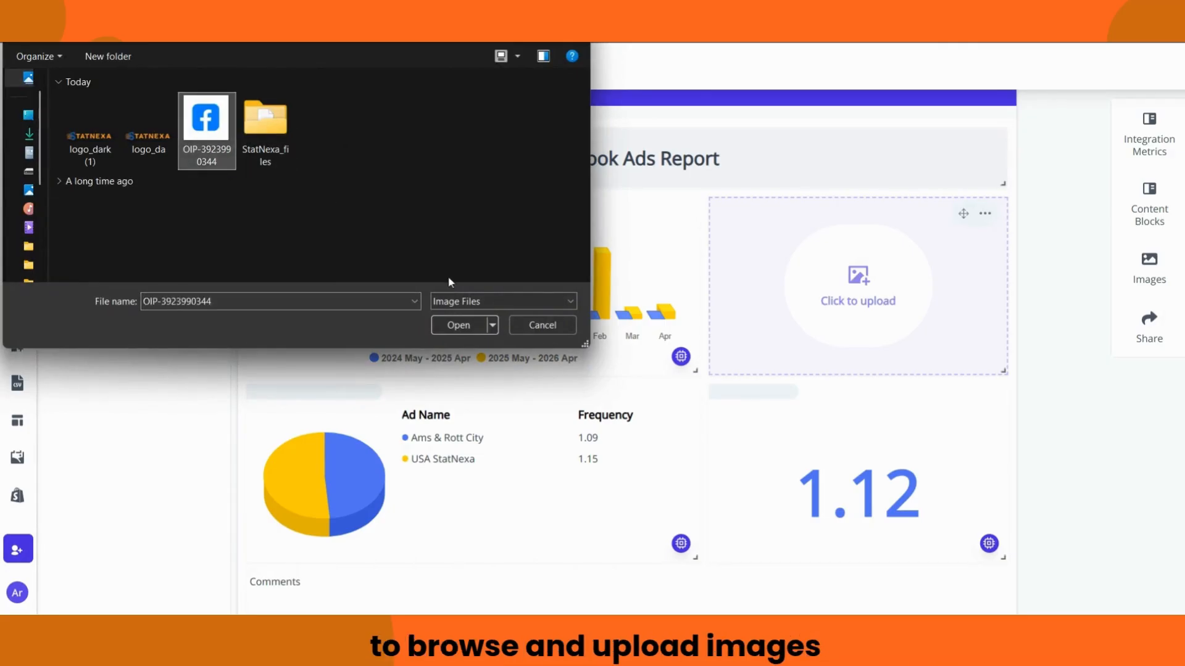
{"action": "left_click", "coordinate": [461, 323]}
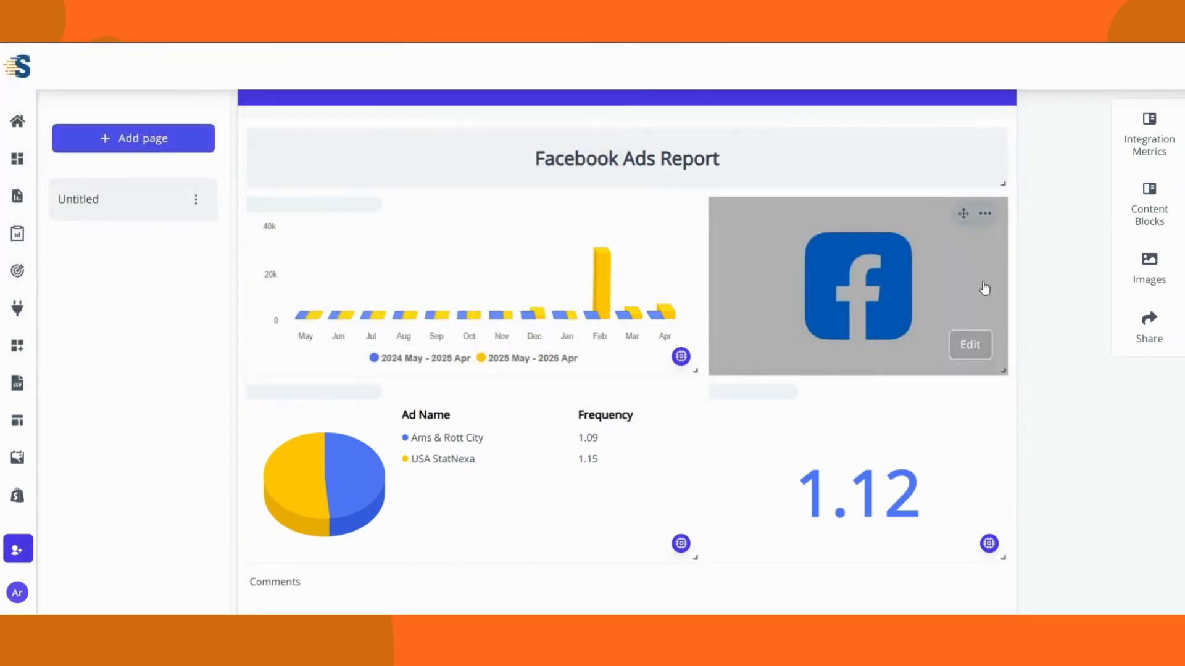
Step: Replace the widget's image with the logo_dark (1) StatNexa logo
{"action": "mouse_move", "coordinate": [994, 319]}
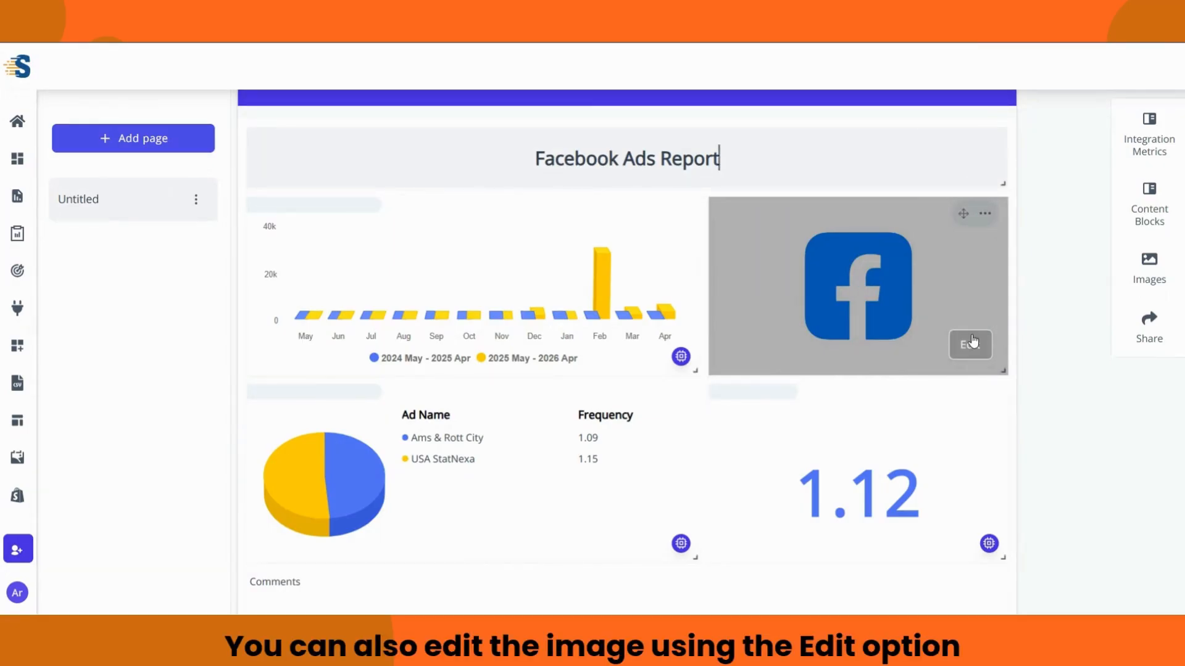
{"action": "left_click", "coordinate": [972, 338]}
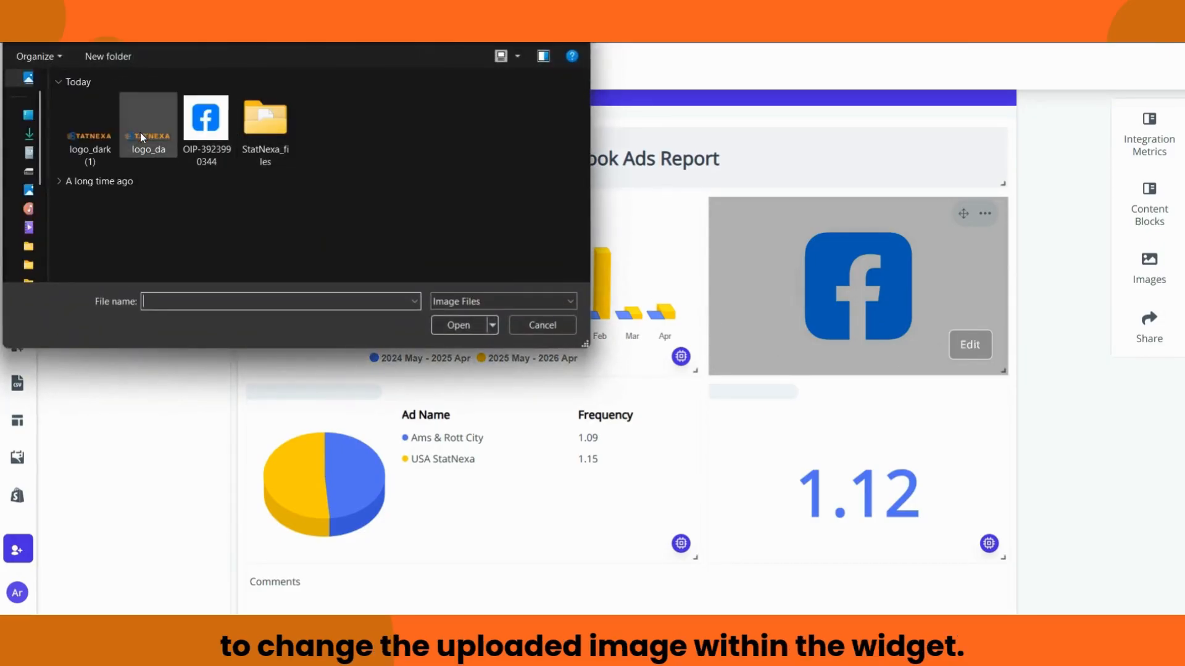
{"action": "left_click", "coordinate": [115, 136]}
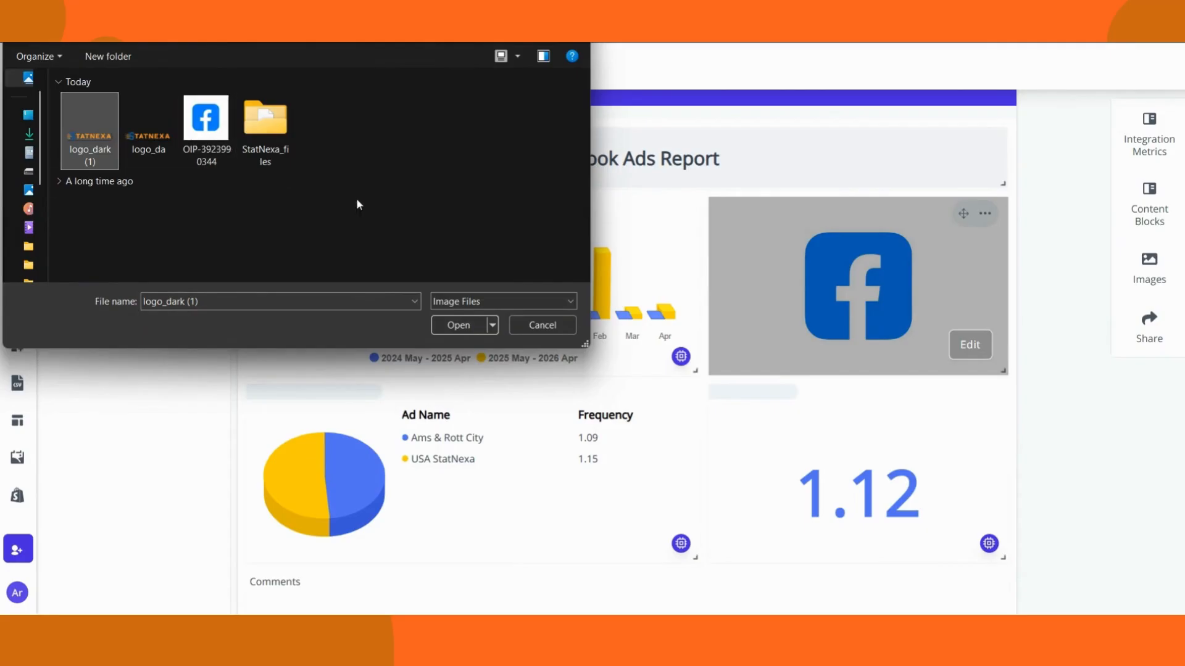
{"action": "left_click", "coordinate": [472, 326]}
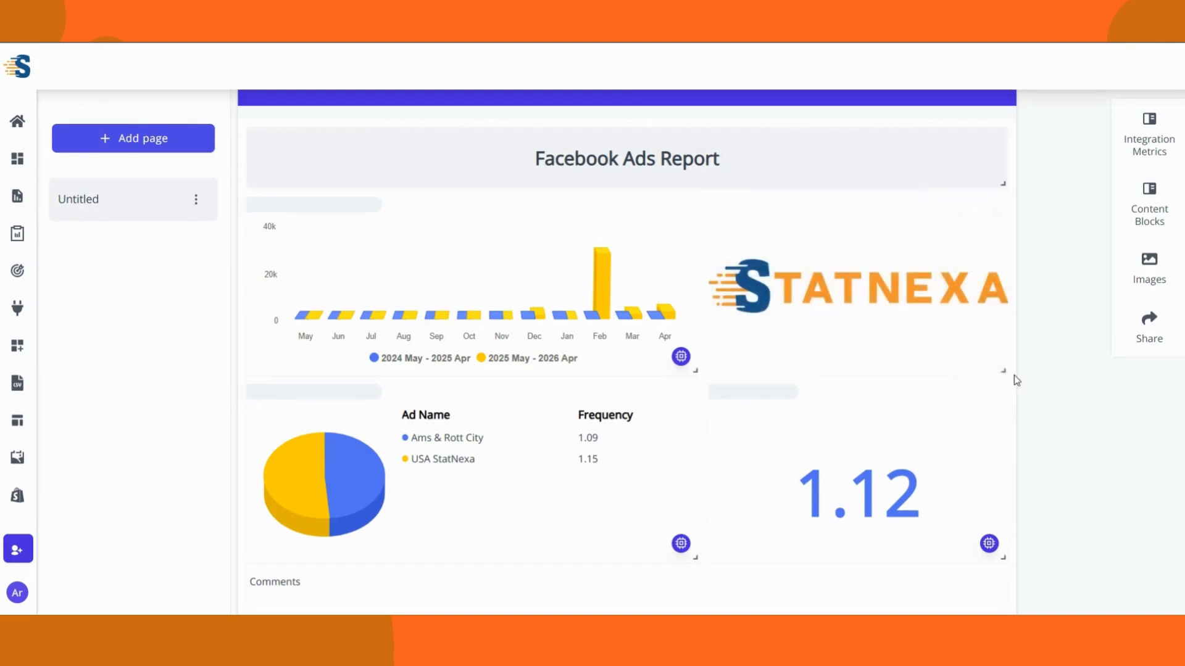
{"action": "left_click_drag", "start_coordinate": [1004, 371], "coordinate": [1001, 372]}
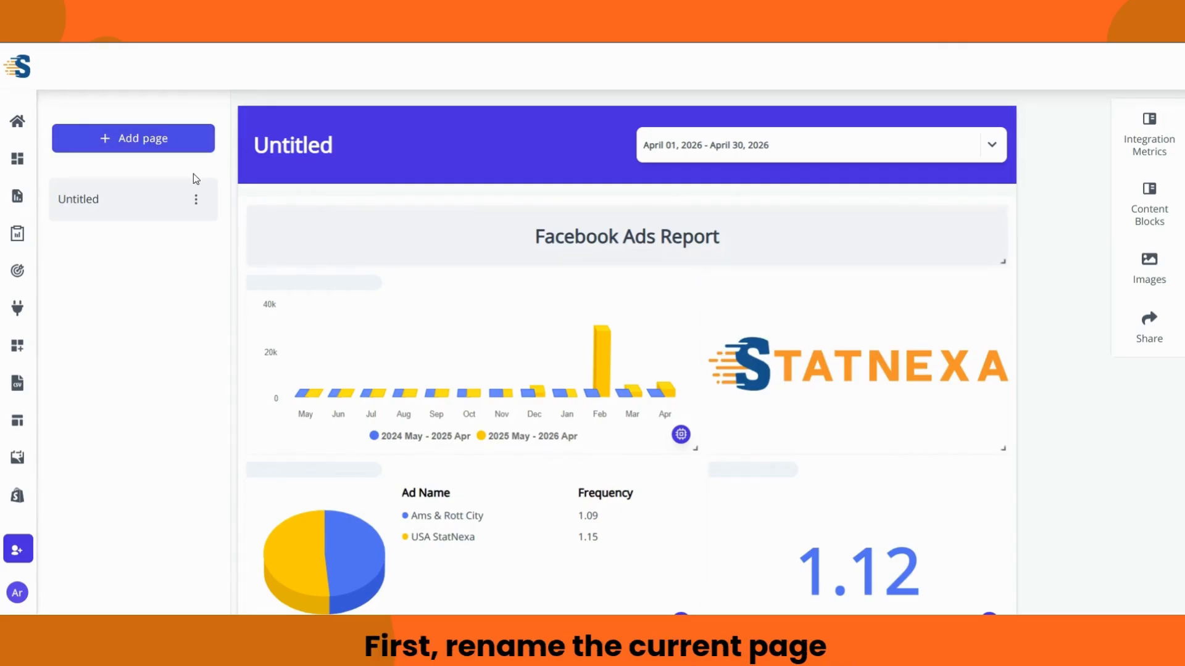
Step: Rename the Untitled page to 'Page 1'
{"action": "left_click", "coordinate": [196, 202]}
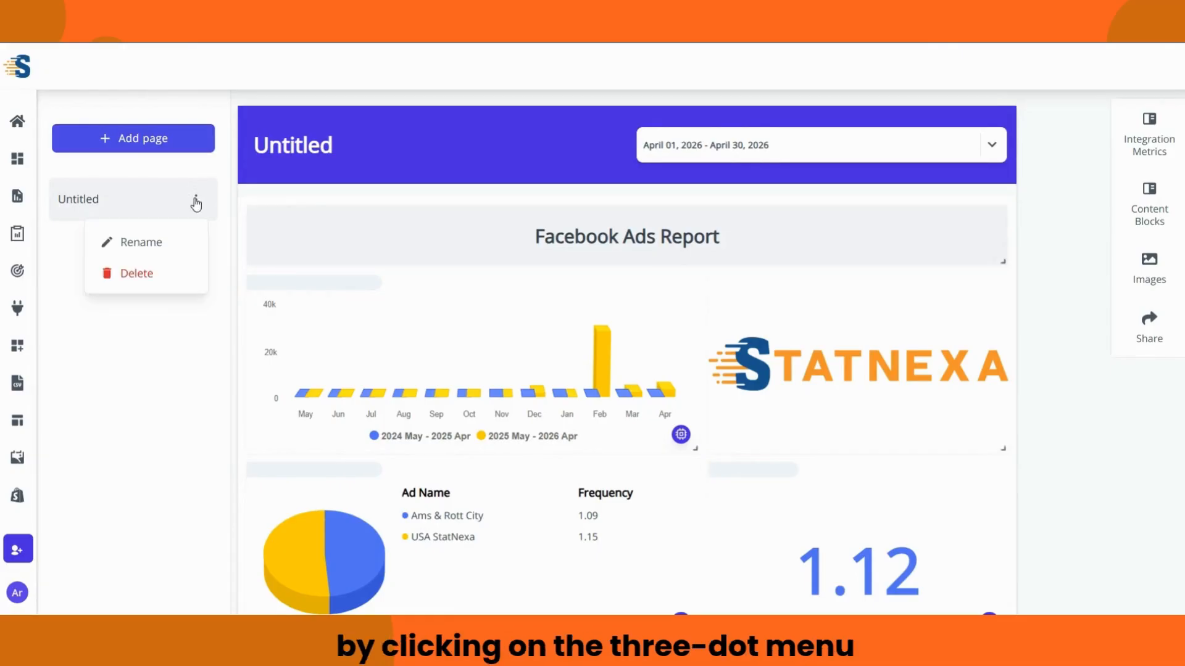
{"action": "left_click", "coordinate": [162, 245]}
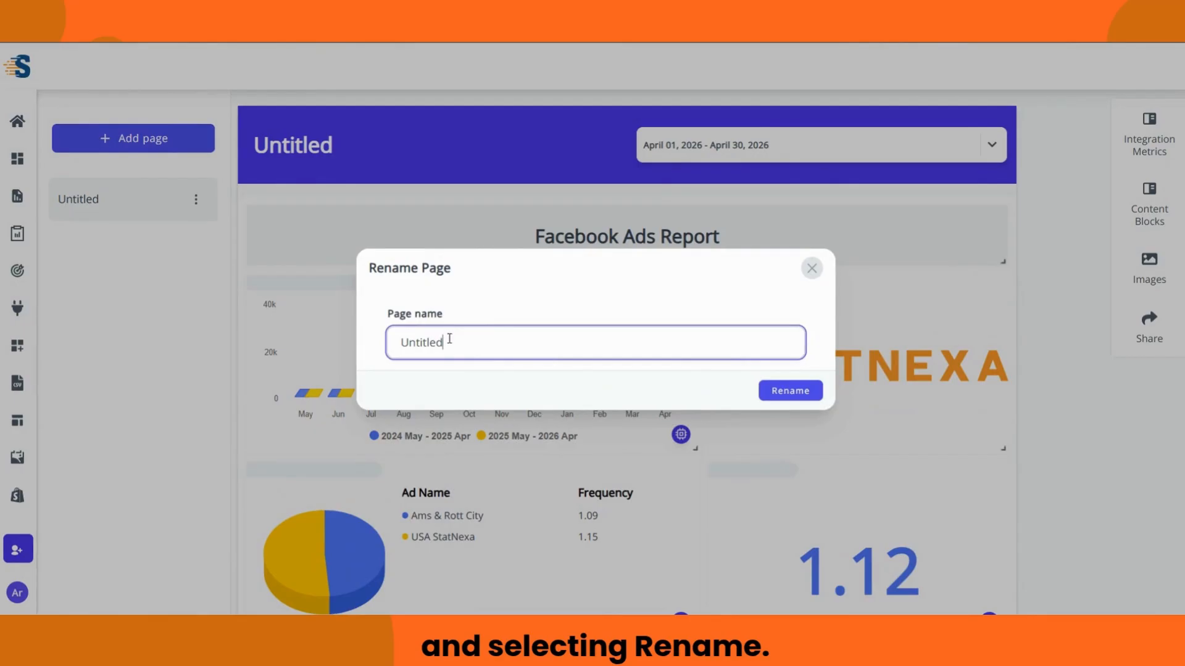
{"action": "left_click_drag", "start_coordinate": [450, 338], "coordinate": [379, 341]}
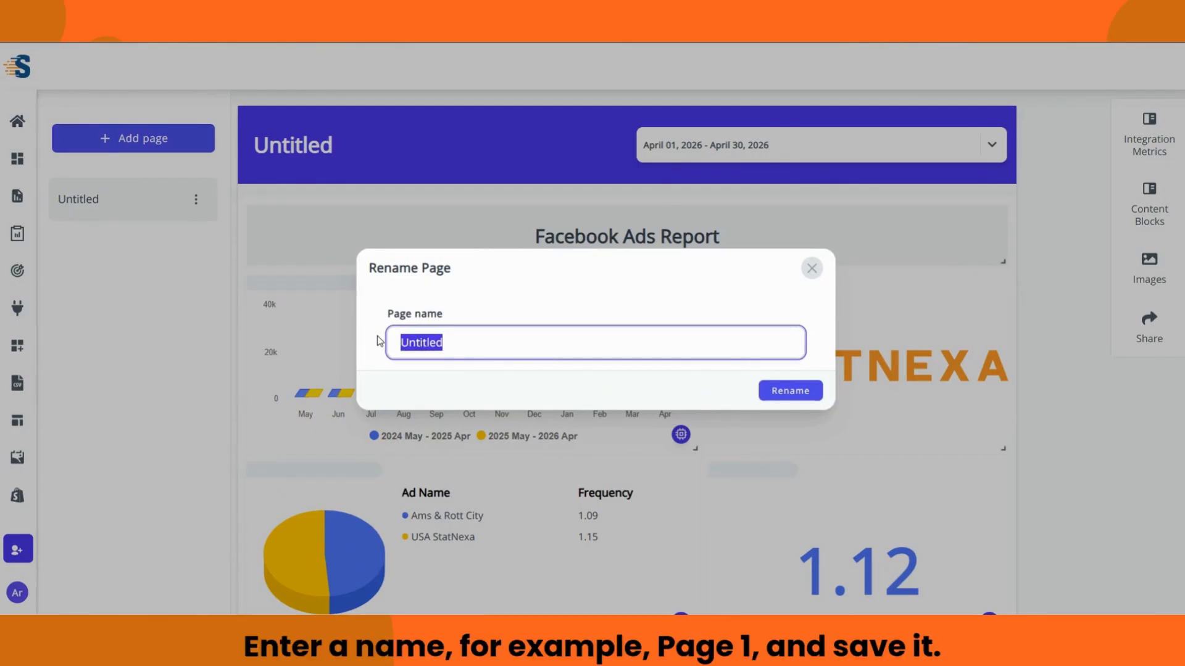
{"action": "type", "text": "Page"}
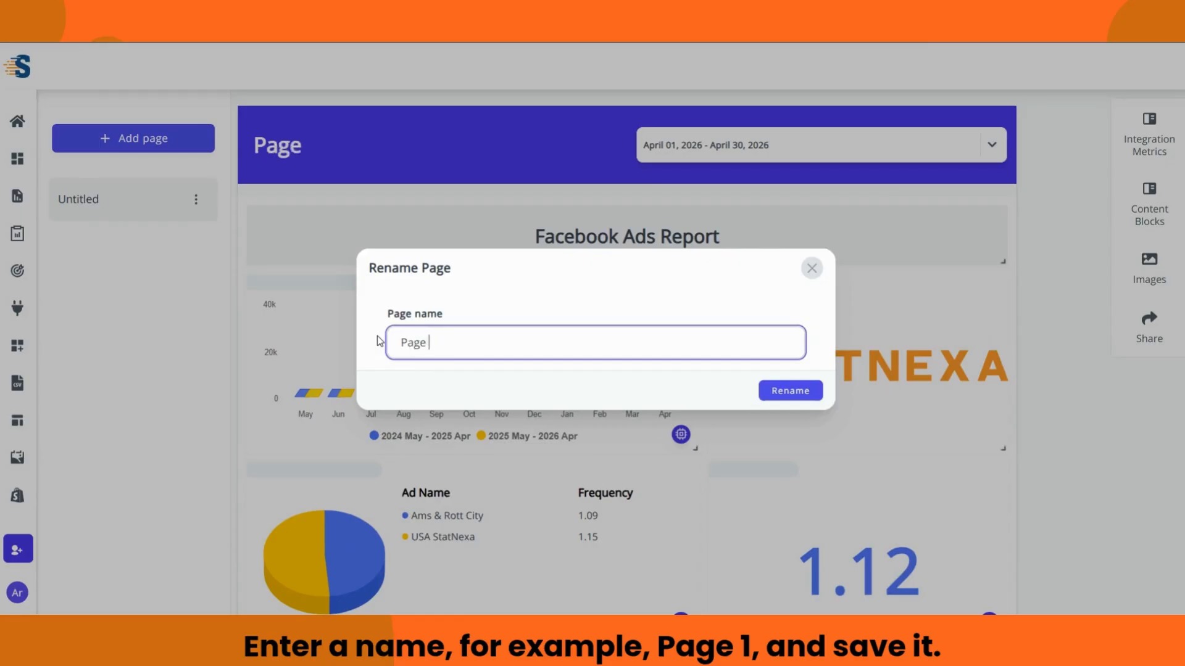
{"action": "type", "text": " 1"}
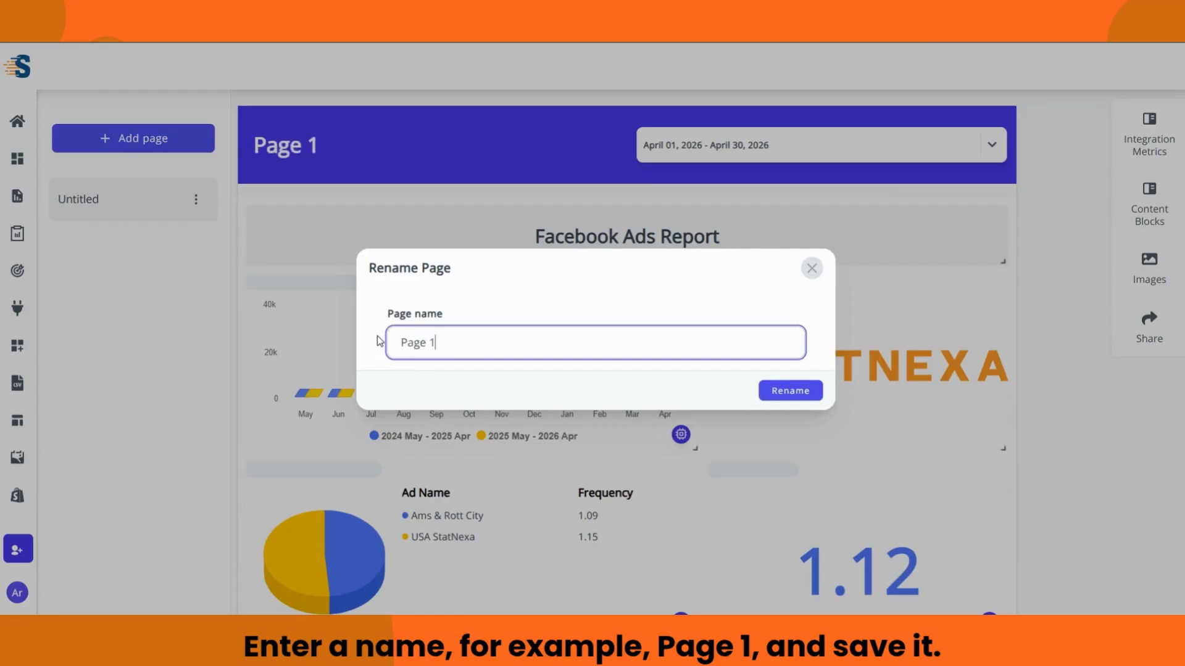
{"action": "left_click", "coordinate": [804, 392]}
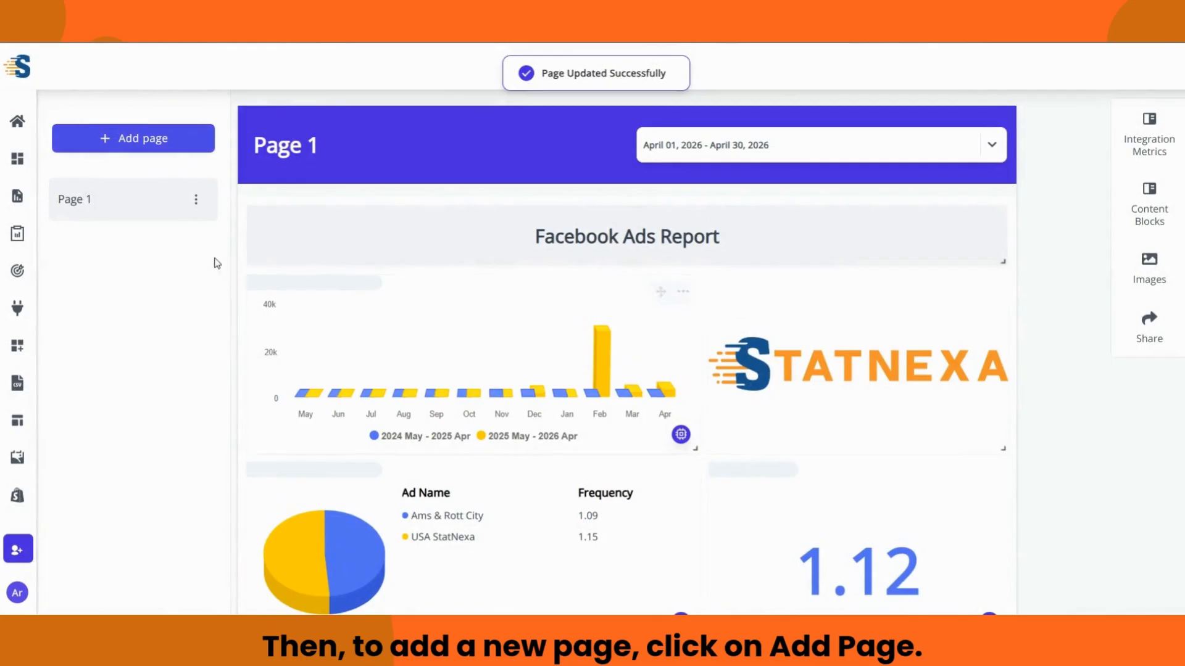
Step: Add a new page, rename it 'Page 2', and open it
{"action": "left_click", "coordinate": [150, 141]}
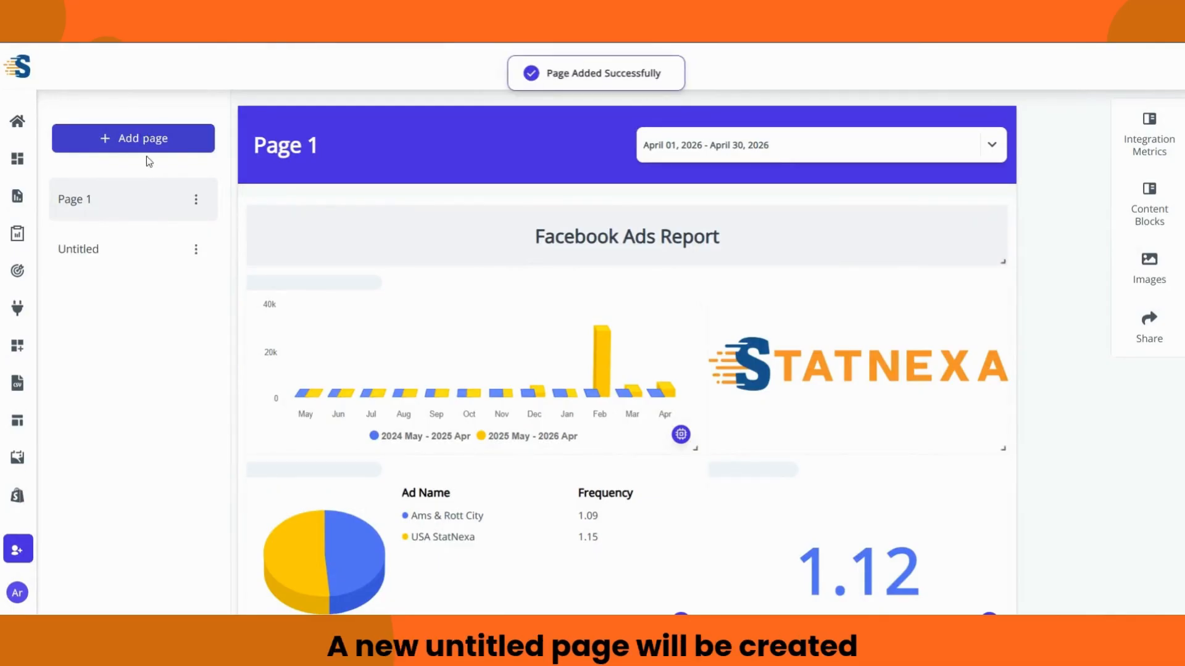
{"action": "left_click", "coordinate": [117, 263]}
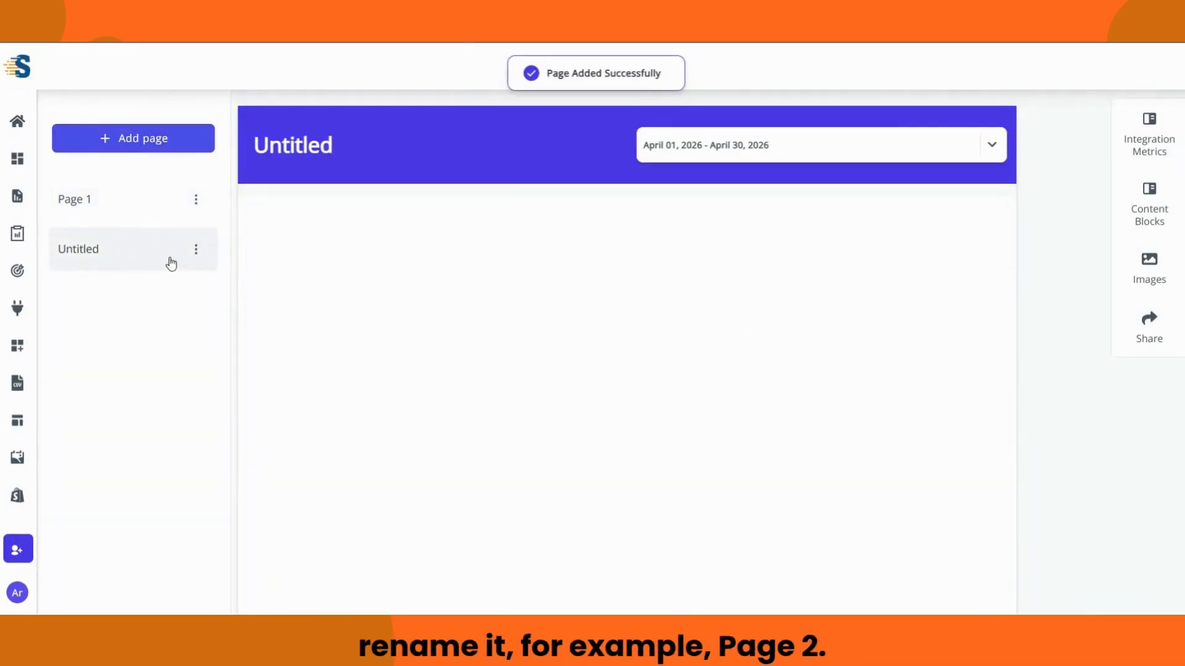
{"action": "left_click", "coordinate": [196, 253]}
{"action": "left_click", "coordinate": [179, 296]}
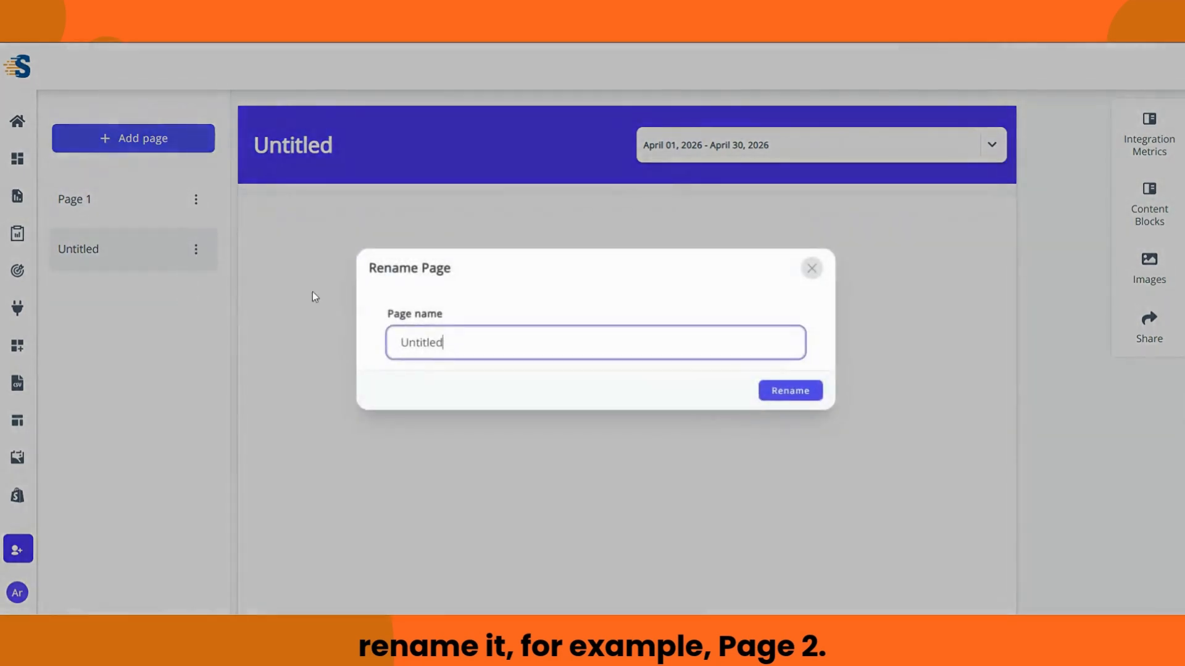
{"action": "key", "text": "BackSpace"}
{"action": "key", "text": "BackSpace"}
{"action": "key", "text": "BackSpace"}
{"action": "key", "text": "BackSpace"}
{"action": "key", "text": "BackSpace"}
{"action": "key", "text": "BackSpace"}
{"action": "key", "text": "BackSpace"}
{"action": "key", "text": "BackSpace"}
{"action": "type", "text": "Page 2"}
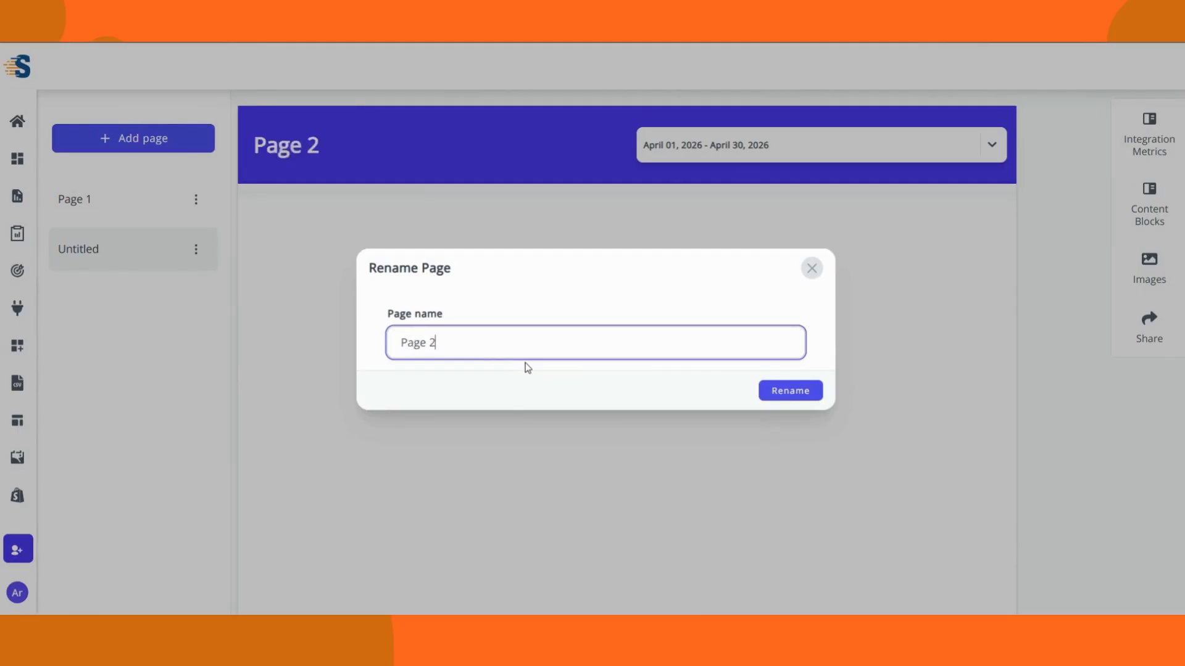
{"action": "left_click", "coordinate": [772, 391]}
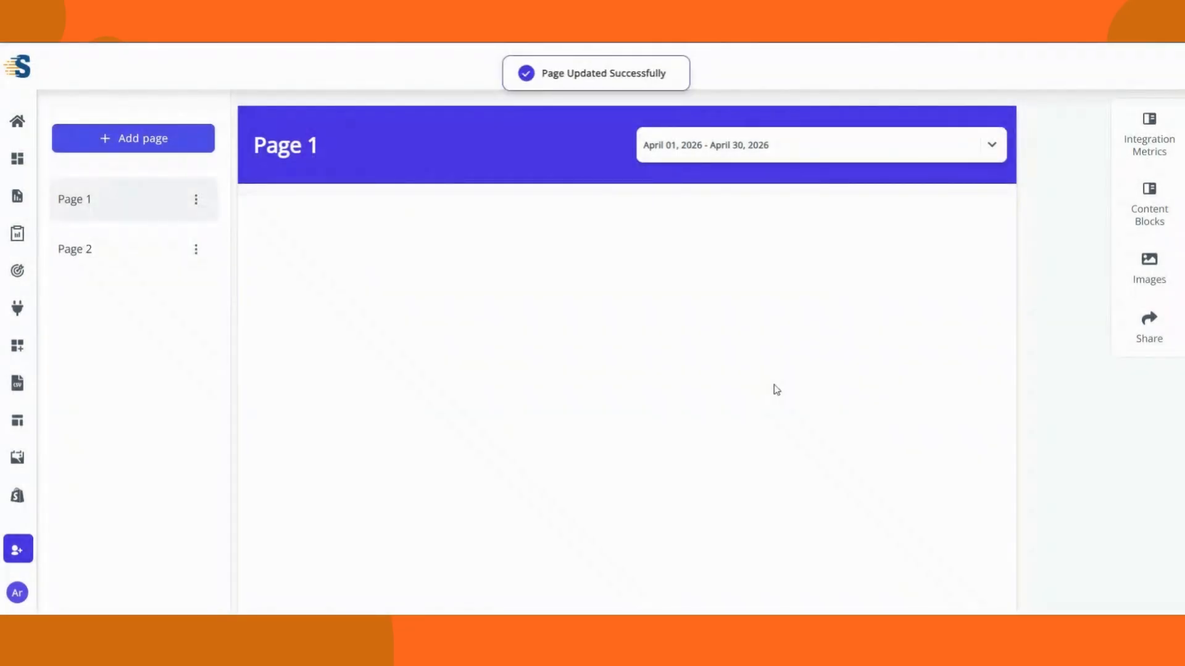
{"action": "left_click", "coordinate": [123, 249]}
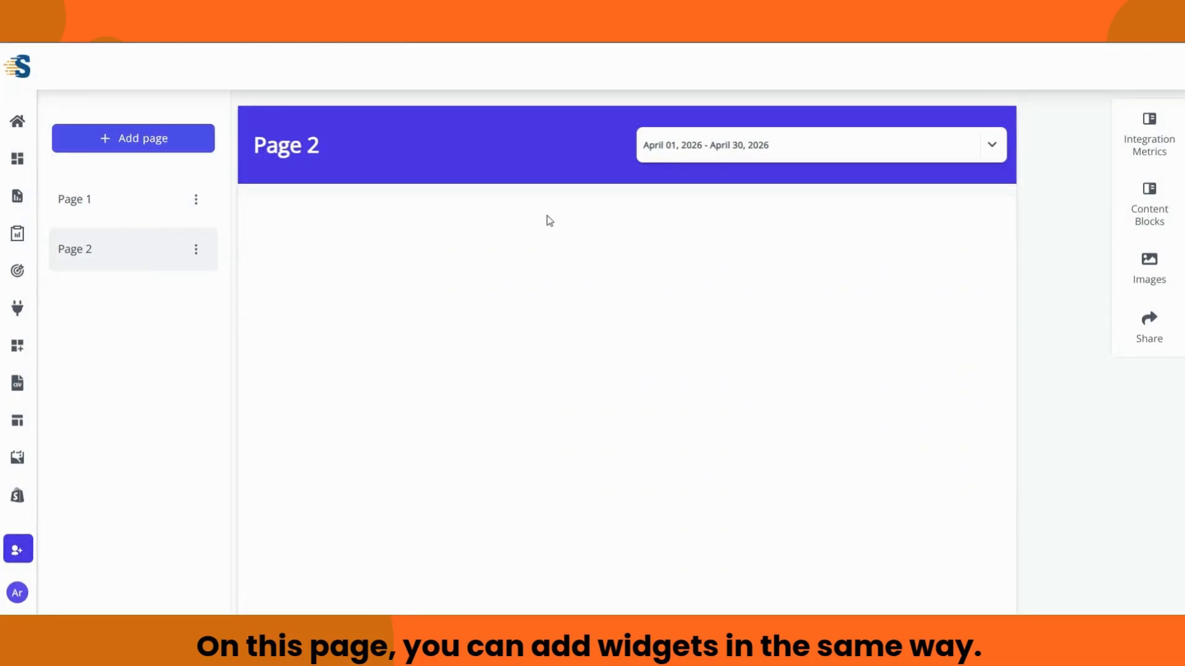
Step: Start a Facebook Ads pie chart widget using the connected account and attribute
{"action": "left_click", "coordinate": [1149, 144]}
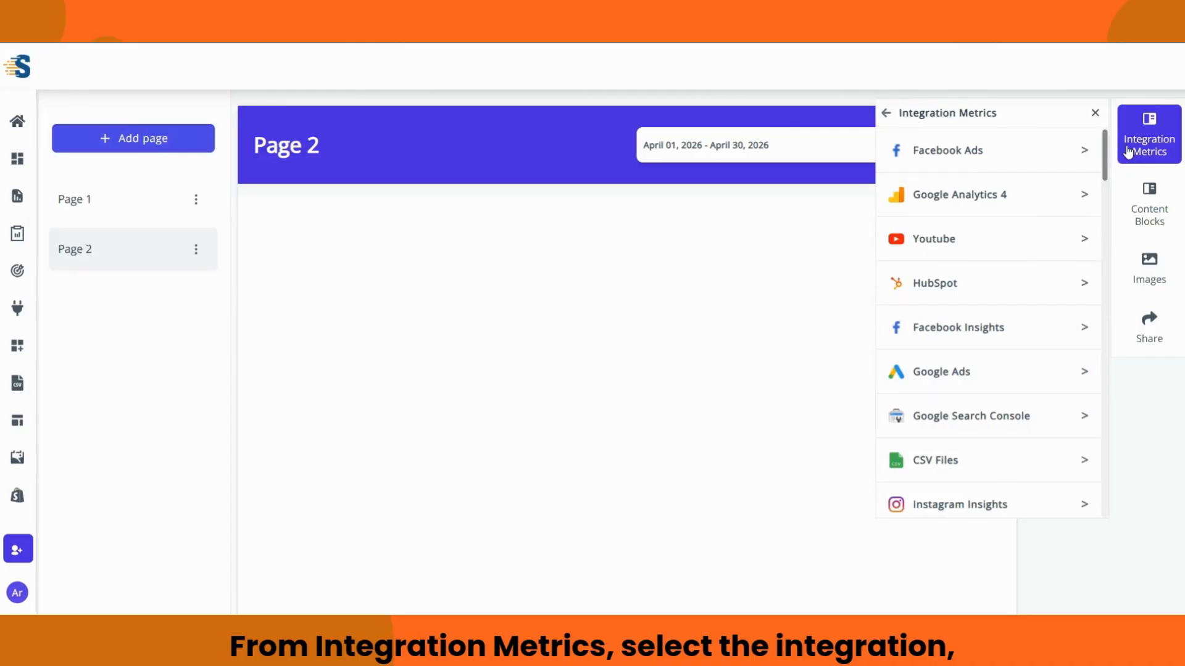
{"action": "left_click", "coordinate": [1045, 158]}
{"action": "left_click", "coordinate": [1077, 233]}
{"action": "left_click", "coordinate": [1061, 272]}
{"action": "left_click", "coordinate": [1076, 295]}
{"action": "left_click", "coordinate": [1023, 341]}
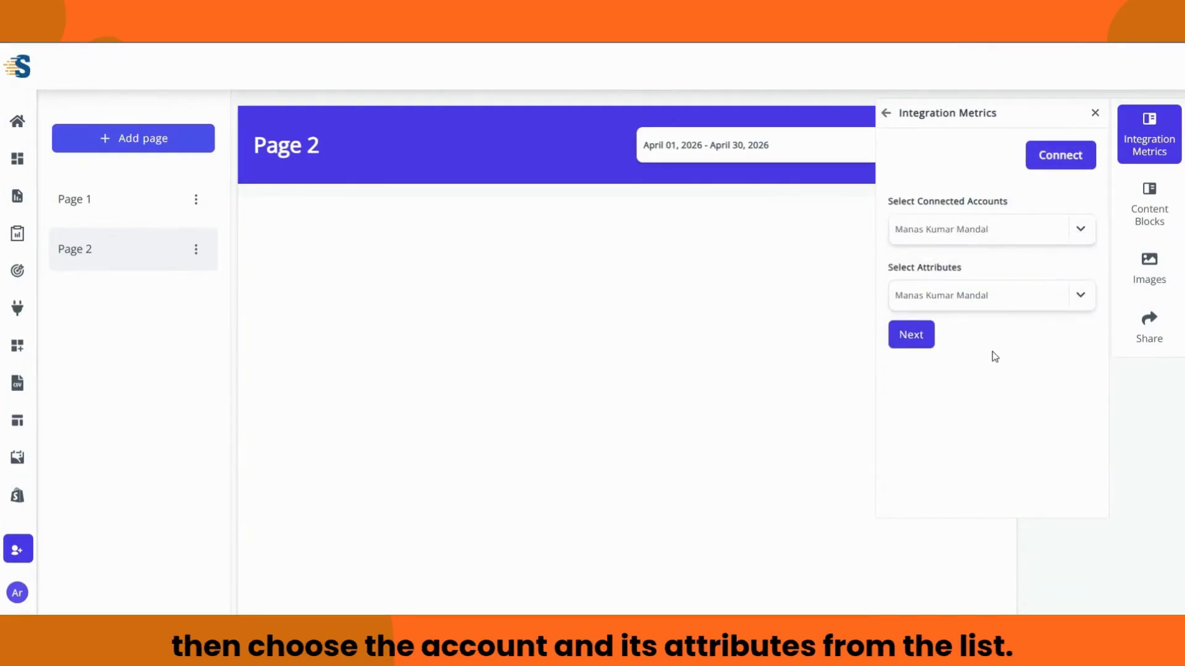
{"action": "left_click", "coordinate": [924, 341]}
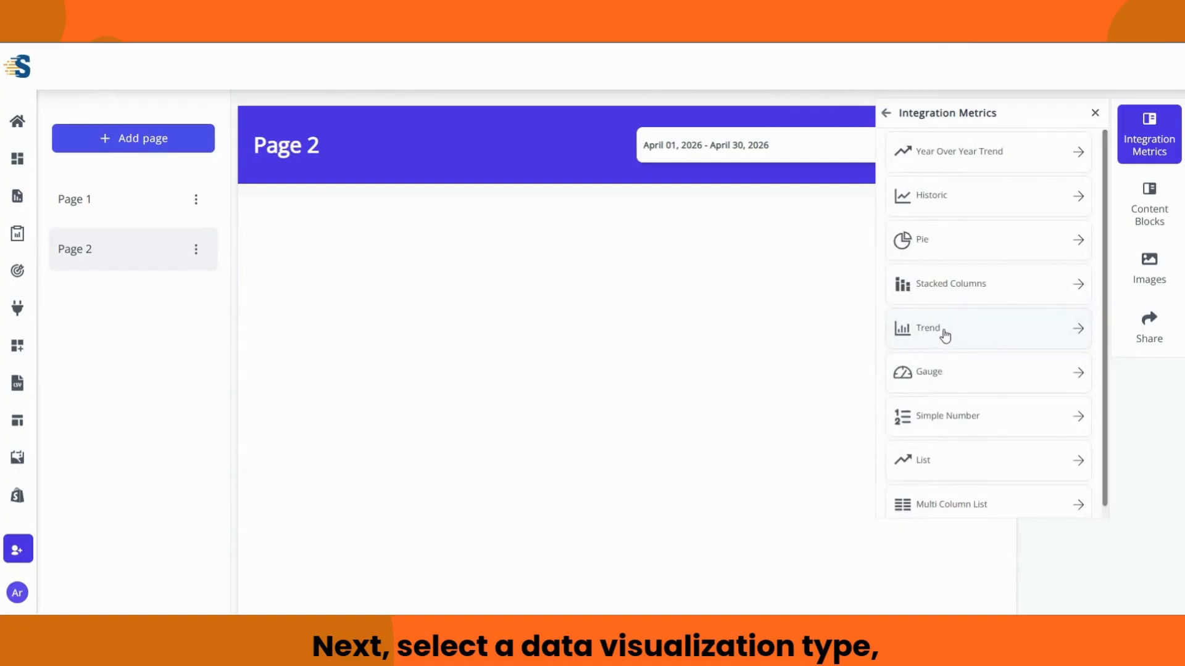
{"action": "left_click", "coordinate": [933, 241]}
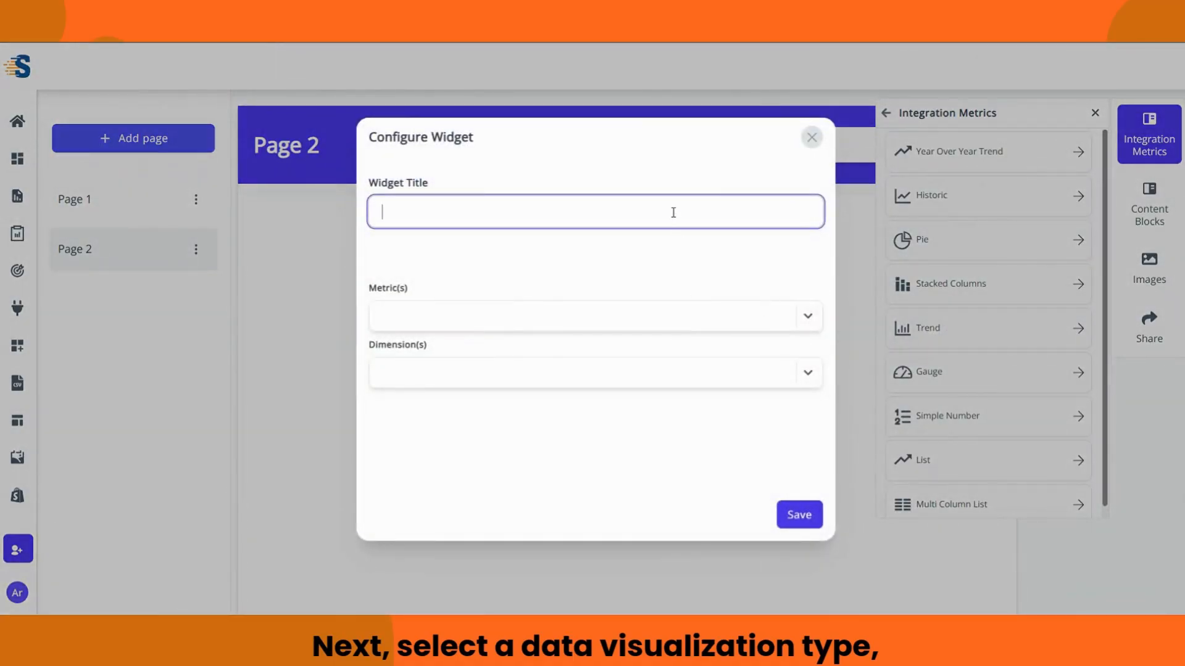
Step: Title it 'Ad links by Ad Na', show Inline Link Clicks by Ad Name, and save
{"action": "type", "text": "Ad links"}
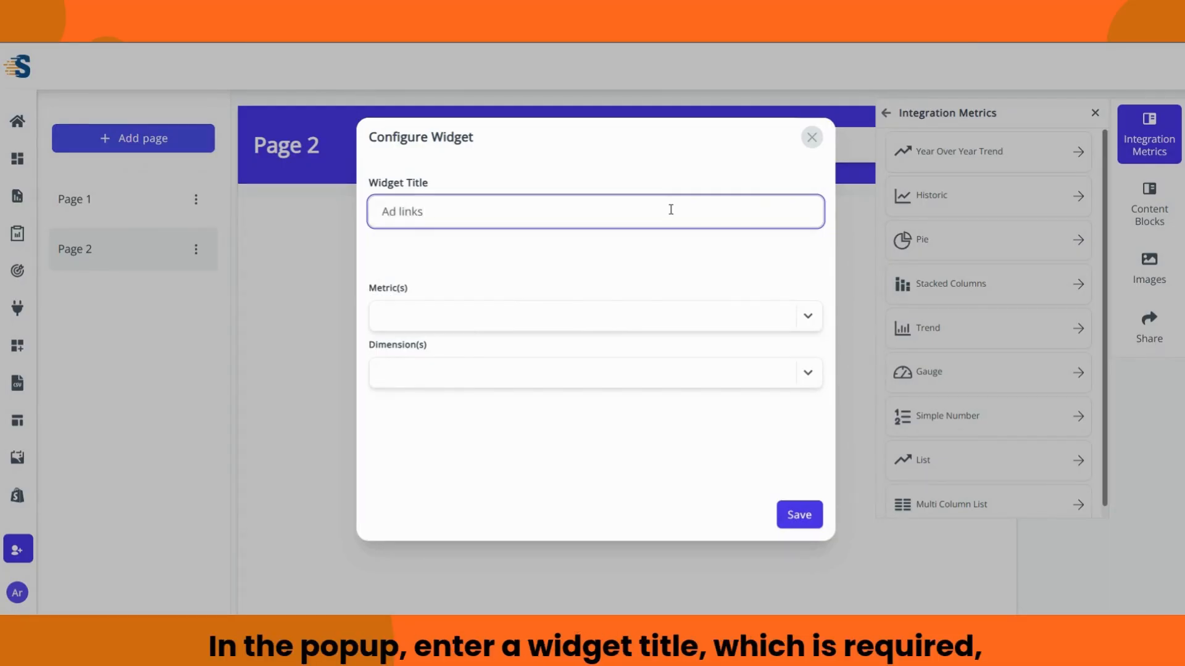
{"action": "type", "text": " by Ad Name"}
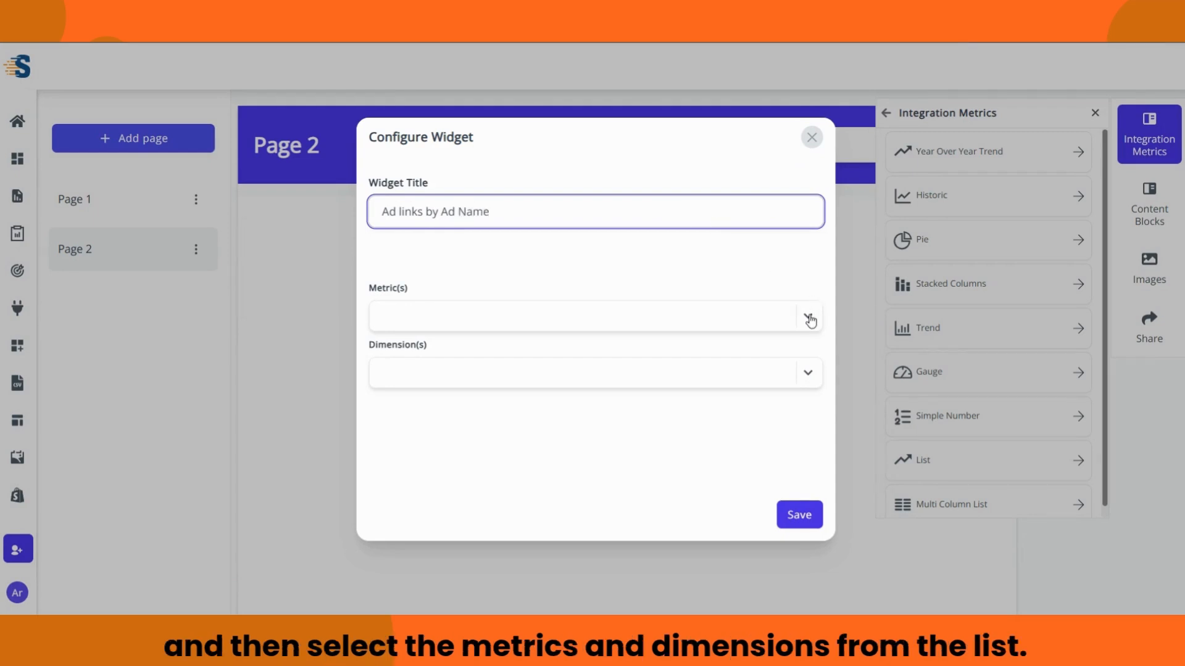
{"action": "left_click", "coordinate": [807, 316]}
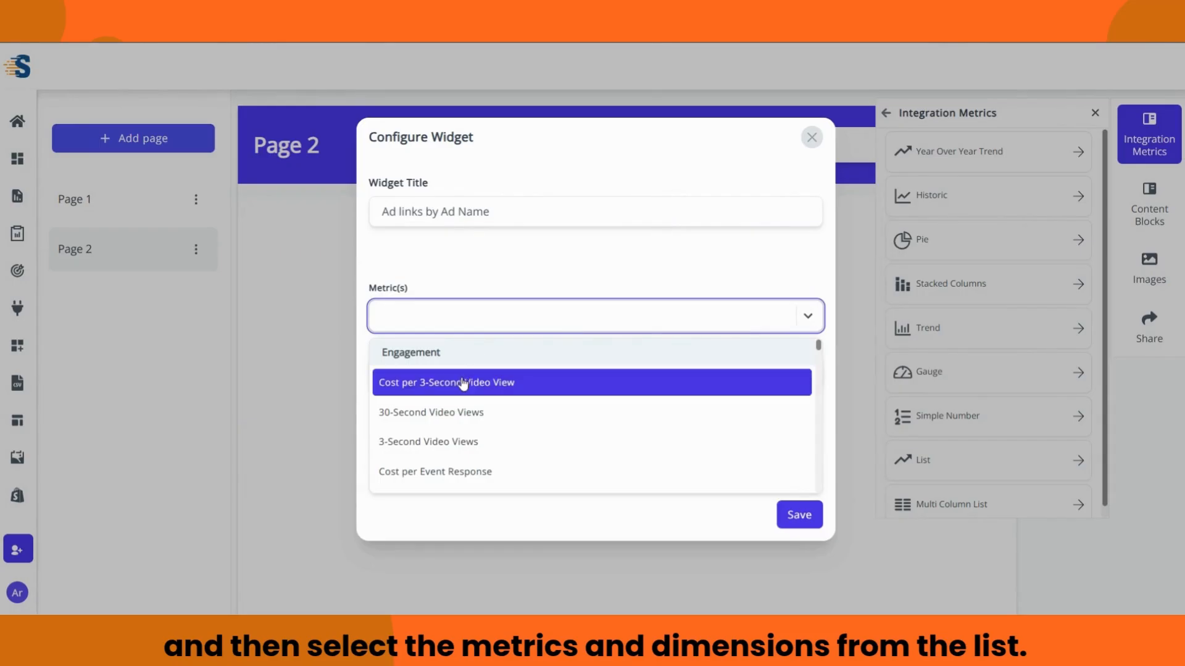
{"action": "scroll", "coordinate": [486, 398], "scroll_direction": "down", "scroll_amount": 5}
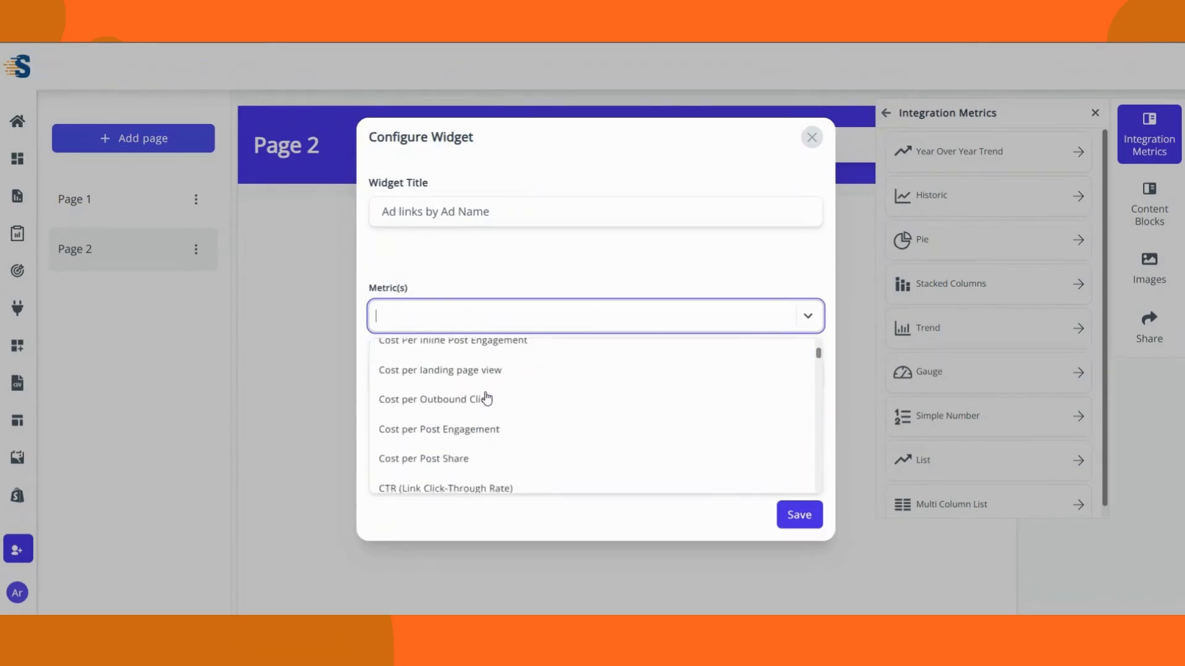
{"action": "type", "text": "Link"}
{"action": "left_click", "coordinate": [461, 418]}
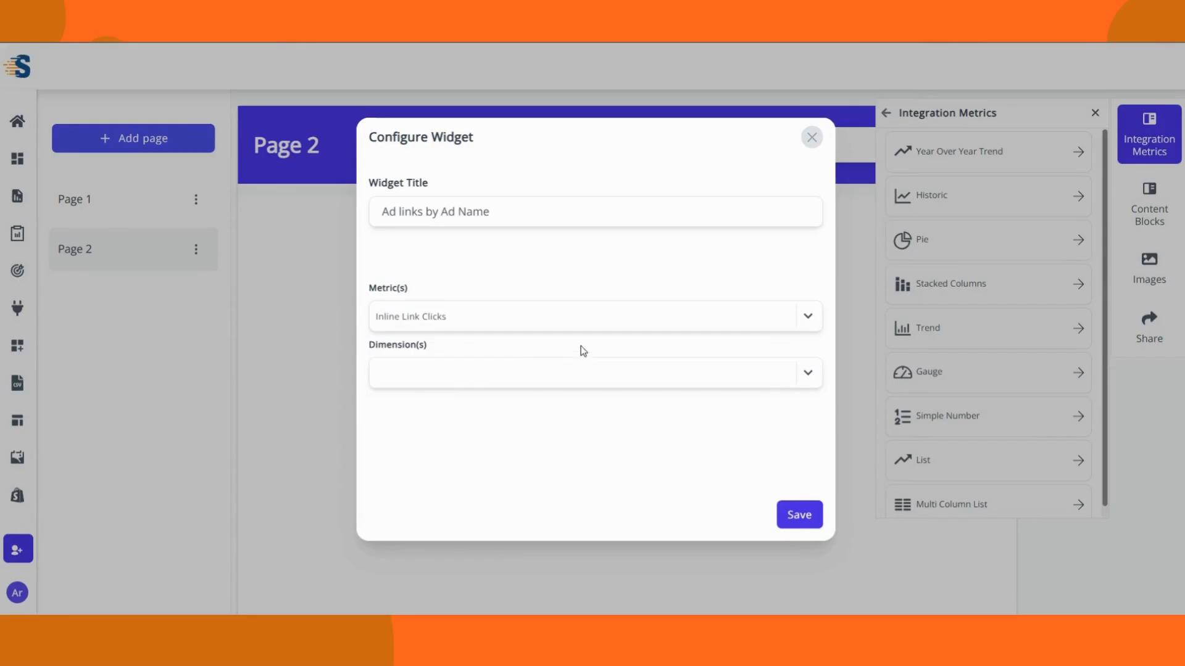
{"action": "left_click", "coordinate": [617, 373]}
{"action": "scroll", "coordinate": [415, 452], "scroll_direction": "down", "scroll_amount": 3}
{"action": "left_click", "coordinate": [415, 450]}
{"action": "left_click", "coordinate": [794, 512]}
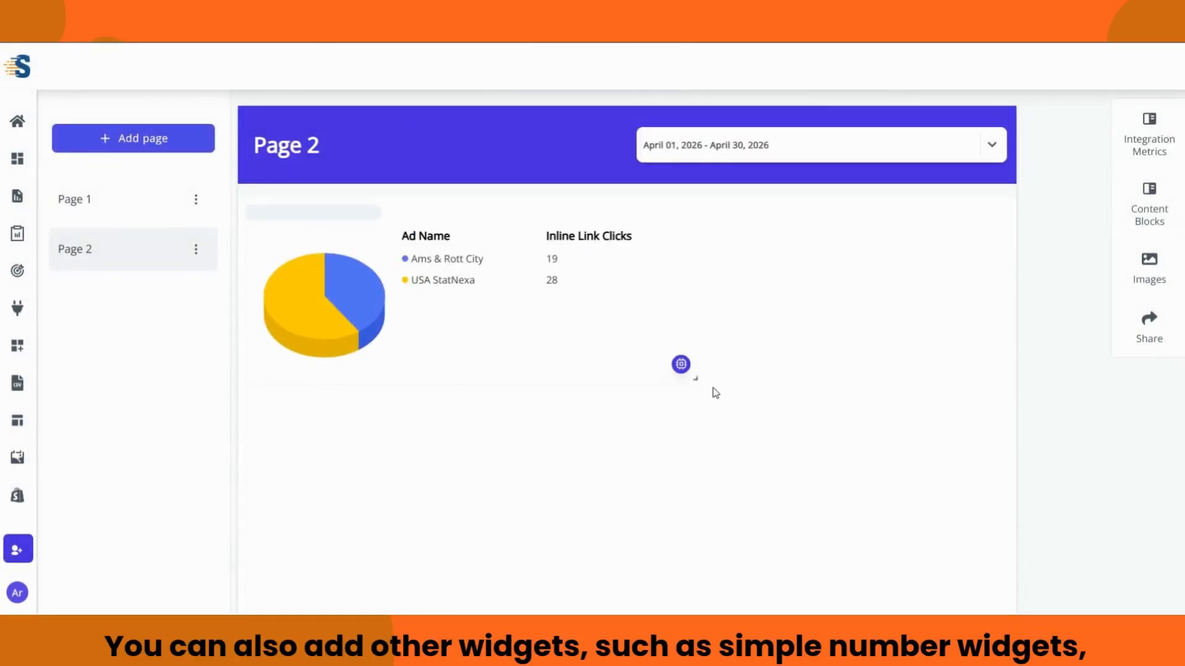
Step: Start a Facebook Ads Simple Number widget using the connected account and attribute
{"action": "left_click", "coordinate": [1151, 146]}
{"action": "left_click", "coordinate": [1043, 159]}
{"action": "left_click", "coordinate": [1080, 228]}
{"action": "left_click", "coordinate": [1049, 265]}
{"action": "left_click", "coordinate": [1080, 295]}
{"action": "left_click", "coordinate": [968, 330]}
{"action": "left_click", "coordinate": [911, 334]}
{"action": "left_click", "coordinate": [931, 415]}
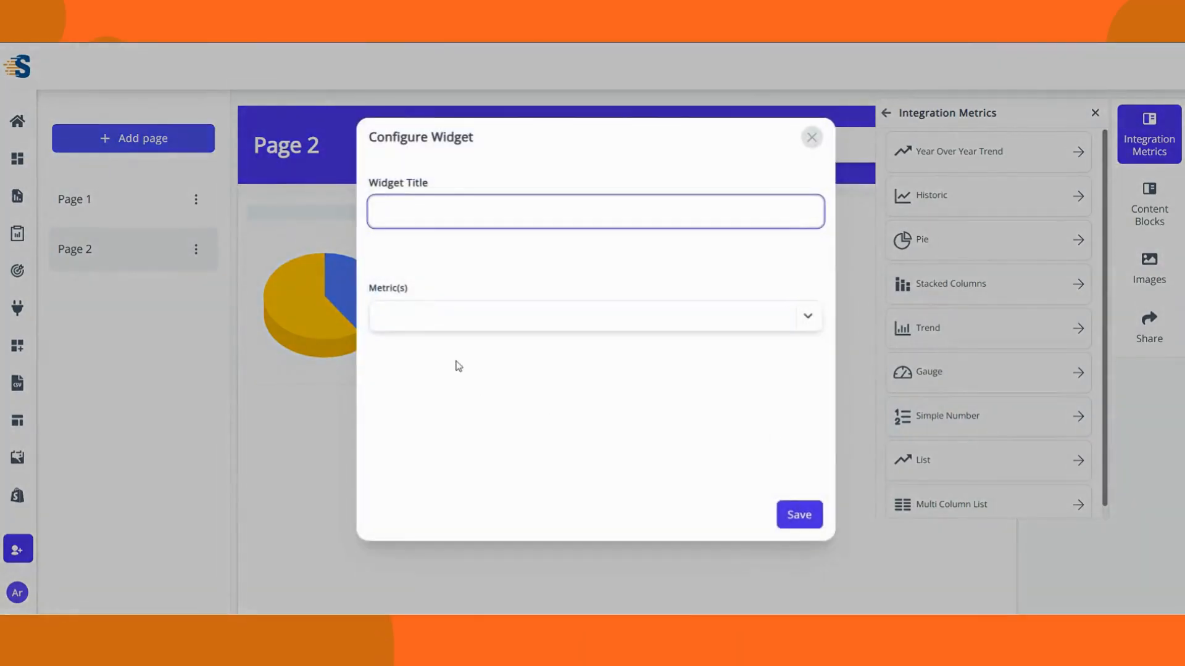
Step: Title it Impressions with metric Impressions, save, then type Impressions into a new widget title
{"action": "type", "text": "Impressions"}
{"action": "left_click", "coordinate": [746, 324]}
{"action": "type", "text": "Impre"}
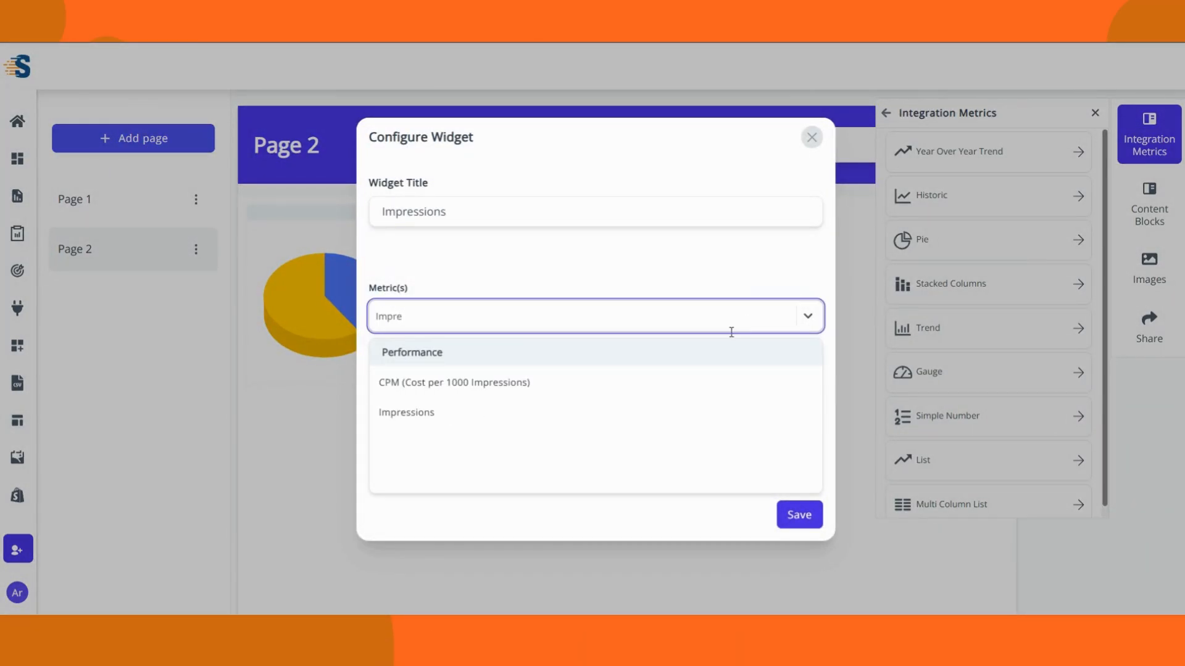
{"action": "left_click", "coordinate": [586, 413]}
{"action": "left_click", "coordinate": [799, 515]}
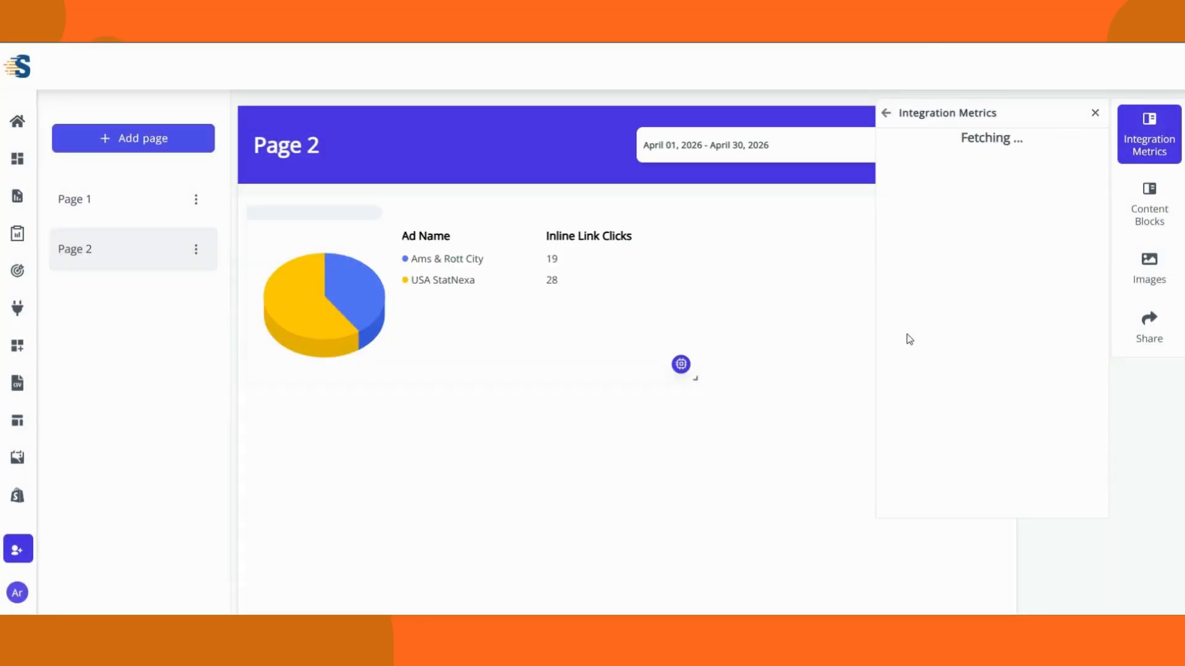
{"action": "left_click", "coordinate": [937, 391]}
{"action": "type", "text": "Impre"}
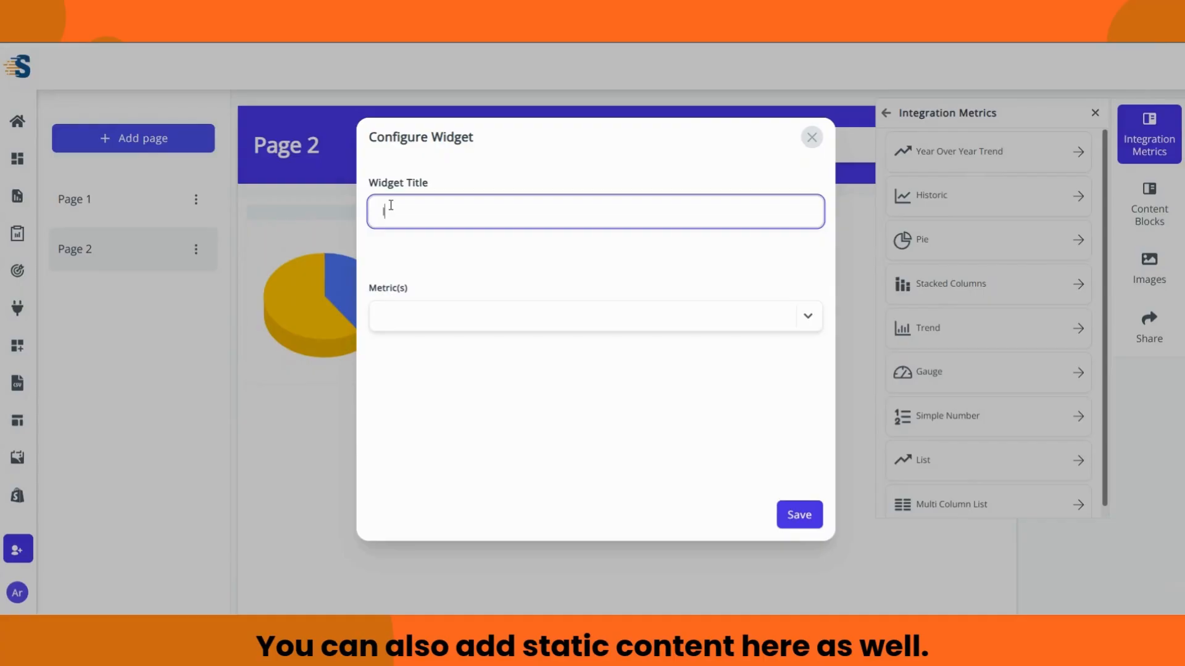
{"action": "type", "text": "ssions"}
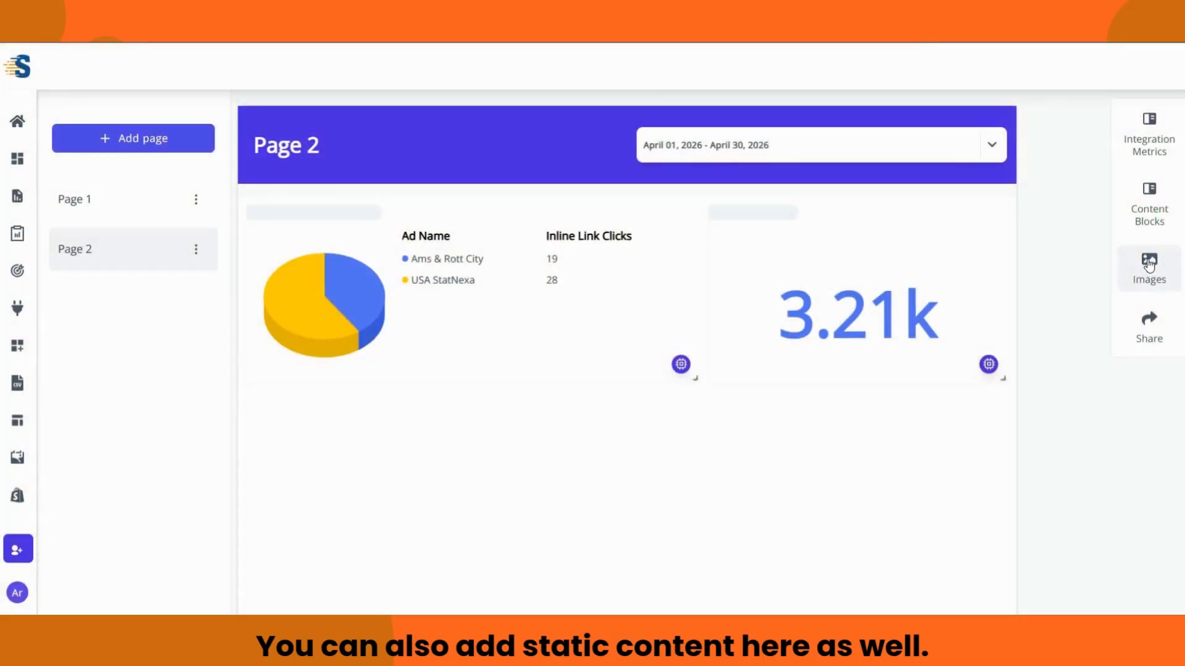
Step: Add a header block at the top of Page 2 reading 'Facebook Ads Report'
{"action": "left_click", "coordinate": [1149, 229]}
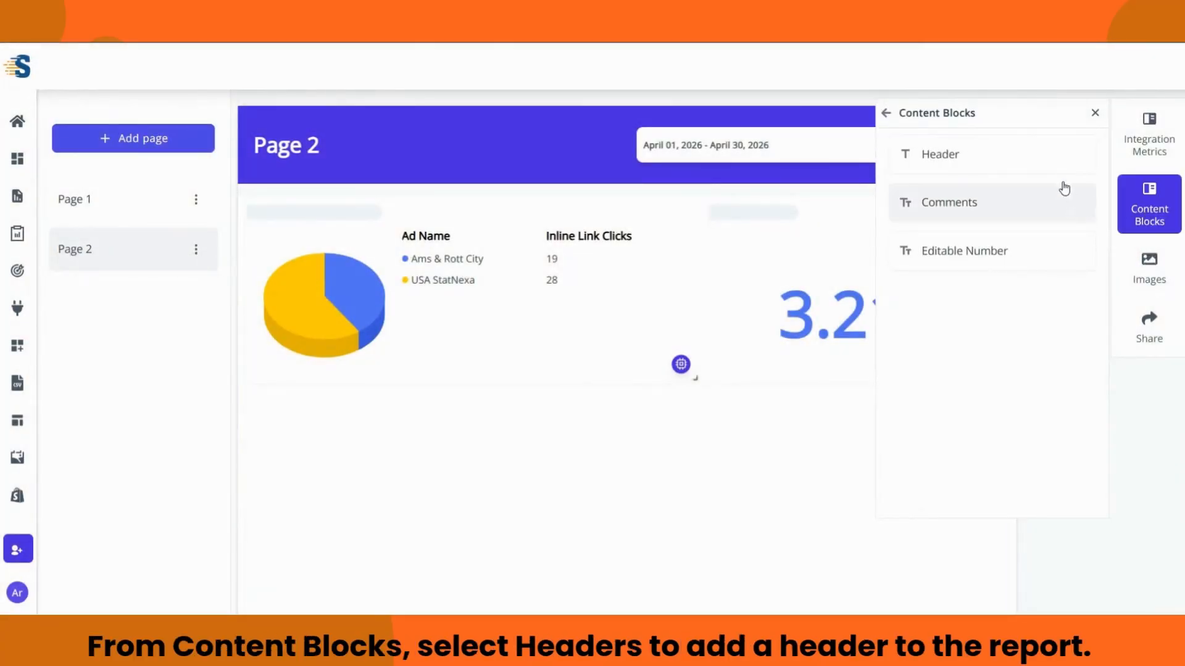
{"action": "left_click", "coordinate": [1055, 171]}
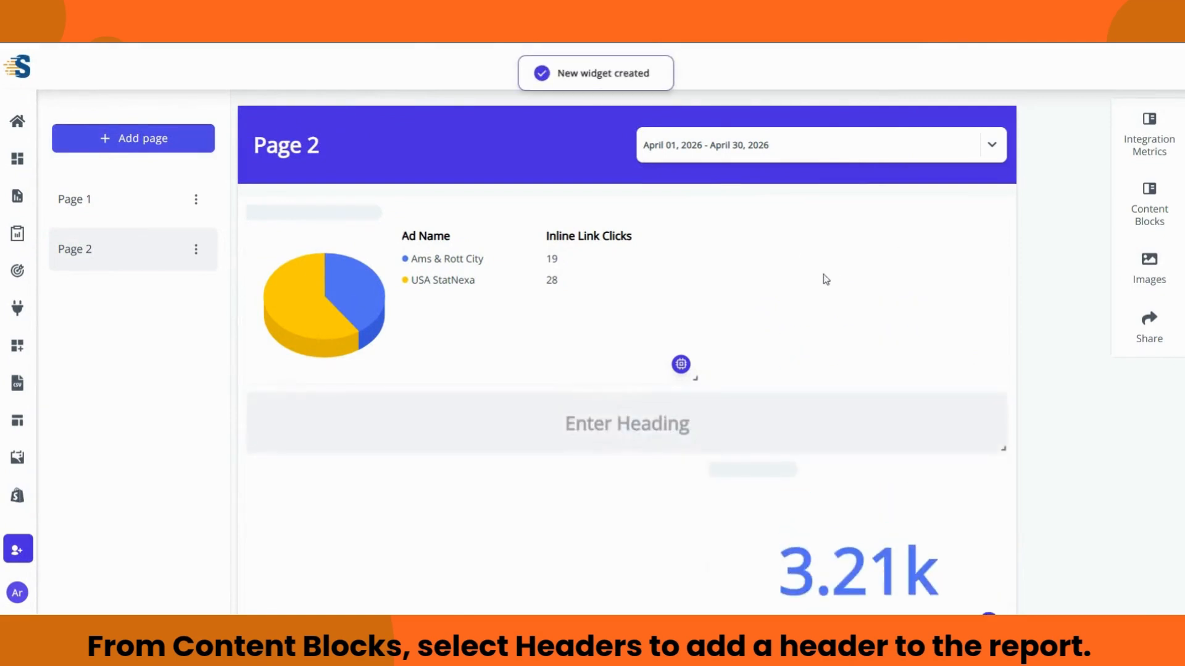
{"action": "left_click_drag", "start_coordinate": [968, 409], "coordinate": [950, 290]}
{"action": "left_click", "coordinate": [657, 242]}
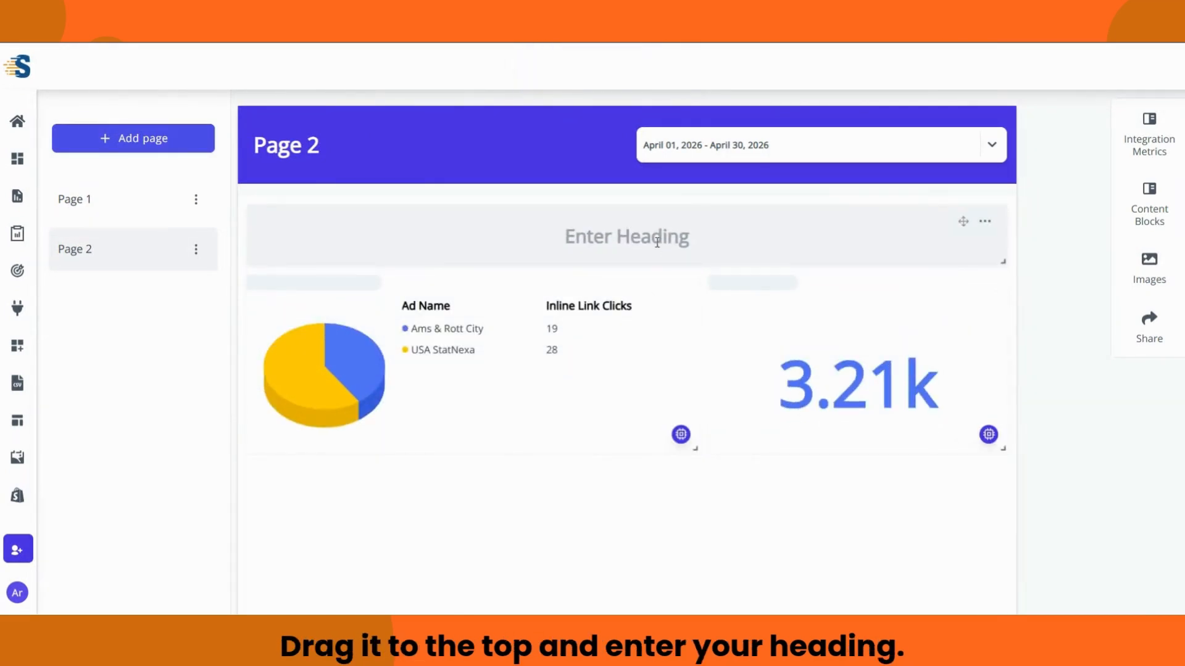
{"action": "type", "text": "F"}
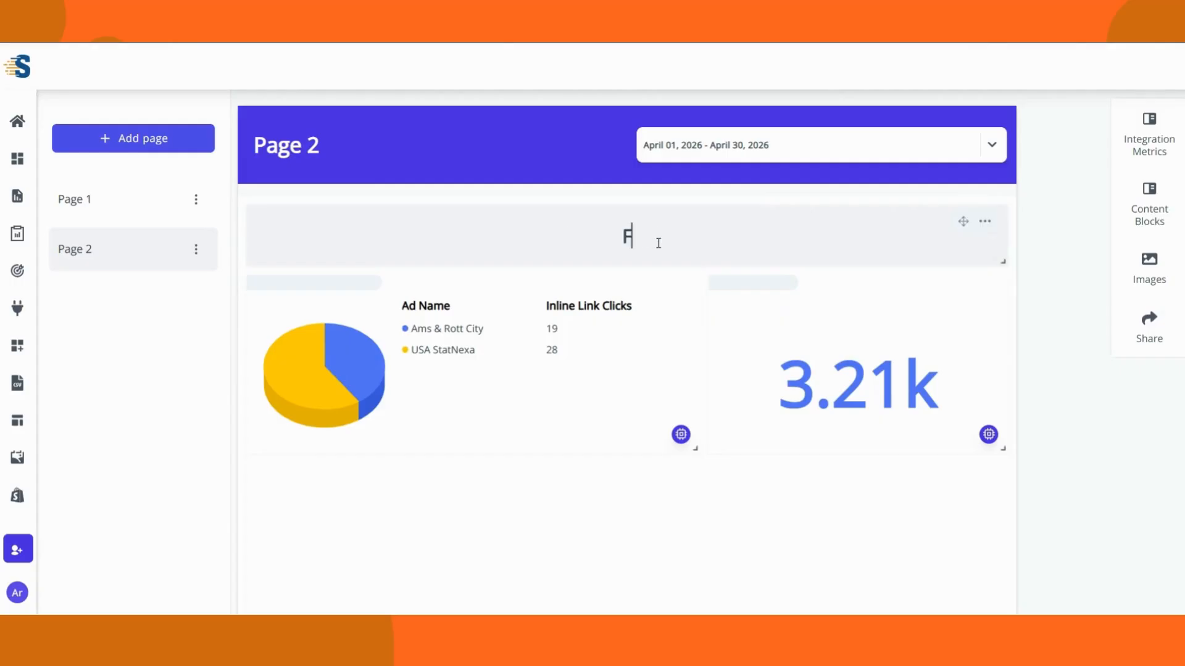
{"action": "type", "text": "acebook Ads Report"}
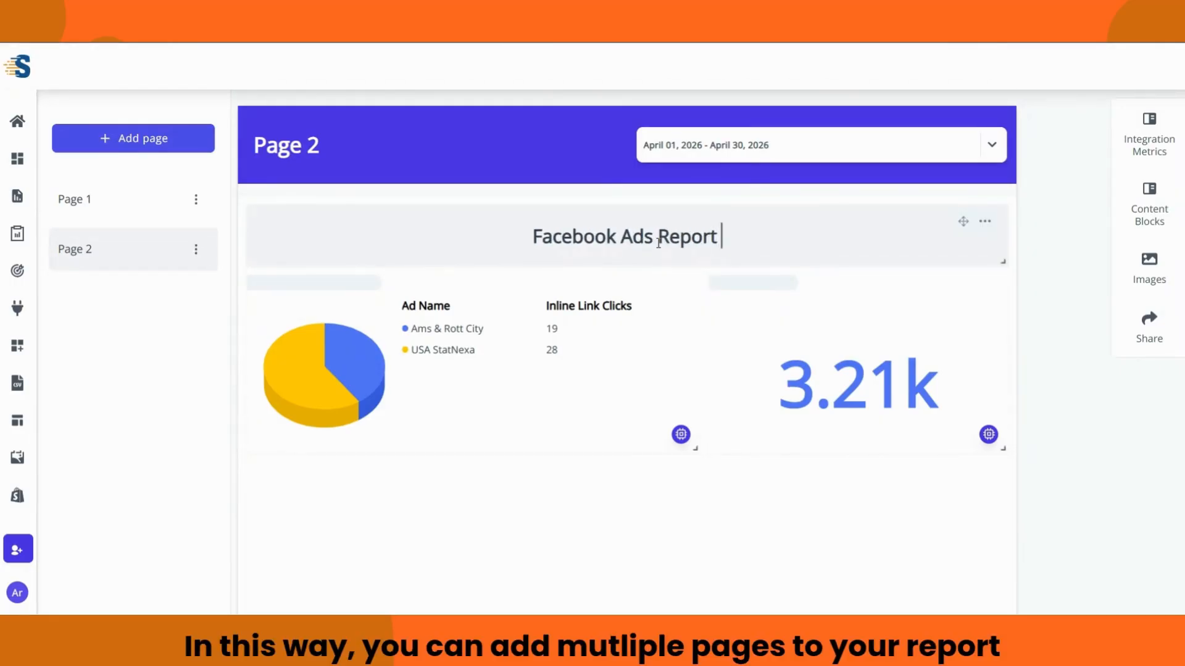
Step: Look over Page 1, return to Page 2, and bring up the PDF sharing options
{"action": "left_click", "coordinate": [132, 206]}
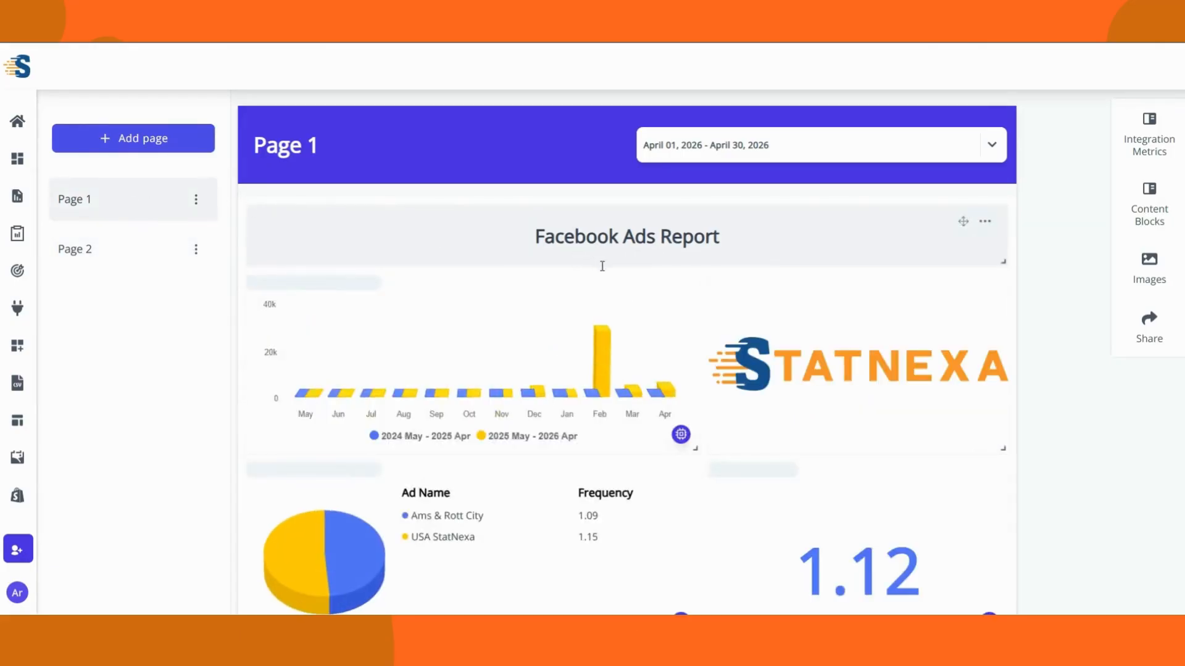
{"action": "scroll", "coordinate": [693, 315], "scroll_direction": "down", "scroll_amount": 6}
{"action": "scroll", "coordinate": [694, 319], "scroll_direction": "up", "scroll_amount": 5}
{"action": "left_click", "coordinate": [119, 255]}
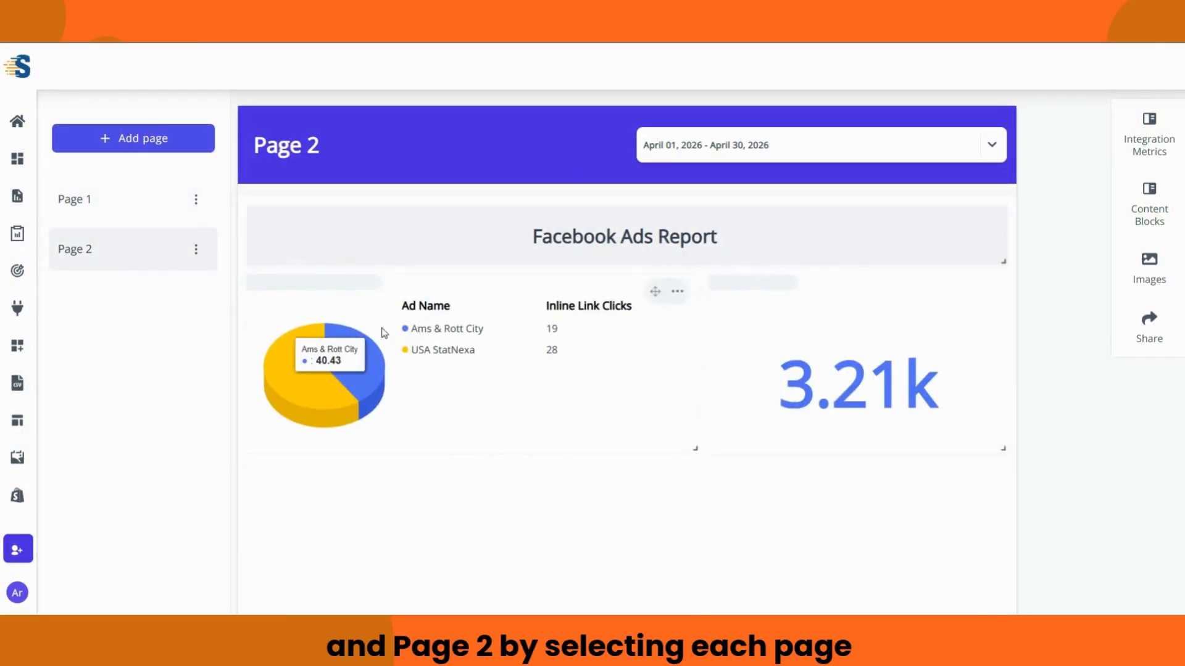
{"action": "scroll", "coordinate": [654, 290], "scroll_direction": "down", "scroll_amount": 3}
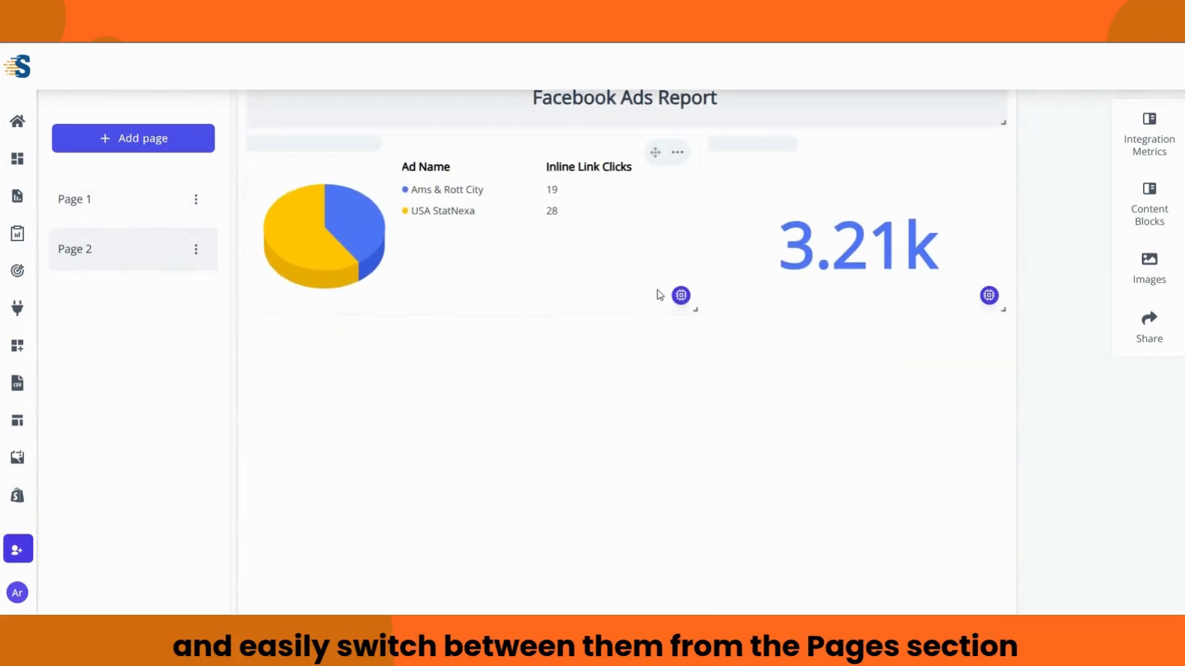
{"action": "scroll", "coordinate": [674, 331], "scroll_direction": "up", "scroll_amount": 4}
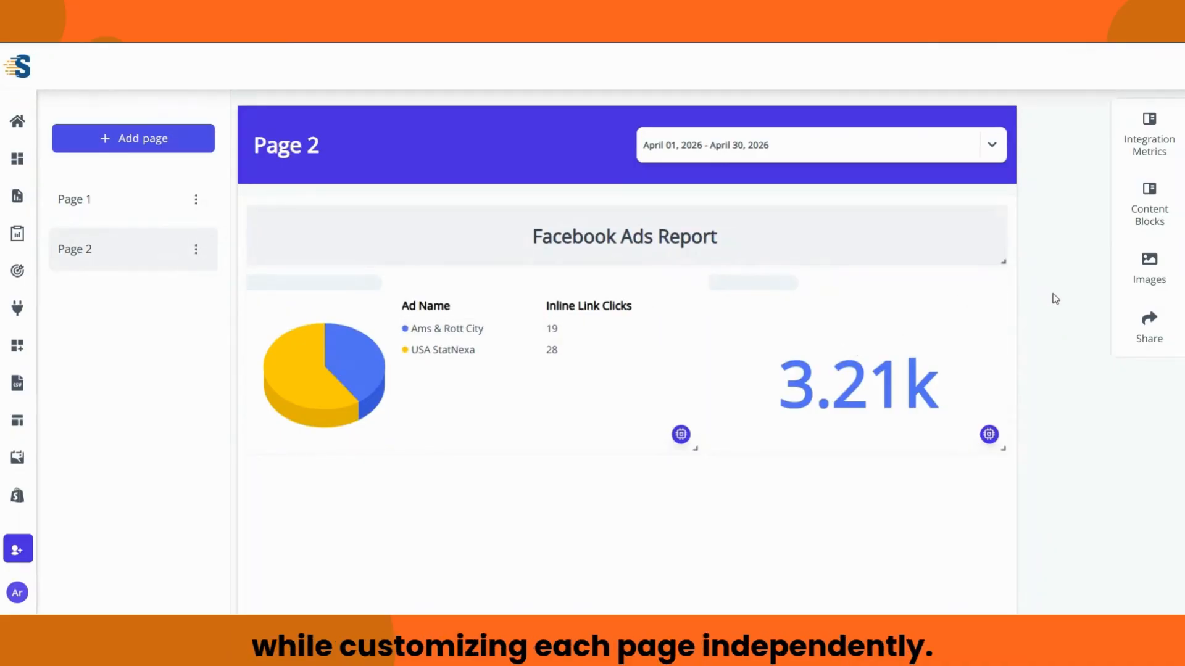
{"action": "left_click", "coordinate": [1133, 327]}
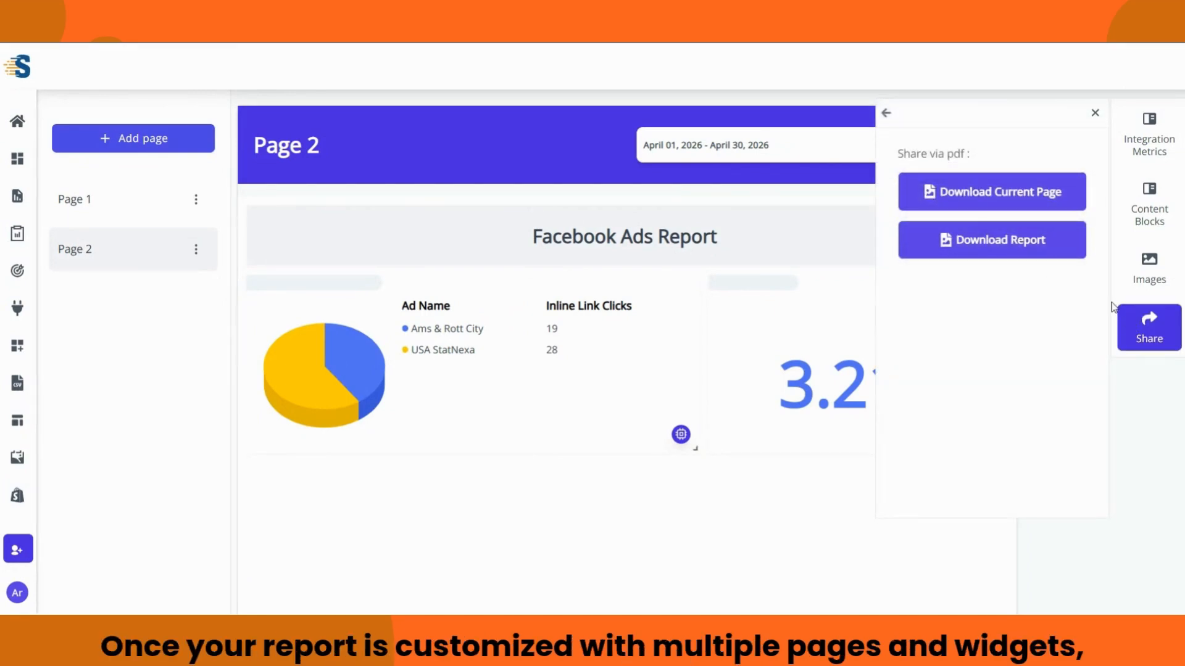
Step: Download the full report as a PDF, then download only Page 2 as a PDF
{"action": "left_click", "coordinate": [1036, 249]}
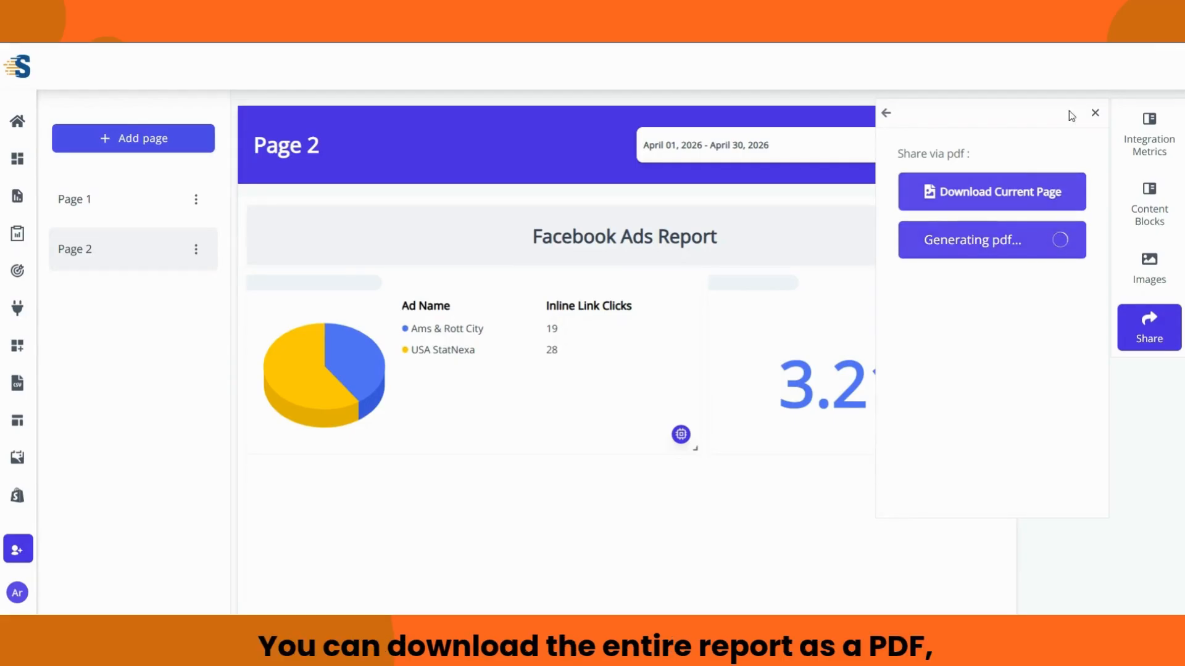
{"action": "left_click", "coordinate": [1096, 113]}
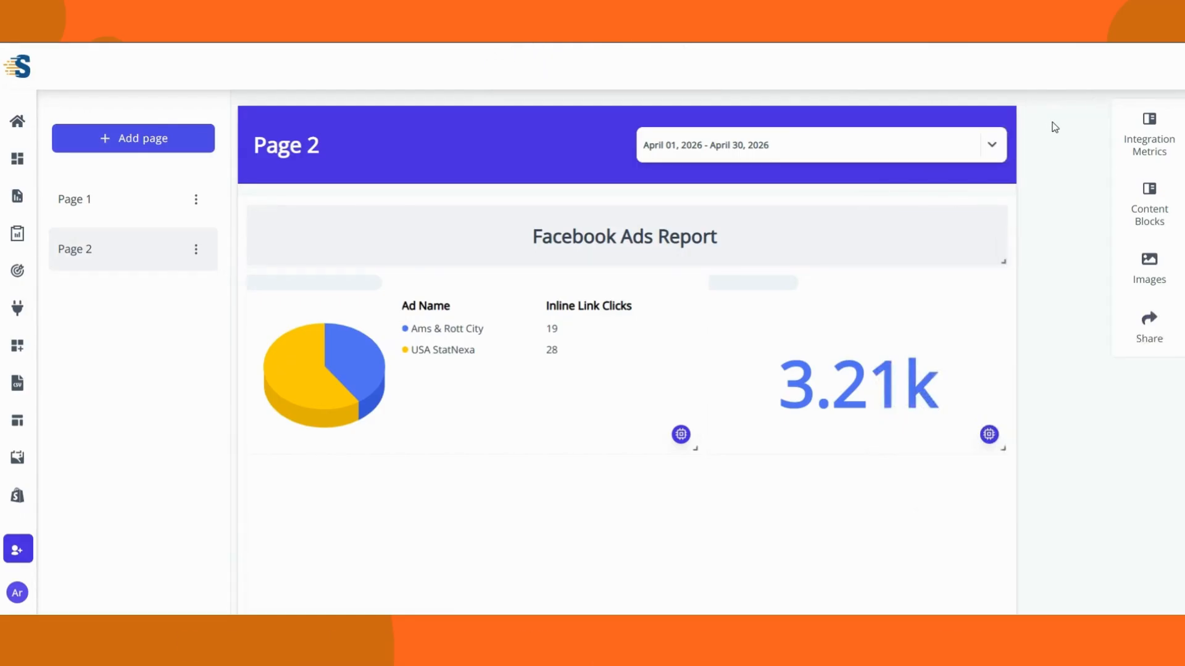
{"action": "left_click", "coordinate": [1149, 326]}
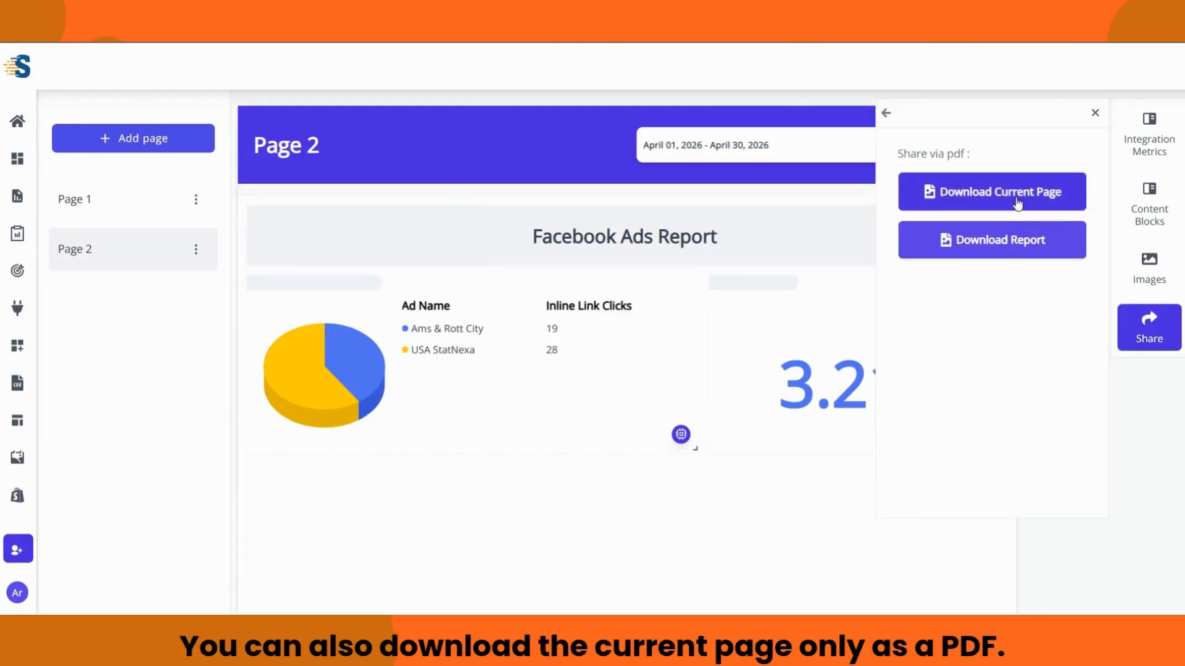
{"action": "left_click", "coordinate": [1064, 202]}
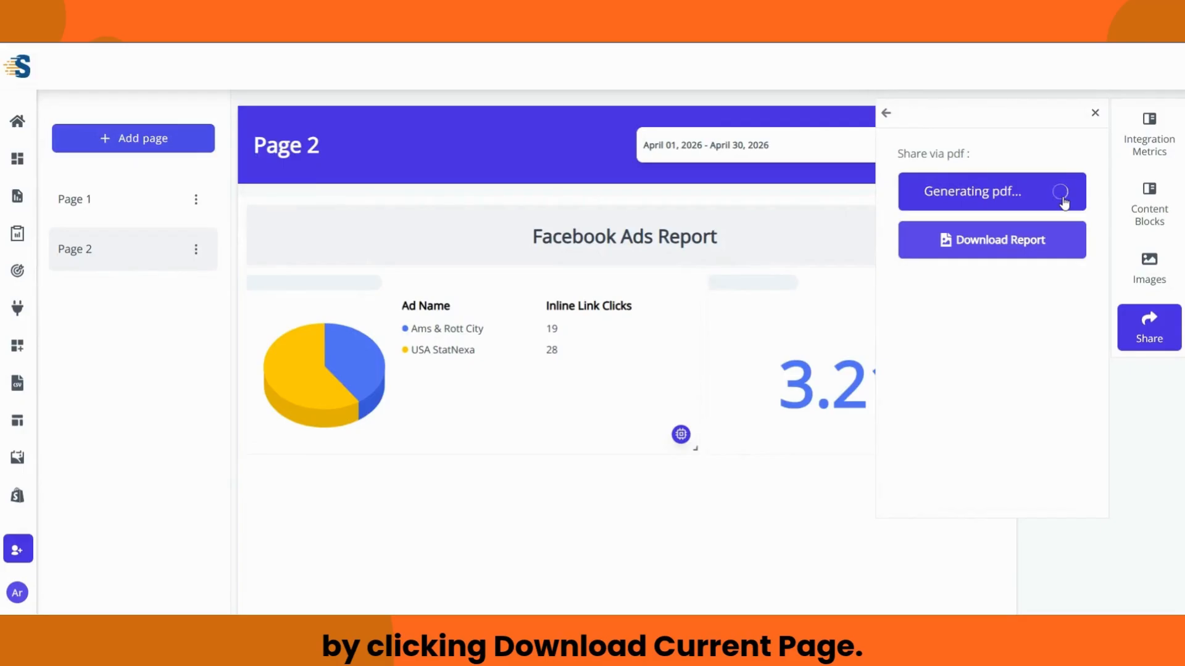
{"action": "left_click", "coordinate": [1097, 113]}
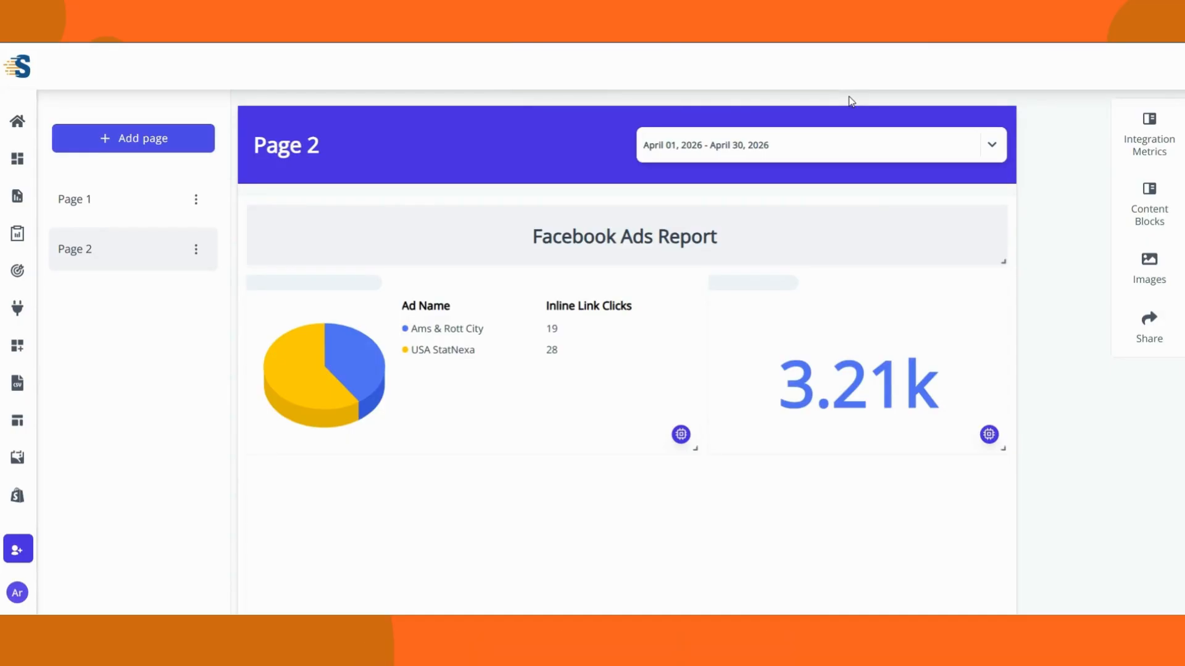
Step: Preview the Marketing Reports report from the saved reports list
{"action": "left_click", "coordinate": [18, 202]}
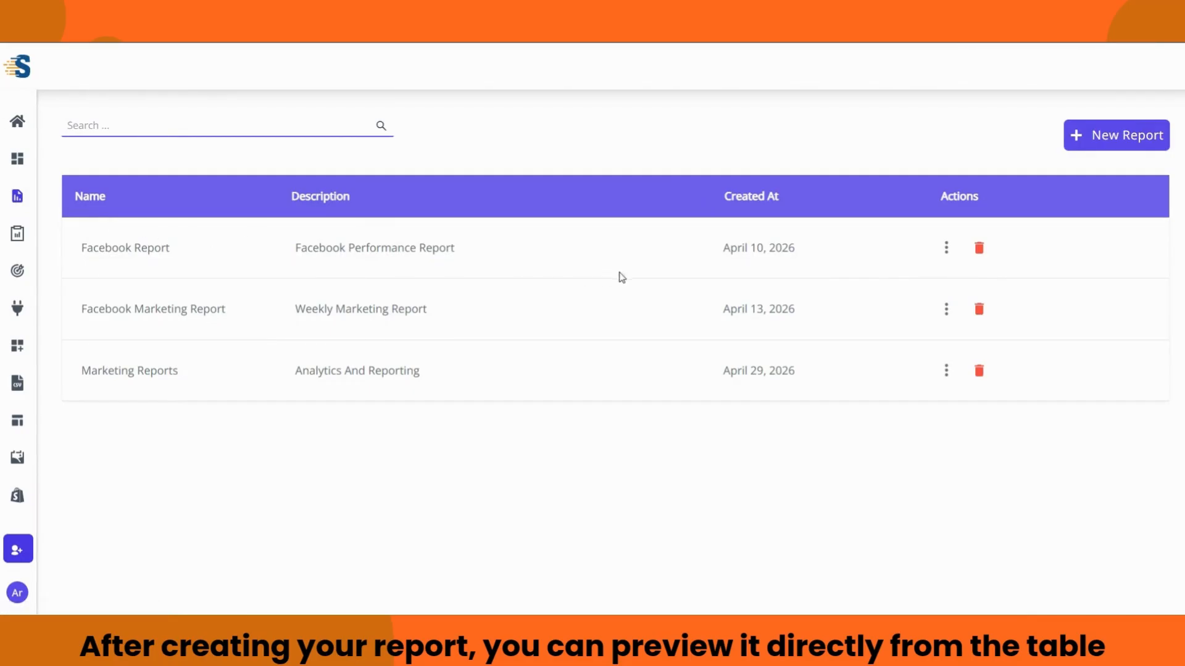
{"action": "left_click", "coordinate": [947, 374]}
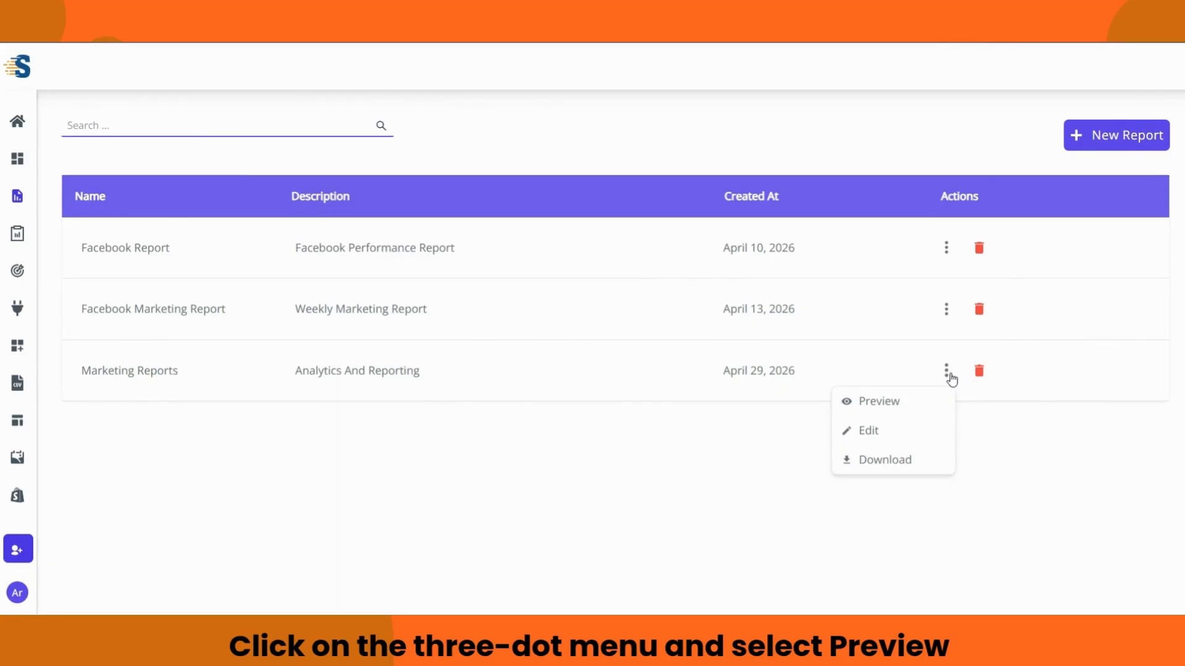
{"action": "left_click", "coordinate": [894, 407]}
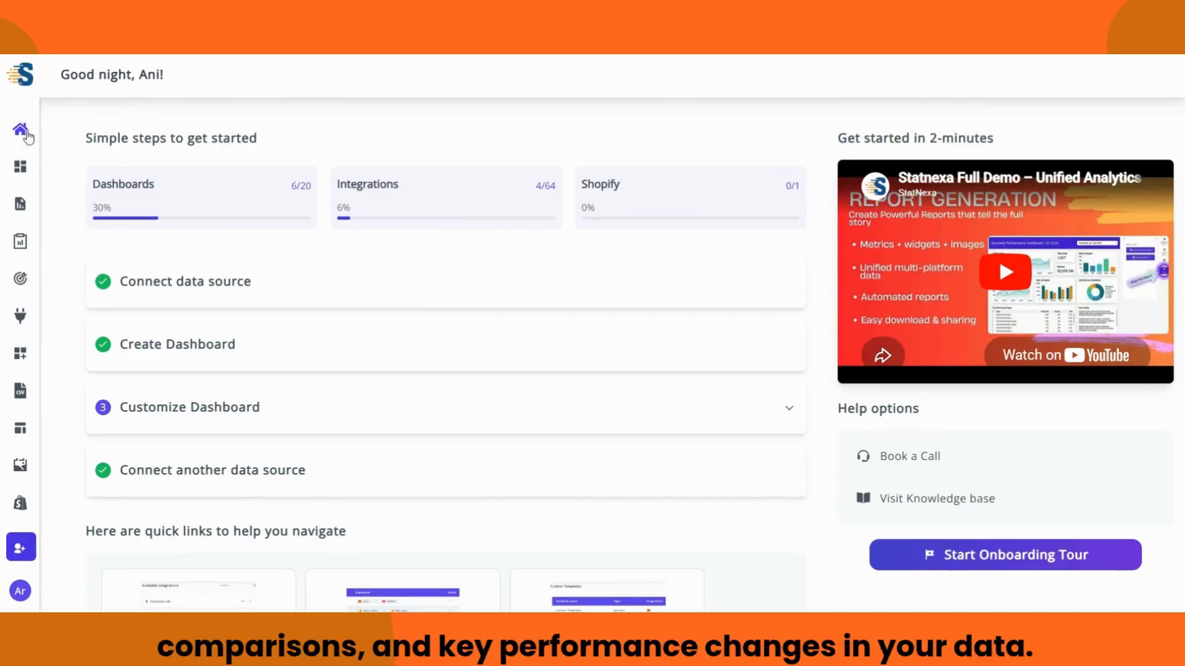
{"action": "left_click", "coordinate": [26, 91]}
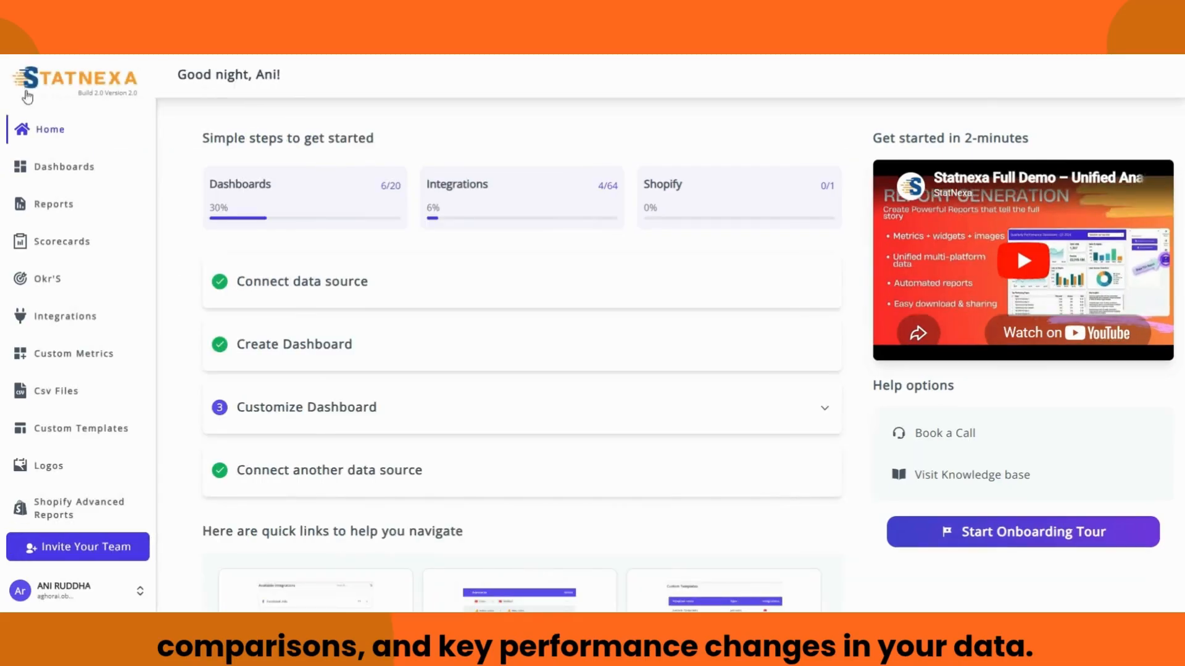
{"action": "left_click", "coordinate": [52, 166]}
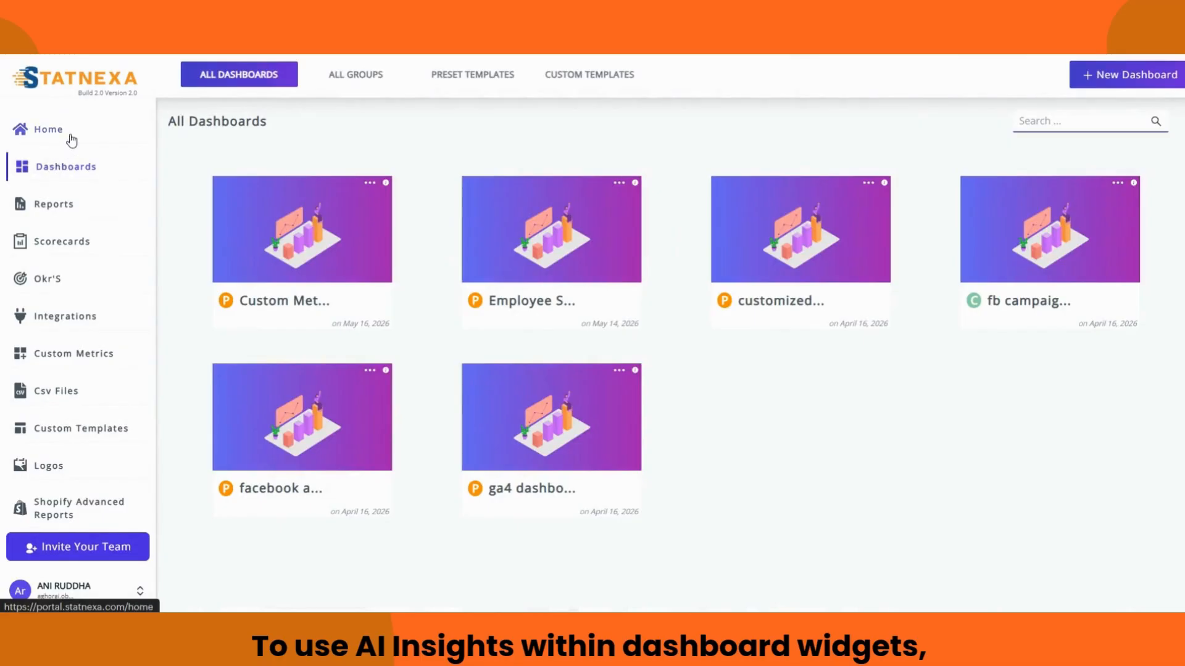
{"action": "left_click", "coordinate": [83, 83]}
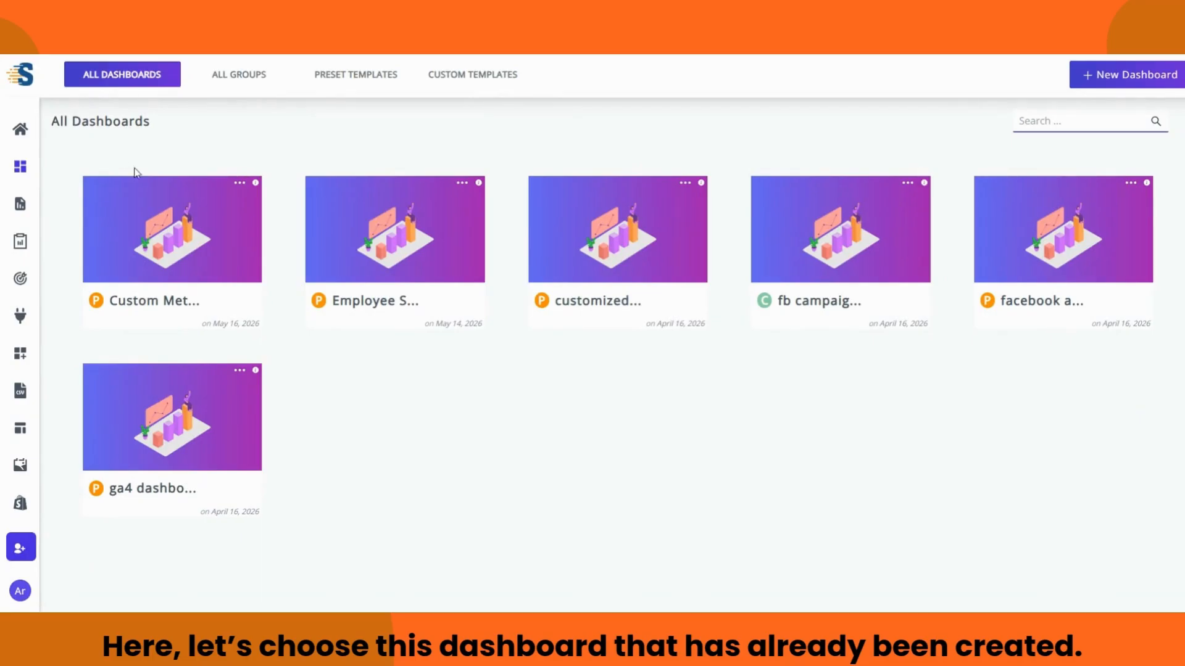
{"action": "left_click", "coordinate": [601, 305]}
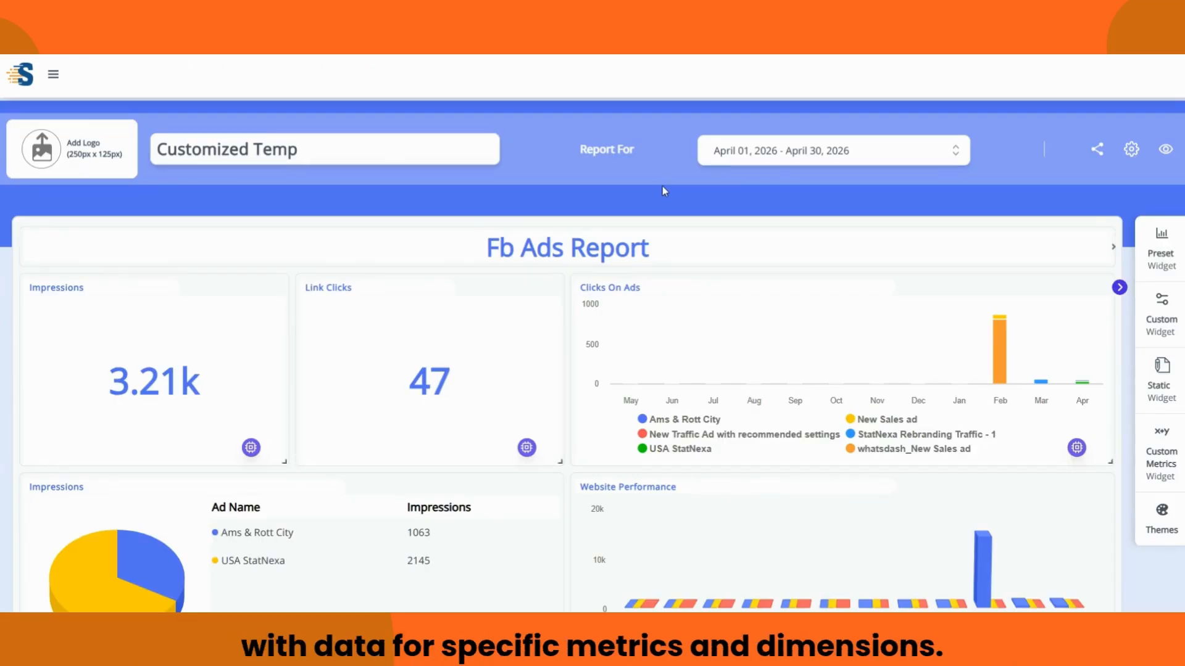
{"action": "scroll", "coordinate": [718, 259], "scroll_direction": "down", "scroll_amount": 1}
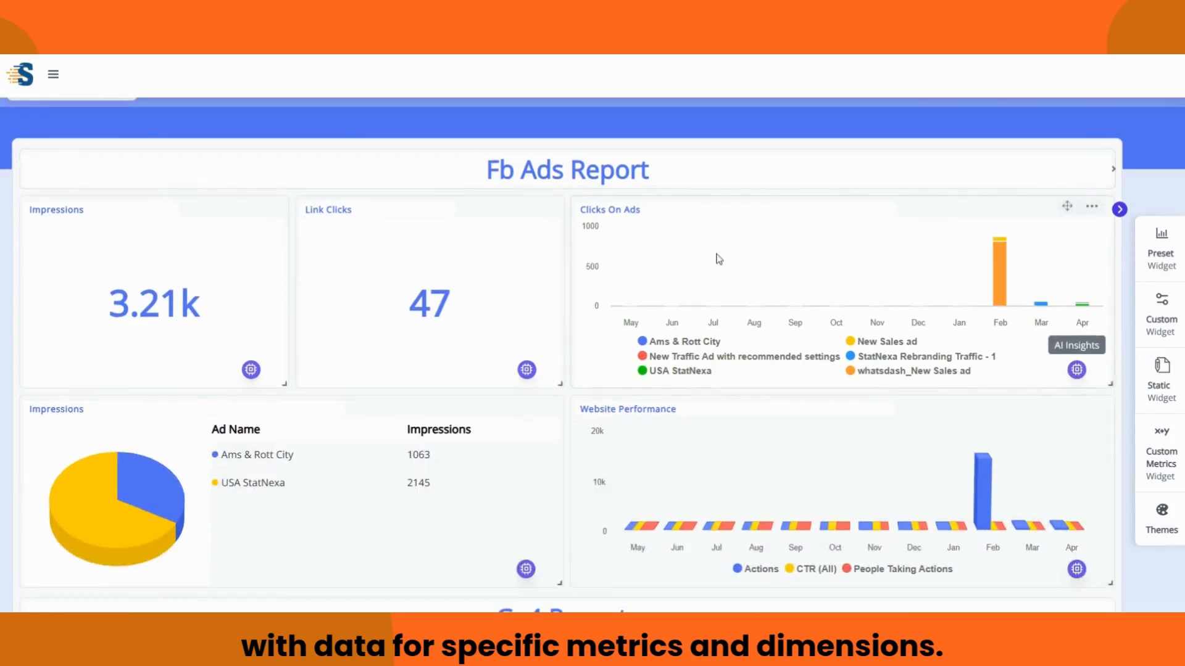
{"action": "scroll", "coordinate": [718, 259], "scroll_direction": "down", "scroll_amount": 1}
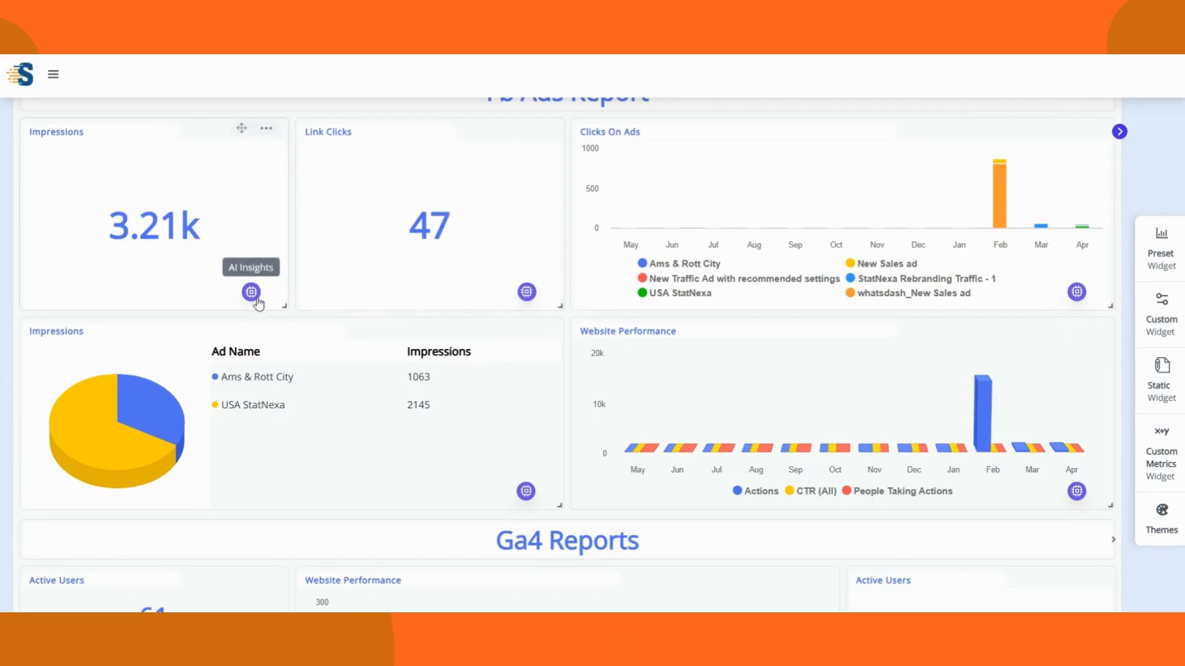
{"action": "left_click", "coordinate": [526, 294]}
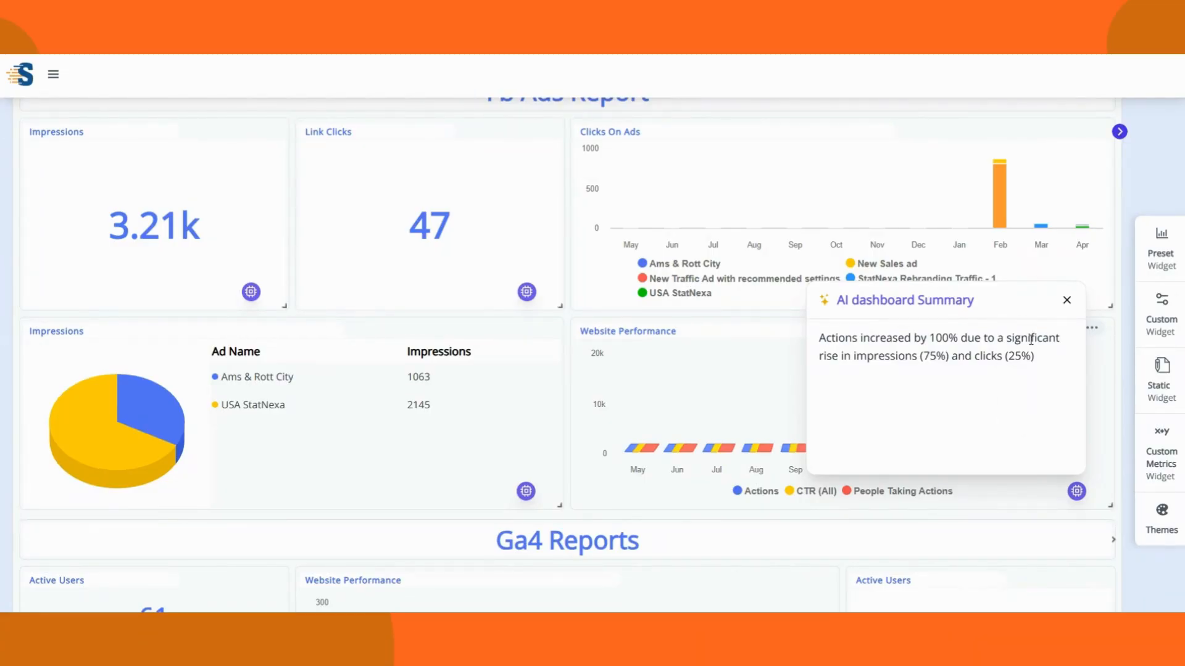
{"action": "left_click", "coordinate": [1066, 300]}
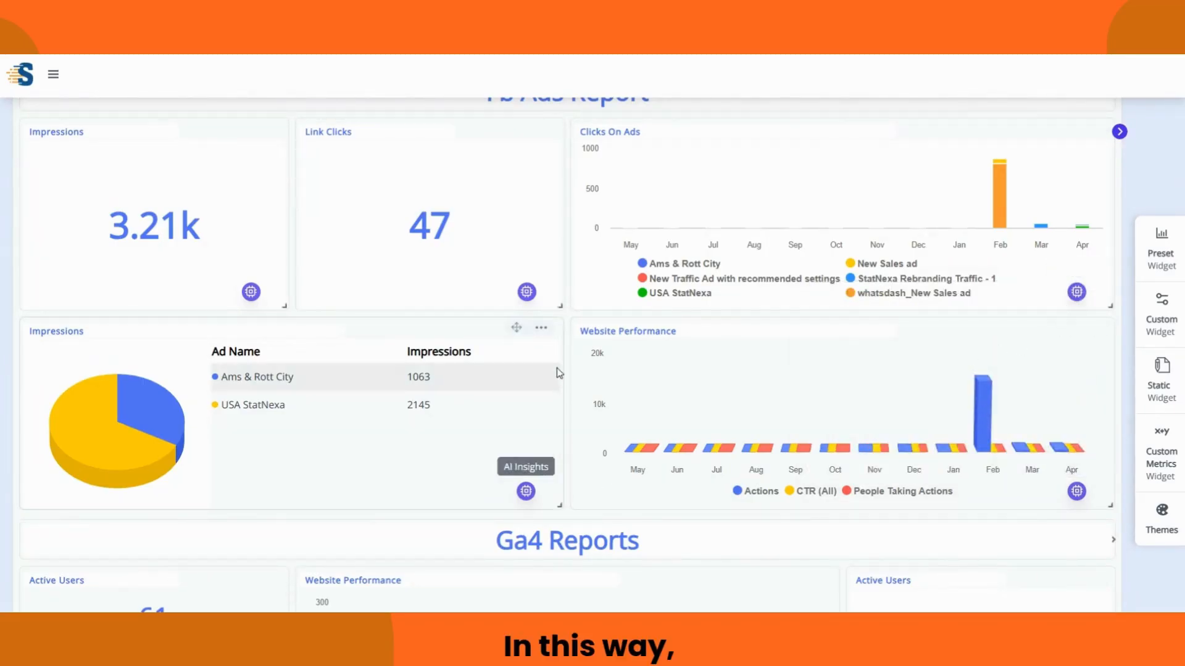
{"action": "left_click", "coordinate": [526, 490]}
{"action": "scroll", "coordinate": [510, 317], "scroll_direction": "down", "scroll_amount": 5}
{"action": "scroll", "coordinate": [511, 318], "scroll_direction": "down", "scroll_amount": 1}
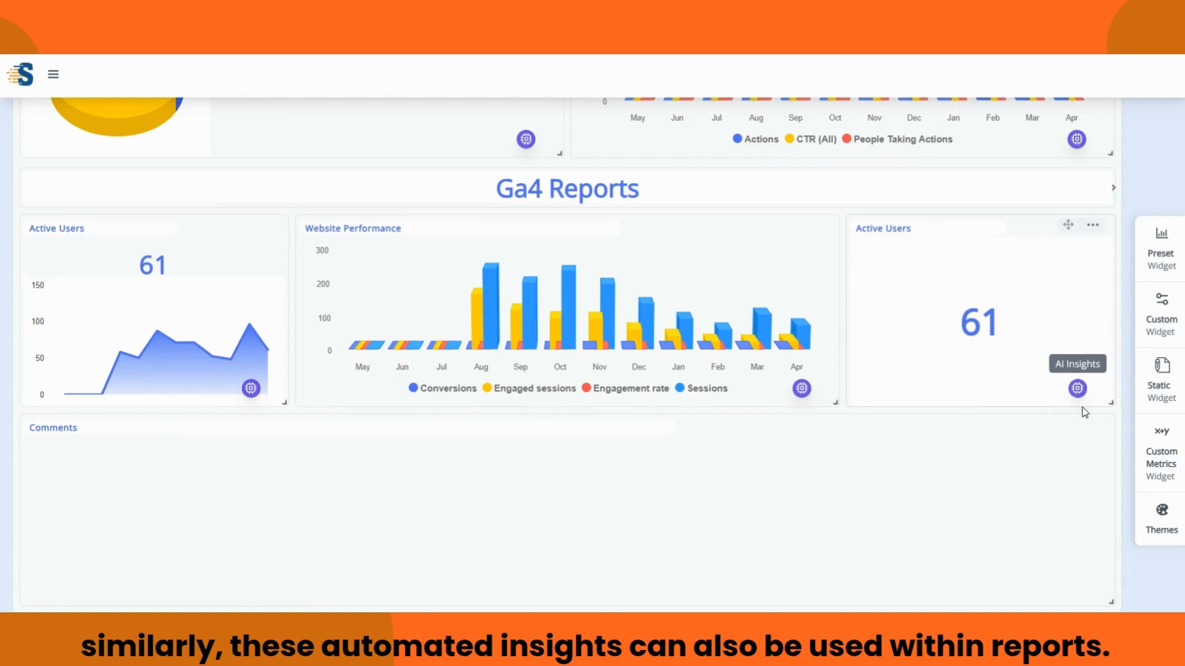
{"action": "scroll", "coordinate": [1085, 412], "scroll_direction": "up", "scroll_amount": 7}
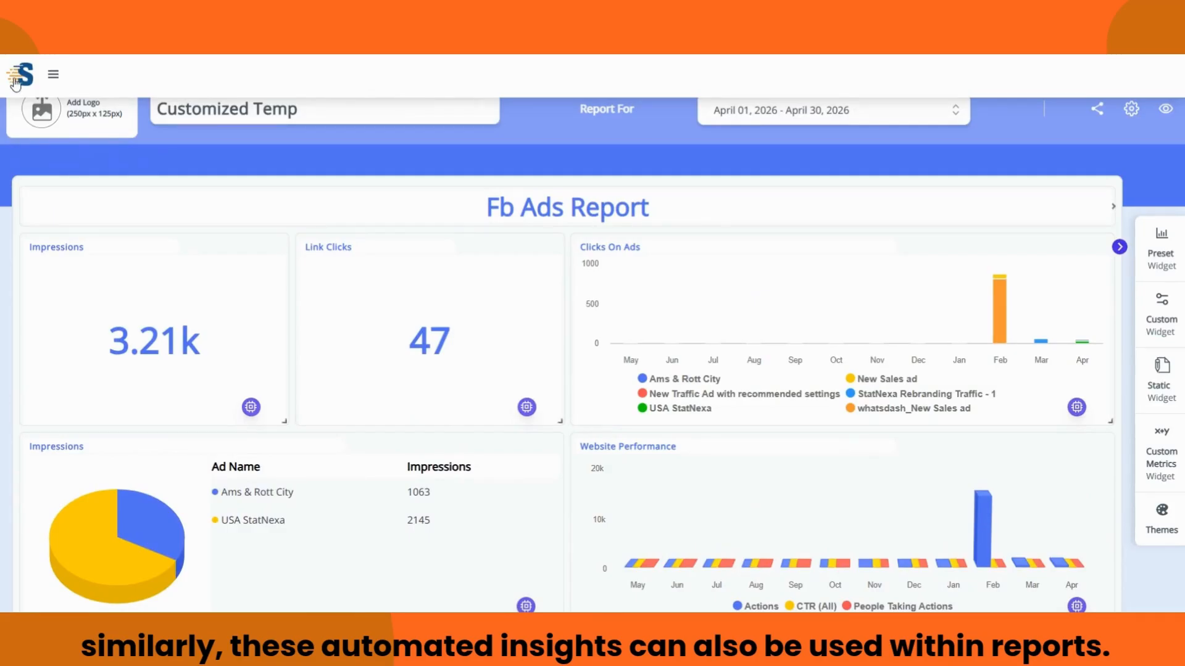
Step: Open the Facebook Marketing Report for editing from the reports list
{"action": "mouse_move", "coordinate": [14, 78]}
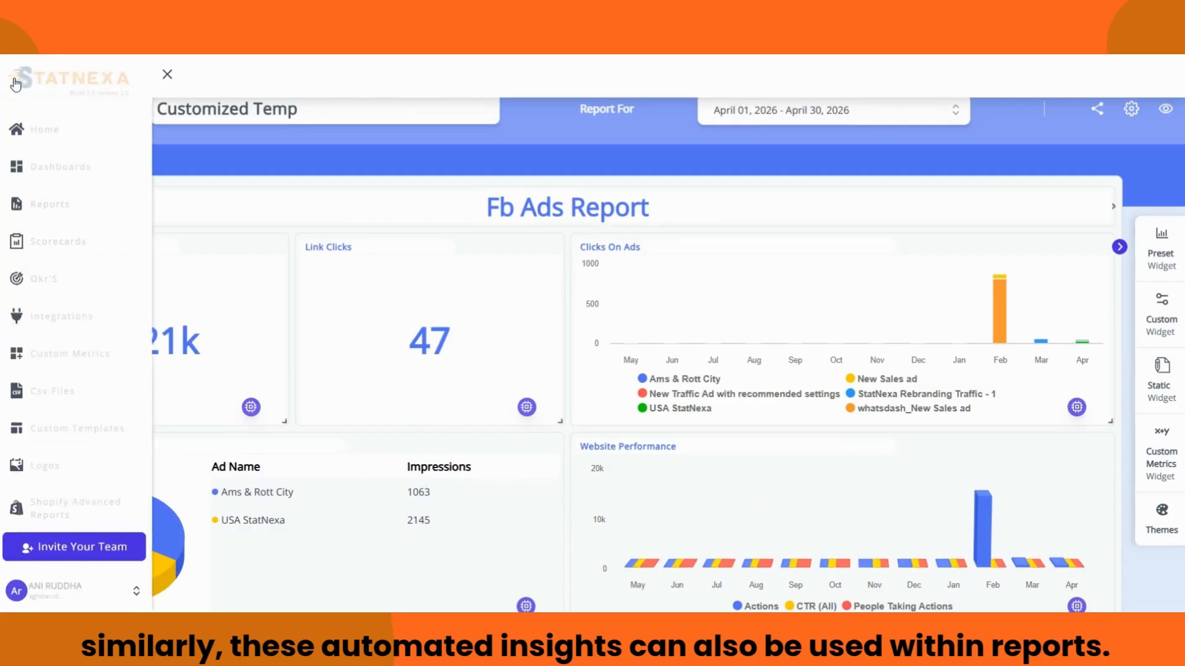
{"action": "left_click", "coordinate": [51, 202]}
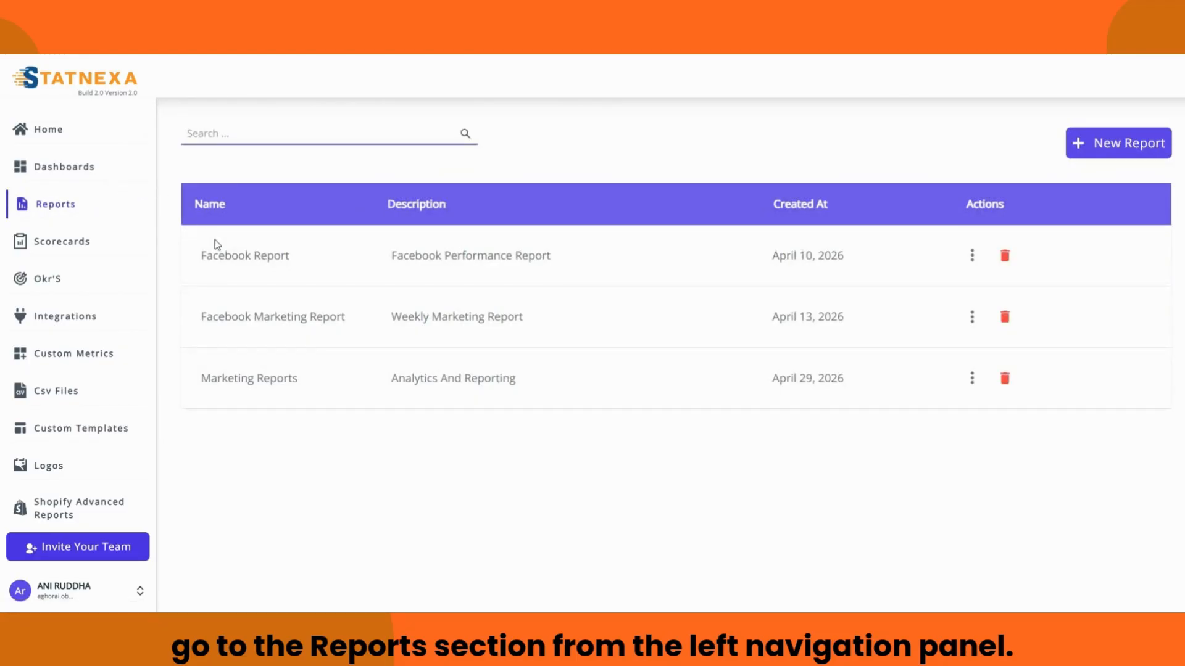
{"action": "left_click", "coordinate": [973, 326]}
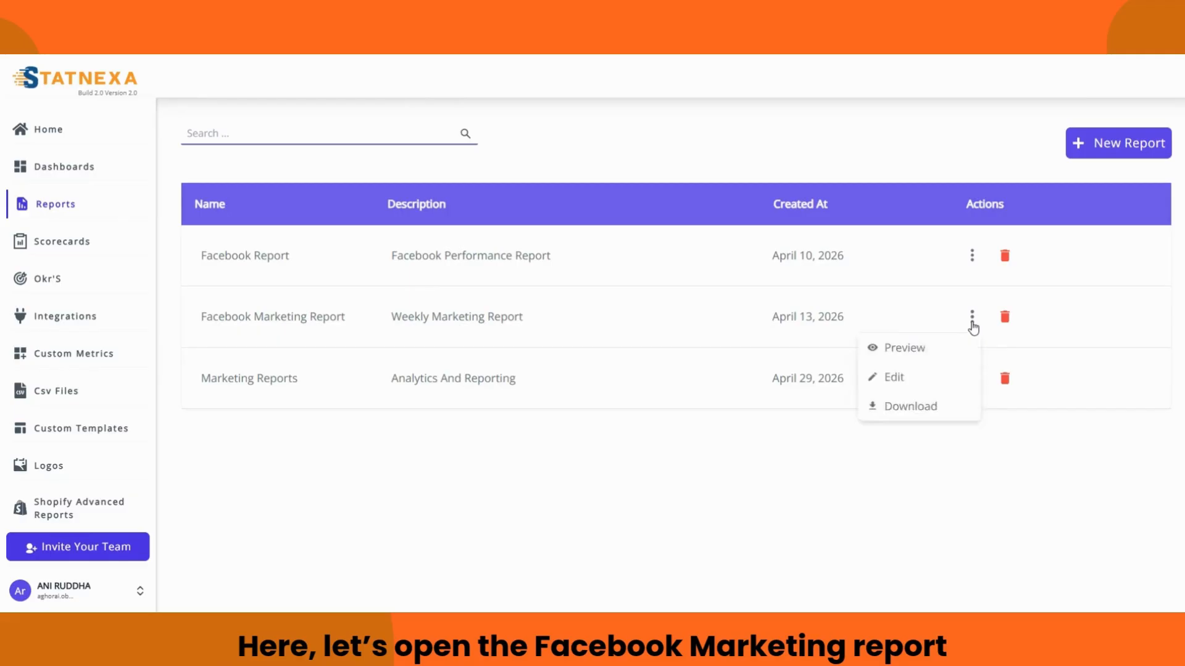
{"action": "left_click", "coordinate": [911, 377]}
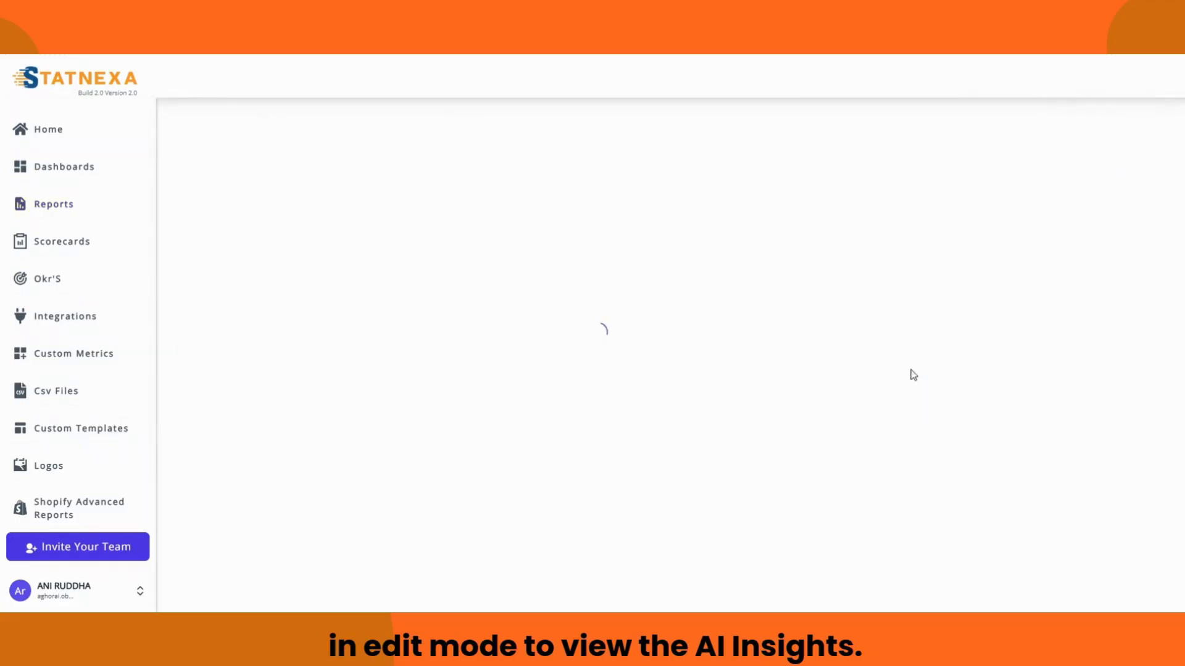
{"action": "scroll", "coordinate": [490, 335], "scroll_direction": "down", "scroll_amount": 5}
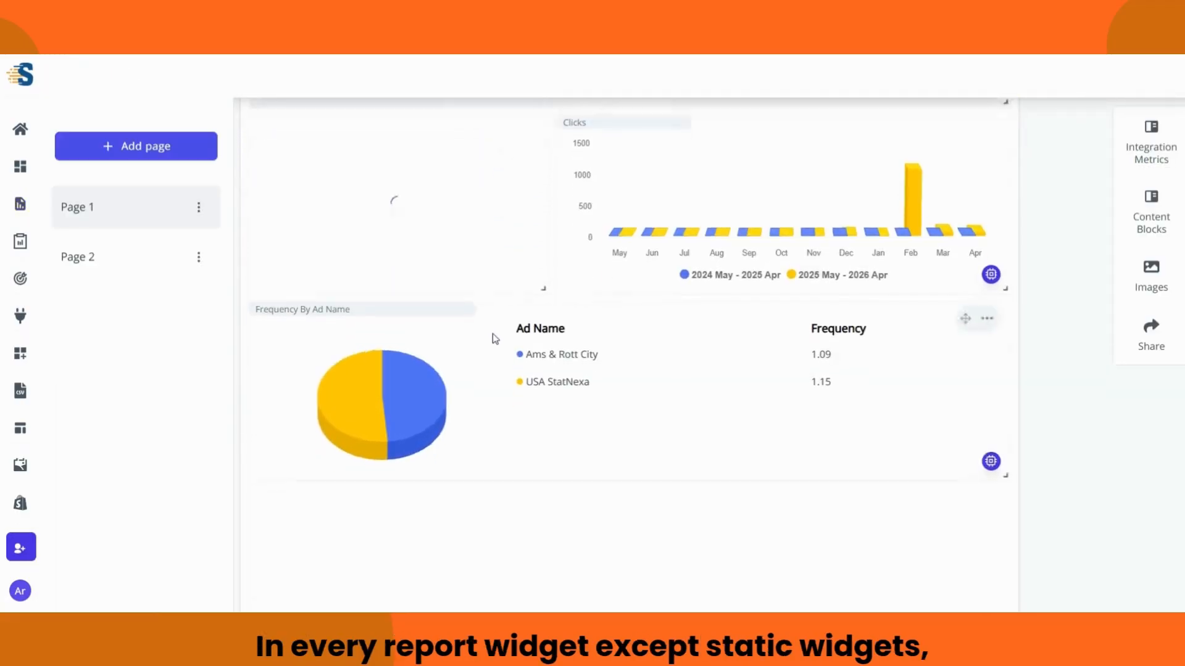
{"action": "scroll", "coordinate": [534, 391], "scroll_direction": "up", "scroll_amount": 2}
{"action": "scroll", "coordinate": [538, 393], "scroll_direction": "up", "scroll_amount": 3}
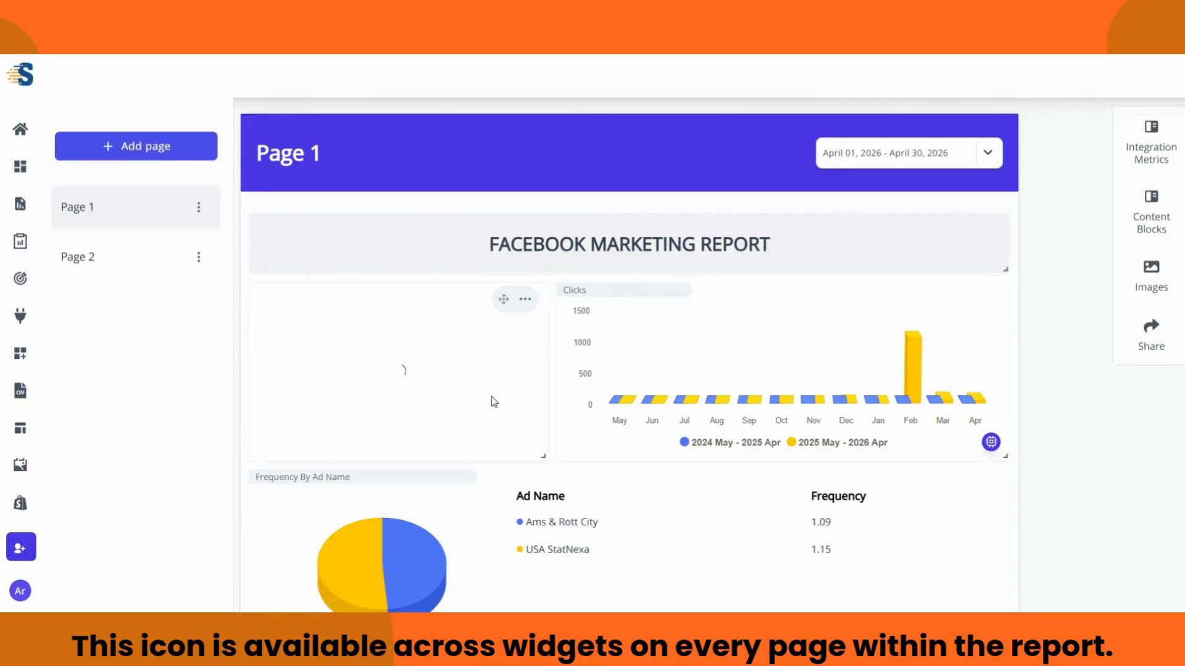
Step: Switch to Page 2, the Facebook Performance Report, and scroll through it
{"action": "left_click", "coordinate": [161, 257]}
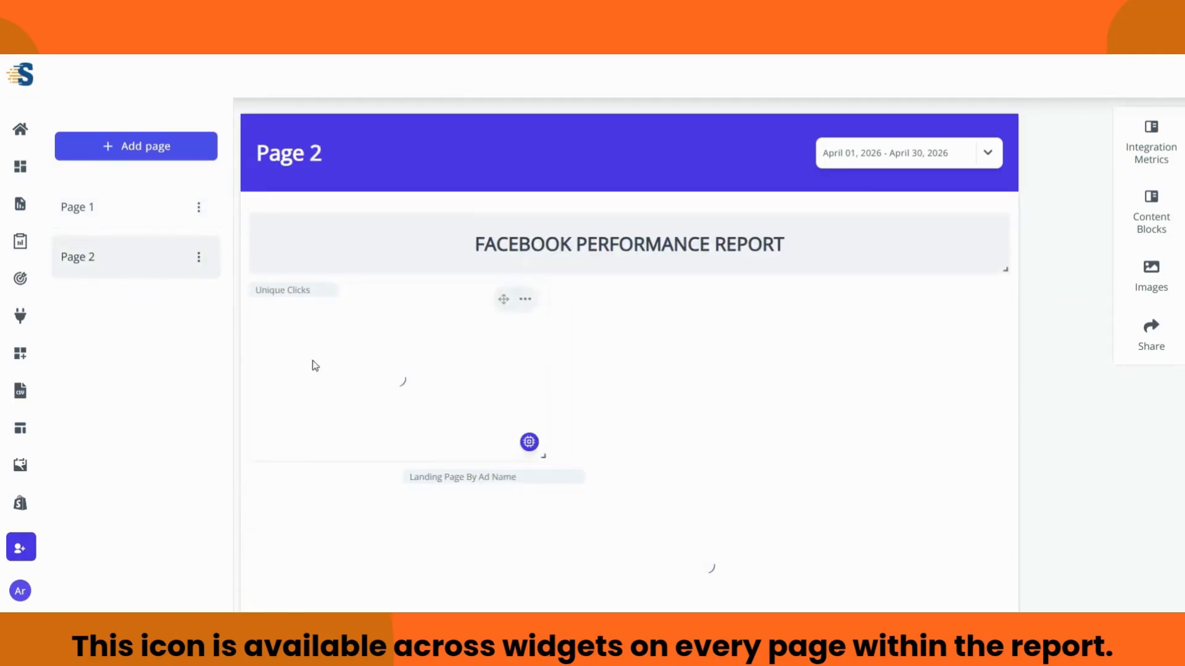
{"action": "scroll", "coordinate": [555, 370], "scroll_direction": "down", "scroll_amount": 7}
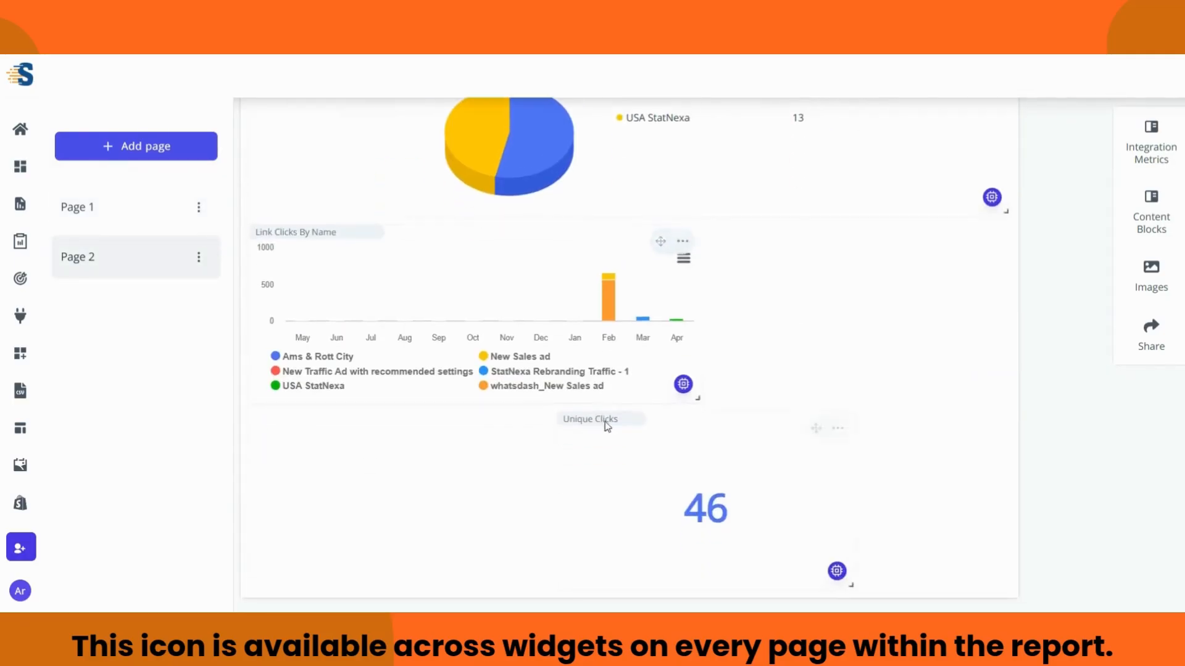
{"action": "scroll", "coordinate": [715, 456], "scroll_direction": "up", "scroll_amount": 7}
{"action": "scroll", "coordinate": [569, 437], "scroll_direction": "down", "scroll_amount": 4}
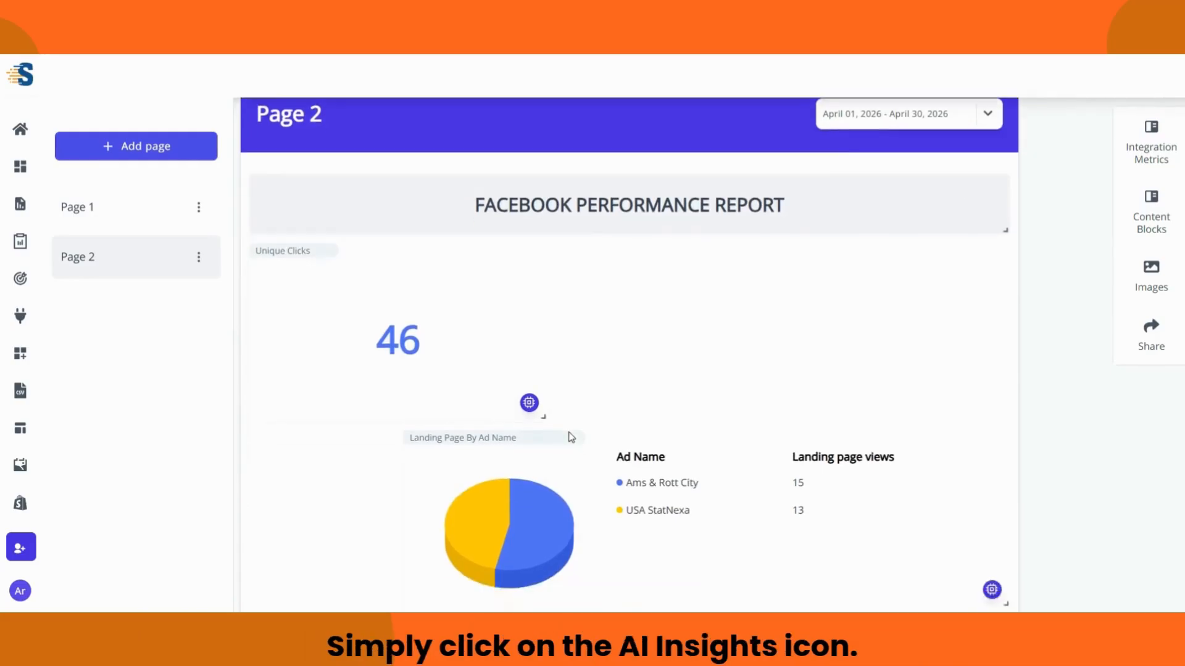
{"action": "scroll", "coordinate": [794, 510], "scroll_direction": "down", "scroll_amount": 3}
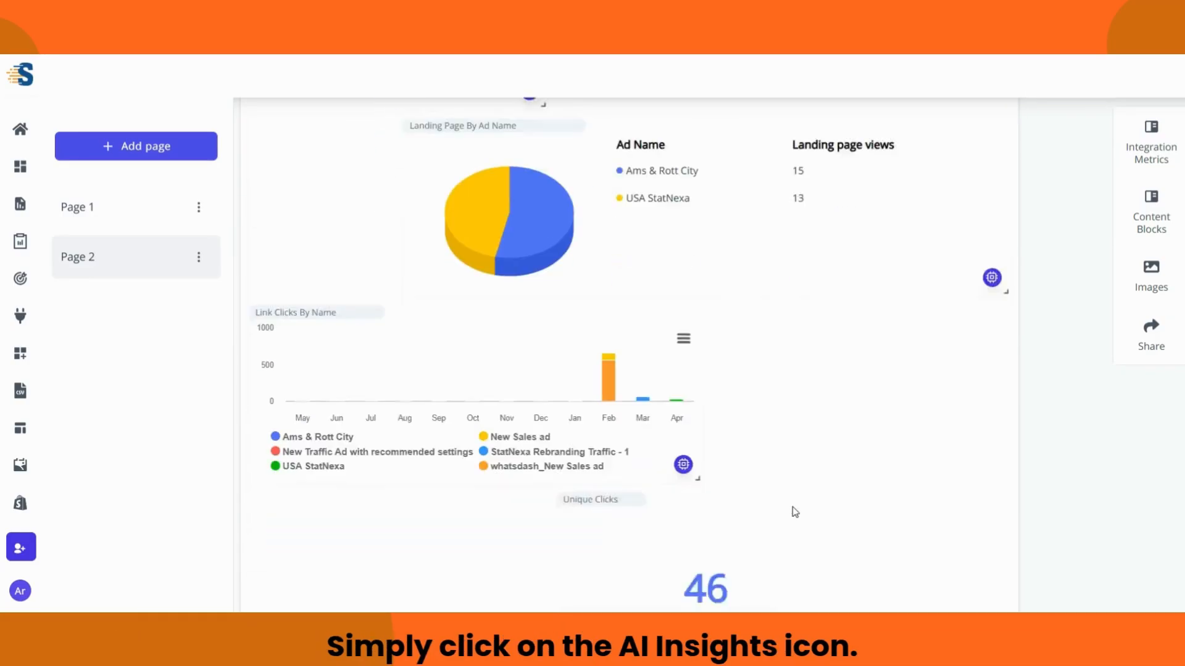
{"action": "left_click", "coordinate": [683, 428]}
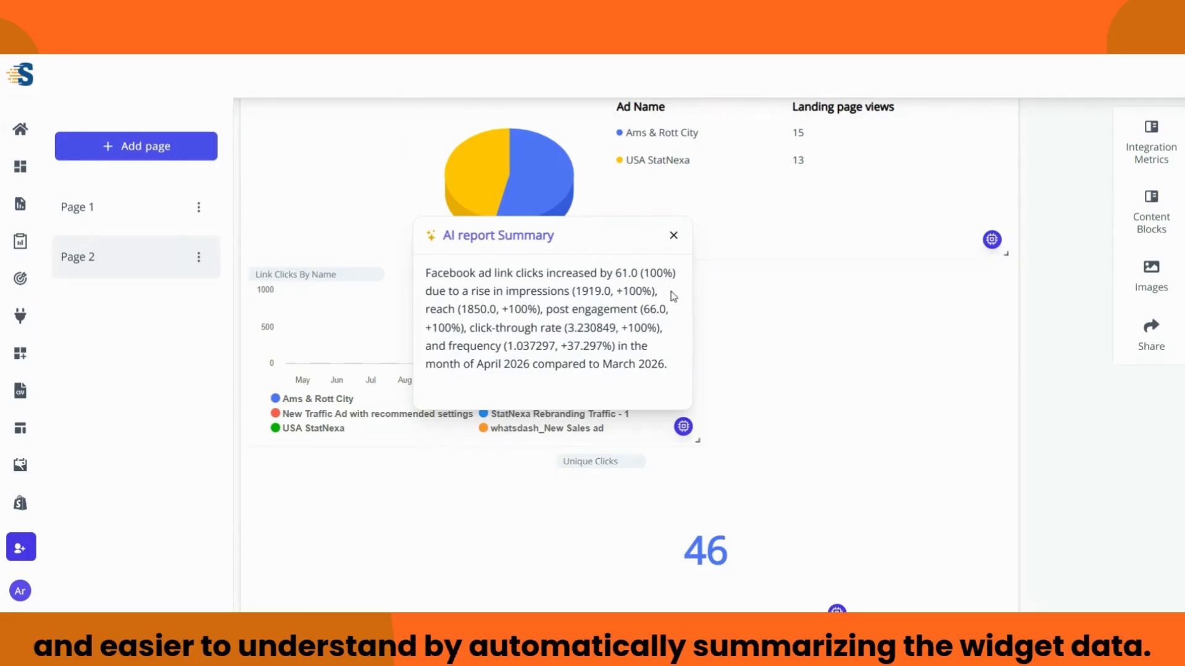
{"action": "left_click", "coordinate": [673, 235]}
{"action": "scroll", "coordinate": [788, 315], "scroll_direction": "down", "scroll_amount": 1}
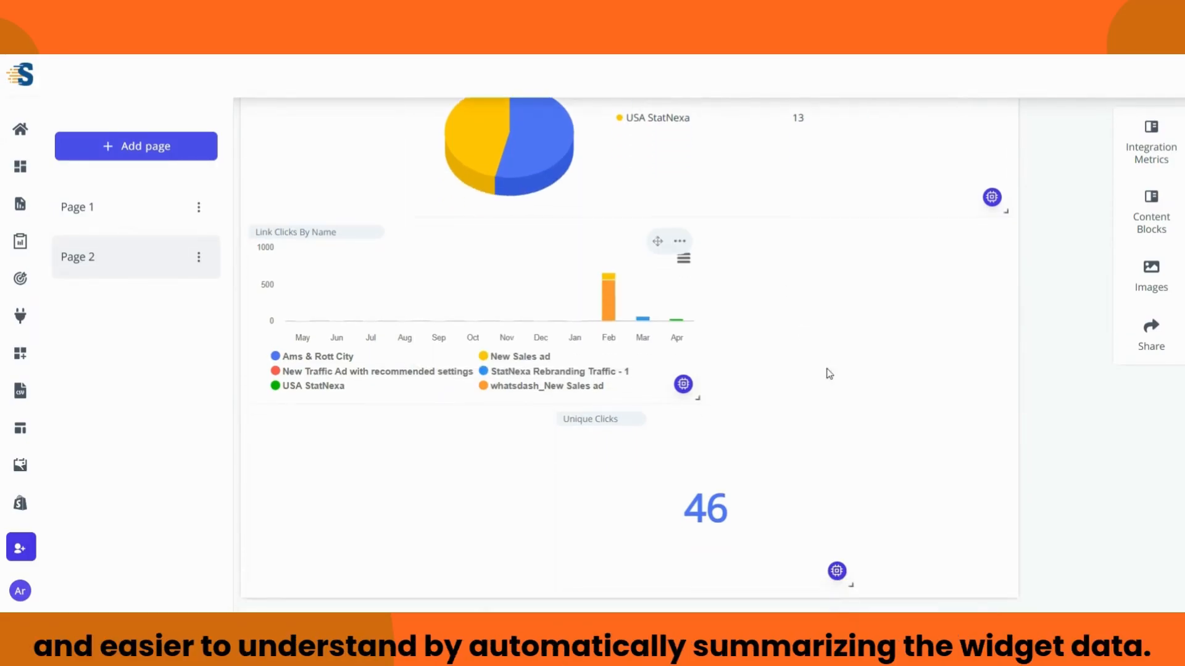
{"action": "scroll", "coordinate": [800, 434], "scroll_direction": "up", "scroll_amount": 5}
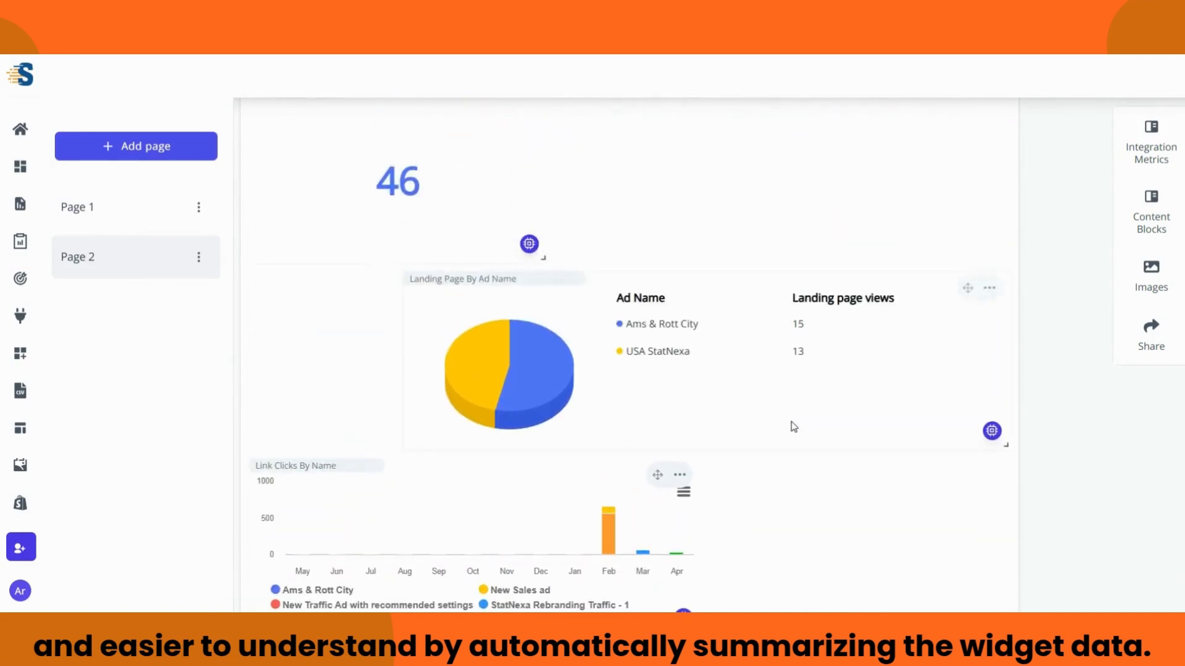
Step: Look over Page 1 of the report, then return to the Home page
{"action": "left_click", "coordinate": [105, 207]}
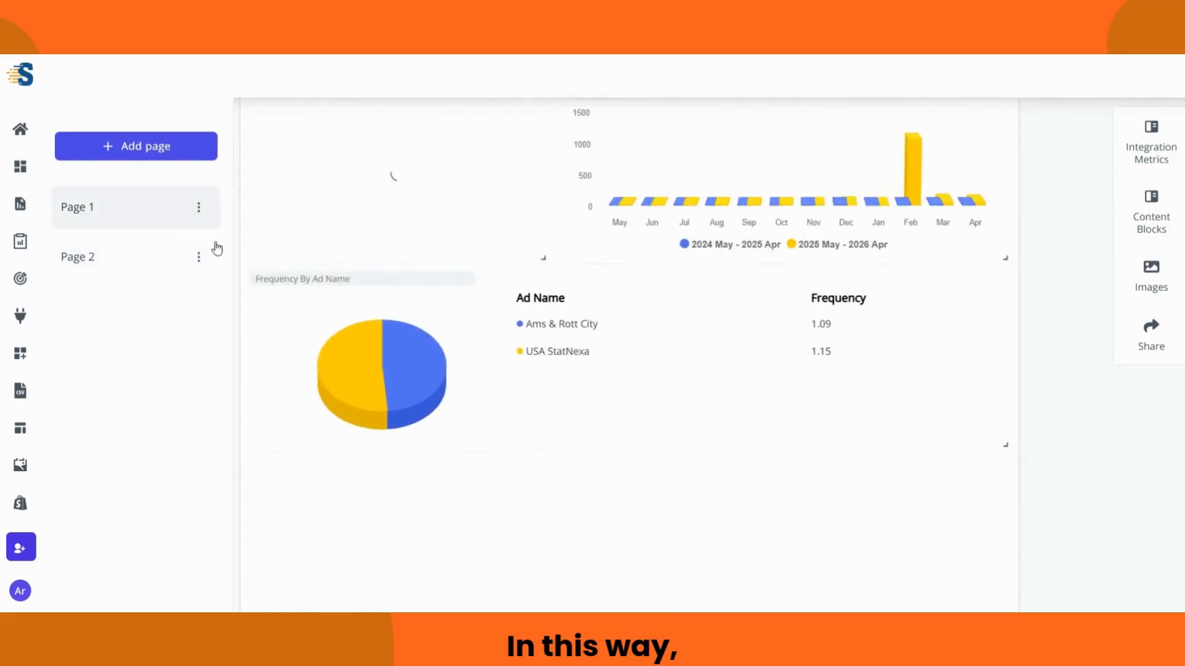
{"action": "scroll", "coordinate": [493, 321], "scroll_direction": "down", "scroll_amount": 3}
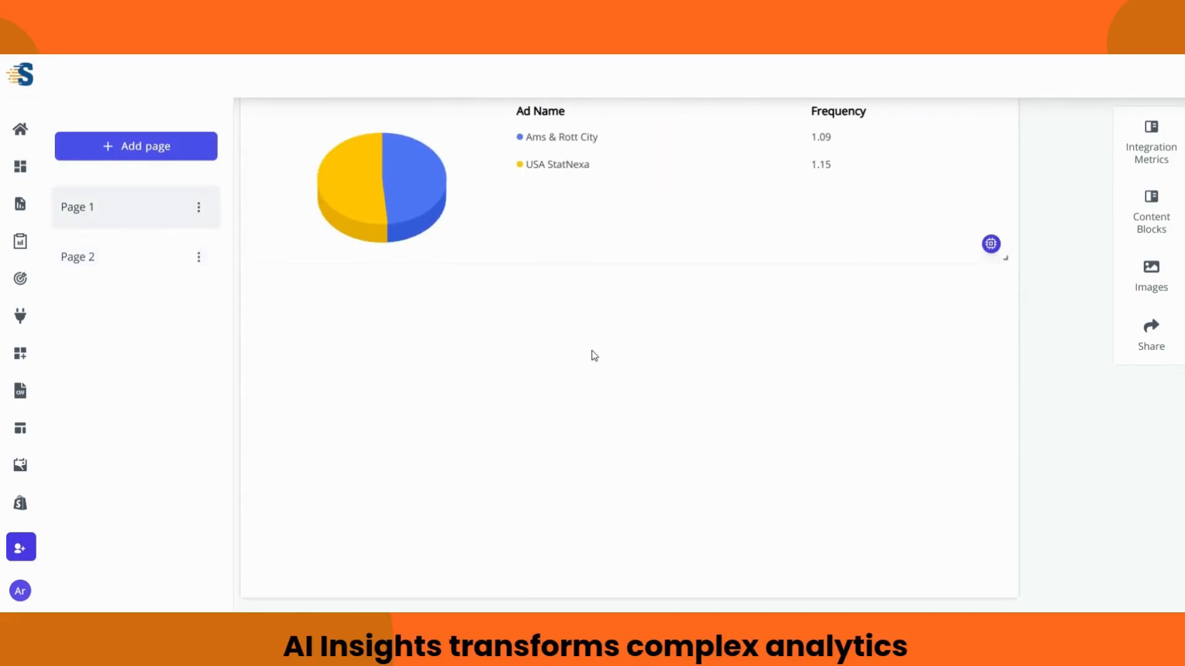
{"action": "scroll", "coordinate": [594, 356], "scroll_direction": "up", "scroll_amount": 3}
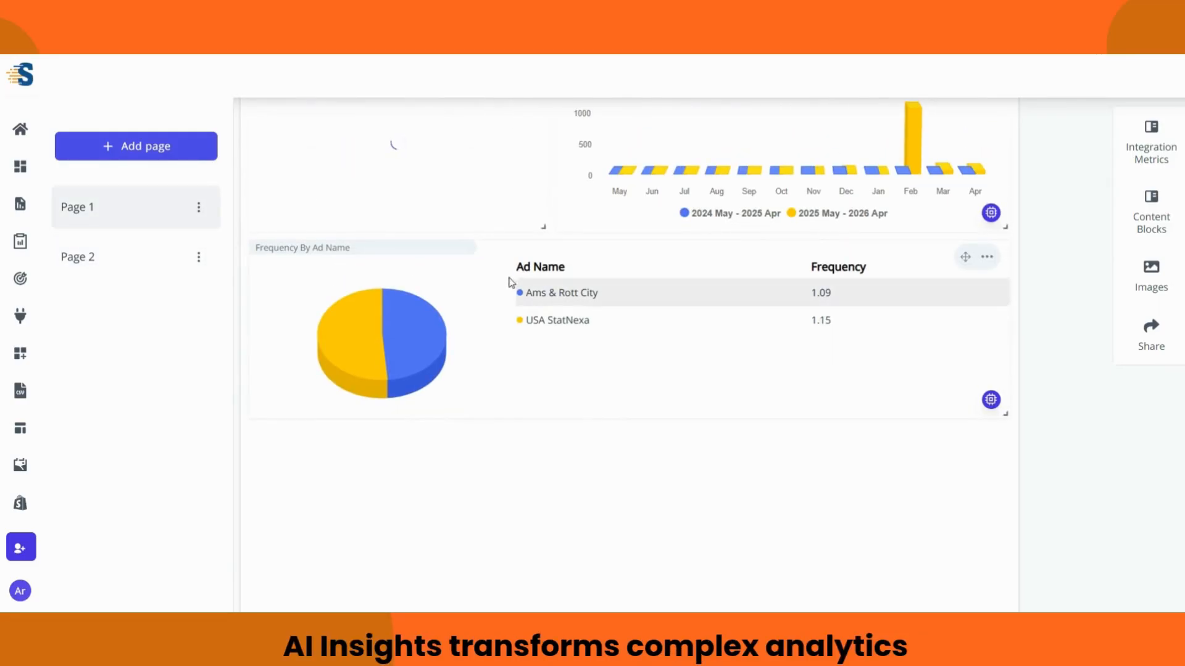
{"action": "scroll", "coordinate": [535, 239], "scroll_direction": "up", "scroll_amount": 5}
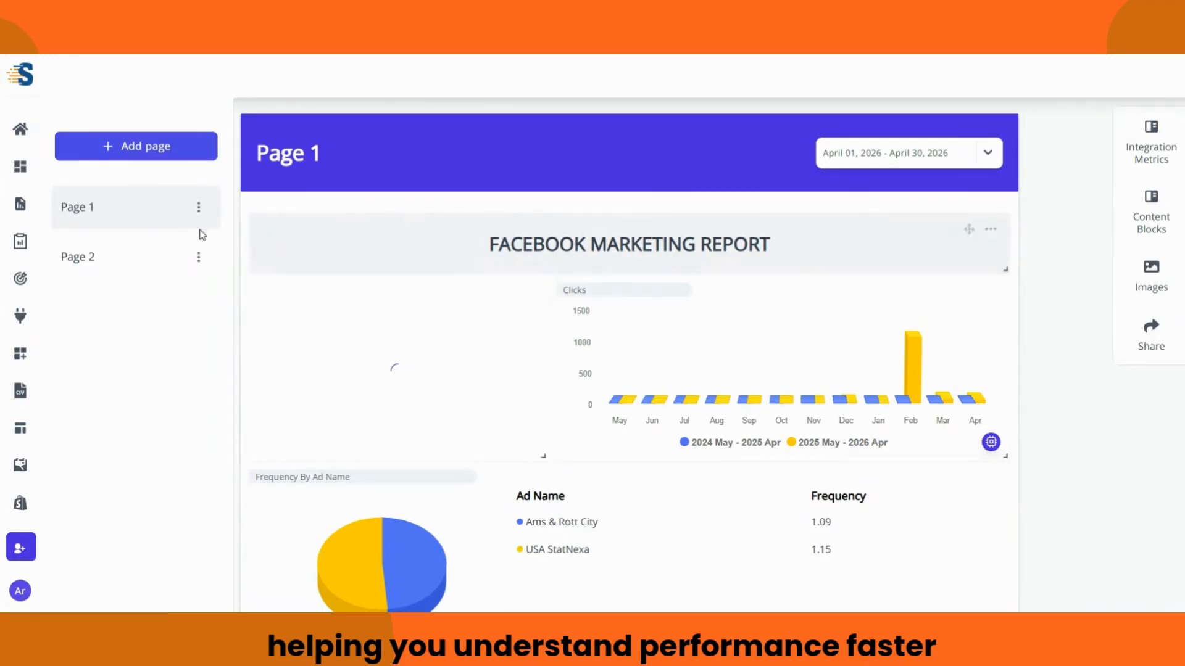
{"action": "left_click", "coordinate": [20, 130]}
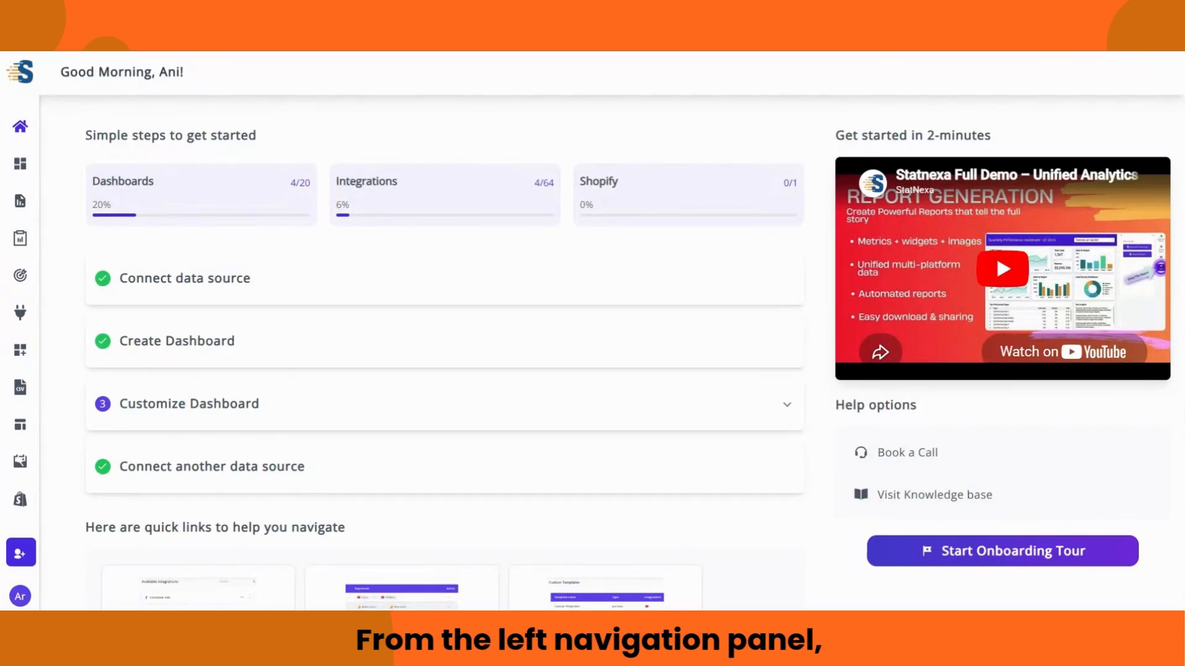
Step: Show the Scorecards list with Scoreboard 2 and New Scorecard, then collapse the sidebar
{"action": "mouse_move", "coordinate": [24, 75]}
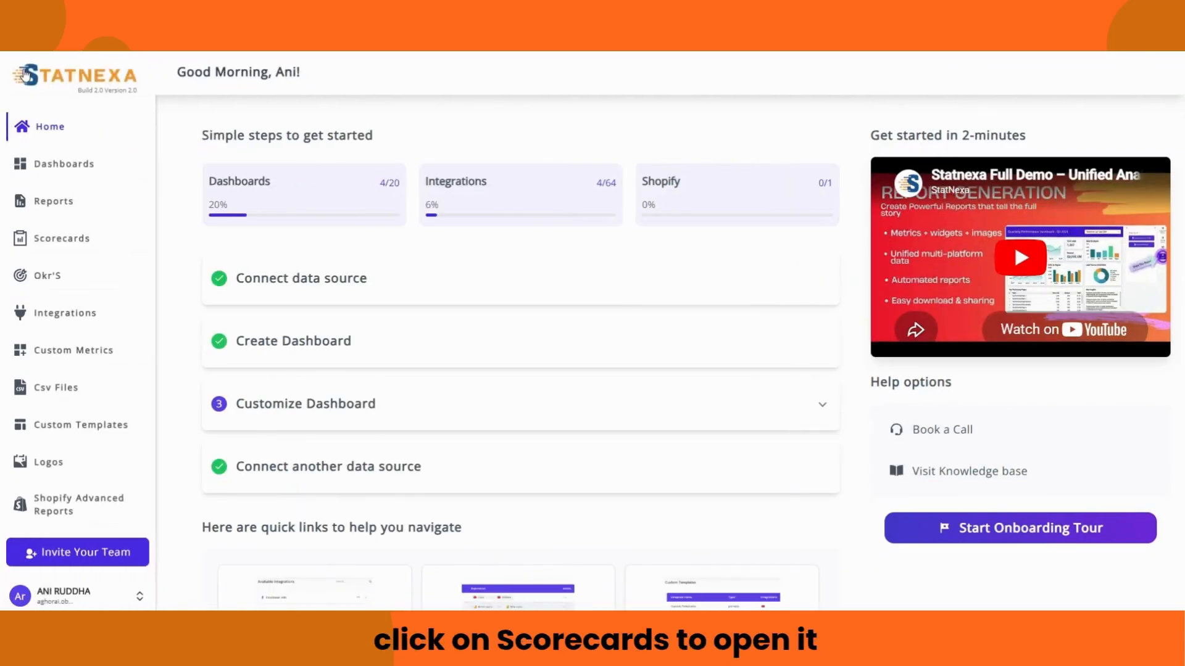
{"action": "left_click", "coordinate": [59, 243]}
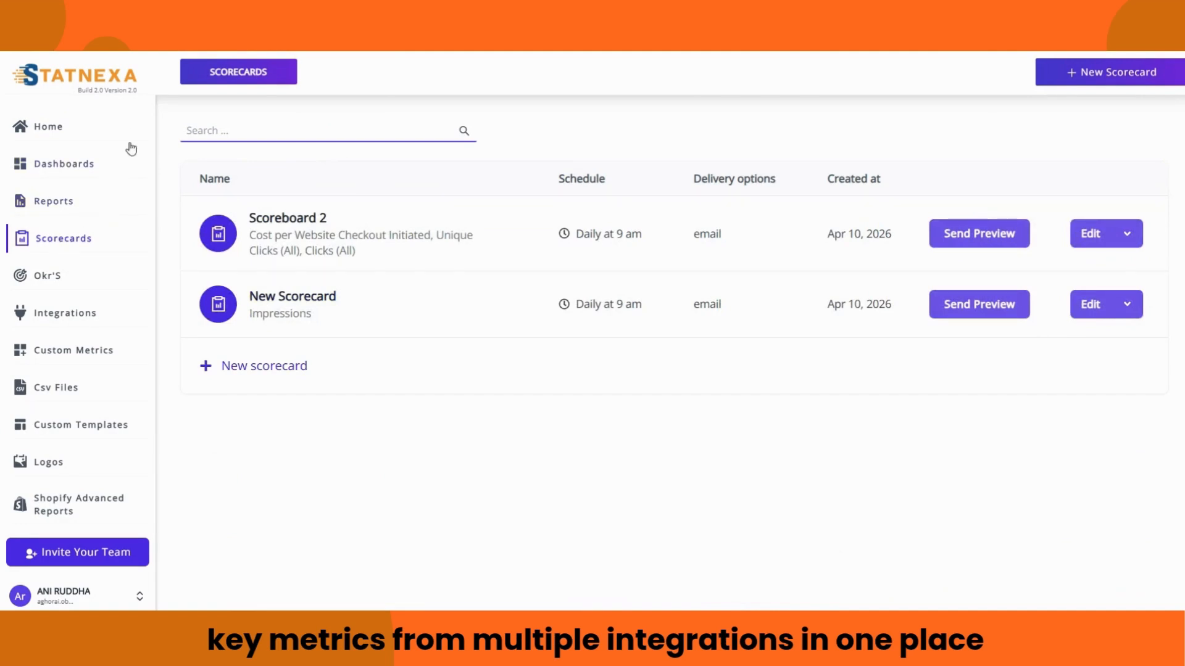
{"action": "left_click", "coordinate": [119, 81]}
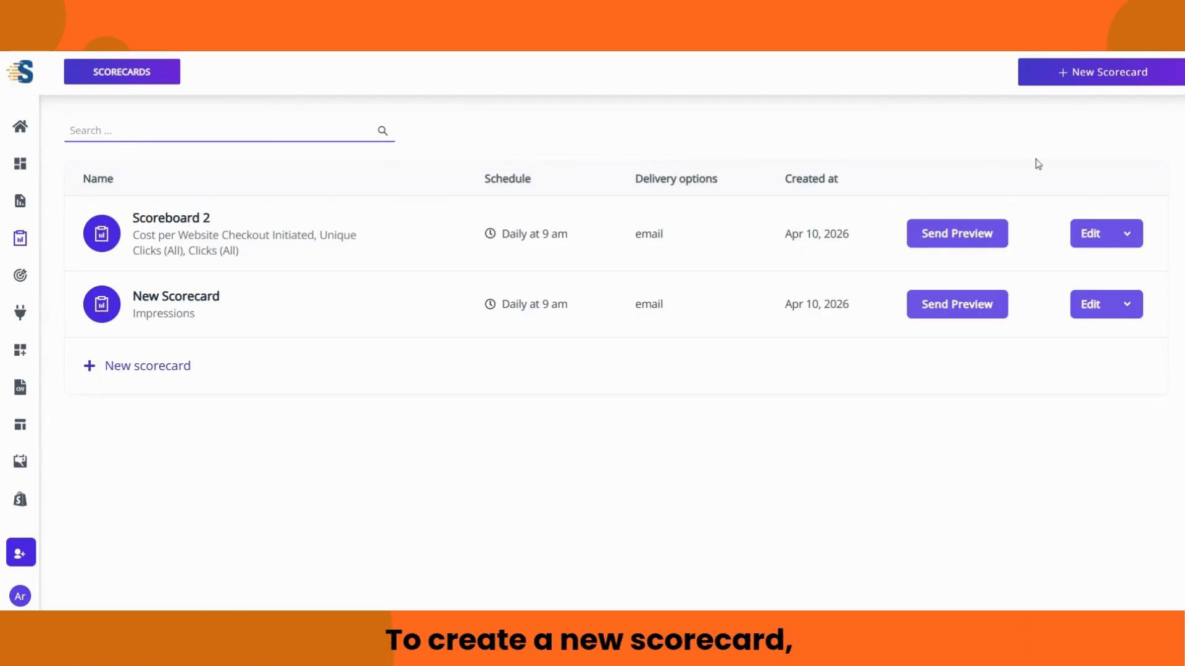
Step: Create a new scorecard named 'Test Scorecard'
{"action": "left_click", "coordinate": [1098, 76]}
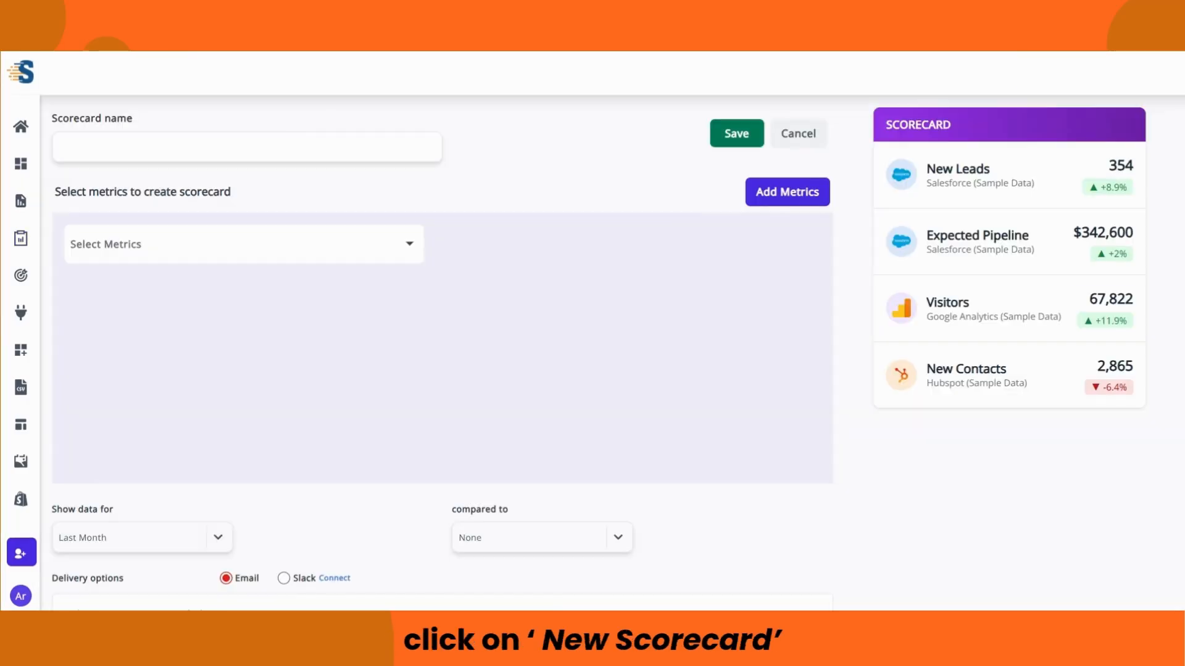
{"action": "type", "text": "Test Scorecard"}
{"action": "left_click", "coordinate": [324, 185]}
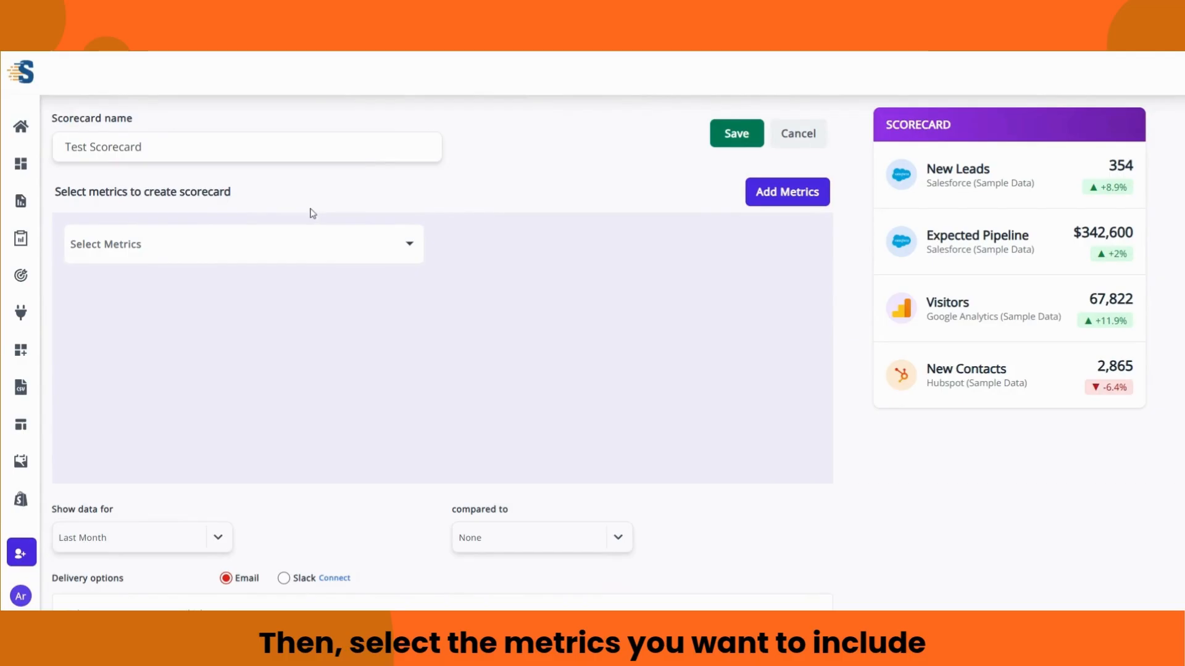
Step: Add Facebook Ads Impressions using the connected Facebook user and ad account, and save
{"action": "mouse_move", "coordinate": [411, 241]}
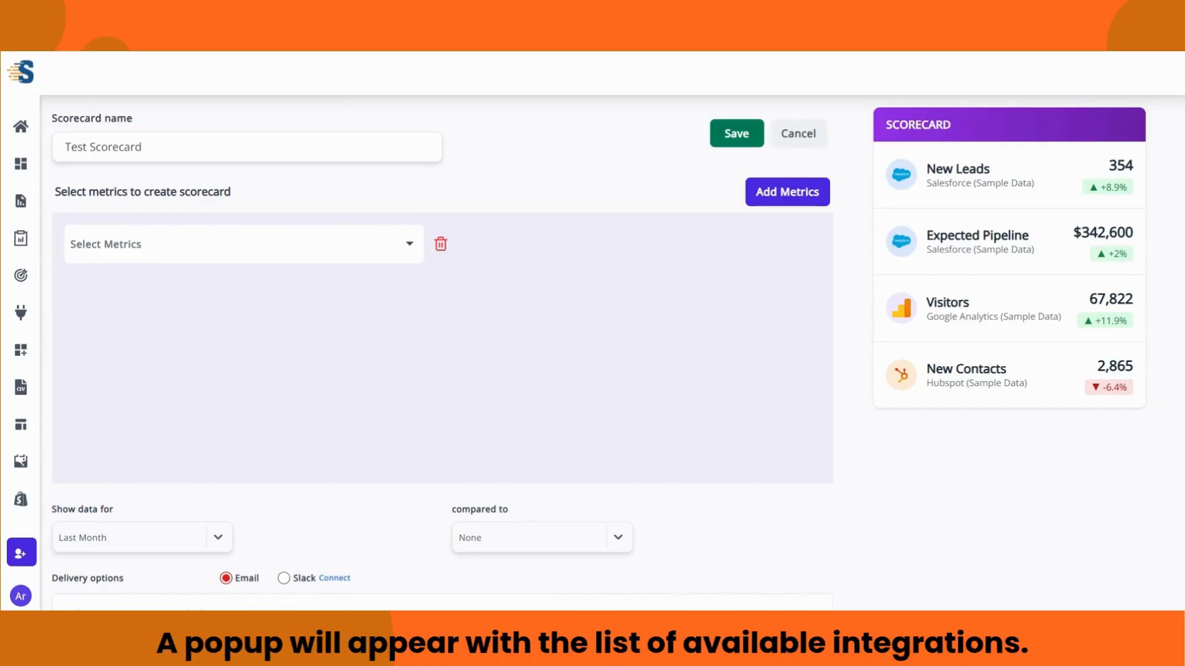
{"action": "left_click", "coordinate": [410, 246]}
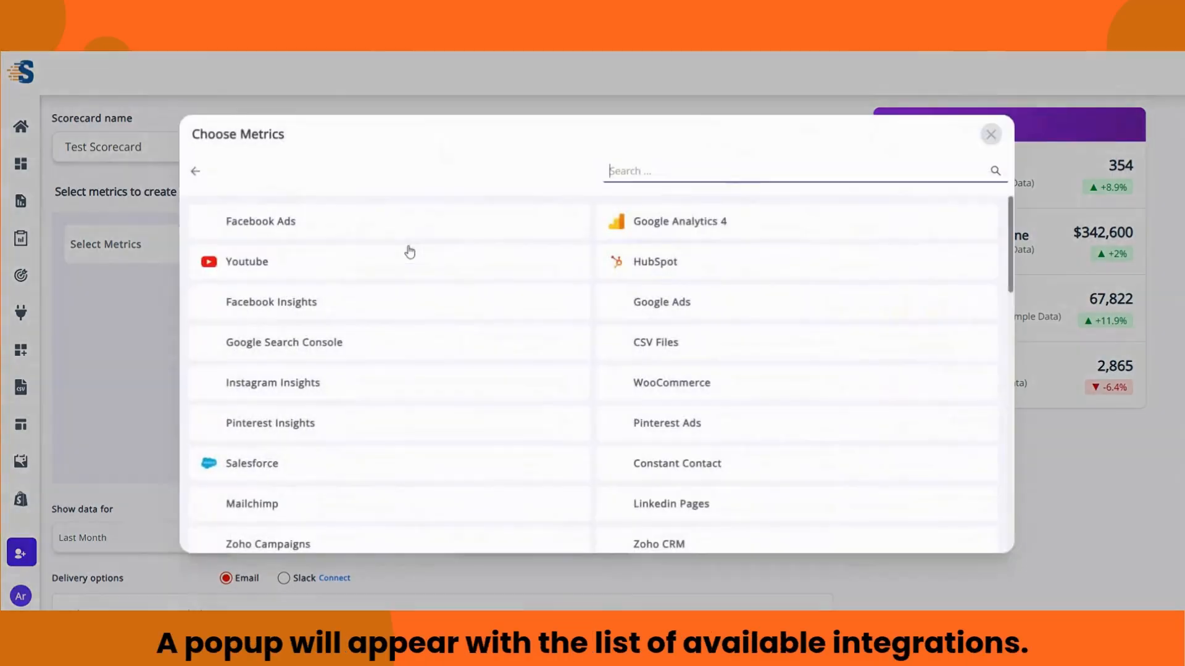
{"action": "scroll", "coordinate": [496, 279], "scroll_direction": "down", "scroll_amount": 6}
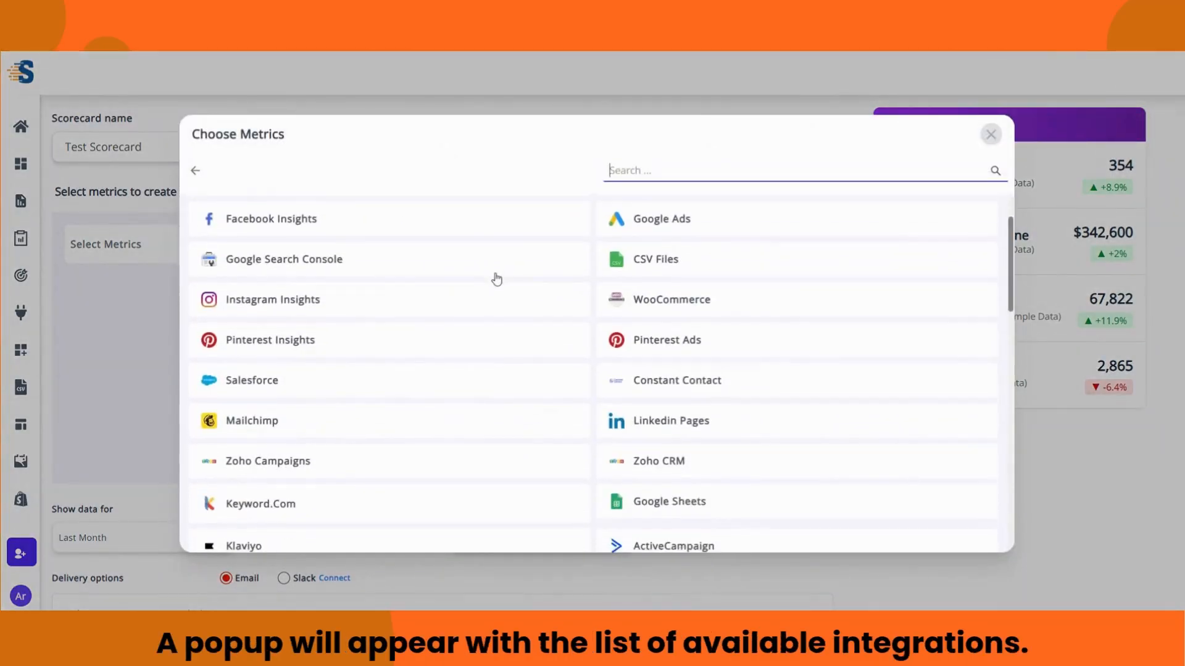
{"action": "scroll", "coordinate": [502, 286], "scroll_direction": "up", "scroll_amount": 6}
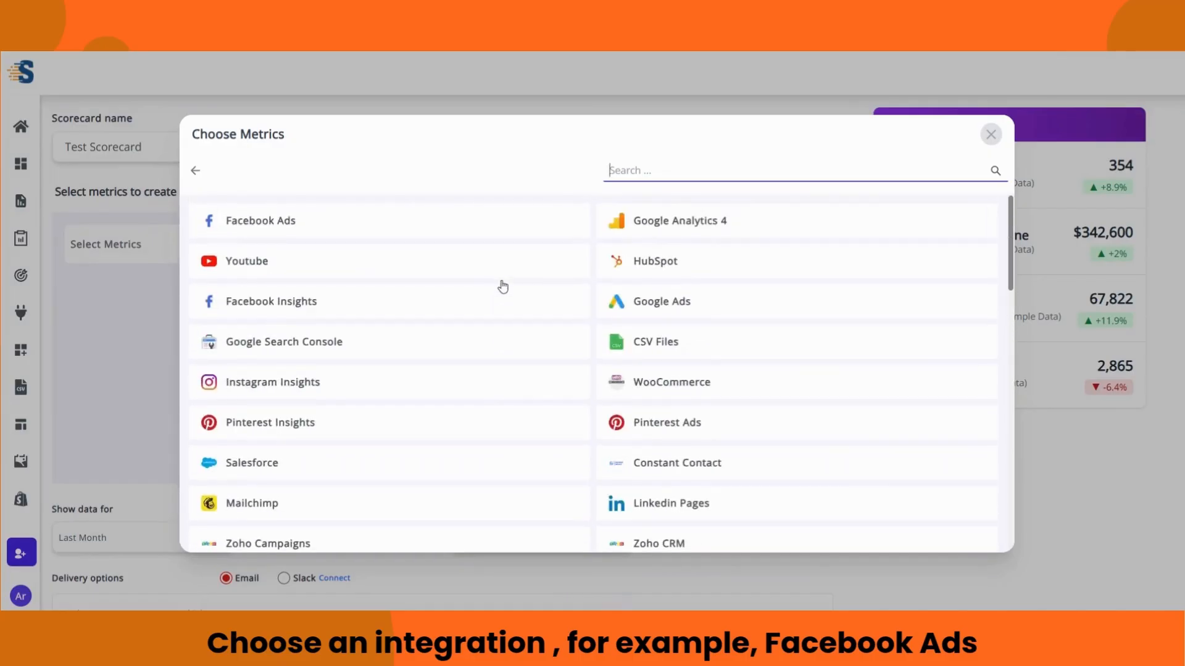
{"action": "left_click", "coordinate": [427, 221]}
{"action": "scroll", "coordinate": [527, 283], "scroll_direction": "down", "scroll_amount": 10}
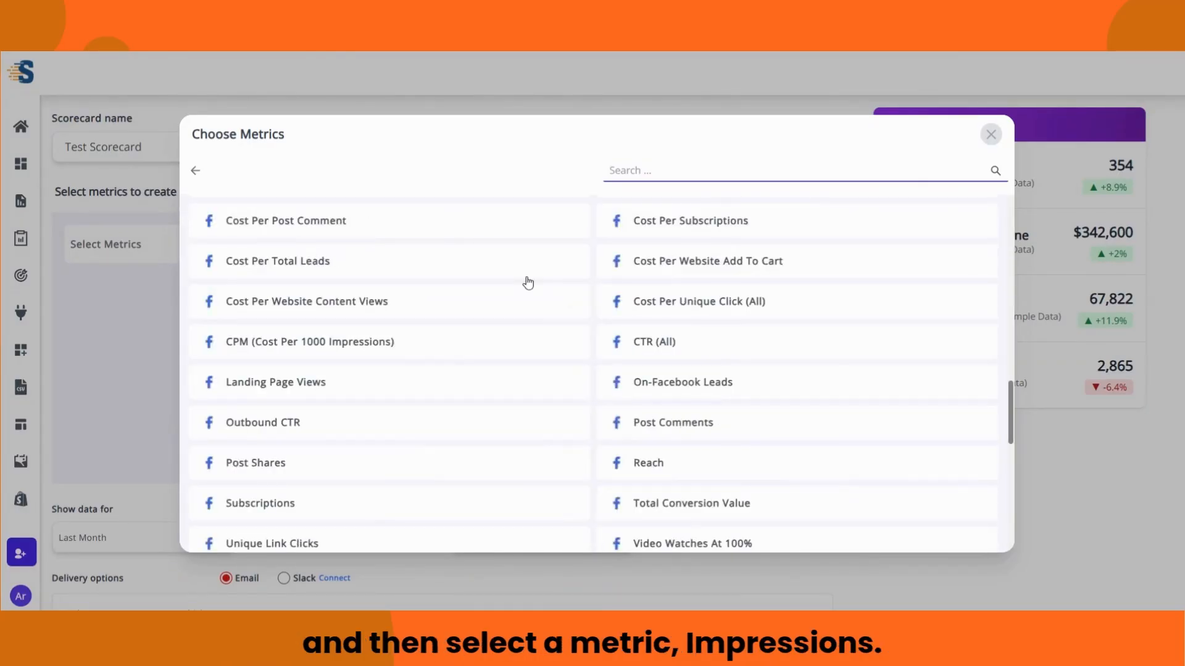
{"action": "scroll", "coordinate": [532, 280], "scroll_direction": "down", "scroll_amount": 8}
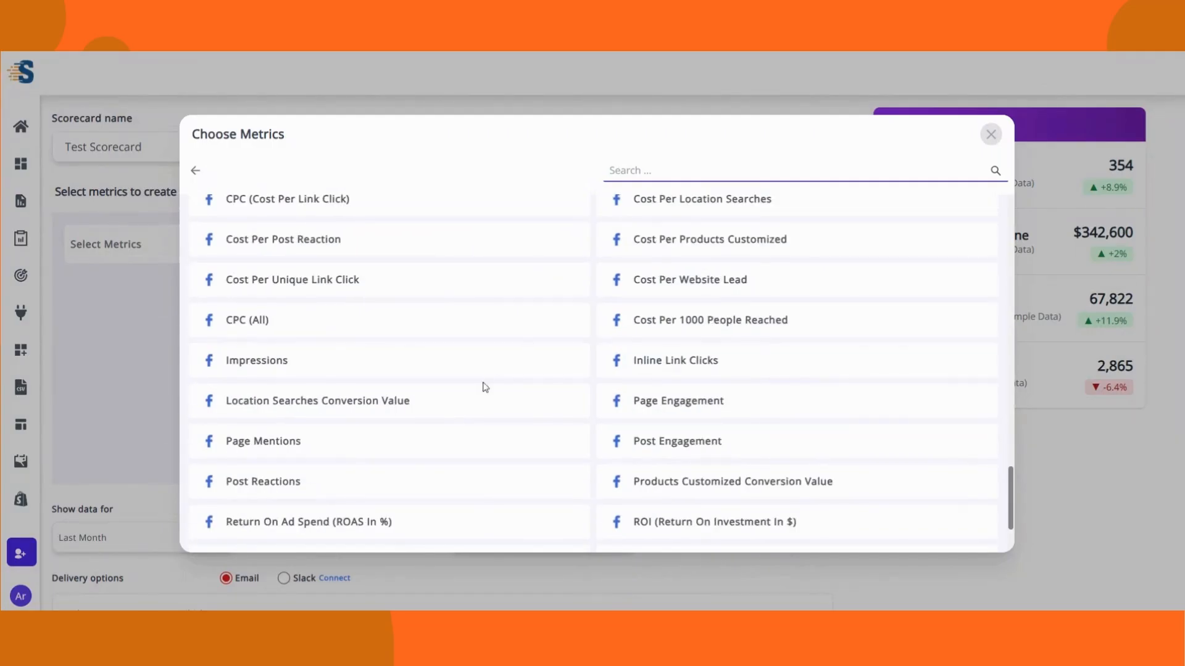
{"action": "left_click", "coordinate": [461, 369]}
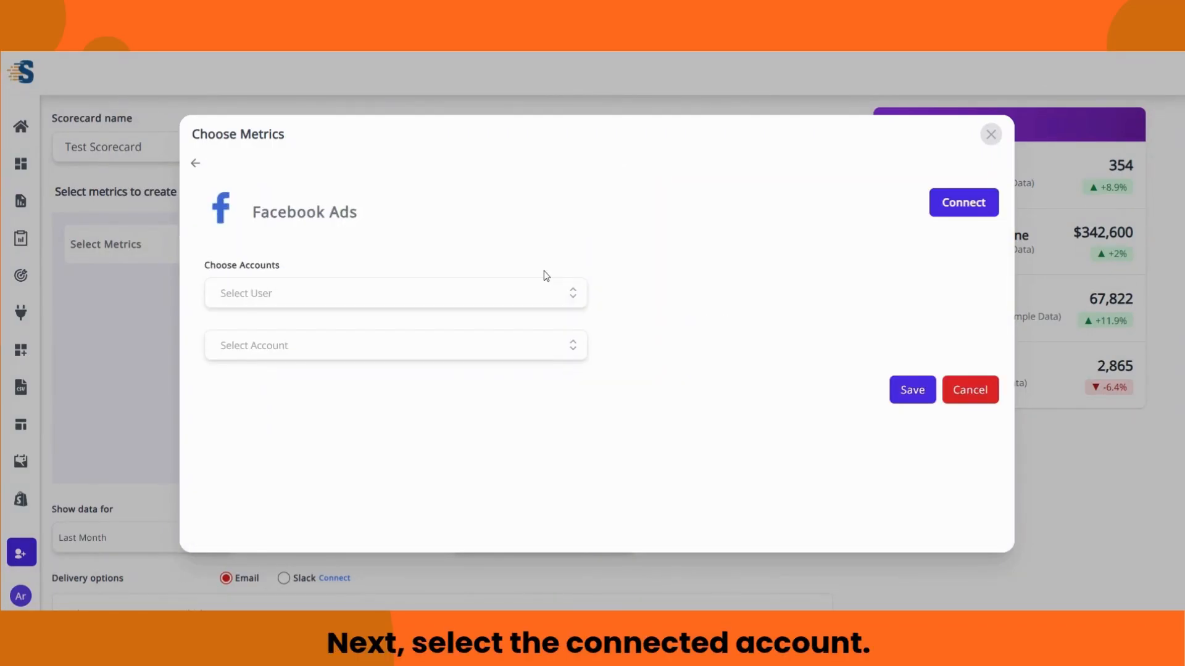
{"action": "left_click", "coordinate": [573, 293]}
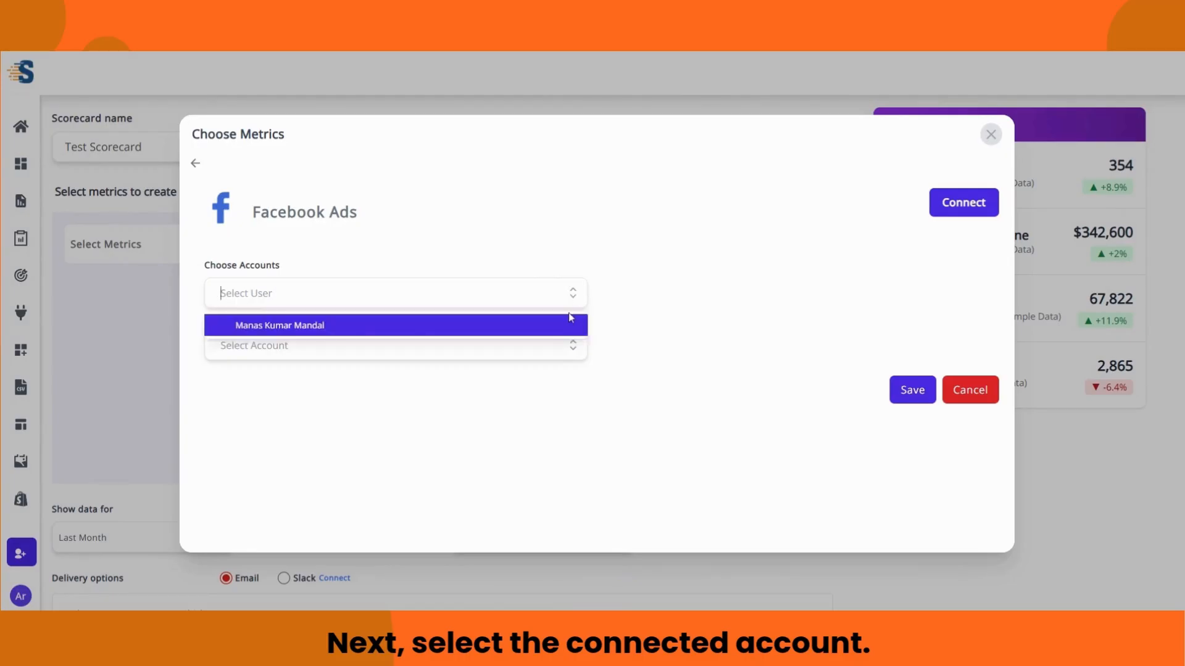
{"action": "left_click", "coordinate": [557, 333]}
{"action": "left_click", "coordinate": [557, 332]}
{"action": "left_click", "coordinate": [467, 379]}
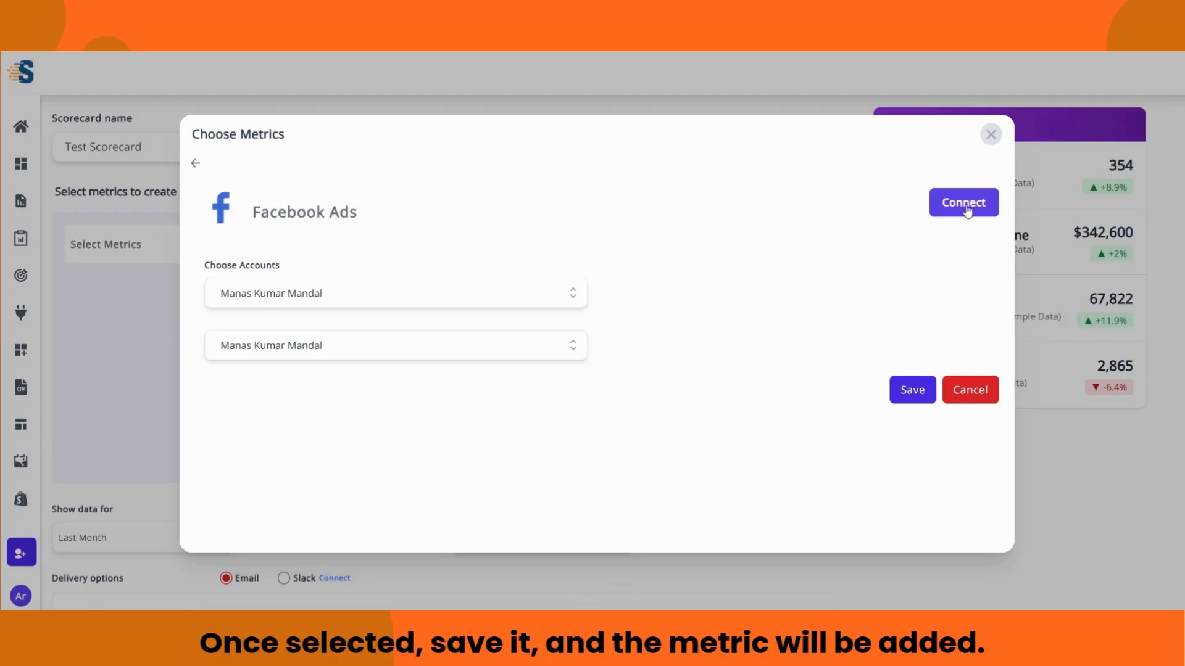
{"action": "left_click", "coordinate": [908, 390]}
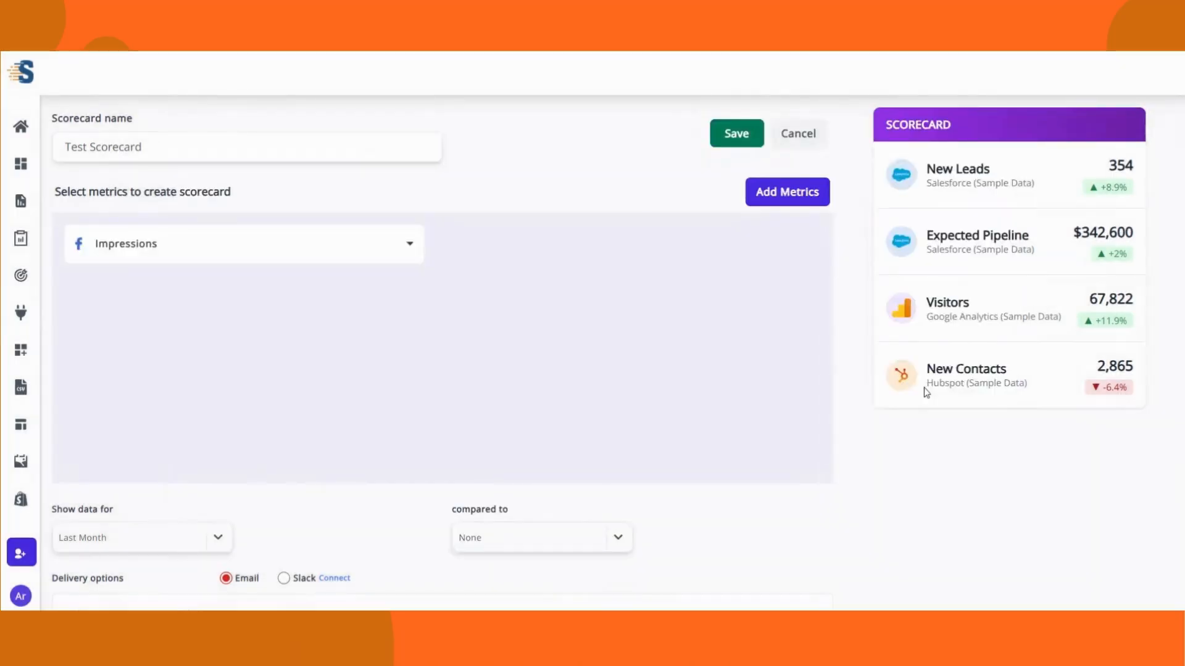
Step: Add Facebook Ads Link Clicks with the connected user and ad account, then add another slot
{"action": "left_click", "coordinate": [787, 193]}
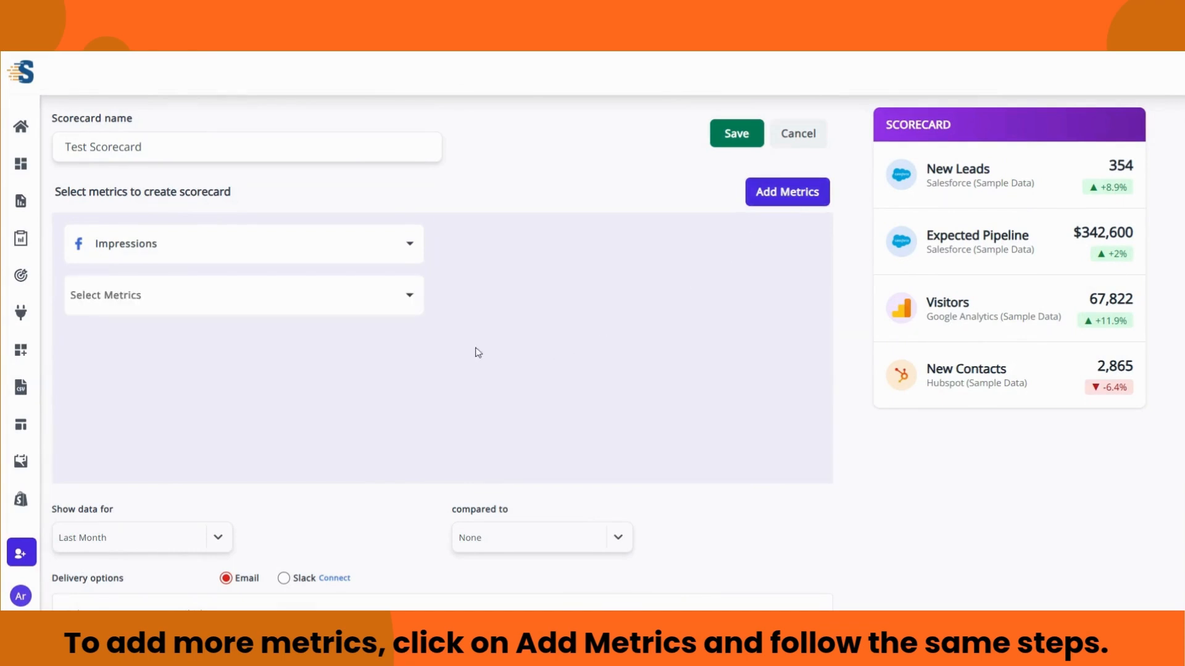
{"action": "left_click", "coordinate": [407, 296]}
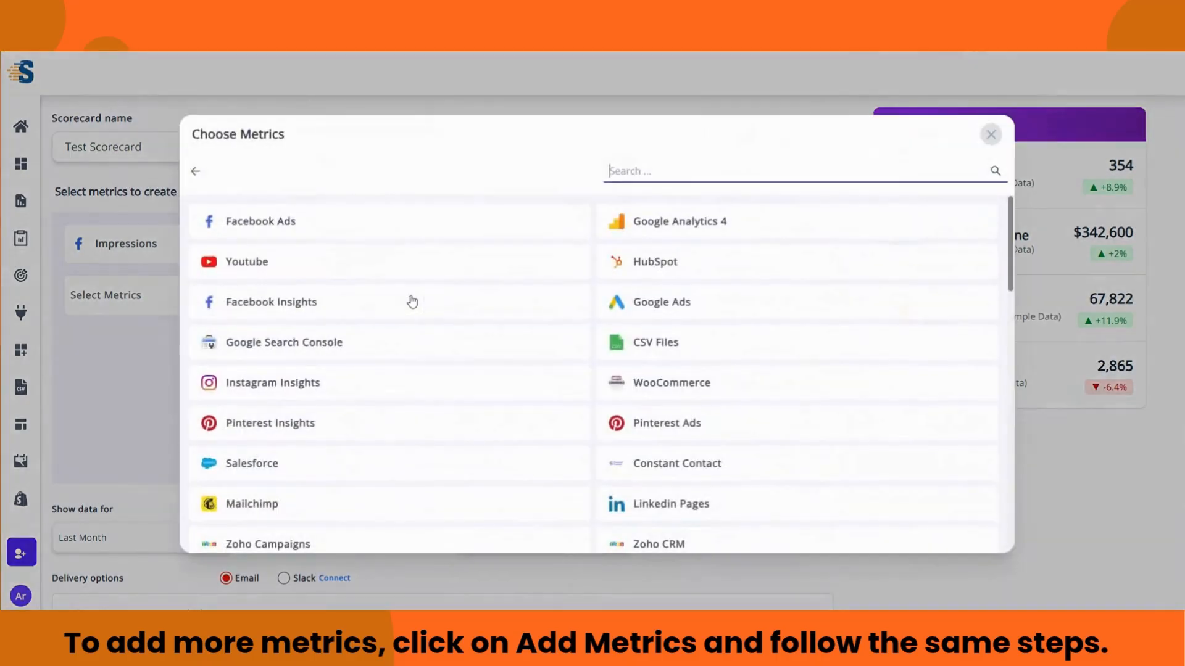
{"action": "left_click", "coordinate": [336, 219]}
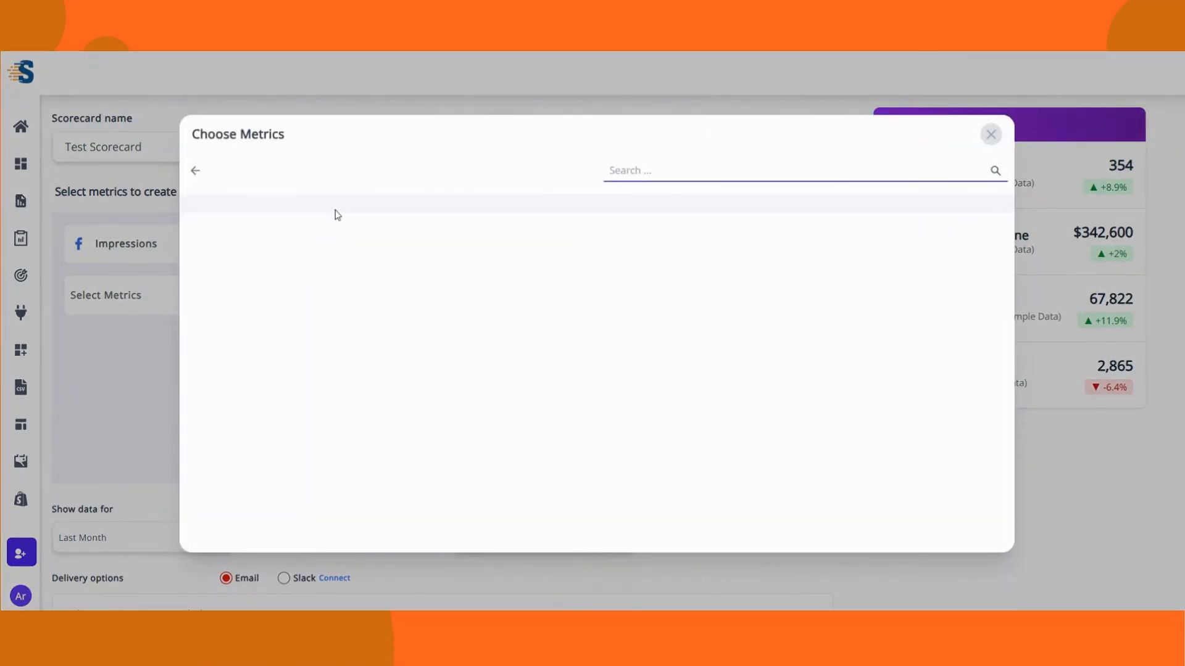
{"action": "scroll", "coordinate": [590, 511], "scroll_direction": "down", "scroll_amount": 3}
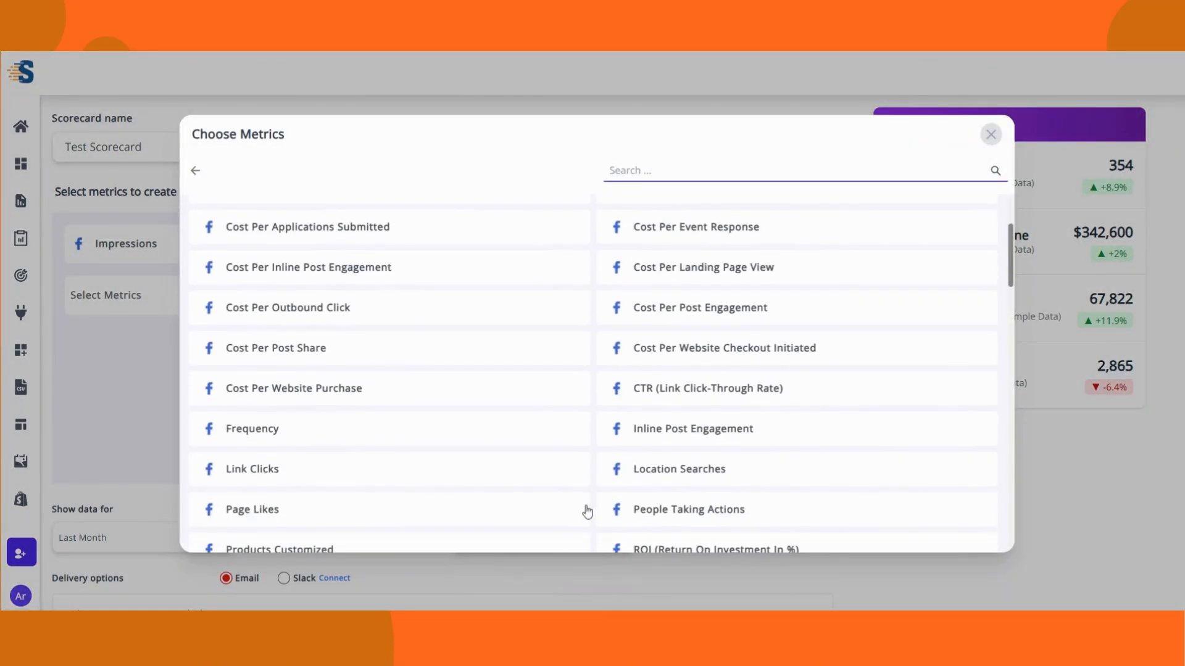
{"action": "left_click", "coordinate": [277, 473]}
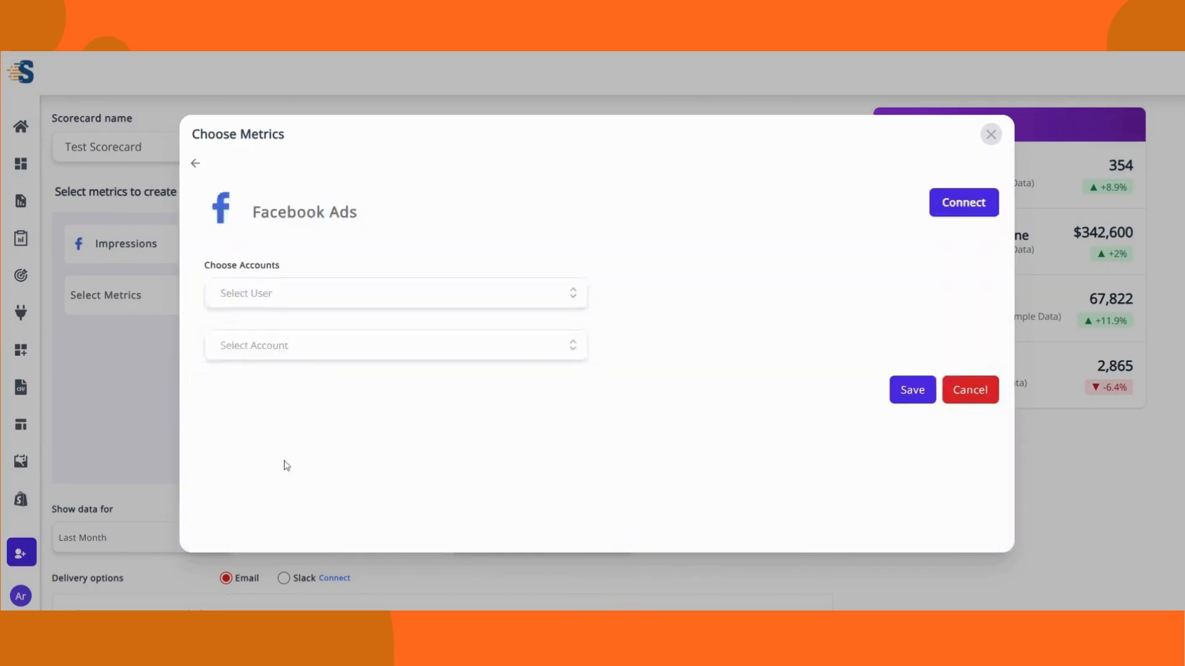
{"action": "left_click", "coordinate": [572, 295]}
{"action": "left_click", "coordinate": [564, 324]}
{"action": "left_click", "coordinate": [573, 345]}
{"action": "left_click", "coordinate": [550, 376]}
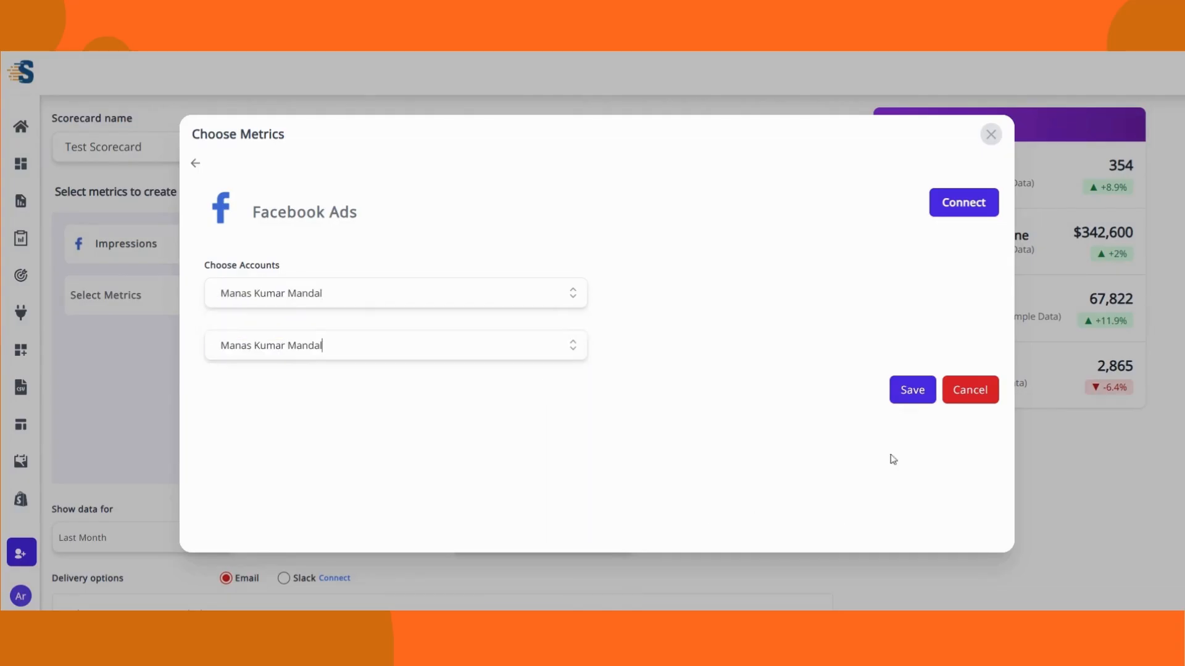
{"action": "left_click", "coordinate": [912, 390]}
{"action": "left_click", "coordinate": [783, 191]}
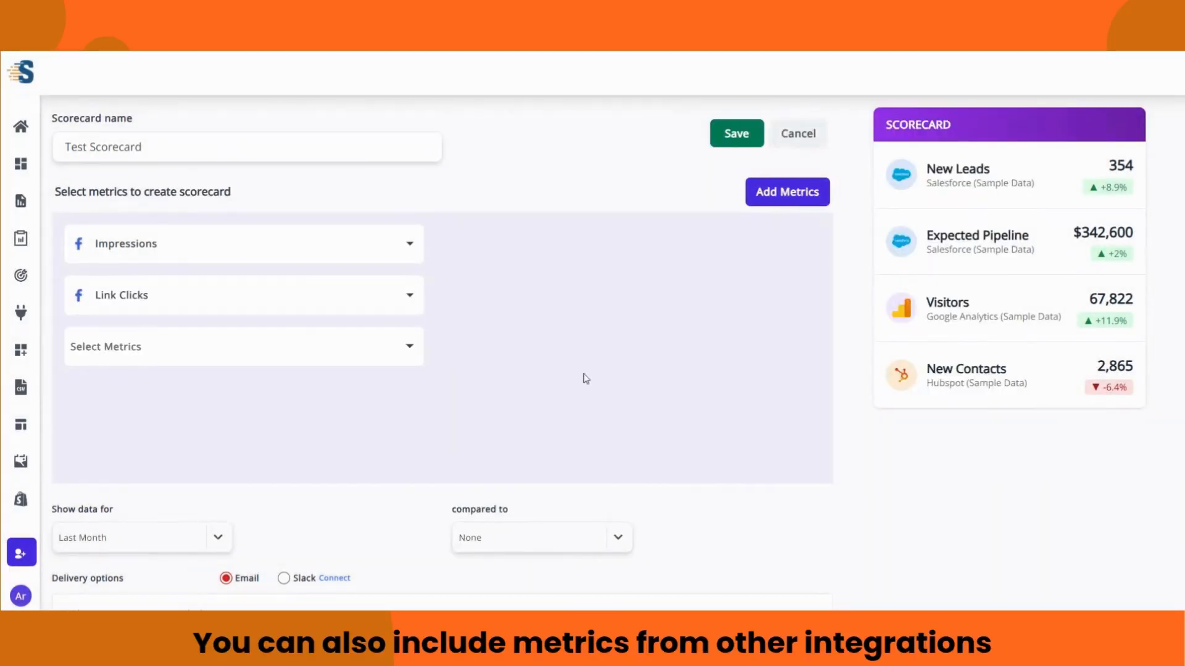
Step: Set the third metric to Google Analytics 4 Sessions from the StatNexa Portal property and save
{"action": "left_click", "coordinate": [370, 353]}
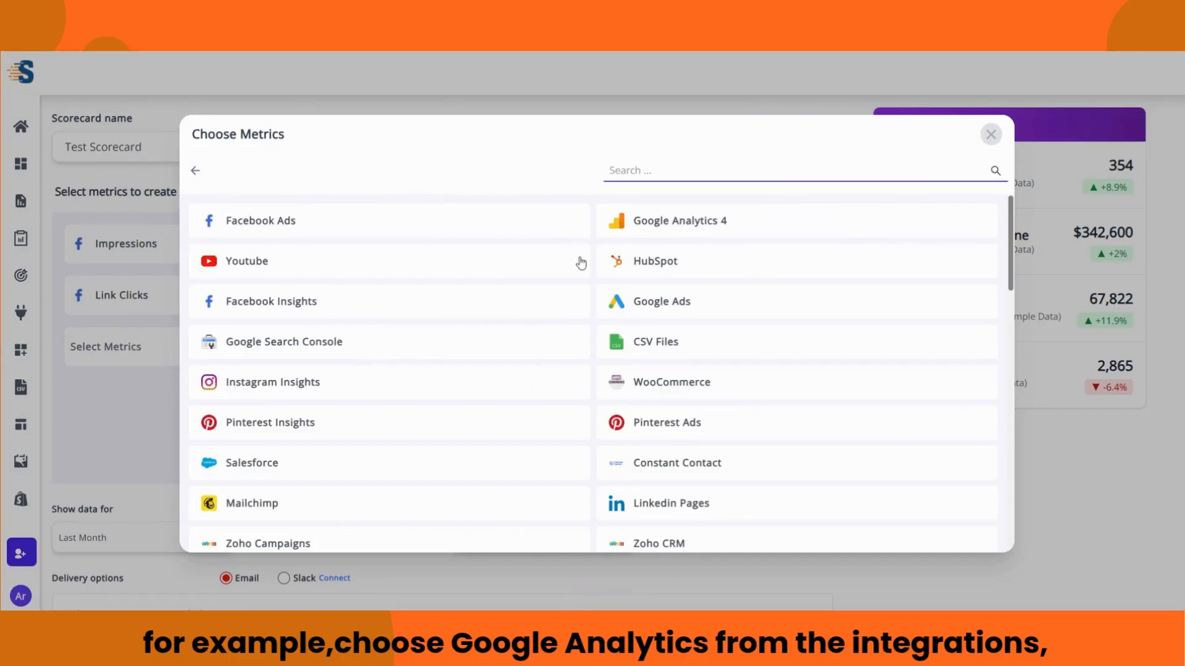
{"action": "left_click", "coordinate": [626, 226]}
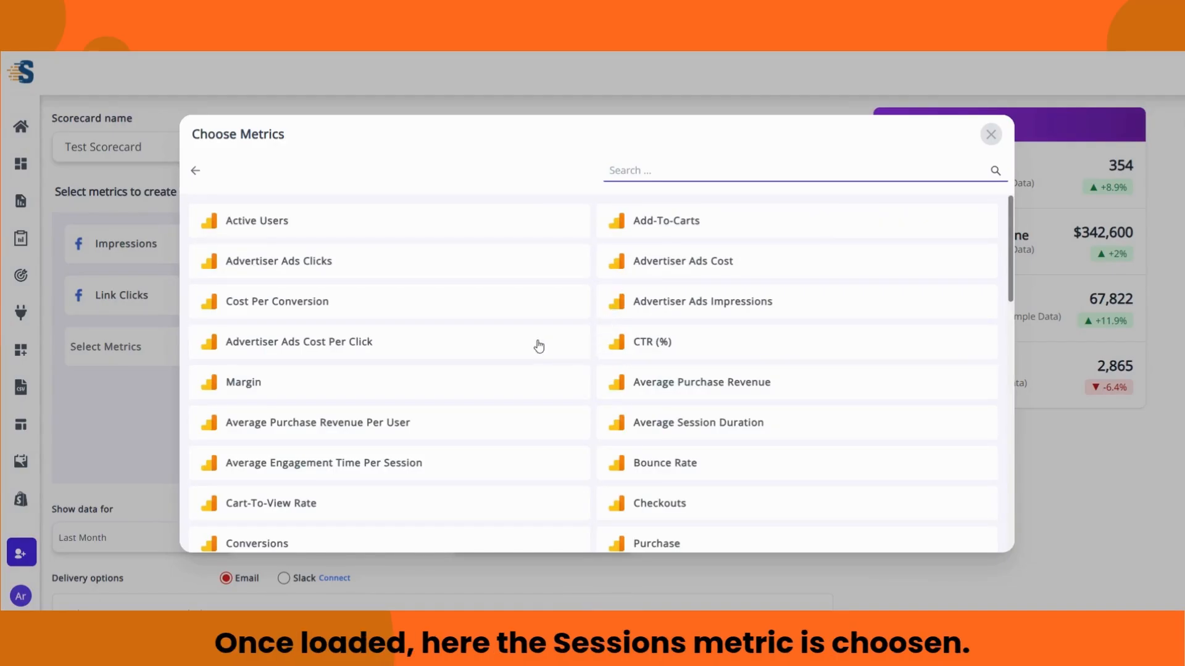
{"action": "scroll", "coordinate": [543, 346], "scroll_direction": "down", "scroll_amount": 10}
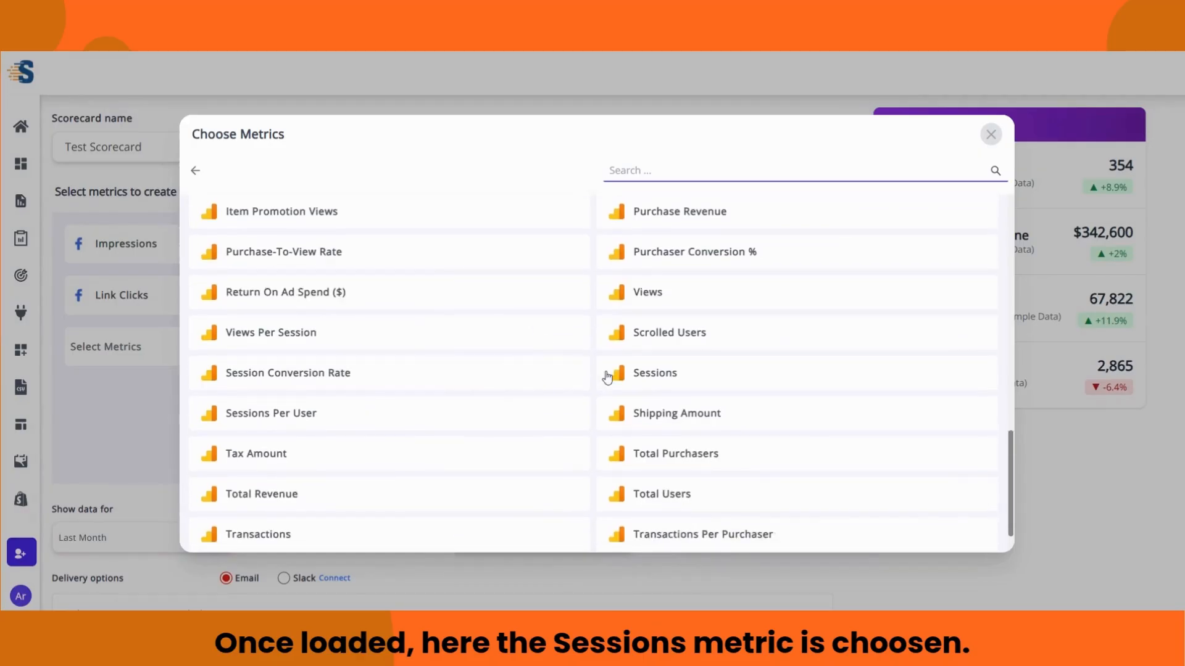
{"action": "left_click", "coordinate": [657, 374]}
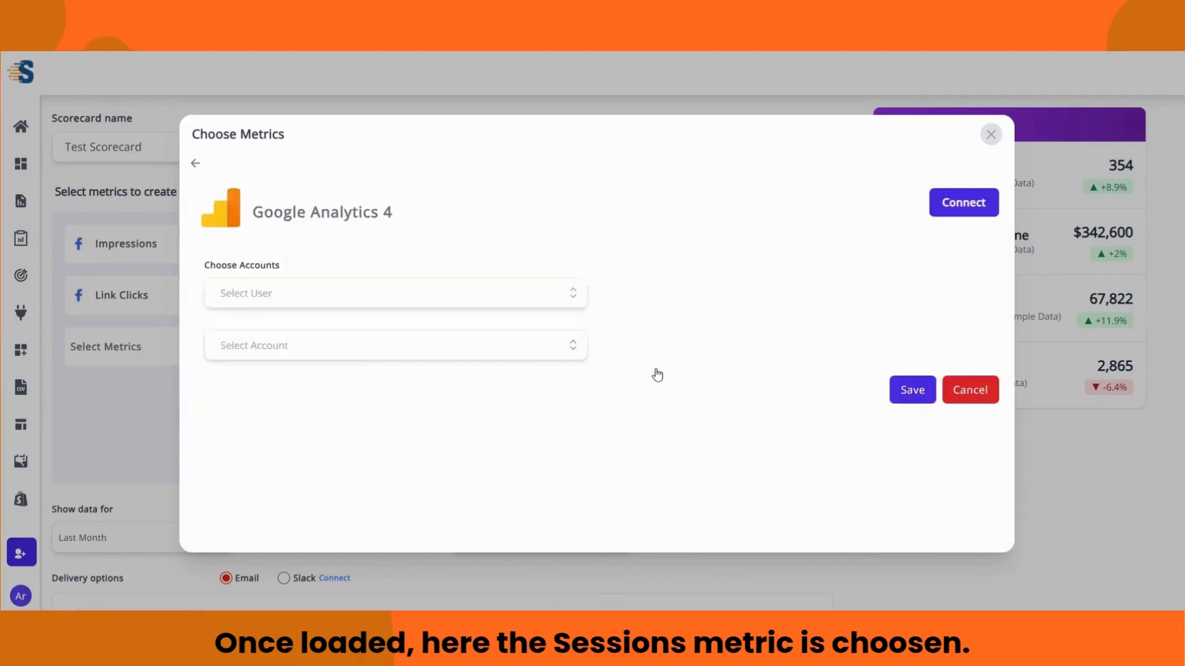
{"action": "left_click", "coordinate": [578, 294]}
{"action": "left_click", "coordinate": [554, 325]}
{"action": "left_click", "coordinate": [570, 344]}
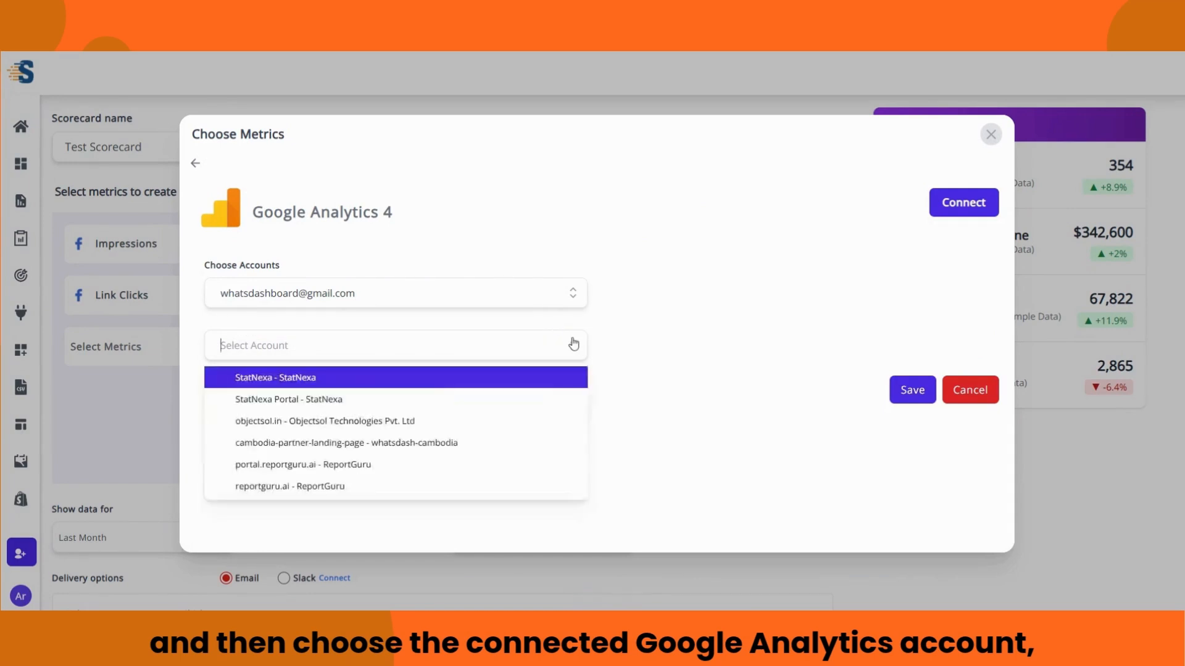
{"action": "left_click", "coordinate": [432, 396]}
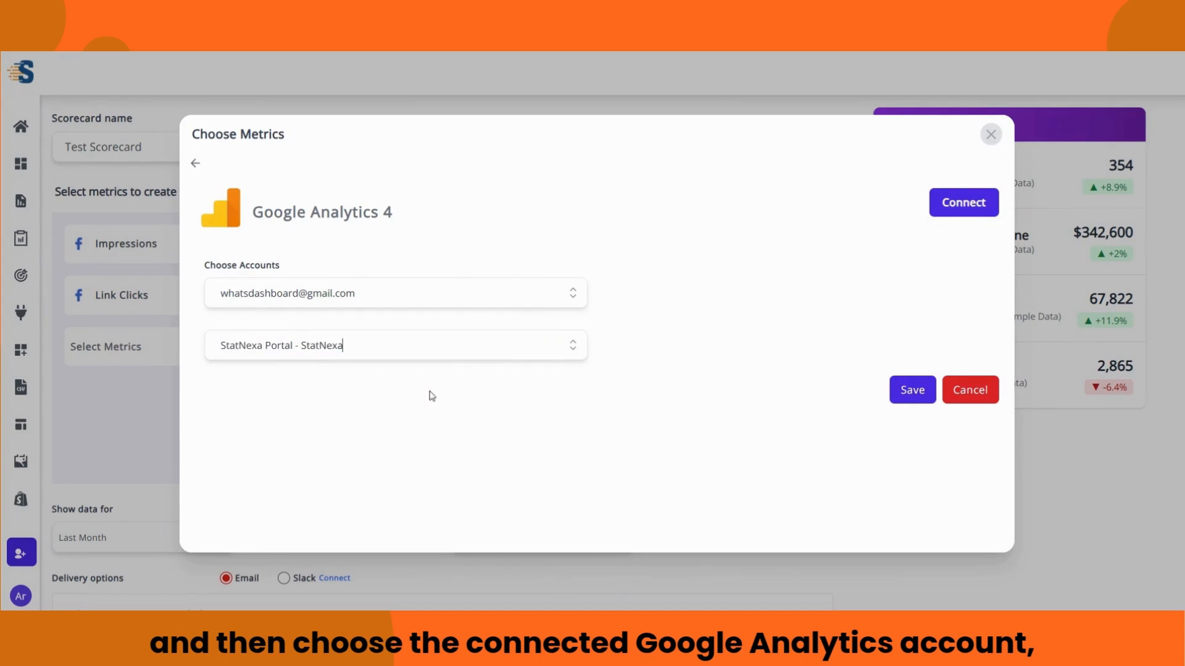
{"action": "left_click", "coordinate": [902, 395]}
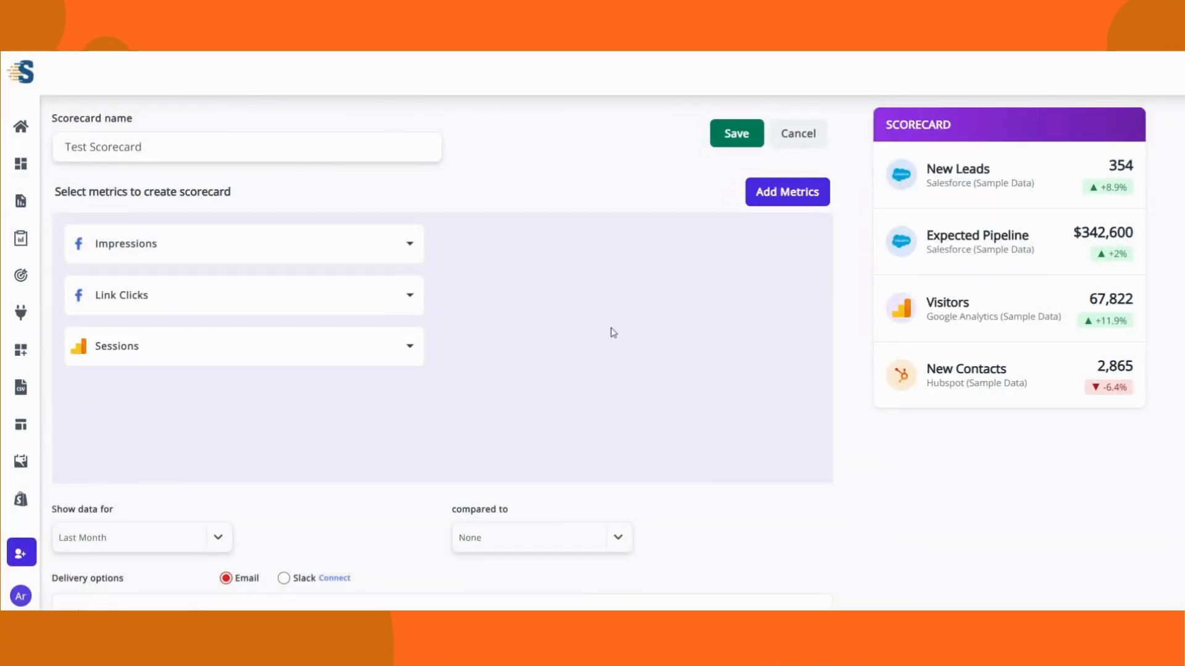
Step: Set the scorecard's reporting period to This Month
{"action": "scroll", "coordinate": [610, 331], "scroll_direction": "down", "scroll_amount": 1}
{"action": "scroll", "coordinate": [219, 390], "scroll_direction": "down", "scroll_amount": 1}
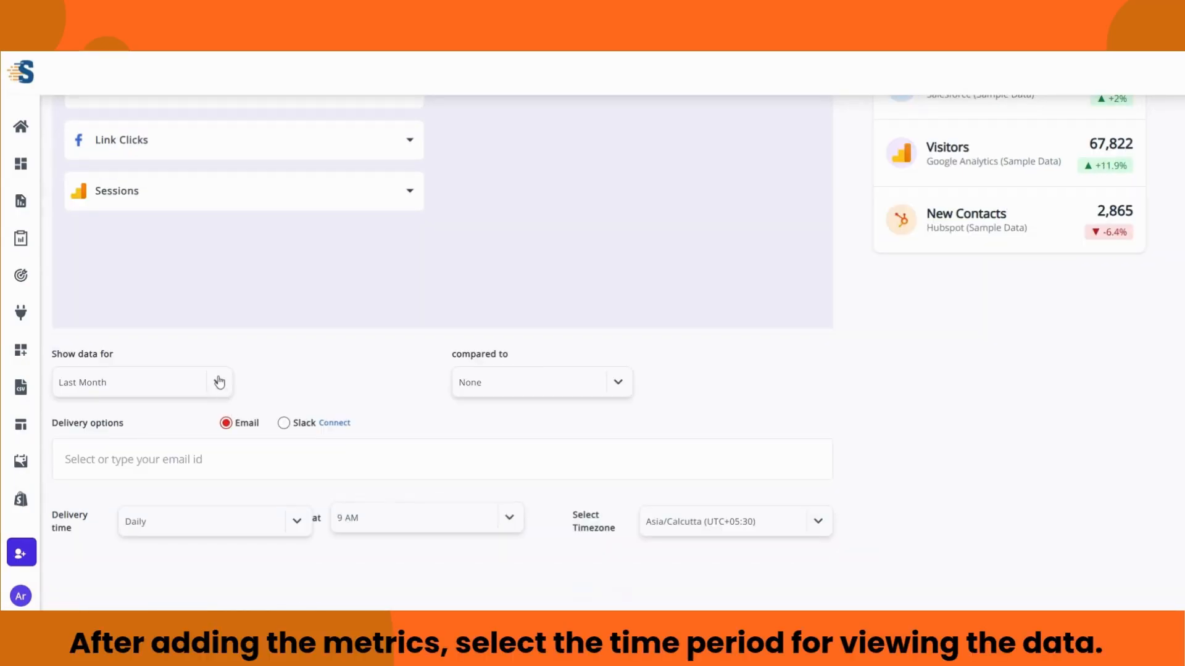
{"action": "left_click", "coordinate": [219, 383]}
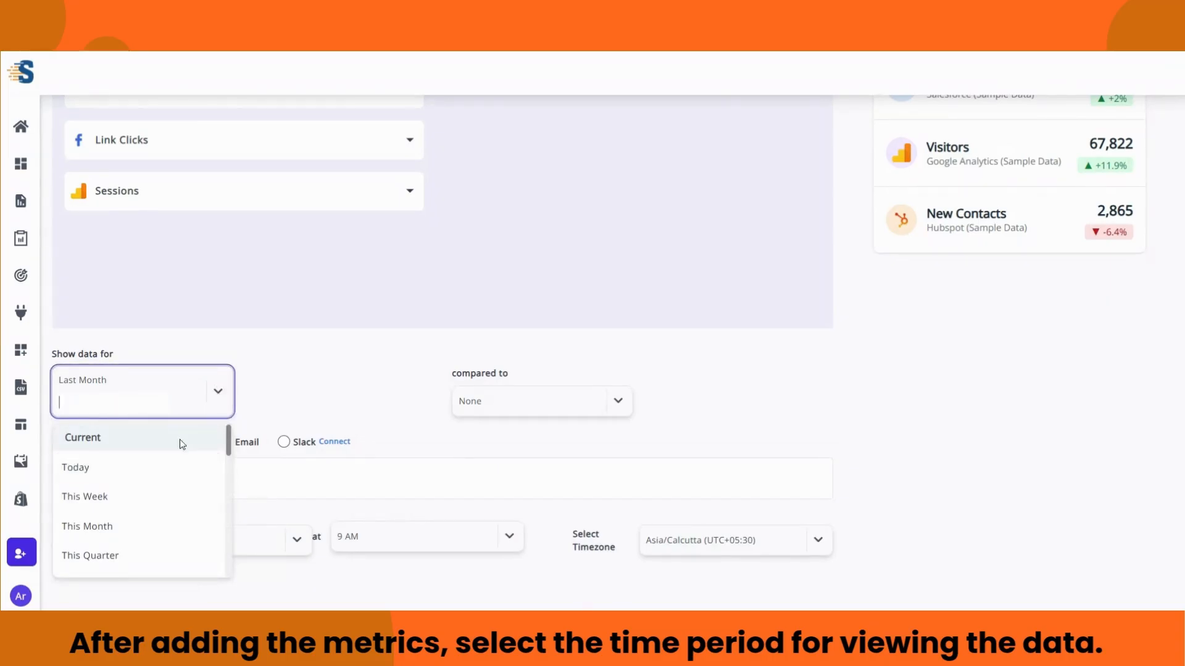
{"action": "scroll", "coordinate": [176, 467], "scroll_direction": "down", "scroll_amount": 4}
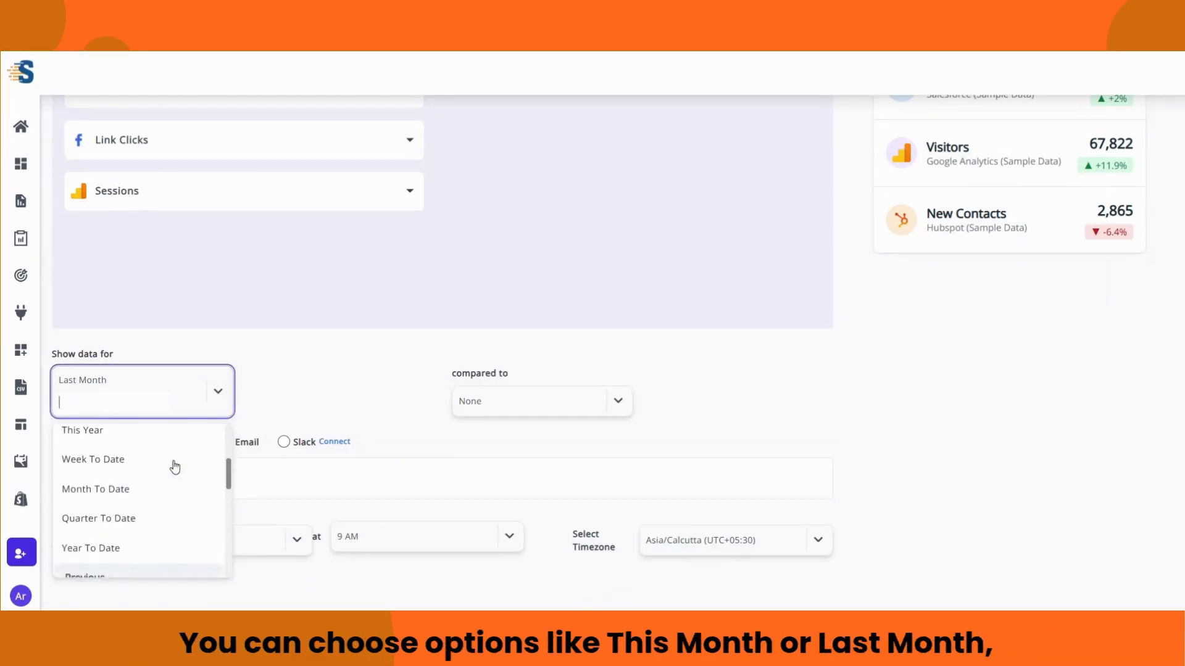
{"action": "scroll", "coordinate": [176, 467], "scroll_direction": "down", "scroll_amount": 5}
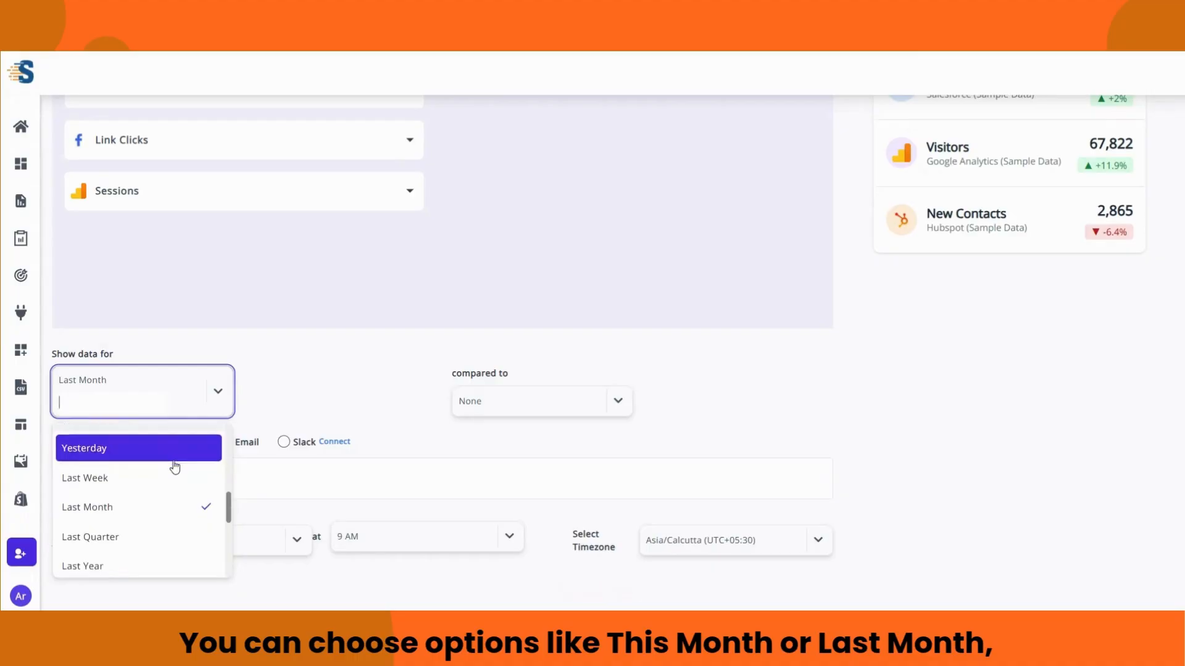
{"action": "scroll", "coordinate": [175, 467], "scroll_direction": "down", "scroll_amount": 5}
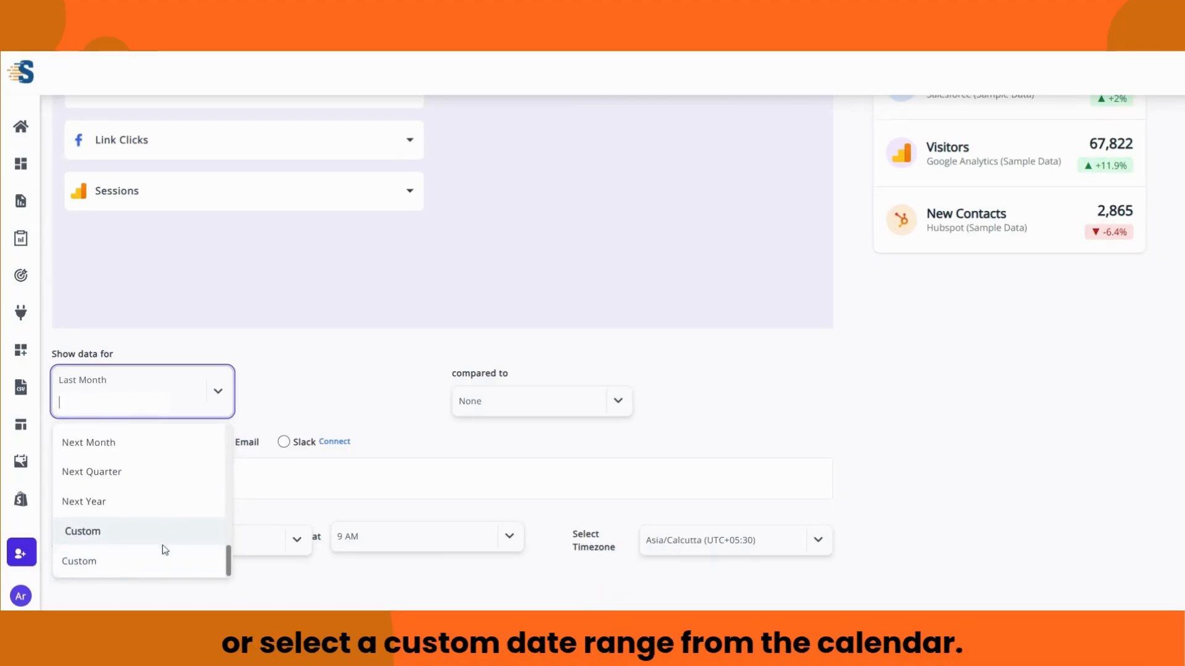
{"action": "left_click", "coordinate": [74, 562]}
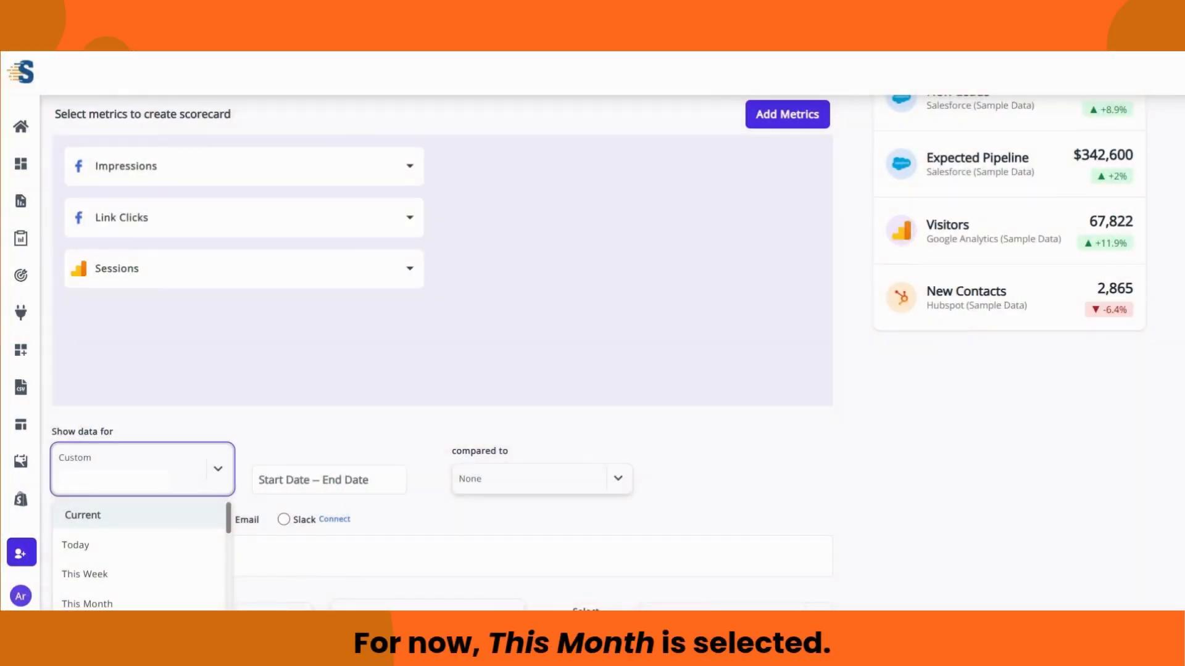
{"action": "scroll", "coordinate": [187, 491], "scroll_direction": "down", "scroll_amount": 1}
{"action": "scroll", "coordinate": [187, 492], "scroll_direction": "down", "scroll_amount": 1}
{"action": "scroll", "coordinate": [187, 494], "scroll_direction": "up", "scroll_amount": 1}
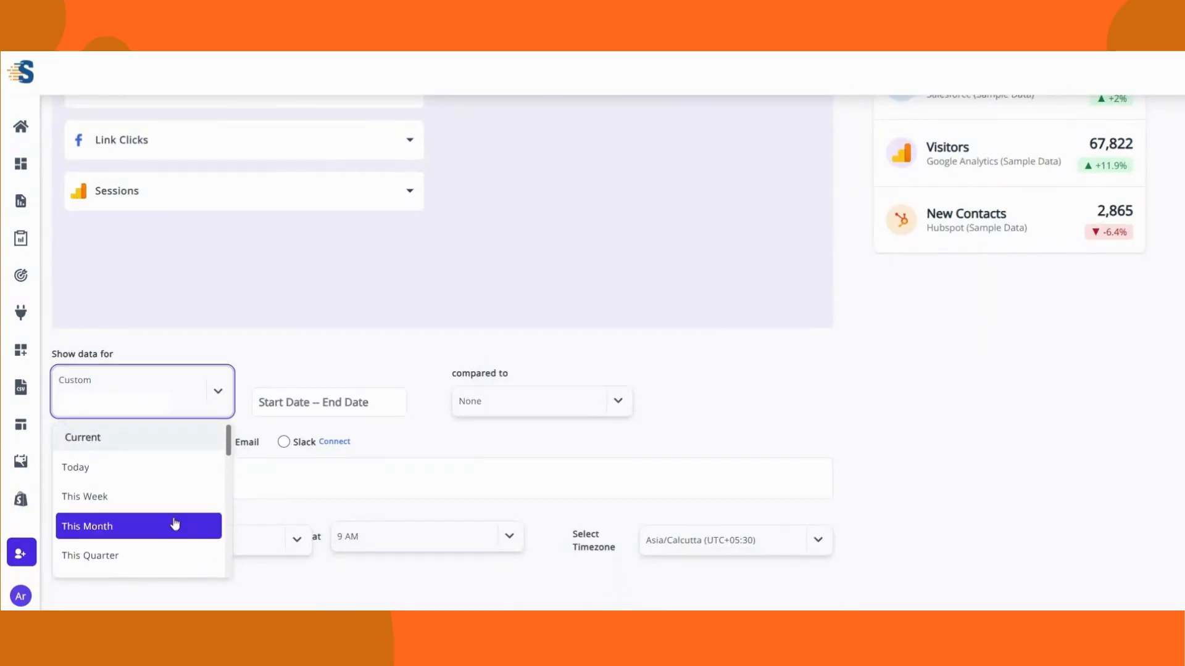
{"action": "left_click", "coordinate": [174, 525]}
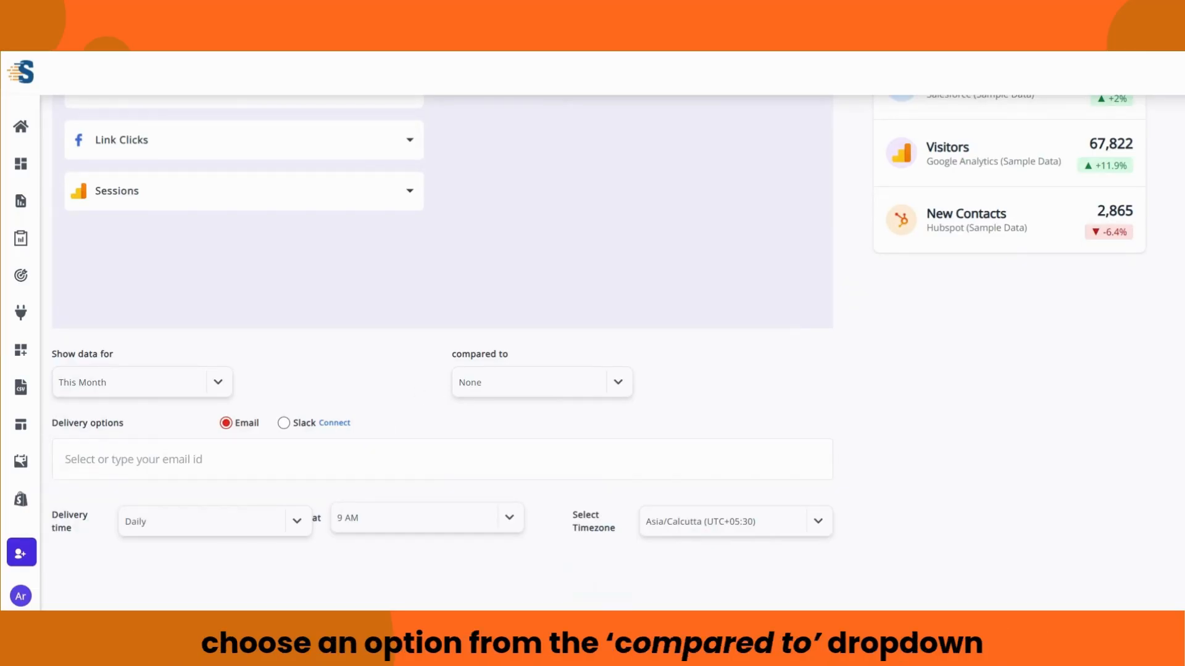
Step: Compare the data against the Previous Period
{"action": "left_click", "coordinate": [612, 389]}
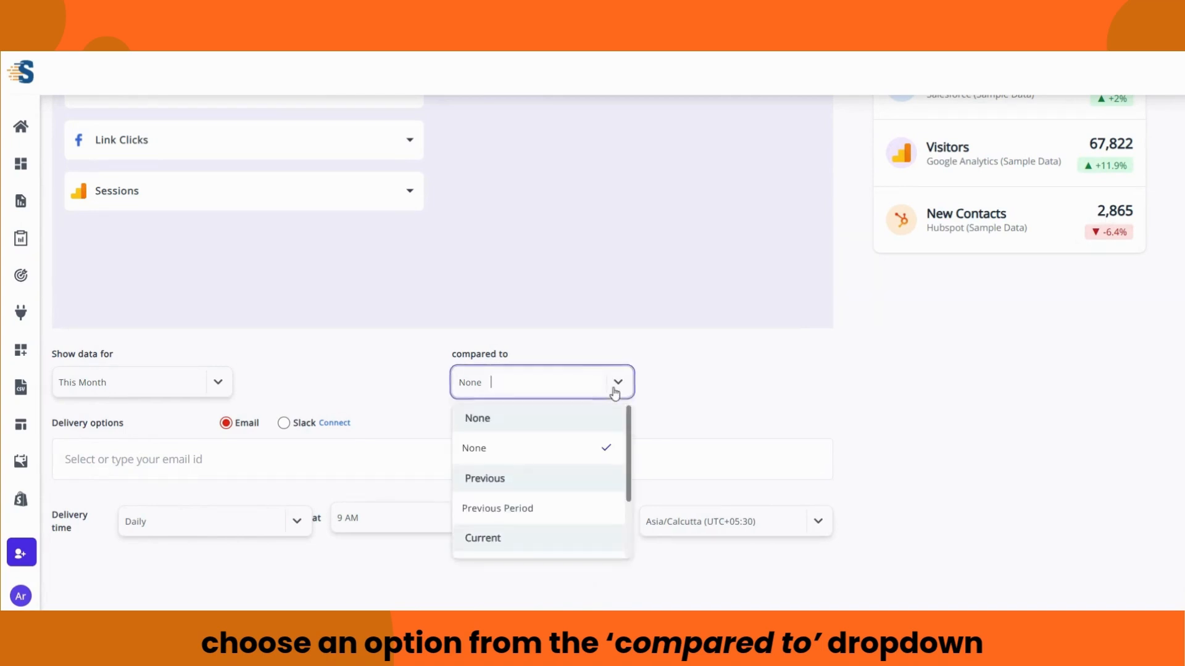
{"action": "scroll", "coordinate": [553, 496], "scroll_direction": "down", "scroll_amount": 2}
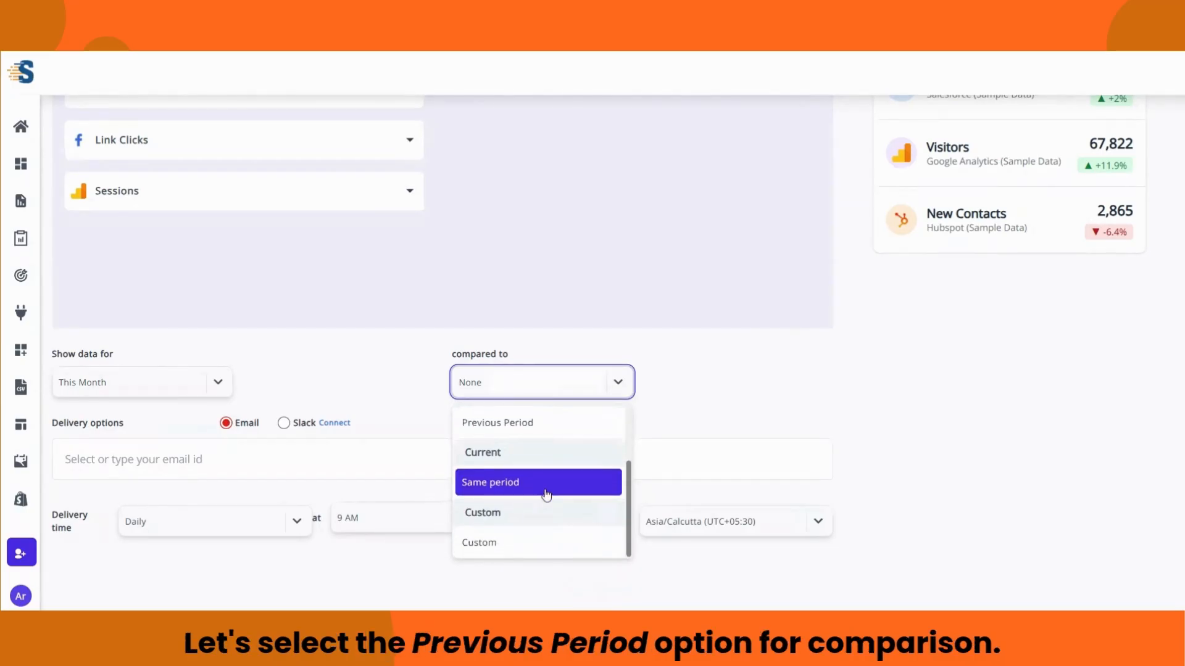
{"action": "left_click", "coordinate": [497, 430]}
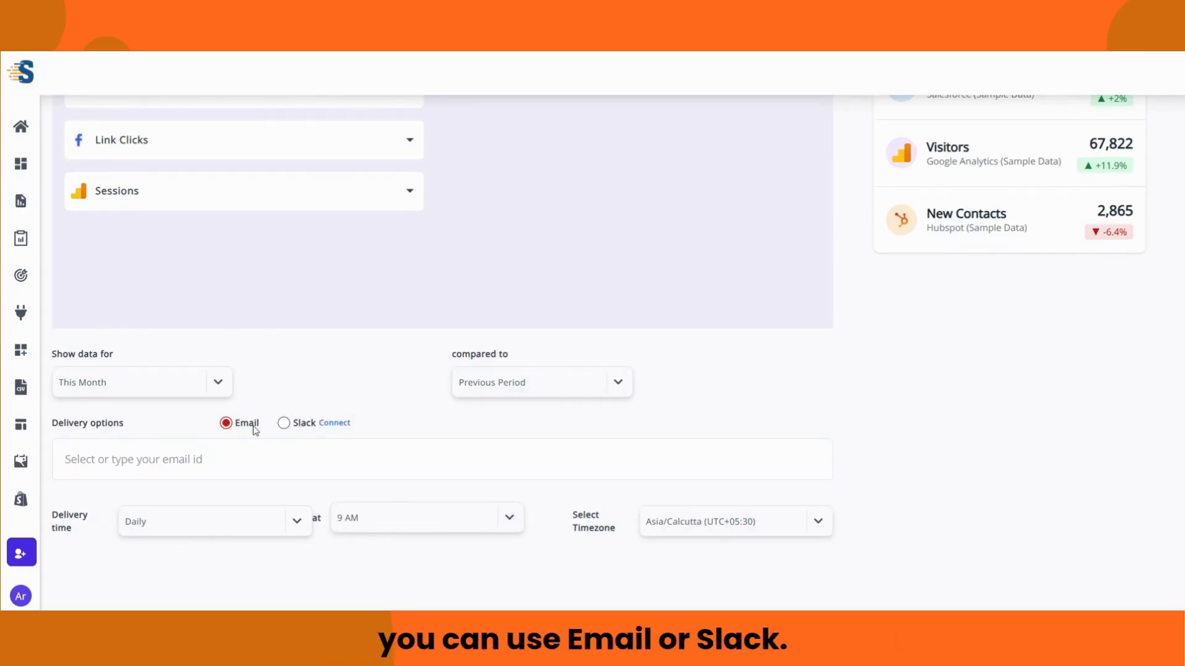
Step: Keep delivery on Email after finding no Slack accounts, and enter the recipient address
{"action": "left_click", "coordinate": [283, 424]}
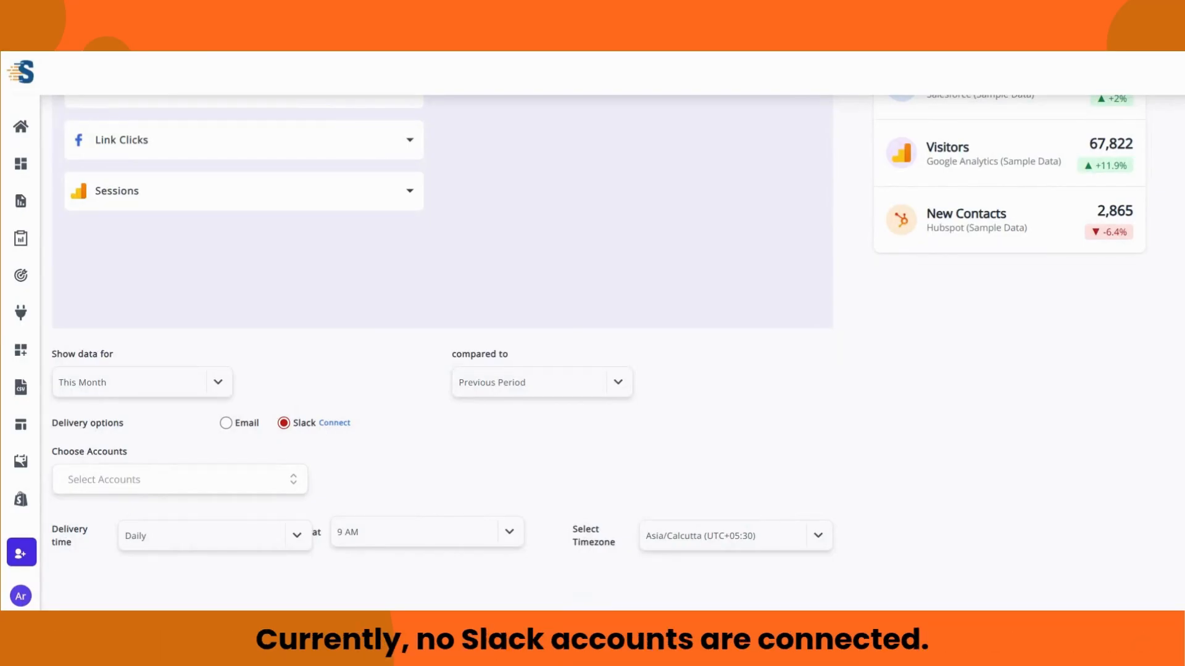
{"action": "left_click", "coordinate": [295, 481]}
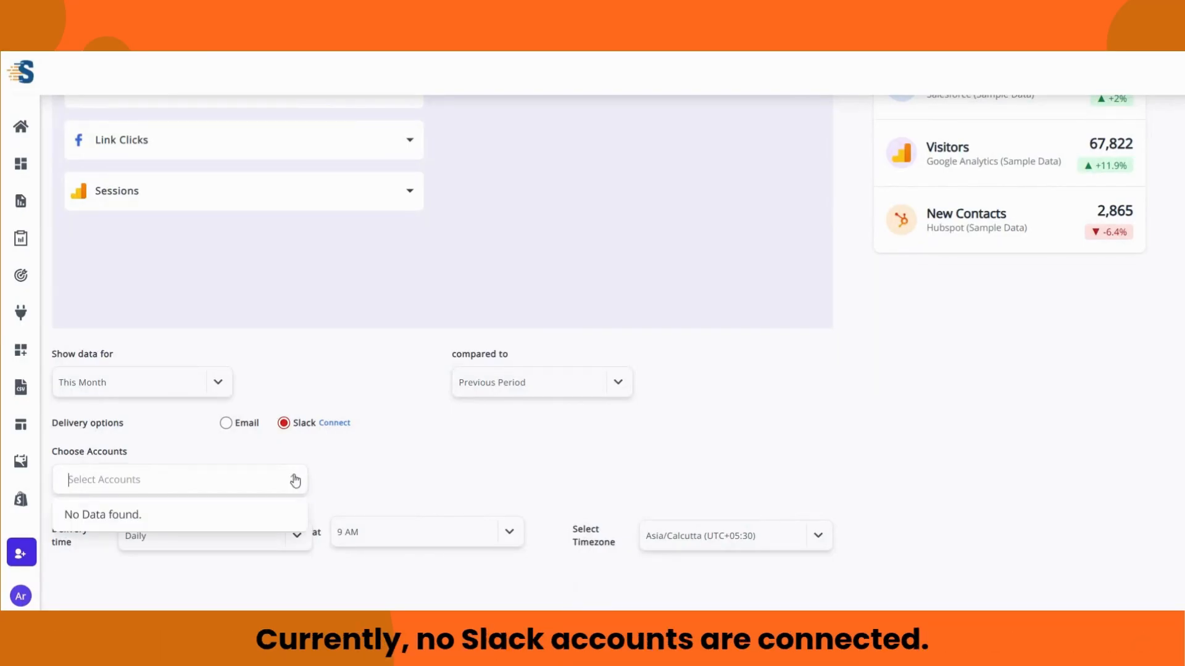
{"action": "left_click", "coordinate": [295, 481]}
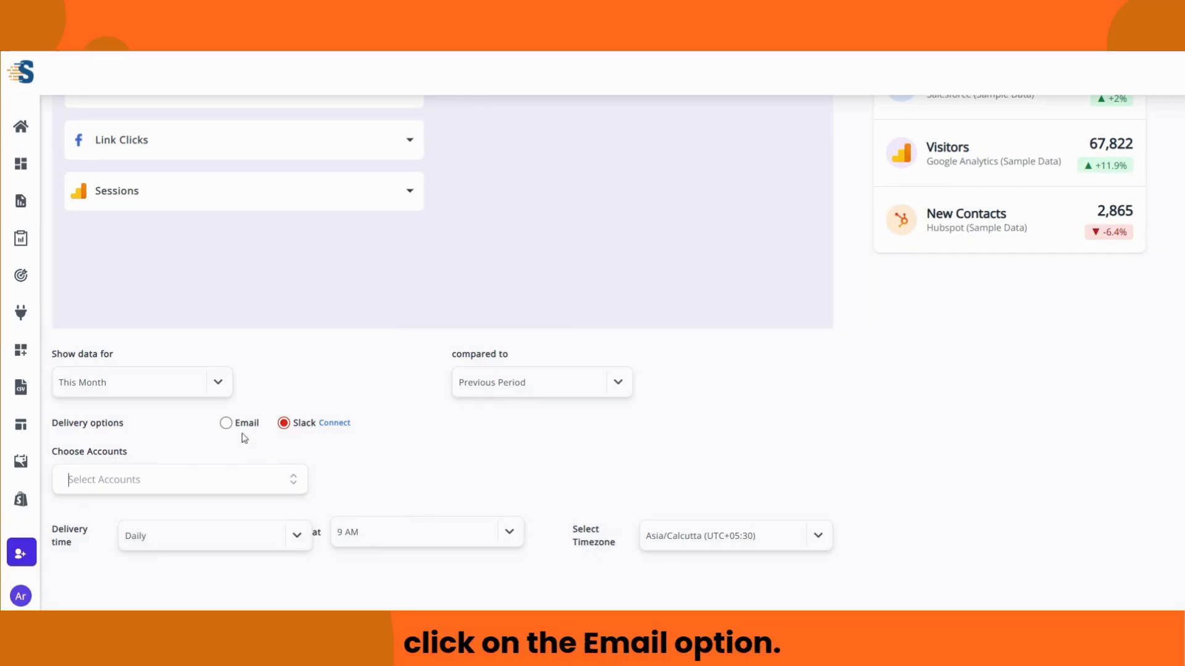
{"action": "left_click", "coordinate": [225, 423]}
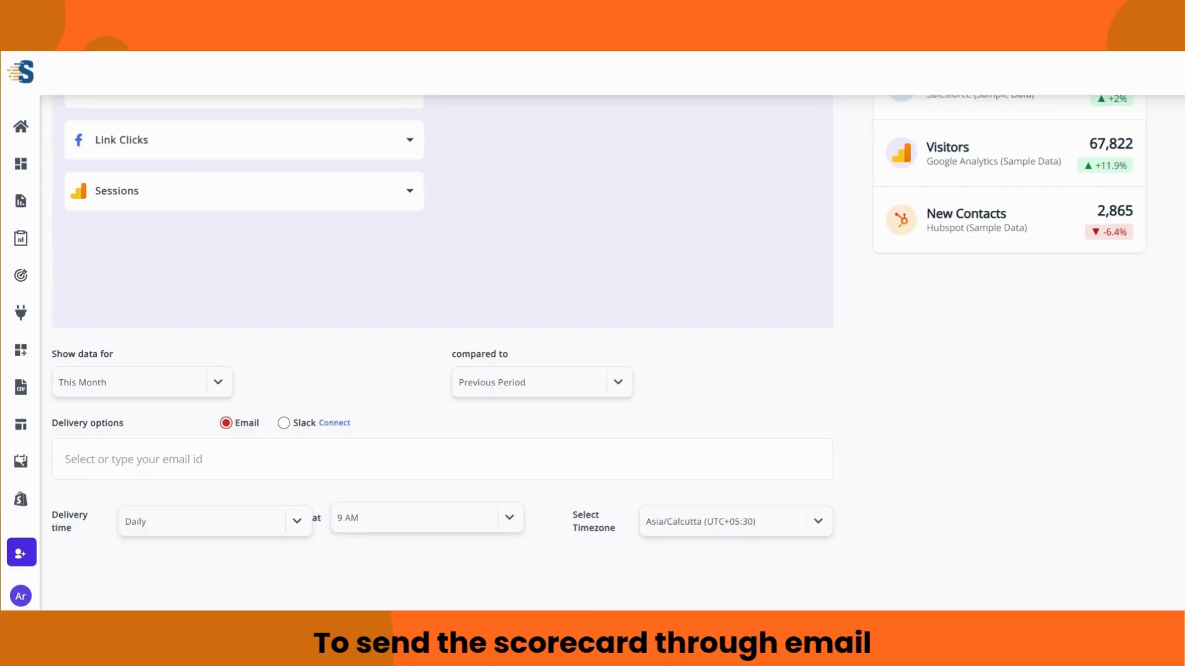
{"action": "type", "text": "o"}
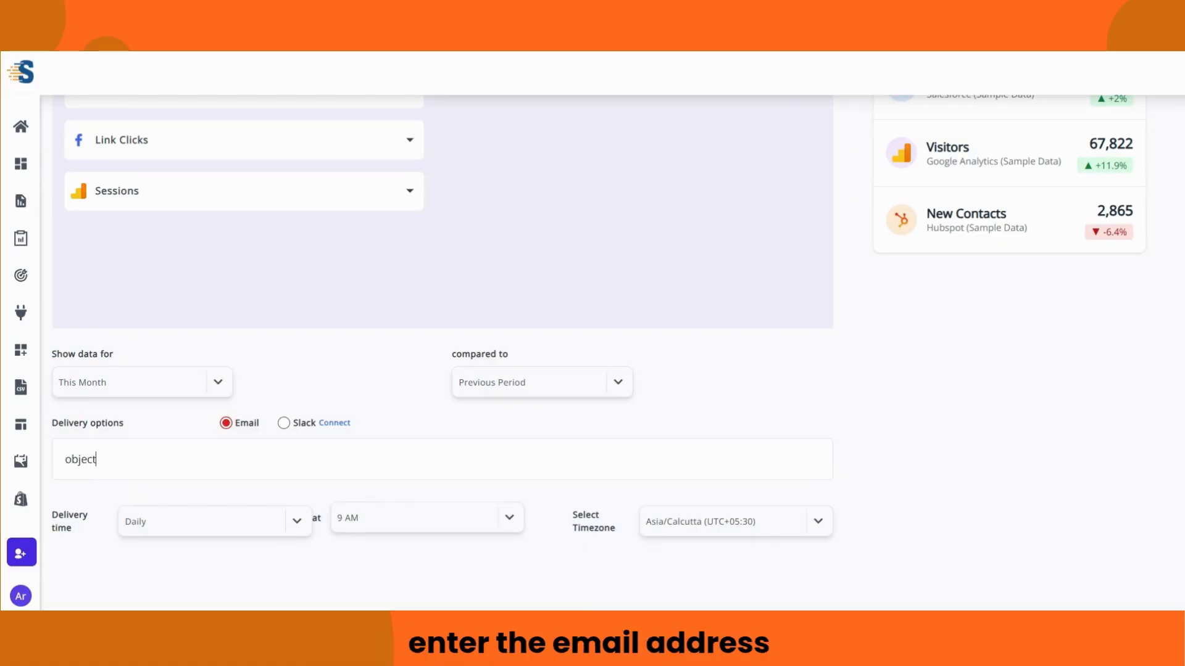
{"action": "type", "text": "bject"}
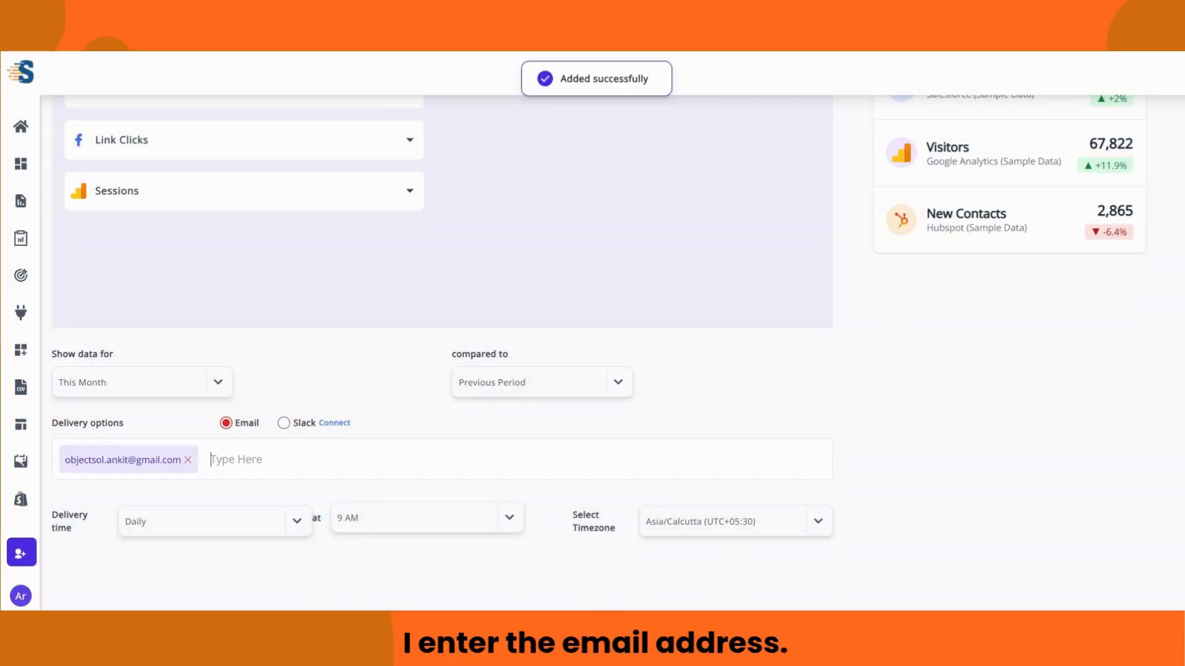
{"action": "scroll", "coordinate": [442, 317], "scroll_direction": "down", "scroll_amount": 1}
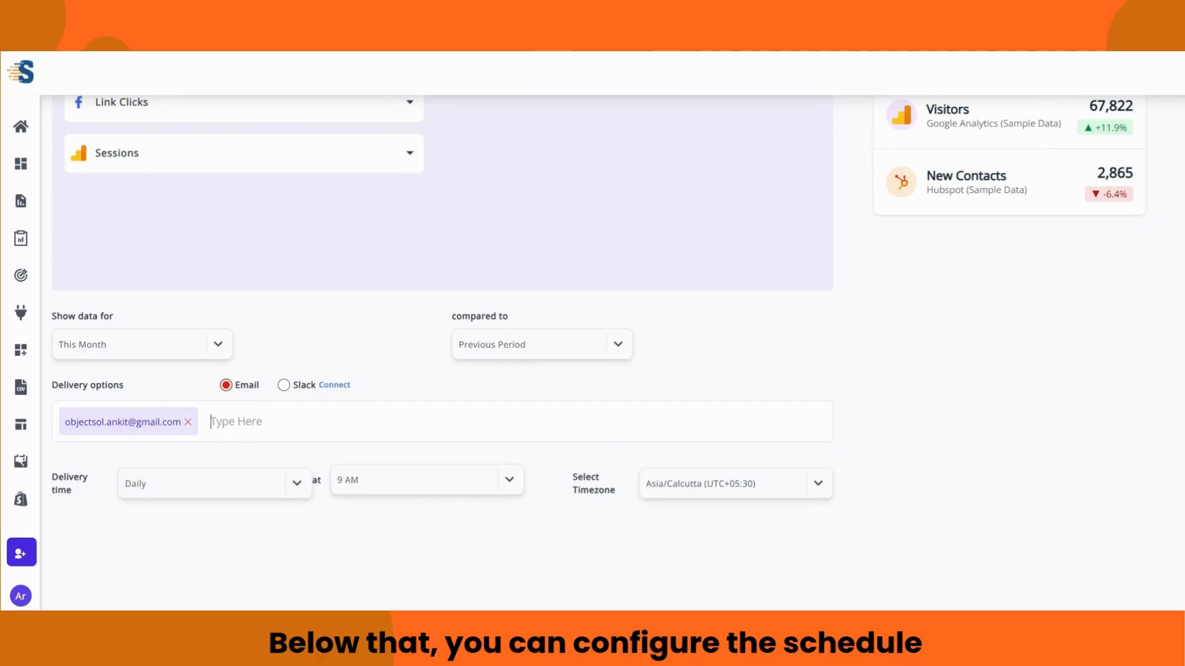
Step: Keep the delivery schedule at Daily, 9 AM, Asia/Calcutta timezone
{"action": "left_click", "coordinate": [300, 484]}
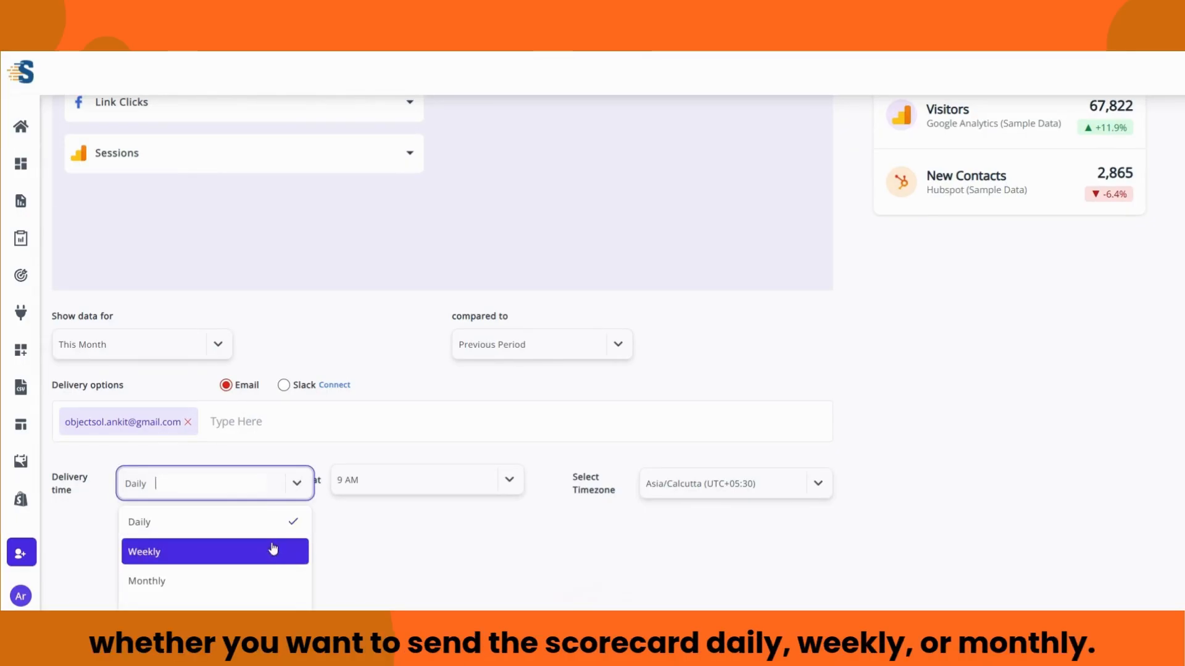
{"action": "left_click", "coordinate": [301, 486]}
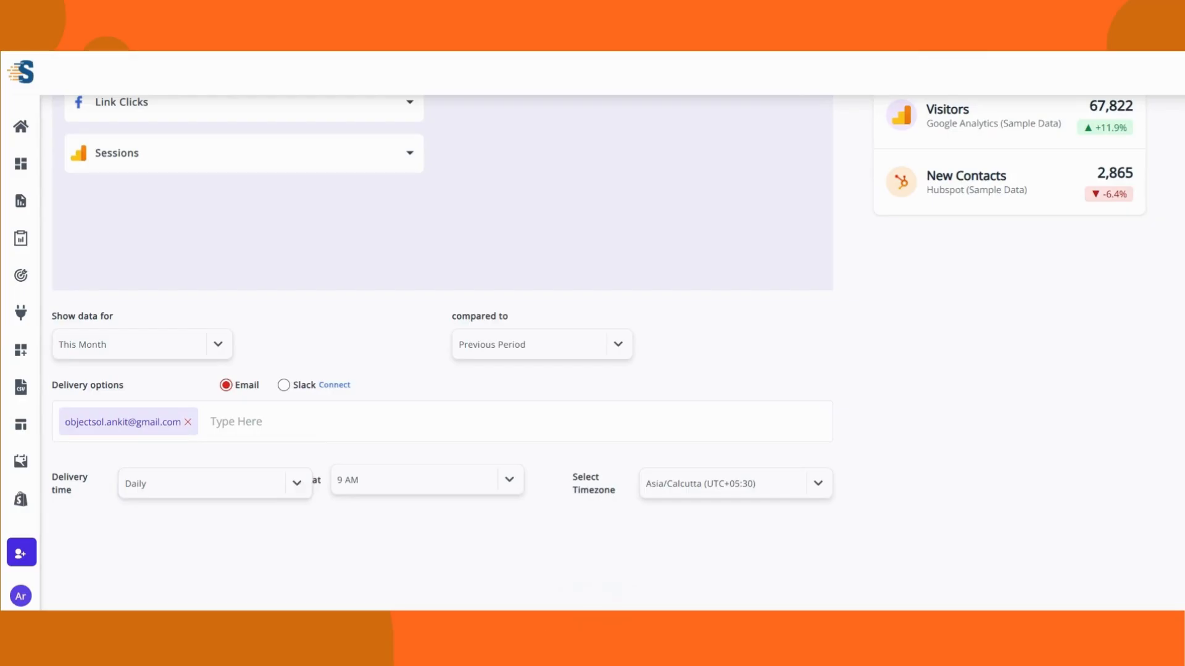
{"action": "left_click", "coordinate": [507, 482]}
{"action": "left_click", "coordinate": [765, 485]}
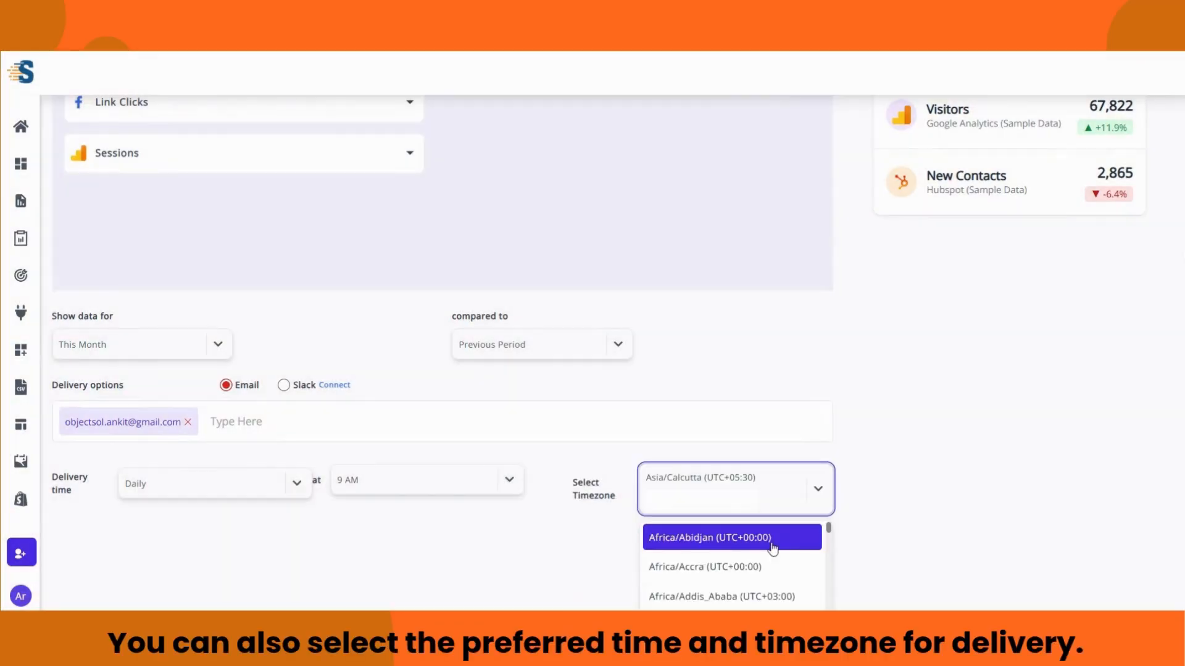
{"action": "scroll", "coordinate": [772, 548], "scroll_direction": "down", "scroll_amount": 5}
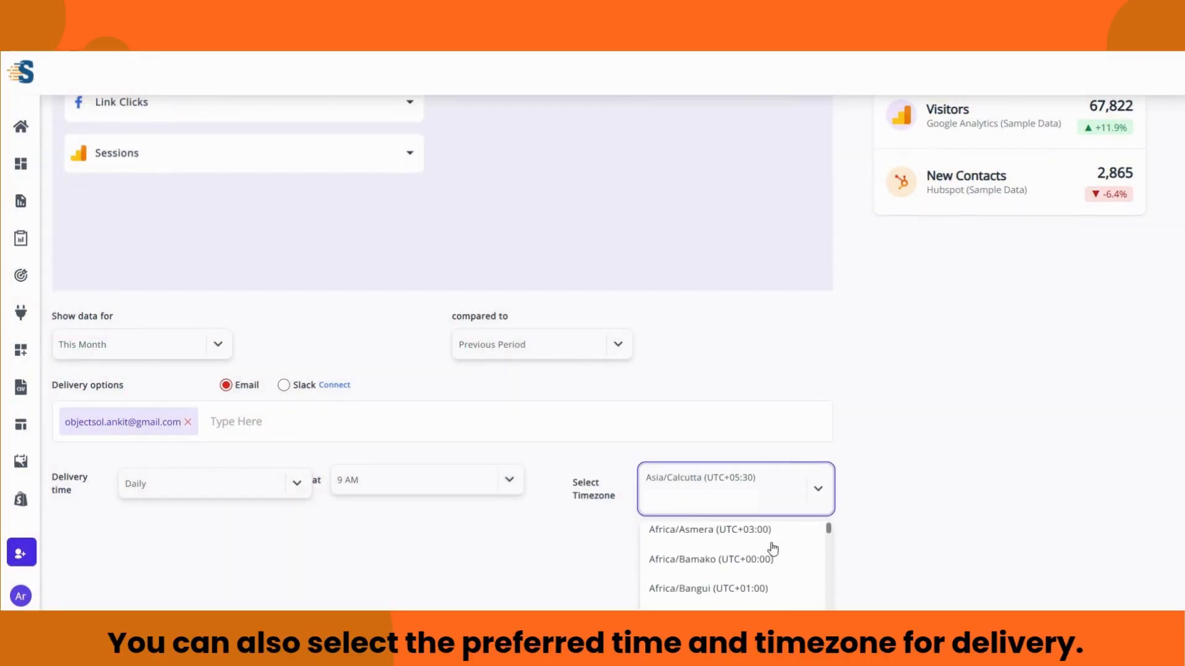
{"action": "left_click", "coordinate": [817, 493]}
{"action": "scroll", "coordinate": [854, 476], "scroll_direction": "up", "scroll_amount": 2}
{"action": "scroll", "coordinate": [854, 475], "scroll_direction": "up", "scroll_amount": 2}
Step: Save Test Scorecard and send an email preview from its row in the list
{"action": "left_click", "coordinate": [731, 130]}
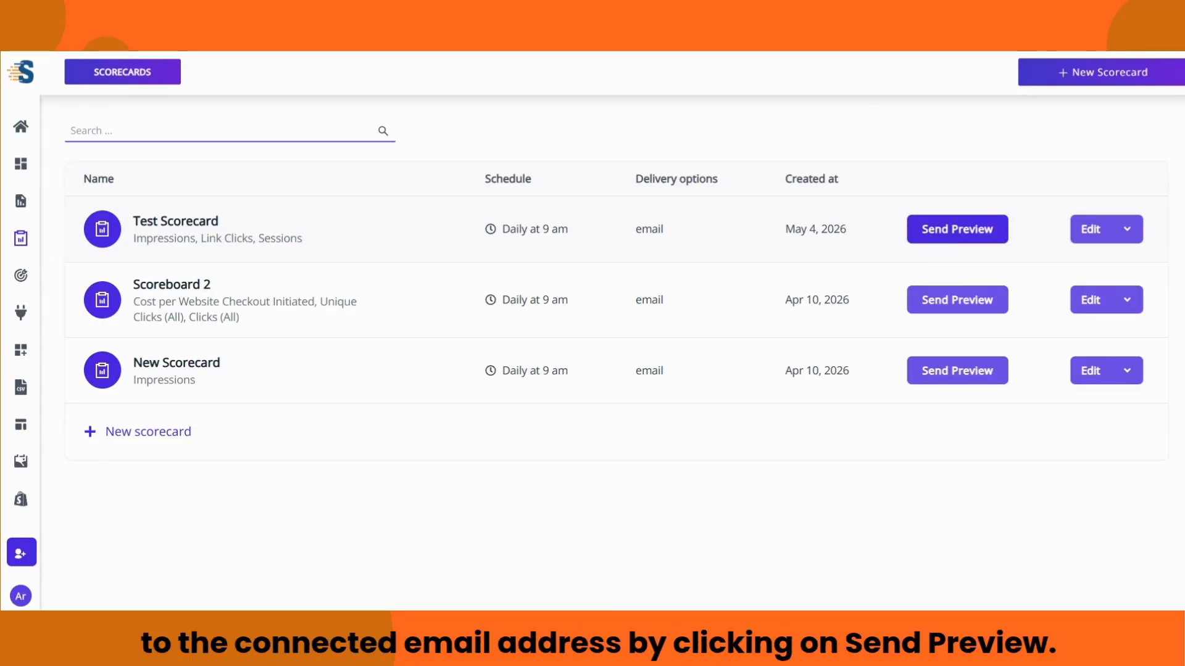
{"action": "left_click", "coordinate": [932, 239]}
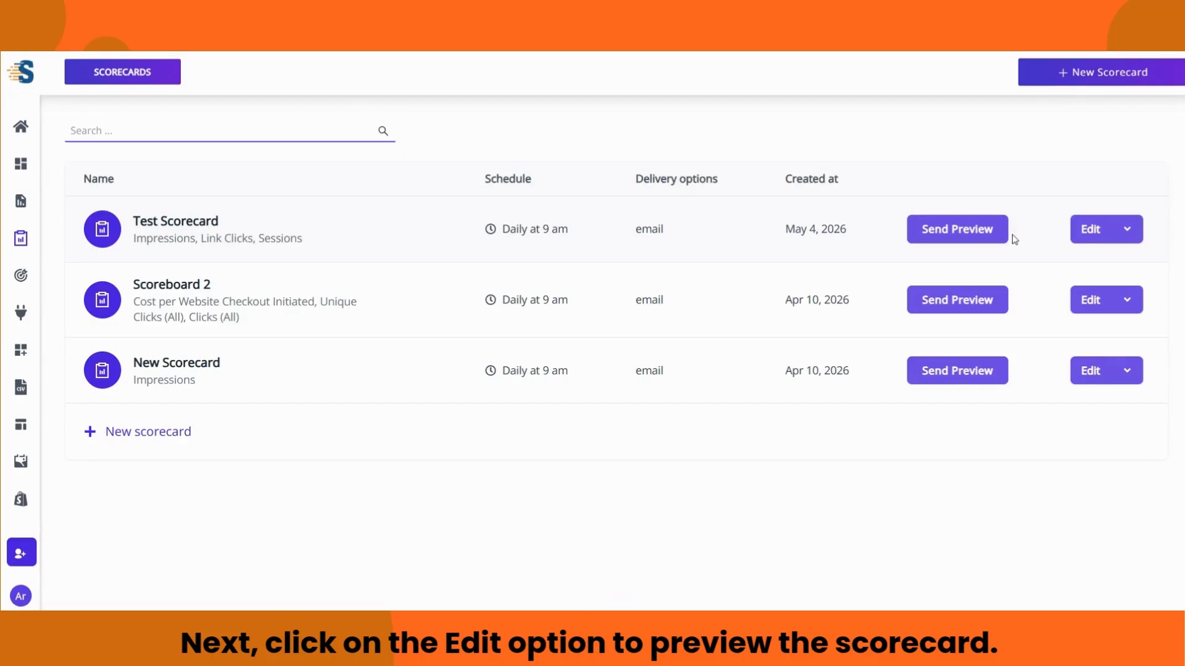
Step: Preview Test Scorecard, then duplicate it with Same Accounts to create Test Scorecard copy
{"action": "left_click", "coordinate": [1117, 234]}
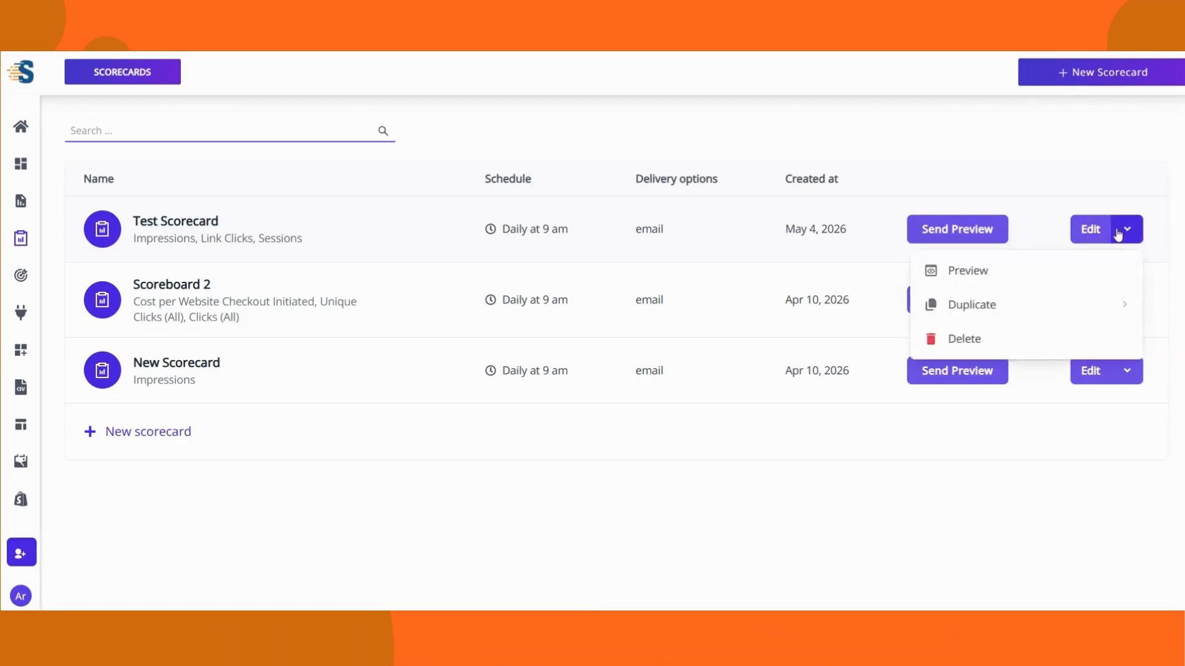
{"action": "left_click", "coordinate": [981, 274]}
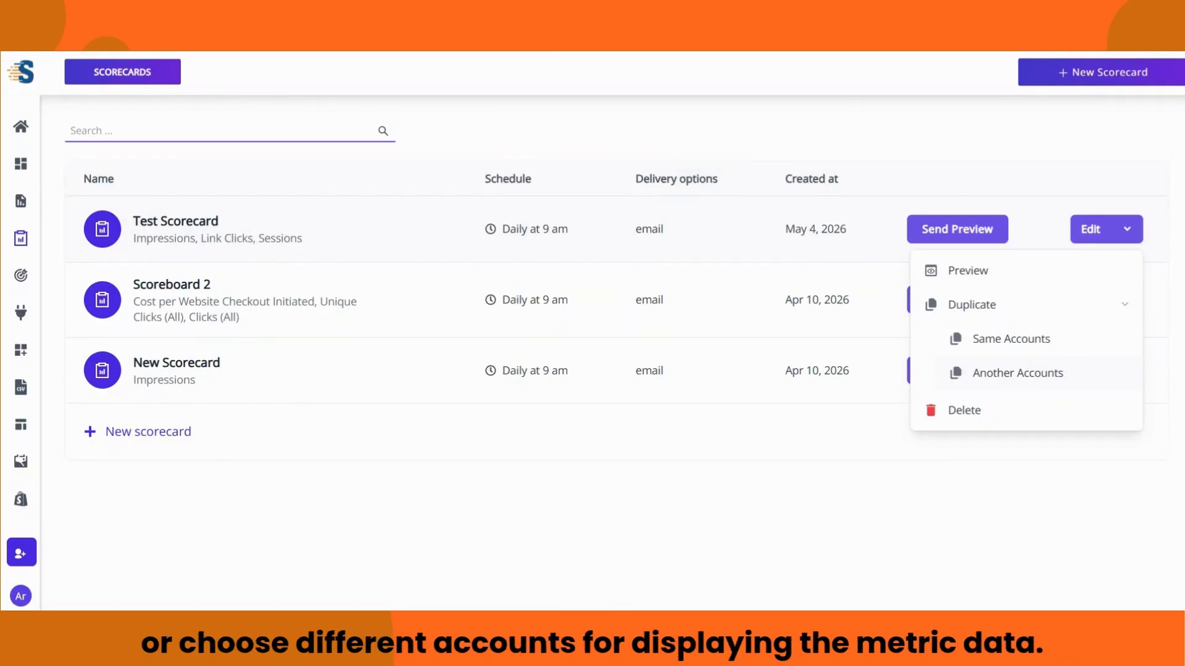
{"action": "left_click", "coordinate": [1029, 345]}
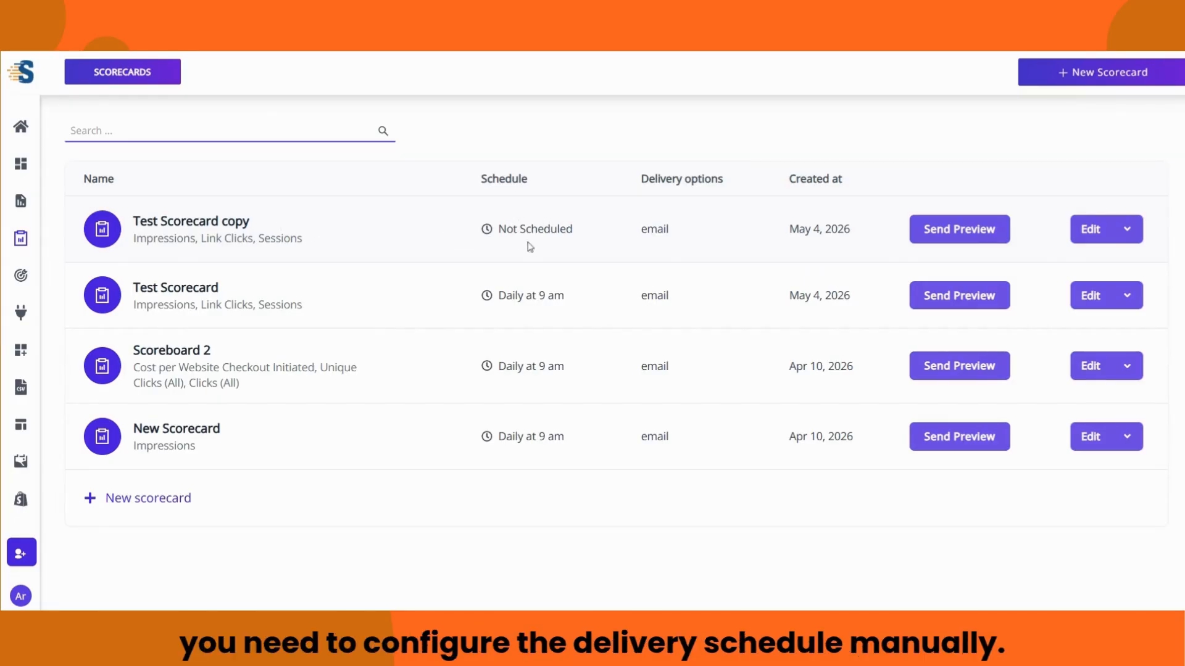
Step: Change Test Scorecard copy's delivery time to 10 AM and save the scorecard
{"action": "left_click", "coordinate": [1090, 229]}
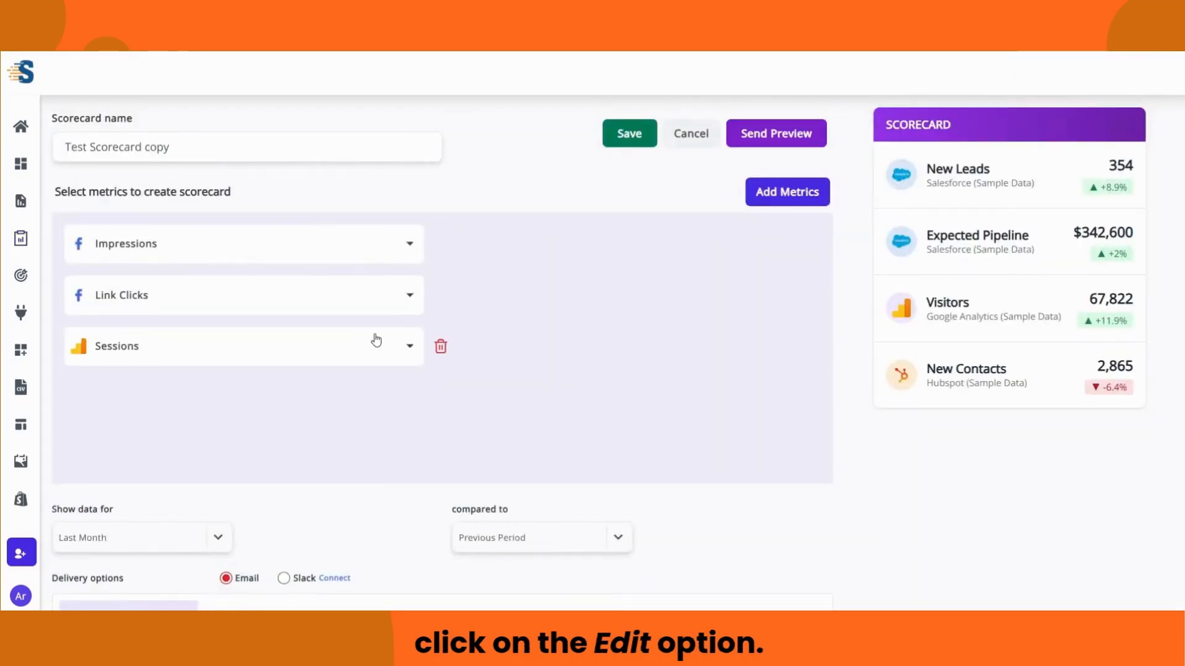
{"action": "scroll", "coordinate": [376, 339], "scroll_direction": "down", "scroll_amount": 3}
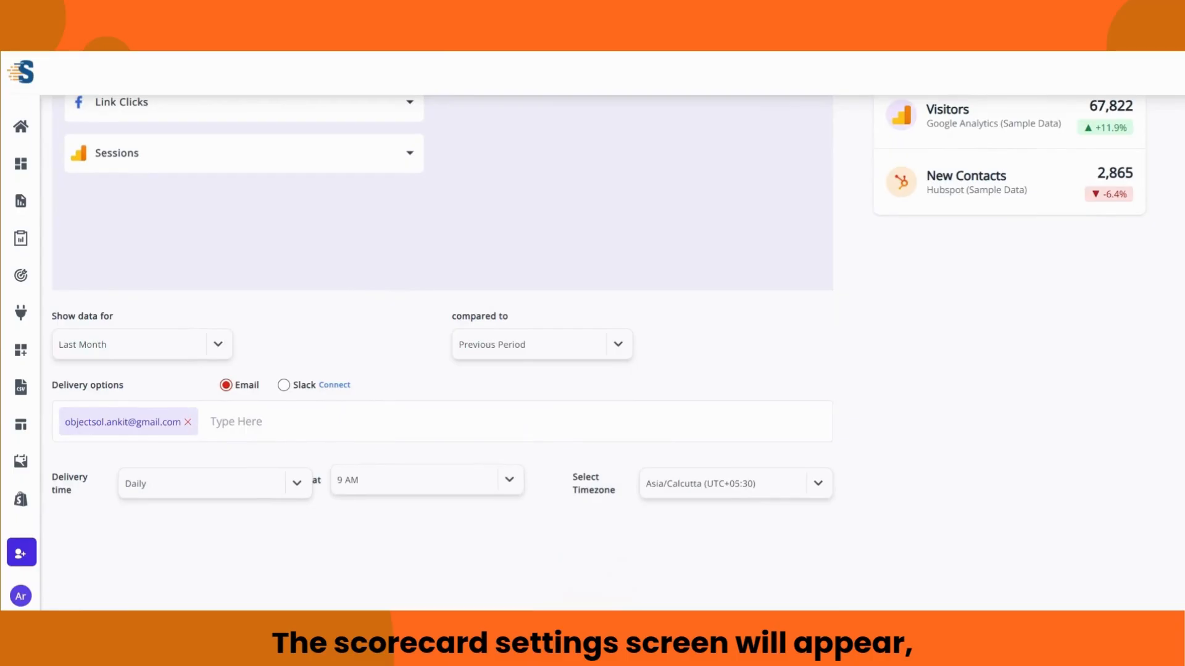
{"action": "left_click", "coordinate": [509, 480]}
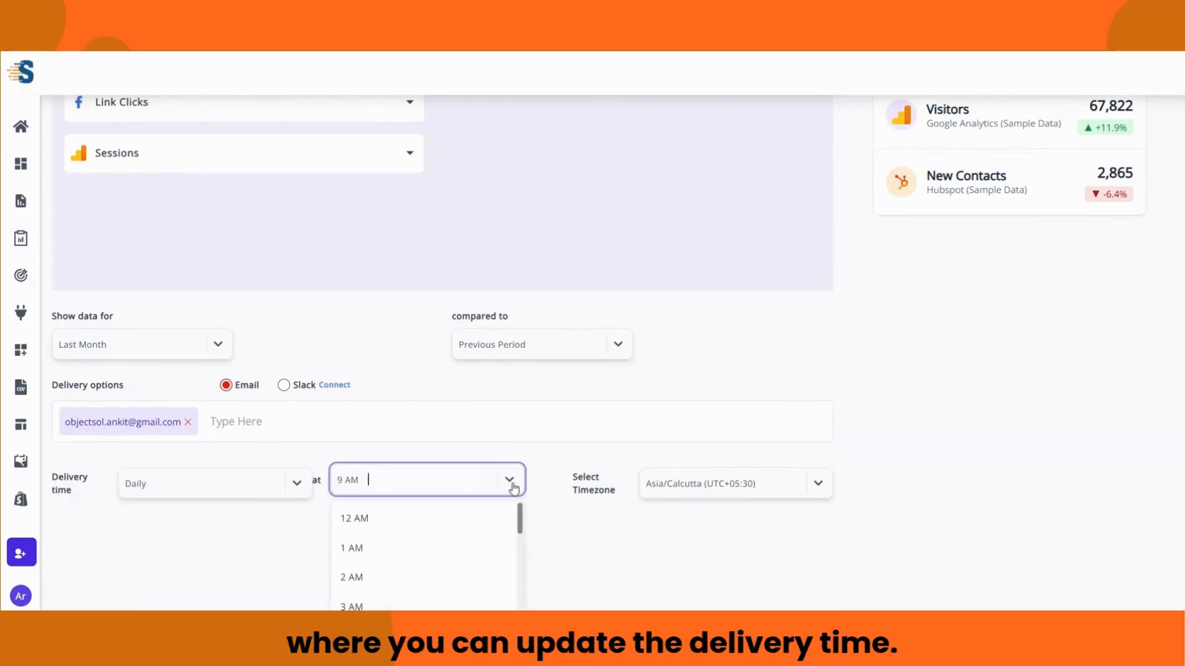
{"action": "scroll", "coordinate": [493, 512], "scroll_direction": "down", "scroll_amount": 5}
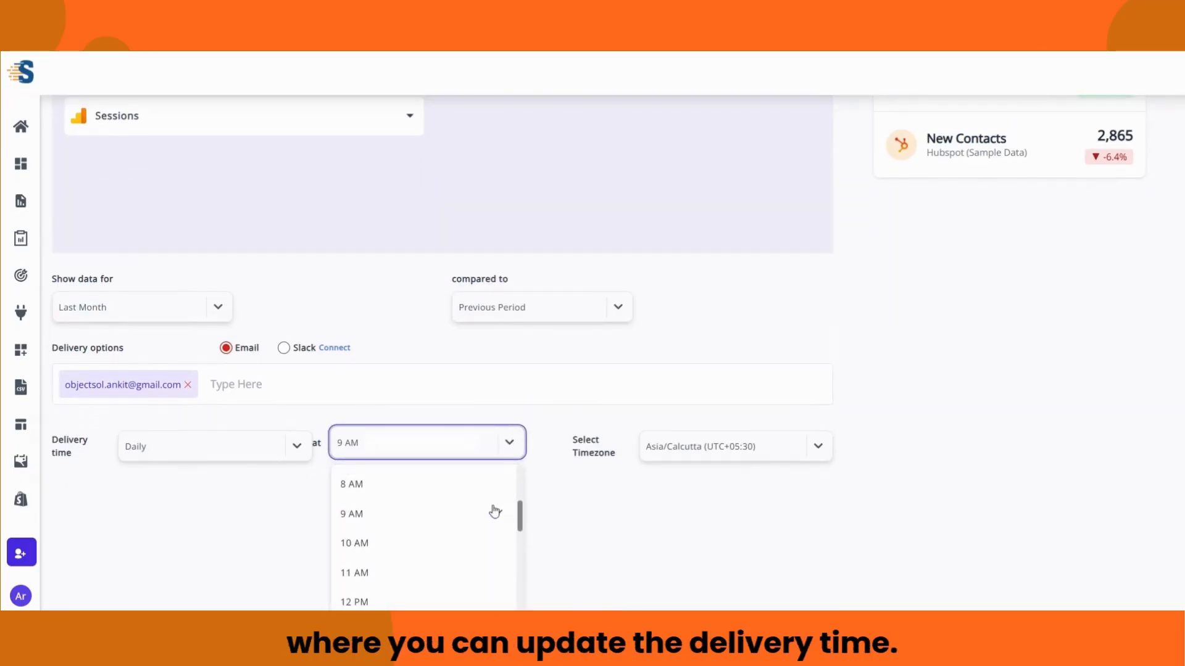
{"action": "scroll", "coordinate": [492, 512], "scroll_direction": "down", "scroll_amount": 3}
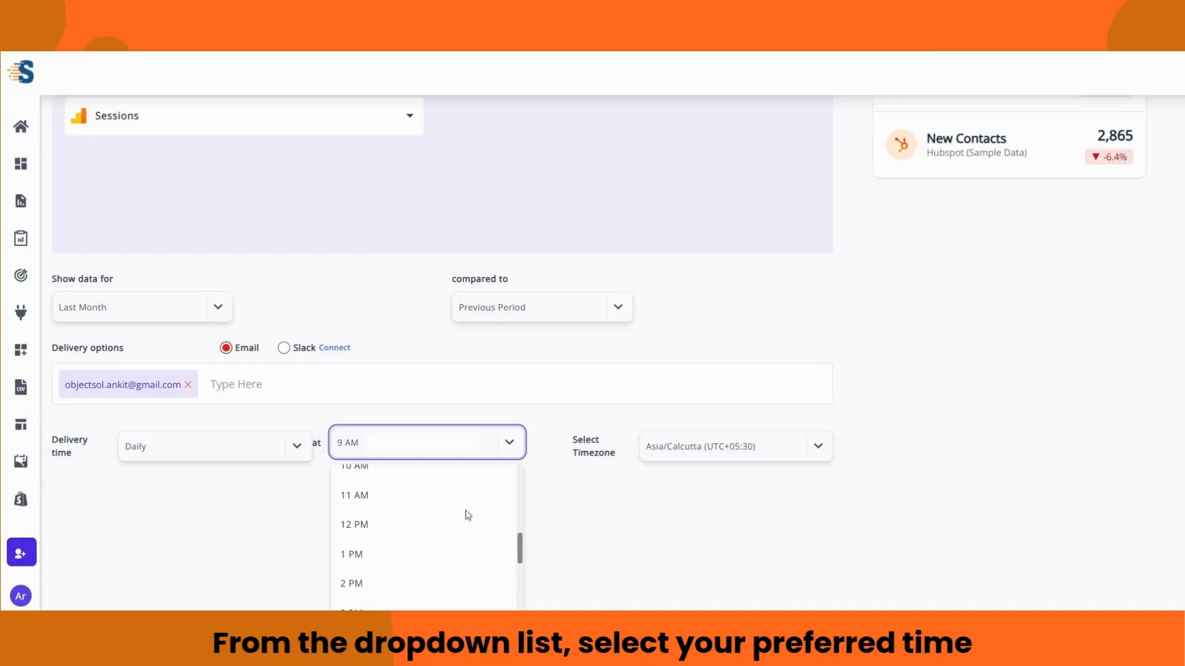
{"action": "left_click", "coordinate": [451, 475]}
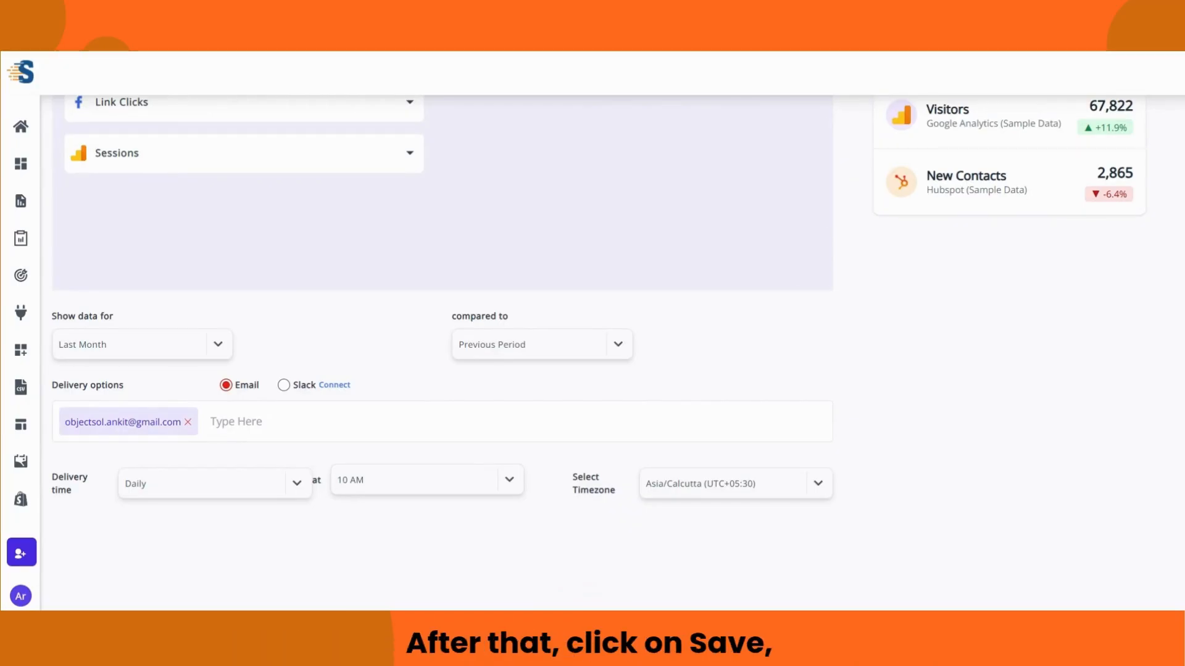
{"action": "scroll", "coordinate": [525, 470], "scroll_direction": "up", "scroll_amount": 3}
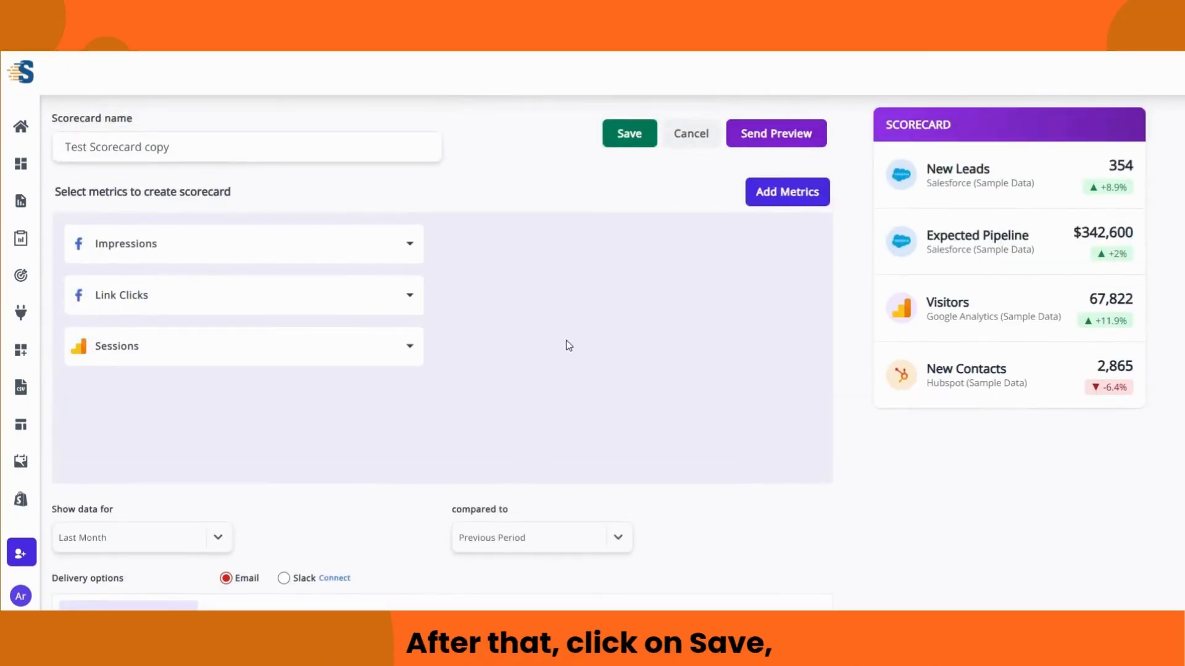
{"action": "left_click", "coordinate": [631, 134]}
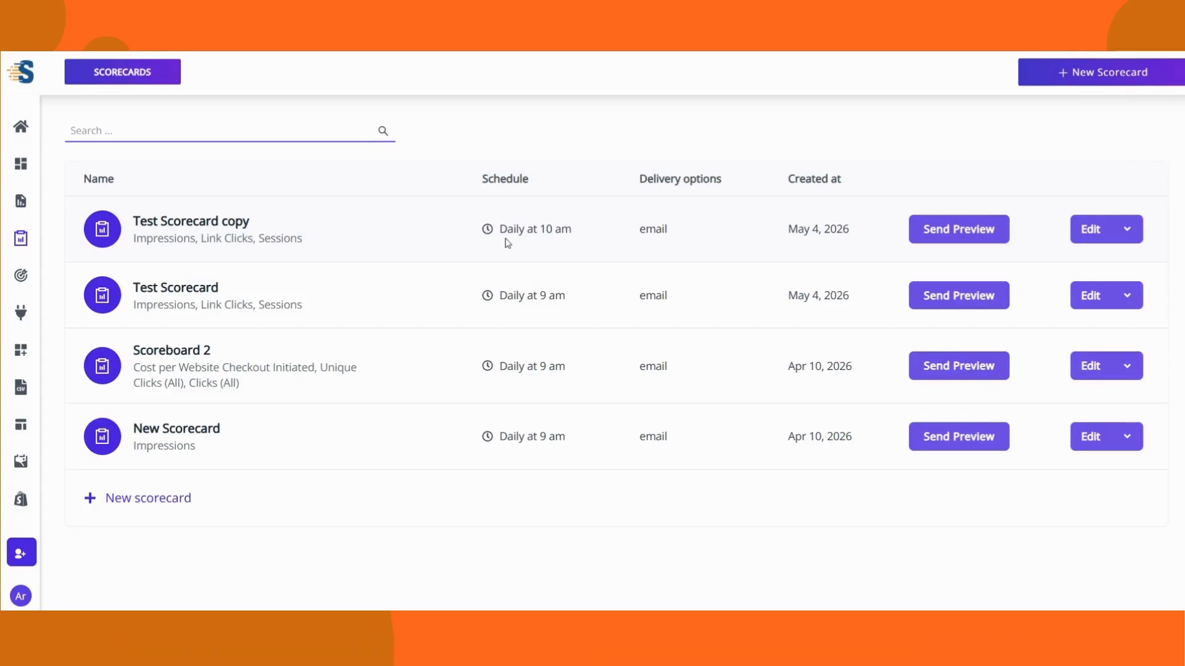
Step: Duplicate Test Scorecard with different accounts, using the Whatsdash Ad Account for Impressions
{"action": "left_click", "coordinate": [1120, 297]}
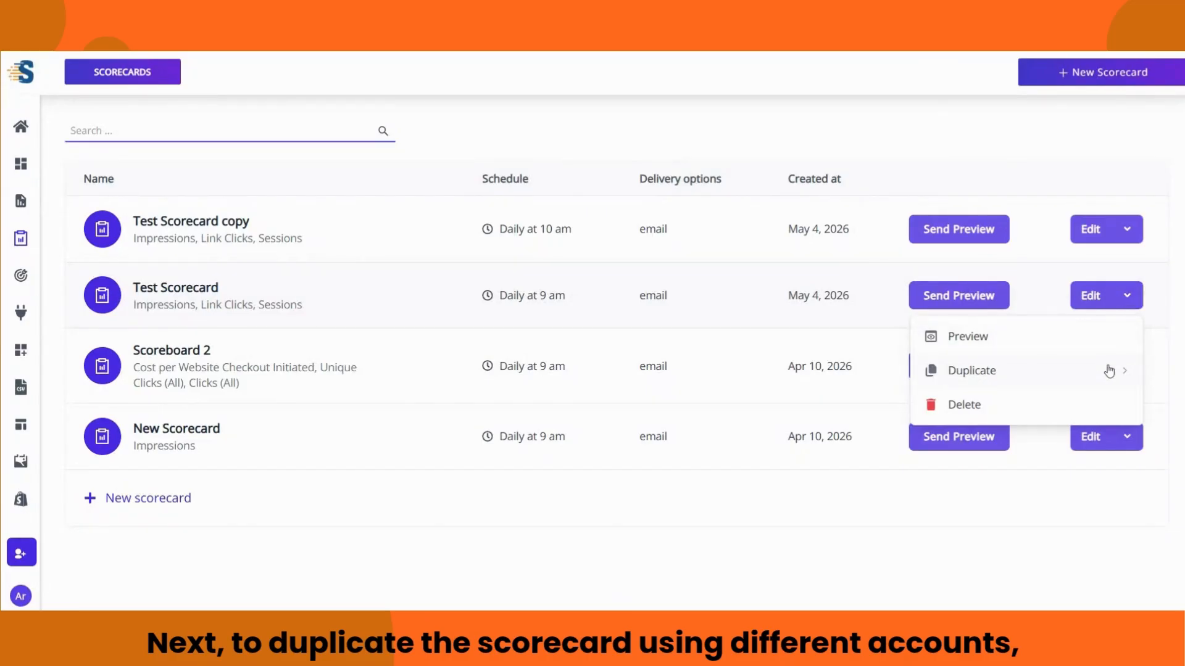
{"action": "left_click", "coordinate": [1109, 371]}
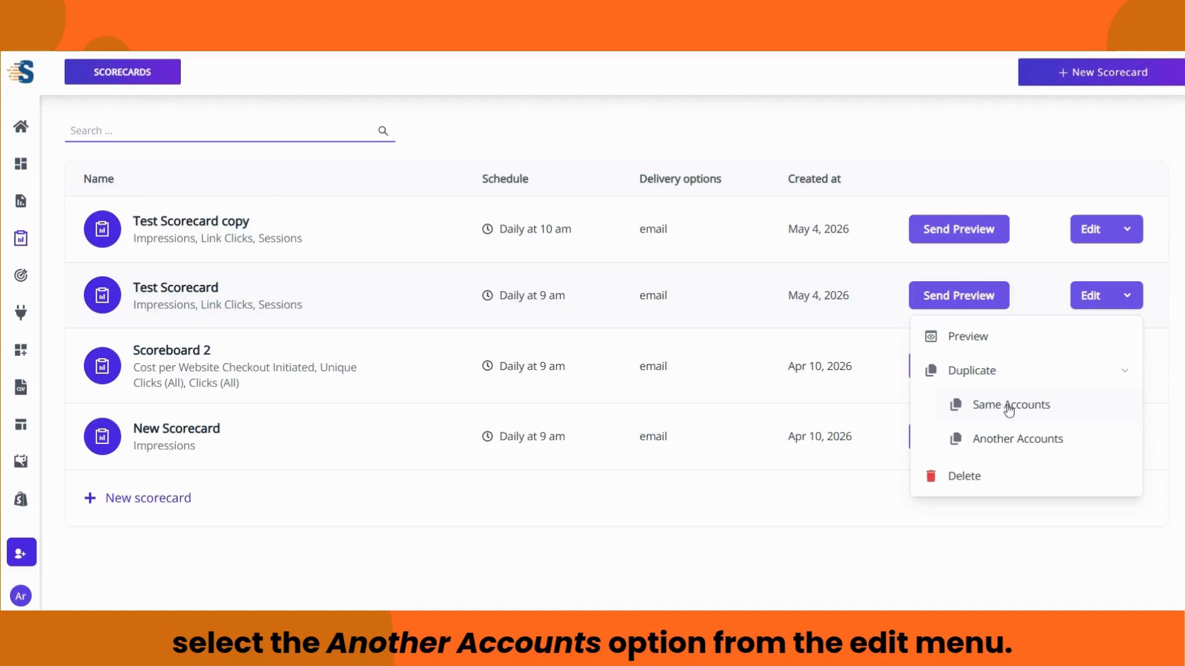
{"action": "left_click", "coordinate": [1016, 442]}
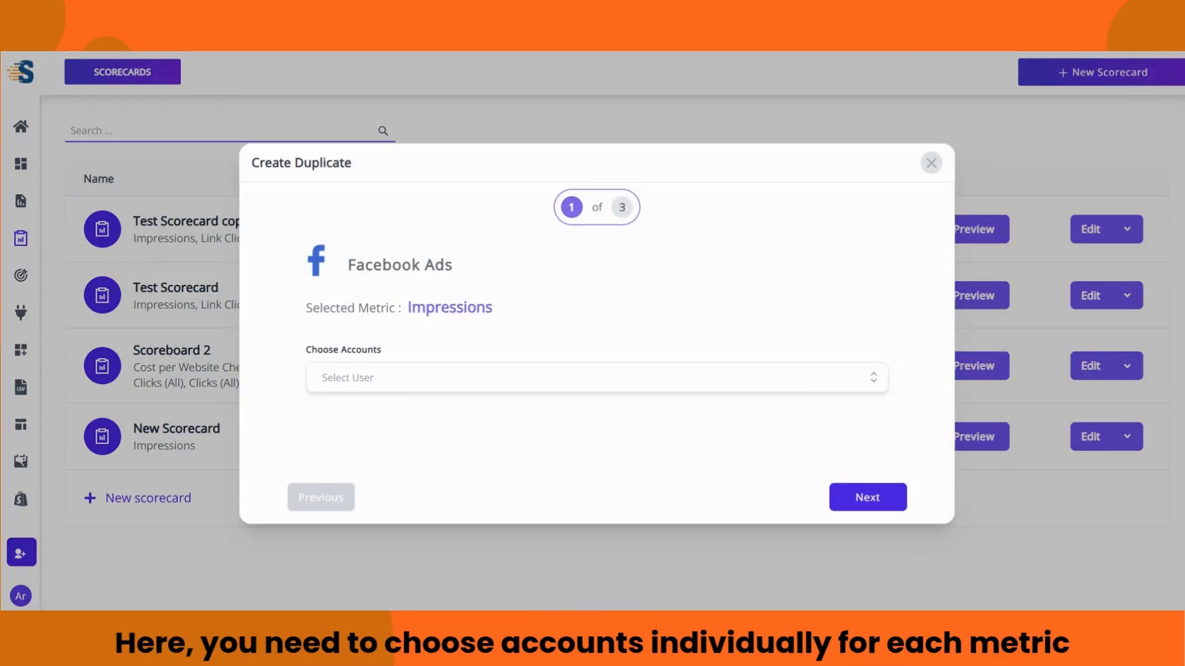
{"action": "left_click", "coordinate": [873, 380]}
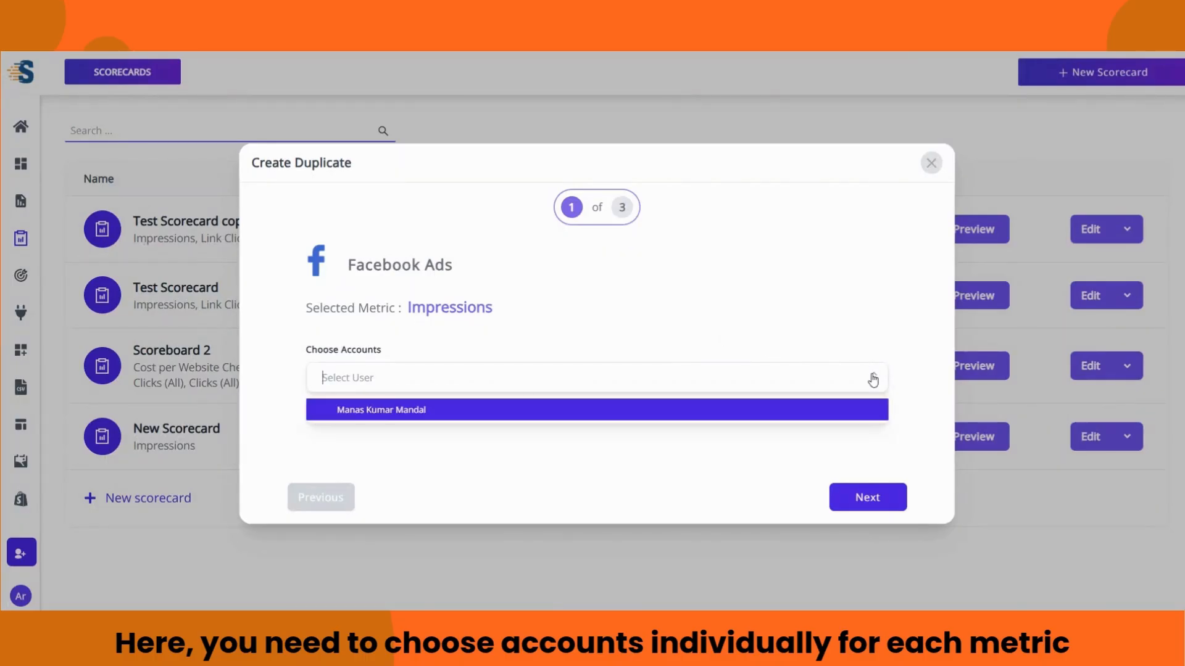
{"action": "left_click", "coordinate": [864, 411]}
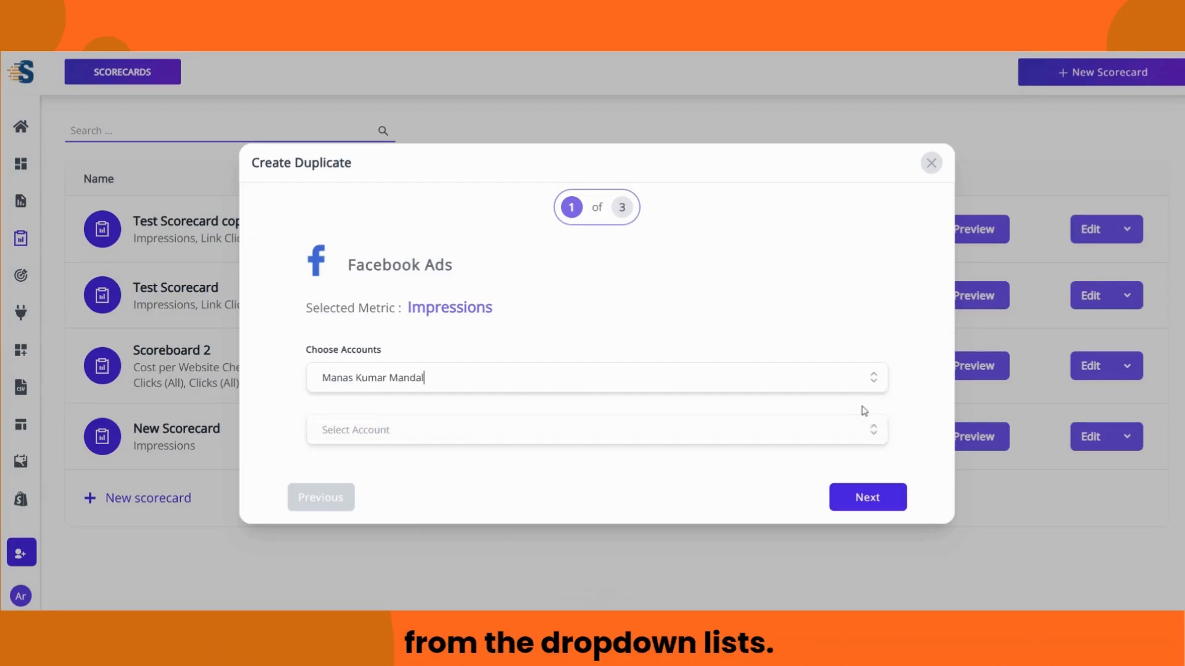
{"action": "left_click", "coordinate": [870, 429]}
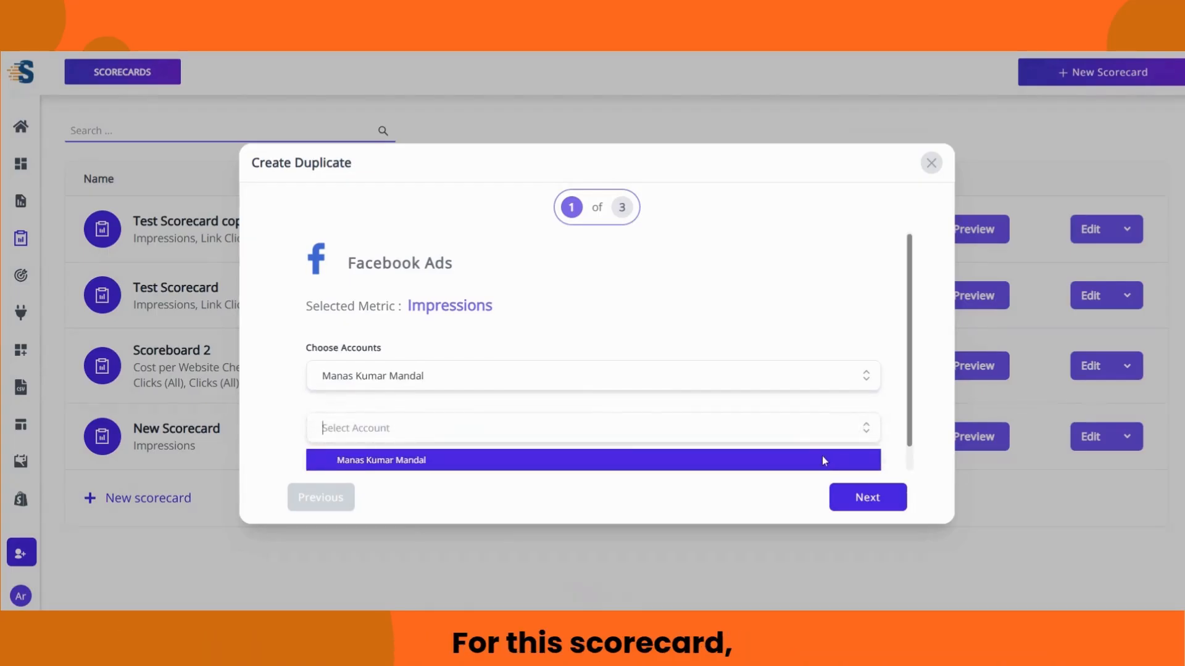
{"action": "left_click", "coordinate": [800, 454]}
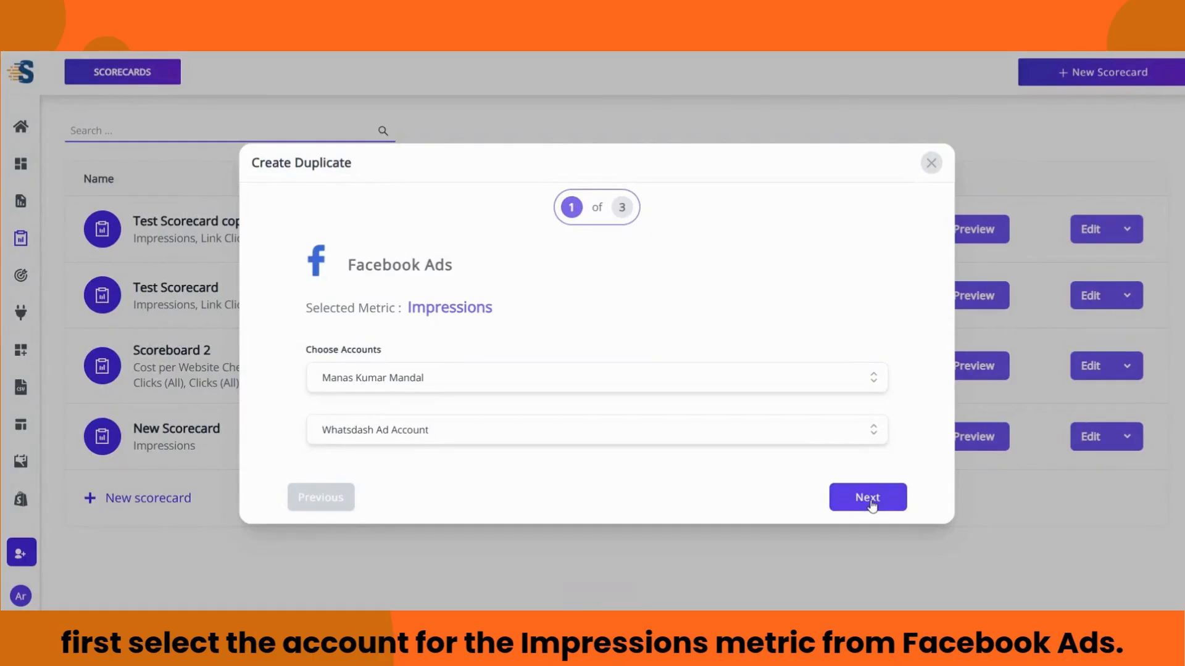
{"action": "left_click", "coordinate": [869, 503]}
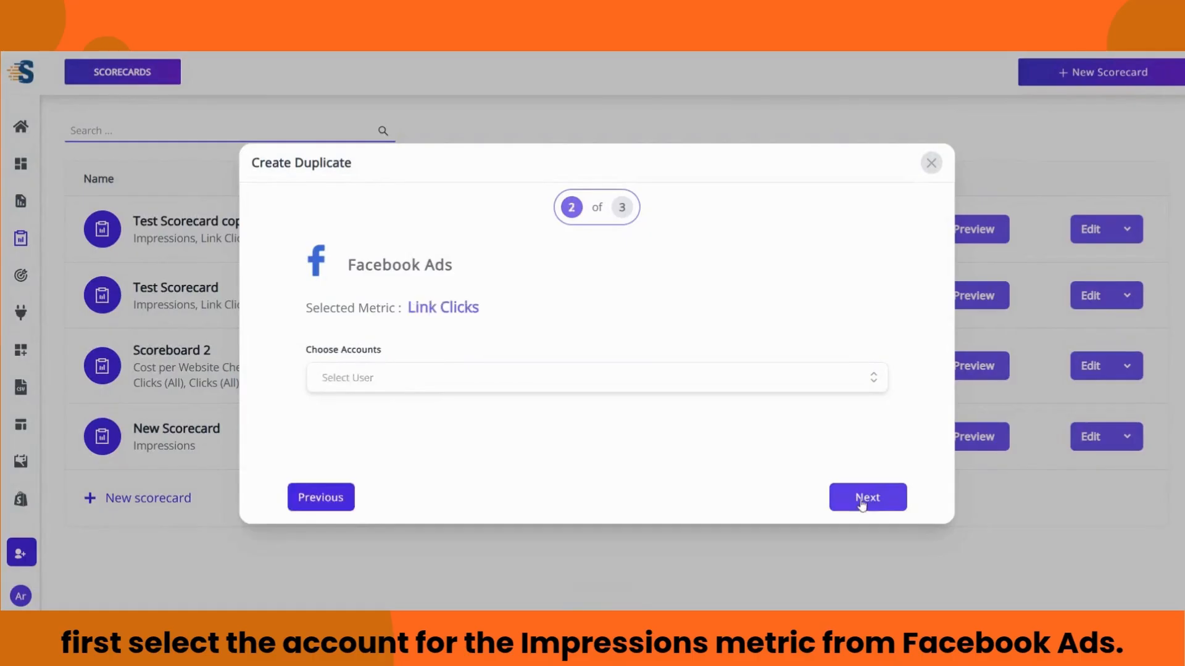
Step: Map Link Clicks to the connected user's own ad account
{"action": "left_click", "coordinate": [872, 383]}
{"action": "left_click", "coordinate": [840, 407]}
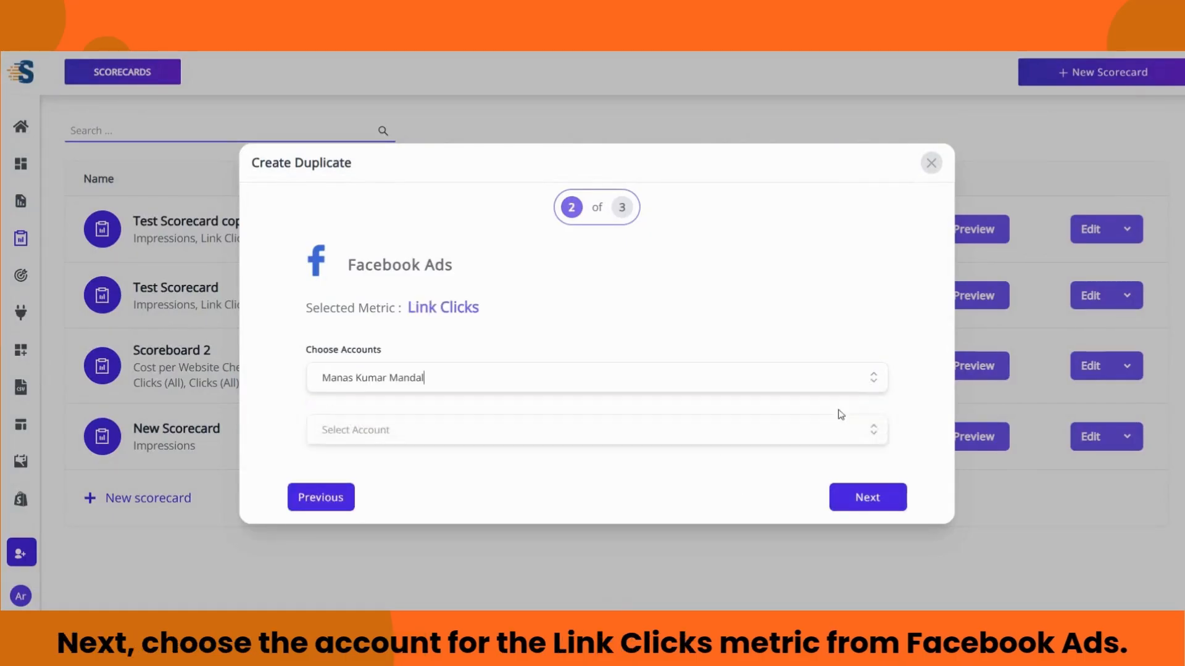
{"action": "left_click", "coordinate": [872, 426]}
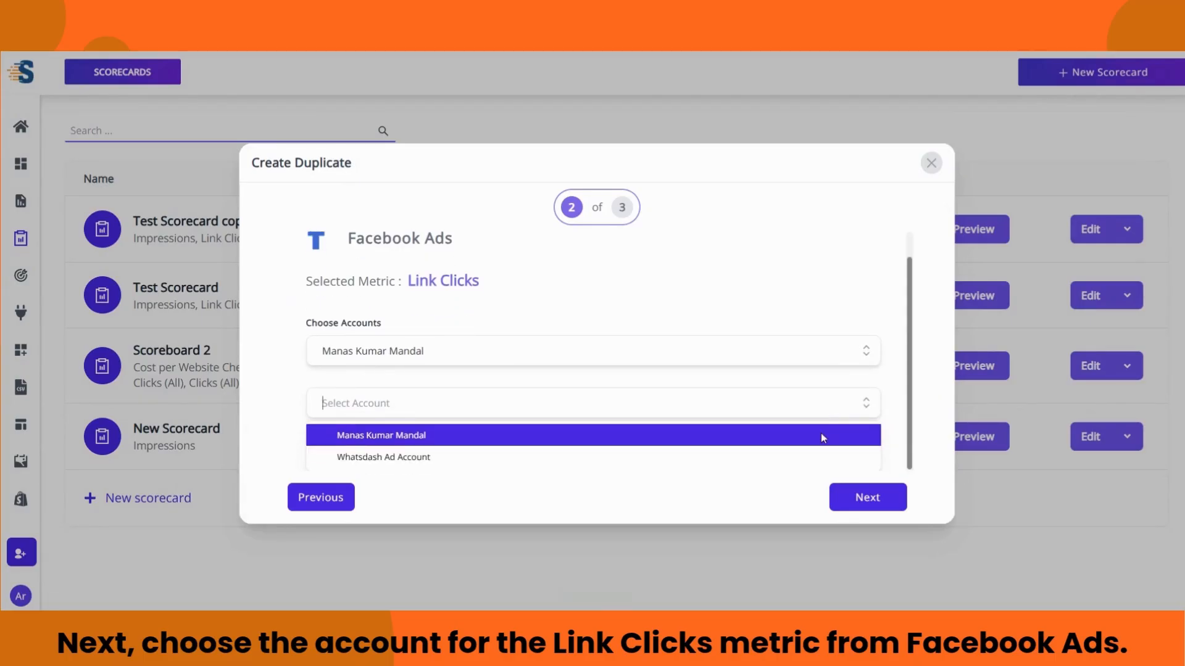
{"action": "left_click", "coordinate": [822, 434]}
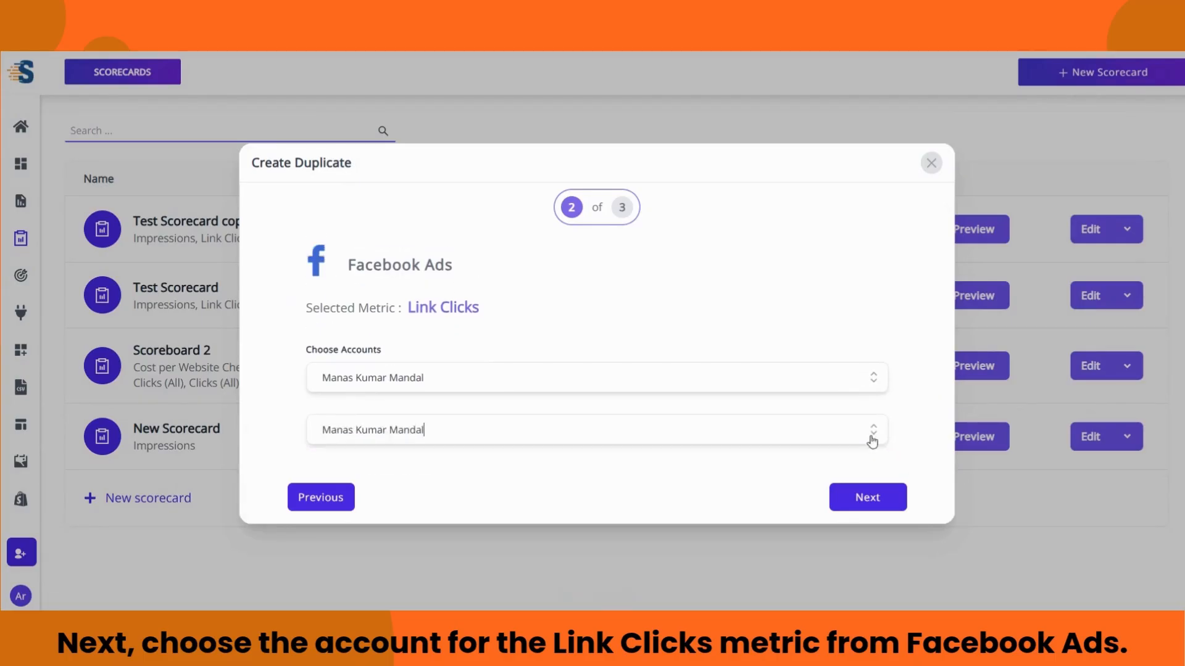
{"action": "left_click", "coordinate": [864, 498]}
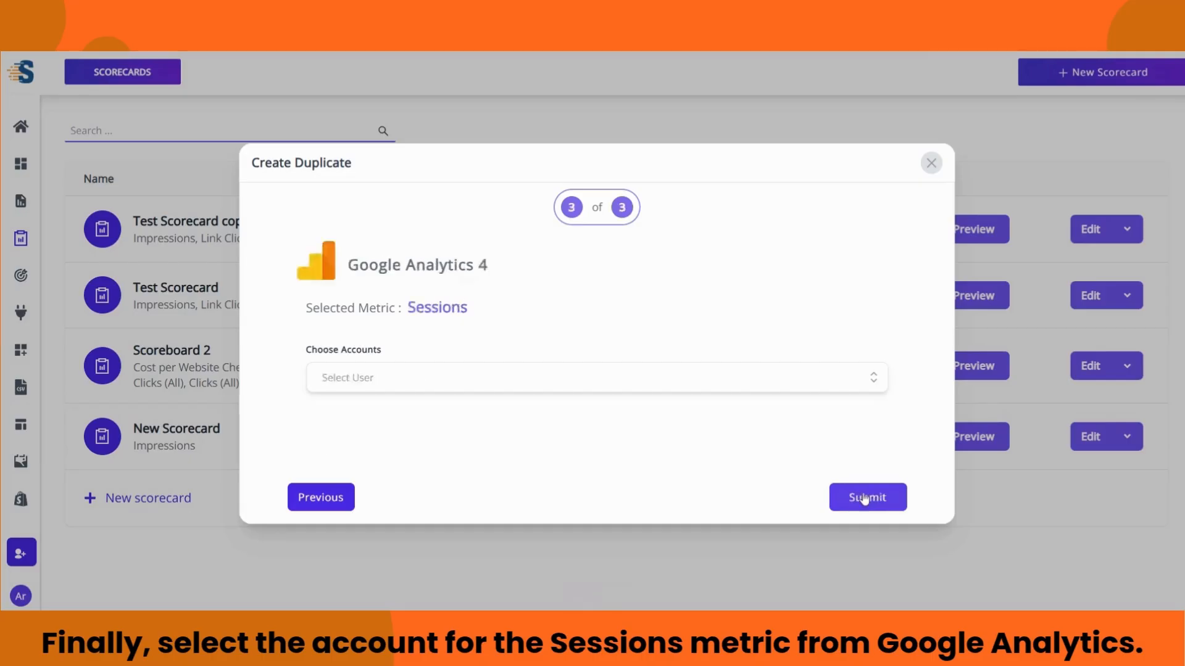
Step: Map Sessions to the StatNexa - StatNexa Google Analytics property
{"action": "left_click", "coordinate": [879, 374]}
{"action": "left_click", "coordinate": [860, 409]}
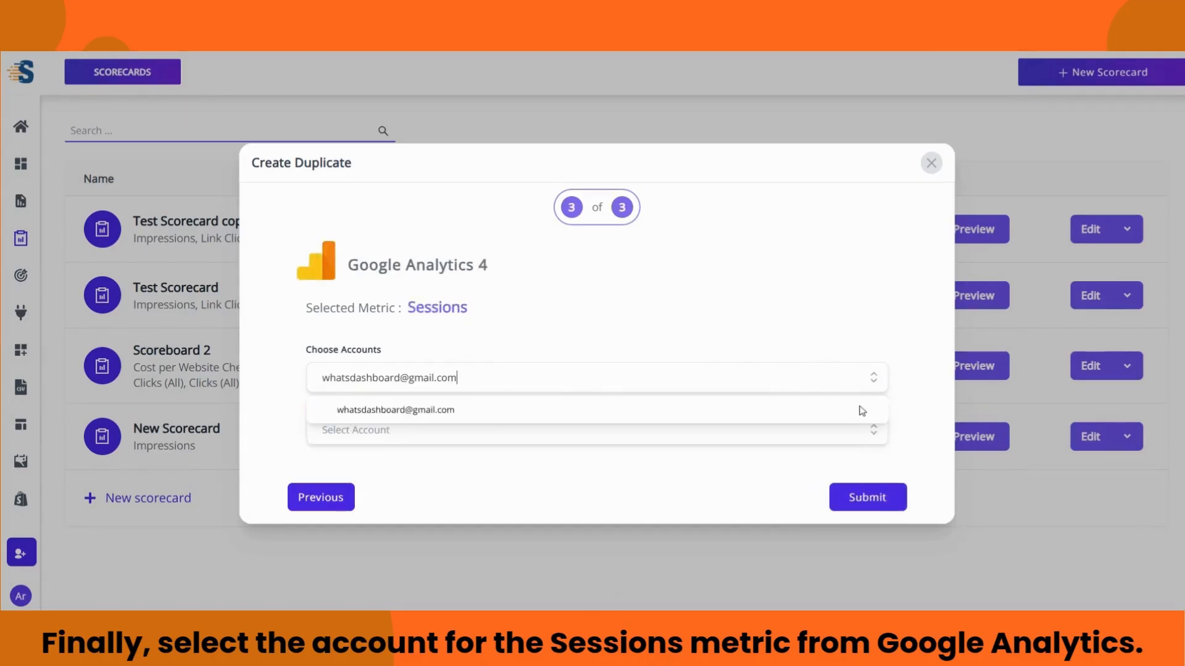
{"action": "left_click", "coordinate": [863, 429]}
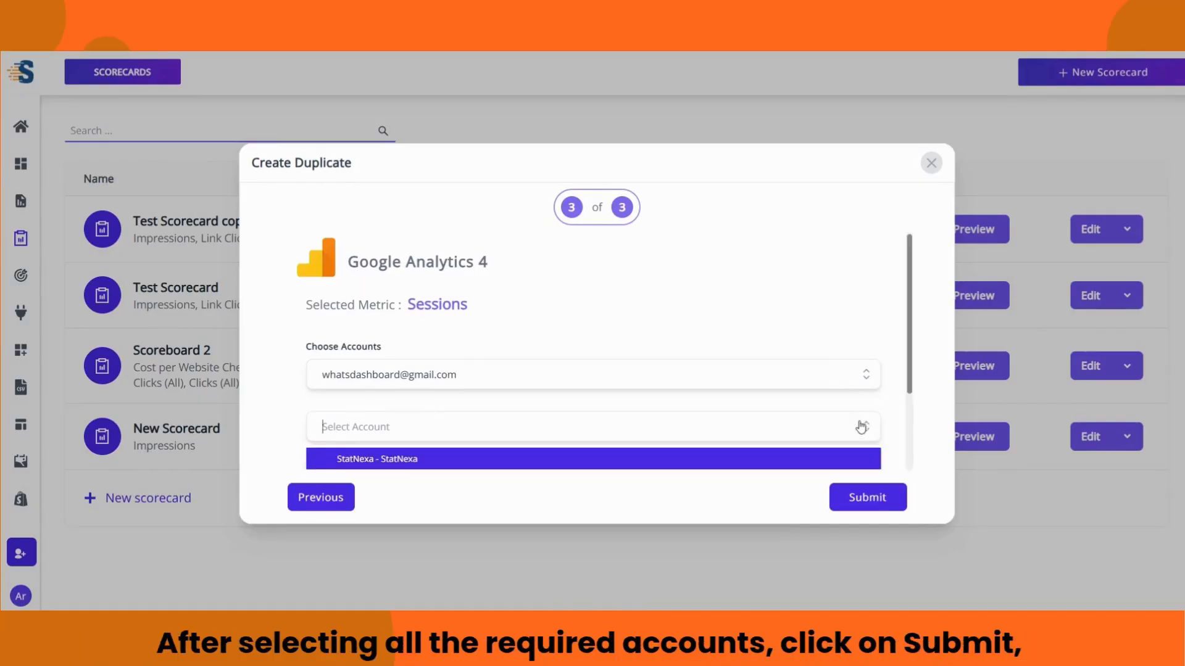
{"action": "left_click", "coordinate": [815, 388]}
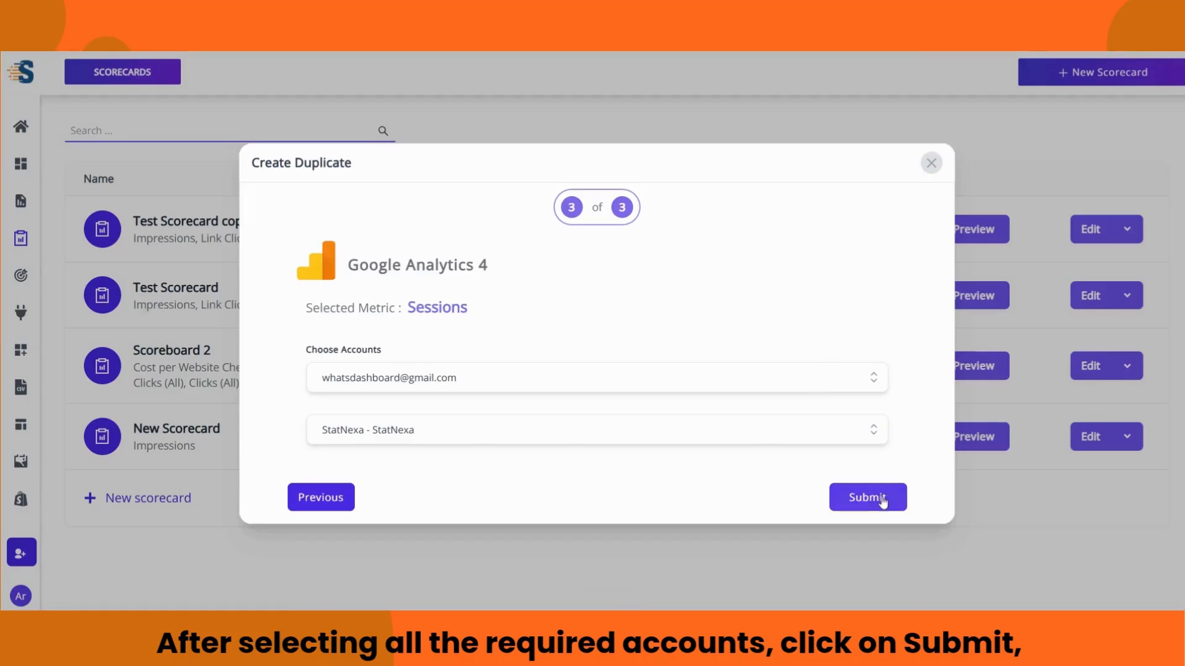
Step: Submit the duplicate as Test Scorecard copy(1), set its delivery to 11 AM, and save
{"action": "left_click", "coordinate": [882, 501]}
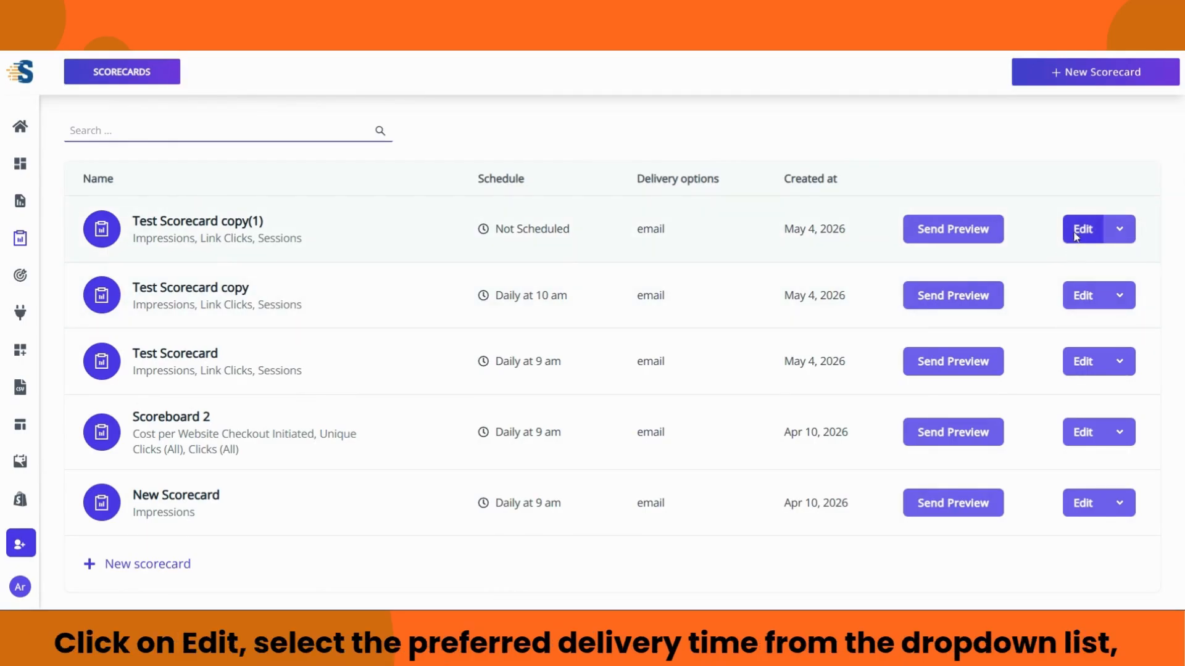
{"action": "left_click", "coordinate": [1074, 234]}
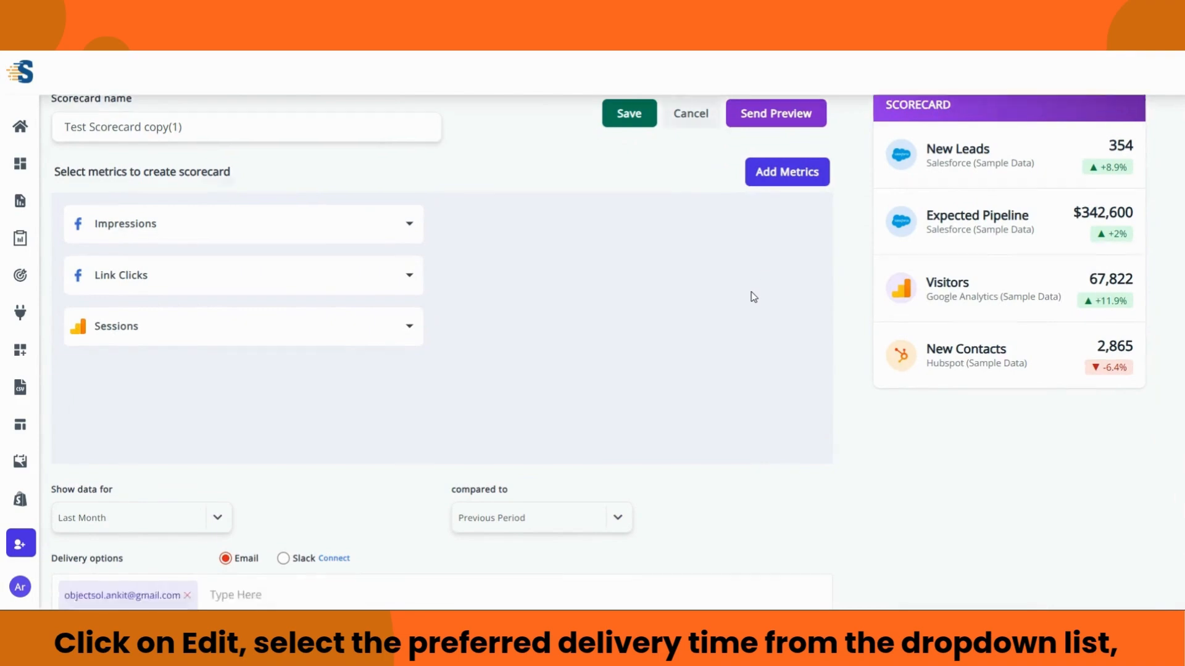
{"action": "scroll", "coordinate": [357, 464], "scroll_direction": "down", "scroll_amount": 3}
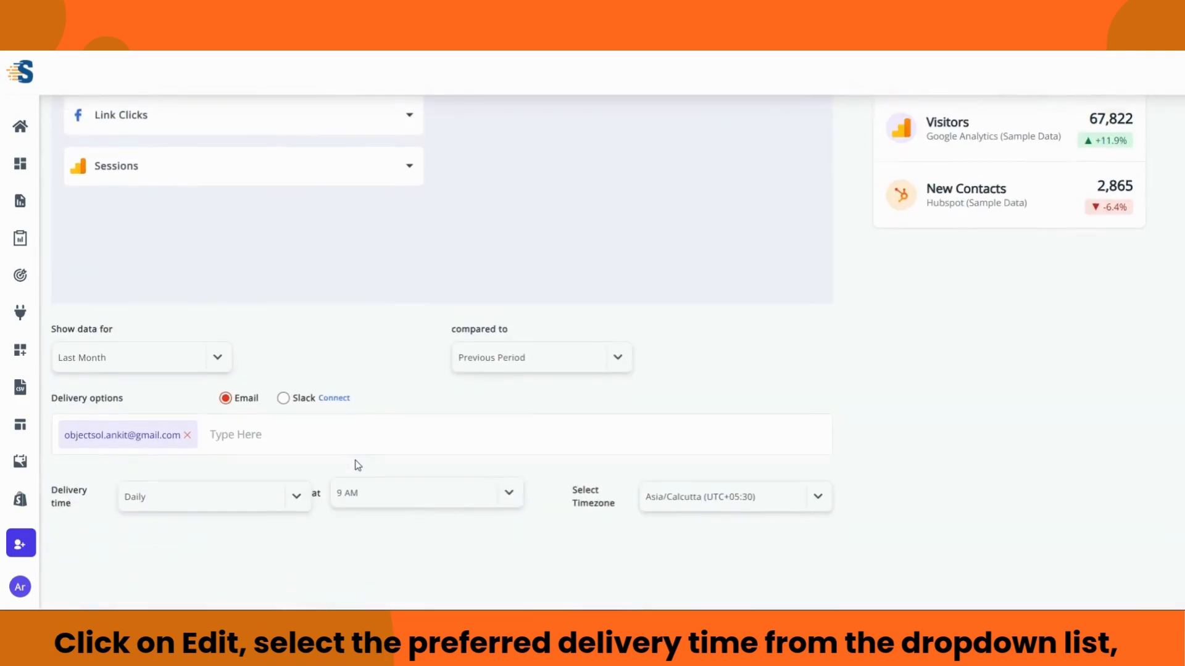
{"action": "left_click", "coordinate": [507, 484]}
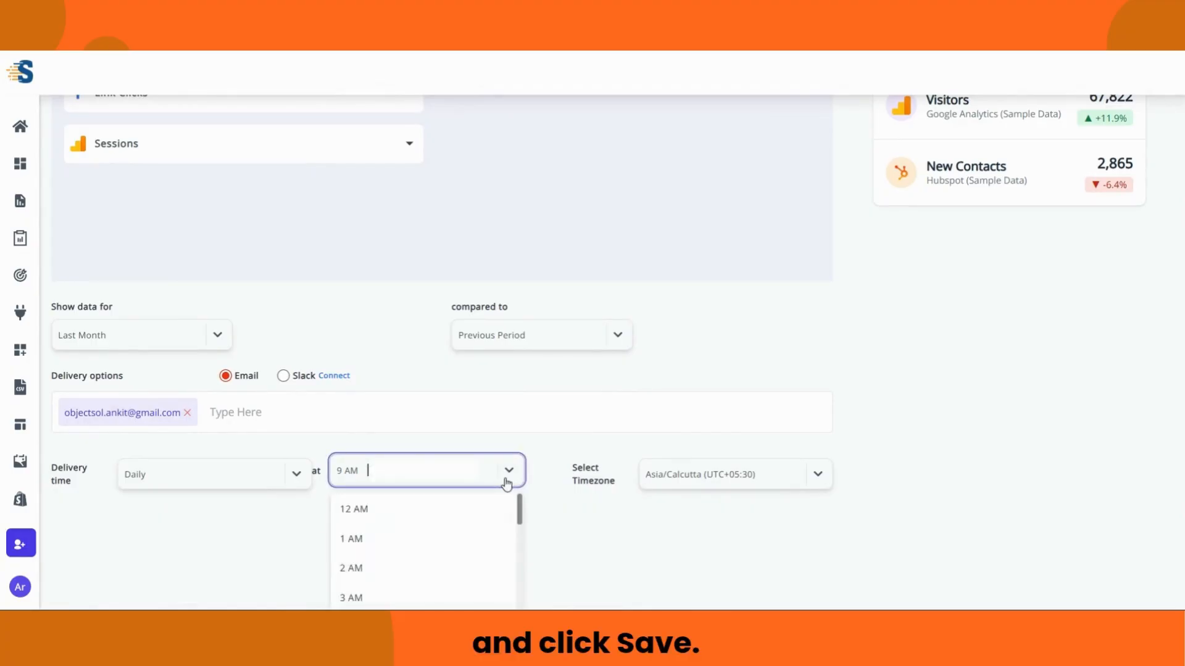
{"action": "scroll", "coordinate": [450, 537], "scroll_direction": "down", "scroll_amount": 6}
{"action": "scroll", "coordinate": [416, 529], "scroll_direction": "up", "scroll_amount": 2}
{"action": "left_click", "coordinate": [399, 532]}
{"action": "scroll", "coordinate": [548, 502], "scroll_direction": "up", "scroll_amount": 3}
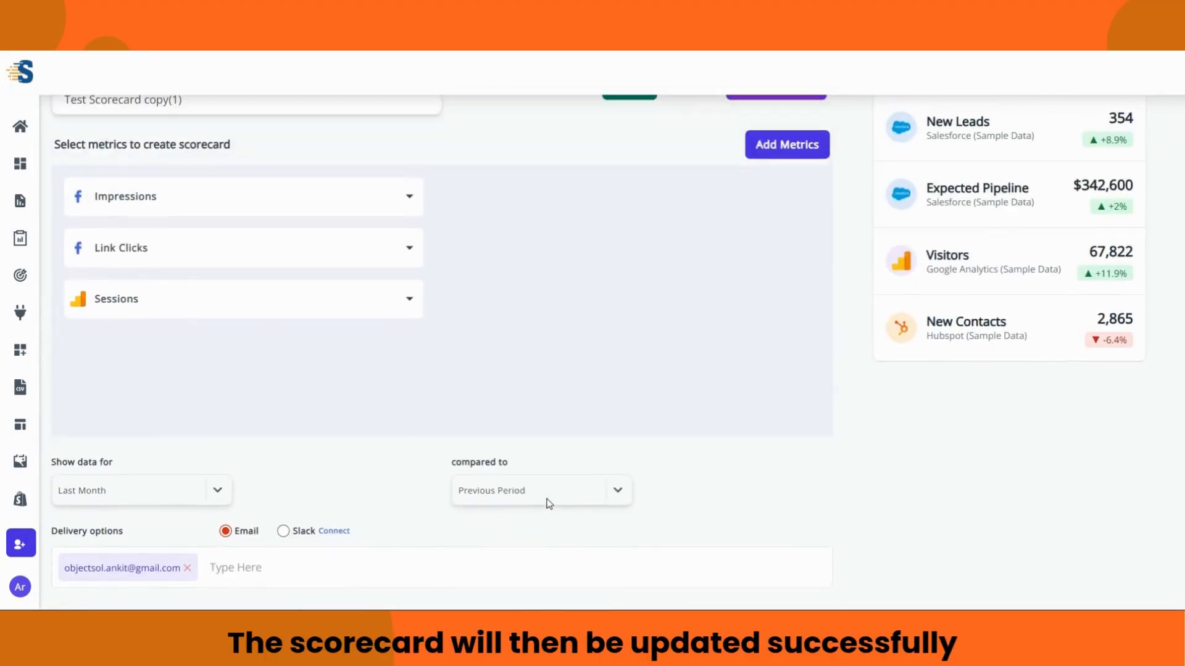
{"action": "left_click", "coordinate": [630, 134]}
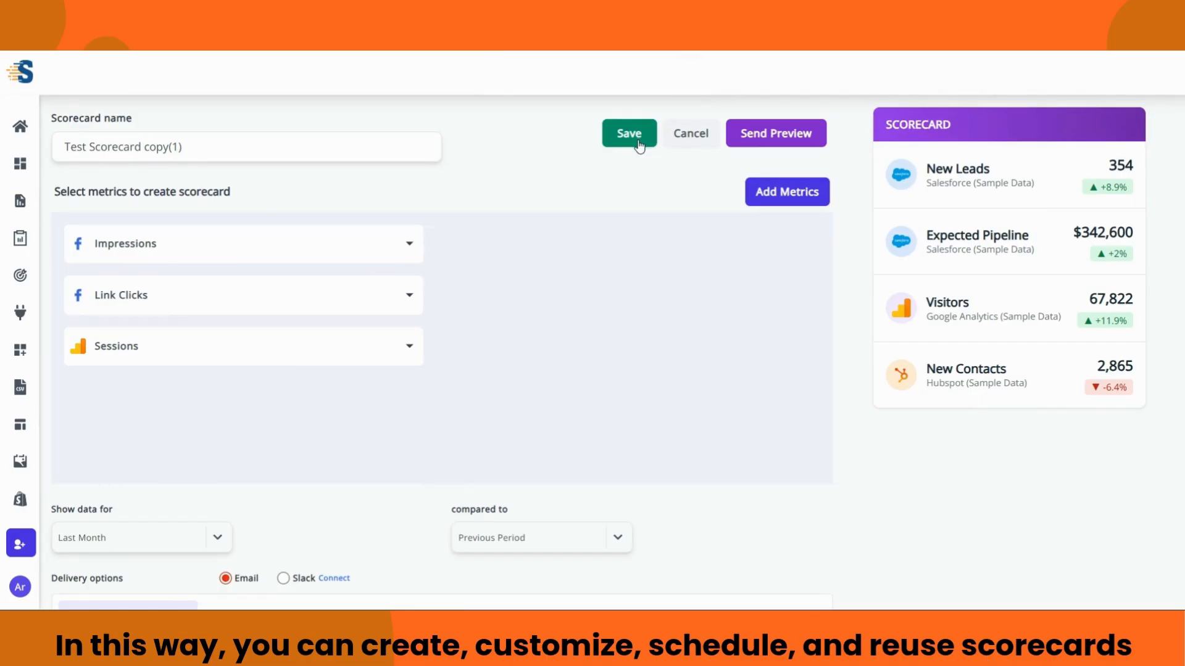
{"action": "left_click", "coordinate": [690, 138]}
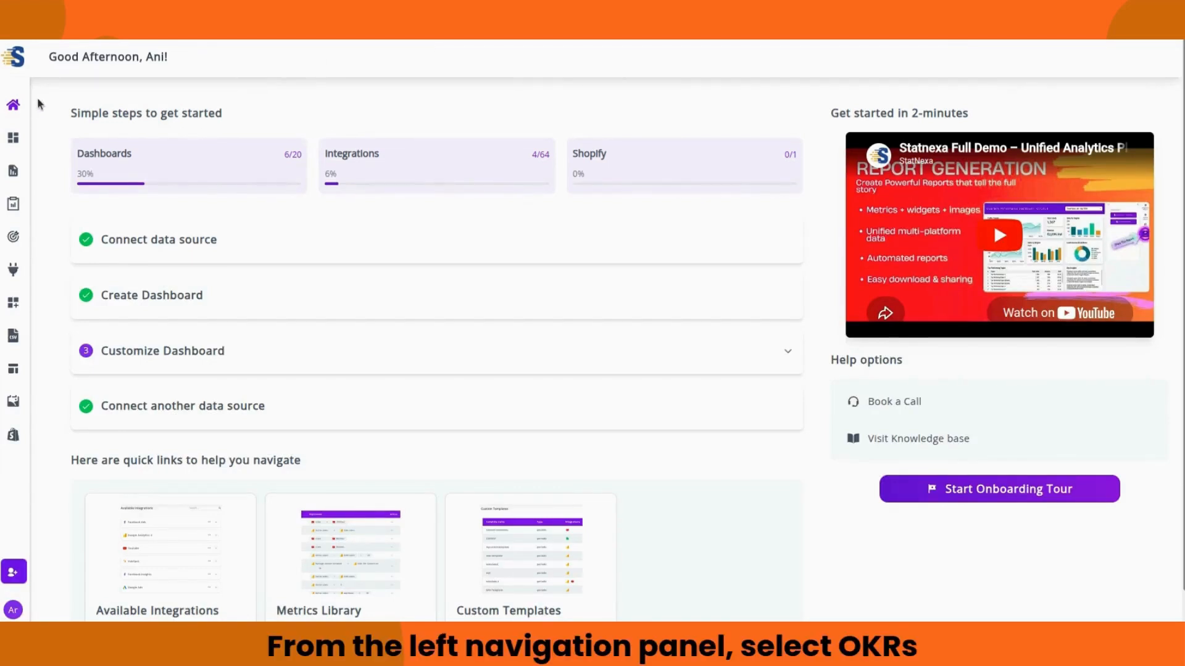
Step: Navigate to the empty OKRs page through the left sidebar's Okr's entry
{"action": "mouse_move", "coordinate": [25, 62]}
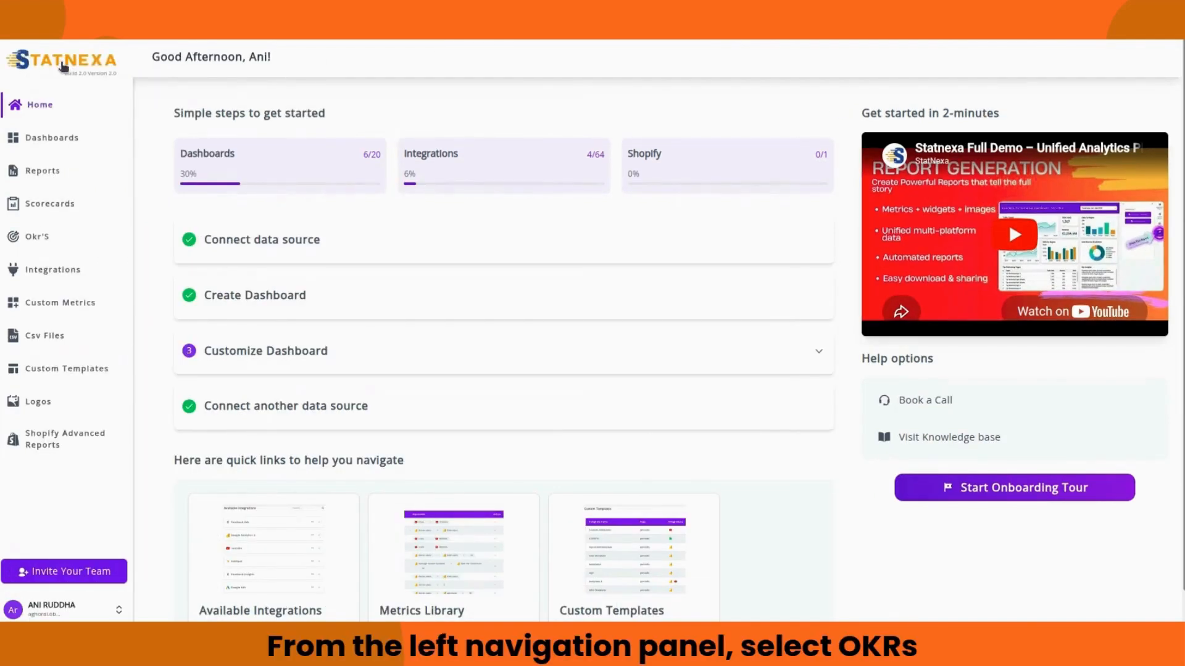
{"action": "left_click", "coordinate": [38, 237]}
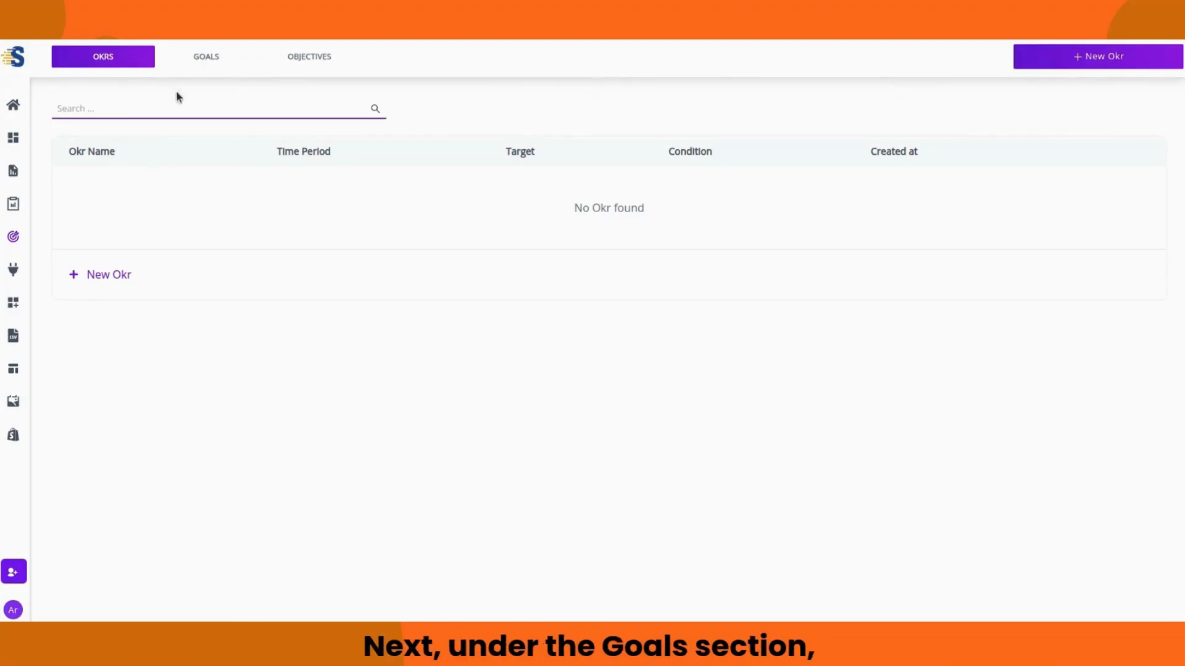
{"action": "left_click", "coordinate": [200, 62]}
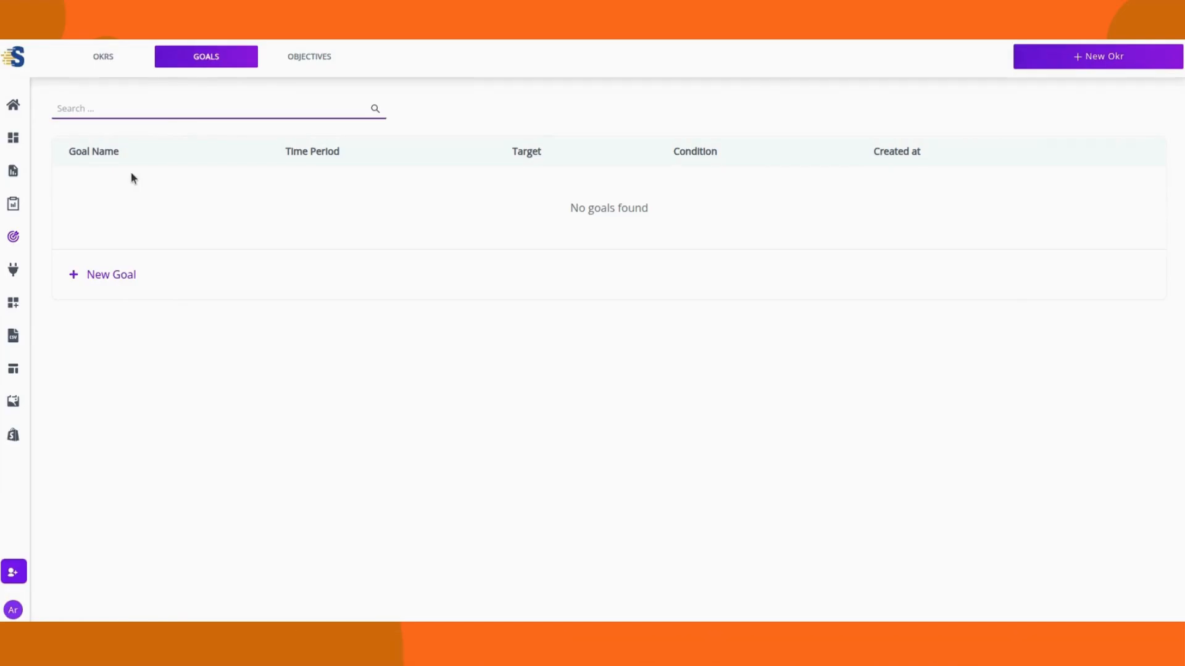
{"action": "left_click", "coordinate": [304, 62]}
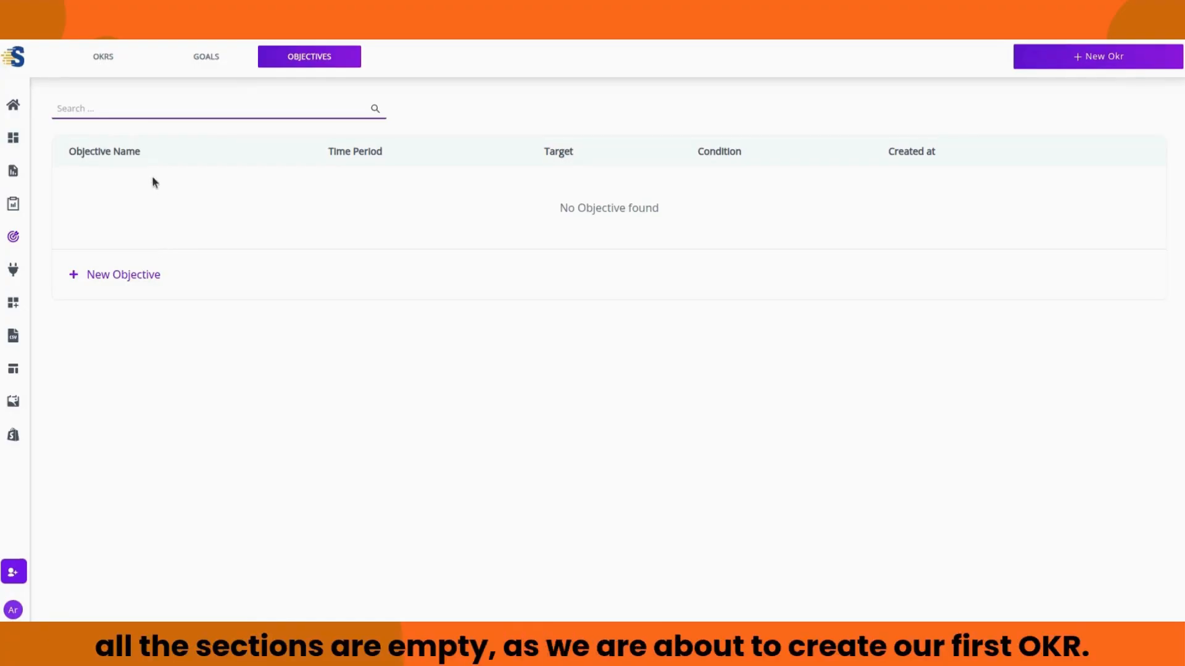
{"action": "left_click", "coordinate": [103, 53]}
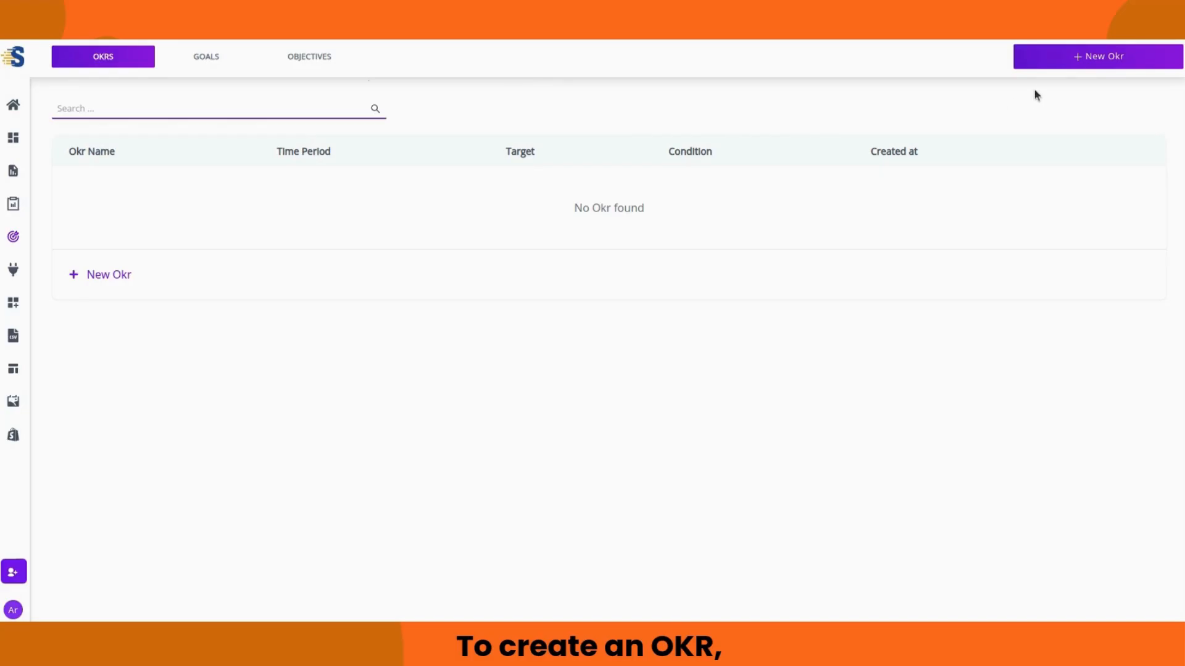
Step: Start a new OKR of type Goal titled 'Ads Leads Generation'
{"action": "left_click", "coordinate": [1050, 65]}
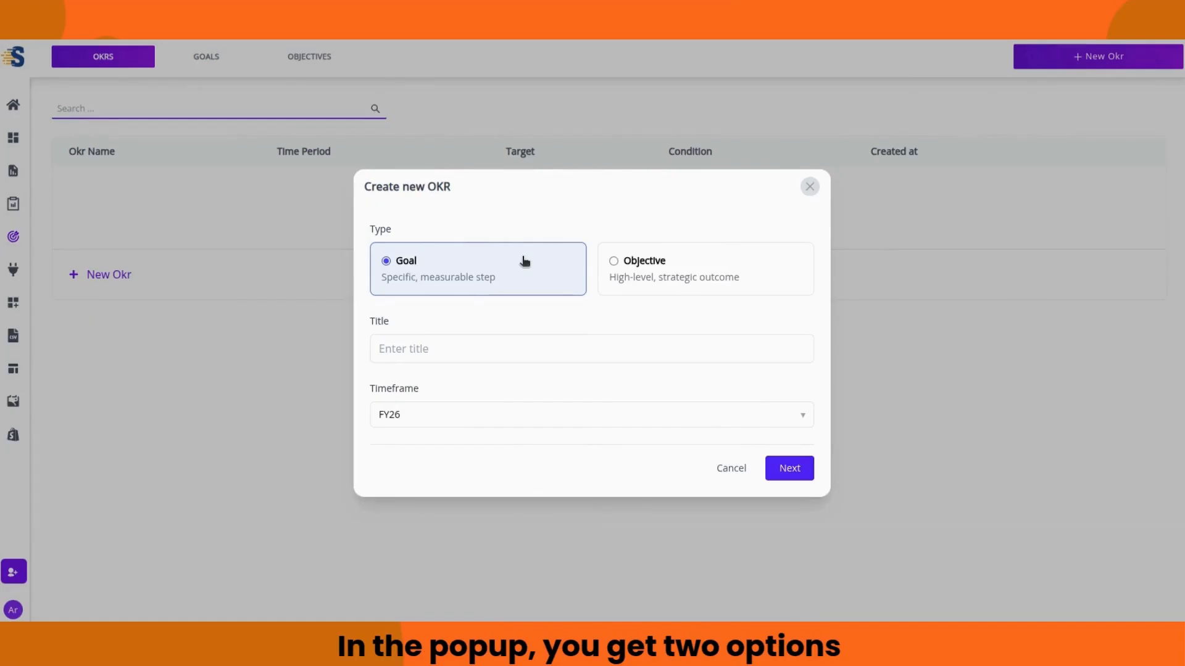
{"action": "left_click", "coordinate": [621, 262]}
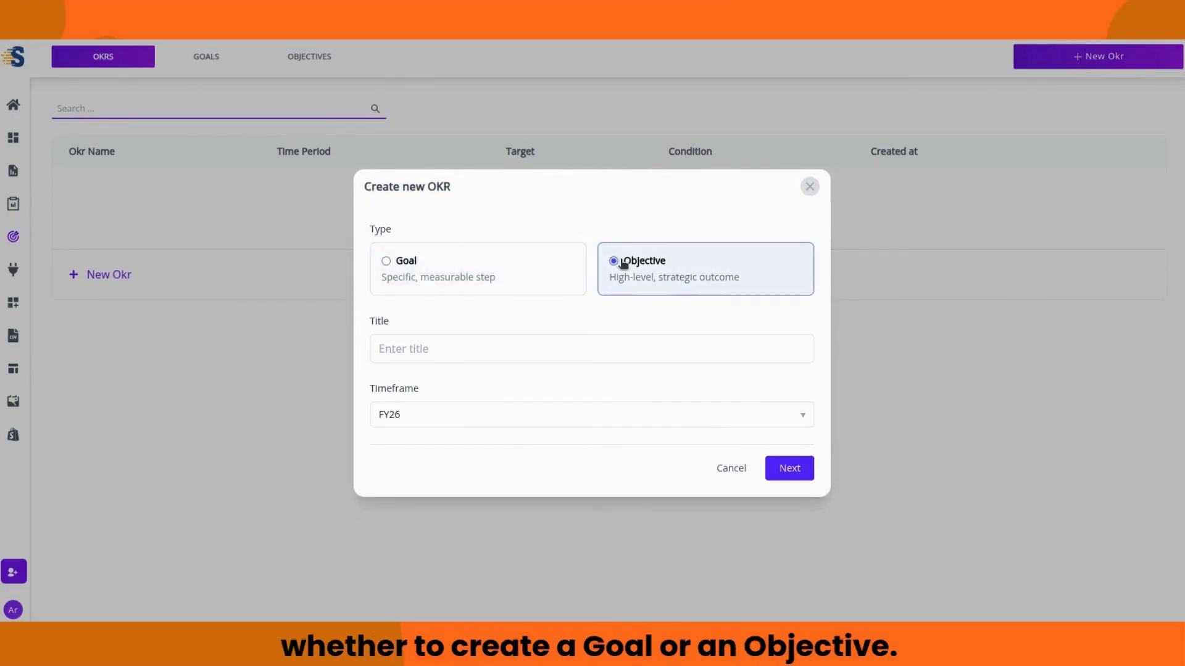
{"action": "left_click", "coordinate": [496, 271]}
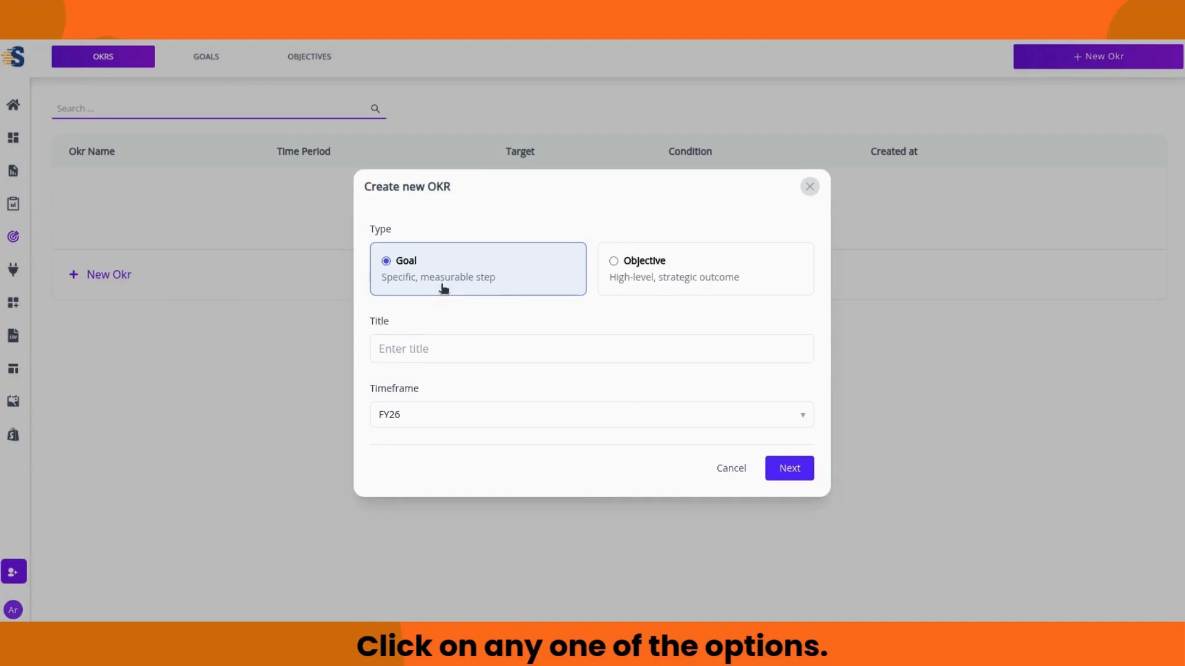
{"action": "left_click", "coordinate": [419, 345]}
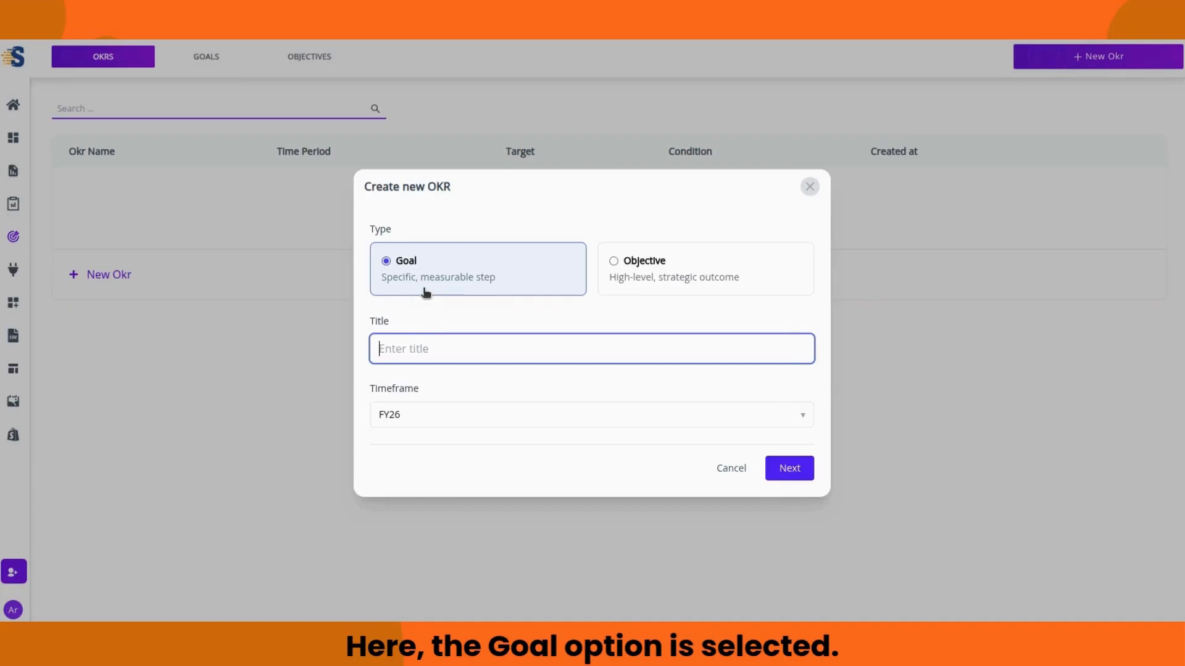
{"action": "type", "text": "A"}
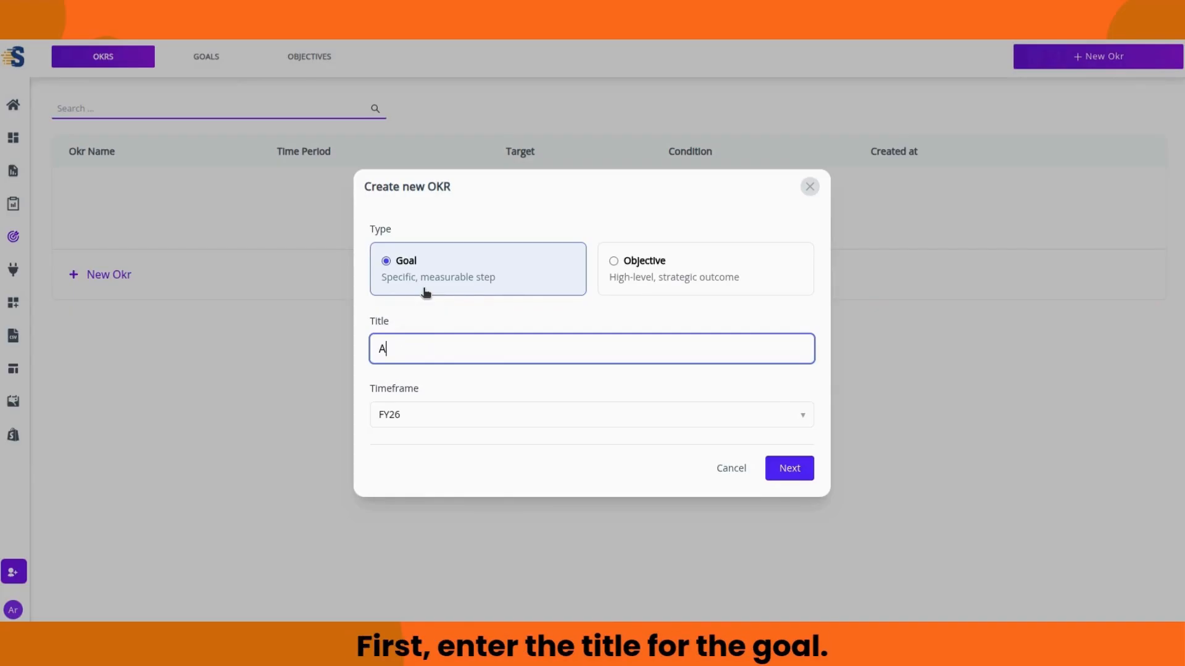
{"action": "type", "text": "ds Leads "}
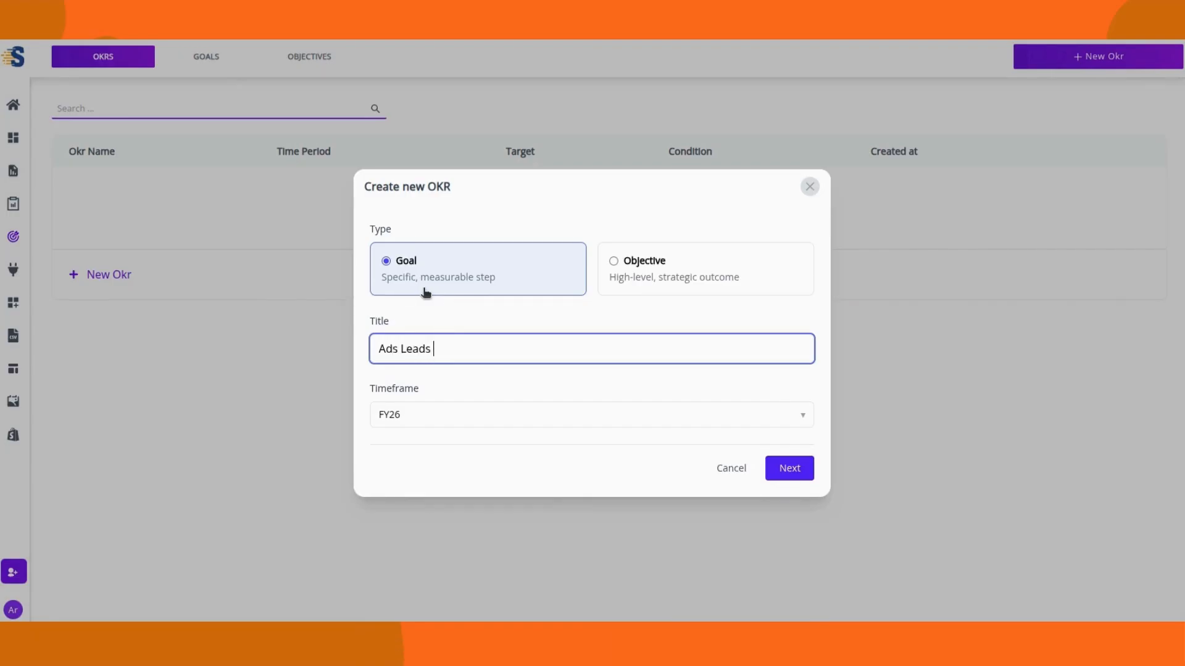
{"action": "type", "text": "Generation"}
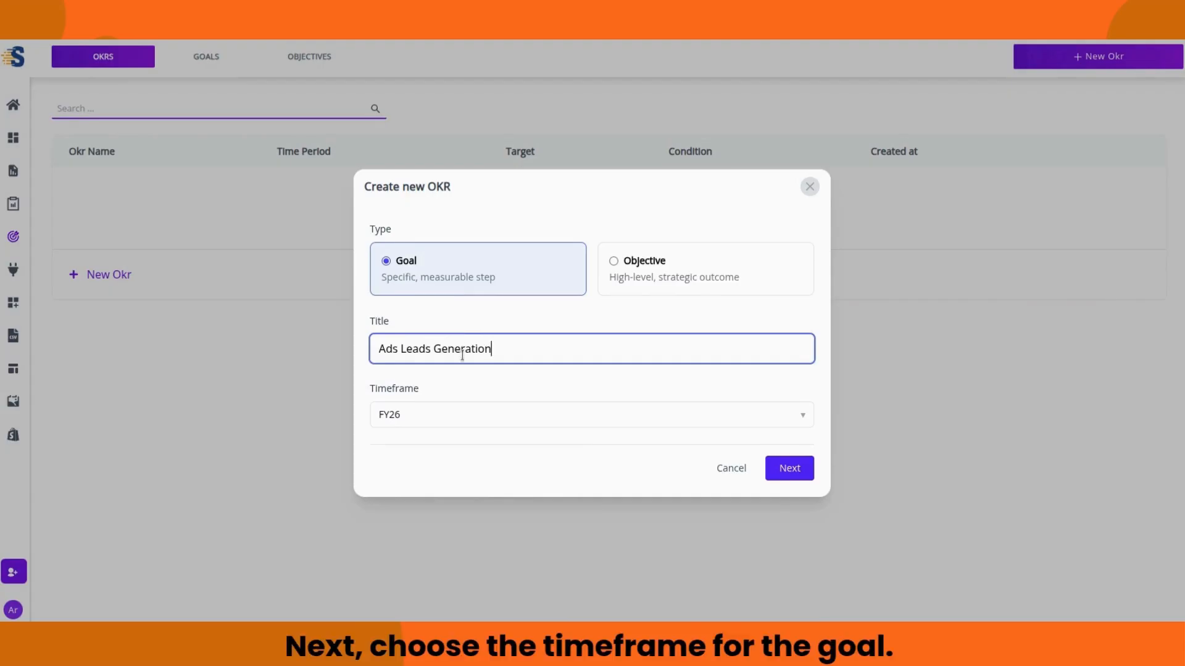
Step: Set the goal's timeframe to the full FY26 year (Jan 1 - Dec 31) and continue
{"action": "left_click", "coordinate": [463, 412]}
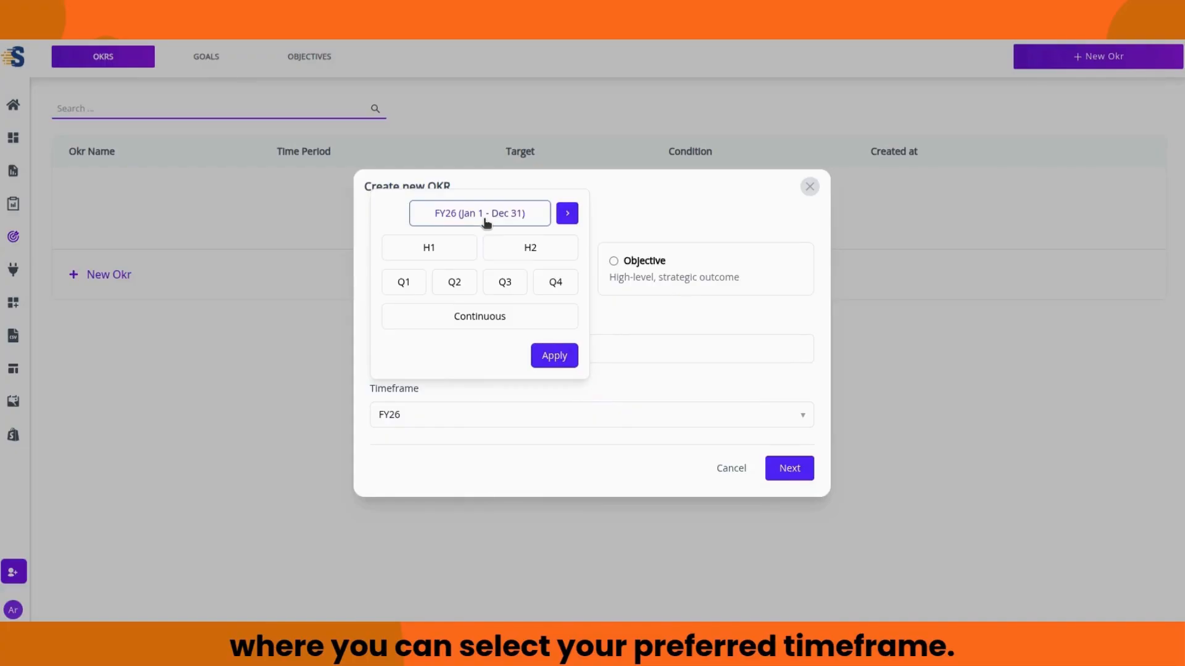
{"action": "left_click", "coordinate": [566, 214]}
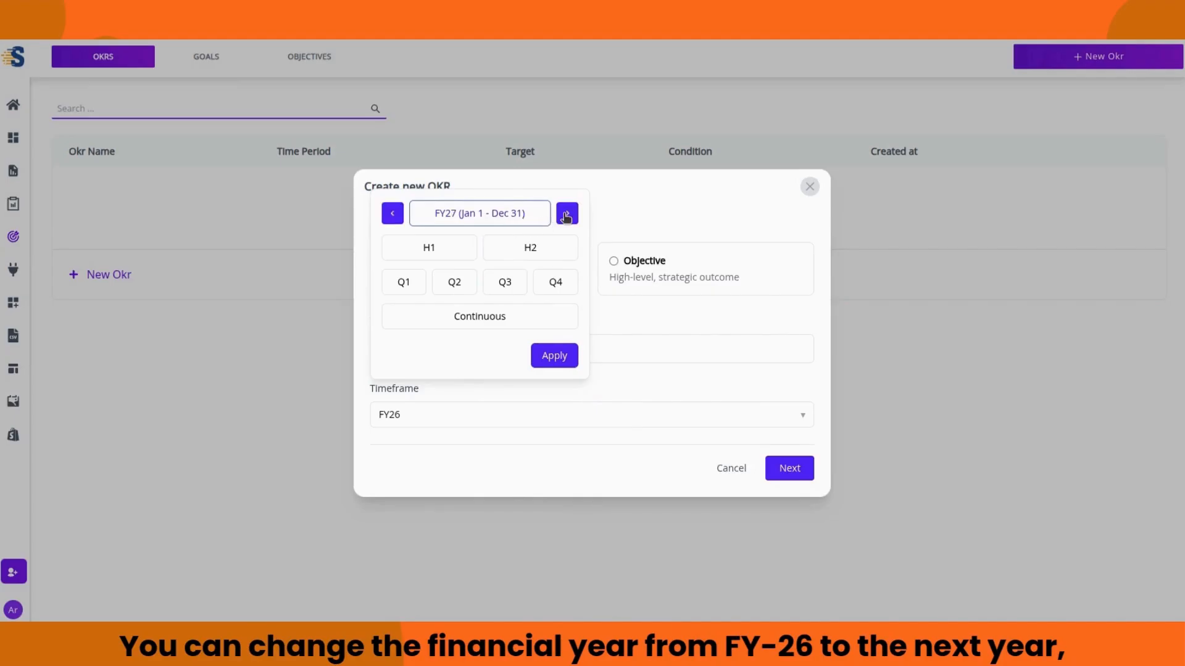
{"action": "left_click", "coordinate": [391, 214]}
{"action": "left_click", "coordinate": [436, 255]}
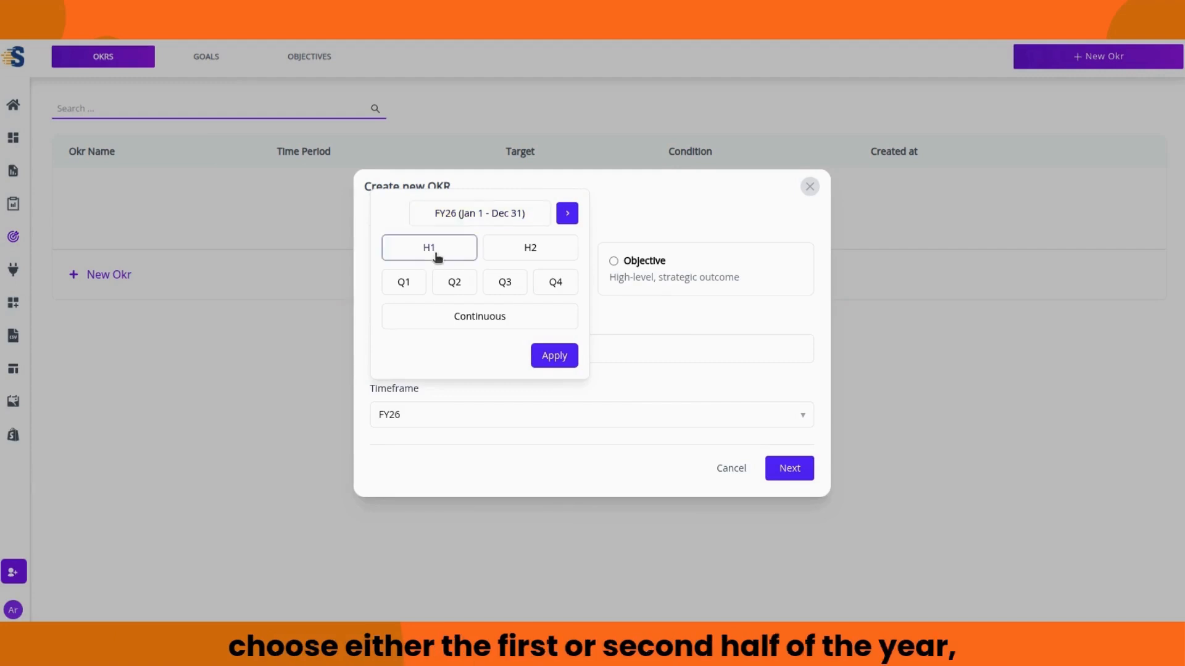
{"action": "left_click", "coordinate": [531, 256]}
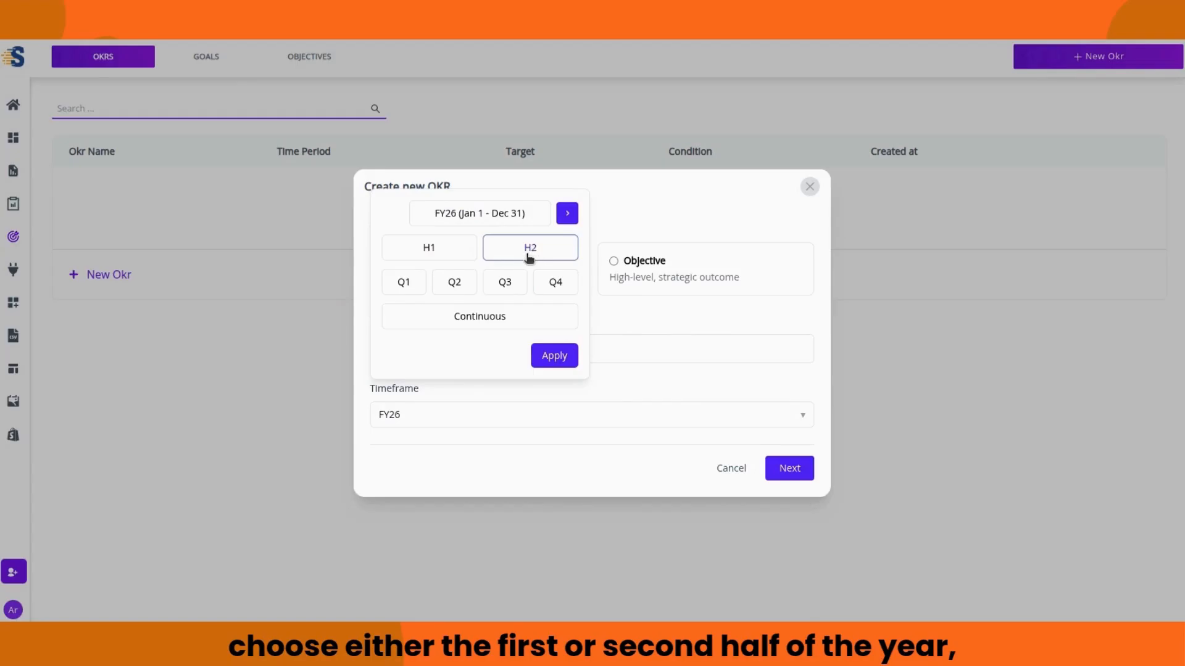
{"action": "left_click", "coordinate": [395, 287]}
{"action": "left_click", "coordinate": [458, 282]}
{"action": "left_click", "coordinate": [508, 284]}
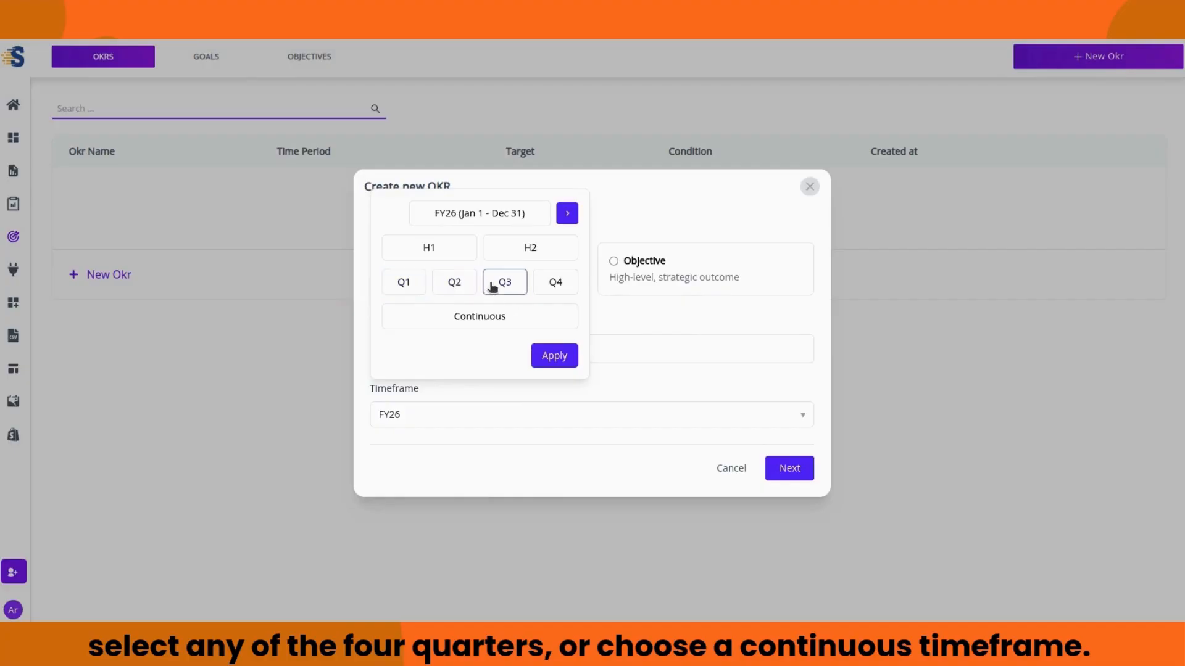
{"action": "left_click", "coordinate": [542, 285]}
{"action": "left_click", "coordinate": [493, 222]}
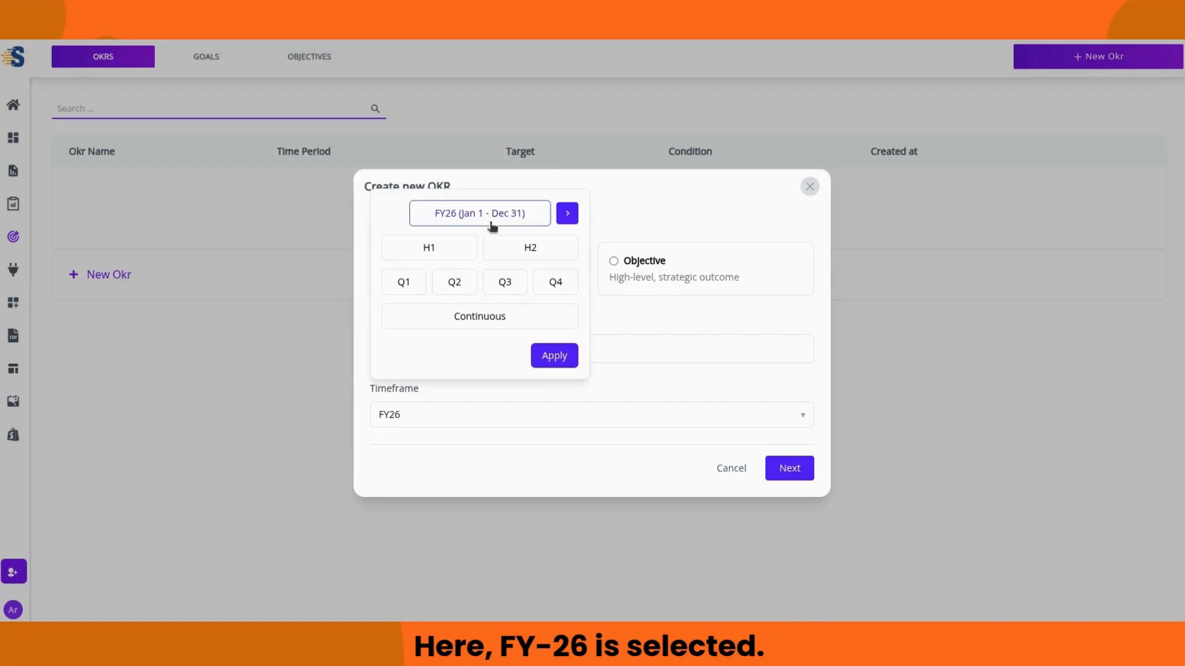
{"action": "left_click", "coordinate": [543, 356]}
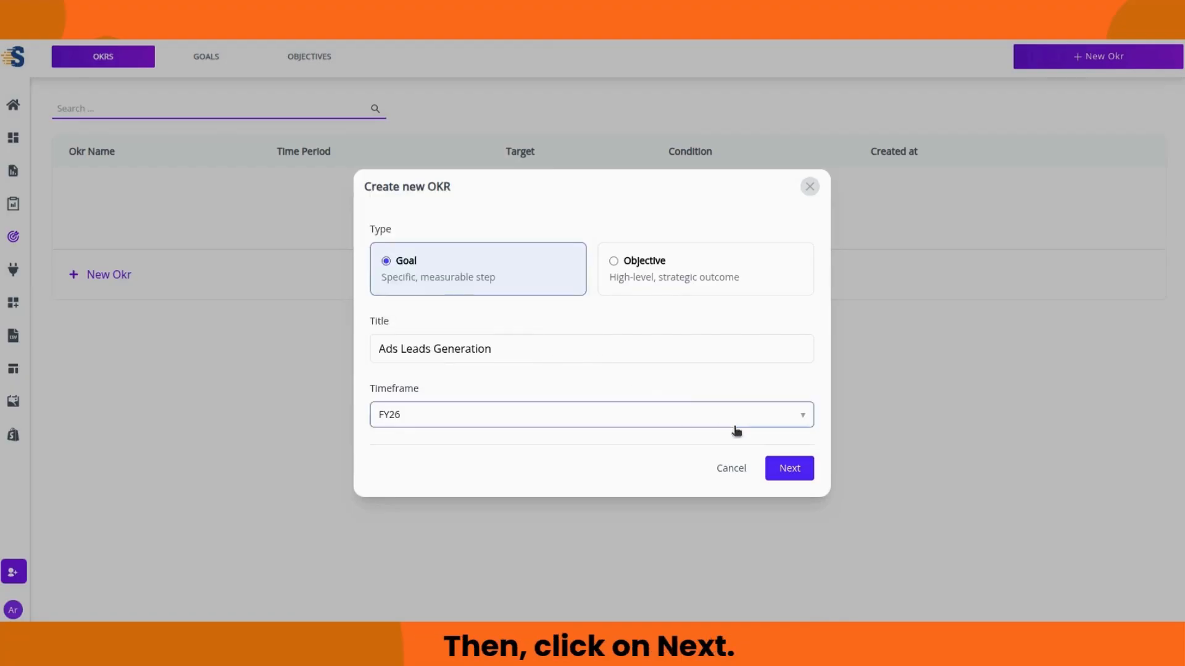
{"action": "left_click", "coordinate": [788, 466]}
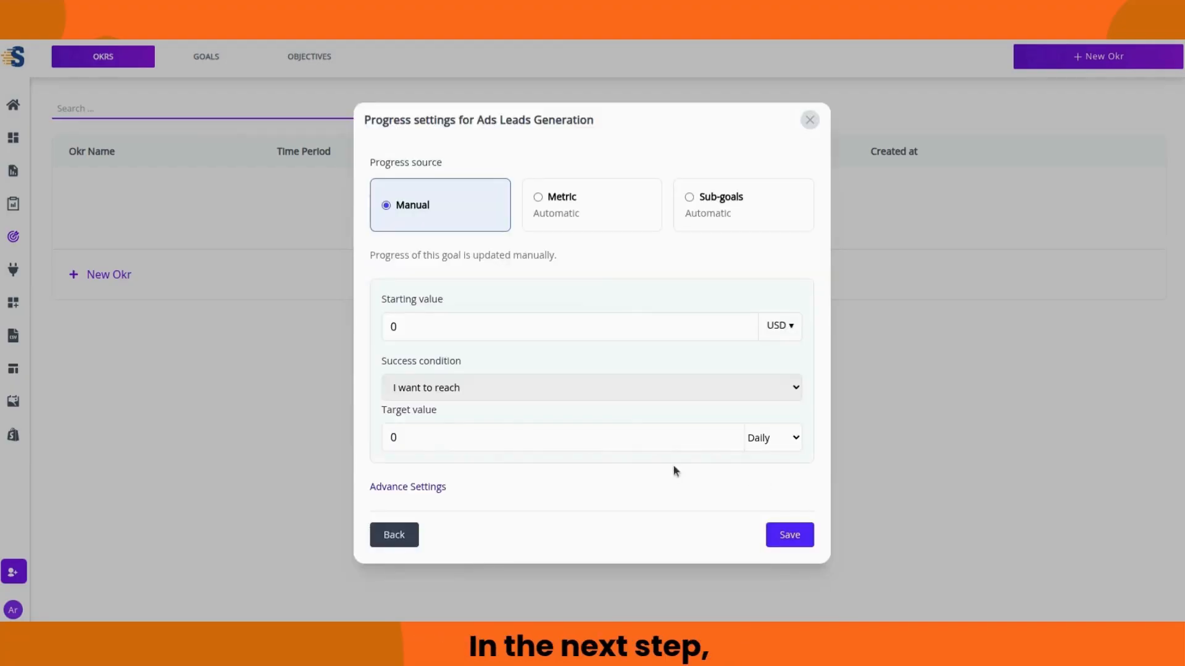
Step: Choose Manual progress tracking with a starting value of 50 measured as Number #
{"action": "left_click", "coordinate": [403, 322]}
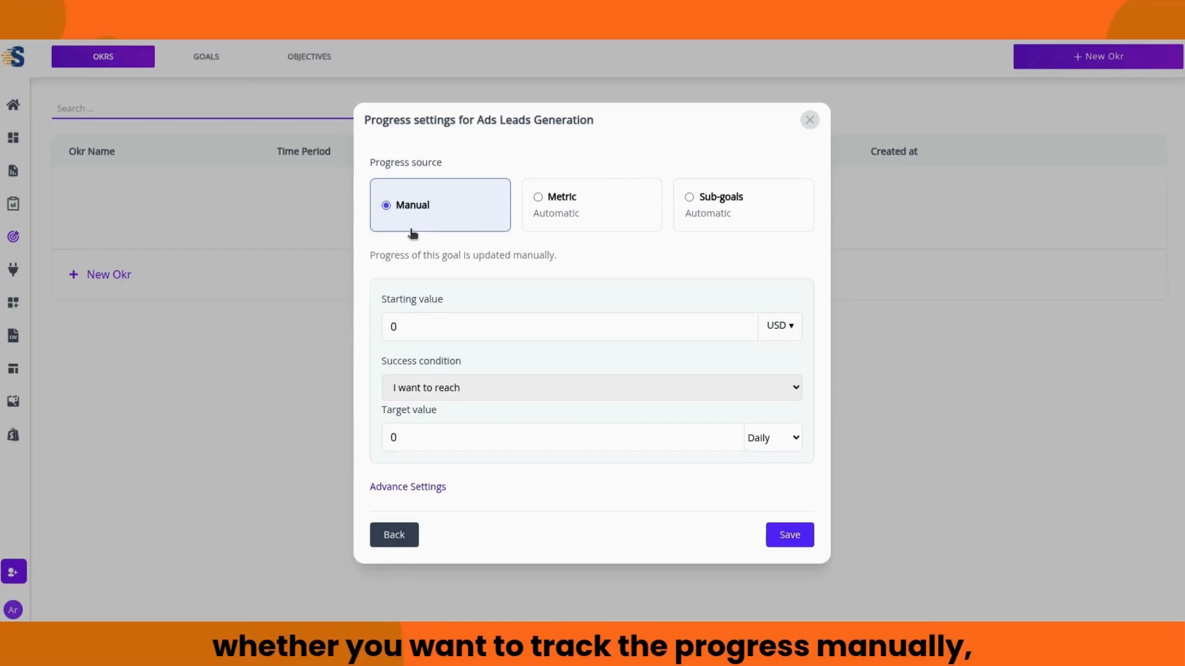
{"action": "left_click", "coordinate": [553, 222]}
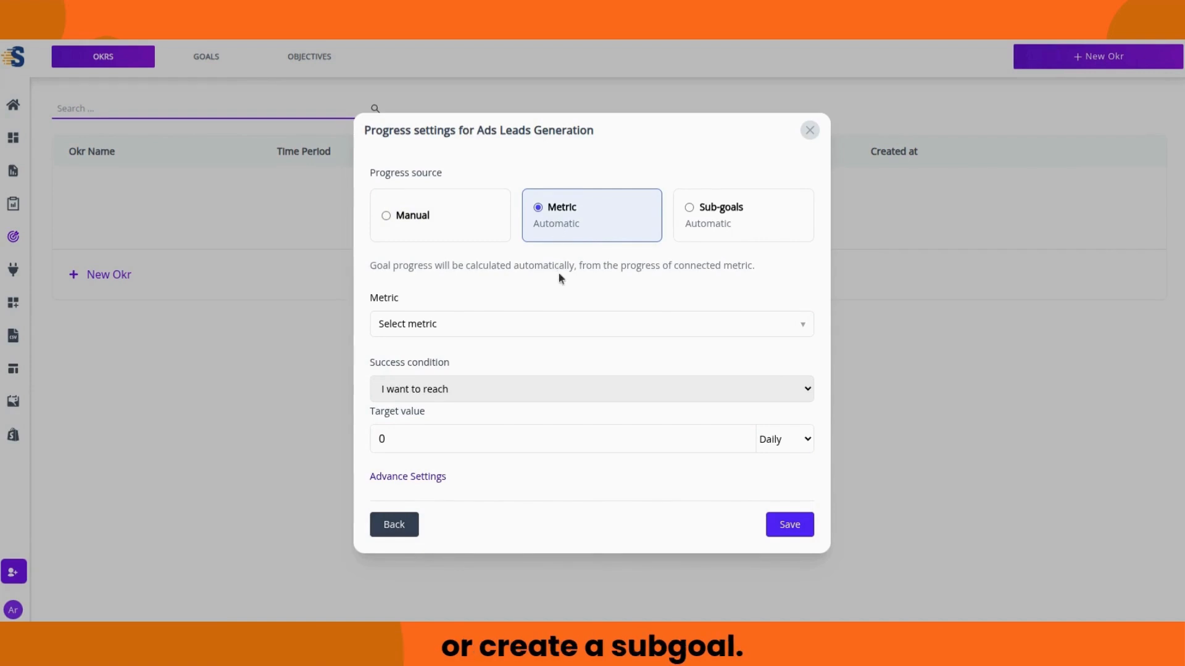
{"action": "left_click", "coordinate": [705, 226]}
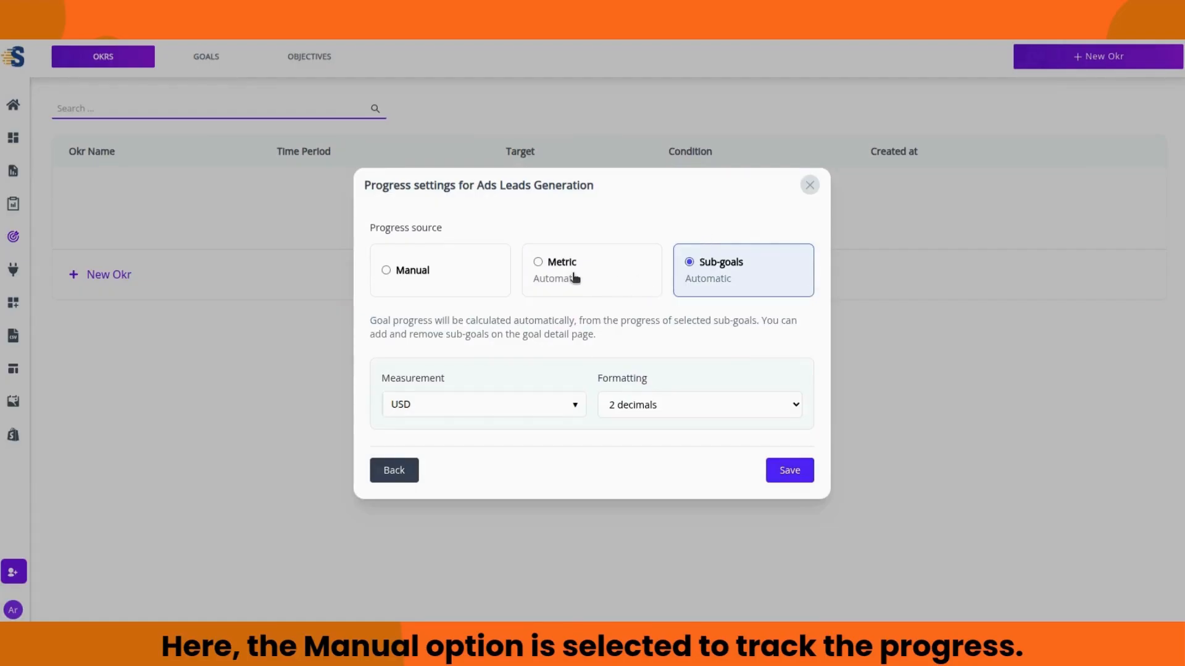
{"action": "left_click", "coordinate": [440, 287]}
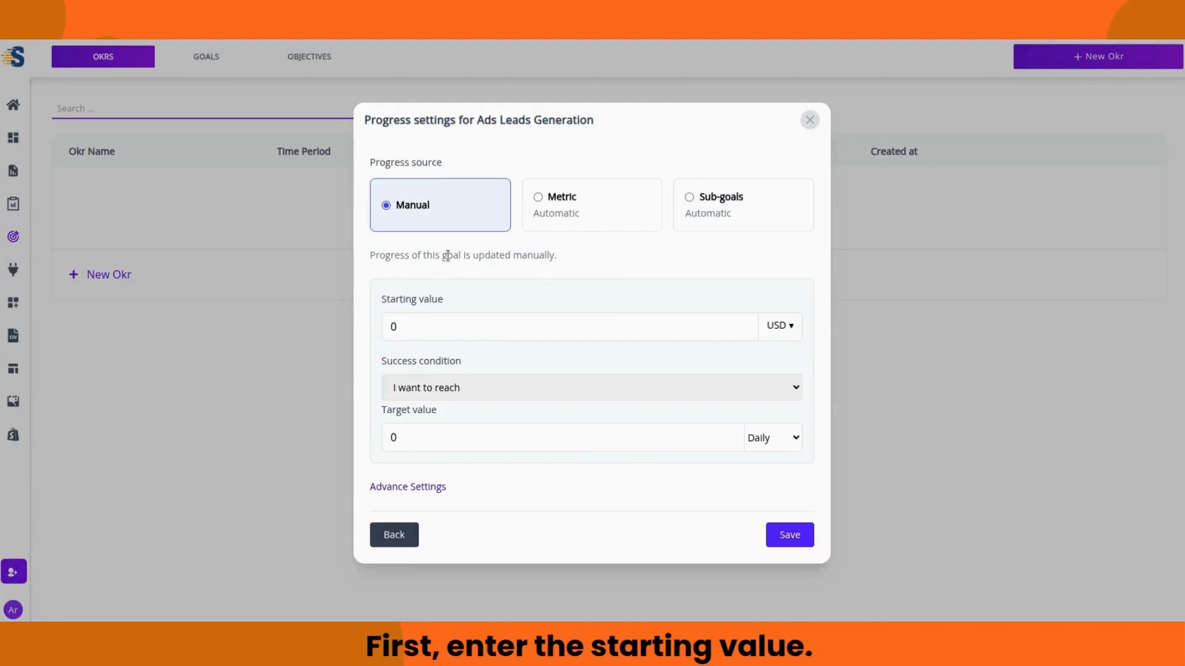
{"action": "double_click", "coordinate": [412, 328]}
{"action": "type", "text": "50"}
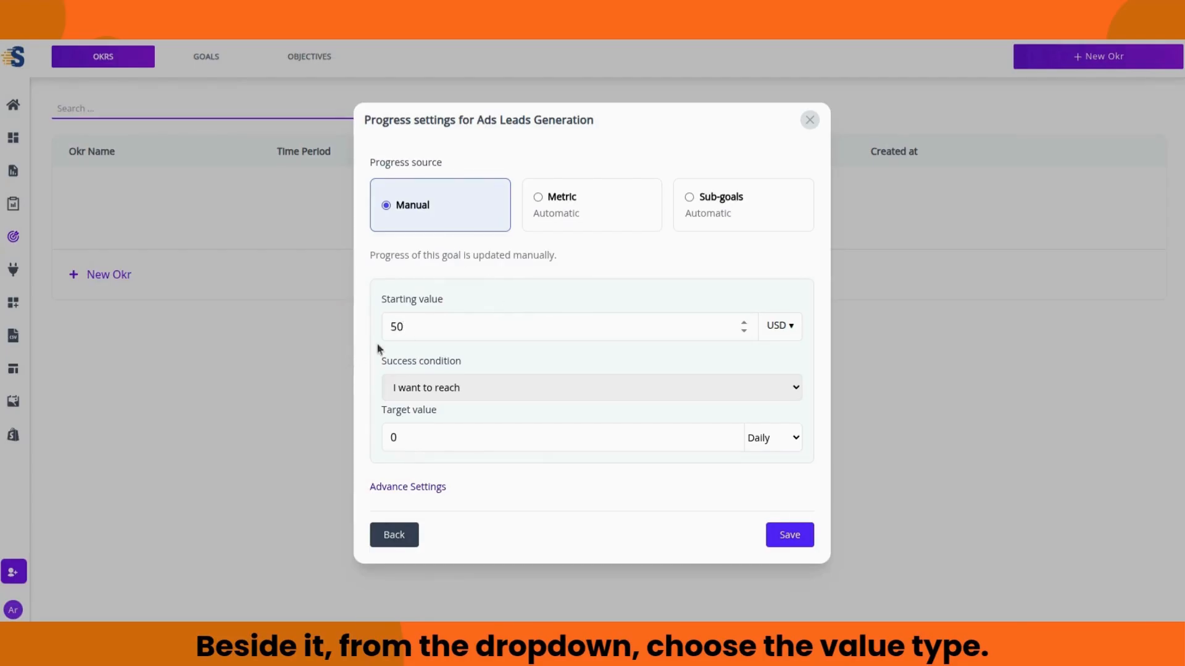
{"action": "left_click", "coordinate": [780, 326]}
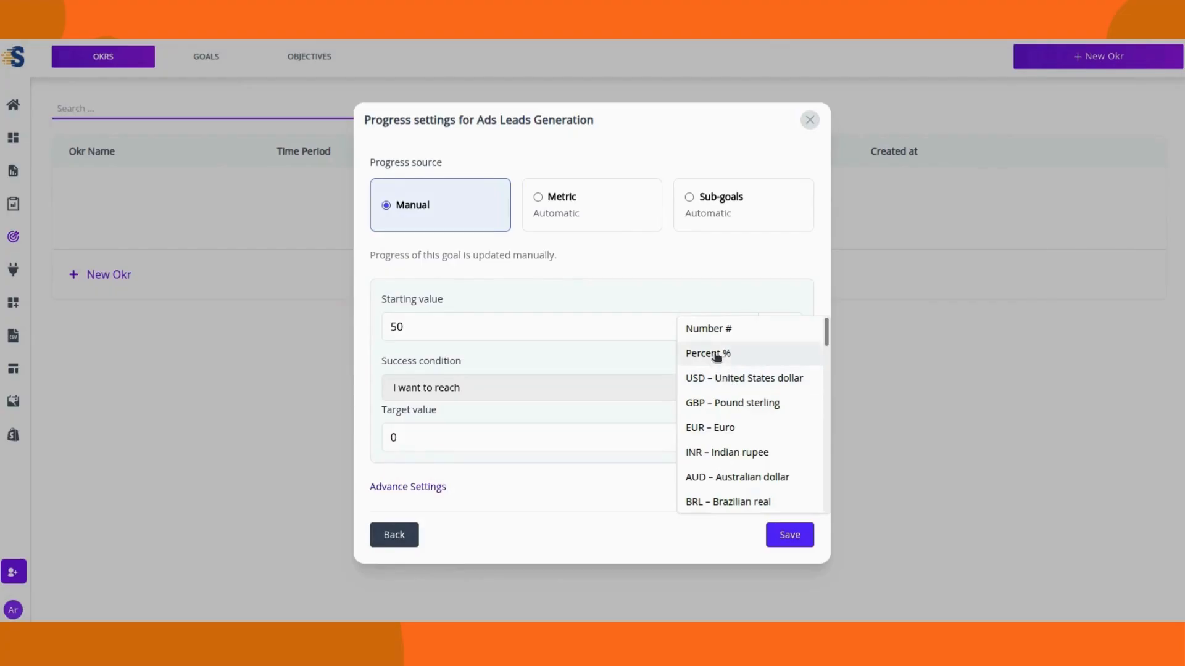
{"action": "left_click", "coordinate": [718, 330]}
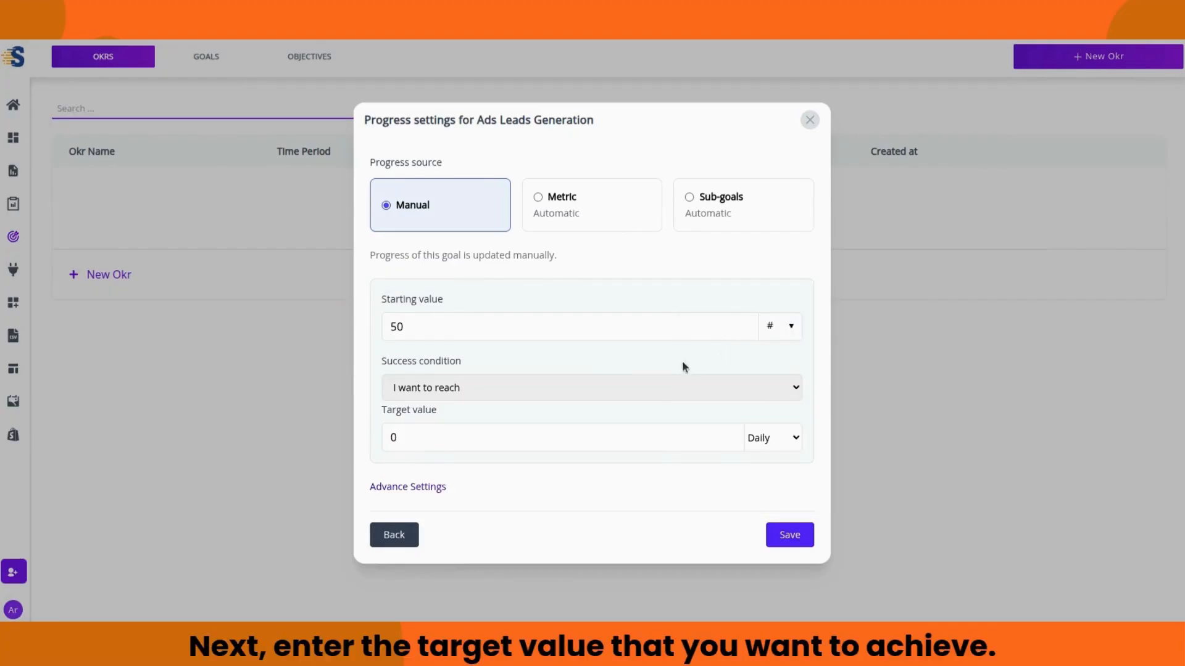
Step: Set the target value to 100, tracked Daily, with the condition 'I want to reach'
{"action": "double_click", "coordinate": [404, 440]}
{"action": "type", "text": "100"}
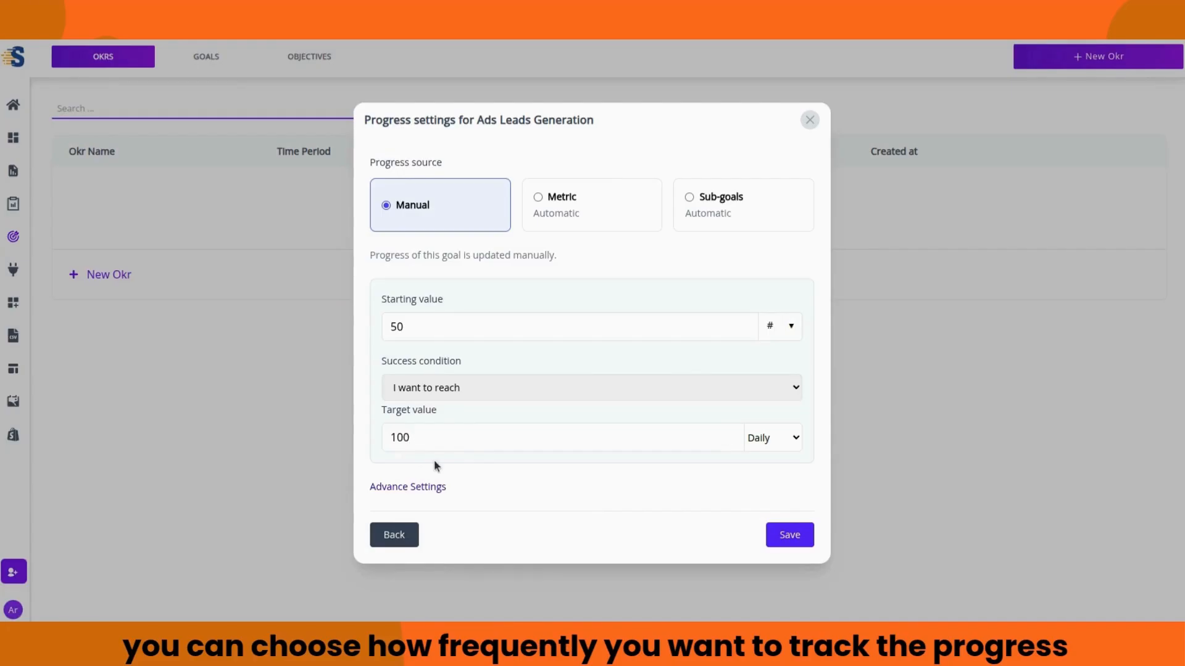
{"action": "left_click", "coordinate": [787, 441]}
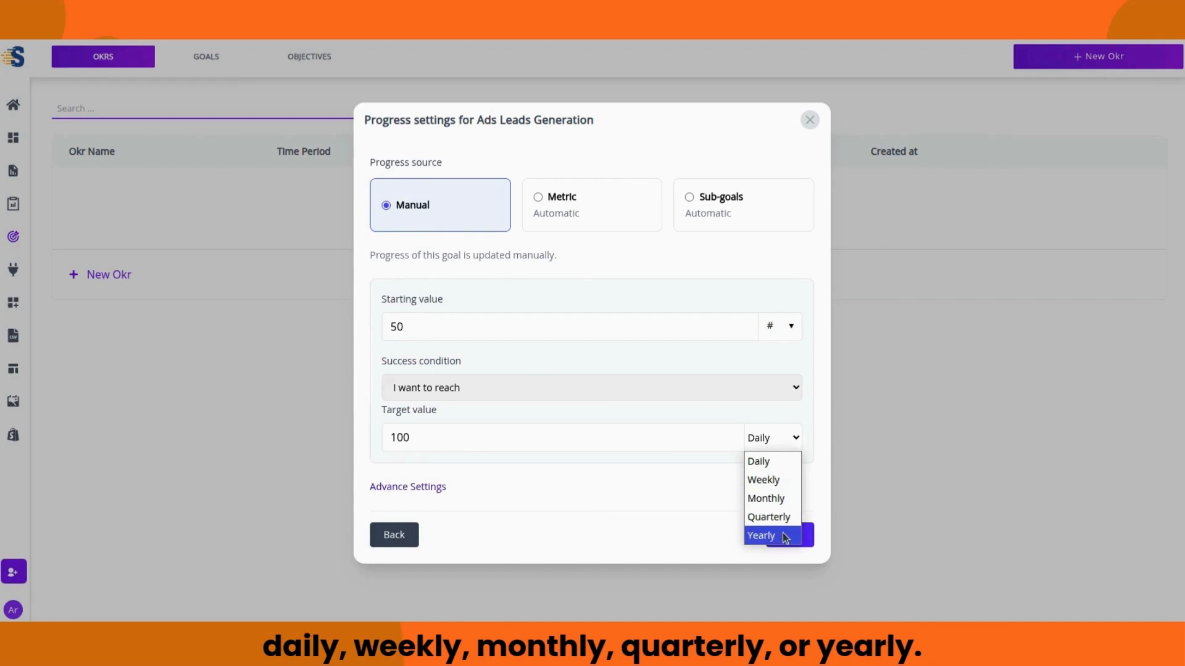
{"action": "left_click", "coordinate": [771, 466]}
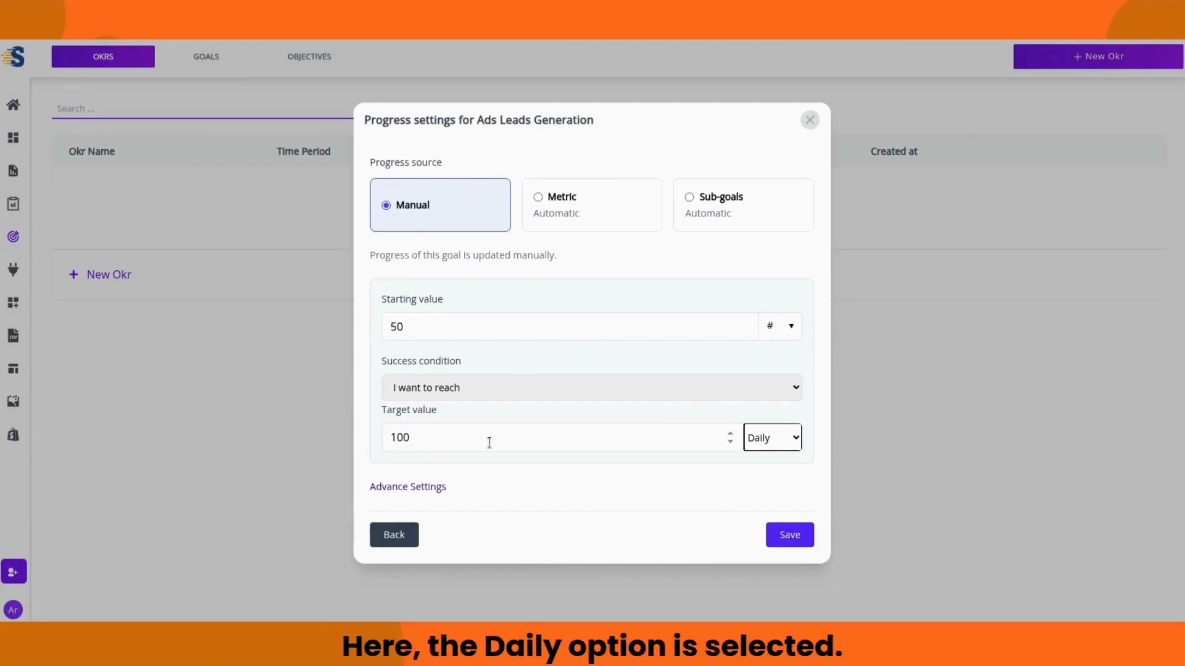
{"action": "left_click", "coordinate": [786, 389]}
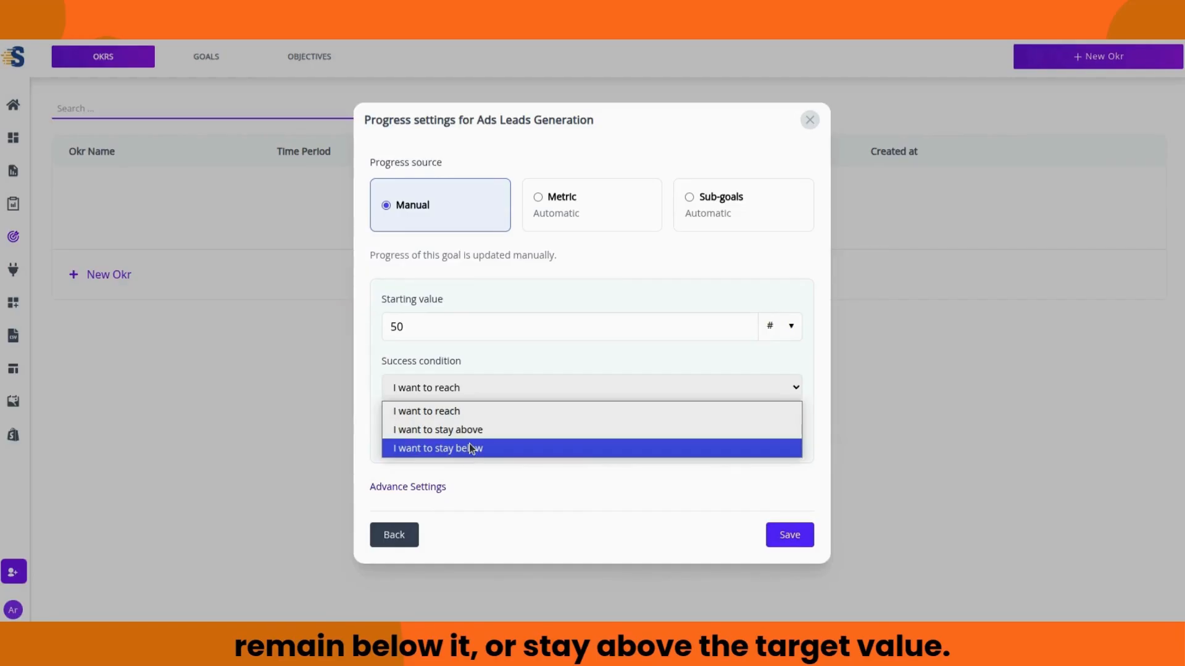
{"action": "left_click", "coordinate": [599, 410]}
{"action": "left_click", "coordinate": [604, 410]}
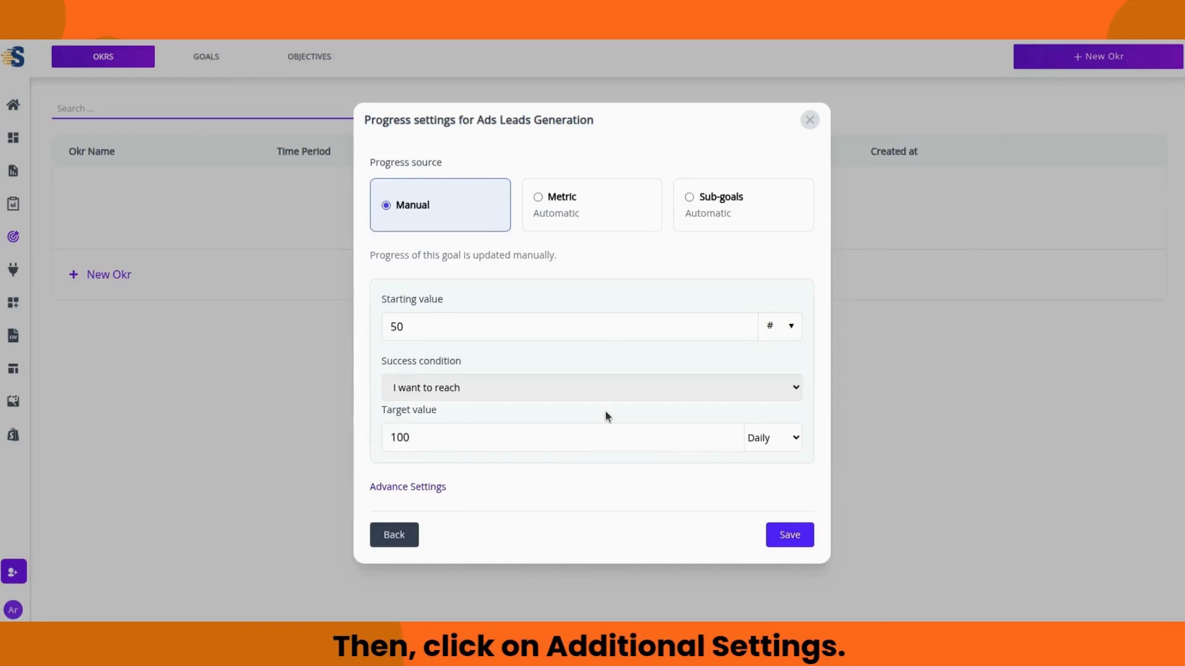
{"action": "left_click", "coordinate": [425, 488]}
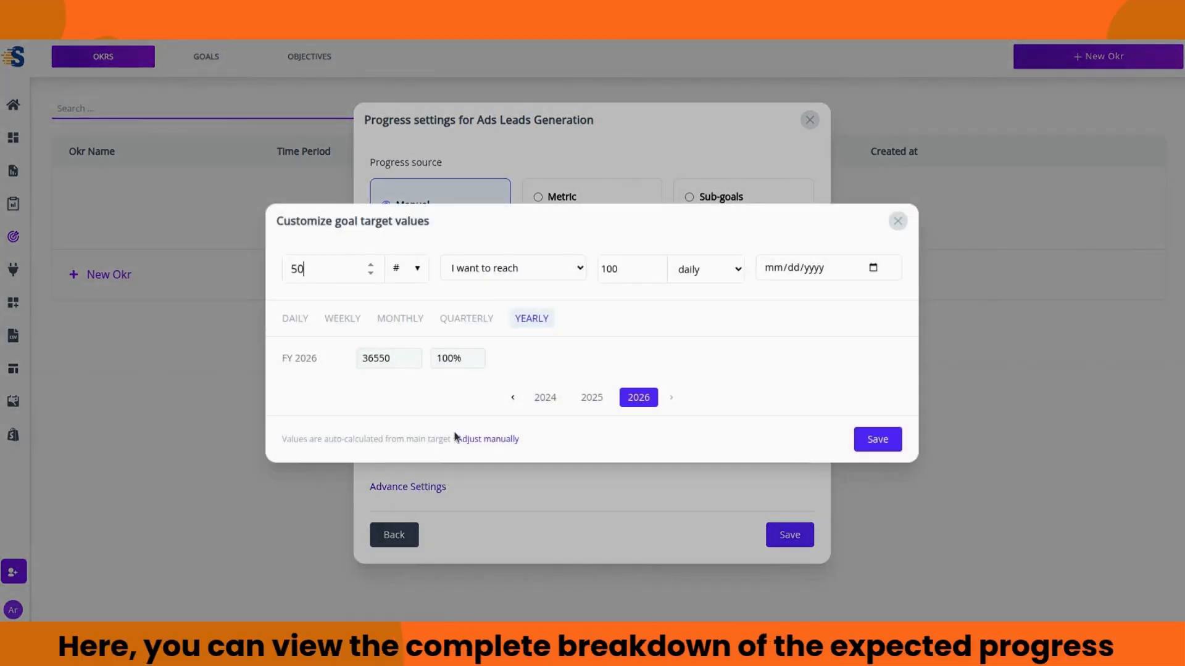
{"action": "left_click", "coordinate": [469, 319]}
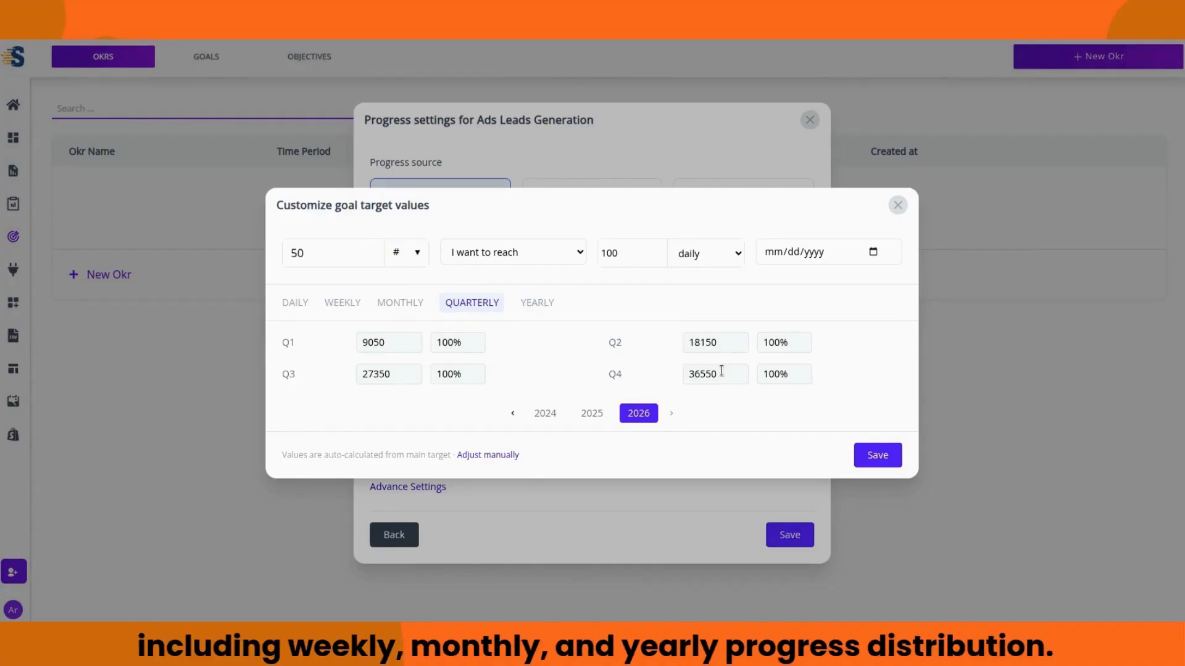
{"action": "left_click", "coordinate": [398, 302]}
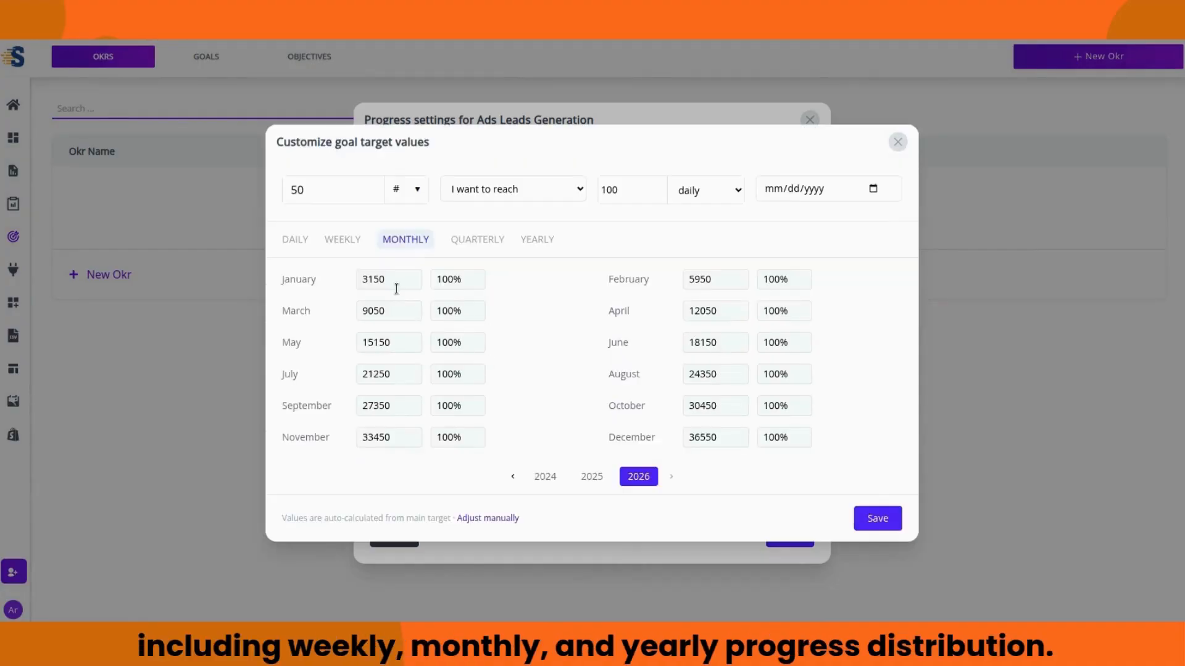
{"action": "left_click", "coordinate": [344, 240]}
{"action": "left_click", "coordinate": [299, 202]}
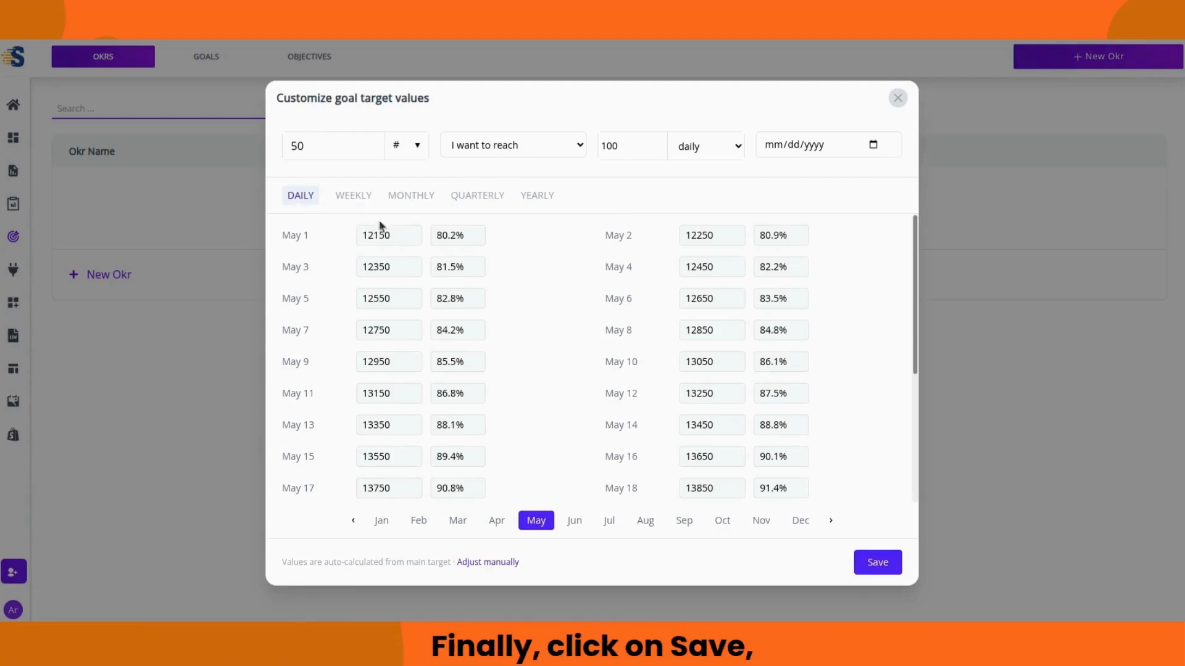
{"action": "left_click", "coordinate": [532, 196]}
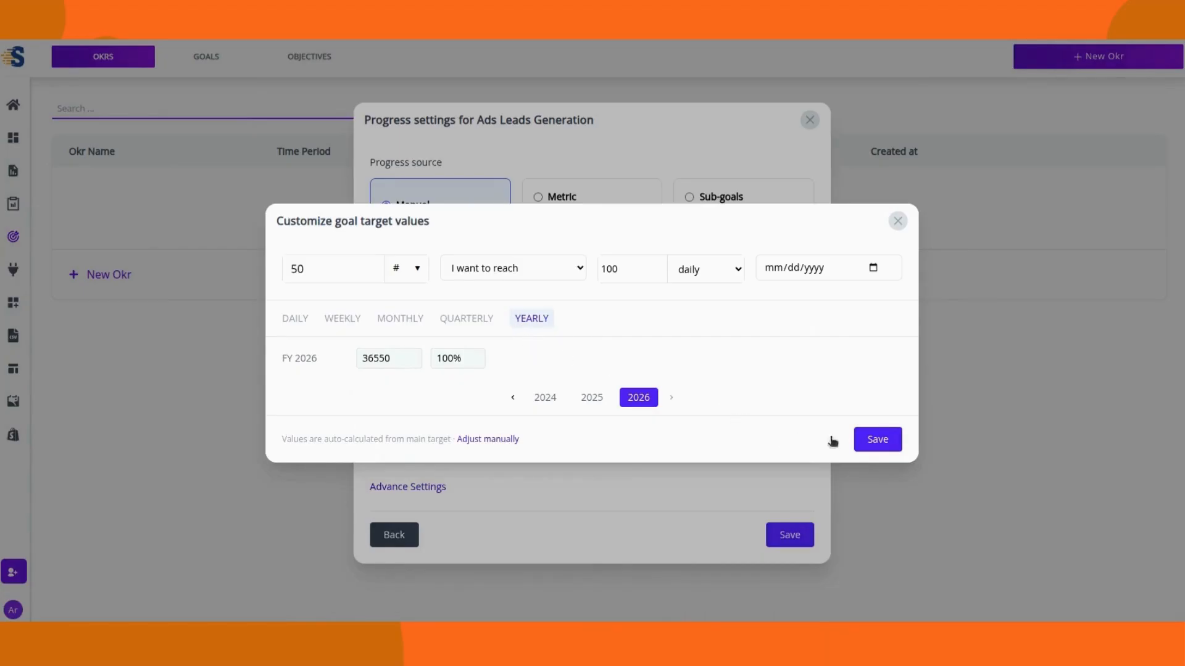
{"action": "left_click", "coordinate": [866, 441]}
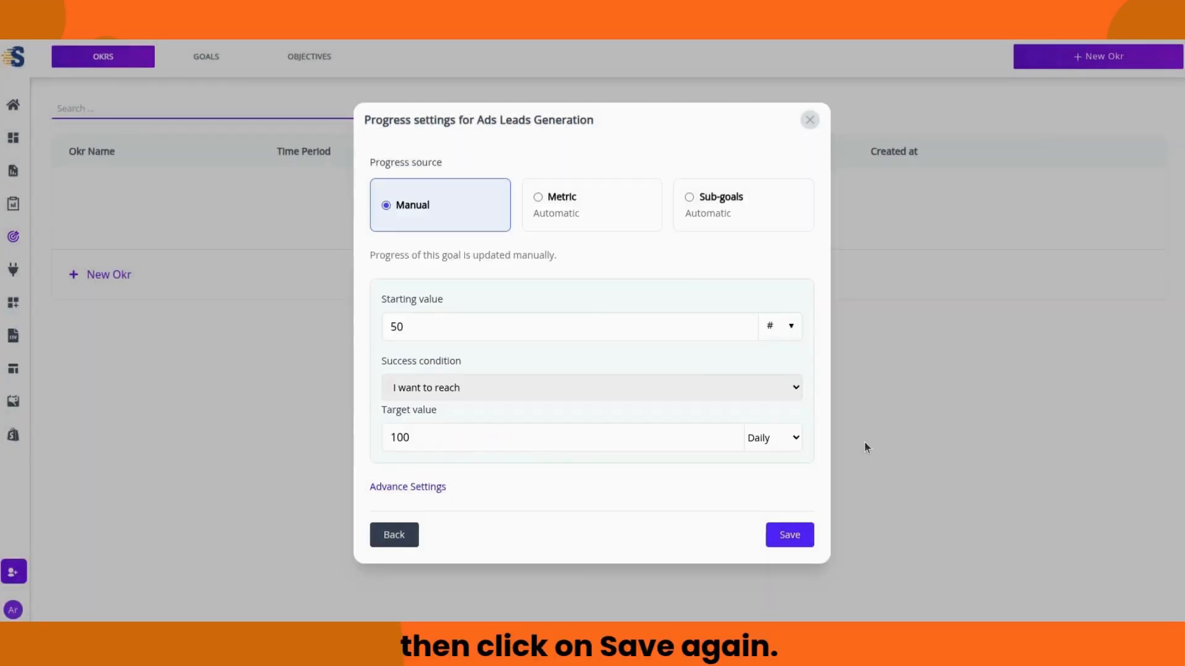
Step: Save the Ads Leads Generation goal and open its View Details page from the row menu
{"action": "left_click", "coordinate": [795, 542]}
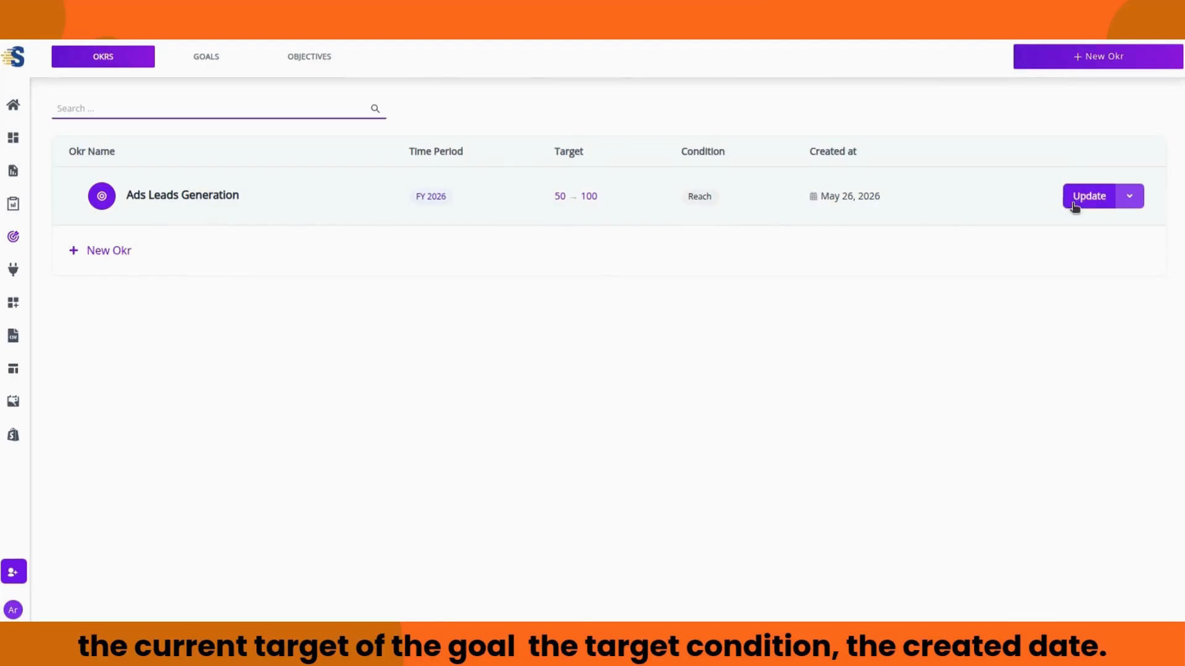
{"action": "left_click", "coordinate": [1129, 196]}
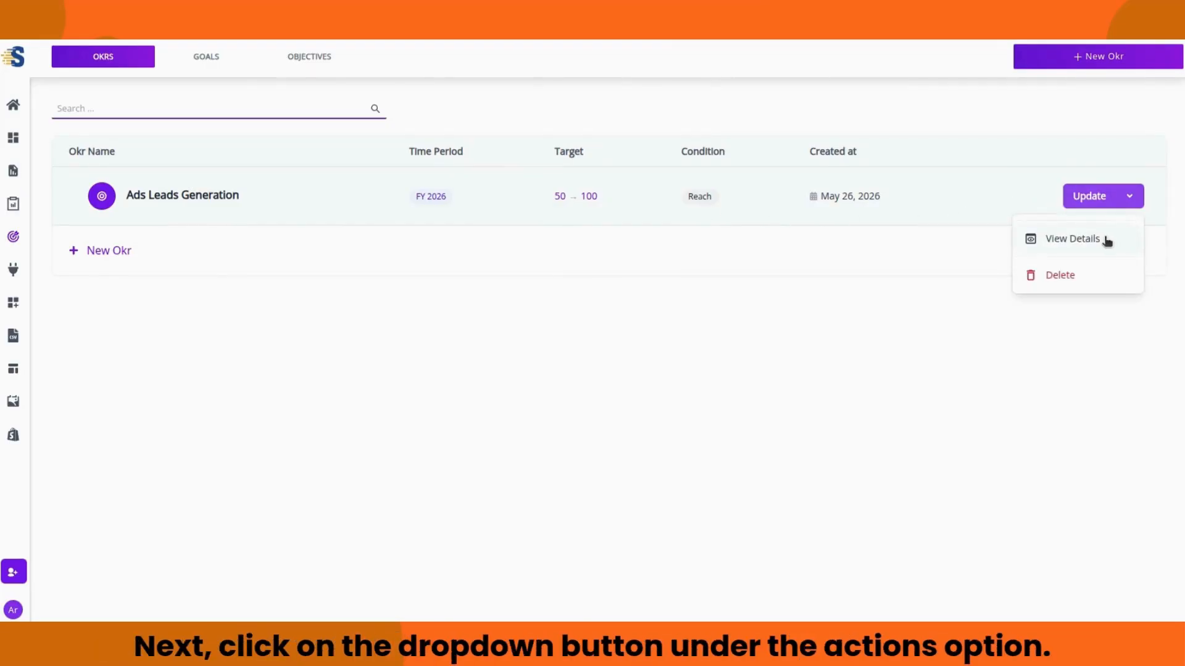
{"action": "left_click", "coordinate": [1069, 245]}
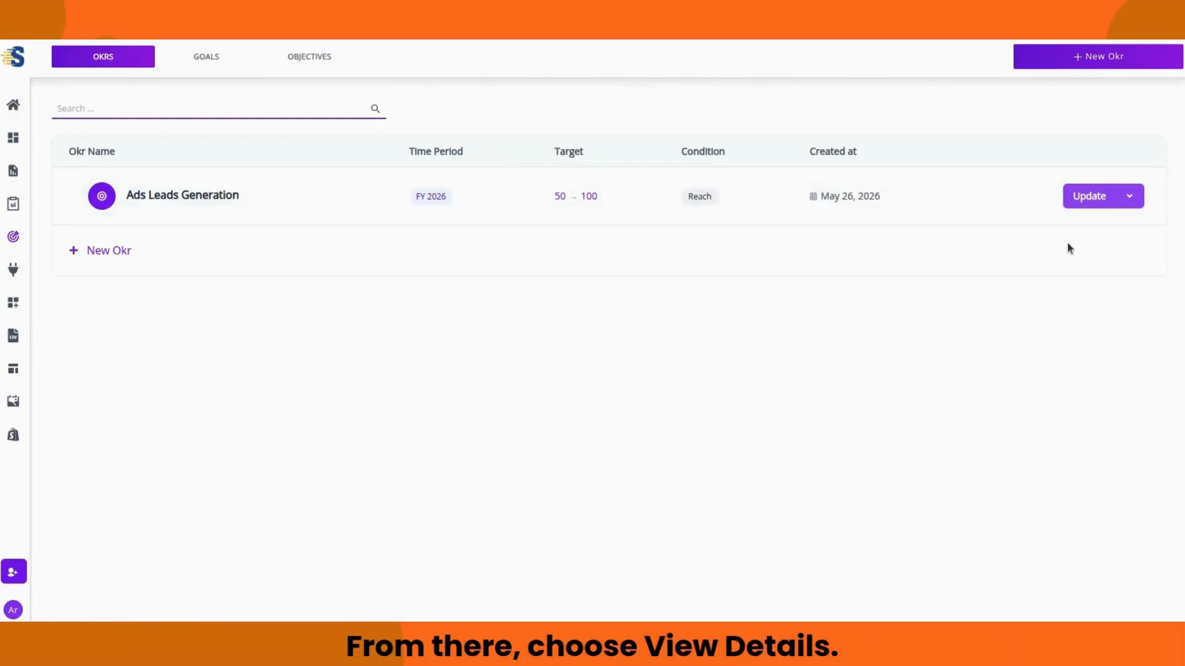
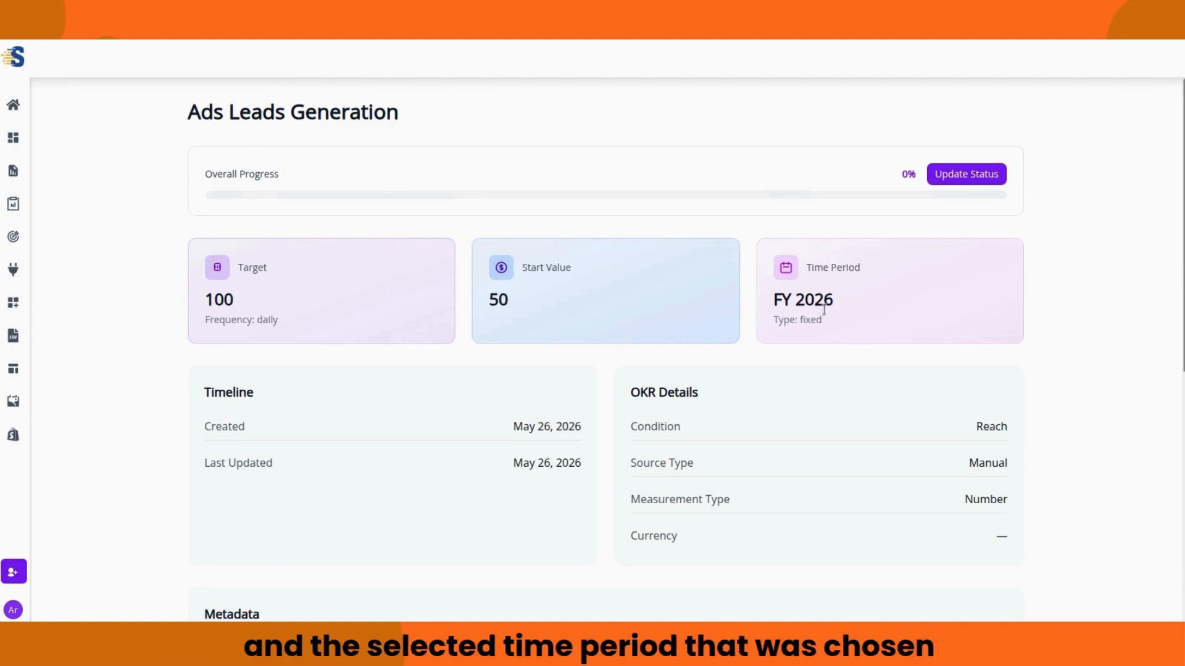
Step: Log a status update of 70, On Track, with the note '70 leads have been generated'
{"action": "scroll", "coordinate": [700, 346], "scroll_direction": "down", "scroll_amount": 1}
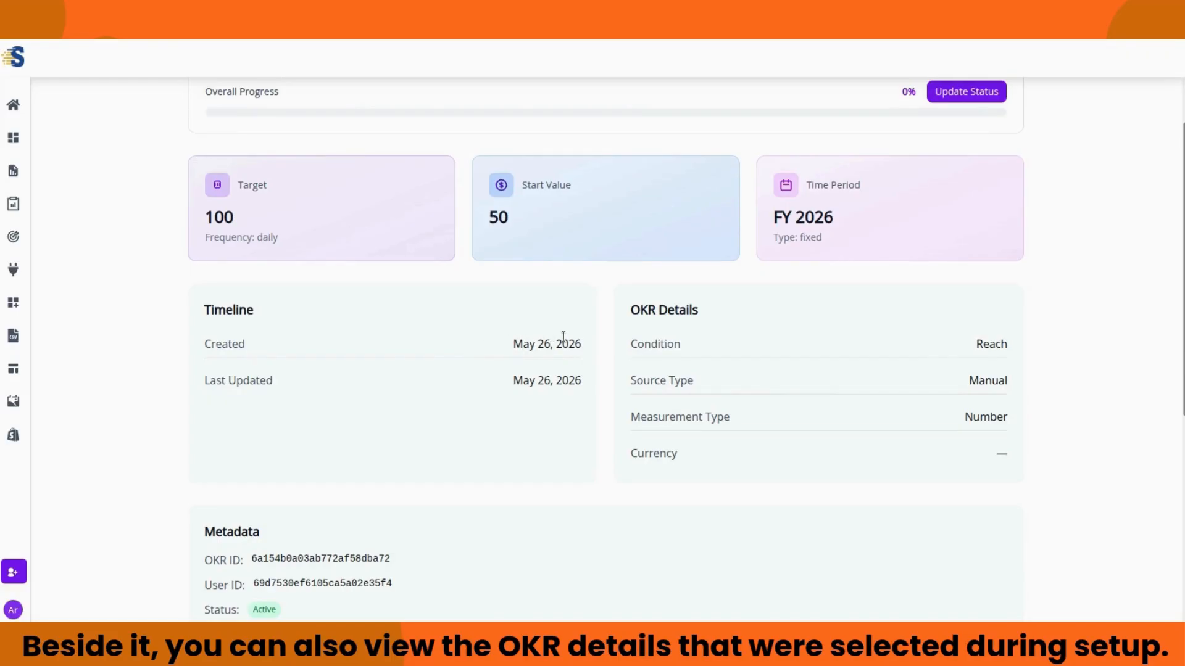
{"action": "scroll", "coordinate": [574, 338], "scroll_direction": "down", "scroll_amount": 1}
{"action": "scroll", "coordinate": [573, 338], "scroll_direction": "down", "scroll_amount": 3}
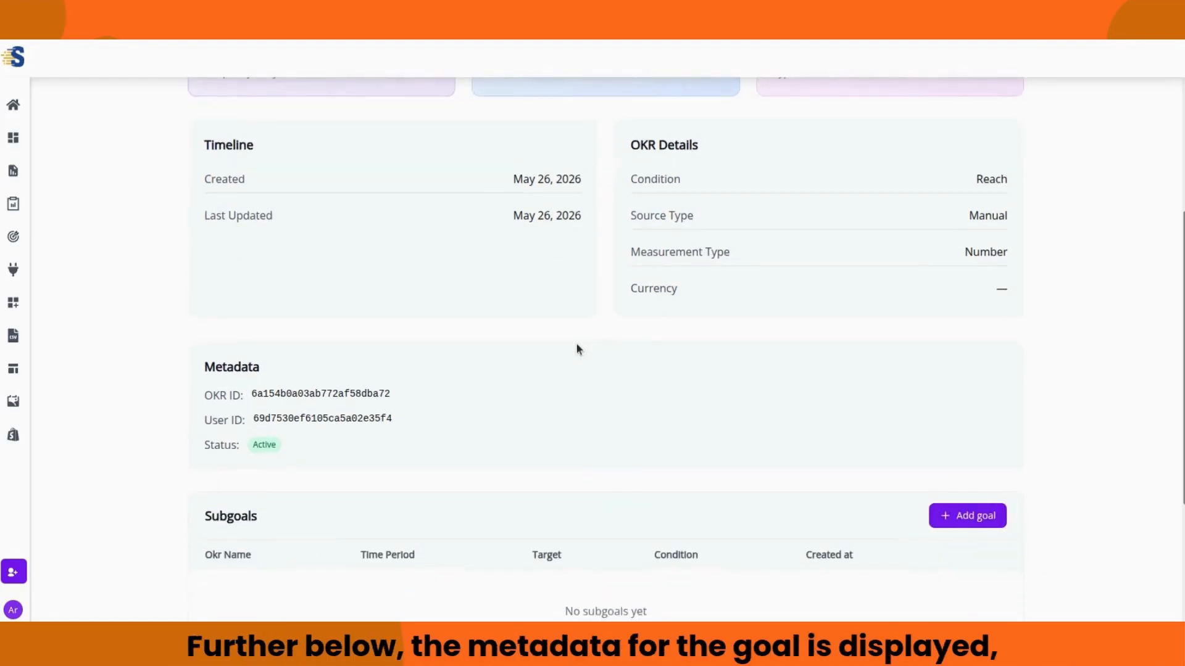
{"action": "scroll", "coordinate": [578, 349], "scroll_direction": "down", "scroll_amount": 1}
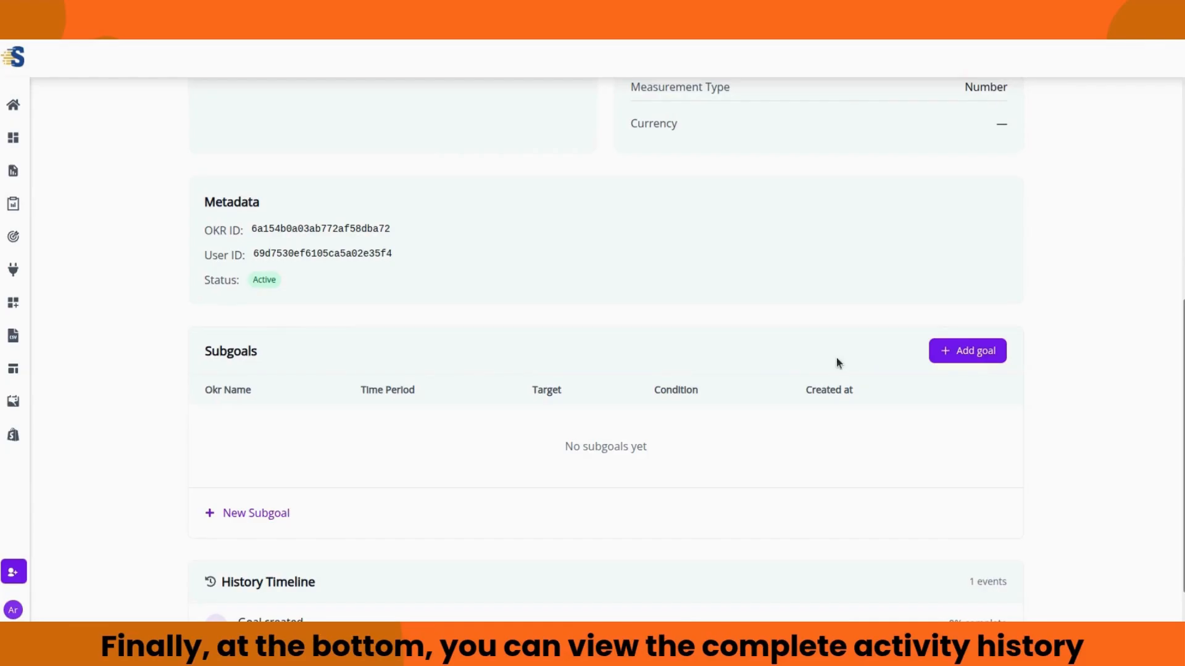
{"action": "scroll", "coordinate": [837, 363], "scroll_direction": "down", "scroll_amount": 1}
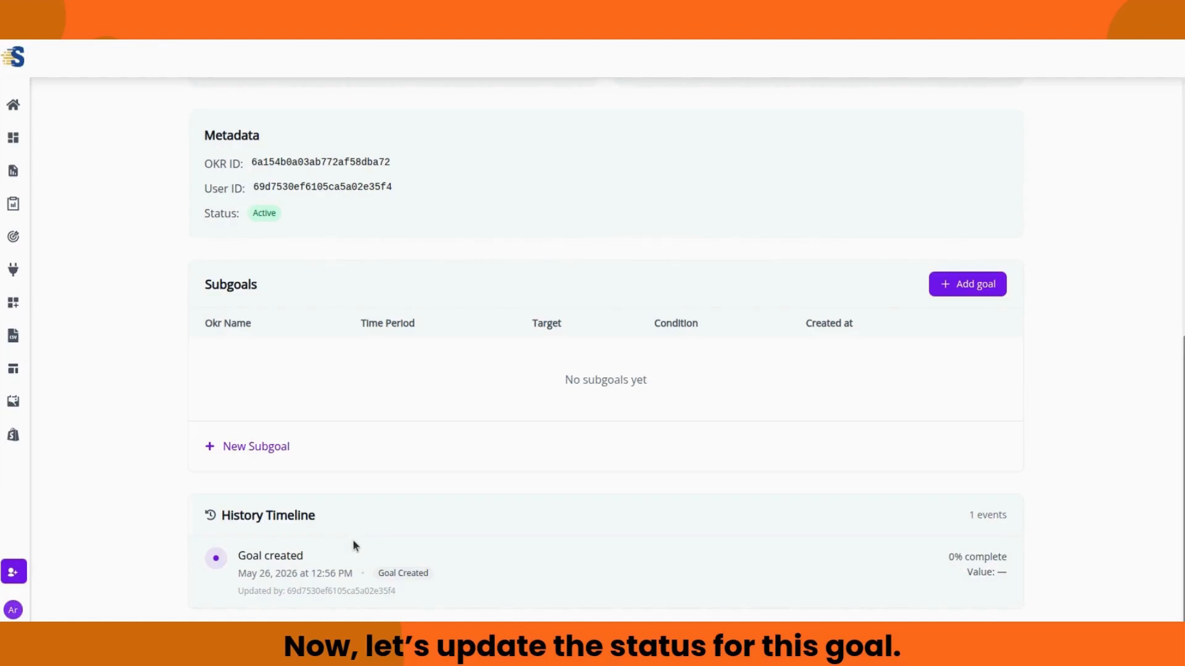
{"action": "scroll", "coordinate": [379, 503], "scroll_direction": "up", "scroll_amount": 7}
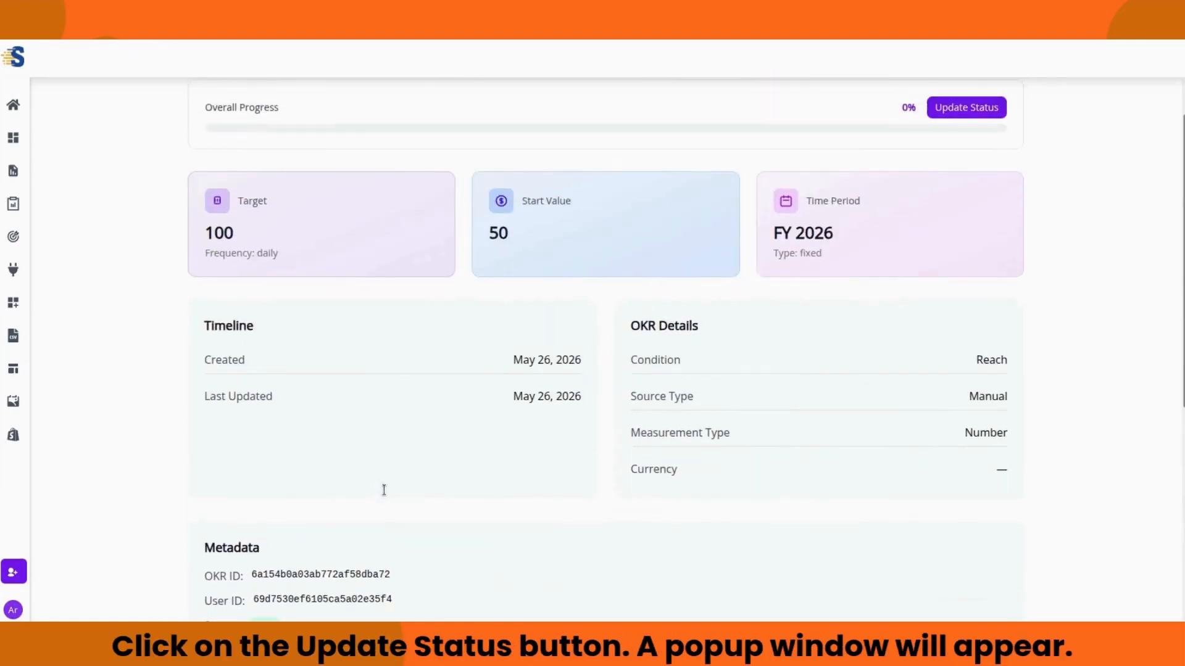
{"action": "scroll", "coordinate": [384, 496], "scroll_direction": "up", "scroll_amount": 1}
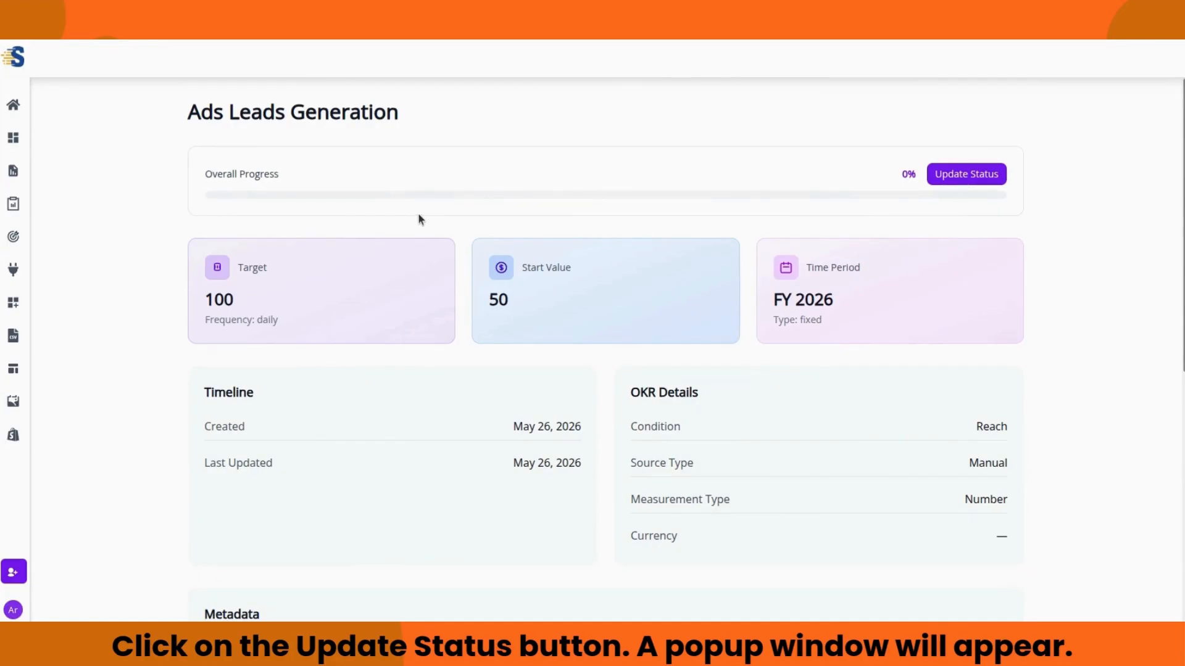
{"action": "left_click", "coordinate": [961, 175]}
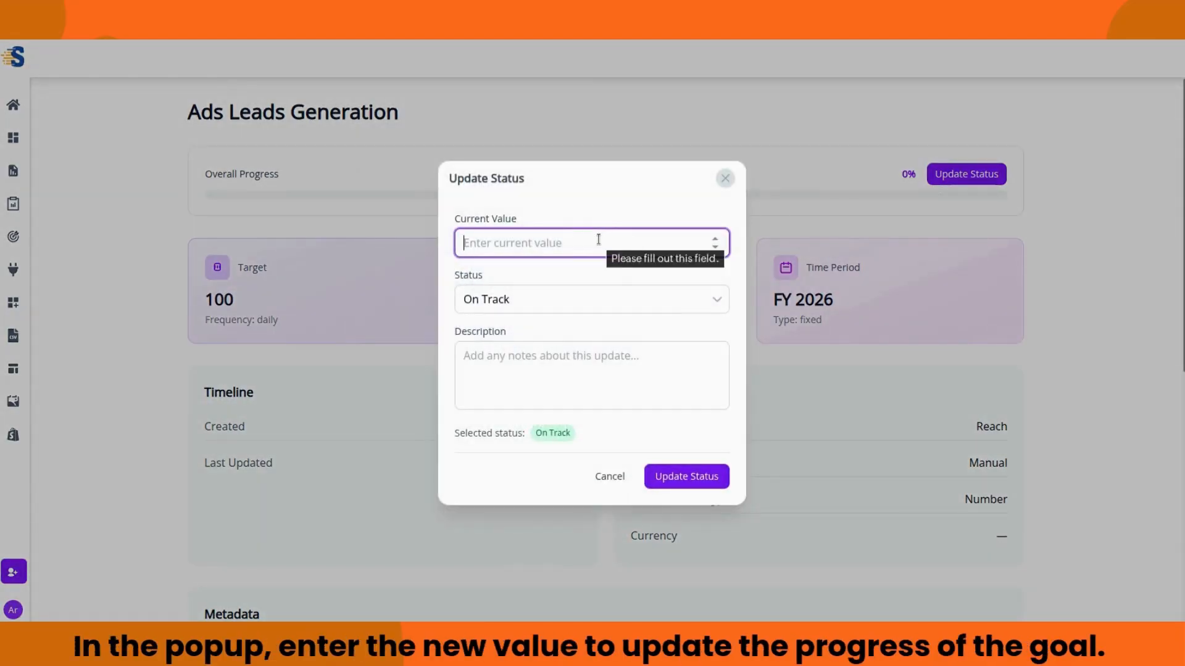
{"action": "type", "text": "70"}
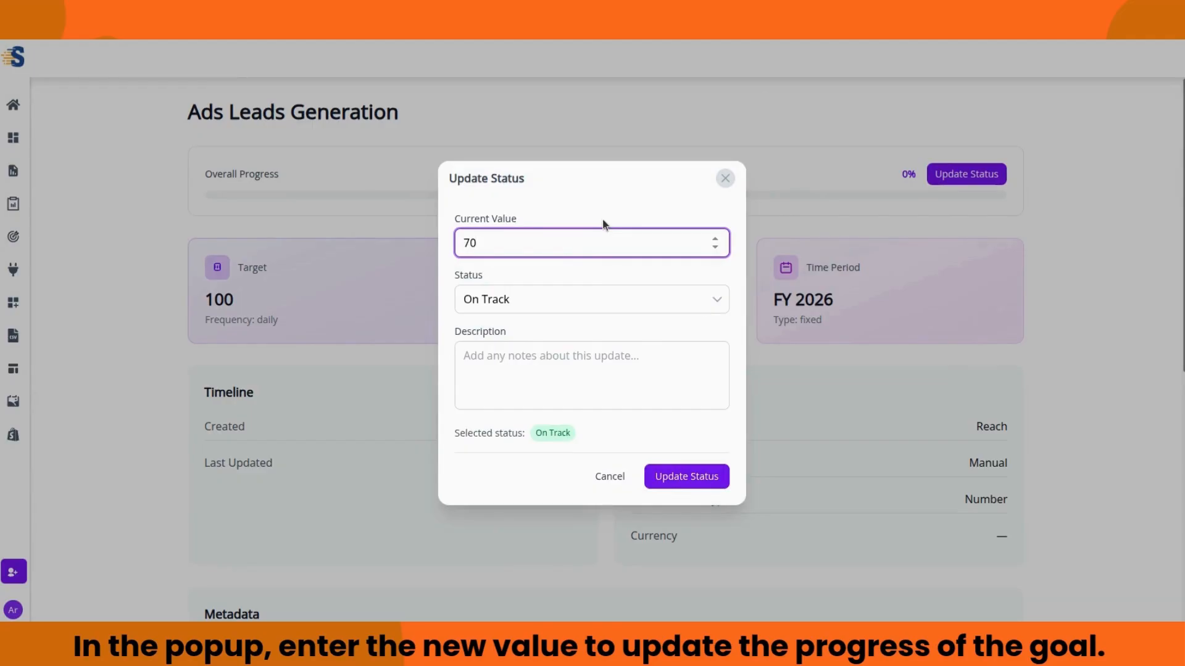
{"action": "left_click", "coordinate": [603, 223]}
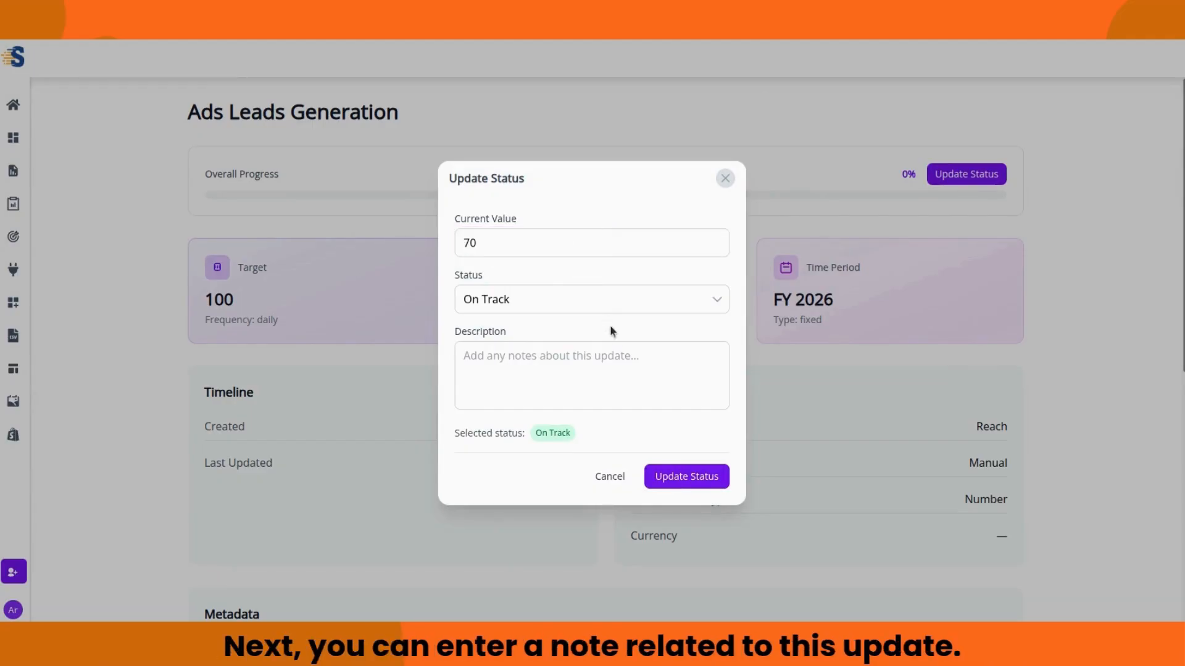
{"action": "left_click", "coordinate": [625, 353]}
{"action": "type", "text": "70 leads have been generated"}
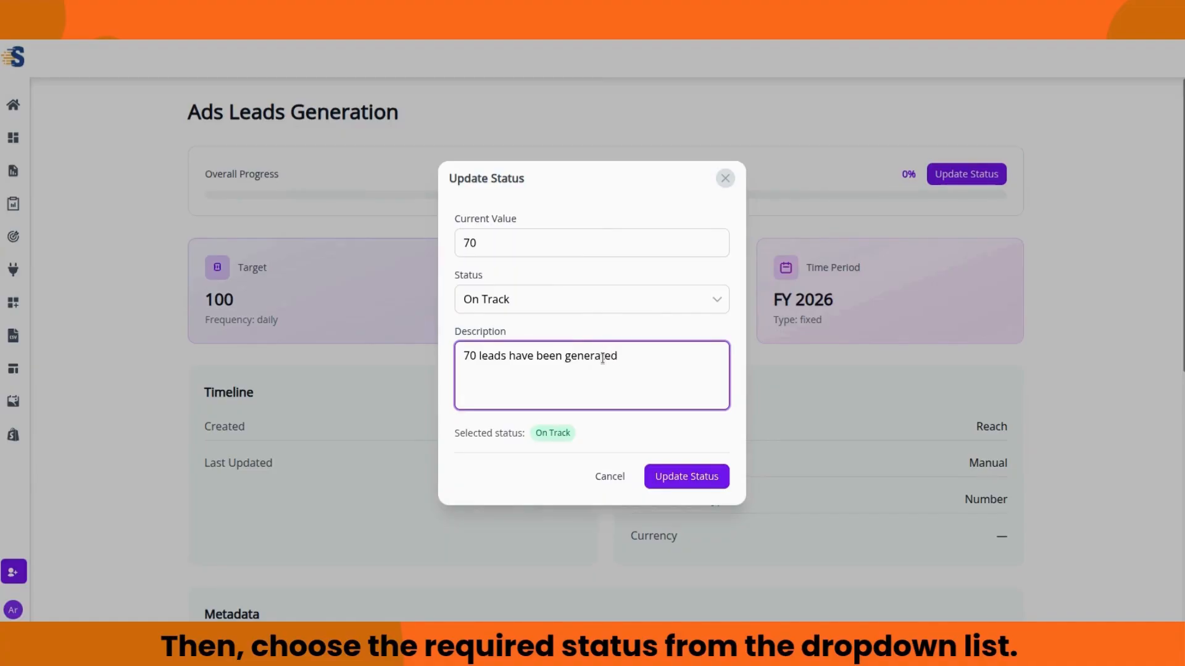
{"action": "left_click", "coordinate": [691, 302]}
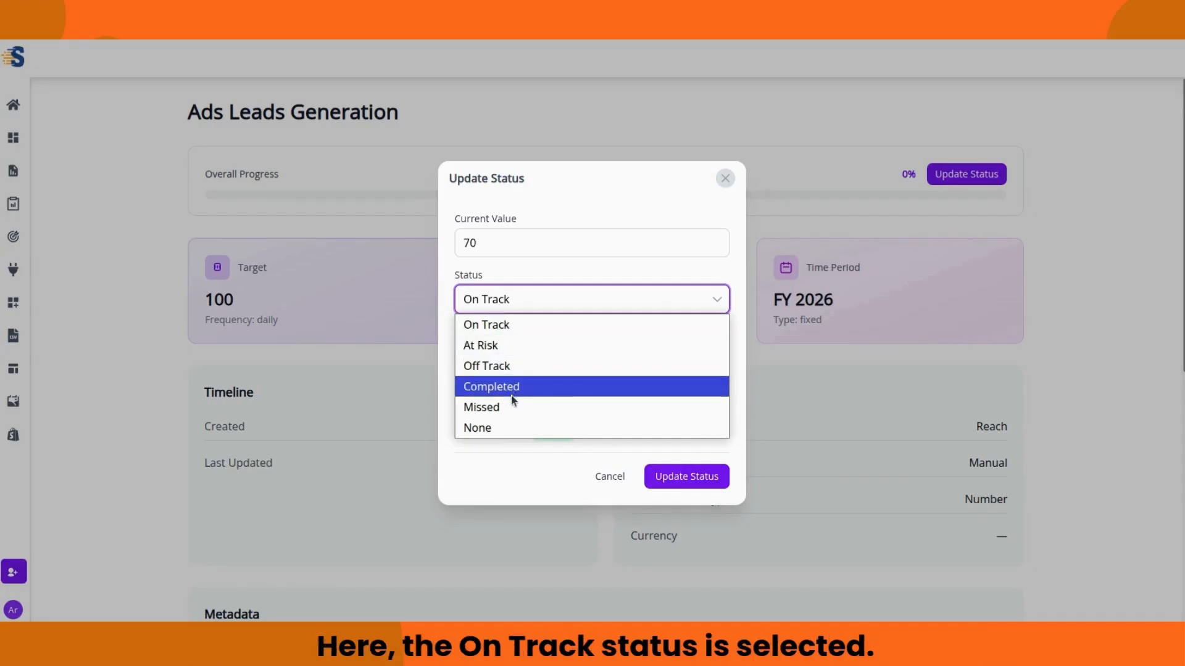
{"action": "left_click", "coordinate": [544, 329]}
{"action": "left_click", "coordinate": [685, 485]}
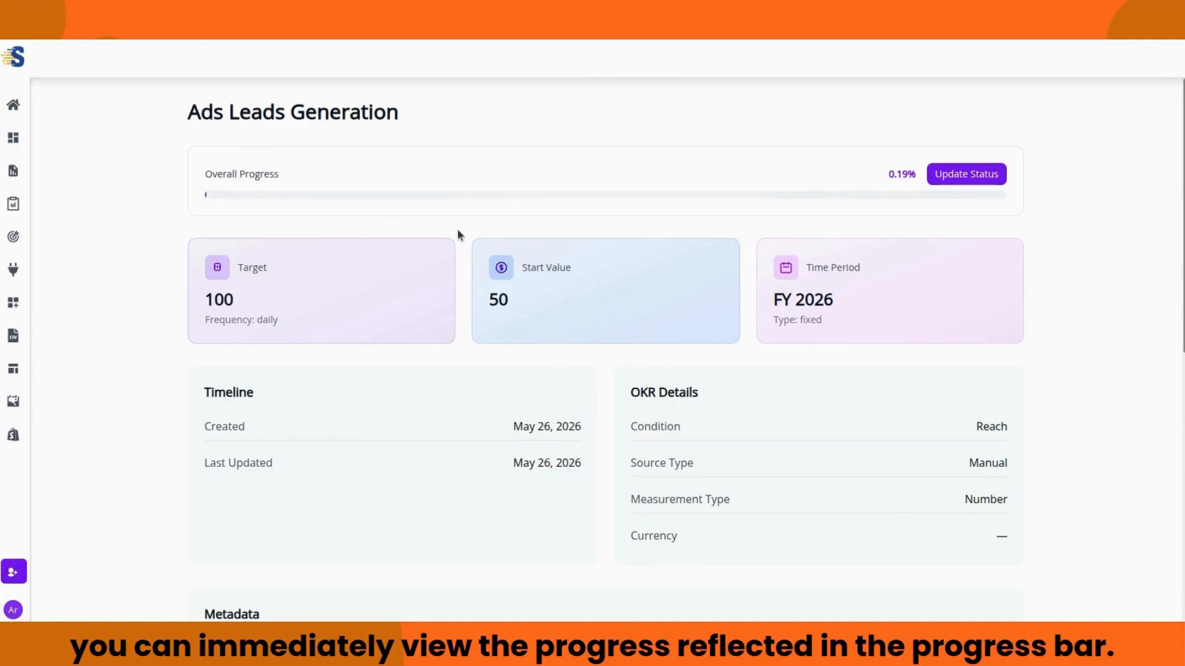
Step: Check the History Timeline of Ads Leads Generation, then go back to the OKRs list
{"action": "scroll", "coordinate": [457, 228], "scroll_direction": "down", "scroll_amount": 9}
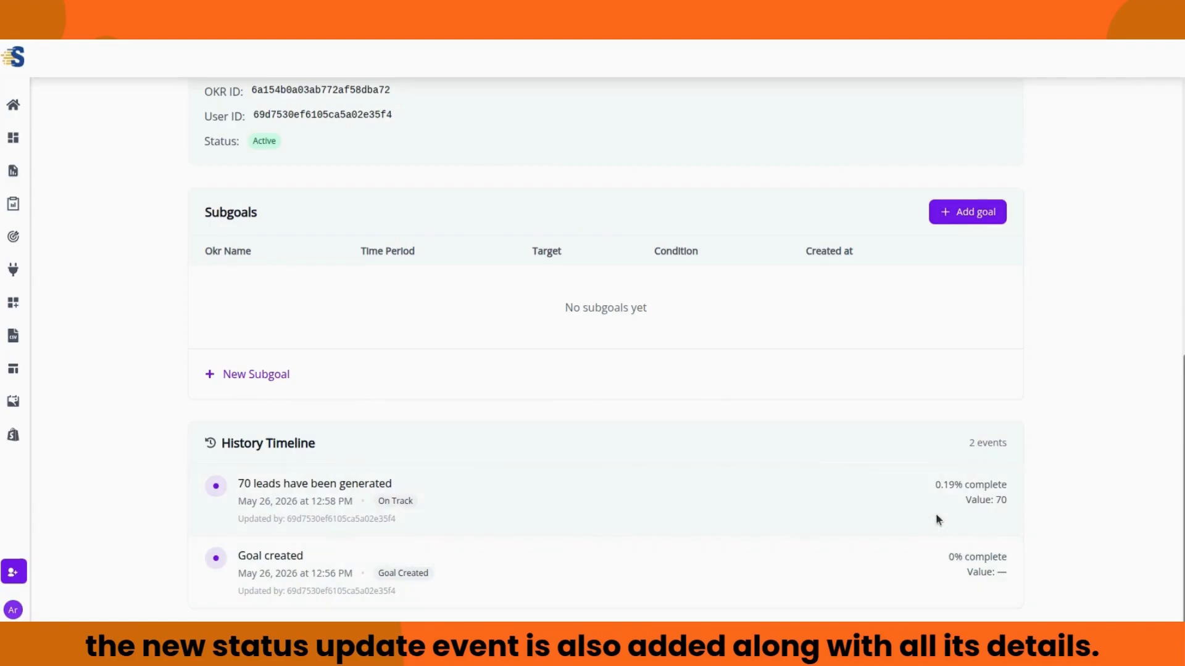
{"action": "scroll", "coordinate": [936, 515], "scroll_direction": "up", "scroll_amount": 10}
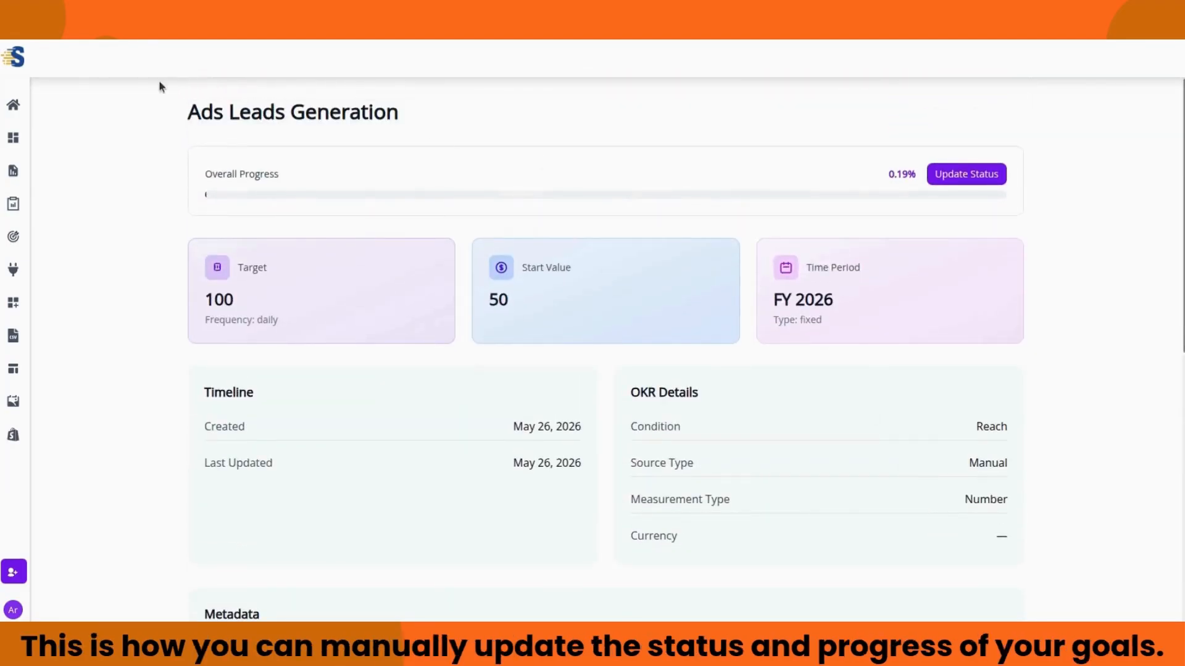
{"action": "left_click", "coordinate": [17, 28]}
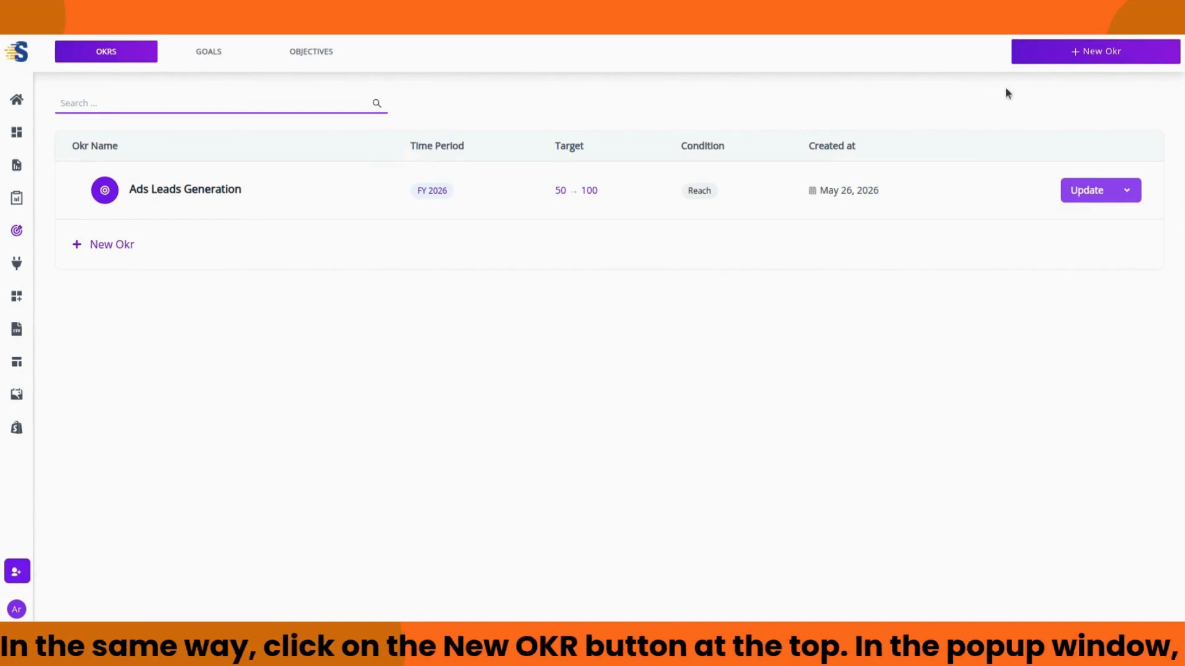
Step: Start a new Goal OKR titled 'Ads Revenue Check'
{"action": "left_click", "coordinate": [1074, 62]}
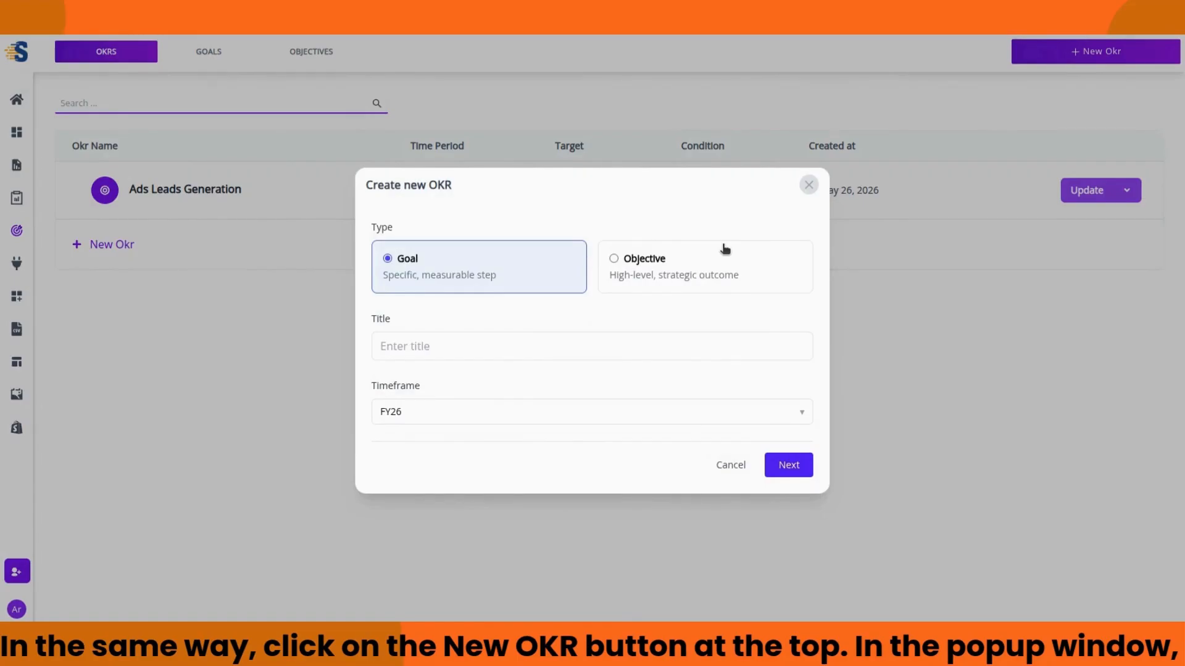
{"action": "left_click", "coordinate": [544, 344]}
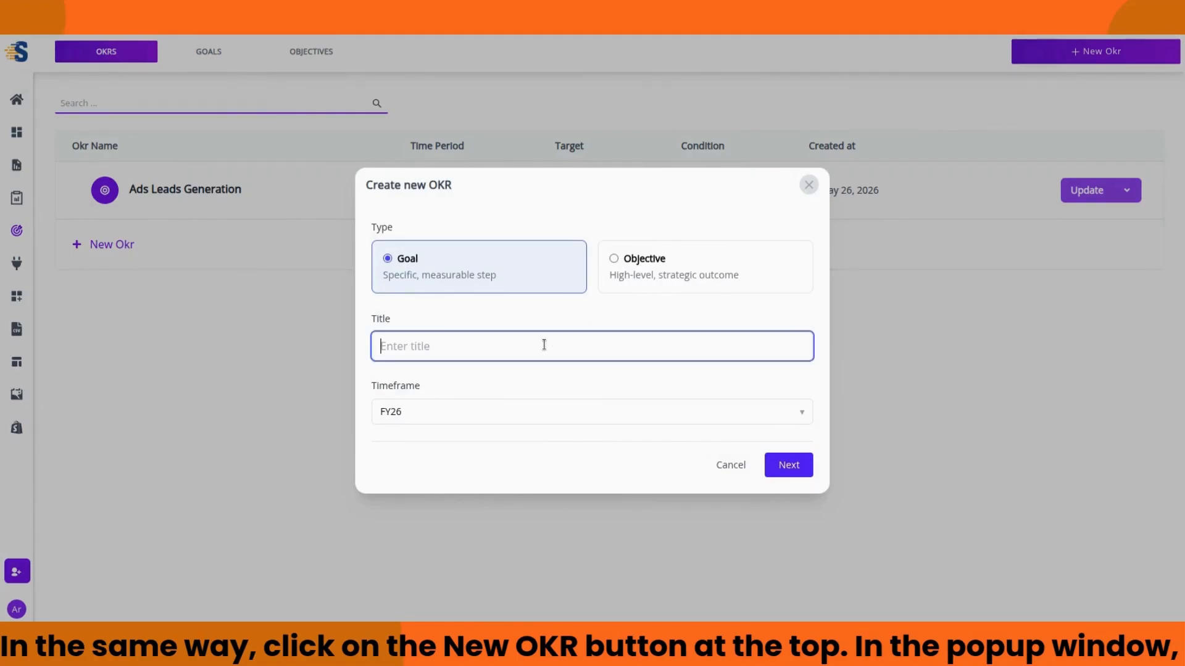
{"action": "type", "text": "Ads Revenue"}
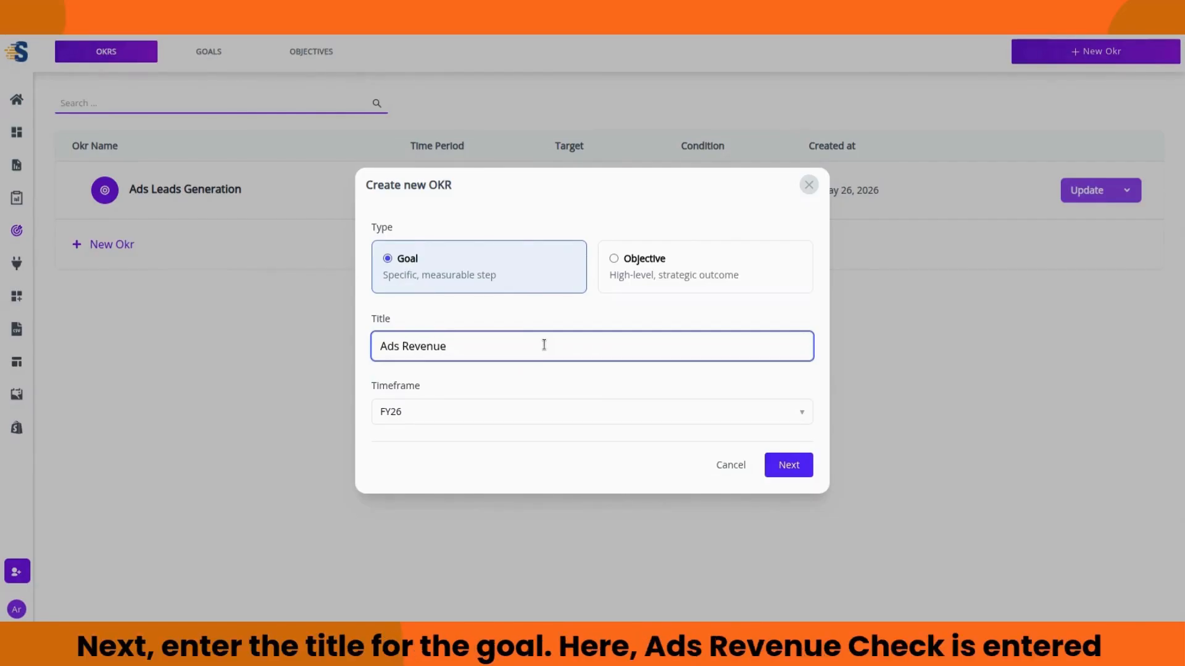
{"action": "type", "text": " Check"}
Step: Set the timeframe to the full FY26 year and continue to the progress settings
{"action": "left_click", "coordinate": [444, 412]}
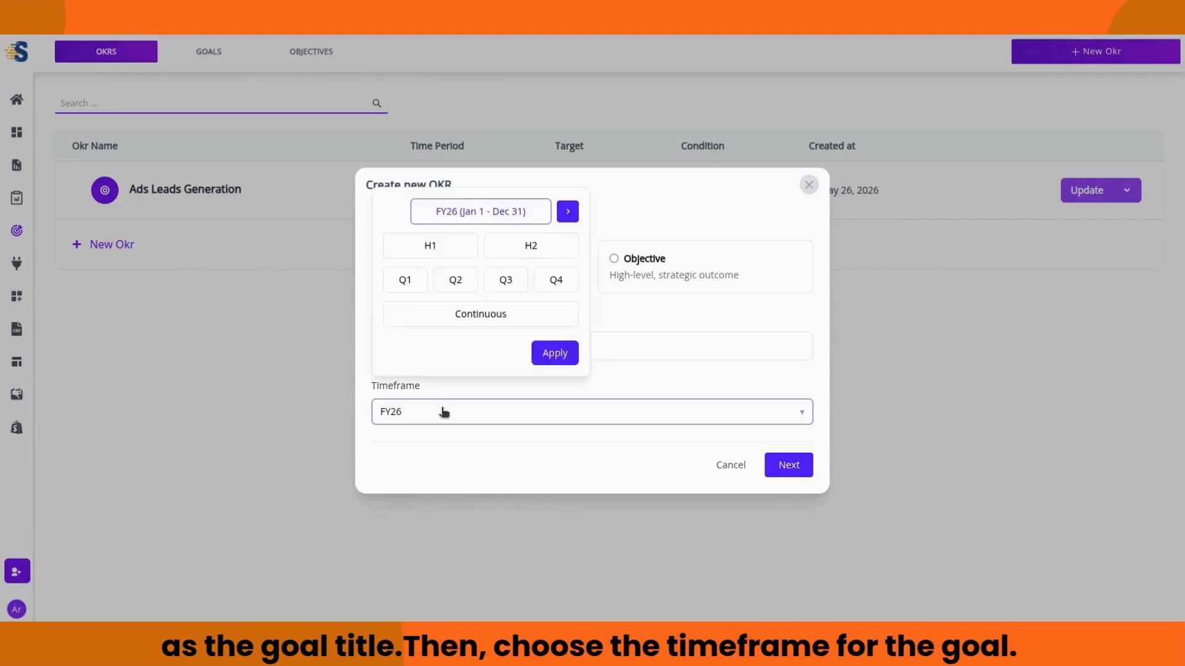
{"action": "left_click", "coordinate": [444, 249]}
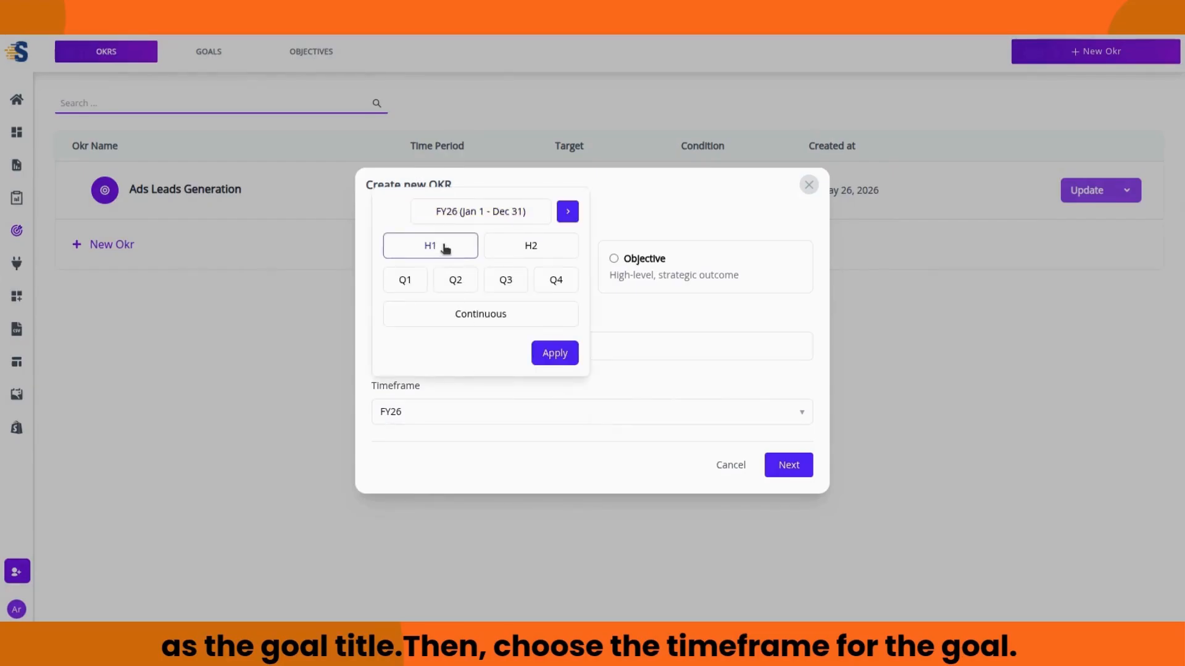
{"action": "left_click", "coordinate": [501, 246]}
{"action": "left_click", "coordinate": [464, 245]}
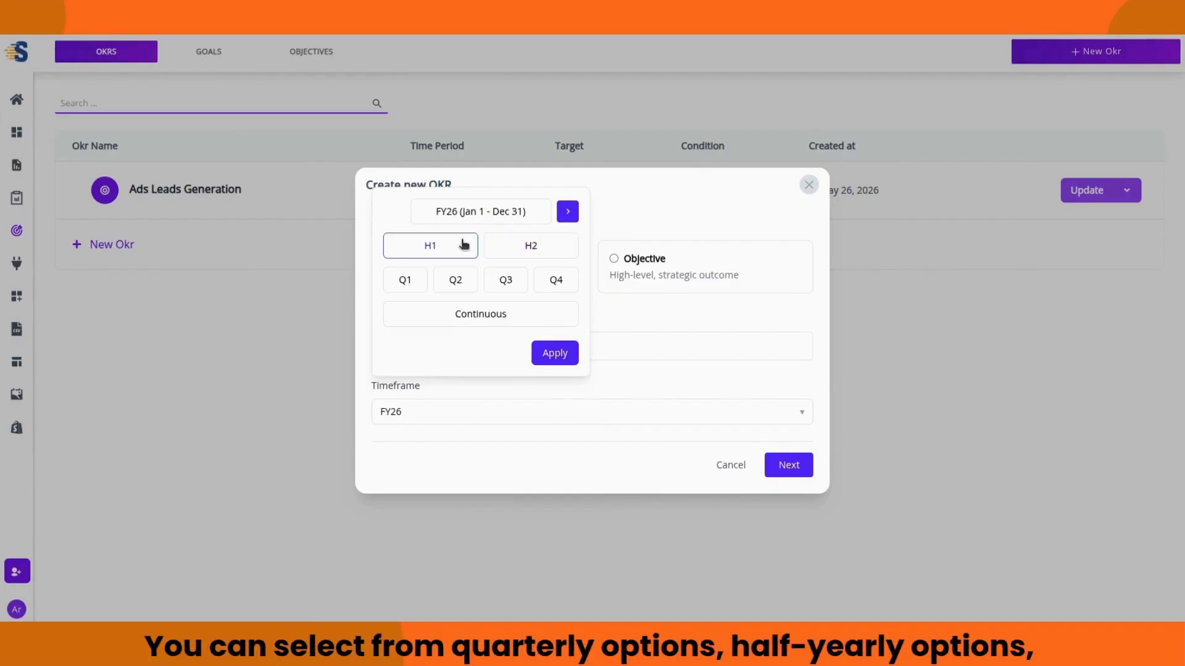
{"action": "left_click", "coordinate": [460, 281]}
{"action": "left_click", "coordinate": [501, 283]}
{"action": "left_click", "coordinate": [538, 282]}
{"action": "left_click", "coordinate": [525, 217]}
{"action": "left_click", "coordinate": [559, 355]}
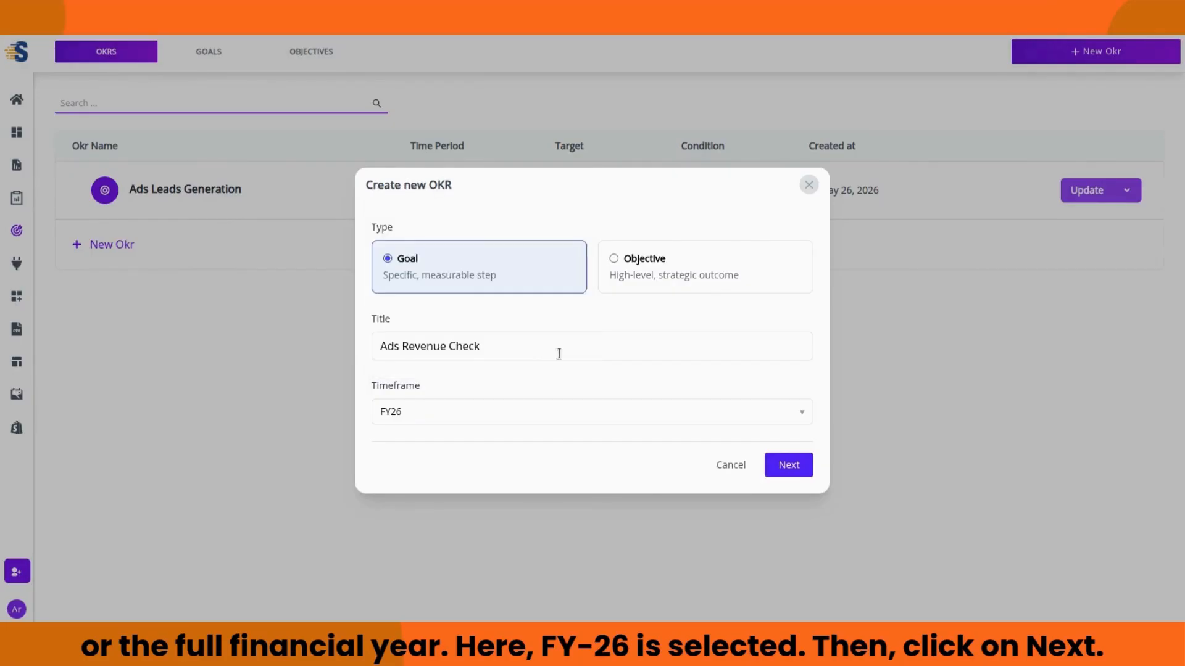
{"action": "left_click", "coordinate": [787, 465]}
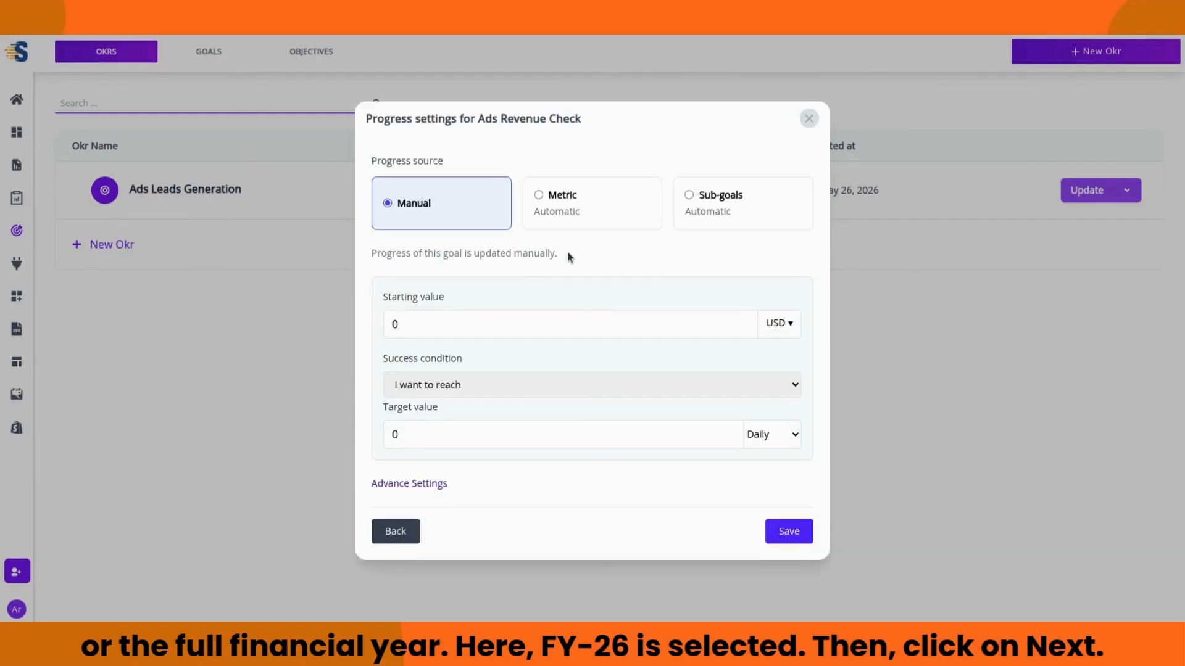
Step: Use a metric as the progress source and filter the Facebook Ads metrics for ROI
{"action": "left_click", "coordinate": [559, 210]}
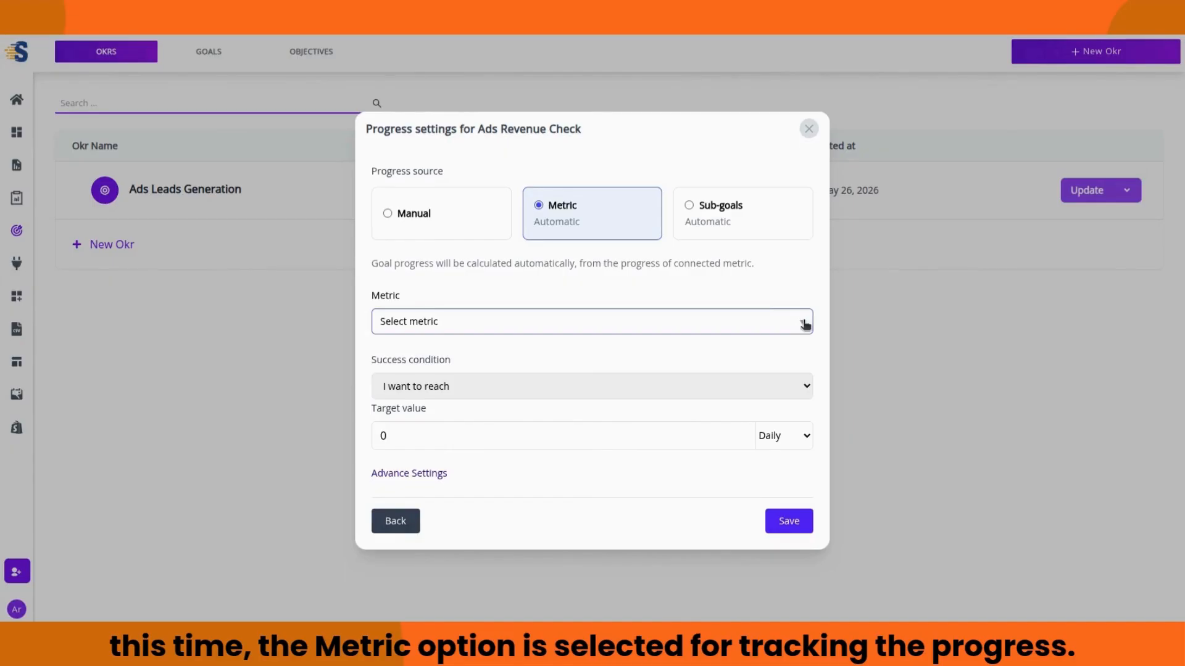
{"action": "left_click", "coordinate": [432, 329]}
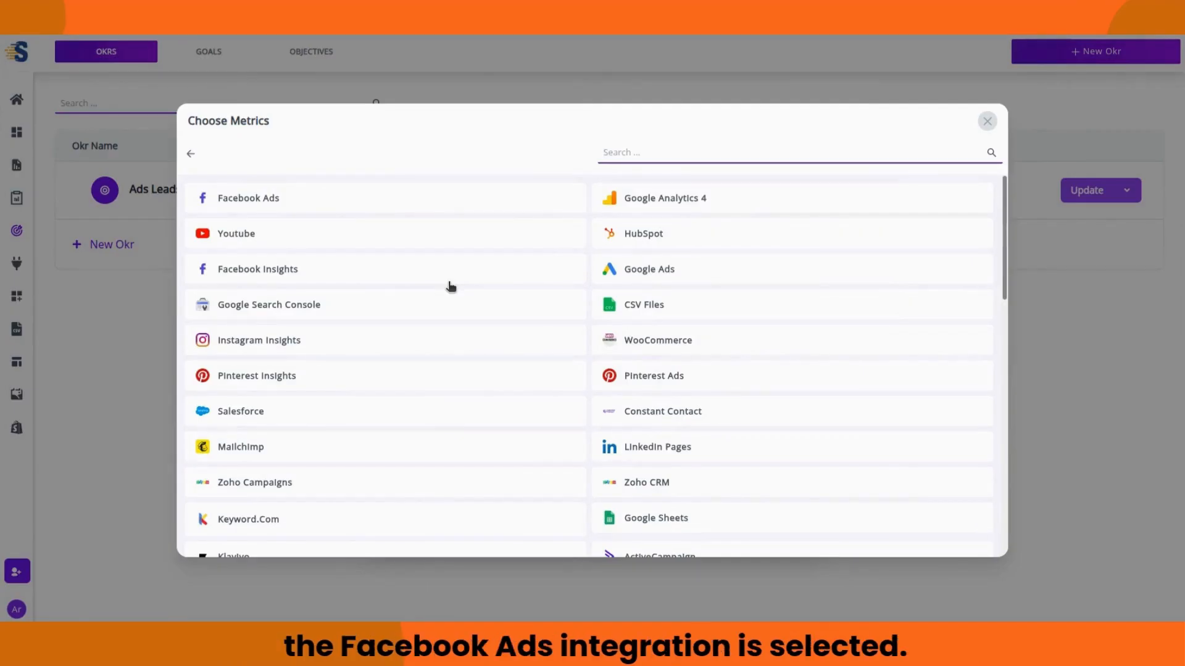
{"action": "left_click", "coordinate": [380, 198]}
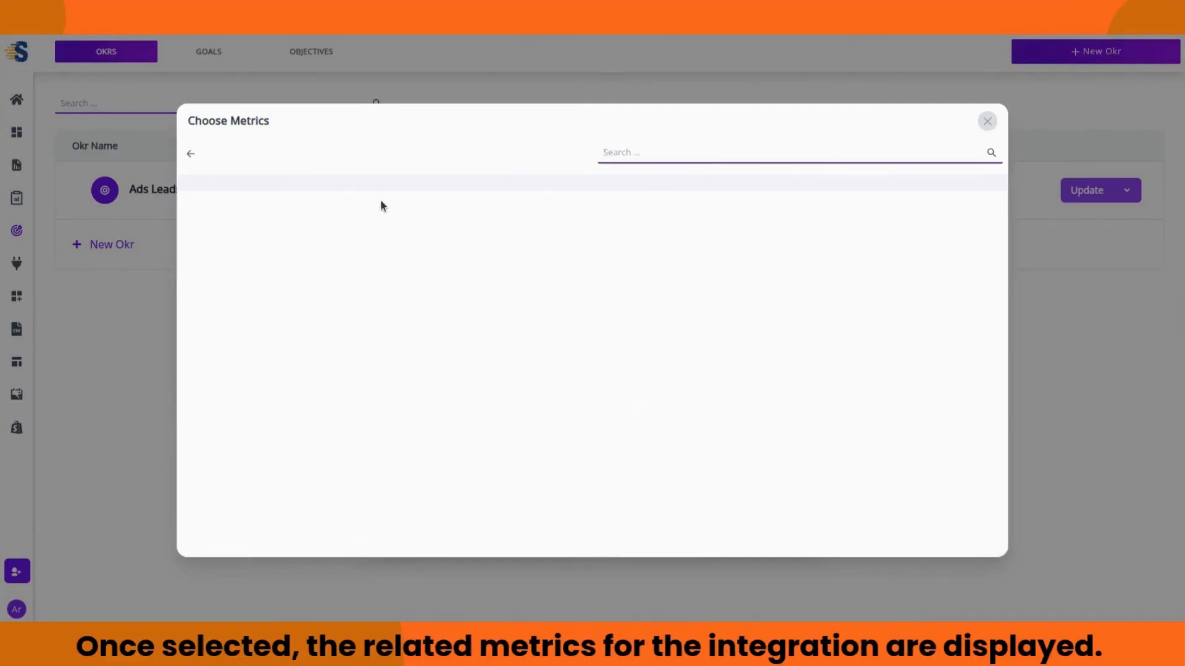
{"action": "left_click", "coordinate": [600, 149]}
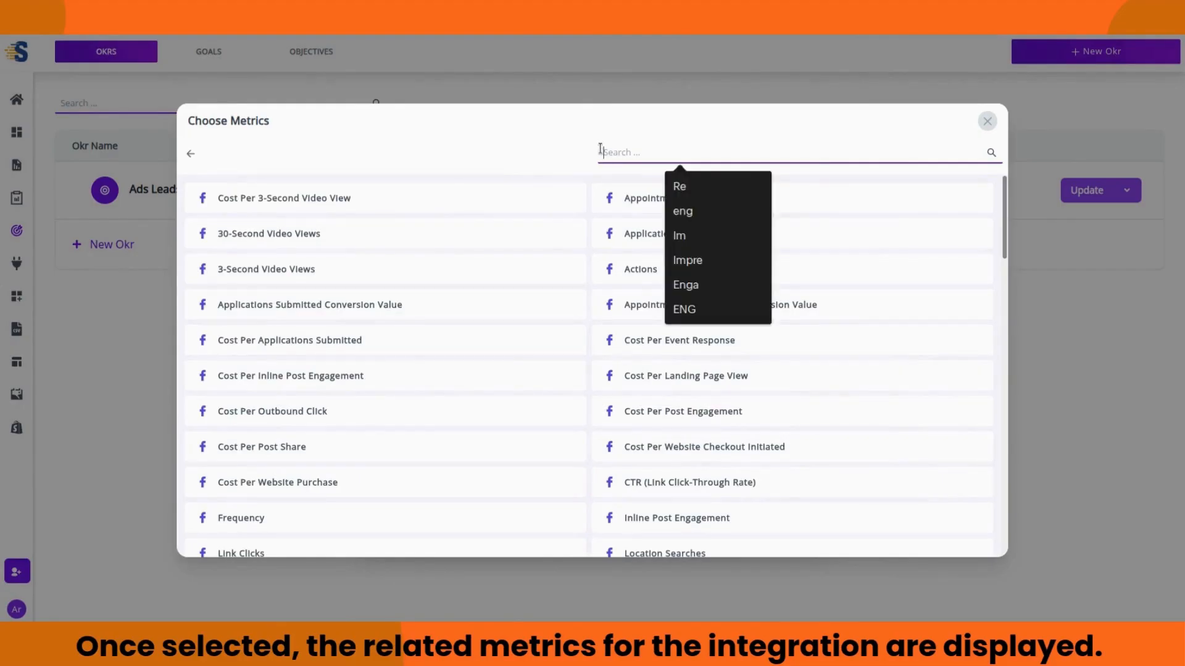
{"action": "type", "text": "OI"}
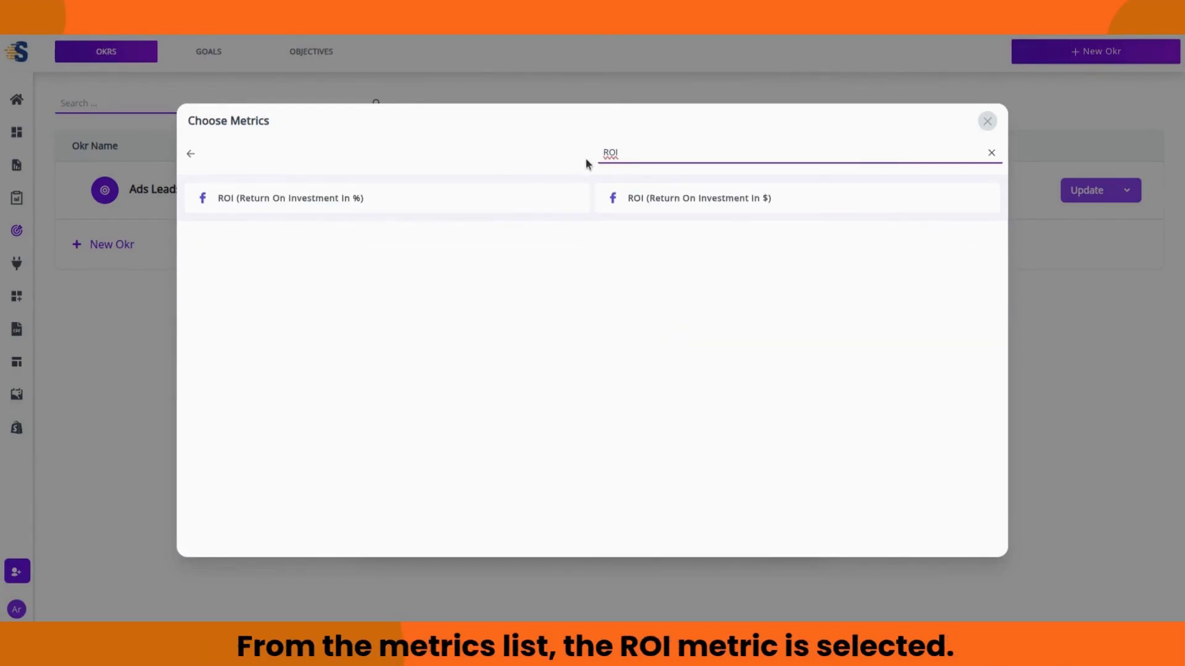
Step: Pick the ROI in $ metric and save the connected Facebook Ads user and ad account
{"action": "left_click", "coordinate": [637, 196]}
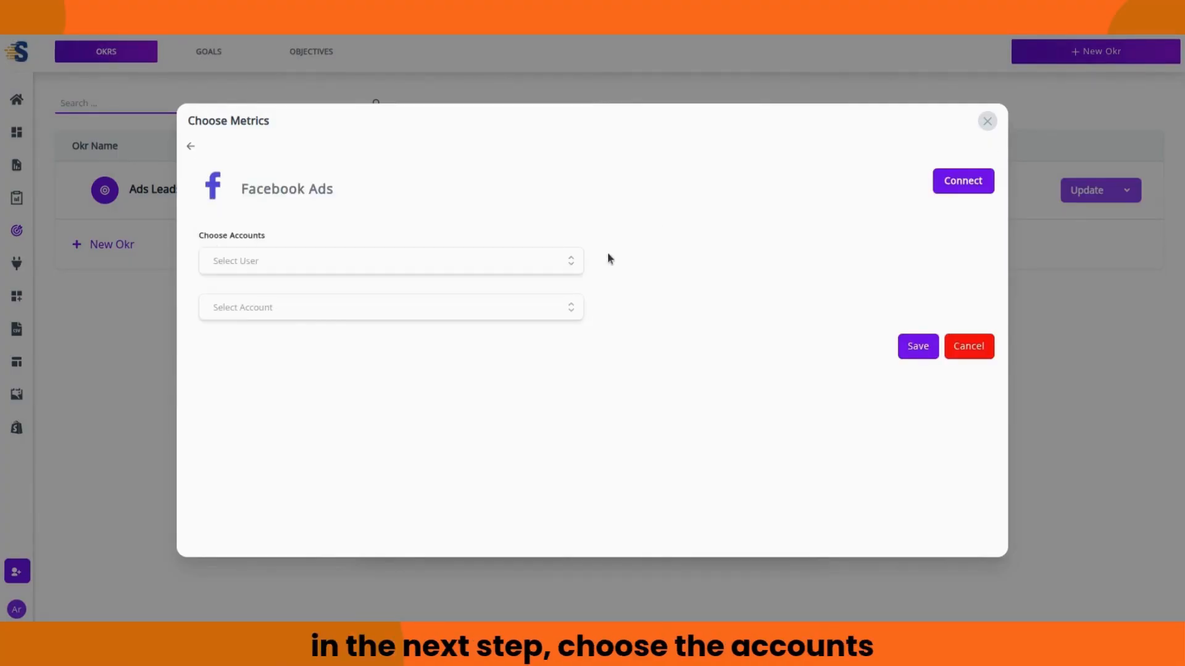
{"action": "left_click", "coordinate": [575, 262]}
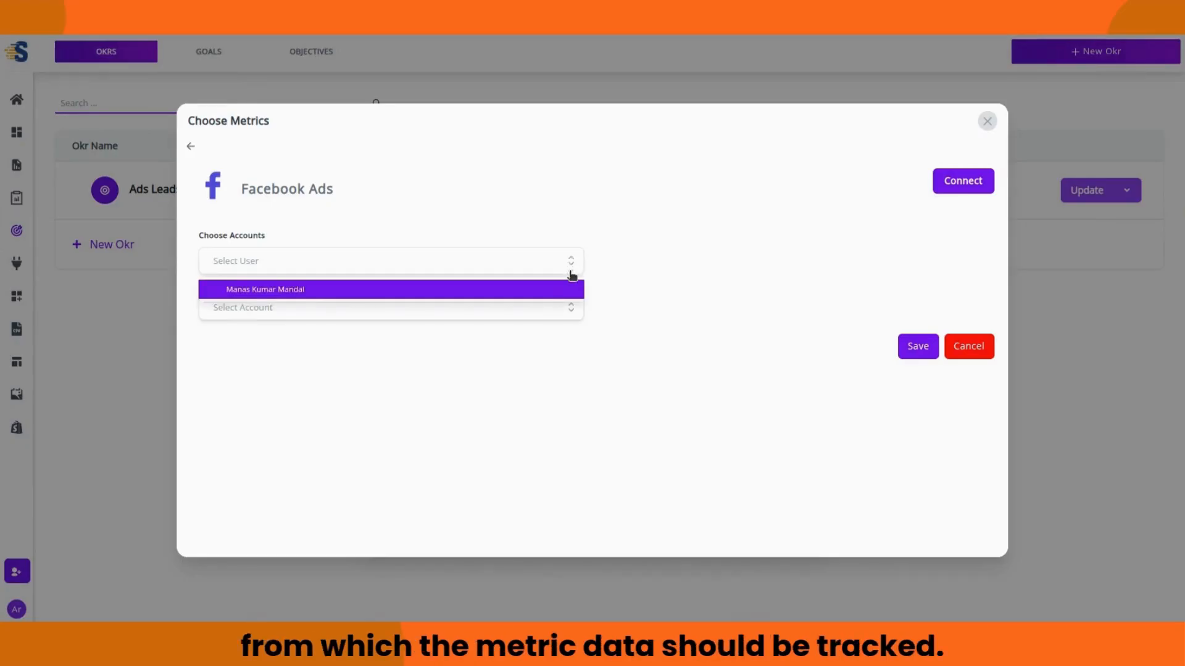
{"action": "left_click", "coordinate": [568, 290]}
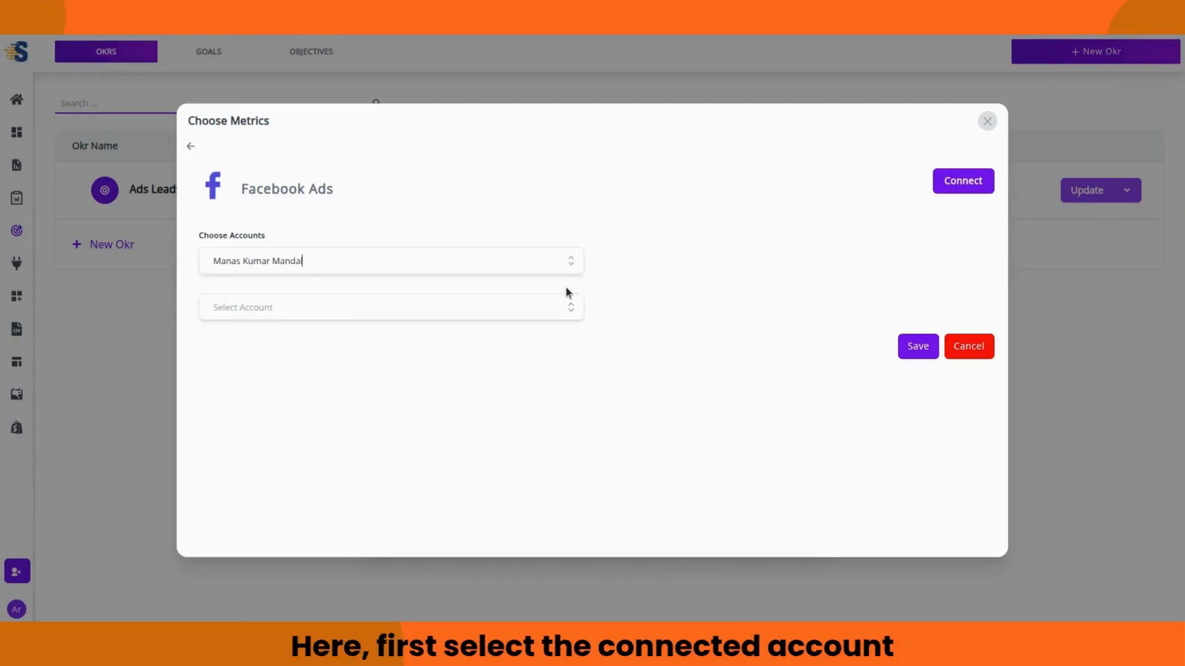
{"action": "left_click", "coordinate": [568, 306]}
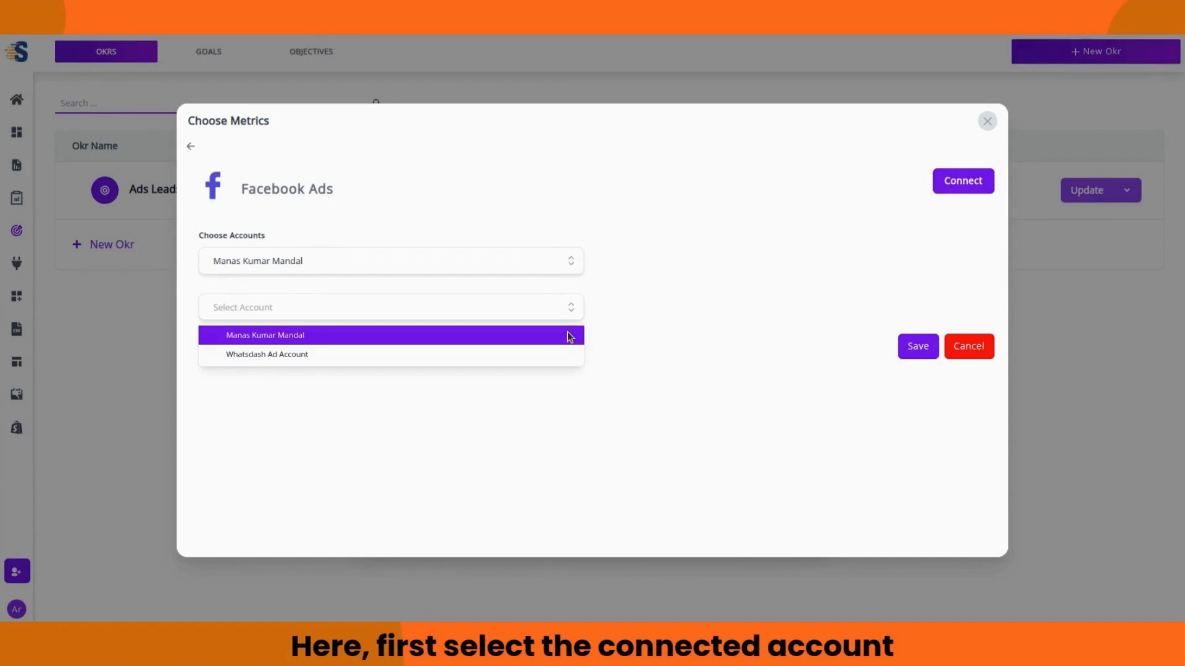
{"action": "left_click", "coordinate": [569, 335]}
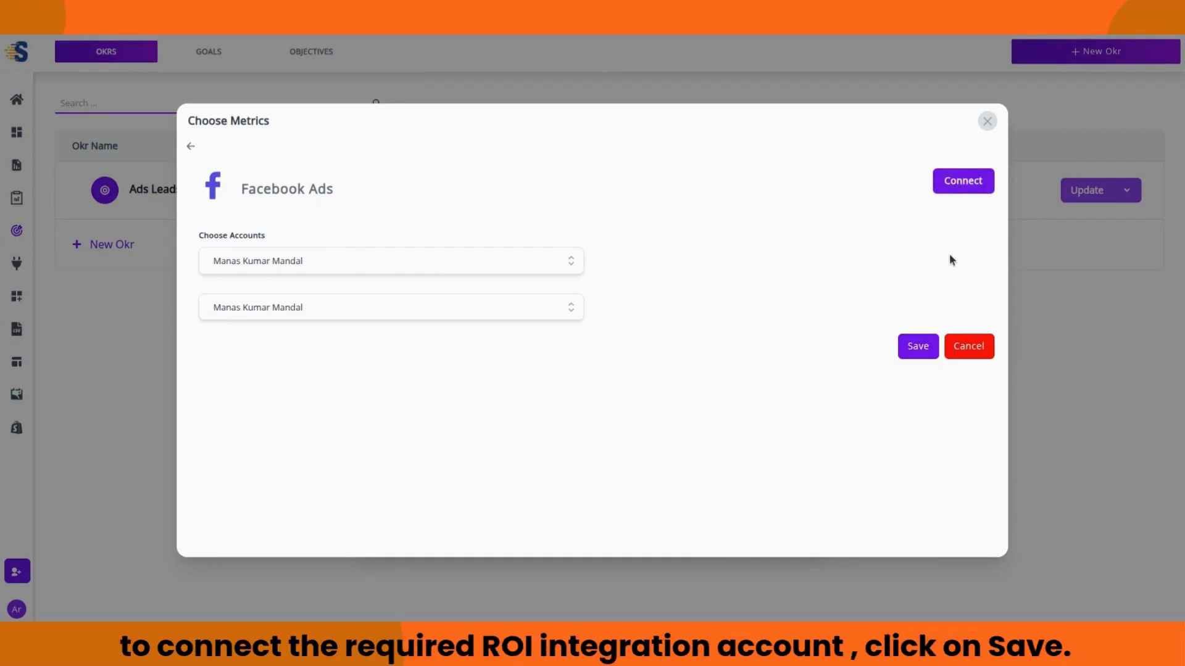
{"action": "left_click", "coordinate": [920, 349]}
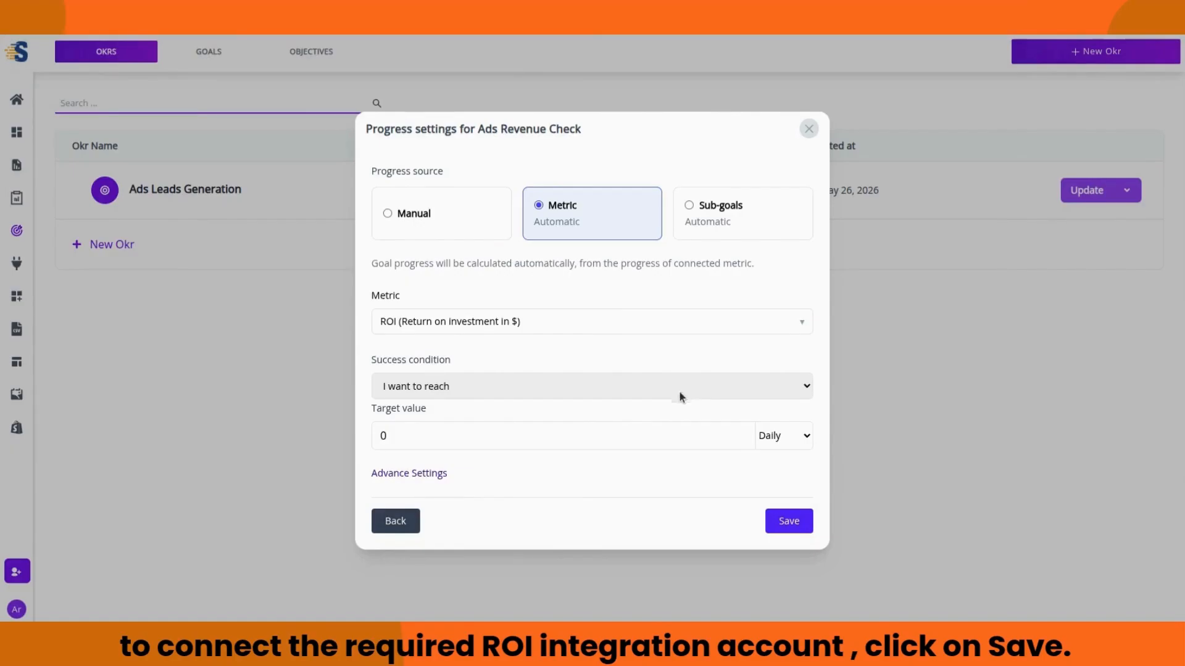
Step: Set Ads Revenue Check's target value to 5000, tracked Daily
{"action": "left_click", "coordinate": [424, 434]}
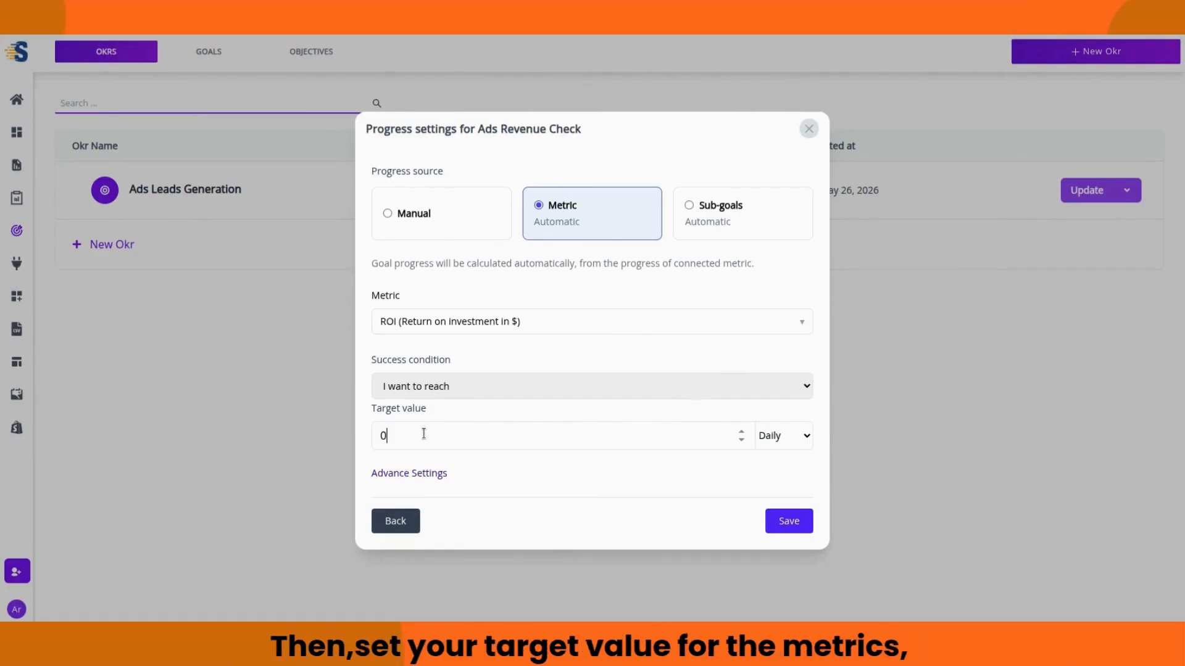
{"action": "double_click", "coordinate": [424, 434]}
{"action": "type", "text": "5000"}
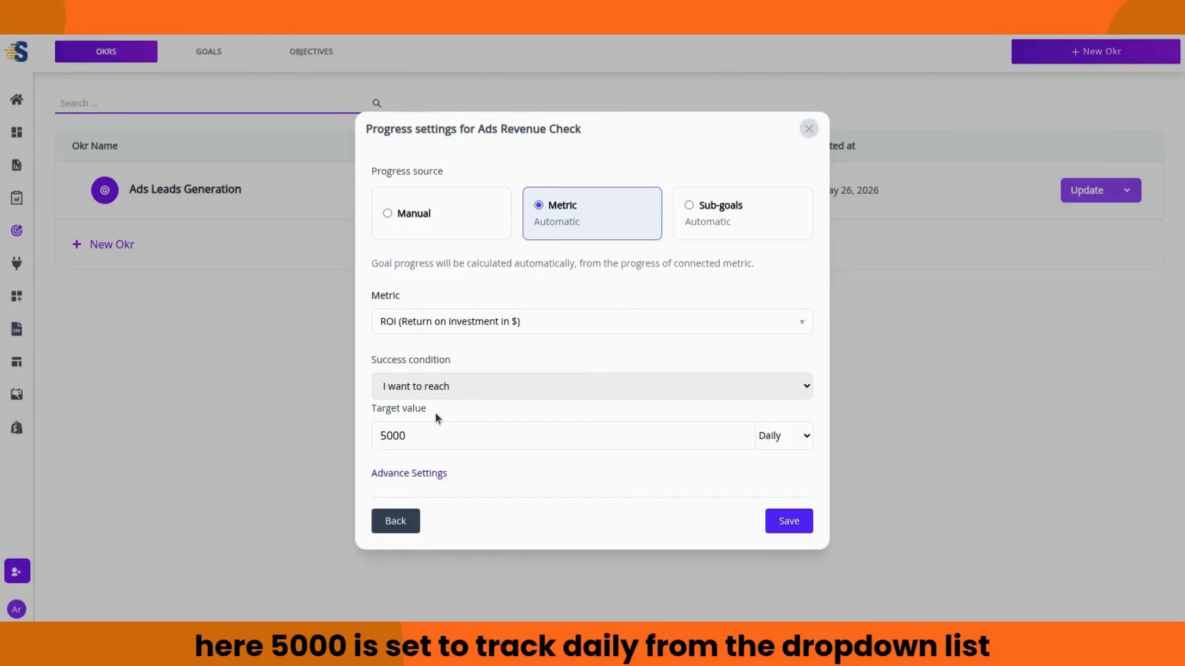
{"action": "left_click", "coordinate": [800, 438]}
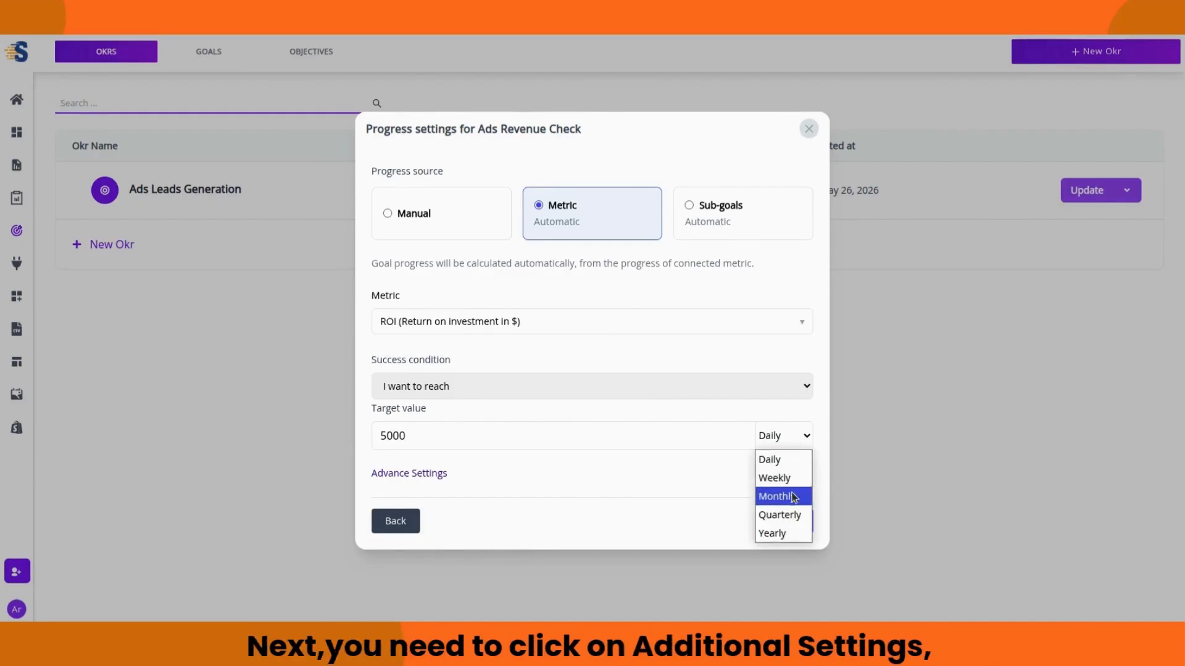
{"action": "left_click", "coordinate": [808, 440]}
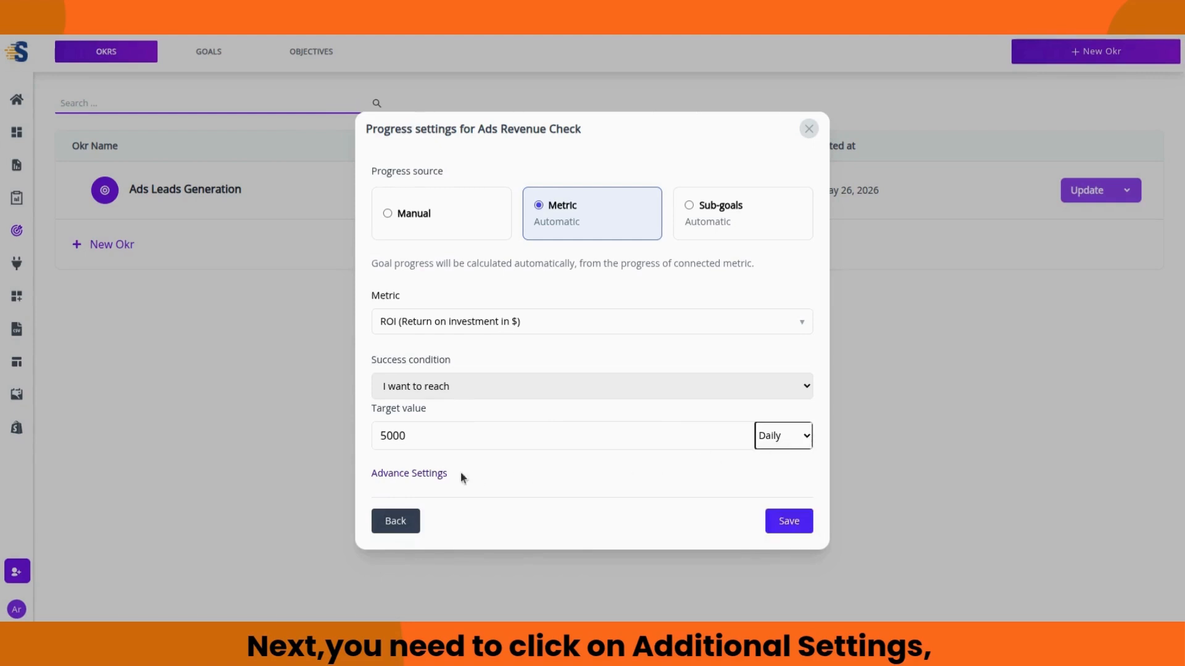
Step: Confirm the target breakdown, save the goal, and open Ads Leads Generation's details
{"action": "left_click", "coordinate": [416, 473]}
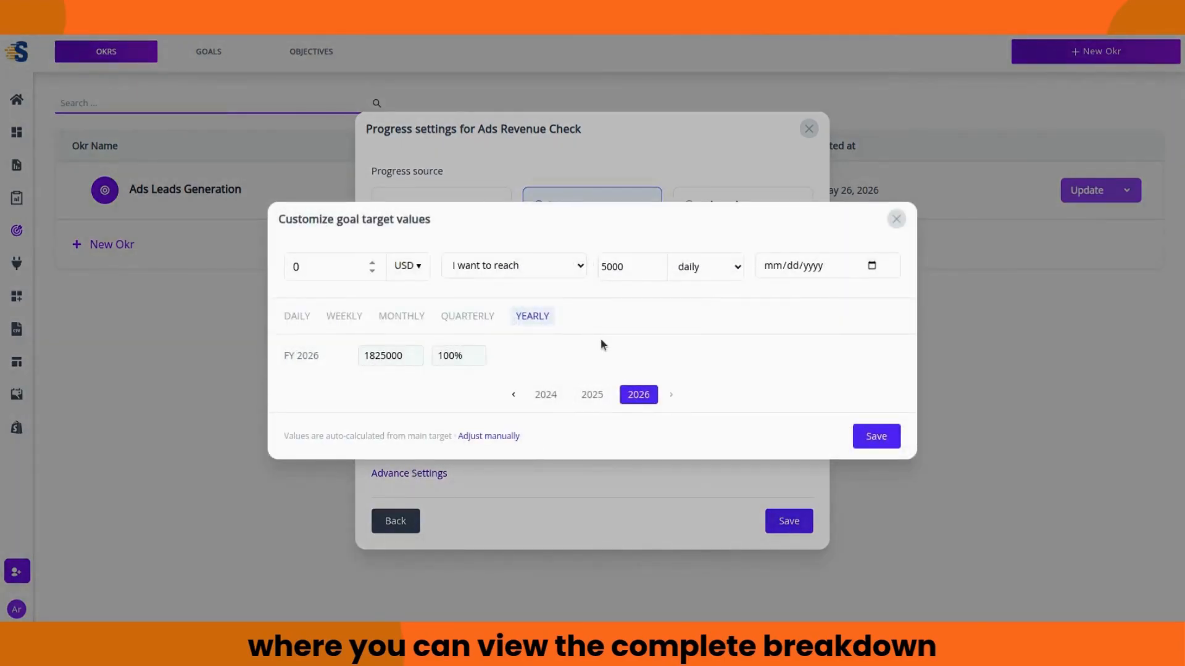
{"action": "type", "text": "5"}
{"action": "left_click", "coordinate": [862, 443]}
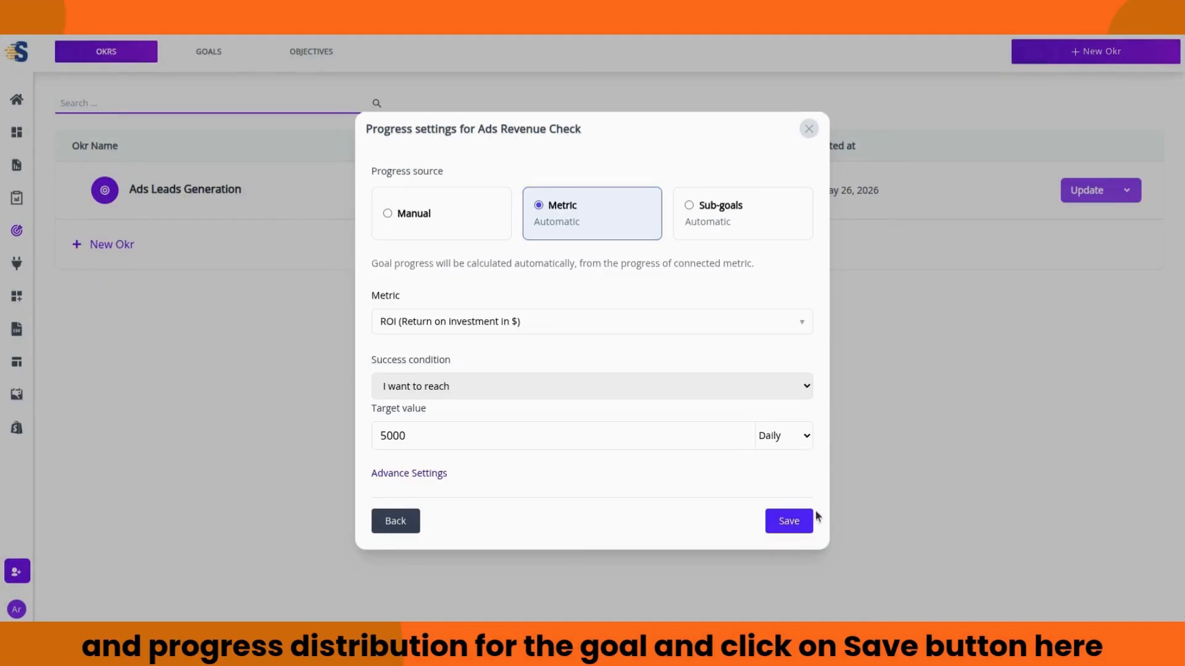
{"action": "left_click", "coordinate": [789, 522]}
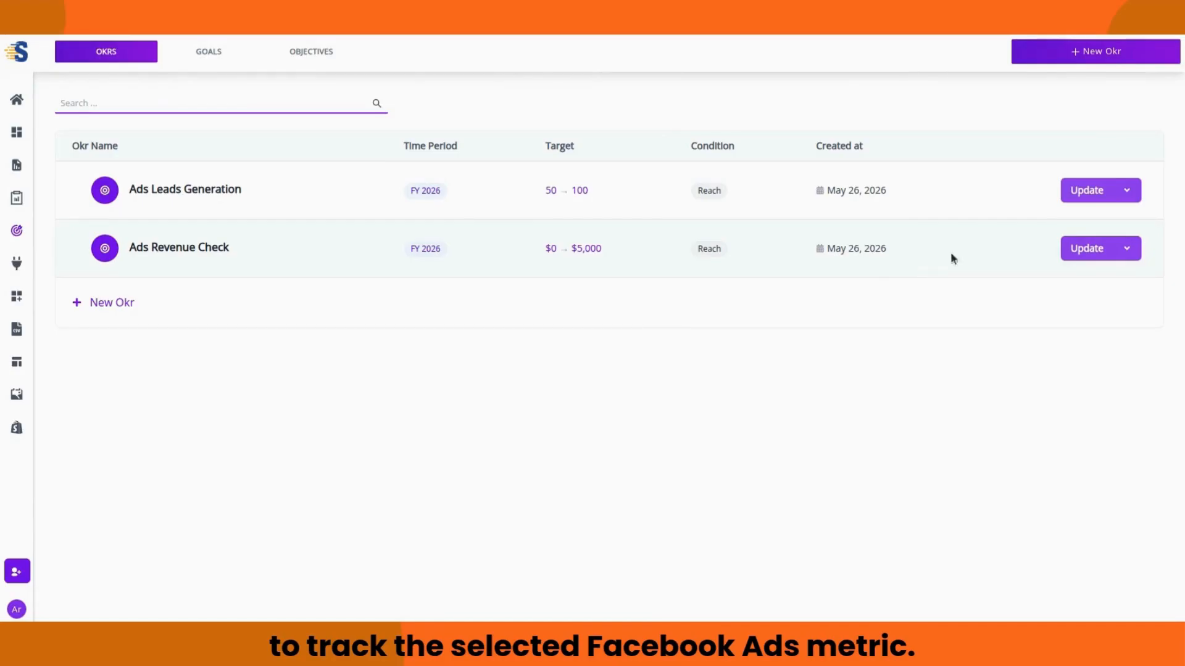
{"action": "left_click", "coordinate": [1126, 190]}
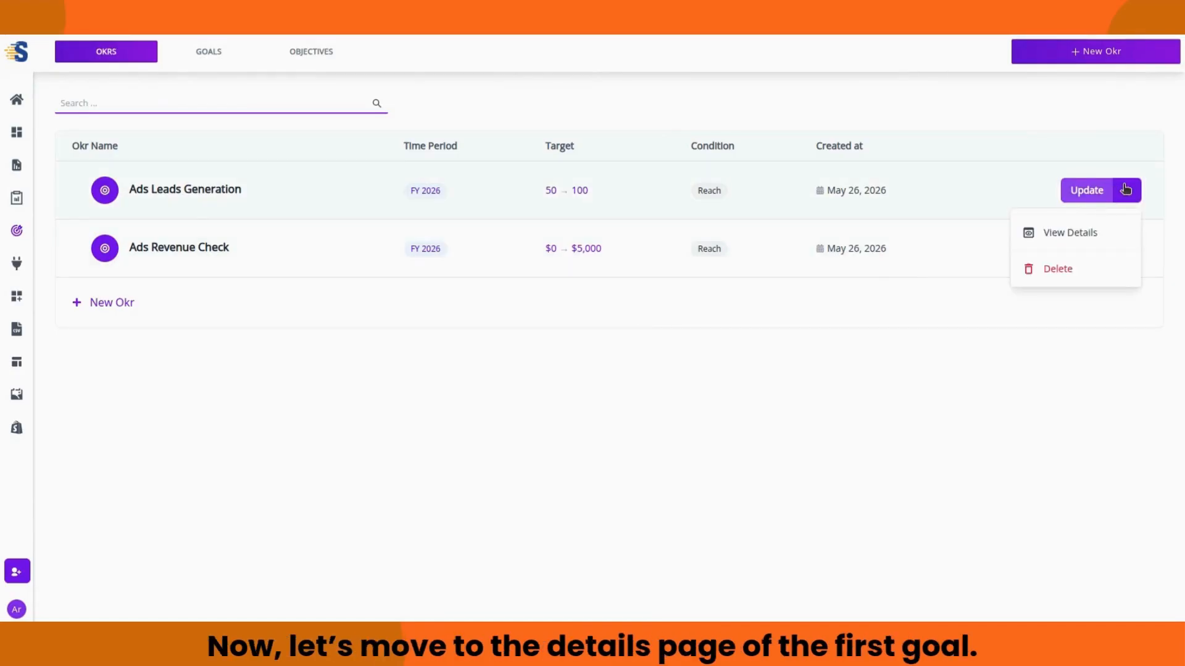
{"action": "left_click", "coordinate": [1080, 233]}
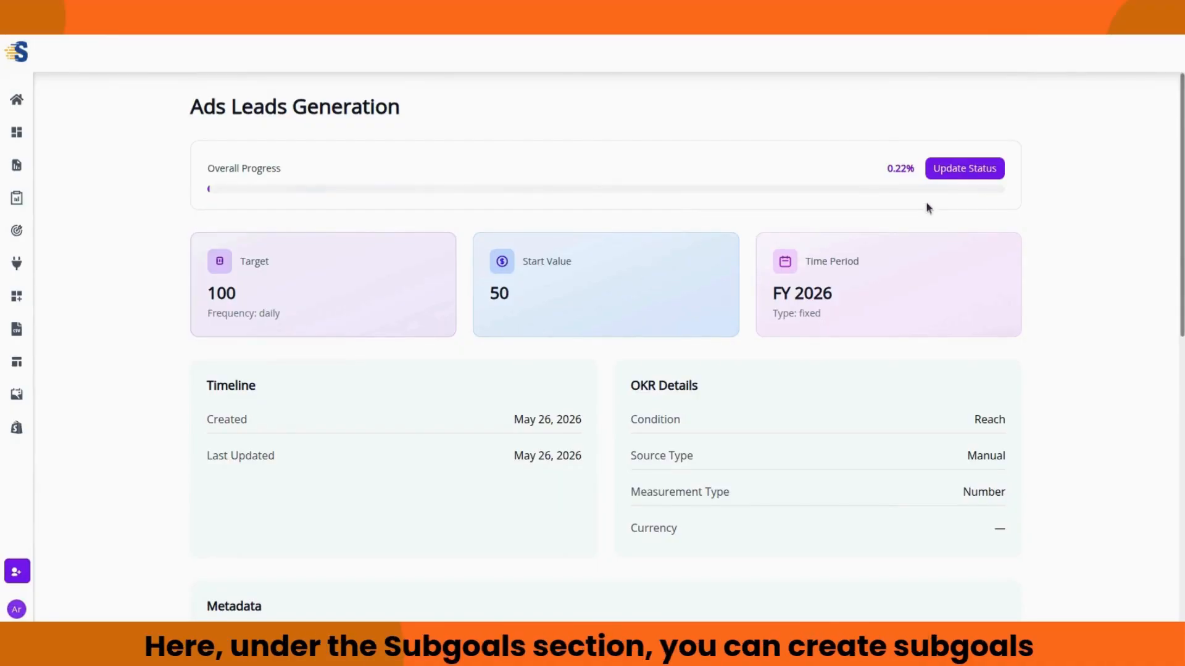
Step: Scroll to the Subgoals section of Ads Leads Generation and open the Add goal choices
{"action": "scroll", "coordinate": [696, 211], "scroll_direction": "down", "scroll_amount": 7}
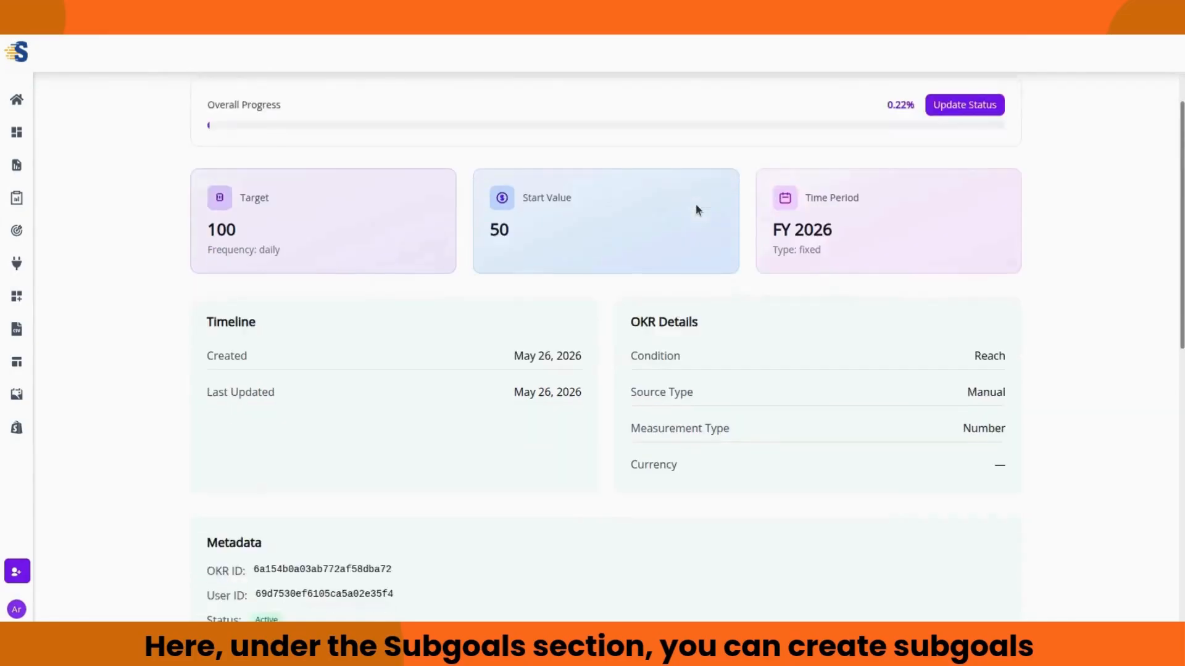
{"action": "scroll", "coordinate": [708, 276], "scroll_direction": "down", "scroll_amount": 2}
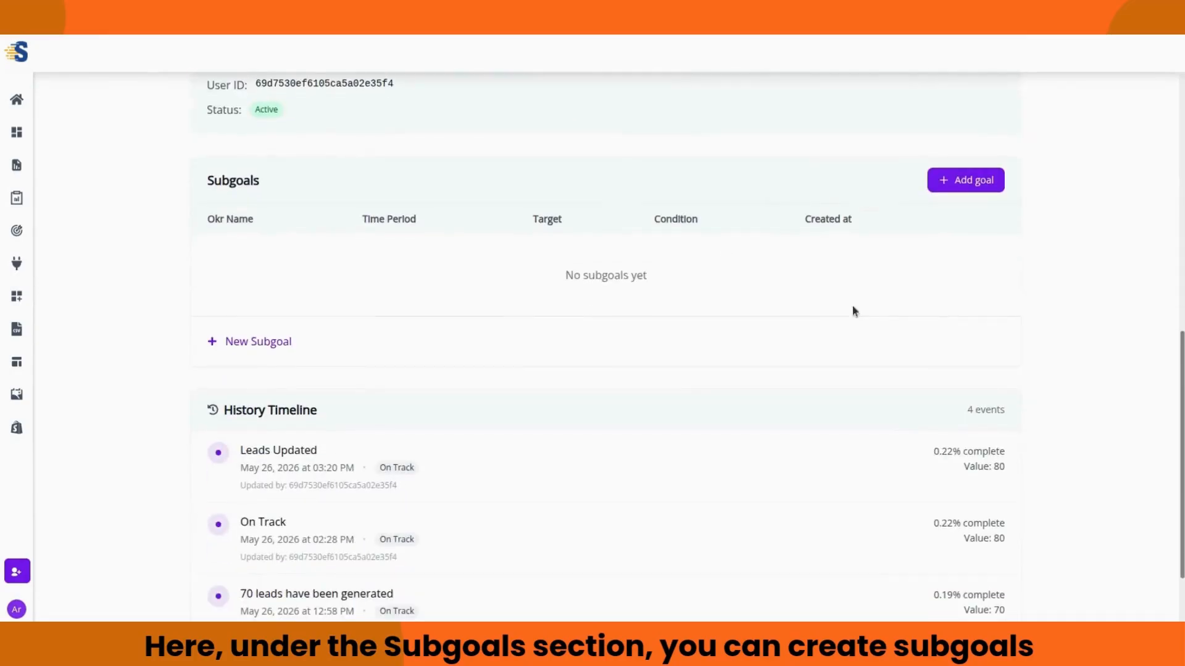
{"action": "left_click", "coordinate": [960, 186]}
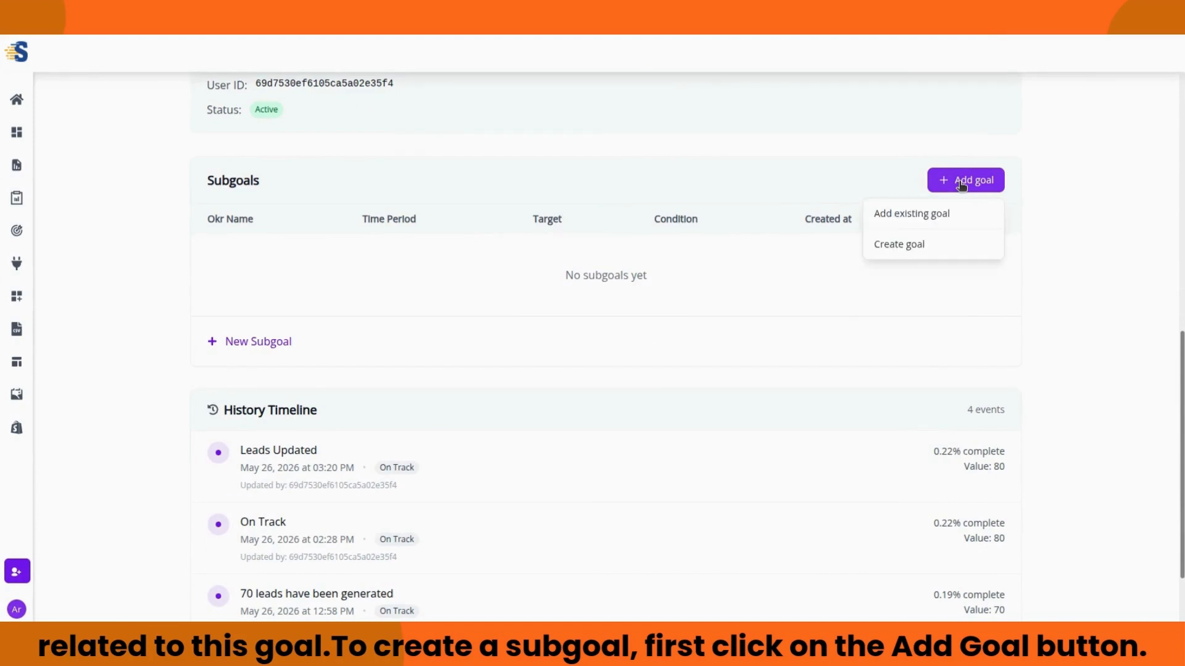
Step: Create a new subgoal titled 'Leads subgoal' with timeframe FY26 and continue
{"action": "left_click", "coordinate": [927, 244]}
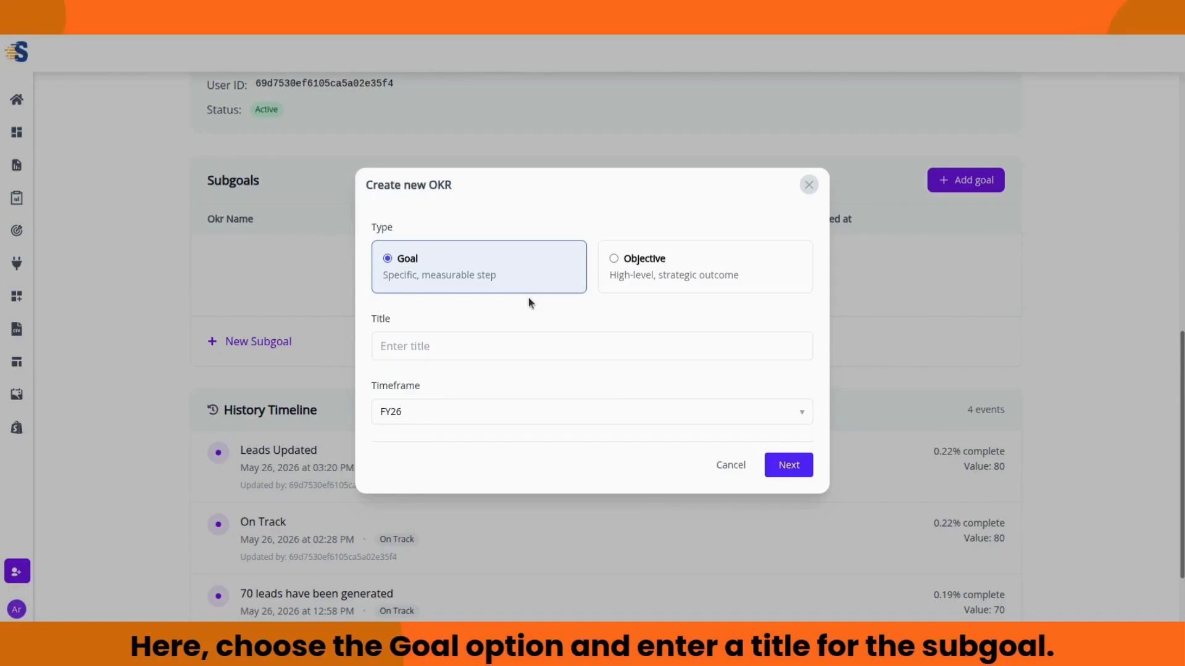
{"action": "left_click", "coordinate": [439, 340]}
{"action": "type", "text": "L"}
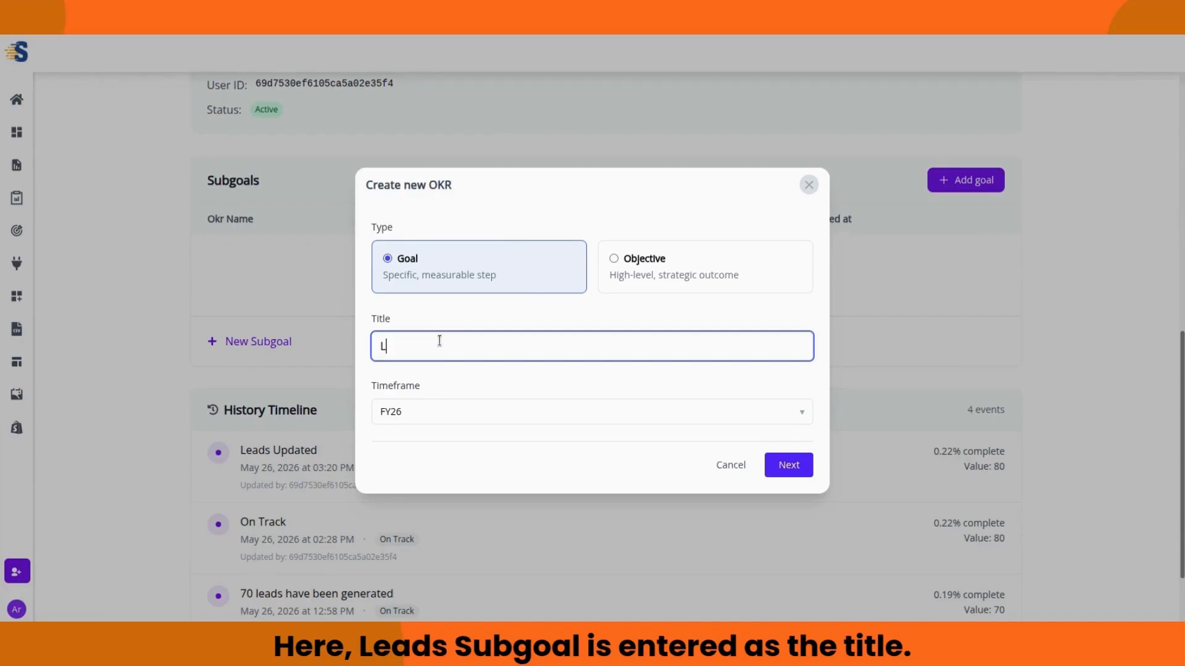
{"action": "type", "text": "eads subgoal"}
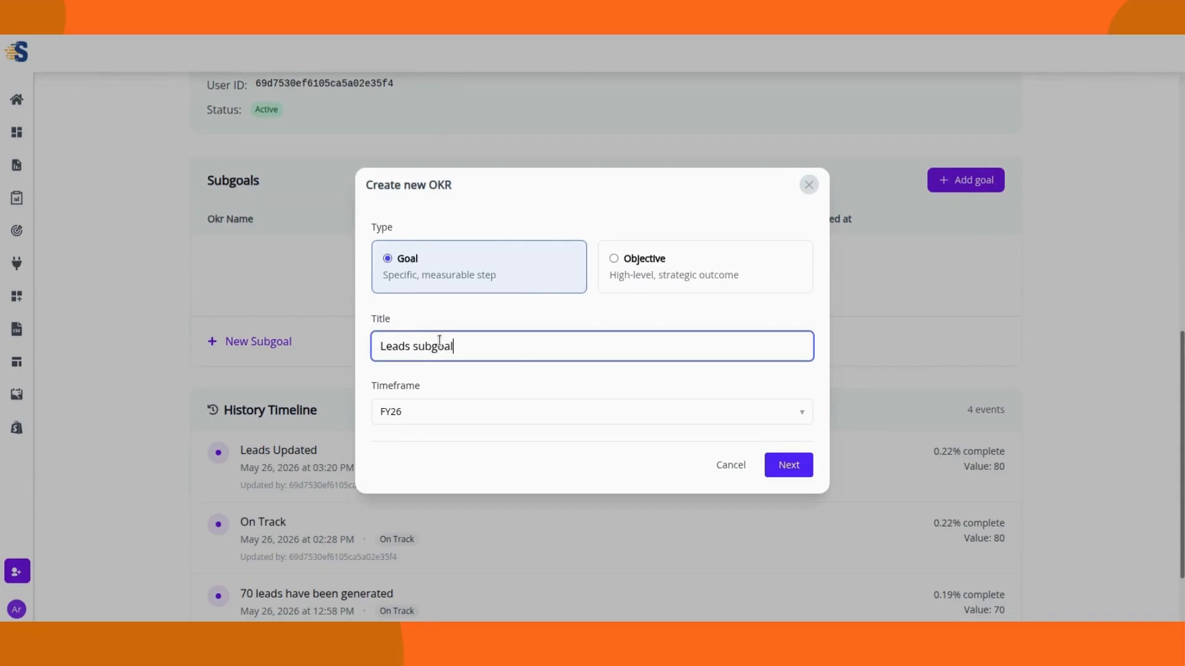
{"action": "left_click", "coordinate": [449, 408]}
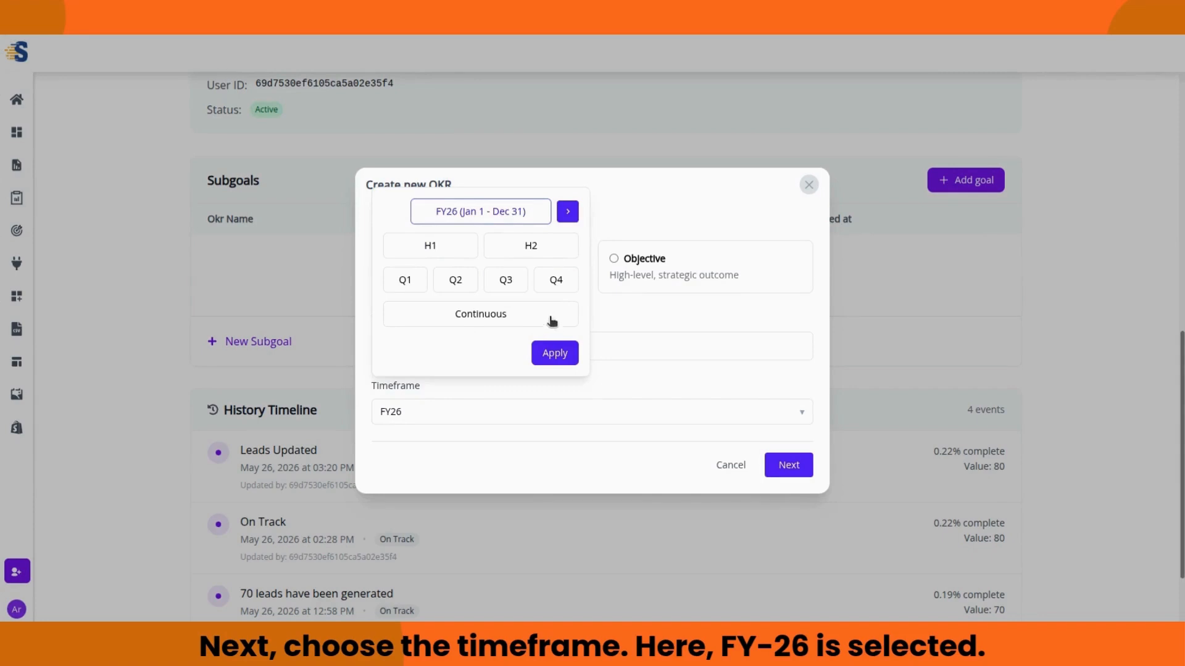
{"action": "left_click", "coordinate": [555, 354]}
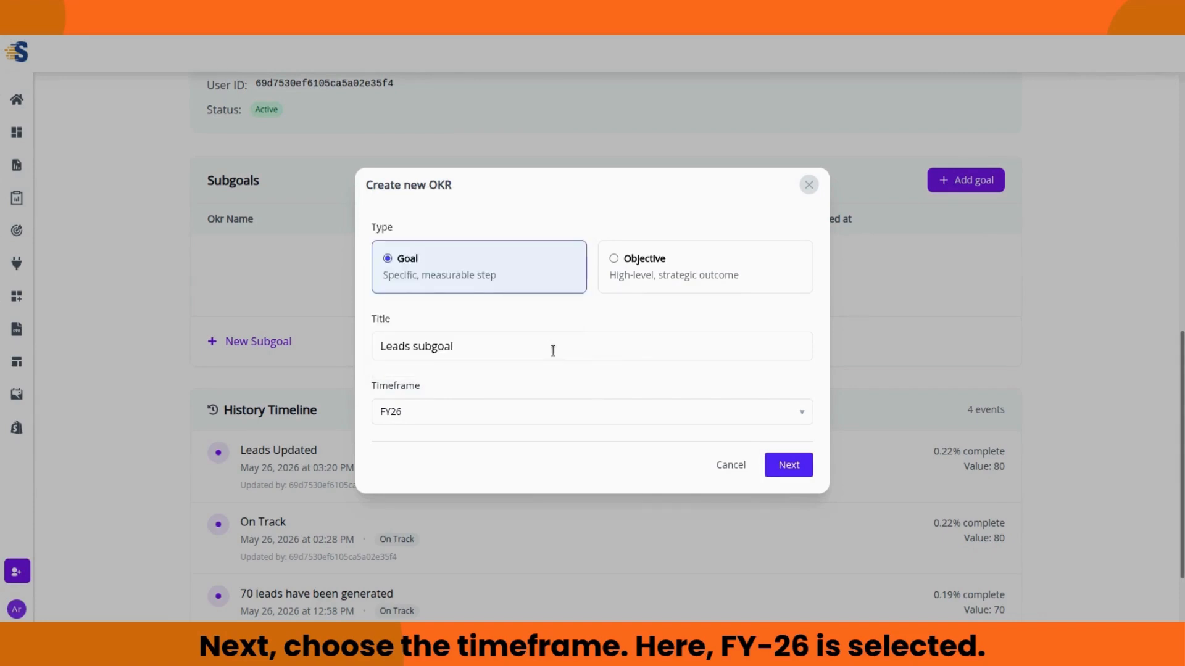
{"action": "left_click", "coordinate": [793, 466]}
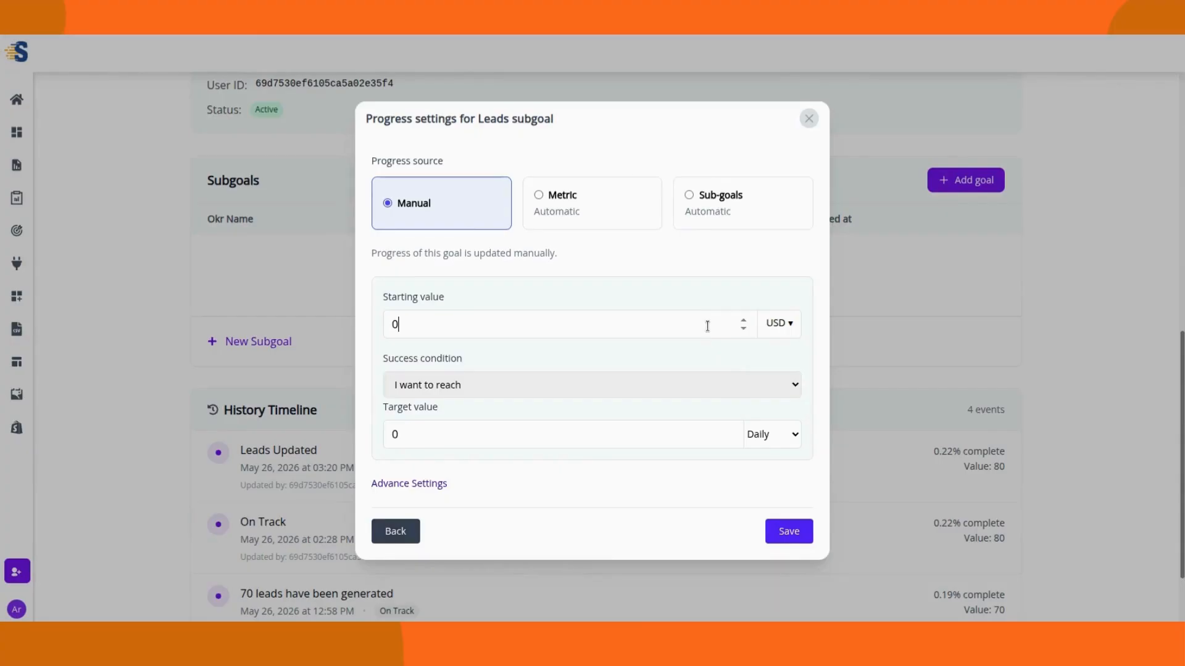
Step: Set the starting value to 100 measured as Number # and the target to 200
{"action": "type", "text": "100"}
{"action": "left_click", "coordinate": [774, 327]}
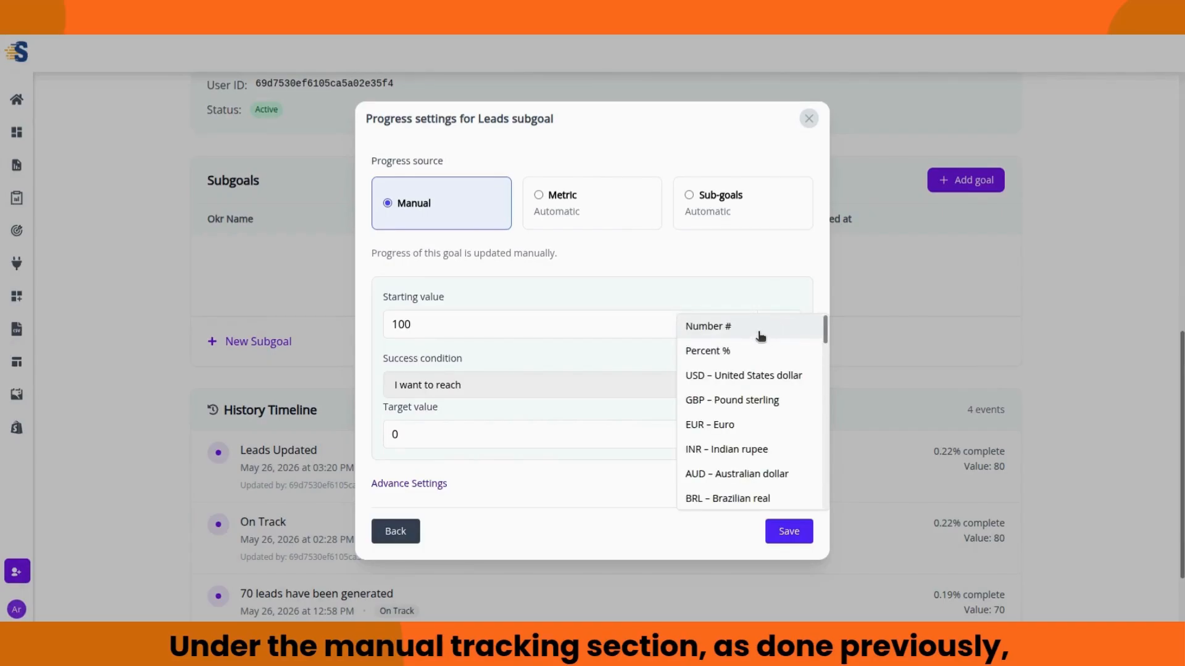
{"action": "left_click", "coordinate": [760, 333]}
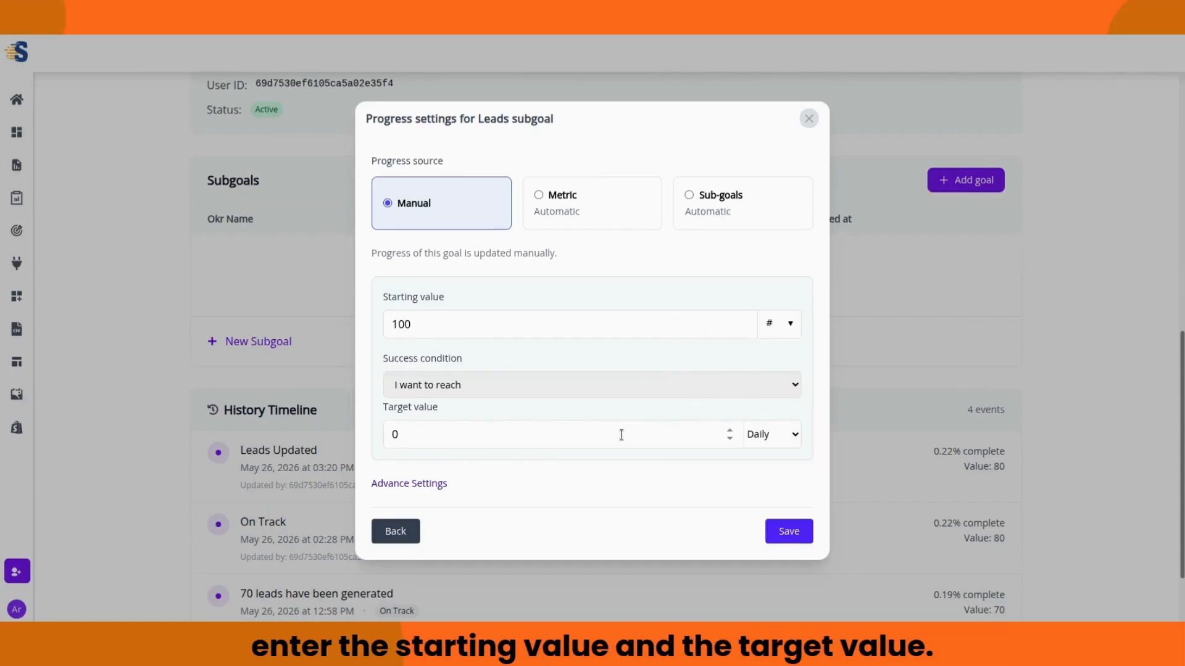
{"action": "key", "text": "ctrl+a"}
{"action": "type", "text": "200"}
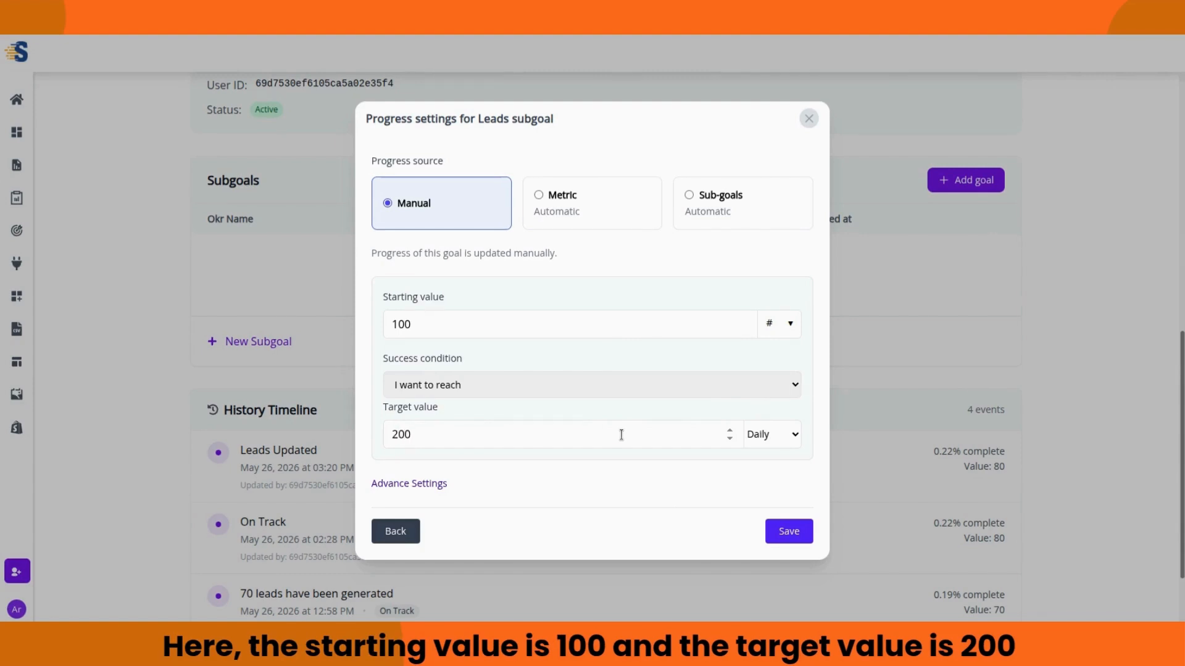
Step: Choose the 'I want to stay above' condition, confirm the target breakdown, and save the subgoal
{"action": "left_click", "coordinate": [655, 392]}
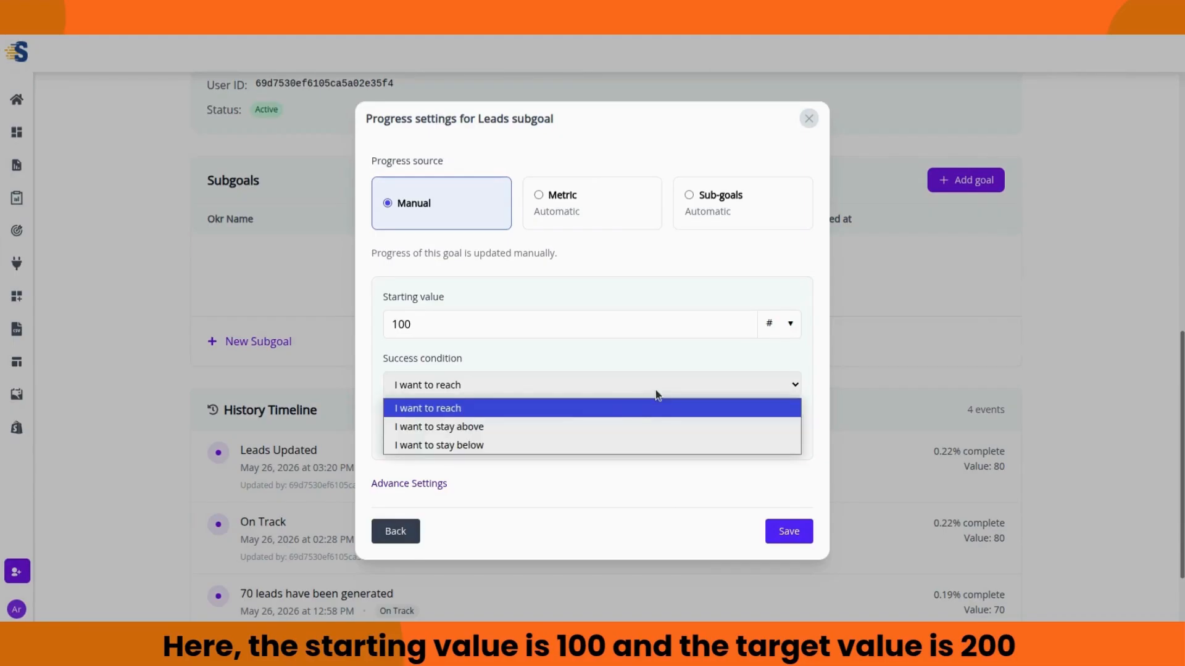
{"action": "left_click", "coordinate": [577, 427]}
{"action": "left_click", "coordinate": [579, 411]}
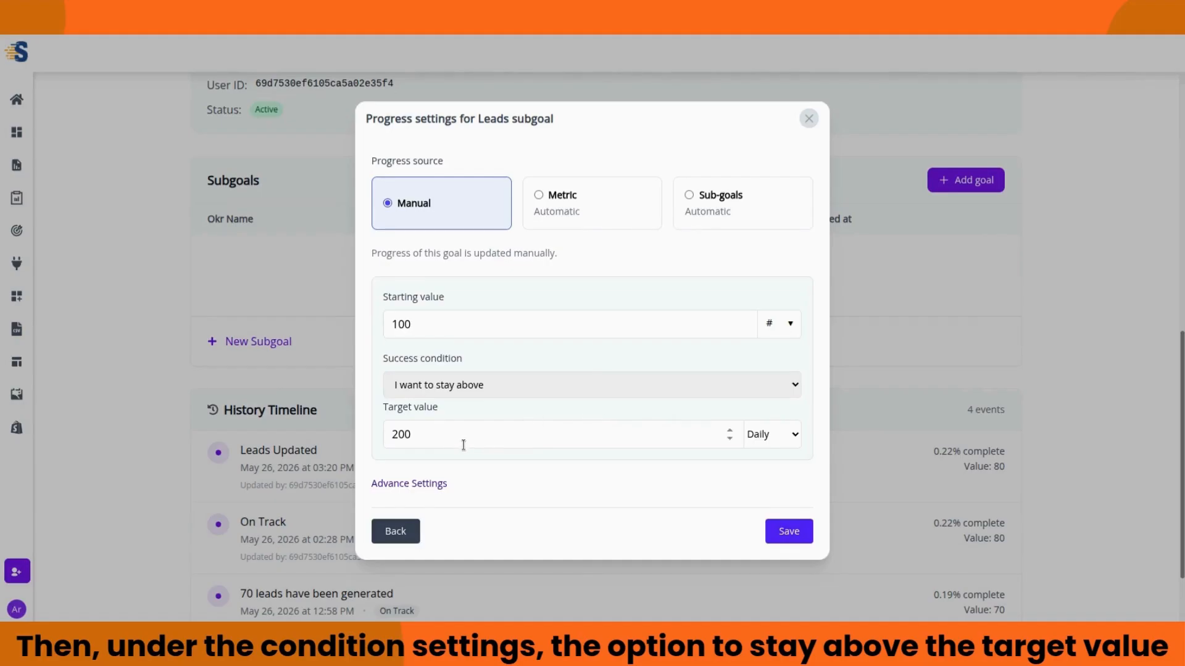
{"action": "left_click", "coordinate": [427, 487]}
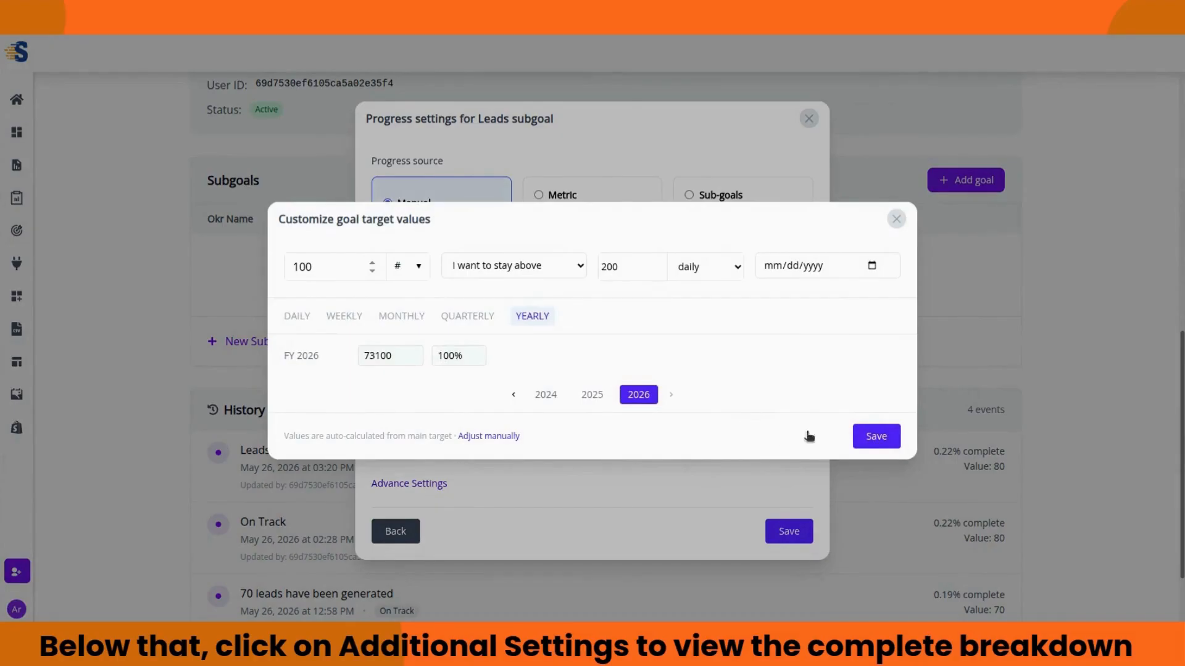
{"action": "left_click", "coordinate": [870, 437]}
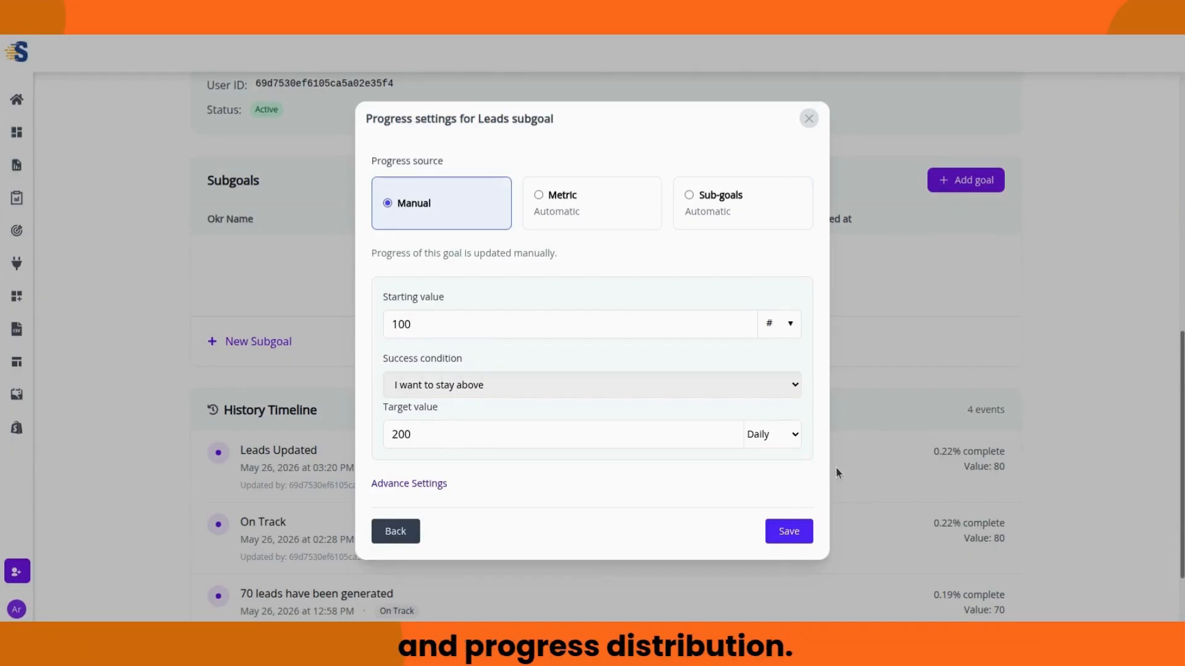
{"action": "left_click", "coordinate": [799, 535]}
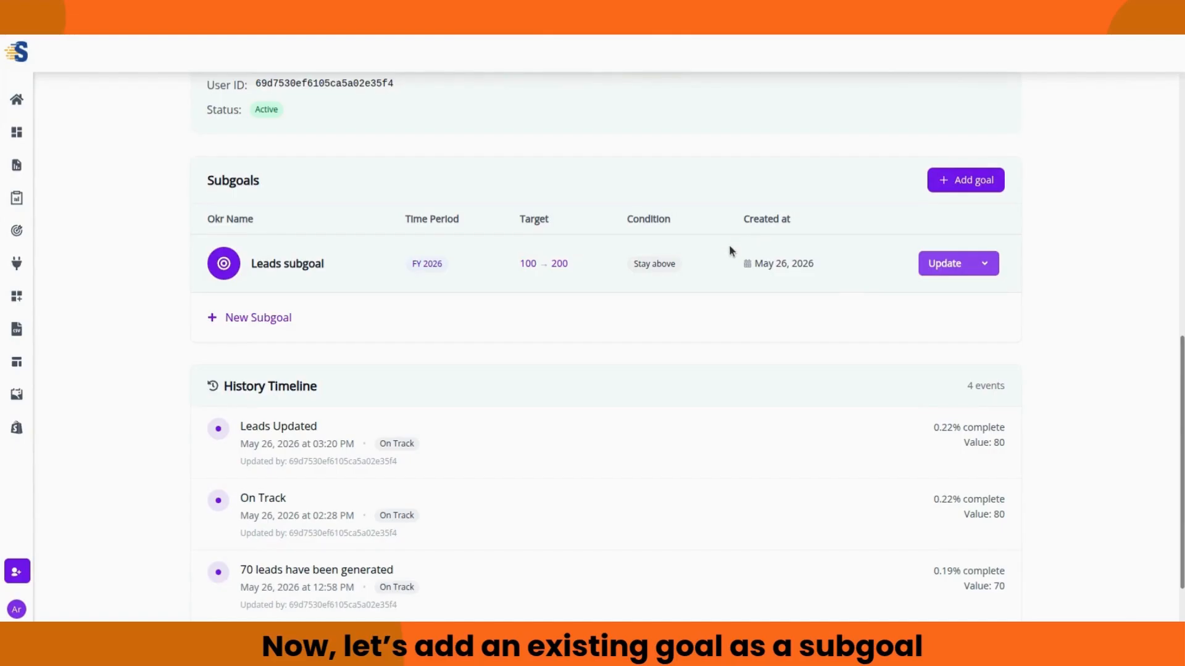
Step: Browse existing goals, select Ads Revenue Check, then close the picker without adding it
{"action": "left_click", "coordinate": [970, 187]}
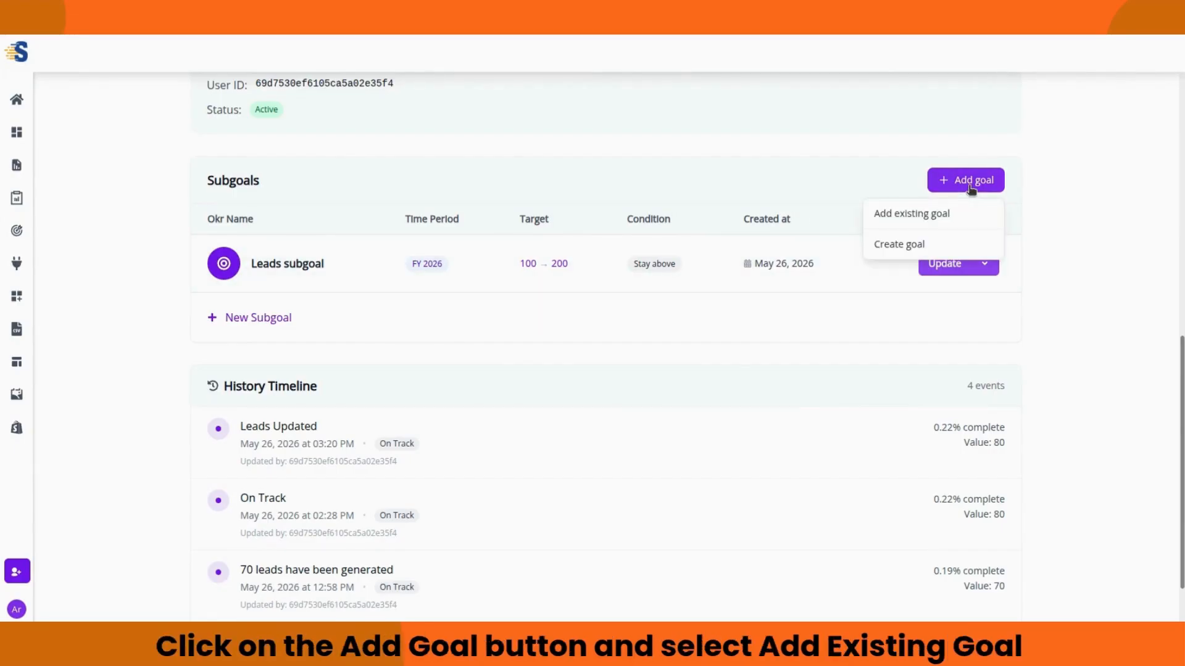
{"action": "left_click", "coordinate": [949, 216]}
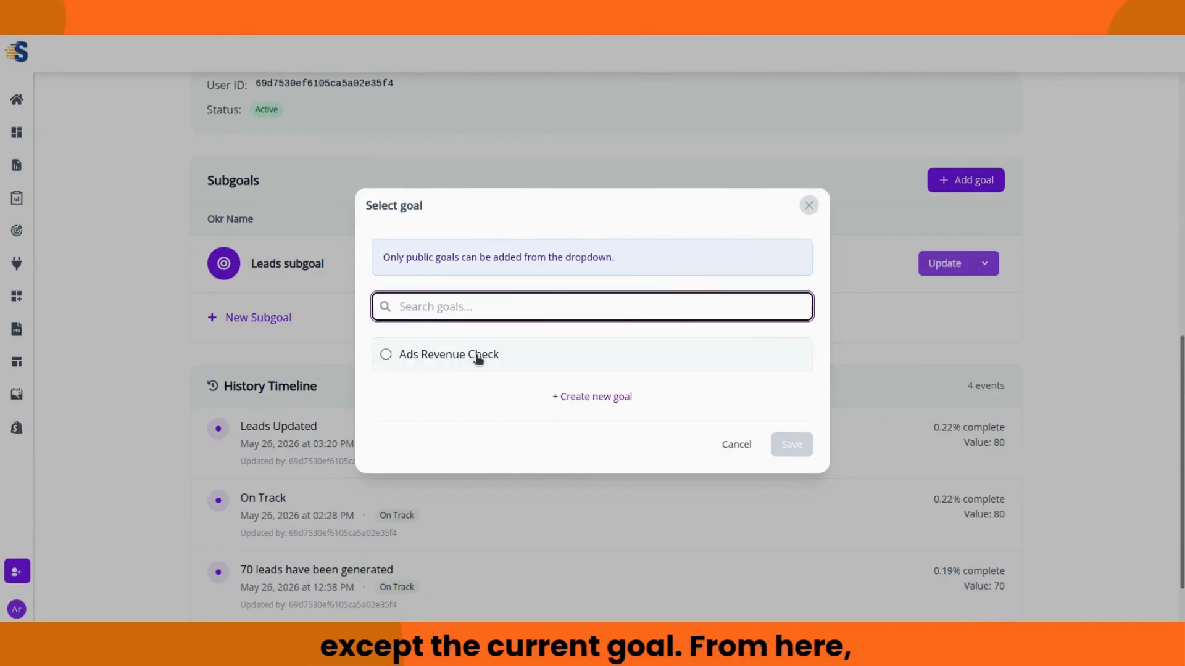
{"action": "left_click", "coordinate": [386, 355]}
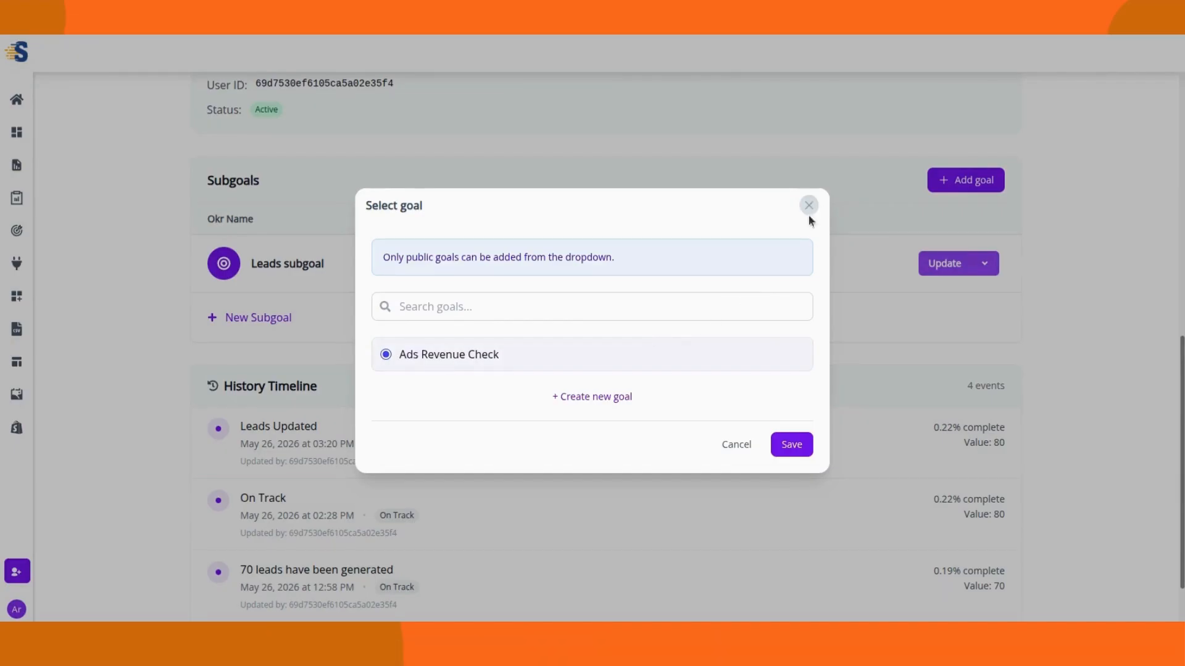
{"action": "left_click", "coordinate": [736, 445]}
{"action": "scroll", "coordinate": [681, 296], "scroll_direction": "up", "scroll_amount": 10}
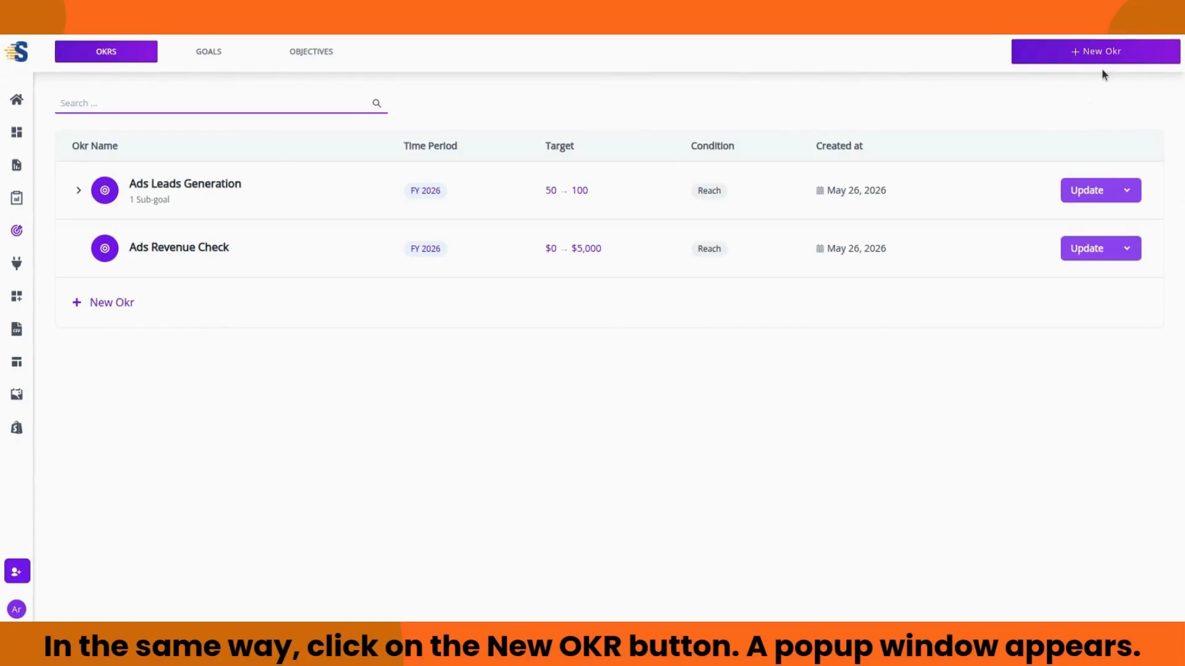
Step: Start a new FY26 OKR titled 'Leads second subgoal'
{"action": "left_click", "coordinate": [1106, 58]}
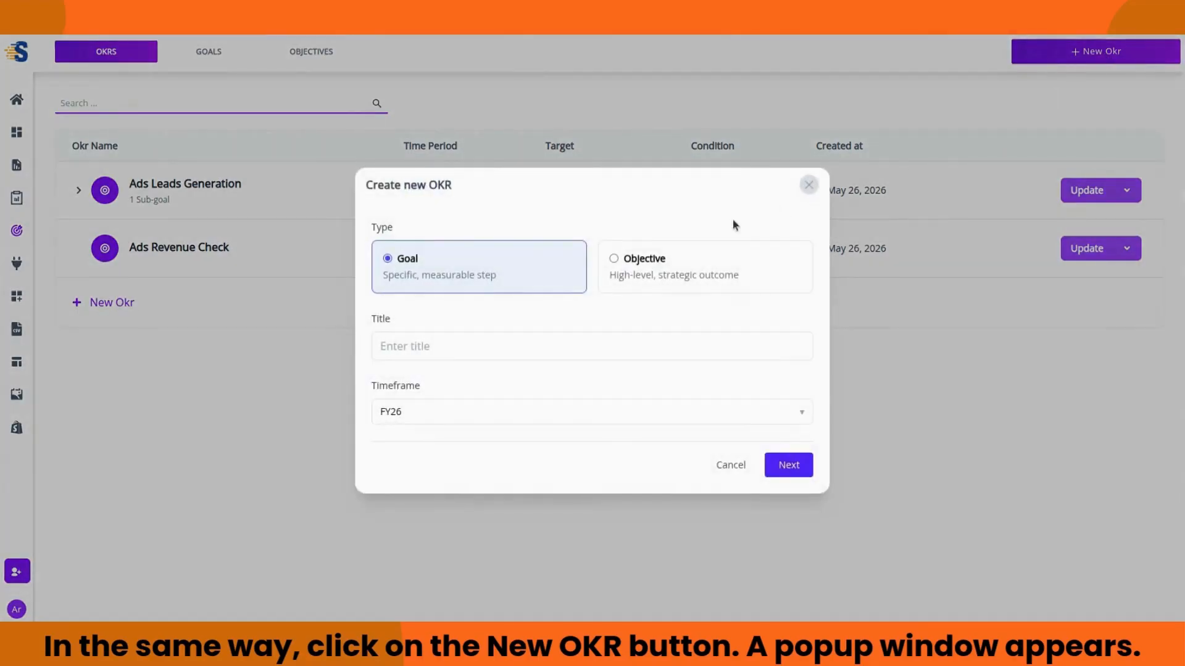
{"action": "left_click", "coordinate": [525, 344]}
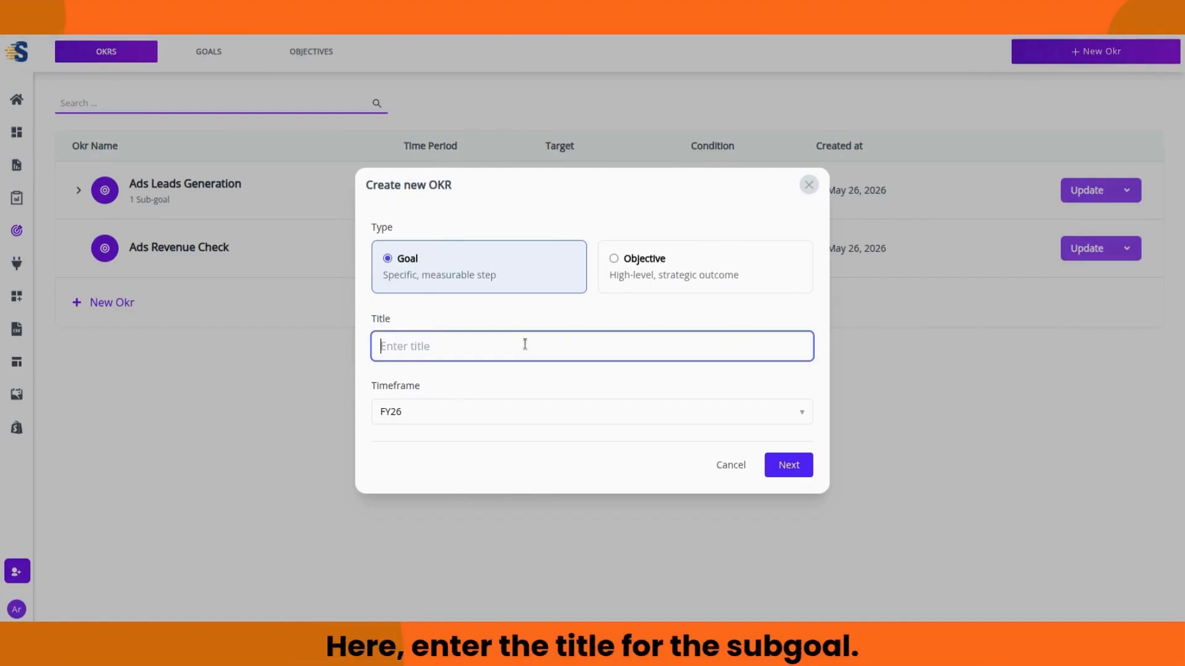
{"action": "type", "text": "Lea"}
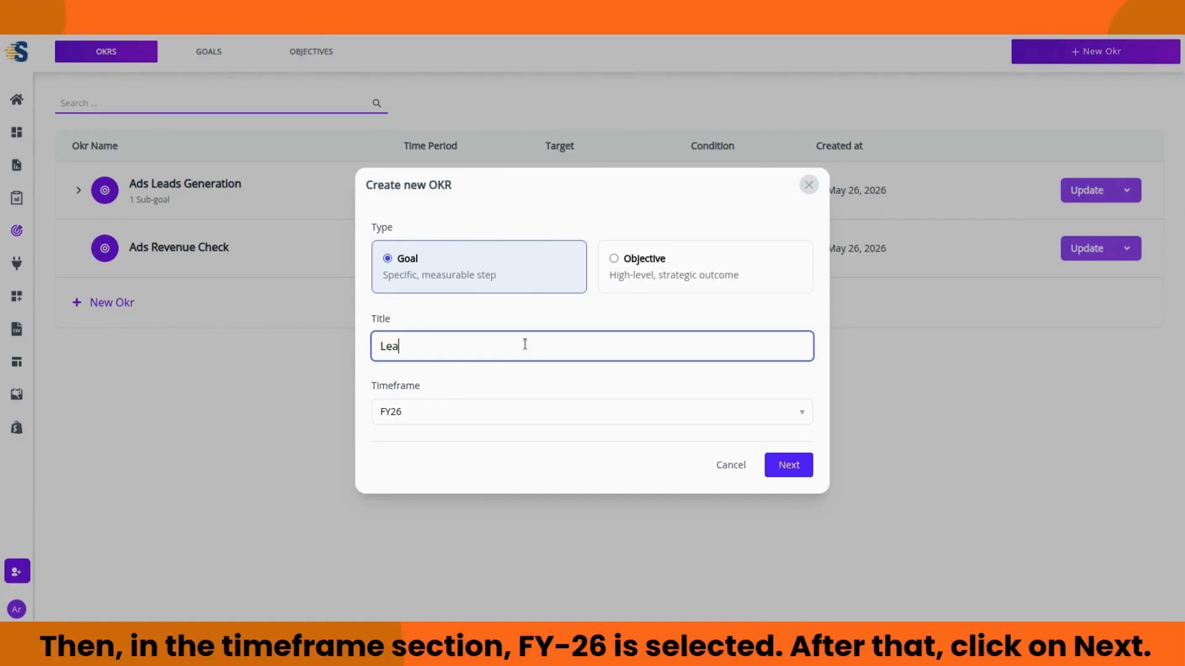
{"action": "type", "text": "ds second subgoal"}
{"action": "left_click", "coordinate": [590, 379]}
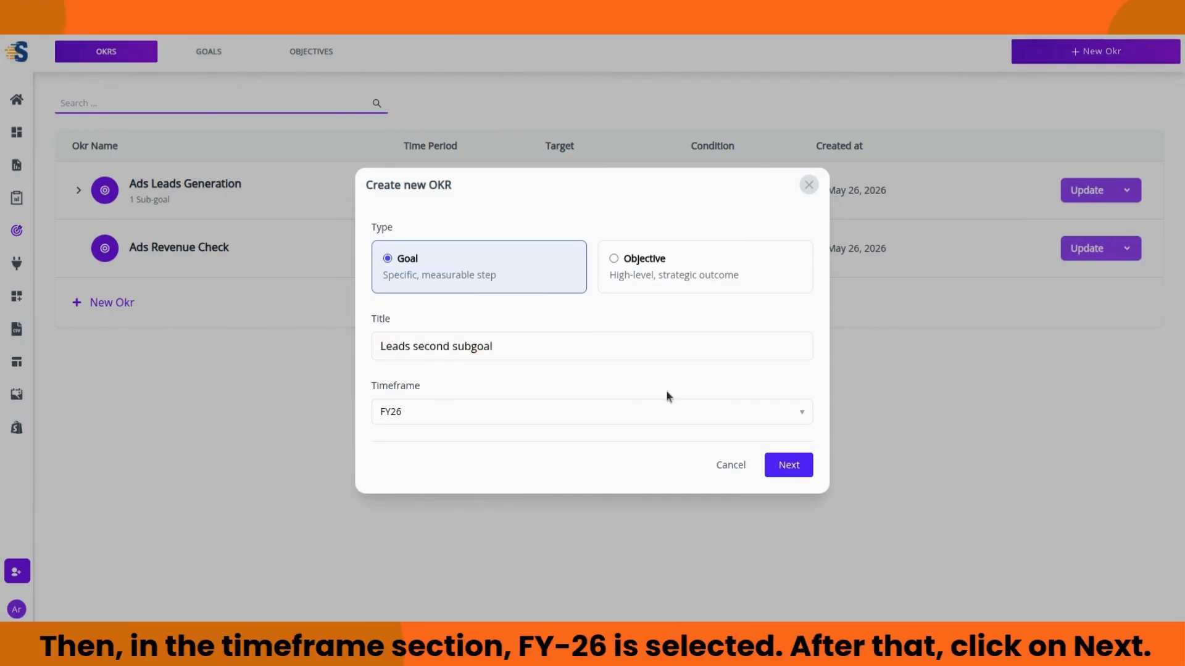
Step: Base its progress on sub-goals, measured as # with 2 decimals, and save it
{"action": "left_click", "coordinate": [796, 465]}
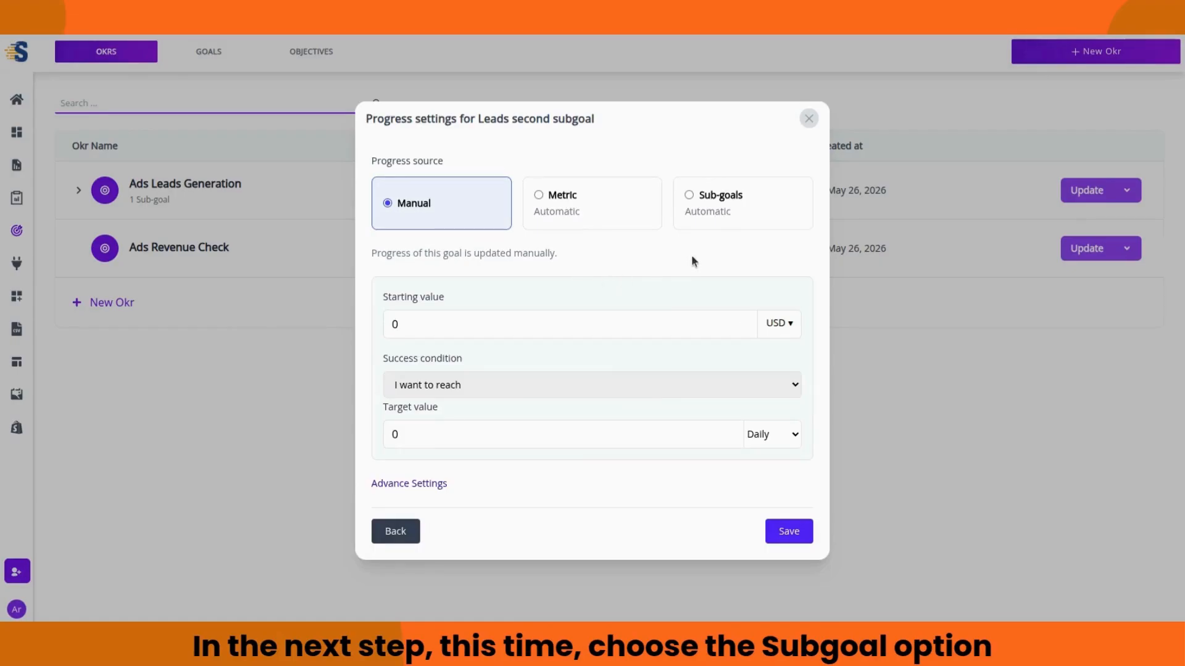
{"action": "left_click", "coordinate": [714, 203]}
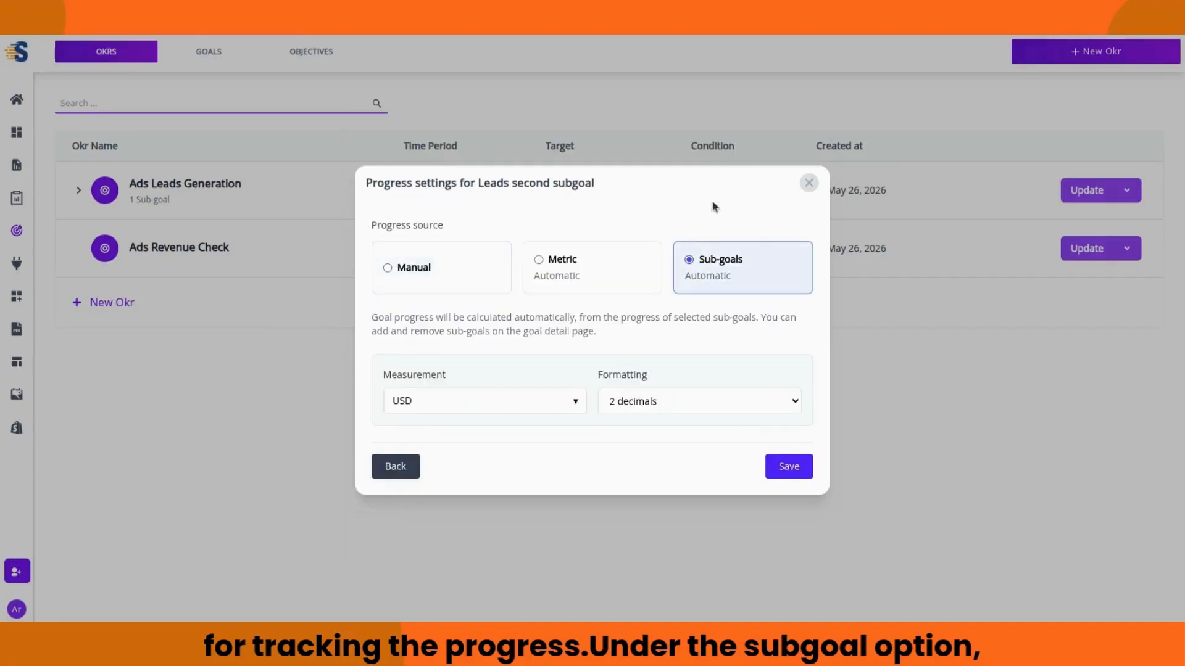
{"action": "left_click", "coordinate": [575, 400]}
{"action": "left_click", "coordinate": [701, 402]}
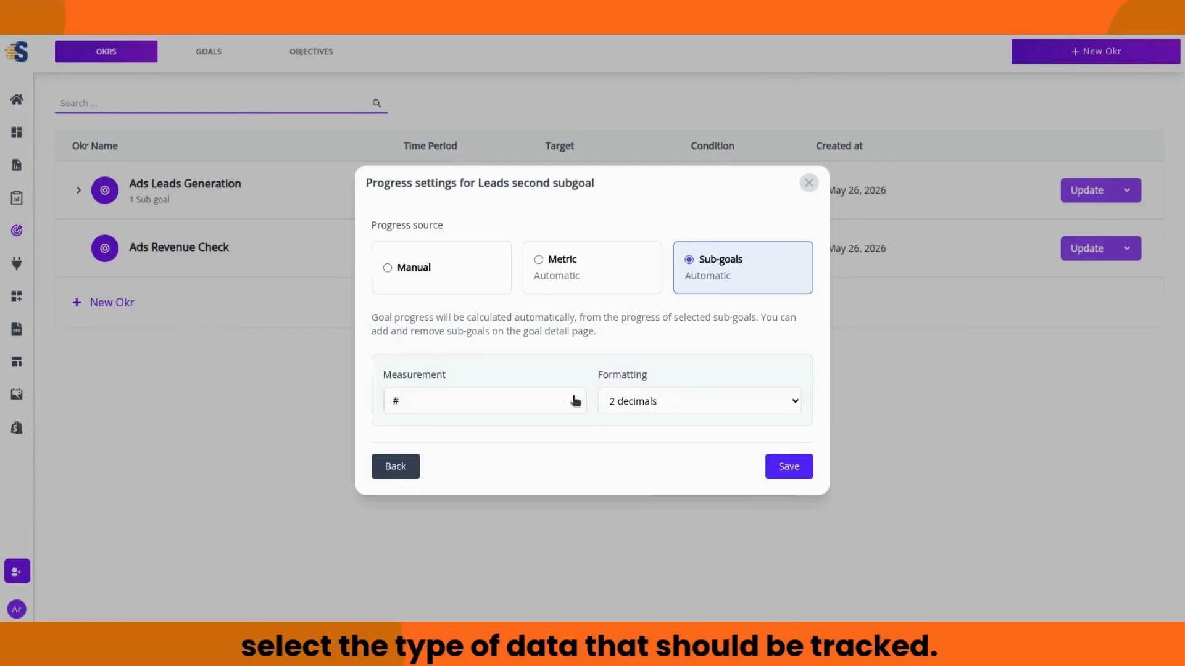
{"action": "left_click", "coordinate": [647, 407]}
{"action": "left_click", "coordinate": [656, 426]}
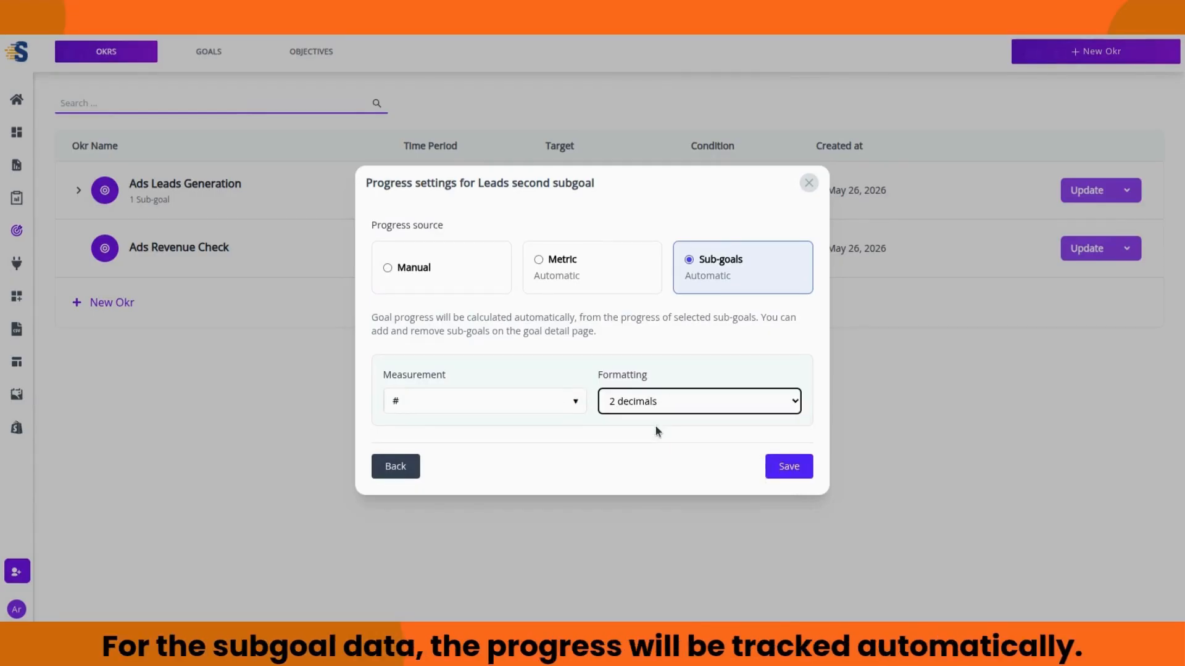
{"action": "left_click", "coordinate": [782, 469]}
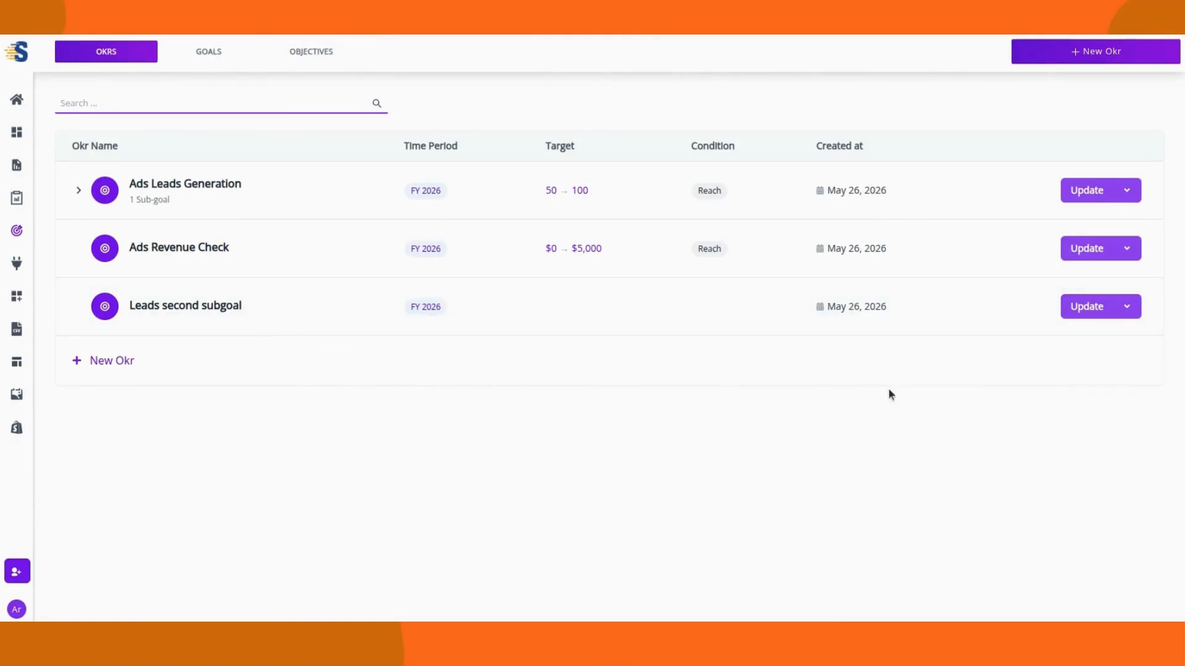
Step: Add the existing goal 'Leads second subgoal' under Ads Leads Generation from its details page
{"action": "left_click", "coordinate": [1127, 190]}
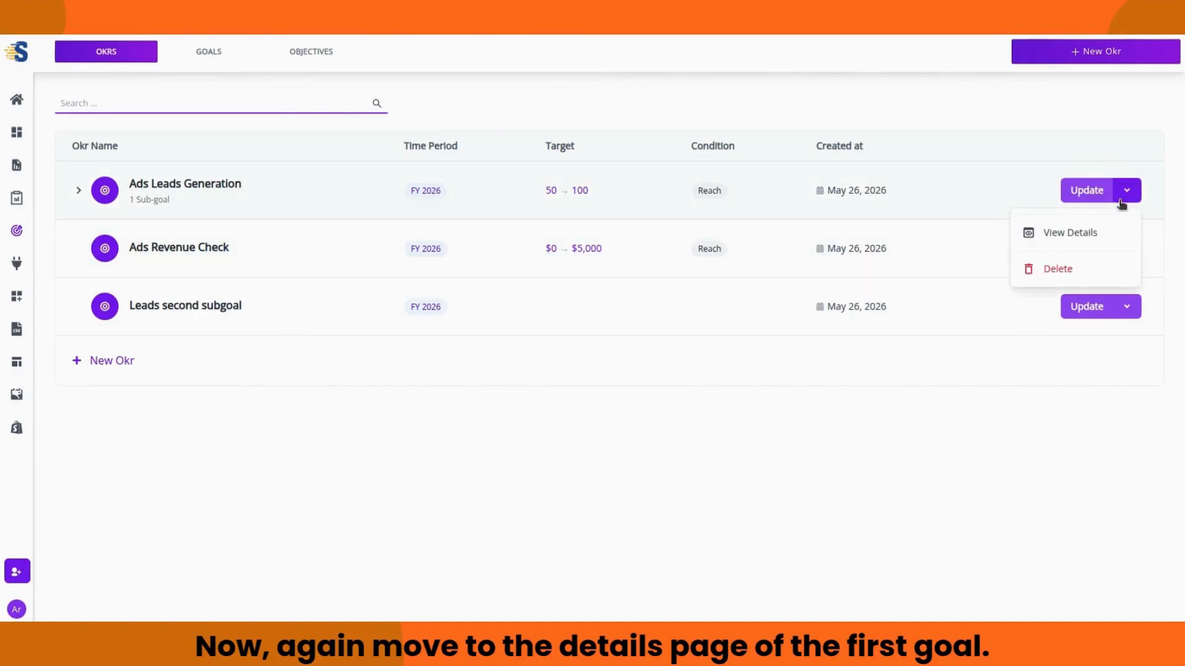
{"action": "left_click", "coordinate": [1079, 240]}
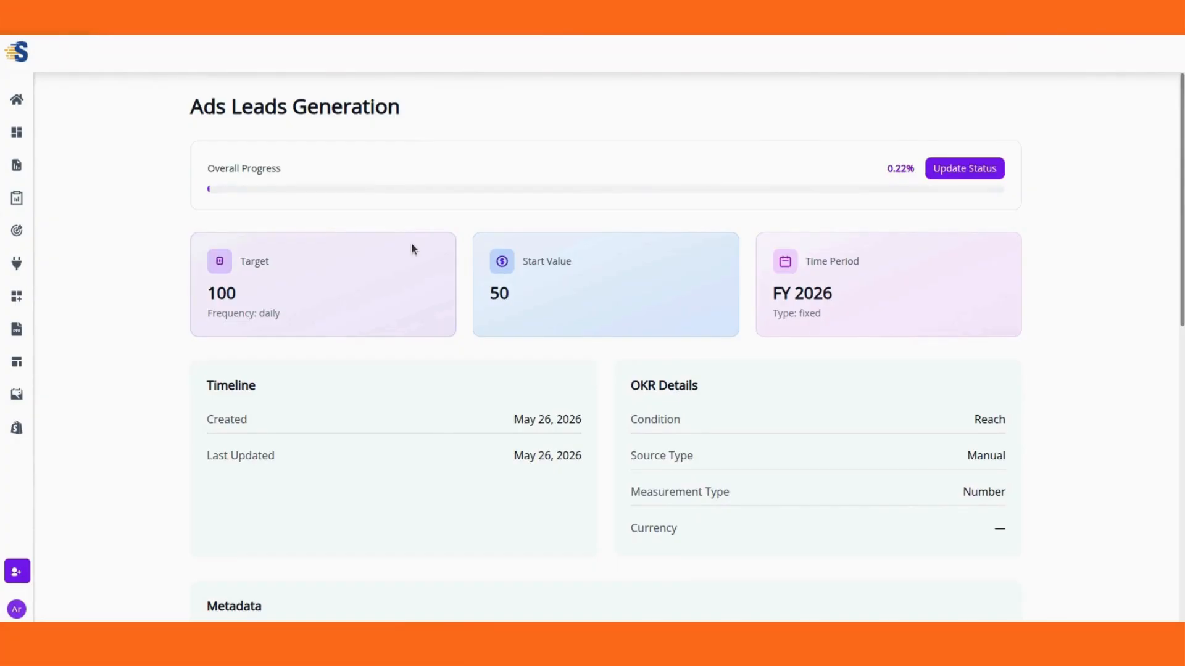
{"action": "scroll", "coordinate": [411, 242], "scroll_direction": "down", "scroll_amount": 8}
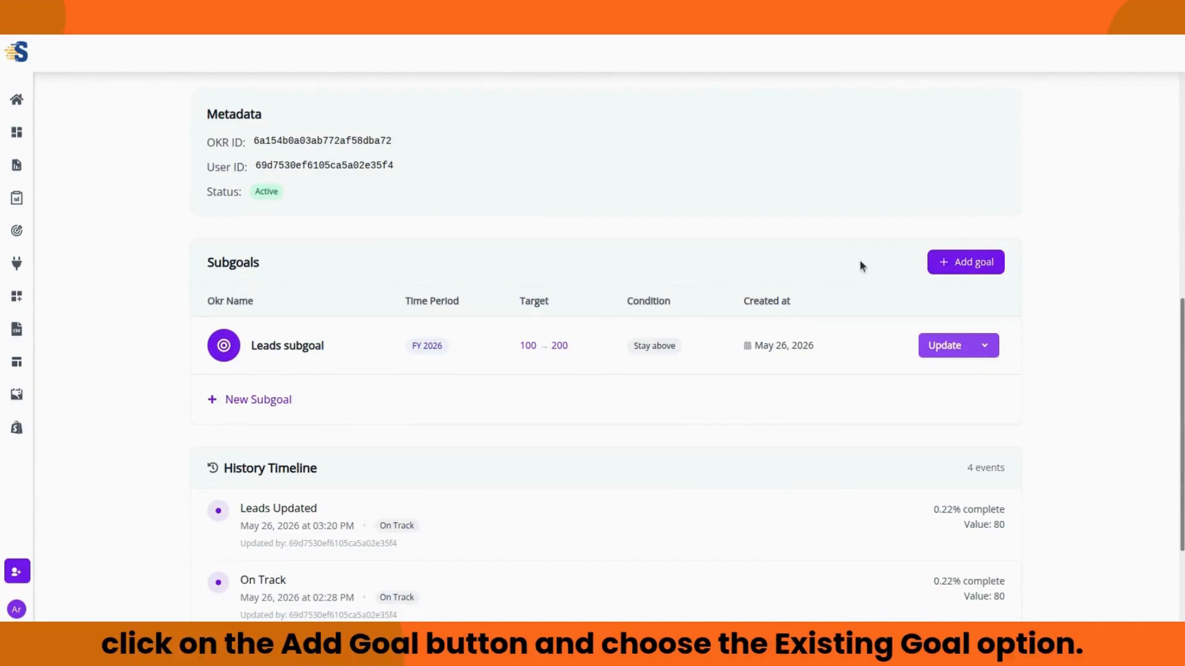
{"action": "left_click", "coordinate": [963, 265]}
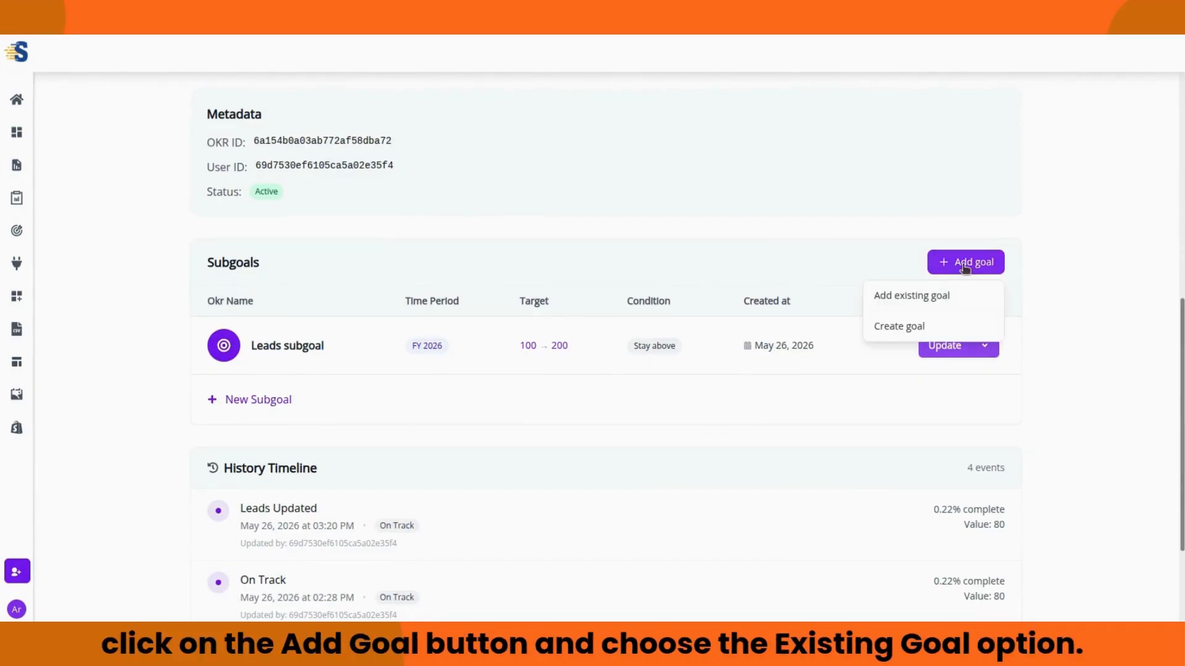
{"action": "left_click", "coordinate": [941, 299]}
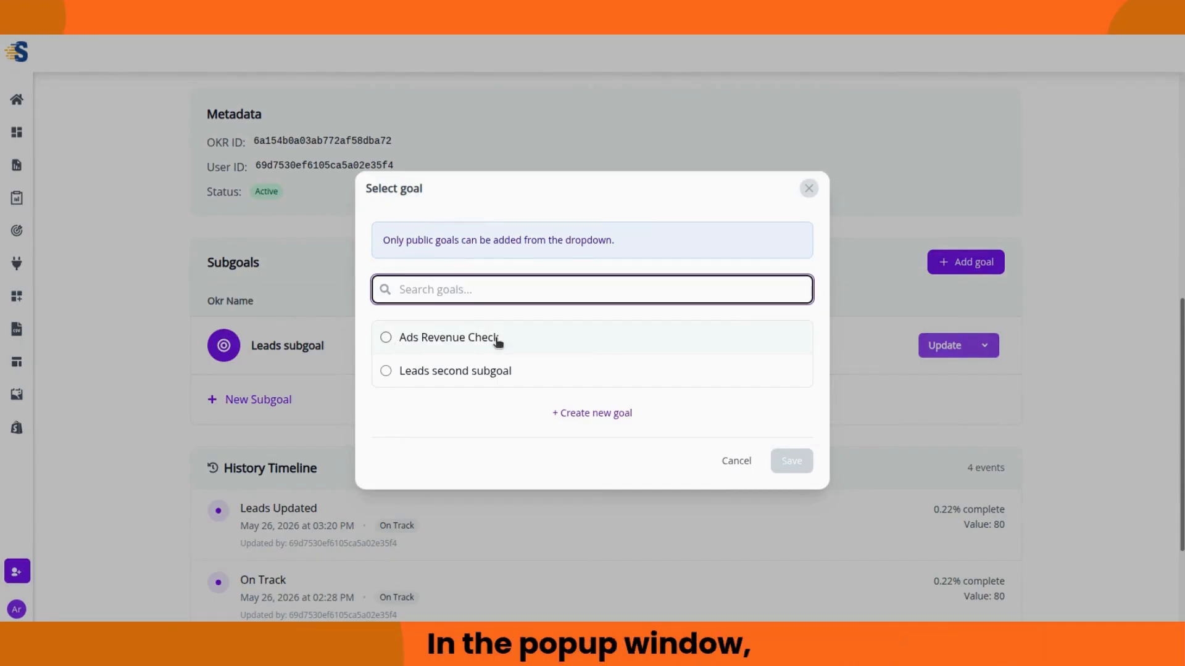
{"action": "left_click", "coordinate": [386, 372]}
{"action": "left_click", "coordinate": [801, 467]}
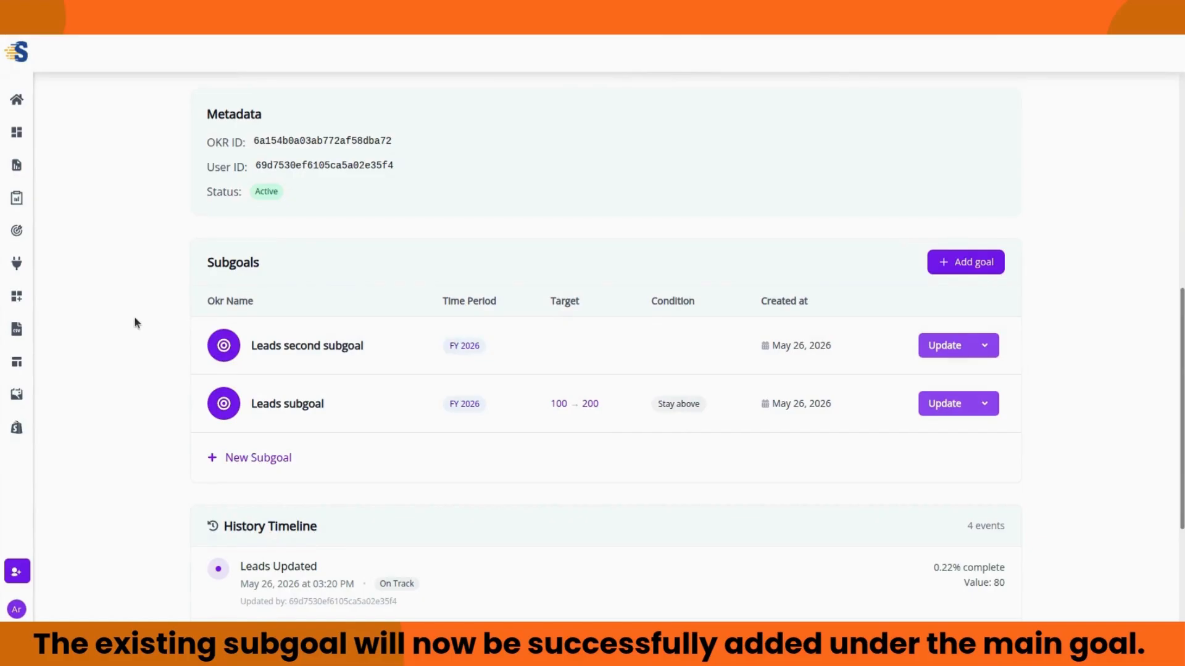
{"action": "scroll", "coordinate": [133, 320], "scroll_direction": "up", "scroll_amount": 1}
{"action": "scroll", "coordinate": [137, 316], "scroll_direction": "up", "scroll_amount": 7}
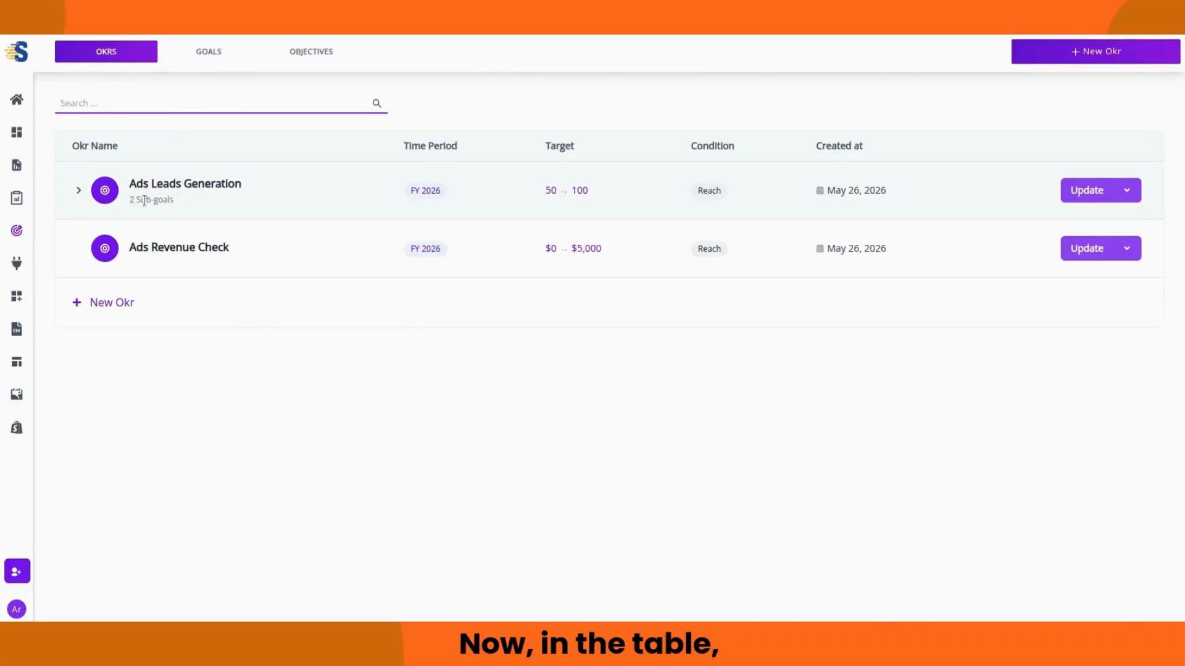
Step: Expand and collapse Ads Leads Generation's subgoals, then view the Goals and empty Objectives lists
{"action": "left_click", "coordinate": [81, 190]}
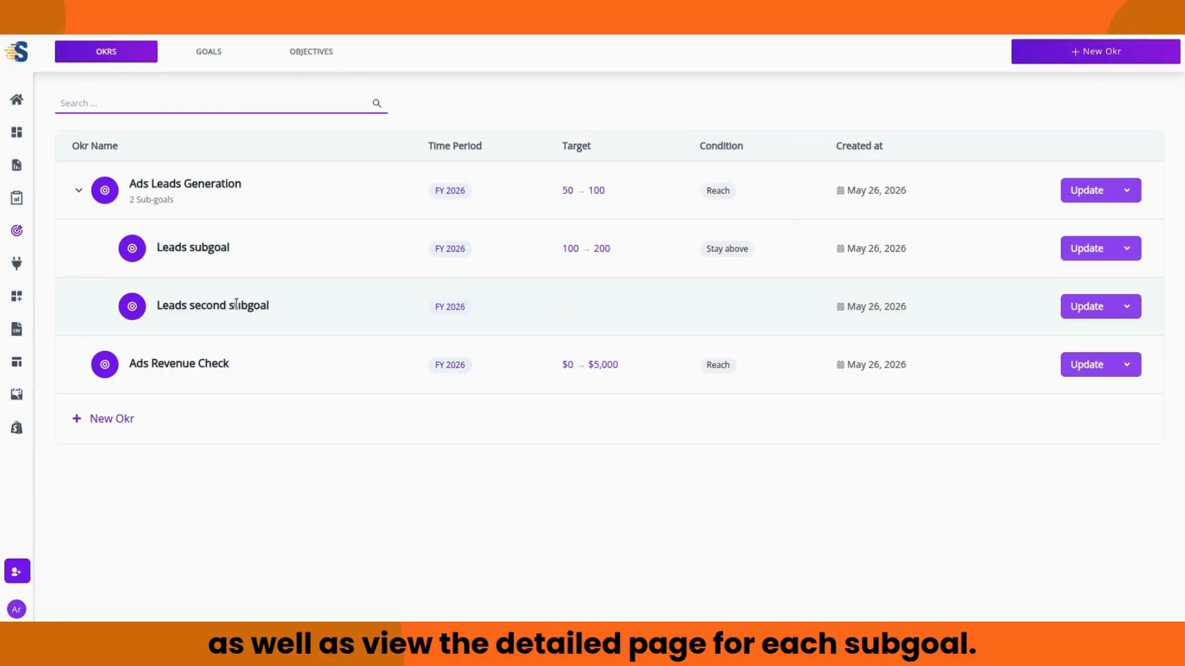
{"action": "left_click", "coordinate": [79, 191]}
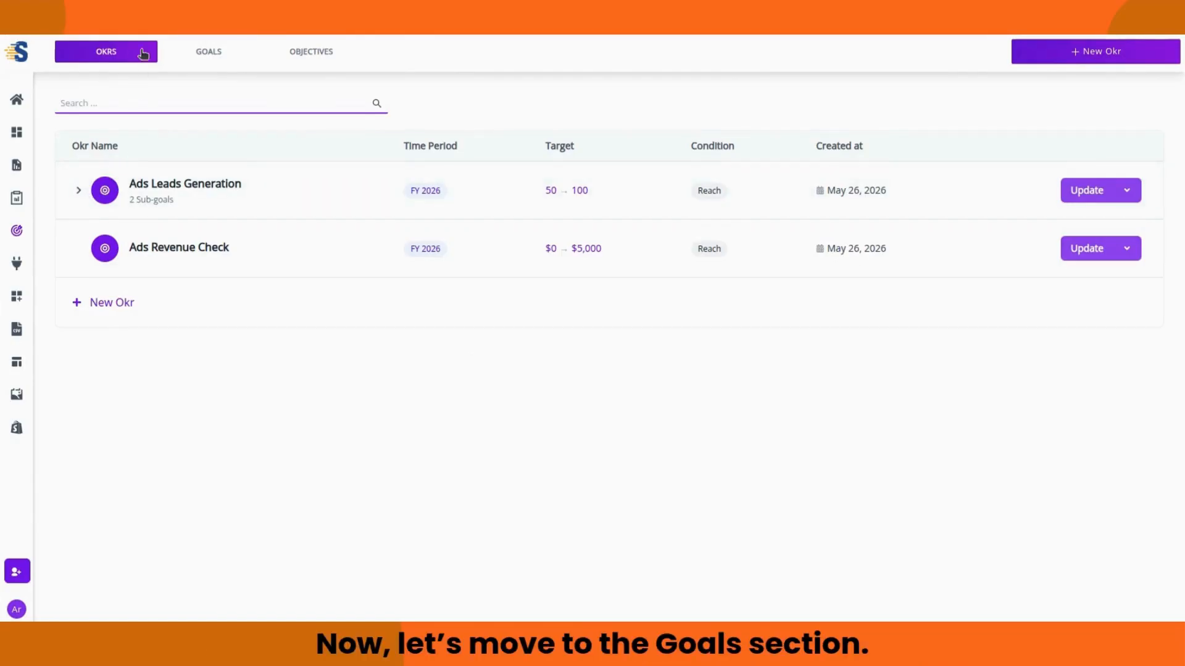
{"action": "left_click", "coordinate": [199, 58]}
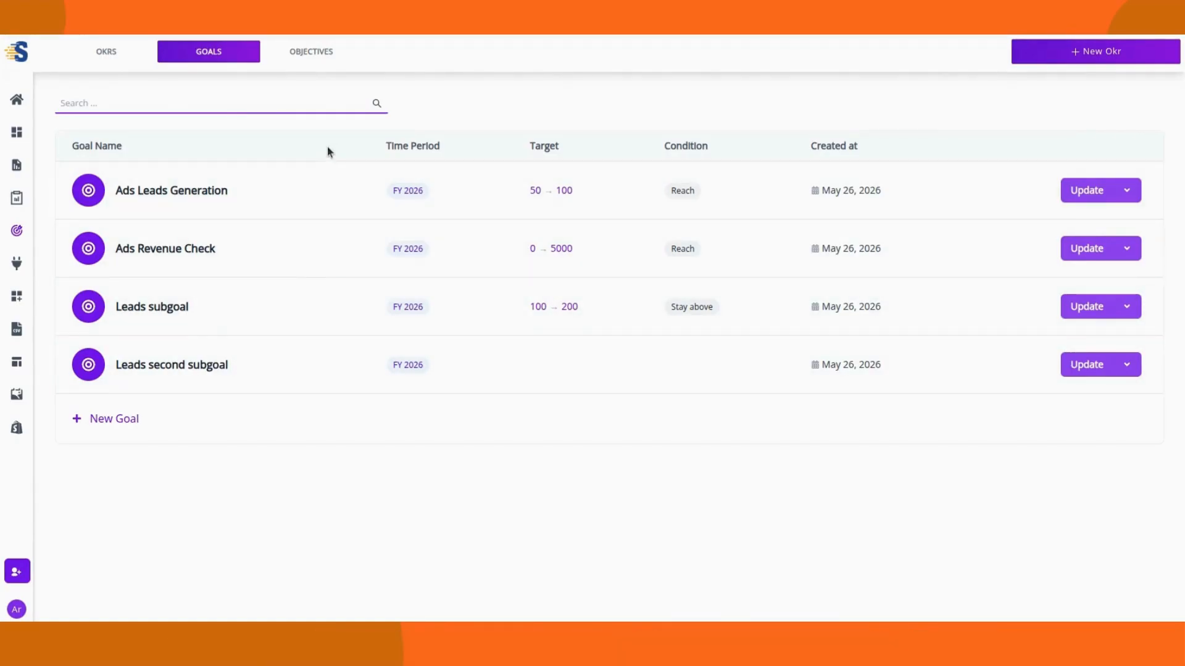
{"action": "left_click", "coordinate": [311, 54]}
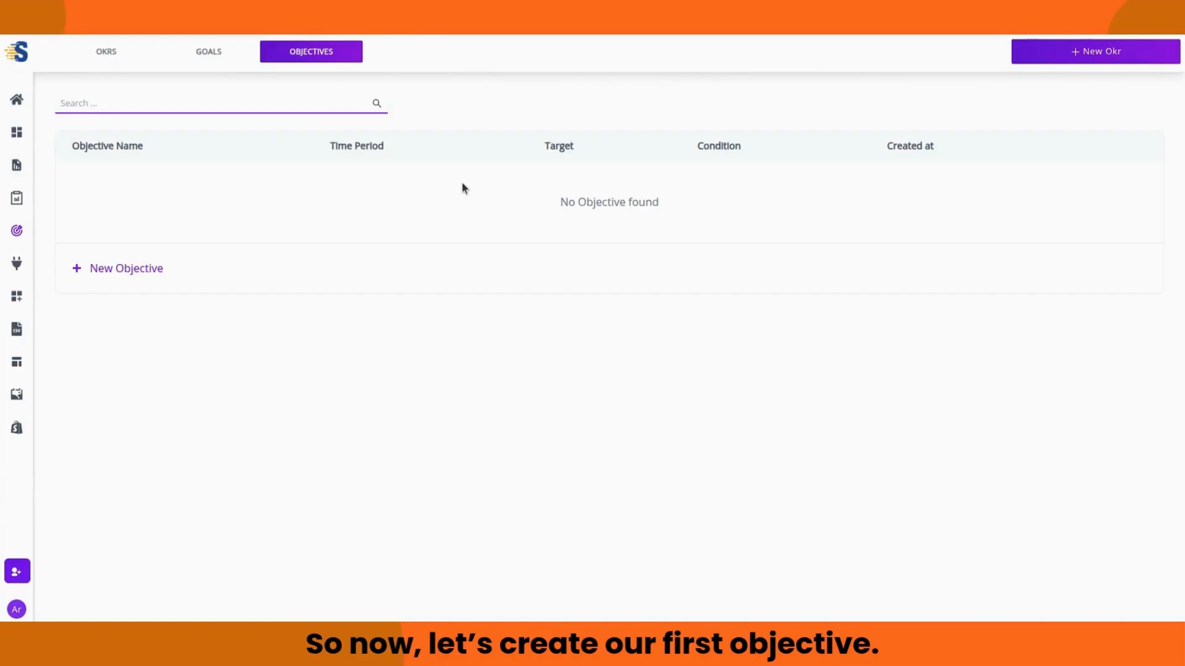
{"action": "left_click", "coordinate": [1049, 57]}
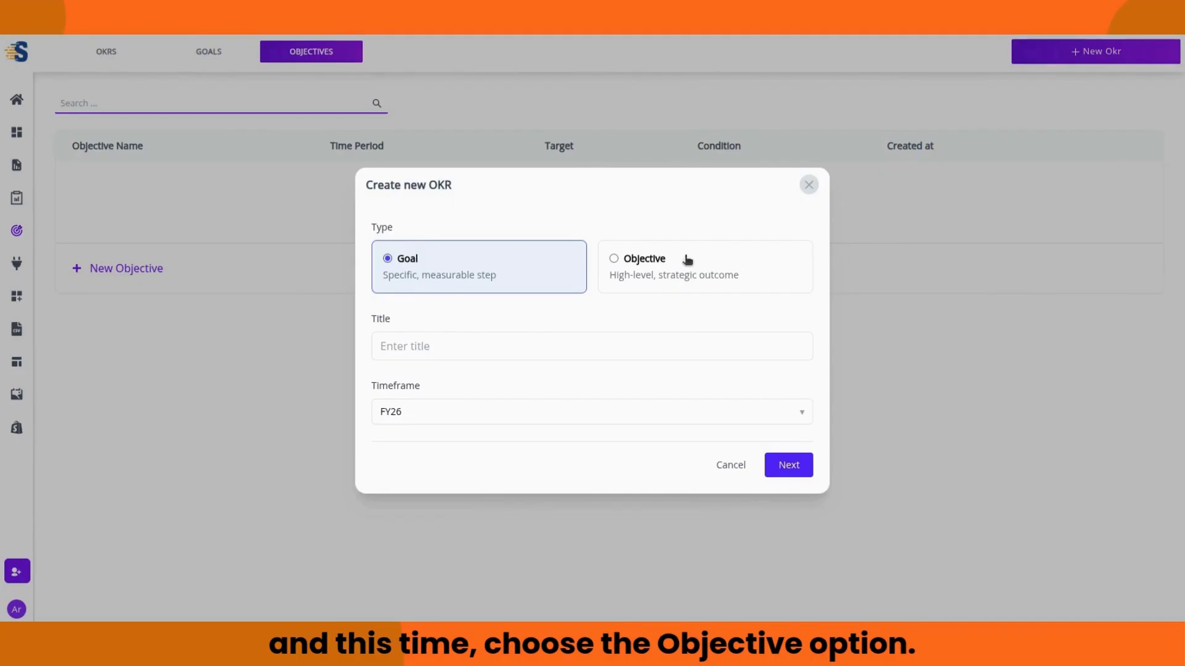
Step: Make the new OKR an FY26 objective titled 'Increase Leads Objective'
{"action": "left_click", "coordinate": [674, 270]}
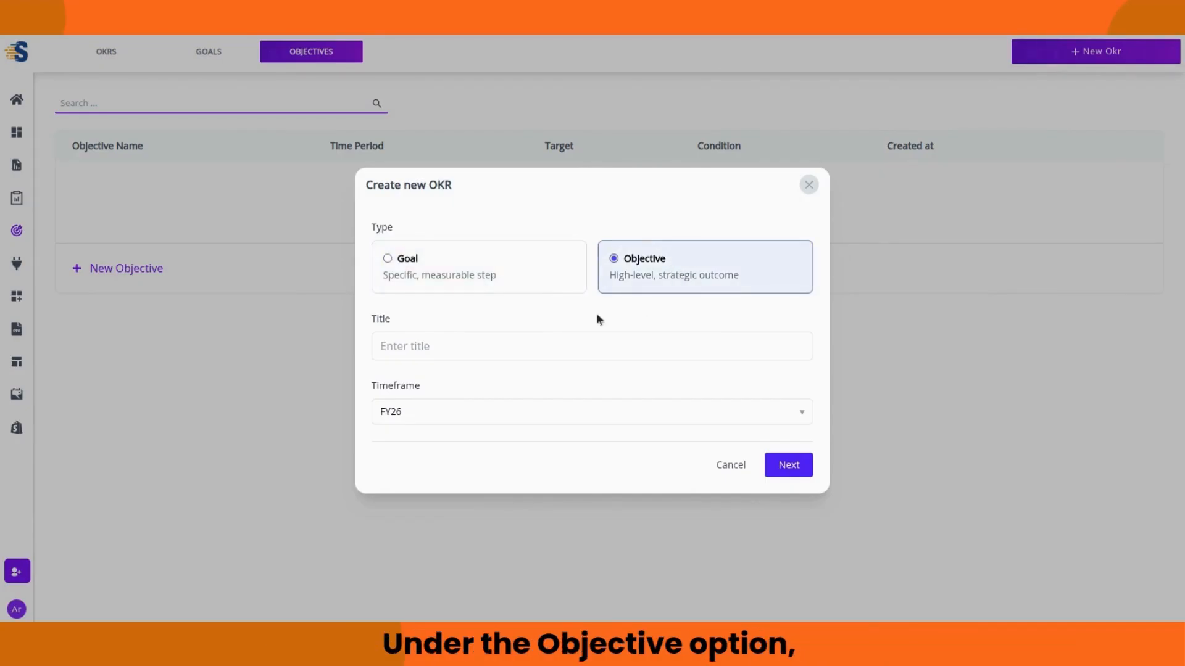
{"action": "left_click", "coordinate": [513, 339]}
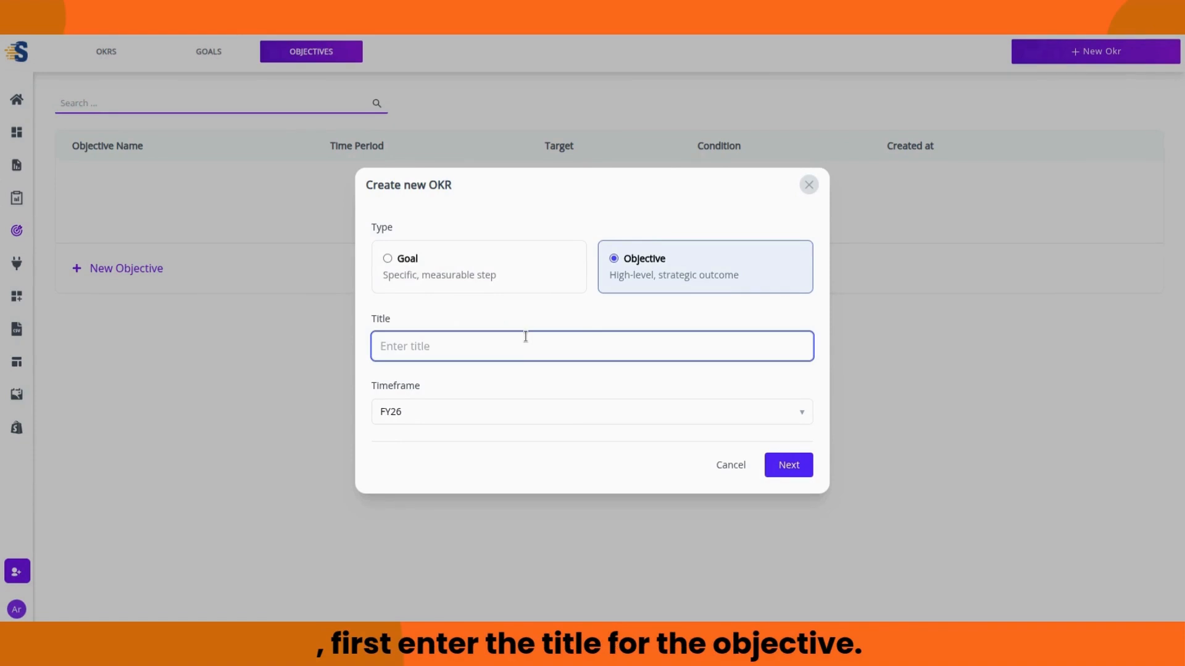
{"action": "type", "text": "Increase Leads Objective"}
{"action": "left_click", "coordinate": [652, 368]}
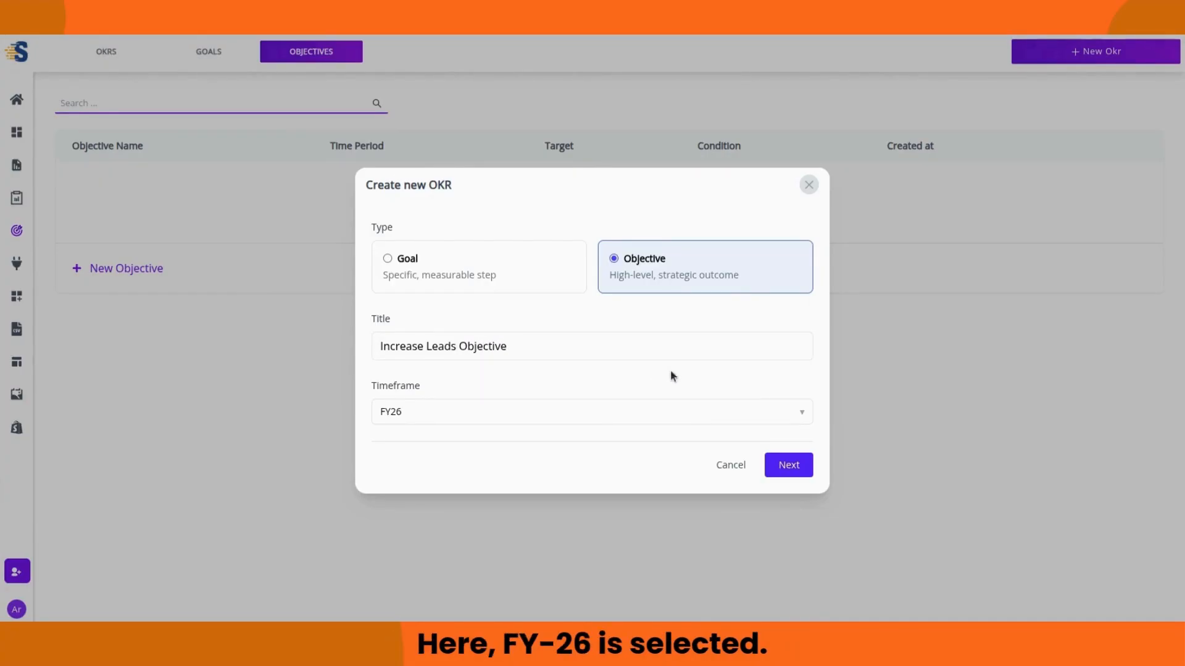
{"action": "left_click", "coordinate": [788, 463]}
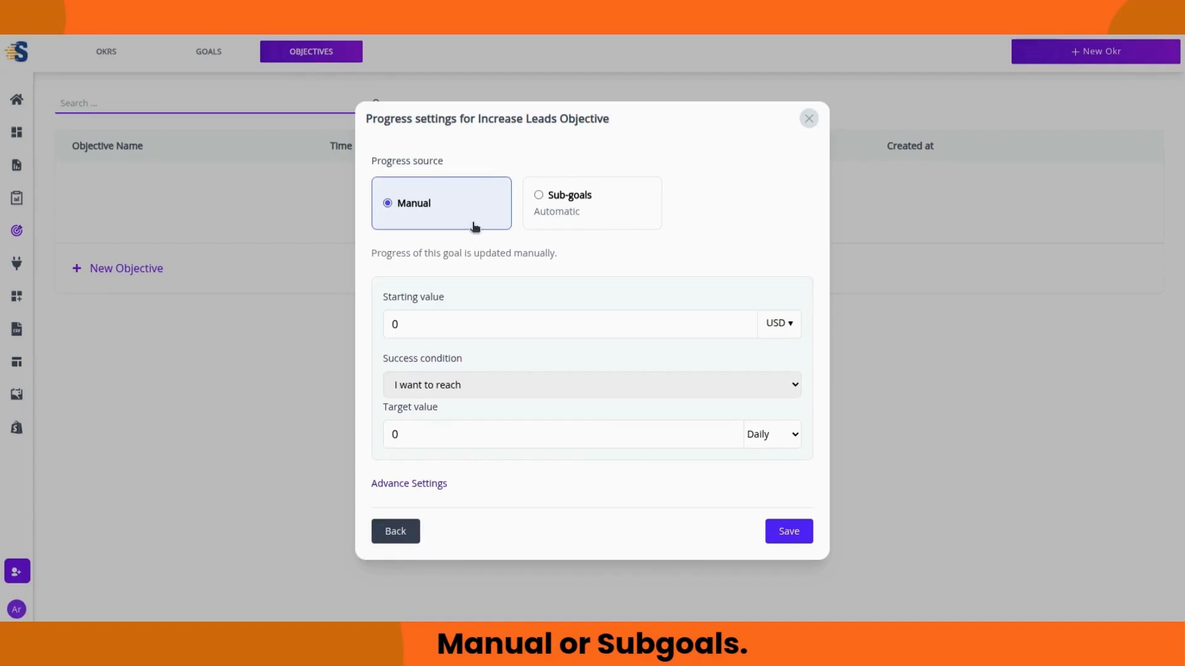
Step: Track the objective manually as a number, from starting value 200 to target 250
{"action": "left_click", "coordinate": [538, 224]}
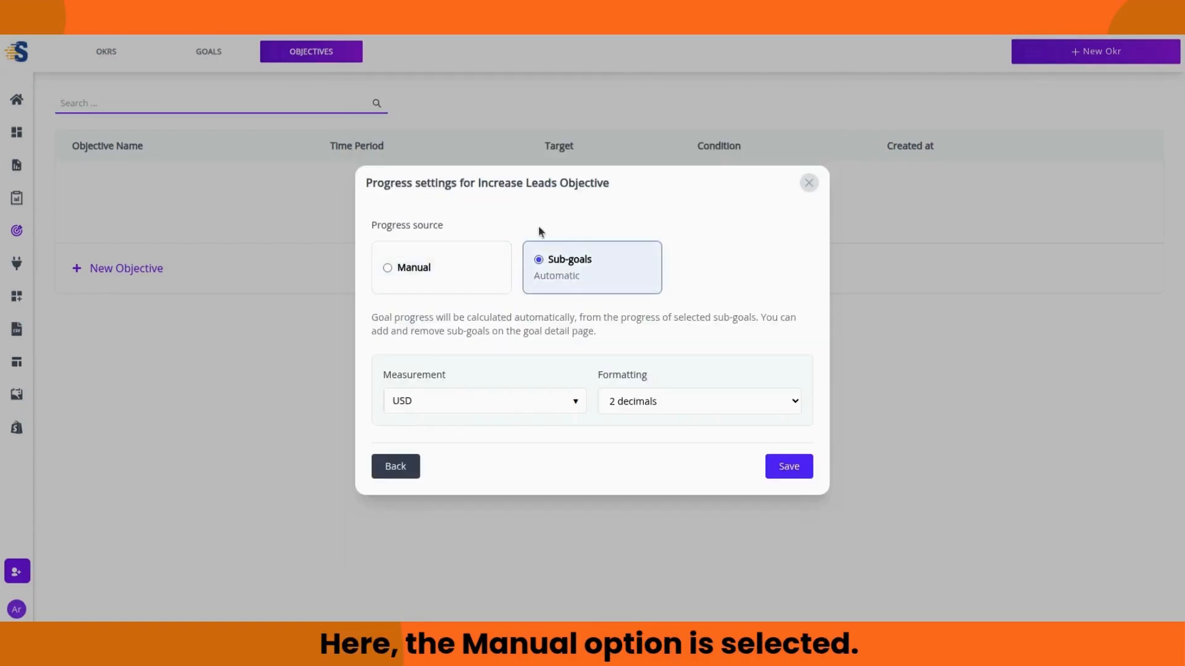
{"action": "left_click", "coordinate": [478, 269]}
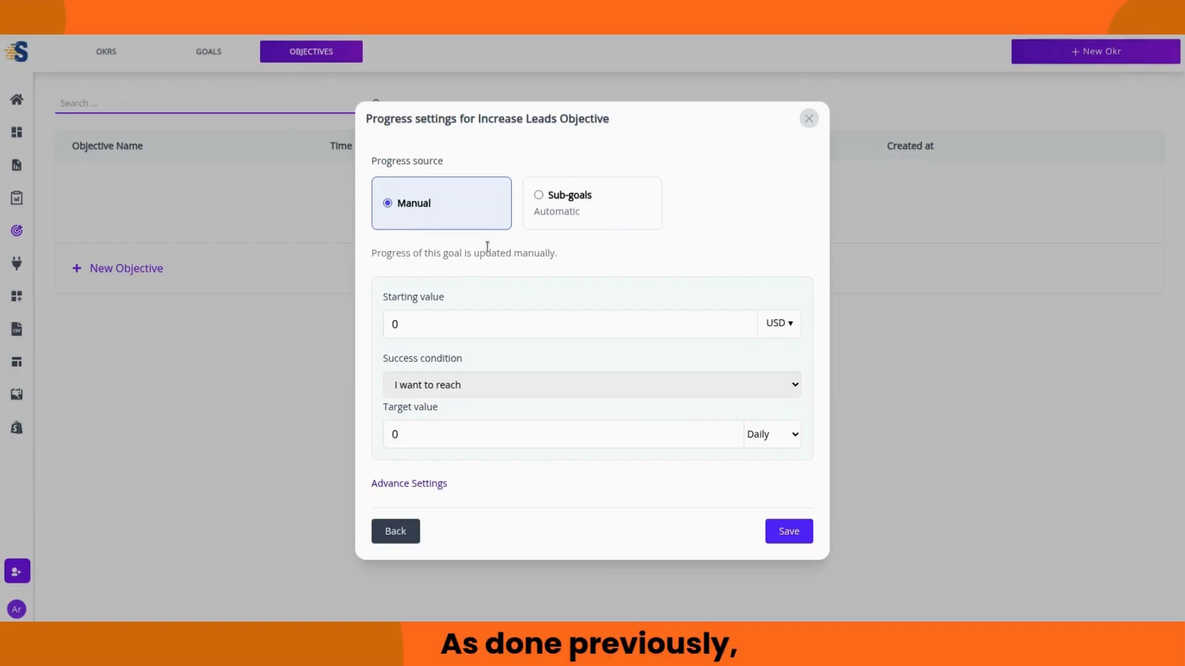
{"action": "left_click", "coordinate": [775, 324]}
{"action": "left_click", "coordinate": [731, 327]}
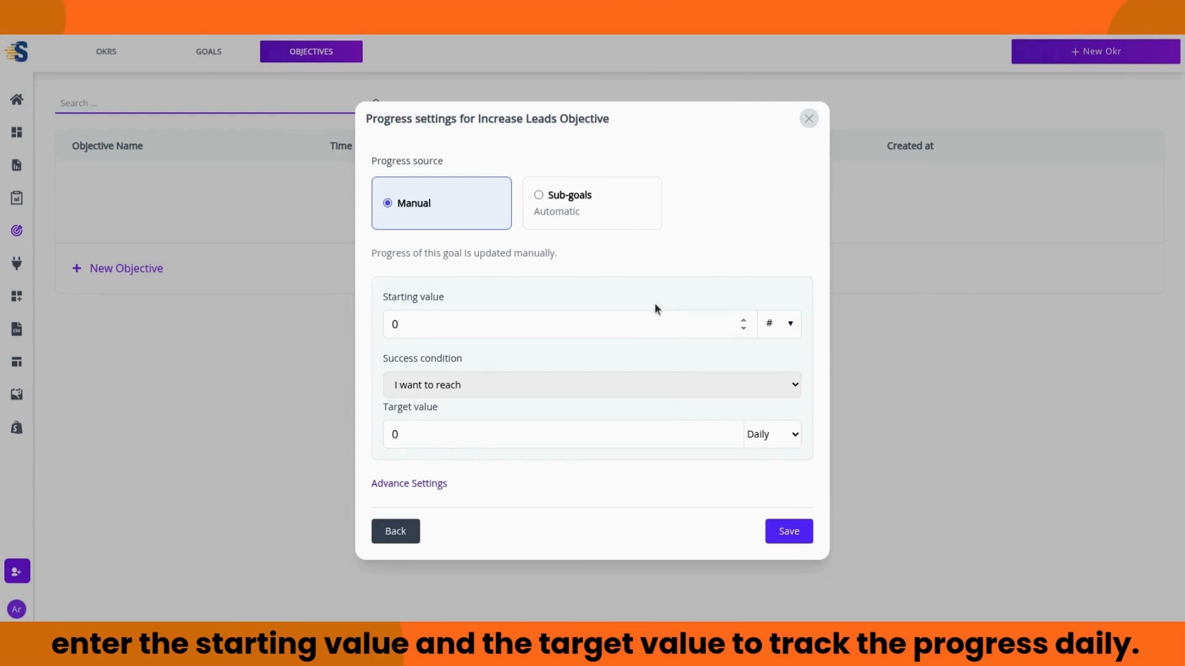
{"action": "key", "text": "ctrl+a"}
{"action": "type", "text": "200"}
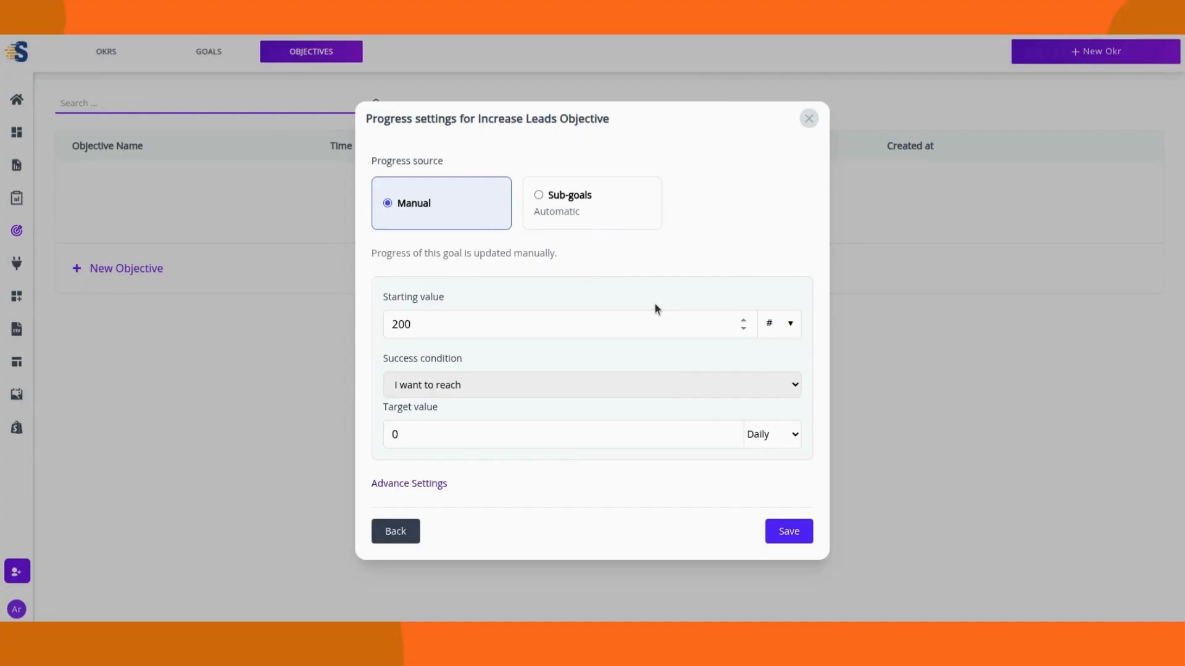
{"action": "left_click", "coordinate": [715, 431]}
{"action": "key", "text": "ctrl+a"}
{"action": "type", "text": "5"}
{"action": "key", "text": "BackSpace"}
{"action": "type", "text": "250"}
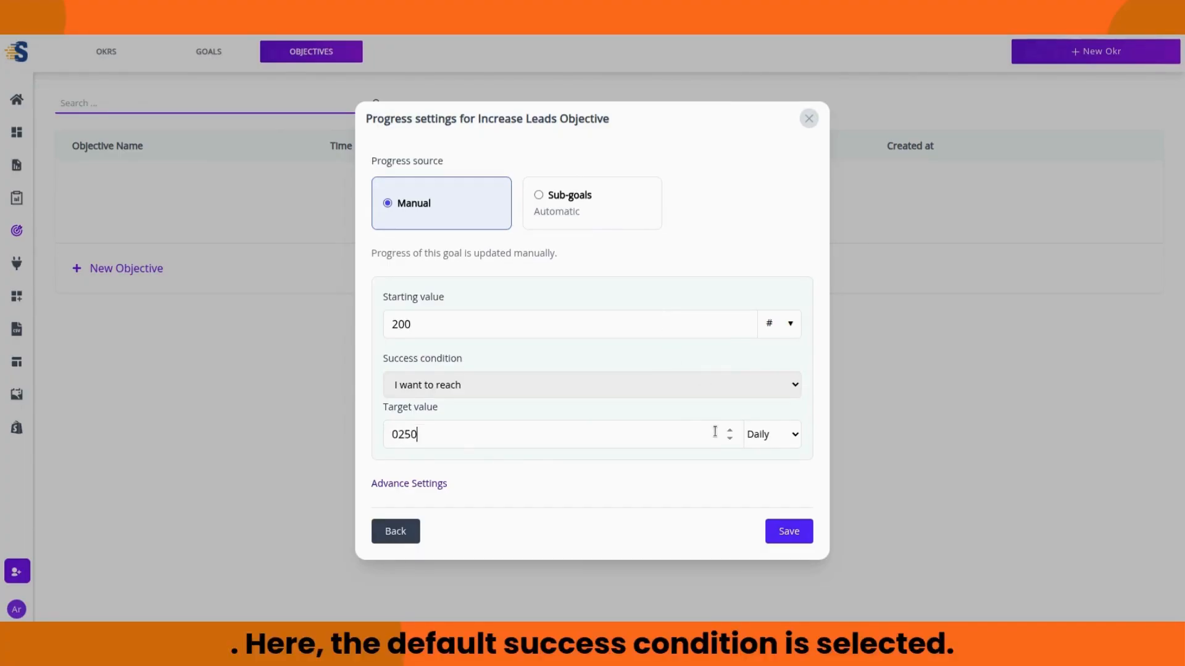
{"action": "key", "text": "BackSpace"}
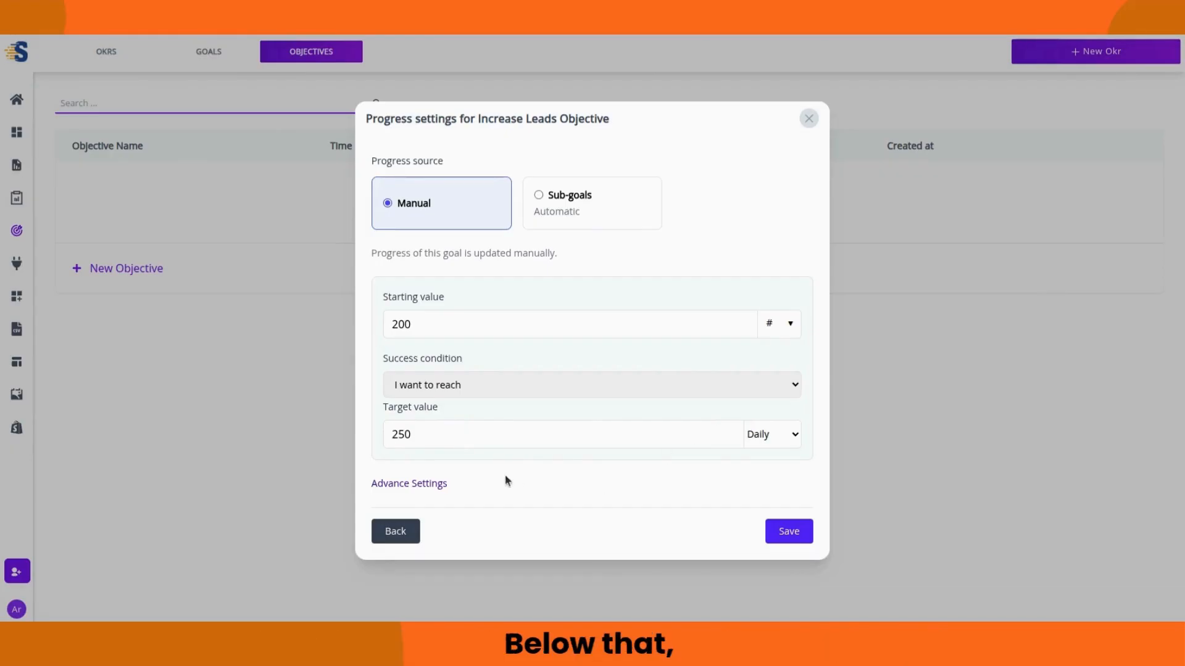
Step: Keep the Daily target frequency, confirm the advanced target values, and save the objective
{"action": "left_click", "coordinate": [787, 435]}
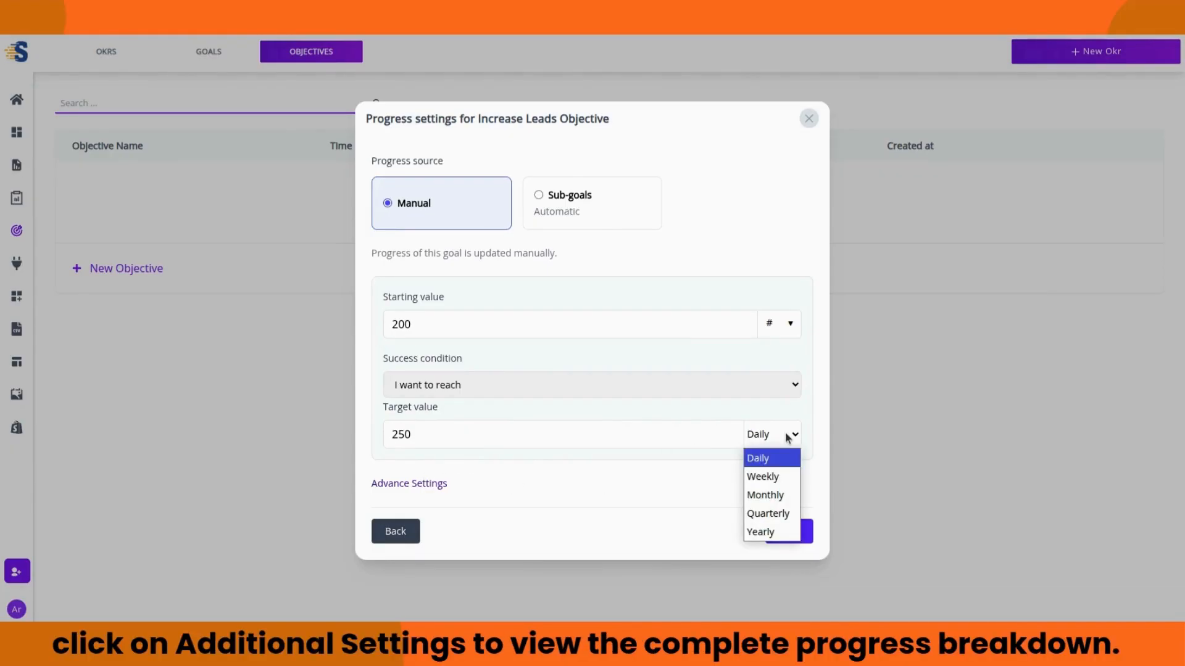
{"action": "left_click", "coordinate": [769, 453]}
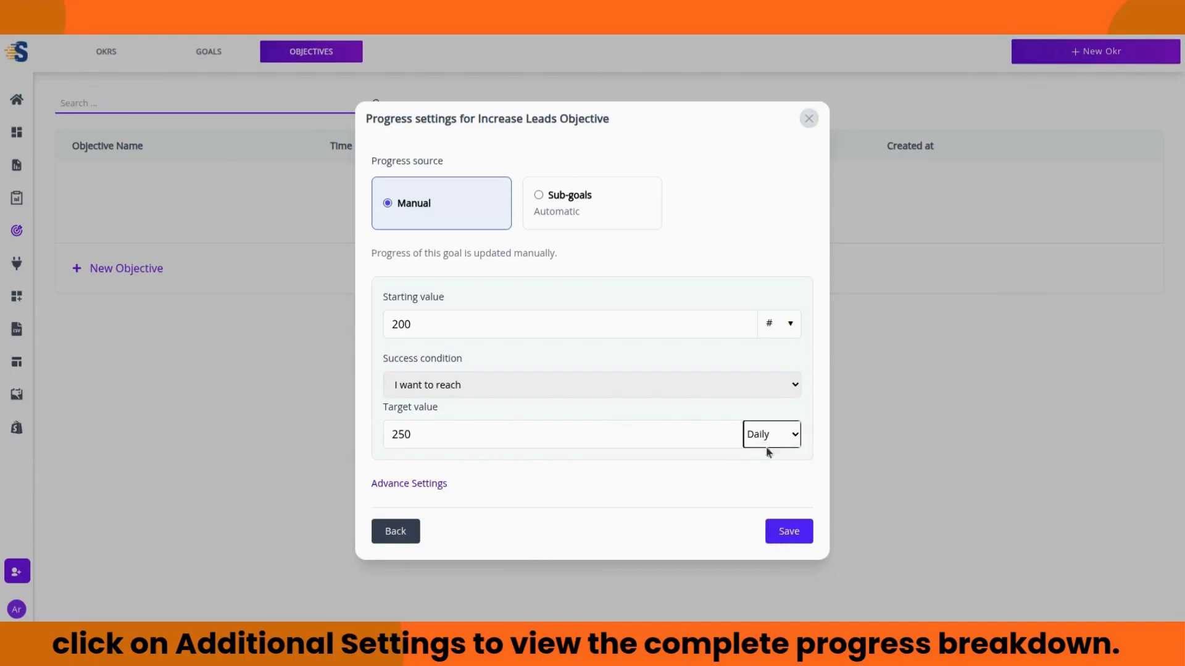
{"action": "left_click", "coordinate": [393, 487]}
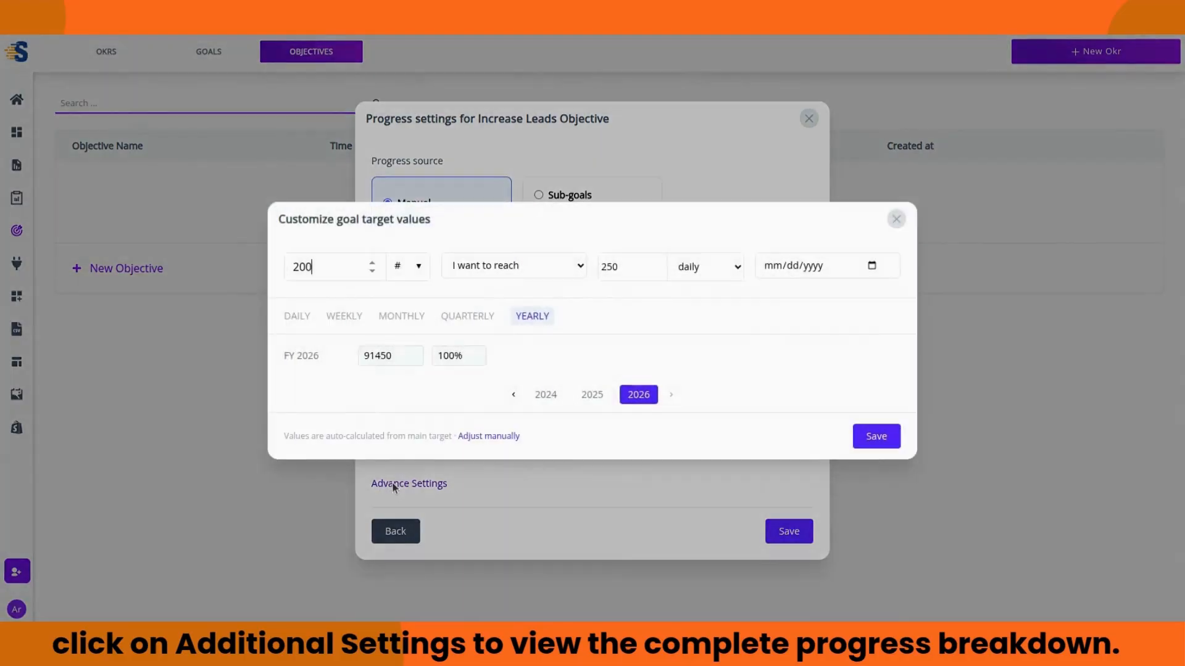
{"action": "left_click", "coordinate": [868, 439]}
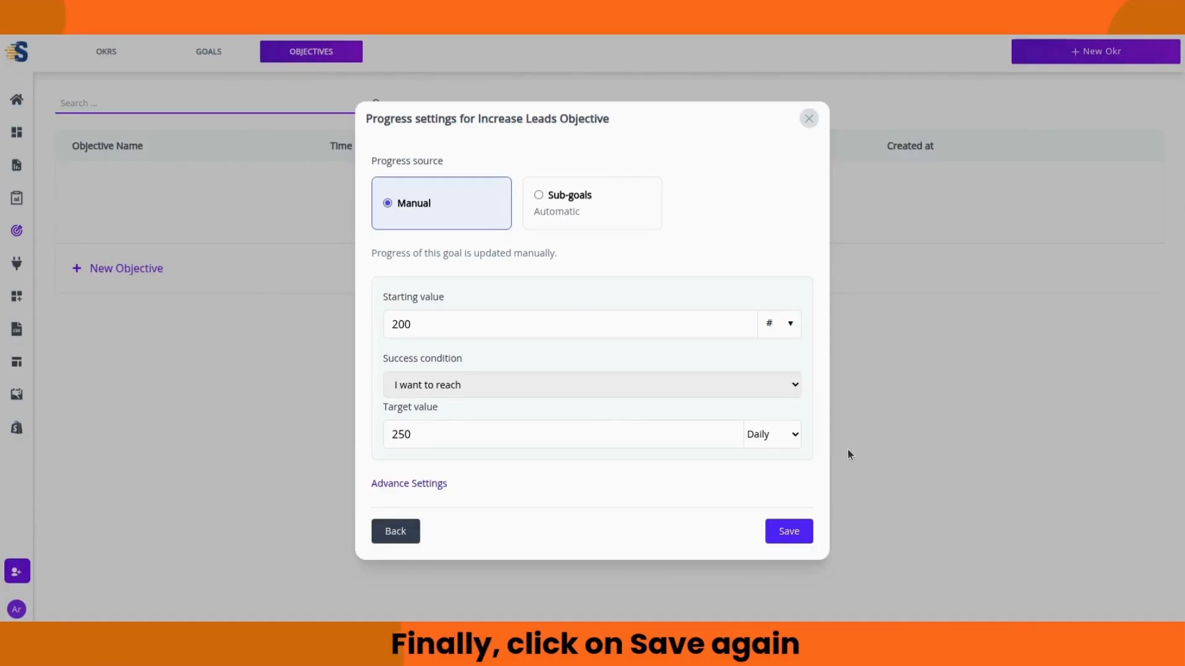
{"action": "left_click", "coordinate": [789, 531]}
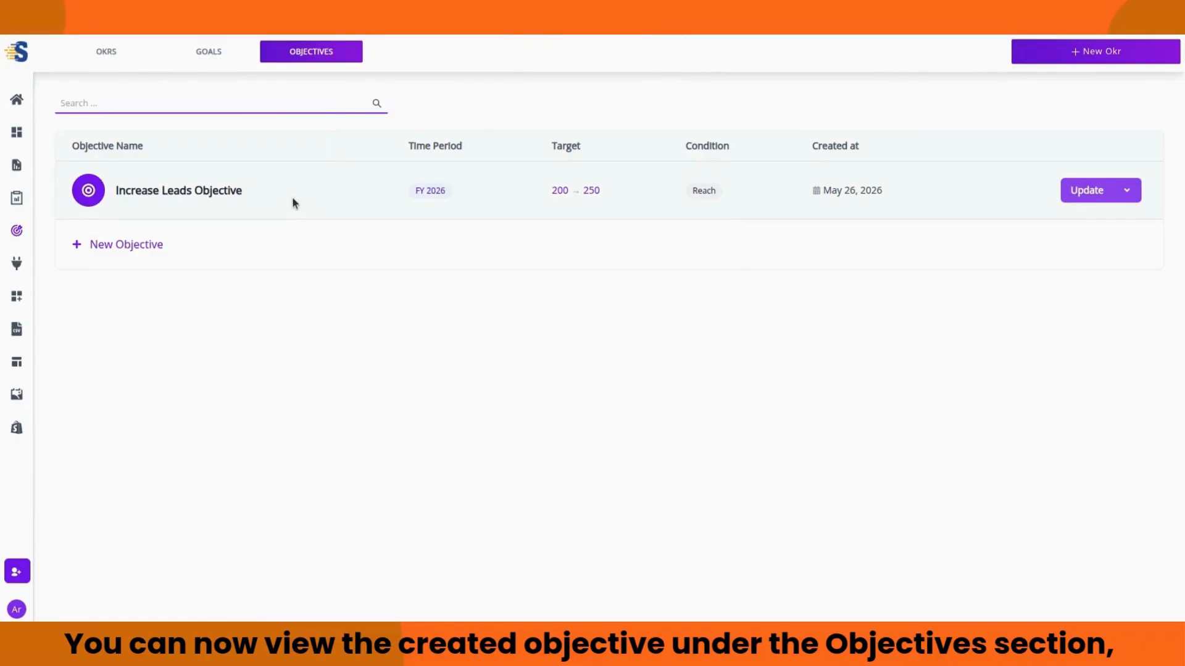
Step: Open the Increase Leads Objective details from the full OKRs list
{"action": "left_click", "coordinate": [120, 54]}
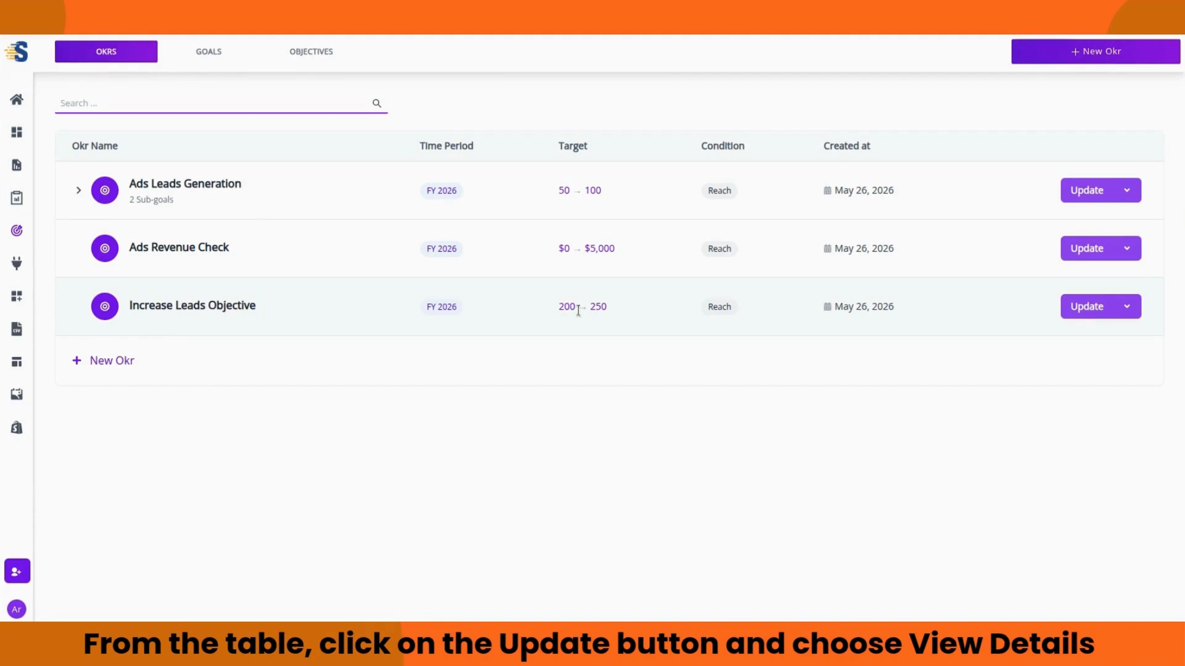
{"action": "left_click", "coordinate": [1127, 306]}
{"action": "left_click", "coordinate": [1105, 352]}
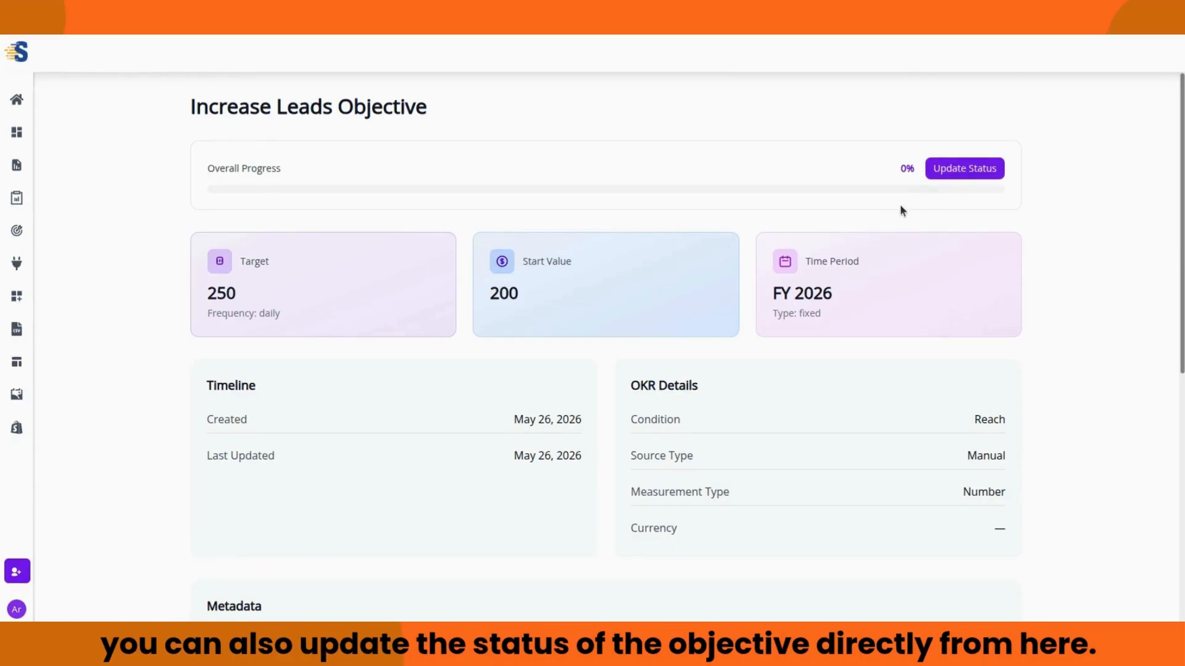
Step: Scroll through the Increase Leads Objective details, then go back
{"action": "scroll", "coordinate": [900, 209], "scroll_direction": "down", "scroll_amount": 3}
{"action": "scroll", "coordinate": [900, 210], "scroll_direction": "down", "scroll_amount": 3}
{"action": "scroll", "coordinate": [894, 209], "scroll_direction": "down", "scroll_amount": 1}
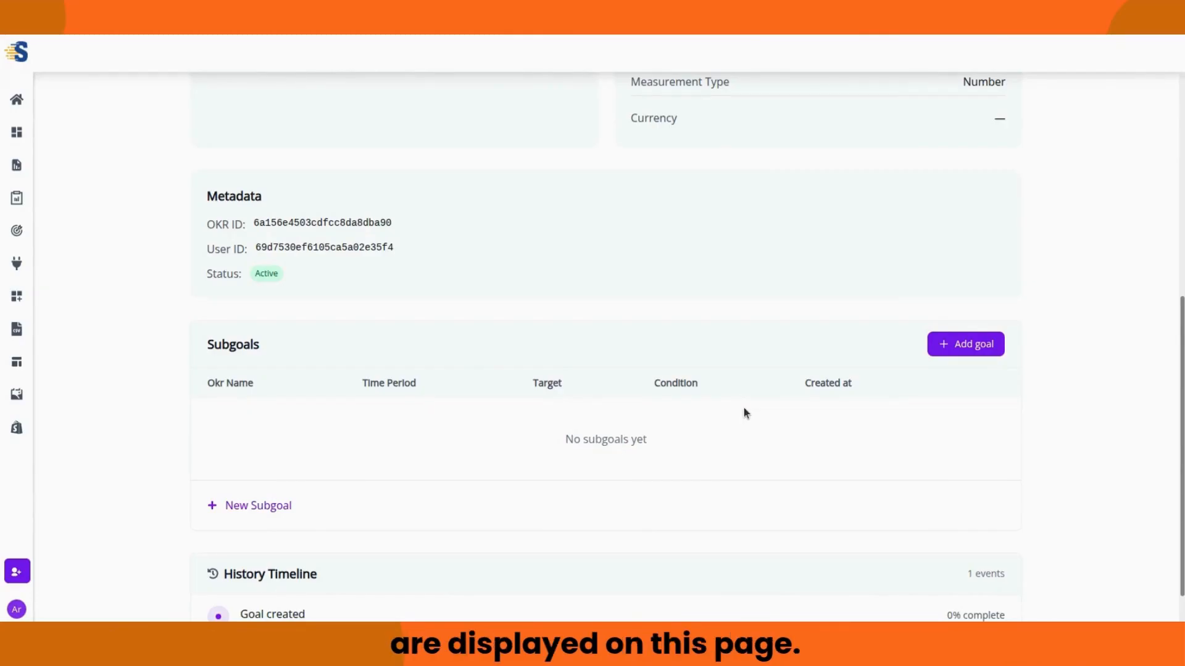
{"action": "scroll", "coordinate": [744, 412], "scroll_direction": "down", "scroll_amount": 1}
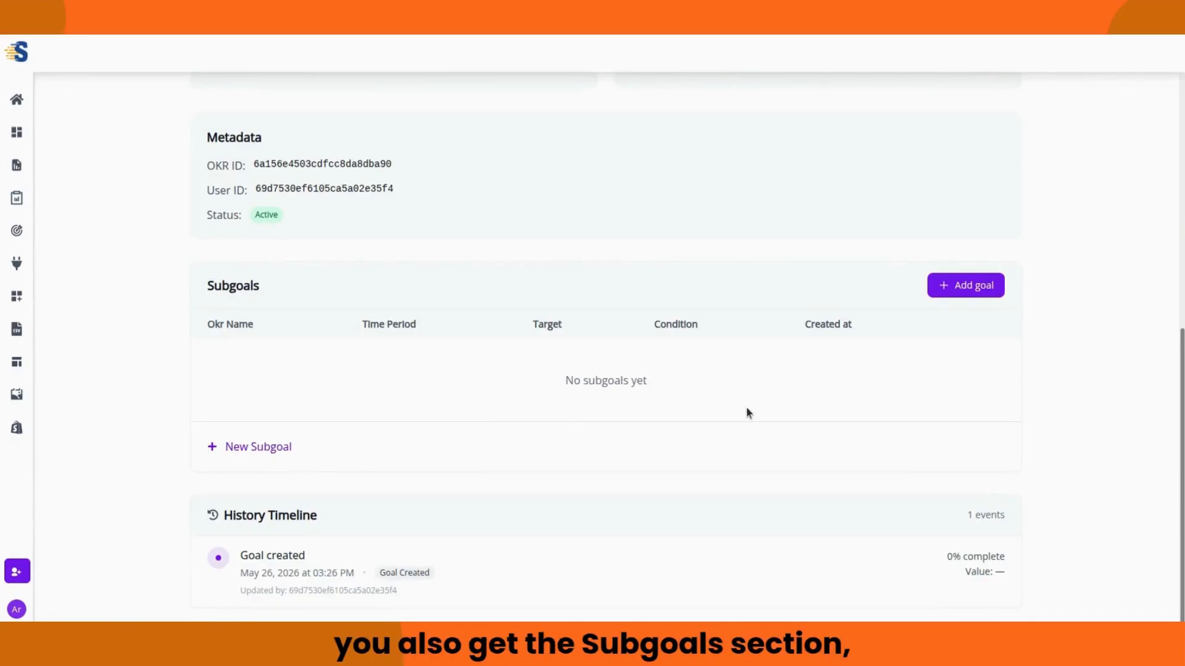
{"action": "scroll", "coordinate": [746, 408], "scroll_direction": "up", "scroll_amount": 7}
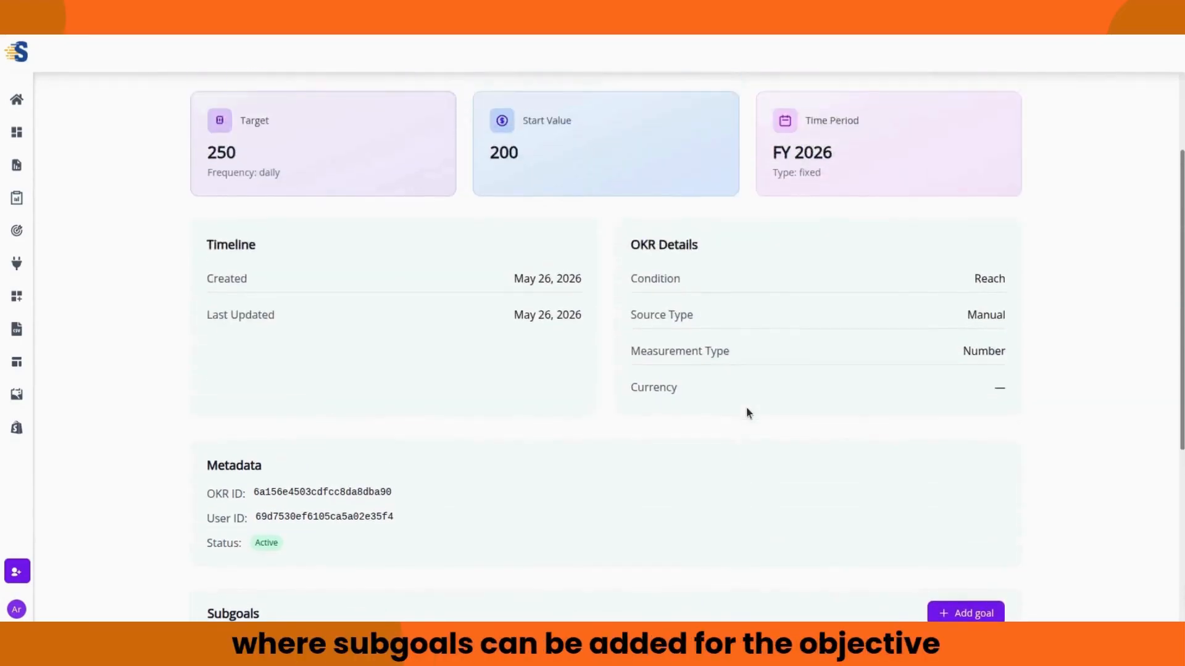
{"action": "scroll", "coordinate": [746, 412], "scroll_direction": "up", "scroll_amount": 1}
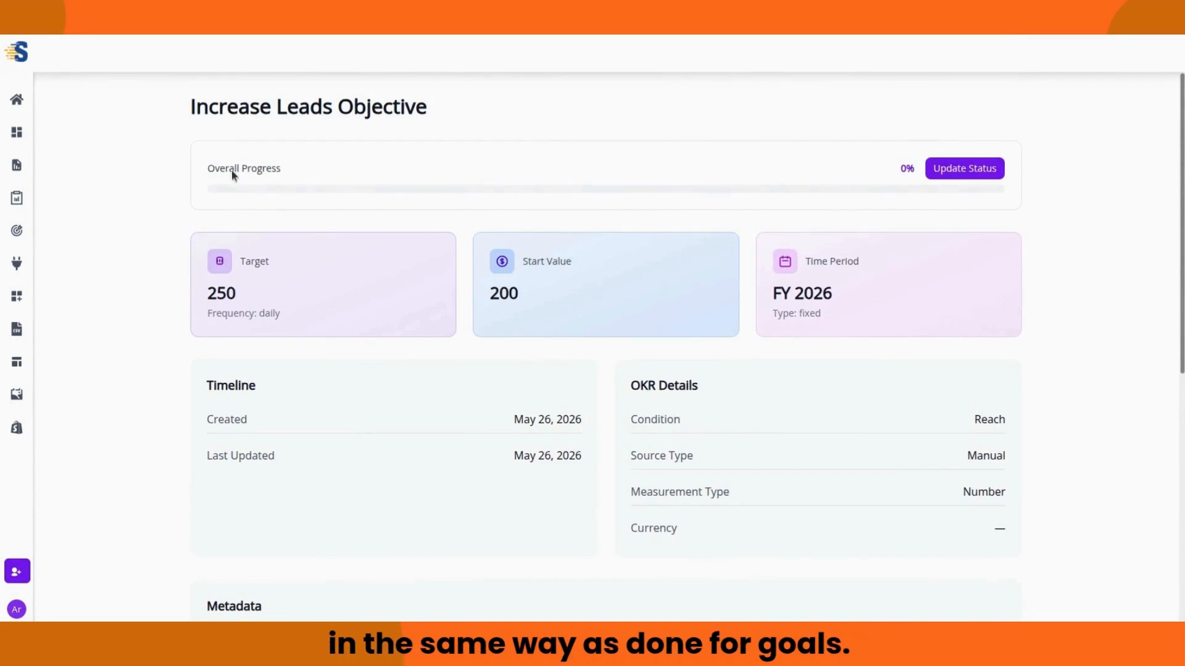
{"action": "key", "text": "alt+Left"}
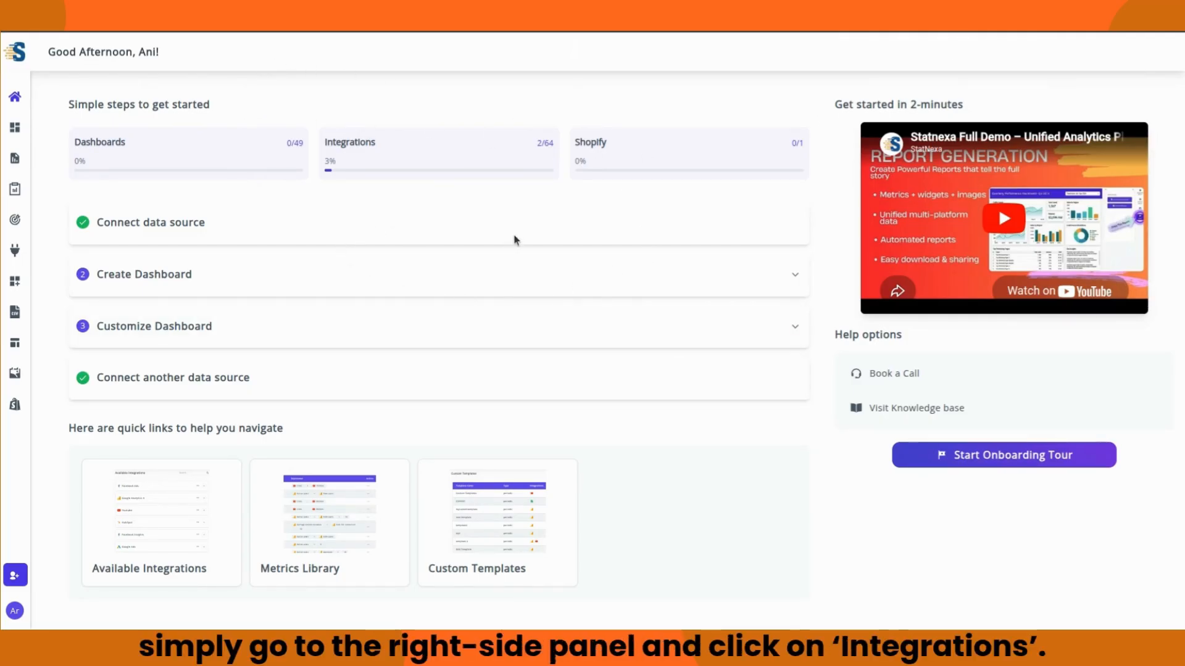
Step: Open the Integrations page from the left sidebar
{"action": "left_click", "coordinate": [15, 250]}
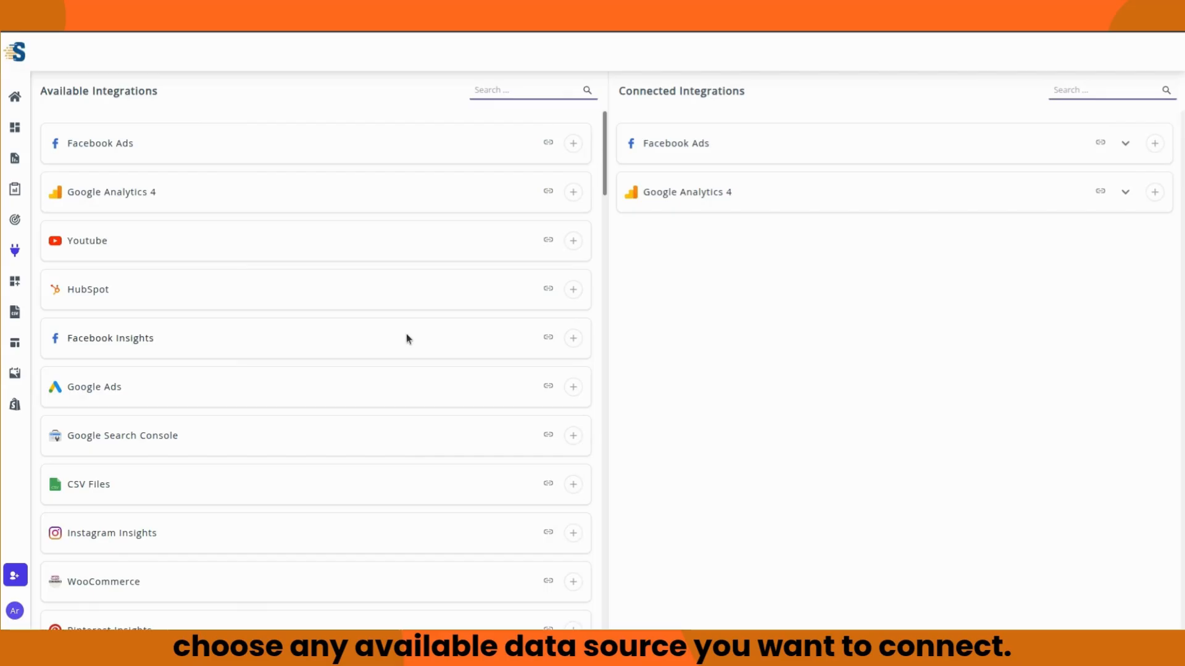
{"action": "scroll", "coordinate": [428, 338], "scroll_direction": "down", "scroll_amount": 1}
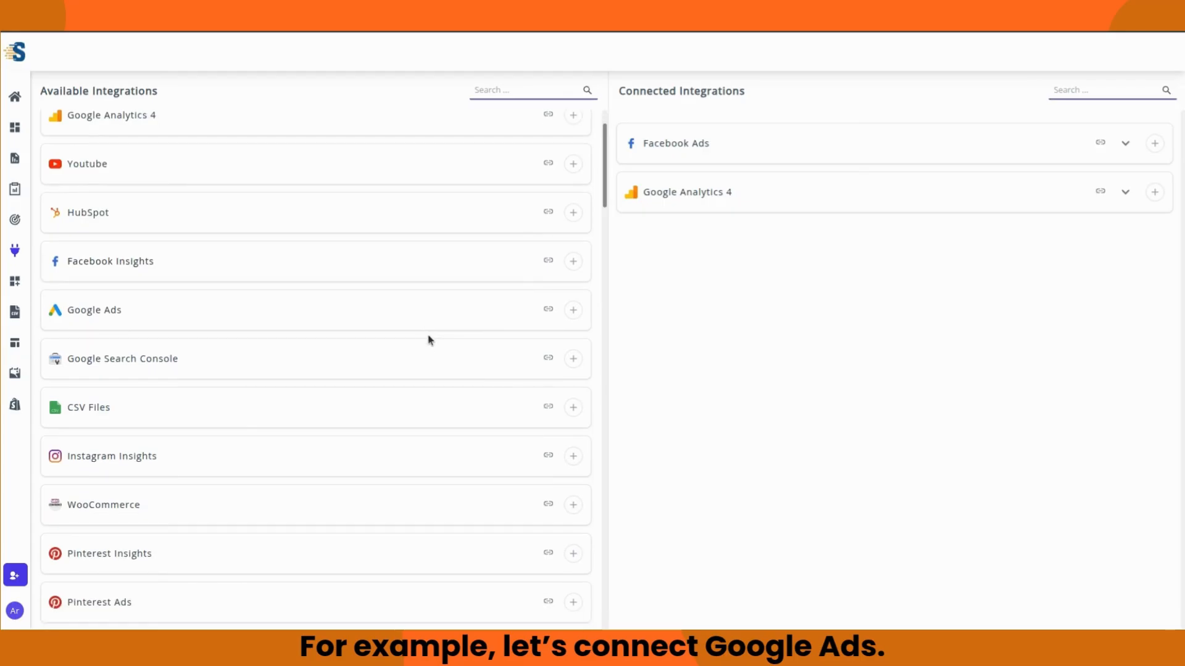
{"action": "scroll", "coordinate": [429, 339], "scroll_direction": "up", "scroll_amount": 1}
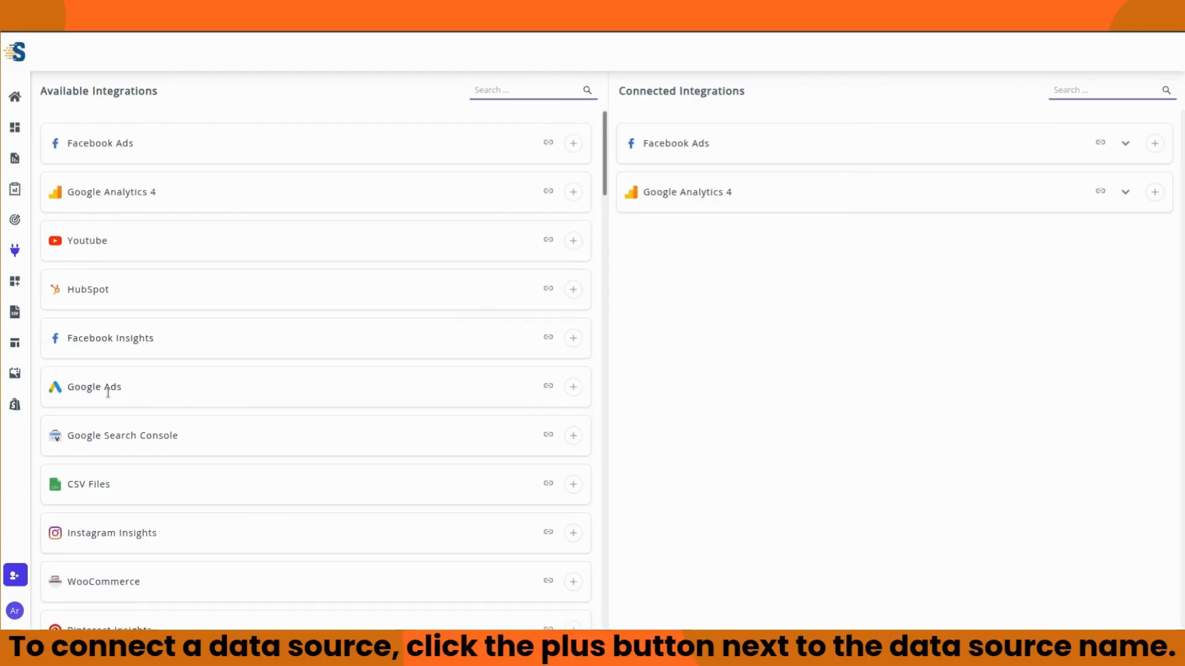
Step: Connect Google Ads by signing in with the Google account and granting StatNexa access
{"action": "left_click", "coordinate": [573, 386]}
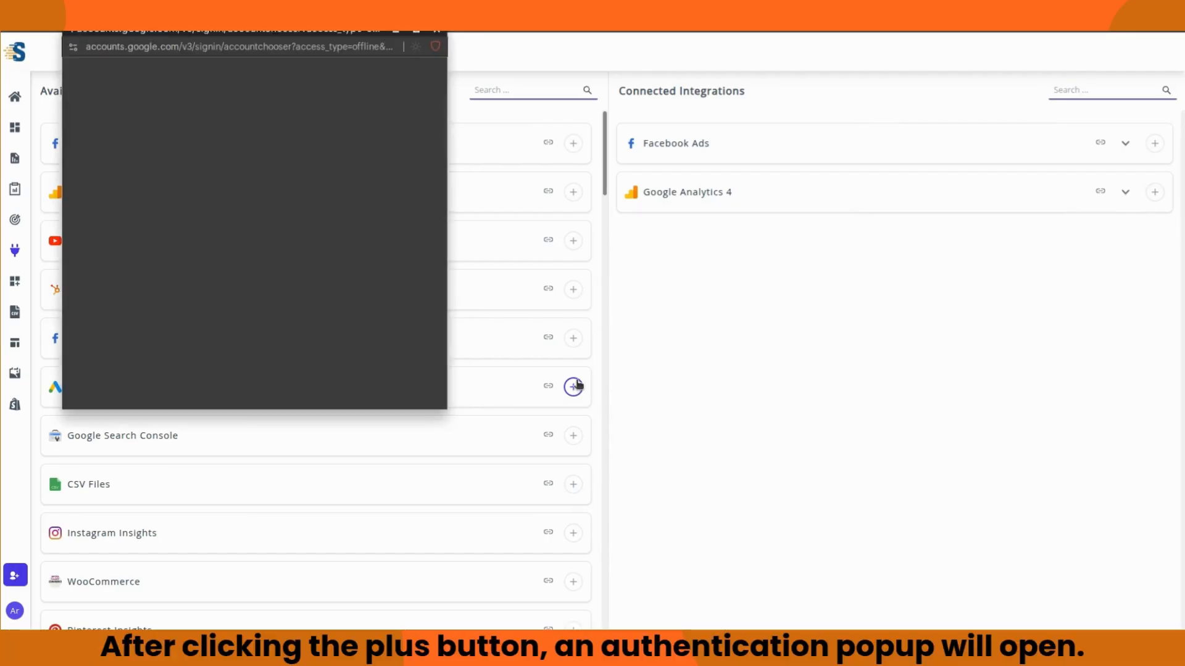
{"action": "left_click", "coordinate": [353, 186]}
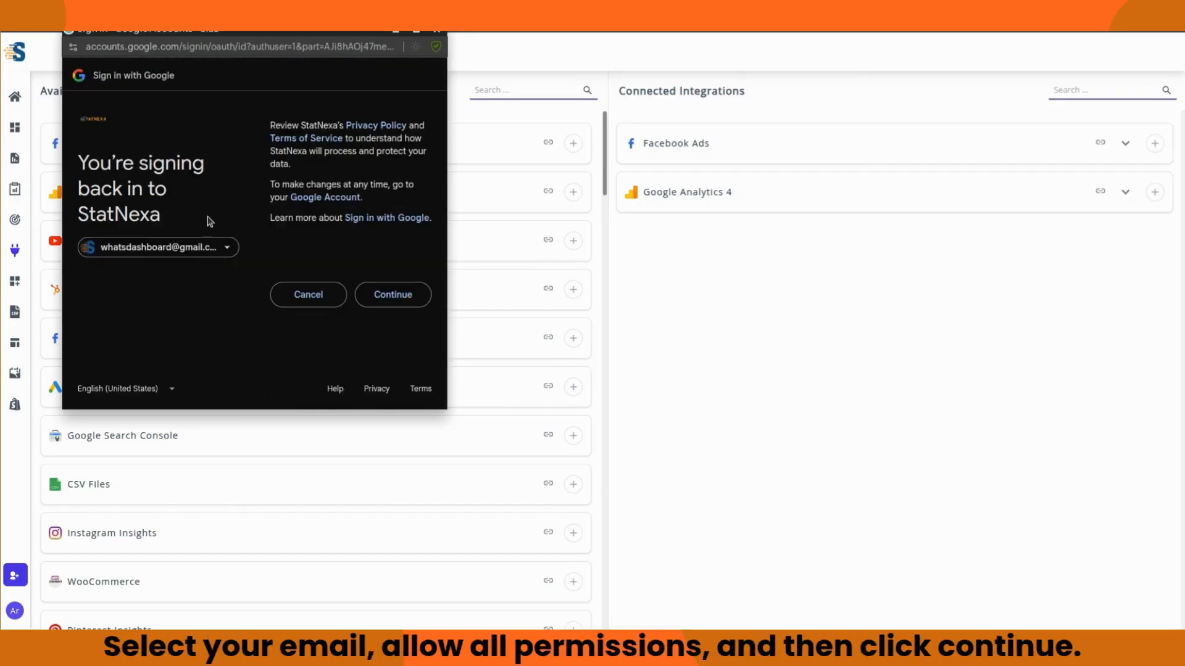
{"action": "left_click", "coordinate": [405, 306]}
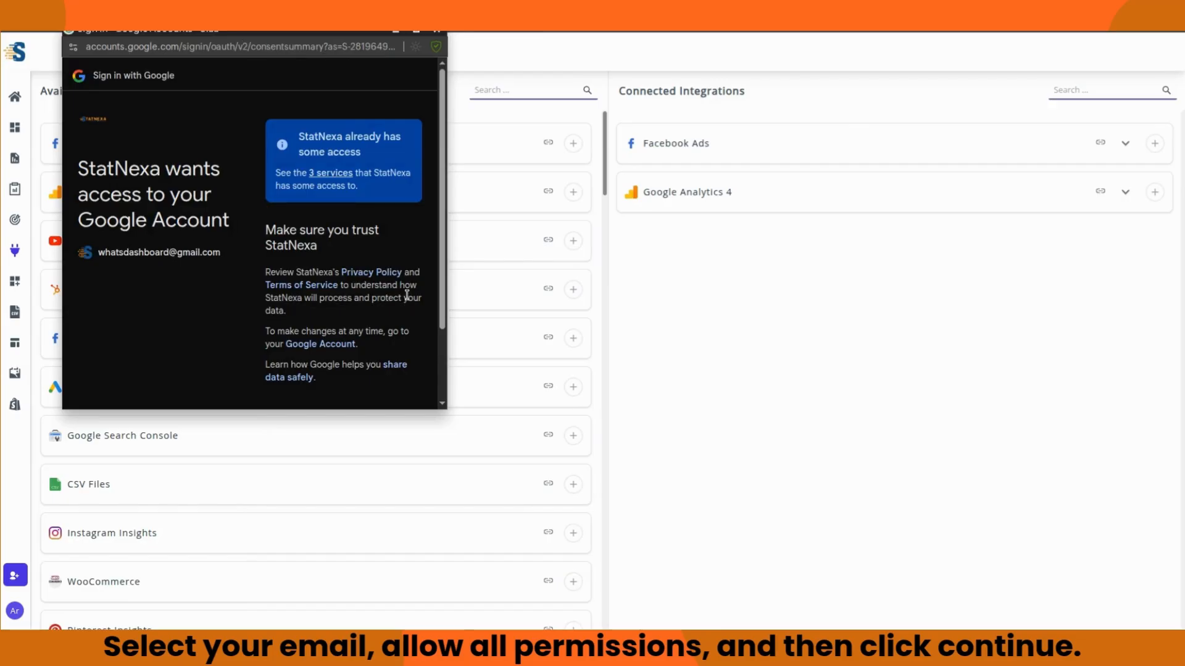
{"action": "scroll", "coordinate": [414, 278], "scroll_direction": "down", "scroll_amount": 3}
{"action": "left_click", "coordinate": [385, 339]}
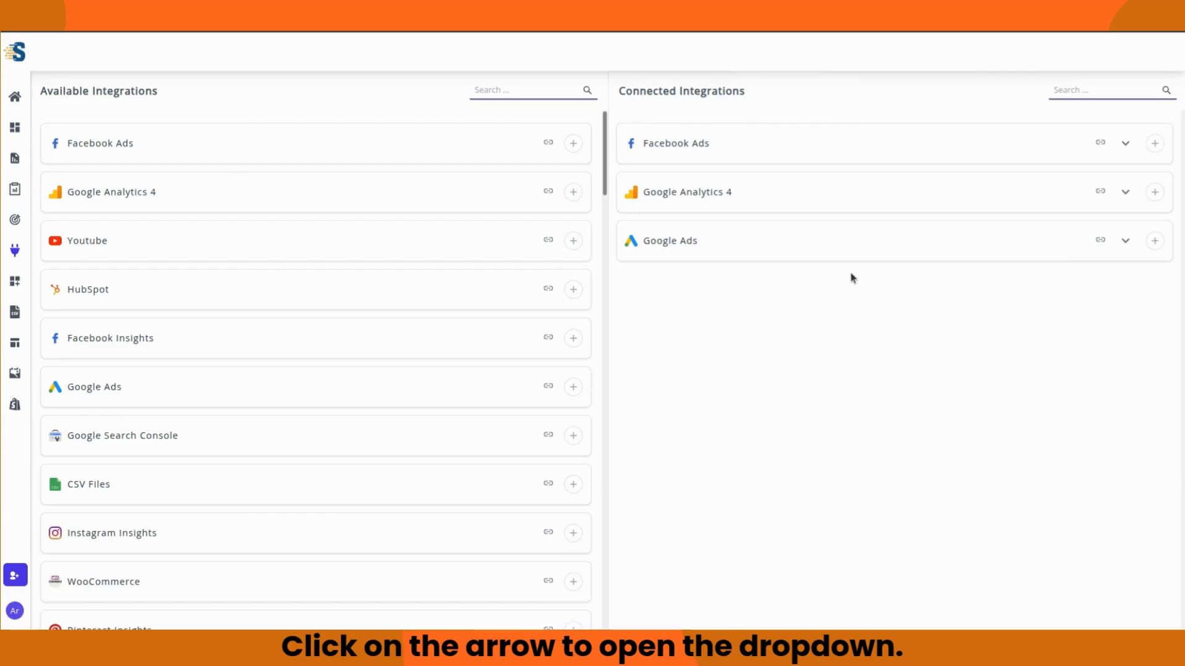
Step: Check the linked accounts for Google Analytics 4, Google Ads and Facebook Ads, then copy the Facebook Ads connection link
{"action": "left_click", "coordinate": [1125, 192]}
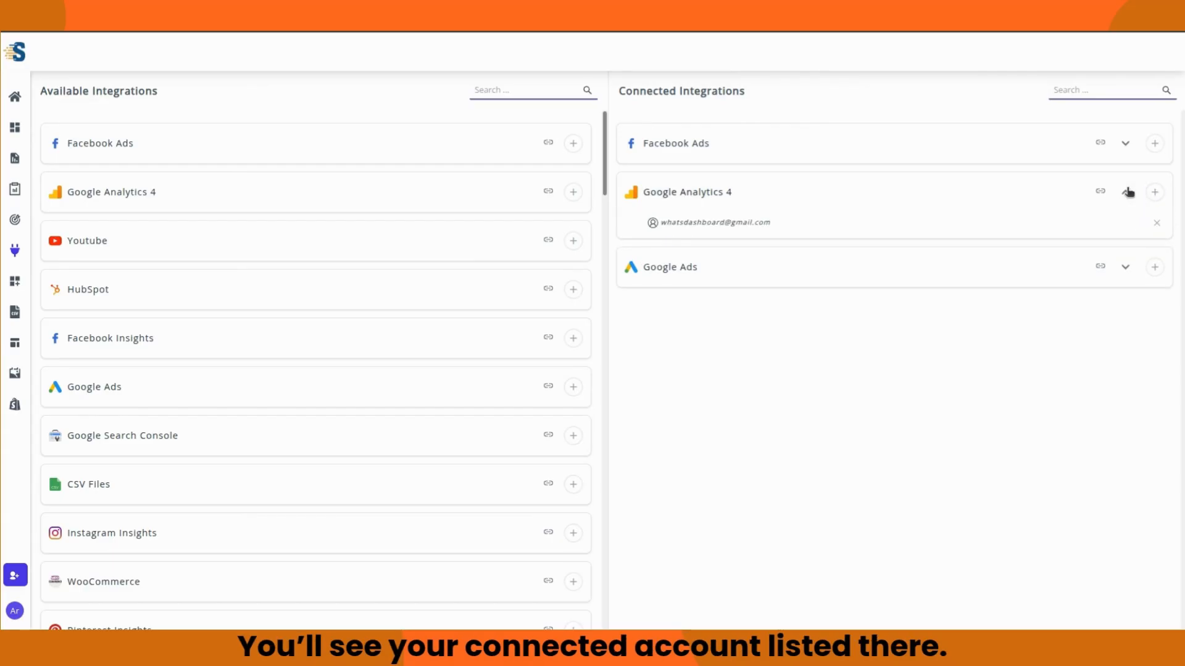
{"action": "left_click", "coordinate": [1127, 192]}
{"action": "left_click", "coordinate": [1126, 242]}
{"action": "left_click", "coordinate": [1127, 242]}
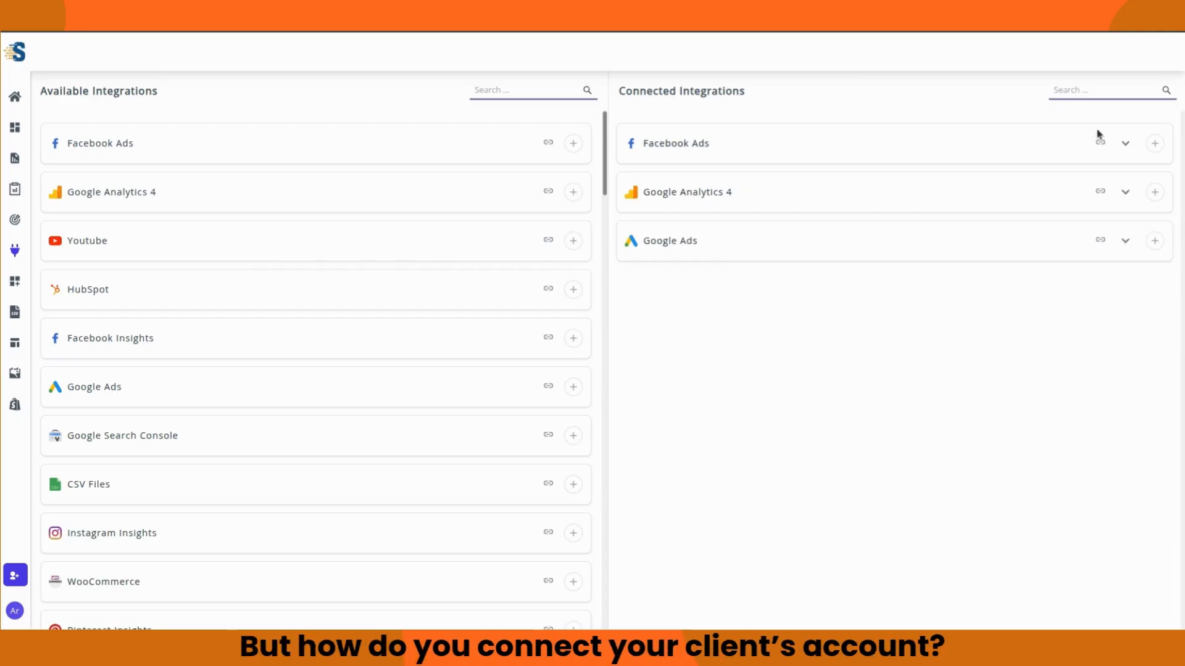
{"action": "left_click", "coordinate": [1124, 145]}
{"action": "left_click", "coordinate": [1123, 146]}
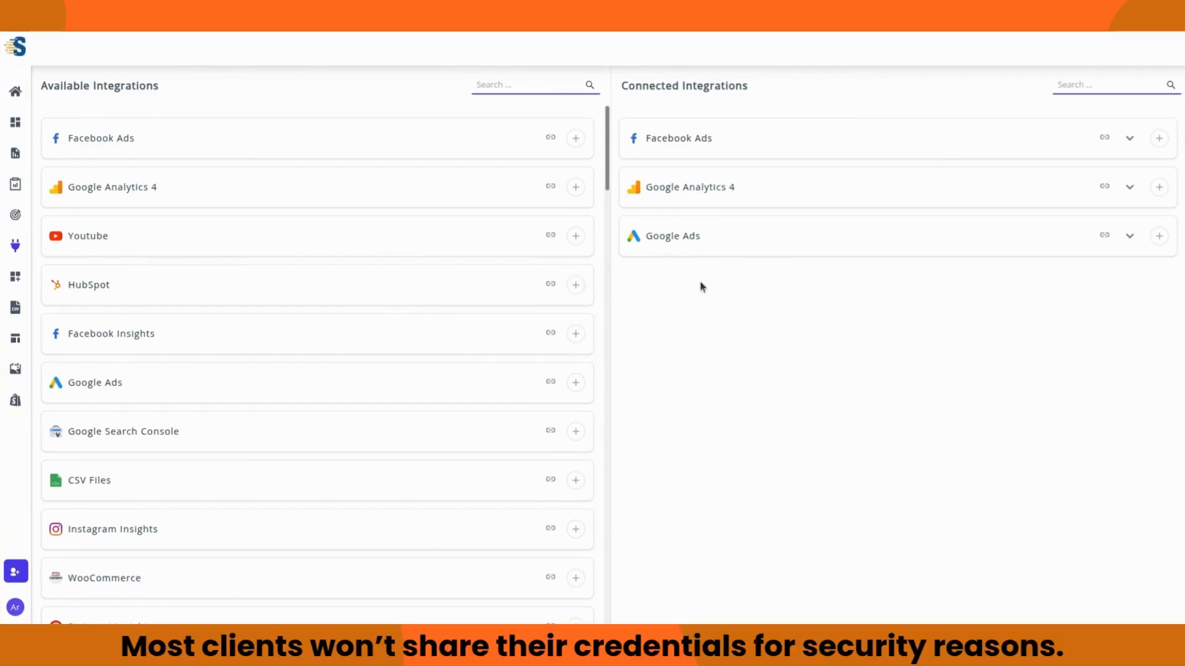
{"action": "left_click", "coordinate": [551, 140]}
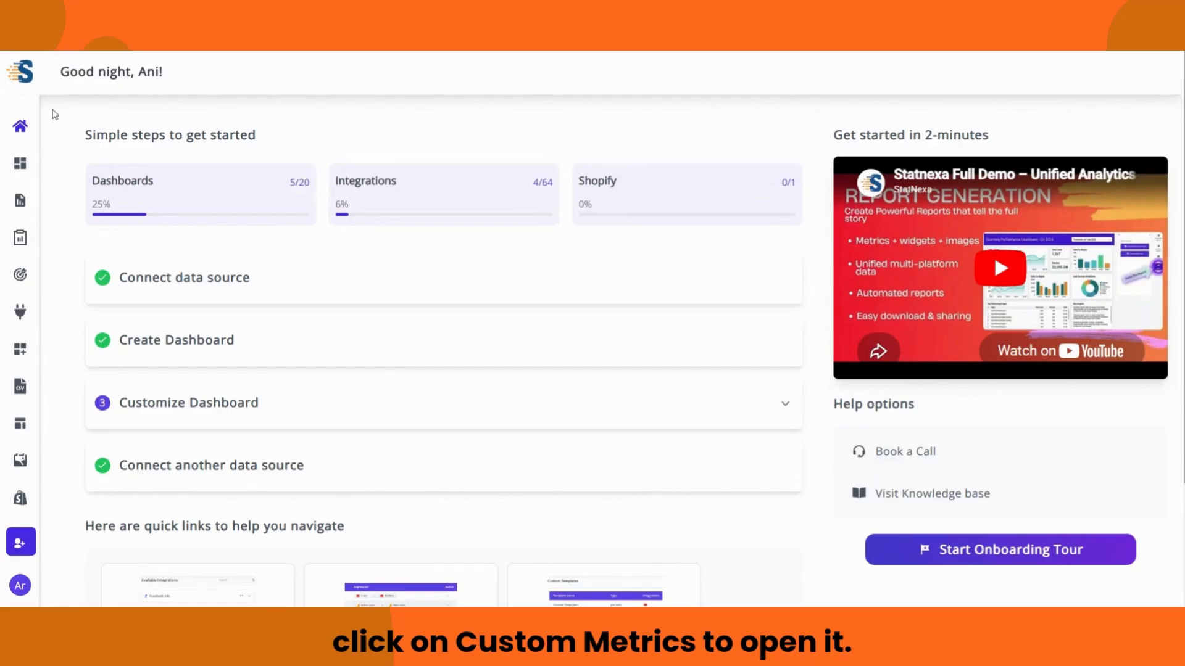
Step: Go to the Custom Metrics page through the navigation sidebar, which shows no metrics yet
{"action": "left_click", "coordinate": [26, 80]}
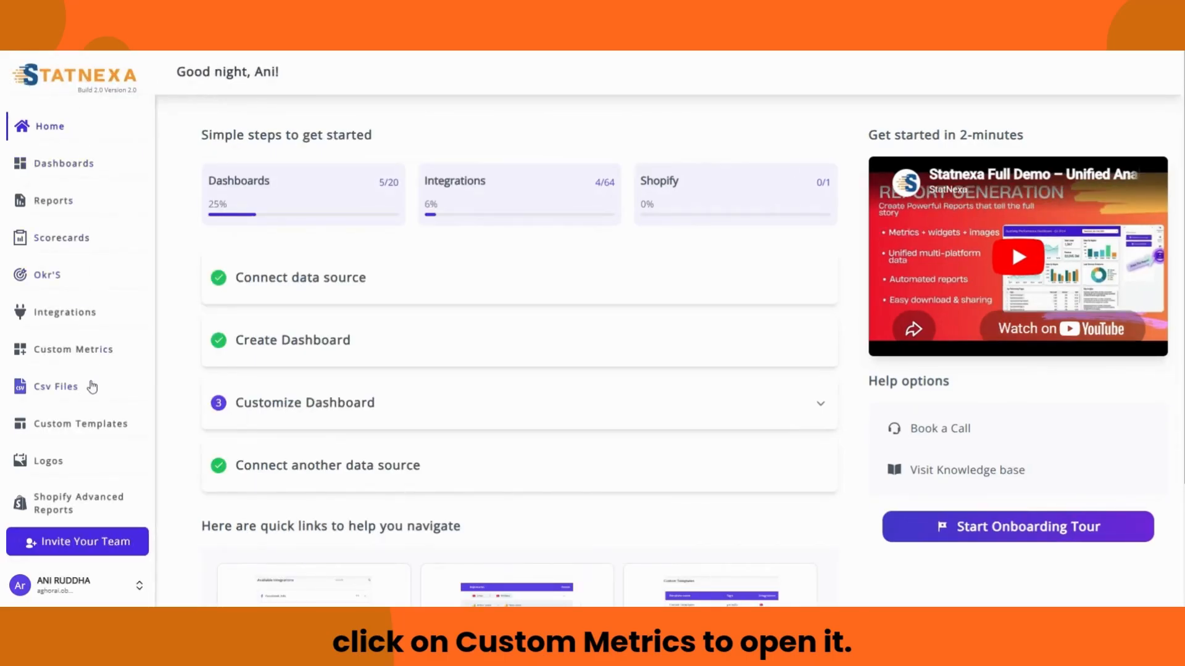
{"action": "left_click", "coordinate": [87, 349]}
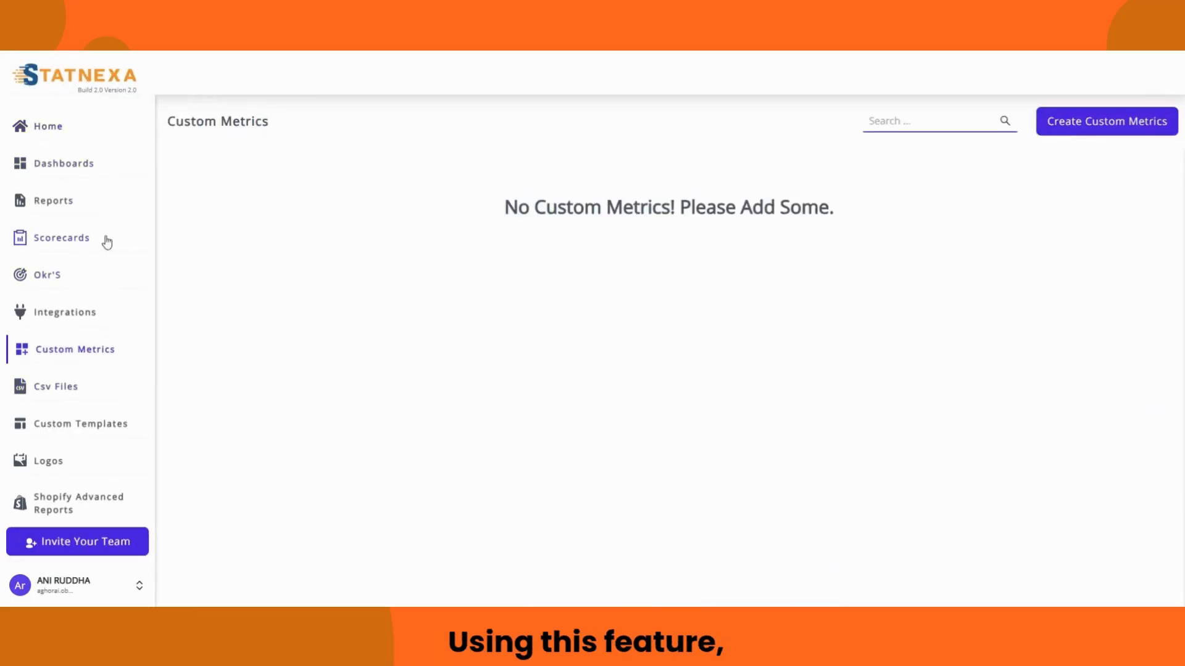
{"action": "left_click", "coordinate": [64, 75]}
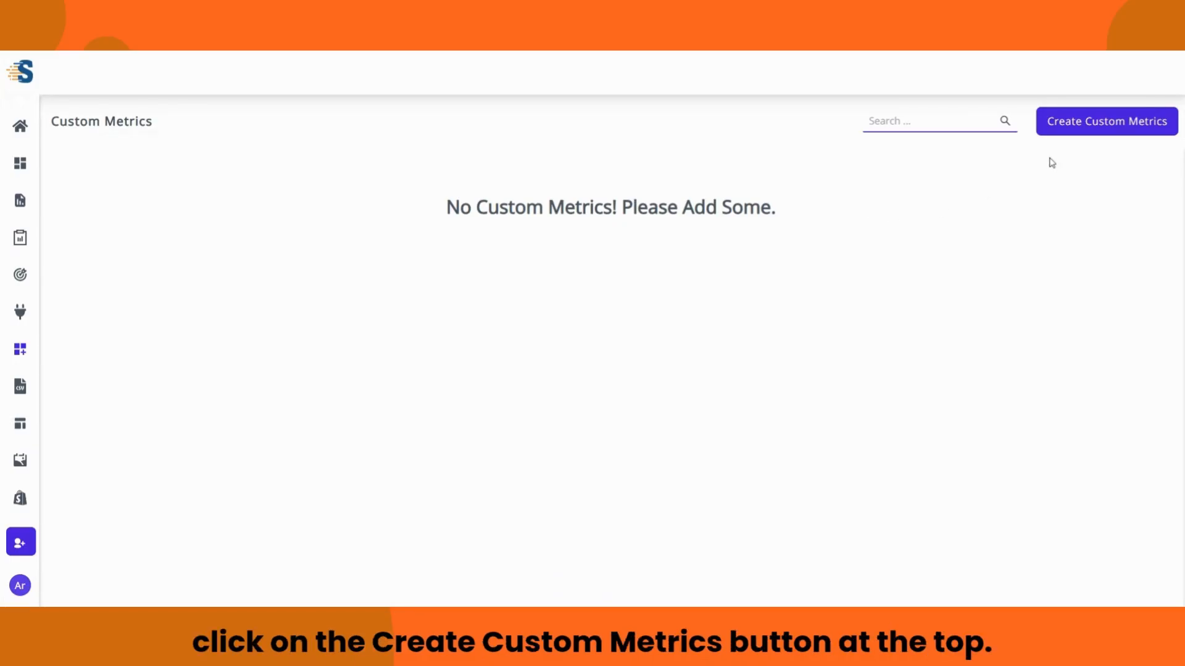
{"action": "left_click", "coordinate": [1072, 131]}
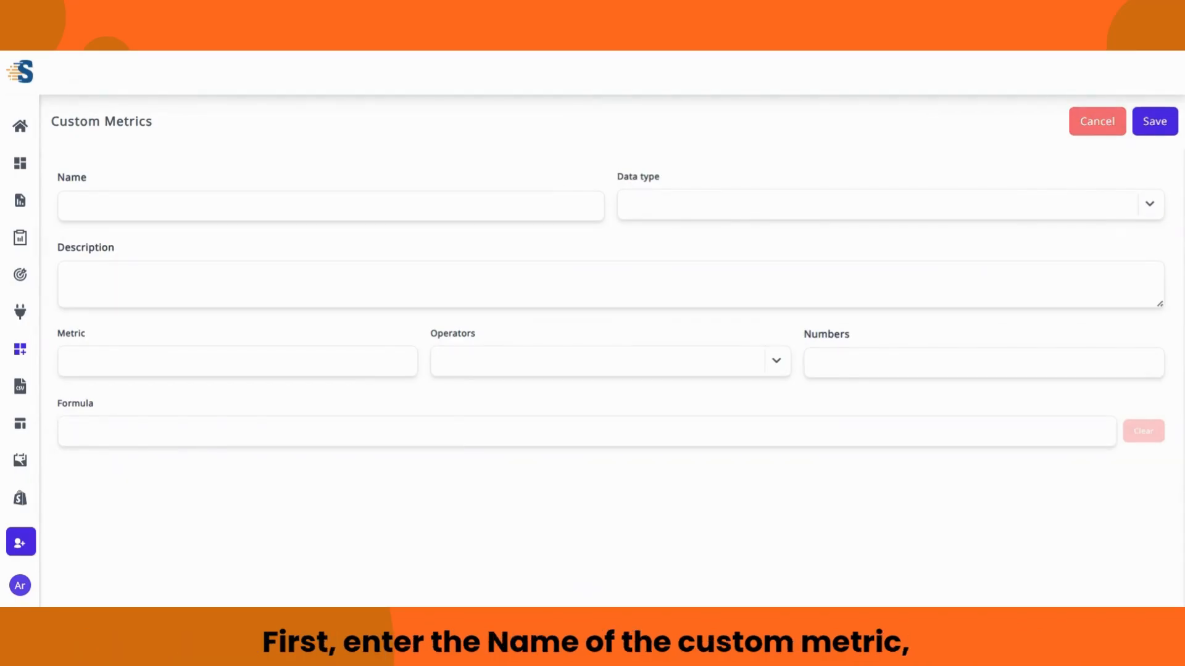
{"action": "left_click", "coordinate": [330, 206]}
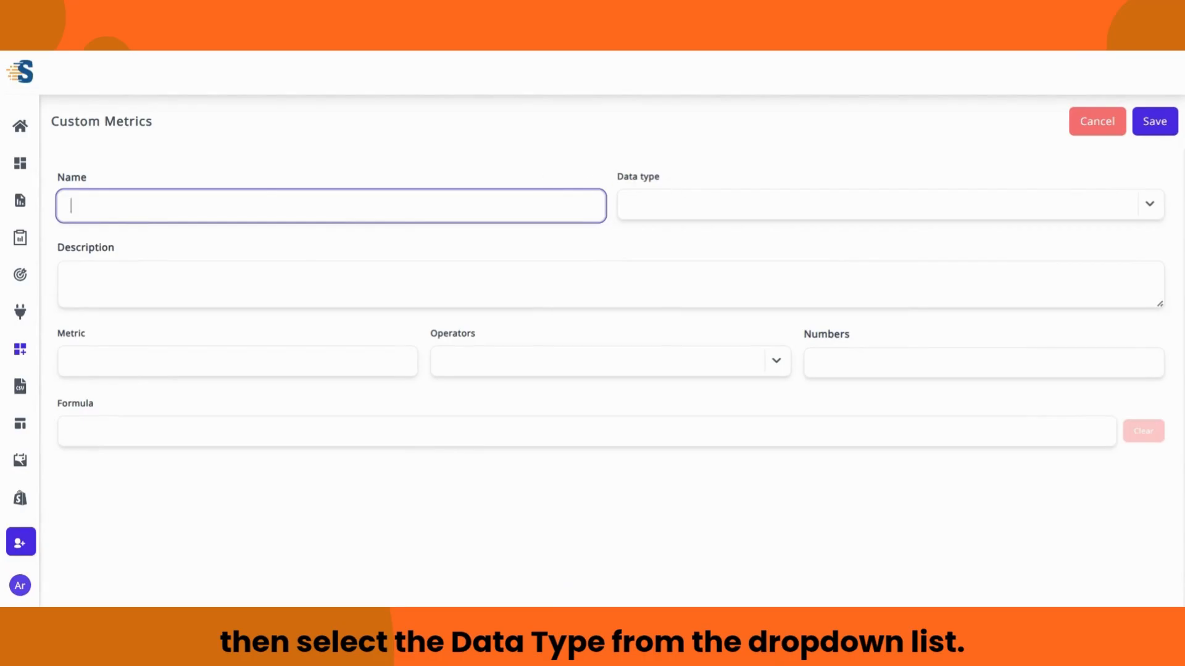
{"action": "left_click", "coordinate": [673, 203]}
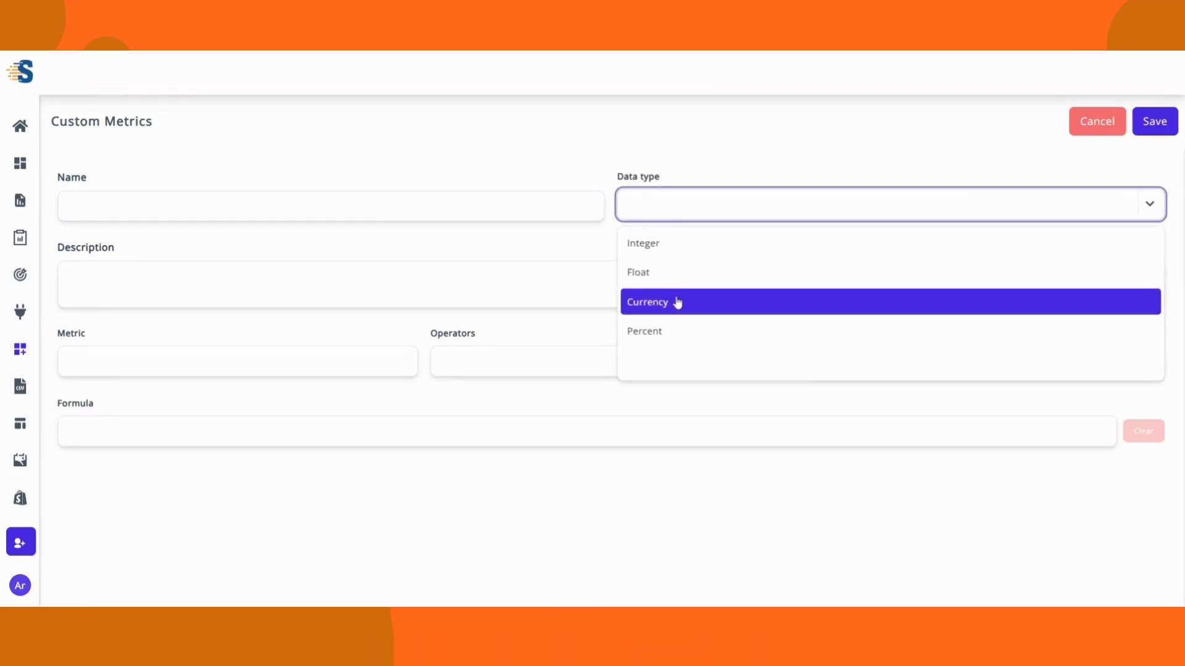
{"action": "left_click", "coordinate": [609, 218]}
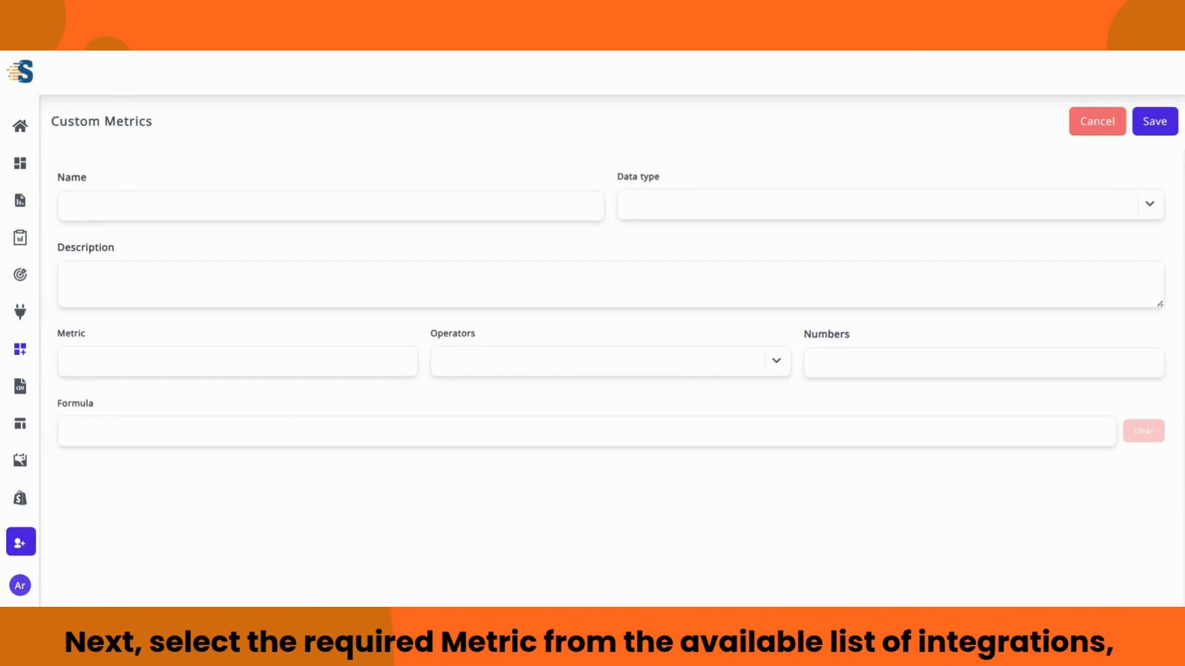
{"action": "left_click", "coordinate": [115, 362]}
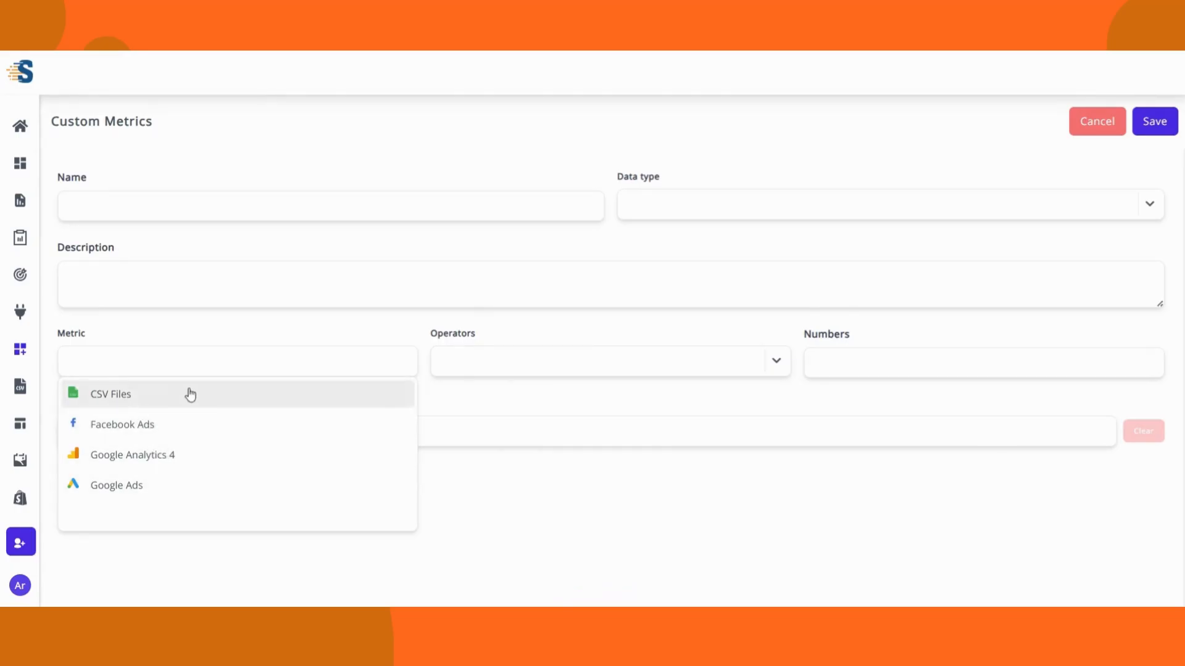
{"action": "left_click", "coordinate": [424, 361]}
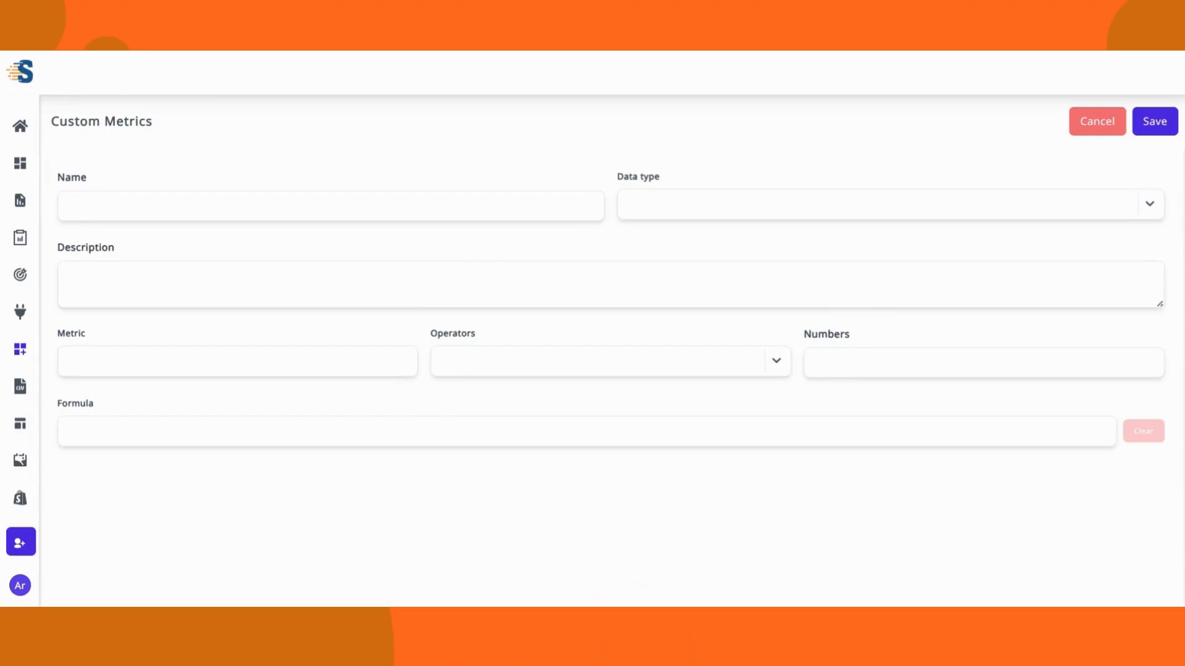
{"action": "left_click", "coordinate": [767, 366]}
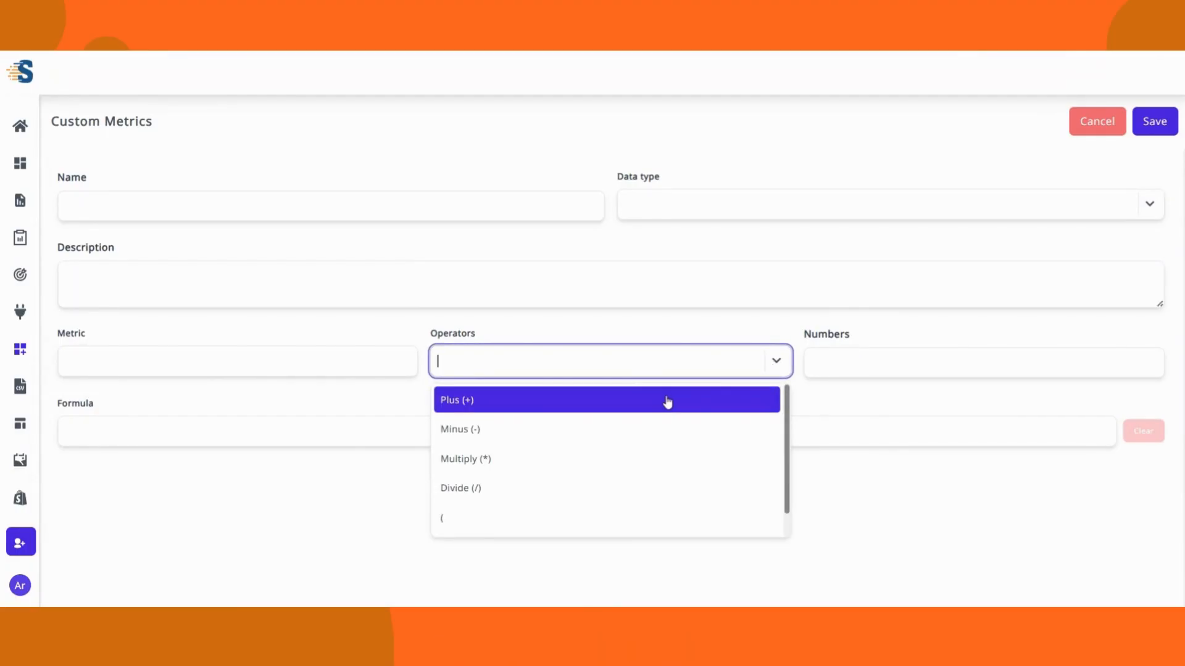
{"action": "scroll", "coordinate": [639, 423], "scroll_direction": "down", "scroll_amount": 1}
{"action": "left_click", "coordinate": [798, 364]}
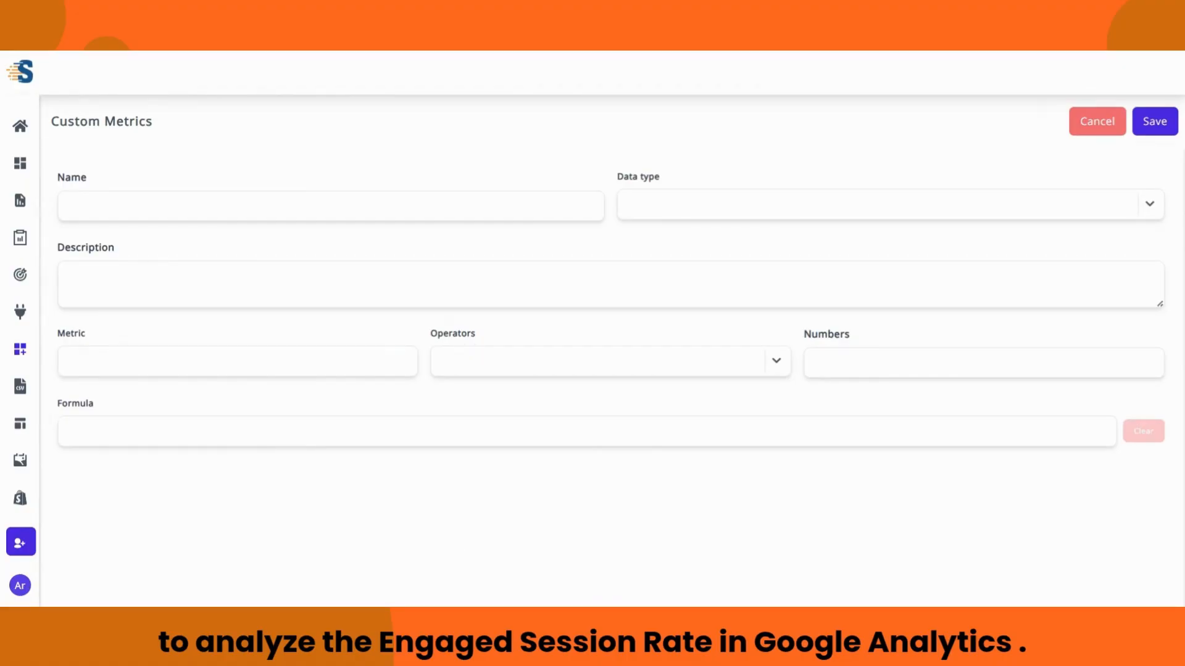
Step: Name the metric 'Engaged Session Rate', make it Percent, and describe it as 'Indicated the content quality of the website'
{"action": "left_click", "coordinate": [331, 206]}
{"action": "type", "text": "Engaged Session Rate"}
{"action": "left_click", "coordinate": [614, 208]}
{"action": "left_click", "coordinate": [624, 204]}
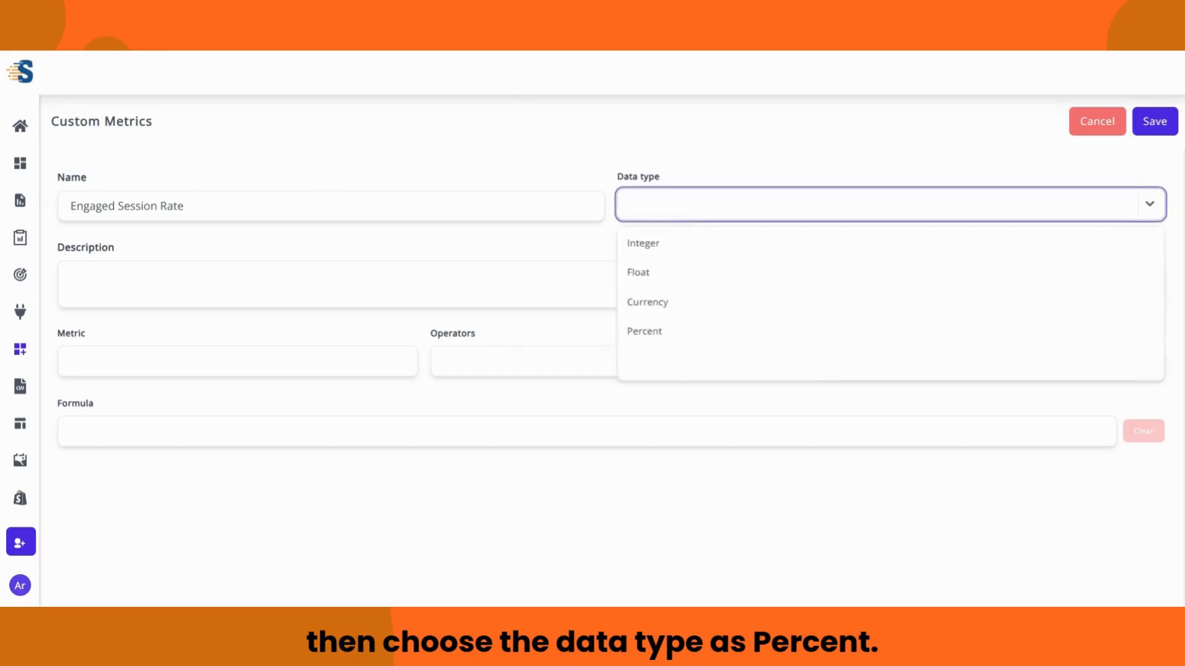
{"action": "left_click", "coordinate": [680, 327]}
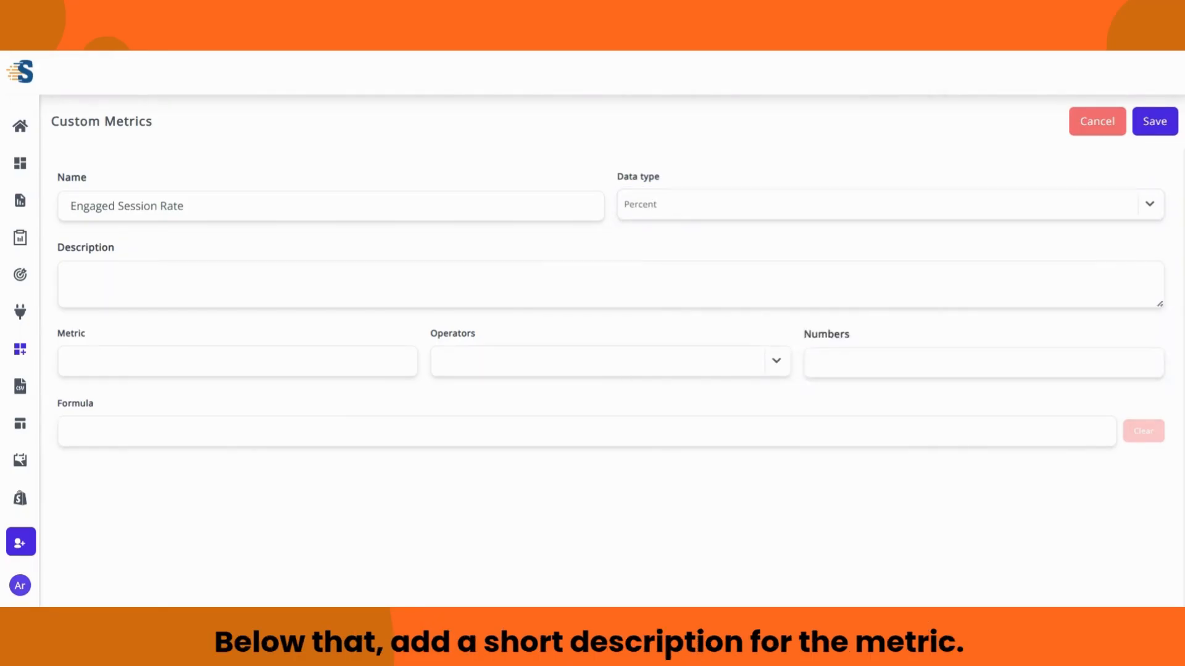
{"action": "left_click", "coordinate": [654, 282]}
{"action": "type", "text": "Indi"}
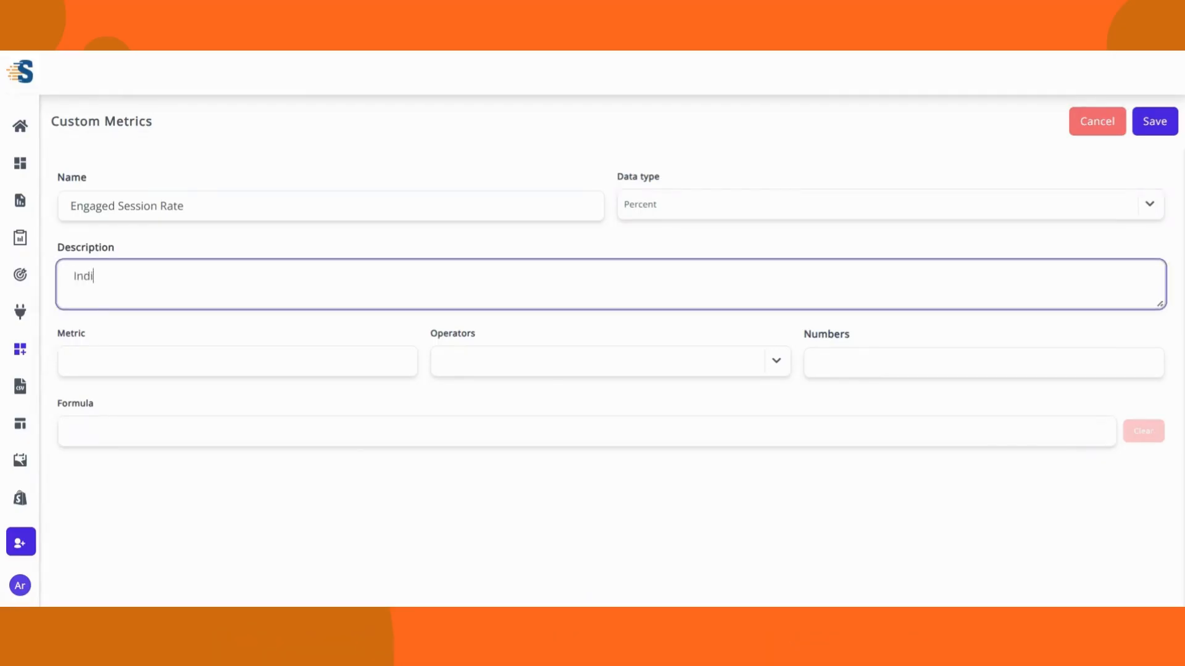
{"action": "type", "text": "cated the content qua"}
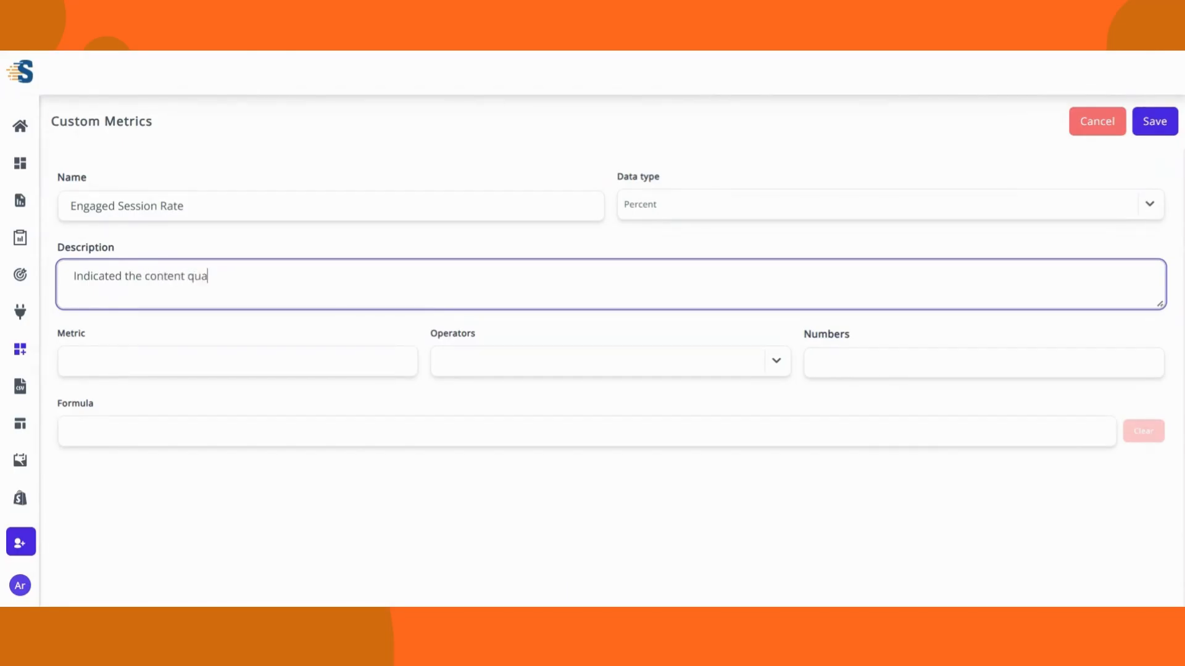
{"action": "type", "text": "lity of the website"}
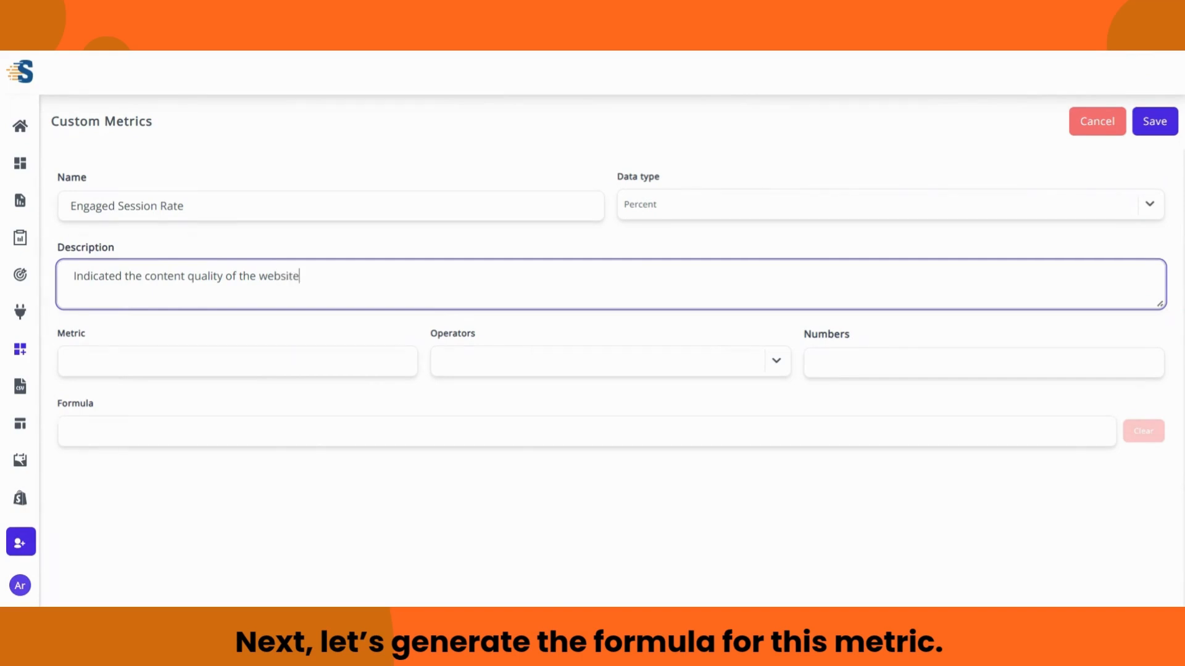
Step: Start the formula with Google Analytics 4 Engaged sessions followed by a divide operator
{"action": "left_click", "coordinate": [238, 362]}
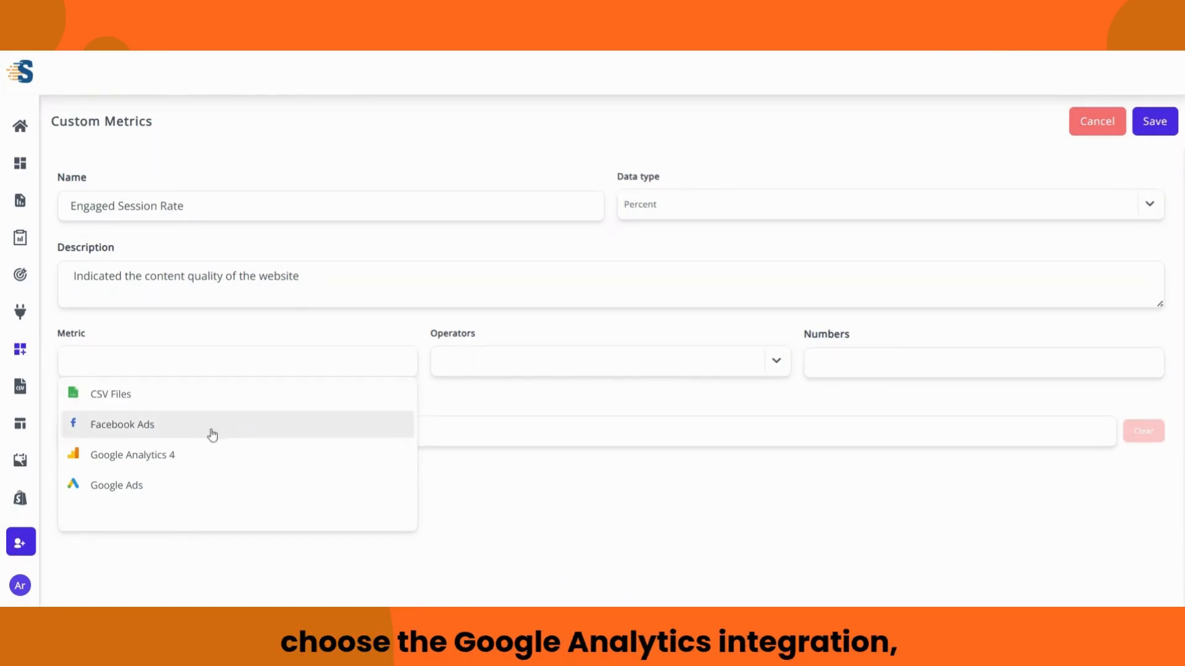
{"action": "left_click", "coordinate": [204, 454]}
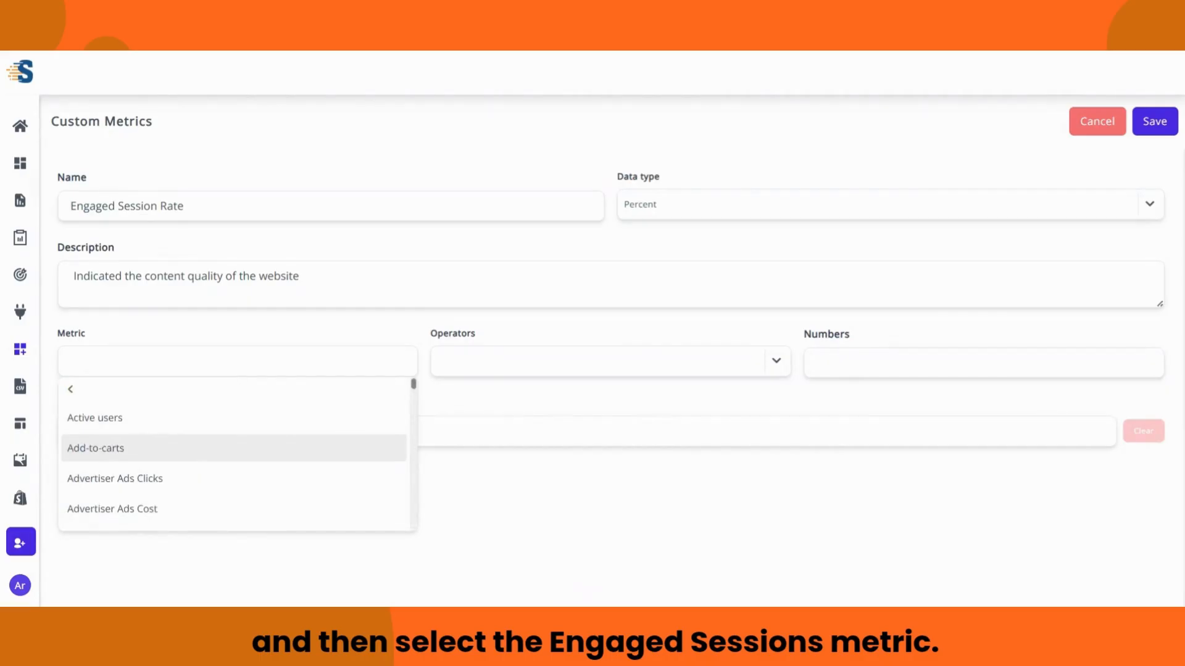
{"action": "scroll", "coordinate": [206, 436], "scroll_direction": "down", "scroll_amount": 3}
{"action": "scroll", "coordinate": [212, 440], "scroll_direction": "down", "scroll_amount": 2}
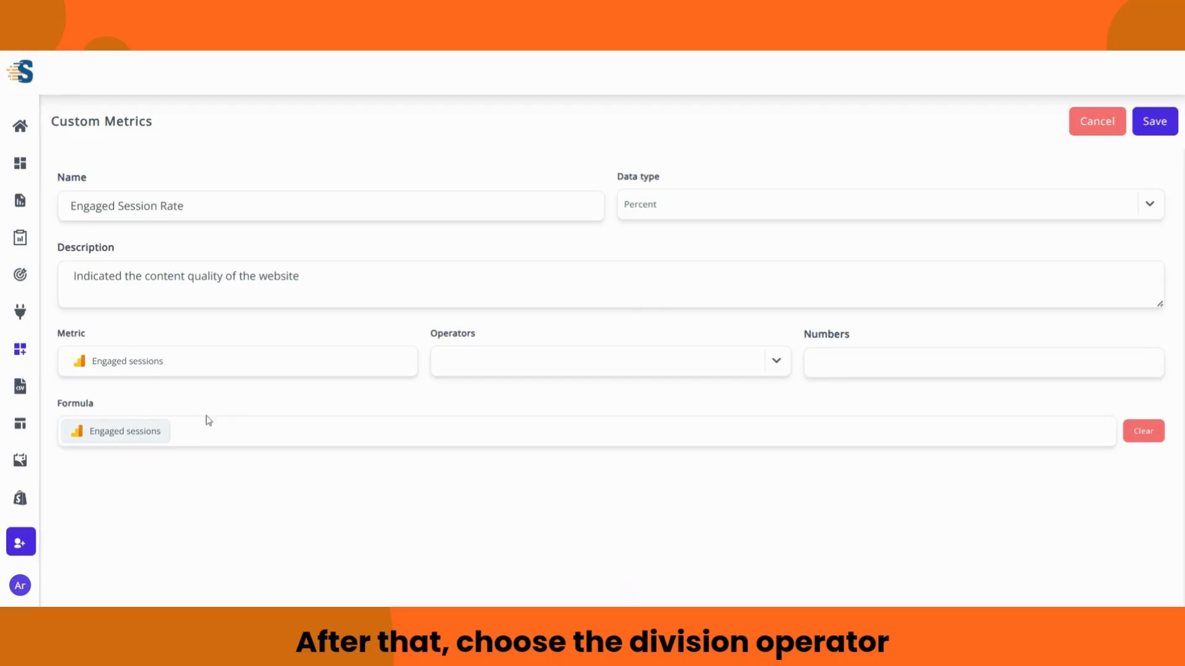
{"action": "left_click", "coordinate": [767, 370]}
{"action": "left_click", "coordinate": [490, 484]}
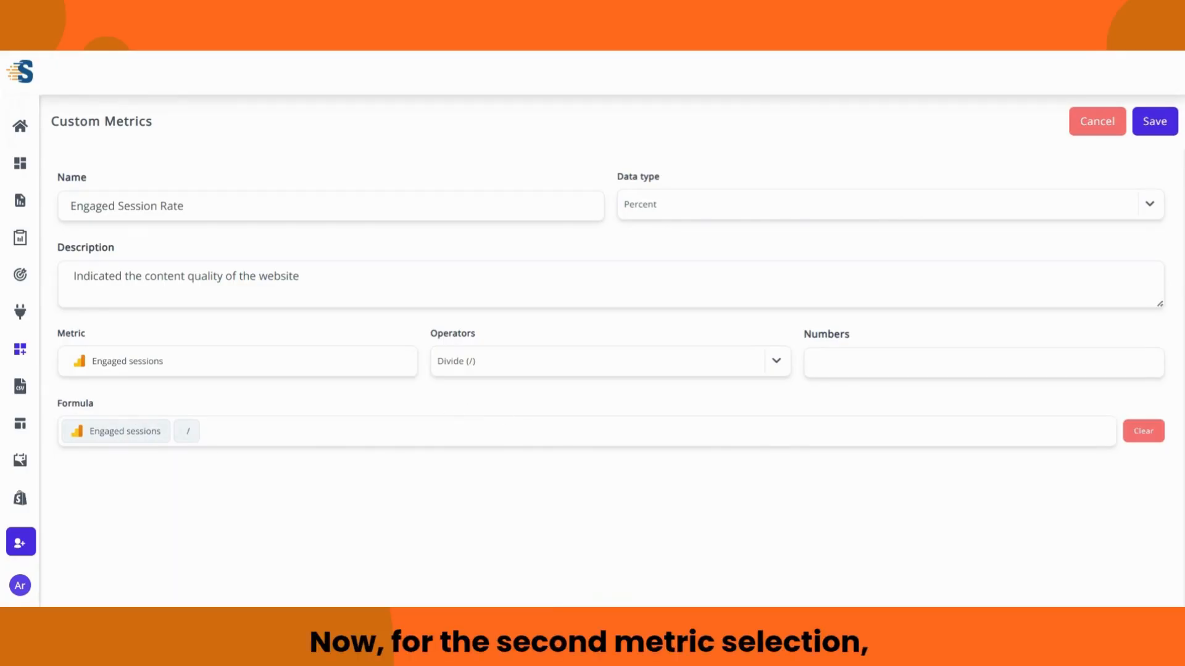
Step: Add Google Analytics 4 Sessions as the divisor
{"action": "left_click", "coordinate": [238, 361]}
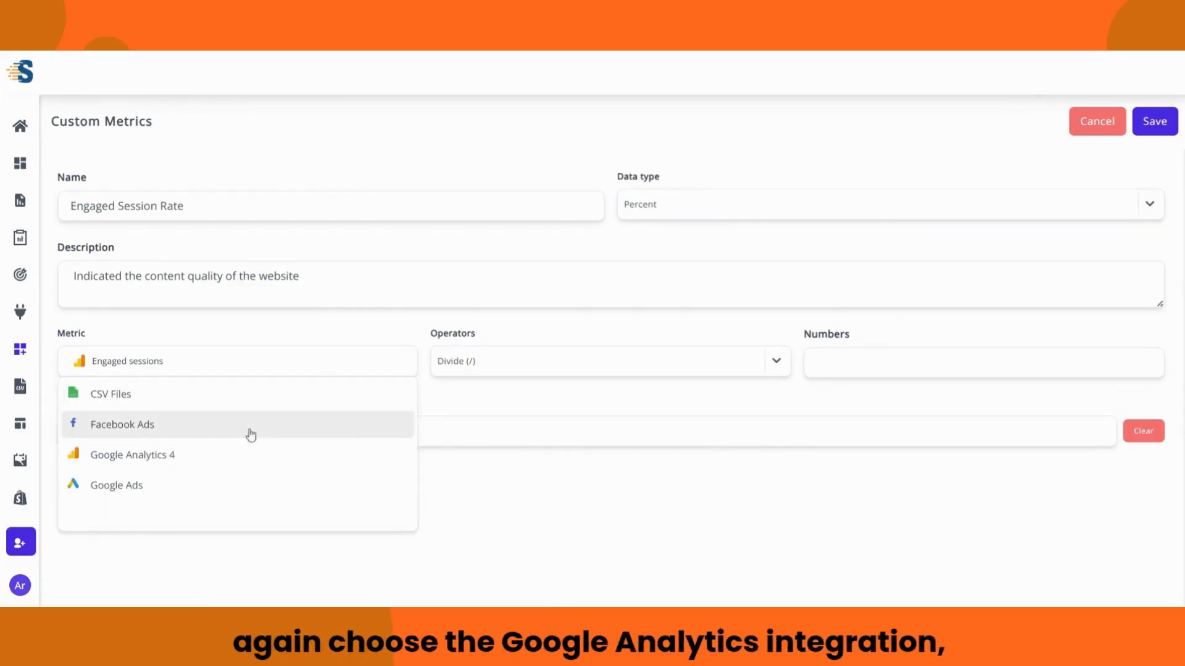
{"action": "left_click", "coordinate": [207, 455]}
{"action": "scroll", "coordinate": [185, 444], "scroll_direction": "down", "scroll_amount": 3}
{"action": "scroll", "coordinate": [183, 445], "scroll_direction": "down", "scroll_amount": 15}
{"action": "left_click", "coordinate": [178, 444]}
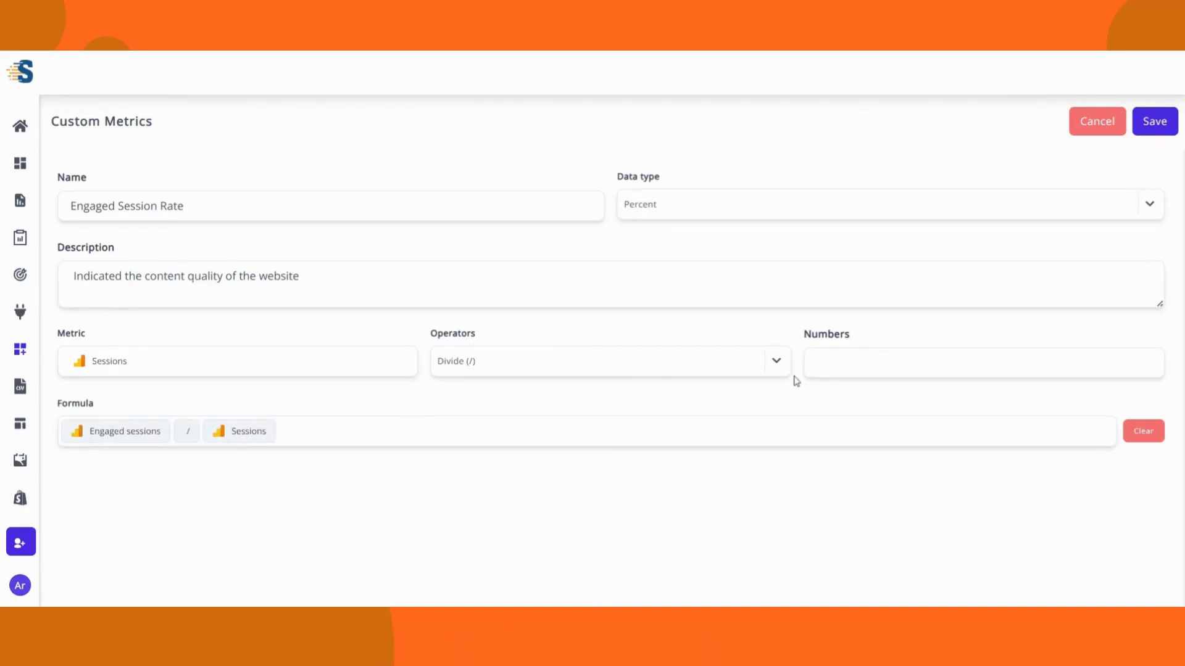
Step: Multiply the ratio by the constant 100
{"action": "left_click", "coordinate": [777, 365]}
{"action": "left_click", "coordinate": [543, 462]}
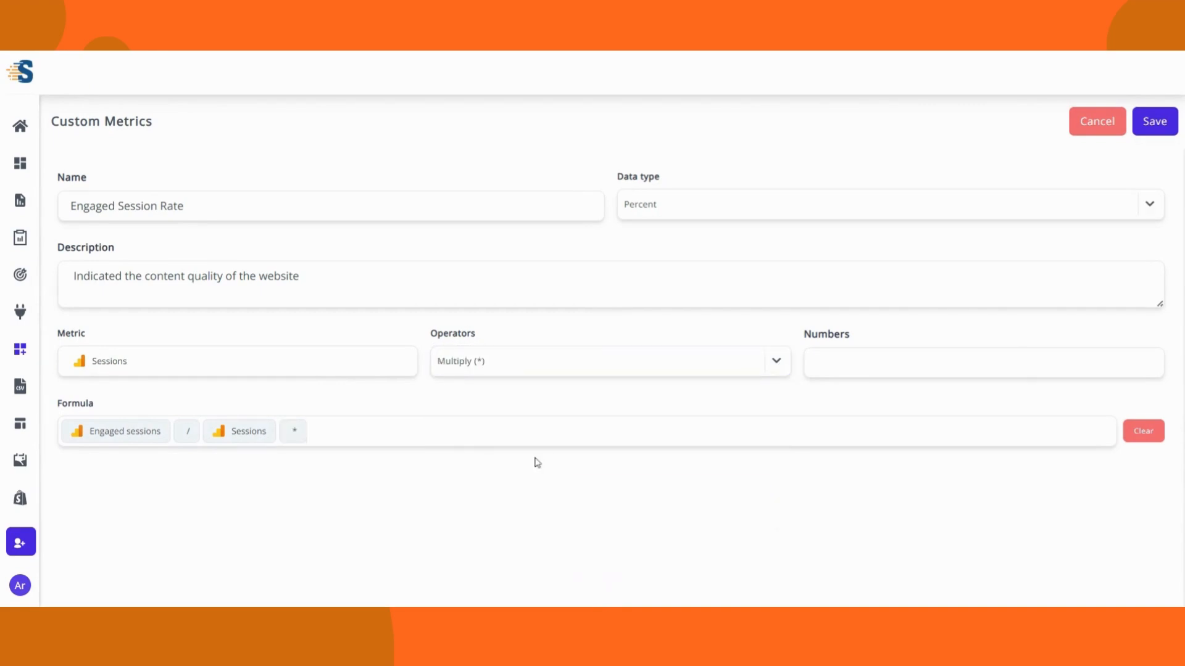
{"action": "left_click", "coordinate": [816, 362]}
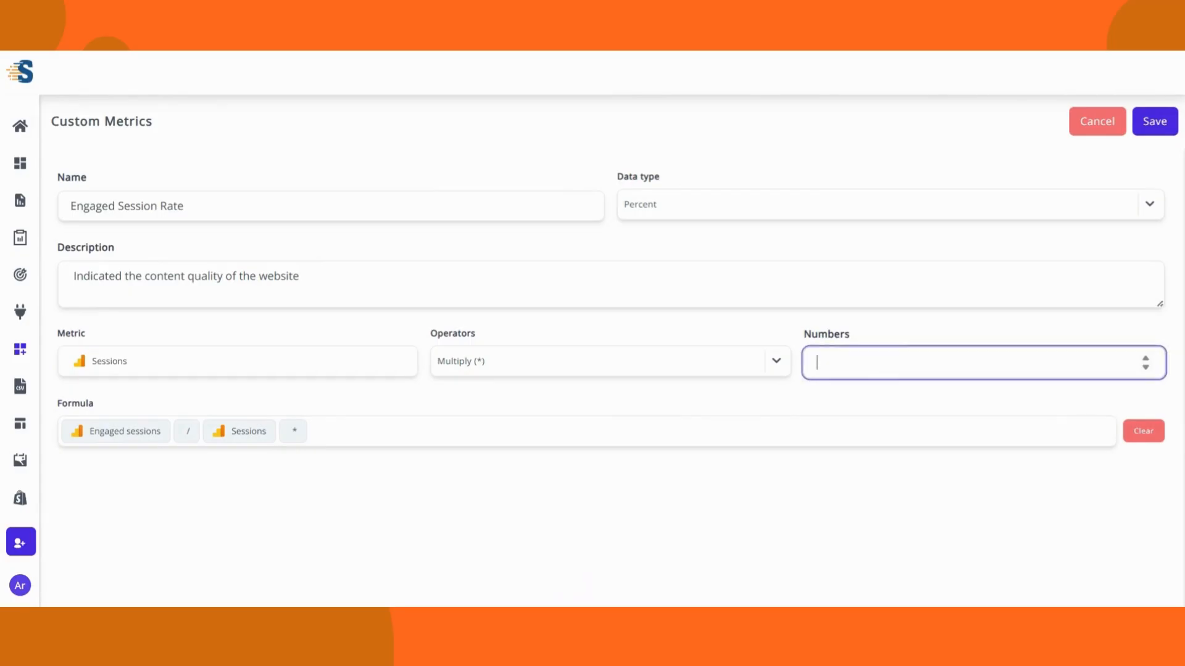
{"action": "type", "text": "100"}
{"action": "key", "text": "Return"}
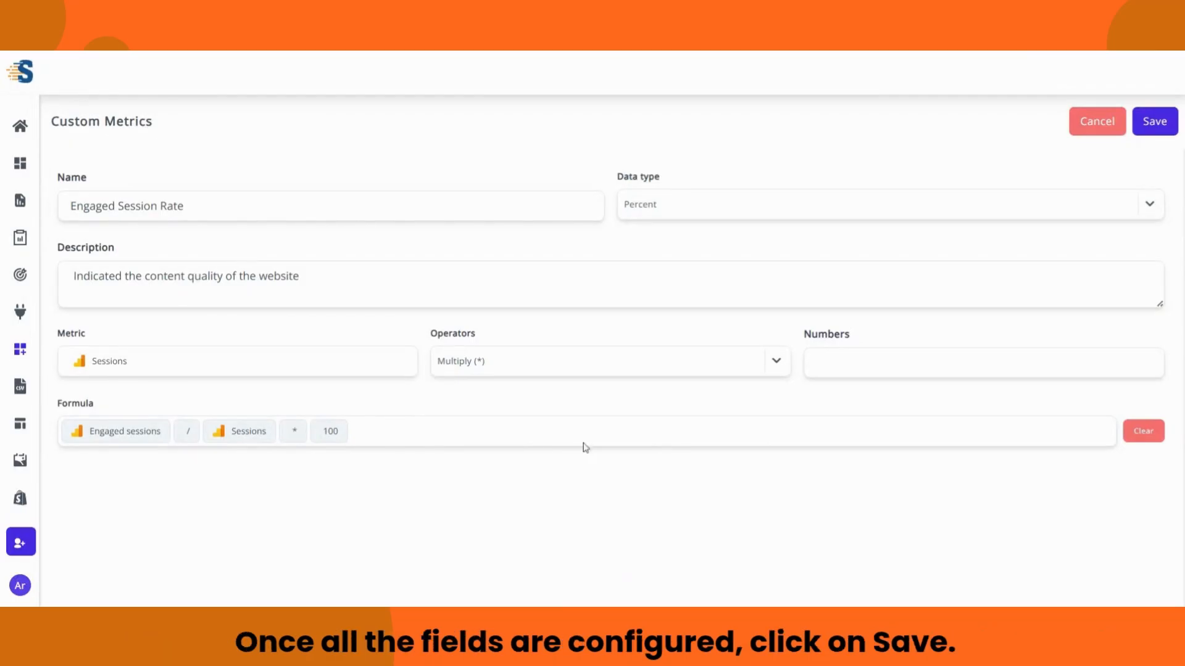
Step: Save Engaged Session Rate and open a blank form for another custom metric
{"action": "left_click", "coordinate": [1155, 128]}
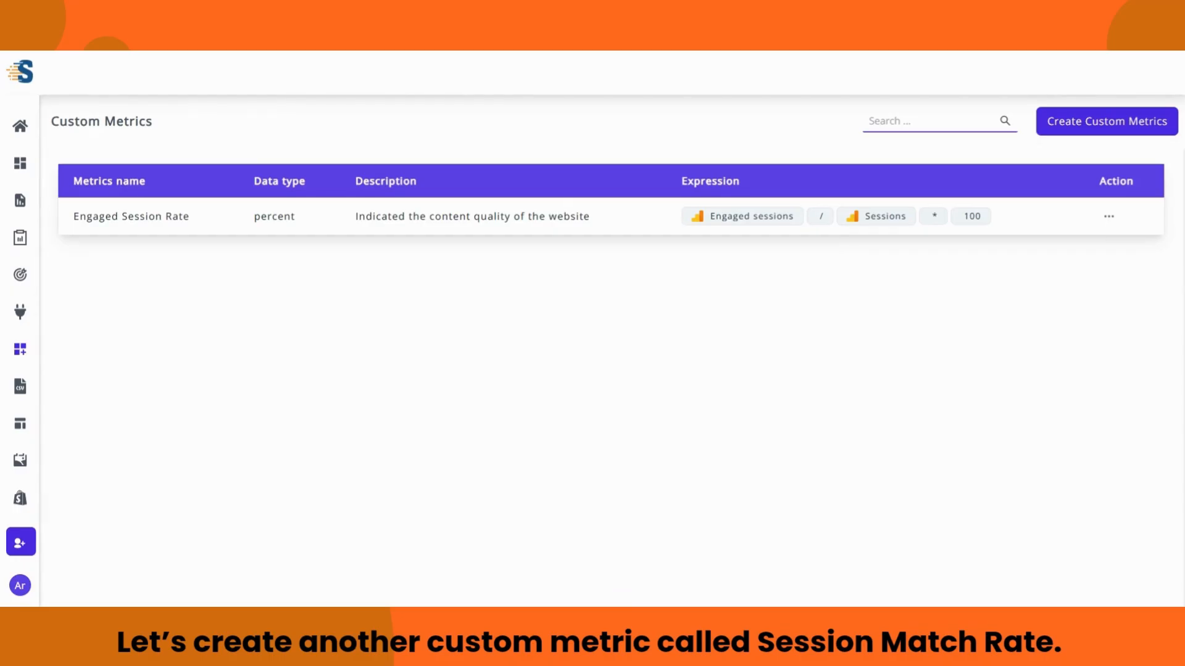
{"action": "left_click", "coordinate": [1081, 127]}
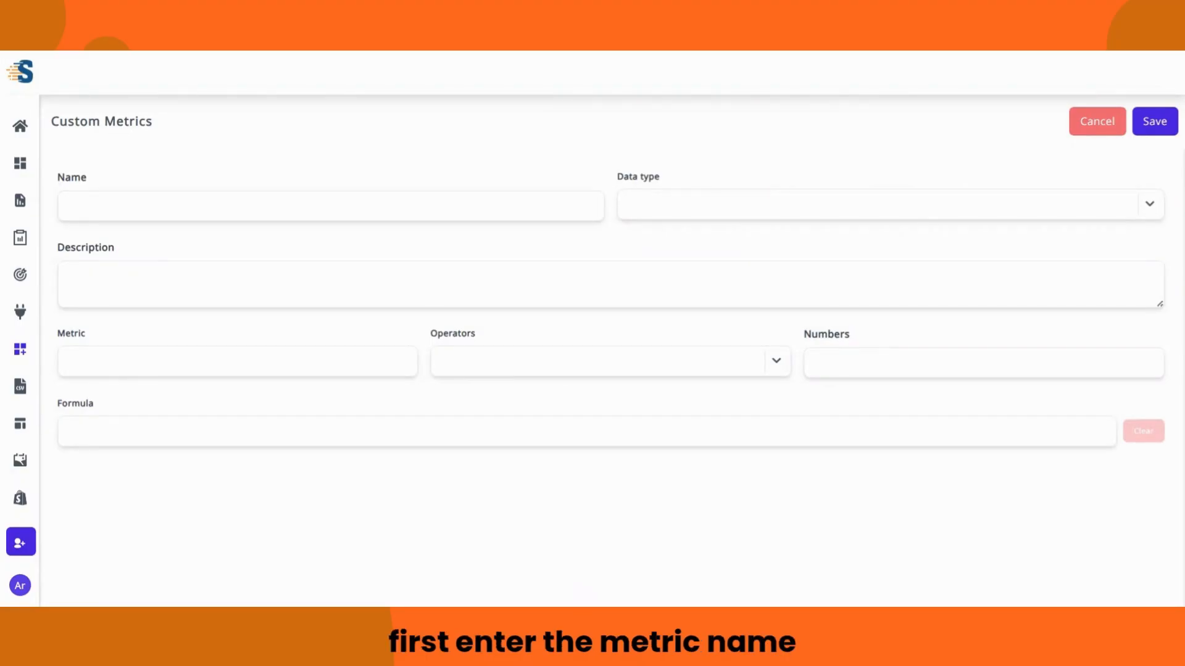
Step: Name it 'Session Match Rate', set Percent, and describe it as 'Tracks clicks to session accuracy'
{"action": "left_click", "coordinate": [593, 196]}
{"action": "type", "text": "Session Match Rate"}
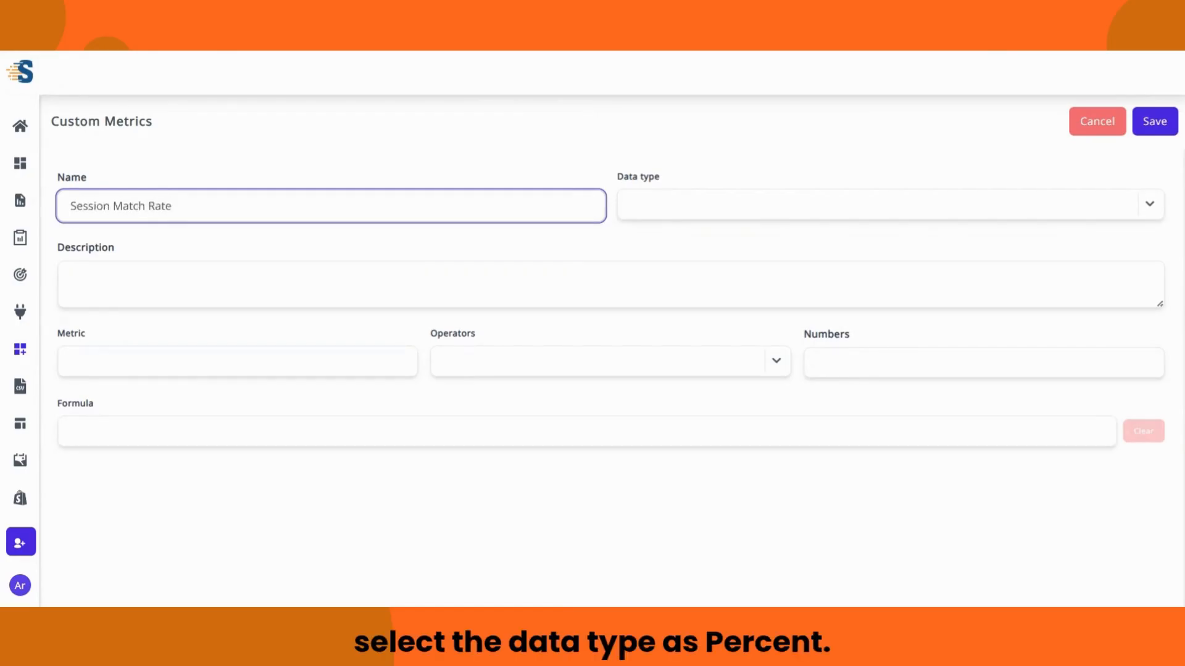
{"action": "left_click", "coordinate": [864, 204]}
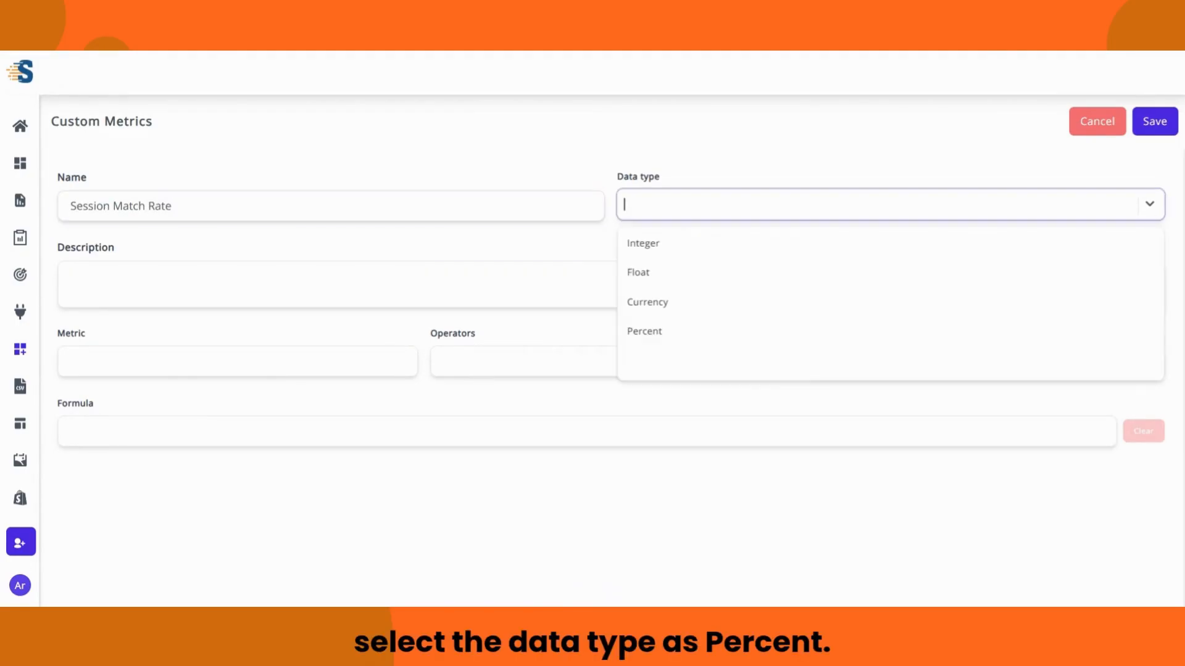
{"action": "left_click", "coordinate": [656, 332]}
{"action": "left_click", "coordinate": [611, 285]}
{"action": "type", "text": "Tracks"}
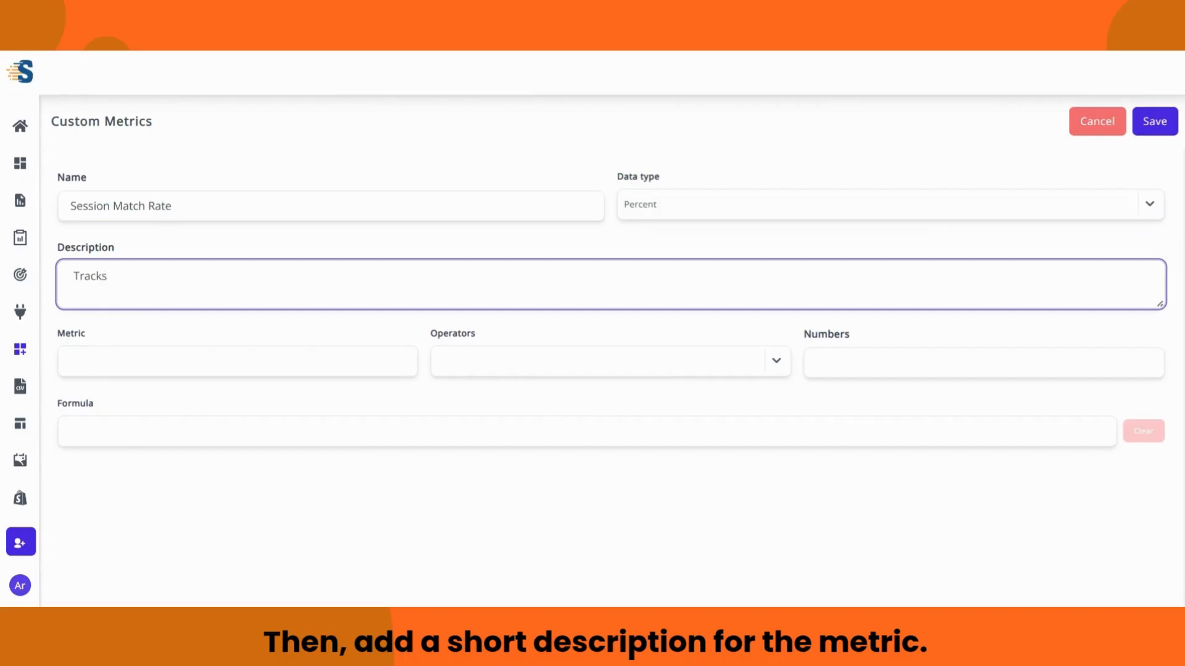
{"action": "type", "text": " clicks to session accuracy"}
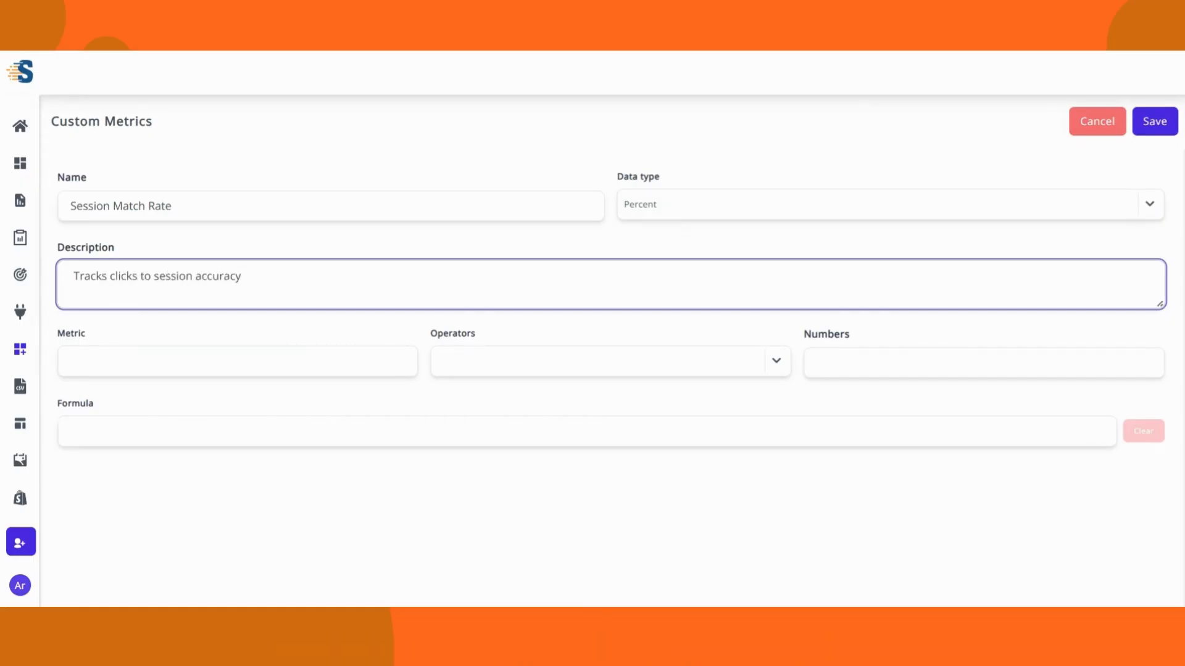
{"action": "left_click", "coordinate": [425, 327]}
{"action": "left_click", "coordinate": [148, 362]}
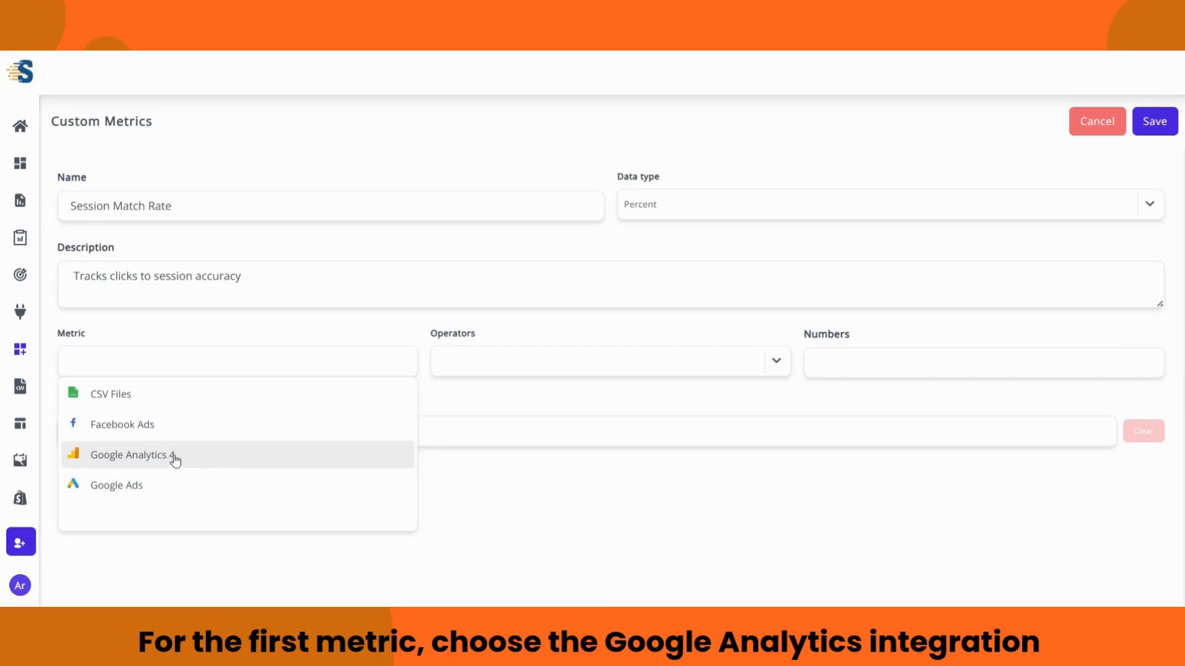
Step: Begin the formula with an opening bracket, Google Analytics 4 Sessions, and a divide sign
{"action": "left_click", "coordinate": [420, 364]}
{"action": "left_click", "coordinate": [776, 360]}
{"action": "scroll", "coordinate": [666, 432], "scroll_direction": "down", "scroll_amount": 1}
{"action": "left_click", "coordinate": [476, 490]}
{"action": "left_click", "coordinate": [259, 363]}
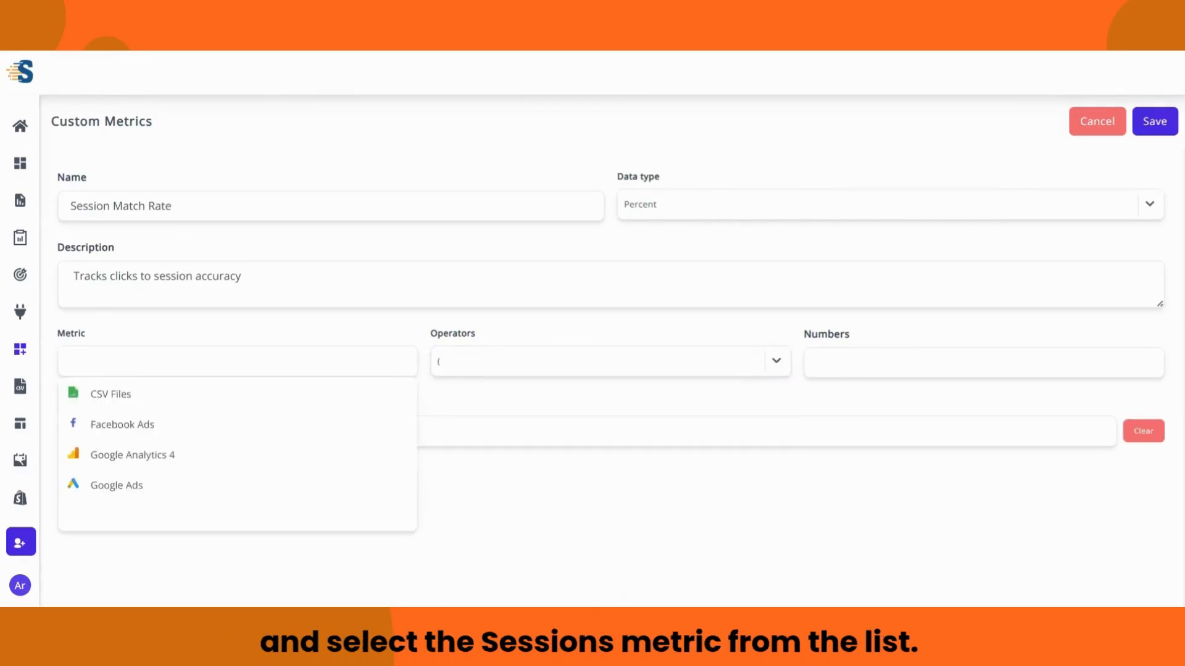
{"action": "left_click", "coordinate": [159, 456]}
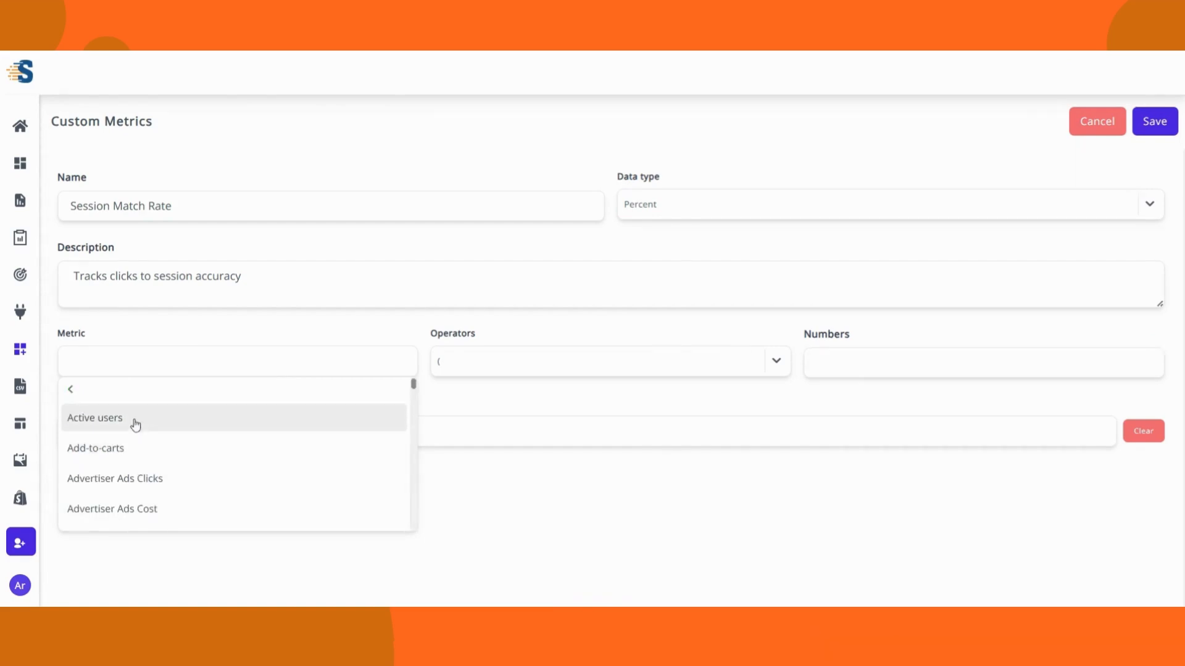
{"action": "scroll", "coordinate": [133, 424], "scroll_direction": "down", "scroll_amount": 10}
{"action": "scroll", "coordinate": [133, 432], "scroll_direction": "down", "scroll_amount": 15}
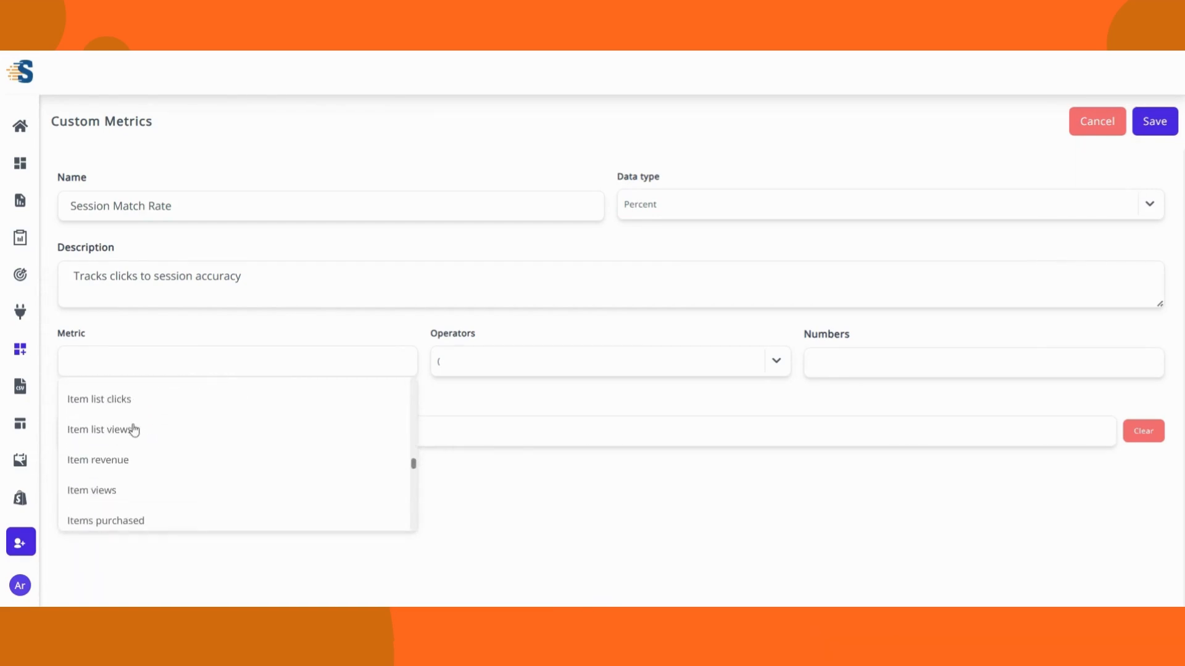
{"action": "left_click", "coordinate": [130, 446]}
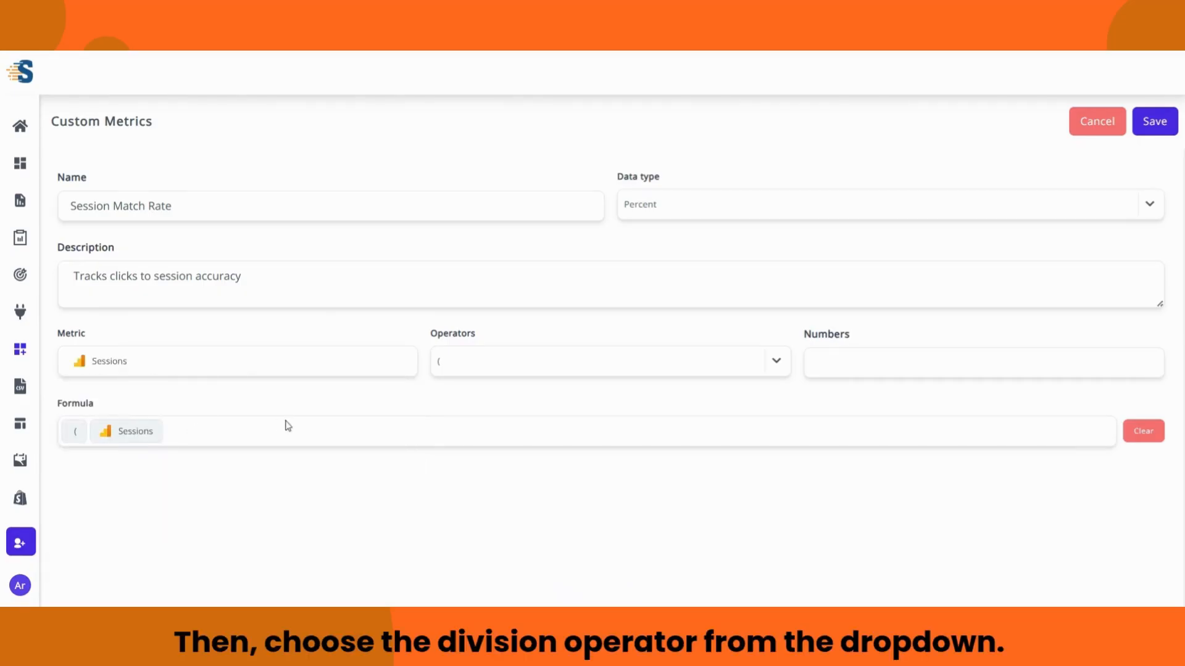
{"action": "left_click", "coordinate": [776, 363]}
{"action": "left_click", "coordinate": [532, 494]}
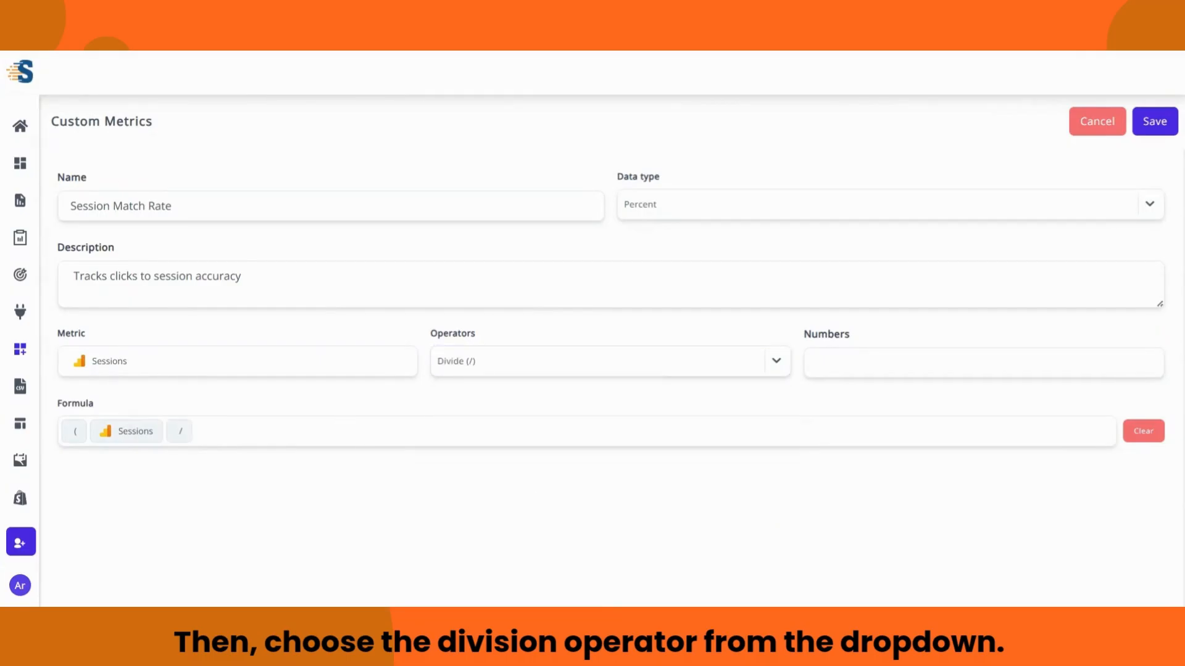
Step: Add Facebook Ads Link Clicks as the divisor
{"action": "left_click", "coordinate": [238, 362]}
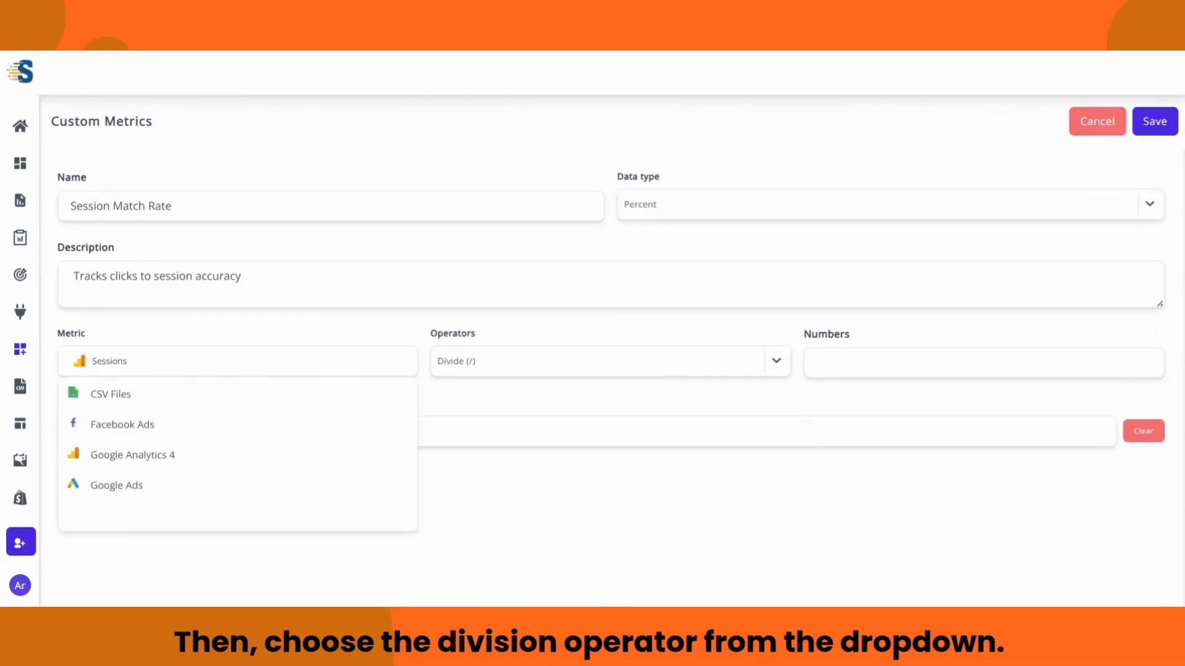
{"action": "left_click", "coordinate": [194, 430]}
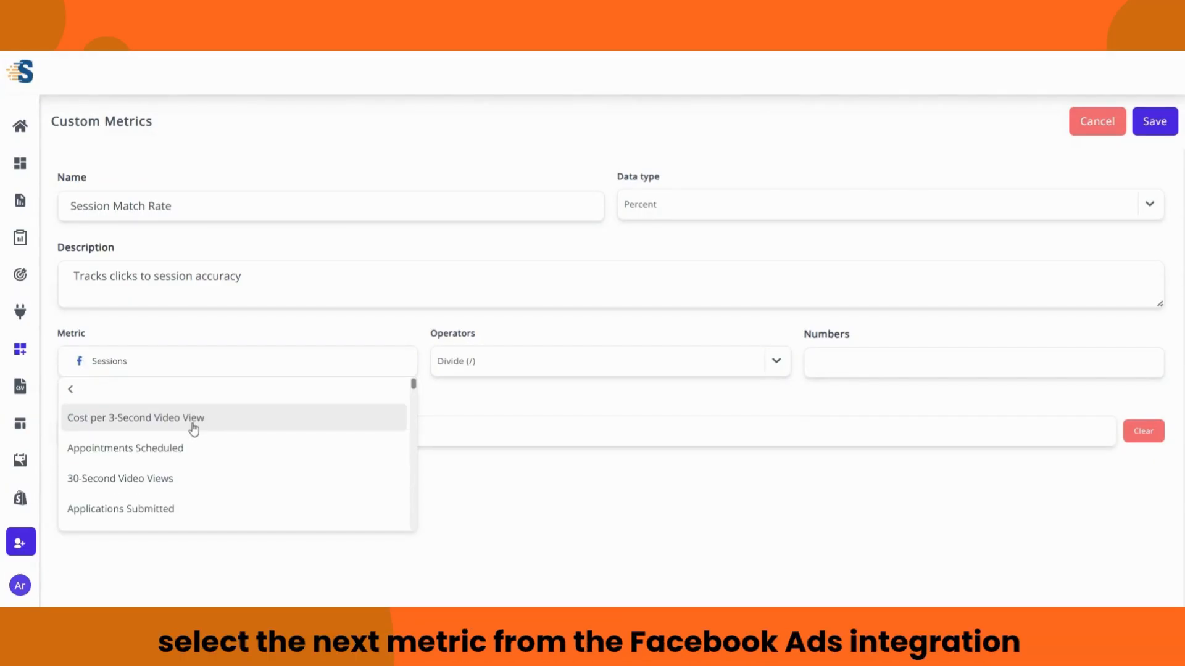
{"action": "scroll", "coordinate": [200, 436], "scroll_direction": "down", "scroll_amount": 1}
{"action": "scroll", "coordinate": [199, 433], "scroll_direction": "down", "scroll_amount": 10}
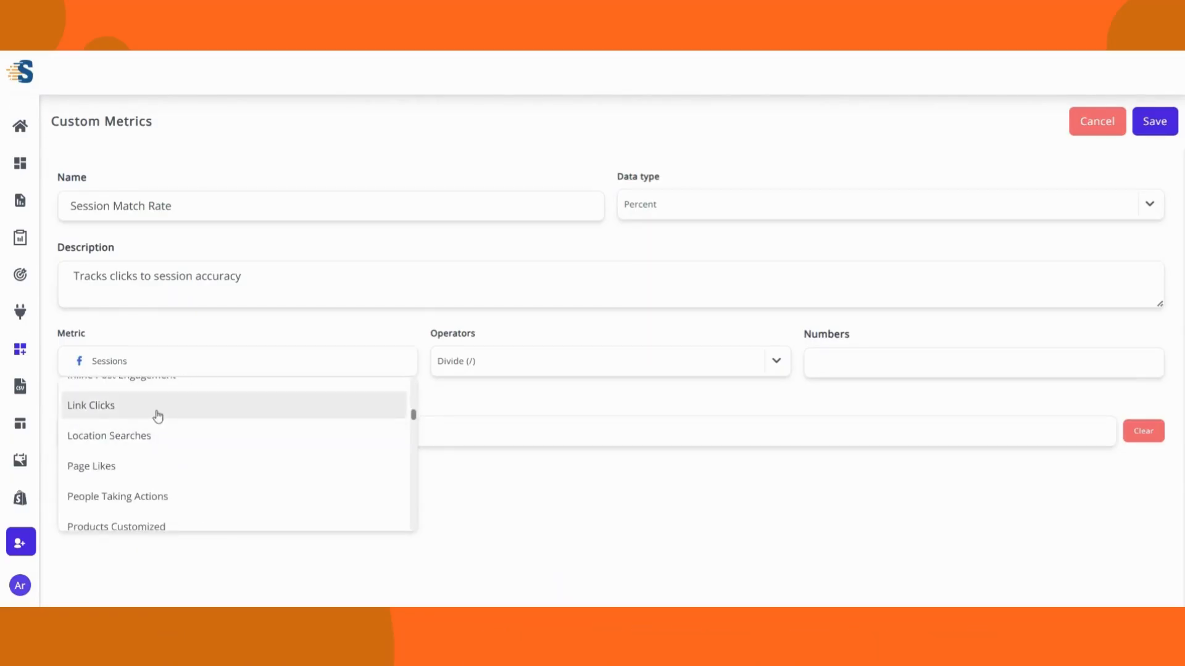
{"action": "left_click", "coordinate": [158, 410]}
Step: Close the bracket and multiply the ratio by 100
{"action": "left_click", "coordinate": [776, 361]}
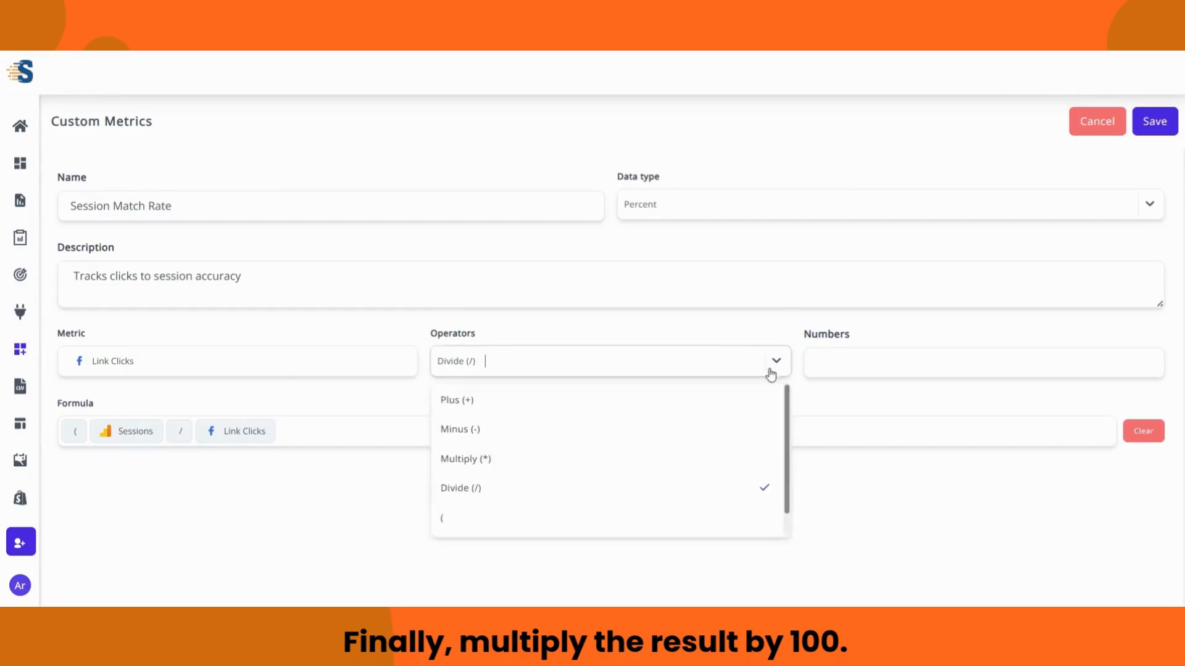
{"action": "left_click", "coordinate": [454, 494]}
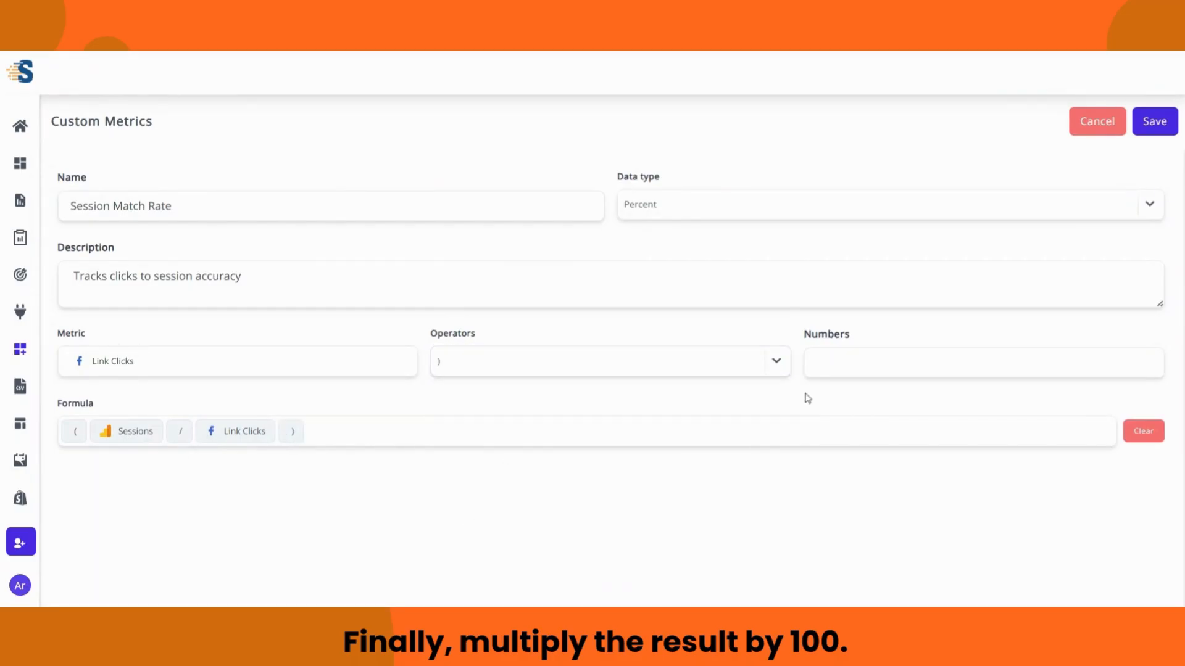
{"action": "left_click", "coordinate": [776, 362]}
{"action": "left_click", "coordinate": [534, 457]}
{"action": "key", "text": "Tab"}
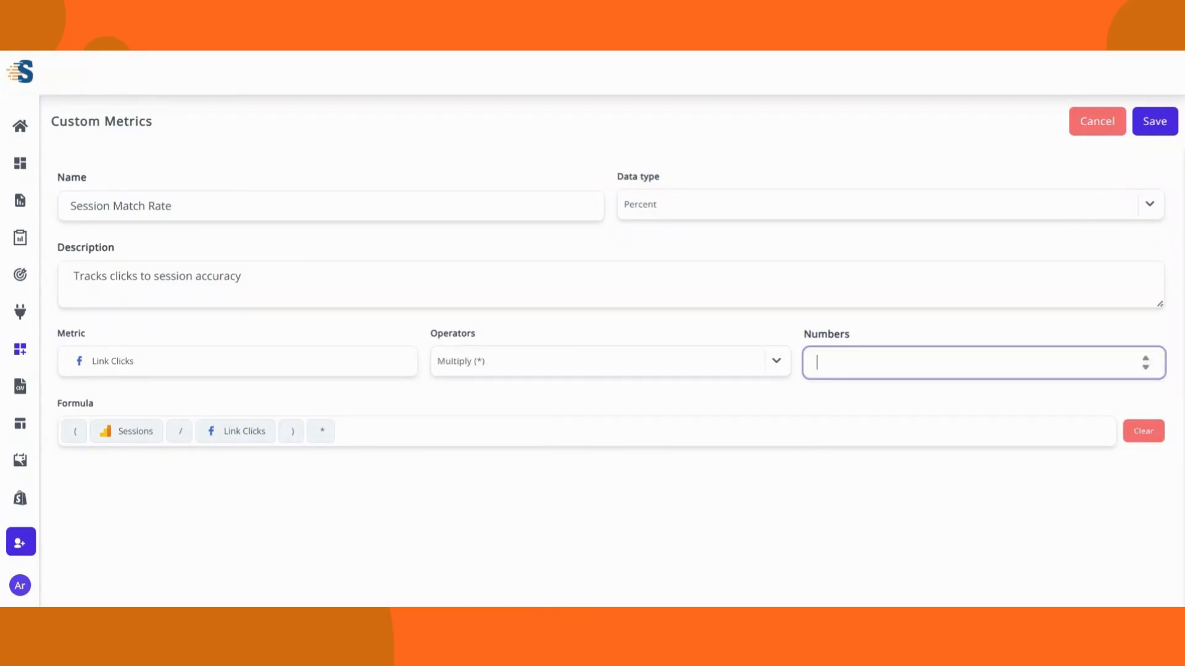
{"action": "type", "text": "100"}
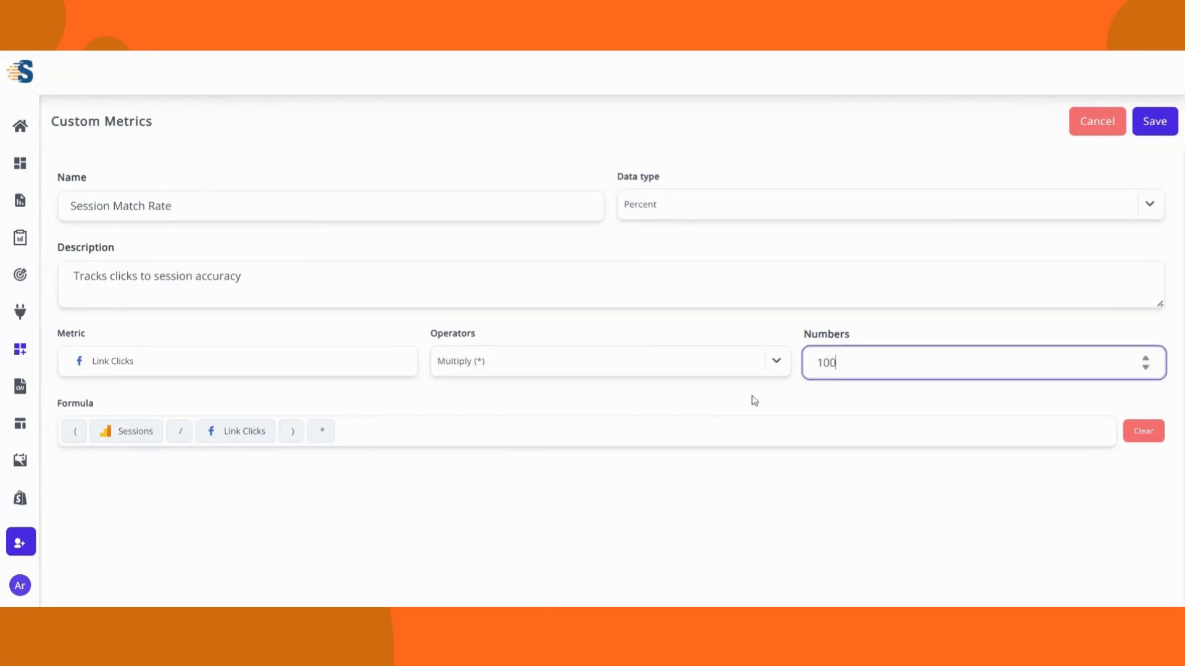
{"action": "key", "text": "Return"}
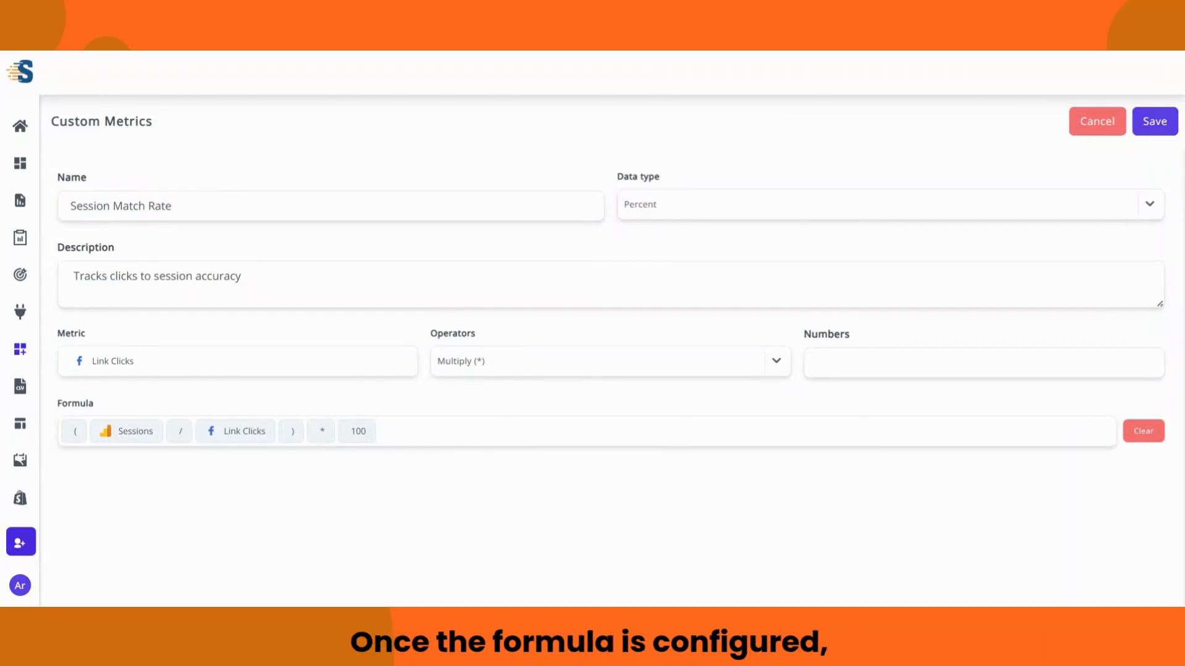
Step: Save Session Match Rate and open a new blank custom metric form
{"action": "left_click", "coordinate": [1148, 123]}
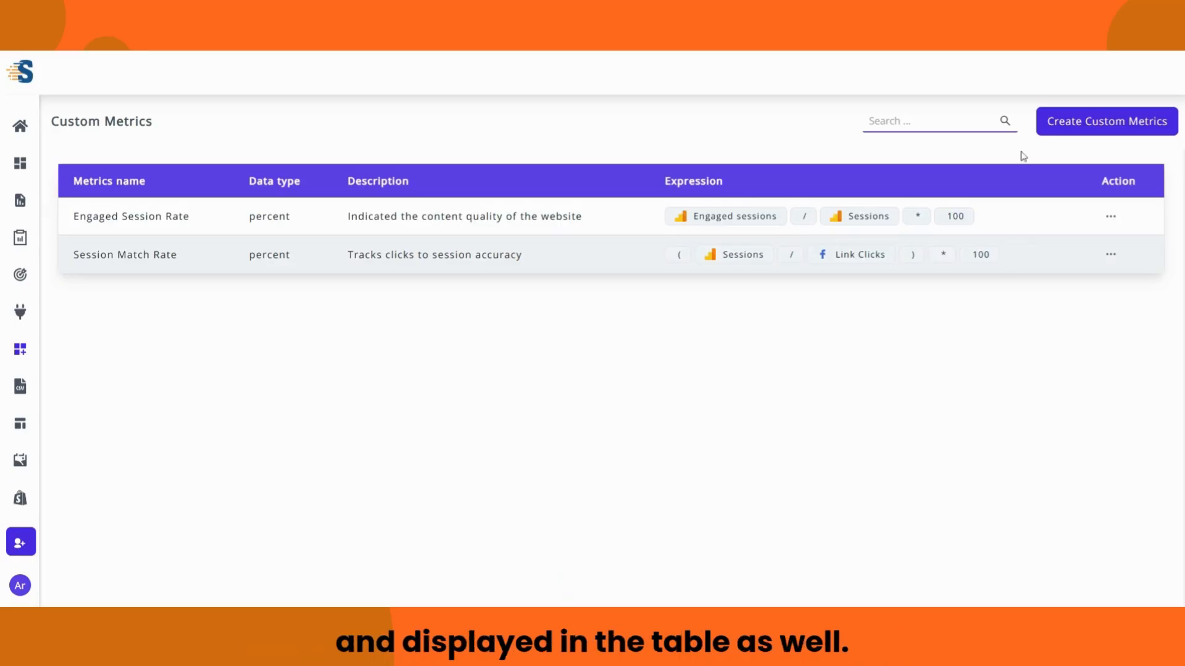
{"action": "left_click", "coordinate": [1059, 131]}
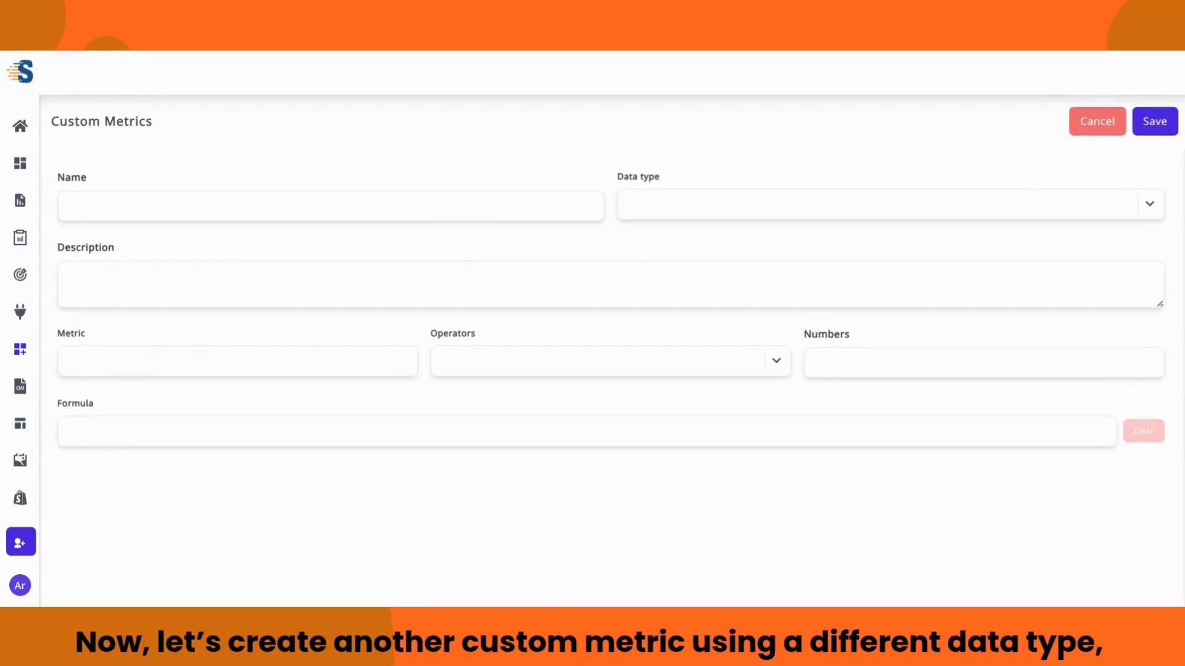
Step: Name the metric 'Reached User Quality', set Float, and describe it as 'Measures website users count'
{"action": "type", "text": "Rew"}
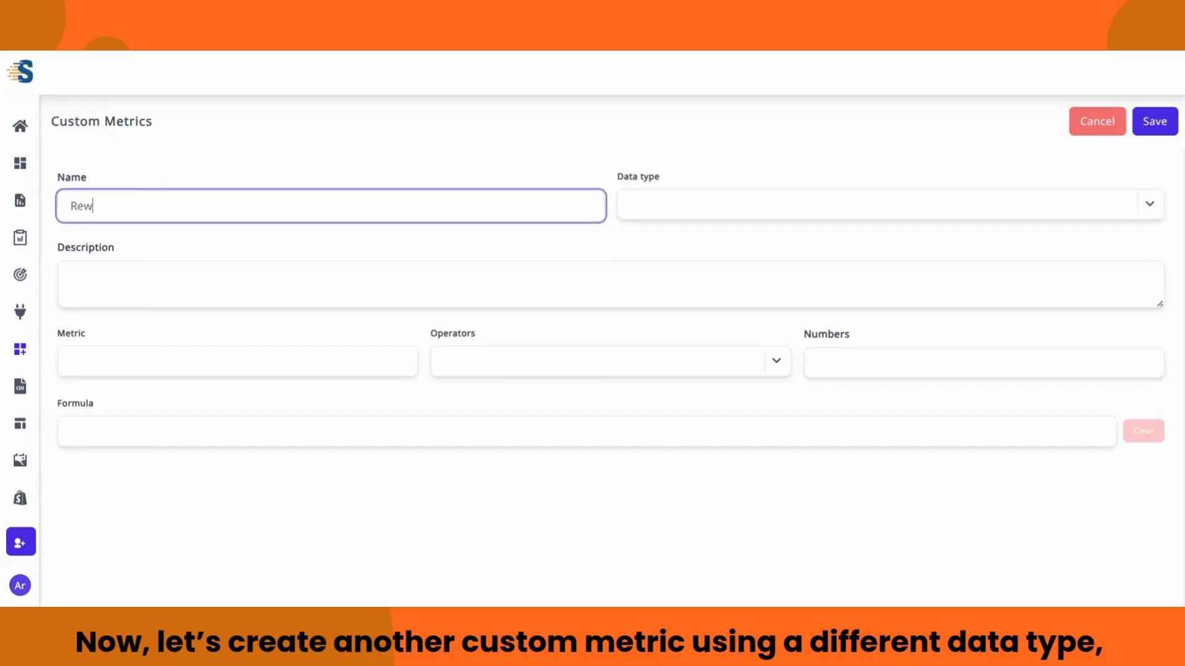
{"action": "key", "text": "BackSpace"}
{"action": "type", "text": "ached "}
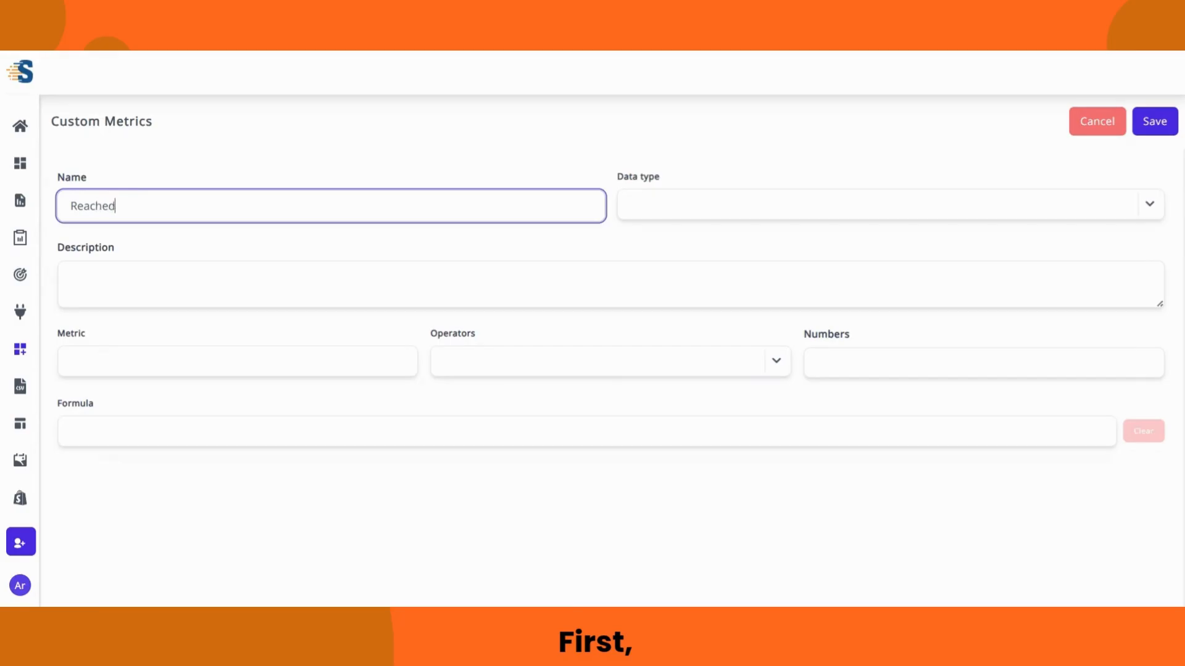
{"action": "type", "text": "User Qualit"}
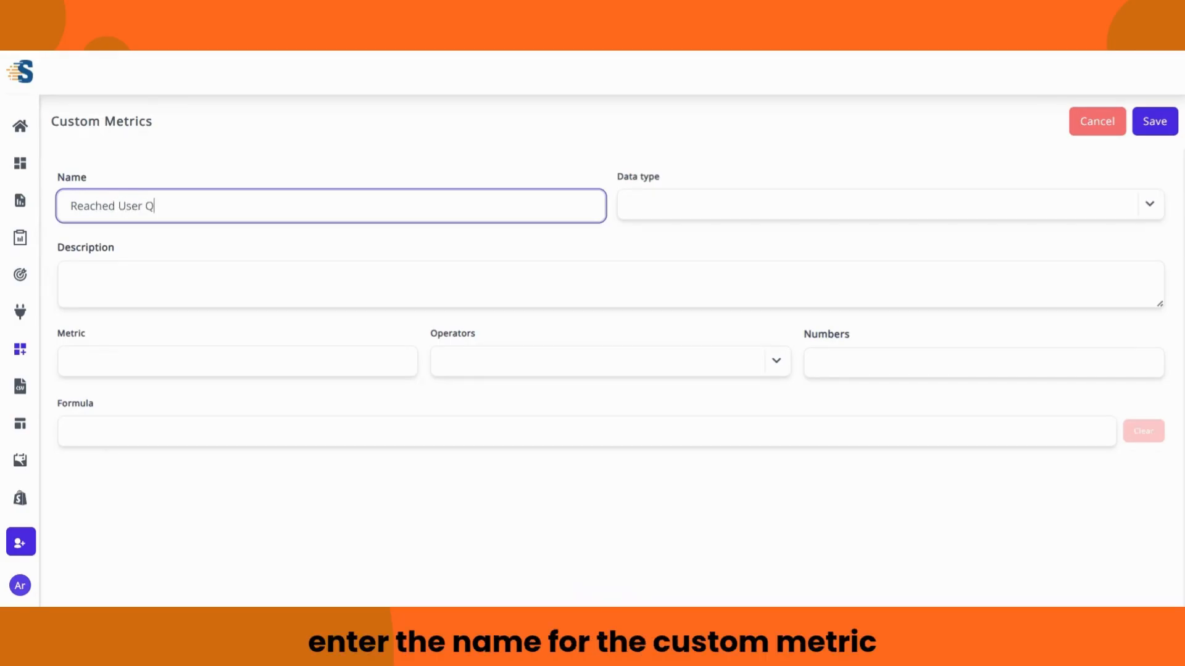
{"action": "key", "text": "Tab"}
{"action": "key", "text": "Tab"}
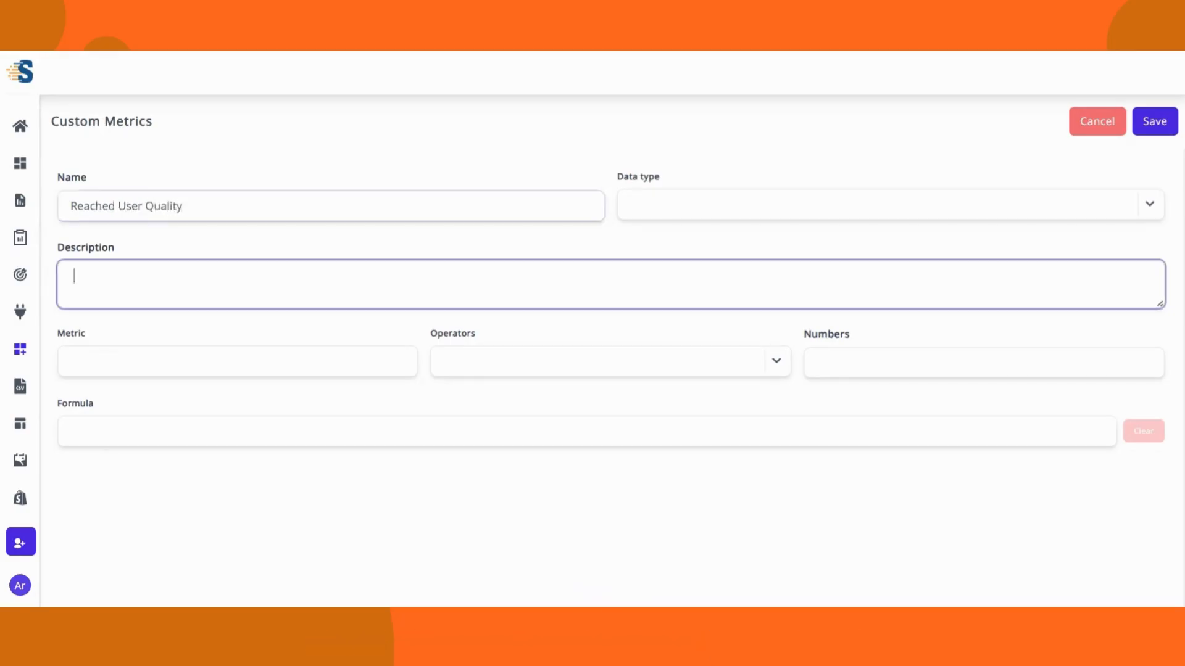
{"action": "left_click", "coordinate": [650, 206]}
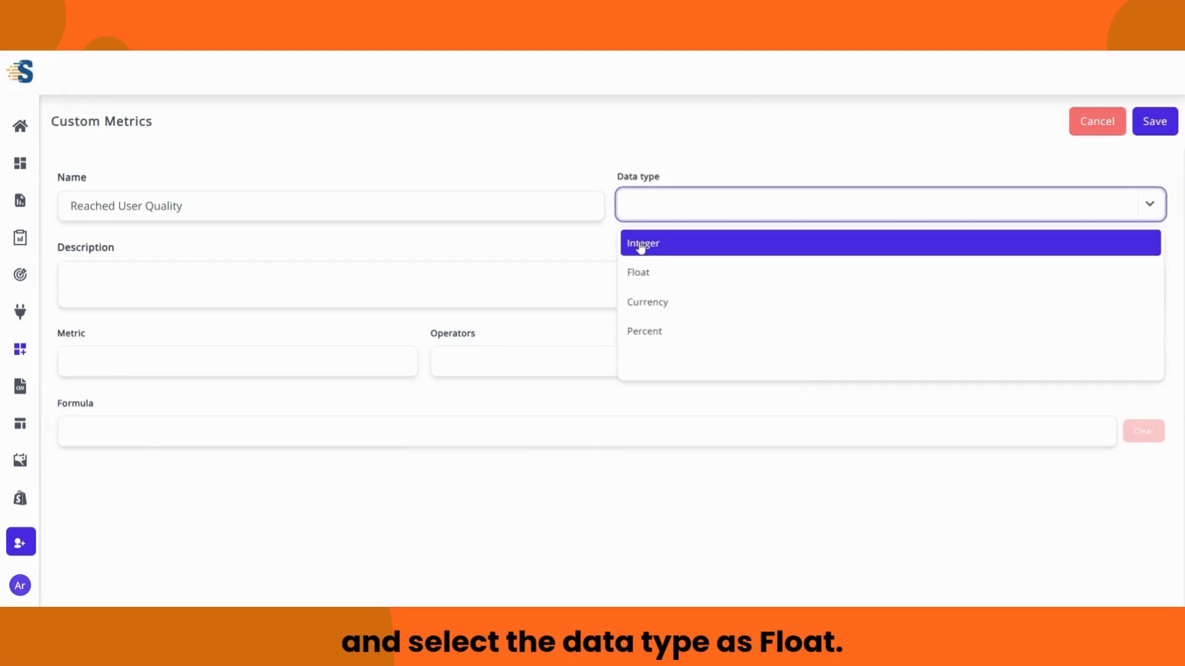
{"action": "left_click", "coordinate": [649, 269]}
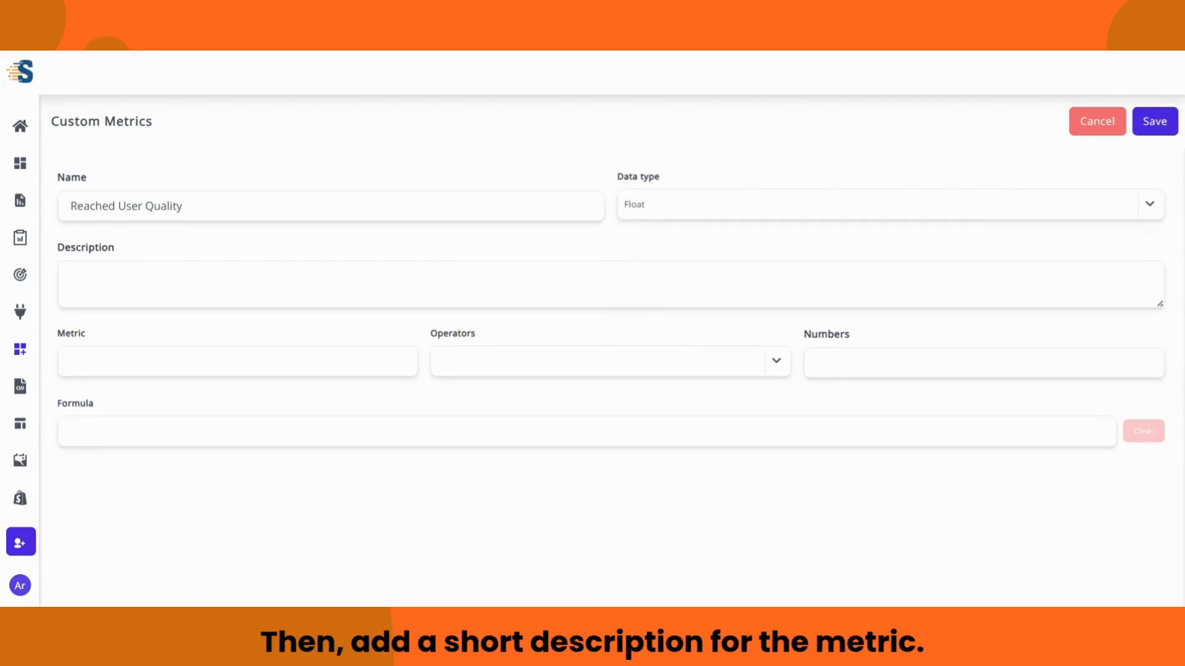
{"action": "left_click", "coordinate": [74, 276]}
{"action": "type", "text": "Measures website users count"}
Step: Build the formula GA4 Active users / Facebook Ads Frequency and save the metric
{"action": "left_click", "coordinate": [262, 361]}
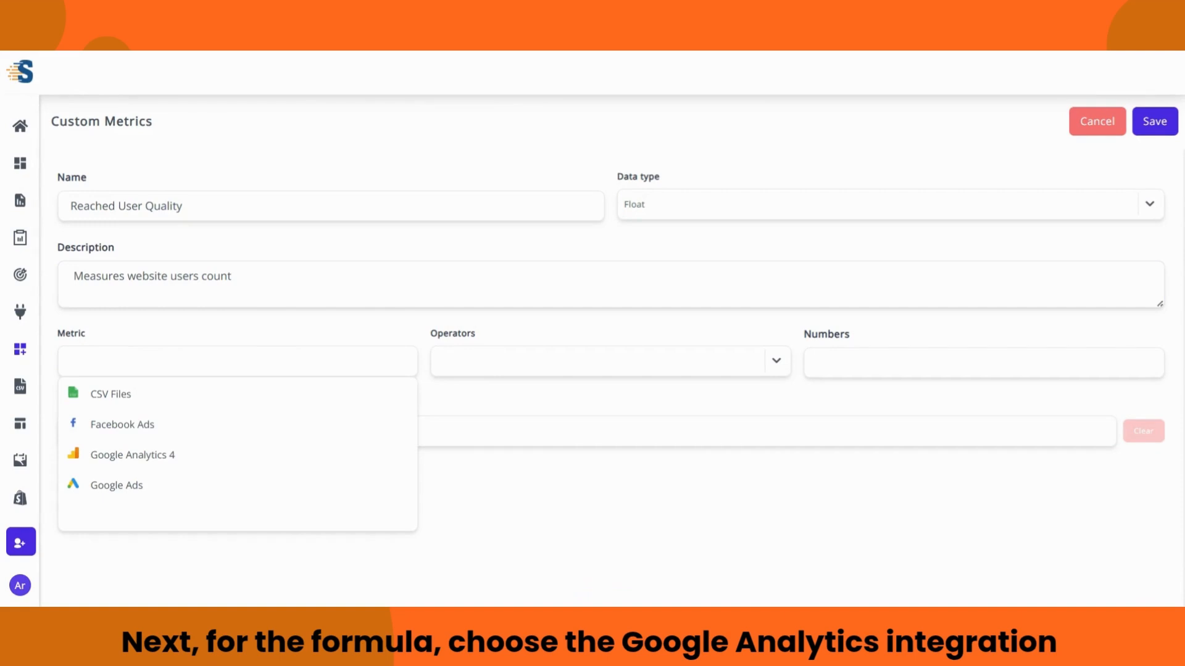
{"action": "left_click", "coordinate": [186, 454]}
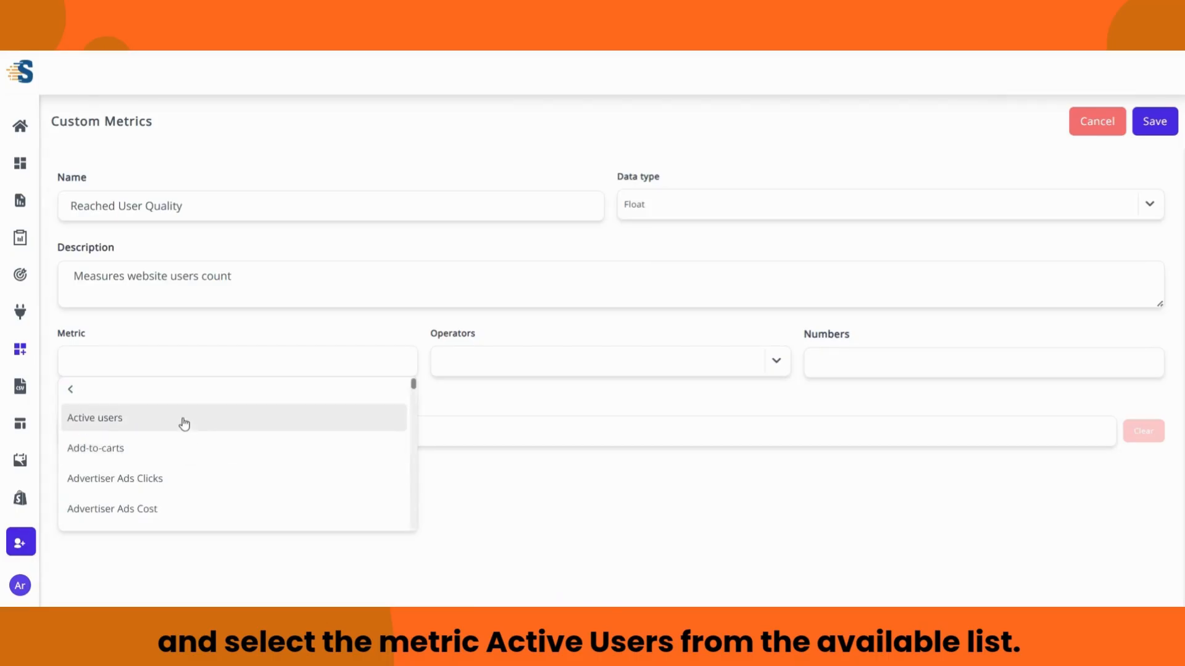
{"action": "left_click", "coordinate": [164, 423]}
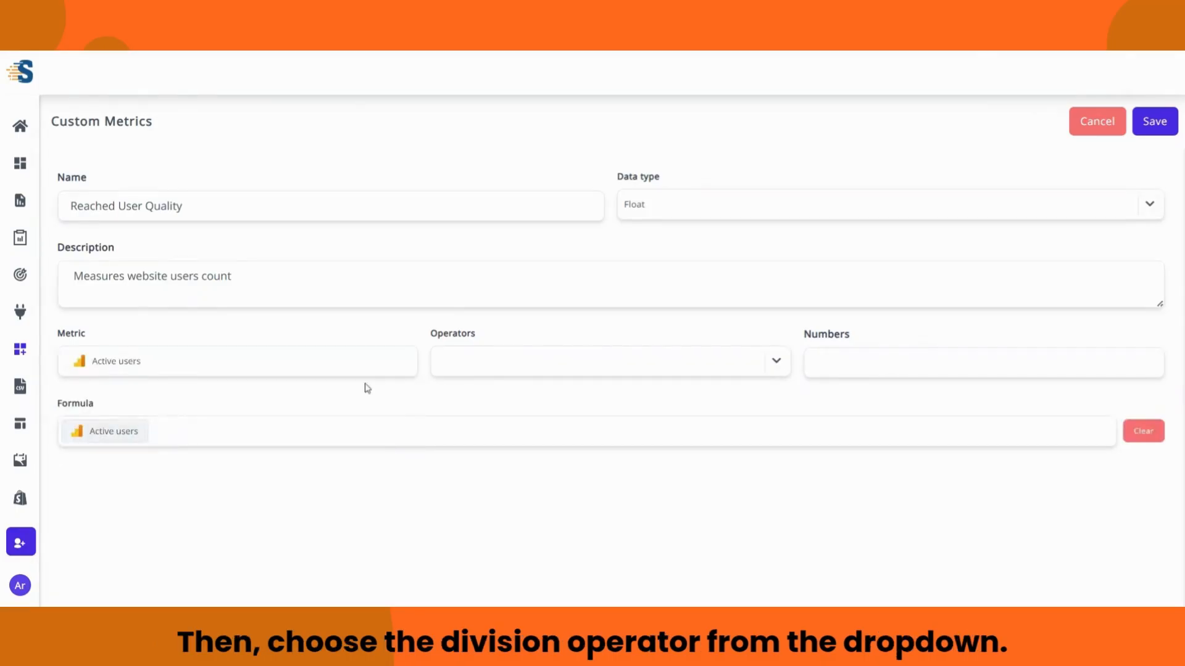
{"action": "left_click", "coordinate": [775, 365]}
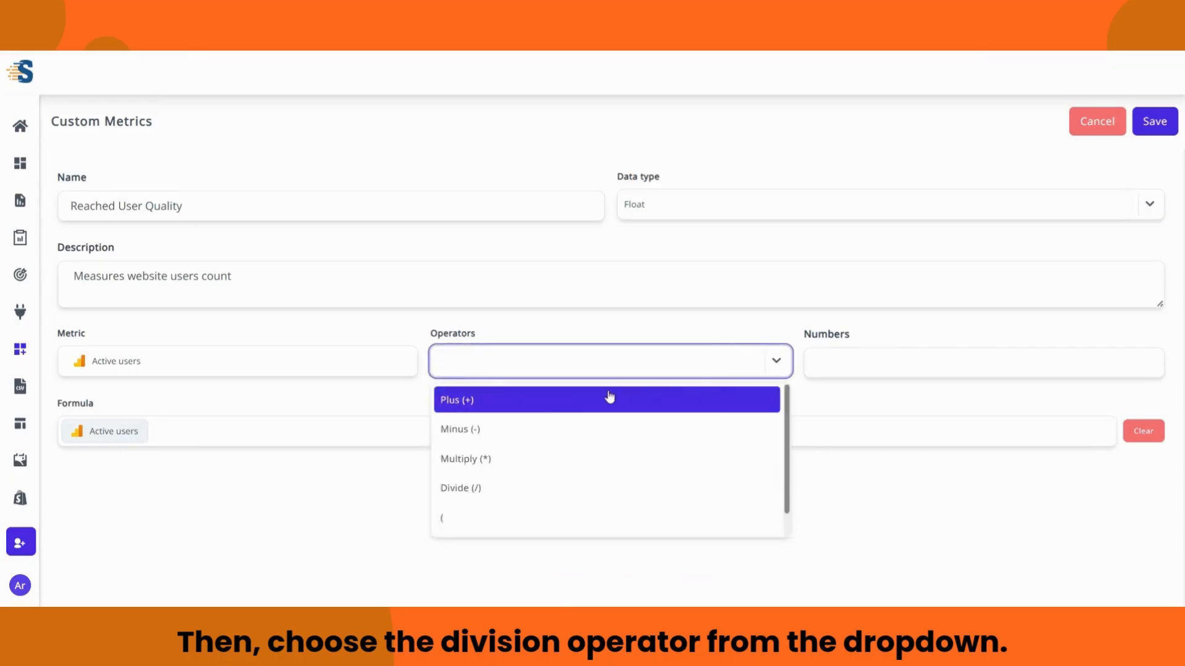
{"action": "left_click", "coordinate": [502, 487]}
{"action": "left_click", "coordinate": [238, 361]}
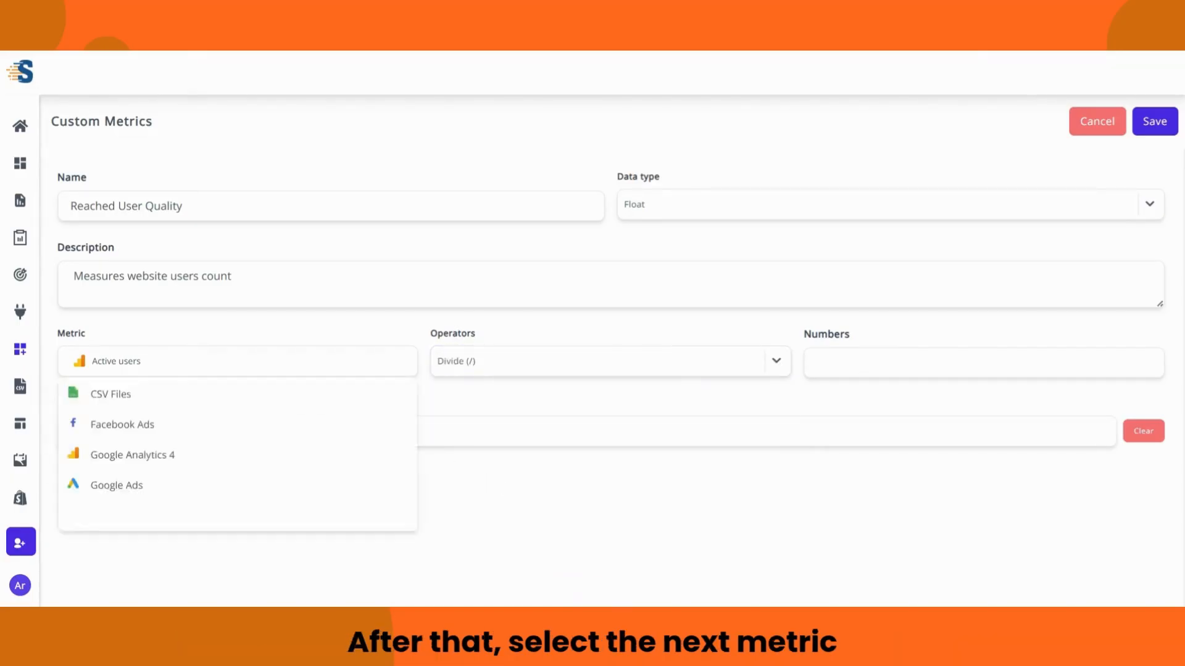
{"action": "left_click", "coordinate": [154, 426]}
{"action": "scroll", "coordinate": [157, 435], "scroll_direction": "down", "scroll_amount": 8}
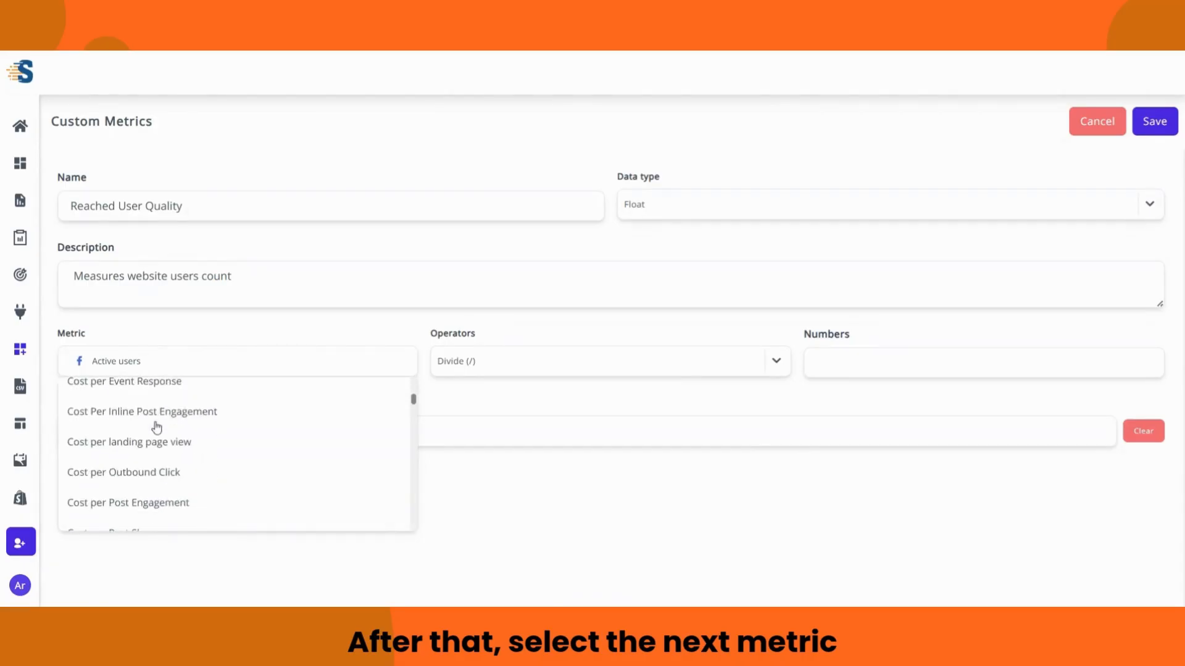
{"action": "left_click", "coordinate": [143, 493]}
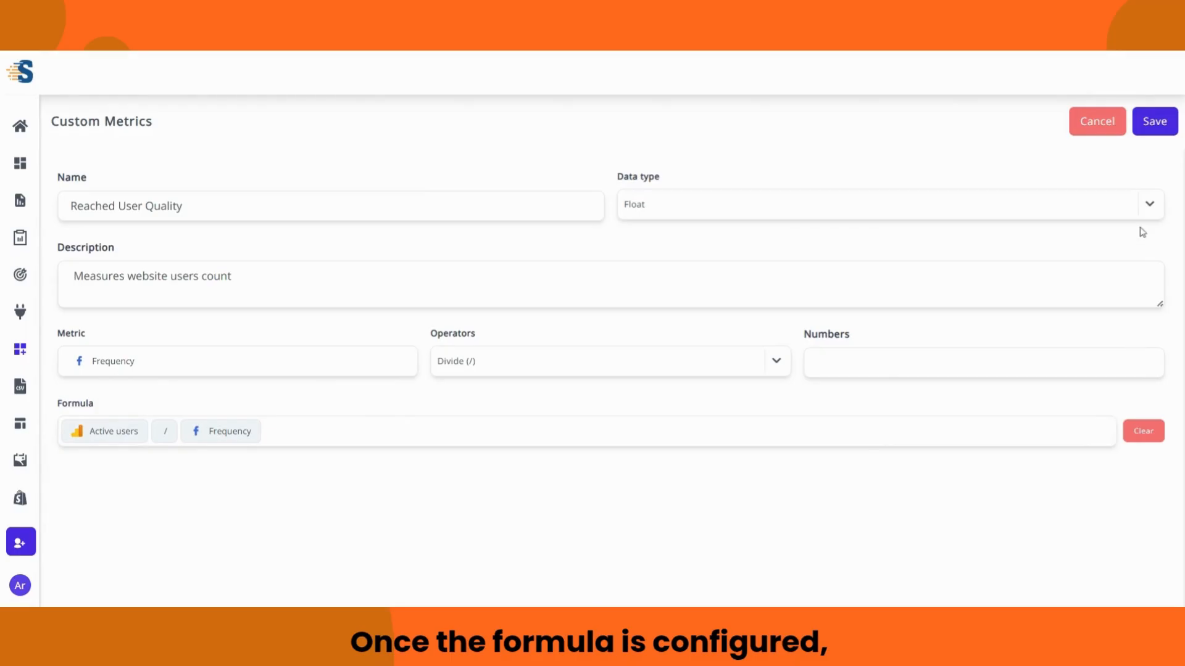
{"action": "left_click", "coordinate": [1147, 132]}
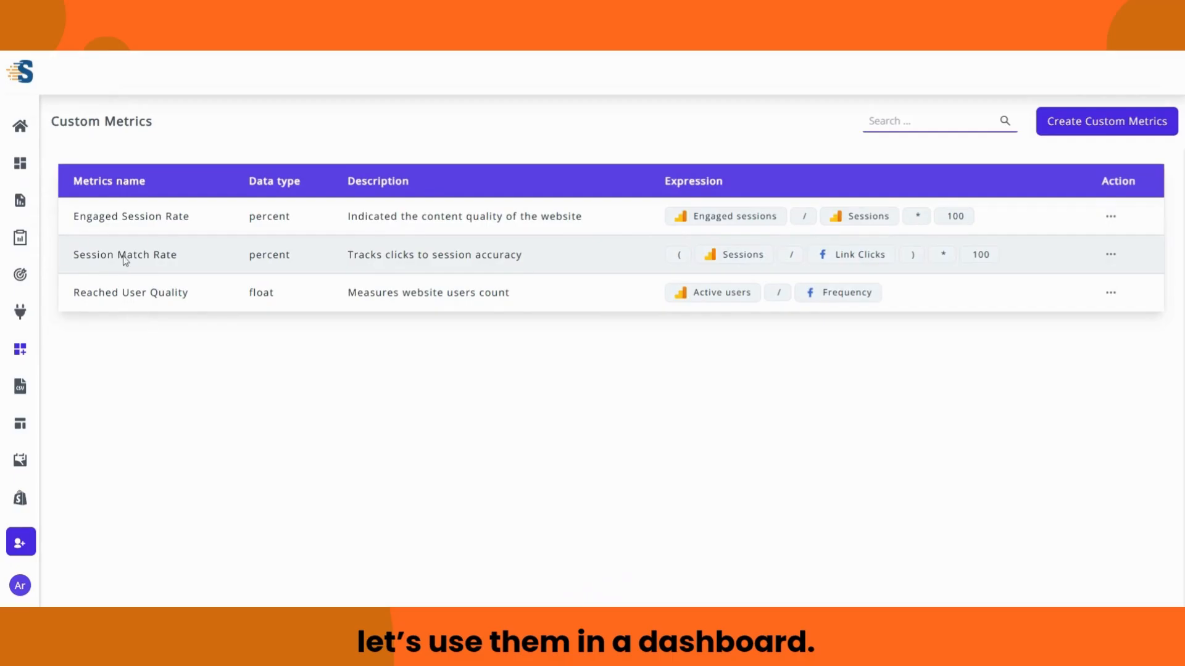
Step: Start a blank periodic dashboard for the first user, named 'Custom Metrics Dashboard'
{"action": "left_click", "coordinate": [31, 84]}
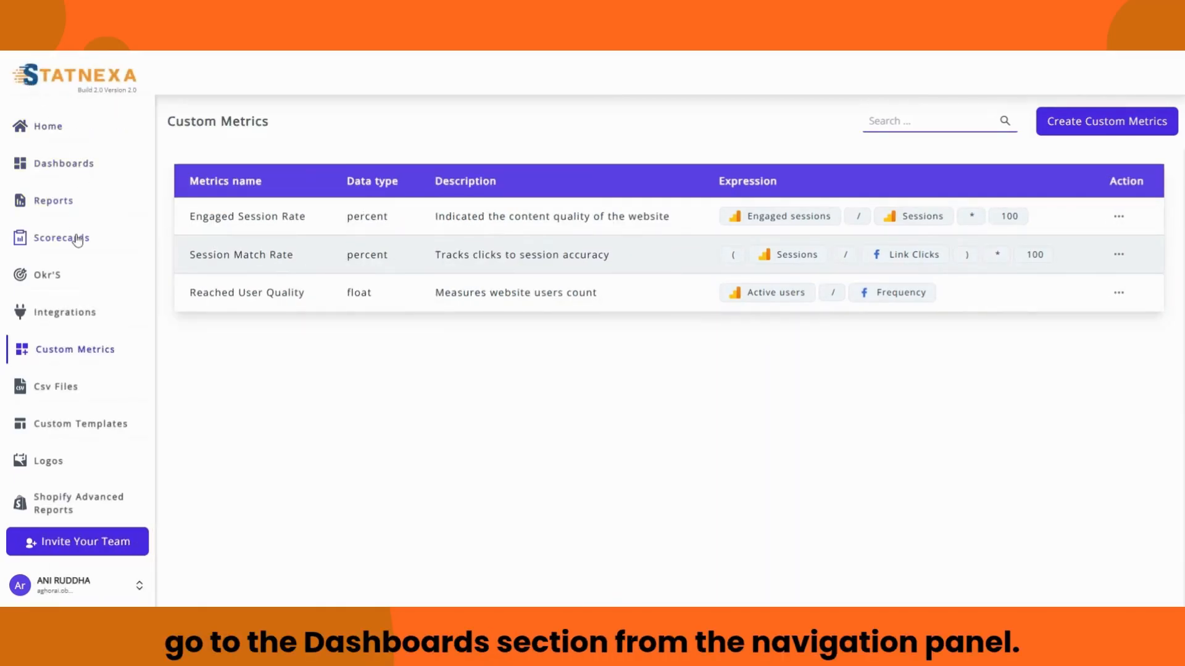
{"action": "left_click", "coordinate": [74, 176]}
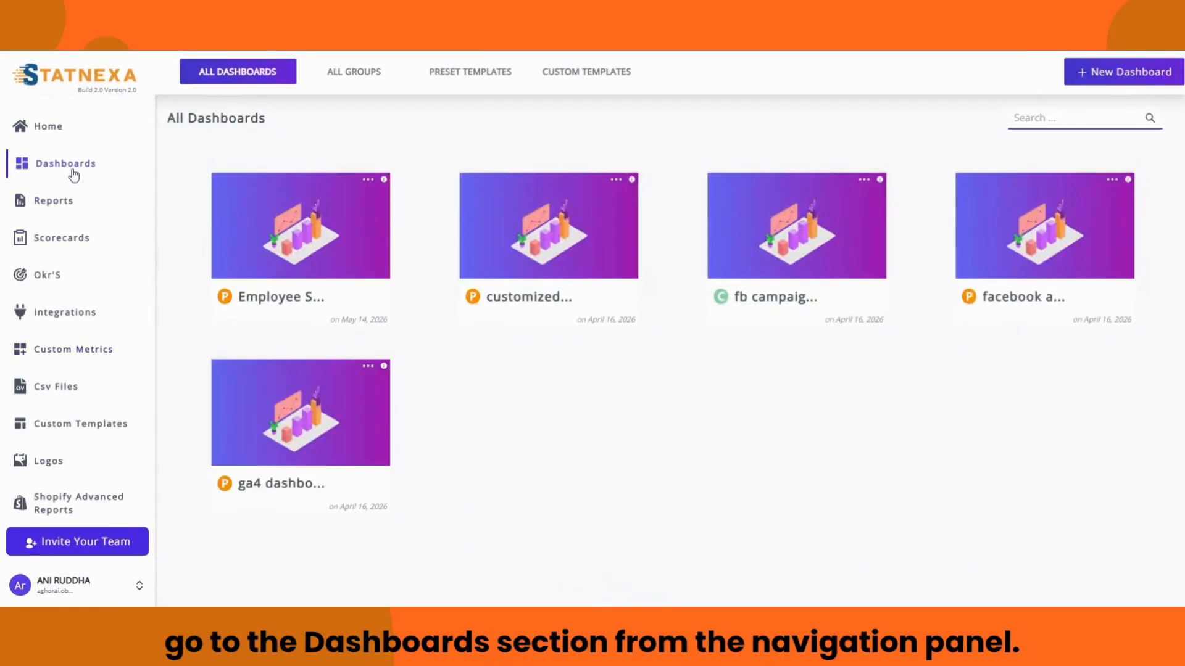
{"action": "left_click", "coordinate": [113, 85]}
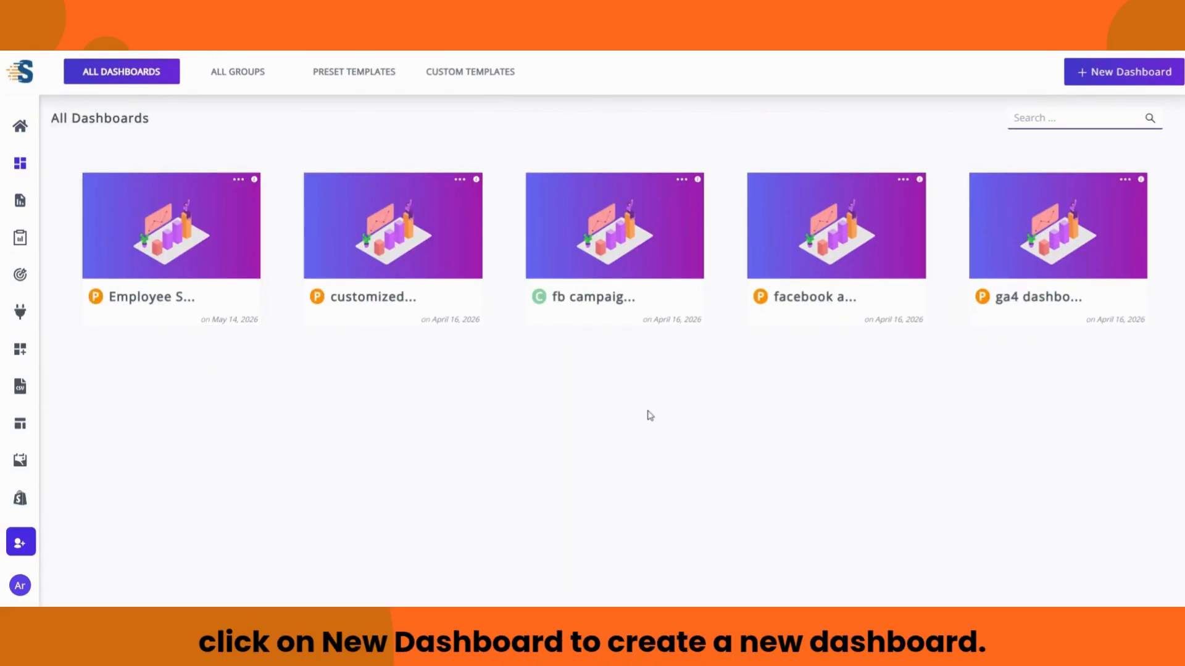
{"action": "left_click", "coordinate": [1108, 79]}
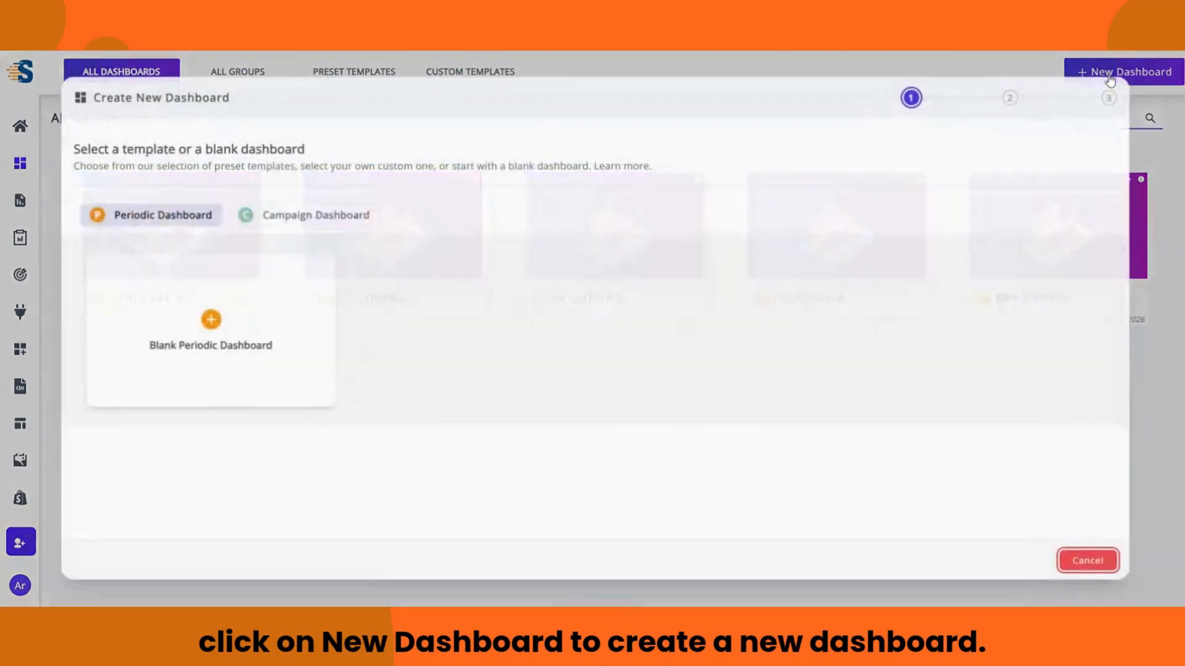
{"action": "left_click", "coordinate": [268, 320]}
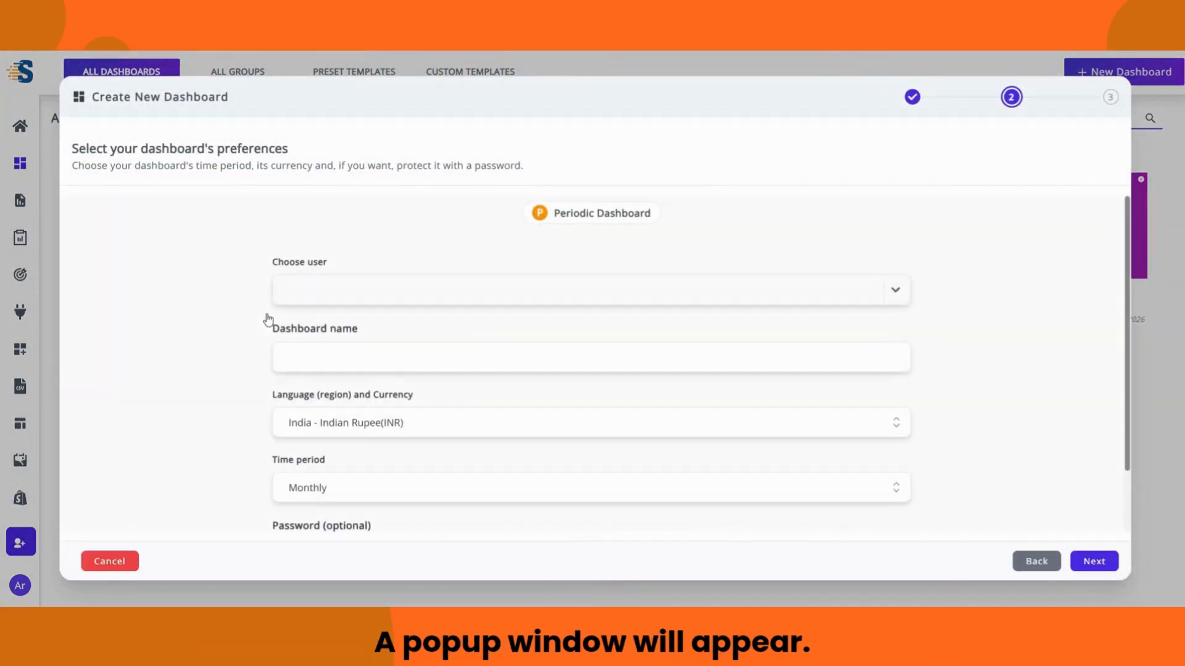
{"action": "left_click", "coordinate": [311, 290]}
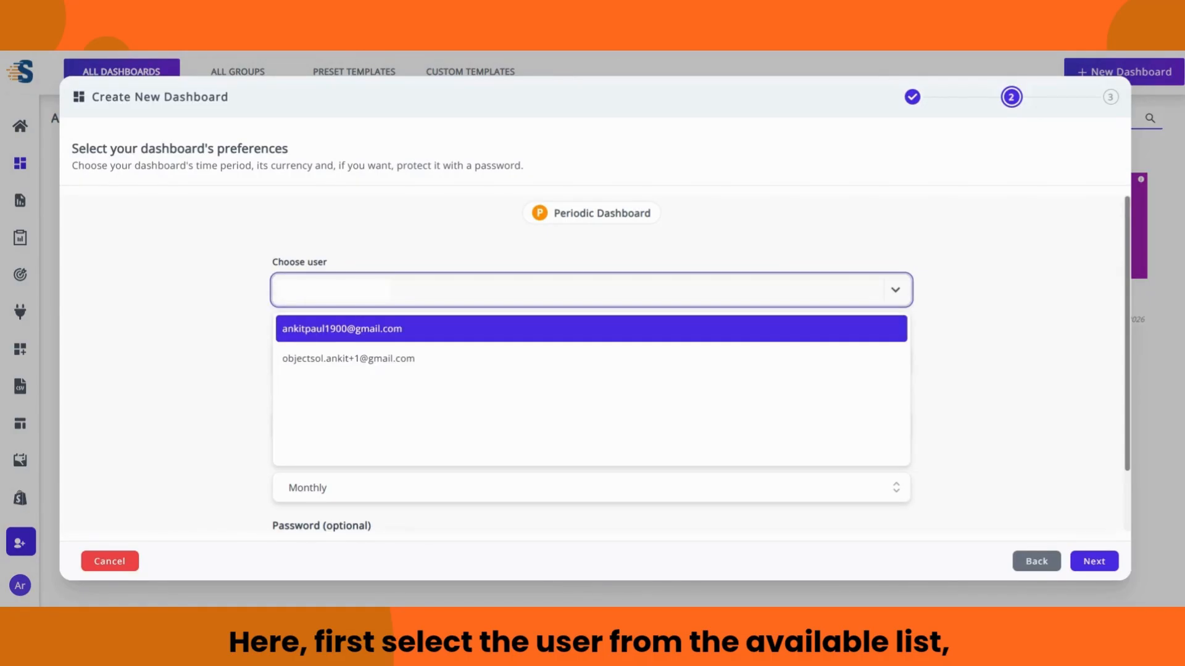
{"action": "left_click", "coordinate": [312, 333]}
{"action": "left_click", "coordinate": [315, 358]}
{"action": "type", "text": "Custom"}
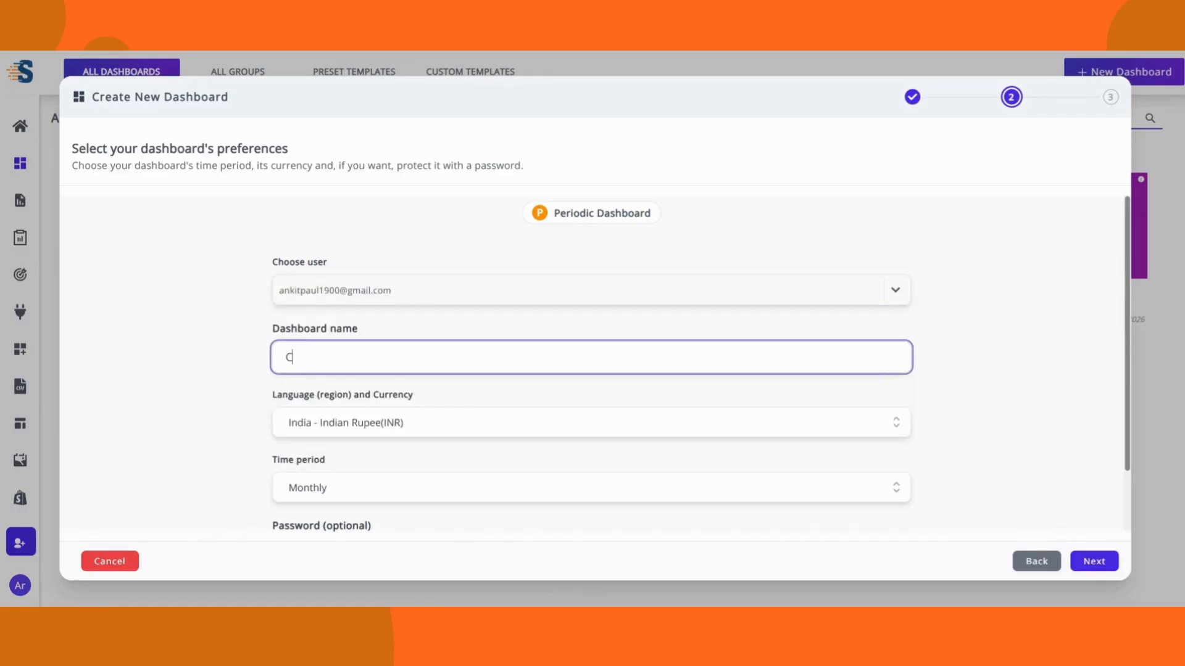
{"action": "type", "text": " Metrics Dashboard"}
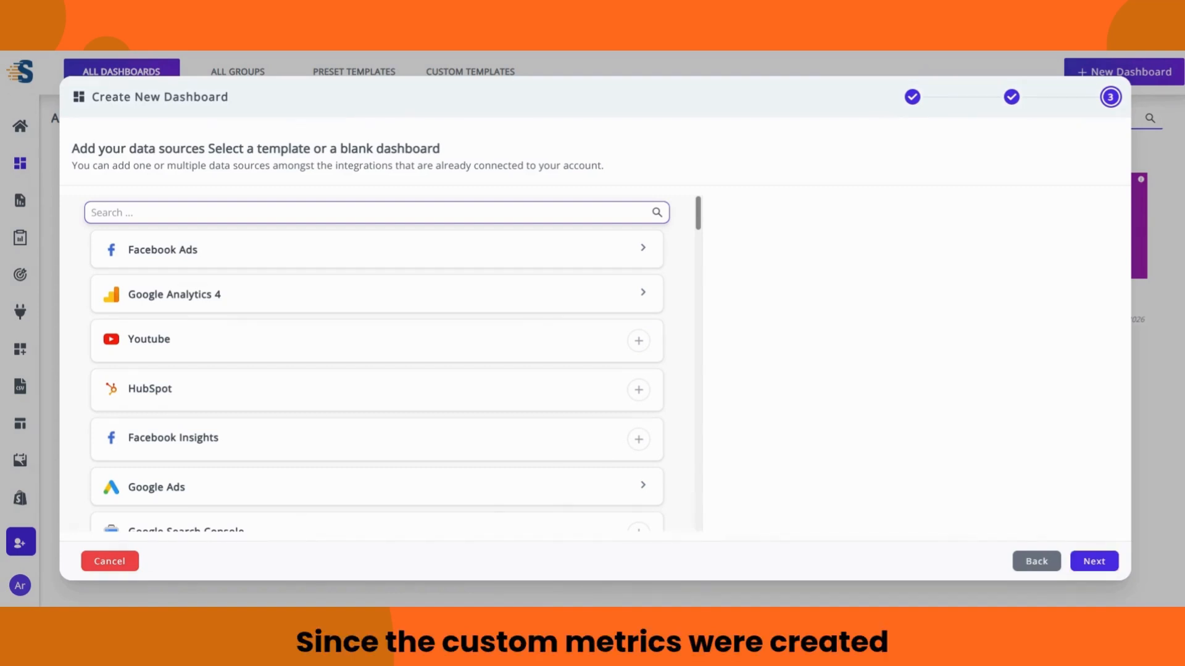
Step: Add a Facebook Ads account and the portal.reportguru.ai GA4 property as sources, then create the dashboard
{"action": "left_click", "coordinate": [643, 249]}
{"action": "left_click", "coordinate": [622, 287]}
{"action": "left_click", "coordinate": [609, 334]}
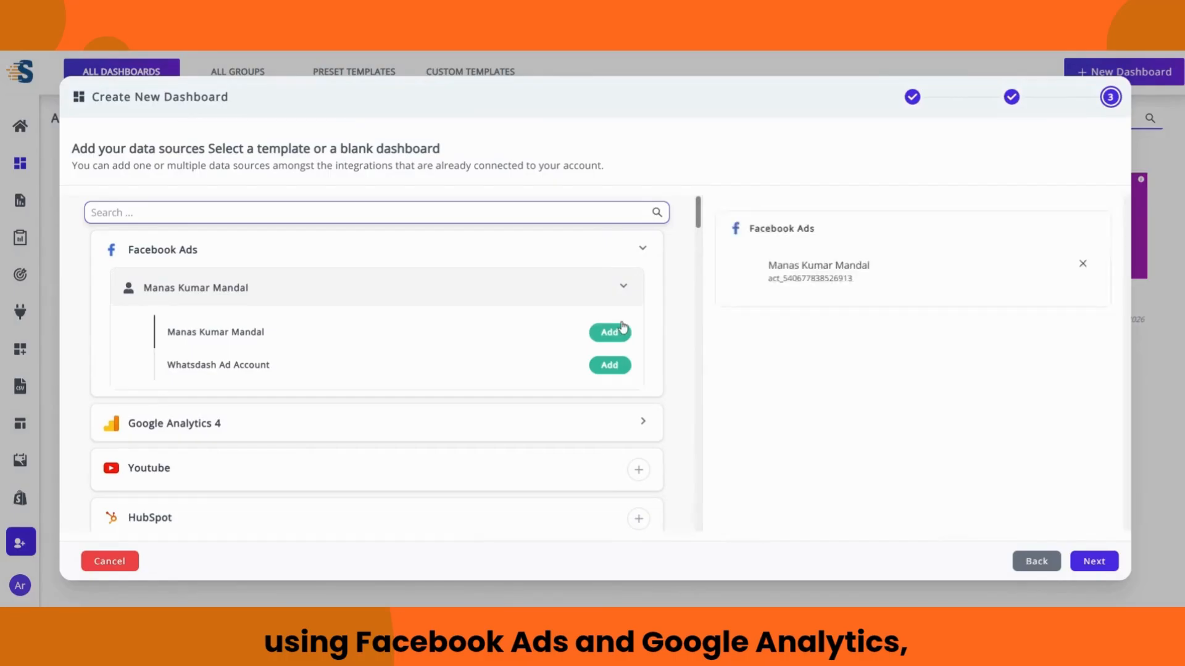
{"action": "left_click", "coordinate": [644, 250]}
{"action": "left_click", "coordinate": [644, 293]}
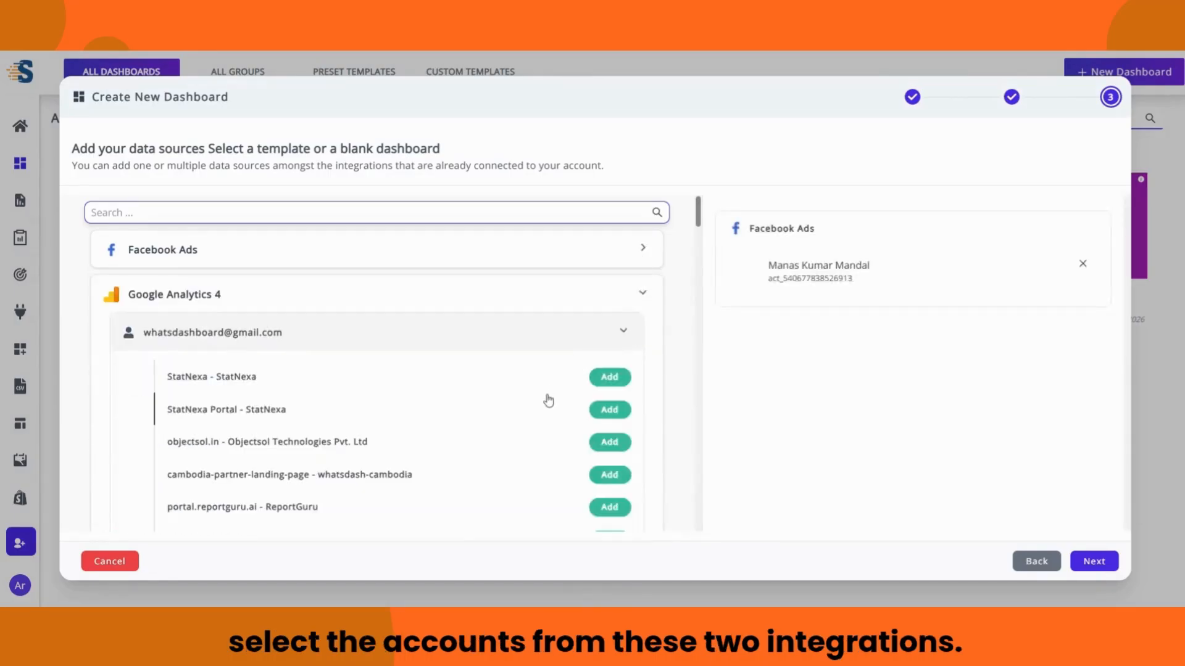
{"action": "scroll", "coordinate": [548, 401], "scroll_direction": "down", "scroll_amount": 1}
{"action": "left_click", "coordinate": [606, 427]}
{"action": "left_click", "coordinate": [624, 256]}
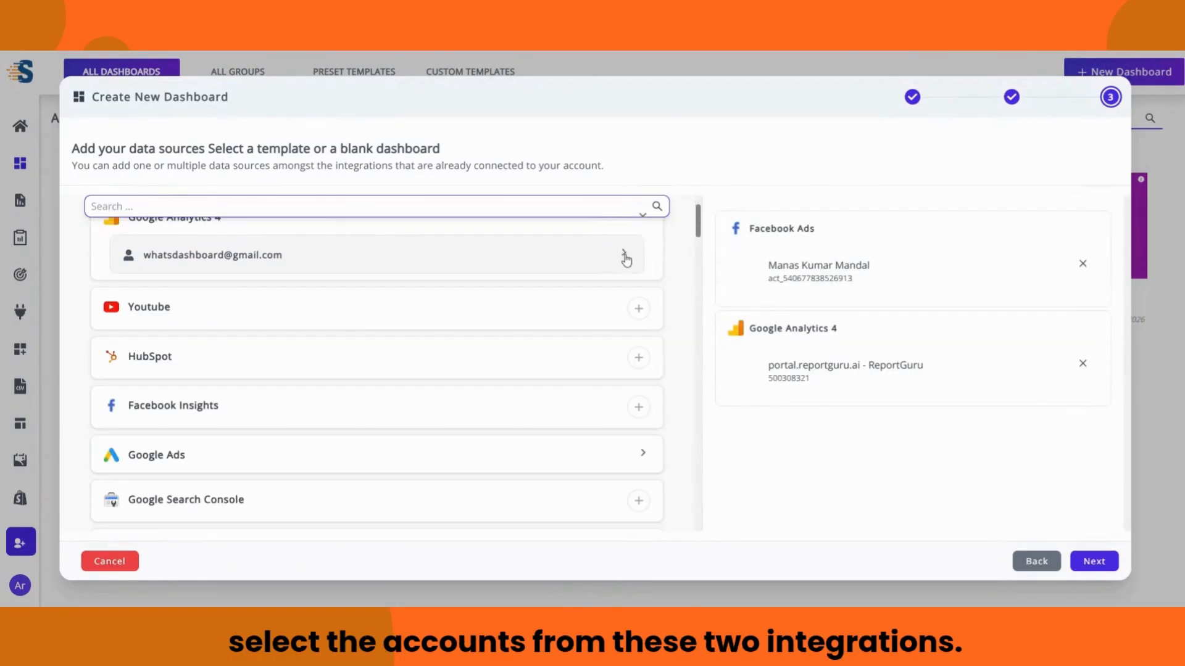
{"action": "scroll", "coordinate": [624, 278], "scroll_direction": "up", "scroll_amount": 1}
{"action": "left_click", "coordinate": [642, 292]}
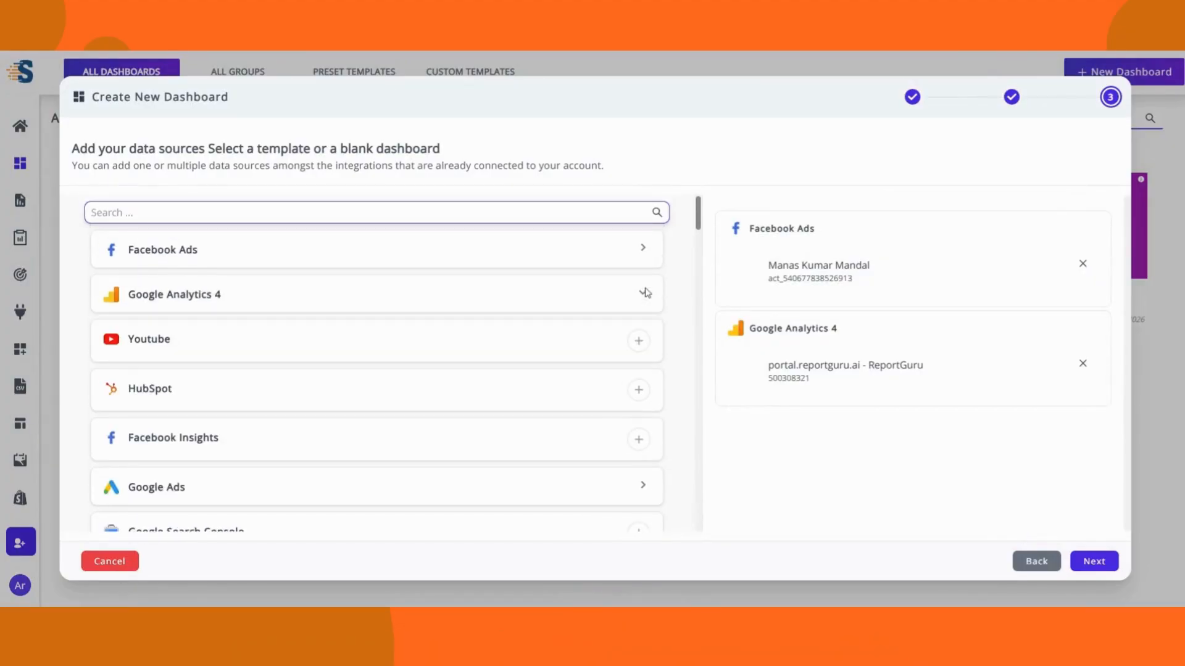
{"action": "left_click", "coordinate": [1098, 562]}
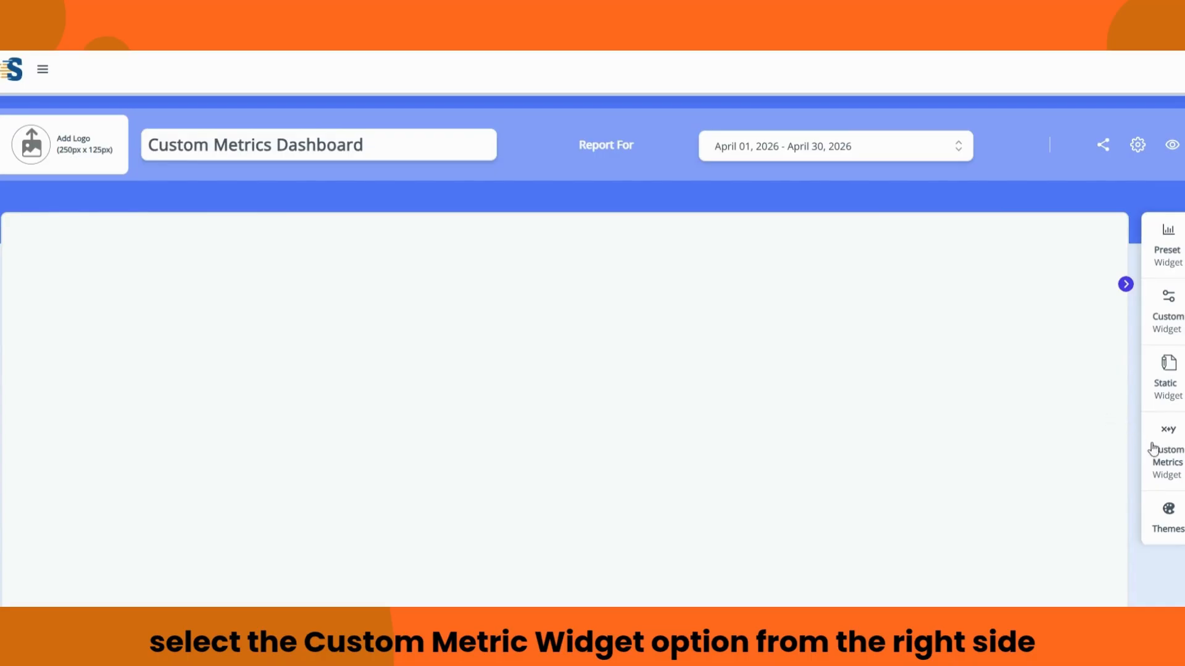
Step: Start a Custom Metrics widget using all Facebook Ads and GA4 sources with Historic visualization
{"action": "left_click", "coordinate": [1172, 464]}
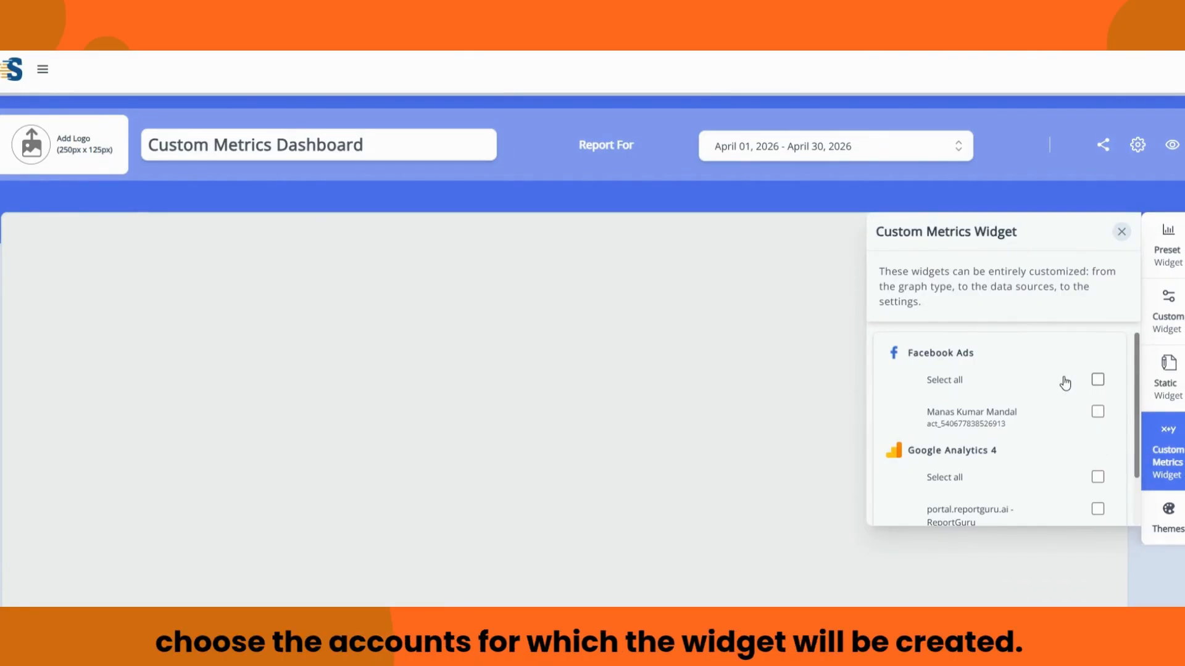
{"action": "left_click", "coordinate": [1098, 380]}
{"action": "scroll", "coordinate": [1086, 386], "scroll_direction": "down", "scroll_amount": 1}
{"action": "left_click", "coordinate": [1098, 416]}
{"action": "left_click", "coordinate": [1102, 516]}
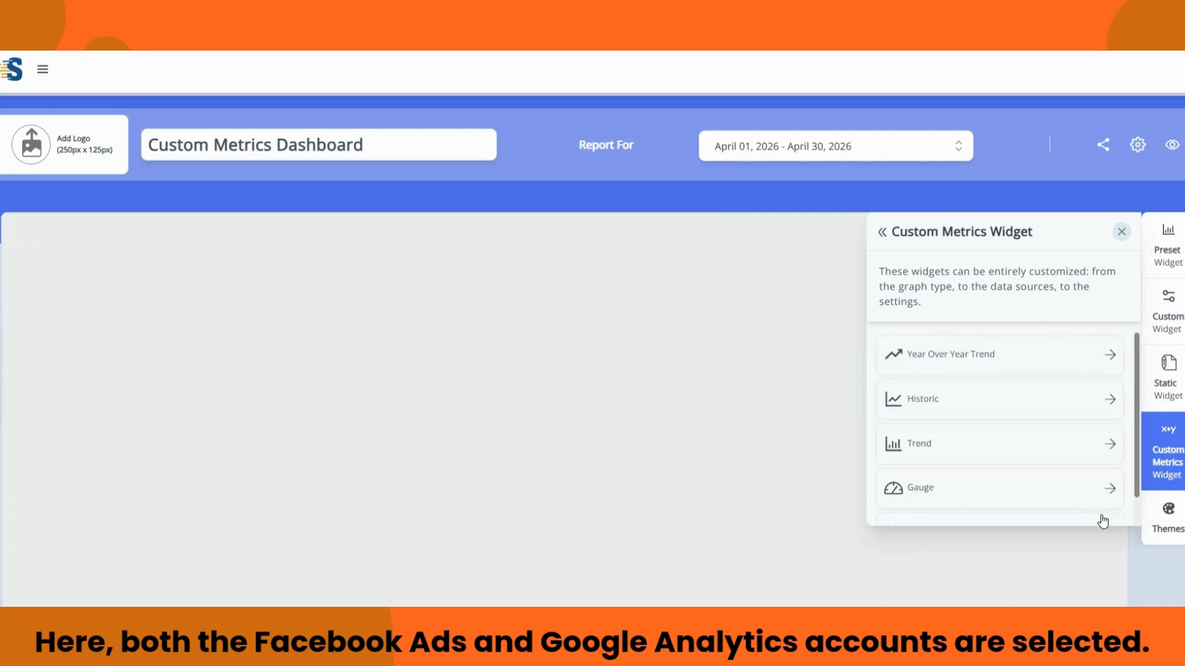
{"action": "scroll", "coordinate": [1000, 460], "scroll_direction": "down", "scroll_amount": 1}
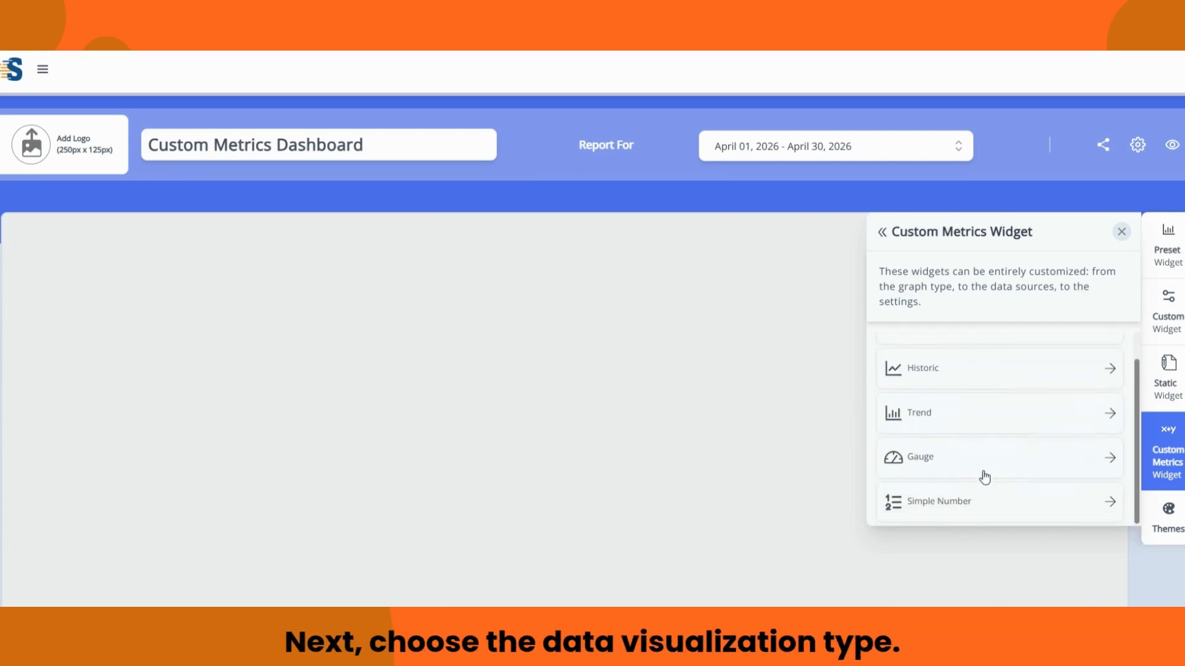
{"action": "scroll", "coordinate": [985, 498], "scroll_direction": "up", "scroll_amount": 1}
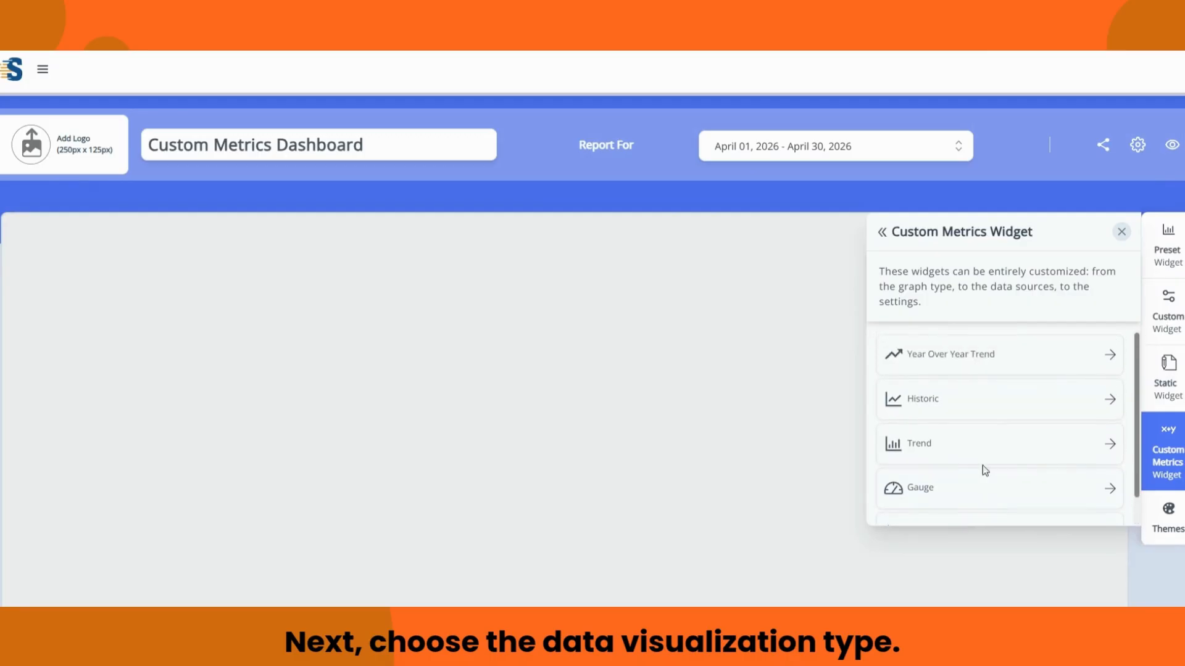
{"action": "left_click", "coordinate": [949, 407]}
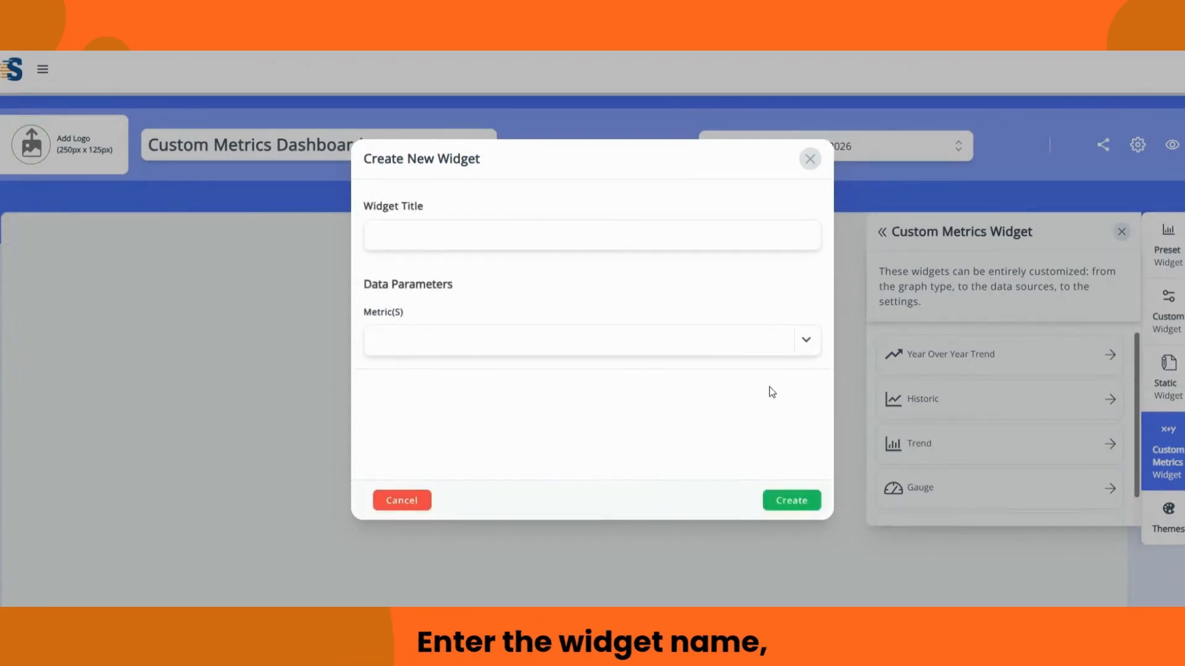
Step: Title the widget 'Session Rate', choose the Session Match Rate metric, and create it
{"action": "left_click", "coordinate": [752, 242]}
{"action": "type", "text": "Sess"}
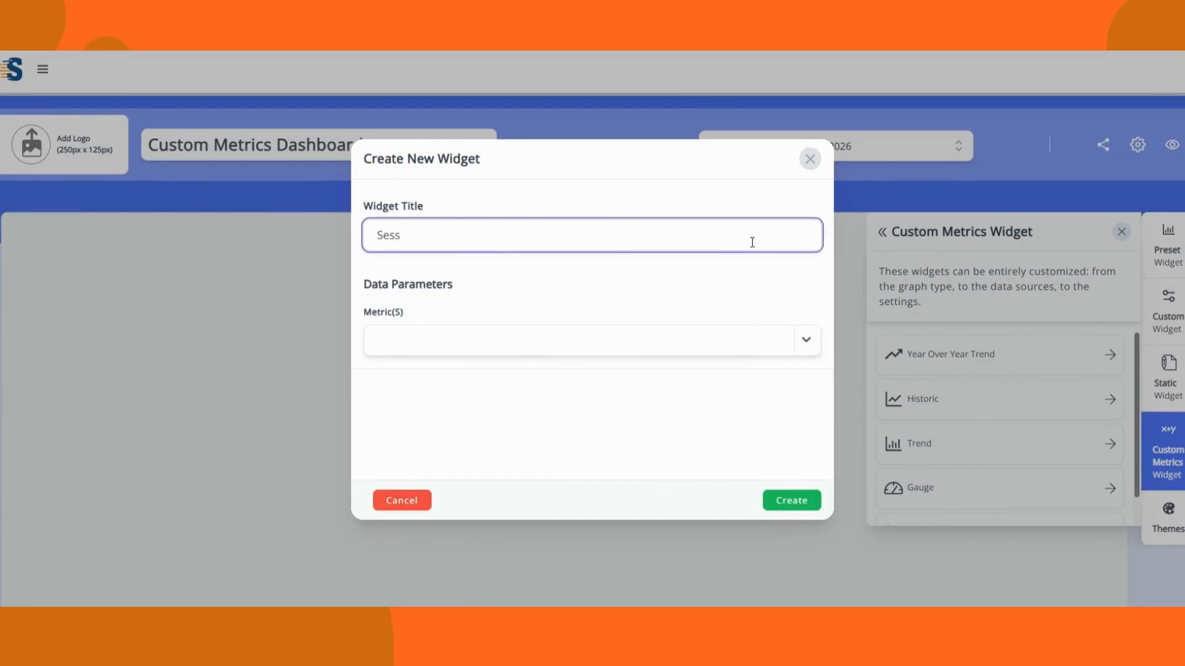
{"action": "type", "text": "ion Rate"}
{"action": "left_click", "coordinate": [802, 340]}
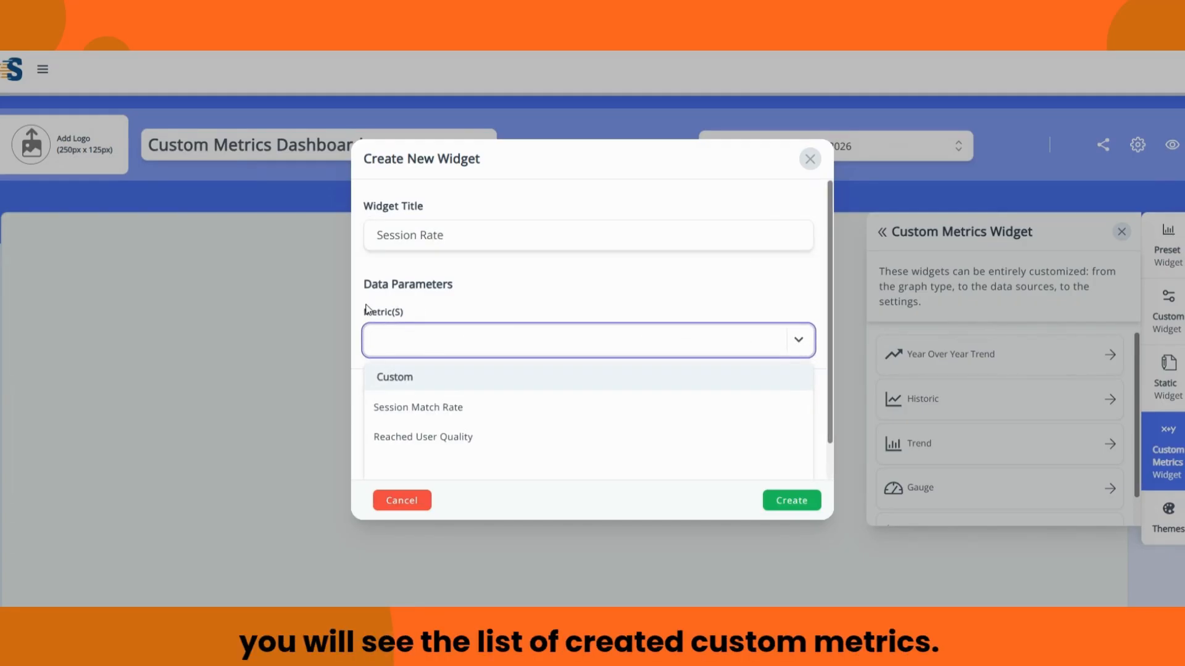
{"action": "left_click", "coordinate": [469, 414]}
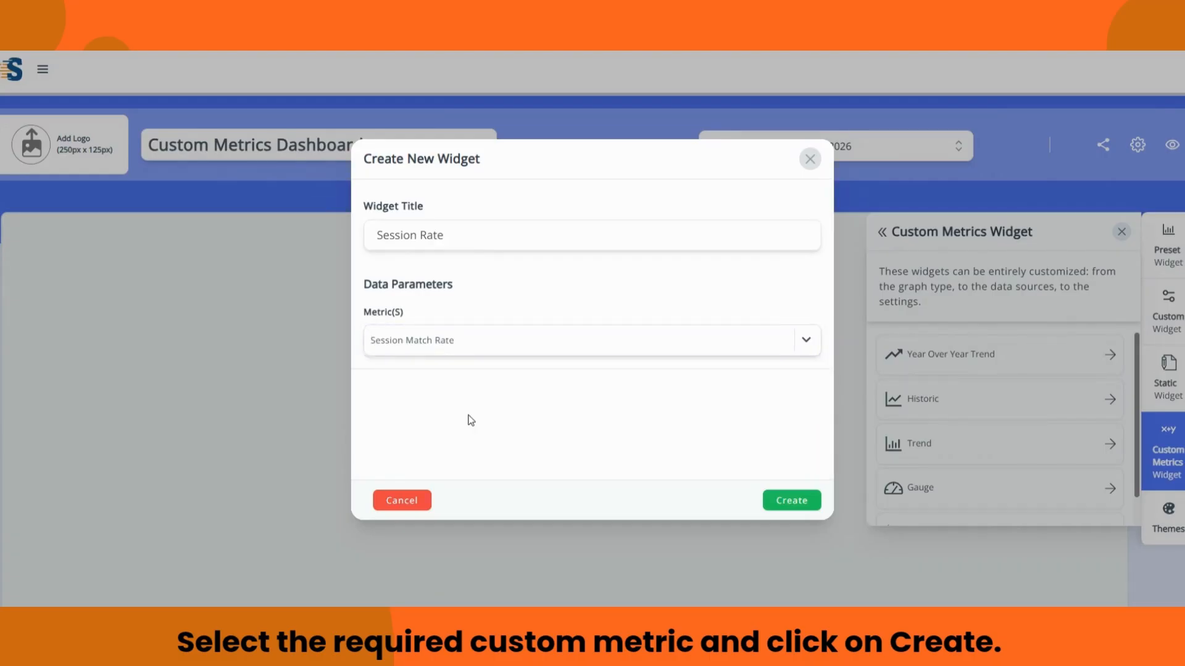
{"action": "left_click", "coordinate": [779, 501]}
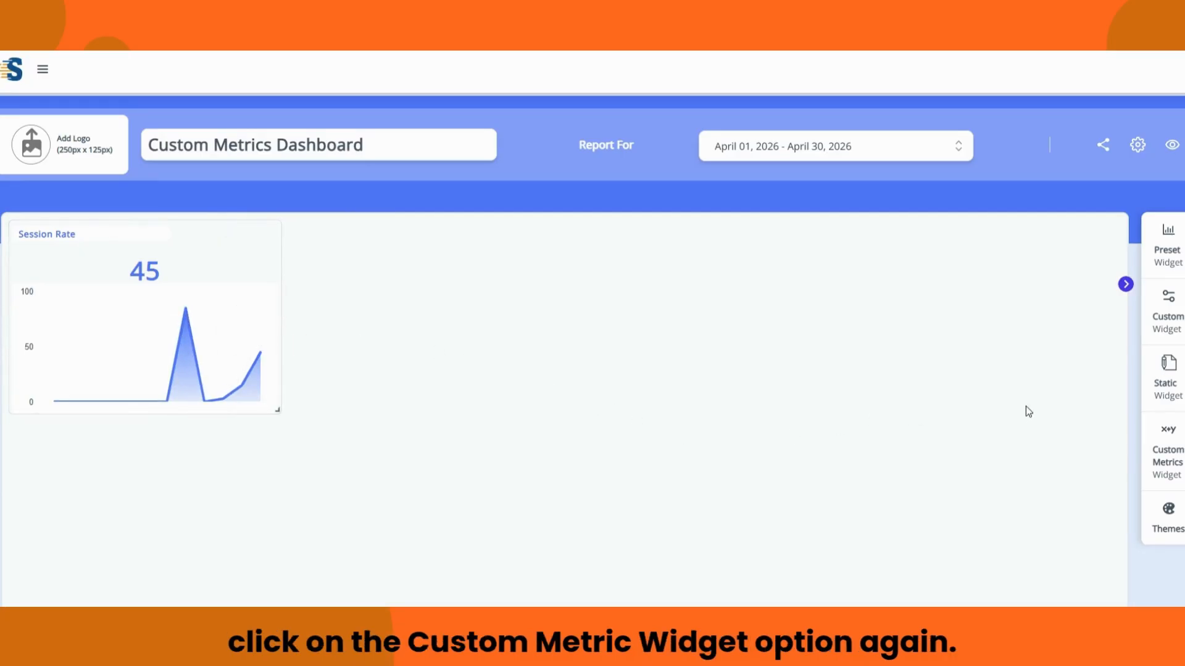
Step: Start a new custom metrics widget limited to Google Analytics 4 properties, using the Simple Number visualization
{"action": "left_click", "coordinate": [1167, 448]}
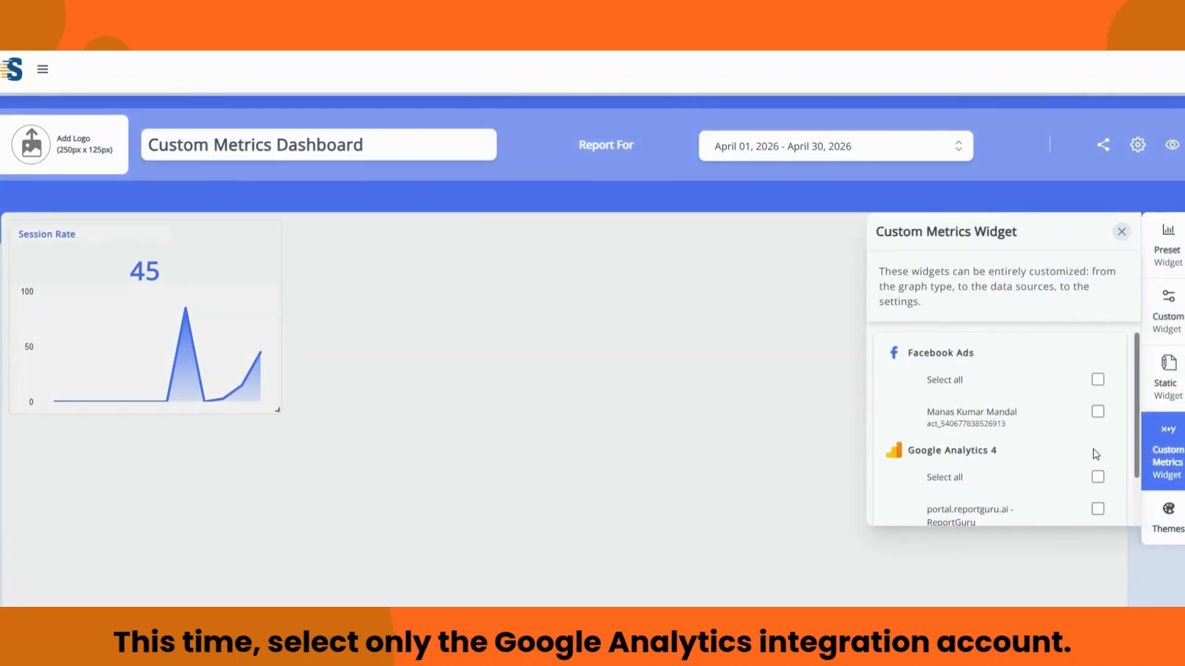
{"action": "scroll", "coordinate": [1092, 451], "scroll_direction": "down", "scroll_amount": 1}
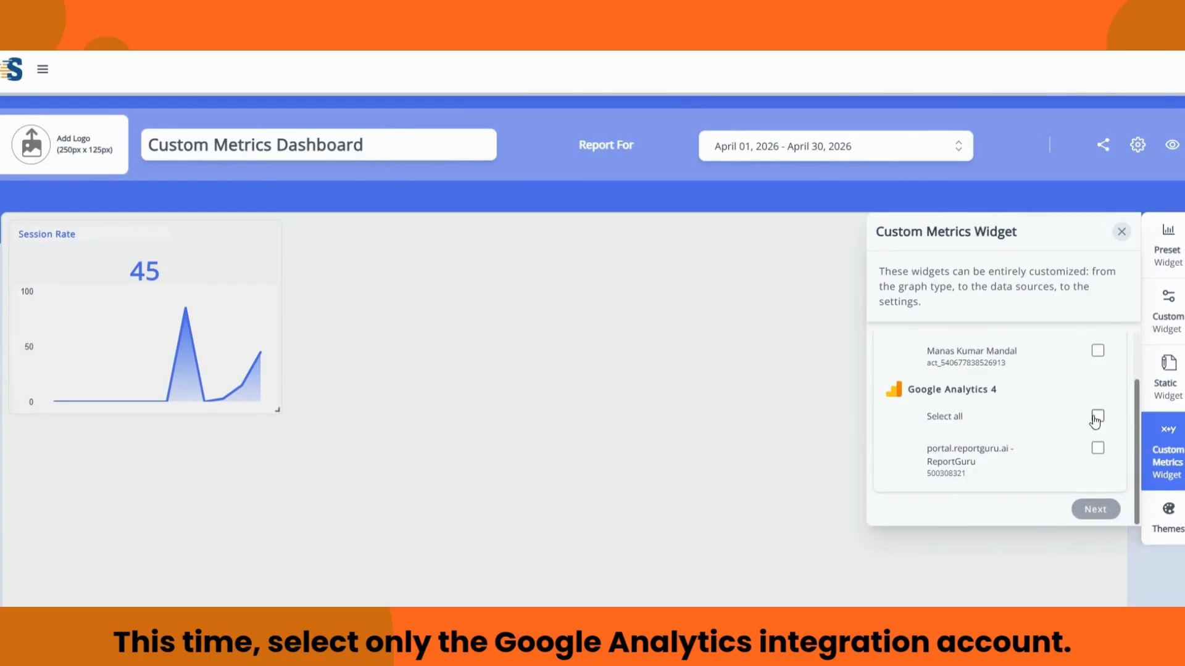
{"action": "left_click", "coordinate": [1096, 419]}
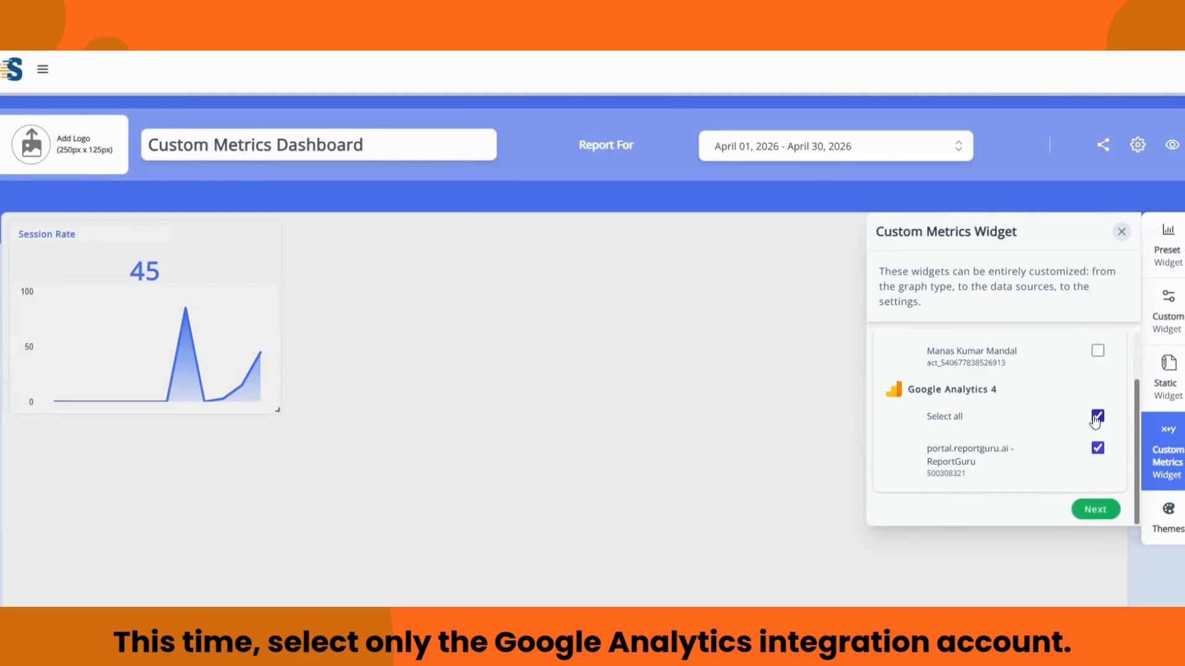
{"action": "left_click", "coordinate": [1091, 510]}
{"action": "scroll", "coordinate": [981, 469], "scroll_direction": "down", "scroll_amount": 1}
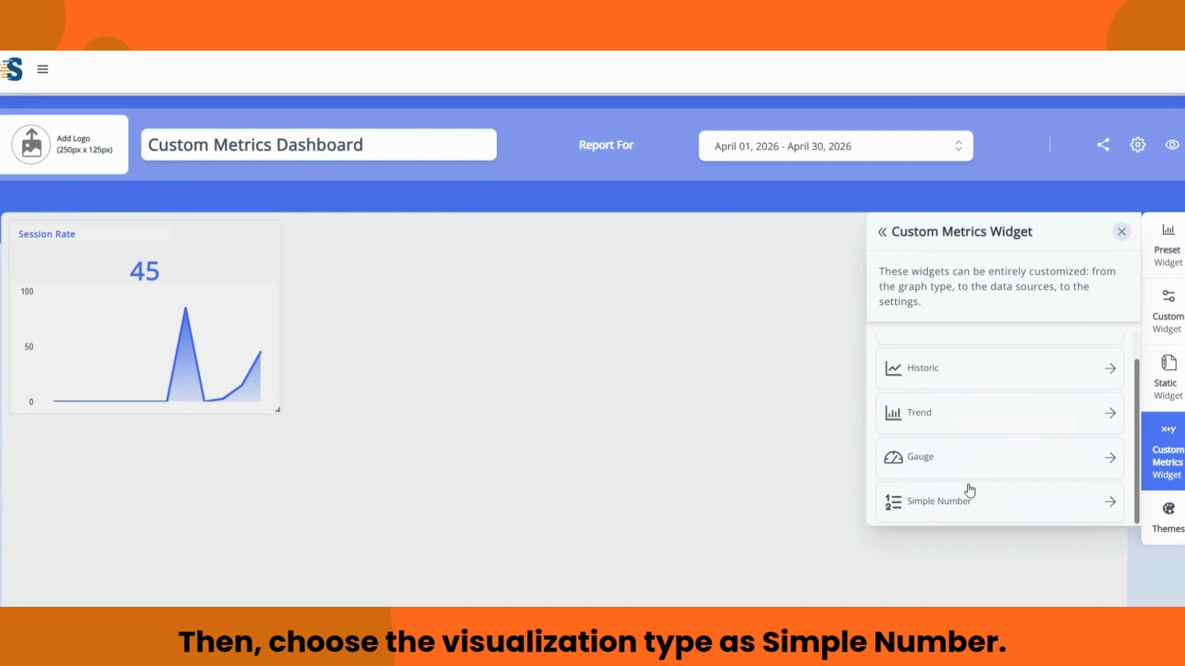
{"action": "left_click", "coordinate": [963, 502]}
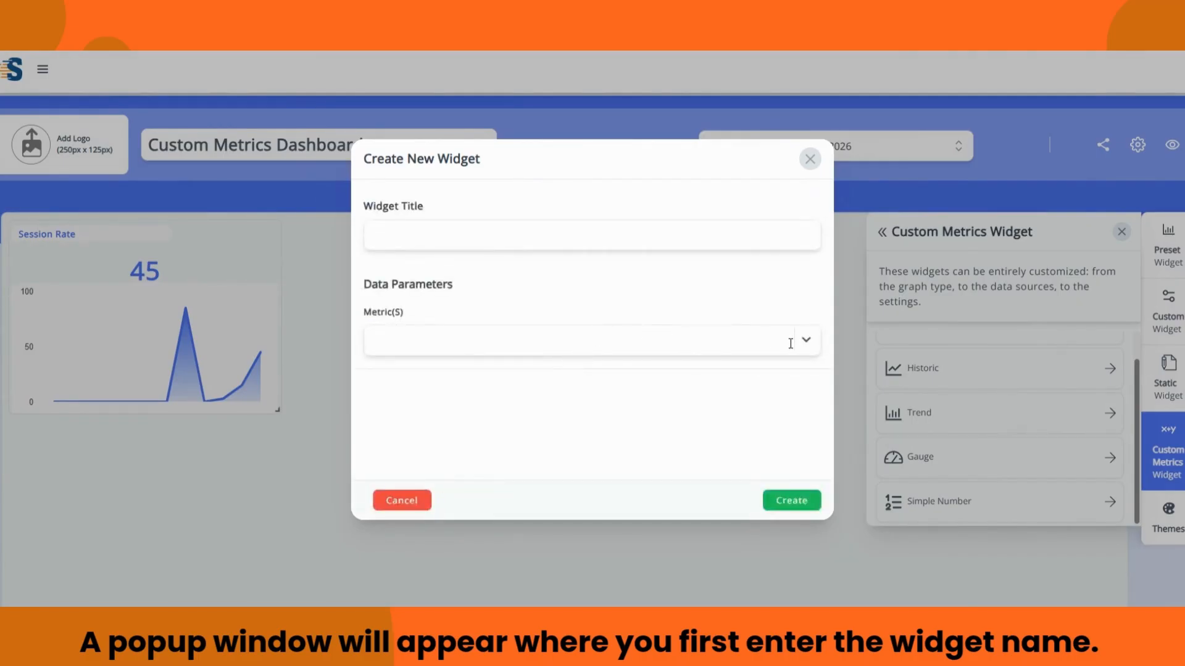
Step: Title the widget 'Engaged Session Rate', select the Engaged Session Rate metric, and create it
{"action": "left_click", "coordinate": [473, 227]}
{"action": "type", "text": "Se"}
{"action": "key", "text": "BackSpace"}
{"action": "key", "text": "BackSpace"}
{"action": "type", "text": "Engaged Session Rate"}
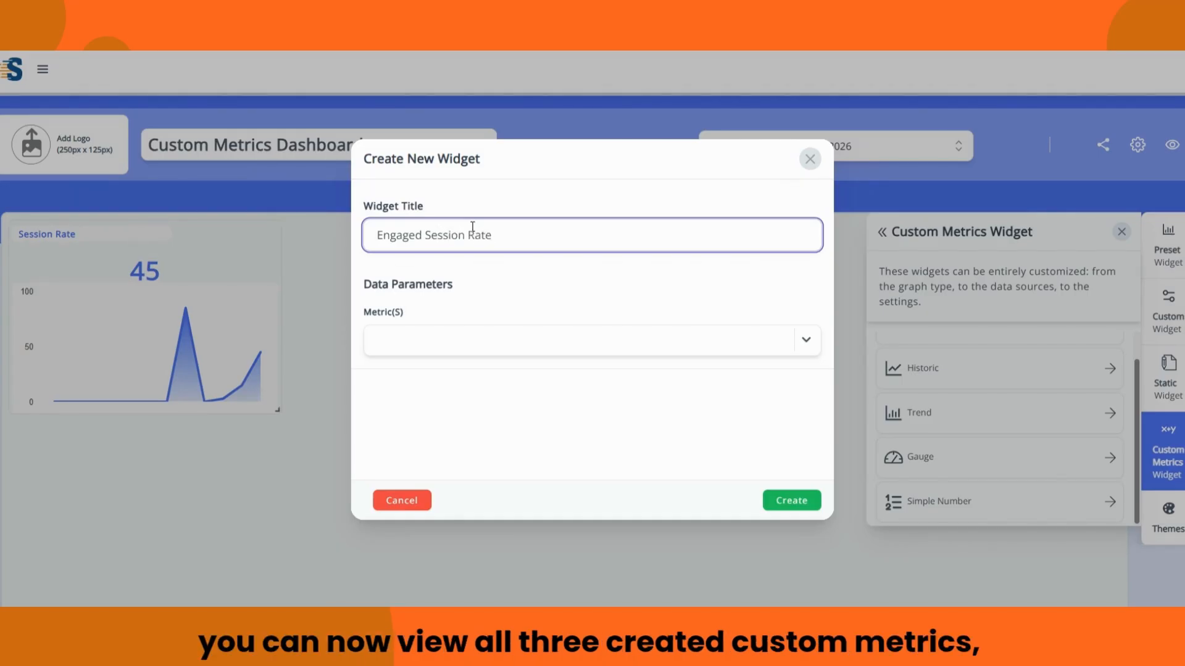
{"action": "left_click", "coordinate": [801, 341]}
{"action": "left_click", "coordinate": [614, 408]}
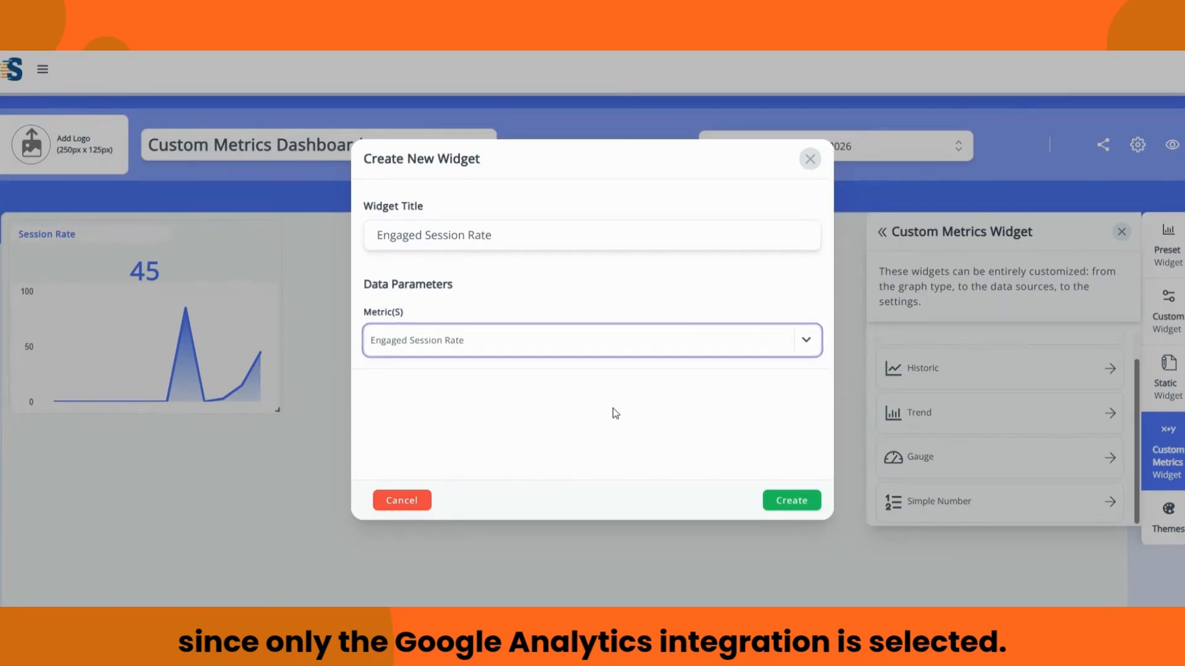
{"action": "left_click", "coordinate": [795, 501]}
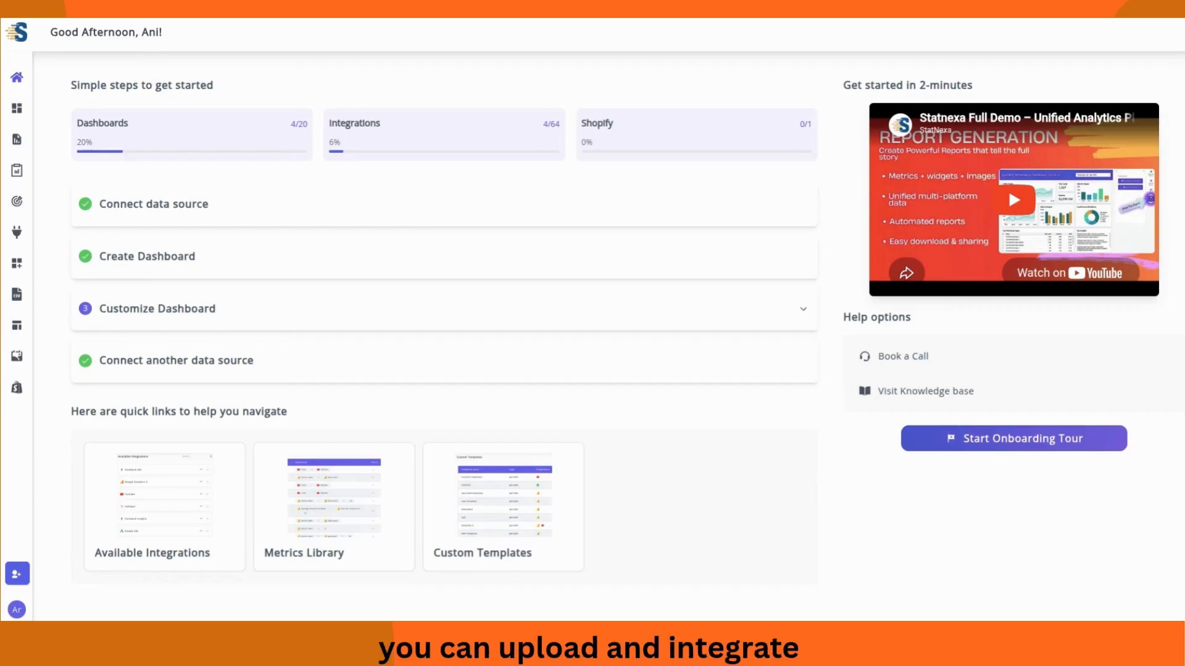
Step: Open the CSV Files manager and begin a new CSV template with 0 header lines
{"action": "left_click", "coordinate": [23, 40]}
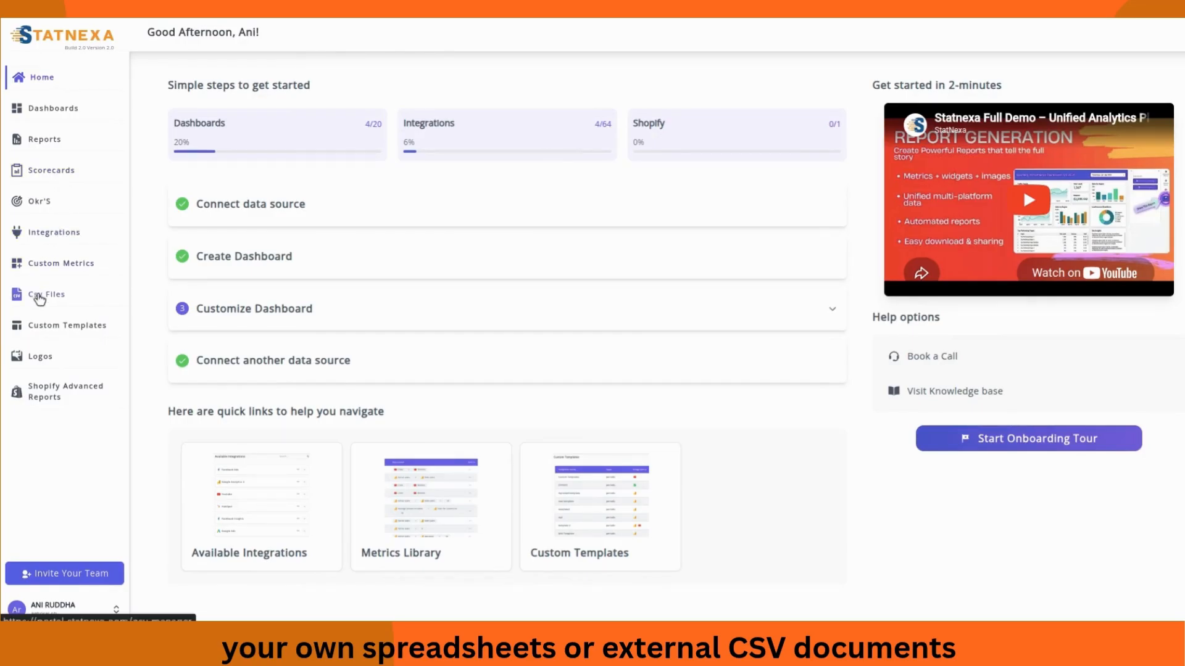
{"action": "left_click", "coordinate": [39, 300]}
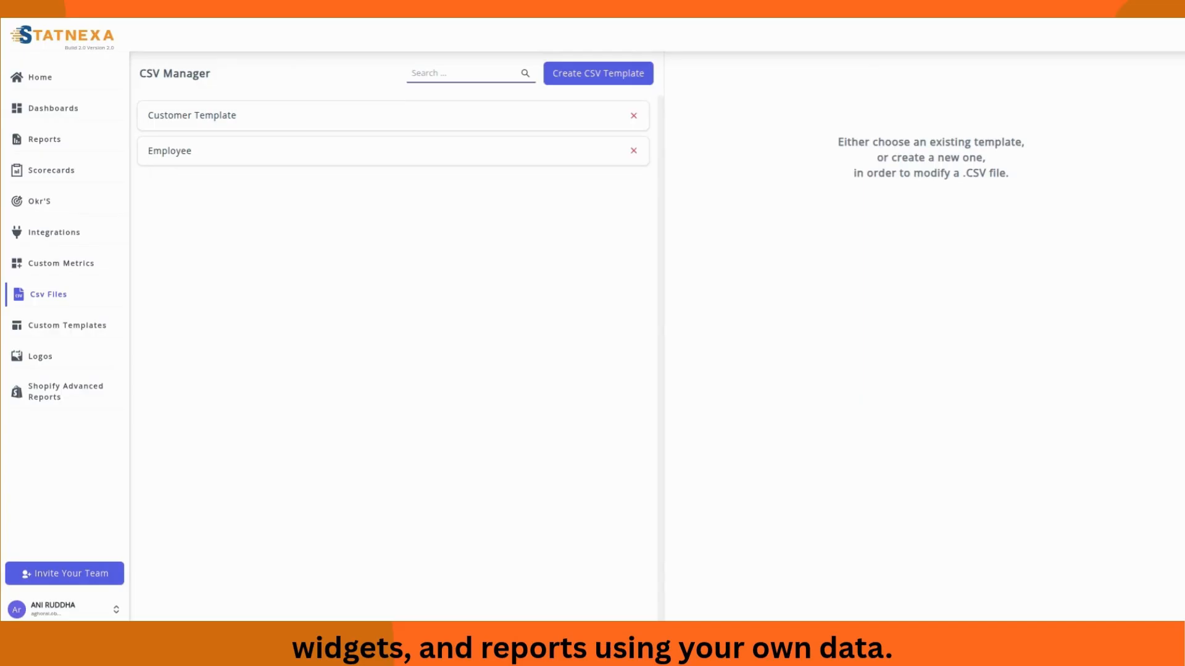
{"action": "left_click", "coordinate": [98, 45]}
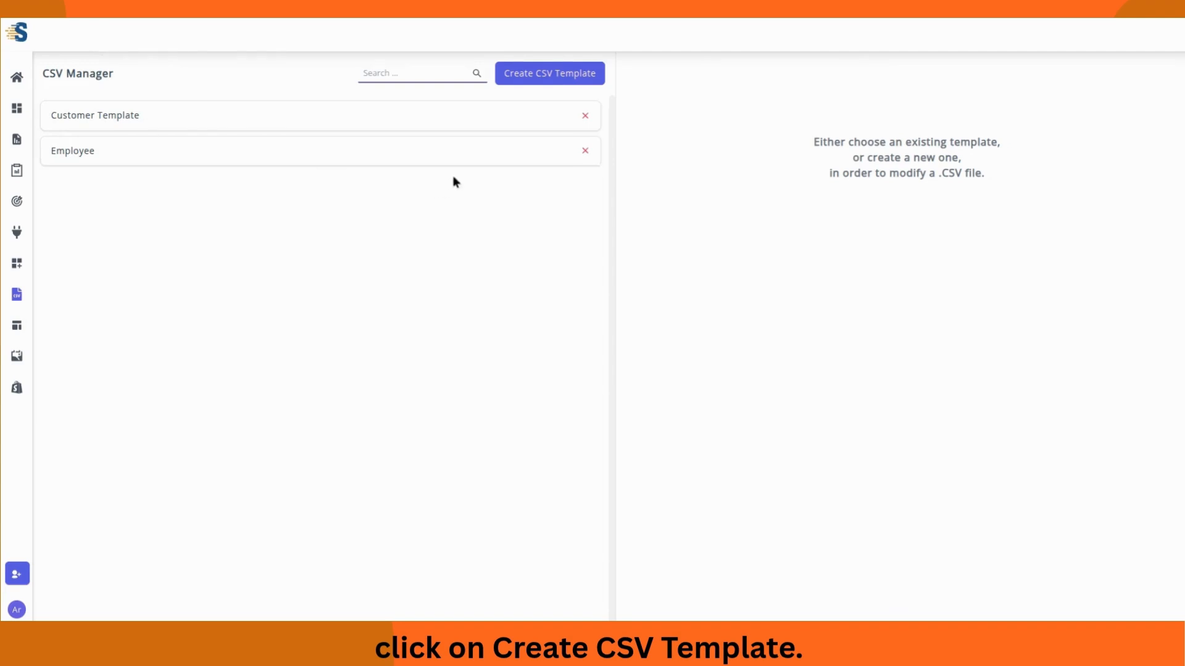
{"action": "left_click", "coordinate": [531, 81]}
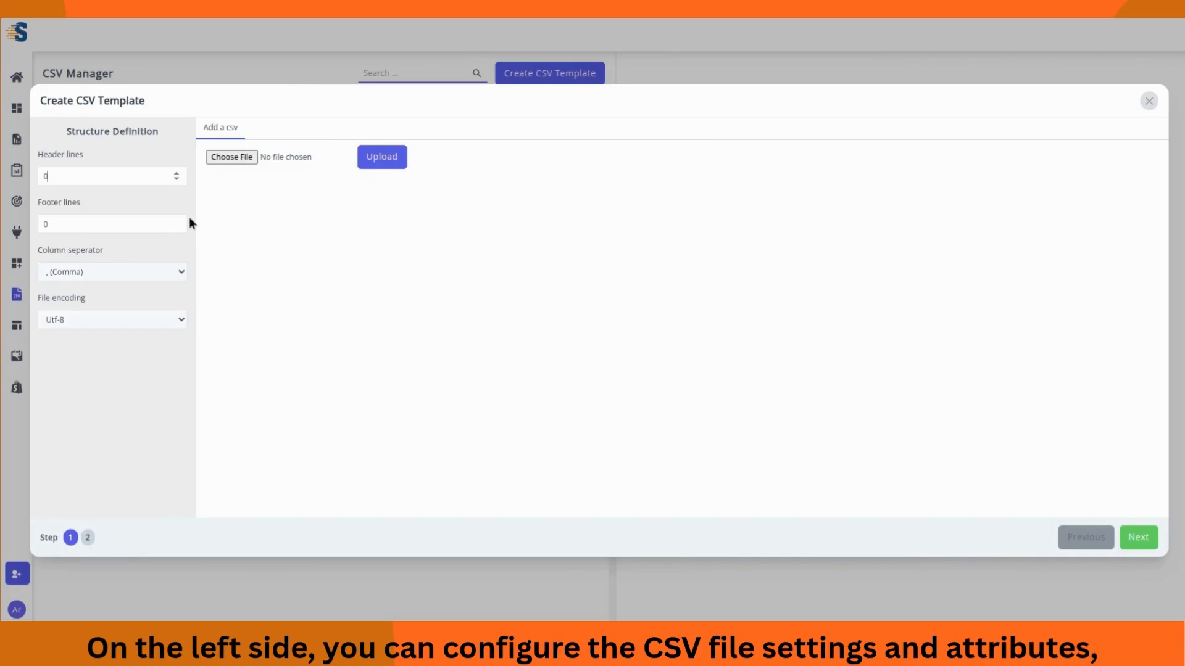
{"action": "left_click", "coordinate": [180, 272]}
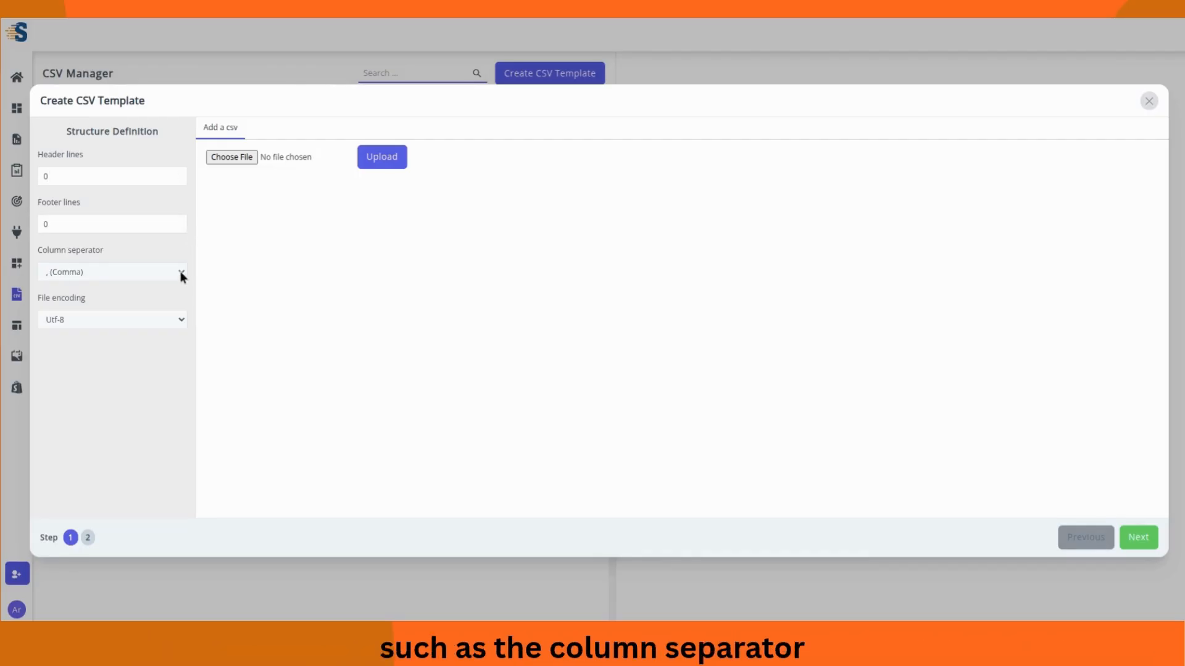
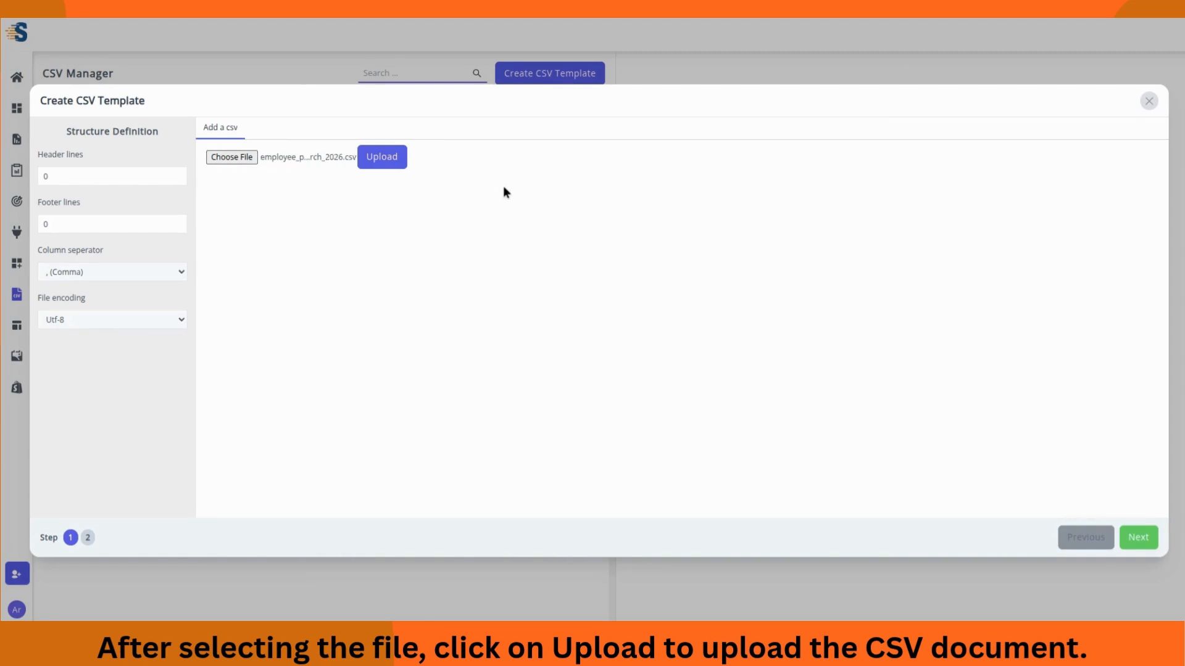
Step: Upload the employee_performance CSV, check its preview, and advance to template step 2
{"action": "left_click", "coordinate": [384, 158]}
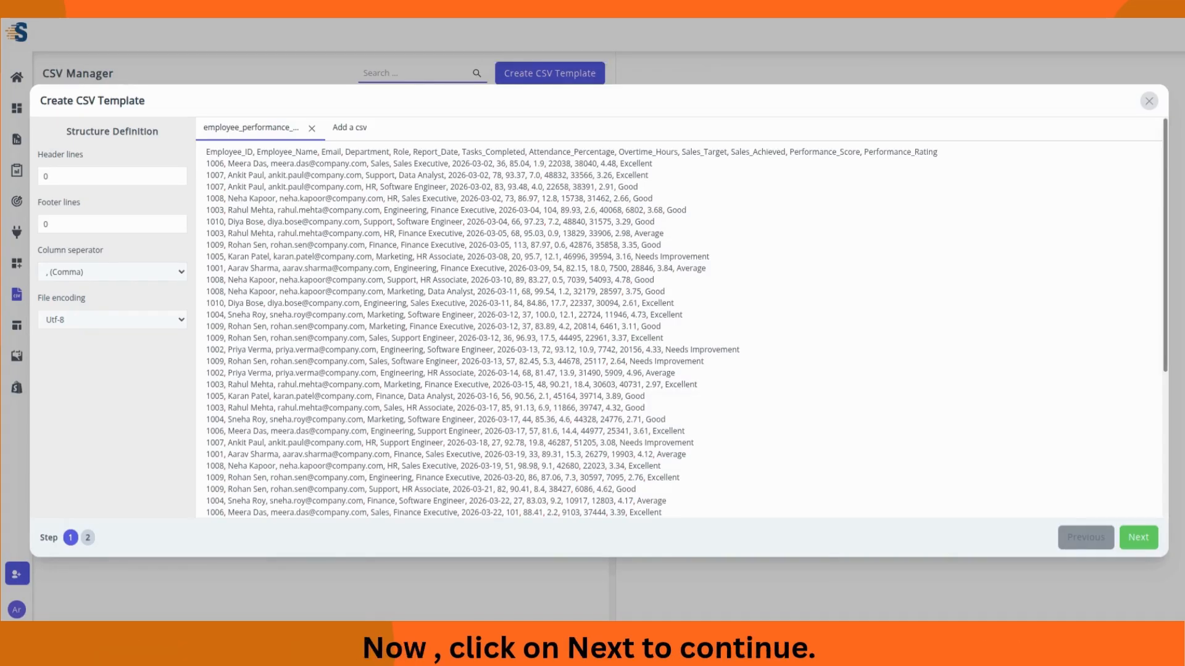
{"action": "scroll", "coordinate": [681, 220], "scroll_direction": "down", "scroll_amount": 4}
{"action": "scroll", "coordinate": [697, 244], "scroll_direction": "up", "scroll_amount": 4}
{"action": "left_click", "coordinate": [1142, 541]}
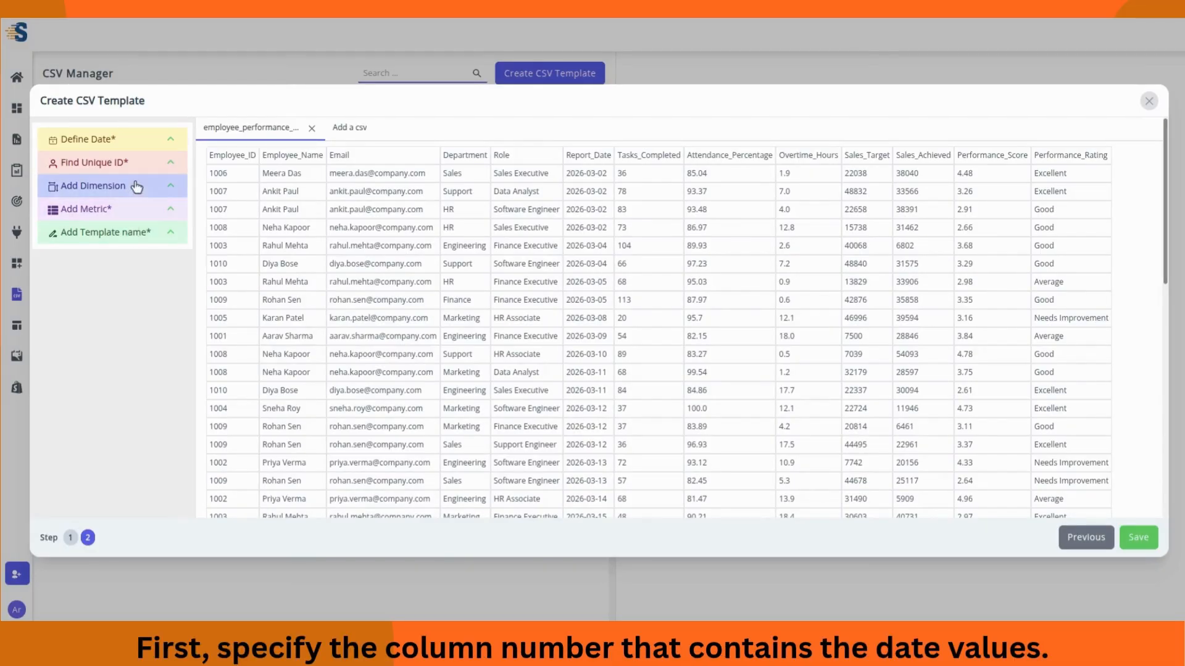
Step: Set column 6, Report_Date, as the date field with yyyy-mm-dd format
{"action": "left_click", "coordinate": [122, 144]}
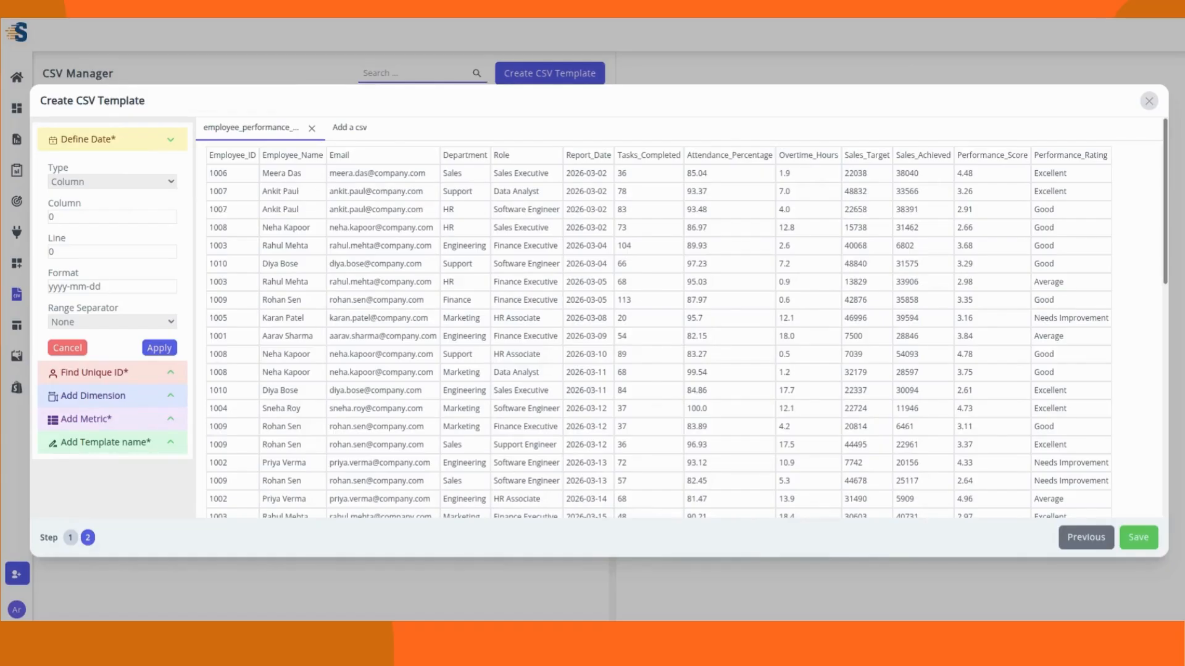
{"action": "left_click", "coordinate": [106, 217]}
{"action": "key", "text": "BackSpace"}
{"action": "type", "text": "6"}
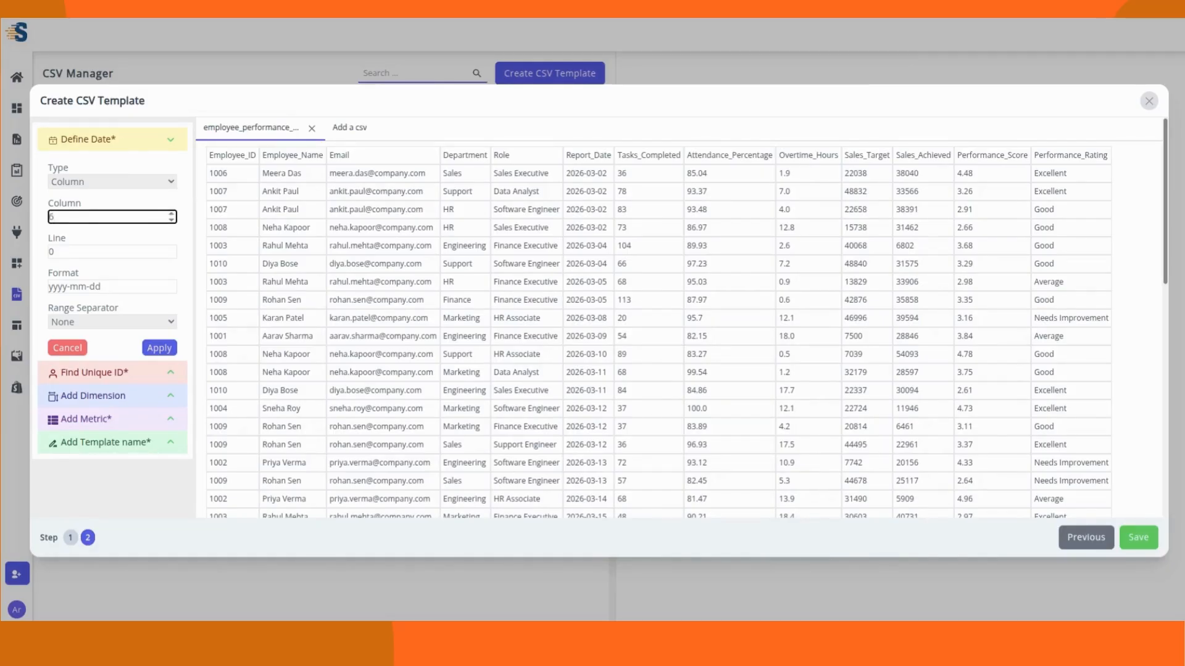
{"action": "left_click", "coordinate": [103, 239]}
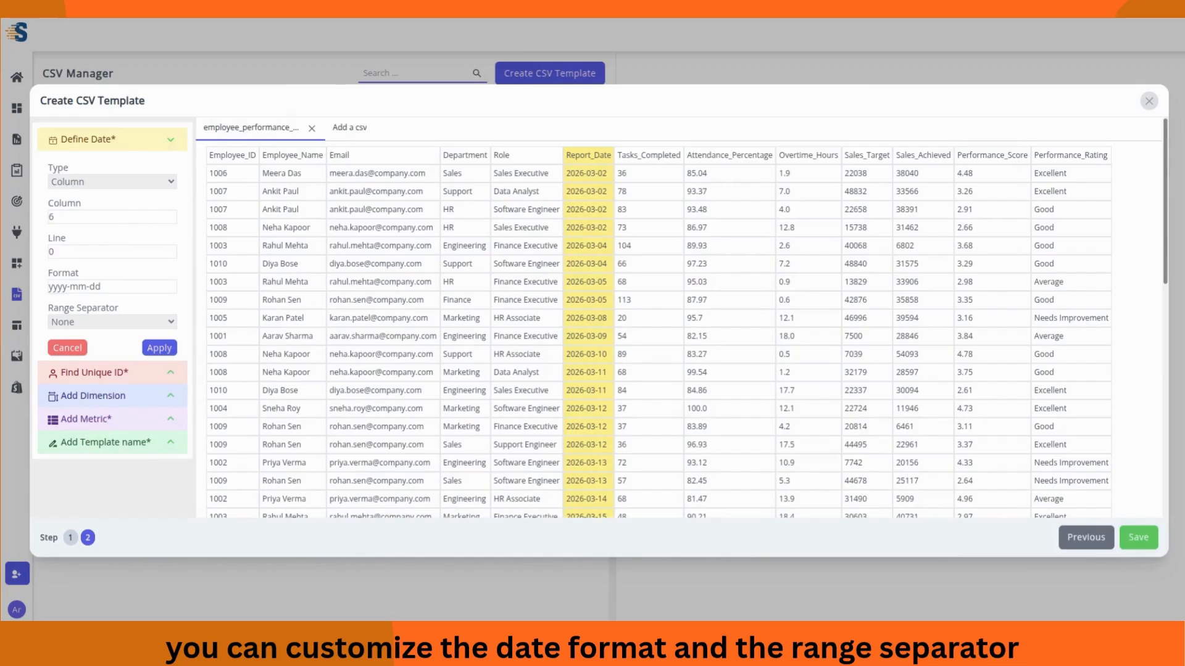
{"action": "left_click", "coordinate": [117, 285]}
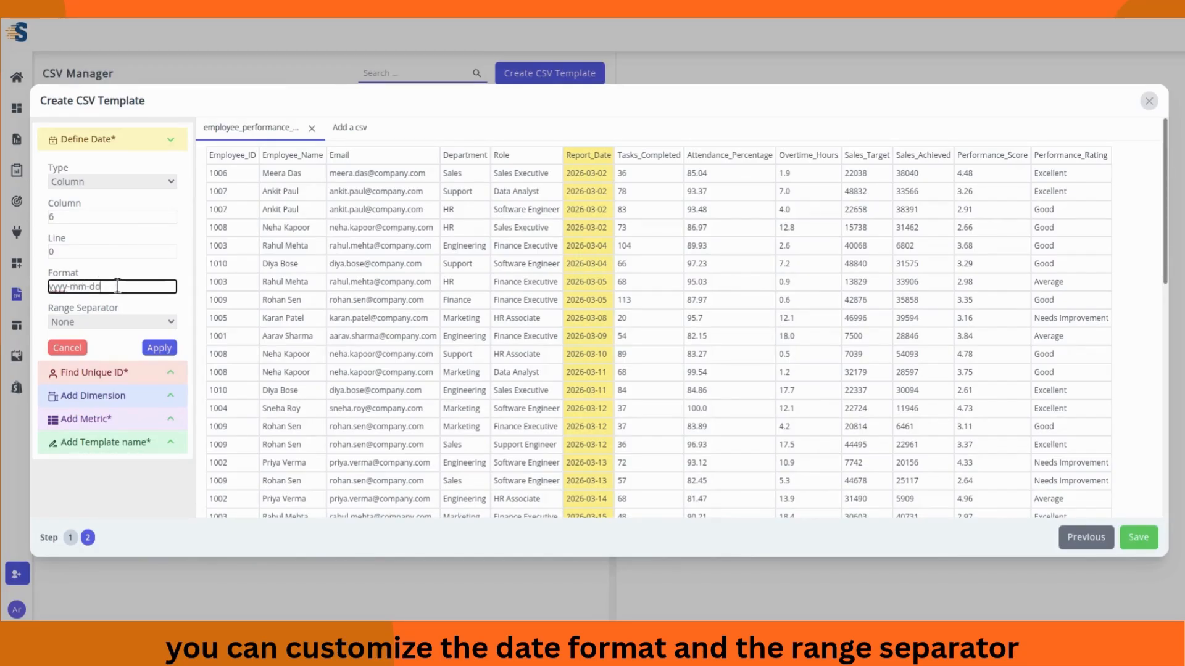
{"action": "left_click", "coordinate": [117, 272]}
{"action": "left_click", "coordinate": [172, 320]}
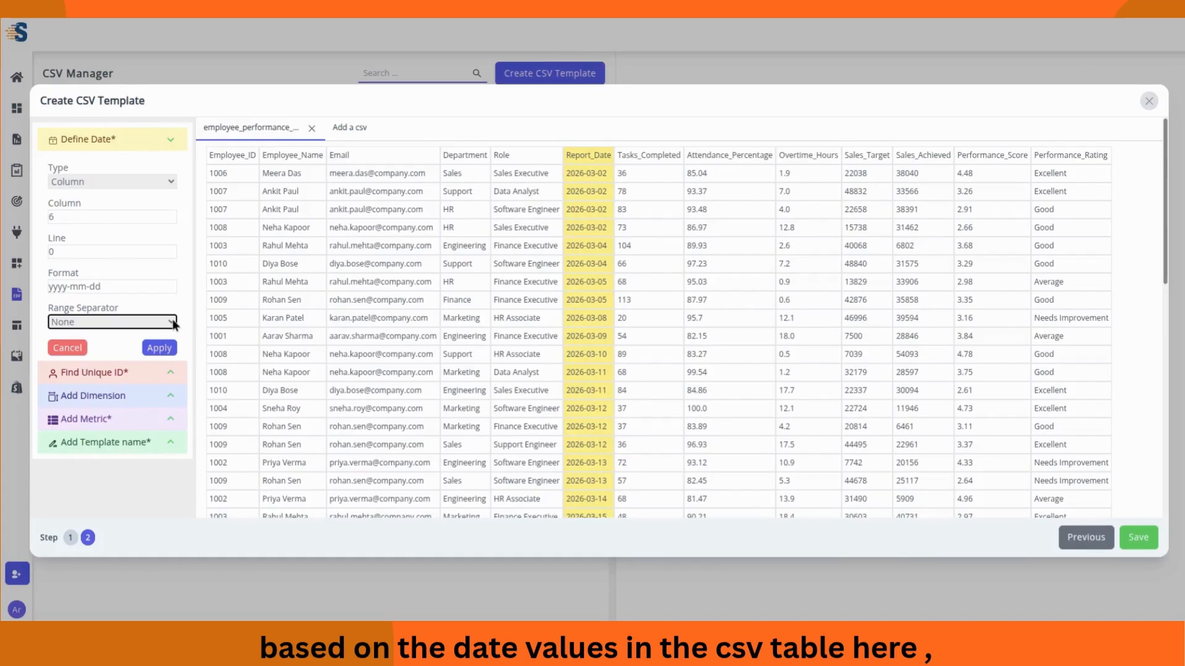
{"action": "left_click", "coordinate": [159, 348]}
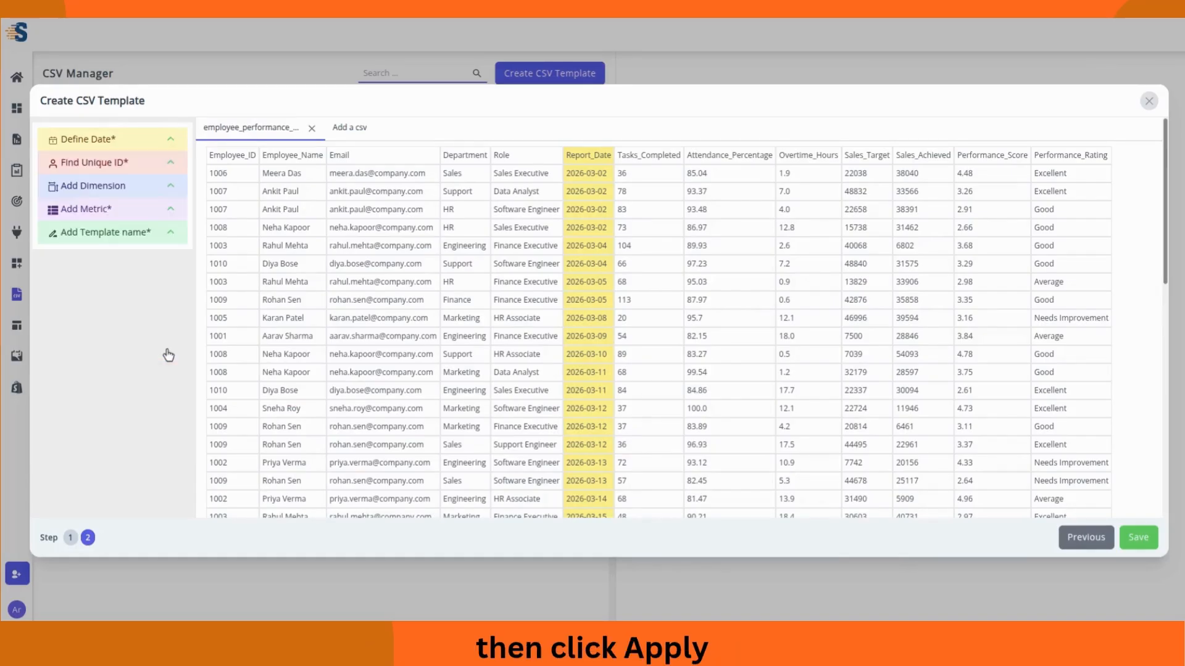
Step: Set column 2, Employee_Name, as the template's unique ID
{"action": "left_click", "coordinate": [170, 167]}
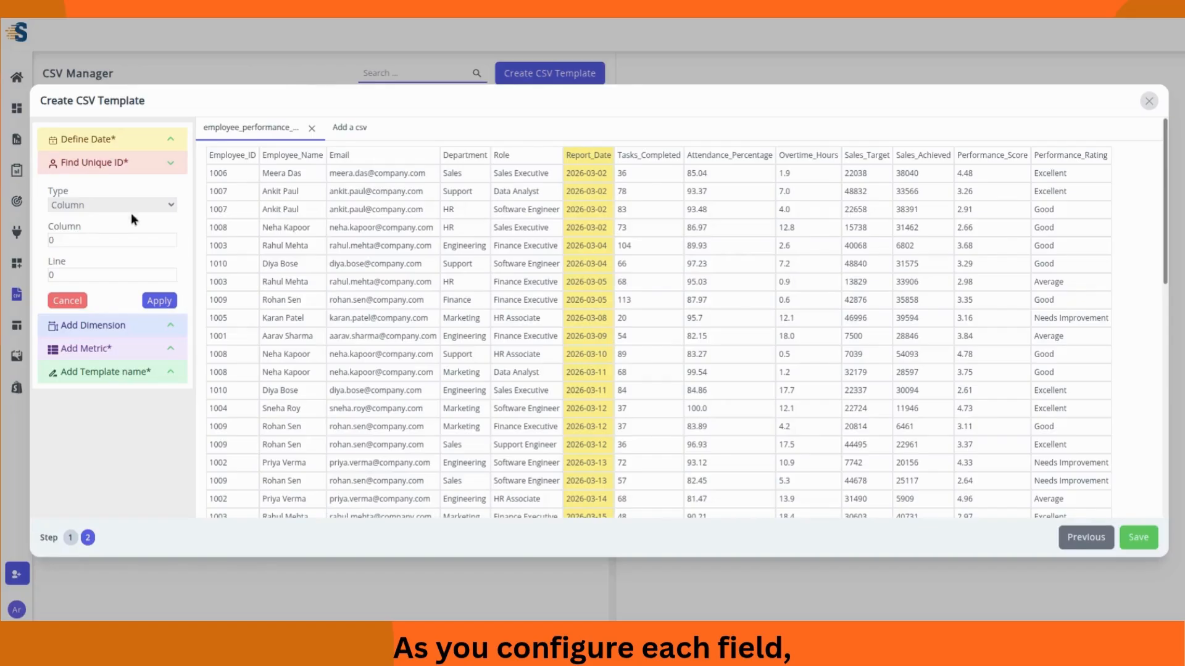
{"action": "left_click", "coordinate": [119, 238]}
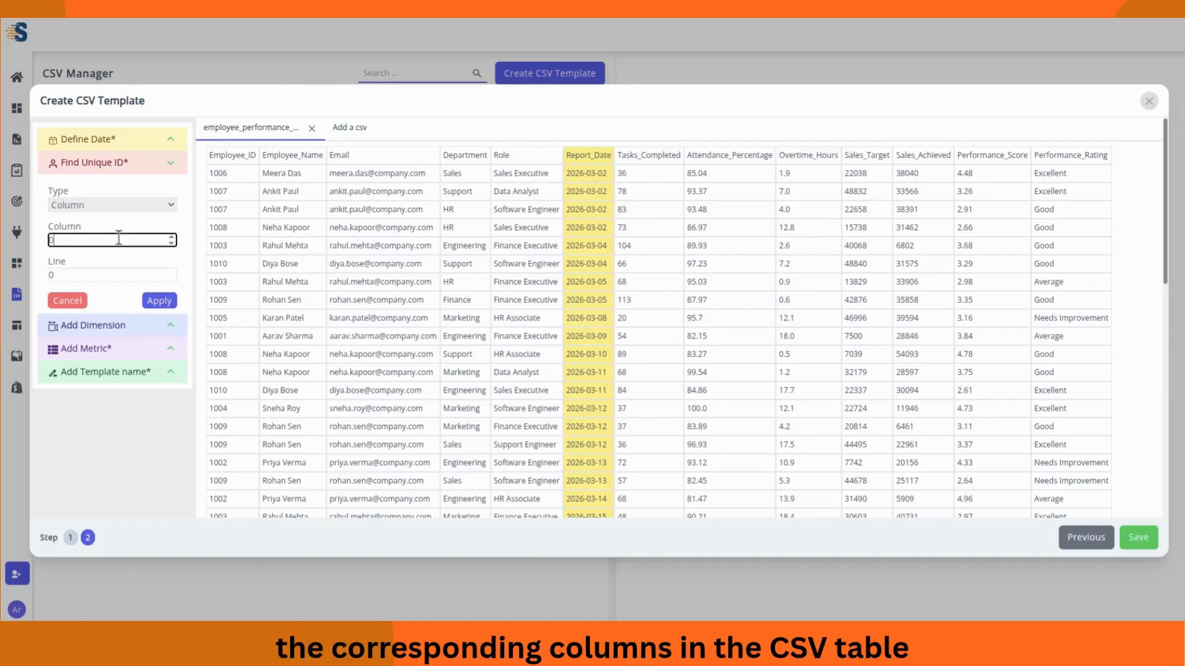
{"action": "key", "text": "BackSpace"}
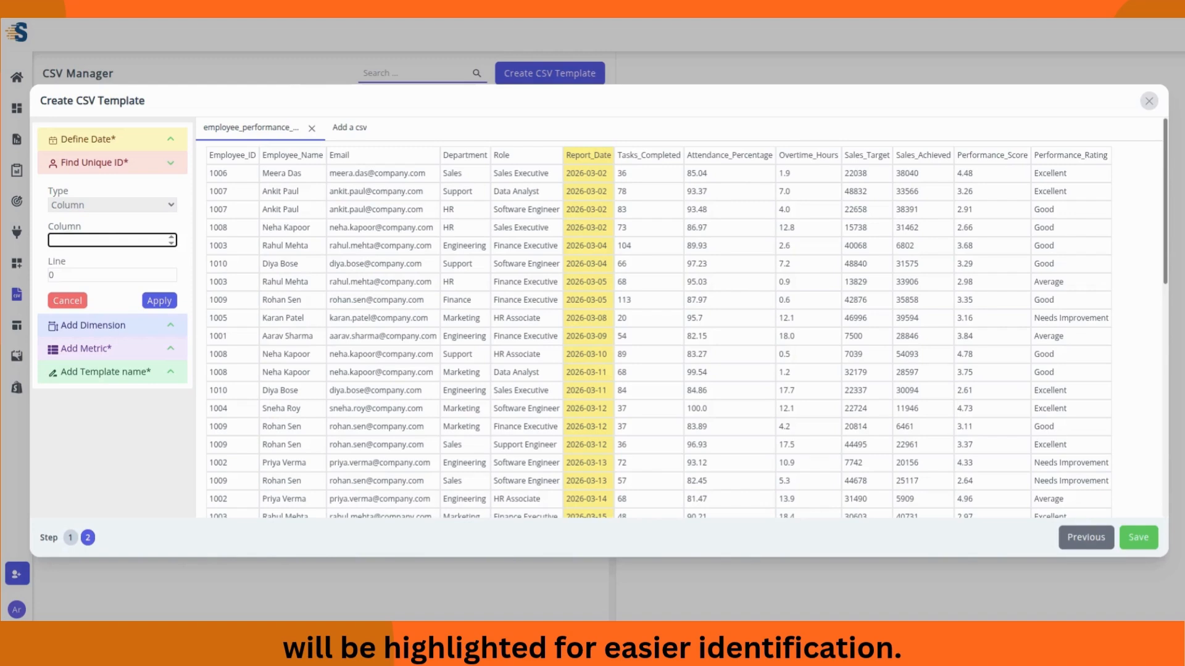
{"action": "type", "text": "2"}
{"action": "left_click", "coordinate": [109, 220]}
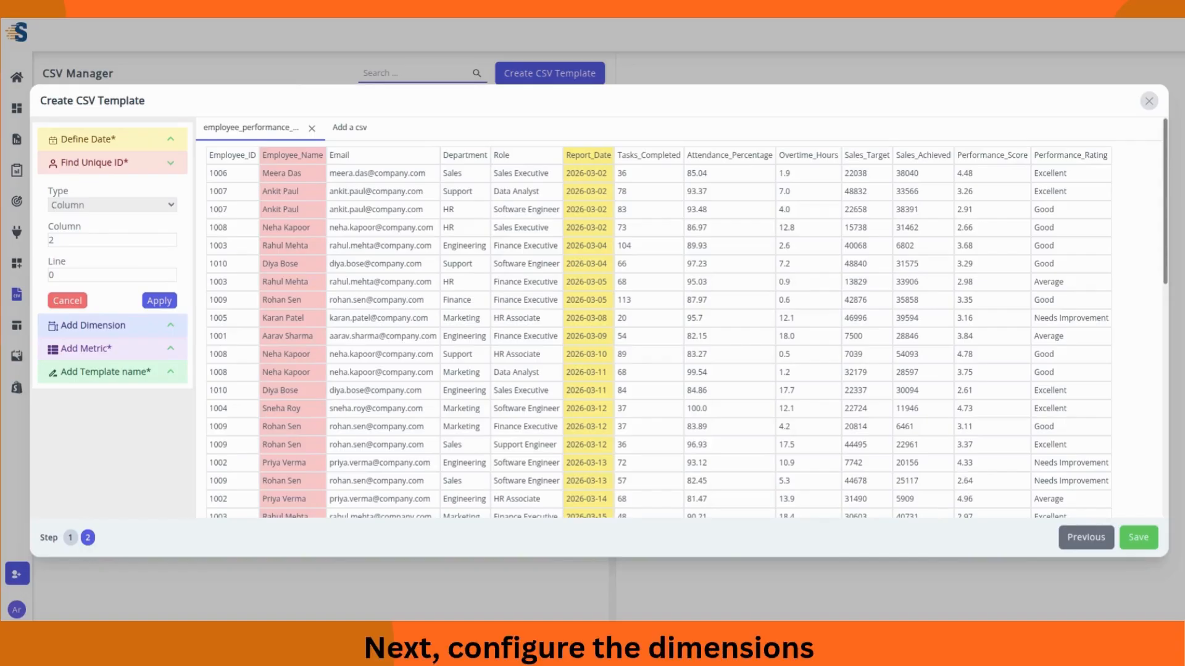
{"action": "left_click", "coordinate": [165, 300]}
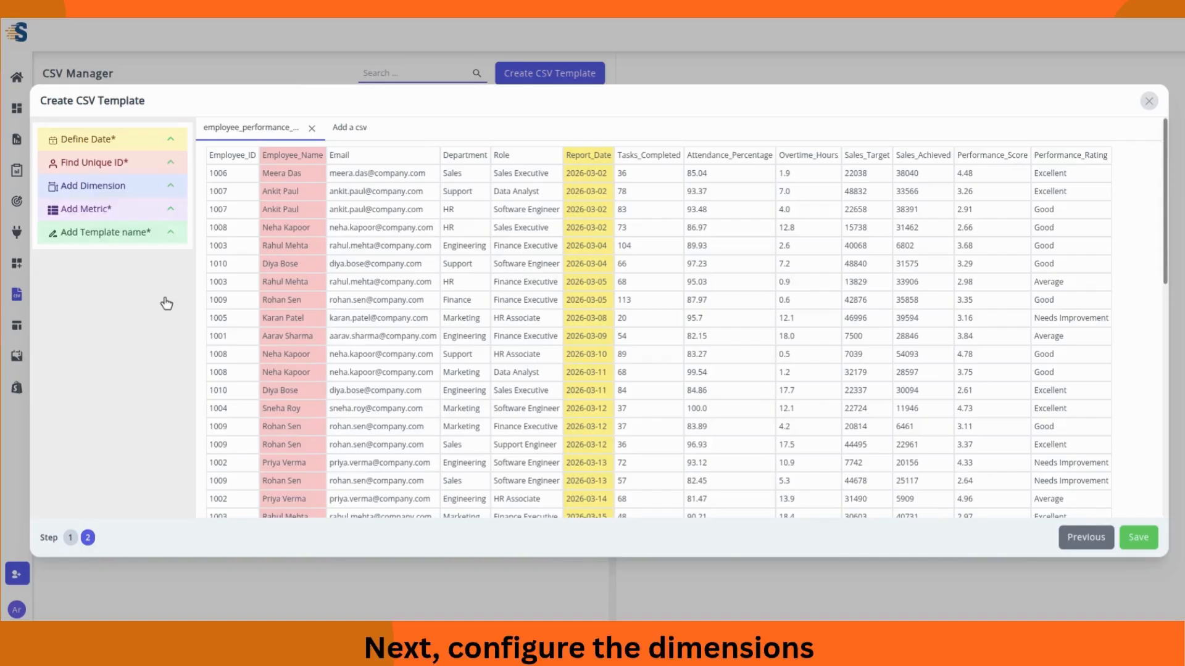
Step: Add dimensions Email (column 3), Department (4), Role (5) and Performance Rating (13)
{"action": "left_click", "coordinate": [168, 187]}
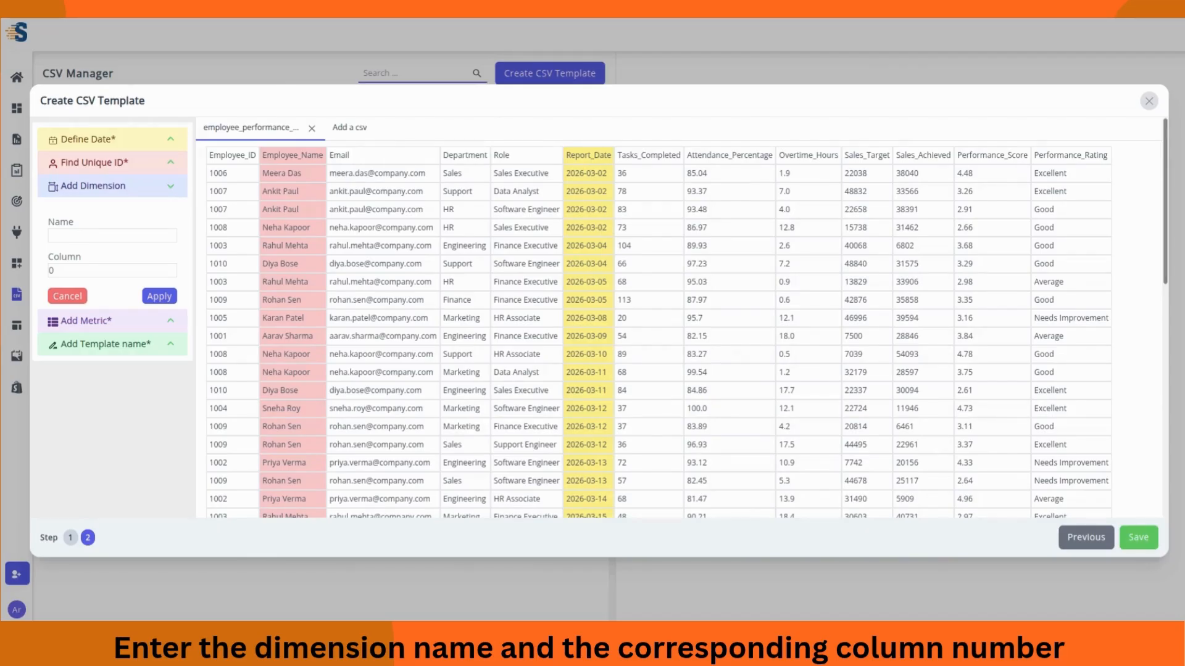
{"action": "left_click", "coordinate": [122, 233]}
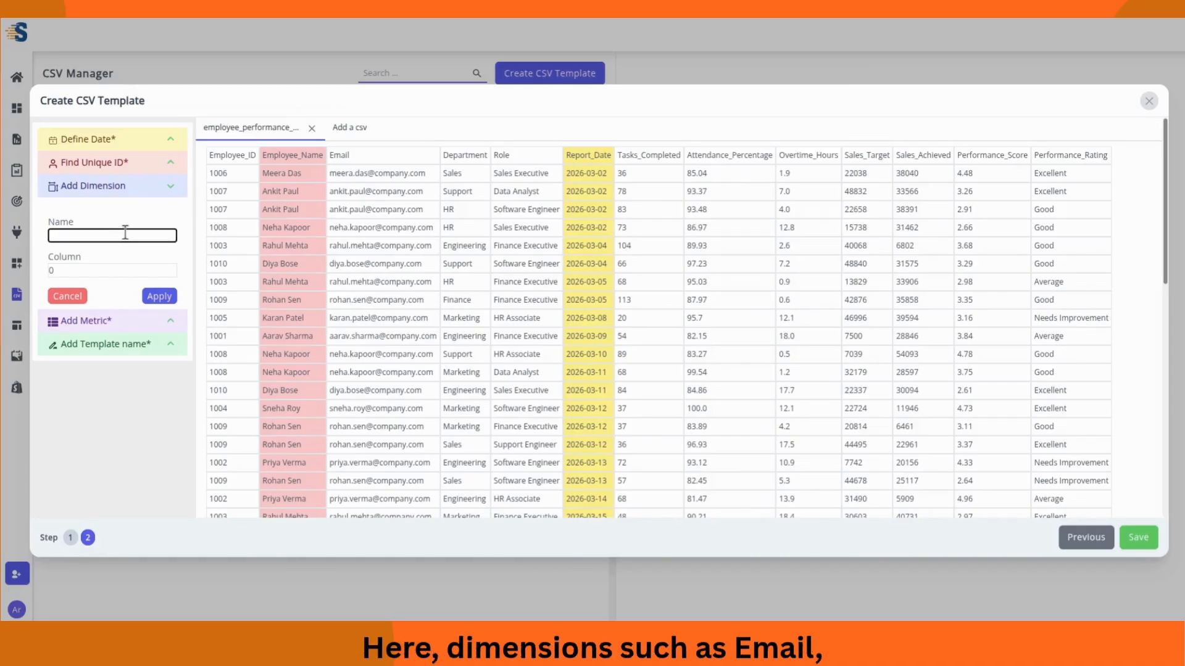
{"action": "type", "text": "Email"}
{"action": "left_click", "coordinate": [99, 270]}
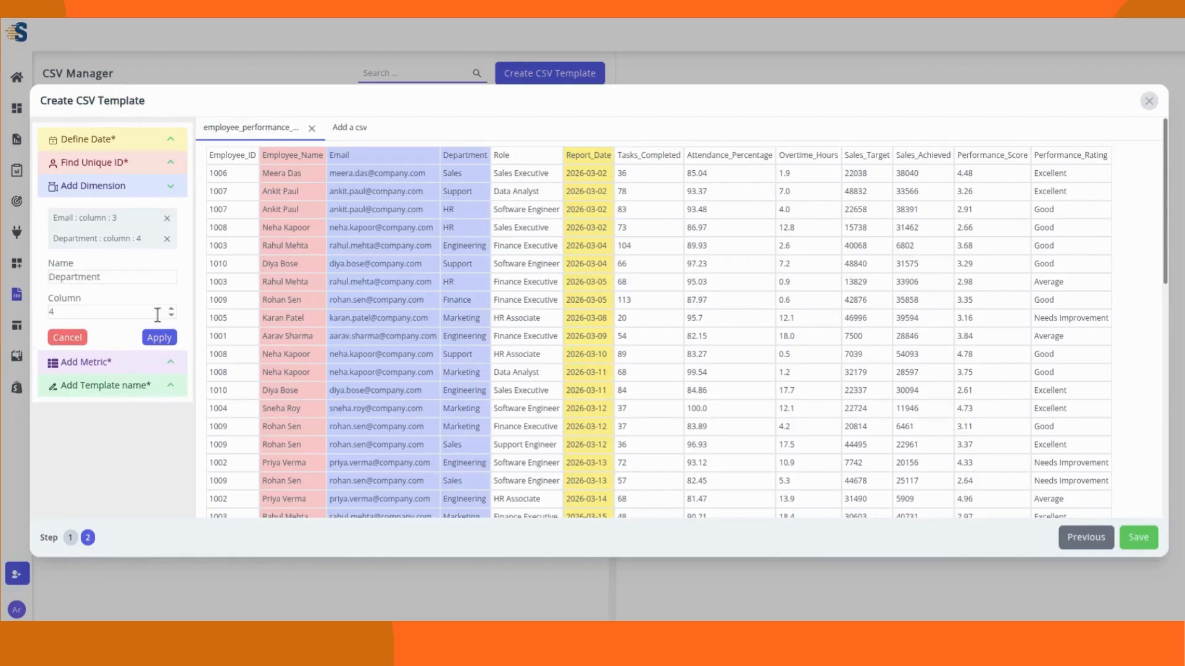
{"action": "type", "text": "Role"}
{"action": "left_click", "coordinate": [114, 311]}
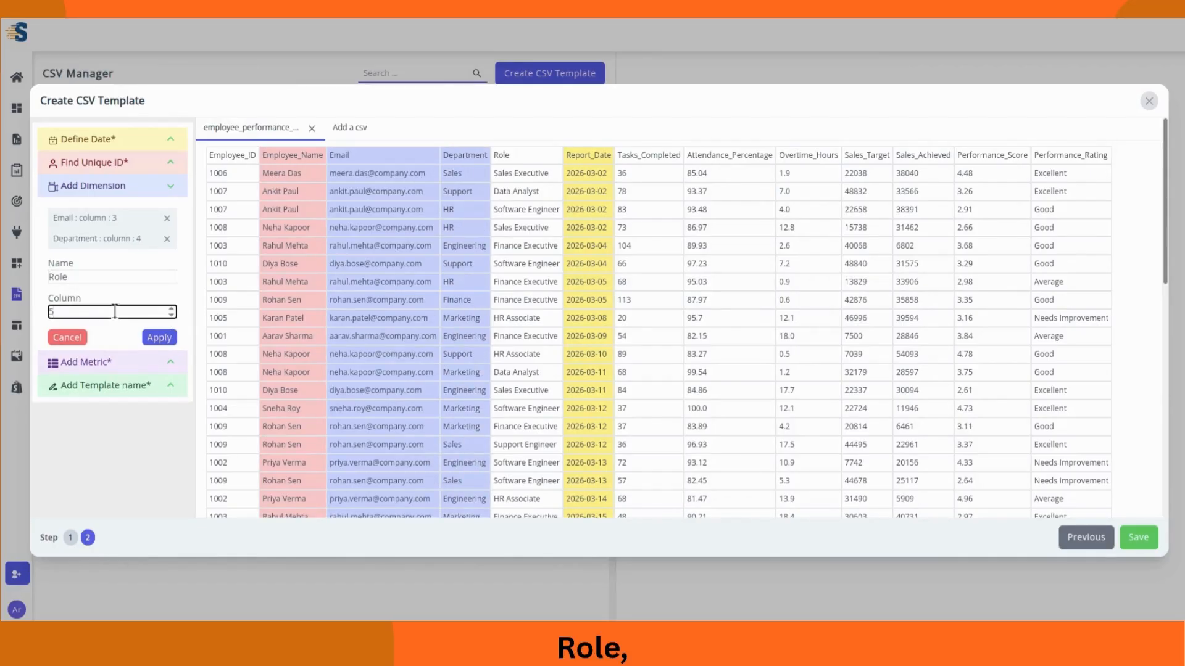
{"action": "left_click", "coordinate": [159, 337]}
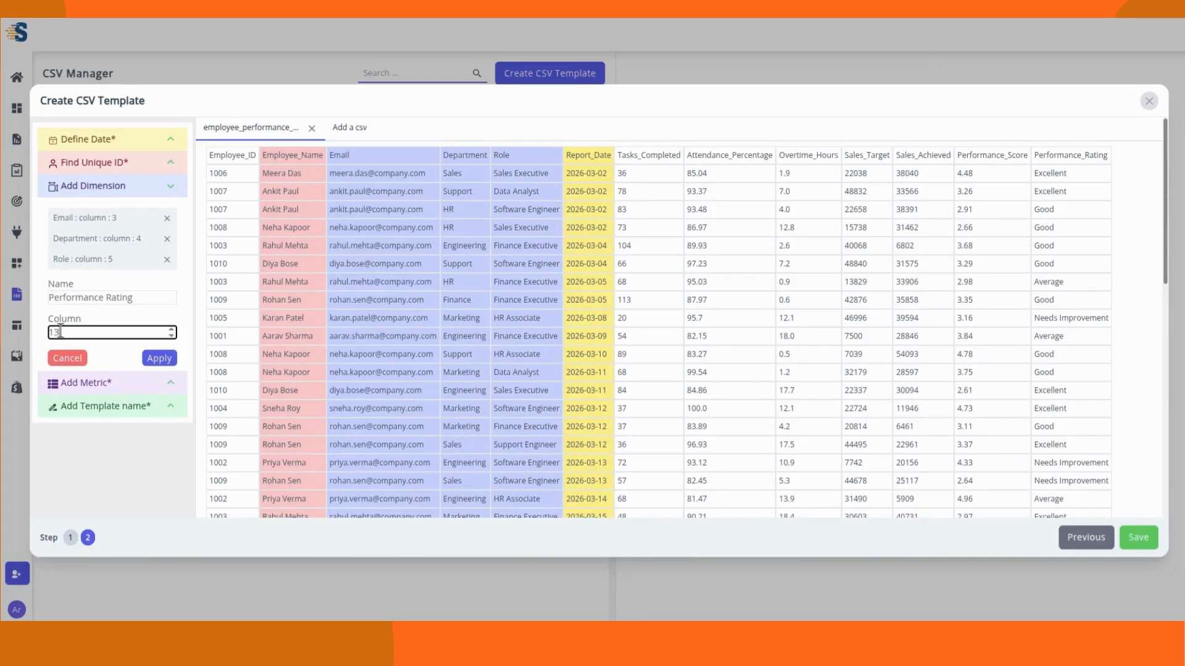
{"action": "left_click", "coordinate": [159, 359]}
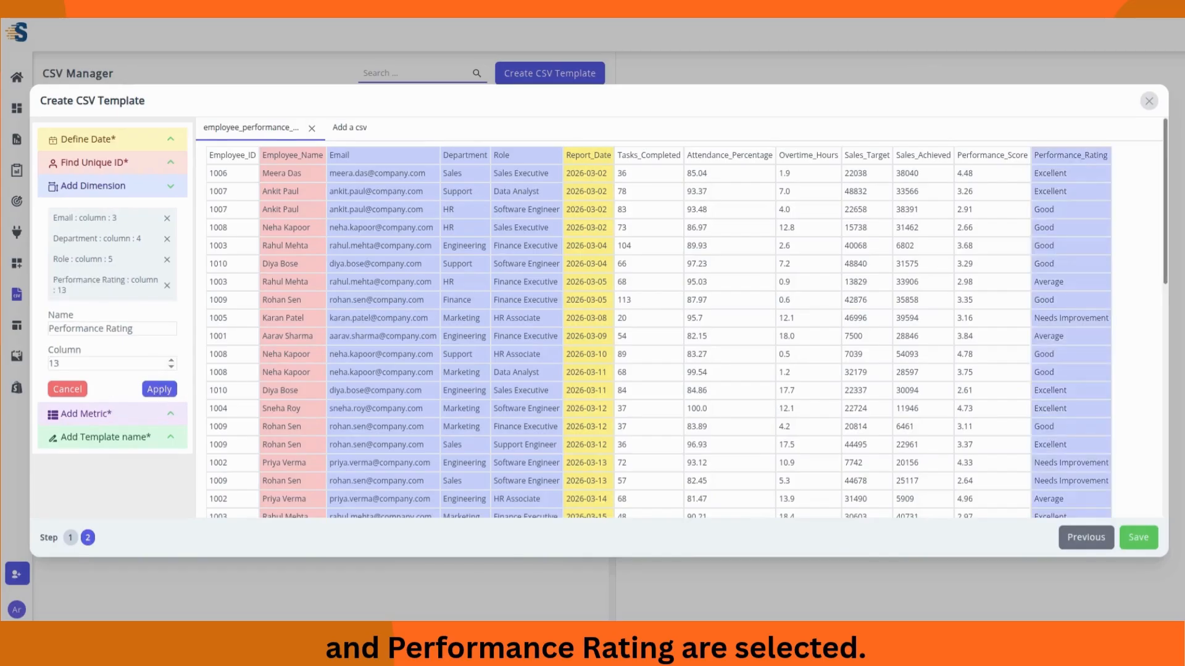
{"action": "left_click", "coordinate": [171, 190]}
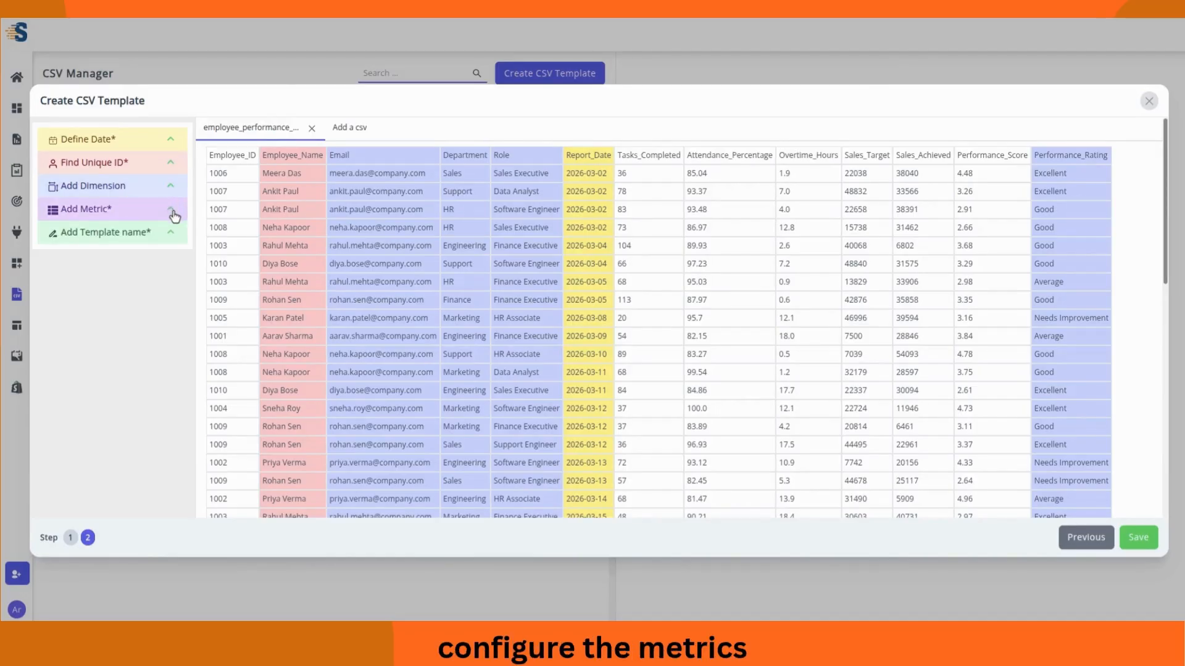
Step: Add an Employee Ids metric on column 1
{"action": "left_click", "coordinate": [172, 210]}
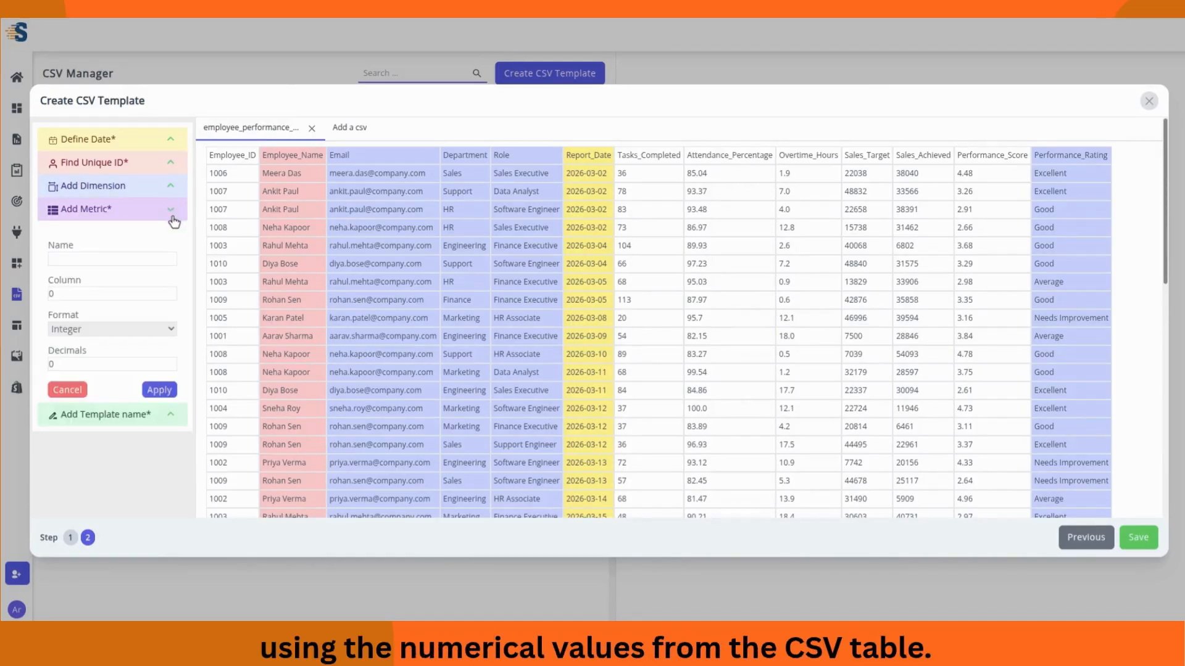
{"action": "left_click", "coordinate": [132, 258]}
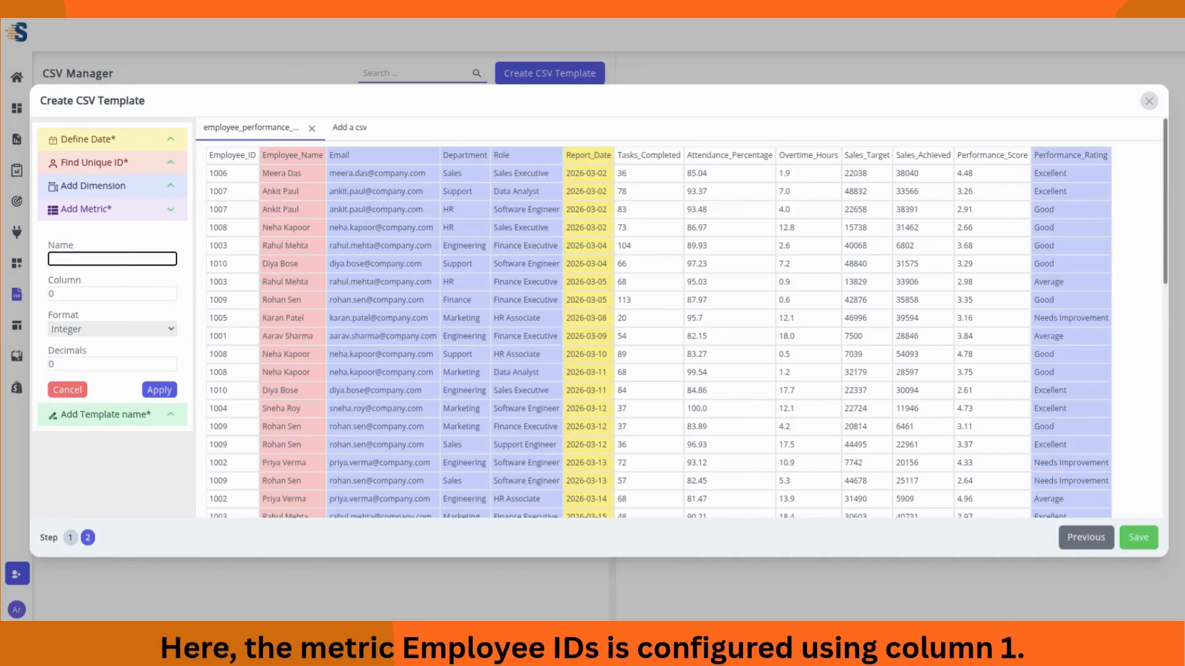
{"action": "type", "text": "Employee Ids"}
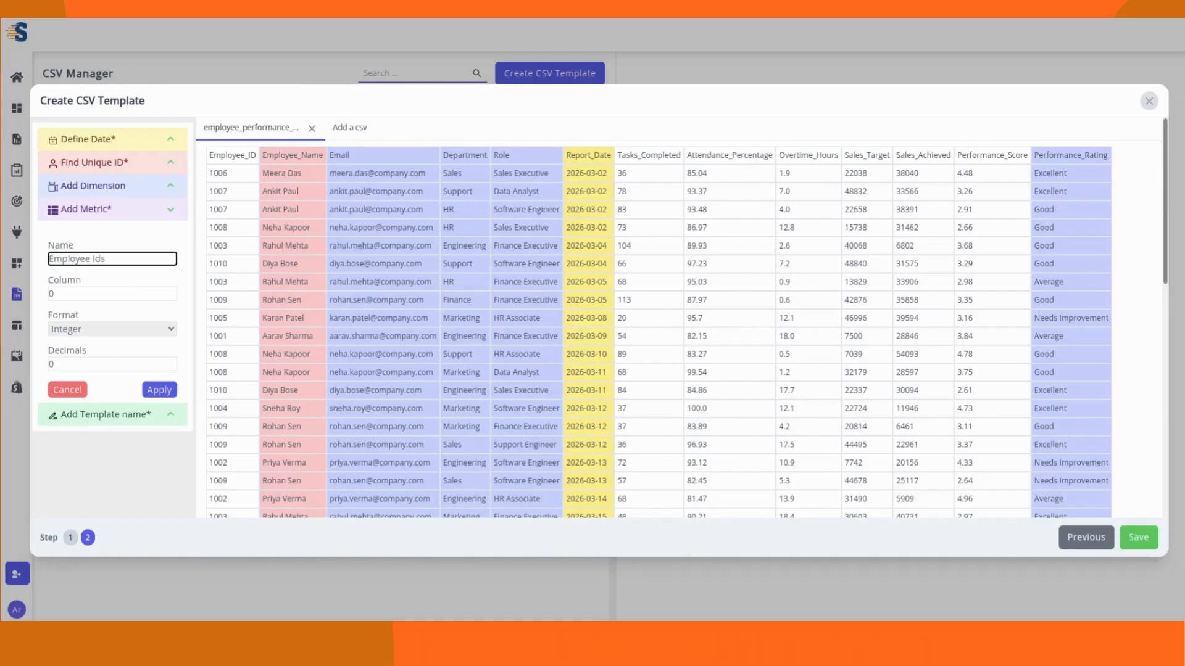
{"action": "left_click", "coordinate": [121, 293]}
{"action": "key", "text": "BackSpace"}
{"action": "type", "text": "1"}
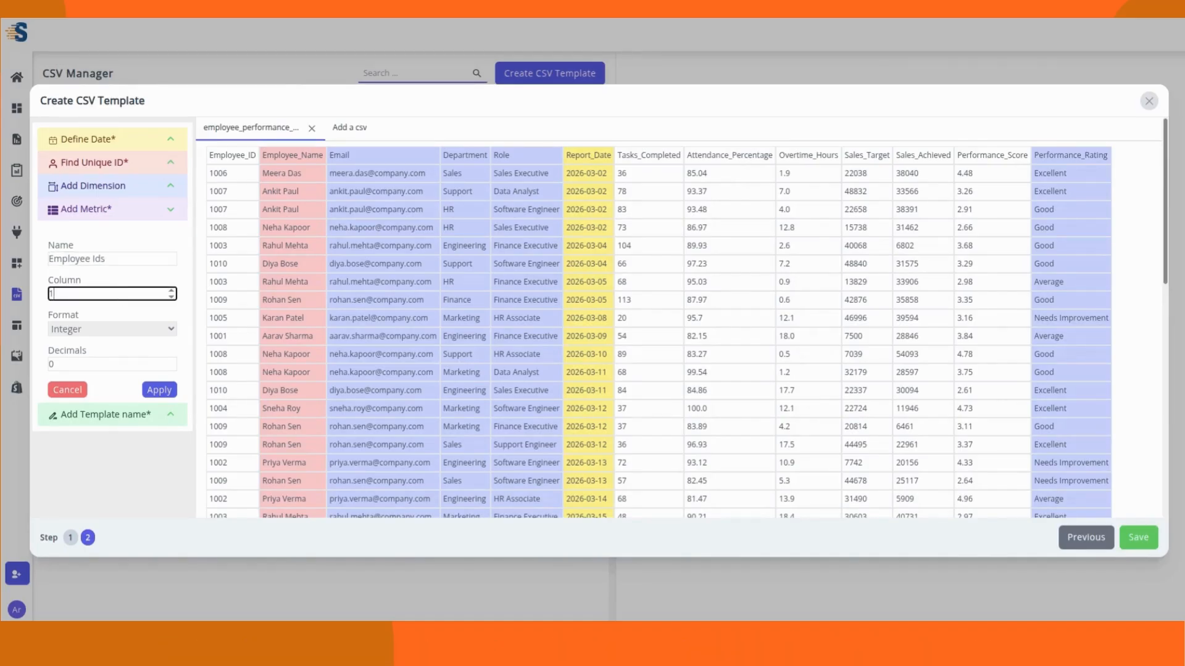
{"action": "left_click", "coordinate": [117, 310]}
{"action": "left_click", "coordinate": [163, 329]}
{"action": "left_click", "coordinate": [165, 394]}
Step: Add a Tasks metric on column 7
{"action": "left_click", "coordinate": [117, 280]}
{"action": "key", "text": "ctrl+a"}
{"action": "key", "text": "BackSpace"}
{"action": "type", "text": "Task"}
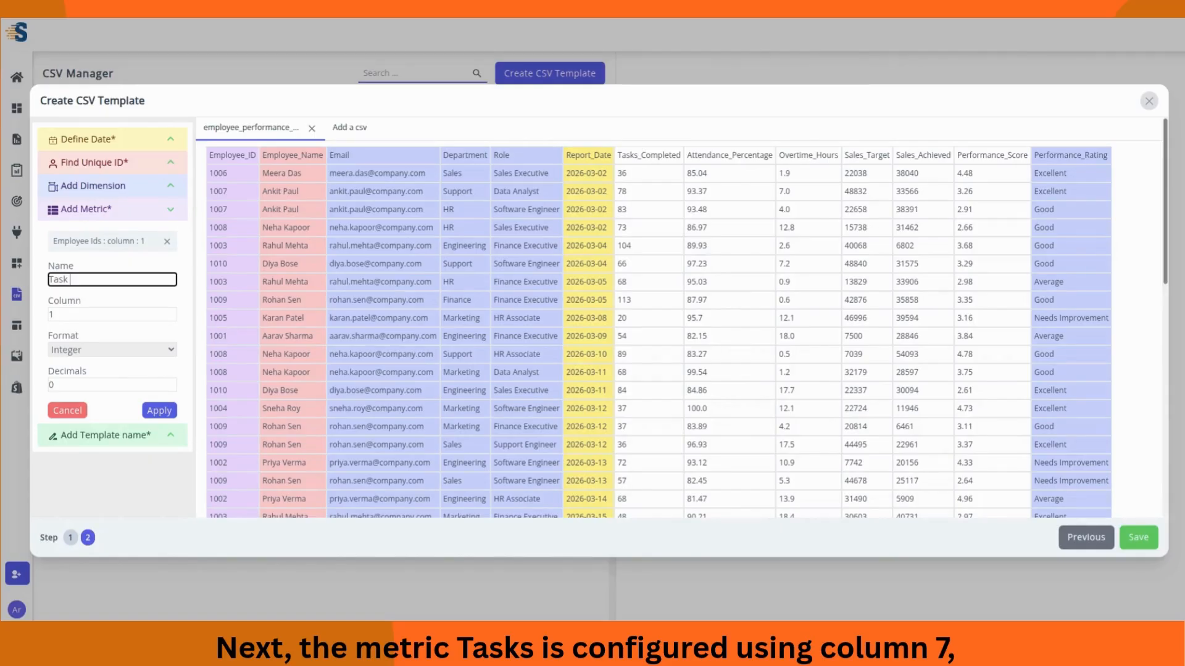
{"action": "left_click", "coordinate": [82, 316]}
{"action": "type", "text": "7"}
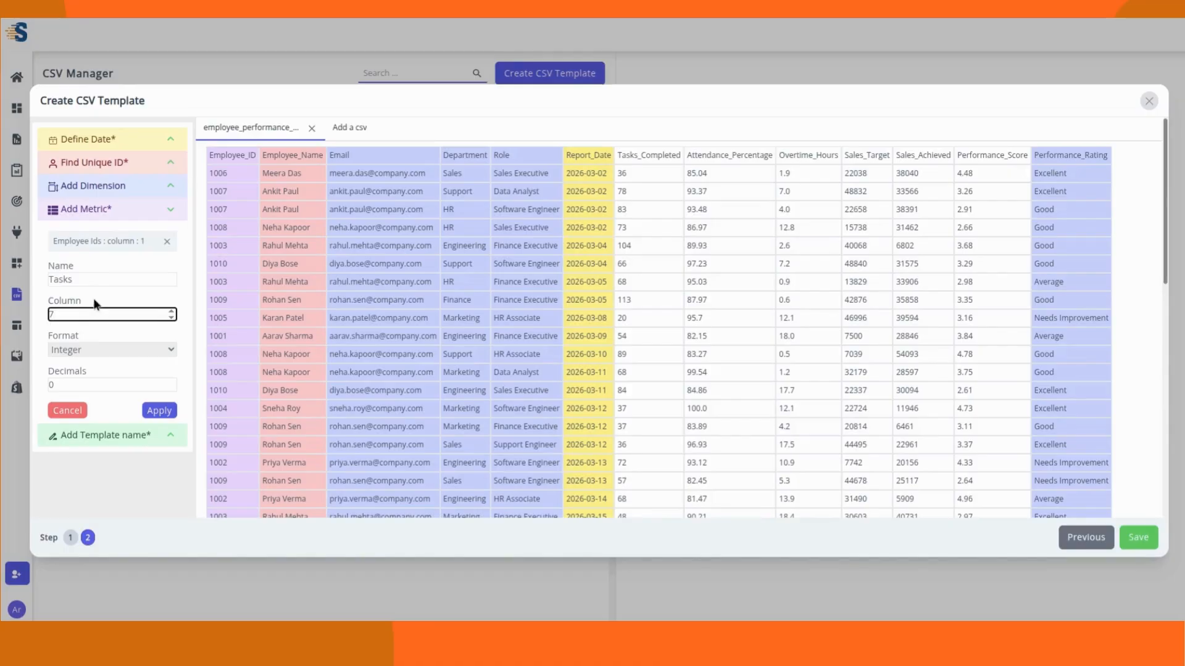
{"action": "left_click", "coordinate": [160, 411]}
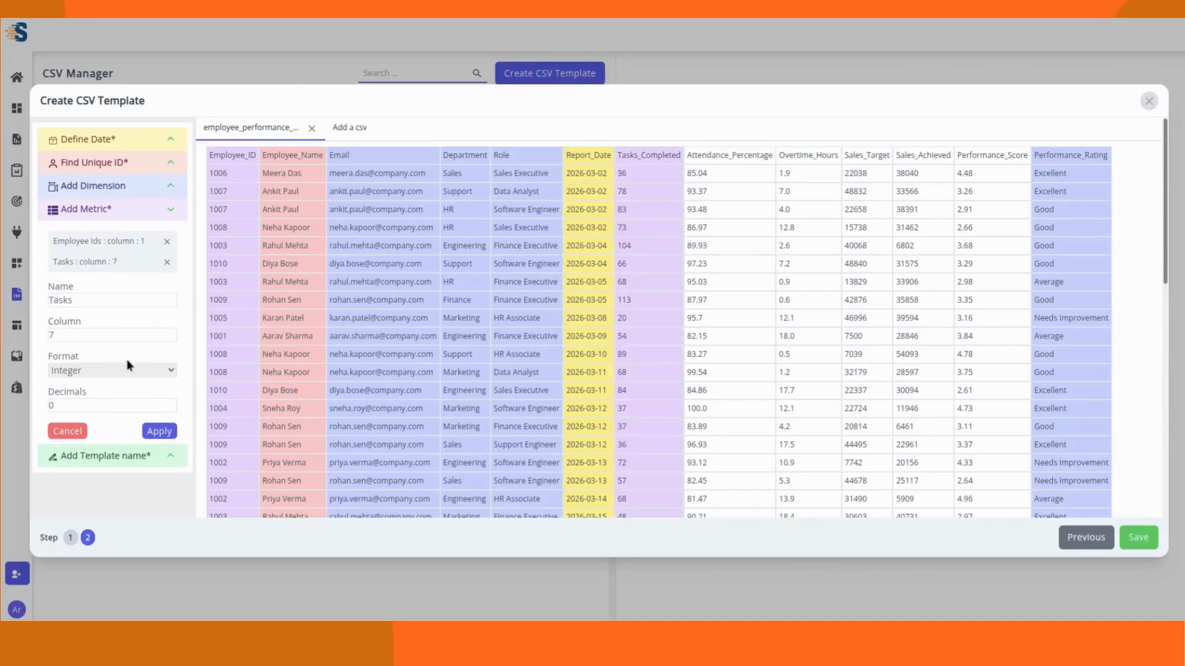
Step: Add a Sales Target metric on column 10 with integer format
{"action": "double_click", "coordinate": [90, 302]}
{"action": "type", "text": "S"}
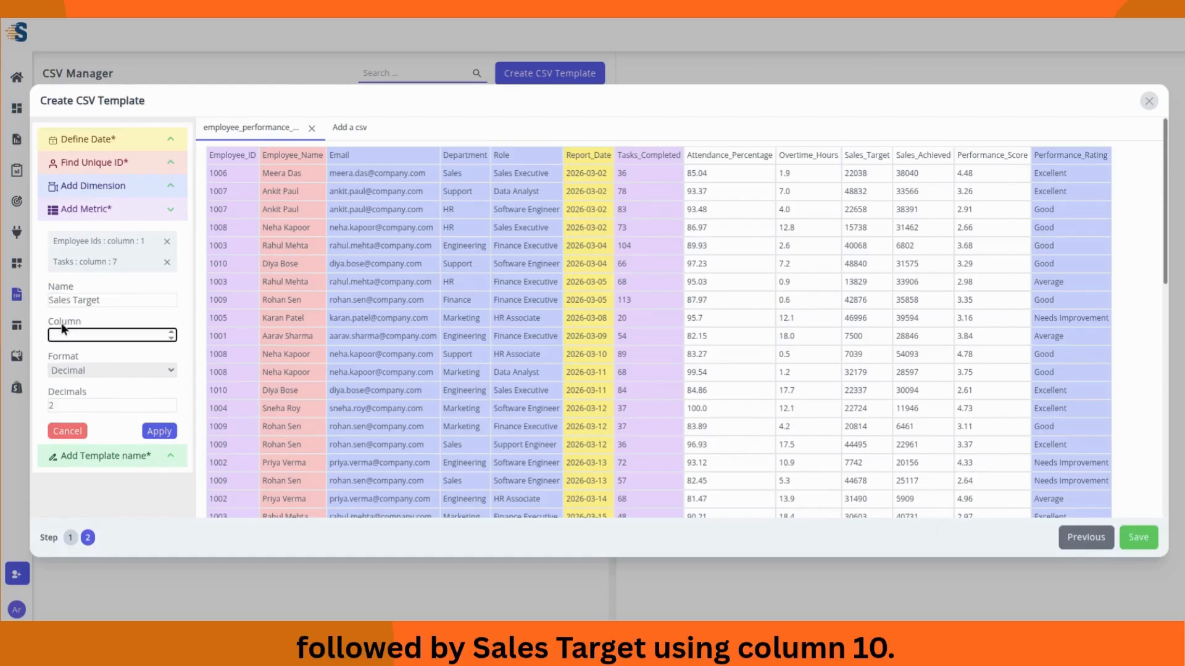
{"action": "type", "text": "10"}
{"action": "left_click", "coordinate": [159, 372]}
{"action": "left_click", "coordinate": [127, 375]}
{"action": "left_click", "coordinate": [88, 402]}
{"action": "key", "text": "BackSpace"}
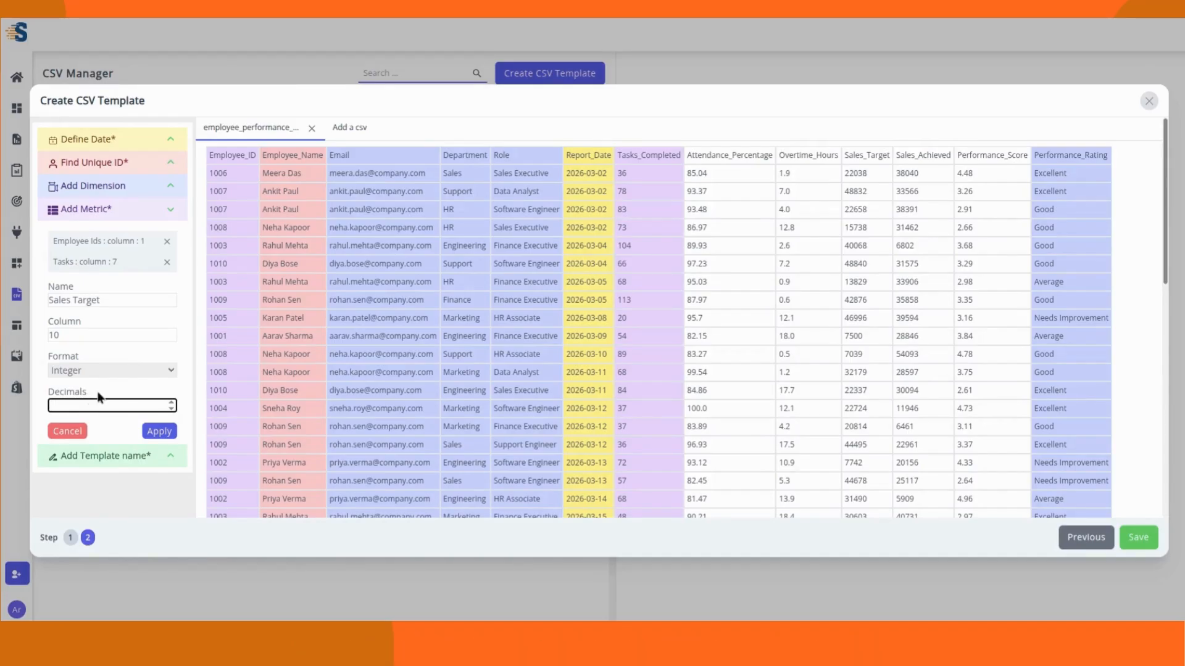
{"action": "left_click", "coordinate": [159, 432]}
Step: Add an Attendance (%) metric on column 8, decimal with 2 places
{"action": "triple_click", "coordinate": [158, 319]}
{"action": "type", "text": "Atte"}
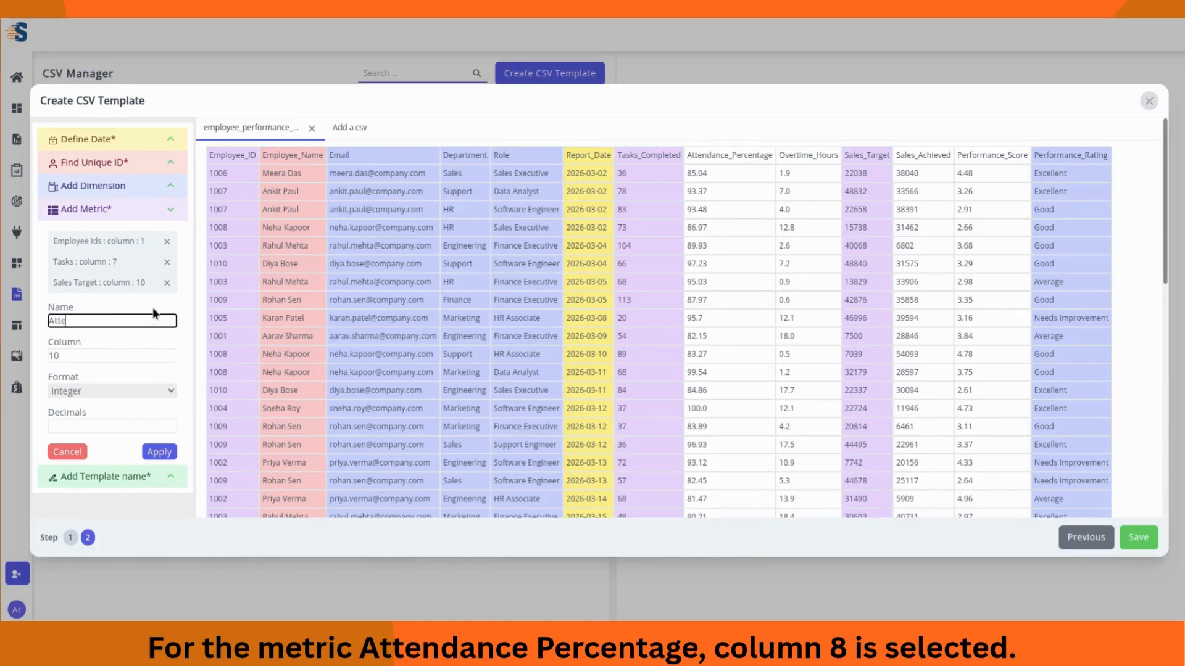
{"action": "type", "text": "ndance (%"}
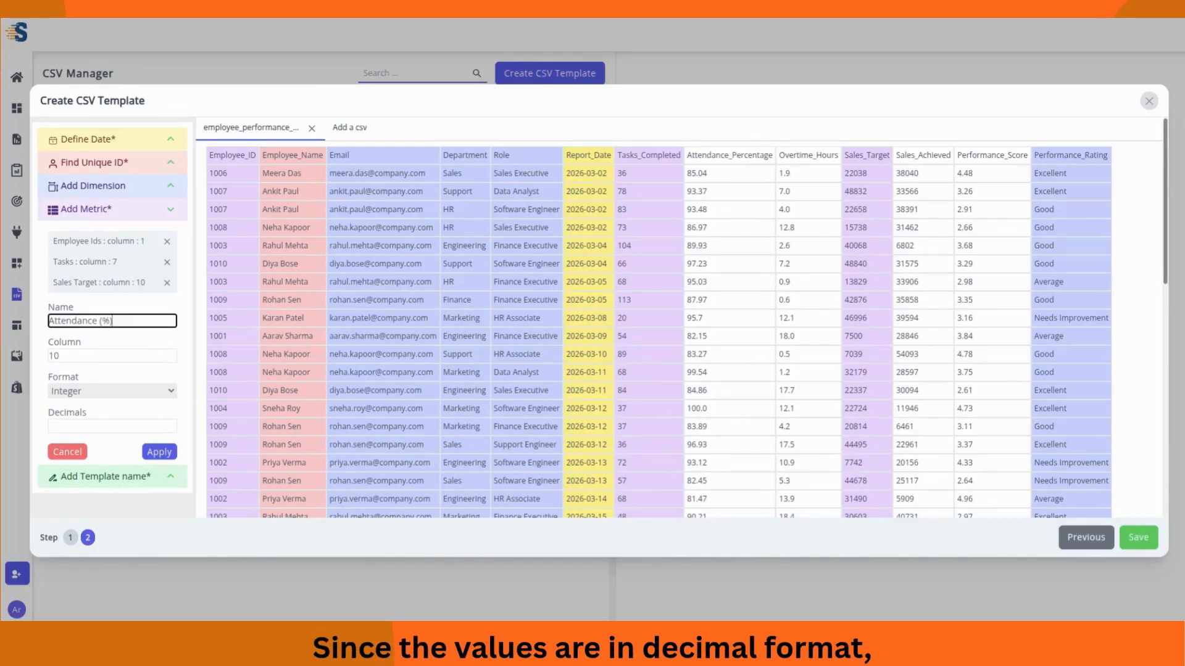
{"action": "left_click", "coordinate": [86, 355]}
{"action": "key", "text": "BackSpace"}
{"action": "key", "text": "BackSpace"}
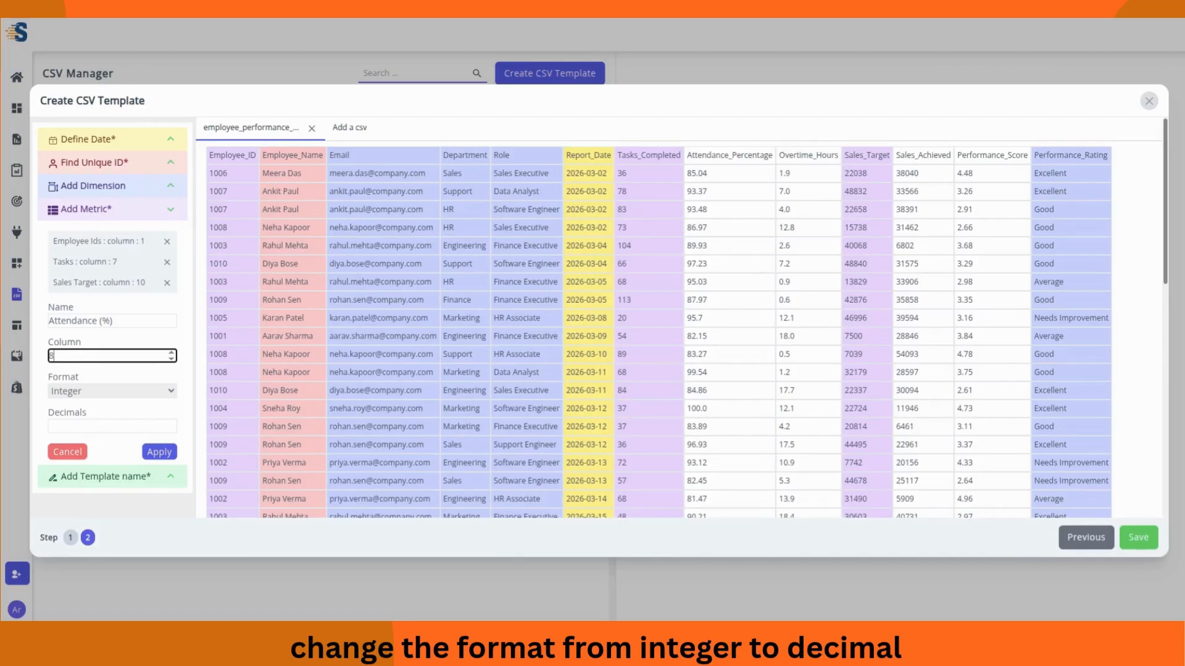
{"action": "type", "text": "8"}
{"action": "left_click", "coordinate": [143, 390]}
{"action": "left_click", "coordinate": [111, 427]}
{"action": "type", "text": "2"}
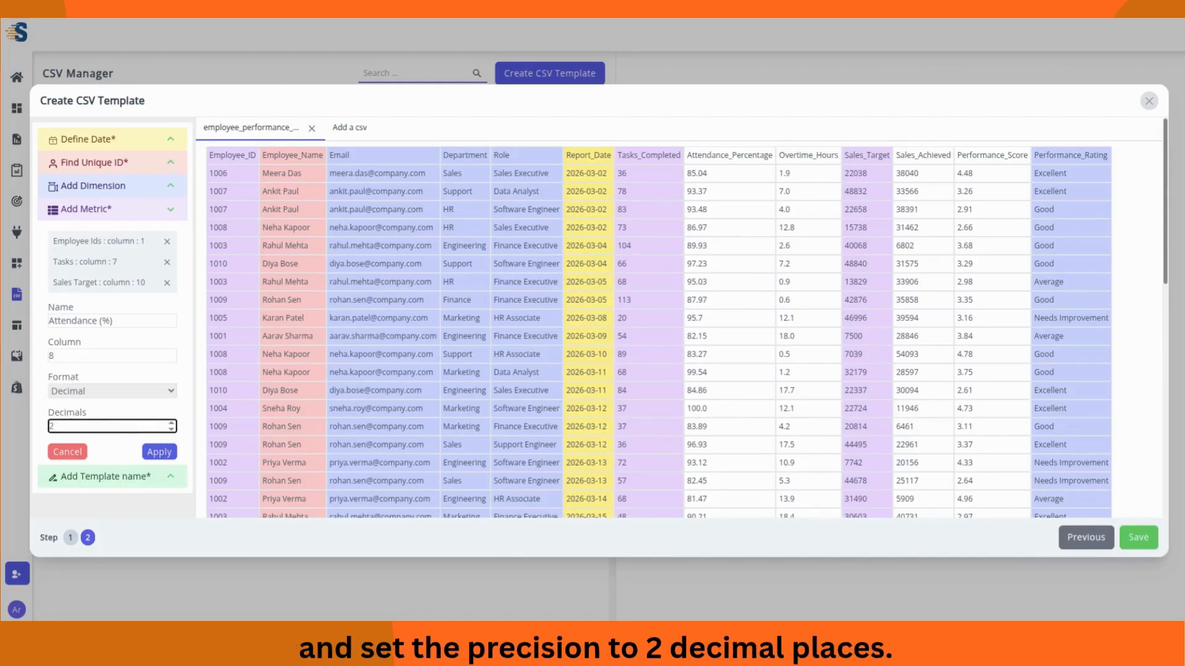
{"action": "left_click", "coordinate": [128, 438]}
{"action": "left_click", "coordinate": [156, 454]}
Step: Add an Overtime Hours metric on column 9 with 1 decimal place
{"action": "left_click", "coordinate": [51, 343]}
{"action": "type", "text": "Ove"}
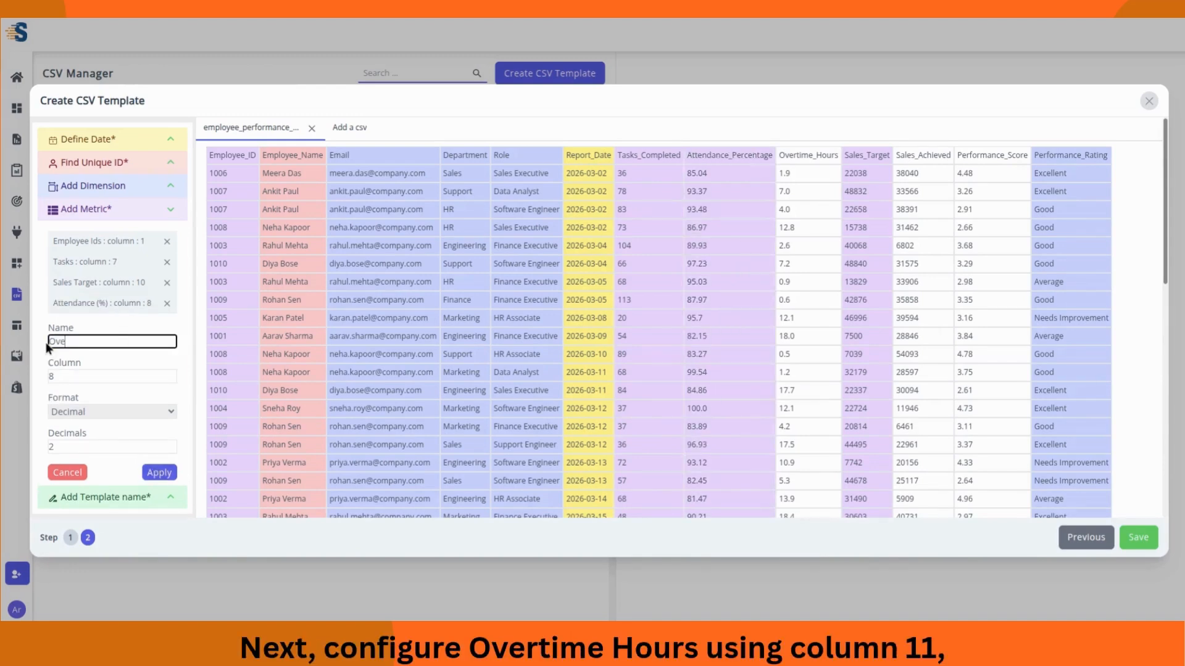
{"action": "type", "text": "rtime Hours"}
{"action": "double_click", "coordinate": [60, 378]}
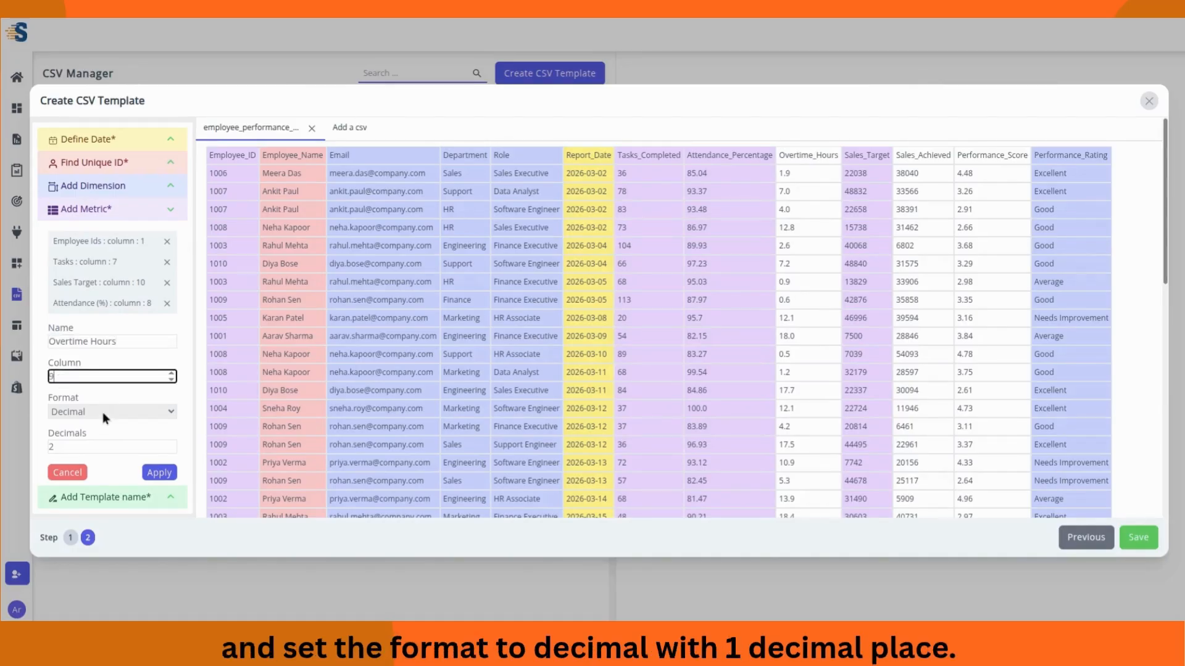
{"action": "left_click", "coordinate": [77, 446]}
{"action": "type", "text": "1"}
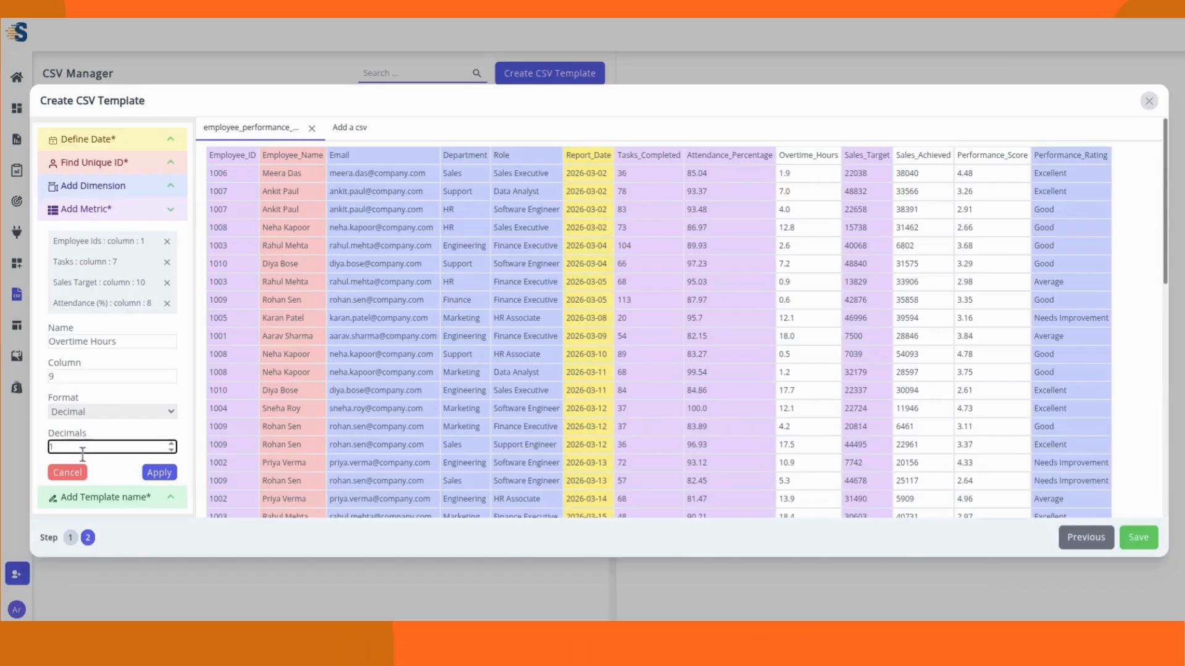
{"action": "left_click", "coordinate": [159, 472]}
Step: Add a Sales Achieved metric on column 11
{"action": "left_click", "coordinate": [53, 345]}
{"action": "type", "text": "Sales Achieved"}
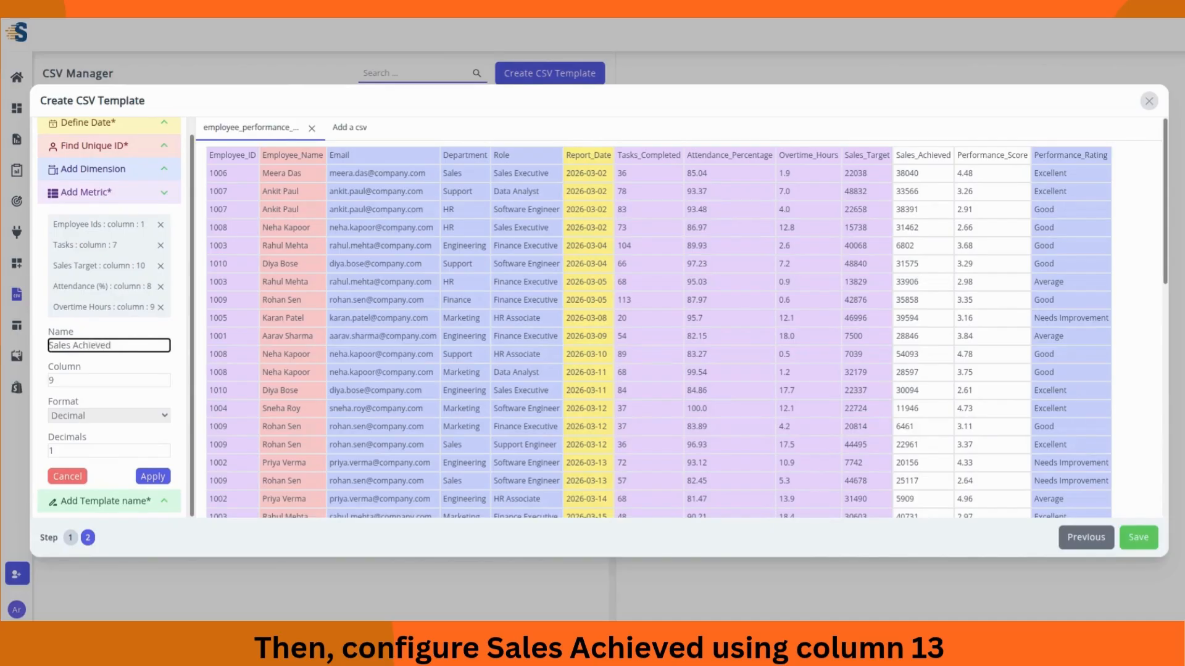
{"action": "left_click", "coordinate": [60, 379]}
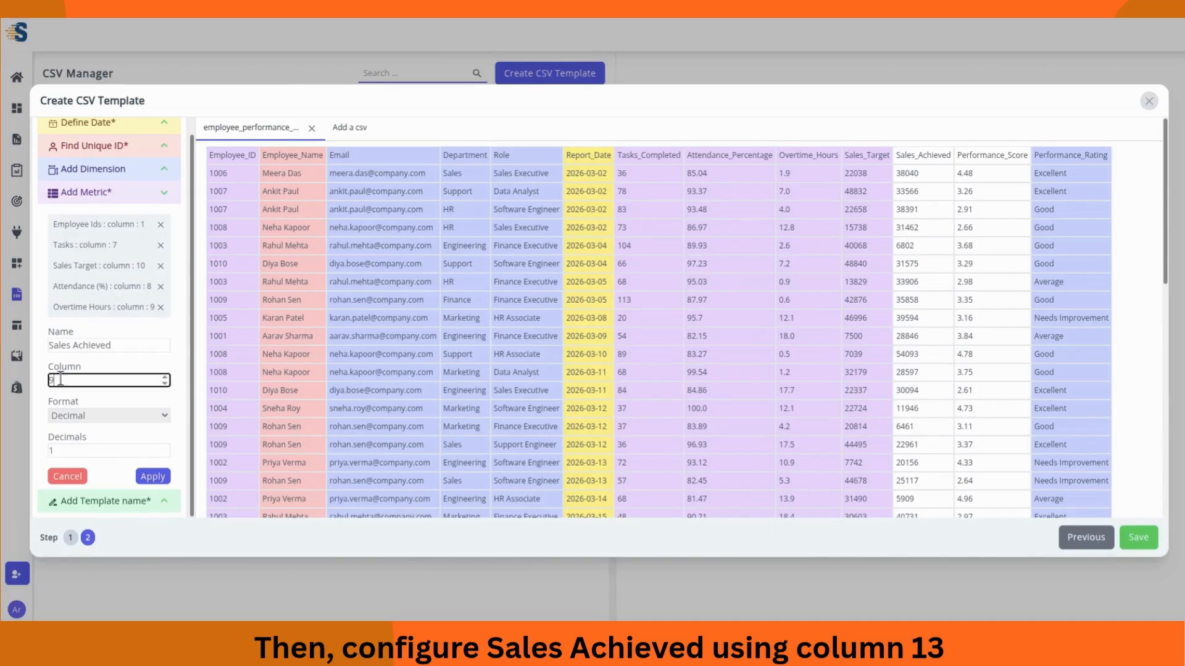
{"action": "key", "text": "BackSpace"}
{"action": "type", "text": "11"}
{"action": "left_click", "coordinate": [152, 476]}
Step: Add a Performance Score metric on column 12, decimal with 2 places
{"action": "left_click_drag", "start_coordinate": [114, 345], "coordinate": [46, 350]}
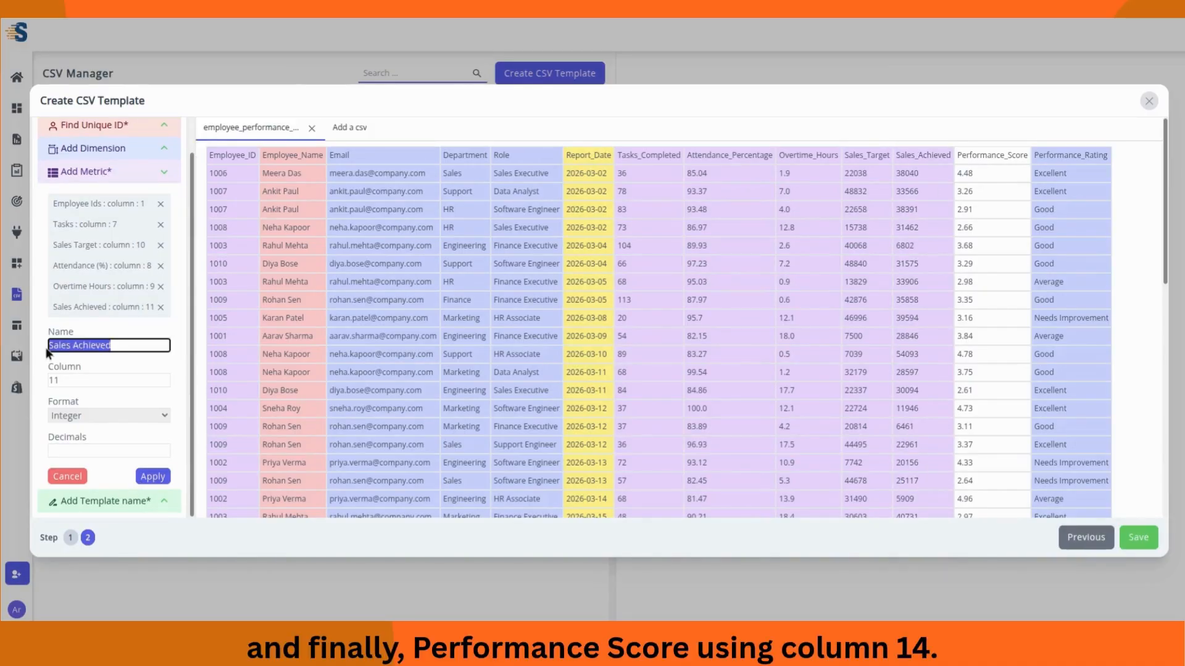
{"action": "type", "text": "Performance Score"}
{"action": "left_click", "coordinate": [74, 379]}
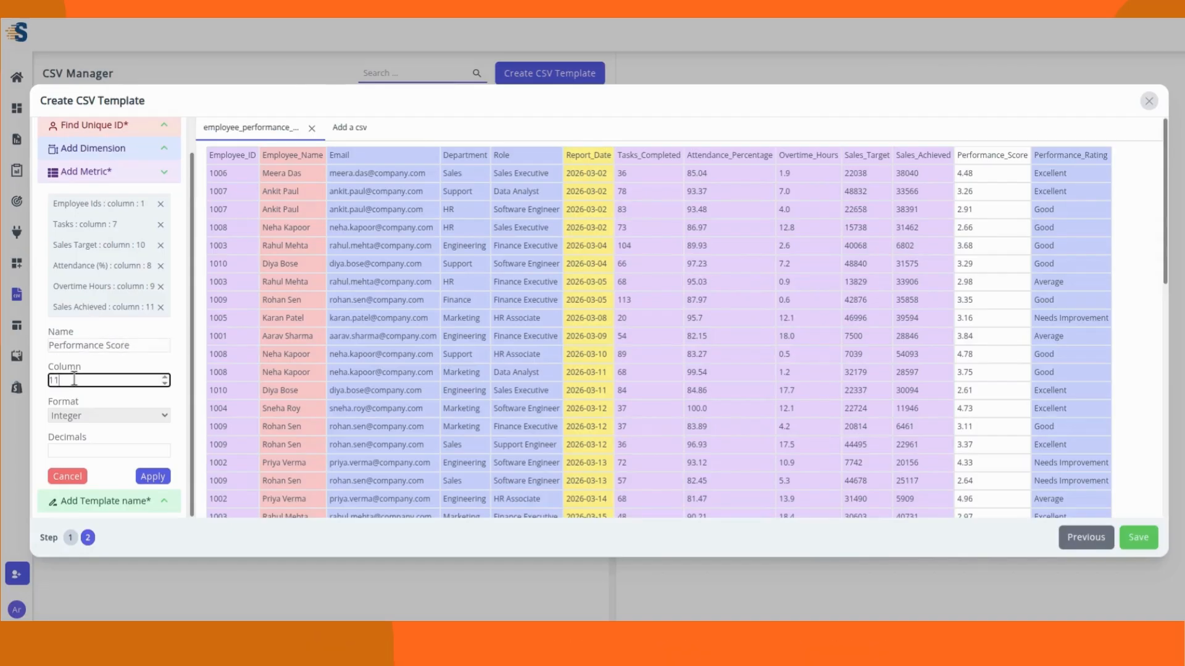
{"action": "type", "text": "2"}
{"action": "left_click", "coordinate": [113, 415]}
{"action": "left_click", "coordinate": [99, 442]}
{"action": "left_click", "coordinate": [111, 451]}
{"action": "type", "text": "2"}
{"action": "left_click", "coordinate": [152, 476]}
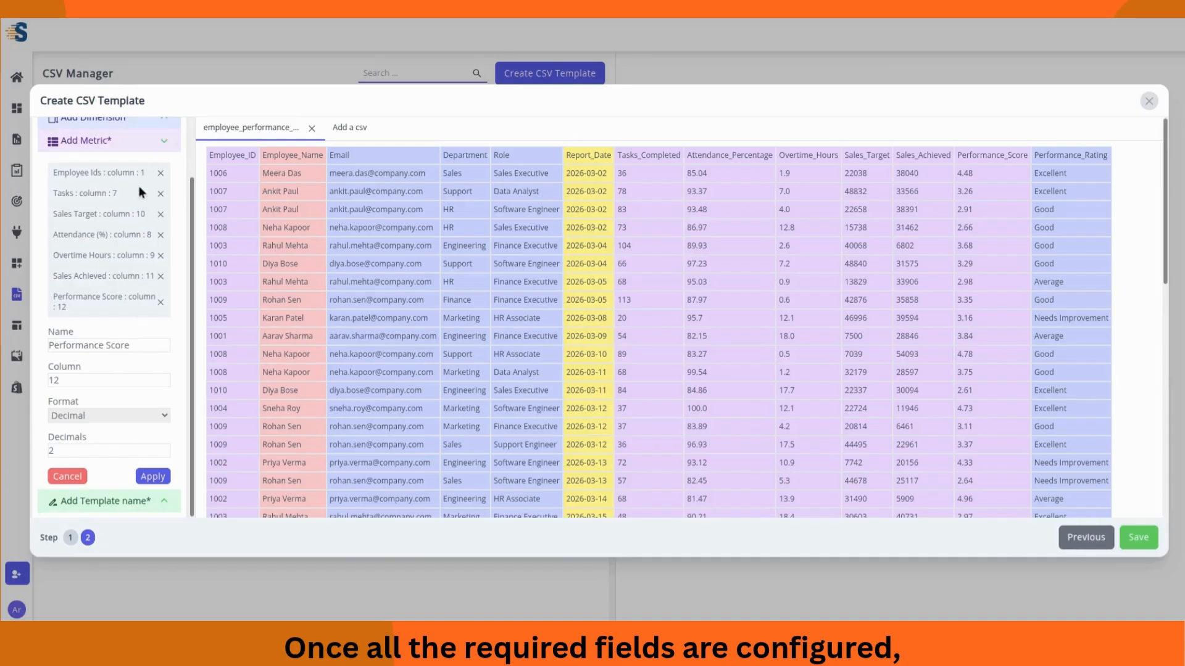
{"action": "left_click", "coordinate": [164, 145]}
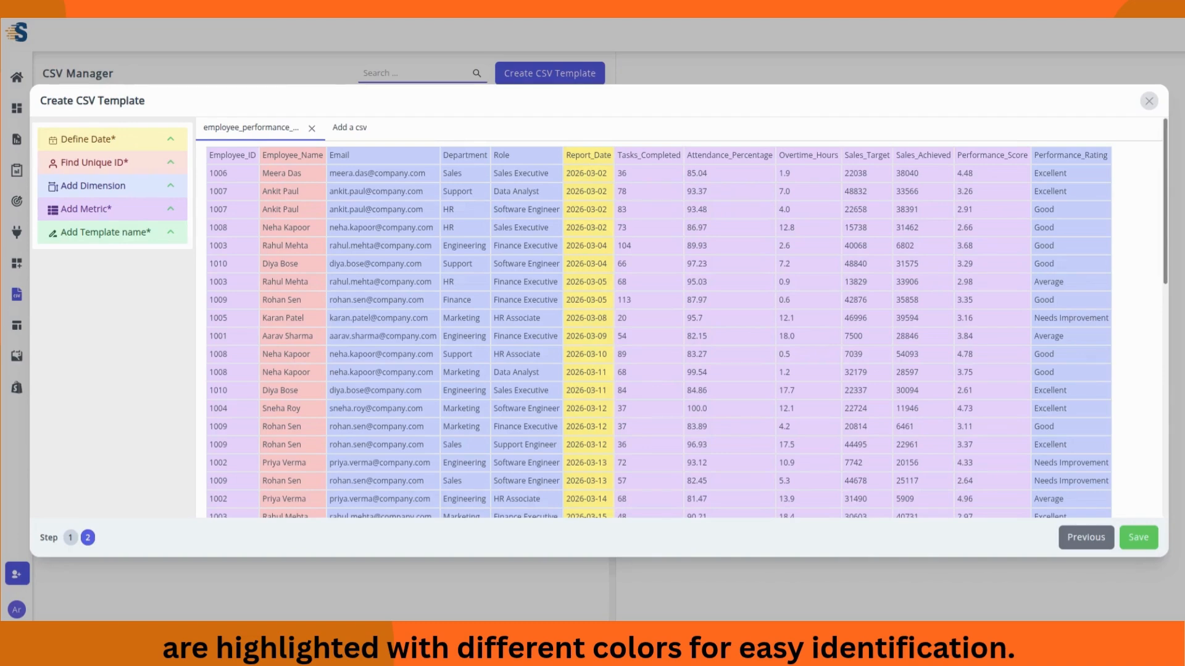
Step: Name the template 'March Sales Template' and save it
{"action": "left_click", "coordinate": [141, 240]}
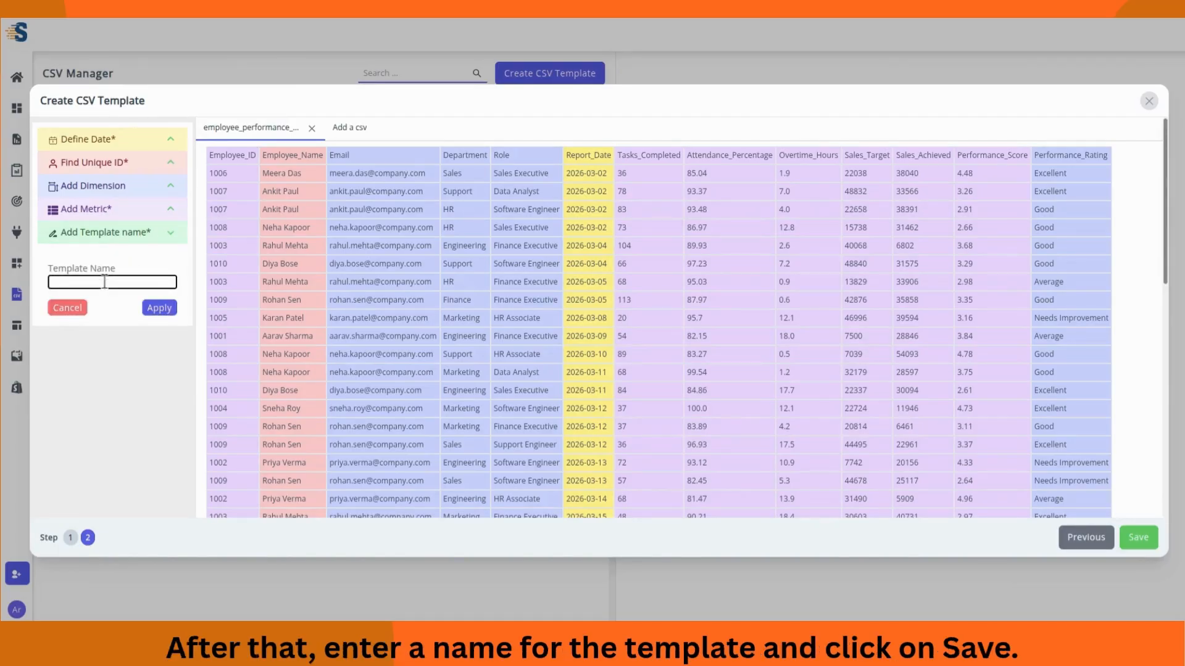
{"action": "type", "text": "March Sales Template"}
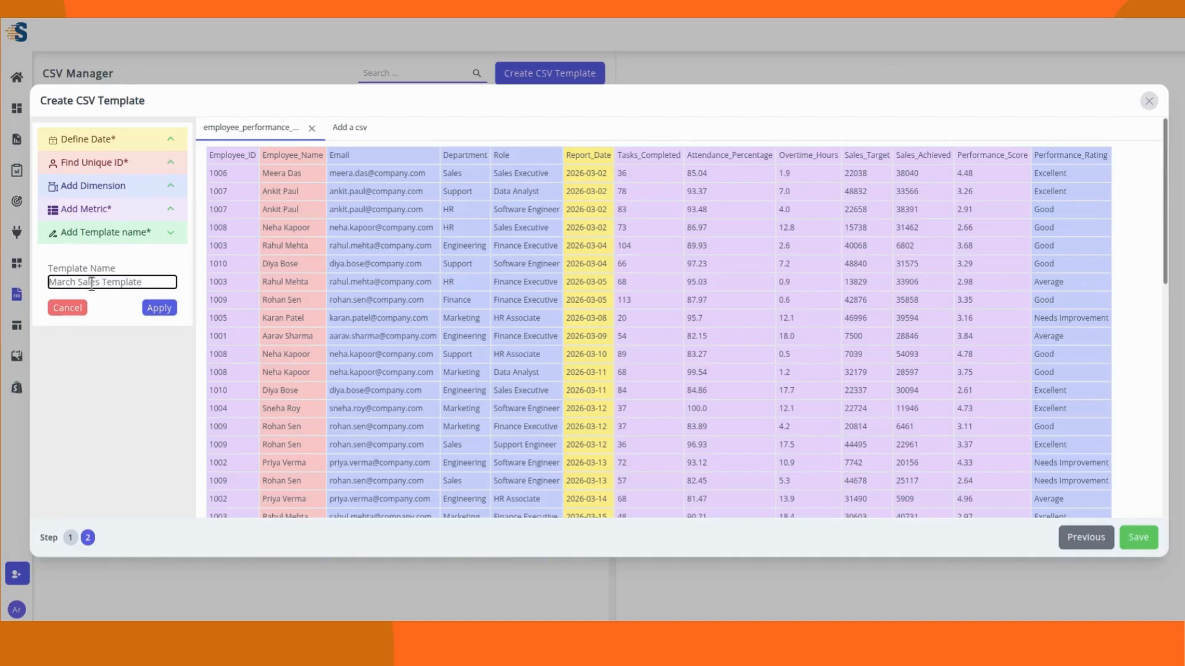
{"action": "left_click", "coordinate": [156, 309]}
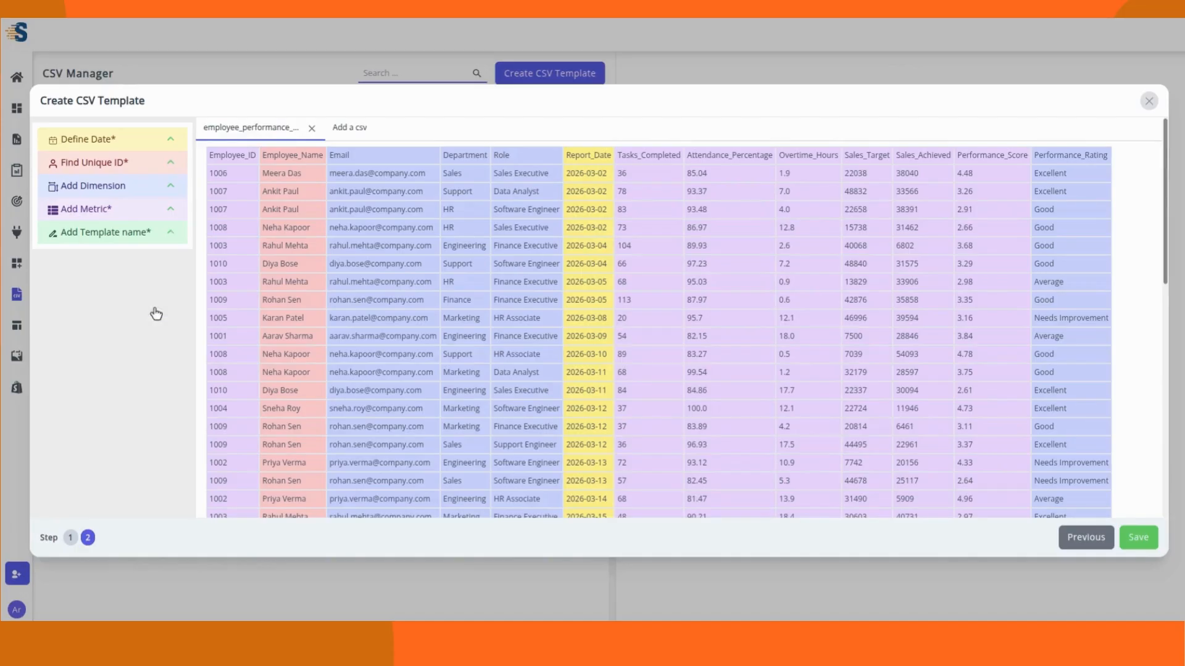
{"action": "left_click", "coordinate": [1140, 538]}
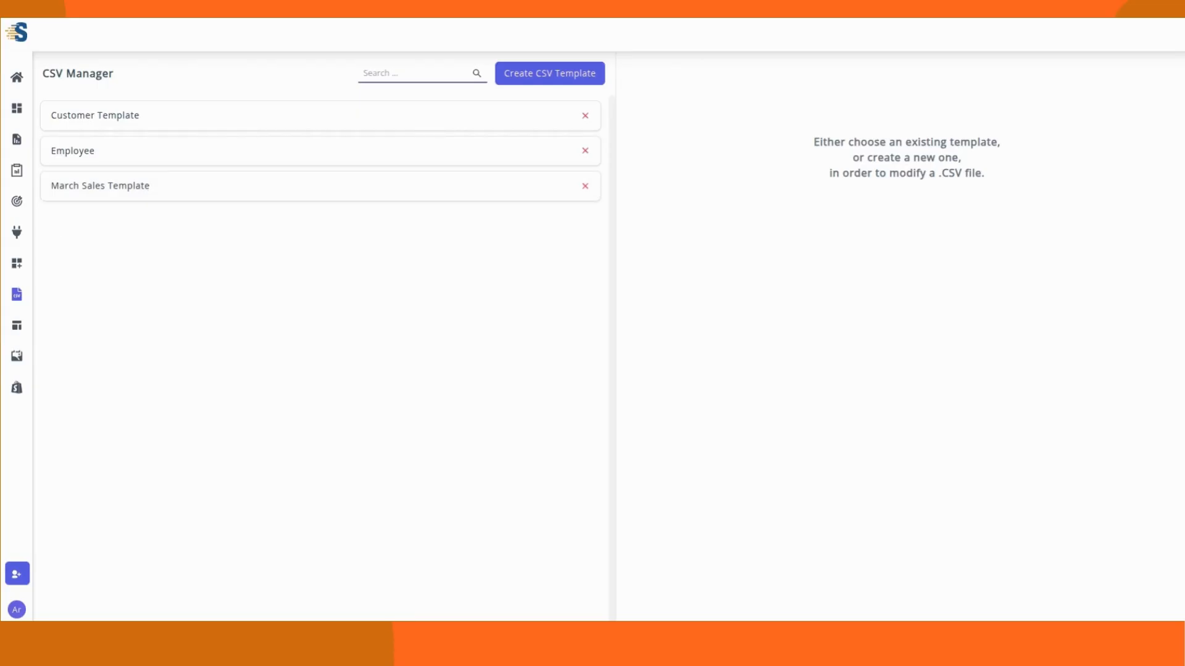
Step: Add March Sales Template as a new CSV Files integration
{"action": "mouse_move", "coordinate": [17, 38]}
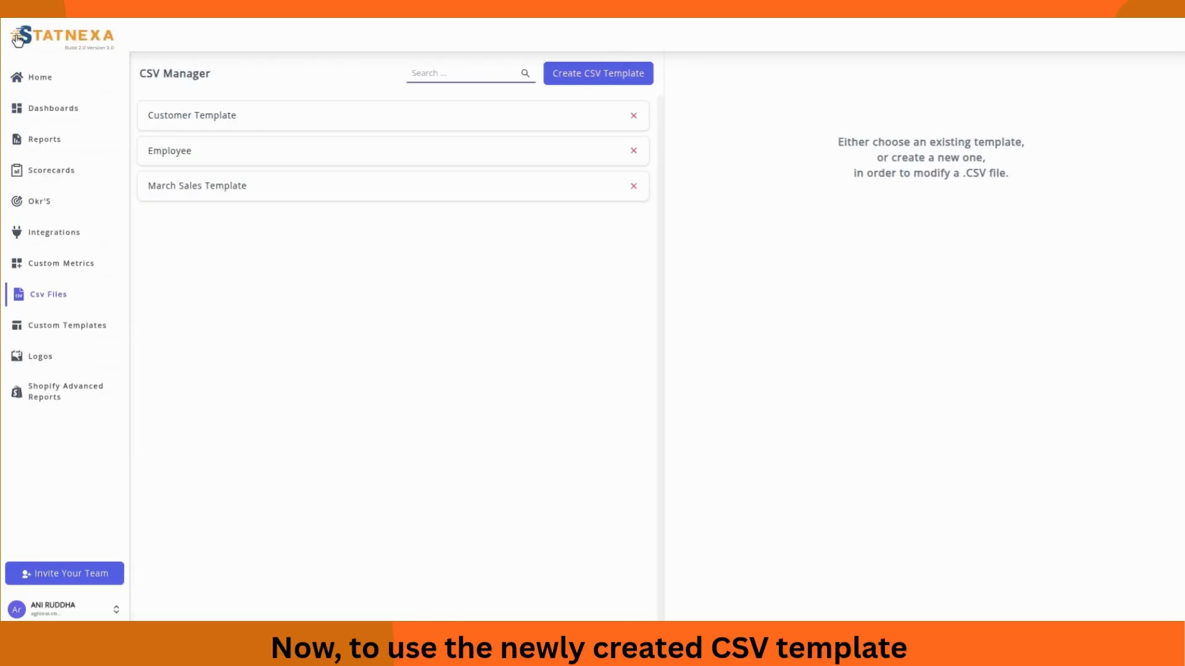
{"action": "left_click", "coordinate": [41, 232]}
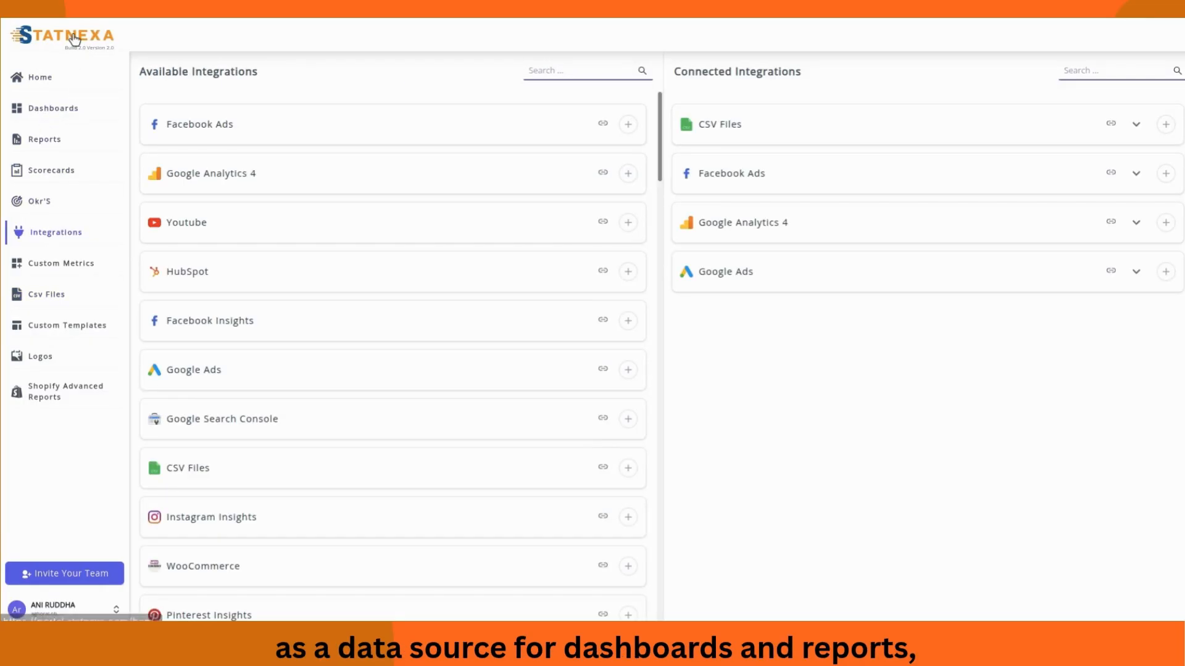
{"action": "left_click", "coordinate": [534, 72]}
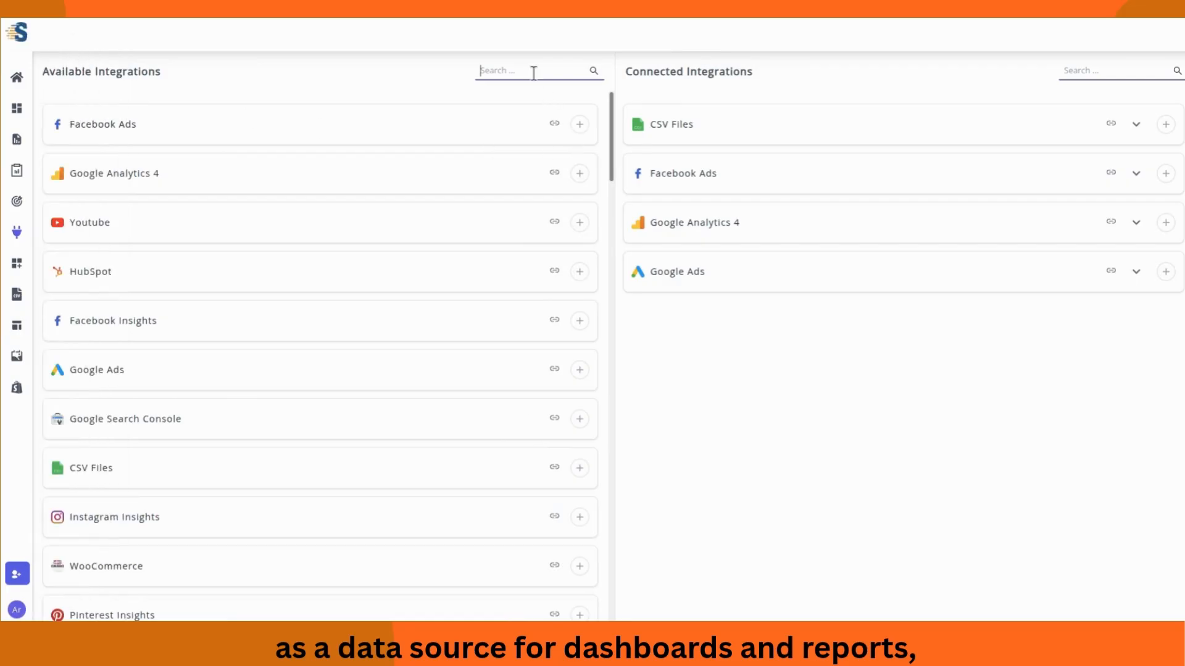
{"action": "type", "text": "CSV"}
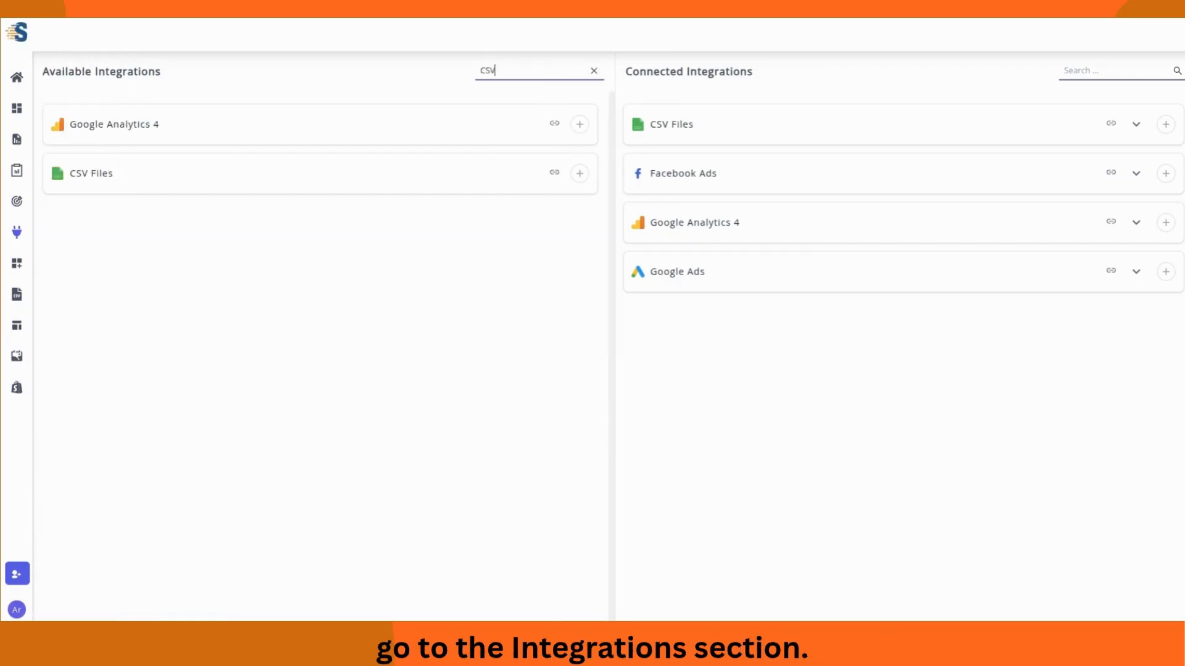
{"action": "type", "text": " Files"}
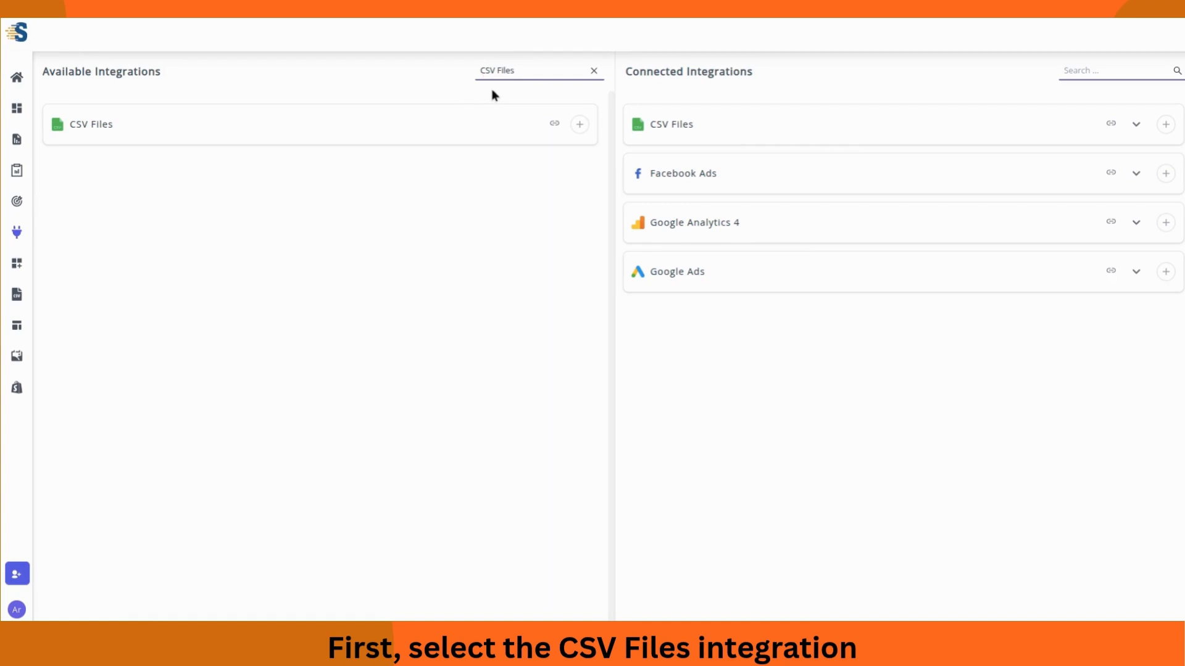
{"action": "left_click", "coordinate": [578, 126]}
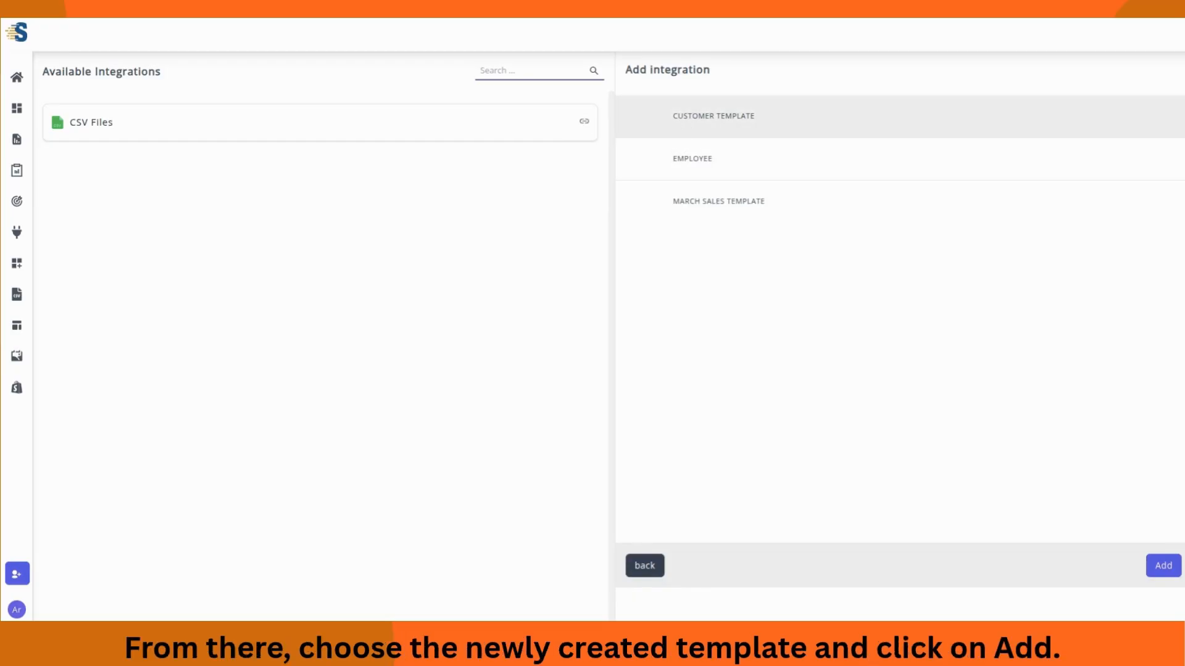
{"action": "left_click", "coordinate": [710, 204]}
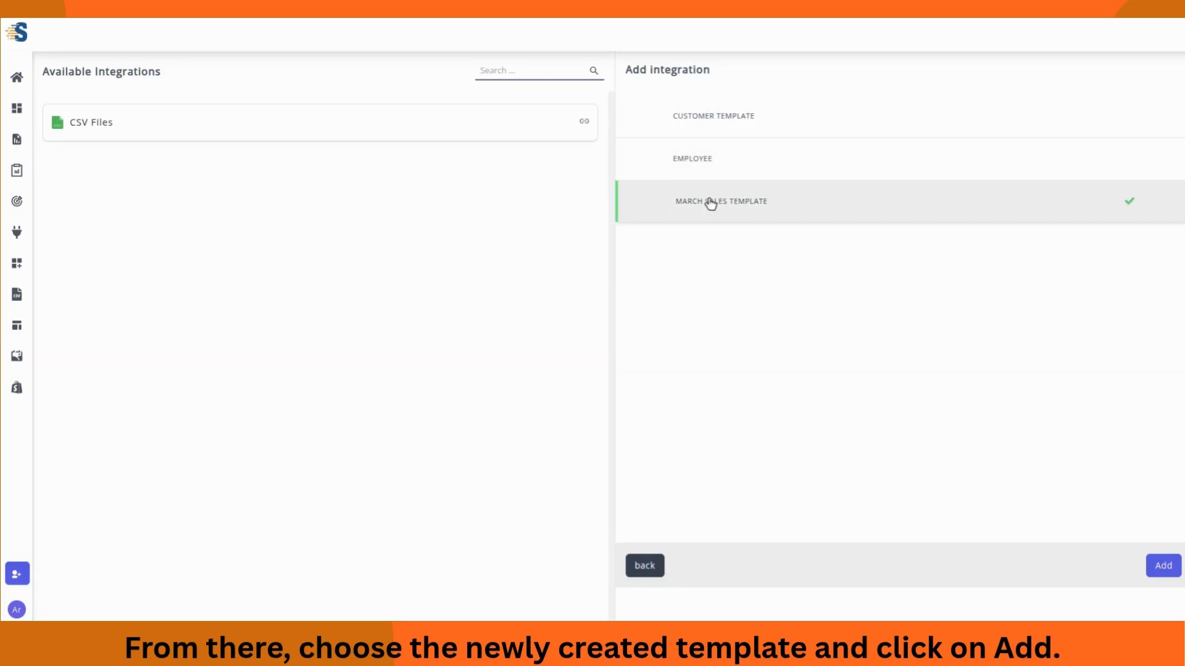
{"action": "left_click", "coordinate": [1163, 565]}
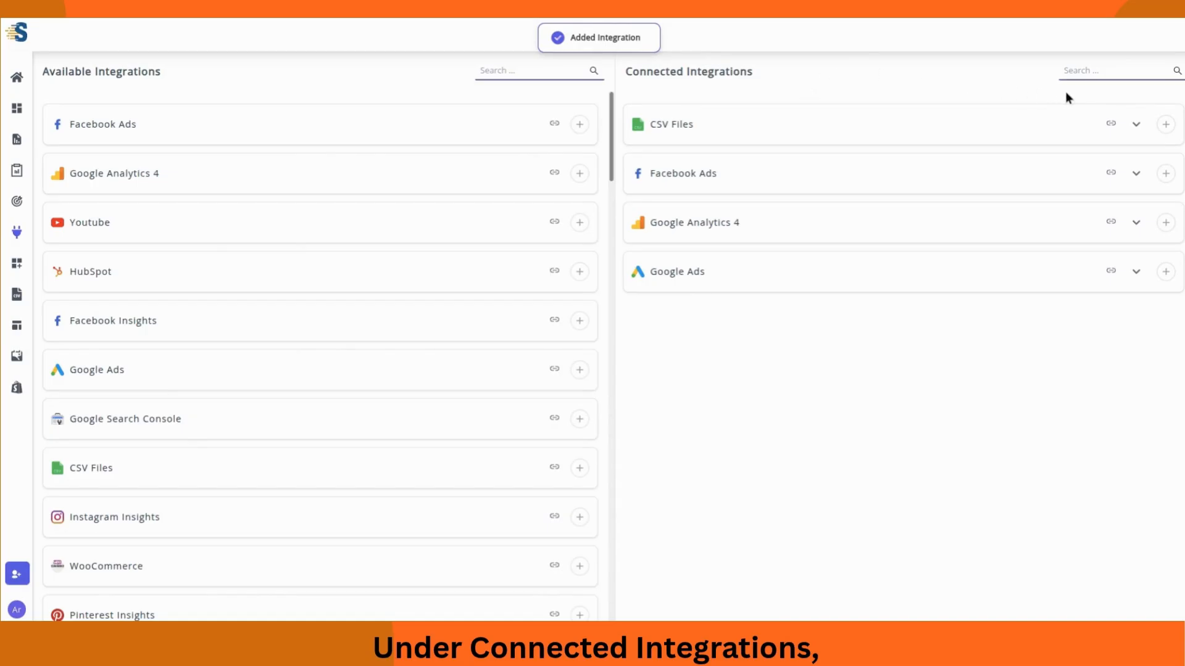
Step: Confirm March Sales Template is listed under connected CSV Files, then return to dashboards
{"action": "left_click", "coordinate": [1136, 124]}
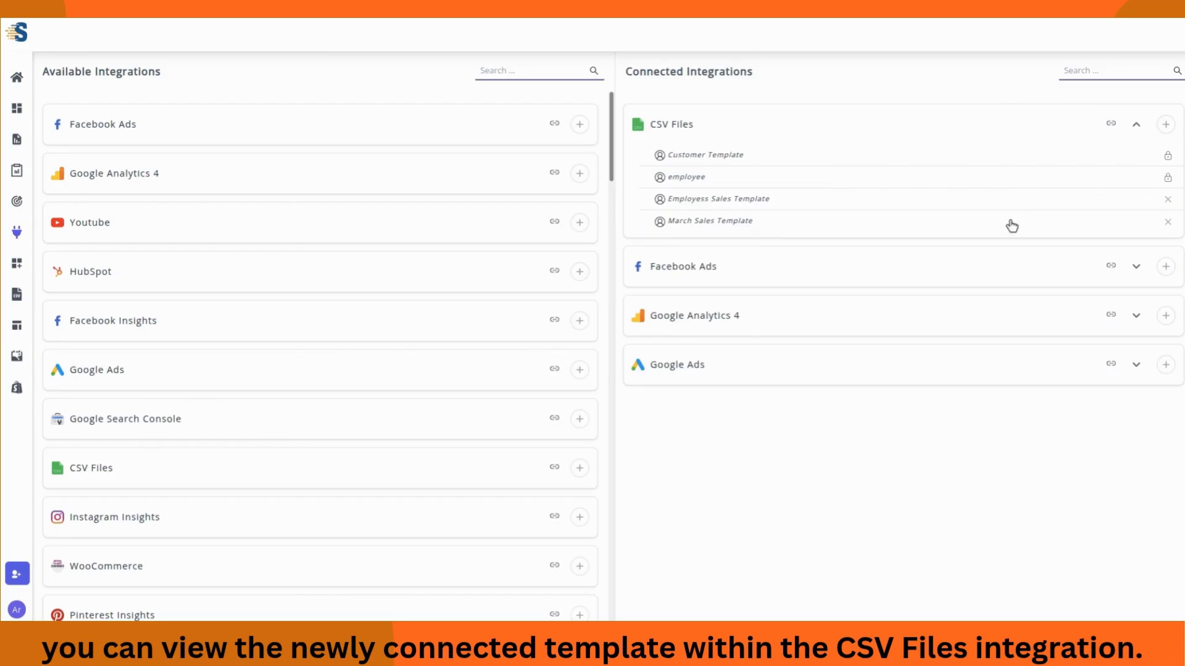
{"action": "left_click", "coordinate": [1138, 127]}
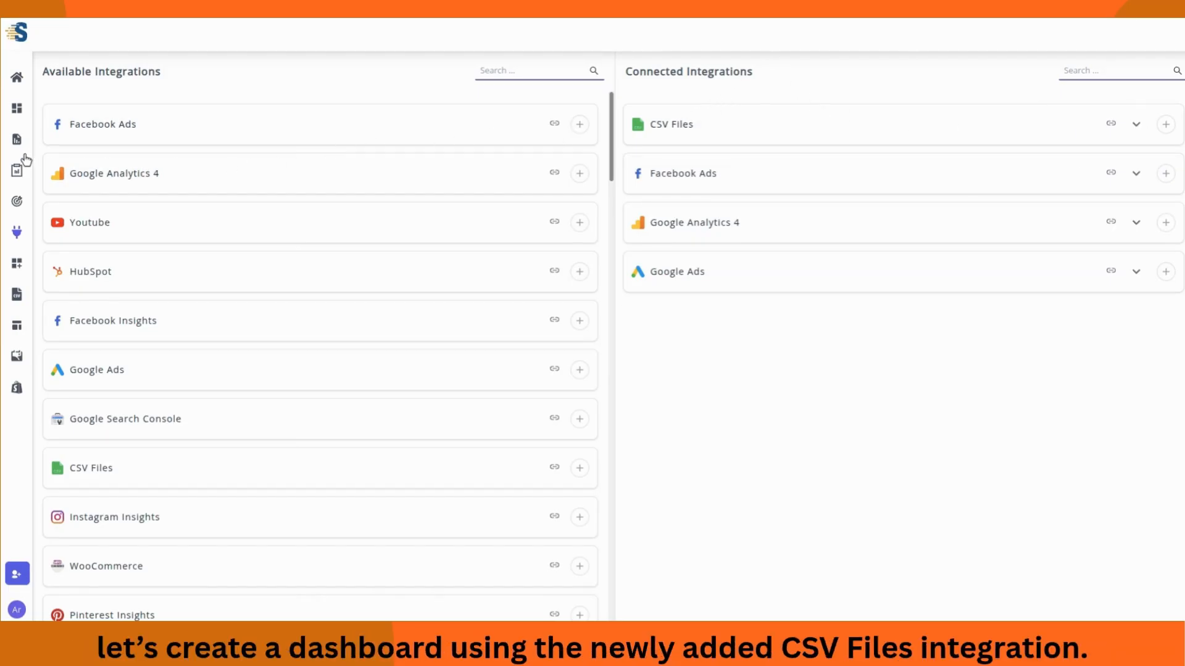
{"action": "left_click", "coordinate": [15, 111]}
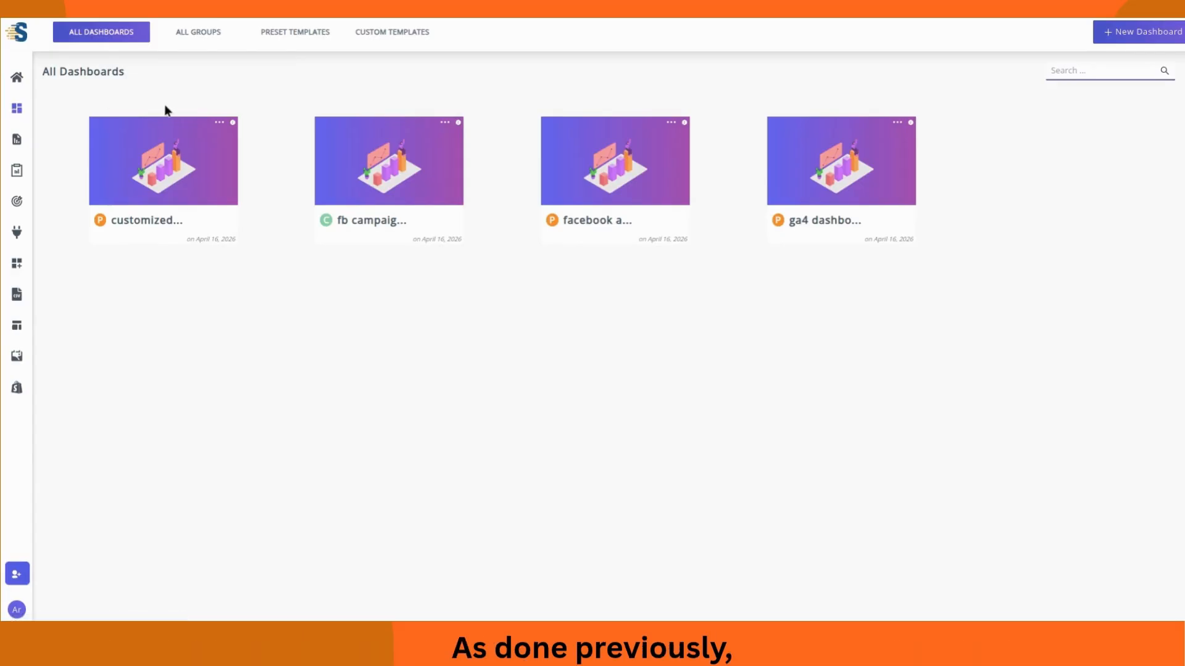
Step: Start a blank periodic dashboard assigned to the first user account
{"action": "left_click", "coordinate": [1111, 39]}
{"action": "scroll", "coordinate": [431, 264], "scroll_direction": "up", "scroll_amount": 4}
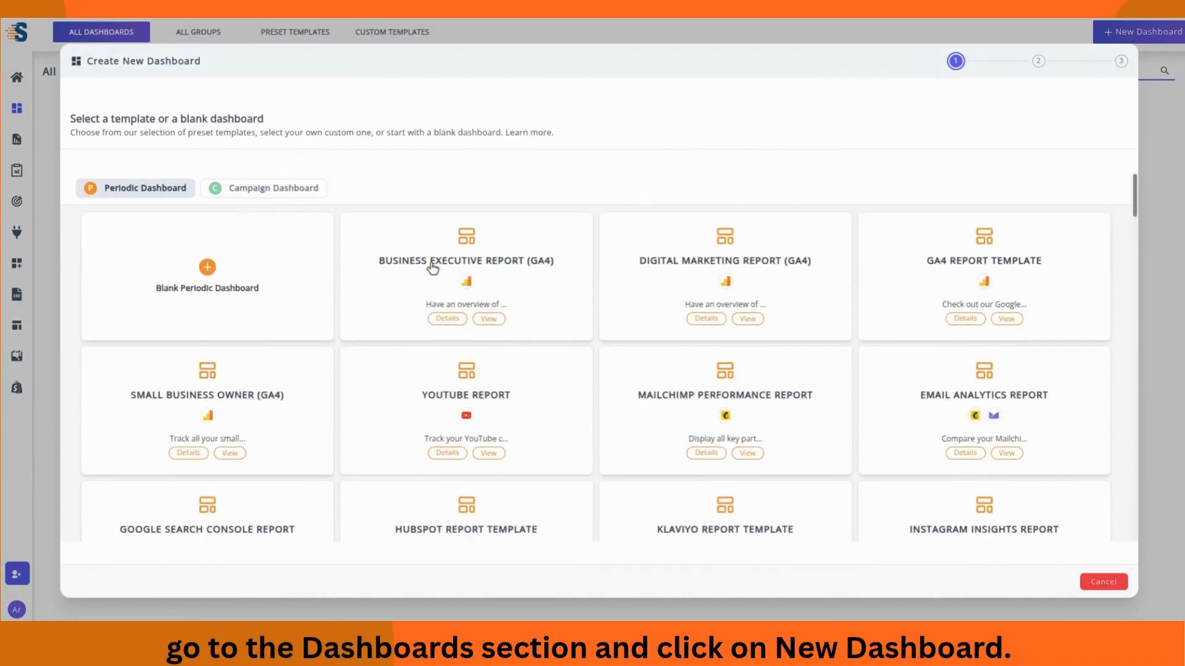
{"action": "left_click", "coordinate": [259, 286]}
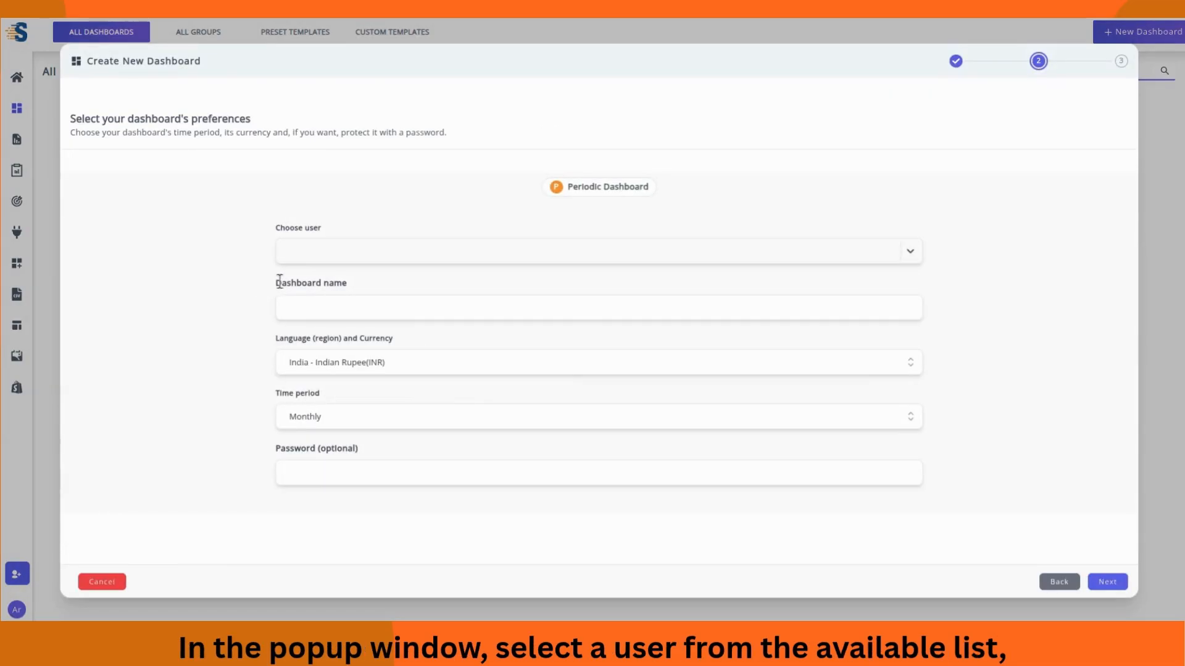
{"action": "left_click", "coordinate": [908, 251]}
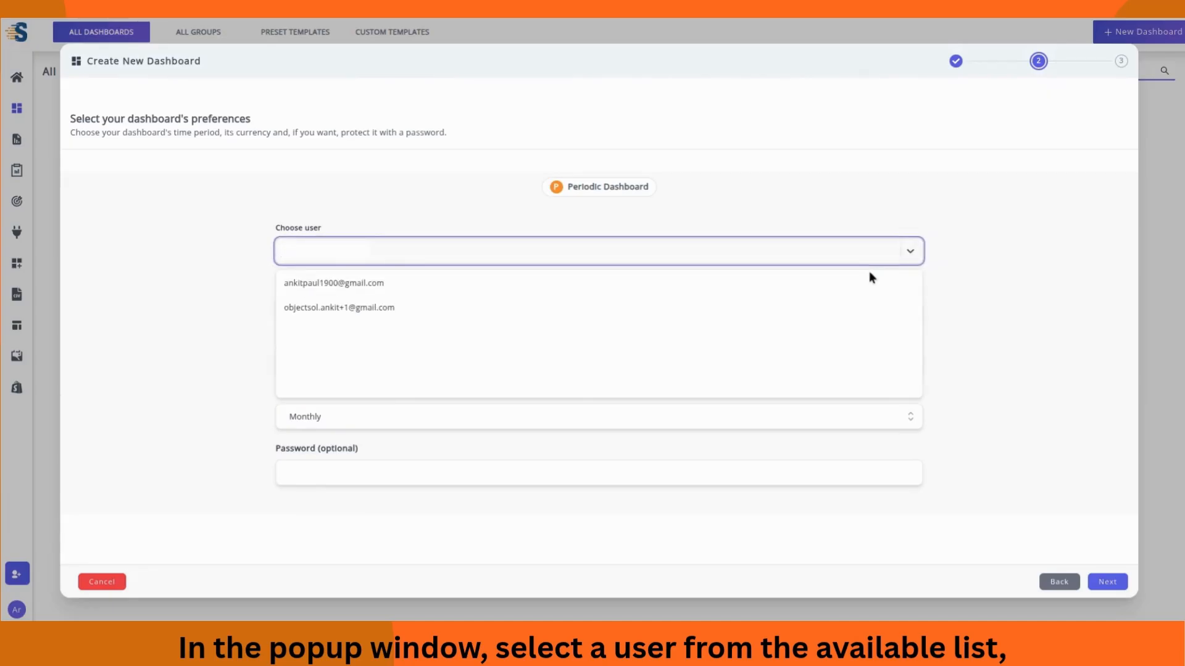
{"action": "left_click", "coordinate": [854, 283]}
Step: Name the dashboard 'Employee Sales Dashboard' and proceed to data sources
{"action": "left_click", "coordinate": [396, 308]}
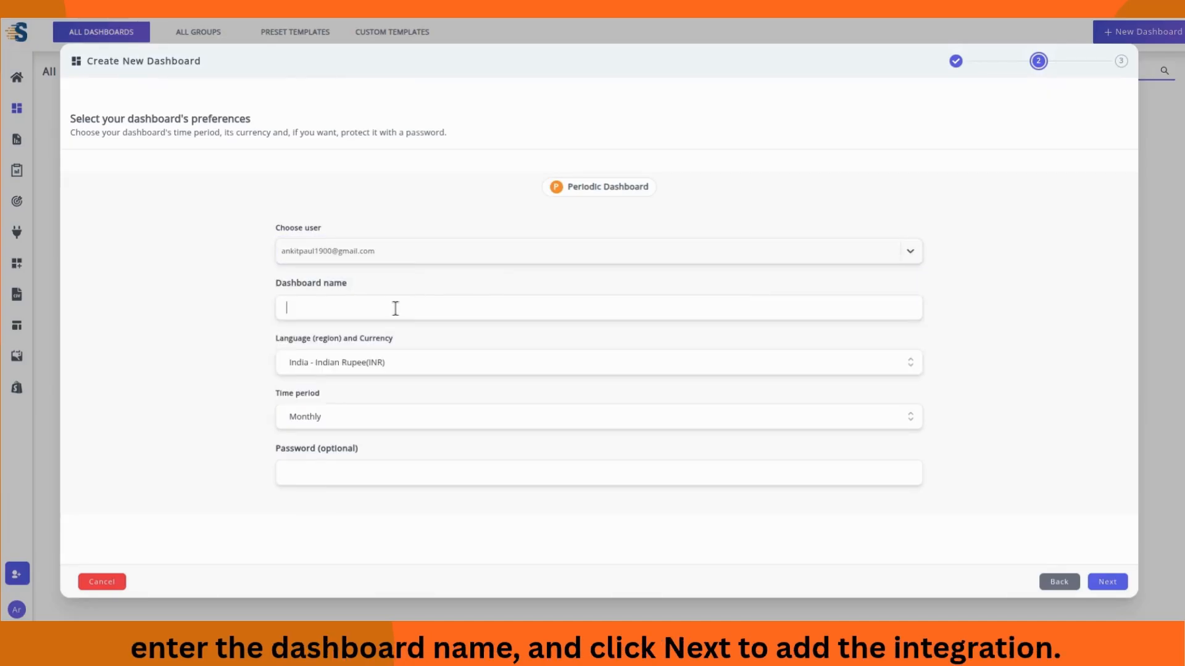
{"action": "type", "text": "Employe"}
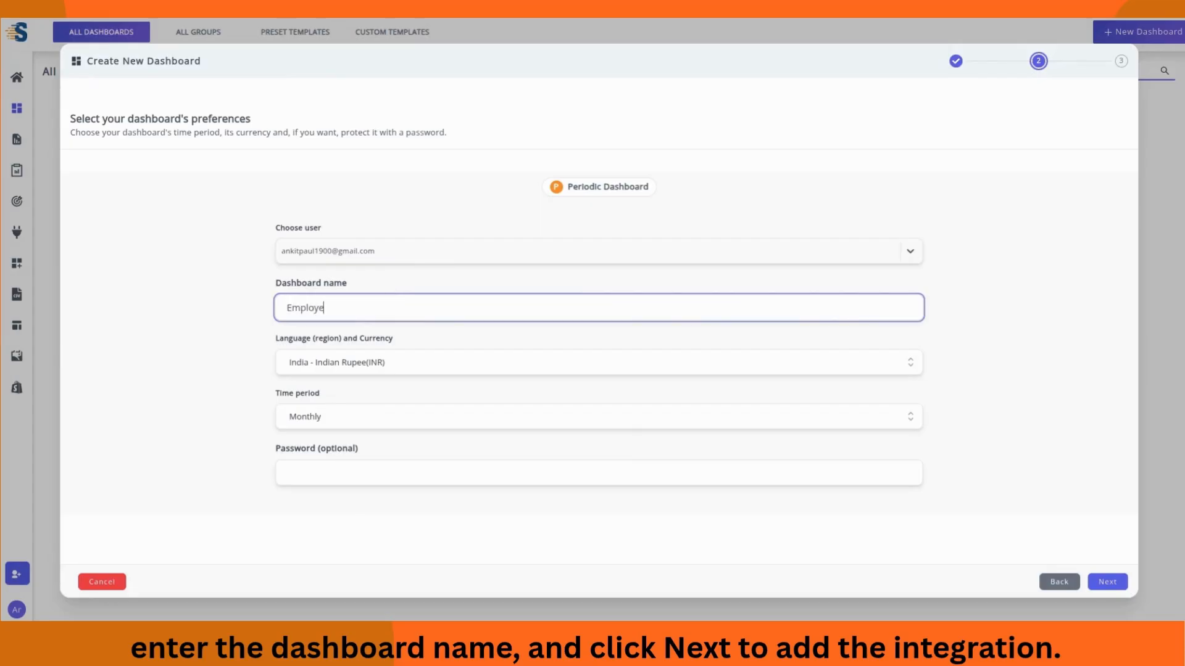
{"action": "type", "text": "e Sales Da"}
{"action": "type", "text": "shboard"}
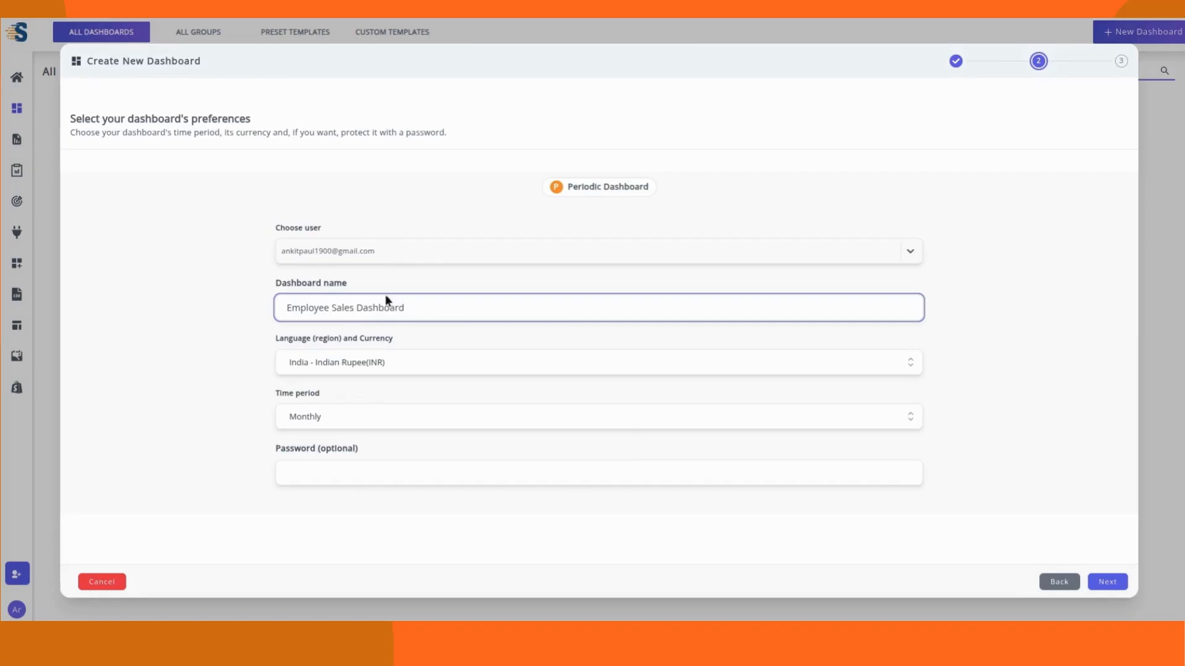
{"action": "left_click", "coordinate": [419, 340]}
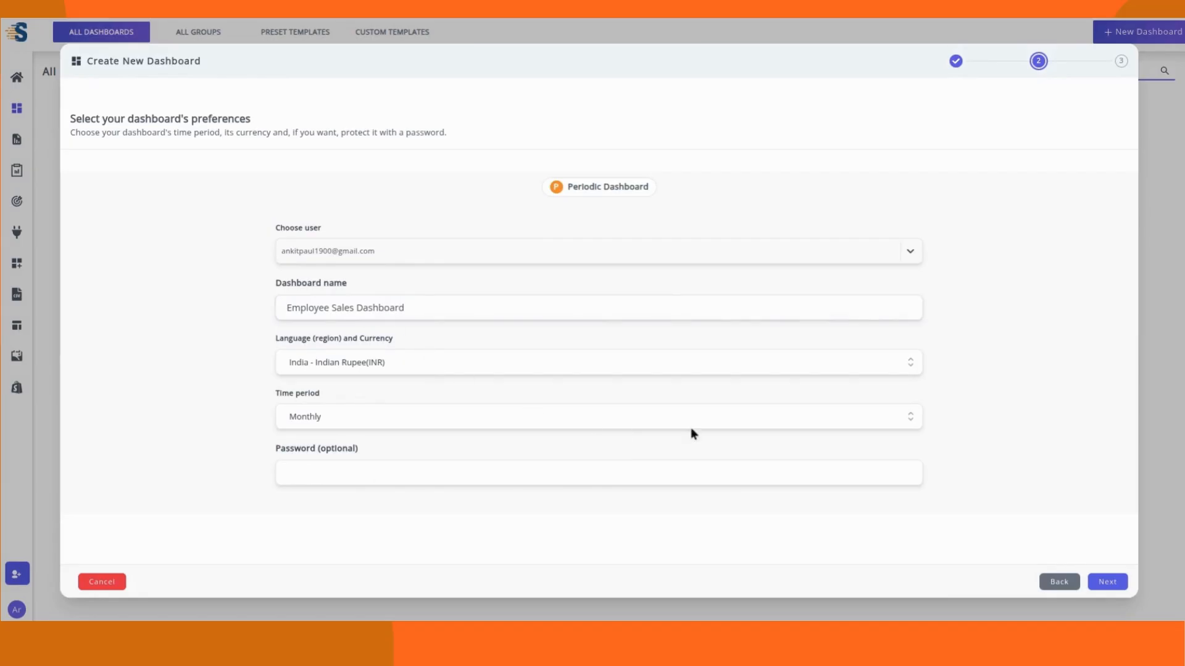
{"action": "left_click", "coordinate": [1106, 586]}
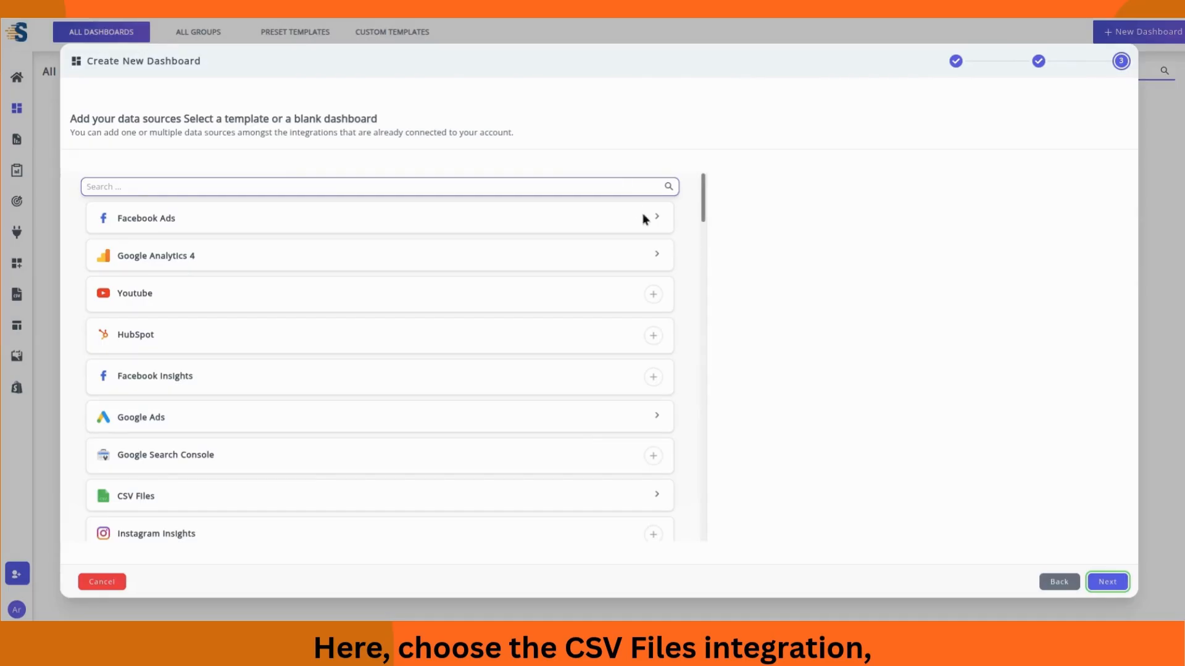
Step: Add all nine employee entries from March Sales Template as data sources
{"action": "scroll", "coordinate": [679, 257], "scroll_direction": "down", "scroll_amount": 4}
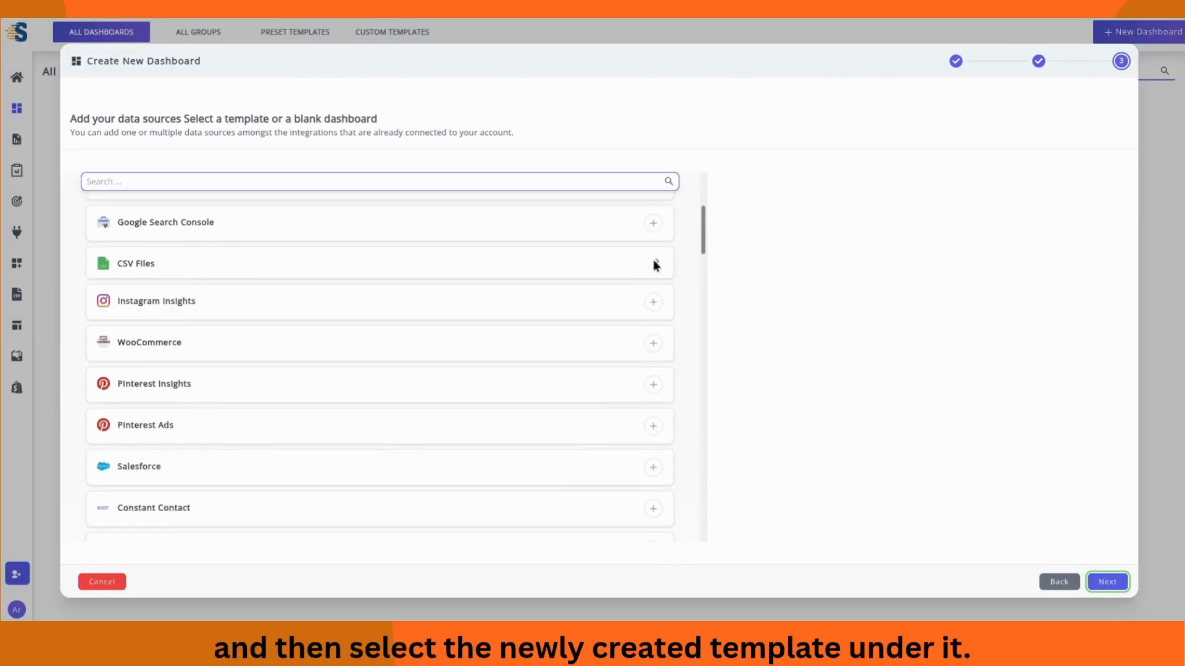
{"action": "left_click", "coordinate": [654, 262]}
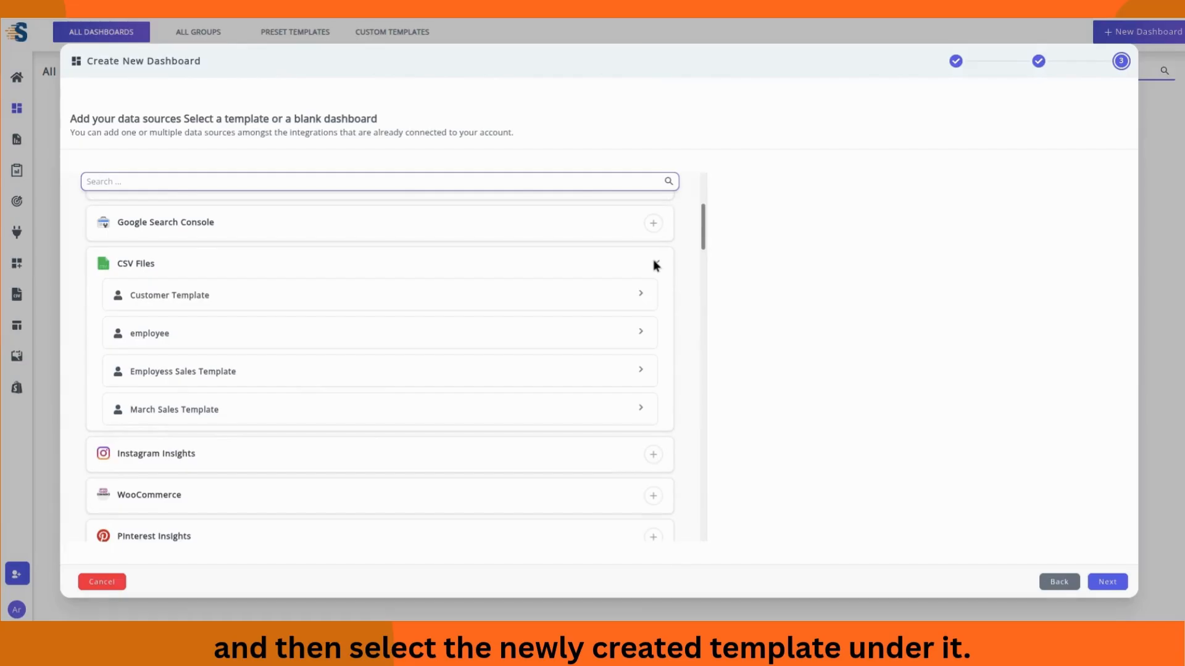
{"action": "left_click", "coordinate": [622, 414]}
{"action": "scroll", "coordinate": [620, 413], "scroll_direction": "down", "scroll_amount": 3}
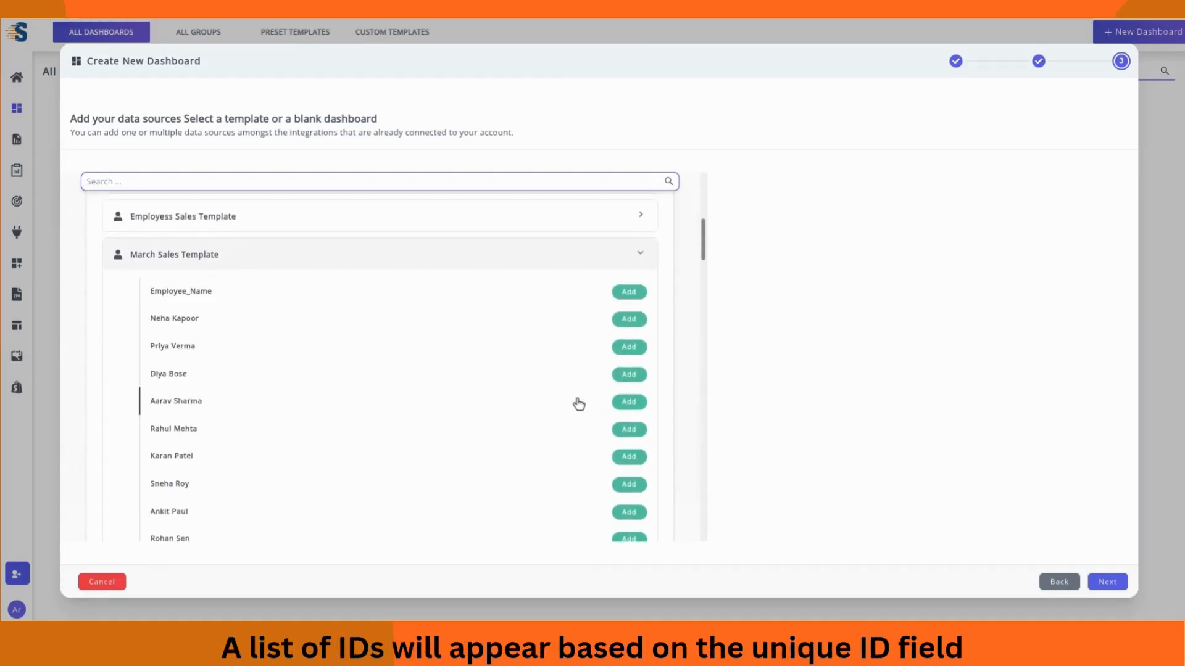
{"action": "scroll", "coordinate": [564, 353], "scroll_direction": "down", "scroll_amount": 4}
{"action": "scroll", "coordinate": [563, 353], "scroll_direction": "up", "scroll_amount": 1}
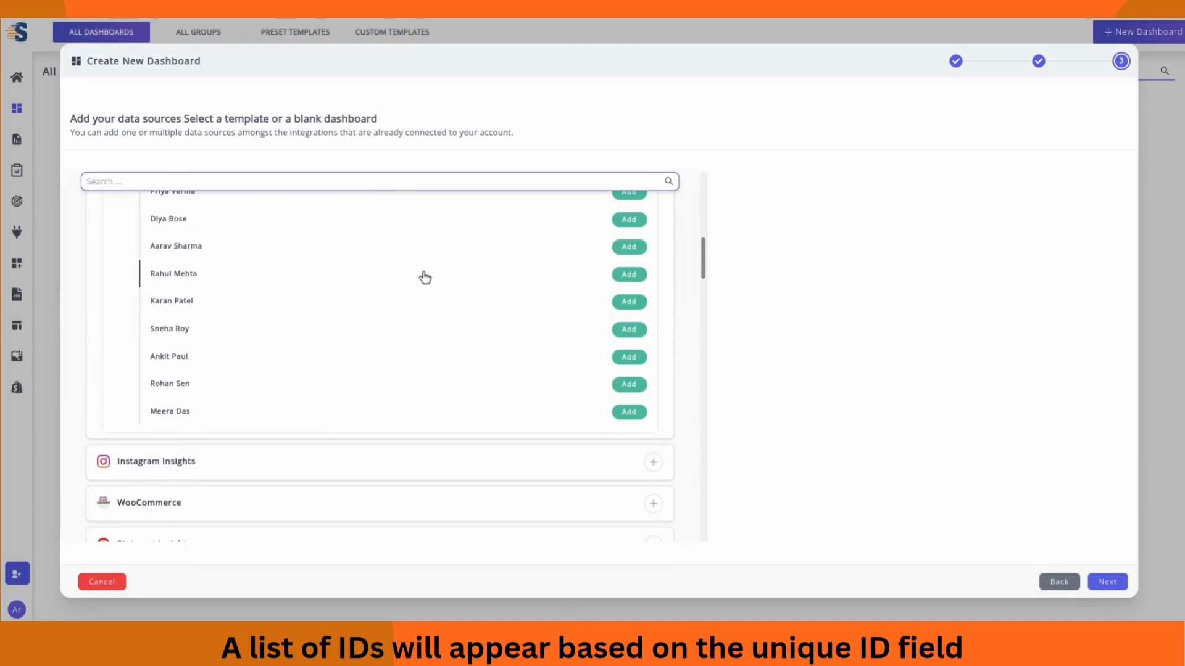
{"action": "scroll", "coordinate": [432, 276], "scroll_direction": "up", "scroll_amount": 1}
{"action": "left_click", "coordinate": [629, 243]}
{"action": "left_click", "coordinate": [629, 269]}
{"action": "left_click", "coordinate": [629, 298]}
{"action": "left_click", "coordinate": [629, 325]}
{"action": "left_click", "coordinate": [629, 380]}
{"action": "left_click", "coordinate": [629, 408]}
{"action": "left_click", "coordinate": [629, 435]}
{"action": "left_click", "coordinate": [629, 462]}
{"action": "left_click", "coordinate": [629, 489]}
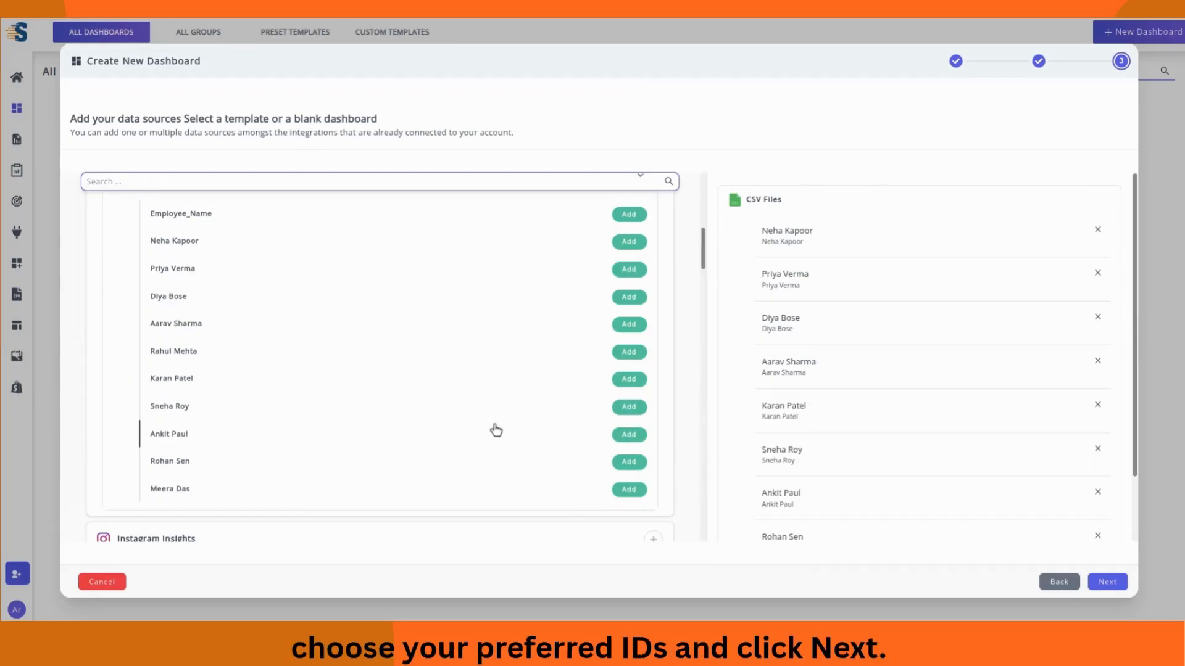
Step: Collapse the template entries and create the blank Employee Sales Dashboard
{"action": "scroll", "coordinate": [664, 299], "scroll_direction": "up", "scroll_amount": 2}
{"action": "left_click", "coordinate": [667, 255]}
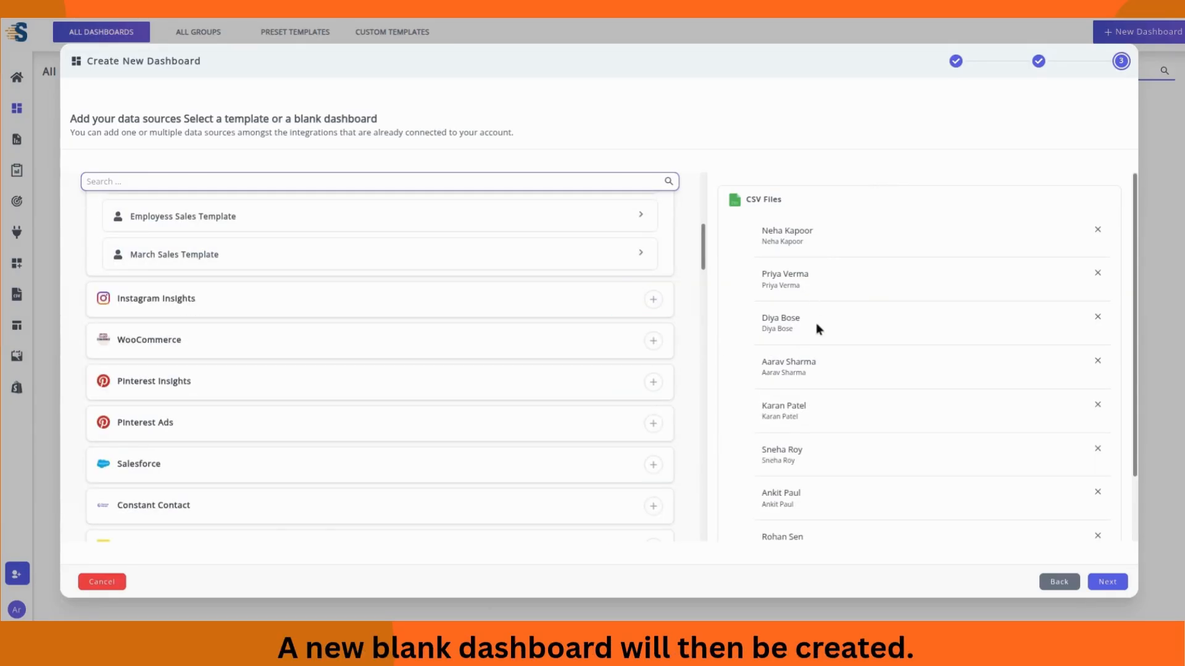
{"action": "left_click", "coordinate": [1107, 582]}
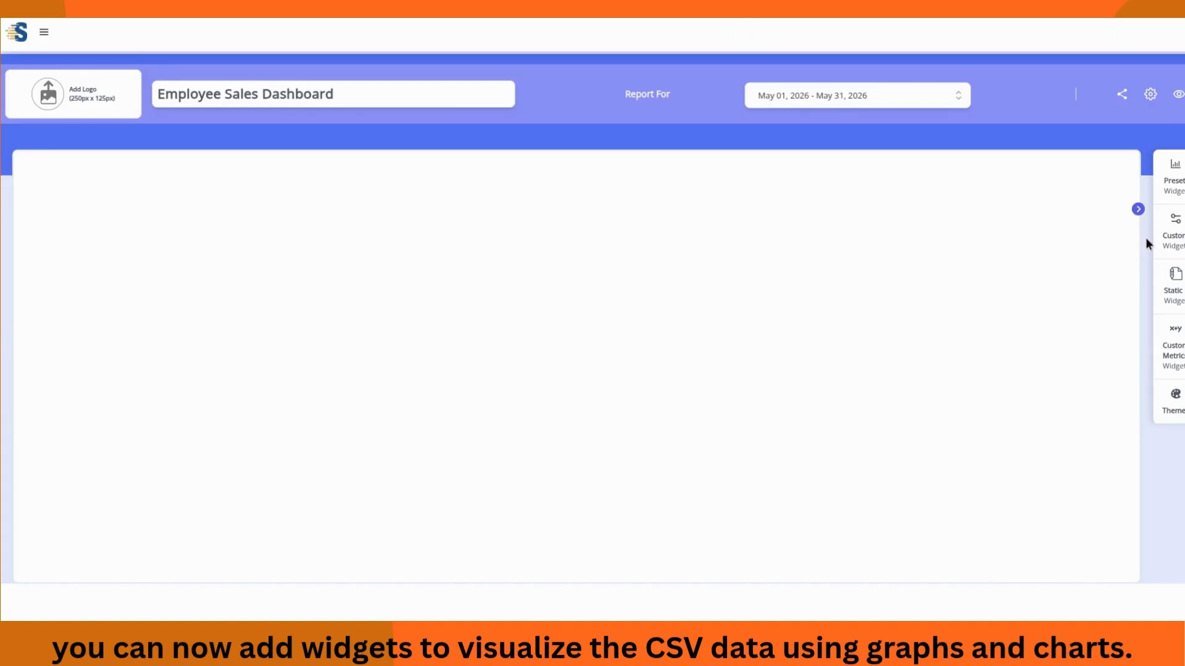
Step: Start a Multi Column List custom widget covering all CSV file accounts
{"action": "left_click", "coordinate": [1171, 236]}
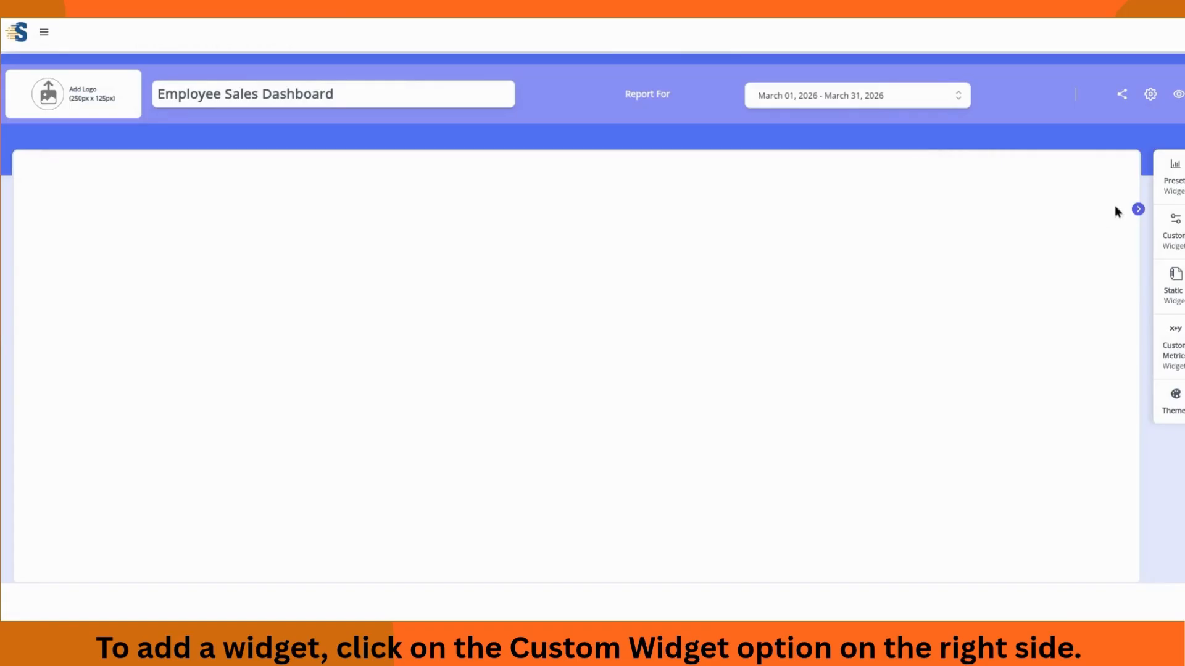
{"action": "left_click", "coordinate": [1172, 229]}
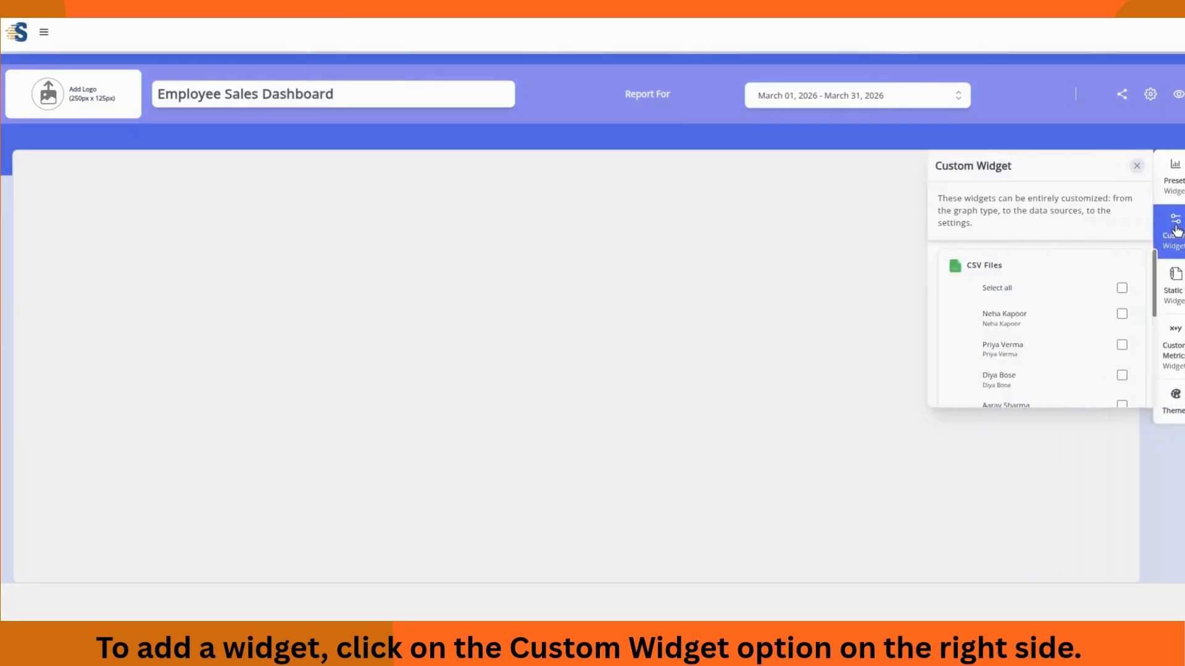
{"action": "left_click", "coordinate": [1117, 288]}
{"action": "scroll", "coordinate": [1105, 296], "scroll_direction": "down", "scroll_amount": 3}
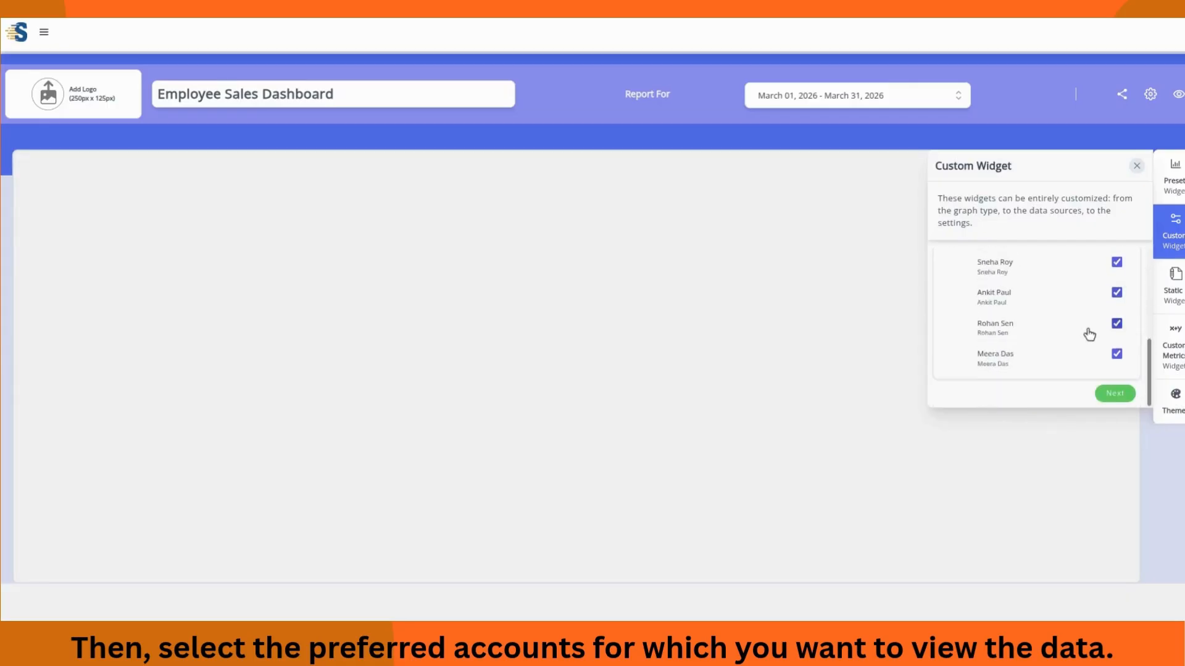
{"action": "left_click", "coordinate": [1114, 395]}
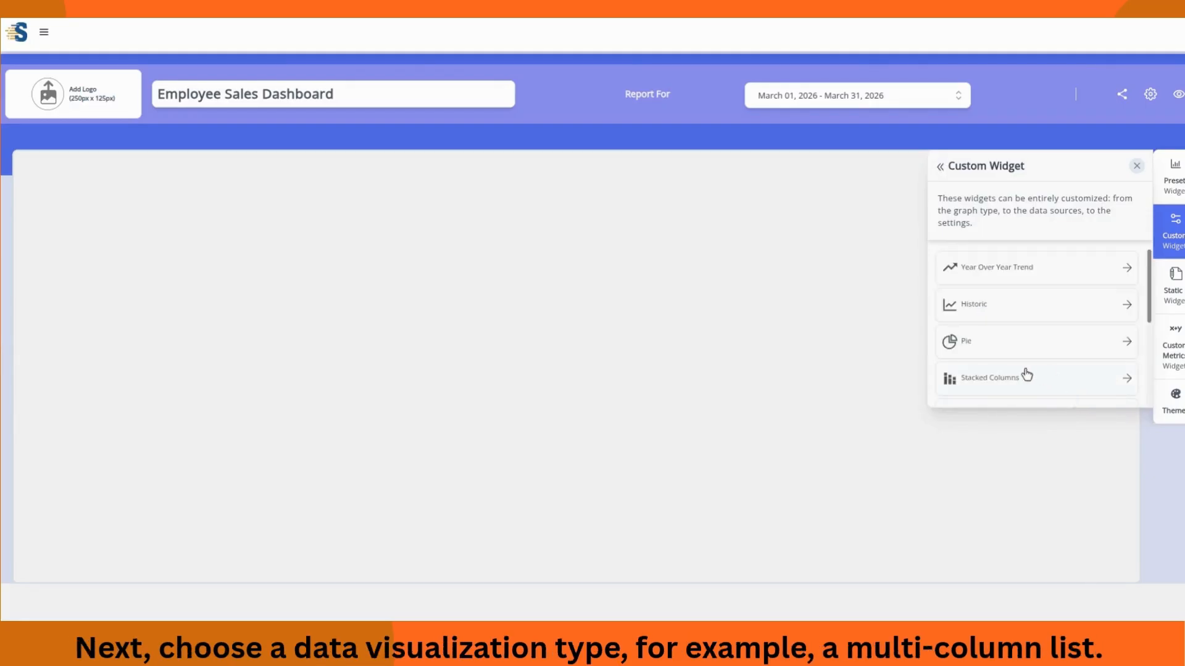
{"action": "scroll", "coordinate": [1023, 369], "scroll_direction": "down", "scroll_amount": 2}
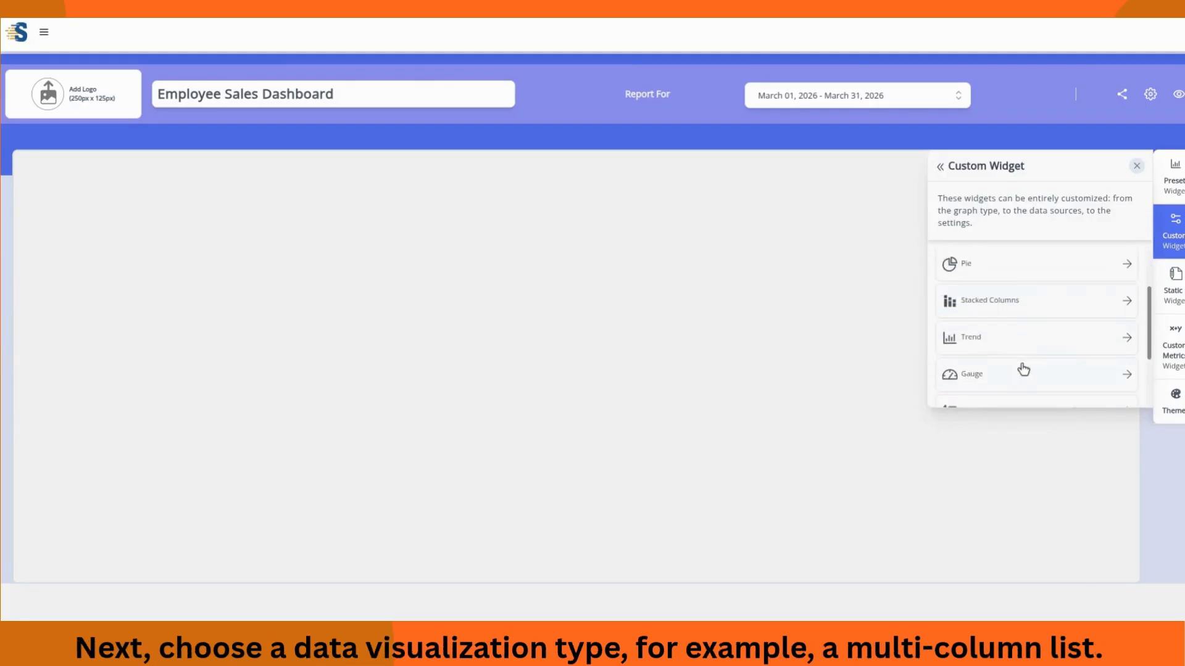
{"action": "scroll", "coordinate": [1023, 368], "scroll_direction": "down", "scroll_amount": 2}
{"action": "scroll", "coordinate": [1022, 370], "scroll_direction": "down", "scroll_amount": 1}
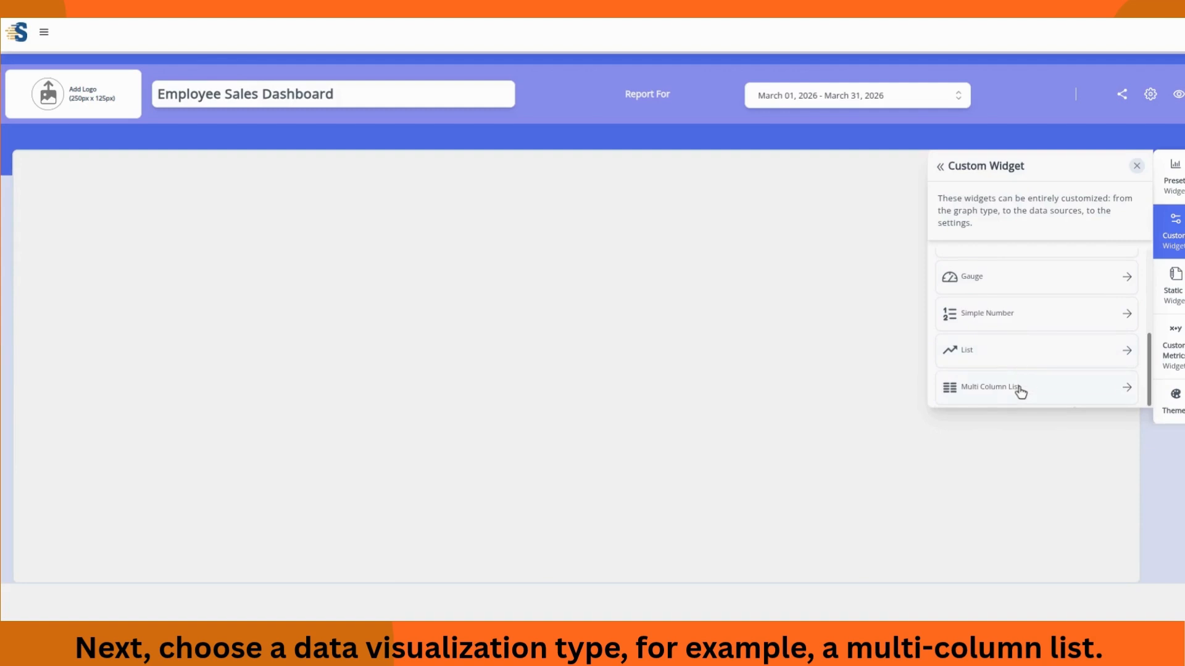
{"action": "left_click", "coordinate": [1019, 391]}
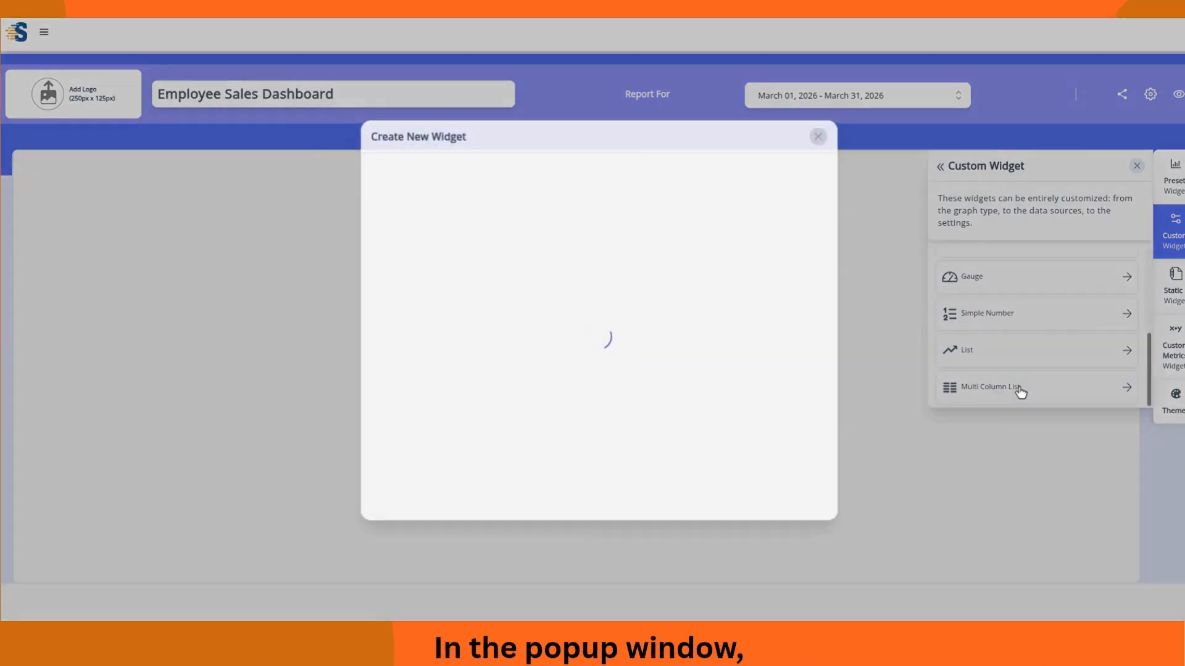
Step: Choose Attendance (%), Performance Score and Sales Target as metrics, broken down by Email
{"action": "left_click", "coordinate": [816, 284]}
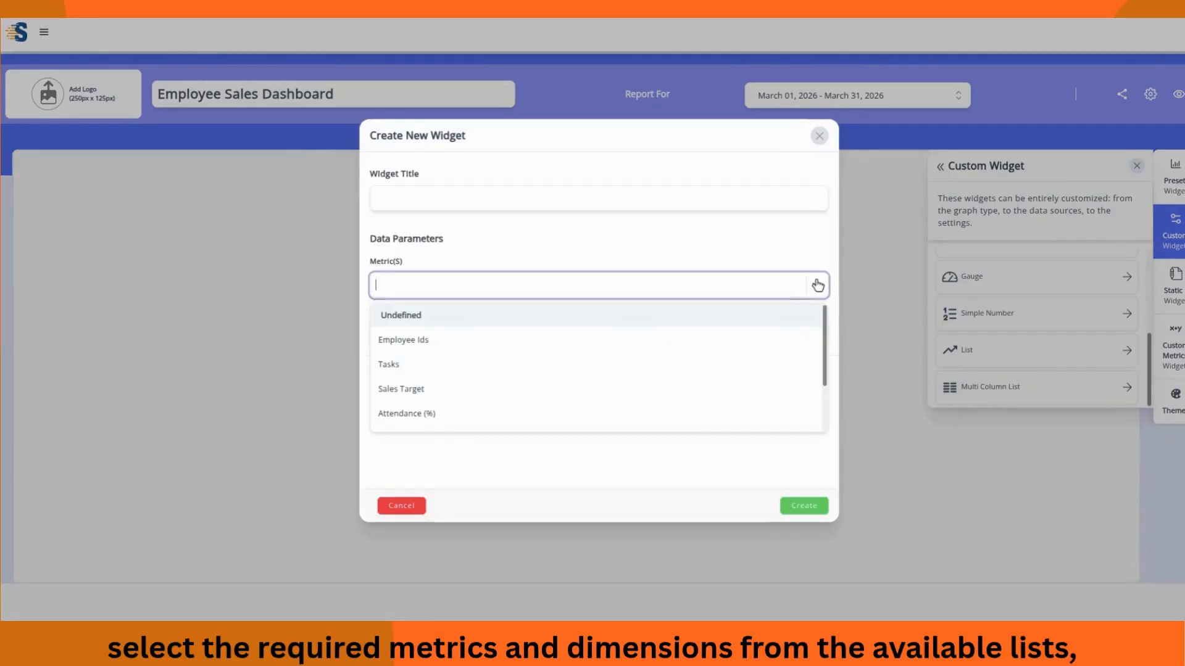
{"action": "scroll", "coordinate": [483, 371], "scroll_direction": "down", "scroll_amount": 1}
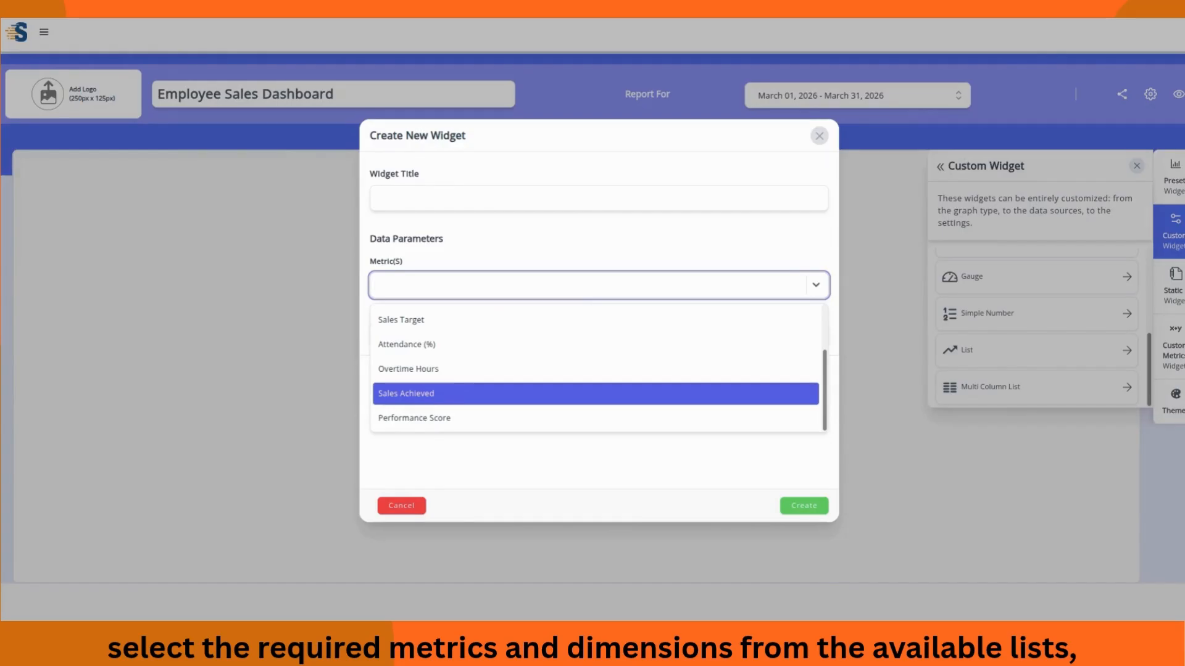
{"action": "left_click", "coordinate": [456, 345]}
{"action": "left_click", "coordinate": [444, 418]}
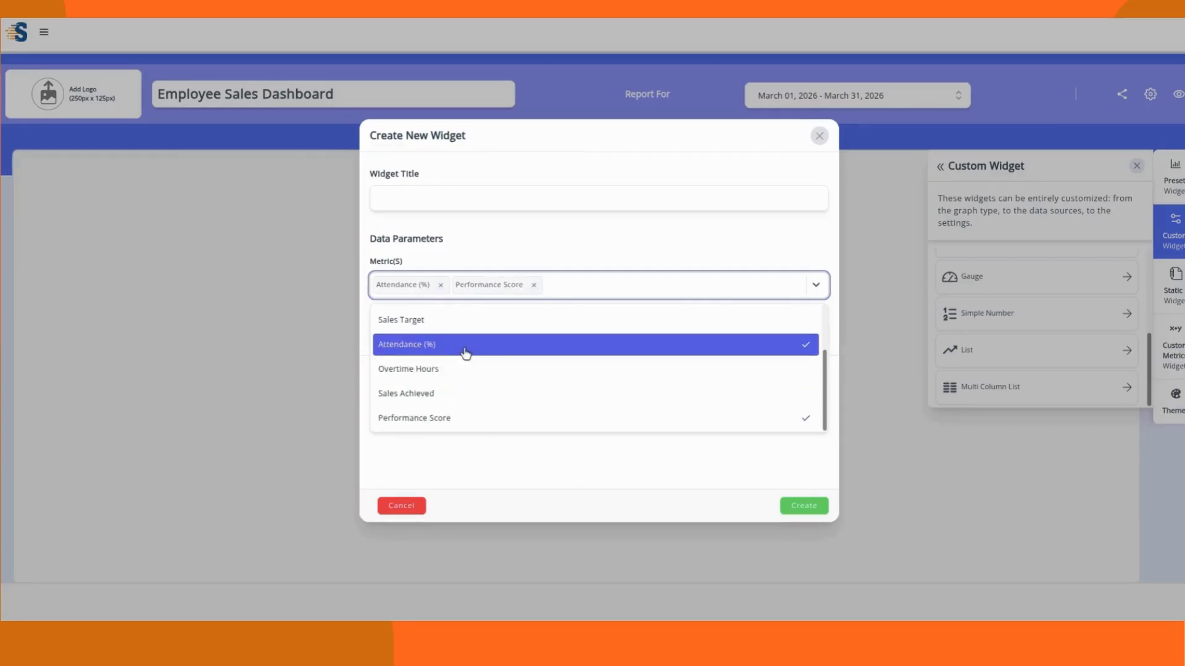
{"action": "left_click", "coordinate": [463, 321]}
{"action": "left_click", "coordinate": [526, 262]}
{"action": "left_click", "coordinate": [817, 334]}
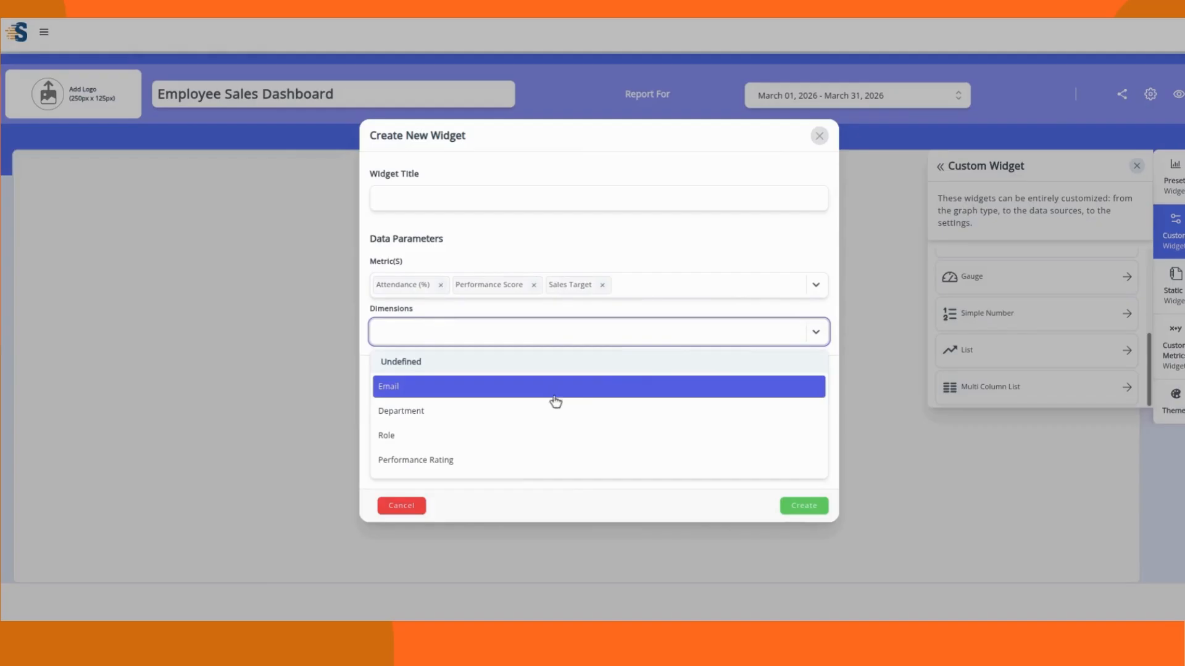
{"action": "left_click", "coordinate": [423, 387]}
Step: Title the widget 'Monthly performance by employees' and create it
{"action": "left_click", "coordinate": [422, 201]}
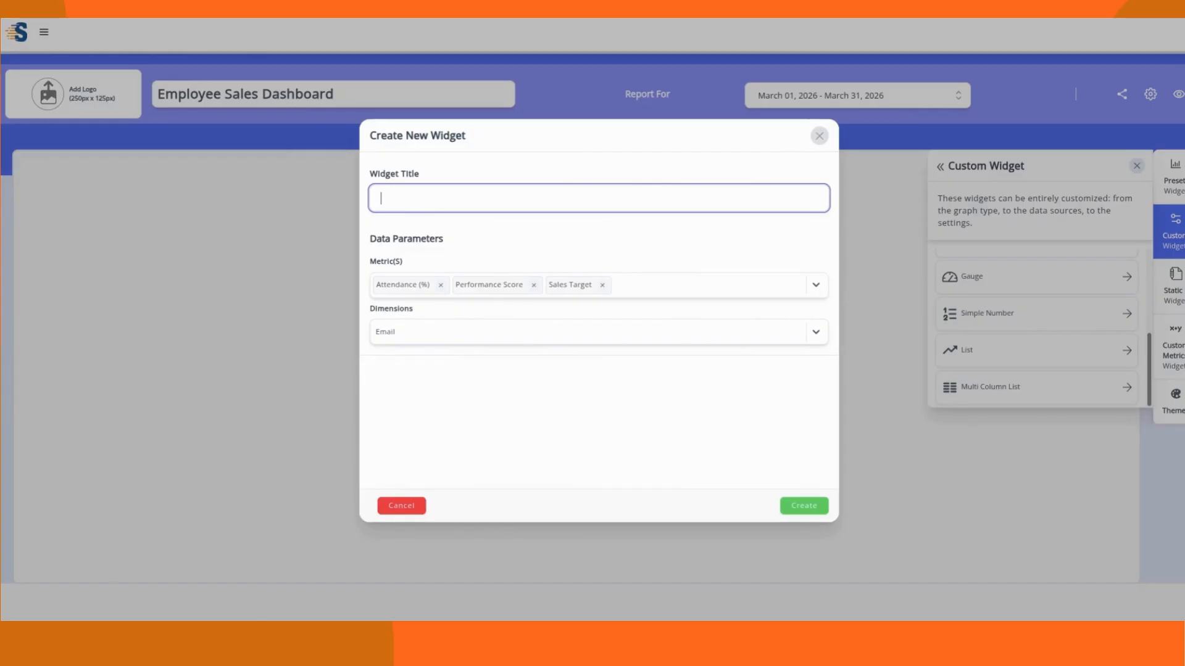
{"action": "type", "text": "Mont"}
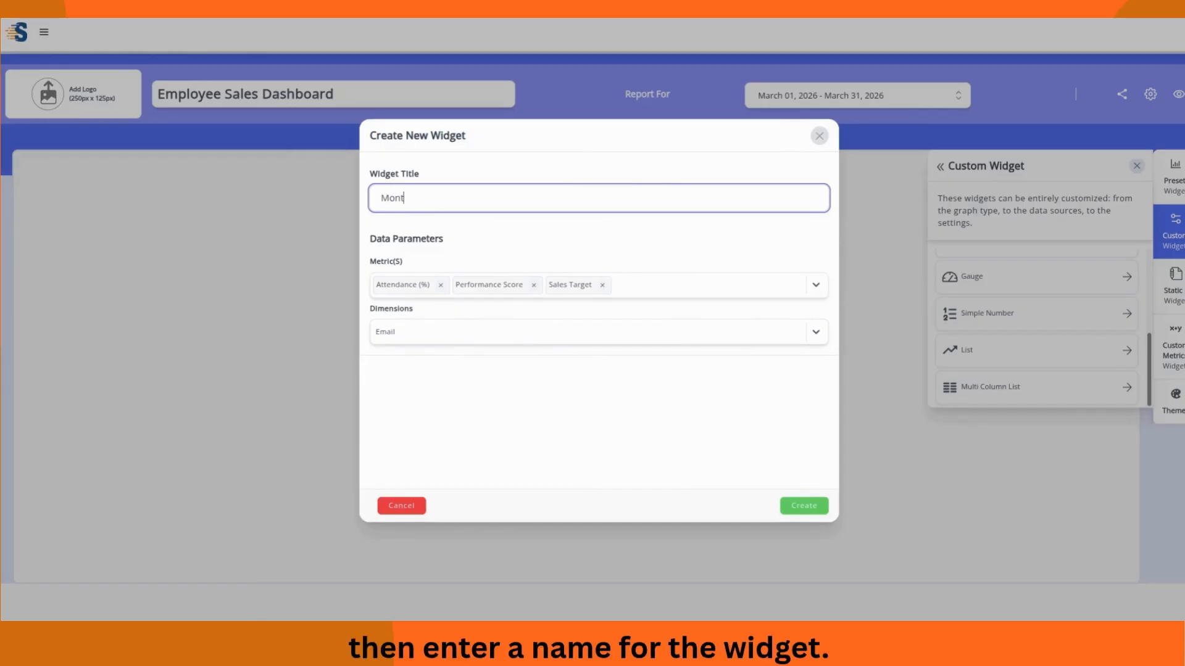
{"action": "type", "text": "hly performance "}
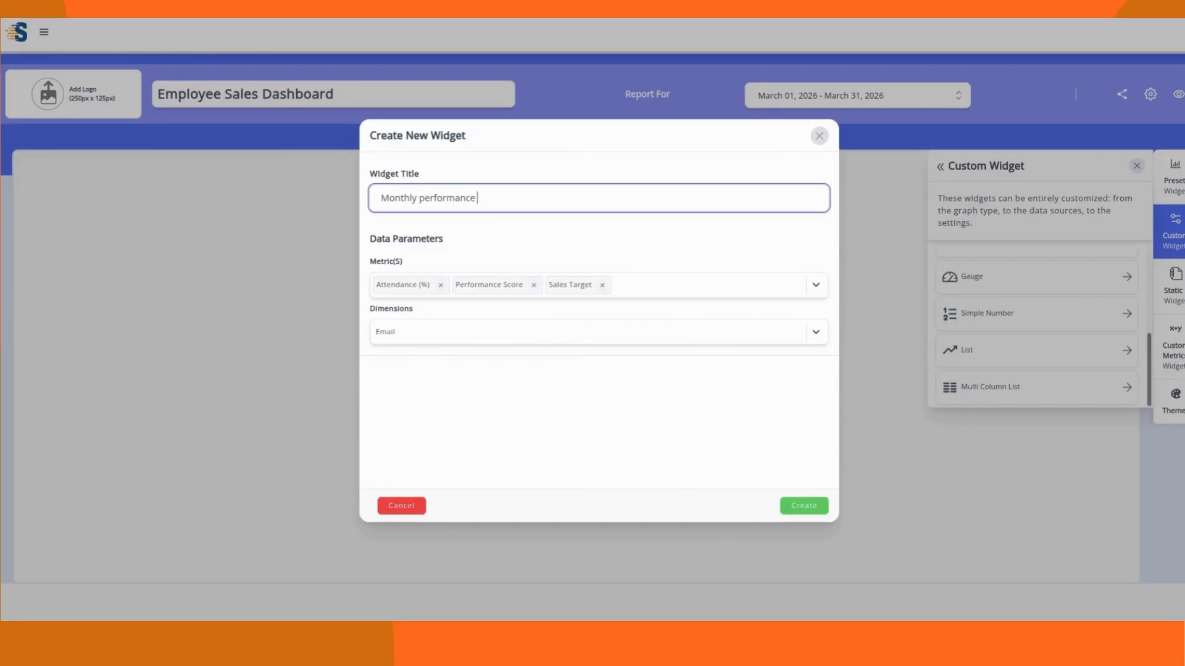
{"action": "type", "text": "by employees"}
{"action": "left_click", "coordinate": [814, 509]}
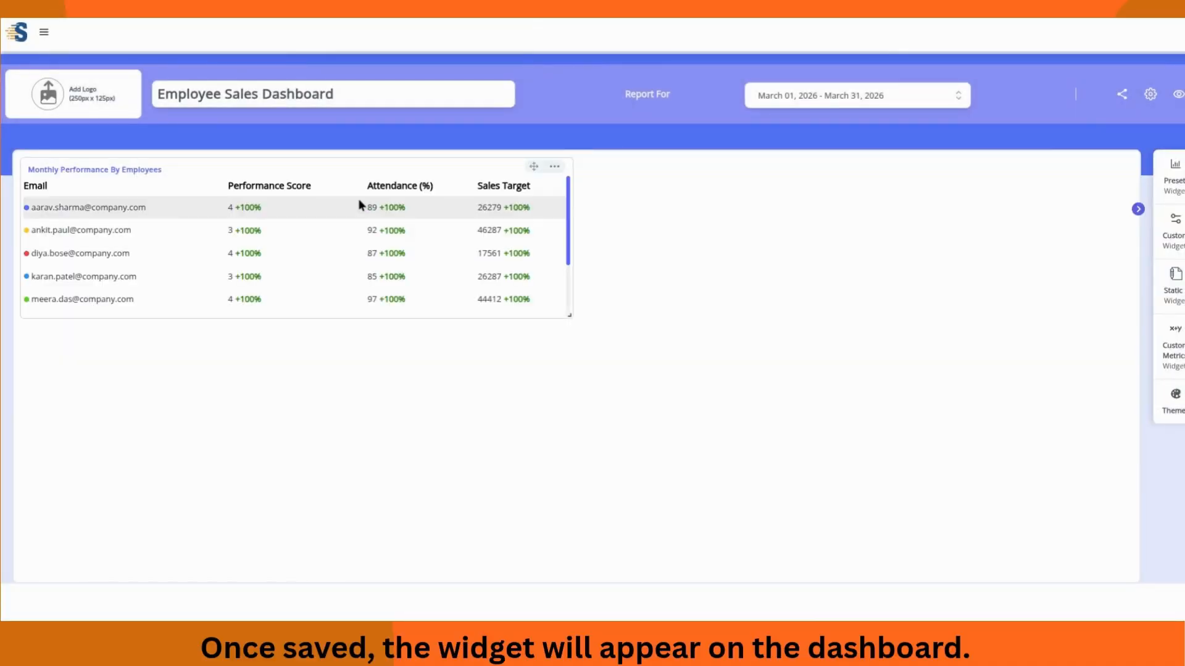
Step: Start another custom widget on all CSV file accounts as a Simple Number
{"action": "scroll", "coordinate": [367, 206], "scroll_direction": "down", "scroll_amount": 5}
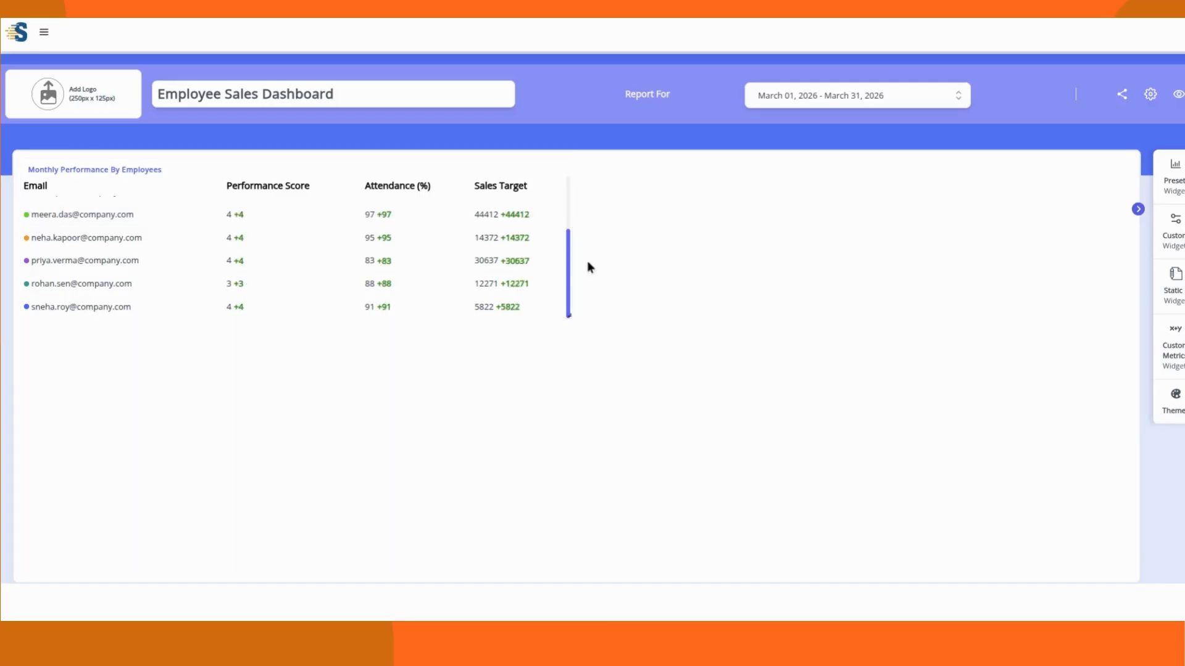
{"action": "left_click", "coordinate": [1177, 242]}
{"action": "left_click", "coordinate": [1117, 294]}
{"action": "scroll", "coordinate": [1117, 321], "scroll_direction": "down", "scroll_amount": 3}
{"action": "left_click", "coordinate": [1127, 393]}
{"action": "scroll", "coordinate": [1013, 354], "scroll_direction": "down", "scroll_amount": 3}
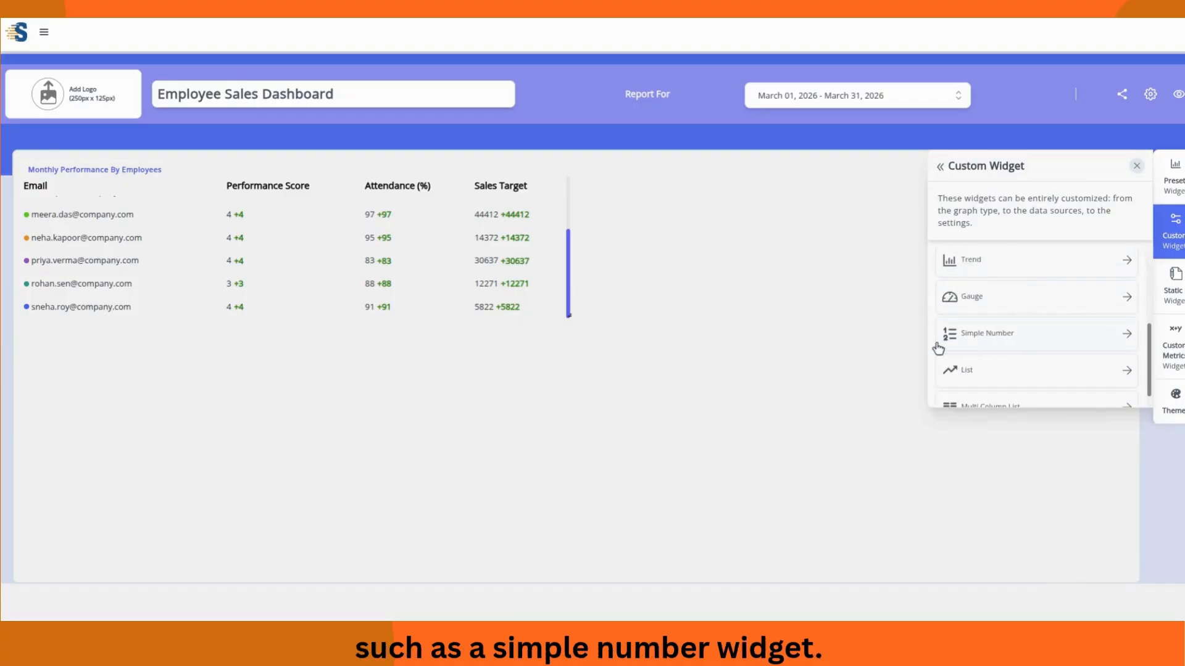
{"action": "left_click", "coordinate": [978, 336]}
{"action": "left_click", "coordinate": [804, 289]}
Step: Create a 'Total tasks' simple number widget using the Tasks metric
{"action": "scroll", "coordinate": [494, 364], "scroll_direction": "down", "scroll_amount": 3}
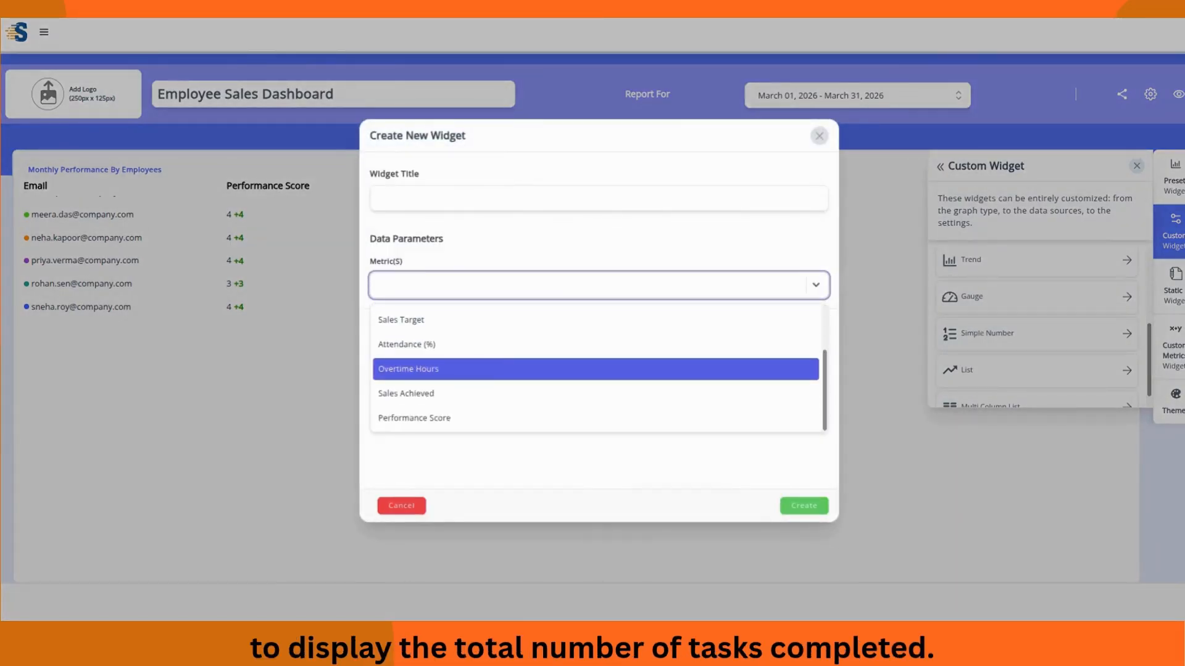
{"action": "scroll", "coordinate": [472, 401], "scroll_direction": "up", "scroll_amount": 3}
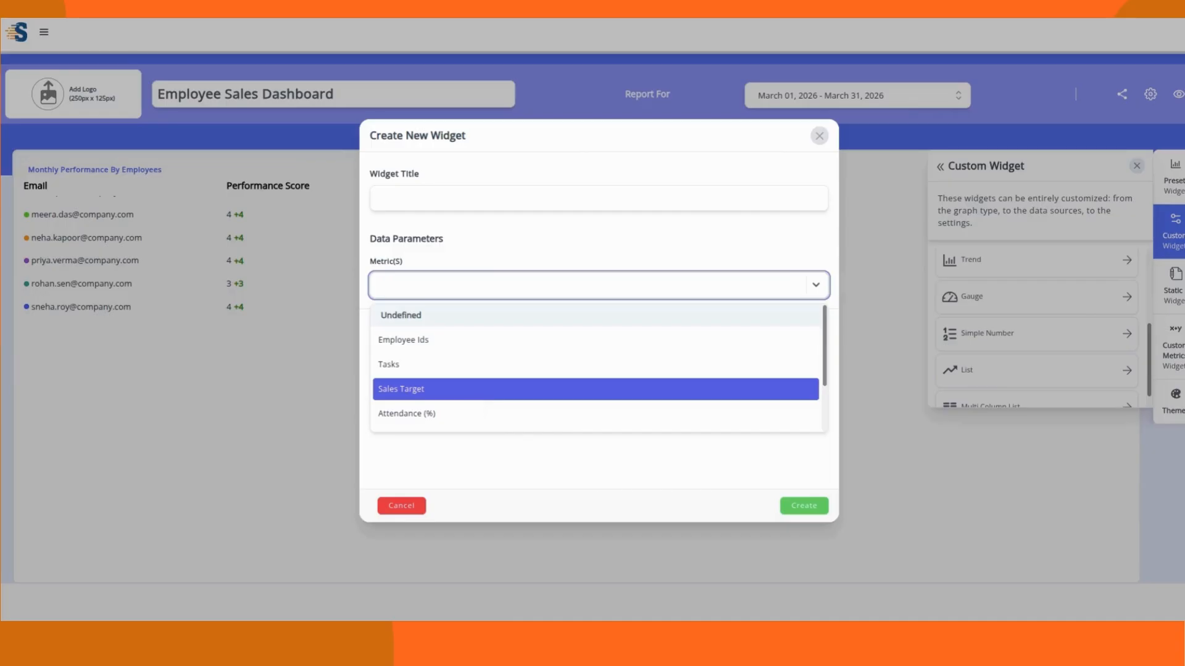
{"action": "left_click", "coordinate": [431, 366]}
{"action": "left_click", "coordinate": [433, 203]}
{"action": "type", "text": "Total tasks"}
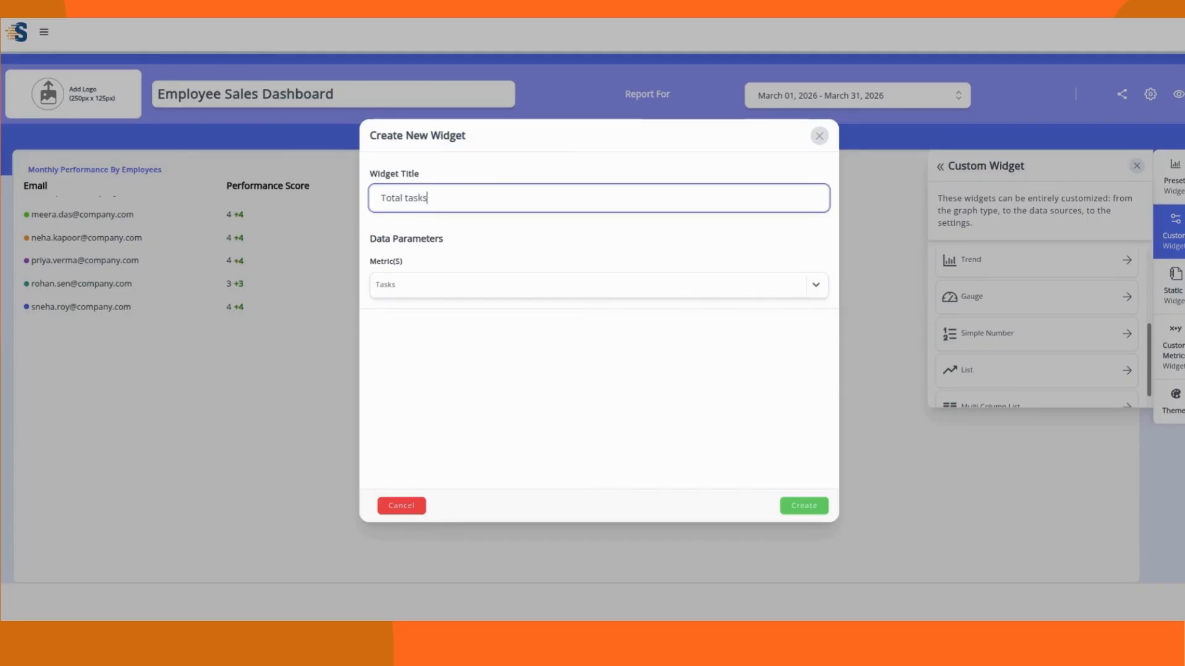
{"action": "left_click", "coordinate": [804, 506]}
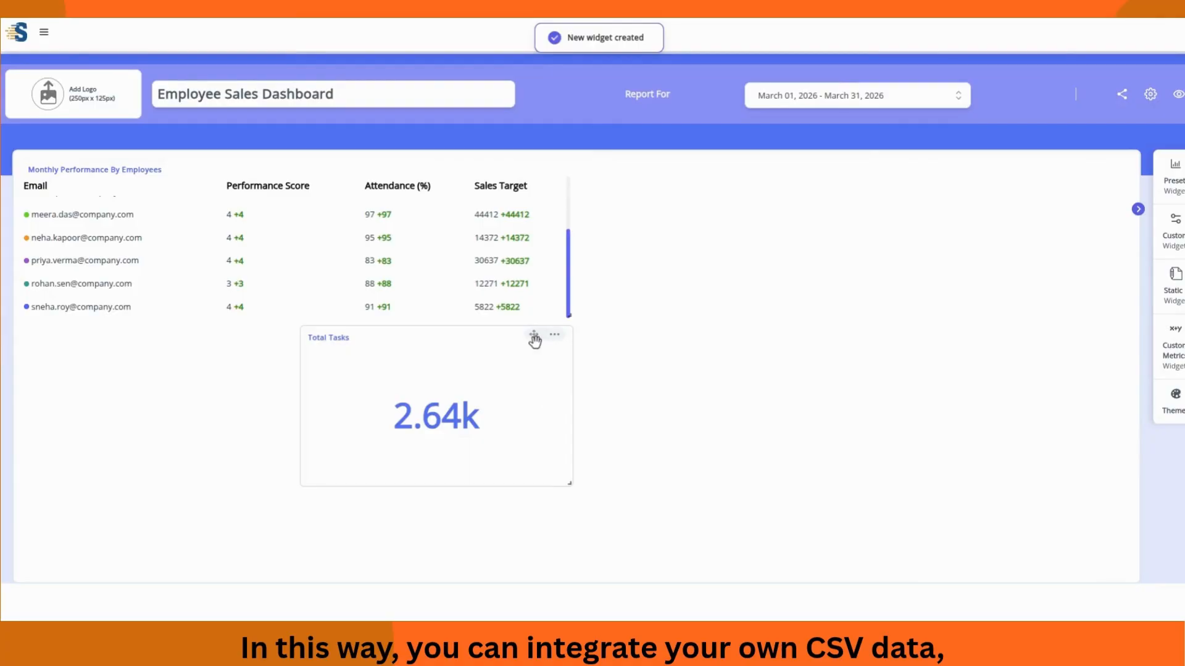
Step: Drag the Total Tasks widget up beside the employee table
{"action": "left_click_drag", "start_coordinate": [533, 340], "coordinate": [801, 185]}
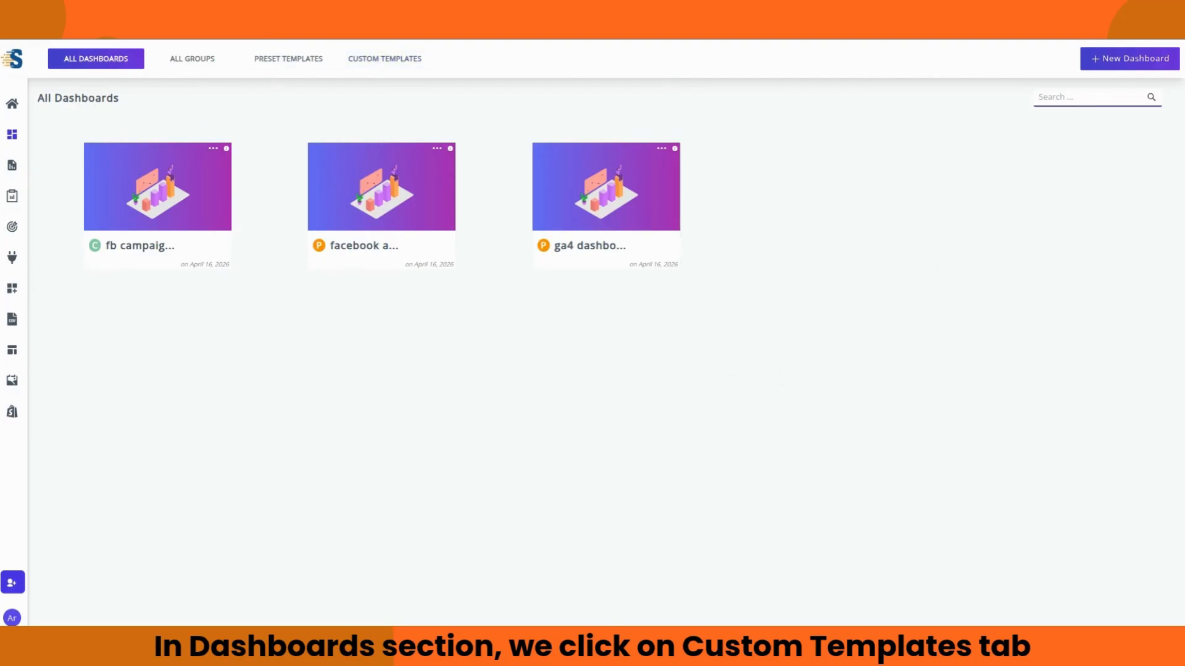
Step: Go to the Custom Templates section through the expanded sidebar
{"action": "left_click", "coordinate": [391, 61]}
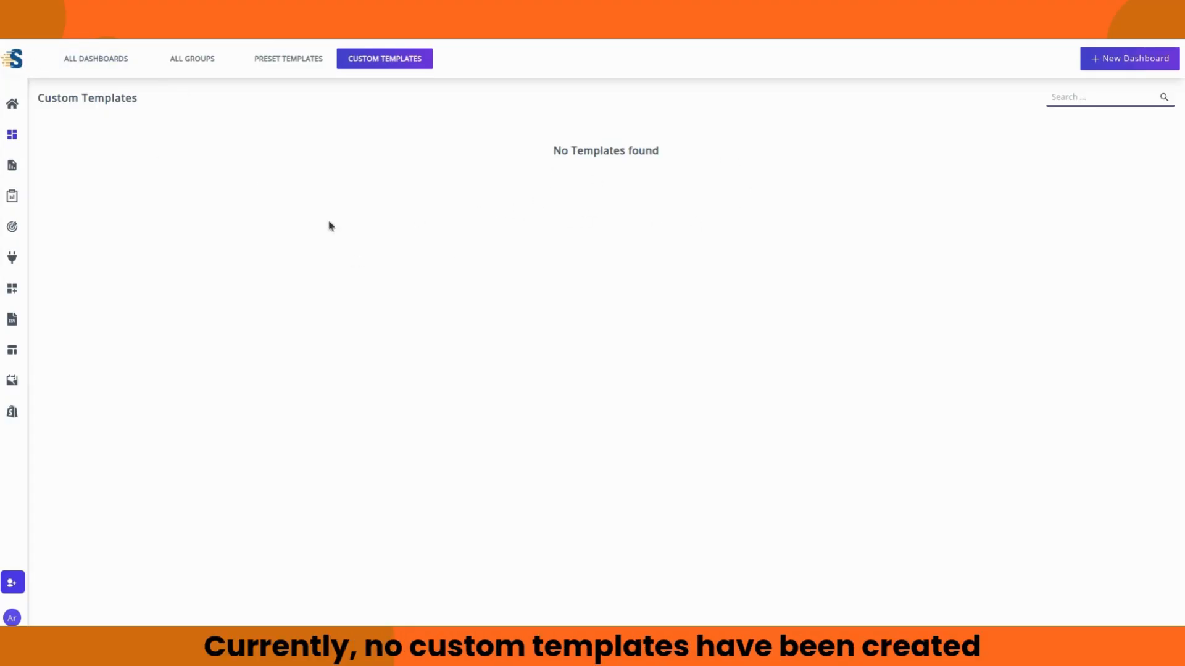
{"action": "left_click", "coordinate": [17, 58]}
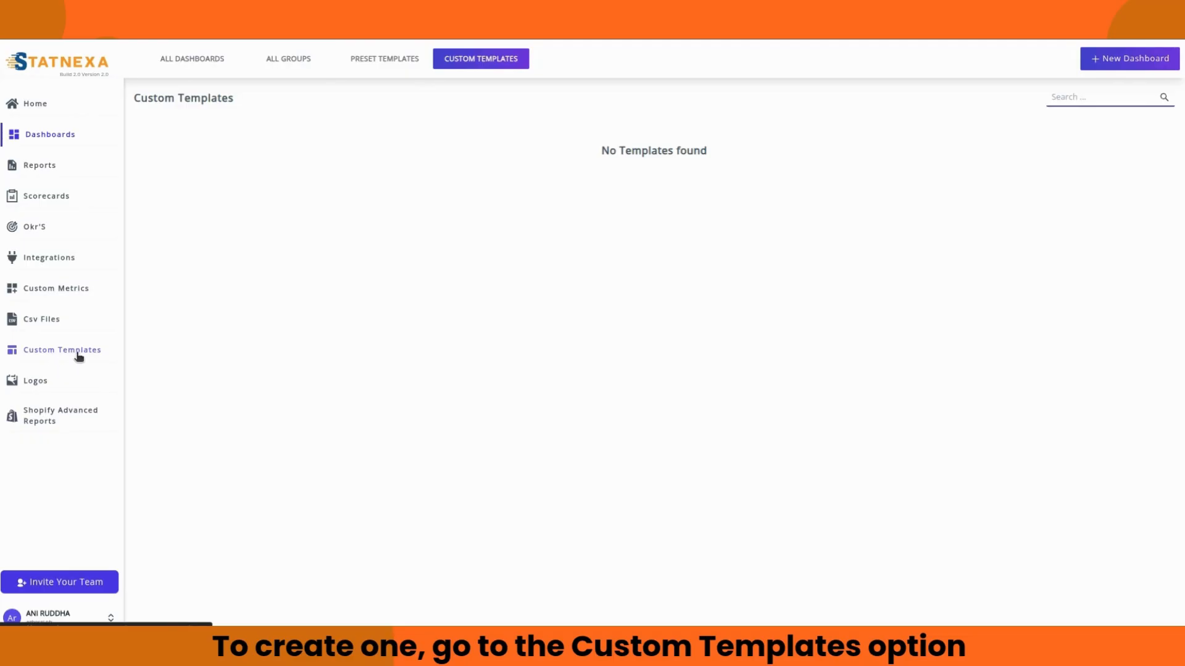
{"action": "left_click", "coordinate": [39, 353]}
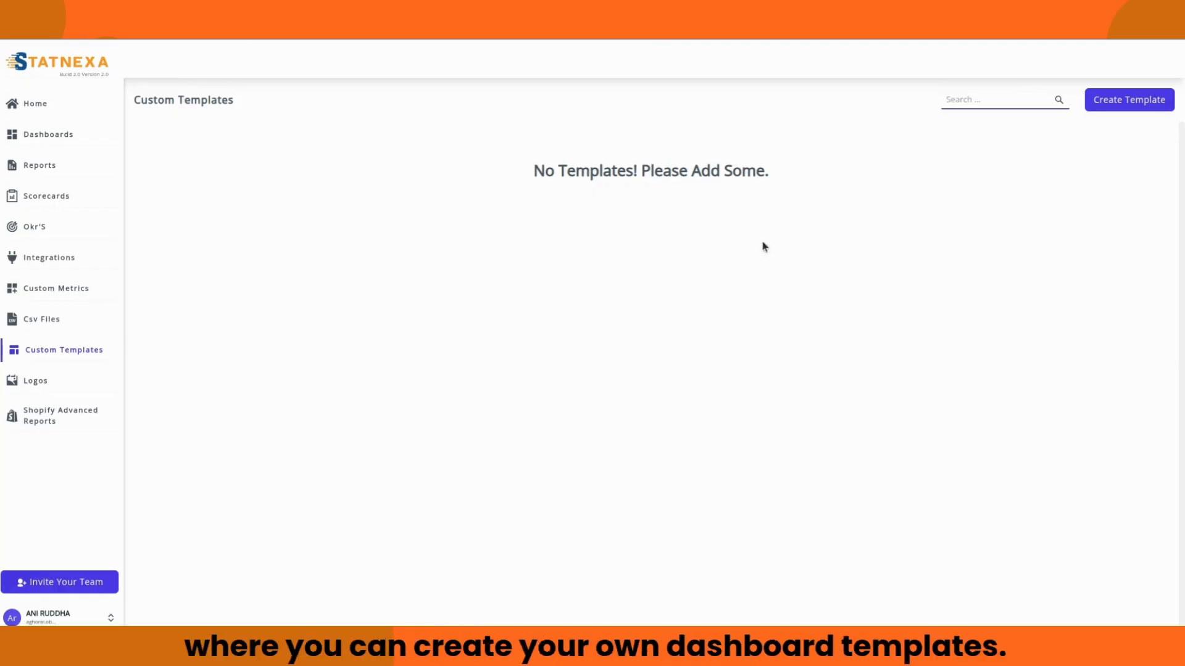
Step: Save a new template 'customize temp', described 'for tutorial', built on Facebook Ads Dashboard
{"action": "left_click", "coordinate": [1145, 108]}
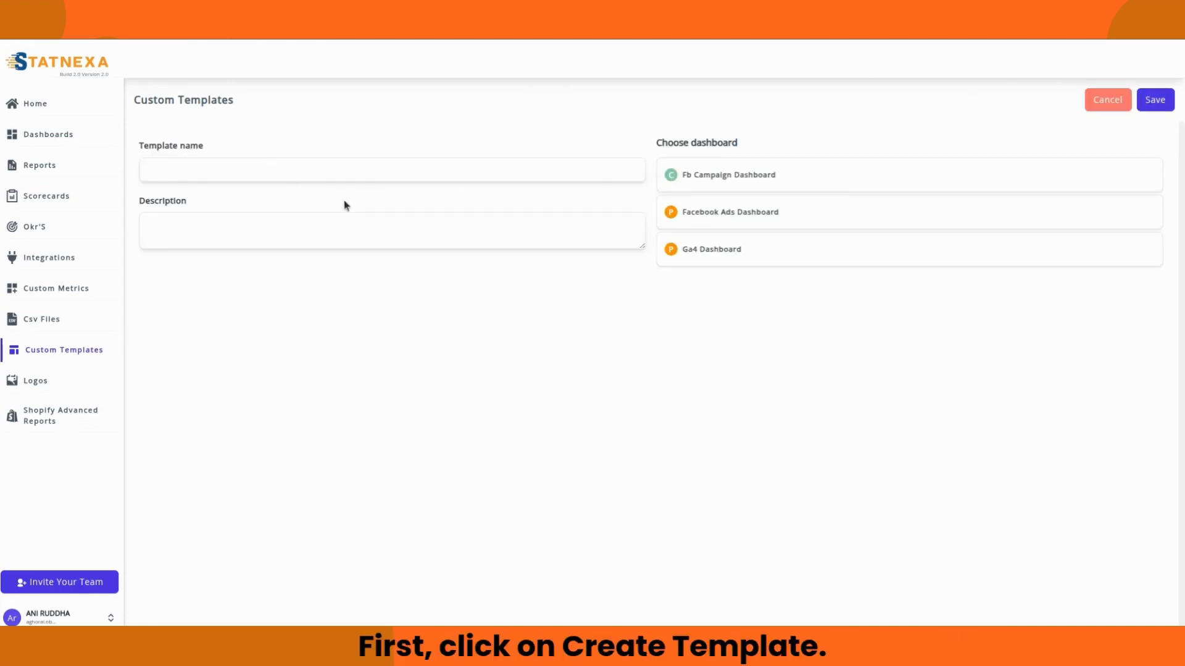
{"action": "left_click", "coordinate": [356, 171]}
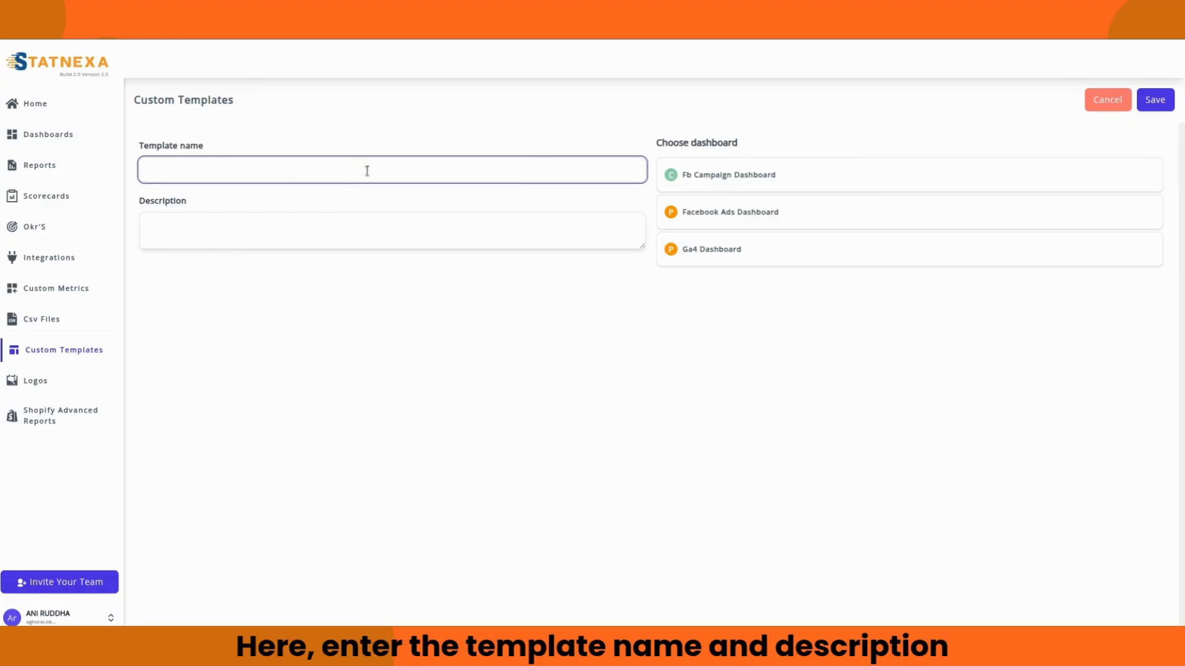
{"action": "type", "text": "customize temp"}
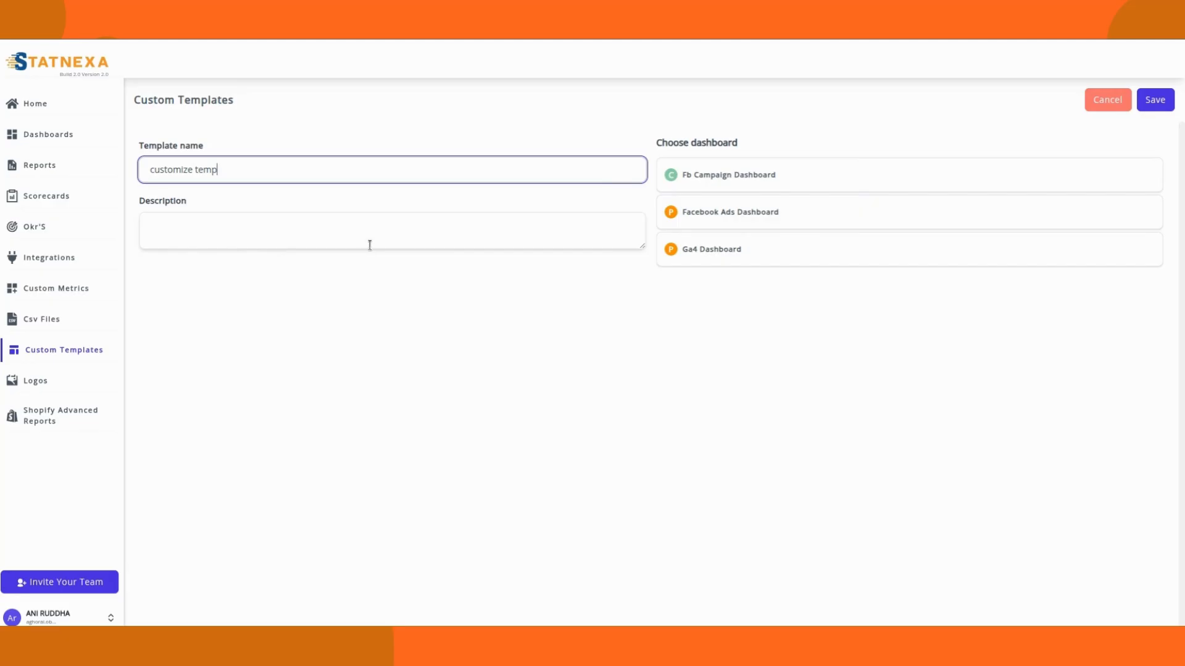
{"action": "left_click", "coordinate": [219, 228]}
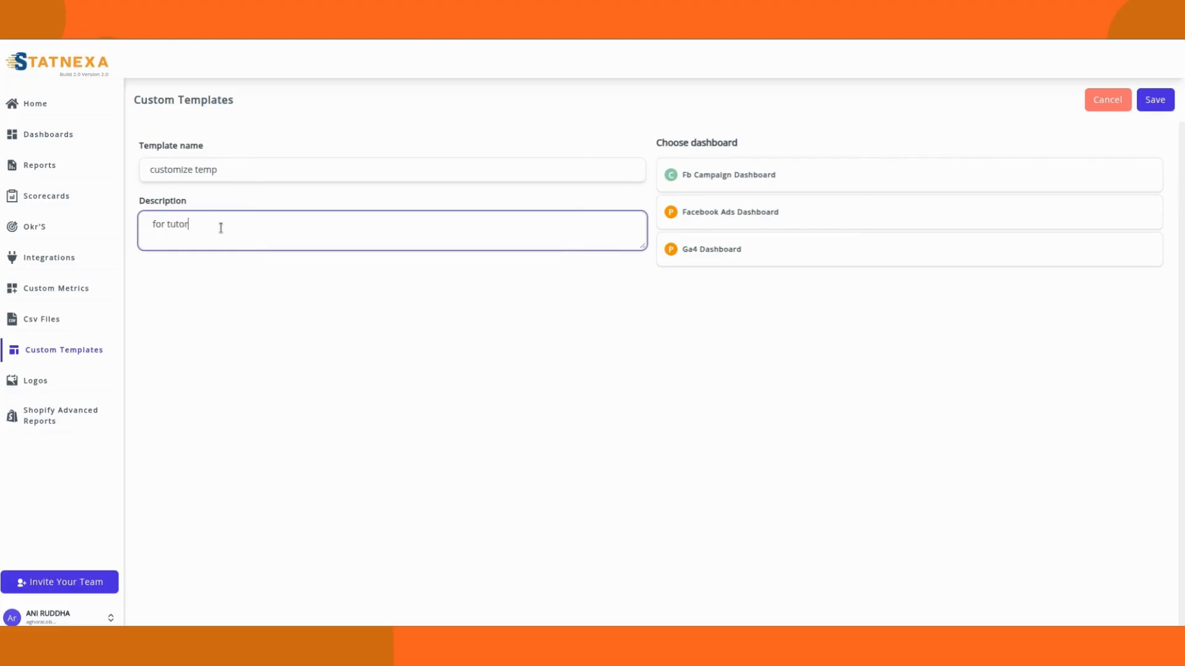
{"action": "type", "text": "for tutorial"}
{"action": "left_click", "coordinate": [269, 255]}
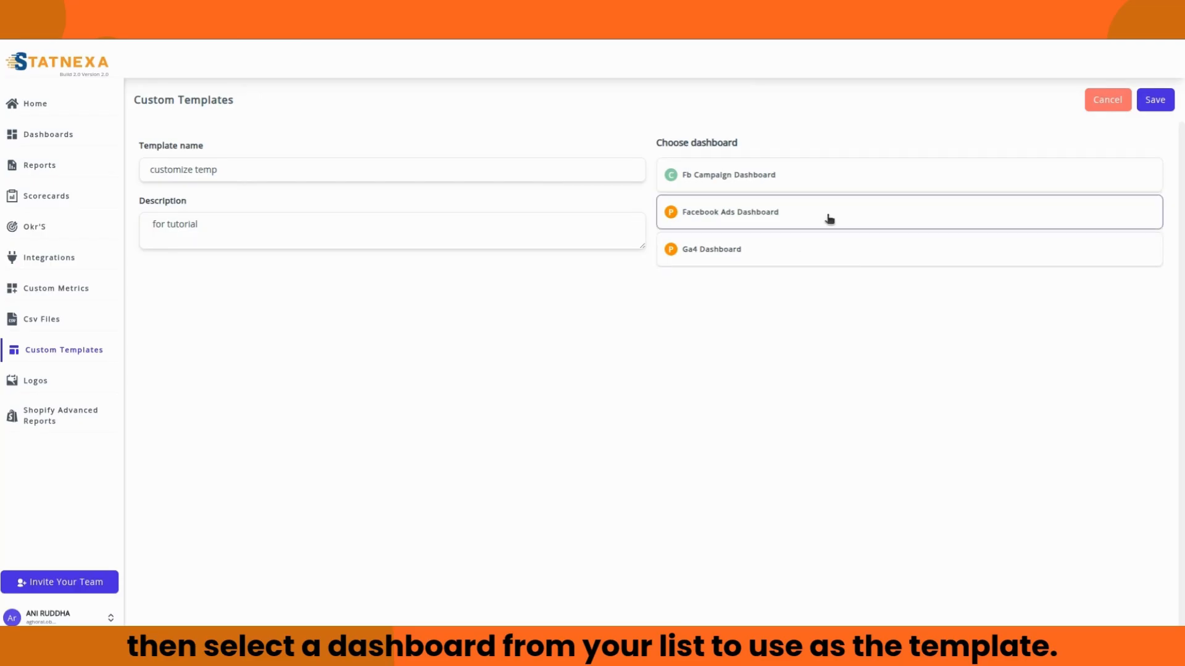
{"action": "left_click", "coordinate": [820, 216]}
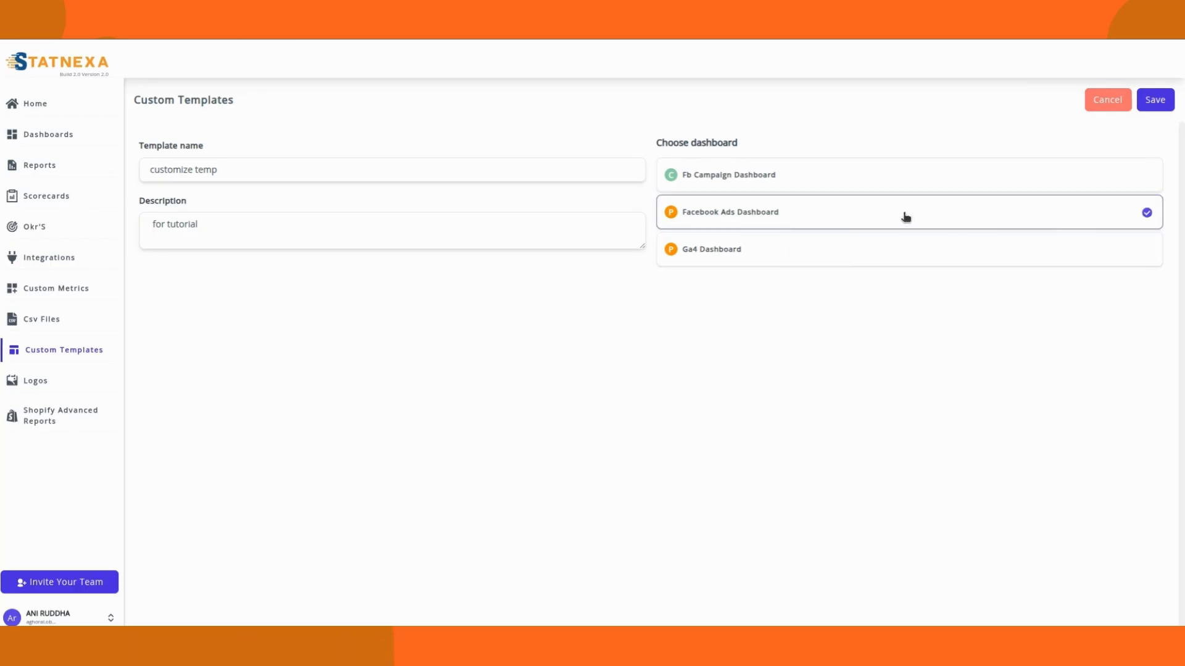
{"action": "left_click", "coordinate": [1155, 101]}
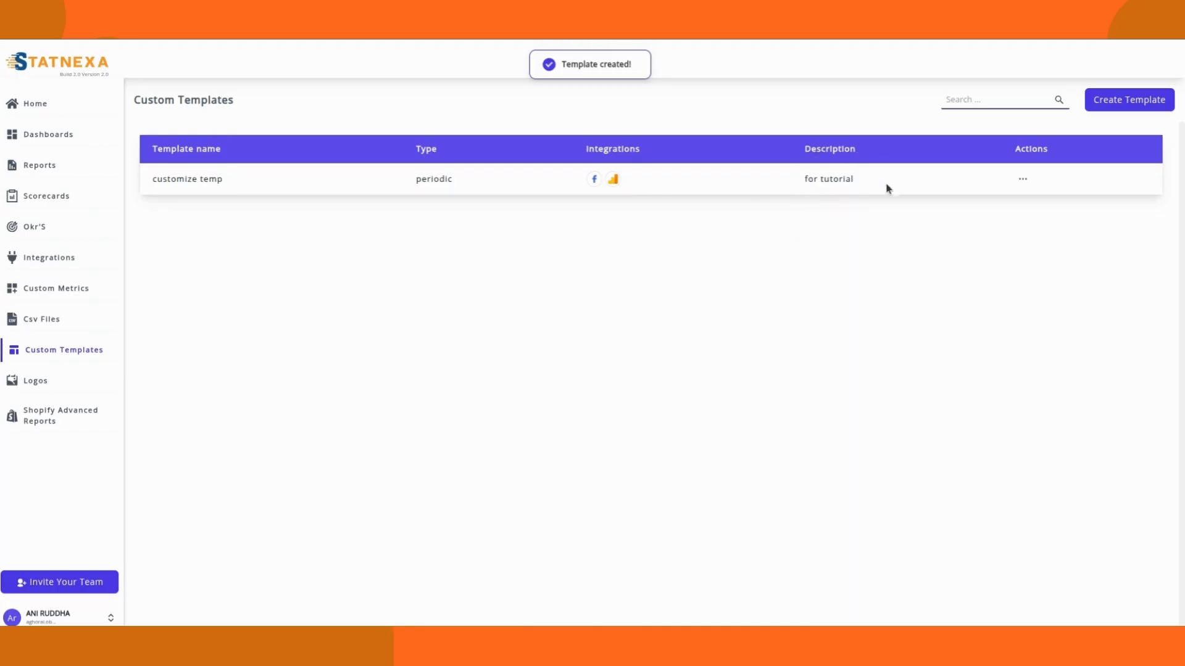
Step: Check the customize temp row's actions, then view it under Dashboards' Custom Templates
{"action": "left_click", "coordinate": [1023, 181]}
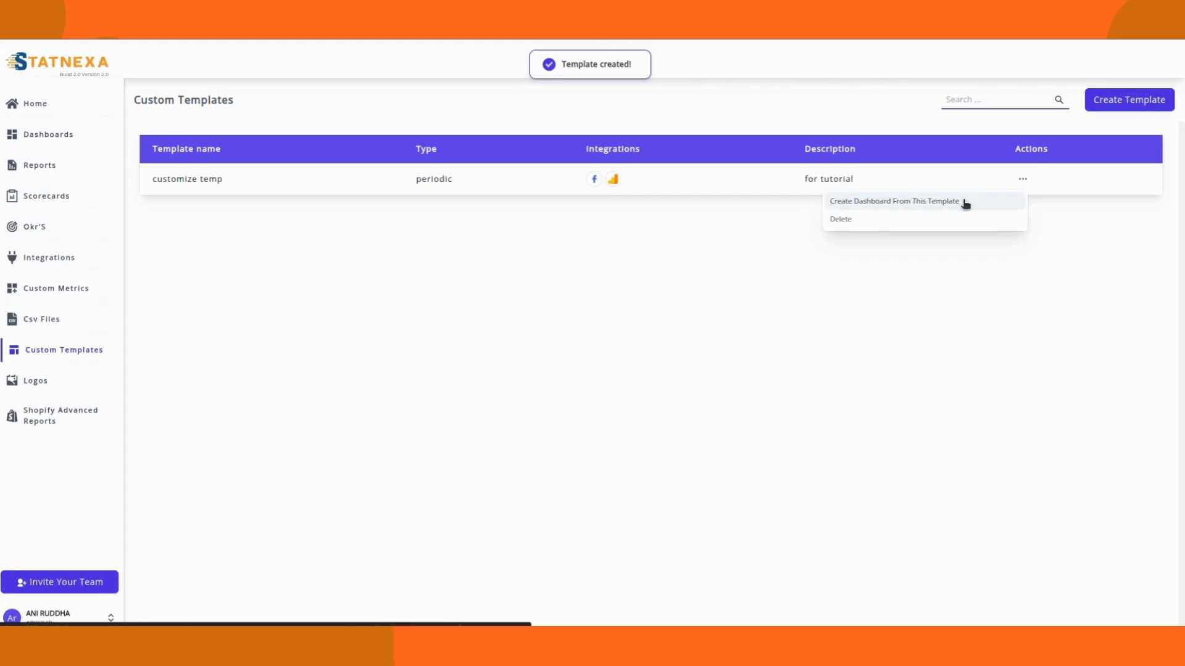
{"action": "left_click", "coordinate": [878, 281]}
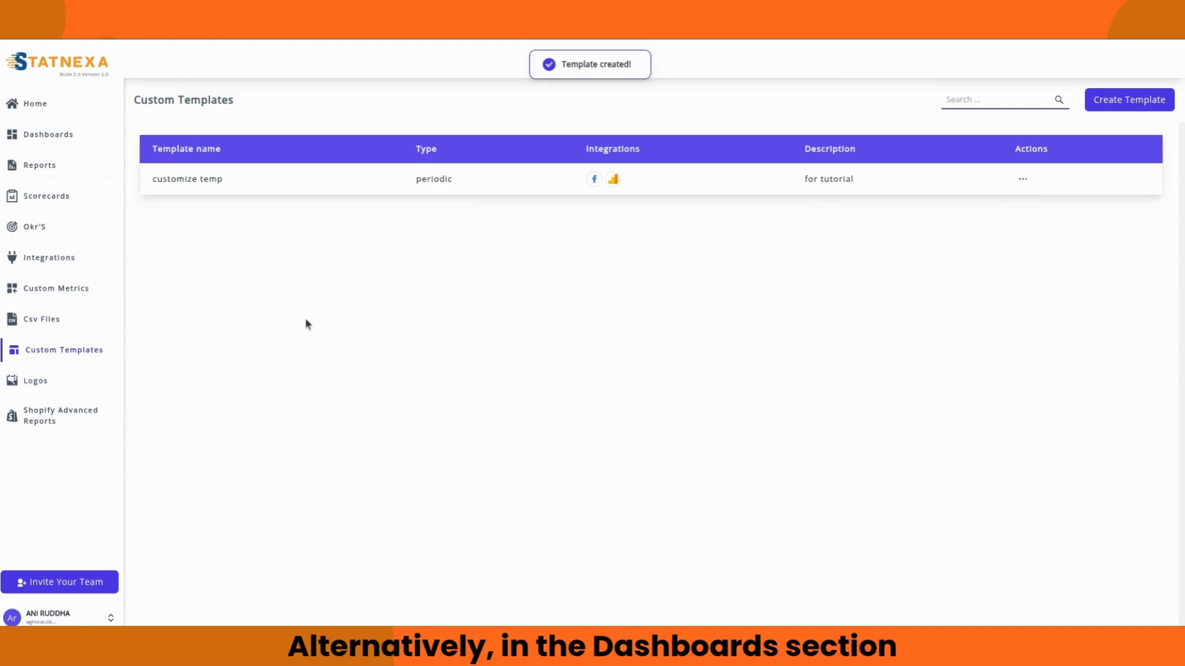
{"action": "left_click", "coordinate": [43, 135]}
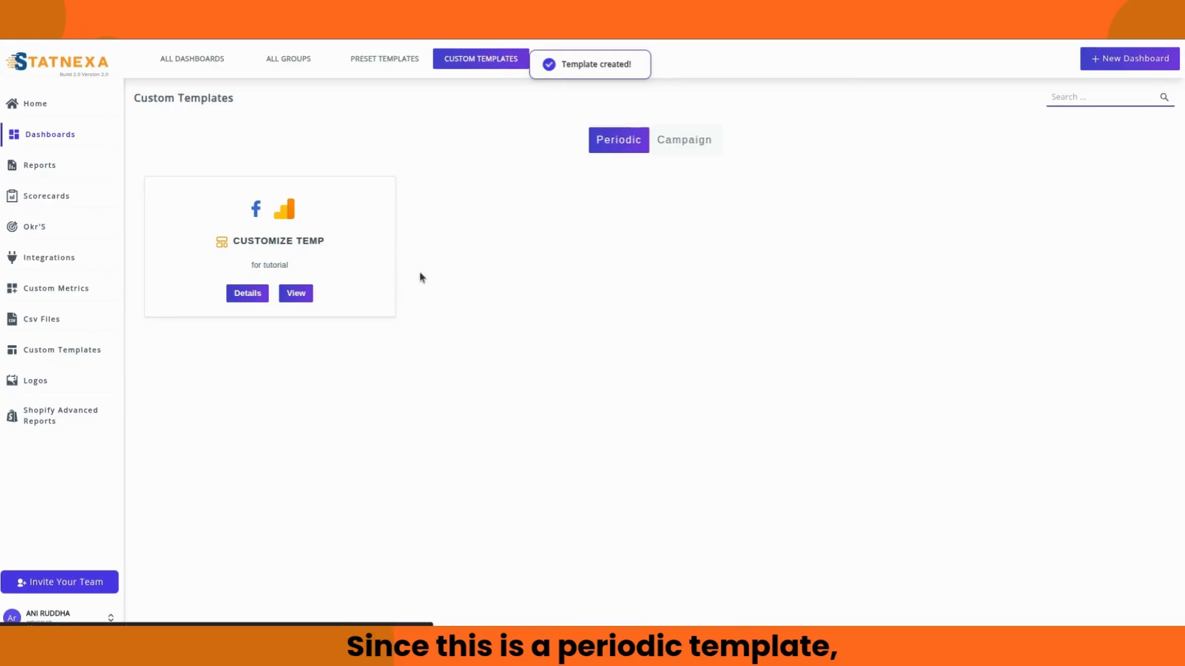
Step: Toggle Campaign and back to Periodic, then start a dashboard from customize temp
{"action": "left_click", "coordinate": [705, 143]}
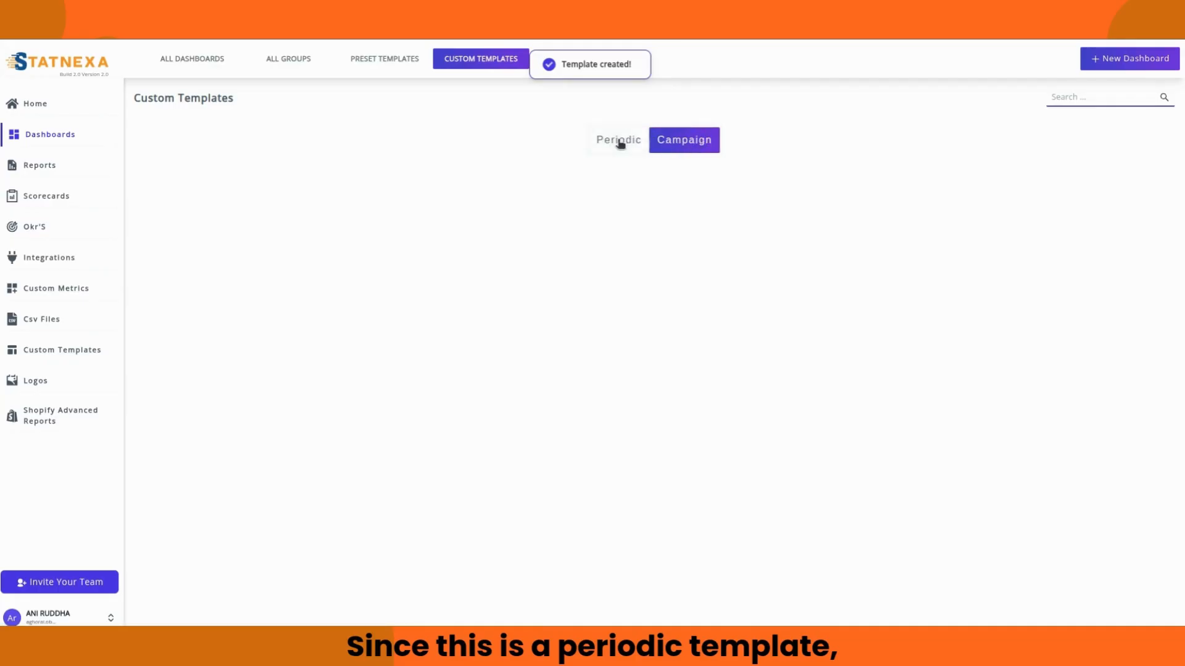
{"action": "left_click", "coordinate": [618, 141]}
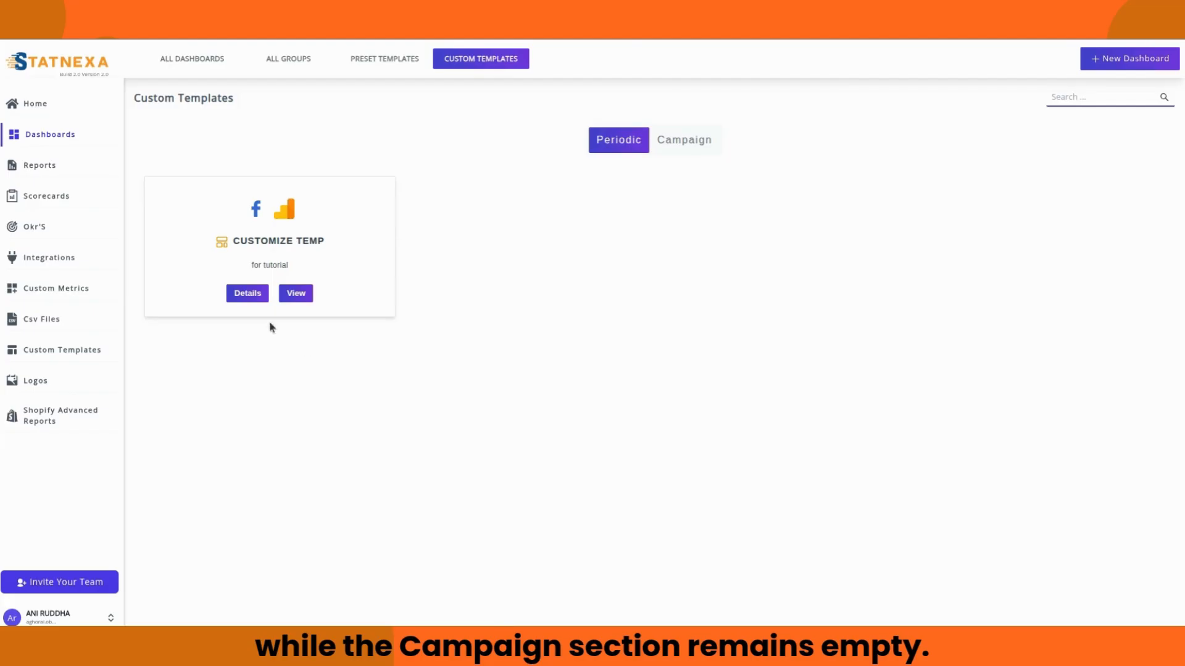
{"action": "left_click", "coordinate": [292, 242]}
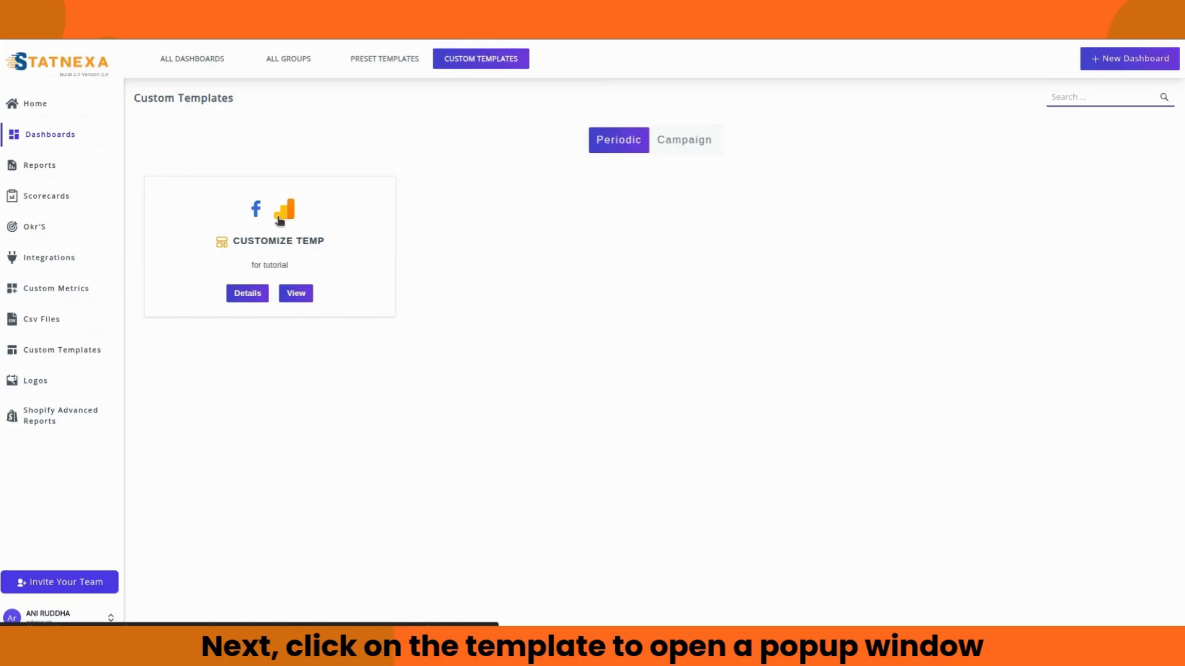
{"action": "left_click", "coordinate": [278, 218]}
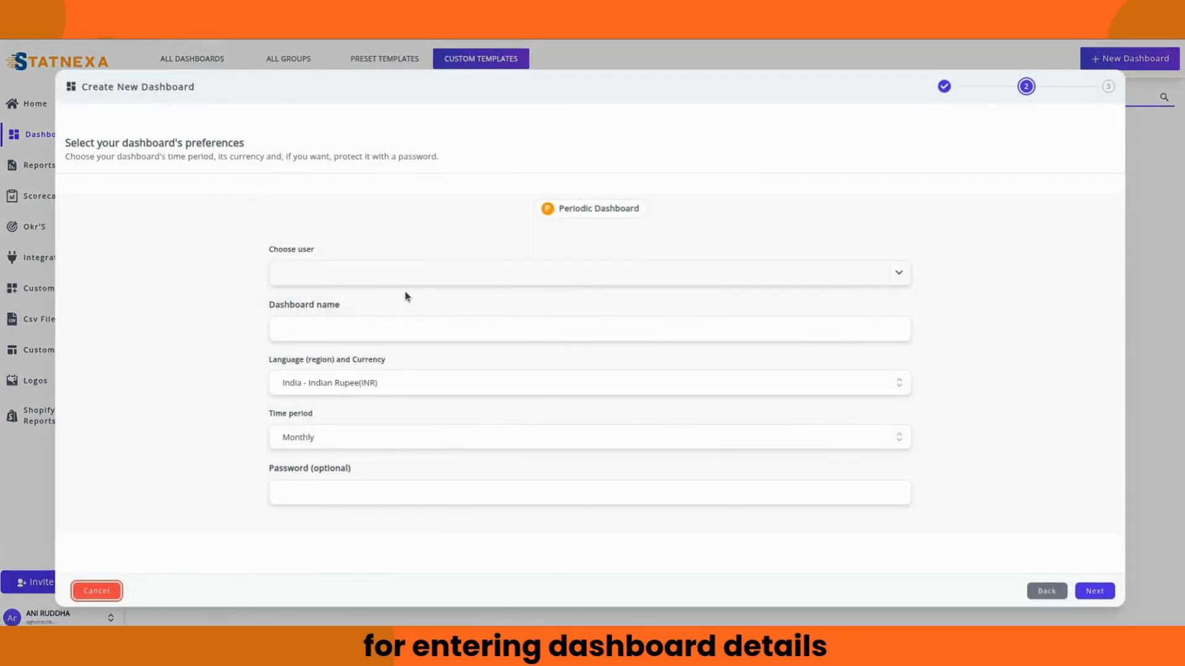
Step: Assign the dashboard to the second user and name it 'customized temp'
{"action": "left_click", "coordinate": [402, 273]}
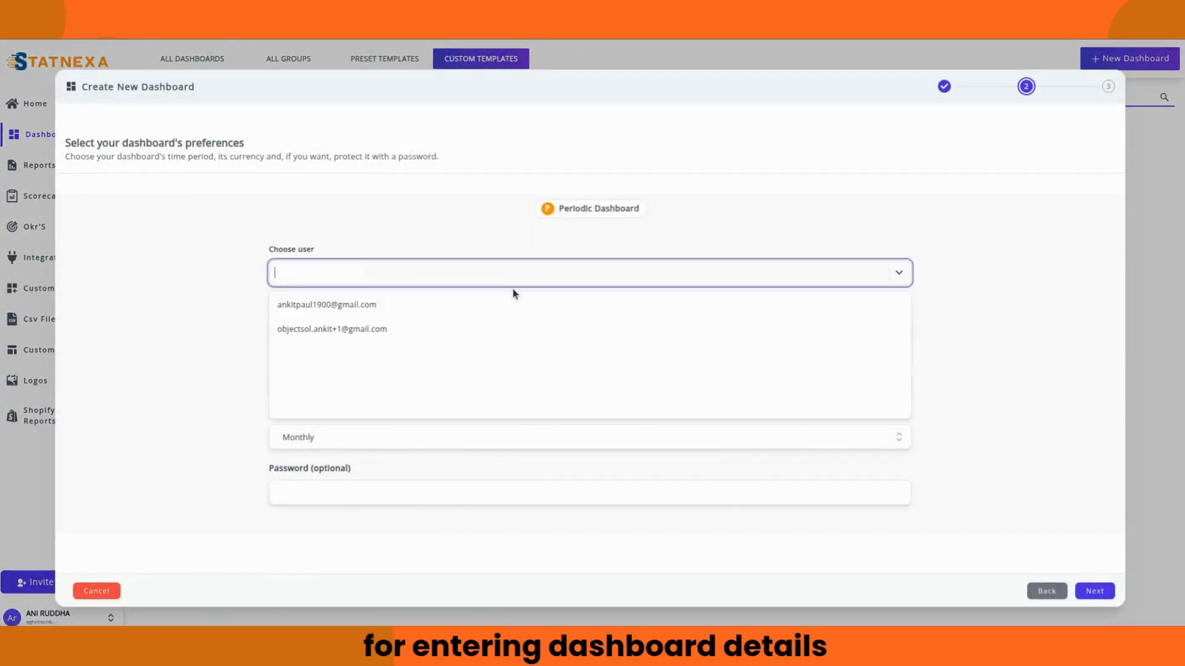
{"action": "left_click", "coordinate": [394, 328]}
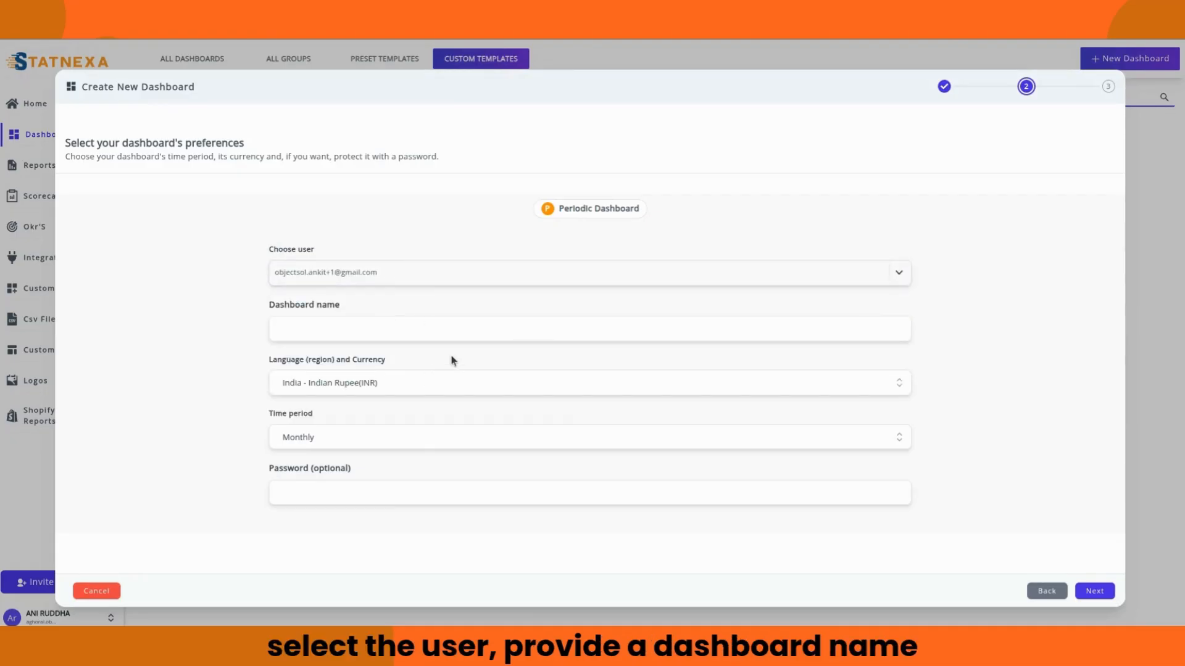
{"action": "left_click", "coordinate": [503, 330]}
{"action": "type", "text": "q"}
{"action": "type", "text": "ustomized"}
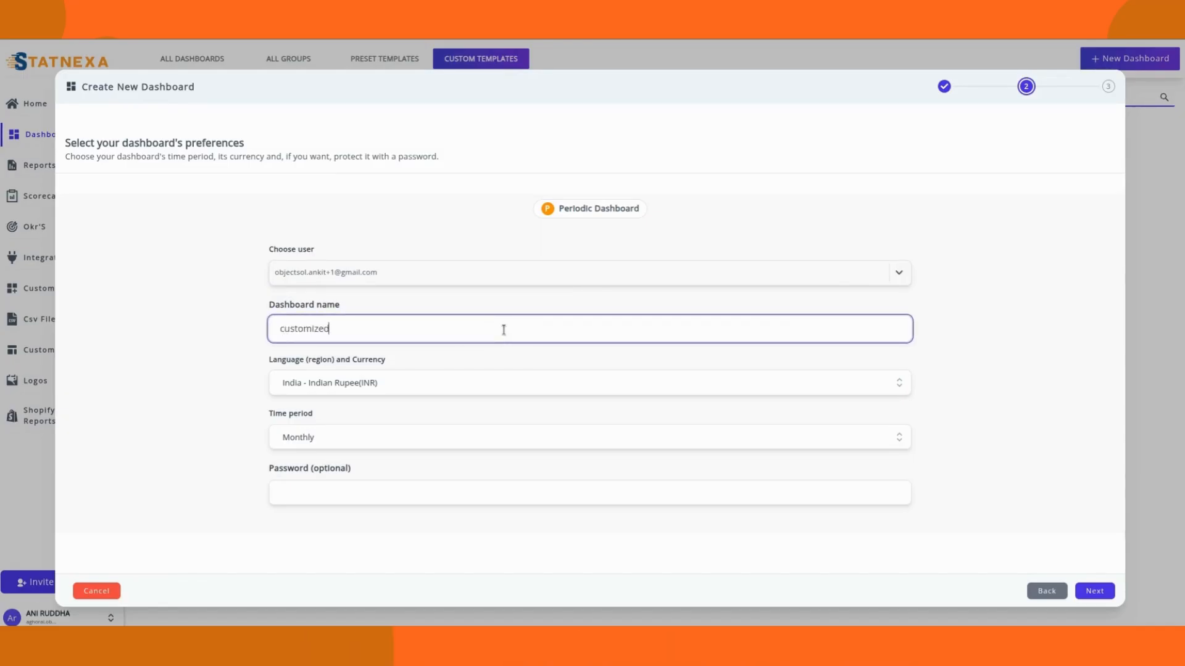
{"action": "type", "text": " temp"}
Step: Set the currency to United States - US Dollar (USD) and keep the Monthly period
{"action": "left_click_drag", "start_coordinate": [463, 387], "coordinate": [290, 359]}
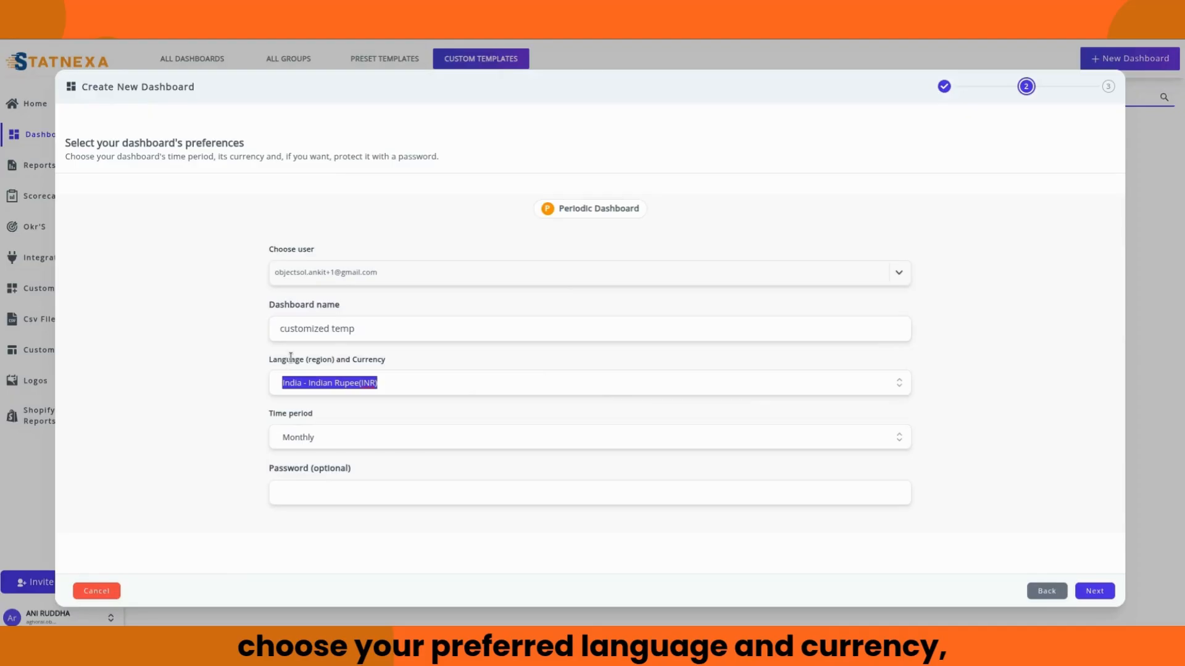
{"action": "key", "text": "BackSpace"}
{"action": "type", "text": "u"}
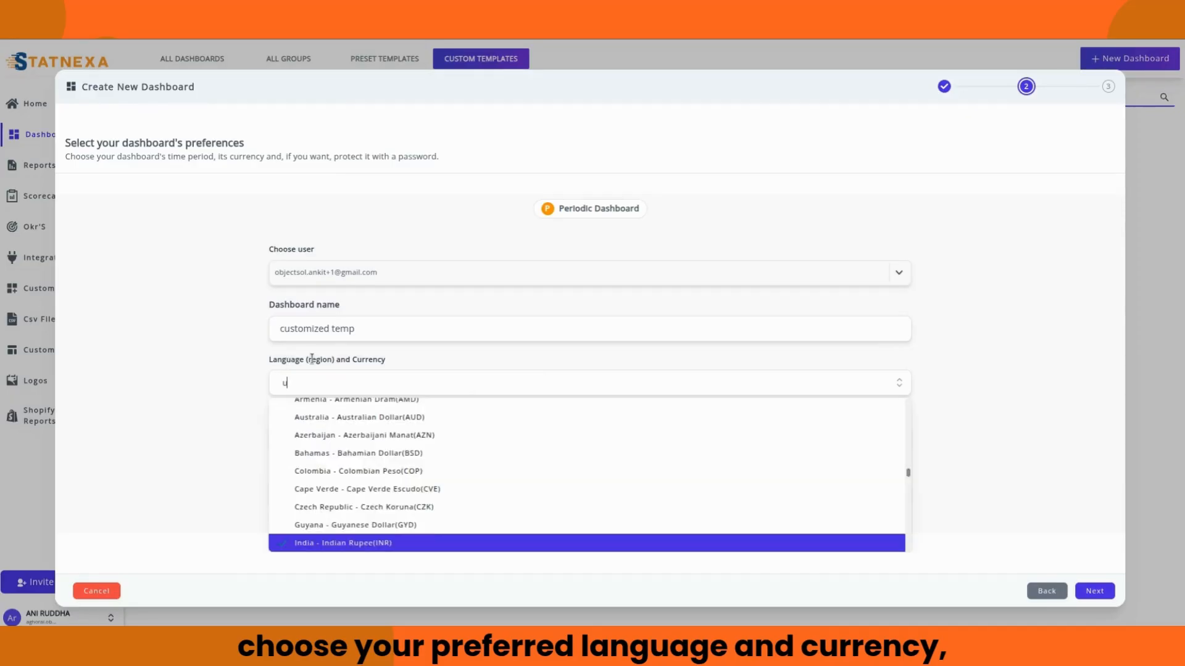
{"action": "type", "text": "sd"}
{"action": "left_click", "coordinate": [366, 410]}
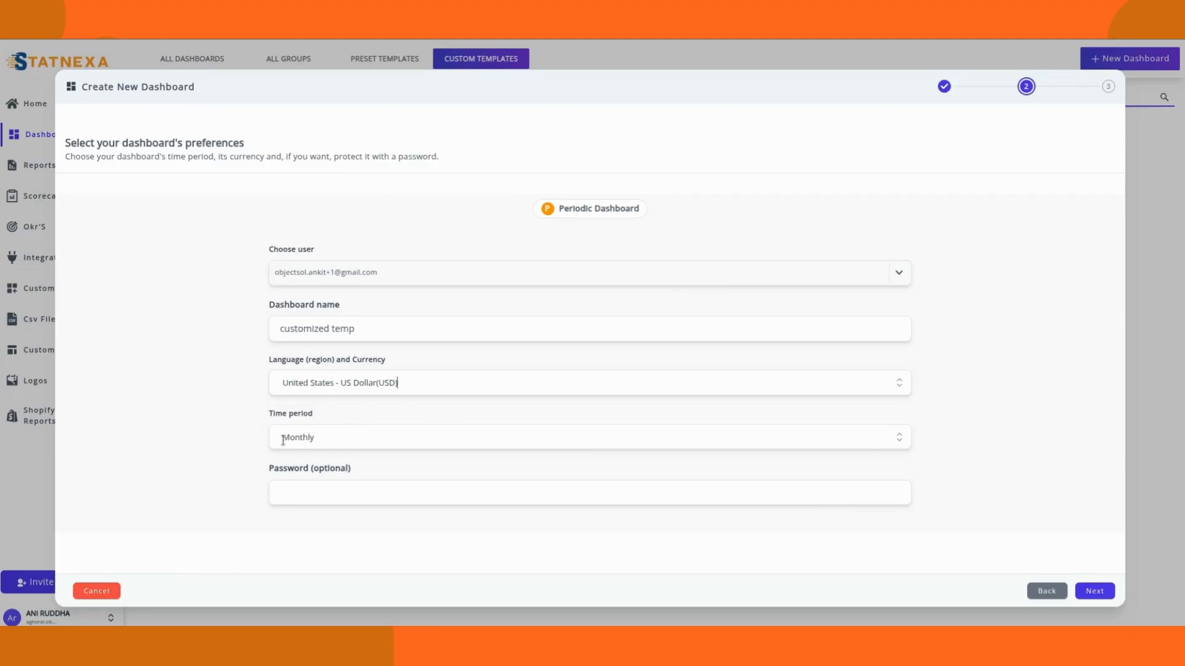
{"action": "left_click", "coordinate": [898, 438]}
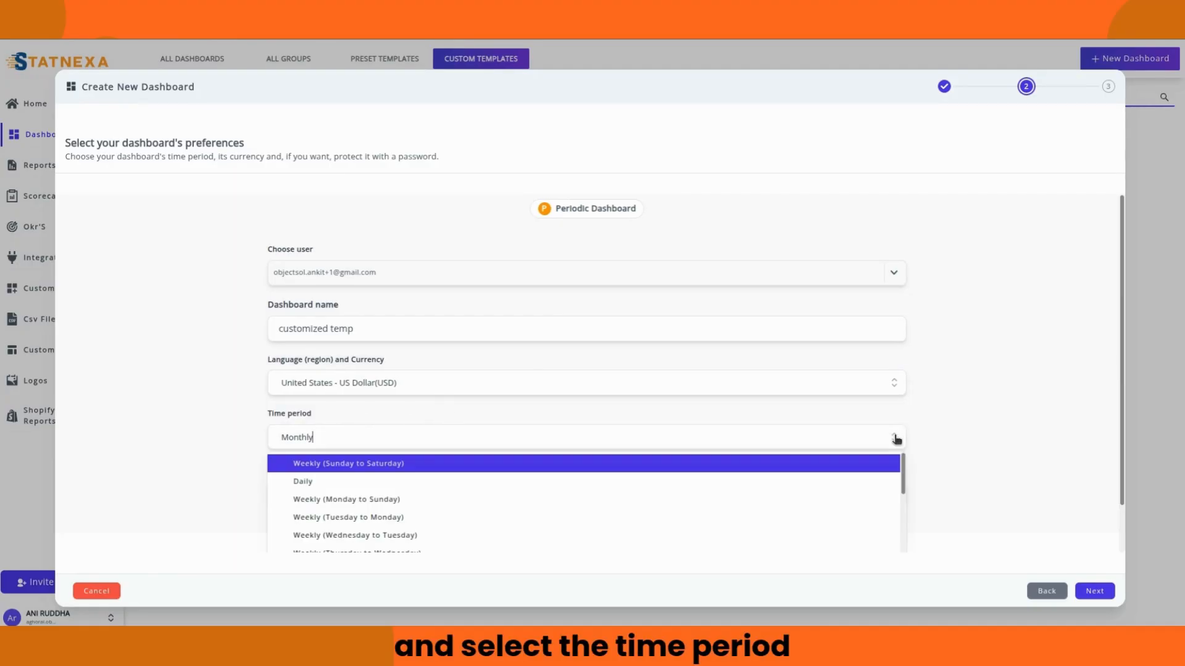
{"action": "left_click", "coordinate": [896, 440]}
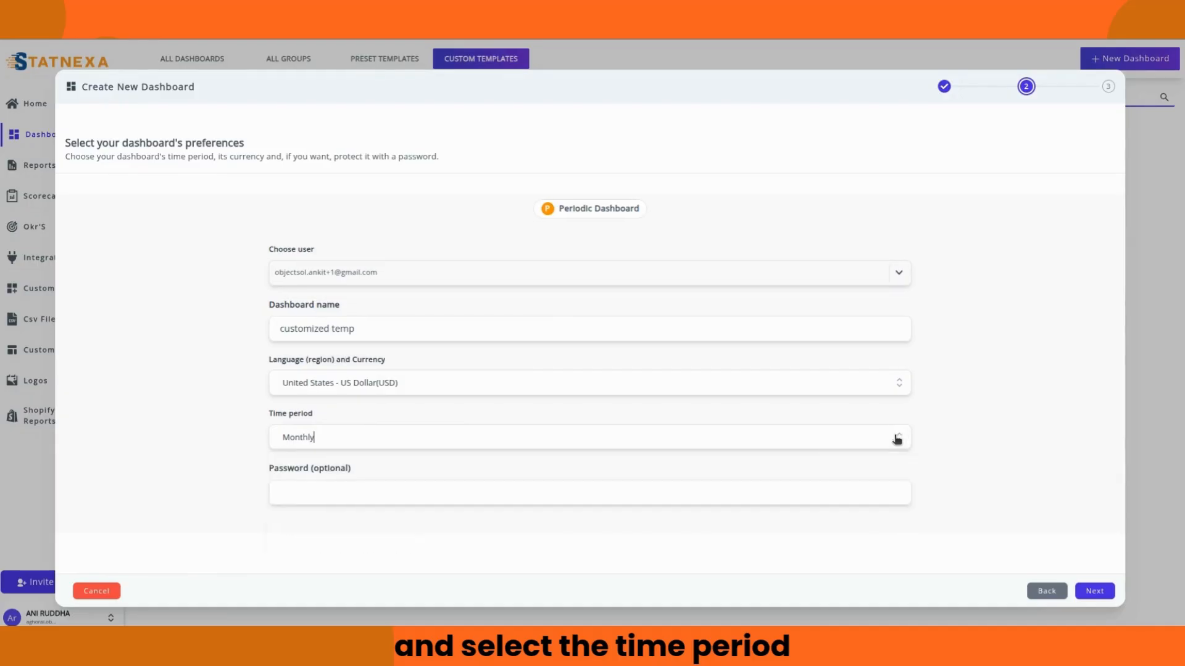
{"action": "left_click", "coordinate": [1095, 591]}
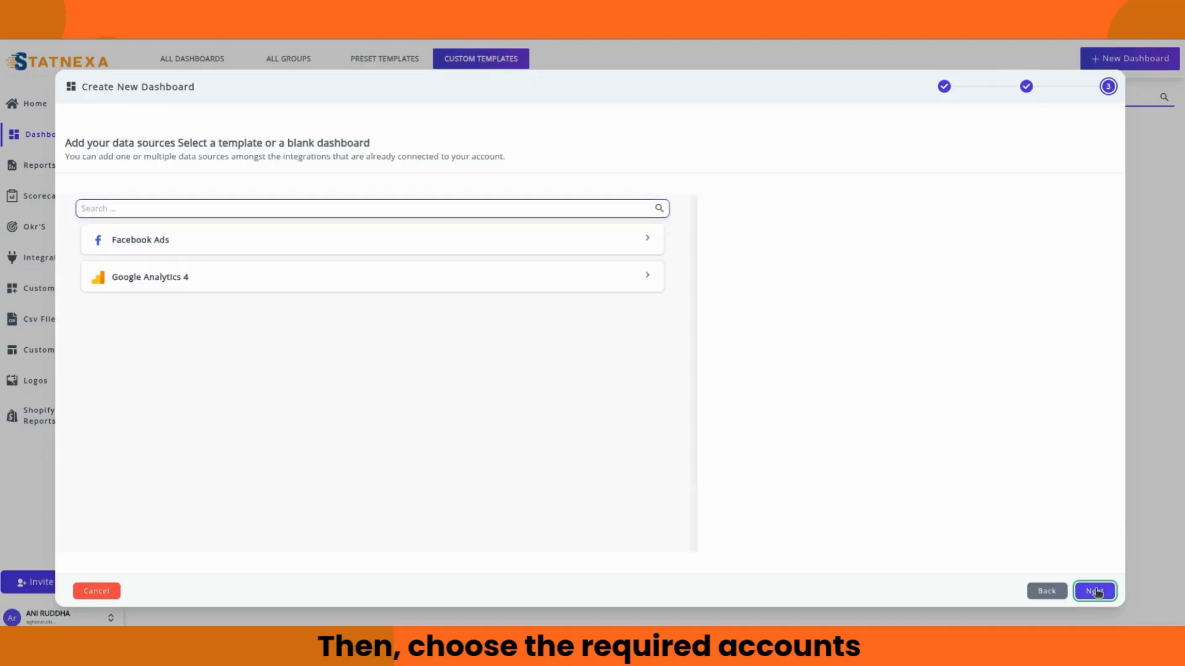
Step: Add the first Facebook ad account and the reportguru.ai GA4 property, then create the dashboard
{"action": "left_click", "coordinate": [534, 243]}
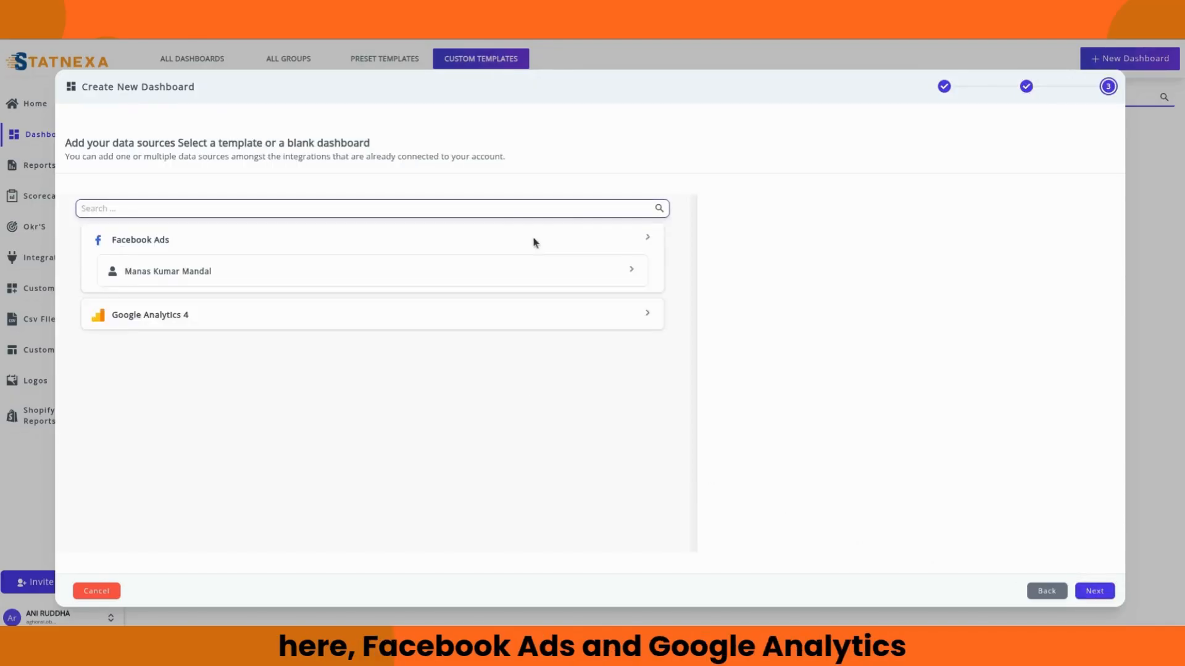
{"action": "left_click", "coordinate": [306, 267]}
{"action": "left_click", "coordinate": [363, 315]}
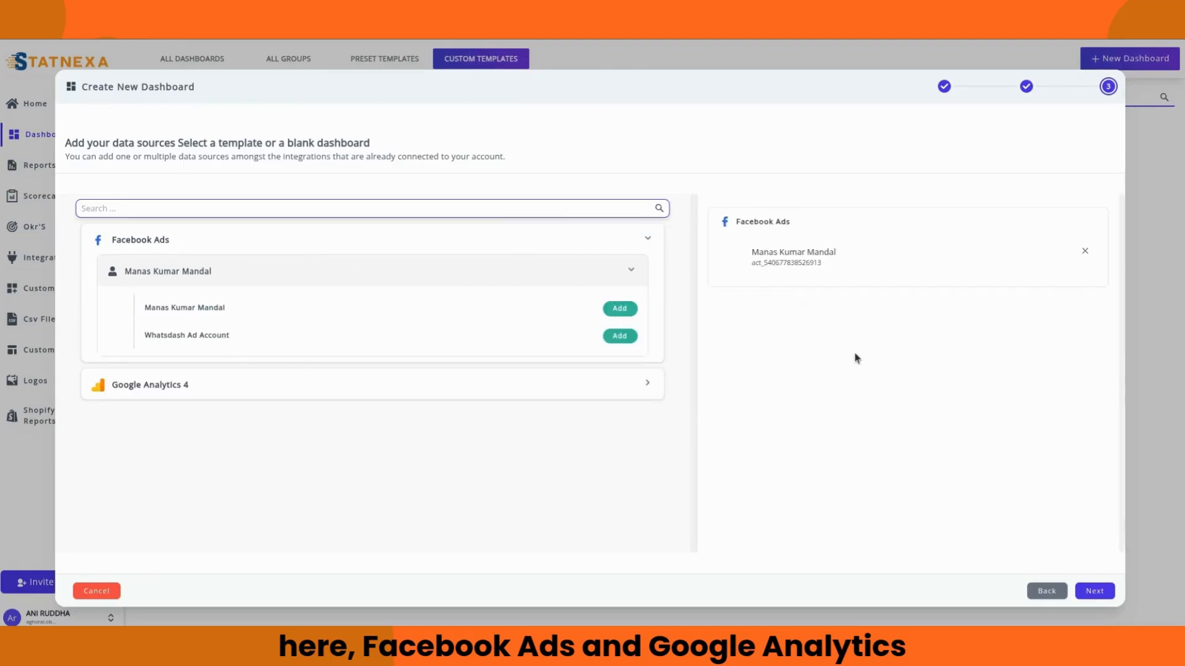
{"action": "left_click", "coordinate": [646, 249]}
{"action": "left_click", "coordinate": [615, 281]}
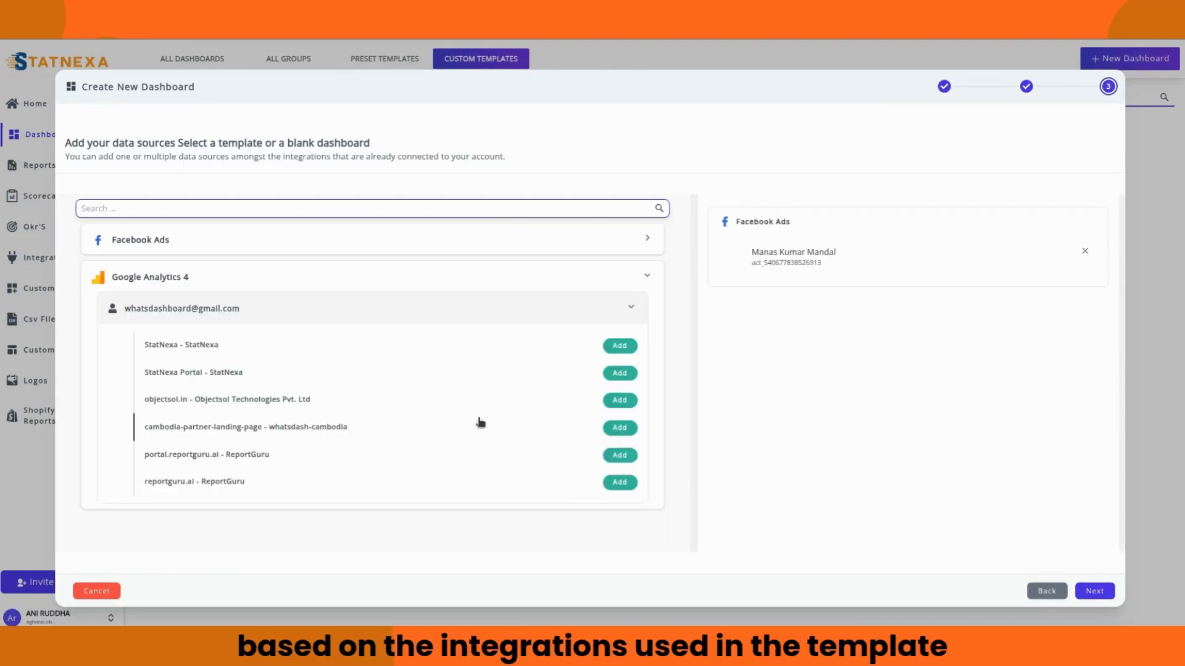
{"action": "left_click", "coordinate": [620, 483]}
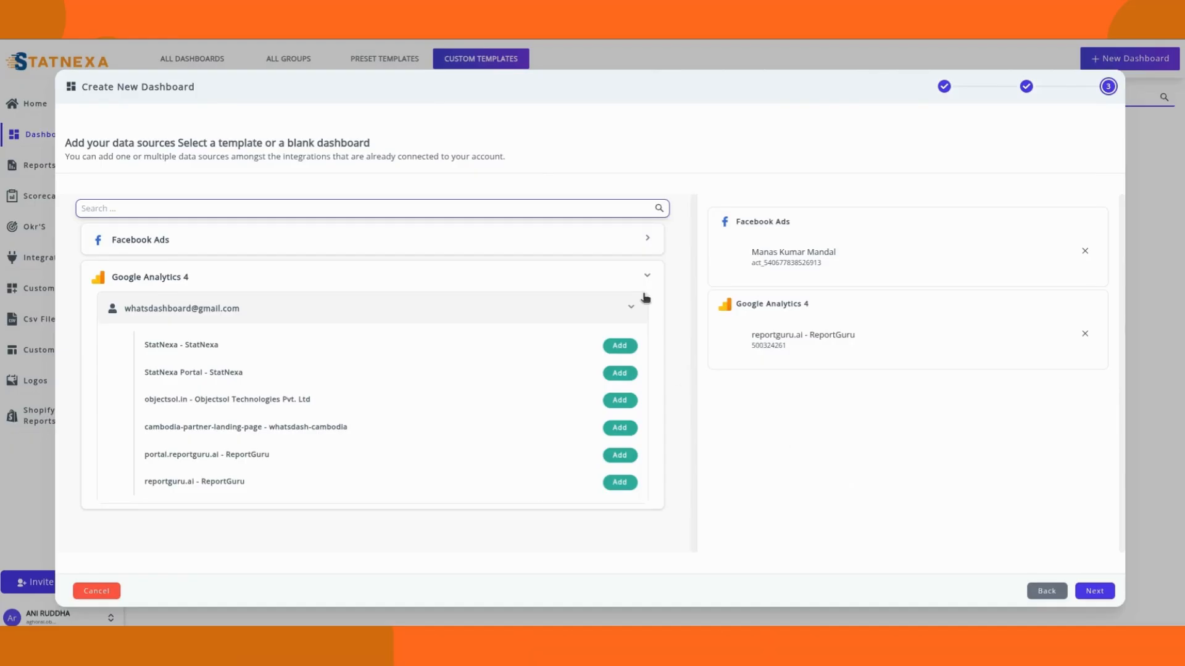
{"action": "left_click", "coordinate": [633, 310]}
{"action": "left_click", "coordinate": [1108, 595]}
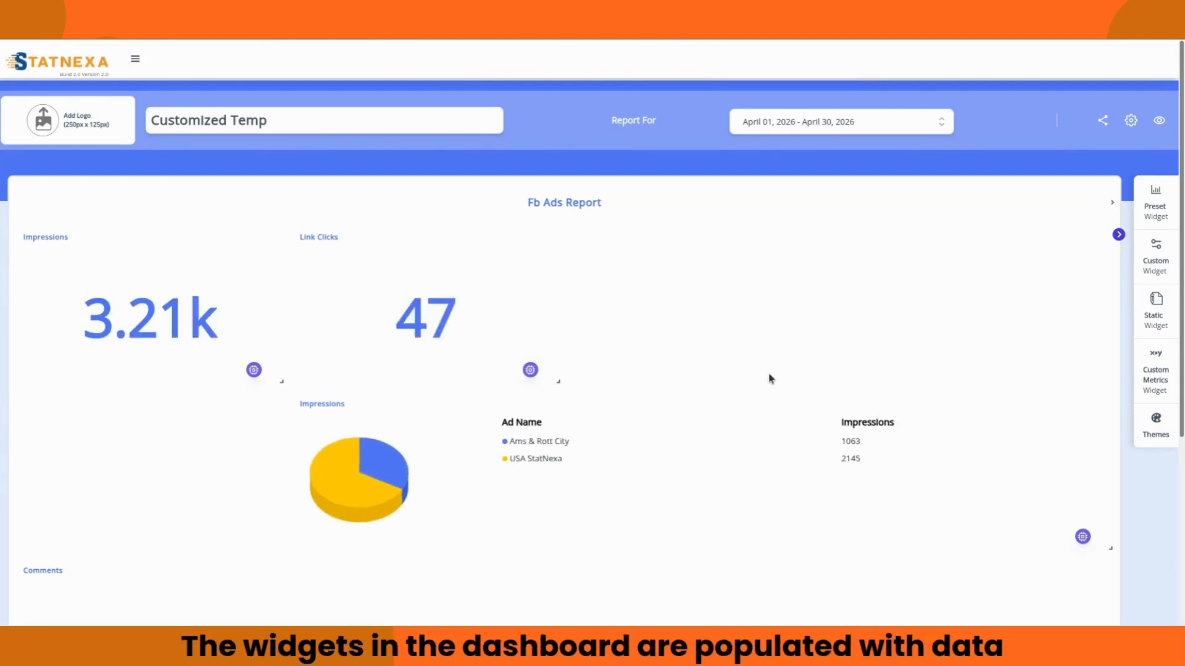
{"action": "scroll", "coordinate": [770, 378], "scroll_direction": "down", "scroll_amount": 5}
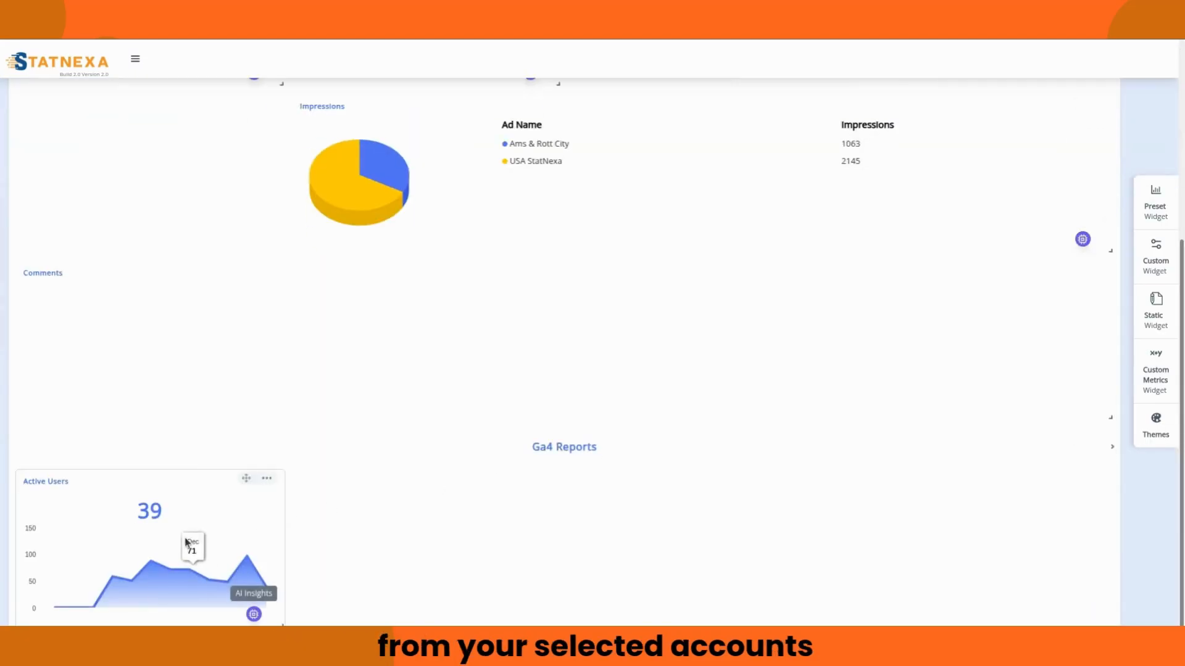
{"action": "scroll", "coordinate": [598, 608], "scroll_direction": "up", "scroll_amount": 5}
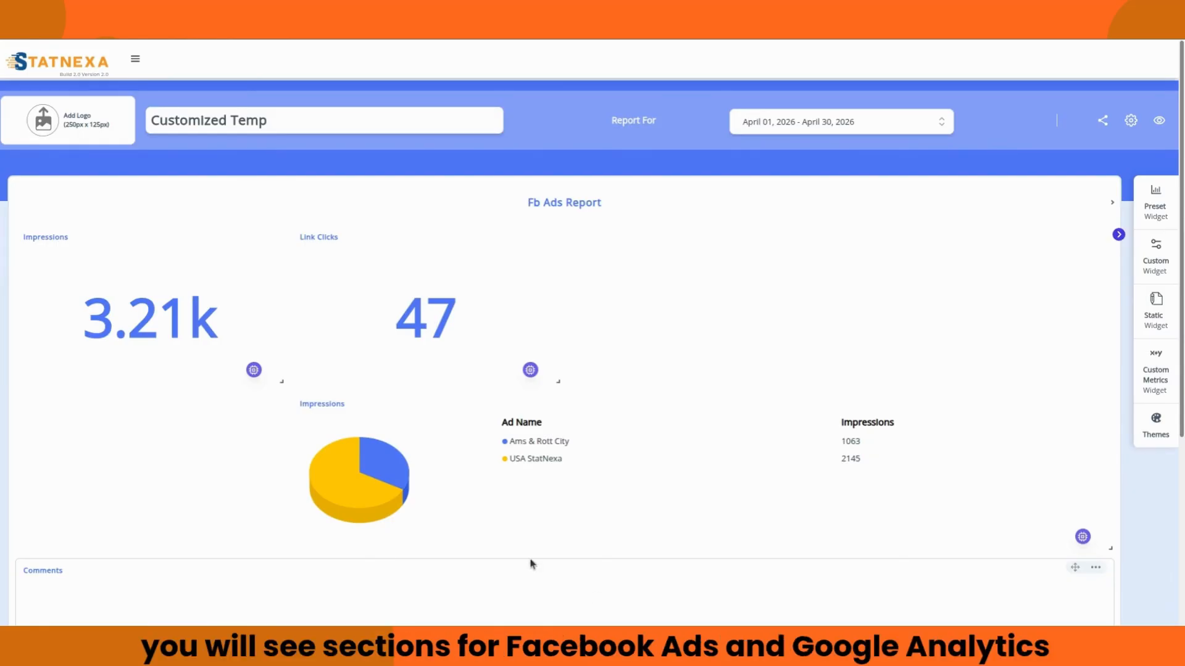
{"action": "scroll", "coordinate": [917, 432], "scroll_direction": "down", "scroll_amount": 5}
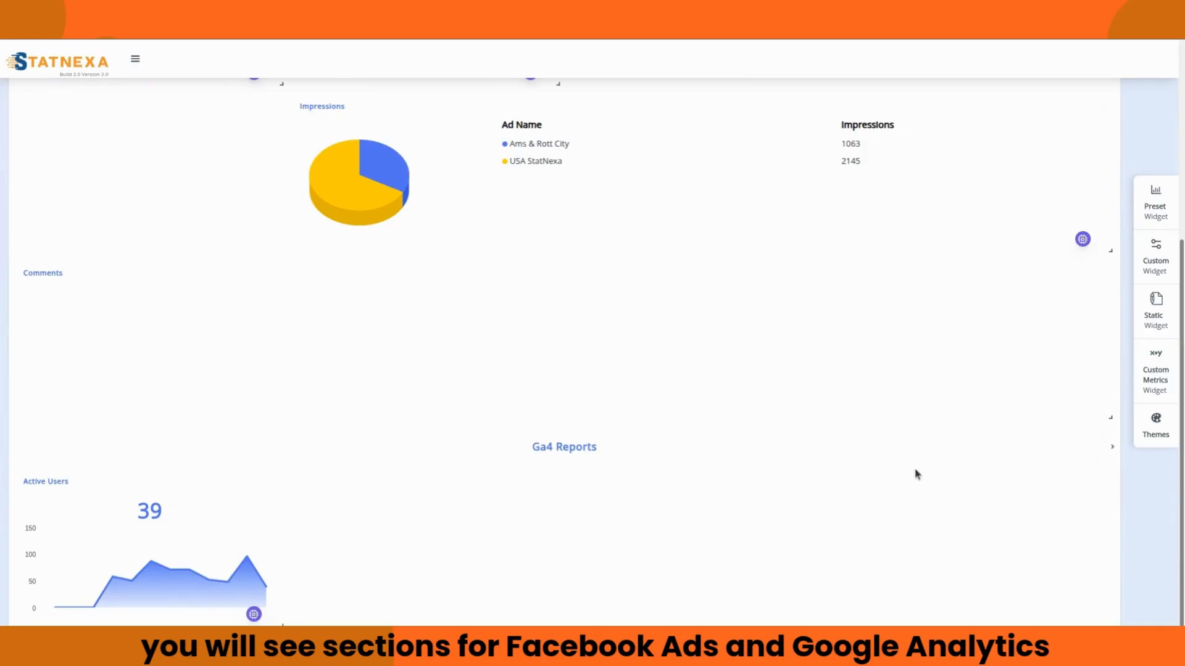
{"action": "scroll", "coordinate": [913, 469], "scroll_direction": "up", "scroll_amount": 5}
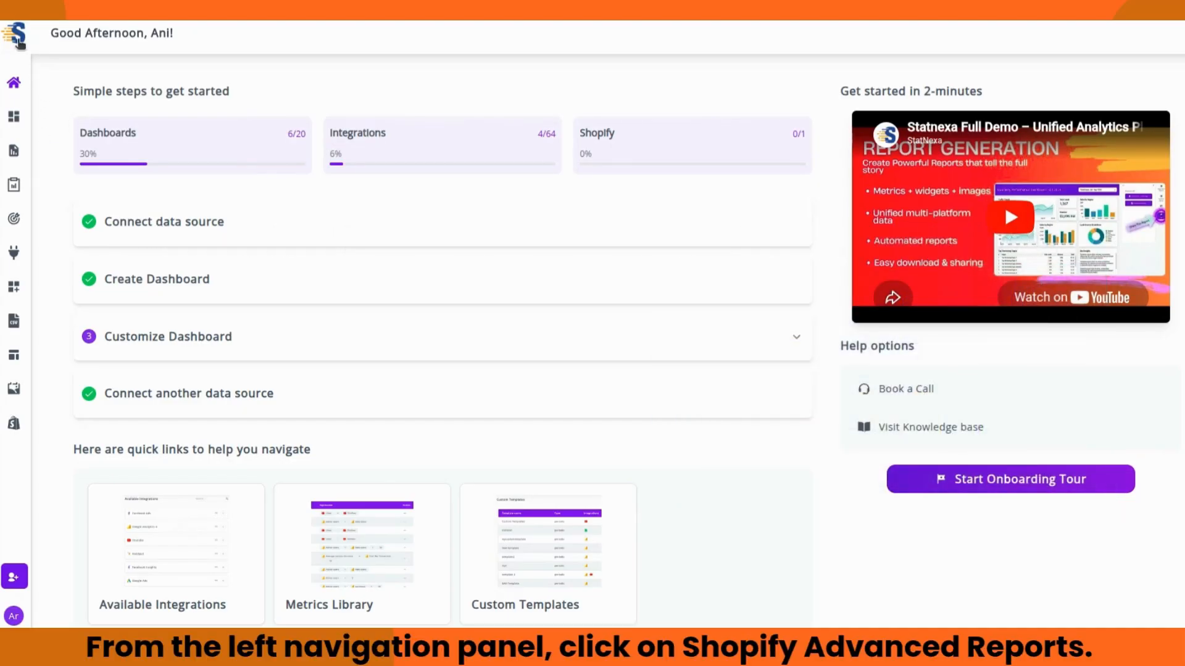
Step: Expand the Statnexa sidebar and go to Shopify Advanced Reports
{"action": "left_click", "coordinate": [20, 43]}
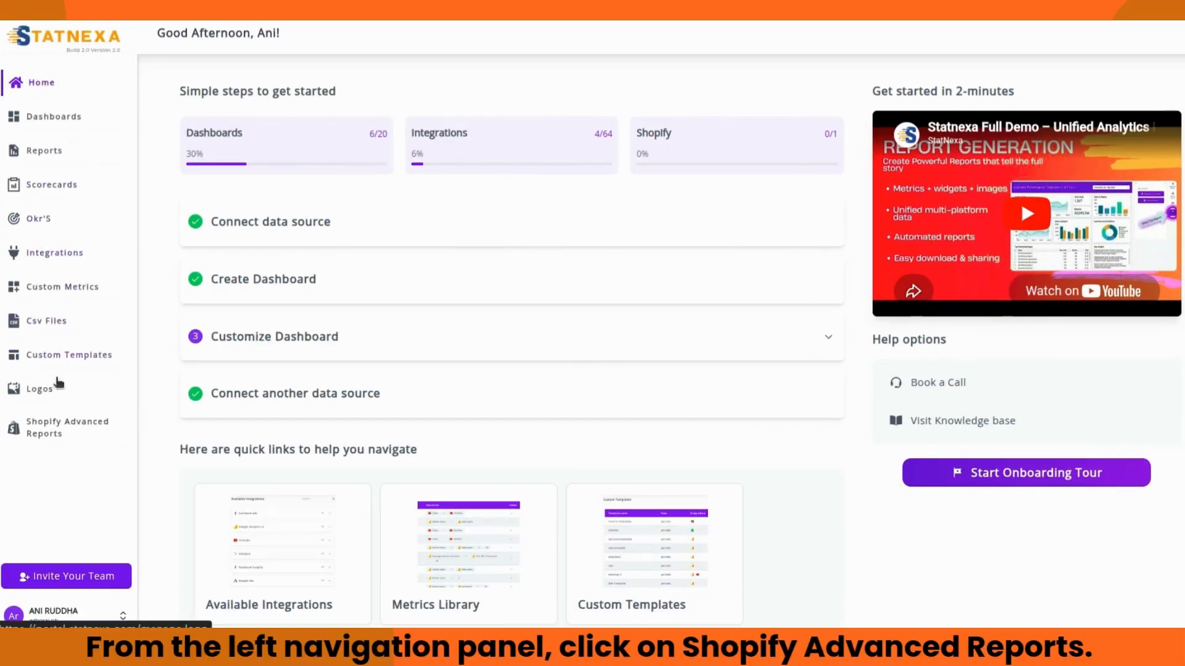
{"action": "left_click", "coordinate": [59, 431]}
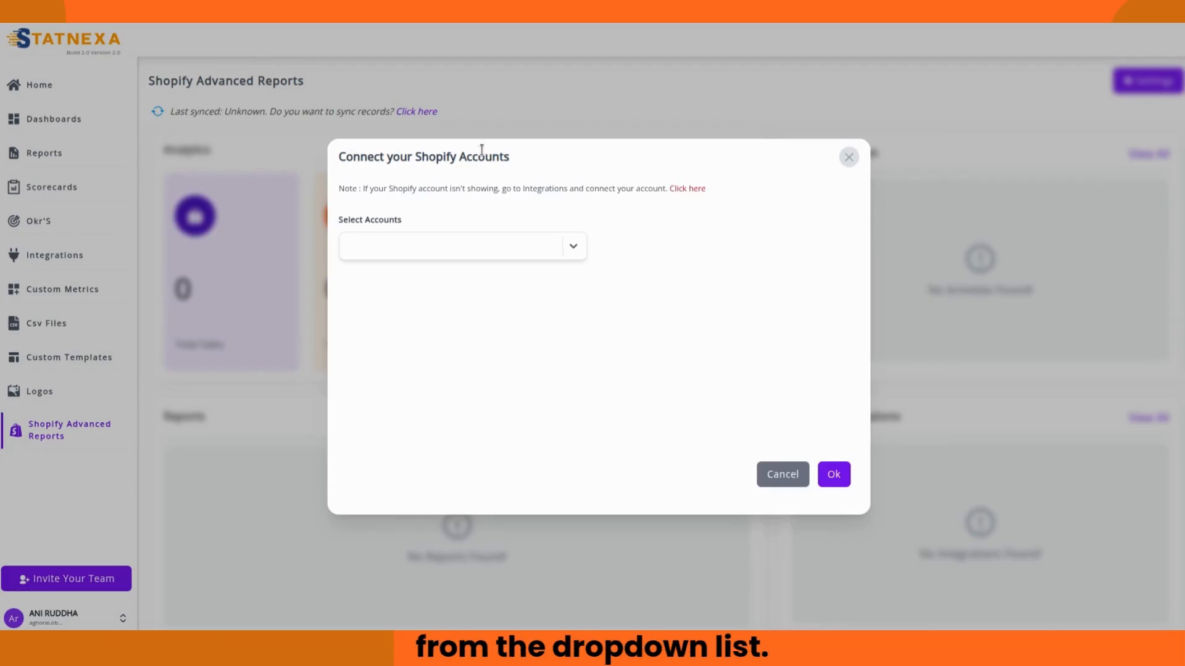
Step: Check the Select Accounts list, which shows no Shopify accounts to connect
{"action": "left_click", "coordinate": [574, 246]}
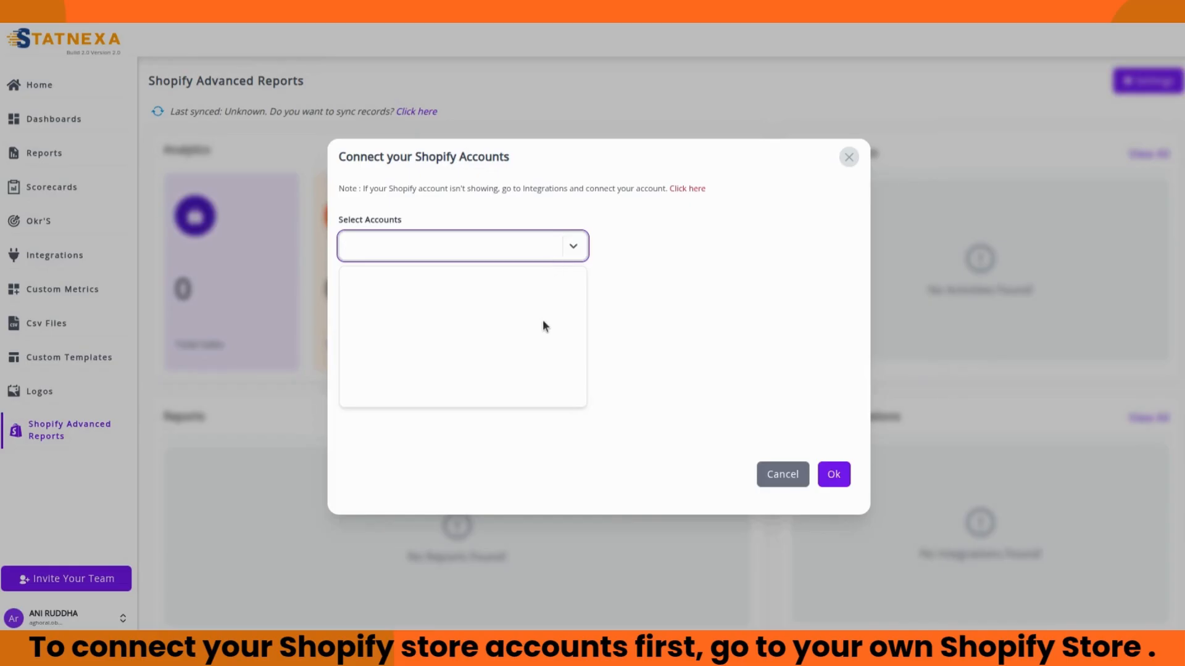
{"action": "left_click", "coordinate": [573, 248]}
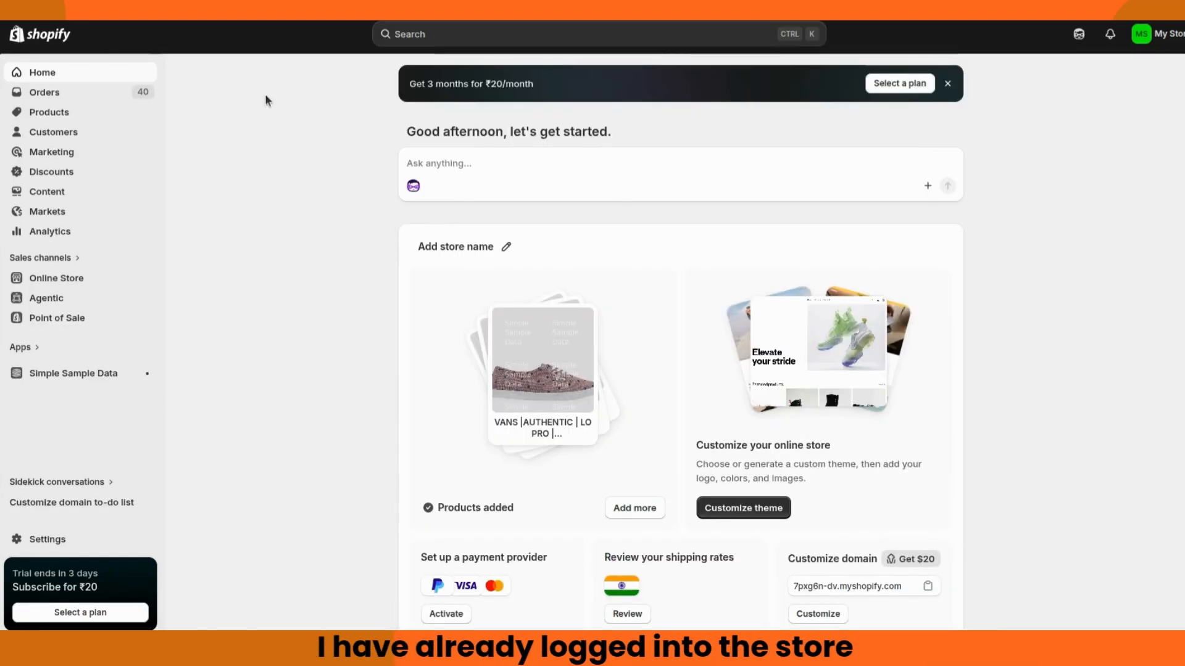
Step: Search the Shopify App Store for 'statnexa' from the admin search bar
{"action": "left_click", "coordinate": [408, 34]}
{"action": "type", "text": "s"}
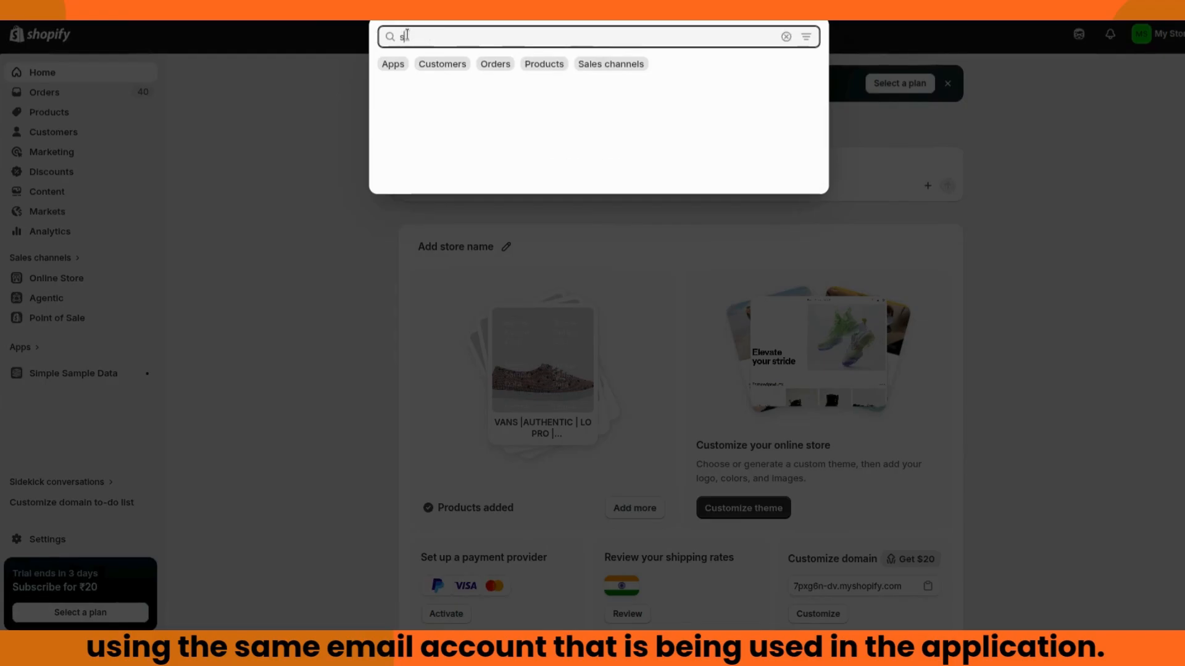
{"action": "type", "text": "tatnexa"}
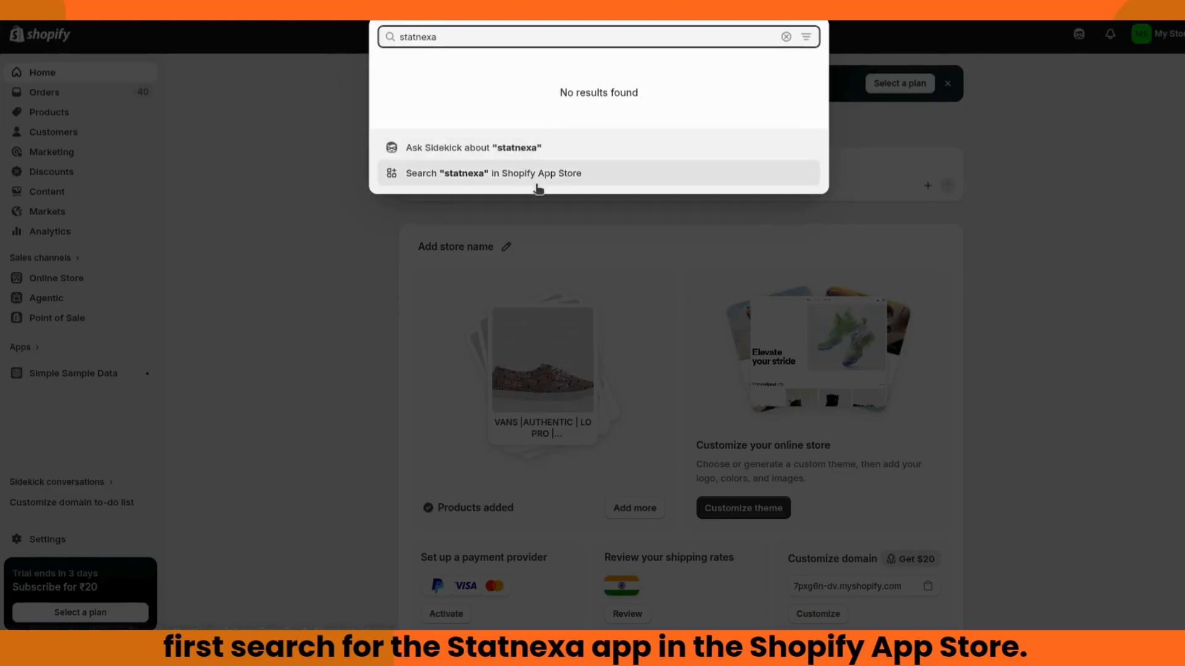
{"action": "left_click", "coordinate": [539, 179]}
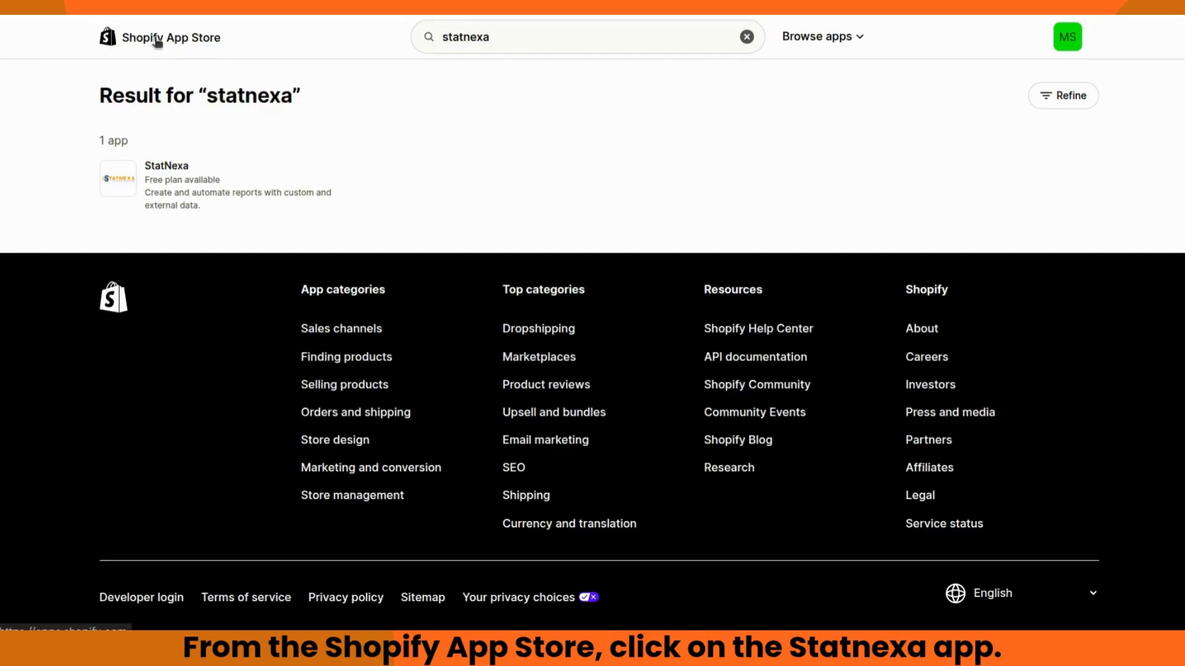
Step: Install the StatNexa app from its App Store listing and approve its data access
{"action": "left_click", "coordinate": [176, 168]}
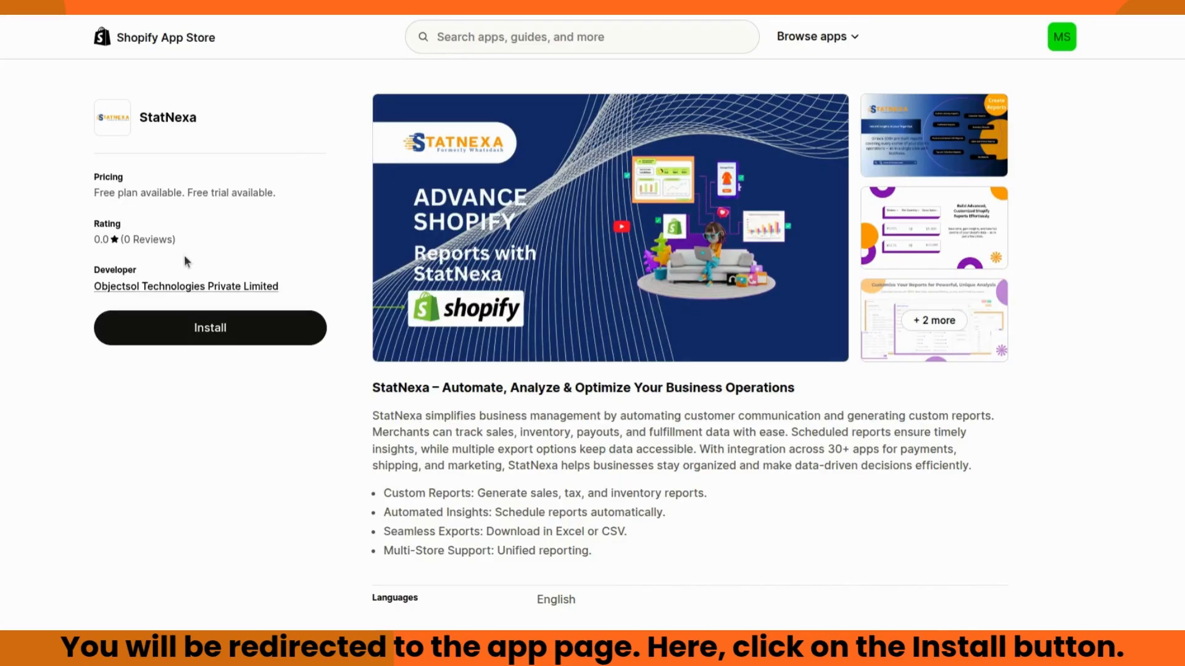
{"action": "left_click", "coordinate": [211, 327]}
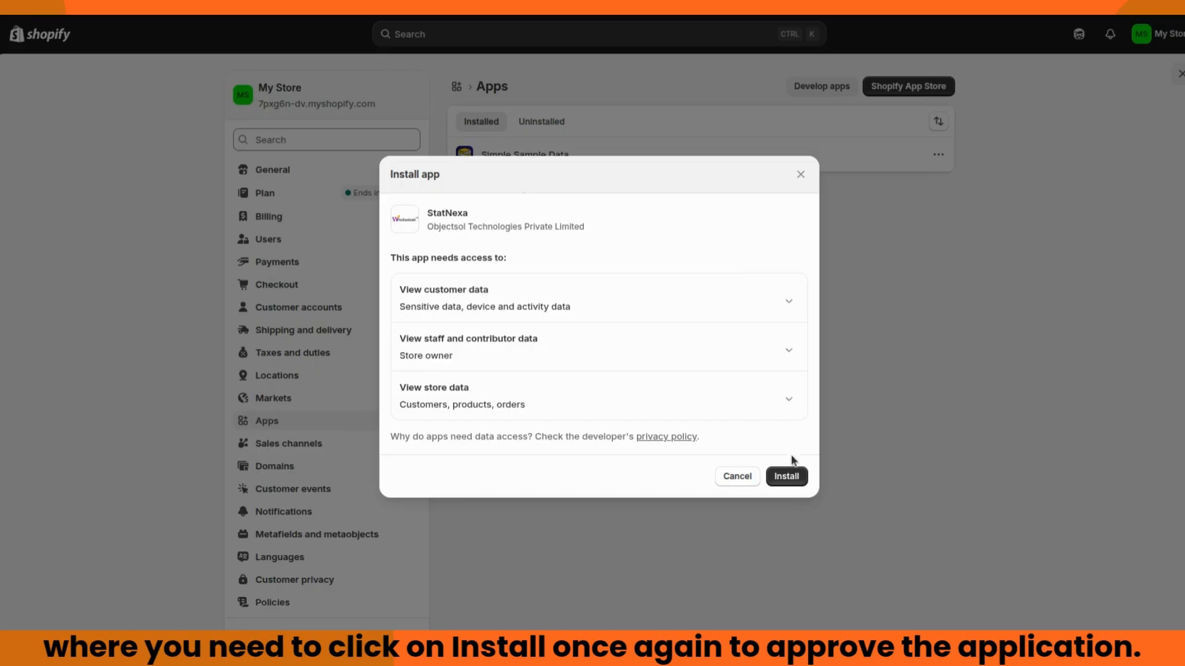
{"action": "left_click", "coordinate": [791, 476]}
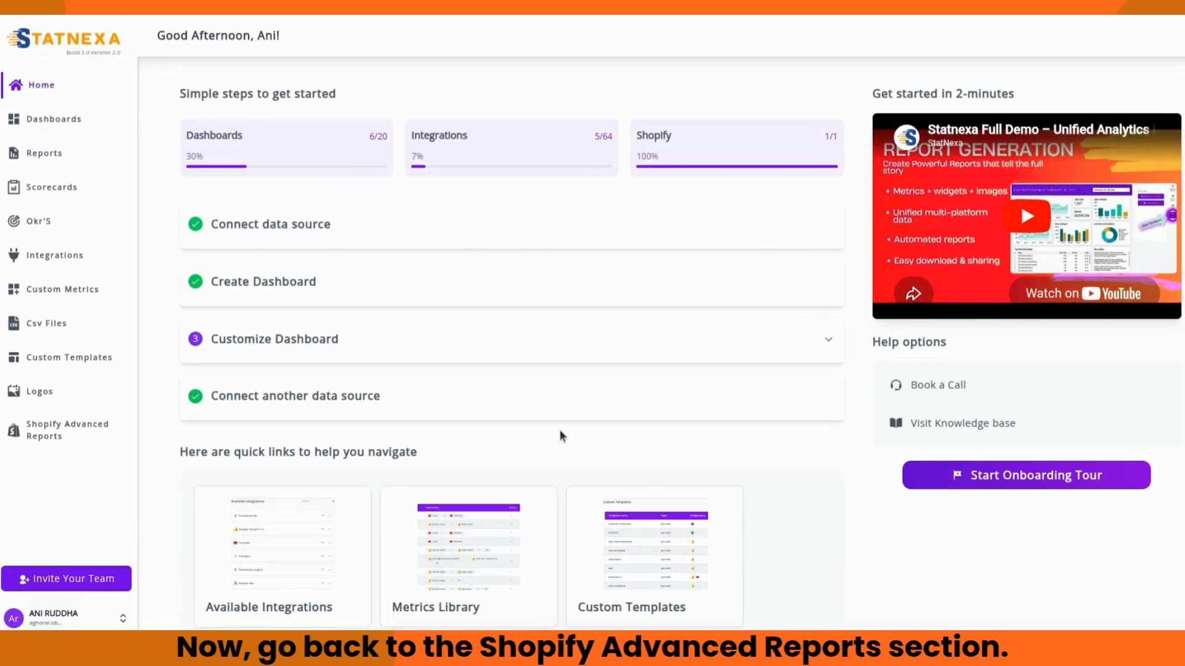
Step: Connect the My Store account under Shopify Advanced Reports and confirm with Ok
{"action": "left_click", "coordinate": [44, 431]}
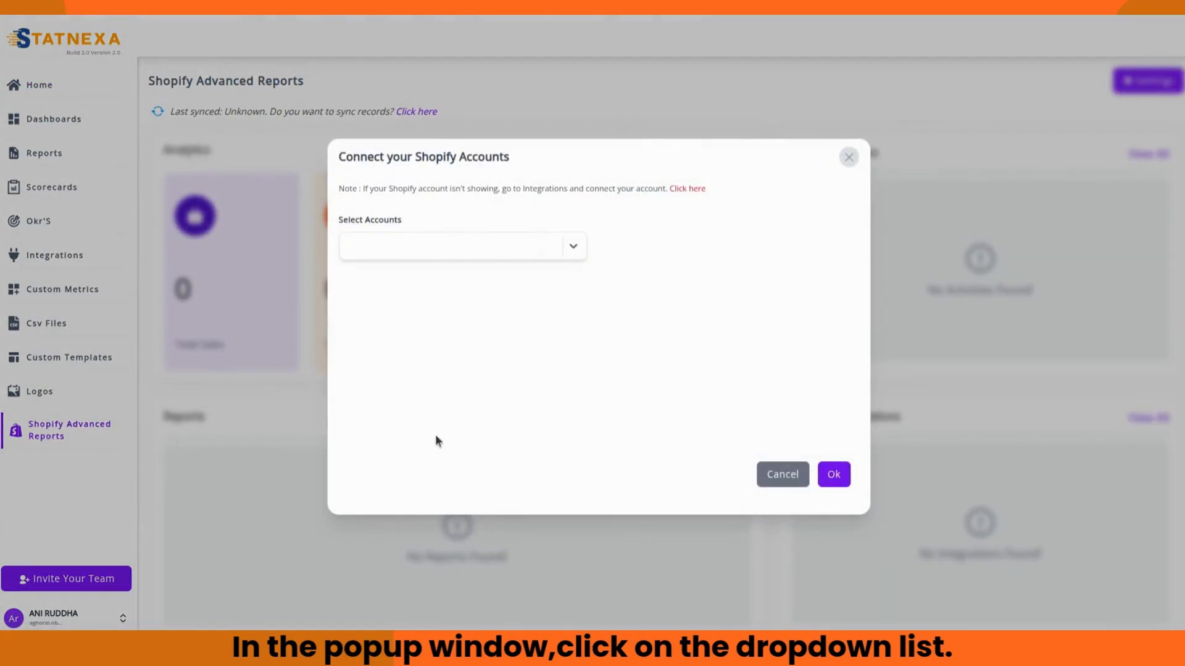
{"action": "left_click", "coordinate": [572, 247]}
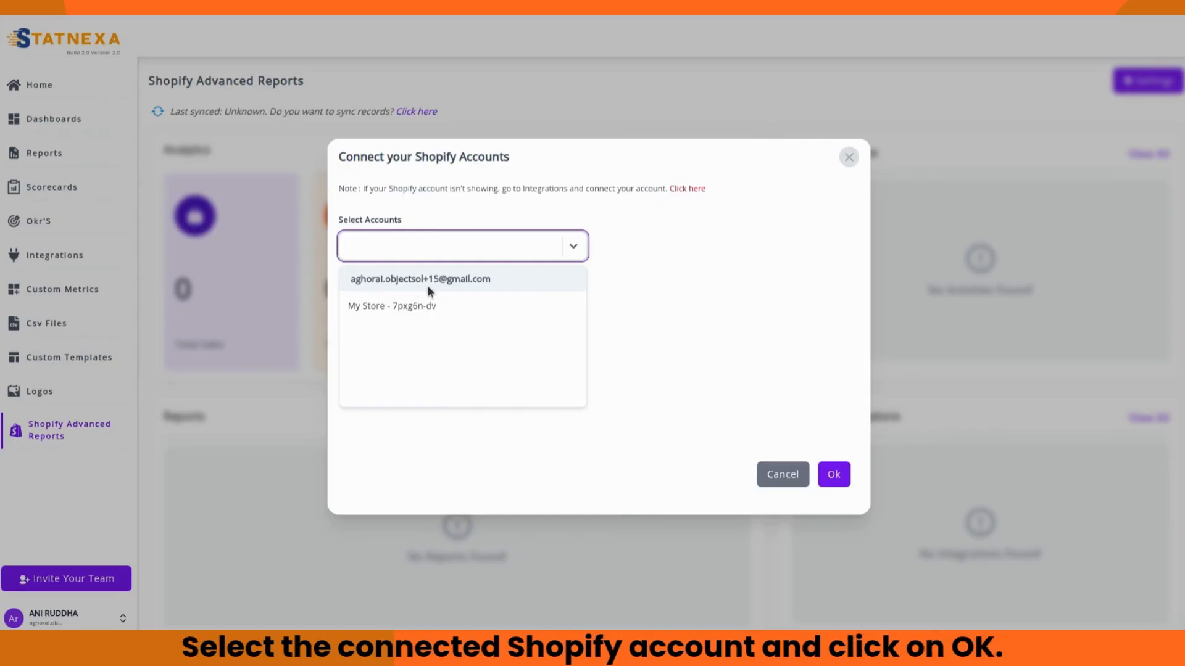
{"action": "left_click", "coordinate": [451, 312]}
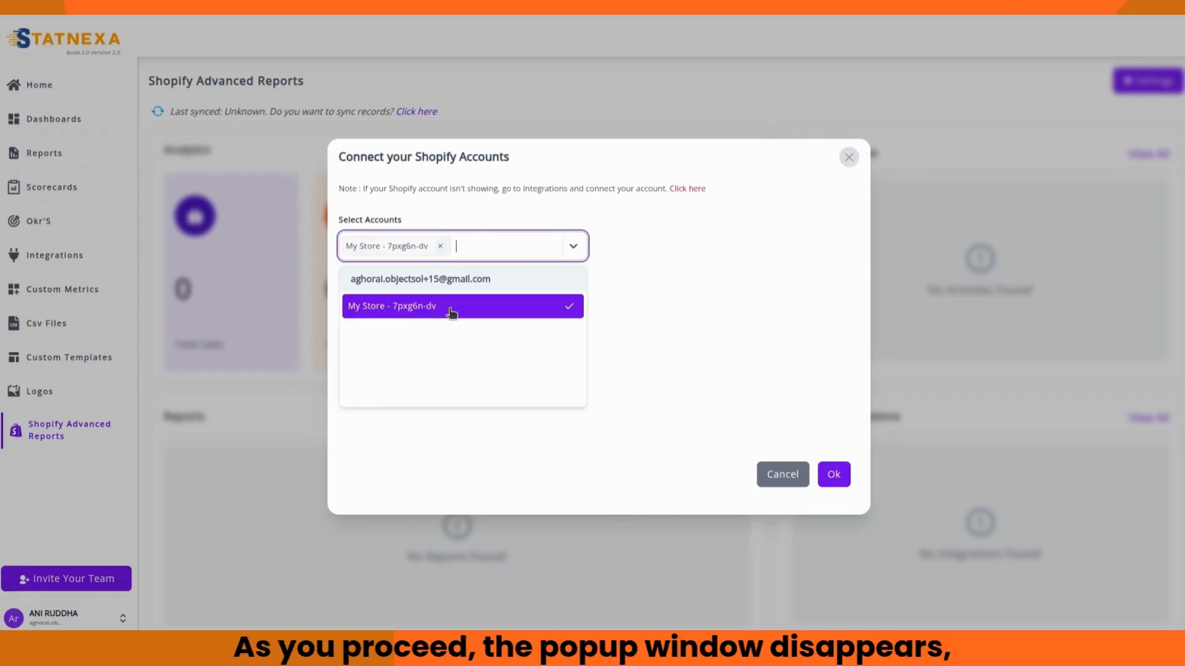
{"action": "left_click", "coordinate": [834, 474]}
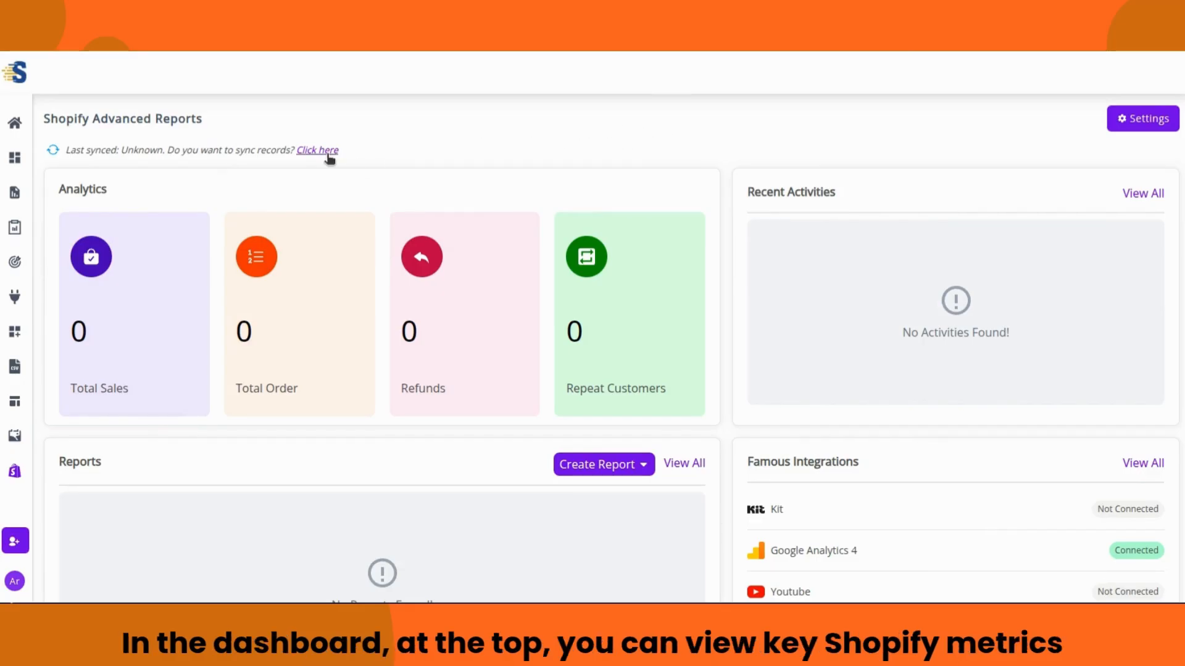
{"action": "scroll", "coordinate": [531, 131], "scroll_direction": "down", "scroll_amount": 3}
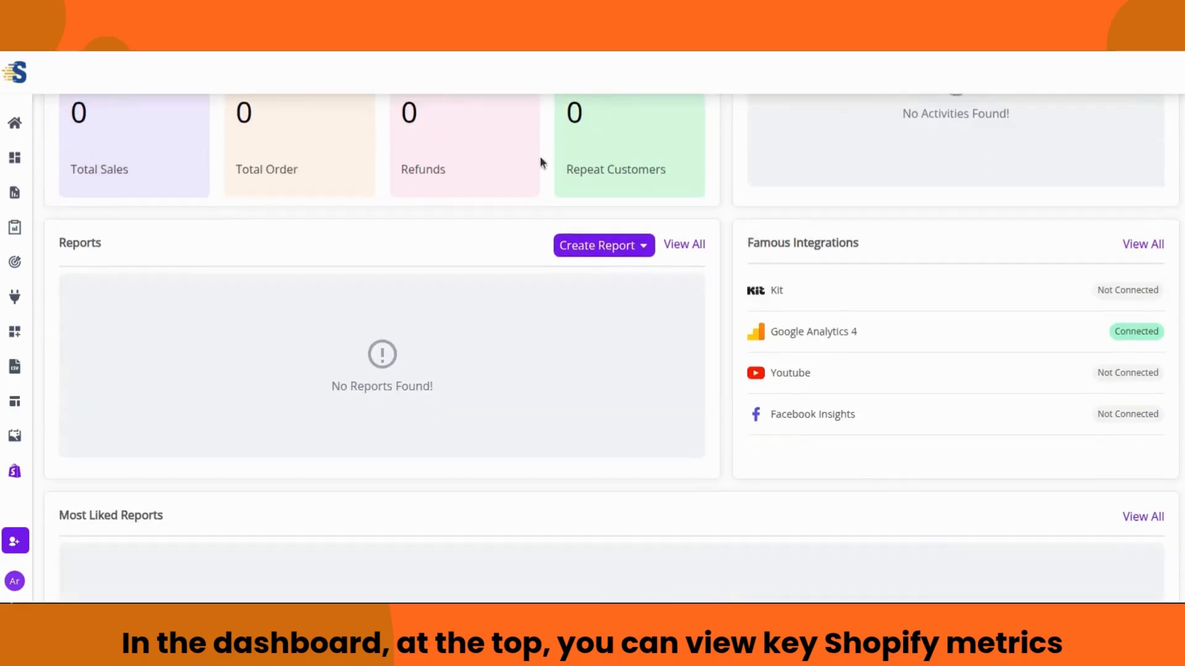
{"action": "scroll", "coordinate": [543, 173], "scroll_direction": "down", "scroll_amount": 3}
{"action": "scroll", "coordinate": [709, 407], "scroll_direction": "up", "scroll_amount": 6}
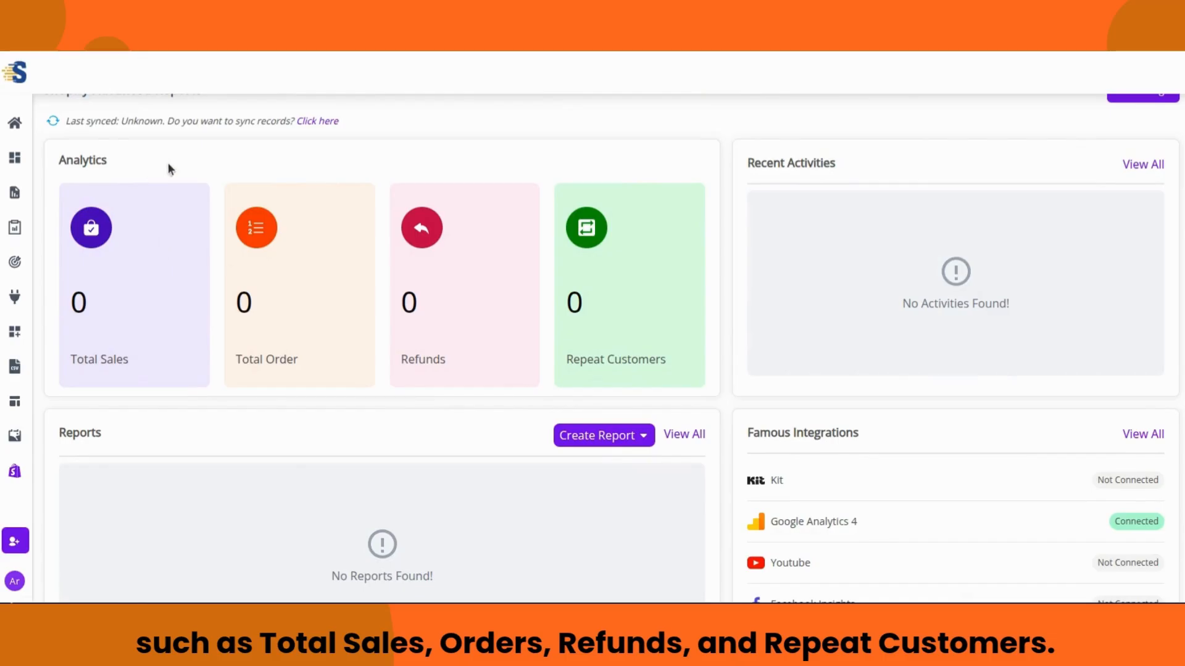
{"action": "scroll", "coordinate": [168, 167], "scroll_direction": "up", "scroll_amount": 1}
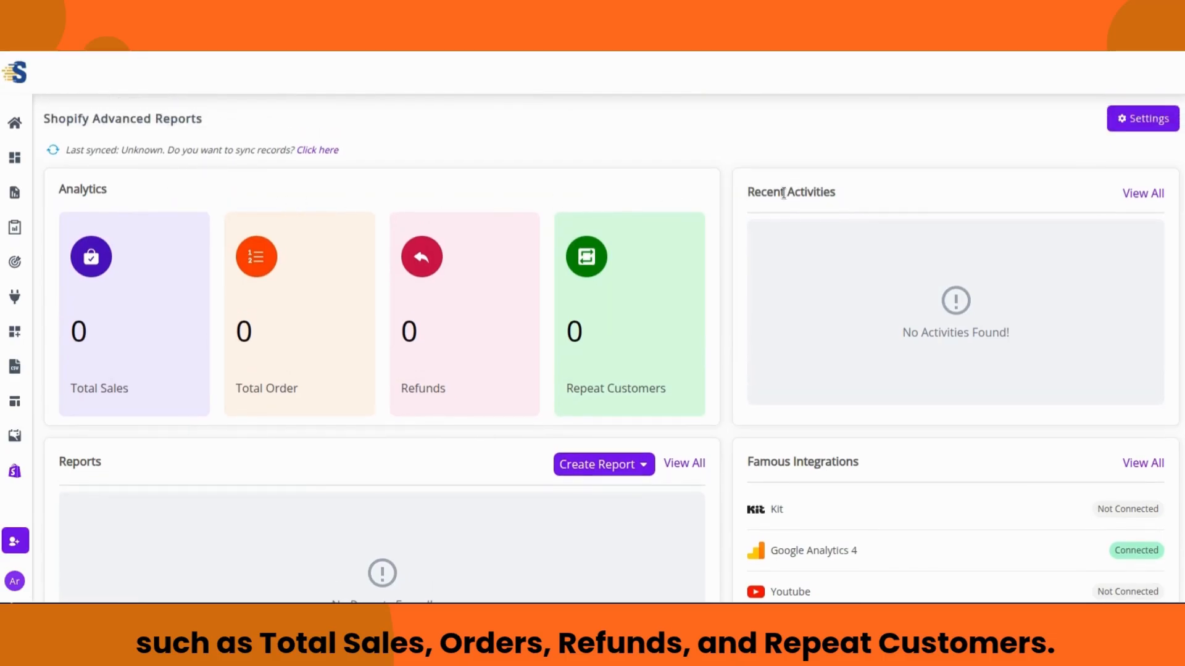
{"action": "scroll", "coordinate": [772, 259], "scroll_direction": "down", "scroll_amount": 2}
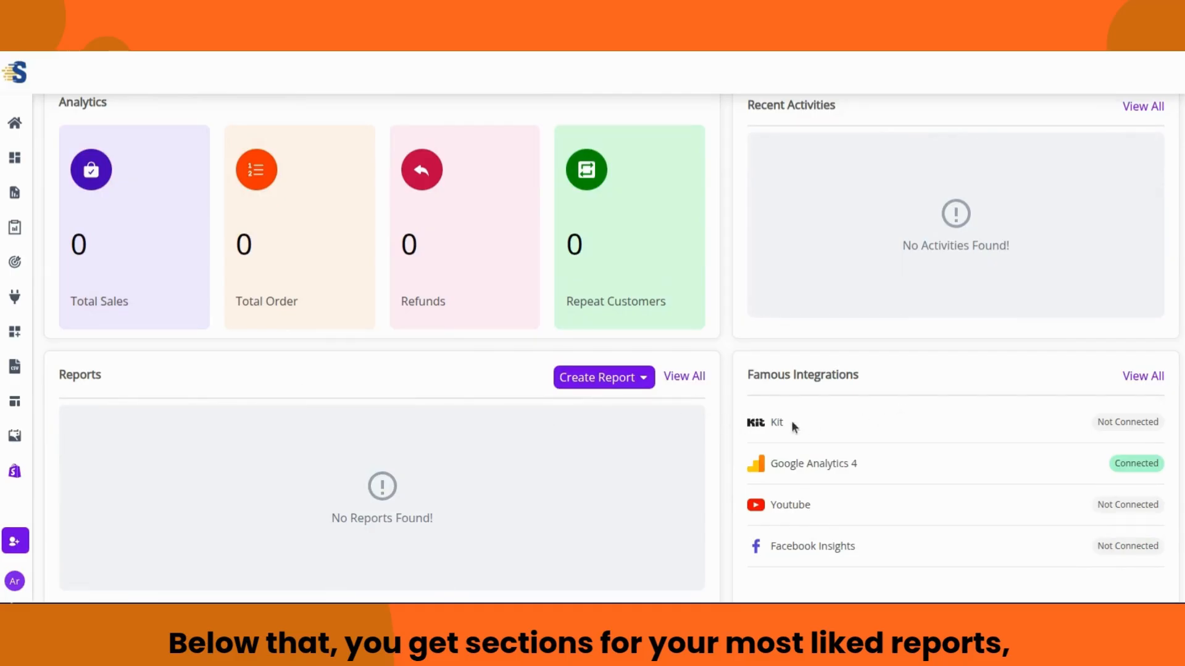
{"action": "scroll", "coordinate": [727, 449], "scroll_direction": "down", "scroll_amount": 2}
{"action": "scroll", "coordinate": [726, 449], "scroll_direction": "up", "scroll_amount": 4}
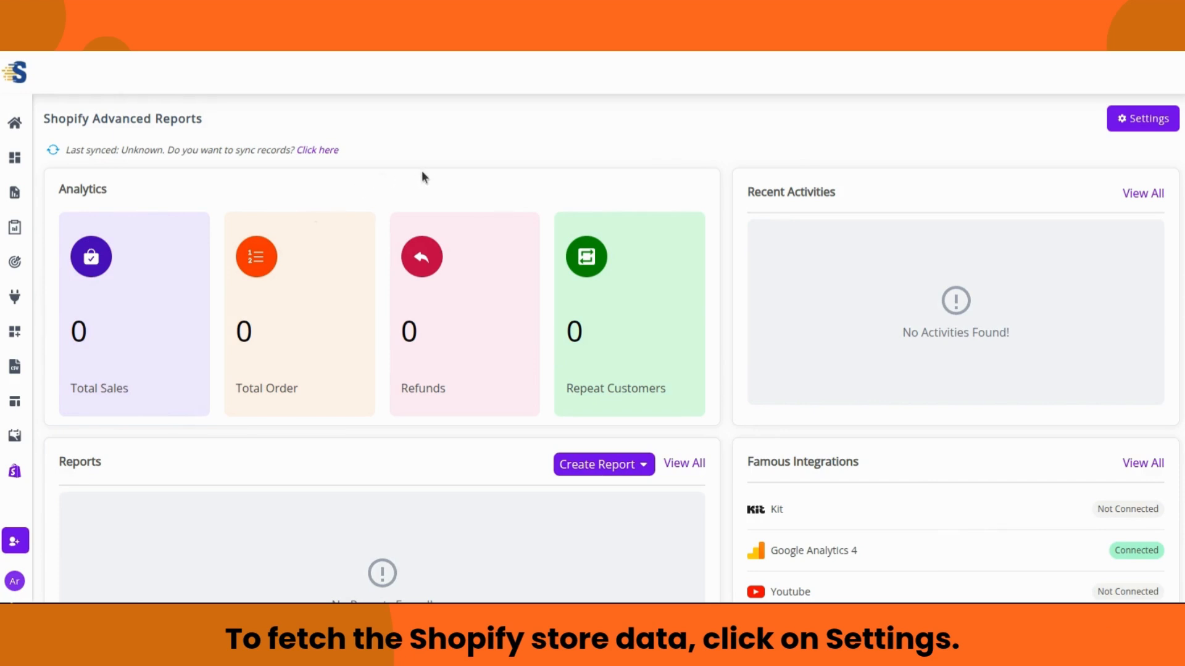
Step: Start a Force Sync of the Shopify store data from Settings > Sync
{"action": "left_click", "coordinate": [1156, 120]}
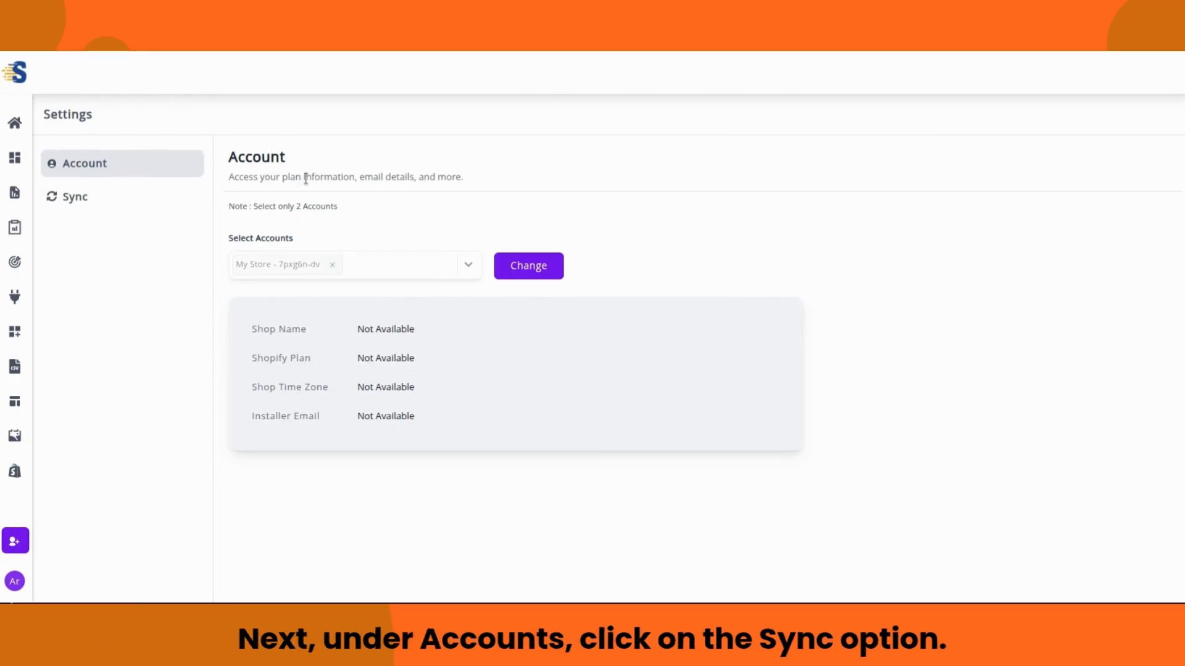
{"action": "left_click", "coordinate": [121, 194]}
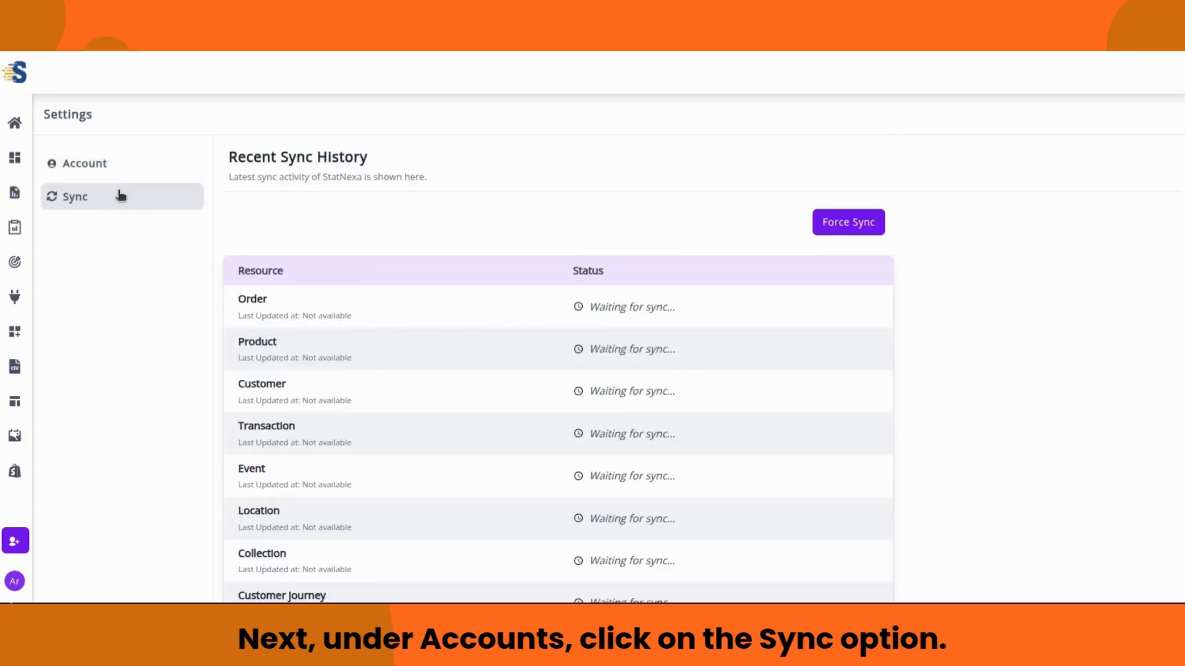
{"action": "scroll", "coordinate": [399, 247], "scroll_direction": "down", "scroll_amount": 2}
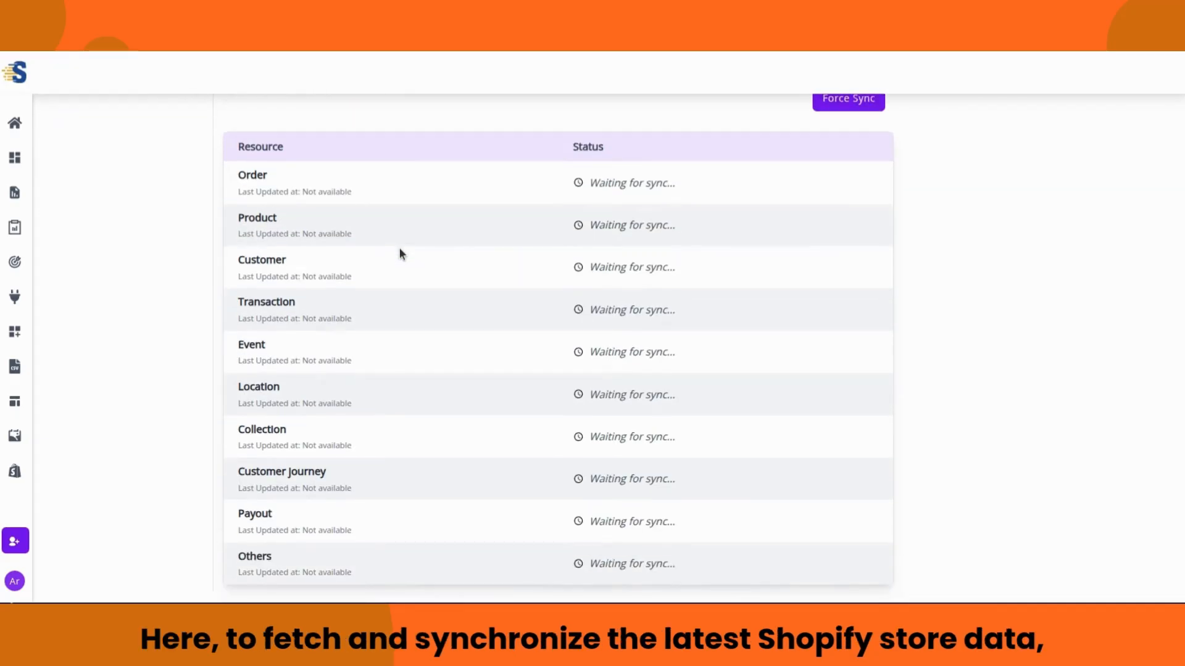
{"action": "scroll", "coordinate": [370, 249], "scroll_direction": "up", "scroll_amount": 2}
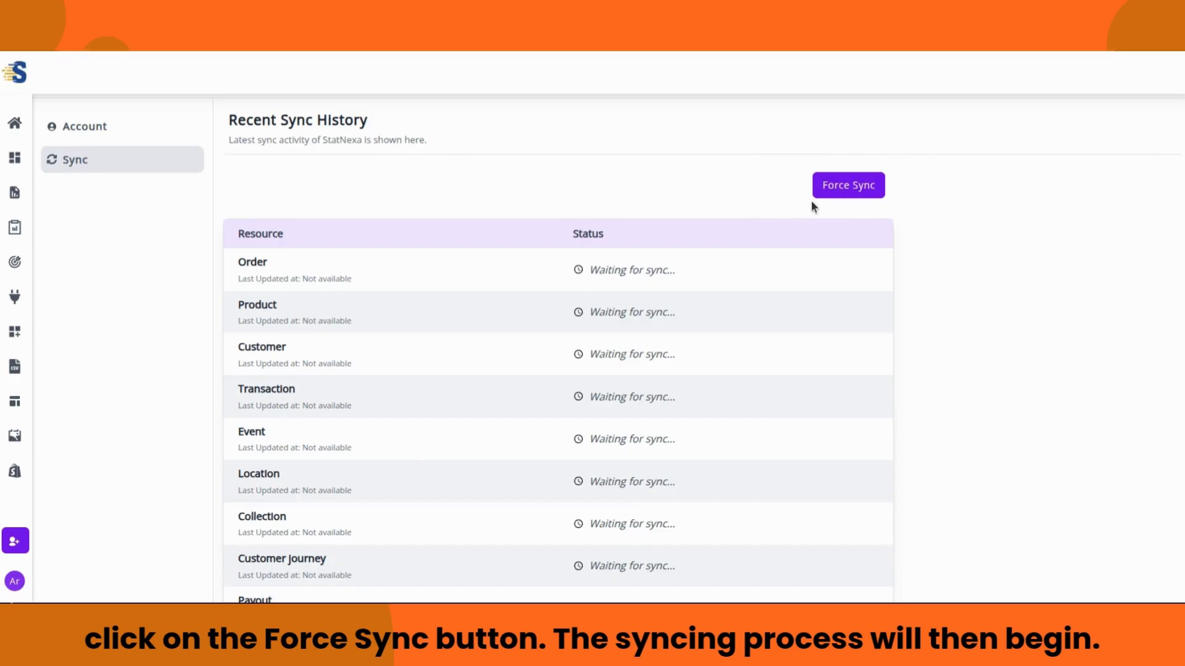
{"action": "left_click", "coordinate": [842, 187]}
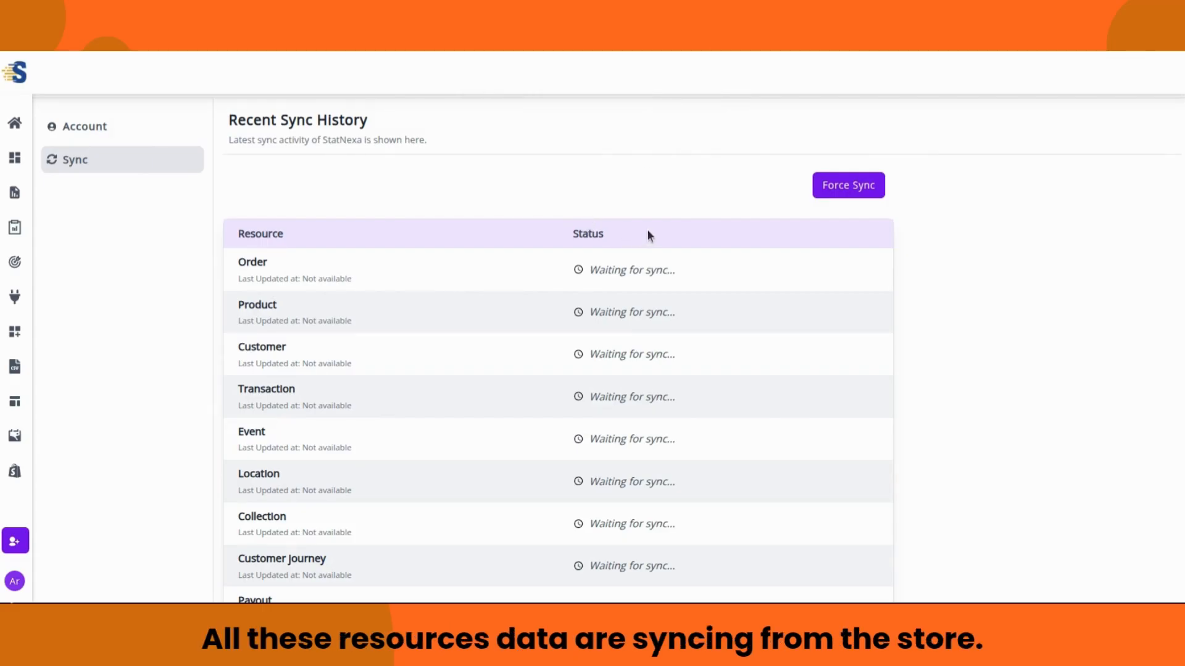
{"action": "scroll", "coordinate": [642, 229], "scroll_direction": "up", "scroll_amount": 1}
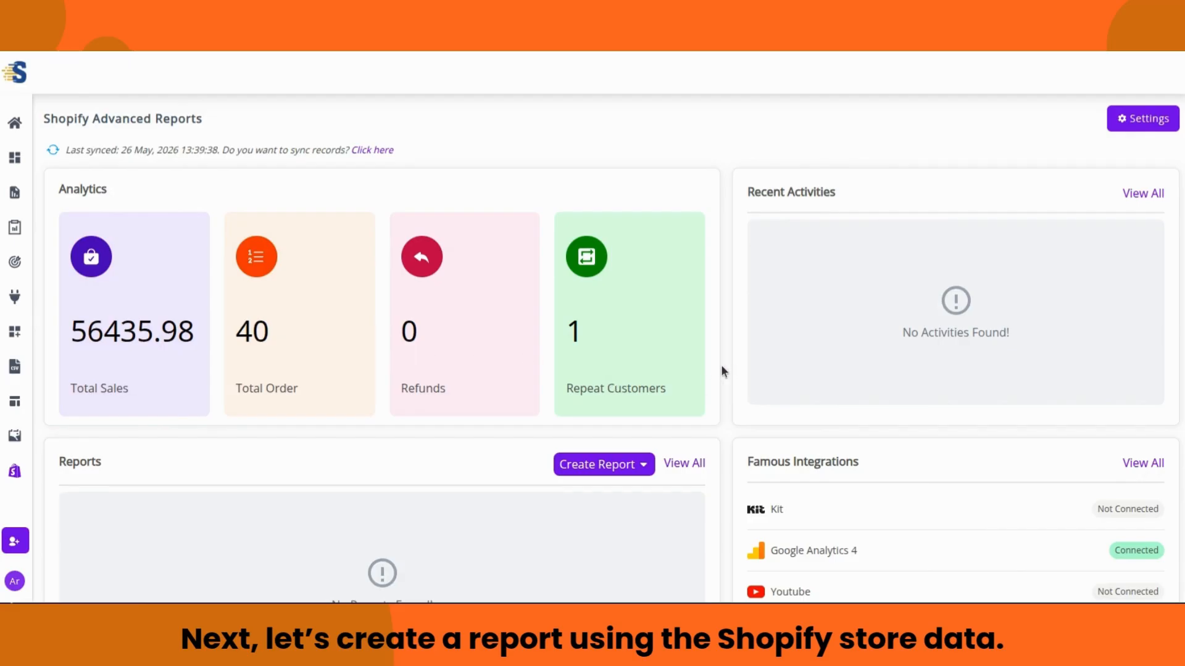
Step: Scroll down to the Reports section and expand the Create Report options
{"action": "scroll", "coordinate": [723, 370], "scroll_direction": "down", "scroll_amount": 4}
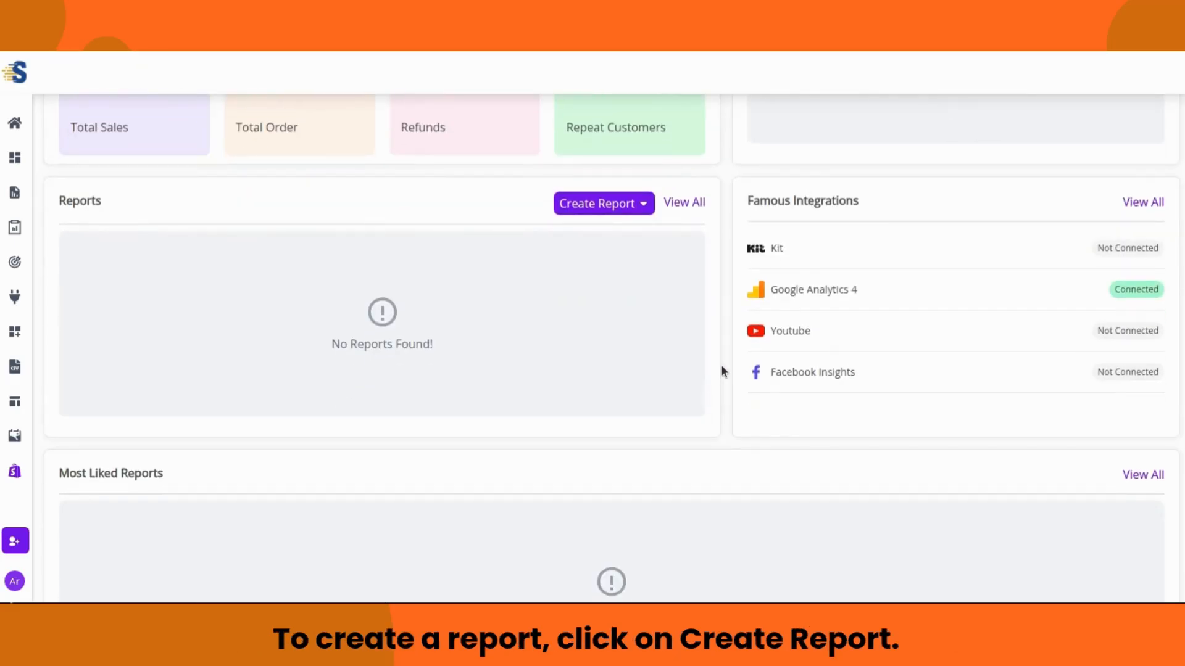
{"action": "scroll", "coordinate": [720, 365], "scroll_direction": "up", "scroll_amount": 4}
{"action": "scroll", "coordinate": [720, 369], "scroll_direction": "down", "scroll_amount": 1}
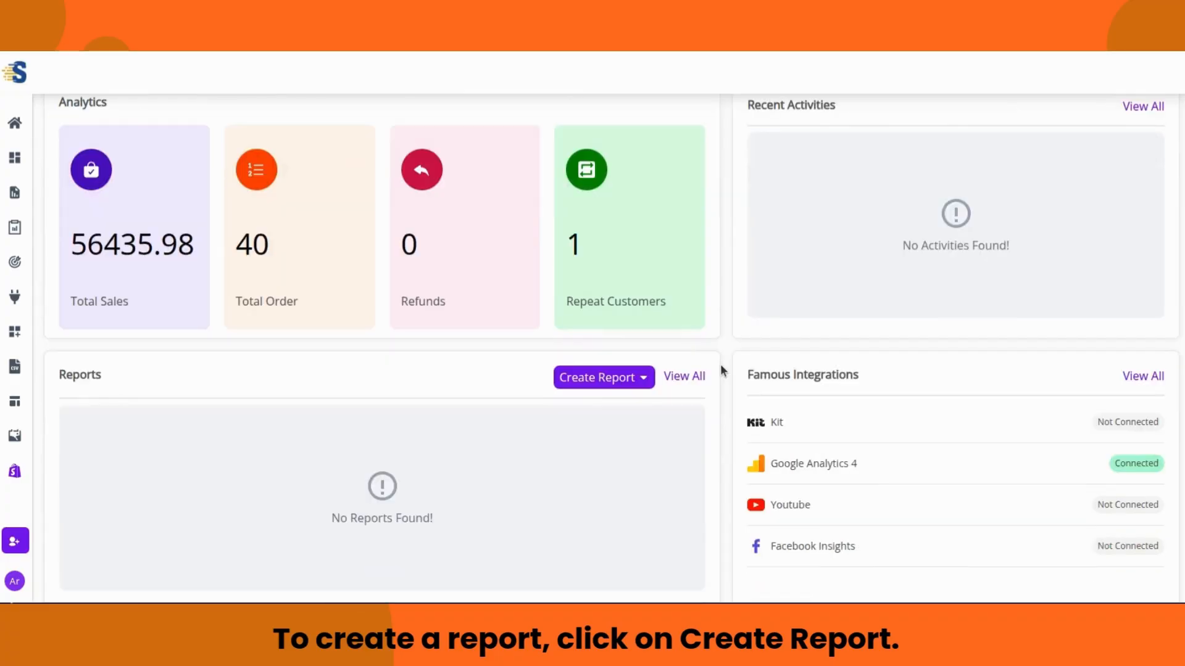
{"action": "scroll", "coordinate": [606, 370], "scroll_direction": "down", "scroll_amount": 1}
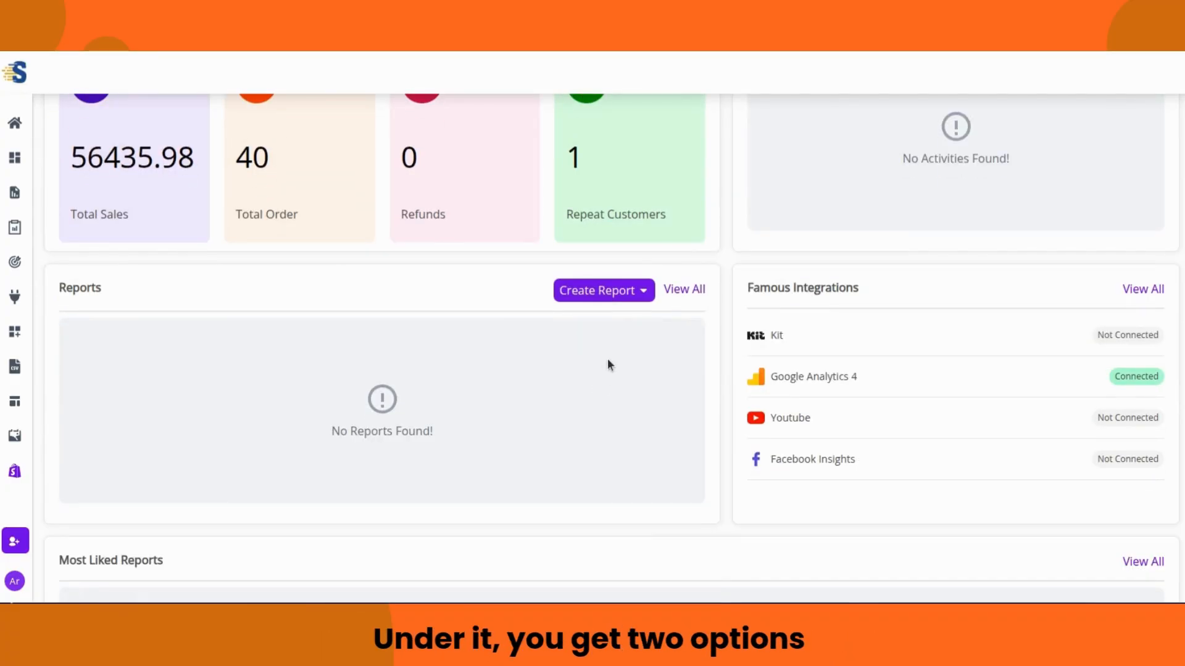
{"action": "left_click", "coordinate": [626, 293]}
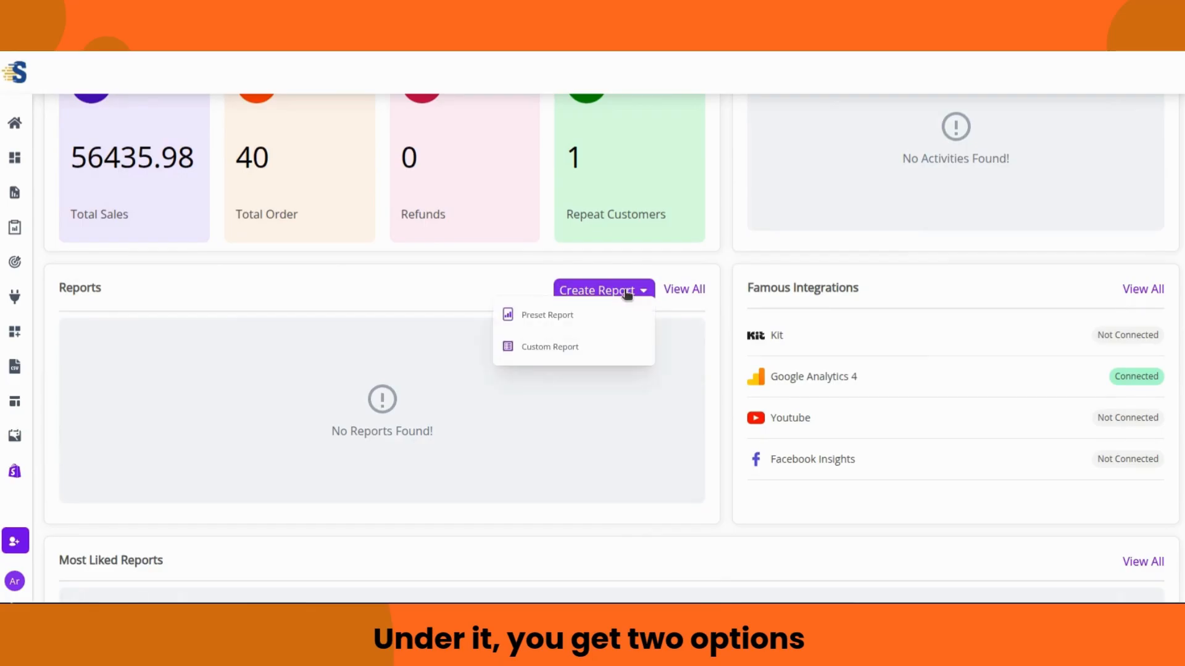
Step: Choose Preset Report and browse the Premade Reports categories
{"action": "left_click", "coordinate": [596, 321]}
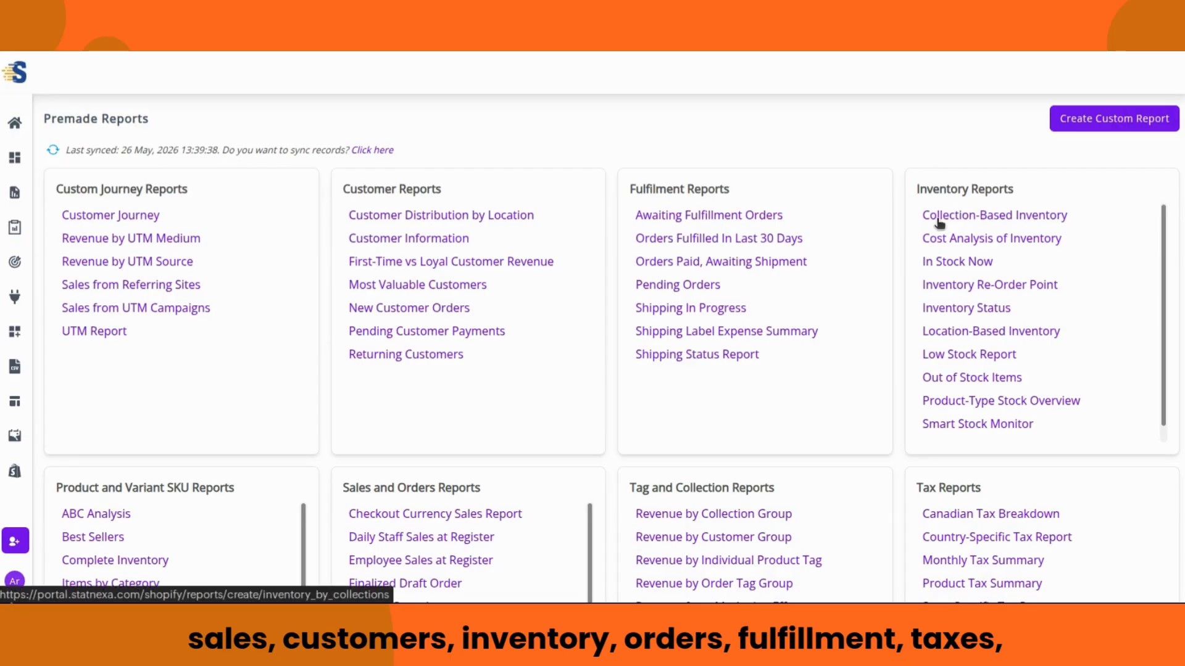
{"action": "scroll", "coordinate": [917, 224], "scroll_direction": "down", "scroll_amount": 3}
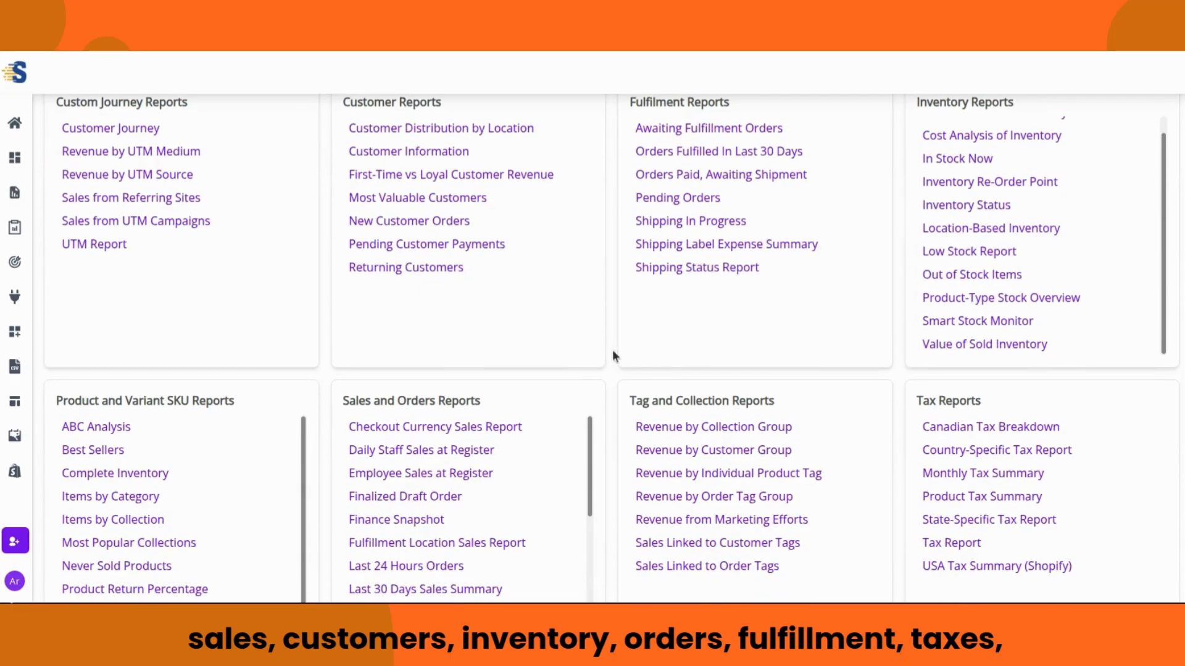
{"action": "scroll", "coordinate": [250, 349], "scroll_direction": "down", "scroll_amount": 2}
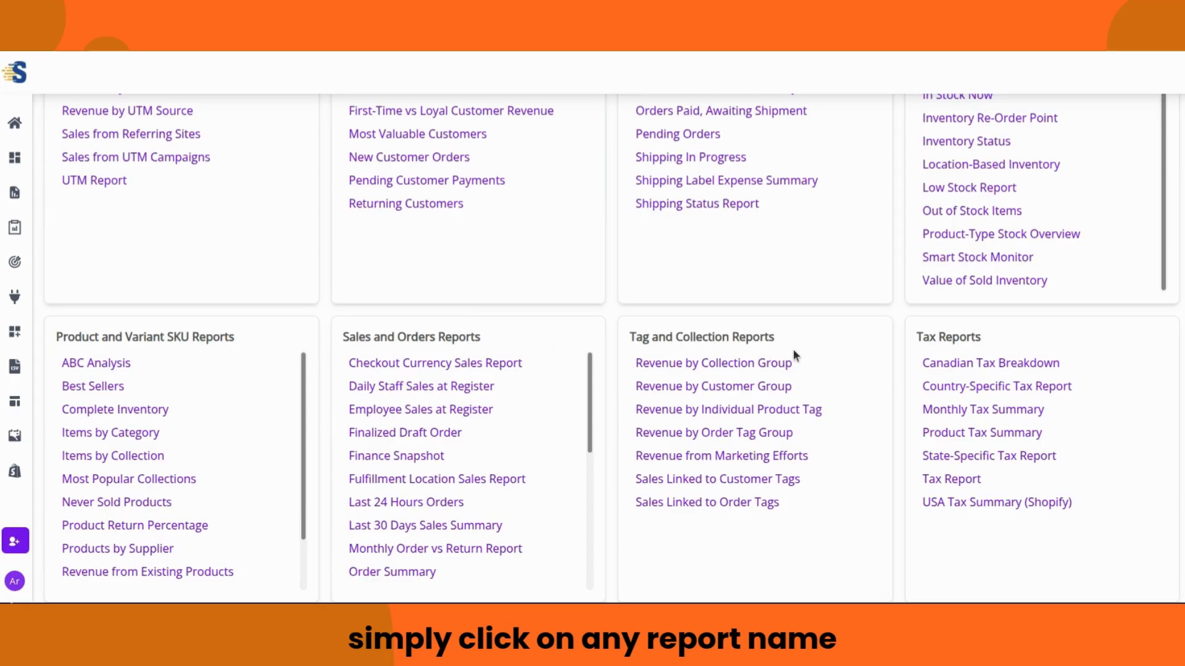
{"action": "scroll", "coordinate": [1077, 343], "scroll_direction": "up", "scroll_amount": 3}
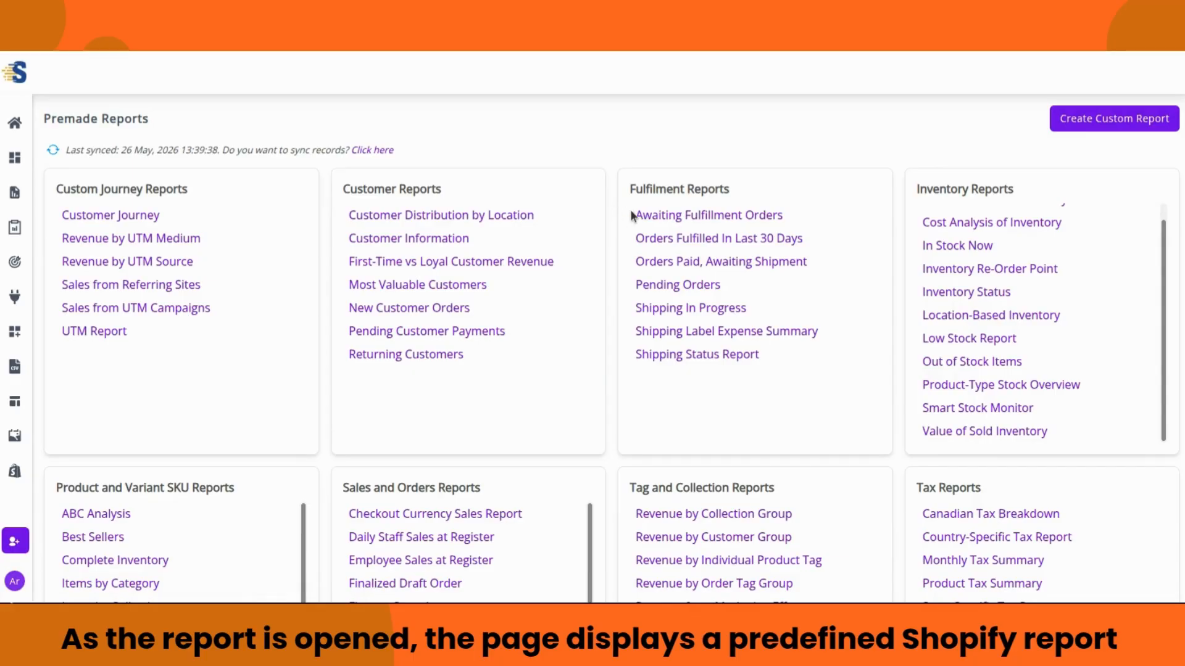
Step: Open the Awaiting Fulfillment Orders report and scroll through its first page of orders
{"action": "left_click", "coordinate": [721, 218]}
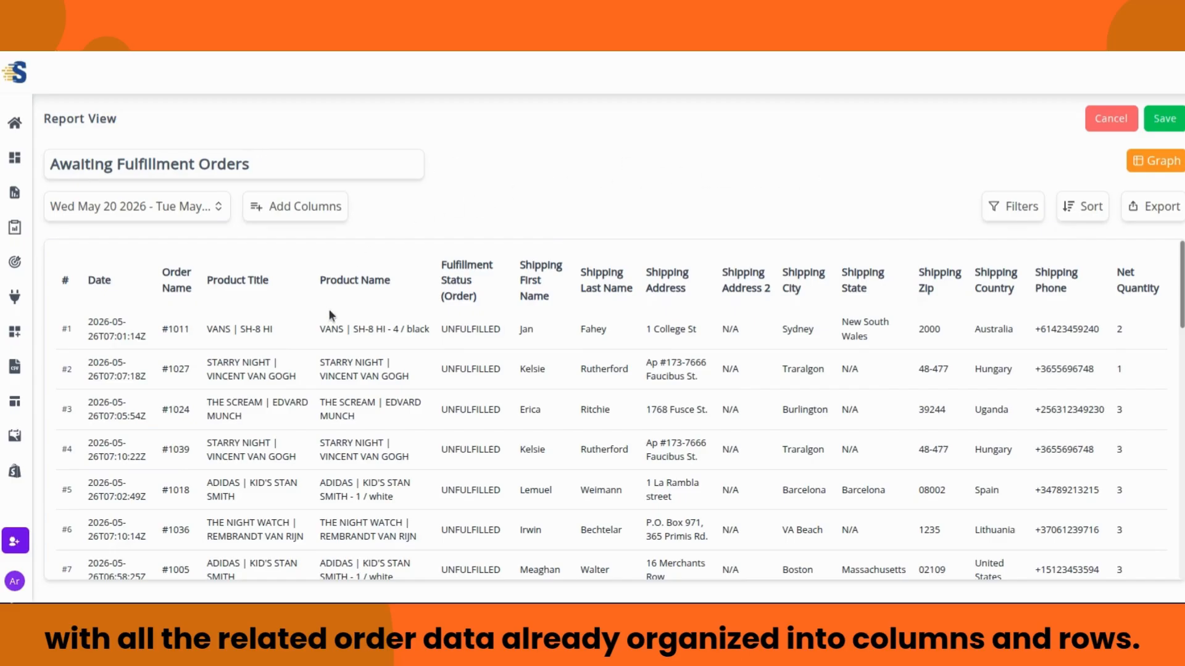
{"action": "scroll", "coordinate": [386, 336], "scroll_direction": "down", "scroll_amount": 5}
{"action": "scroll", "coordinate": [391, 343], "scroll_direction": "down", "scroll_amount": 10}
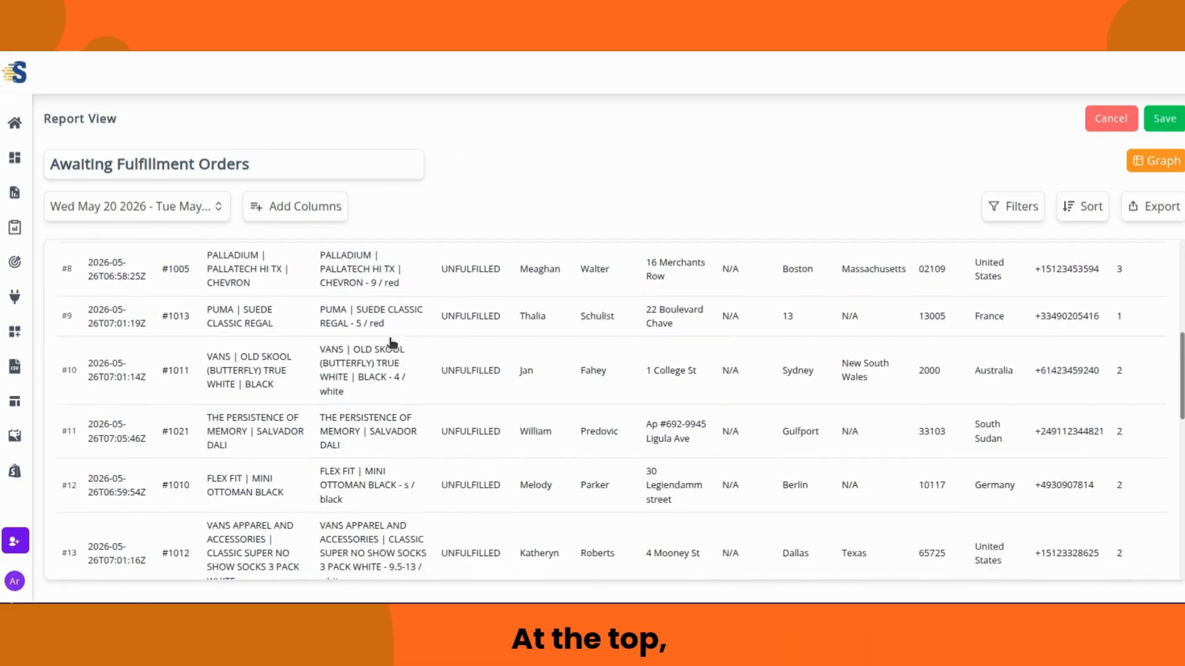
{"action": "scroll", "coordinate": [391, 346], "scroll_direction": "down", "scroll_amount": 1}
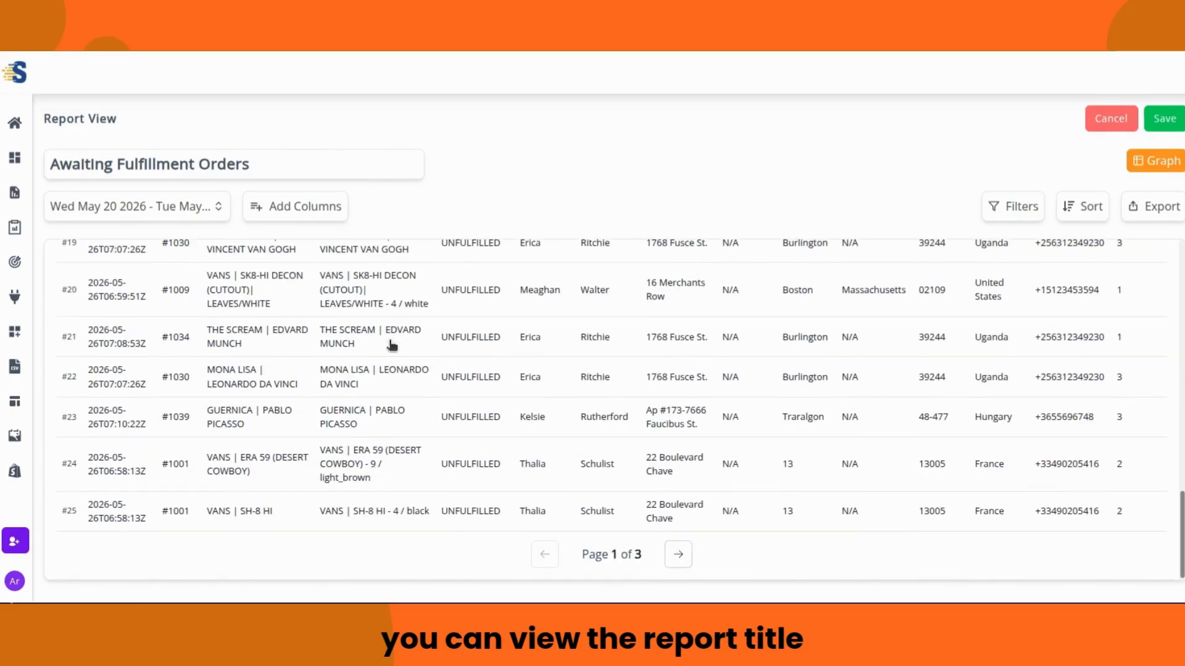
{"action": "scroll", "coordinate": [503, 370], "scroll_direction": "up", "scroll_amount": 1}
{"action": "scroll", "coordinate": [502, 370], "scroll_direction": "up", "scroll_amount": 8}
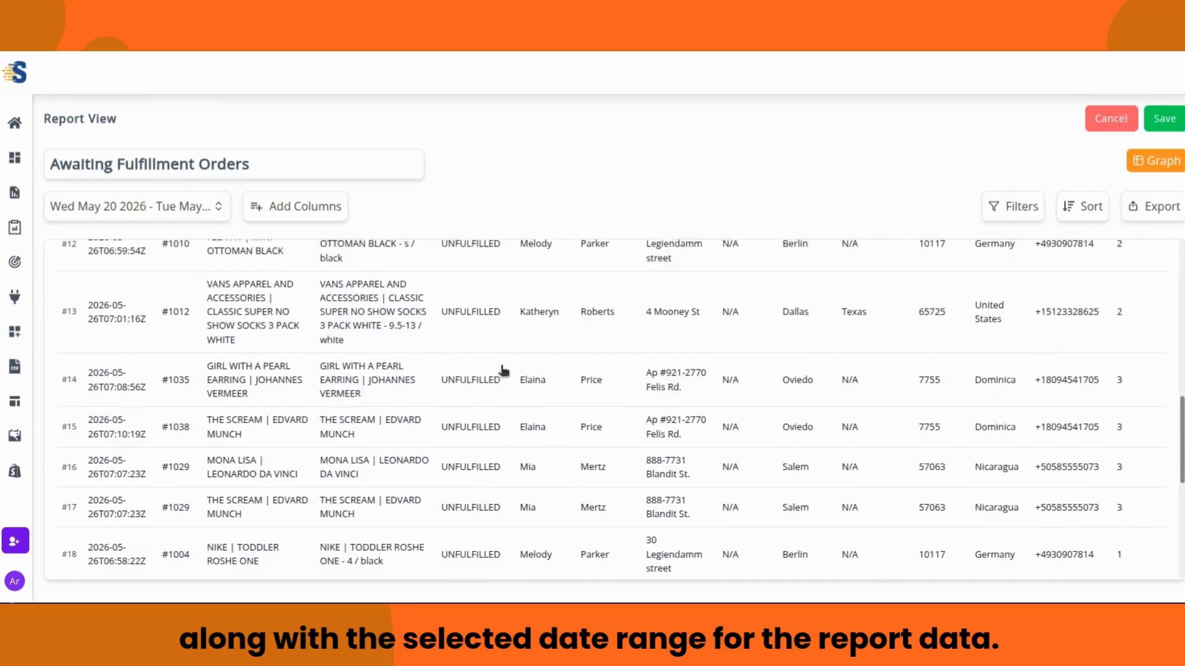
{"action": "scroll", "coordinate": [505, 371], "scroll_direction": "down", "scroll_amount": 4}
{"action": "scroll", "coordinate": [507, 371], "scroll_direction": "down", "scroll_amount": 5}
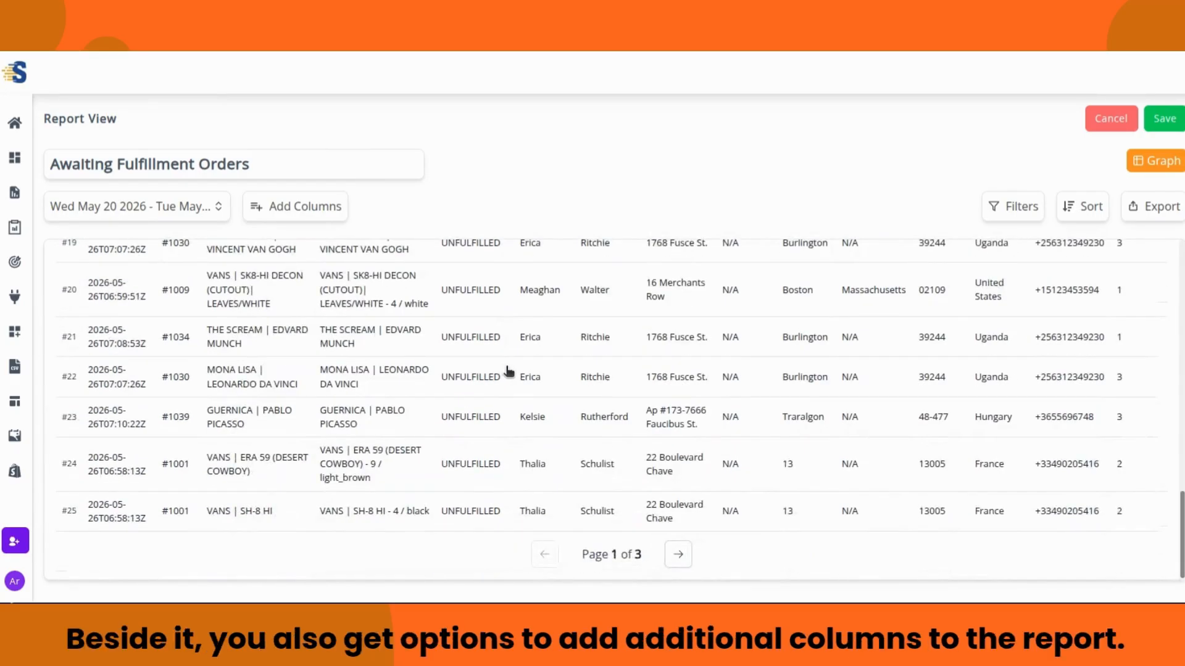
Step: Browse pages 2 and 3 of the unfulfilled orders, then go back a page
{"action": "left_click", "coordinate": [673, 561]}
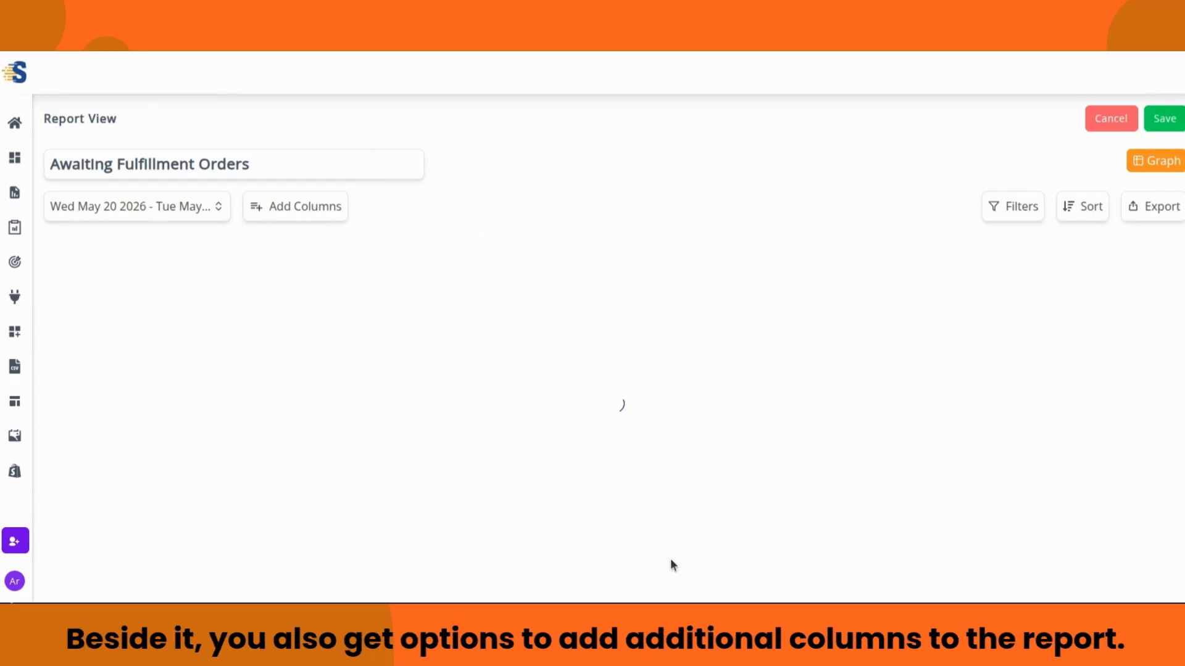
{"action": "scroll", "coordinate": [426, 365], "scroll_direction": "down", "scroll_amount": 12}
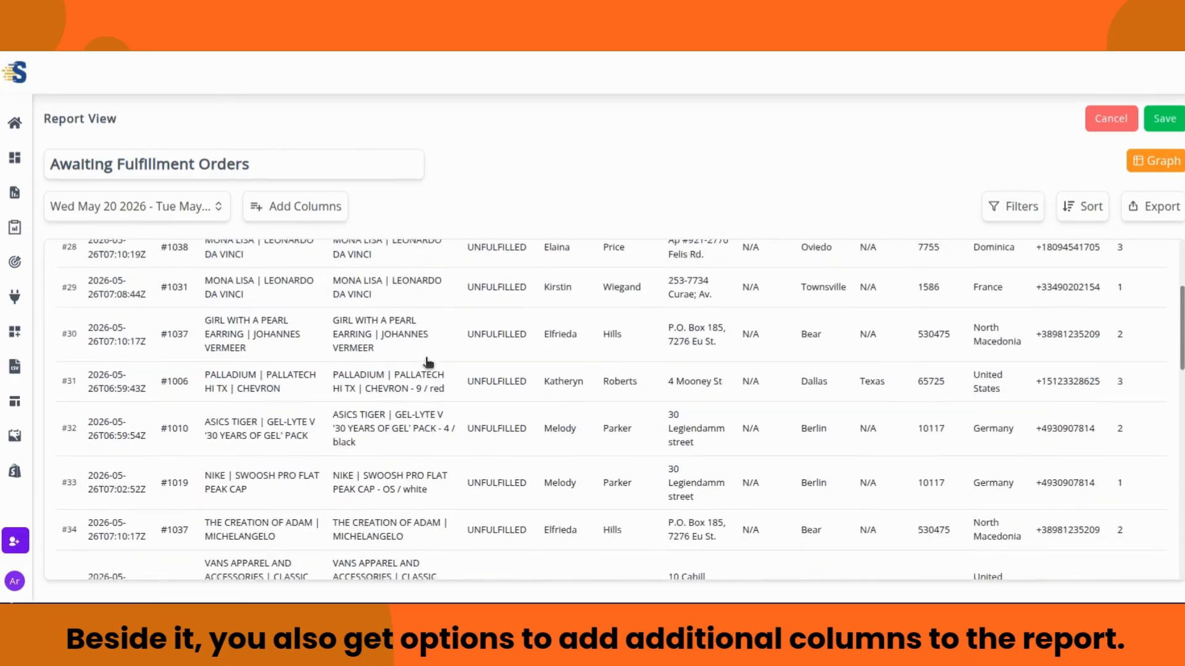
{"action": "scroll", "coordinate": [440, 371], "scroll_direction": "down", "scroll_amount": 5}
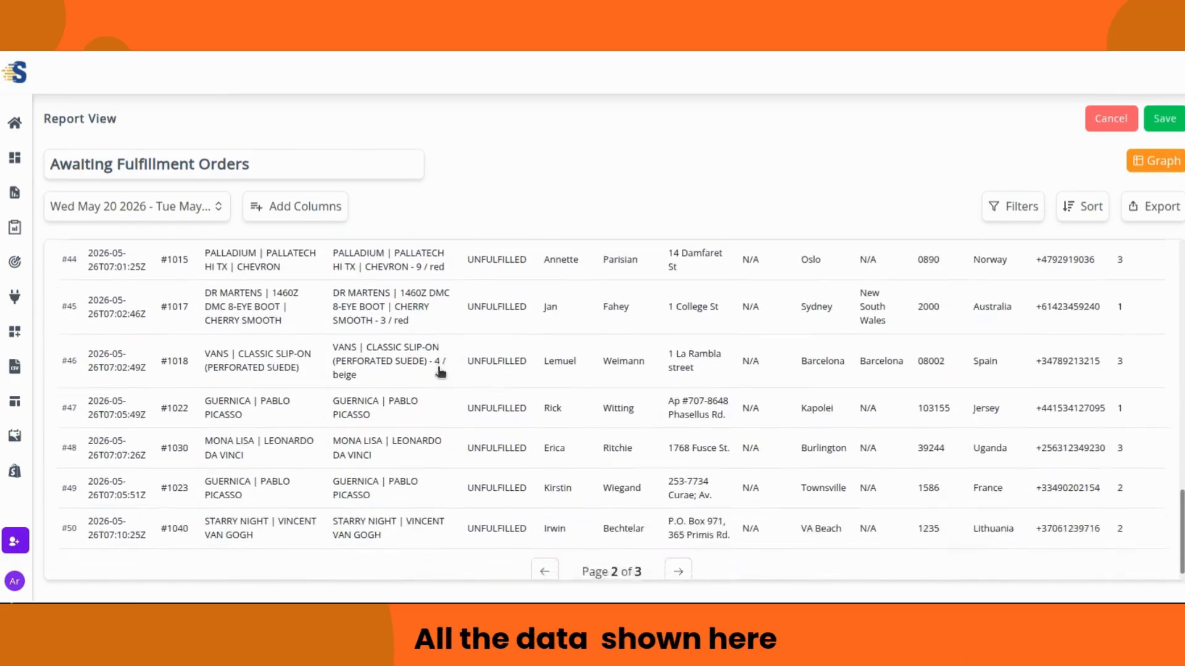
{"action": "left_click", "coordinate": [678, 557]}
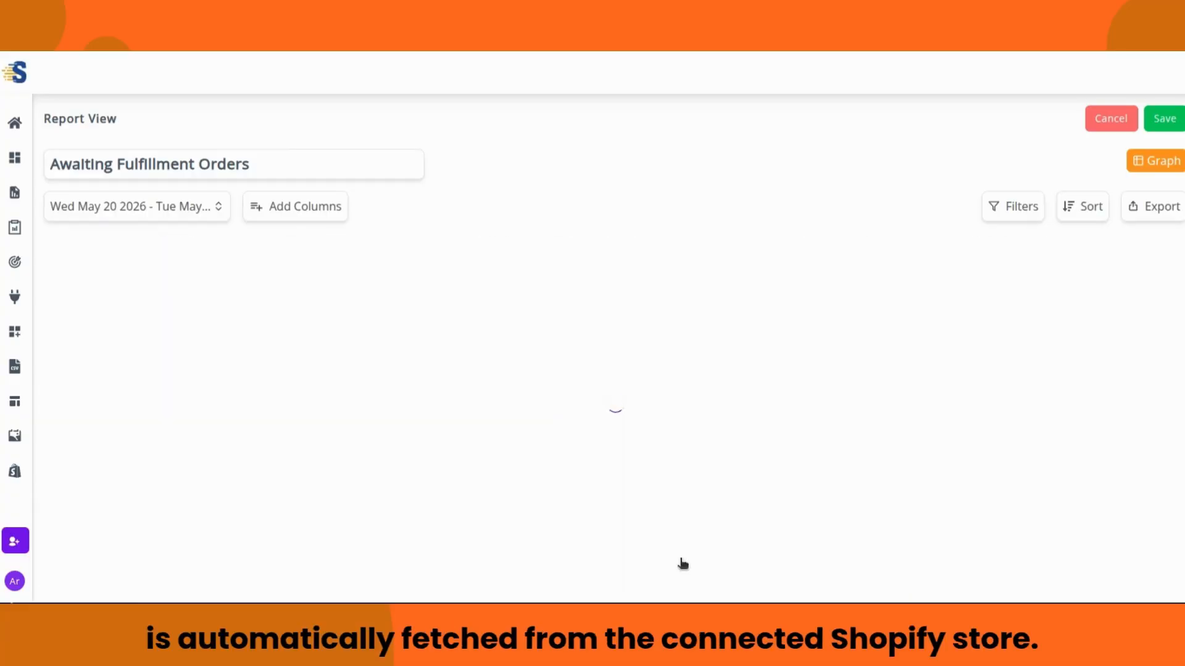
{"action": "scroll", "coordinate": [680, 501], "scroll_direction": "down", "scroll_amount": 10}
{"action": "scroll", "coordinate": [681, 501], "scroll_direction": "down", "scroll_amount": 5}
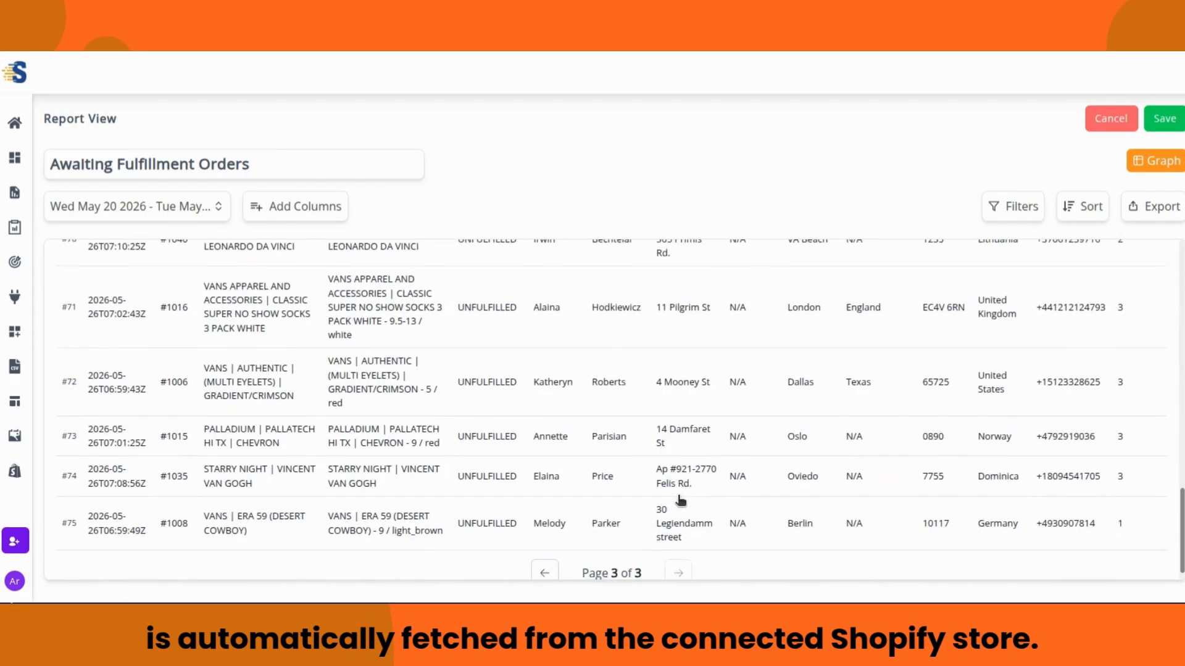
{"action": "left_click", "coordinate": [545, 555]}
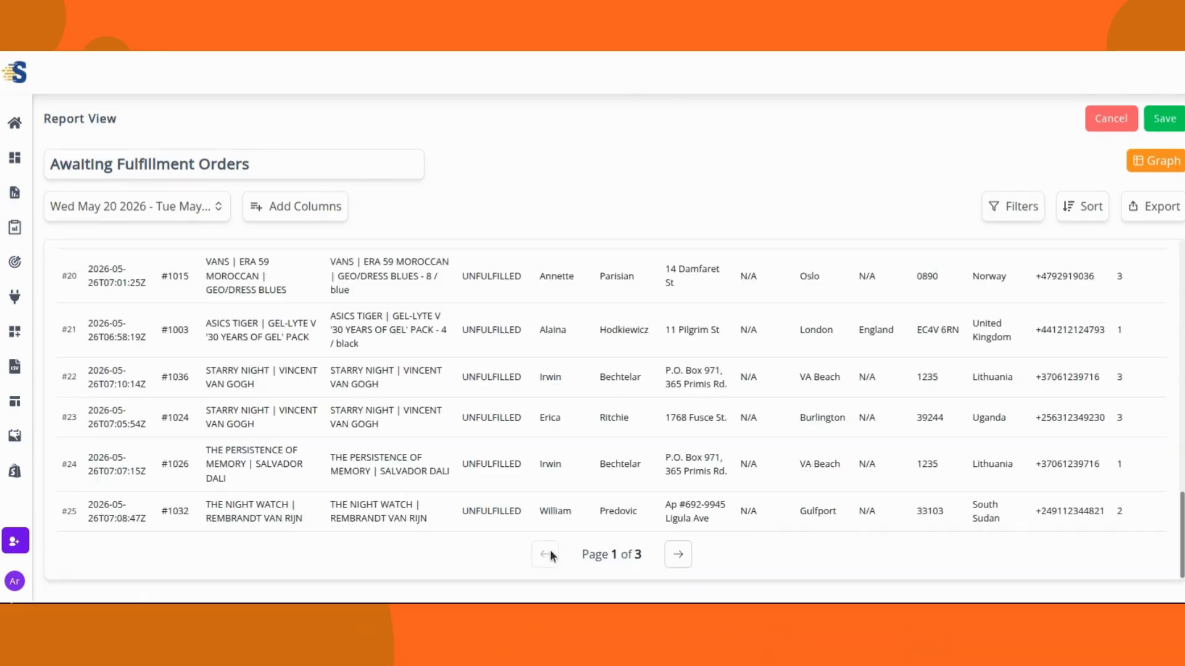
{"action": "scroll", "coordinate": [602, 489], "scroll_direction": "up", "scroll_amount": 3}
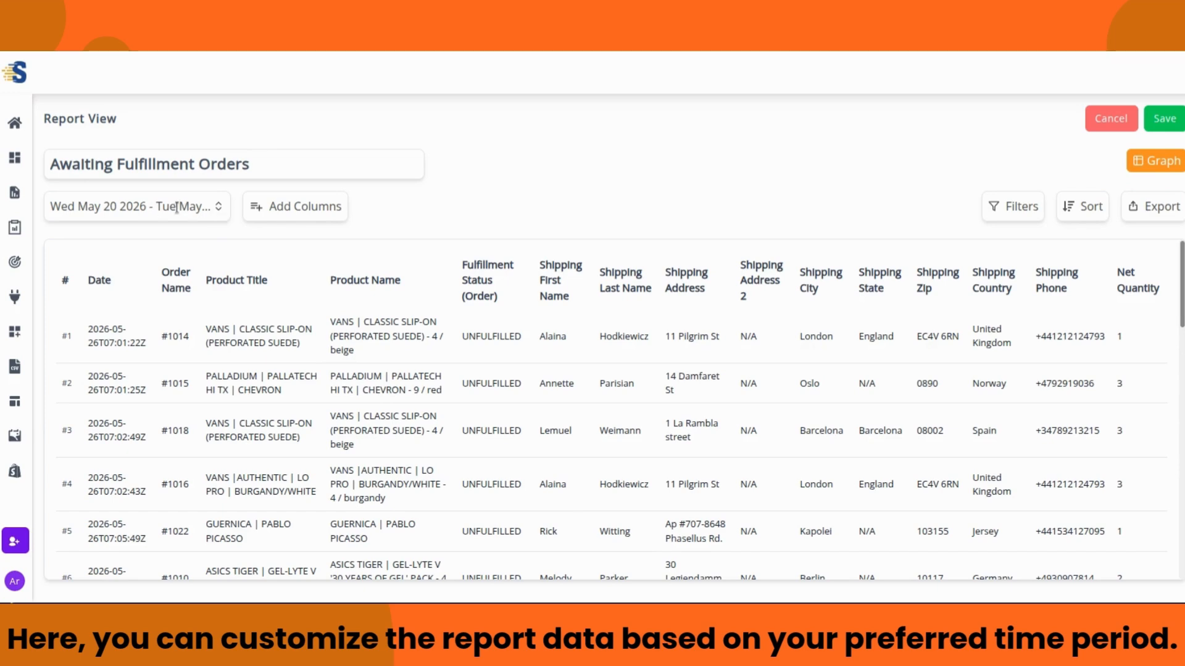
Step: Try the Today, Yesterday, Last 7 days and Last 30 days date presets
{"action": "left_click", "coordinate": [219, 208]}
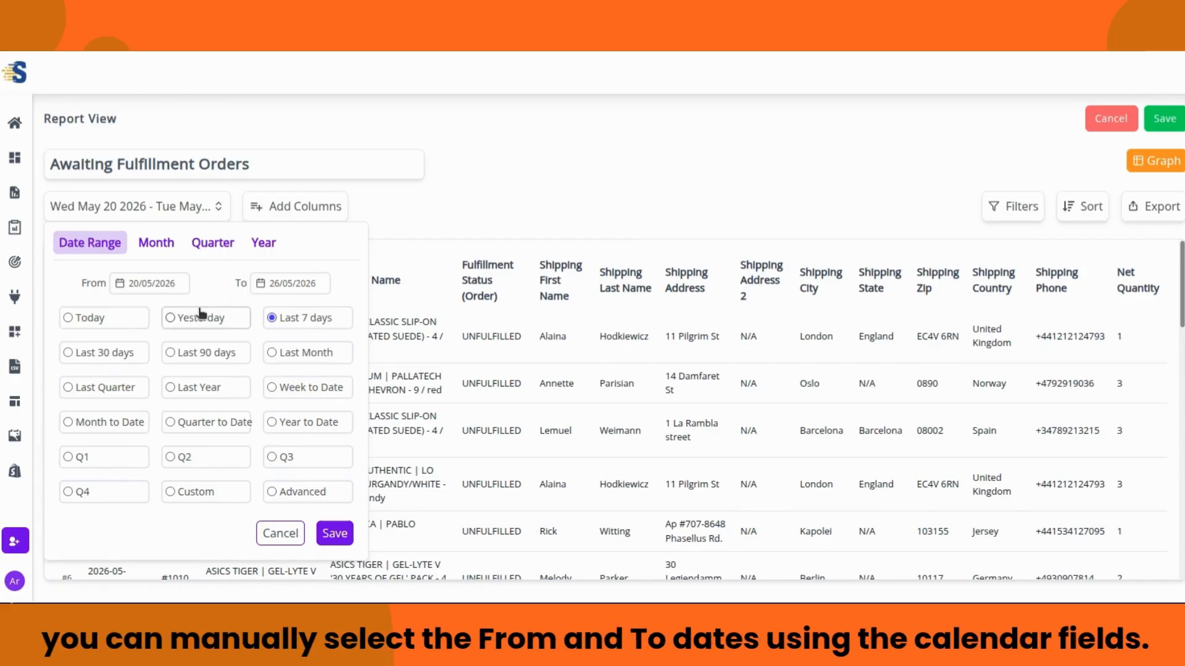
{"action": "left_click", "coordinate": [96, 322]}
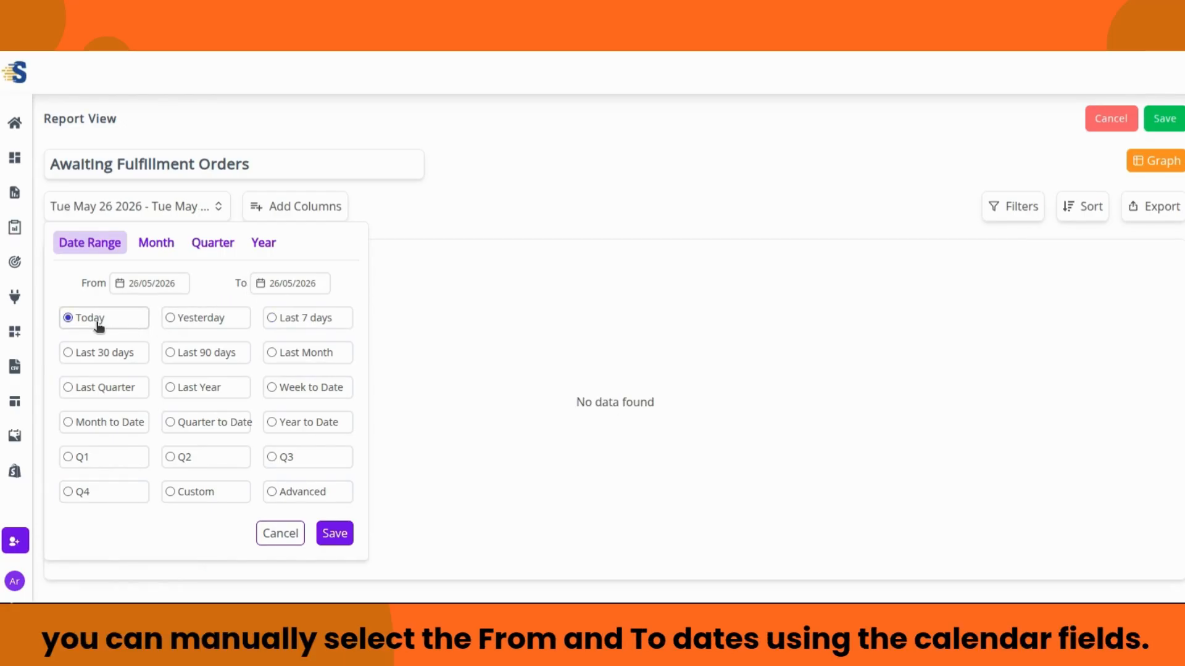
{"action": "left_click", "coordinate": [183, 319]}
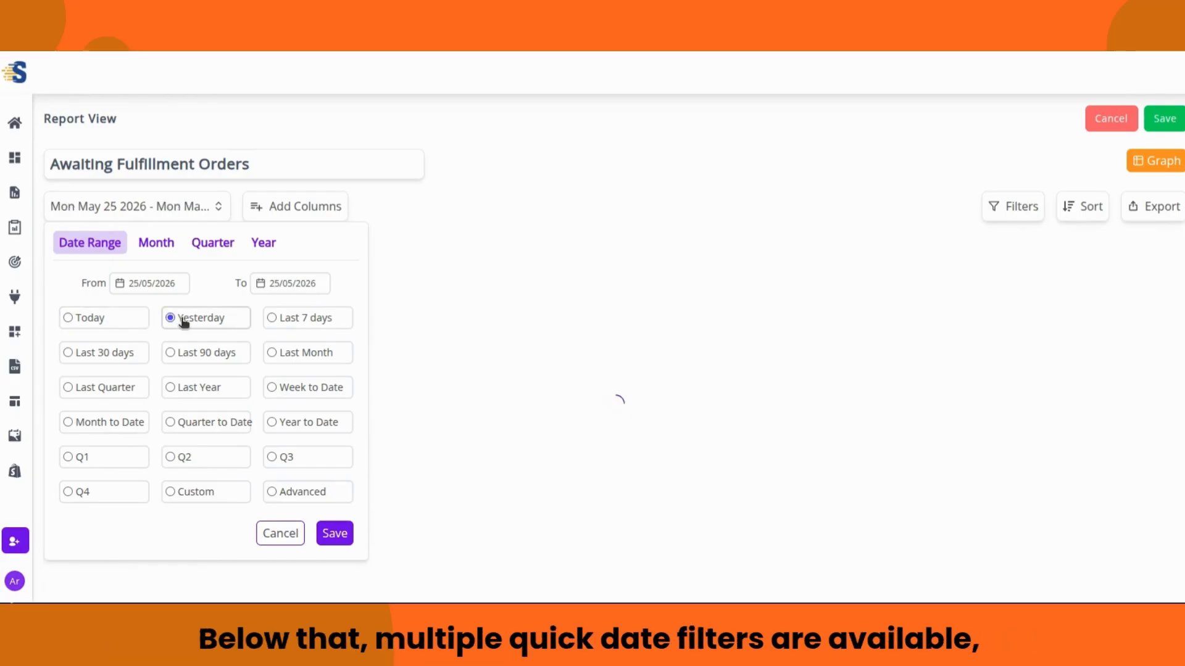
{"action": "left_click", "coordinate": [279, 319]}
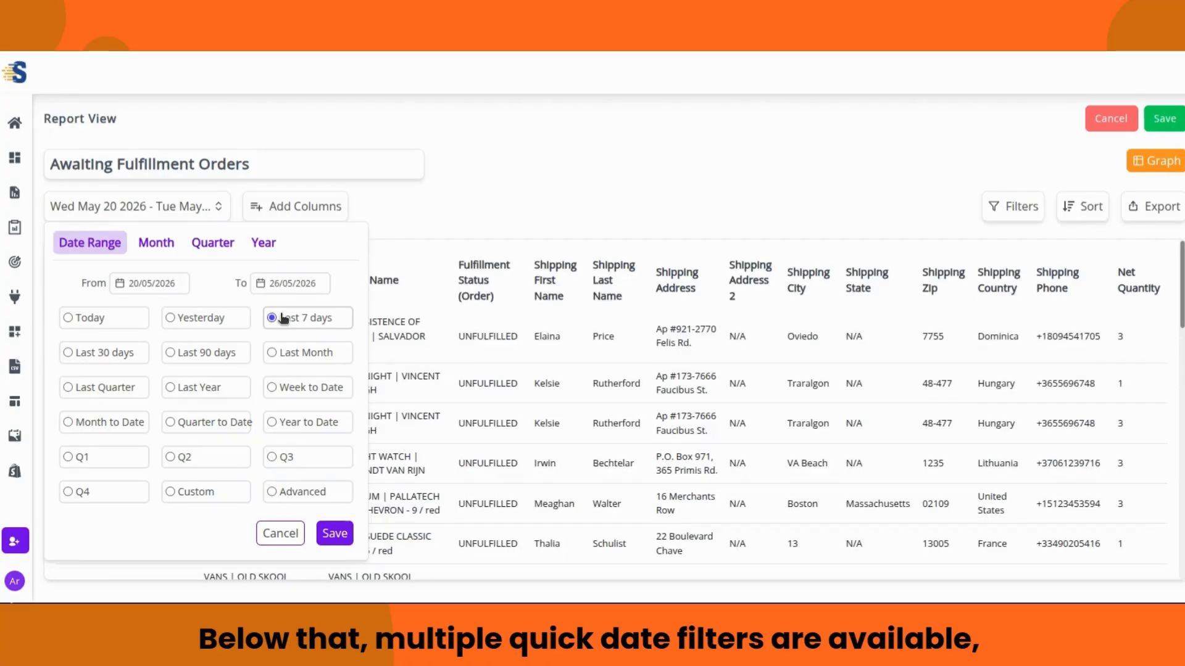
{"action": "left_click", "coordinate": [102, 352]}
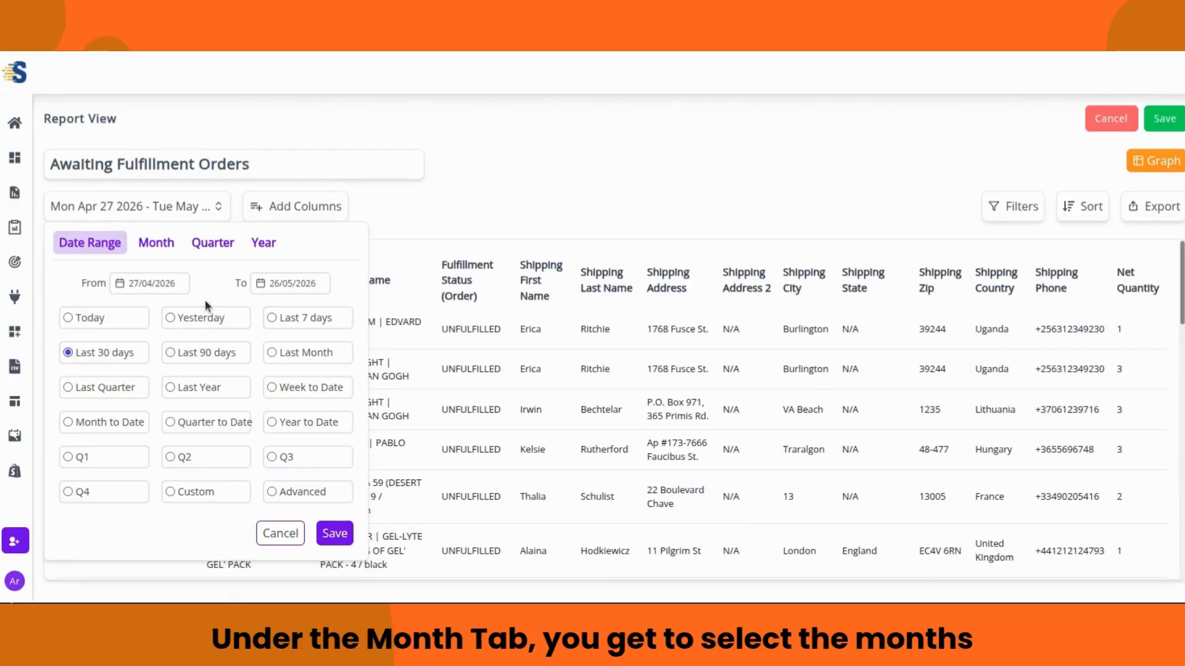
Step: Try month periods April and March, then Quarters 1 and 3, dropping Quarter 1
{"action": "left_click", "coordinate": [161, 245]}
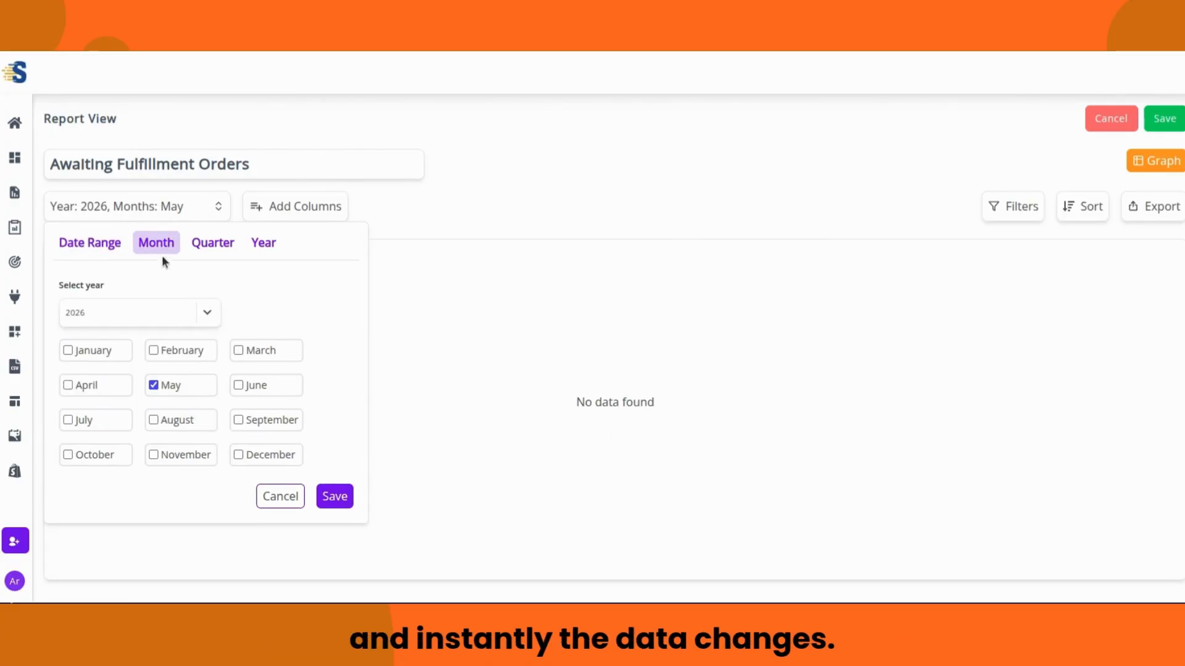
{"action": "left_click", "coordinate": [81, 385]}
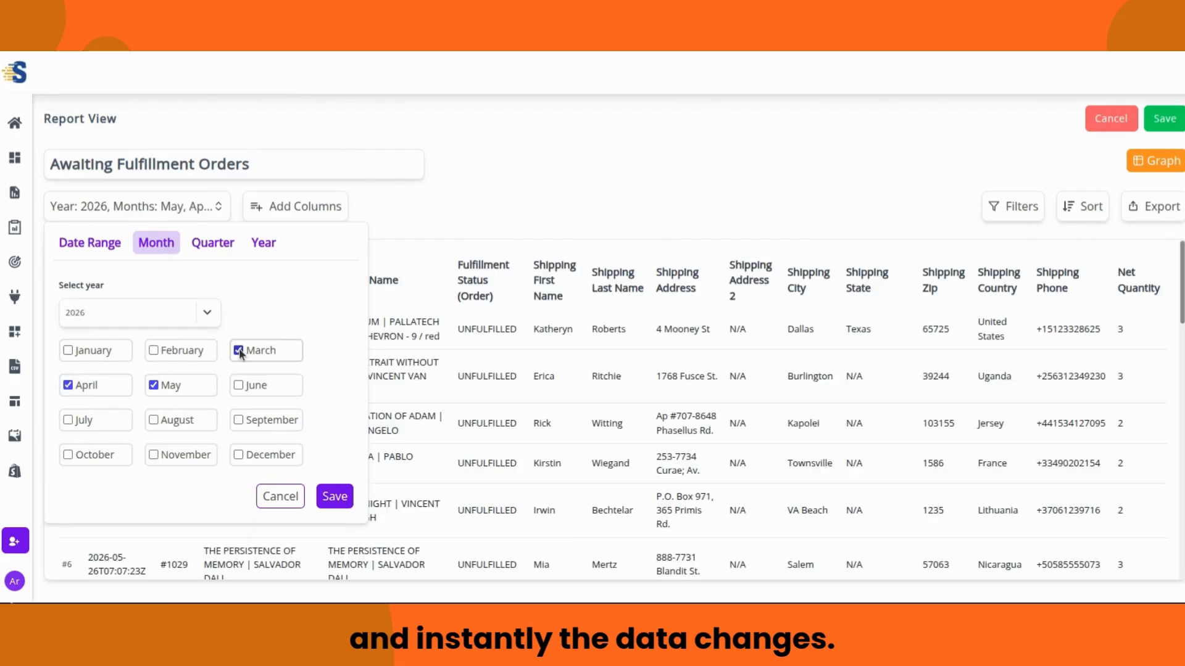
{"action": "left_click", "coordinate": [259, 350]}
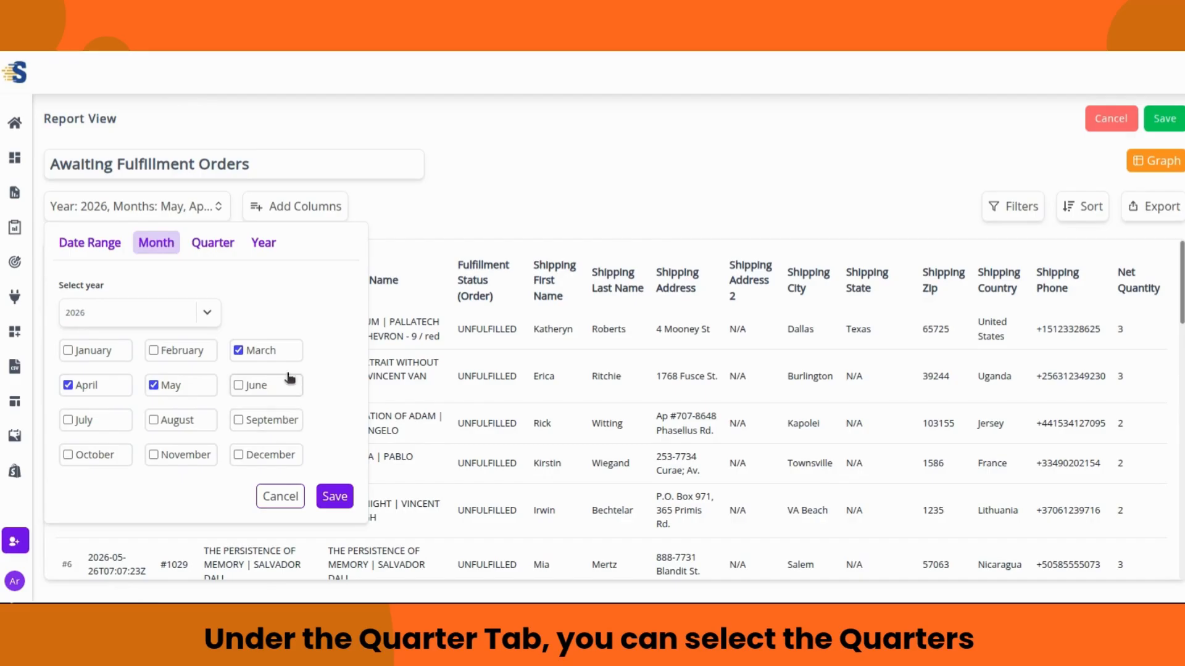
{"action": "left_click", "coordinate": [214, 245]}
{"action": "left_click", "coordinate": [96, 352]}
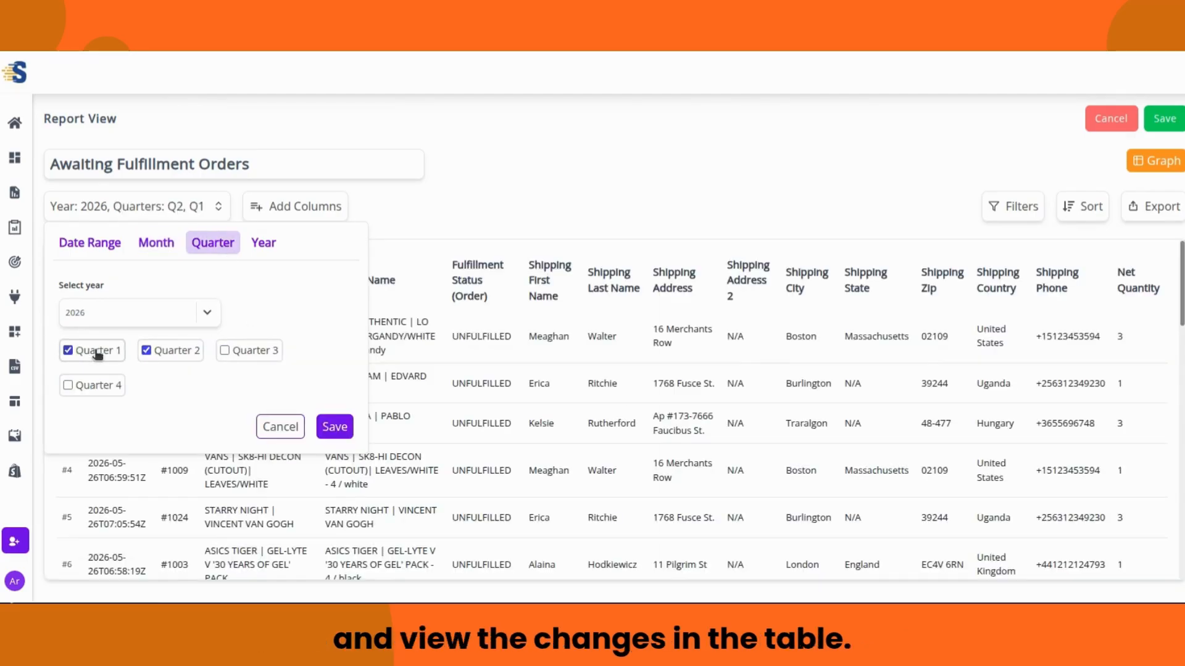
{"action": "left_click", "coordinate": [224, 350]}
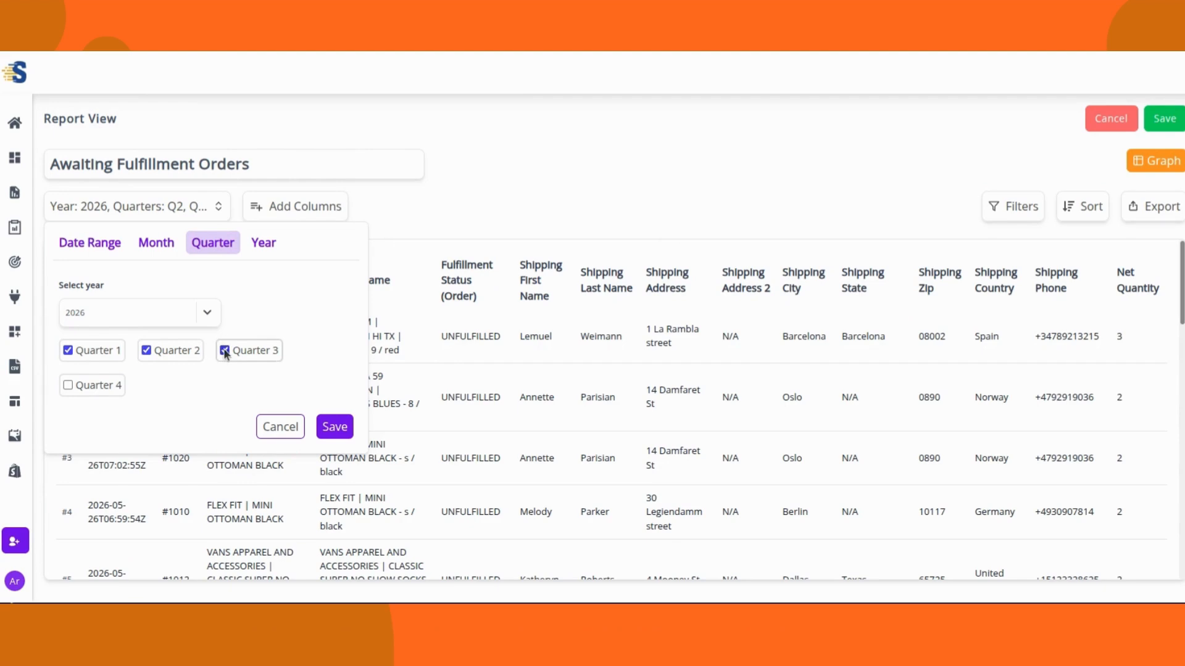
{"action": "left_click", "coordinate": [104, 351]}
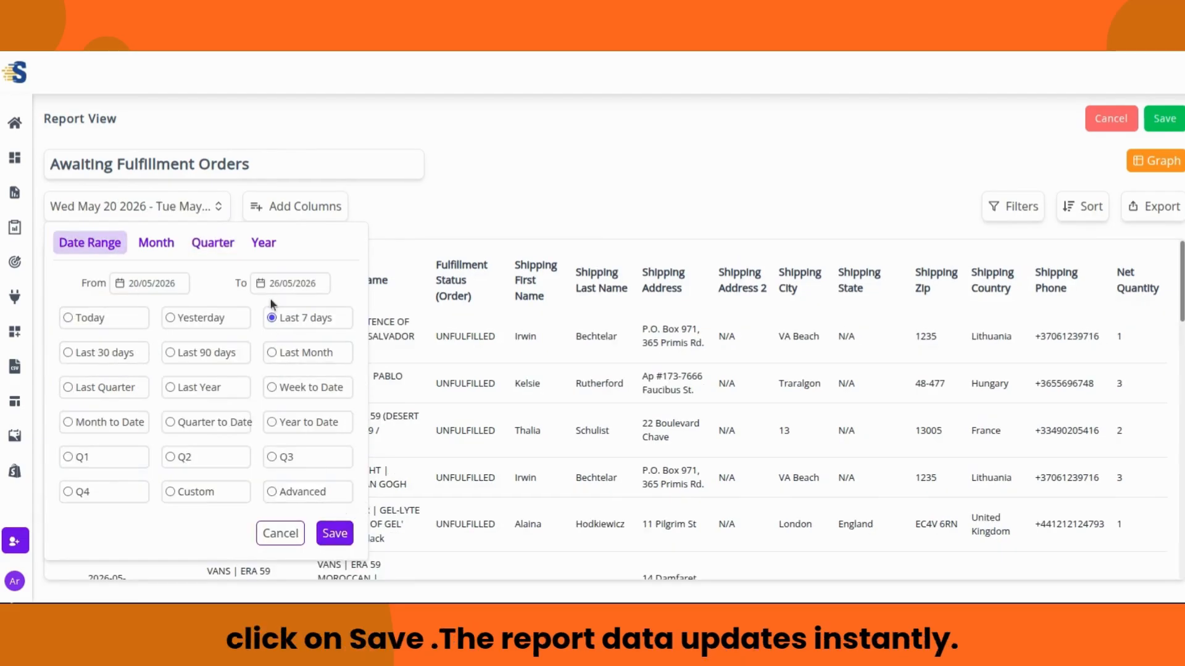
Step: Apply the Last 7 days range (20–26 May 2026) to the report and save
{"action": "left_click", "coordinate": [196, 244]}
{"action": "left_click", "coordinate": [135, 238]}
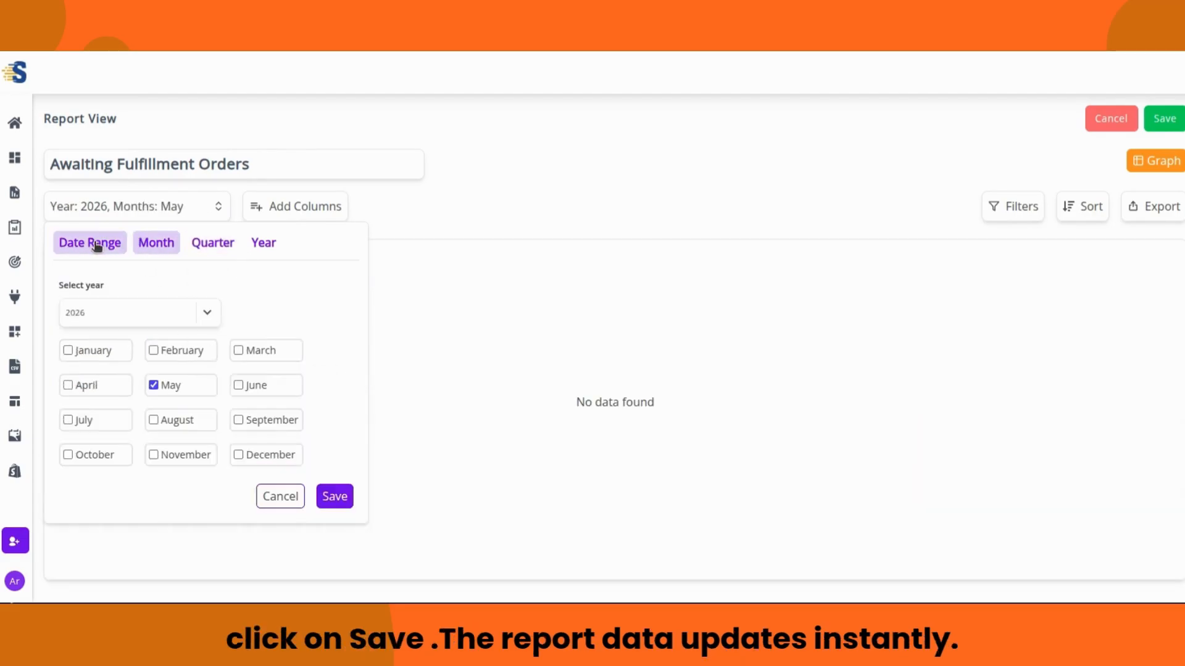
{"action": "left_click", "coordinate": [97, 244]}
{"action": "left_click", "coordinate": [334, 532]}
{"action": "scroll", "coordinate": [381, 421], "scroll_direction": "down", "scroll_amount": 15}
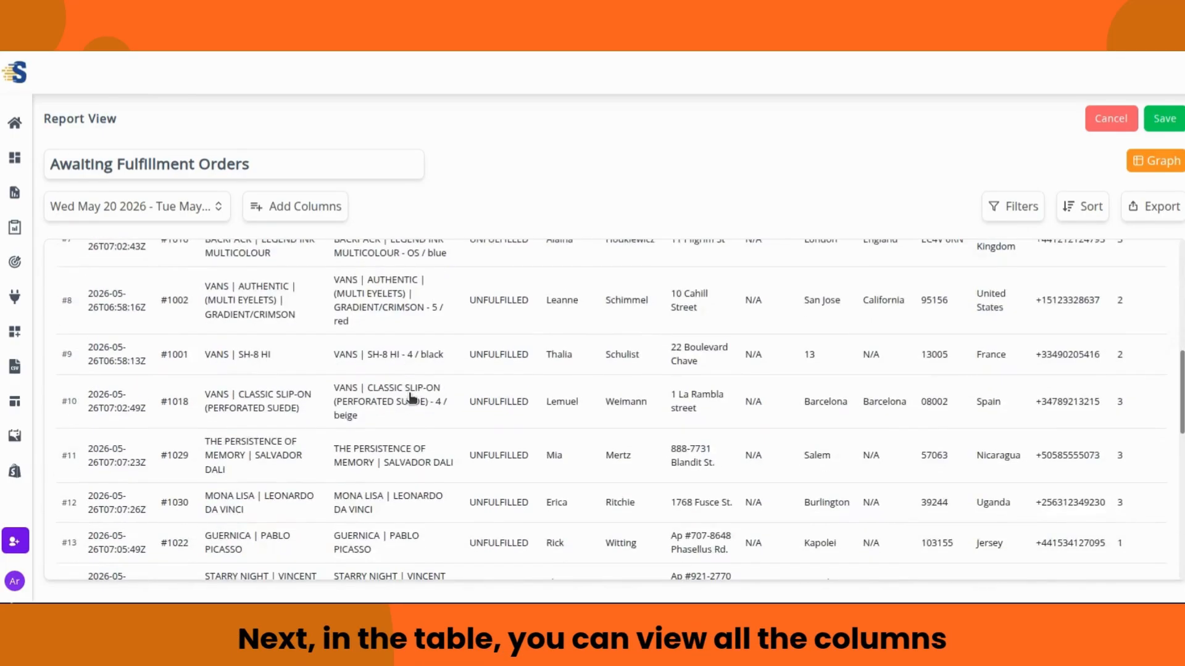
{"action": "scroll", "coordinate": [412, 398], "scroll_direction": "up", "scroll_amount": 15}
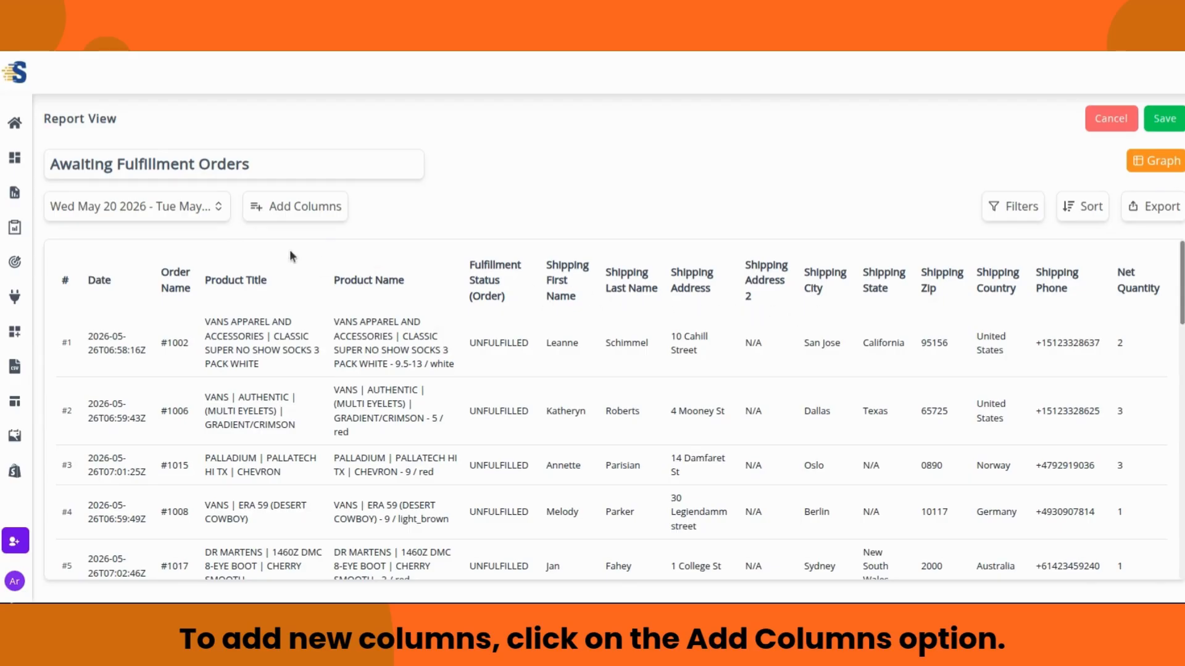
Step: Add the Customer Name (Order) column and drag it directly below Product Name in Existing Columns
{"action": "left_click", "coordinate": [298, 208]}
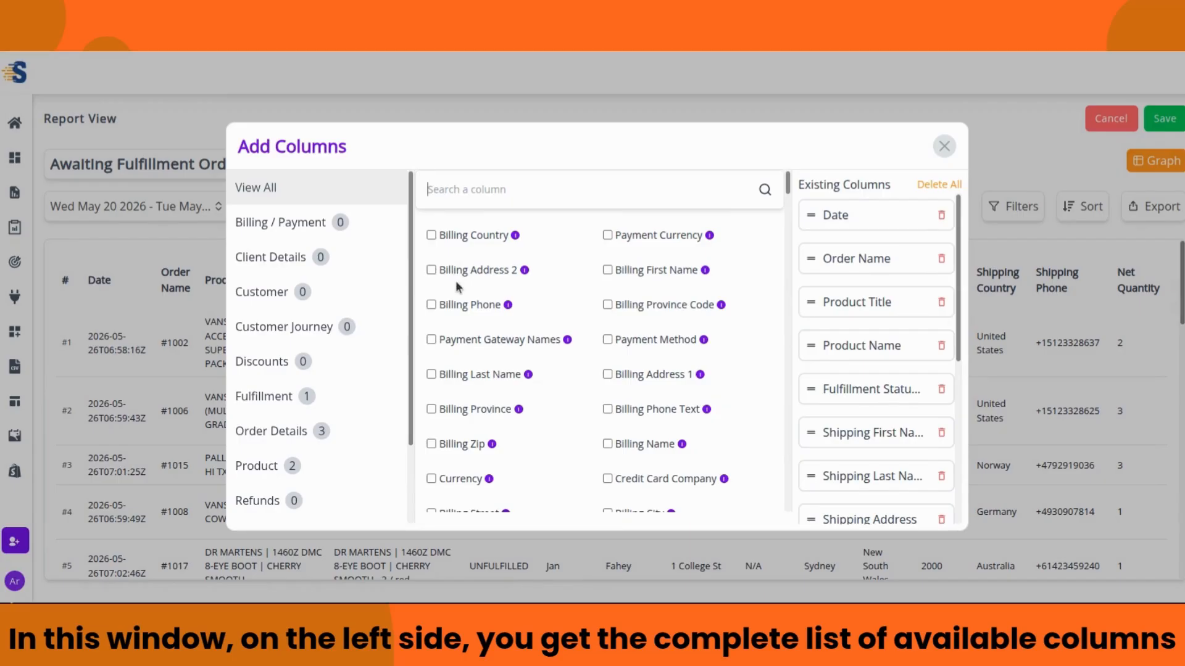
{"action": "scroll", "coordinate": [458, 287], "scroll_direction": "down", "scroll_amount": 4}
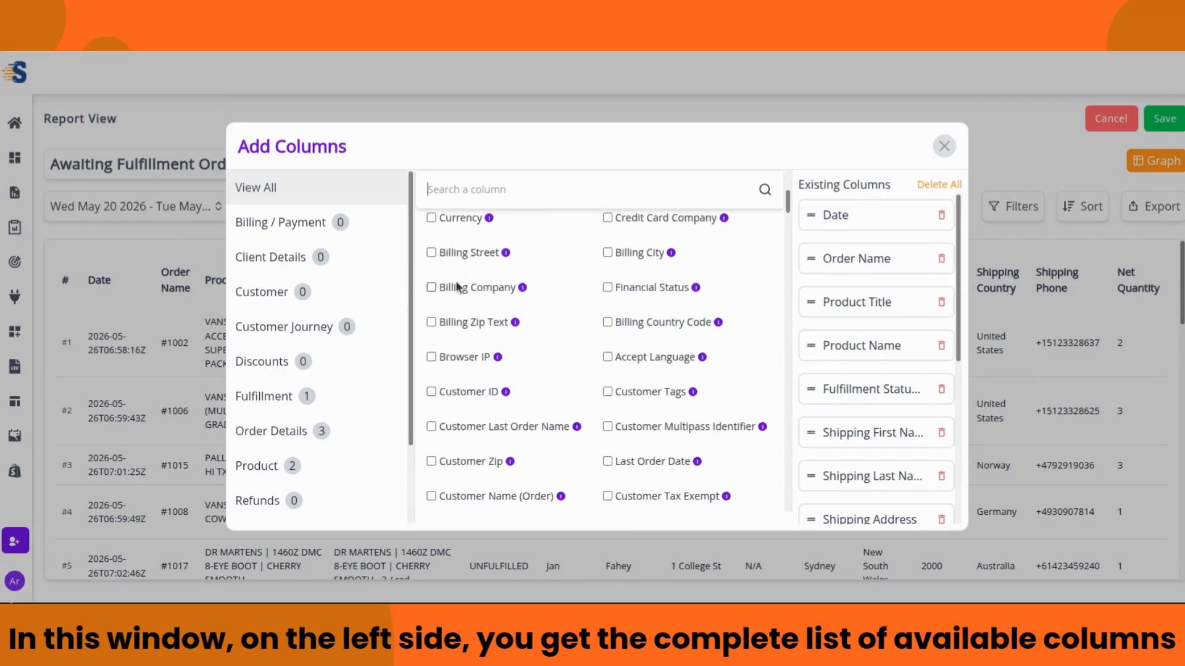
{"action": "scroll", "coordinate": [457, 285], "scroll_direction": "down", "scroll_amount": 8}
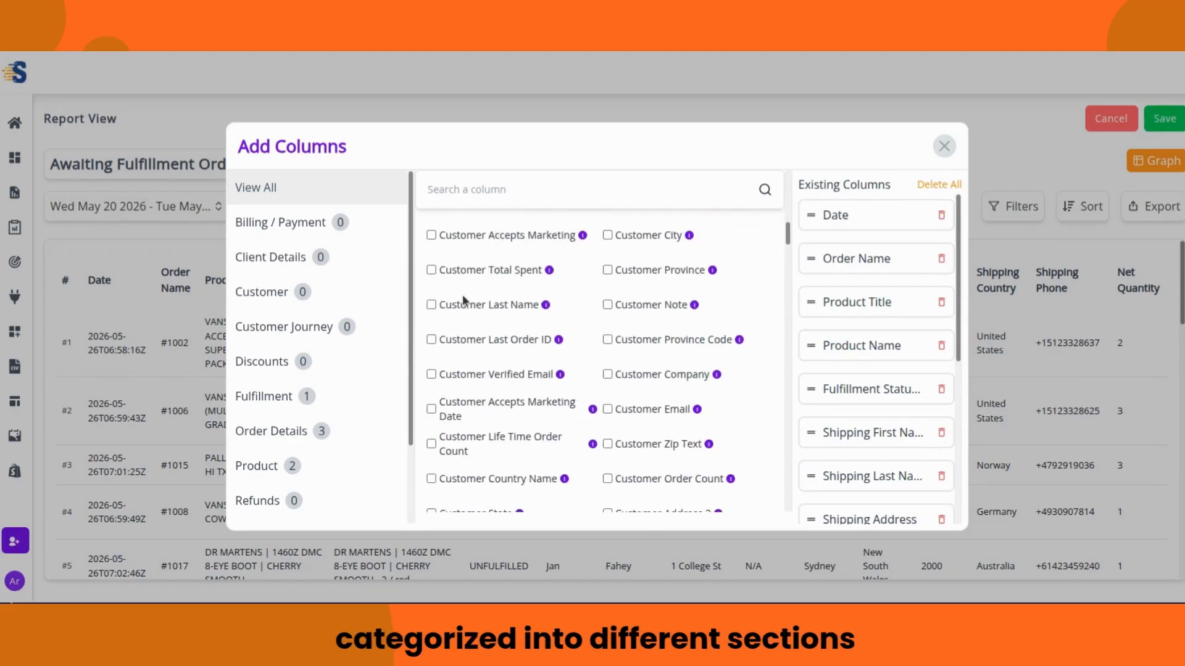
{"action": "scroll", "coordinate": [462, 295], "scroll_direction": "up", "scroll_amount": 2}
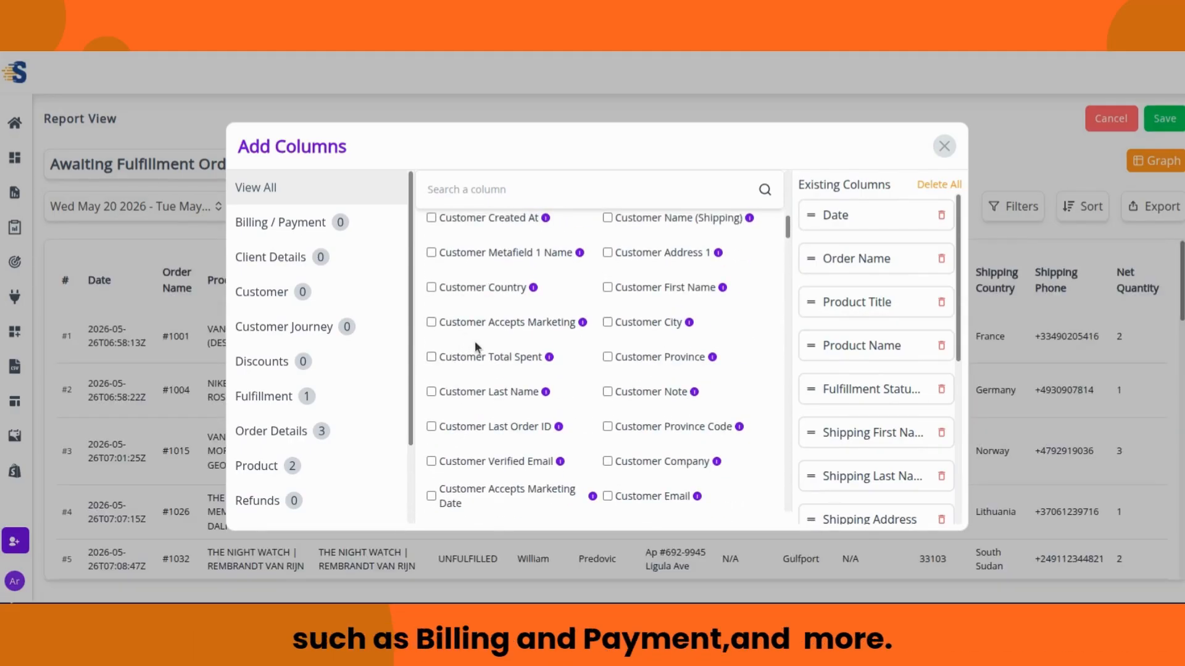
{"action": "scroll", "coordinate": [484, 335], "scroll_direction": "up", "scroll_amount": 3}
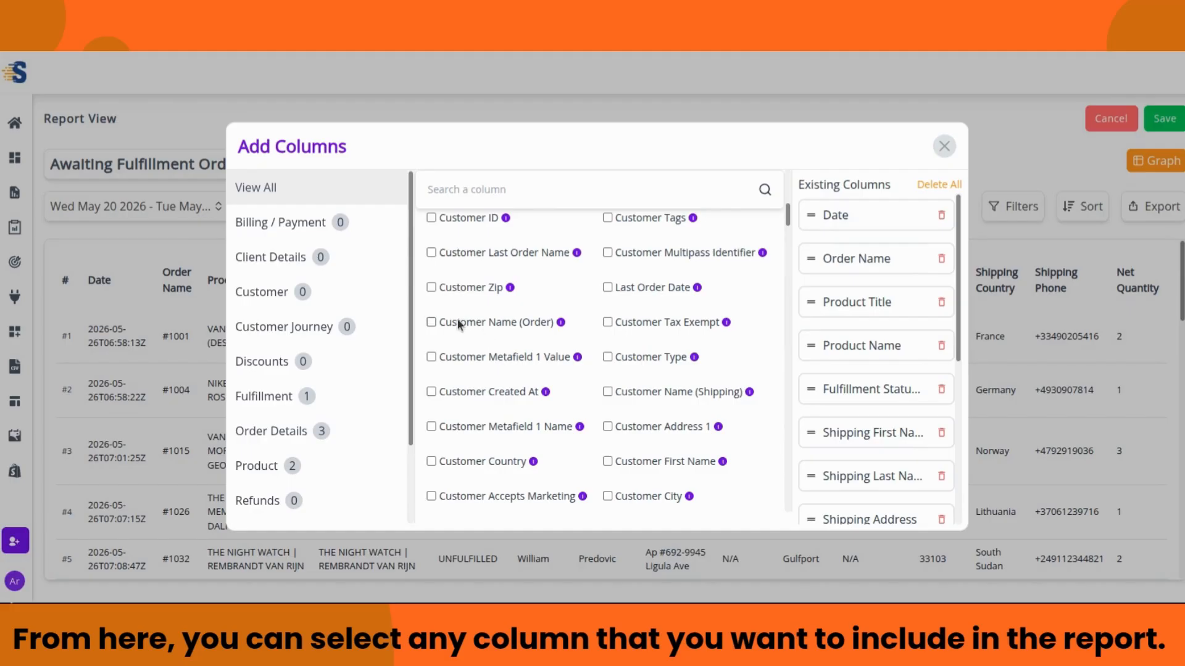
{"action": "left_click", "coordinate": [431, 322]}
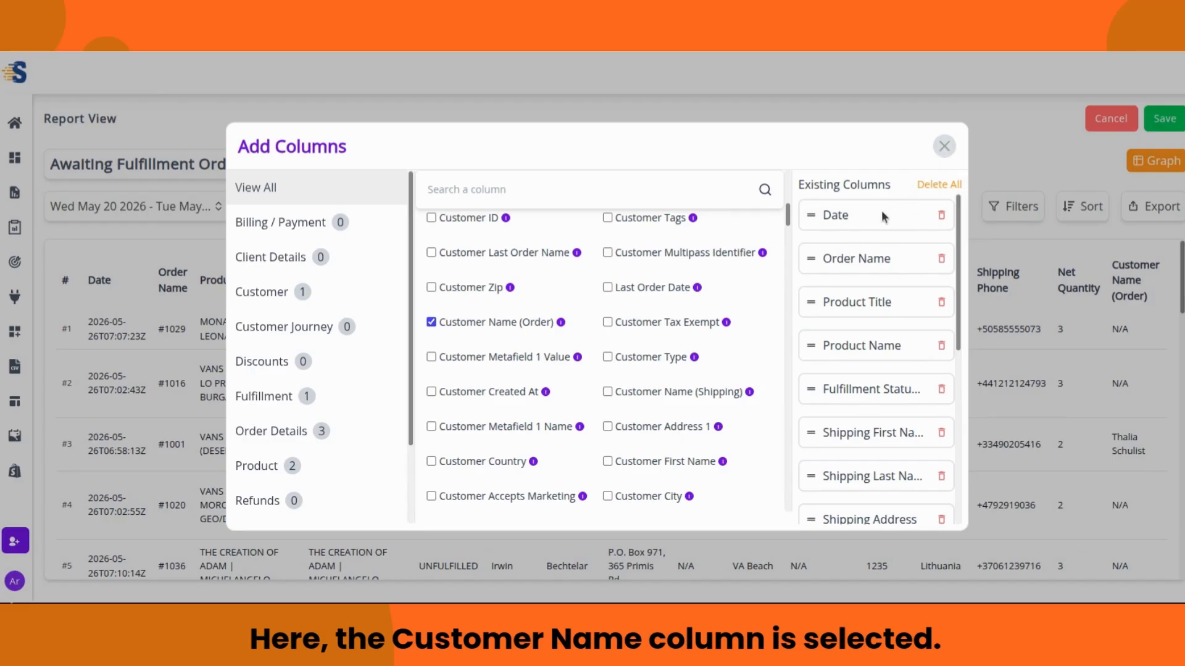
{"action": "scroll", "coordinate": [872, 217], "scroll_direction": "down", "scroll_amount": 8}
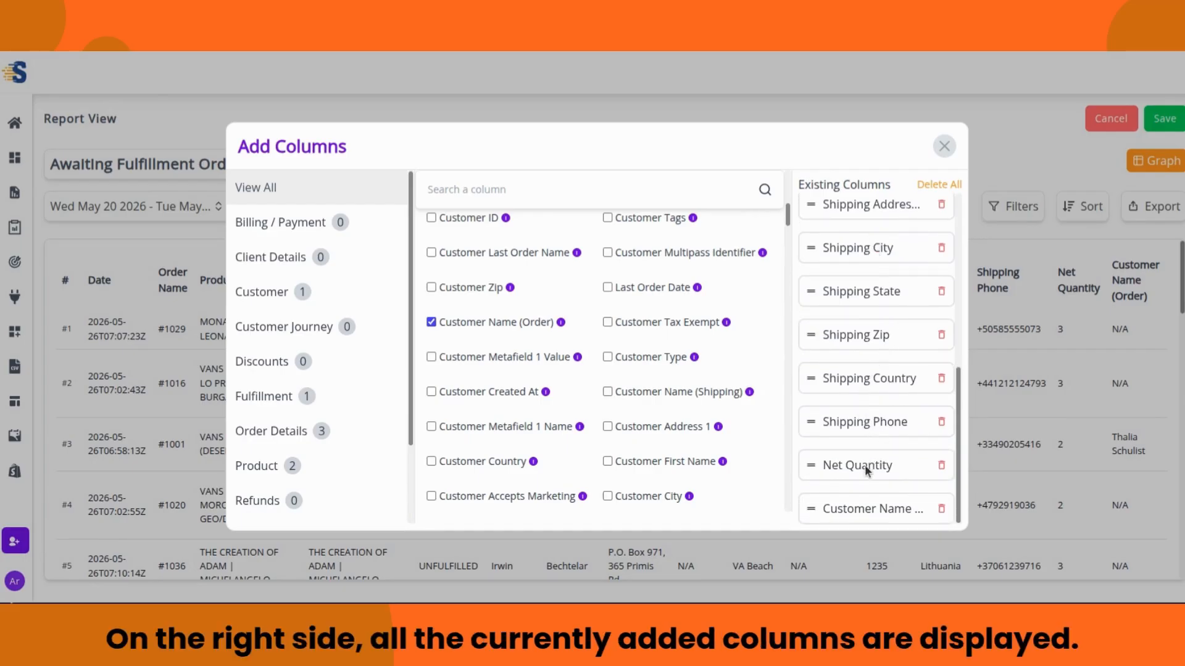
{"action": "left_click_drag", "start_coordinate": [812, 511], "coordinate": [825, 263]}
{"action": "scroll", "coordinate": [826, 271], "scroll_direction": "up", "scroll_amount": 5}
{"action": "left_click_drag", "start_coordinate": [809, 509], "coordinate": [810, 297]}
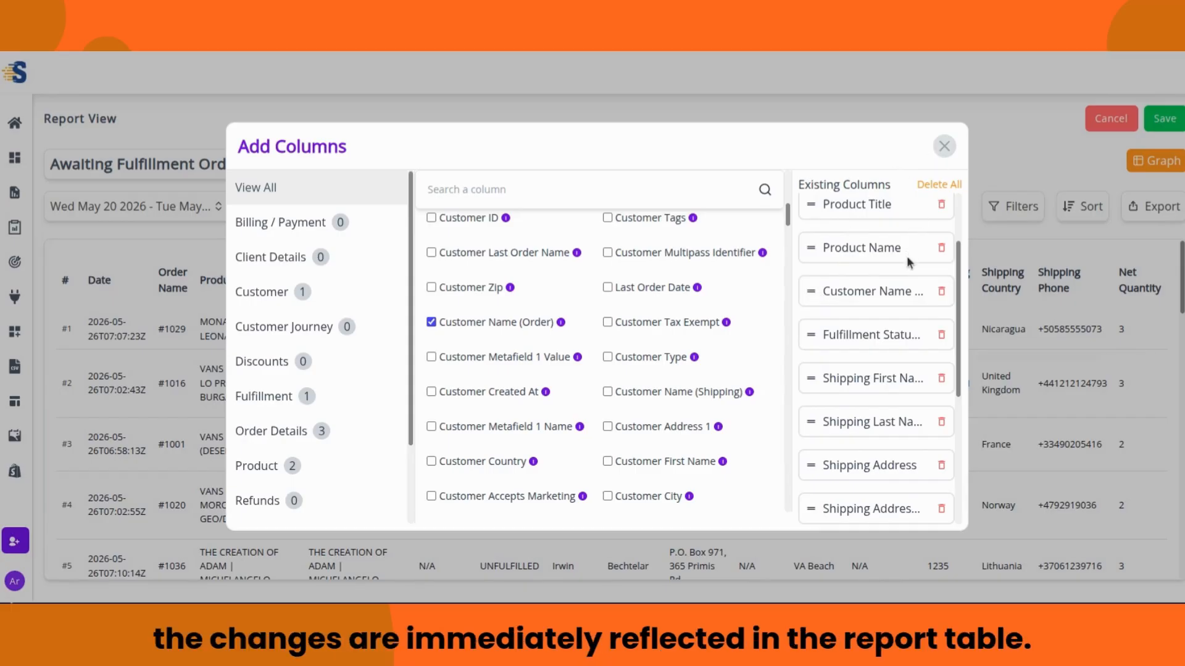
{"action": "scroll", "coordinate": [906, 259], "scroll_direction": "up", "scroll_amount": 2}
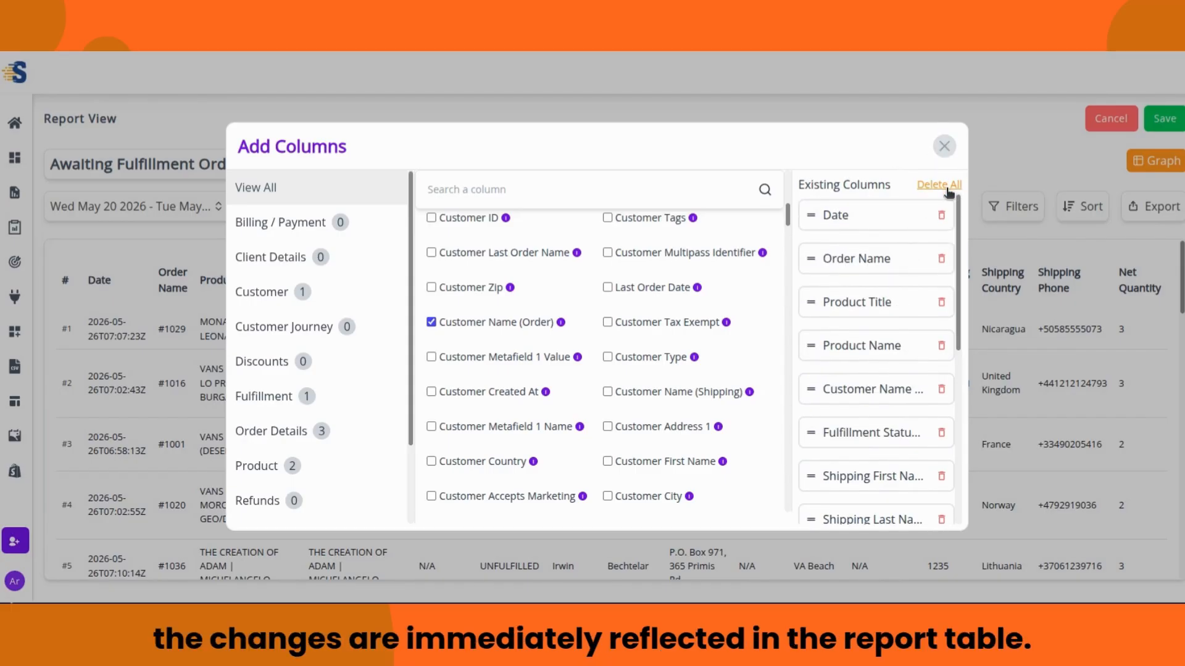
{"action": "left_click", "coordinate": [944, 146]}
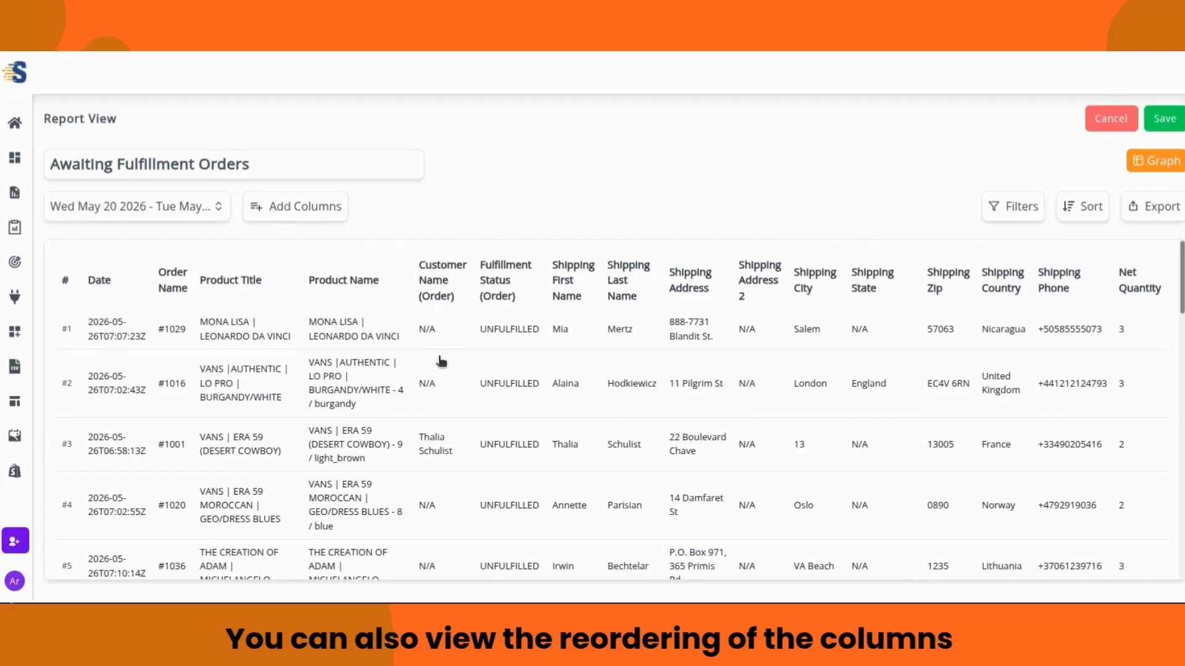
Step: Fill in a report filter condition: field Net Quantity, condition less than (<), value 3
{"action": "scroll", "coordinate": [448, 352], "scroll_direction": "down", "scroll_amount": 15}
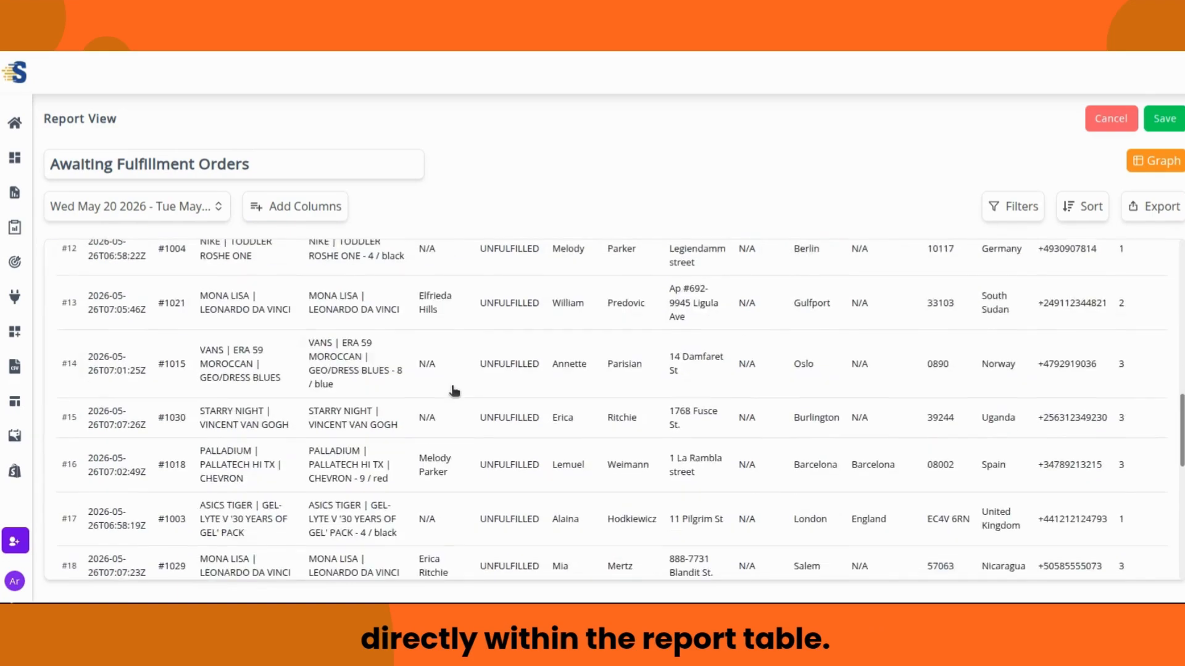
{"action": "scroll", "coordinate": [454, 391], "scroll_direction": "up", "scroll_amount": 15}
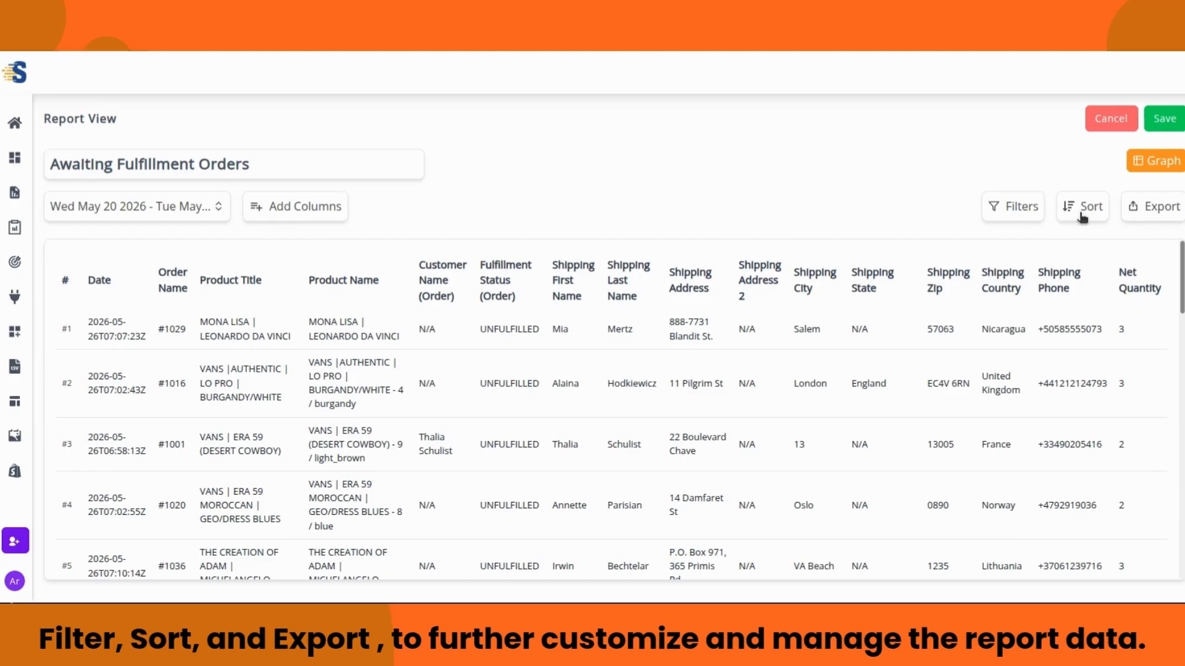
{"action": "left_click", "coordinate": [1007, 212]}
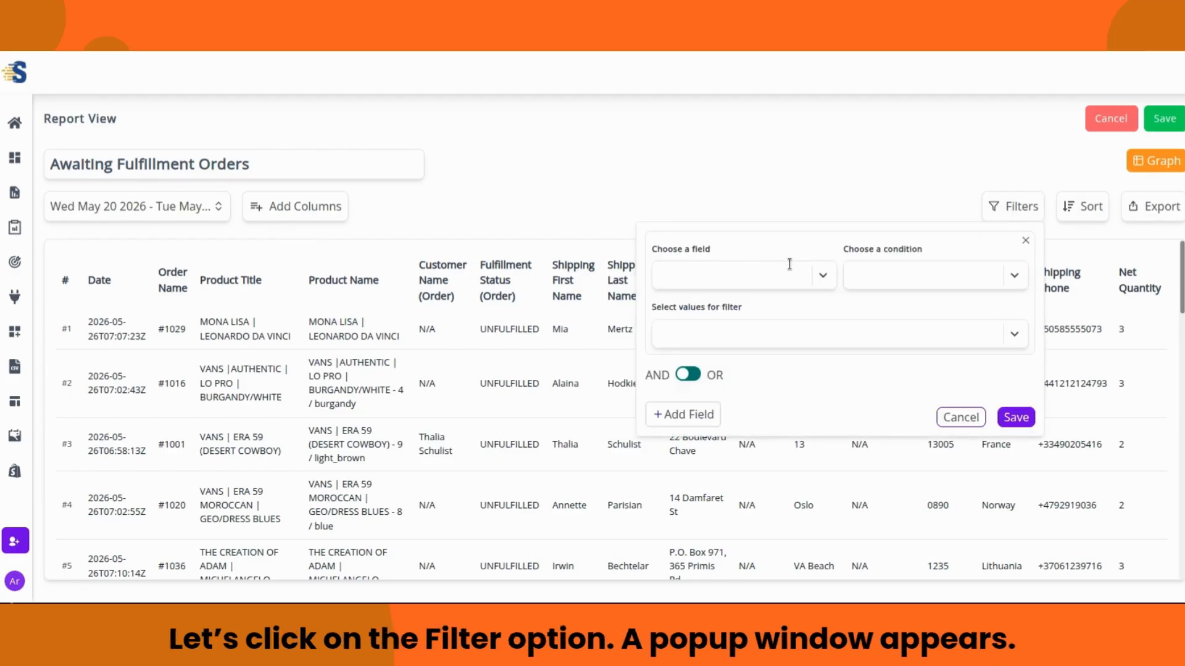
{"action": "left_click", "coordinate": [822, 276]}
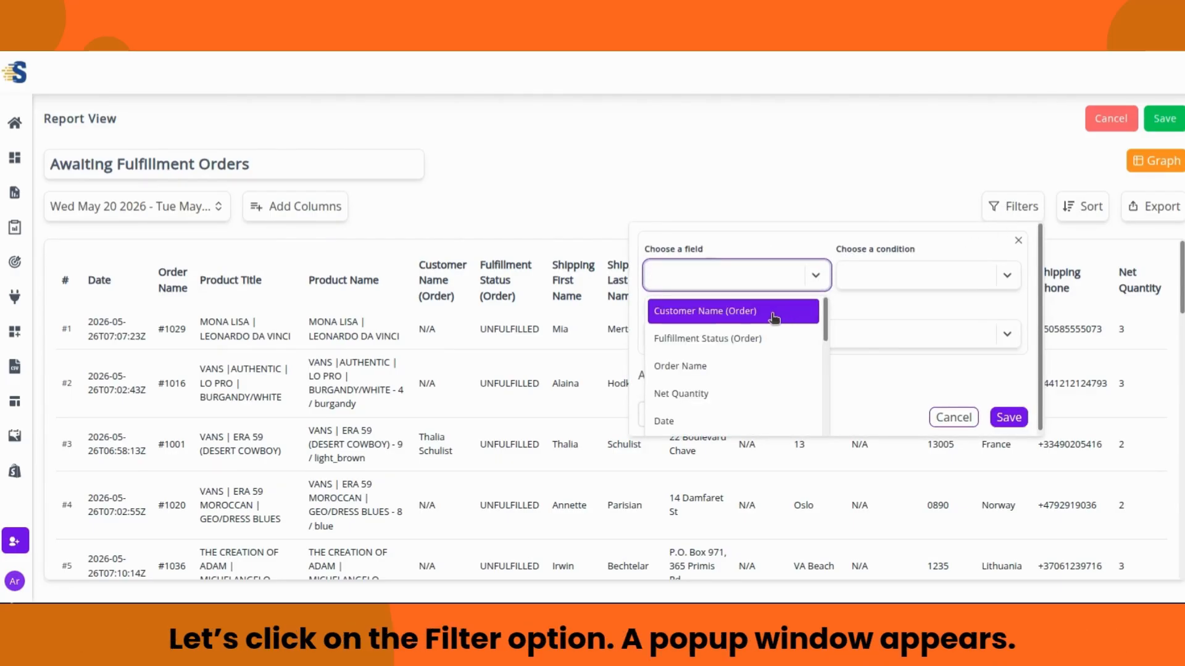
{"action": "left_click", "coordinate": [723, 398]}
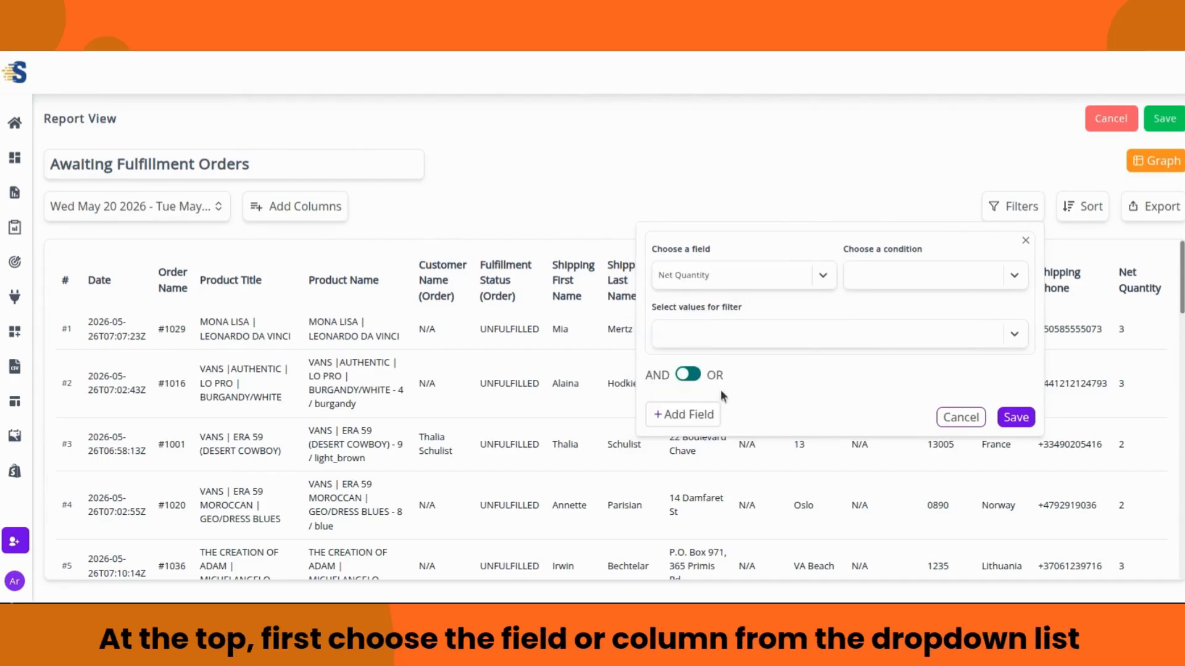
{"action": "left_click", "coordinate": [1011, 279]}
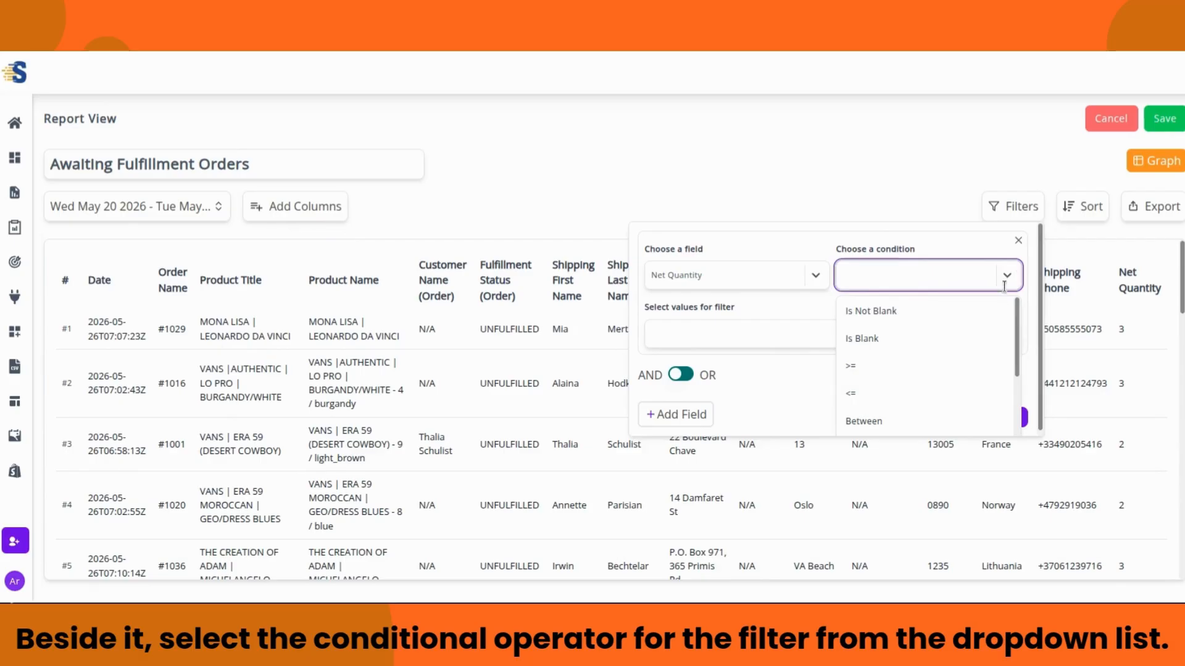
{"action": "scroll", "coordinate": [935, 325], "scroll_direction": "down", "scroll_amount": 2}
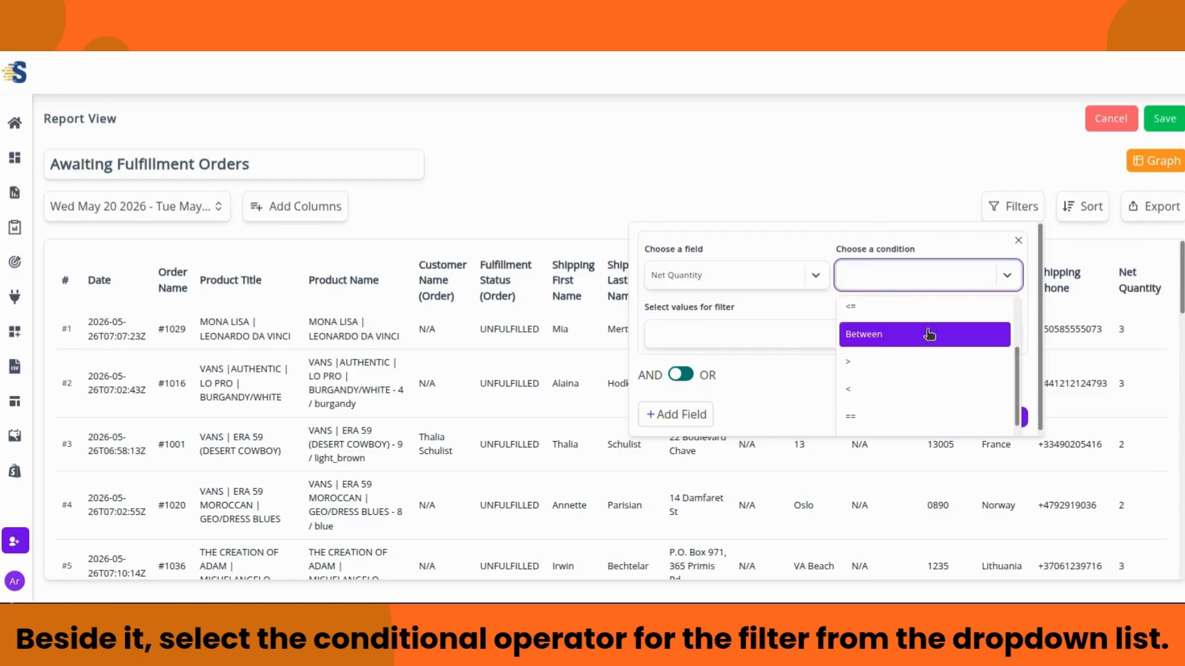
{"action": "left_click", "coordinate": [891, 389]}
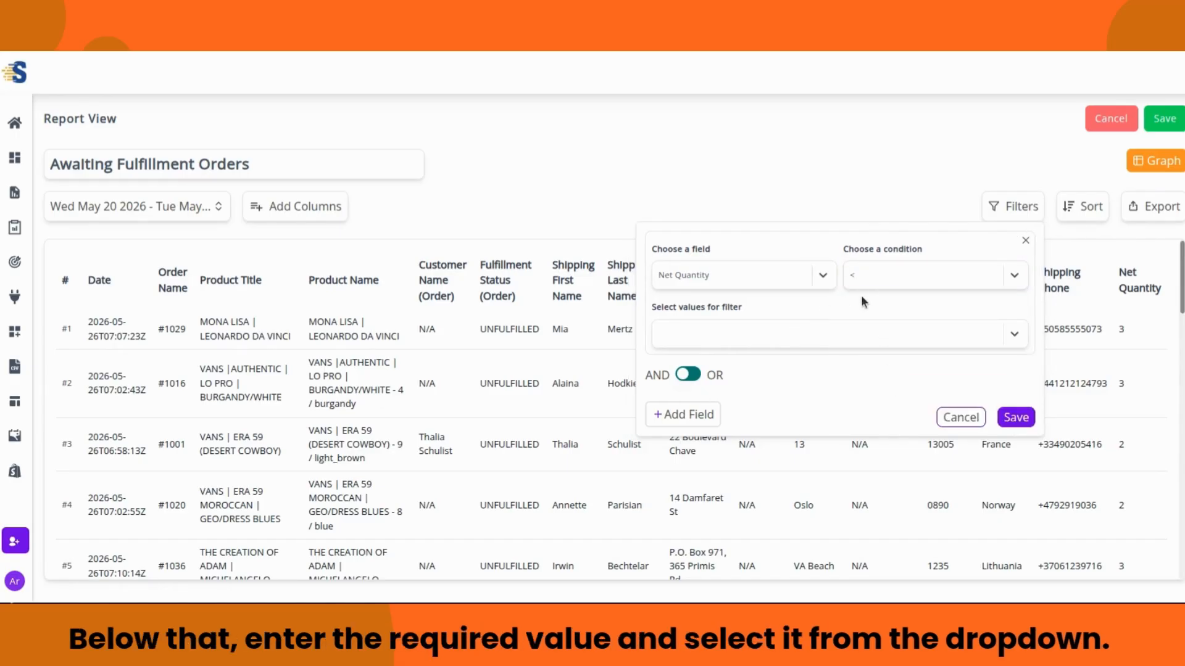
{"action": "left_click", "coordinate": [1012, 335]}
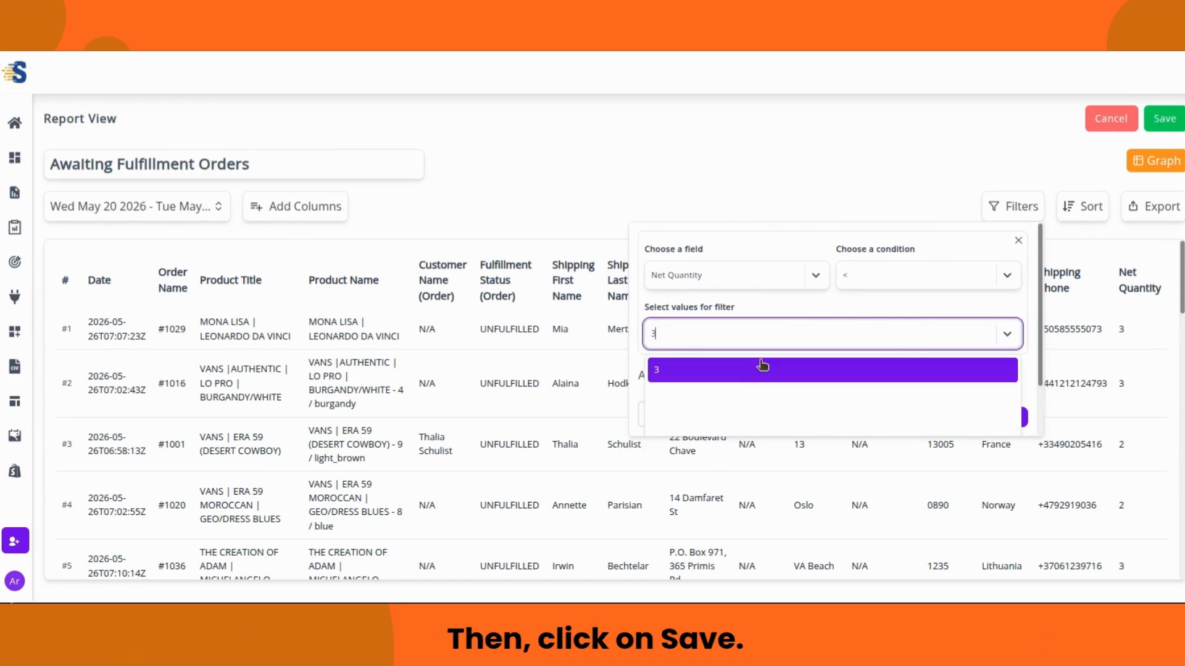
{"action": "left_click", "coordinate": [739, 371]}
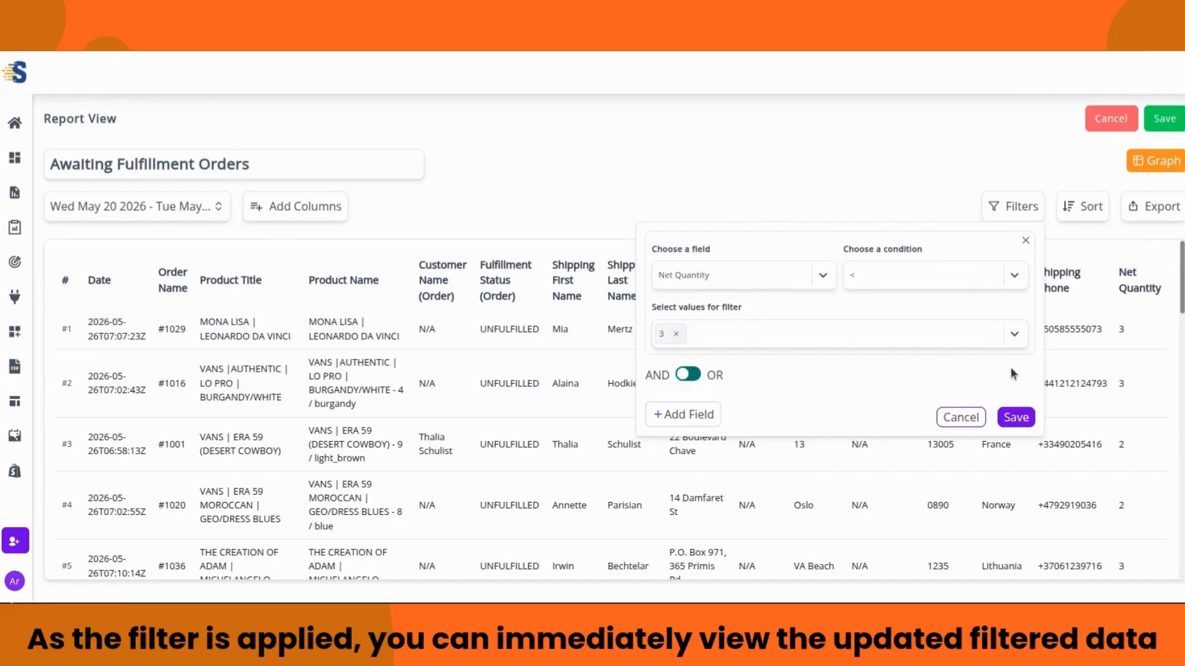
{"action": "left_click", "coordinate": [1015, 417]}
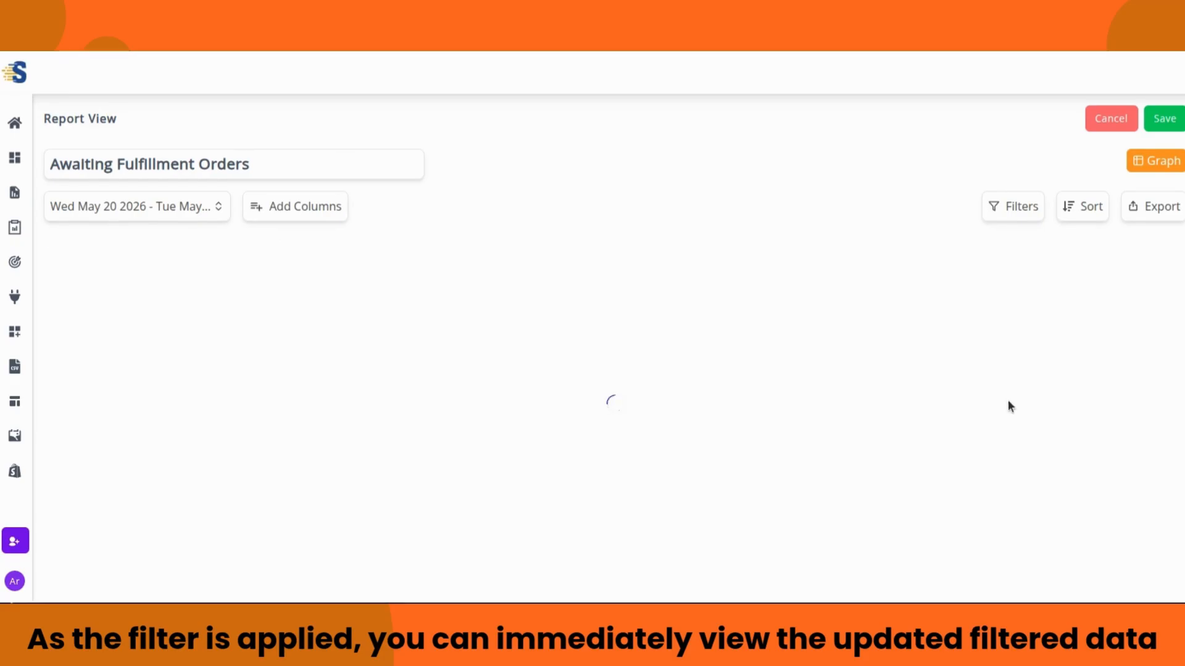
Step: Add a second filter condition to the report, keeping the logic set to AND
{"action": "scroll", "coordinate": [1129, 376], "scroll_direction": "down", "scroll_amount": 10}
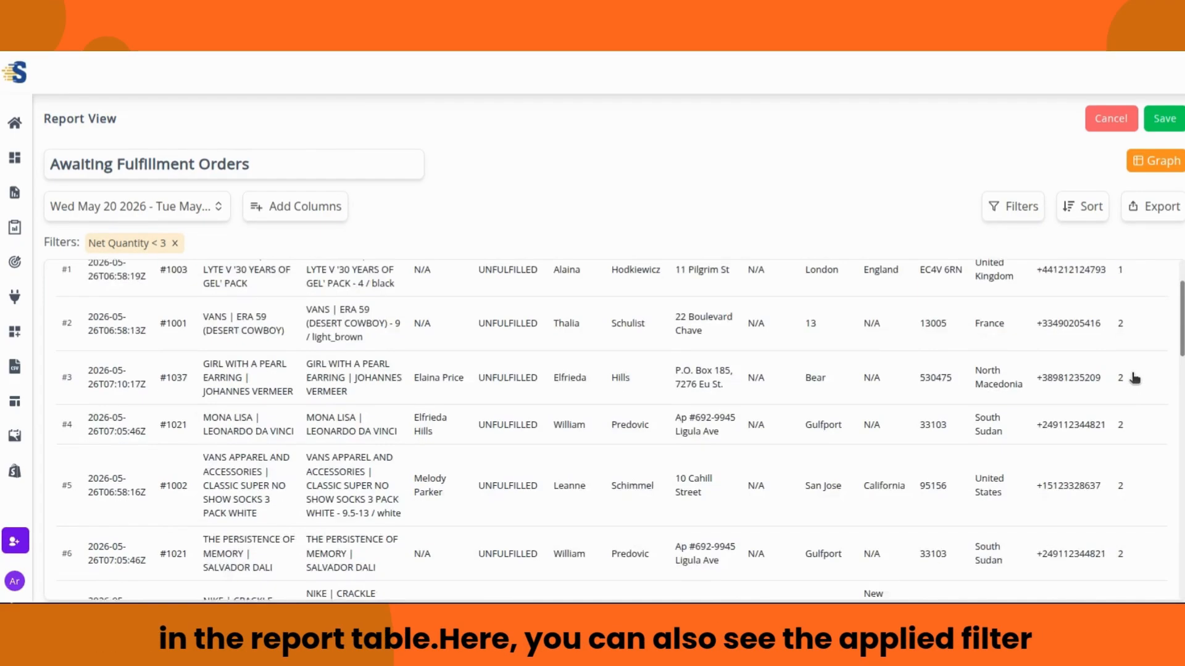
{"action": "scroll", "coordinate": [1135, 389], "scroll_direction": "up", "scroll_amount": 10}
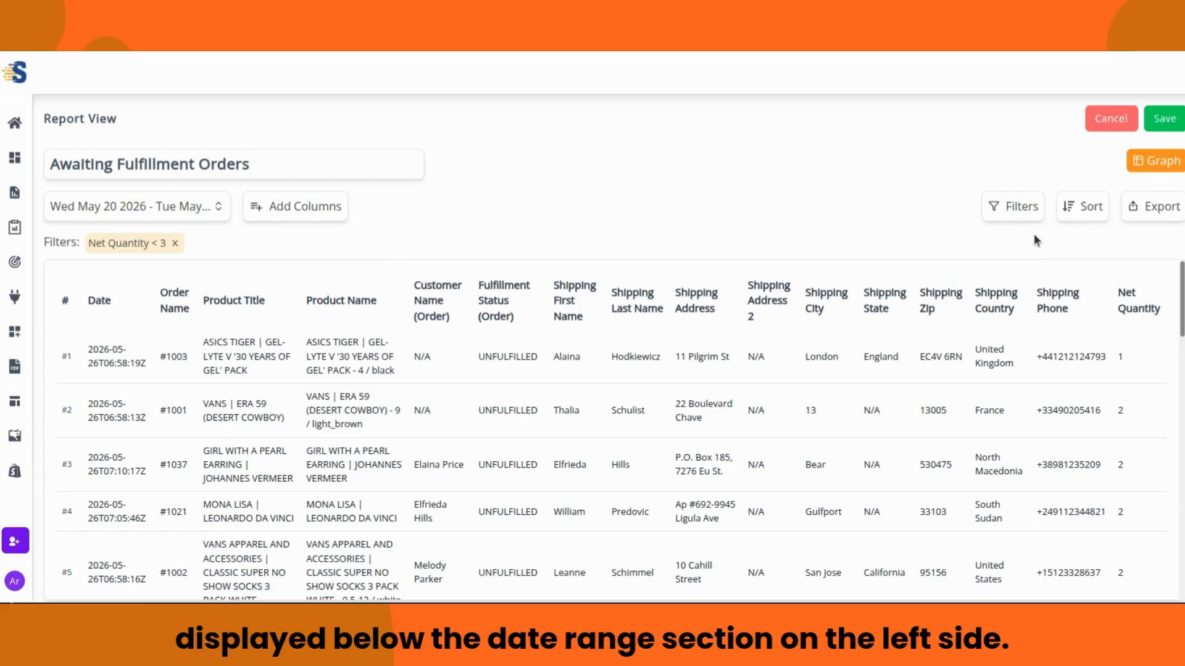
{"action": "left_click", "coordinate": [1021, 204]}
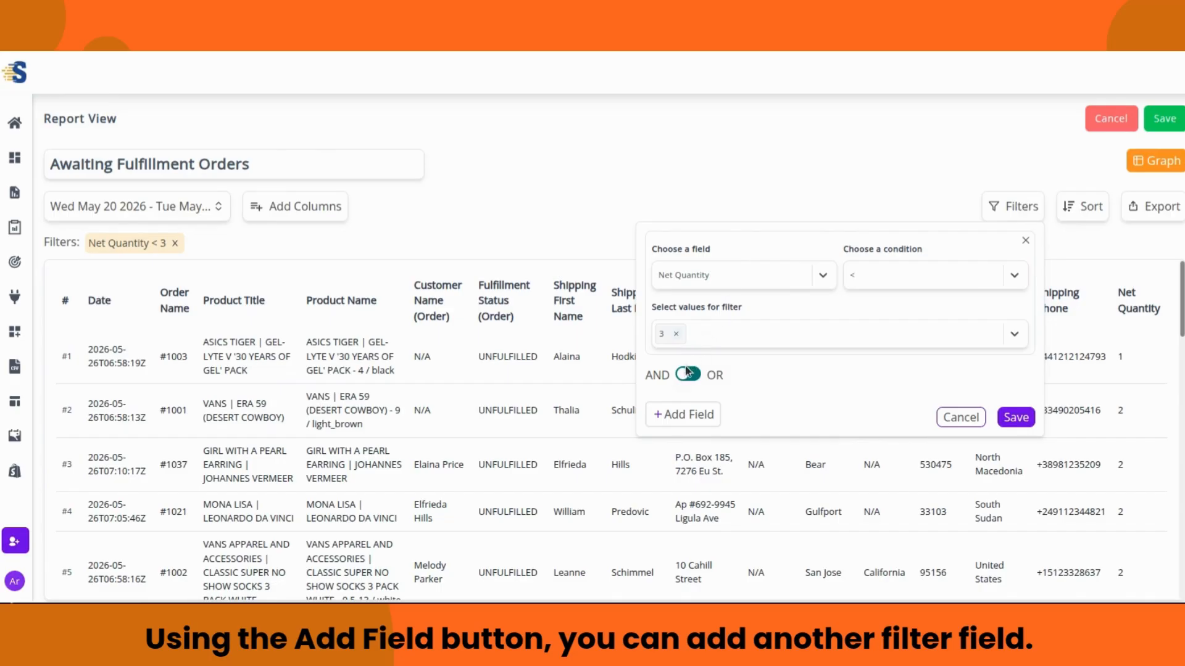
{"action": "left_click", "coordinate": [686, 413]}
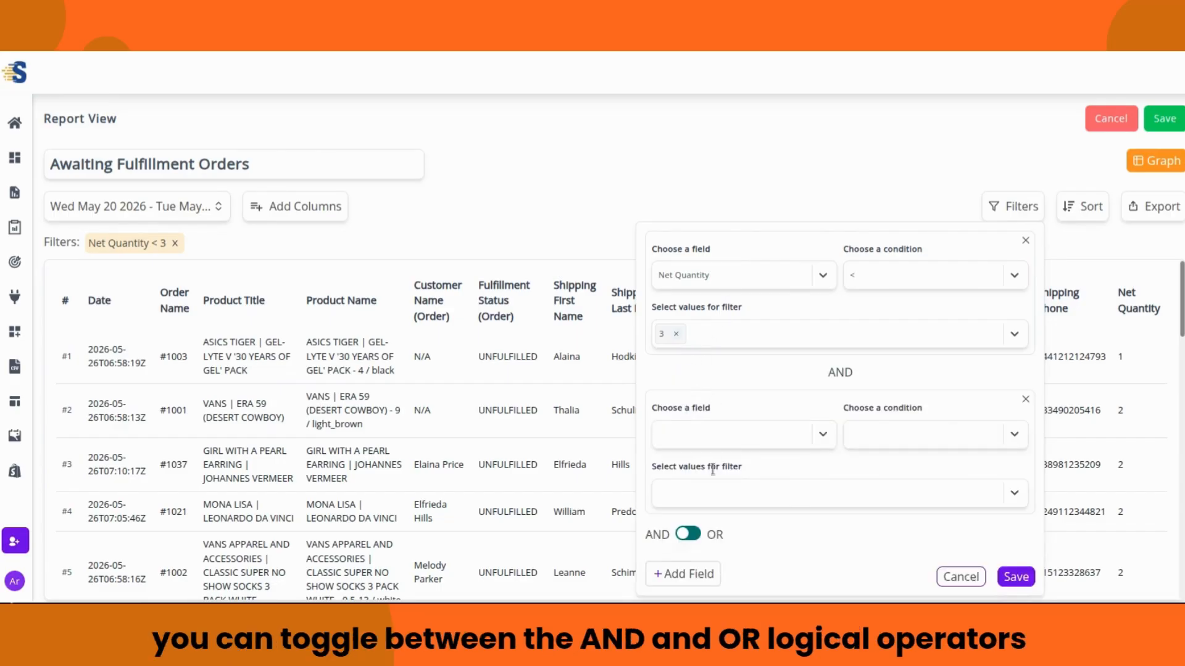
{"action": "left_click", "coordinate": [695, 536]}
{"action": "left_click", "coordinate": [685, 535]}
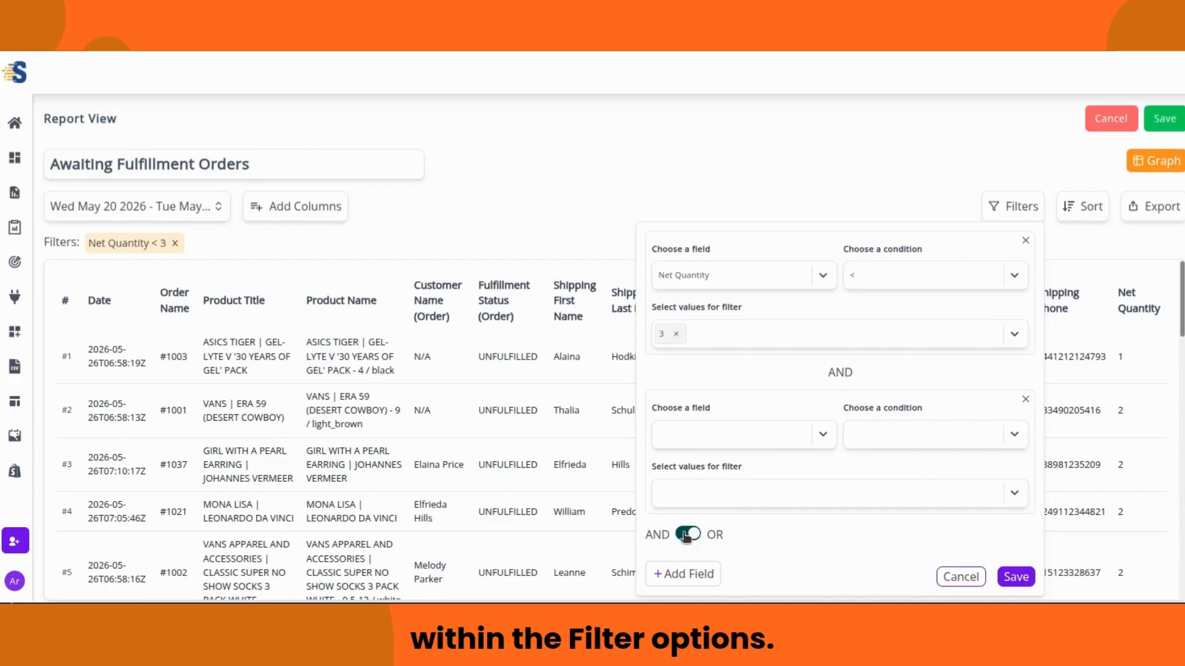
Step: Set the second condition to Shipping Country Include 'South Sudan'
{"action": "left_click", "coordinate": [824, 435]}
{"action": "scroll", "coordinate": [691, 469], "scroll_direction": "down", "scroll_amount": 3}
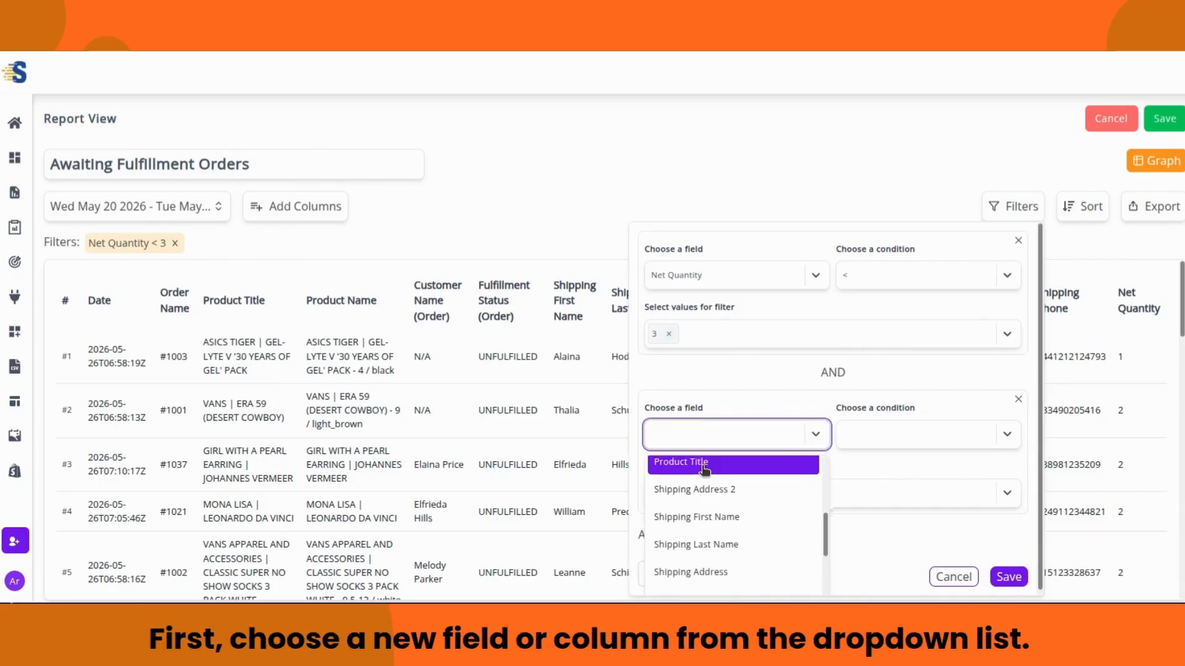
{"action": "scroll", "coordinate": [704, 475], "scroll_direction": "down", "scroll_amount": 2}
{"action": "left_click", "coordinate": [709, 484]}
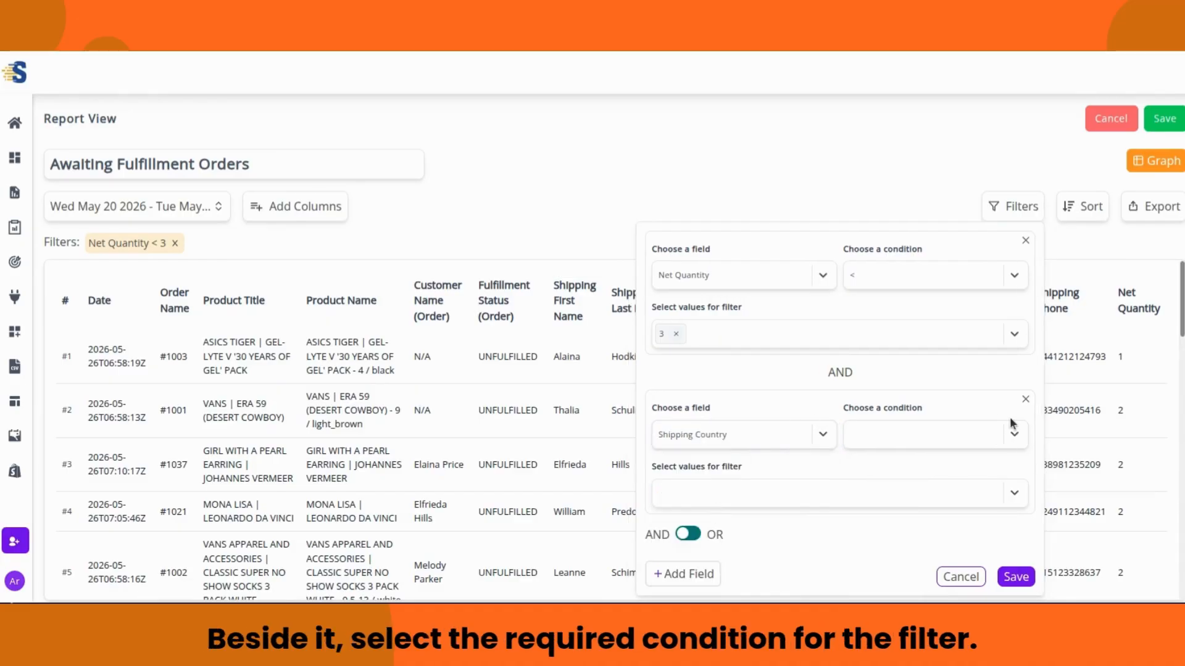
{"action": "left_click", "coordinate": [1012, 434]}
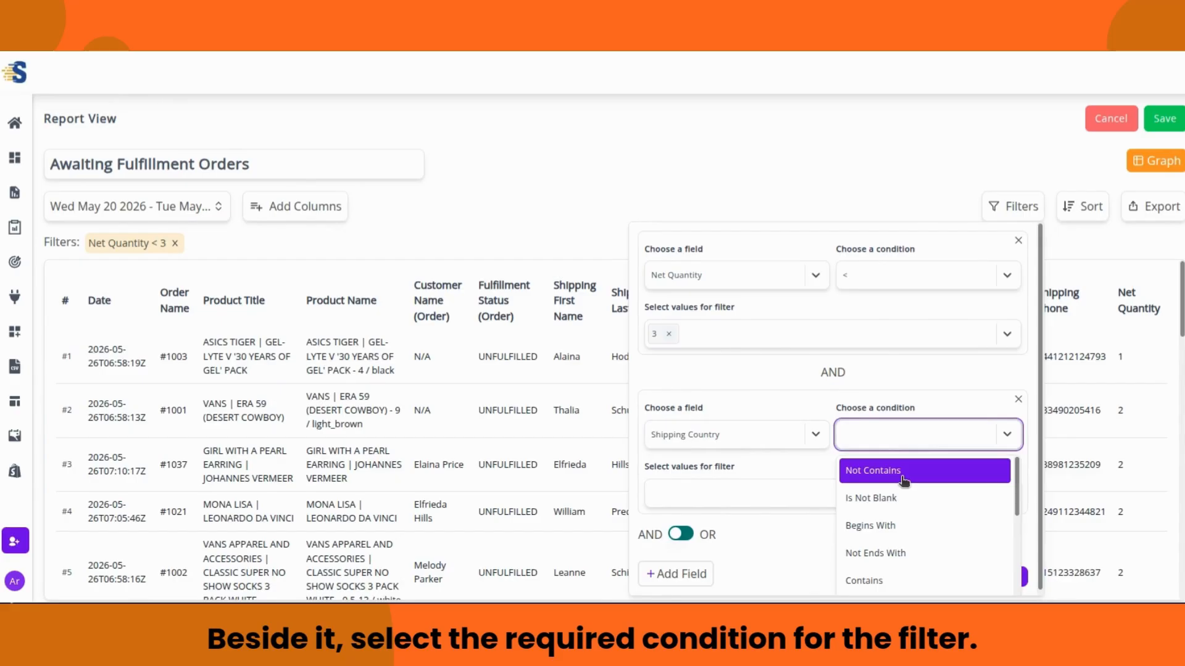
{"action": "scroll", "coordinate": [896, 518], "scroll_direction": "down", "scroll_amount": 3}
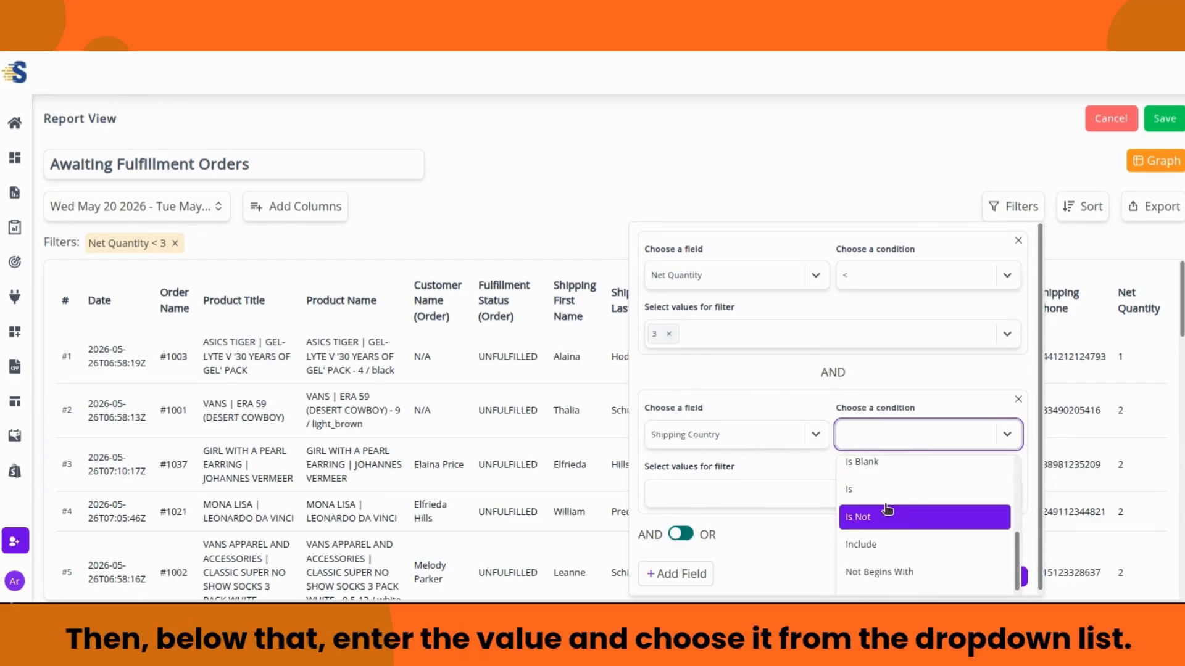
{"action": "left_click", "coordinate": [888, 529]}
{"action": "left_click", "coordinate": [739, 491]}
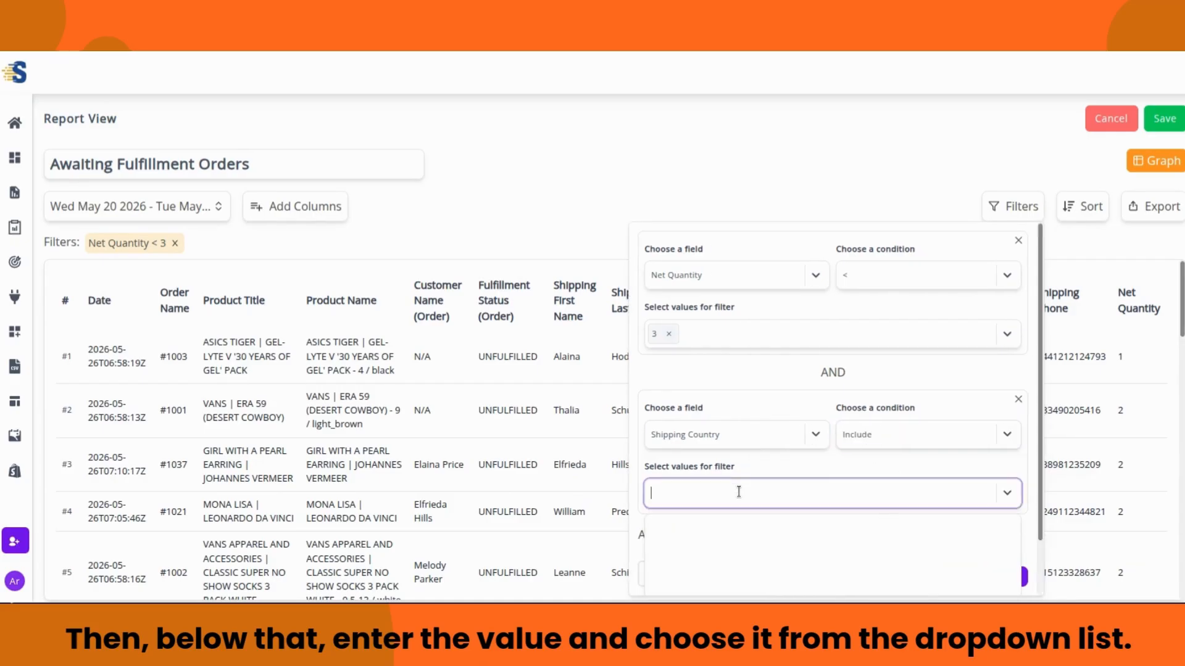
{"action": "type", "text": "South Sudan"}
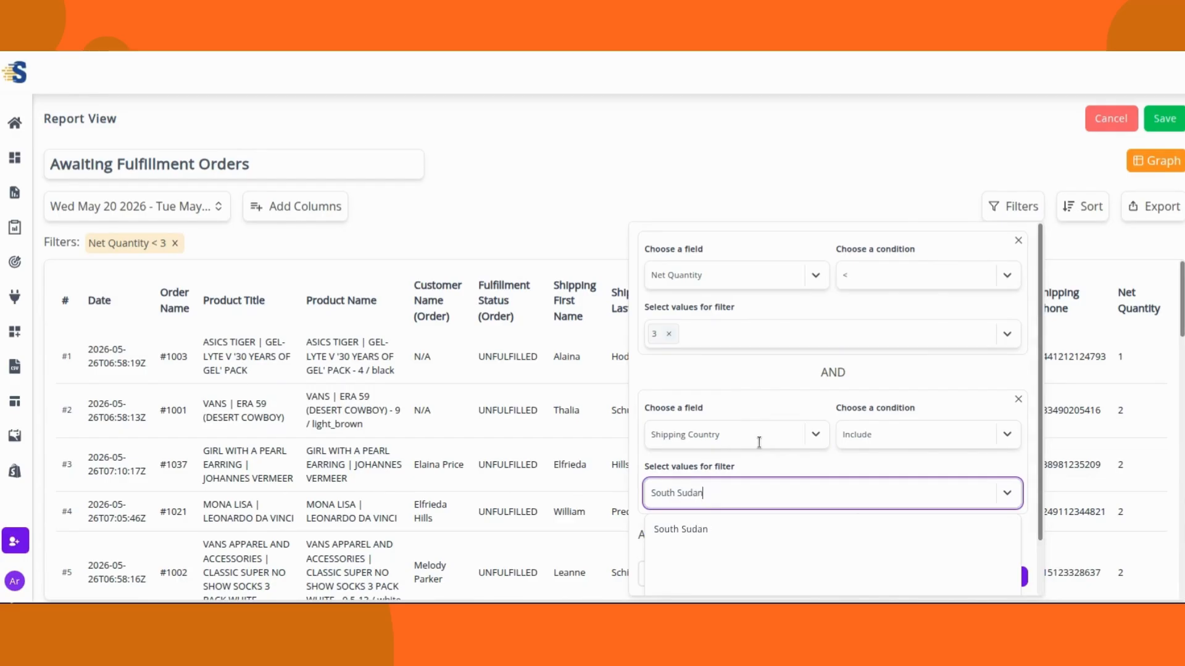
{"action": "left_click", "coordinate": [727, 531]}
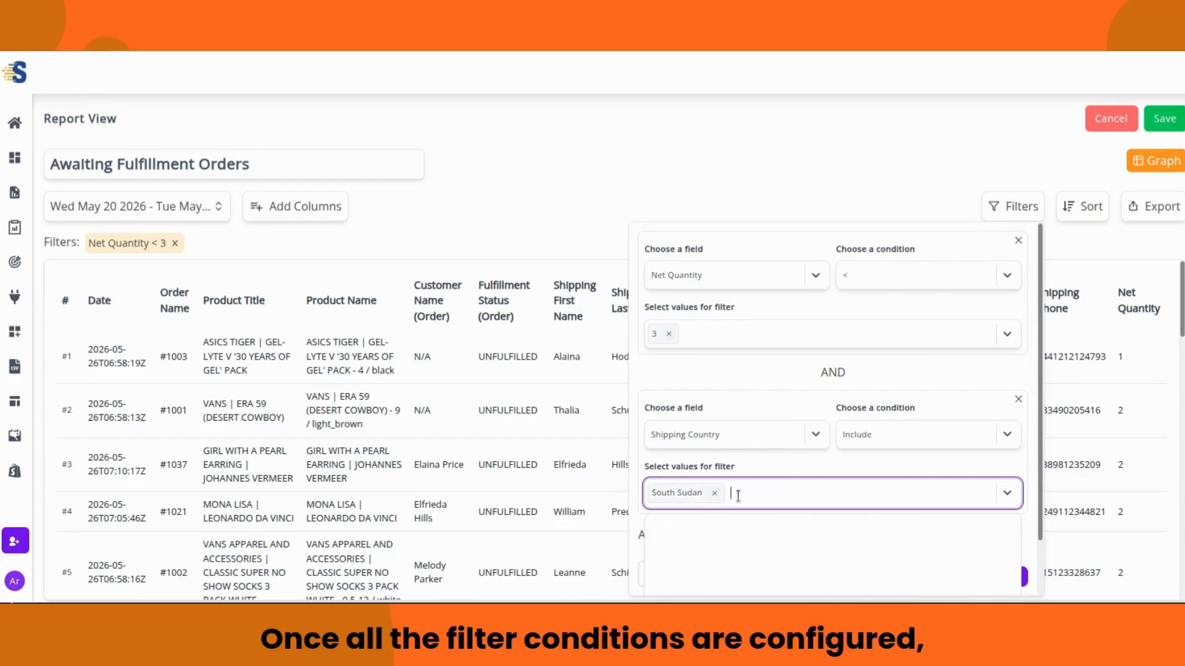
{"action": "left_click", "coordinate": [753, 469]}
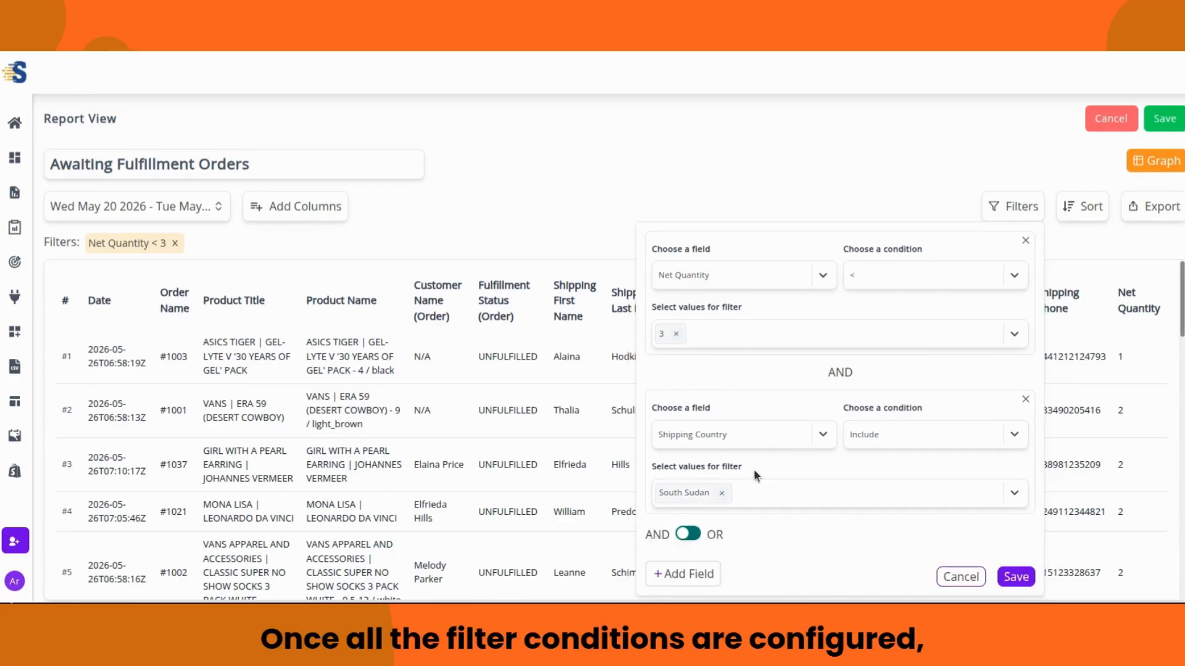
Step: Save both filter conditions and scroll through the four resulting South Sudan orders
{"action": "left_click", "coordinate": [1016, 576]}
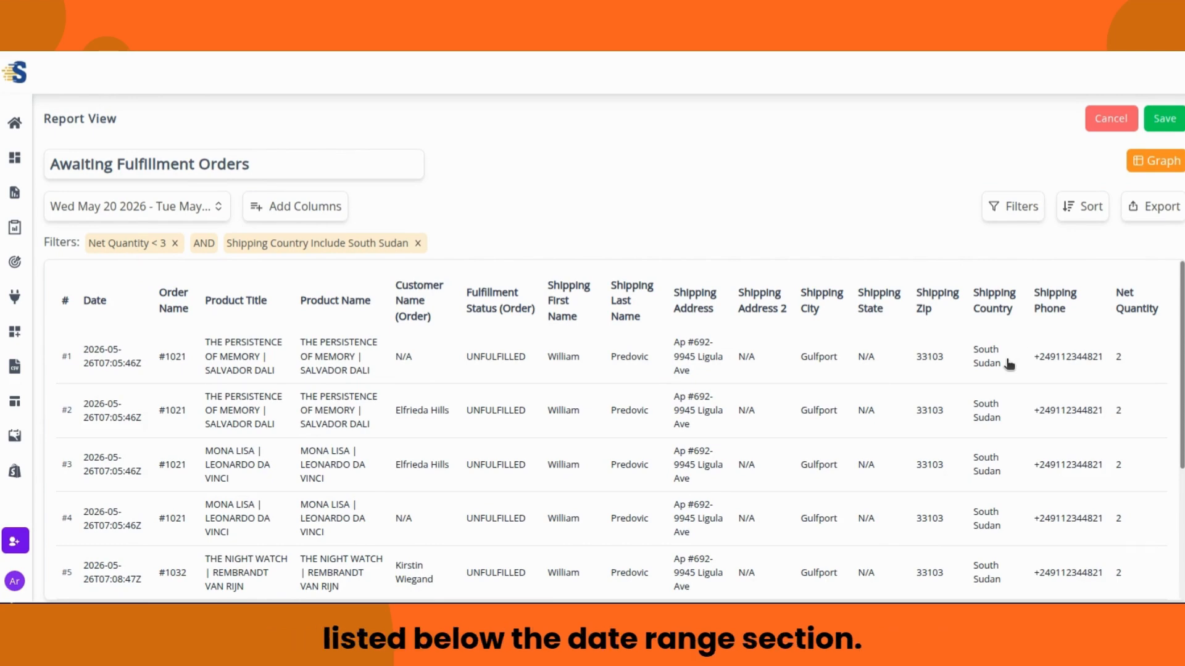
{"action": "scroll", "coordinate": [1007, 369], "scroll_direction": "down", "scroll_amount": 2}
{"action": "scroll", "coordinate": [1008, 369], "scroll_direction": "down", "scroll_amount": 2}
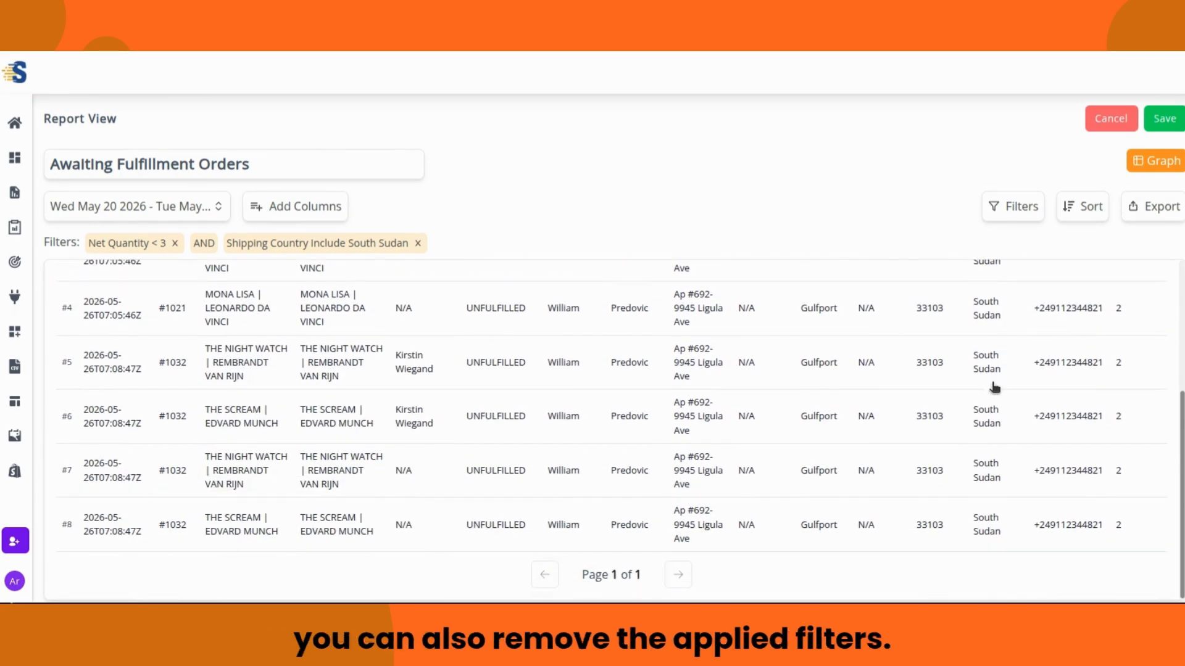
{"action": "scroll", "coordinate": [1015, 538], "scroll_direction": "up", "scroll_amount": 4}
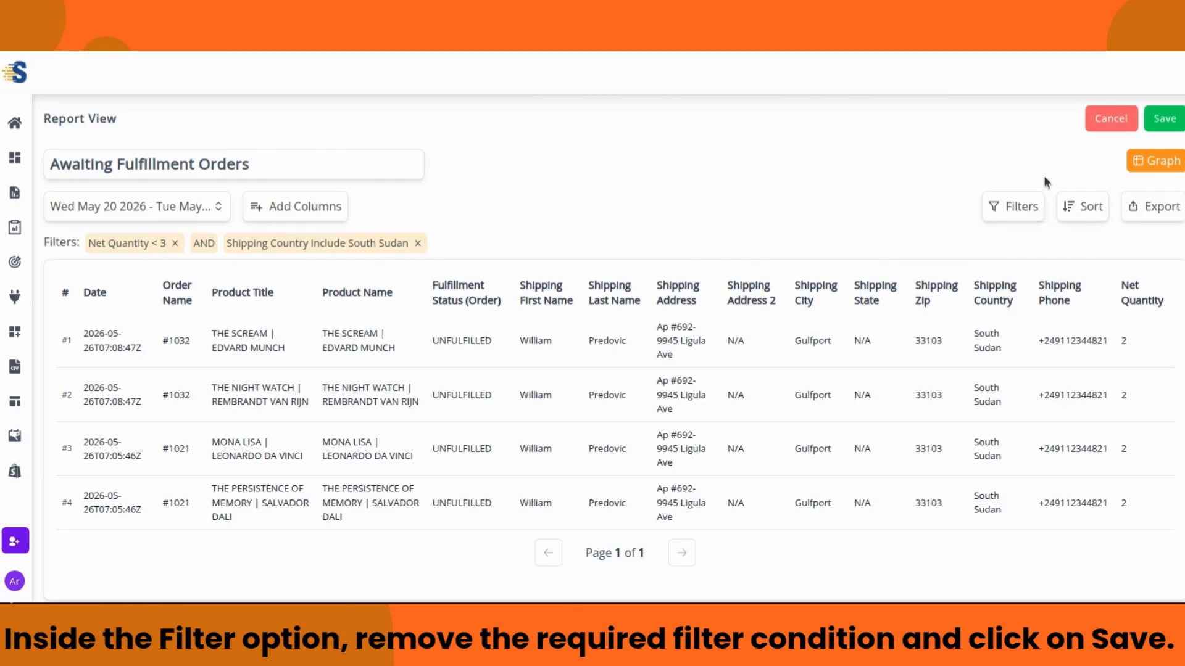
Step: Delete the Shipping Country South Sudan condition and save, leaving only Net Quantity < 3
{"action": "left_click", "coordinate": [1029, 213]}
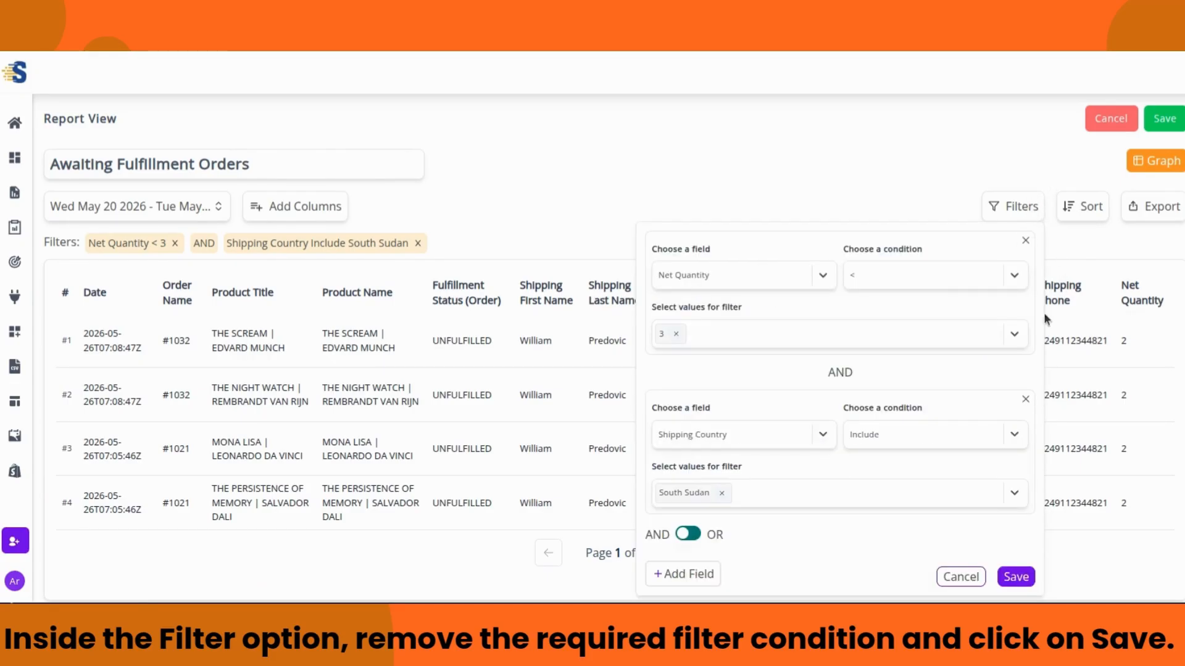
{"action": "left_click", "coordinate": [1025, 400]}
{"action": "left_click", "coordinate": [1016, 416]}
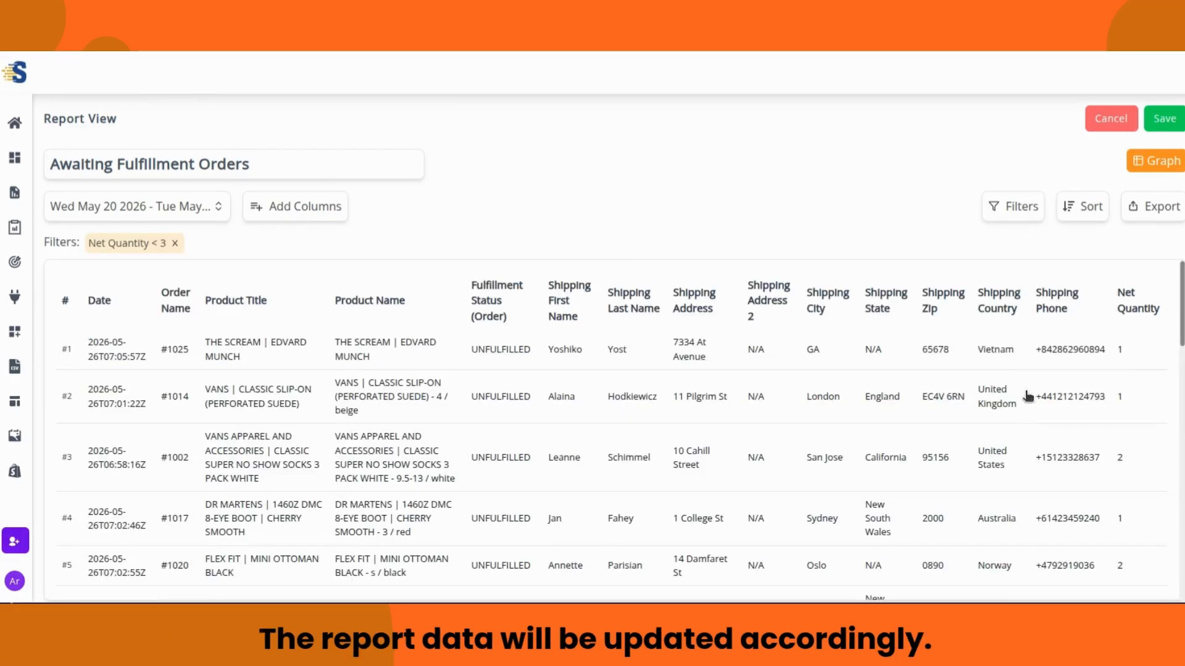
{"action": "scroll", "coordinate": [1022, 362], "scroll_direction": "down", "scroll_amount": 2}
{"action": "scroll", "coordinate": [1027, 367], "scroll_direction": "up", "scroll_amount": 2}
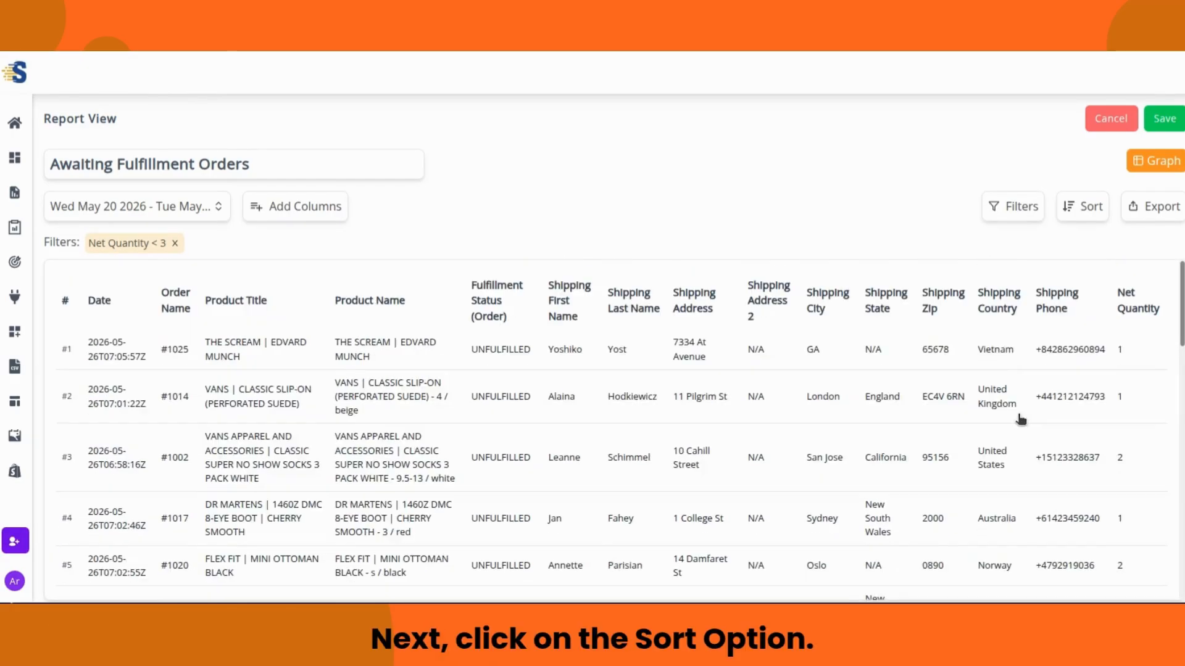
{"action": "scroll", "coordinate": [1015, 364], "scroll_direction": "down", "scroll_amount": 5}
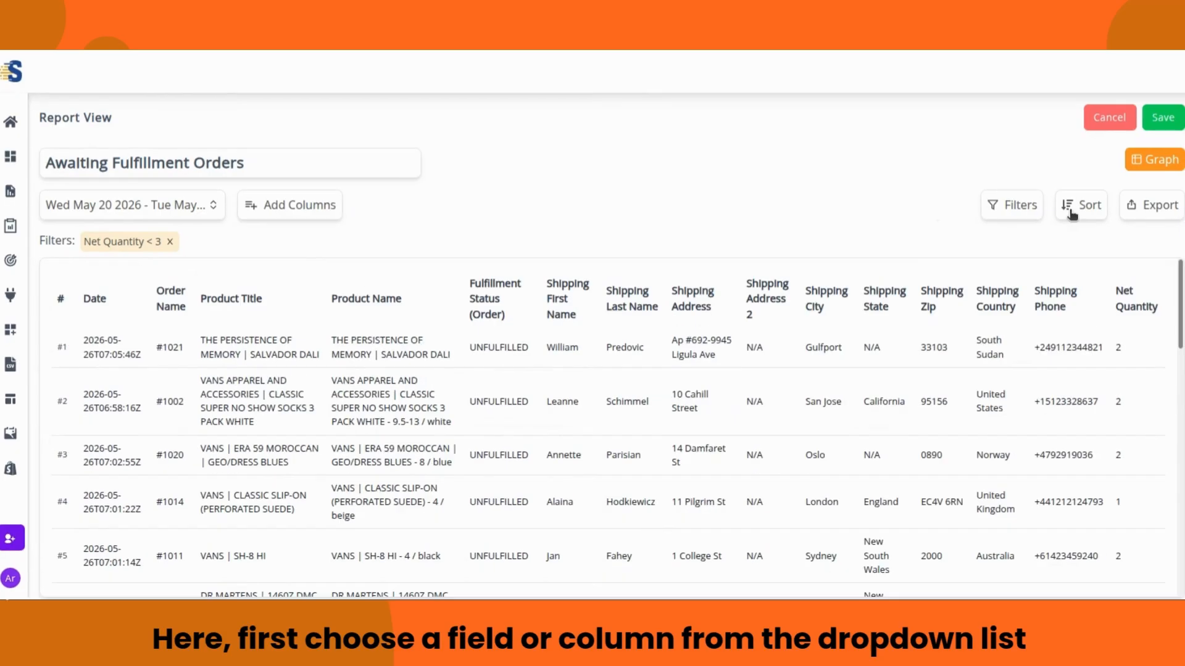
{"action": "left_click", "coordinate": [1075, 211]}
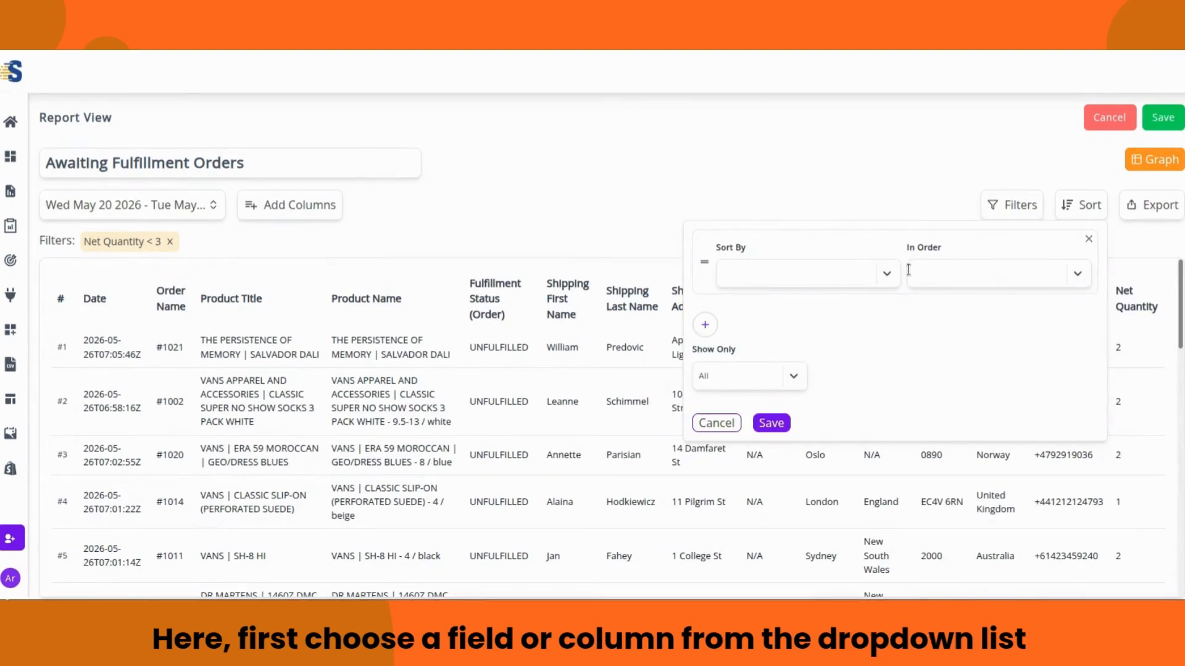
{"action": "left_click", "coordinate": [883, 279]}
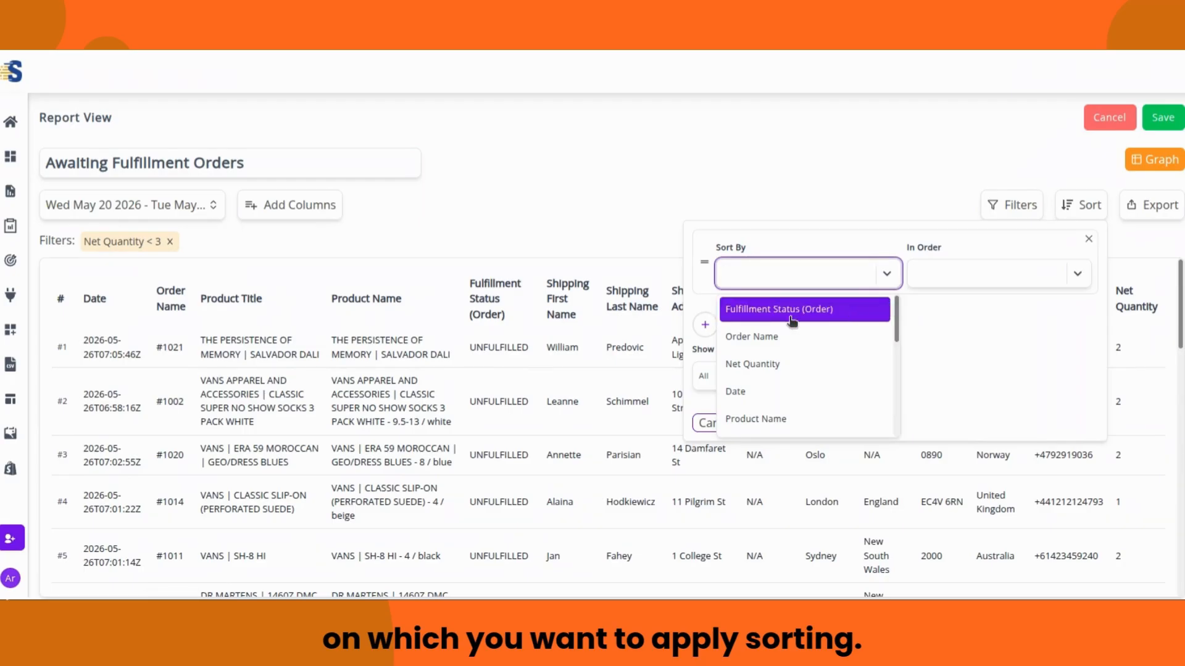
{"action": "scroll", "coordinate": [792, 321], "scroll_direction": "down", "scroll_amount": 6}
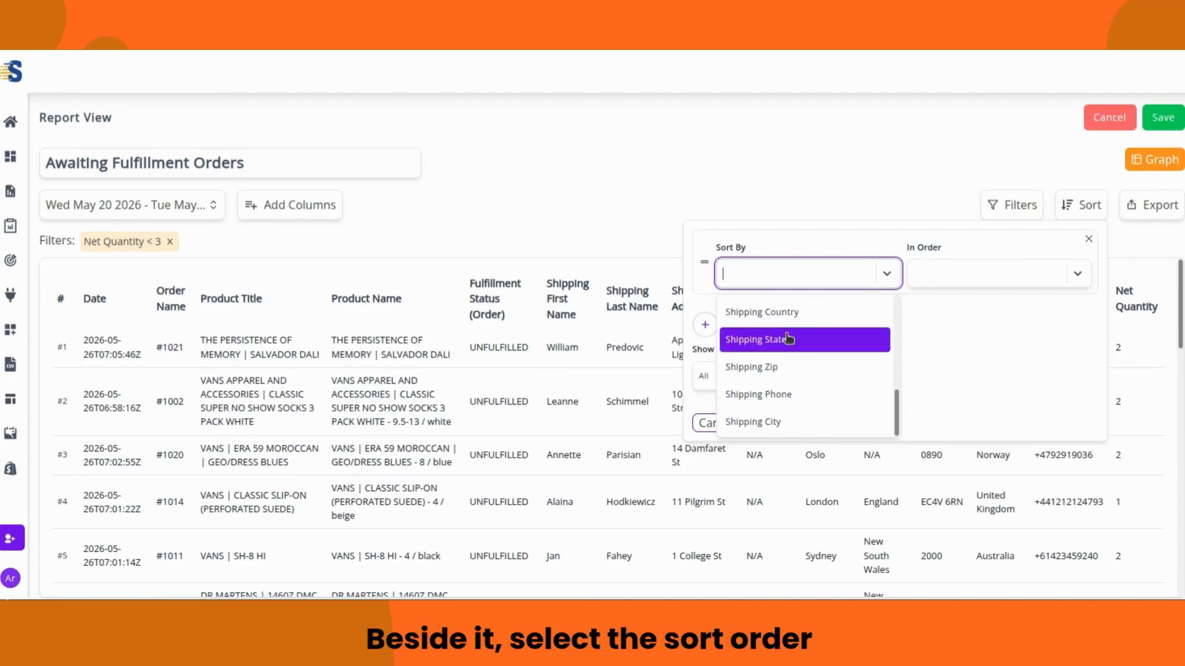
{"action": "left_click", "coordinate": [887, 273]}
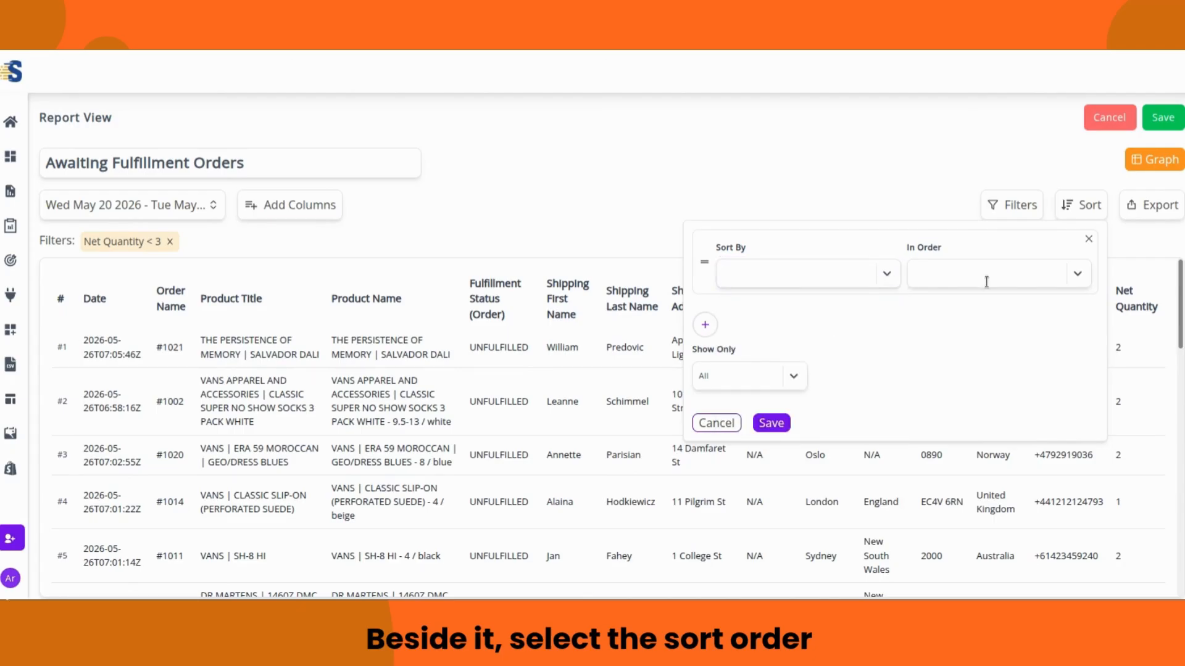
{"action": "left_click", "coordinate": [1077, 275]}
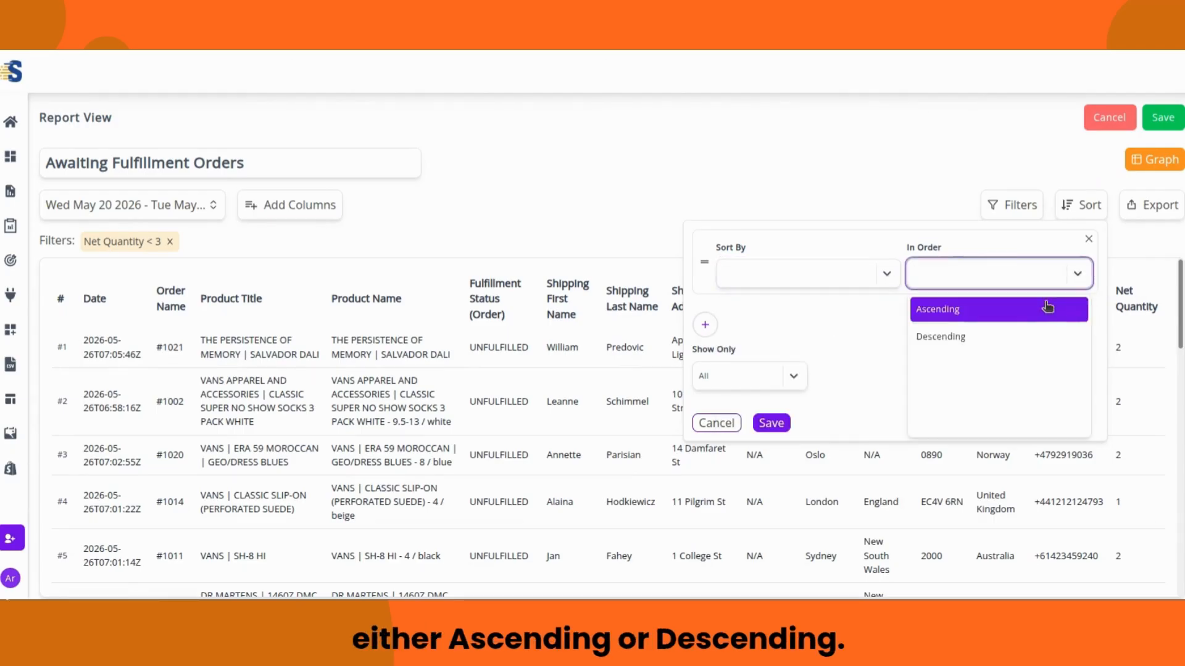
{"action": "left_click", "coordinate": [1079, 273]}
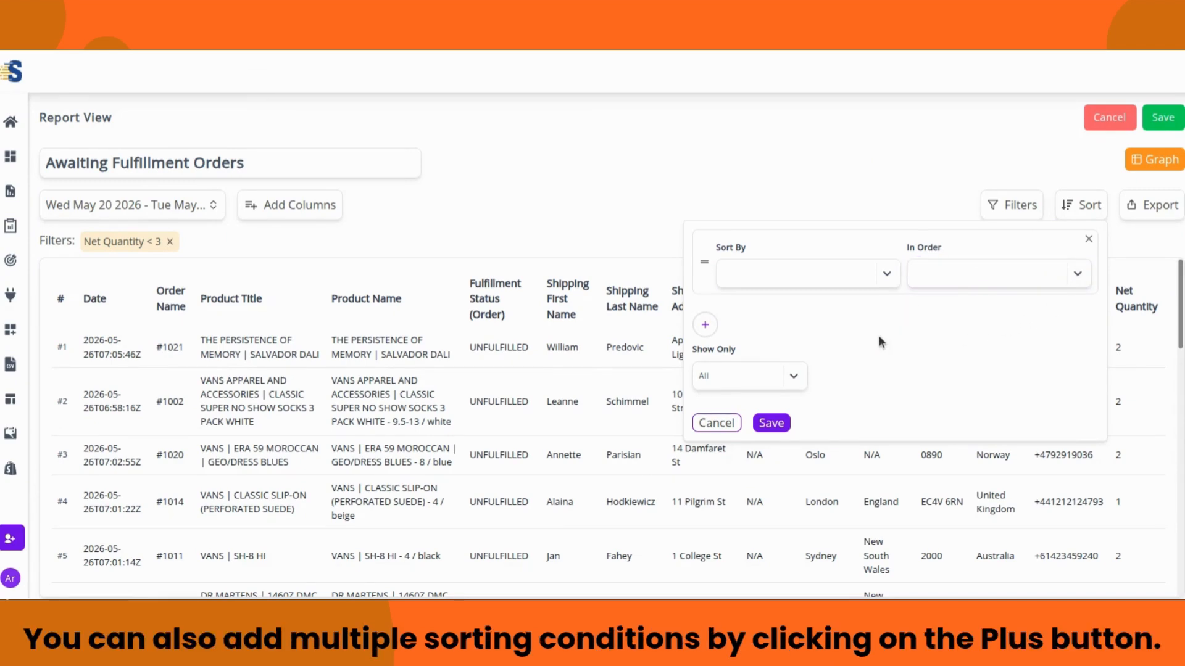
{"action": "left_click", "coordinate": [794, 376]}
{"action": "scroll", "coordinate": [831, 338], "scroll_direction": "down", "scroll_amount": 2}
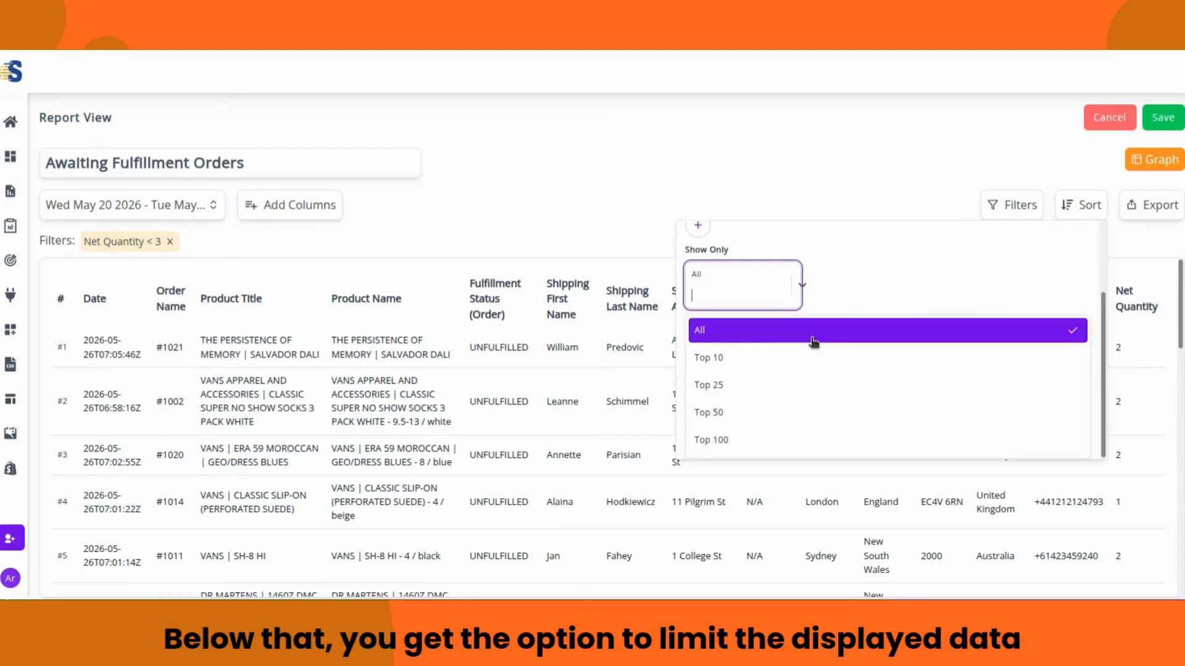
{"action": "left_click", "coordinate": [801, 287]}
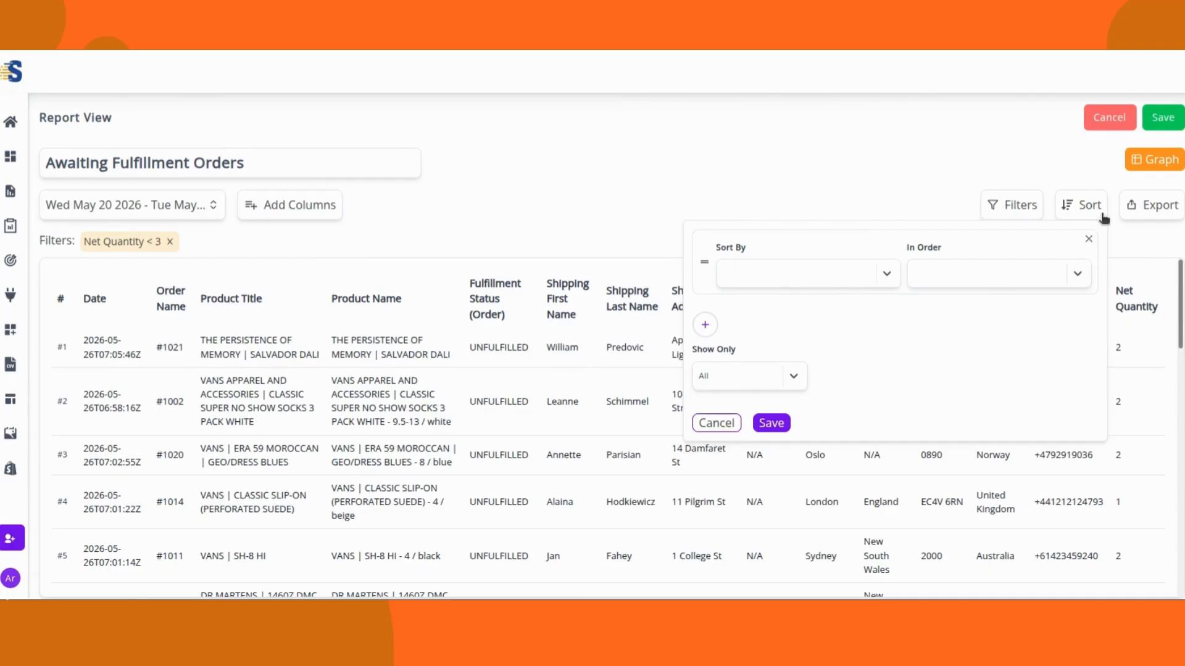
{"action": "left_click", "coordinate": [732, 422]}
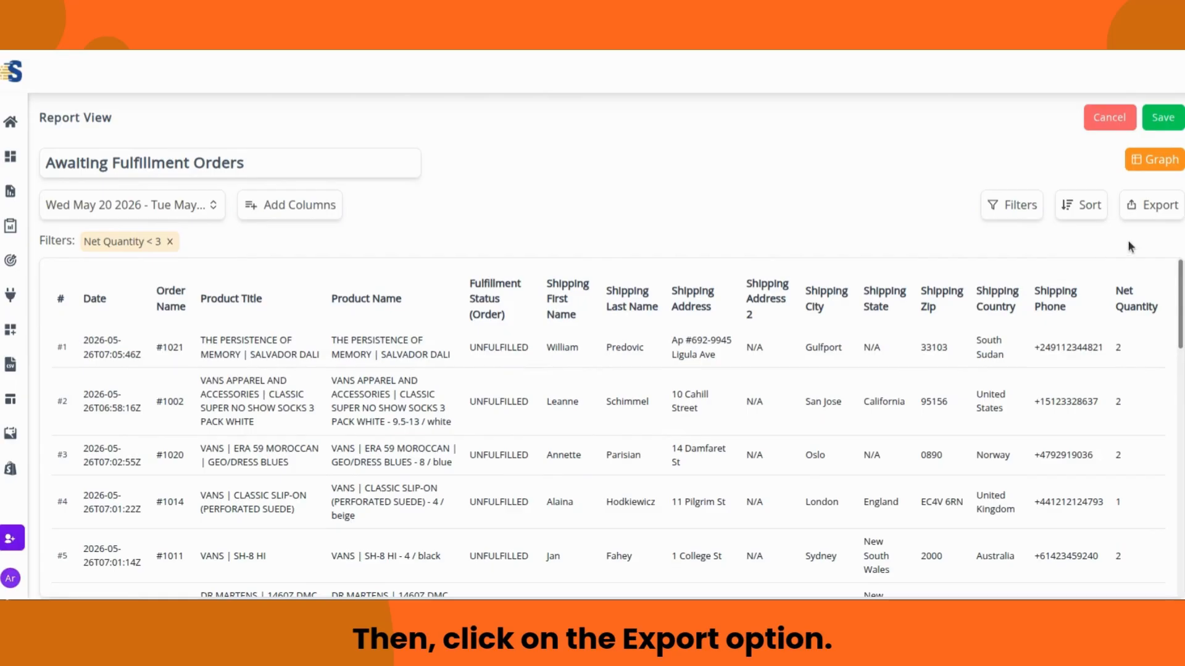
{"action": "left_click", "coordinate": [1153, 213]}
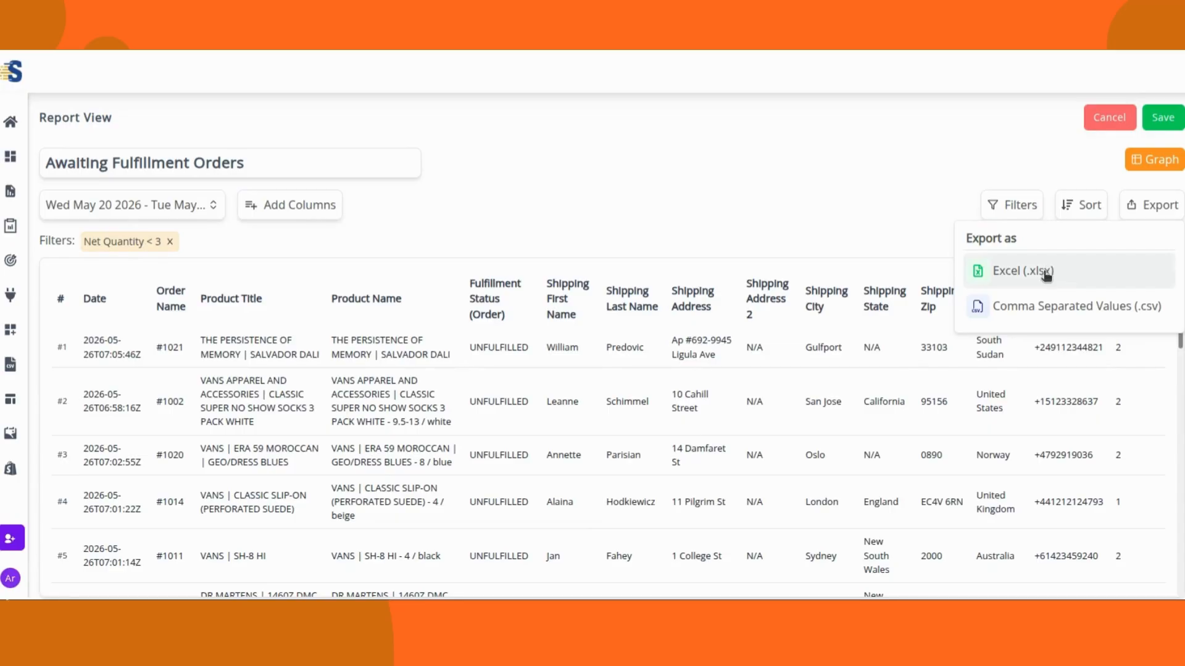
{"action": "left_click", "coordinate": [901, 220]}
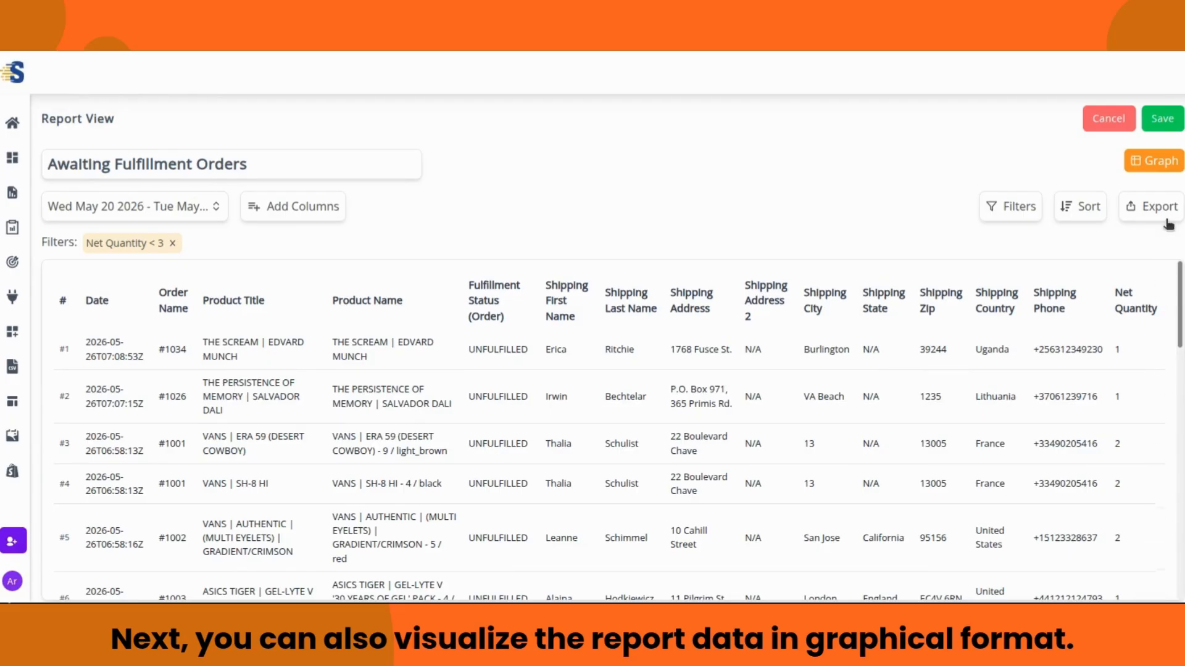
Step: Show the report as a Bar chart: X-axis Product Name, values Net Quantity, grouped by Month
{"action": "left_click", "coordinate": [1159, 161]}
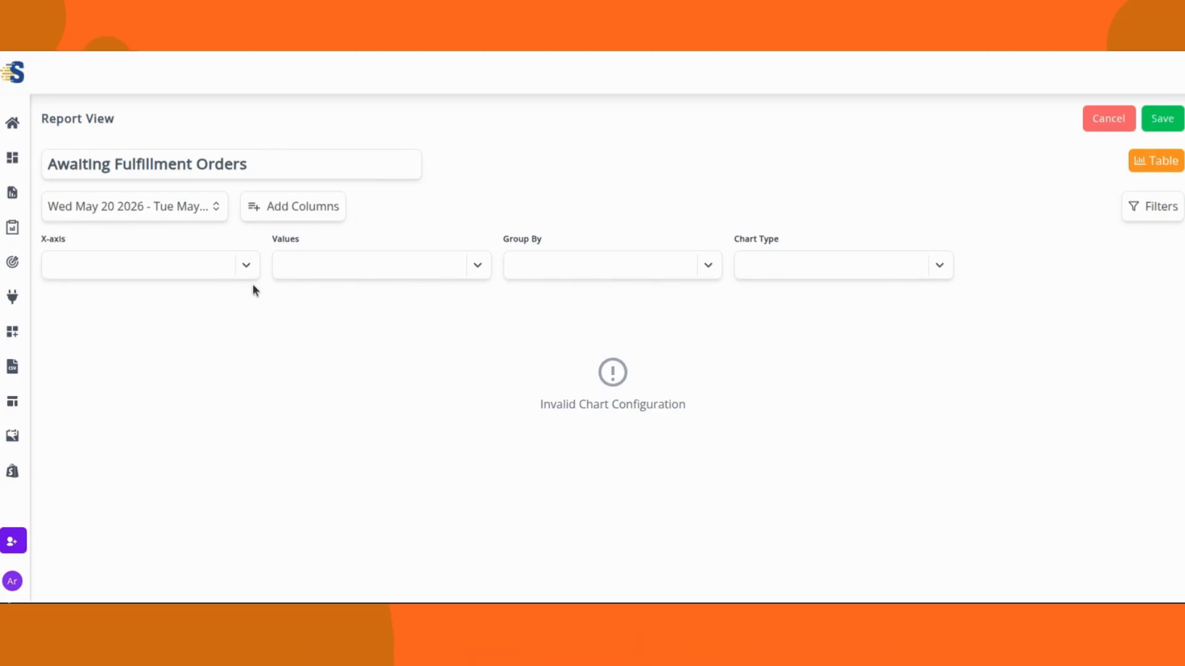
{"action": "left_click", "coordinate": [253, 266]}
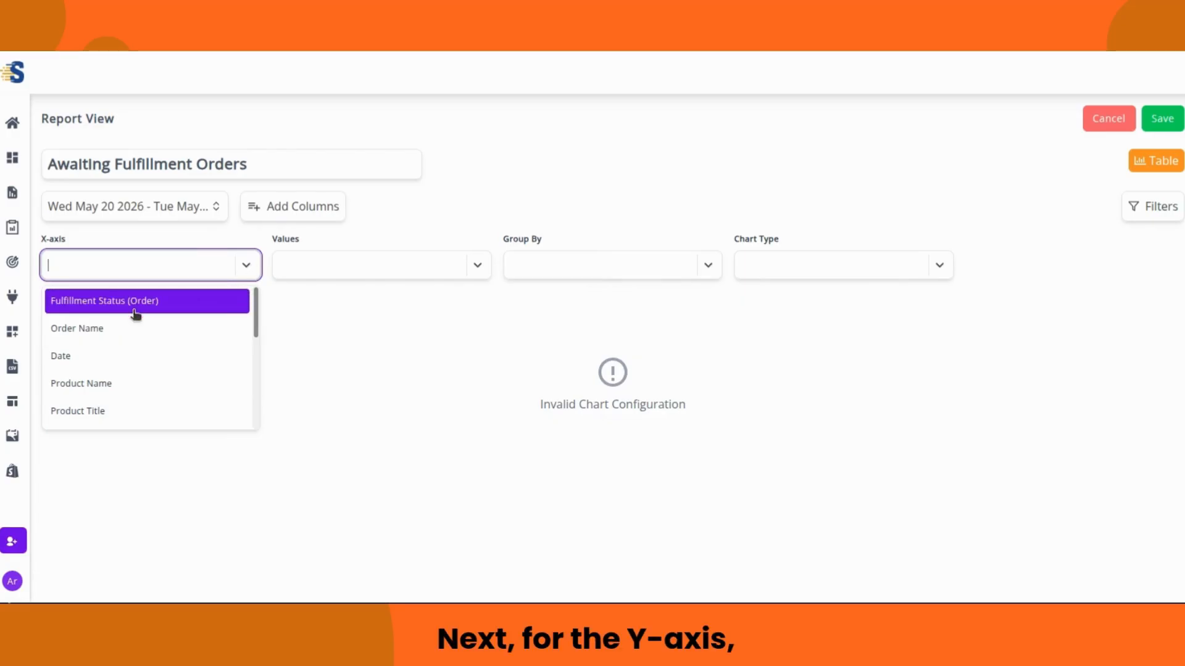
{"action": "left_click", "coordinate": [129, 383]}
{"action": "left_click", "coordinate": [478, 266]}
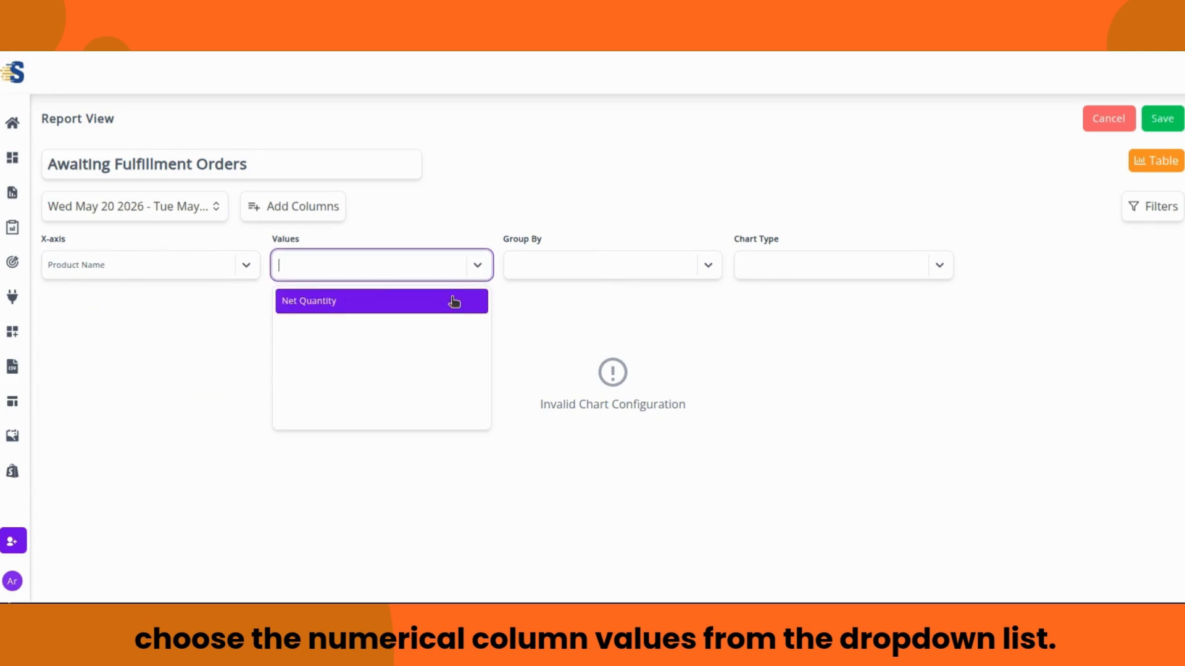
{"action": "left_click", "coordinate": [452, 301]}
{"action": "left_click", "coordinate": [710, 267]}
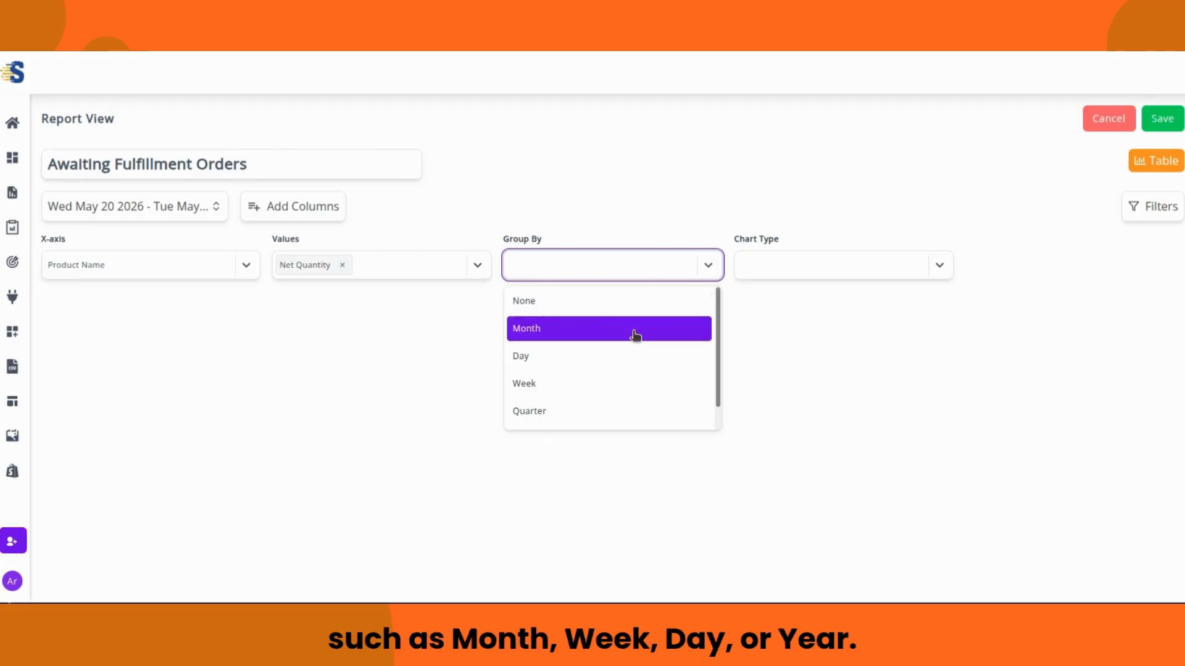
{"action": "left_click", "coordinate": [633, 334]}
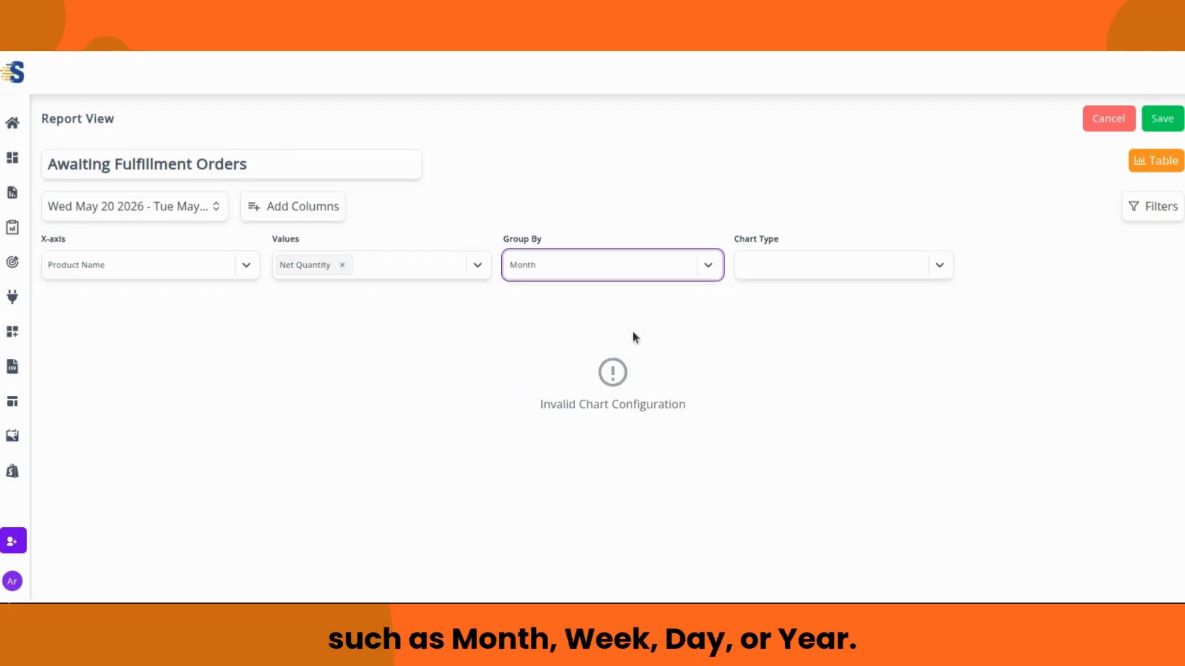
{"action": "left_click", "coordinate": [941, 266]}
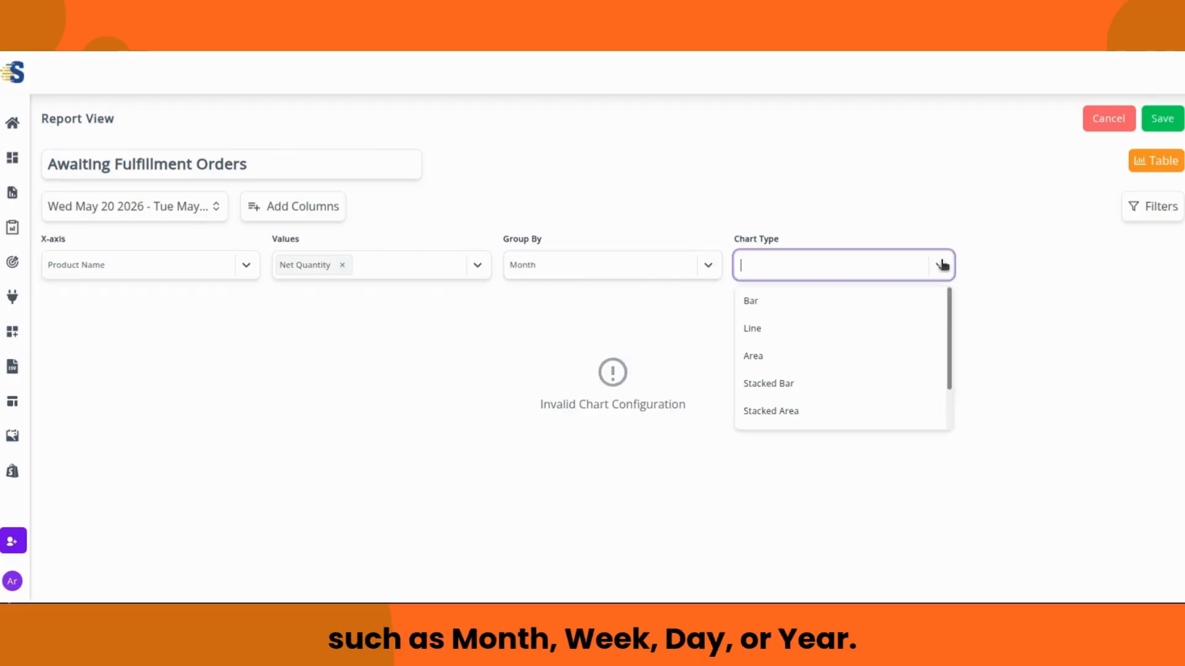
{"action": "left_click", "coordinate": [915, 308]}
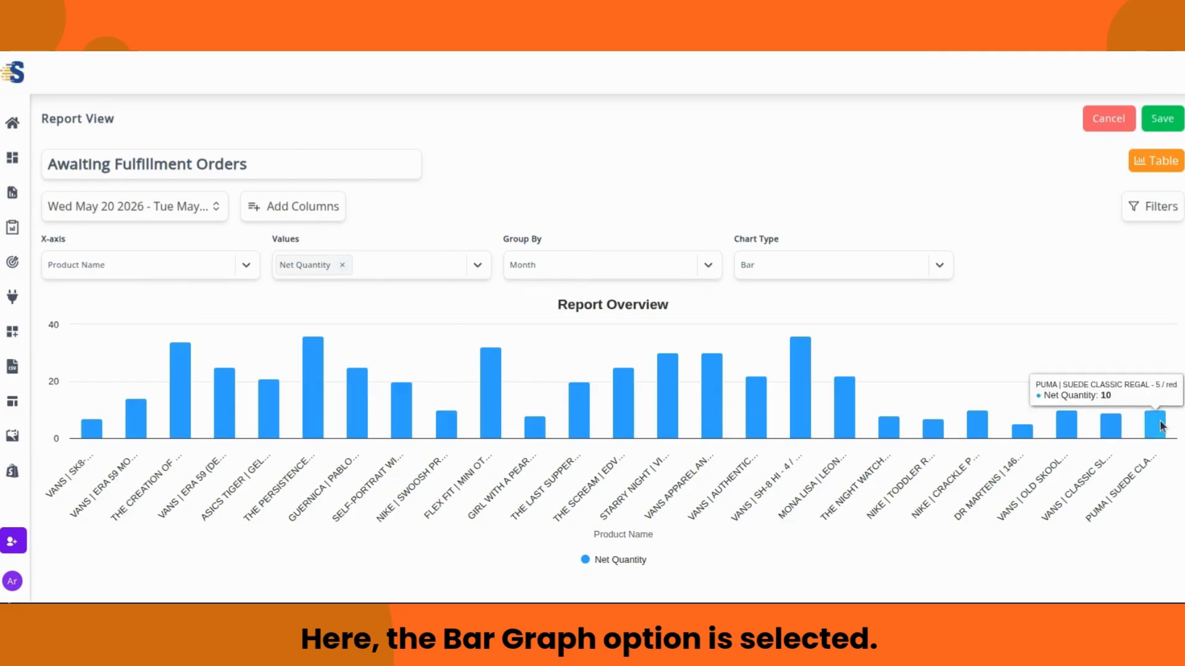
Step: Check the filter panel without changes, then toggle between graph and table, ending on the table
{"action": "left_click", "coordinate": [1150, 213]}
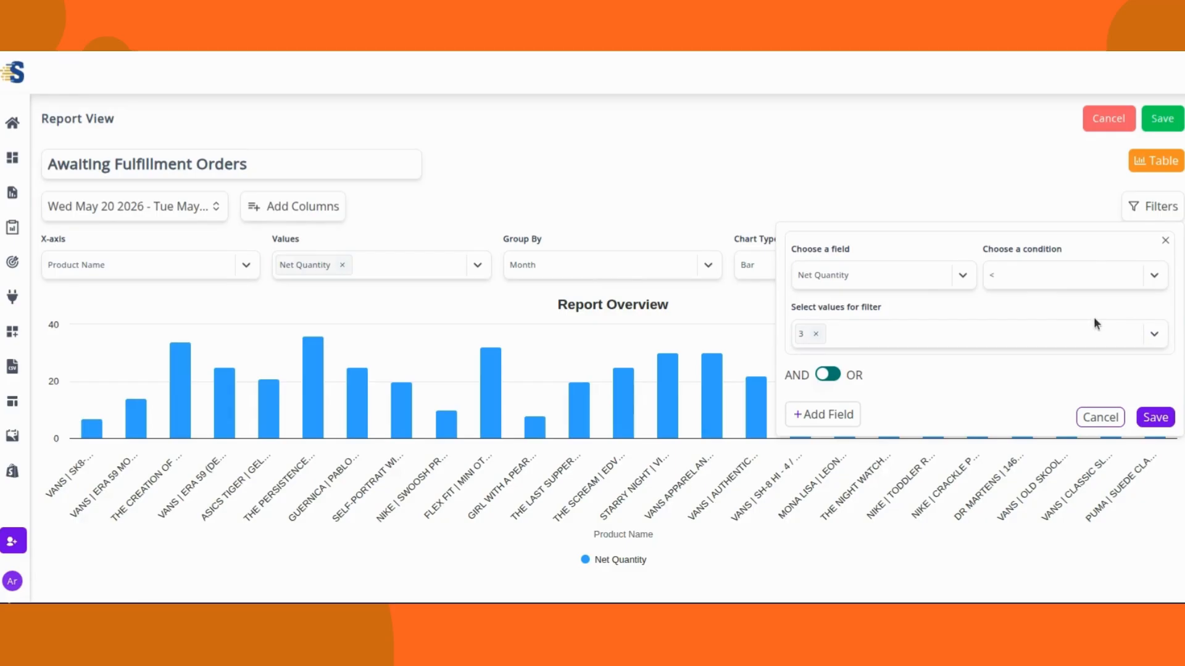
{"action": "left_click", "coordinate": [1165, 241]}
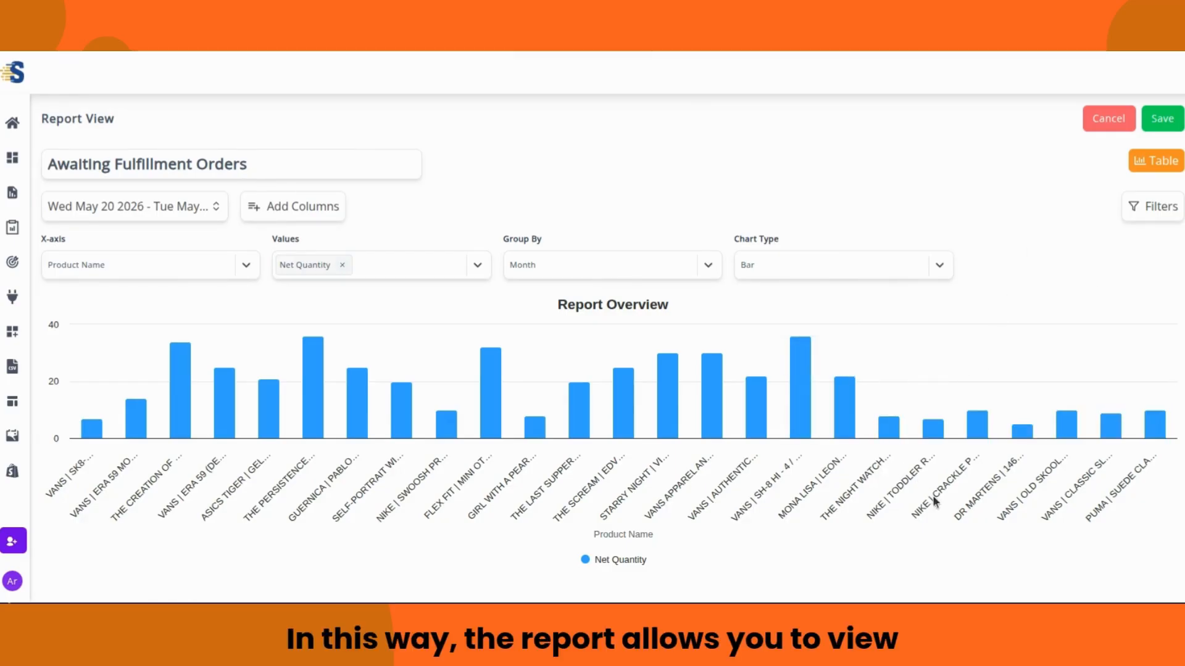
{"action": "left_click", "coordinate": [1168, 161]}
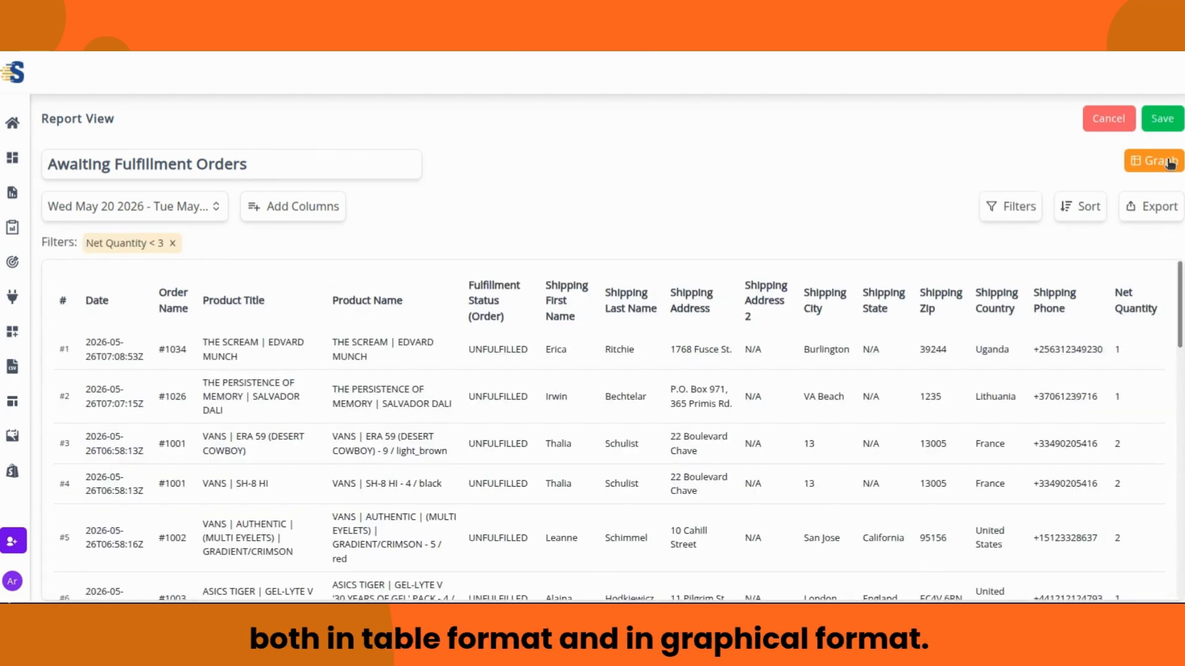
{"action": "left_click", "coordinate": [1168, 162]}
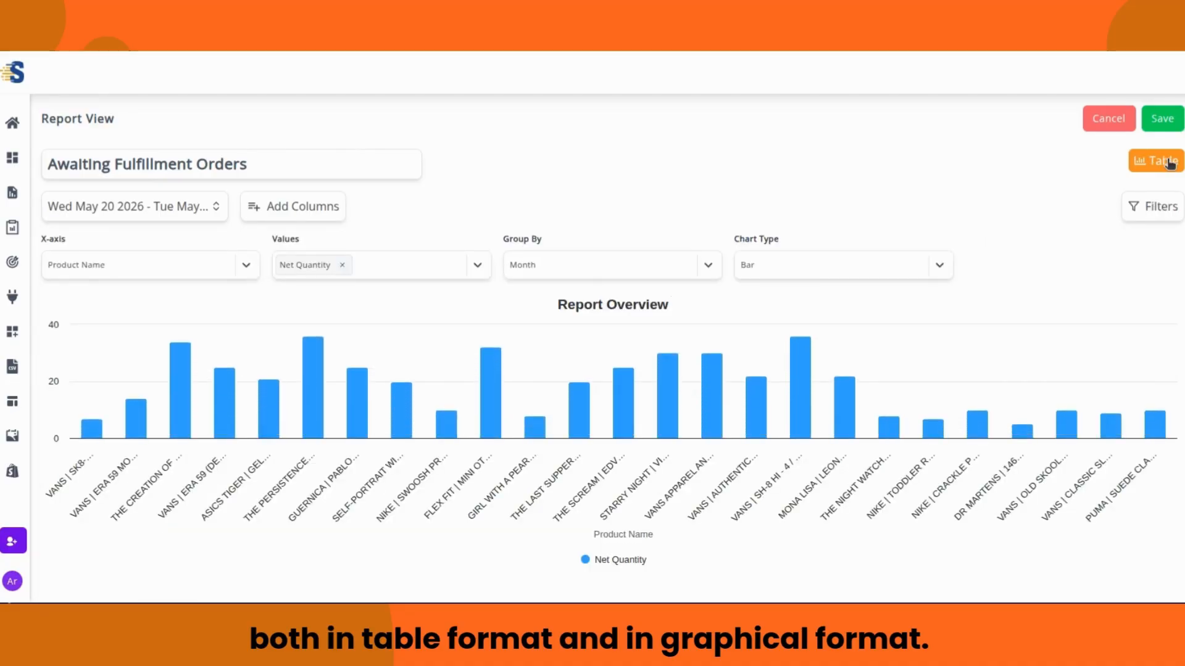
{"action": "left_click", "coordinate": [1165, 161]}
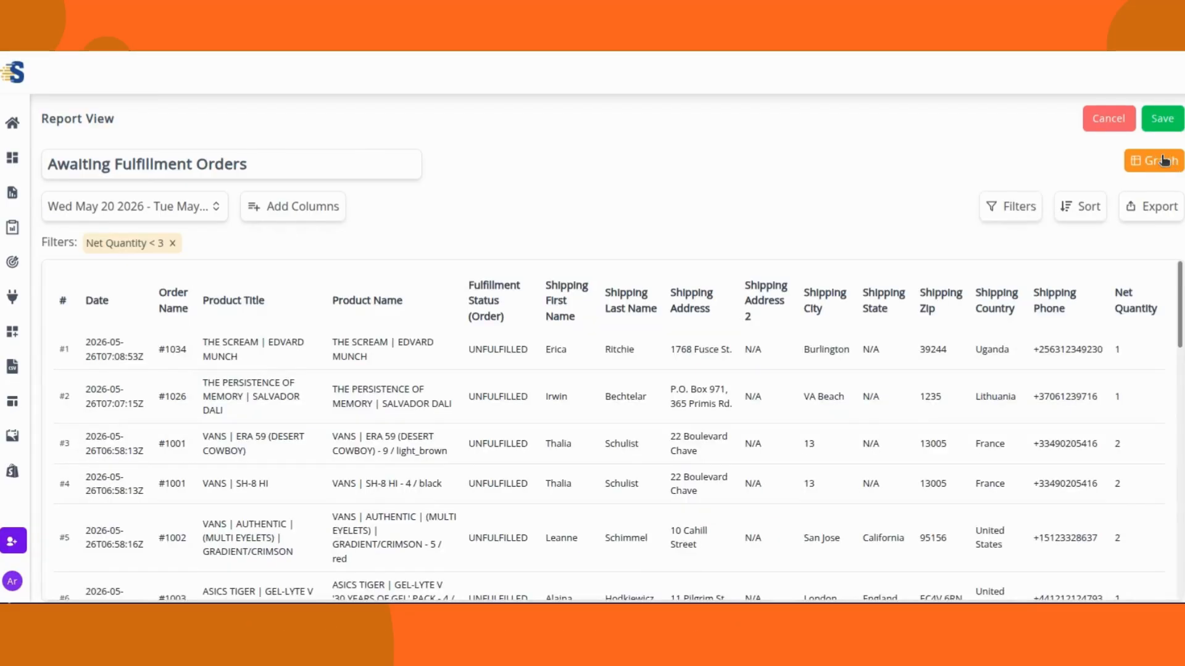
Step: Save the report, go back twice to the Shopify Advanced Reports dashboard, and check its Reports card
{"action": "left_click", "coordinate": [1163, 120]}
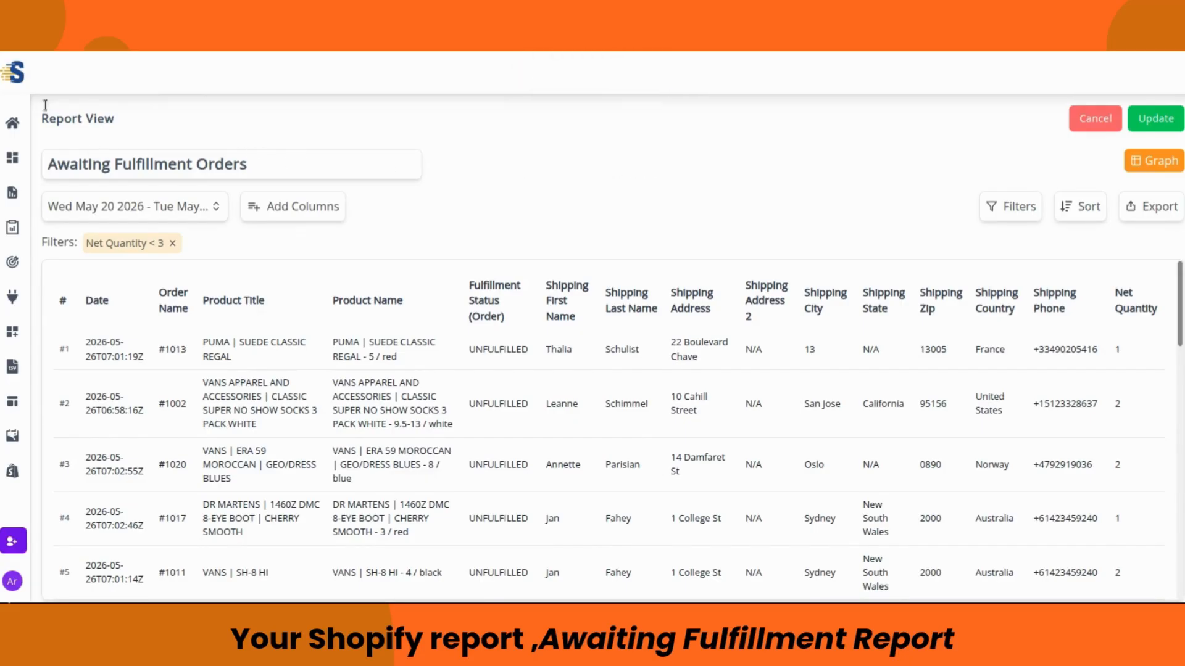
{"action": "key", "text": "alt+Left"}
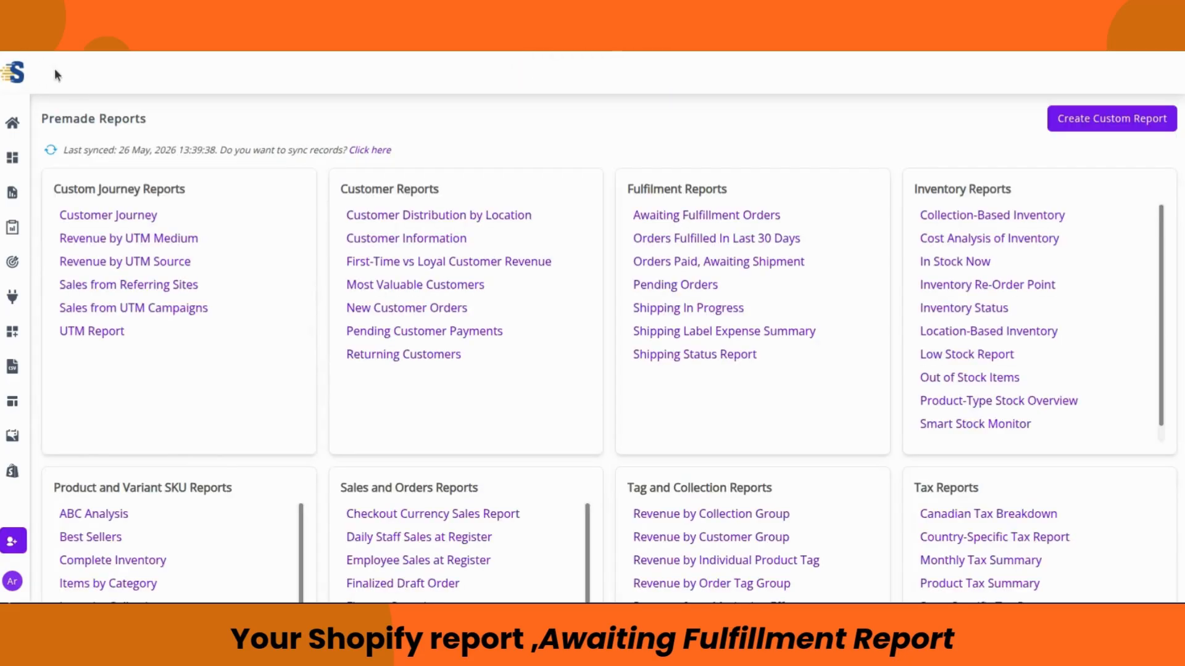
{"action": "key", "text": "alt+Left"}
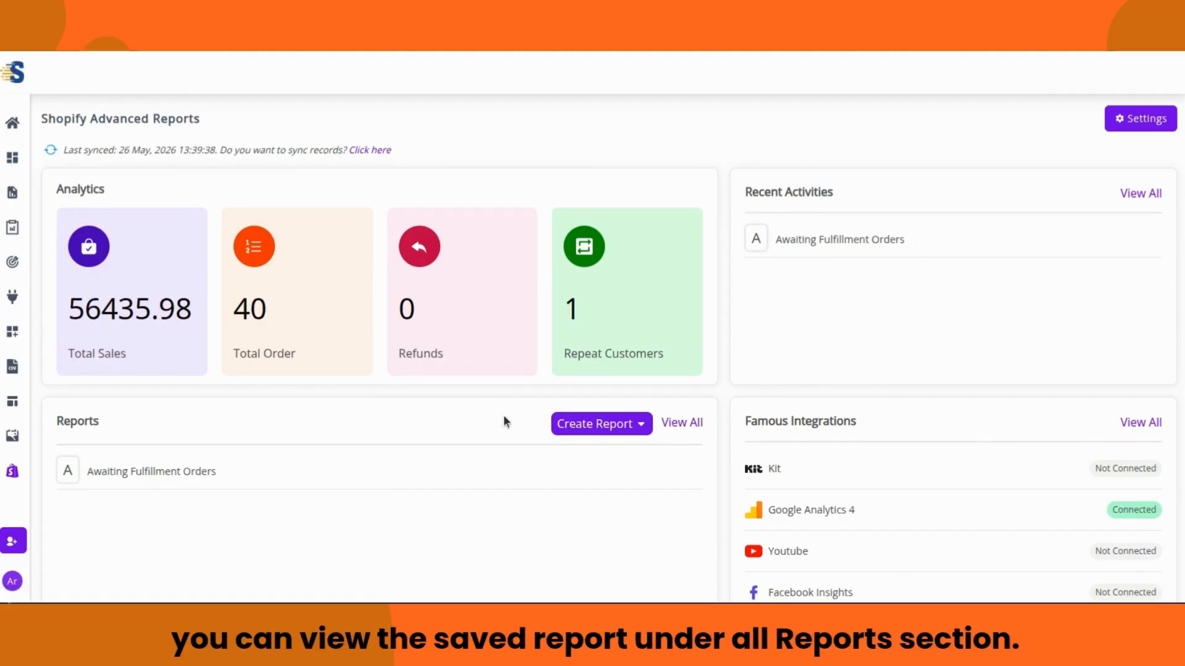
{"action": "scroll", "coordinate": [498, 426], "scroll_direction": "down", "scroll_amount": 1}
{"action": "scroll", "coordinate": [521, 436], "scroll_direction": "down", "scroll_amount": 2}
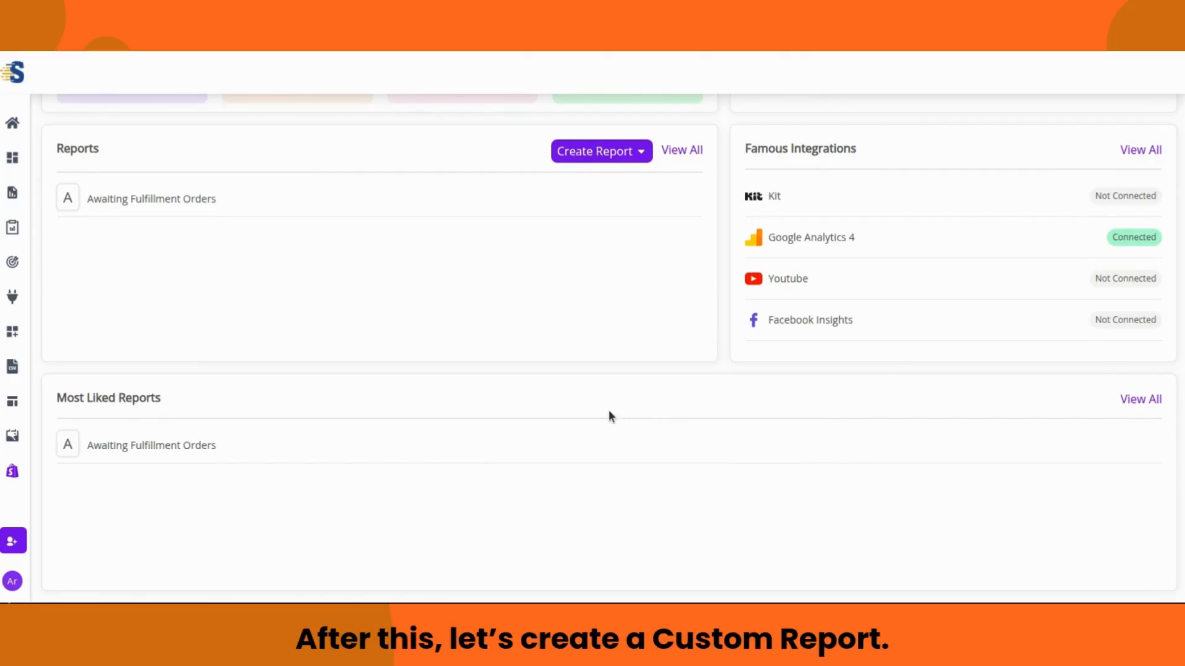
{"action": "scroll", "coordinate": [609, 417], "scroll_direction": "up", "scroll_amount": 2}
{"action": "scroll", "coordinate": [608, 410], "scroll_direction": "up", "scroll_amount": 2}
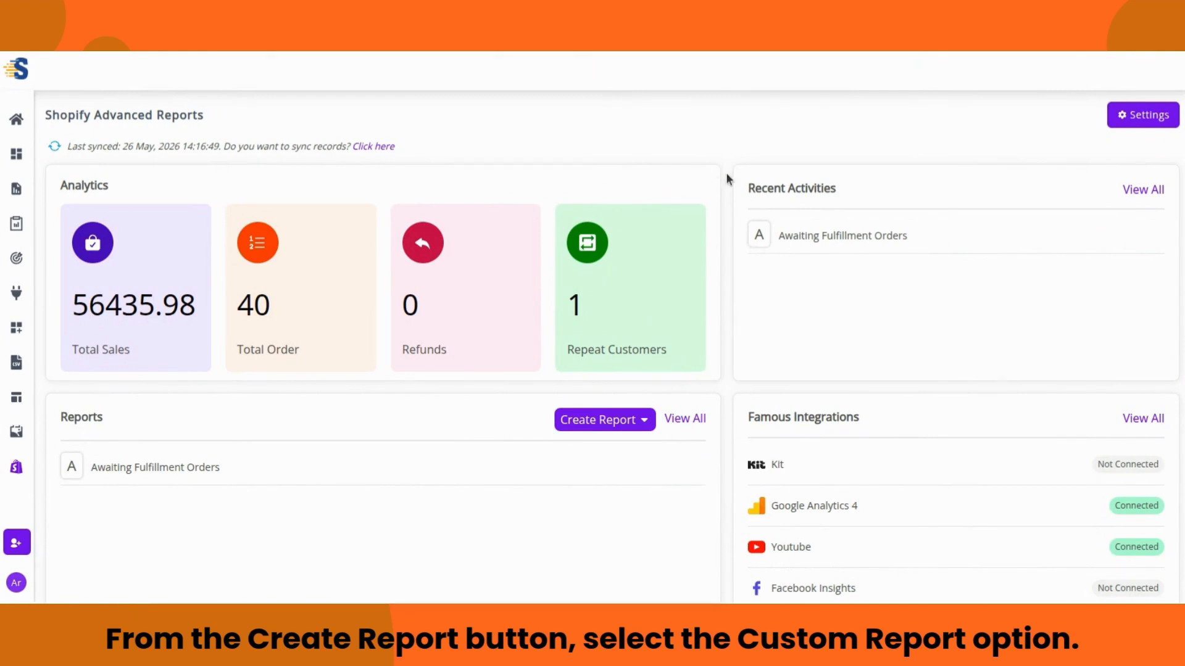
Step: Create a custom report 'Inventory Product Report', description 'Report for the Inventory Products', type Inventory
{"action": "left_click", "coordinate": [638, 422]}
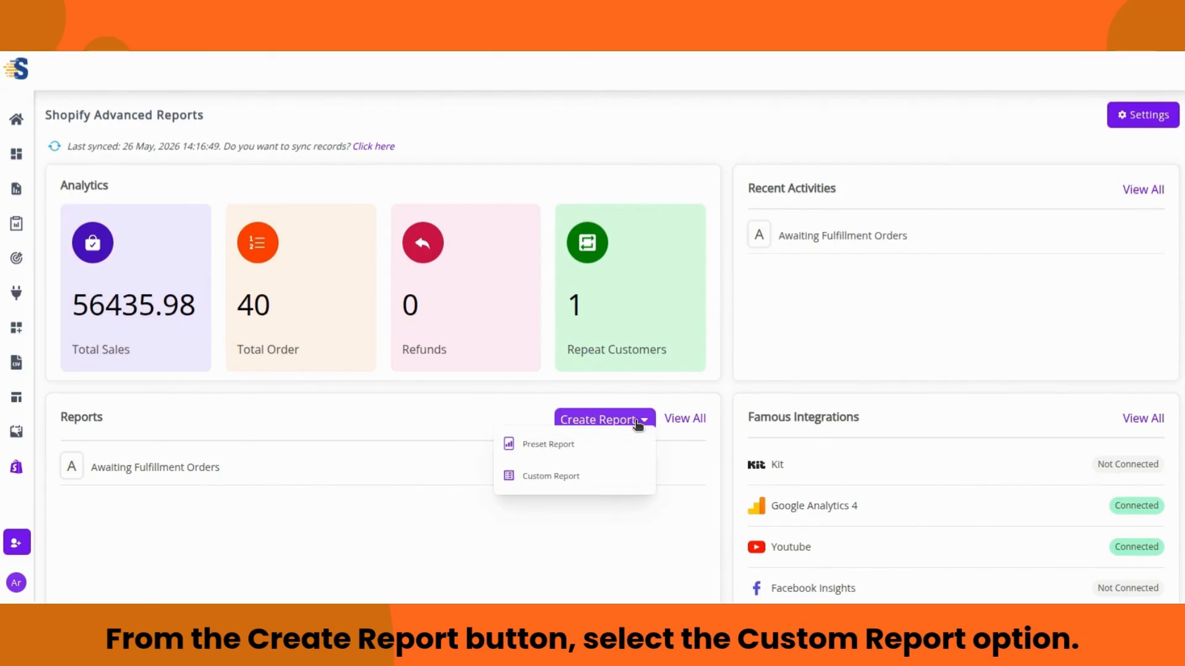
{"action": "left_click", "coordinate": [593, 478]}
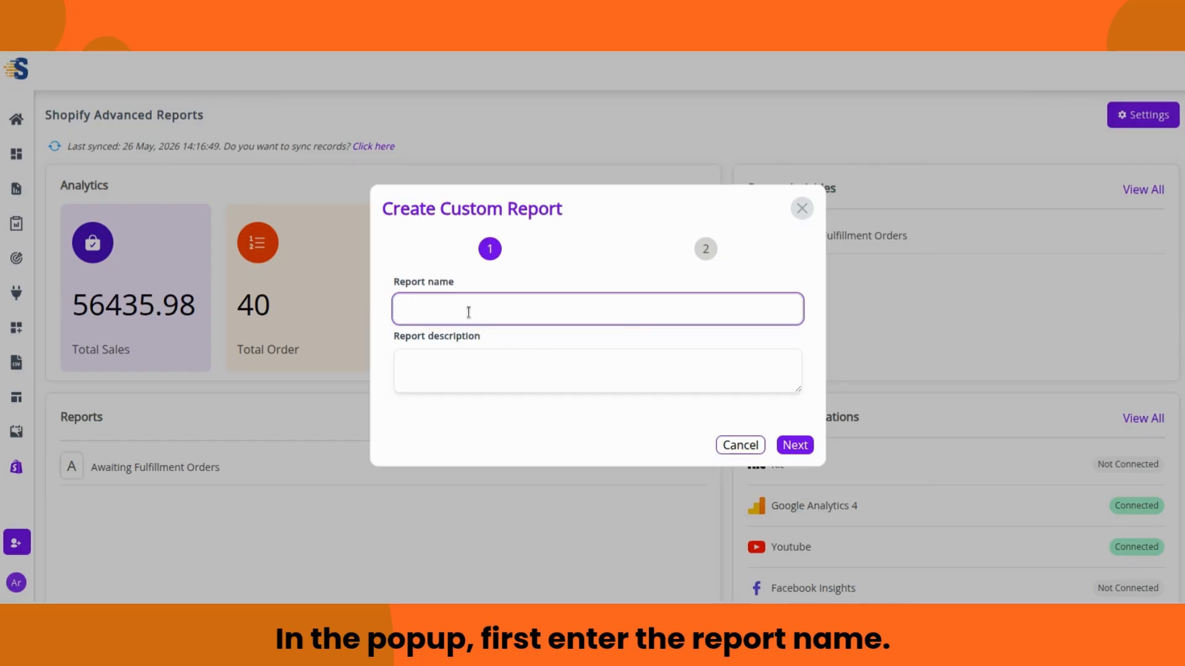
{"action": "type", "text": "Inventory Product Report"}
{"action": "left_click", "coordinate": [464, 357]}
{"action": "type", "text": "Report for the Invent"}
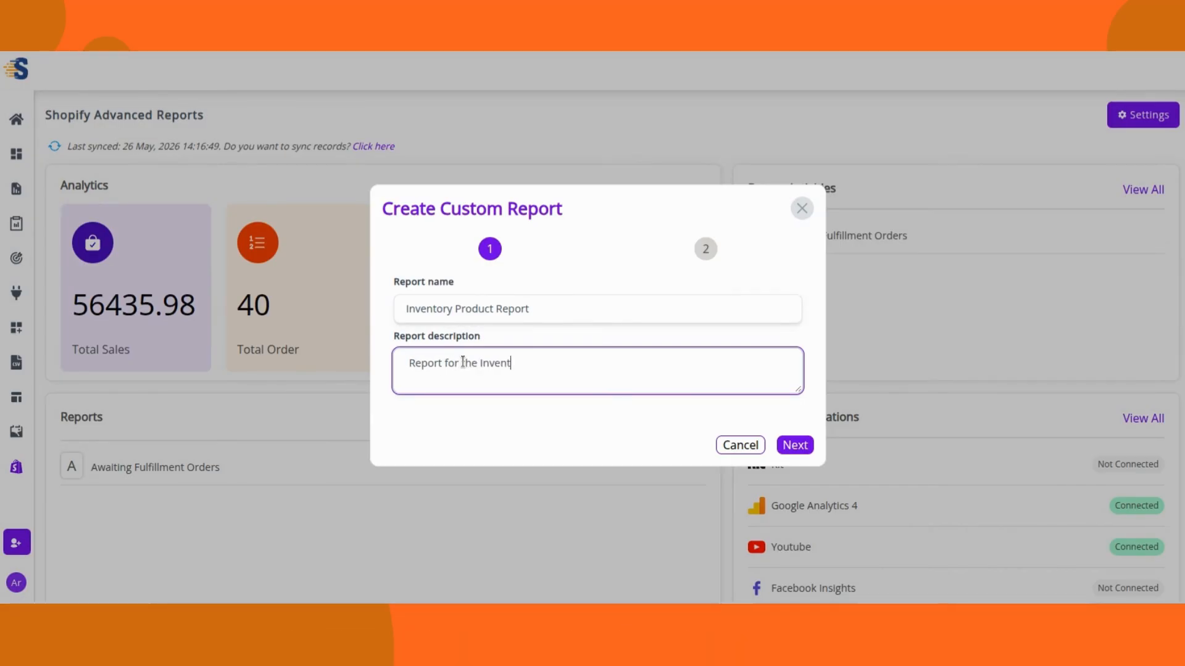
{"action": "type", "text": "ory Products"}
{"action": "left_click", "coordinate": [617, 398]}
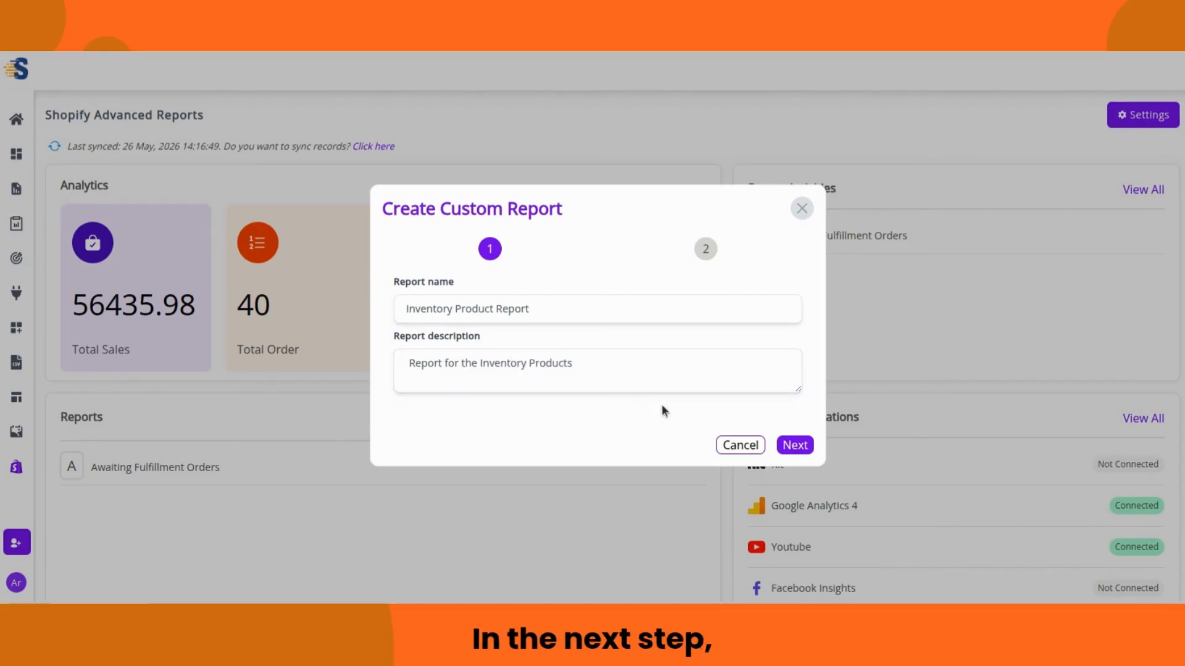
{"action": "left_click", "coordinate": [794, 445]}
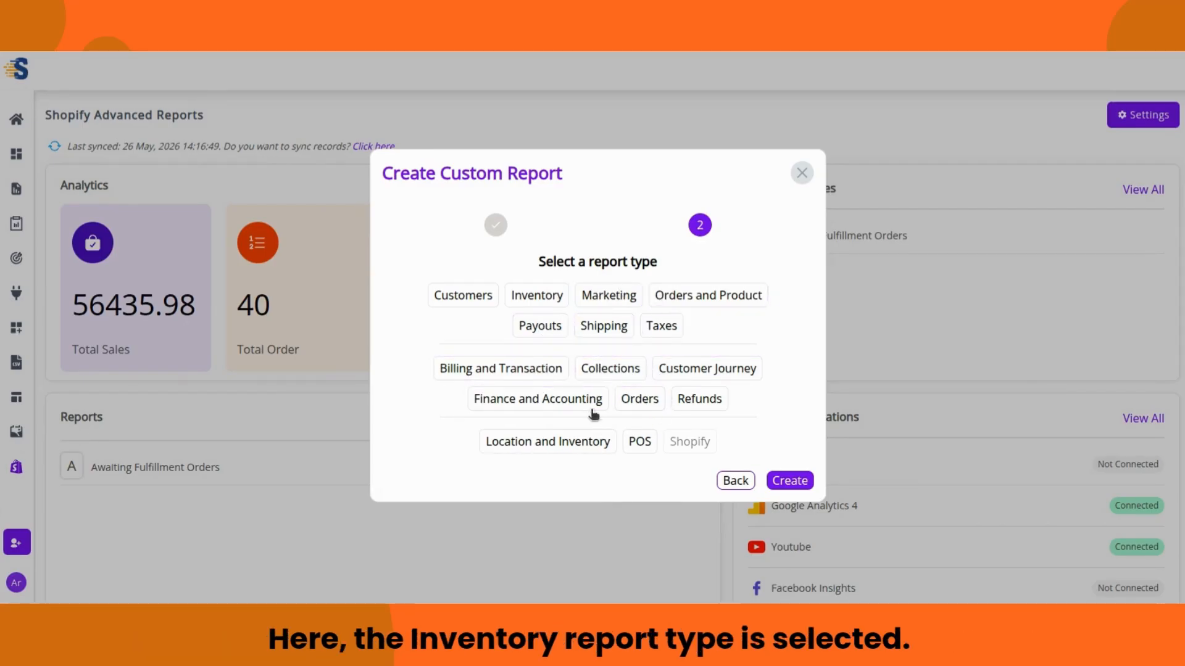
{"action": "left_click", "coordinate": [555, 301]}
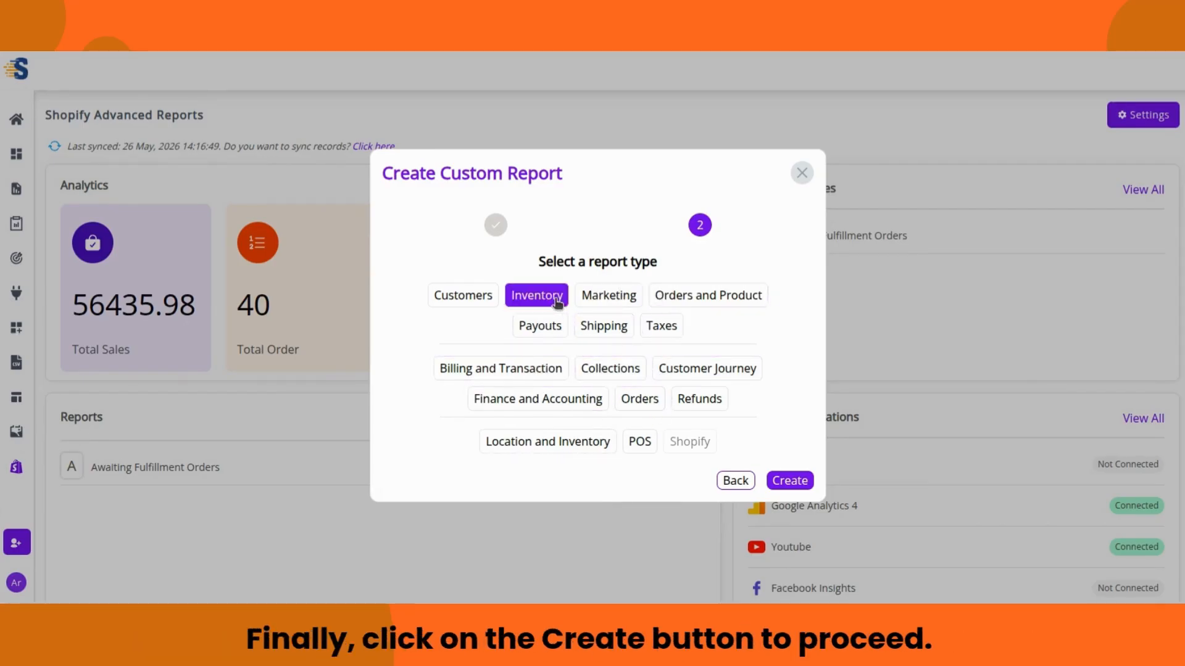
{"action": "left_click", "coordinate": [789, 480]}
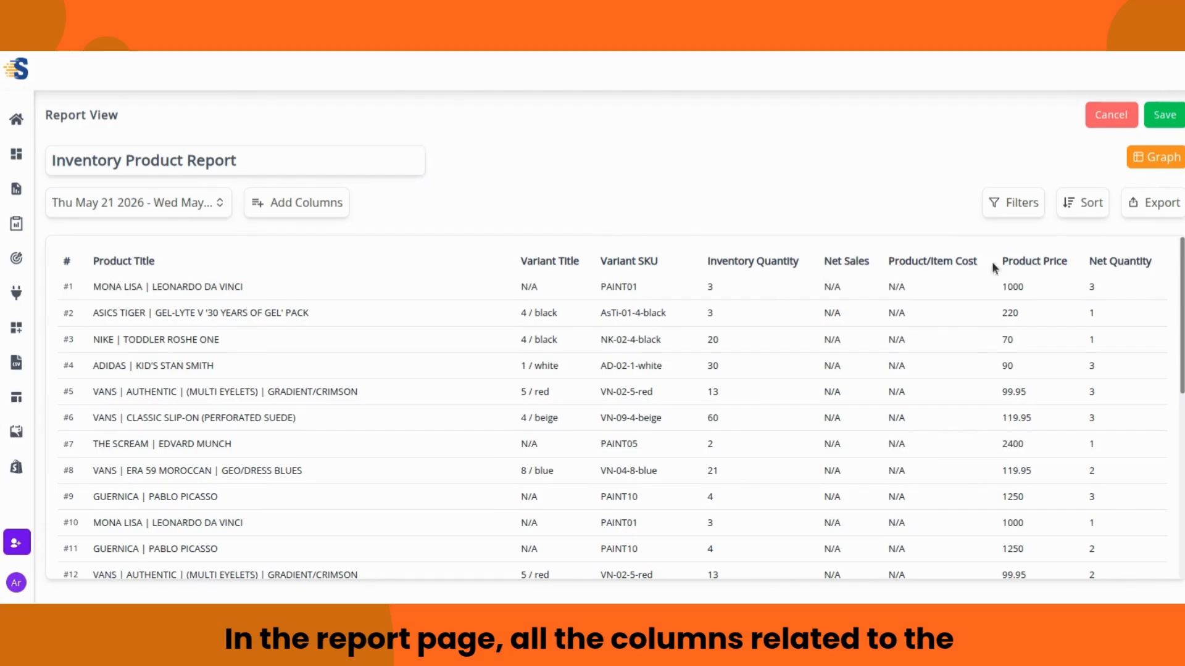
Step: Change the Inventory Product Report's date range to Last 90 days and save it
{"action": "scroll", "coordinate": [1036, 336], "scroll_direction": "down", "scroll_amount": 5}
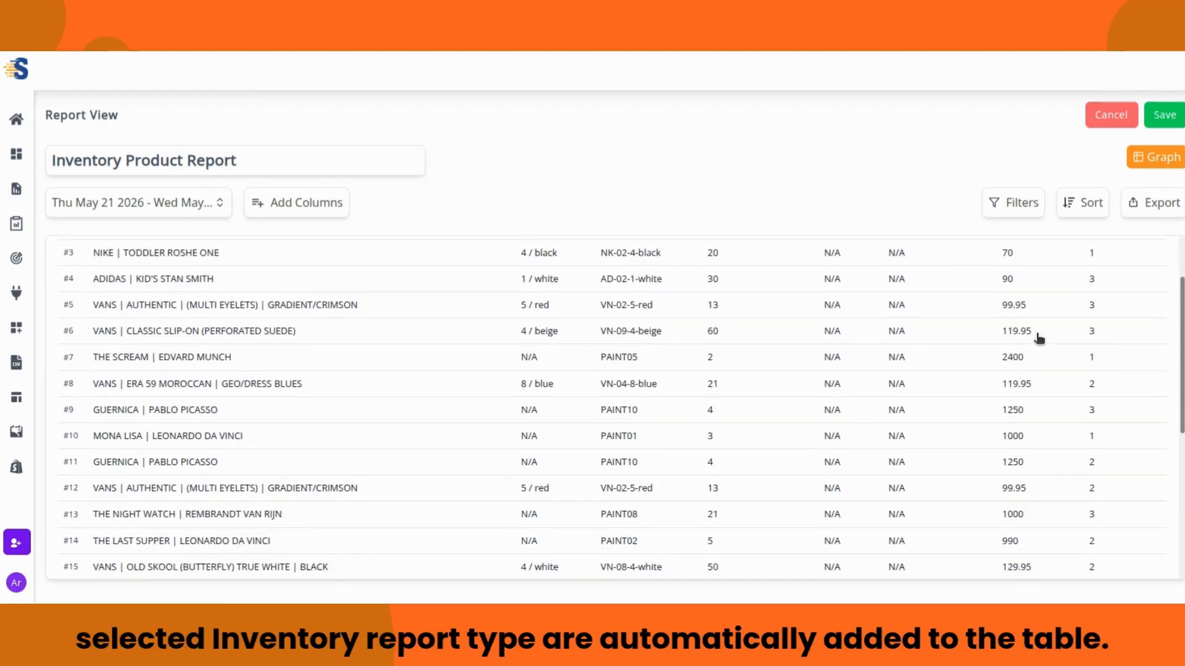
{"action": "scroll", "coordinate": [1038, 347], "scroll_direction": "up", "scroll_amount": 5}
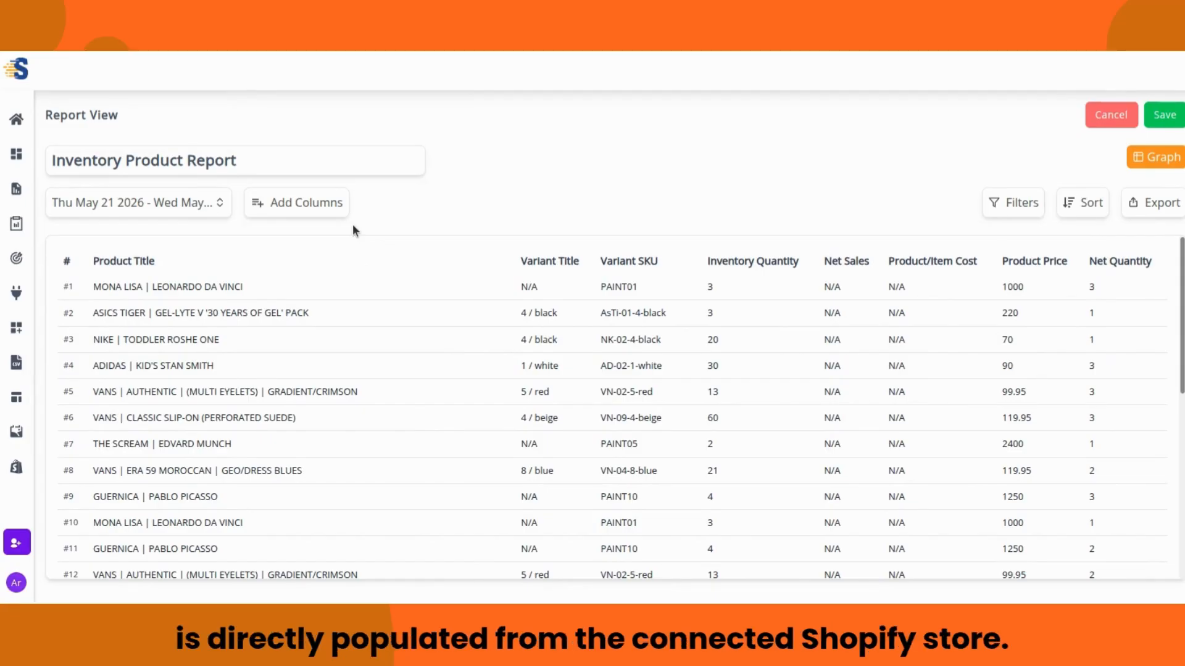
{"action": "left_click", "coordinate": [217, 206]}
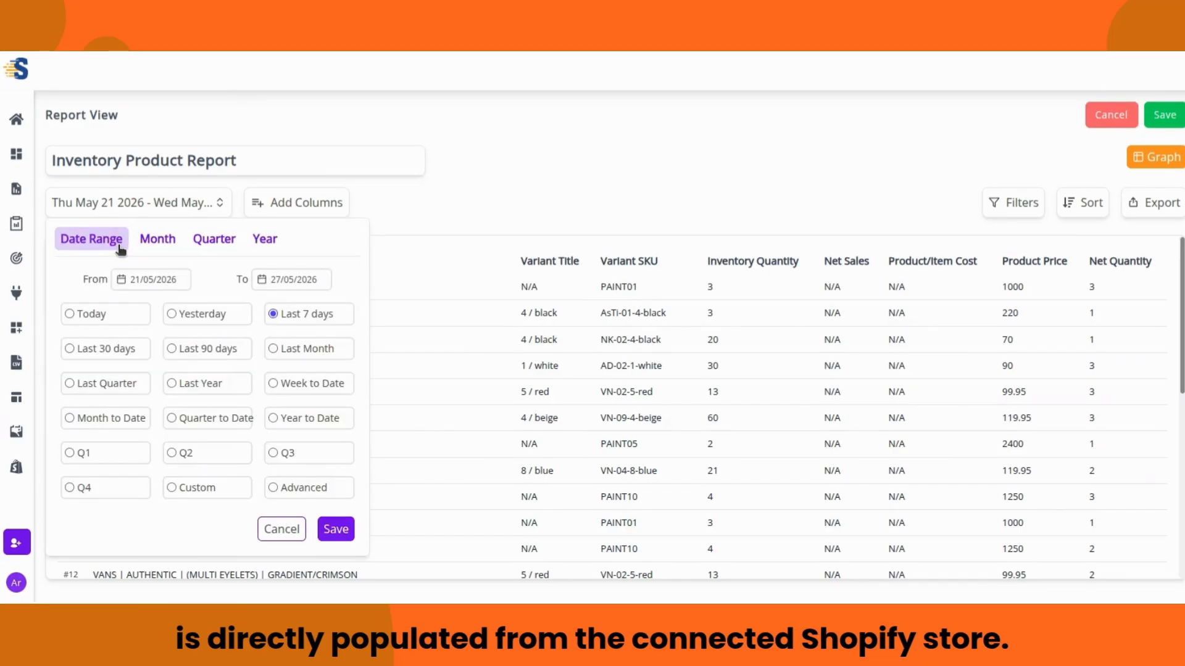
{"action": "left_click", "coordinate": [172, 348]}
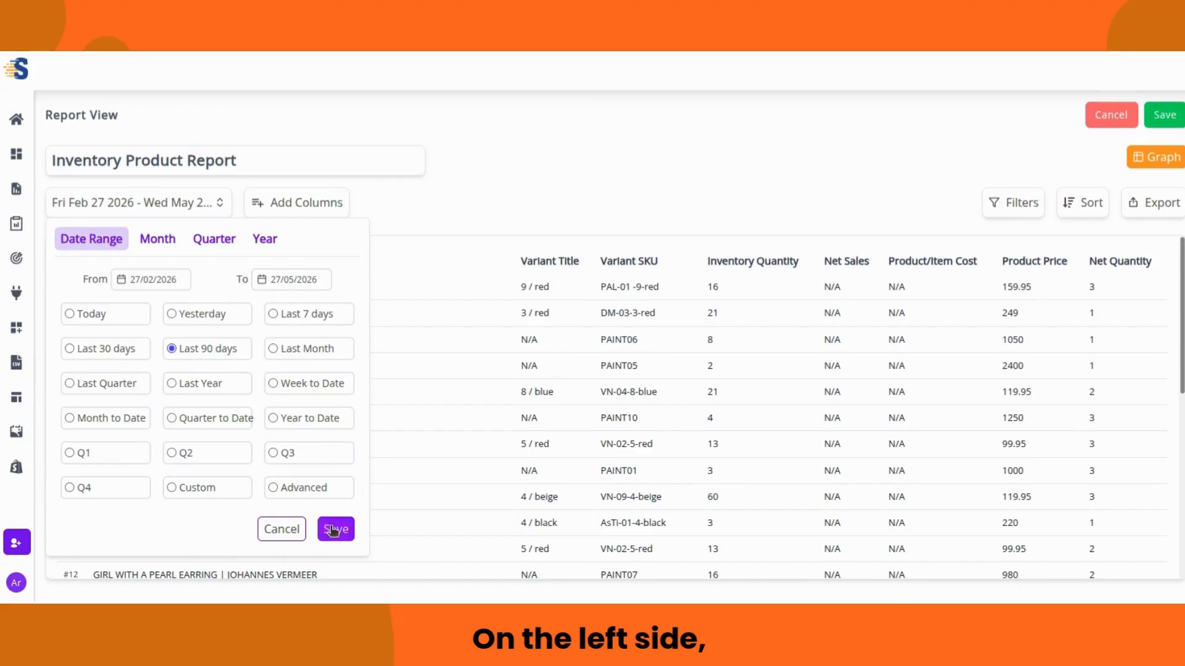
{"action": "left_click", "coordinate": [334, 531]}
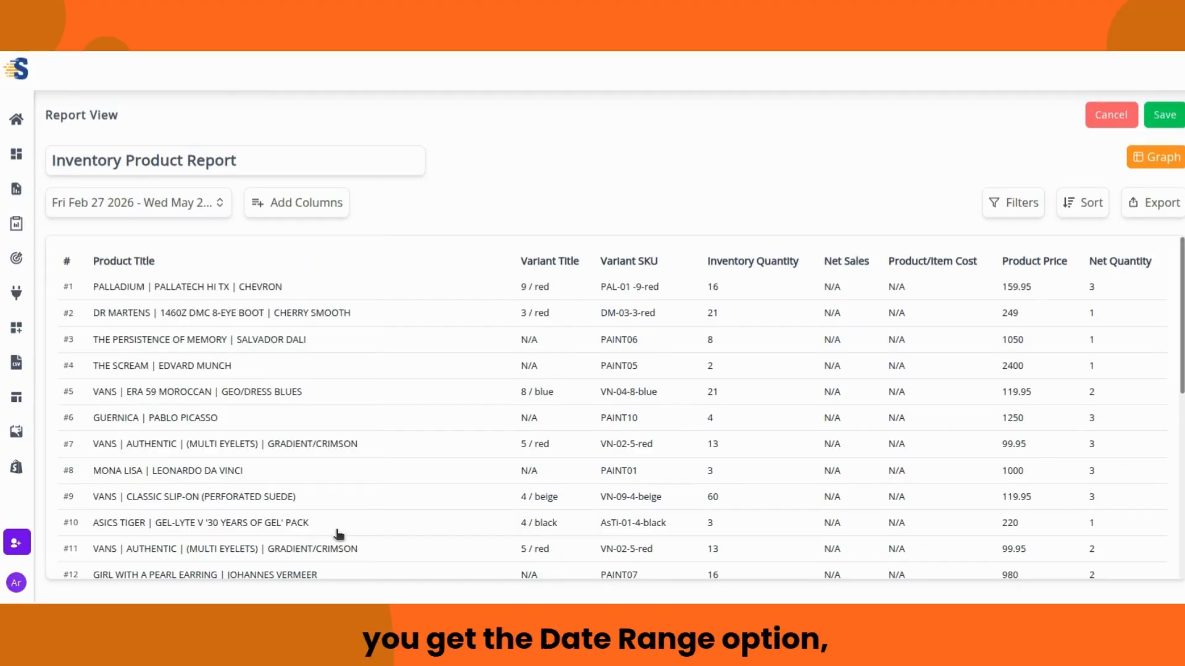
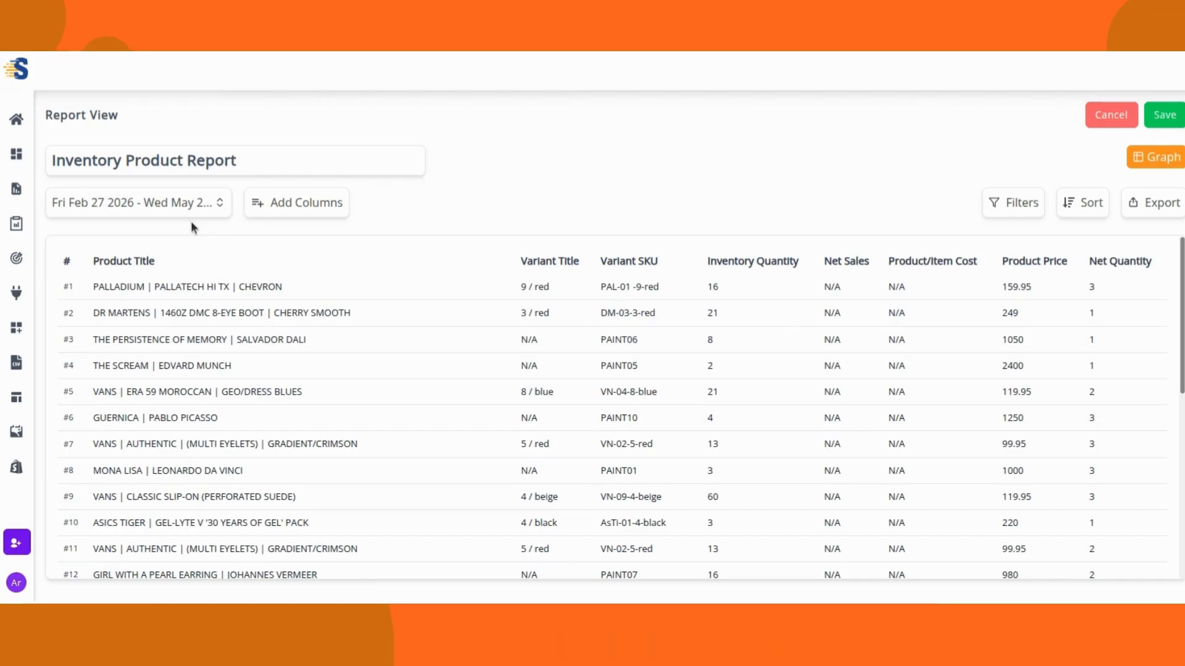
Step: Check Gross Sales in the Add Columns list so the report table gains that column
{"action": "left_click", "coordinate": [270, 204]}
{"action": "scroll", "coordinate": [496, 256], "scroll_direction": "down", "scroll_amount": 1}
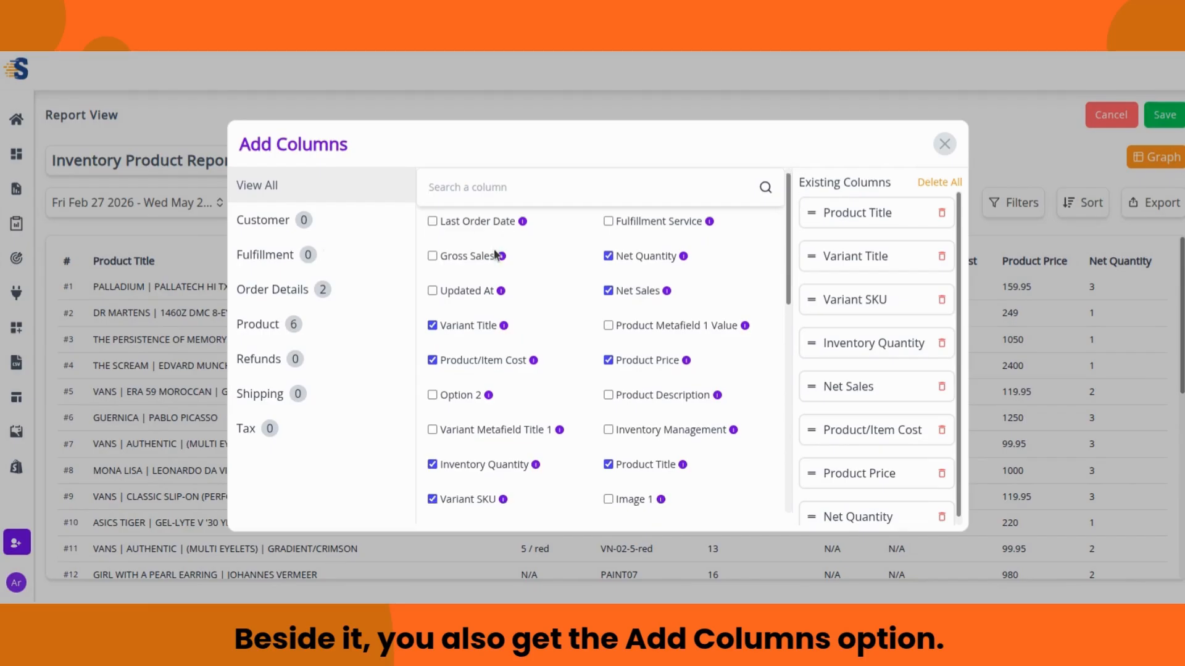
{"action": "scroll", "coordinate": [497, 256], "scroll_direction": "down", "scroll_amount": 1}
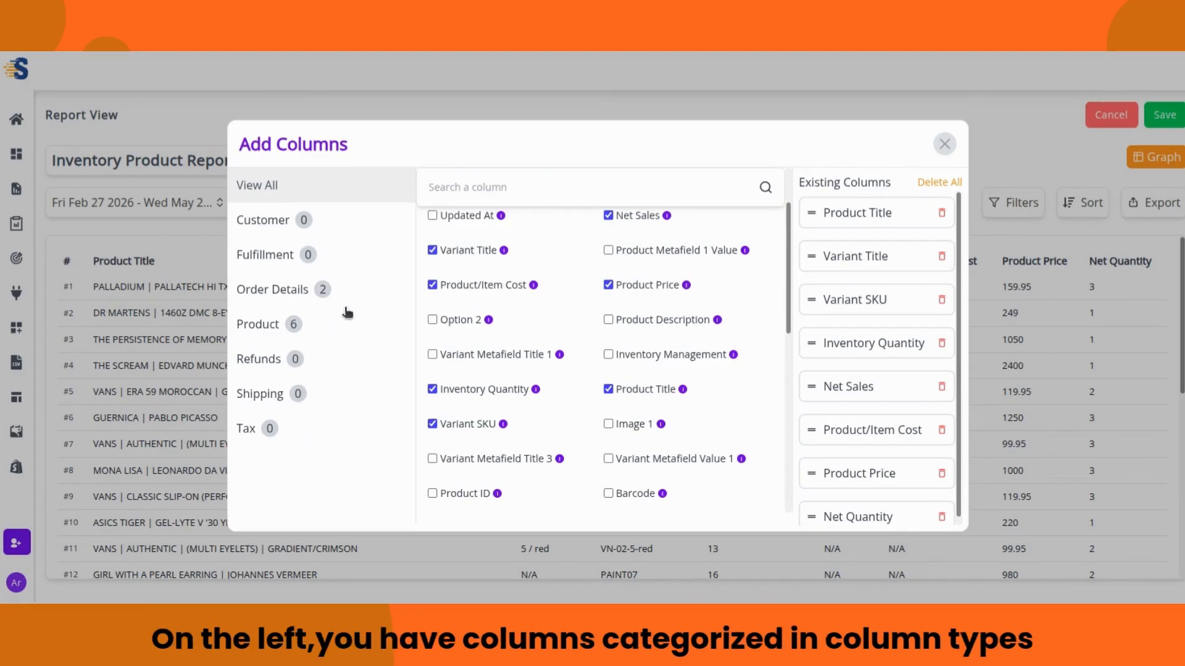
{"action": "scroll", "coordinate": [494, 345], "scroll_direction": "down", "scroll_amount": 2}
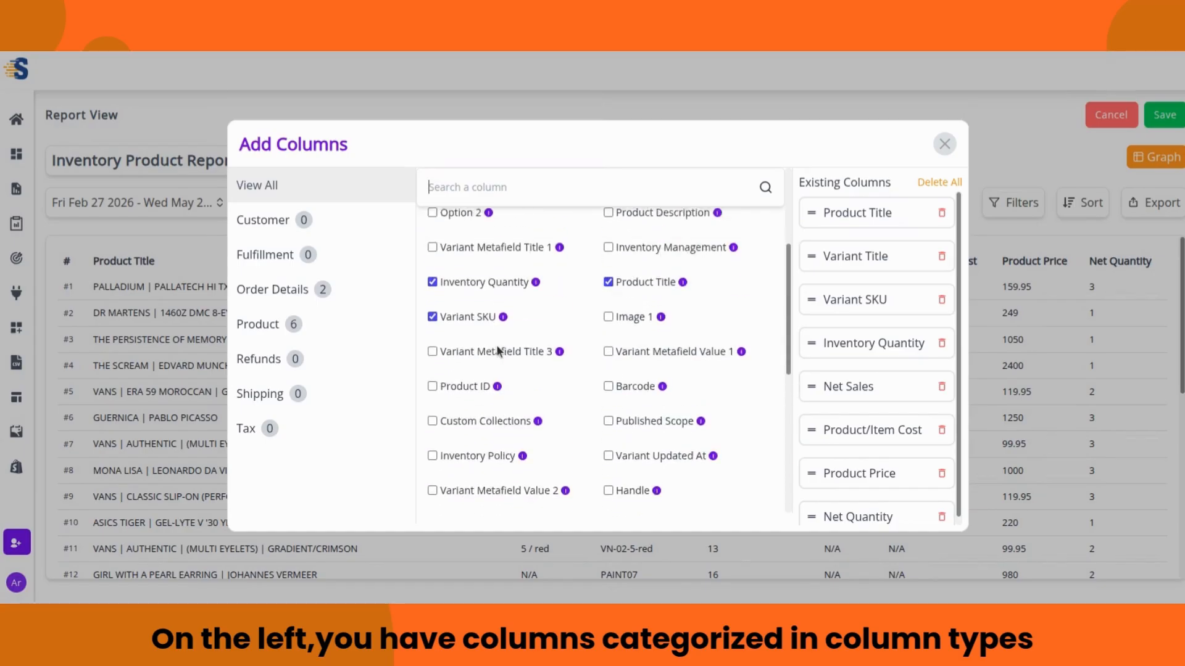
{"action": "scroll", "coordinate": [499, 351], "scroll_direction": "up", "scroll_amount": 3}
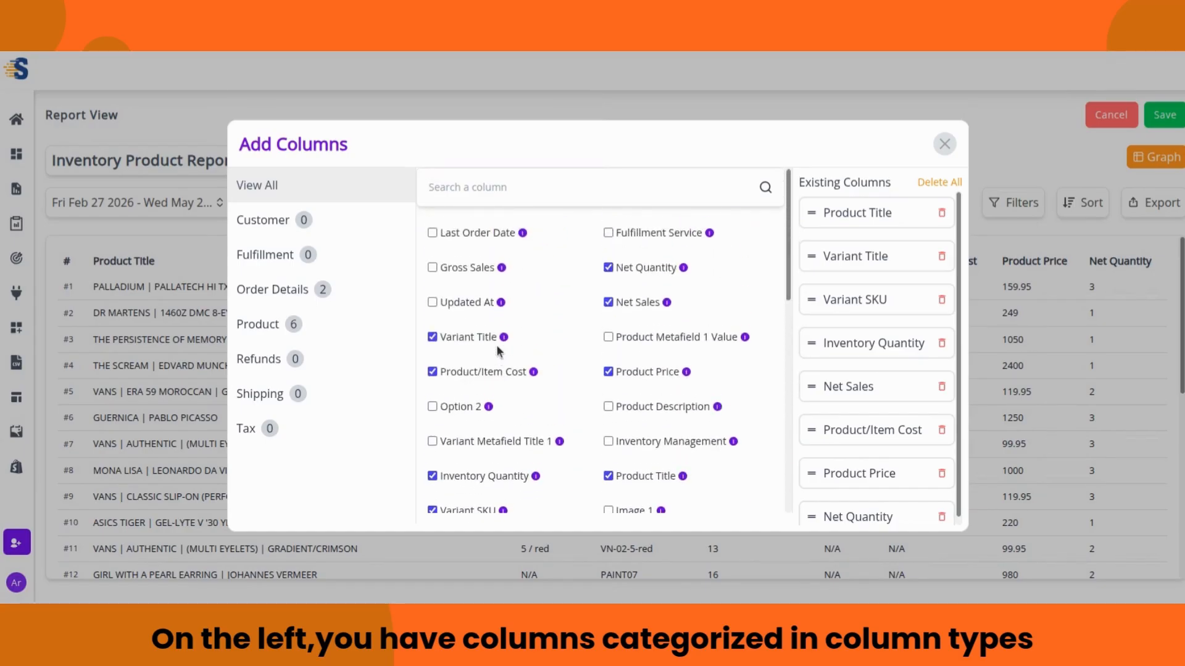
{"action": "left_click", "coordinate": [473, 271]}
{"action": "scroll", "coordinate": [905, 369], "scroll_direction": "down", "scroll_amount": 1}
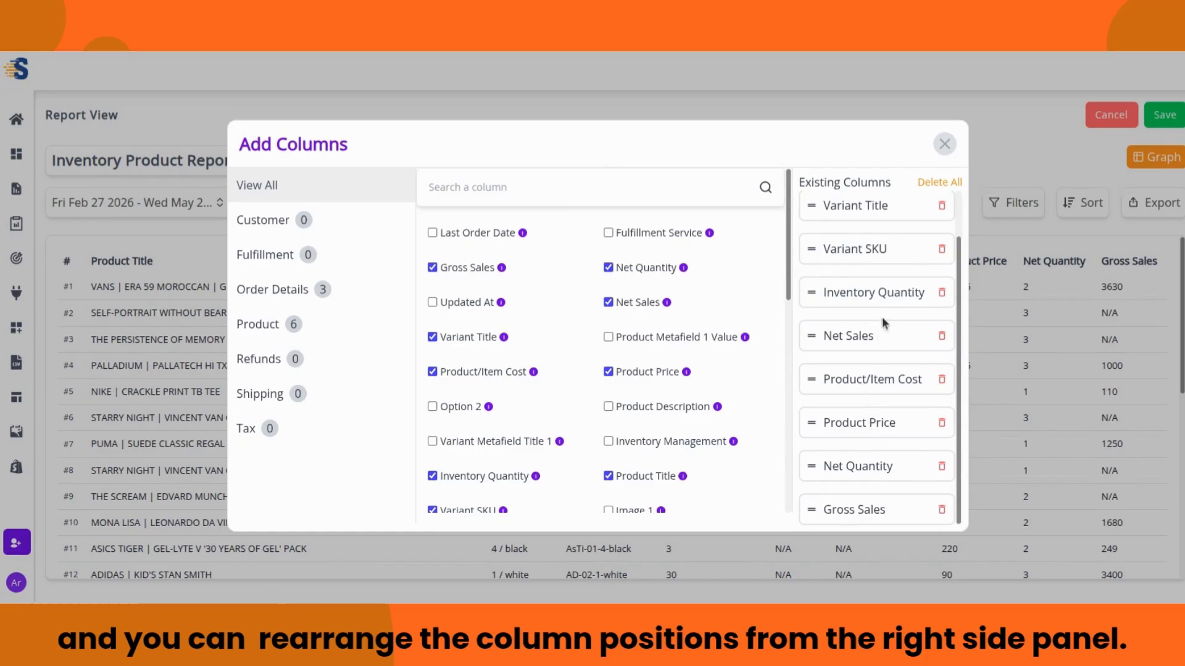
{"action": "left_click", "coordinate": [944, 146]}
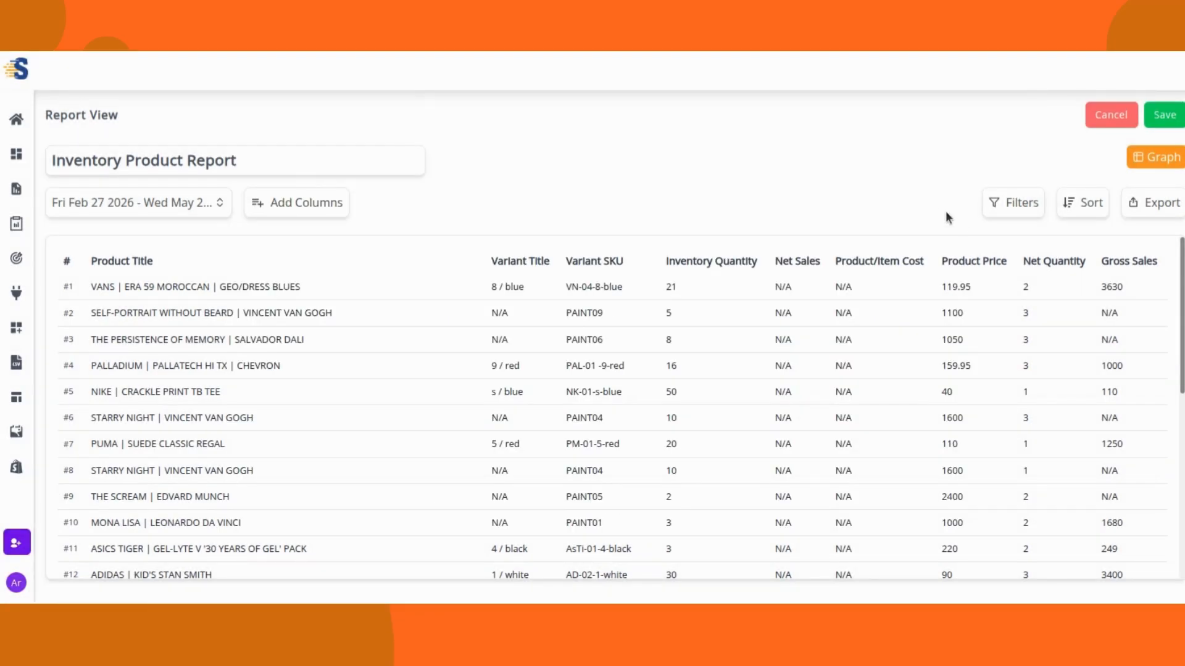
Step: Apply a filter of Product Price >= 900 to the Inventory Product Report
{"action": "left_click", "coordinate": [1013, 210]}
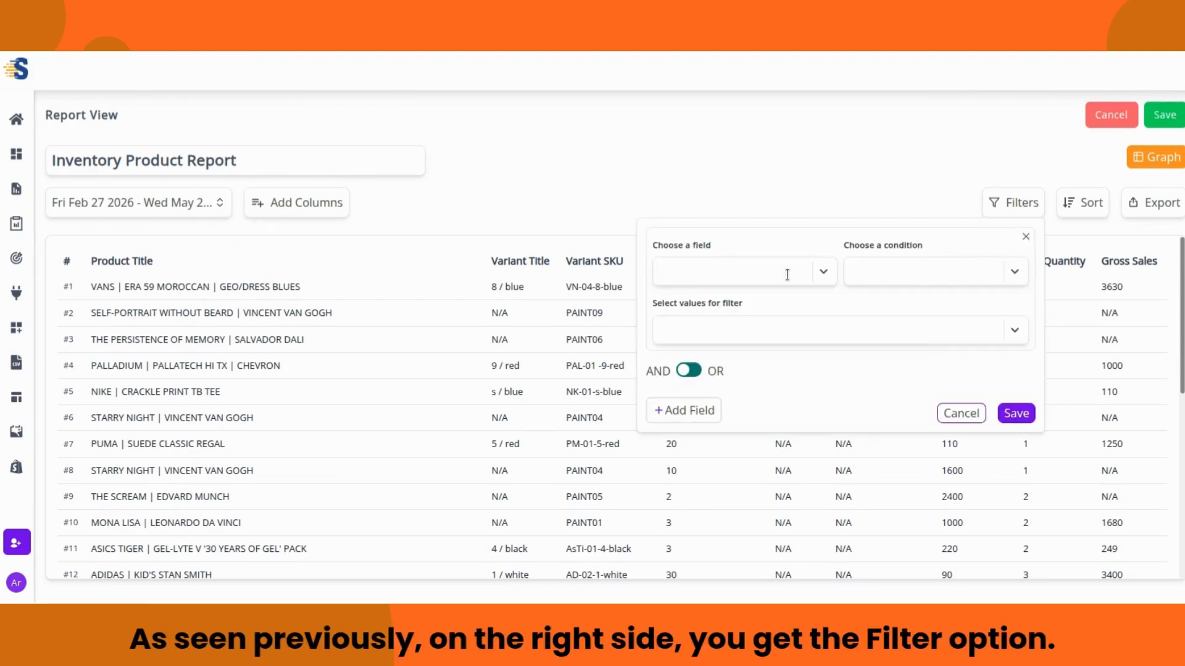
{"action": "left_click", "coordinate": [809, 272]}
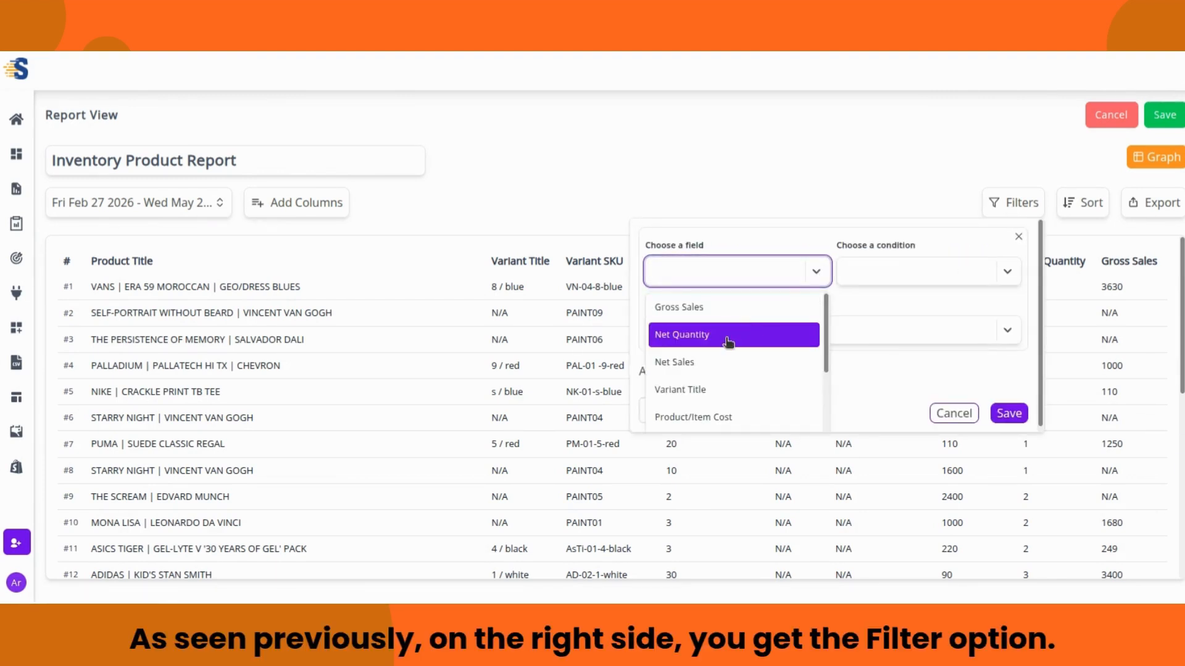
{"action": "scroll", "coordinate": [728, 378], "scroll_direction": "down", "scroll_amount": 2}
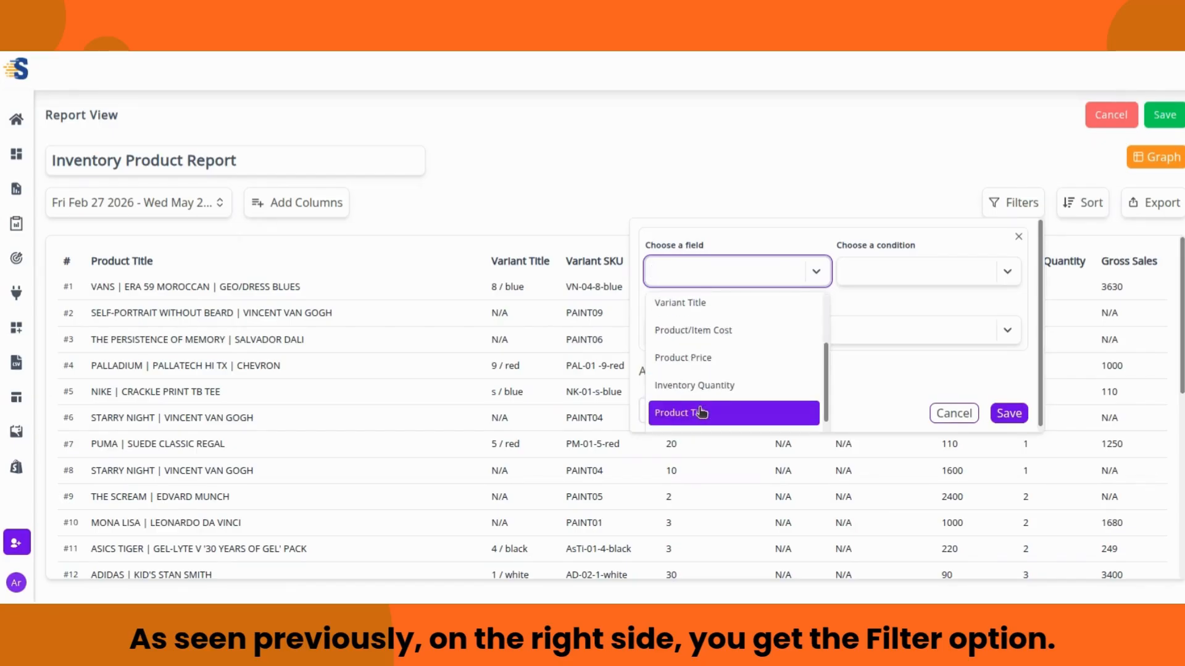
{"action": "scroll", "coordinate": [711, 343], "scroll_direction": "up", "scroll_amount": 2}
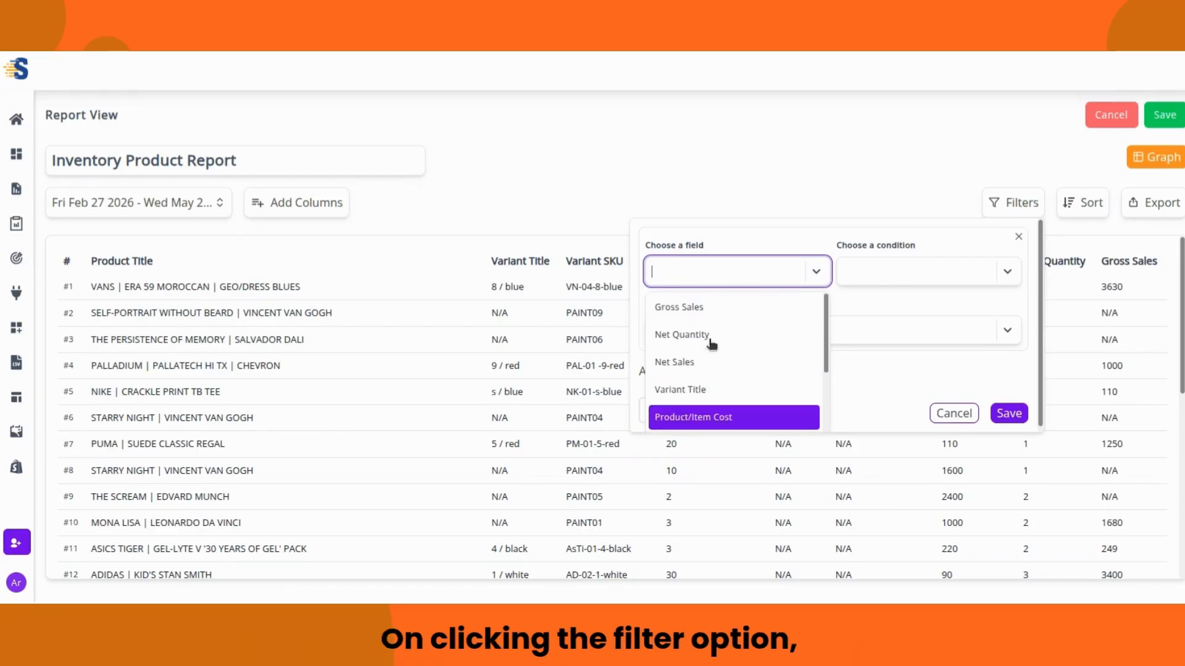
{"action": "scroll", "coordinate": [710, 343], "scroll_direction": "down", "scroll_amount": 2}
{"action": "left_click", "coordinate": [709, 337]}
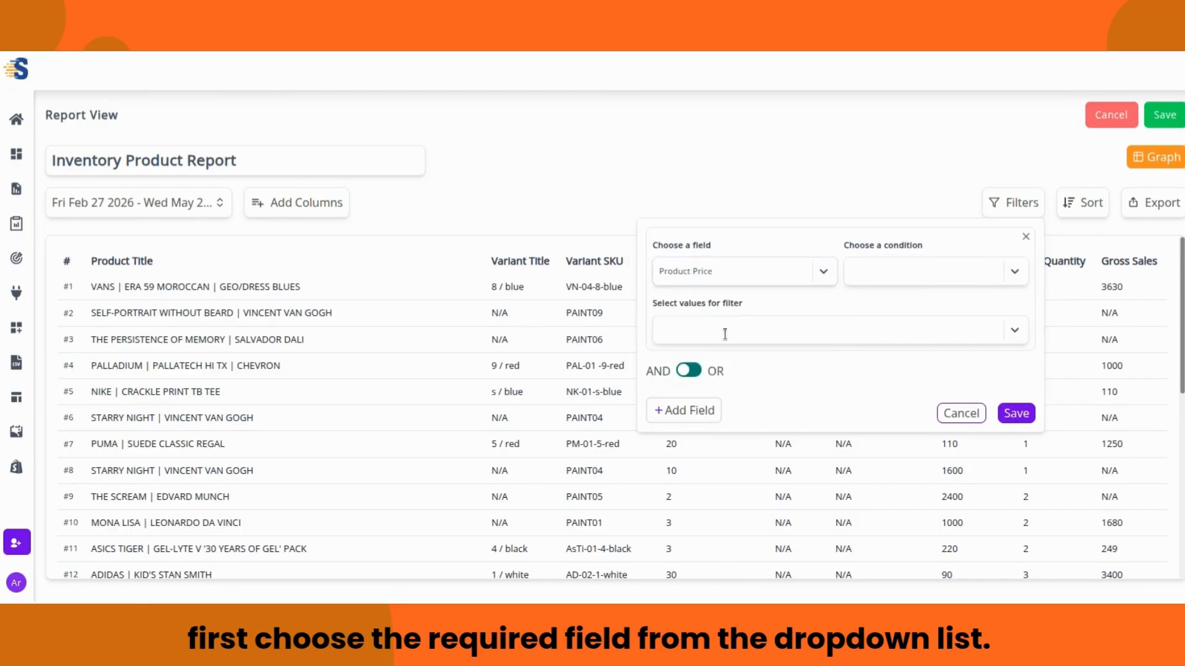
{"action": "left_click", "coordinate": [1022, 277]}
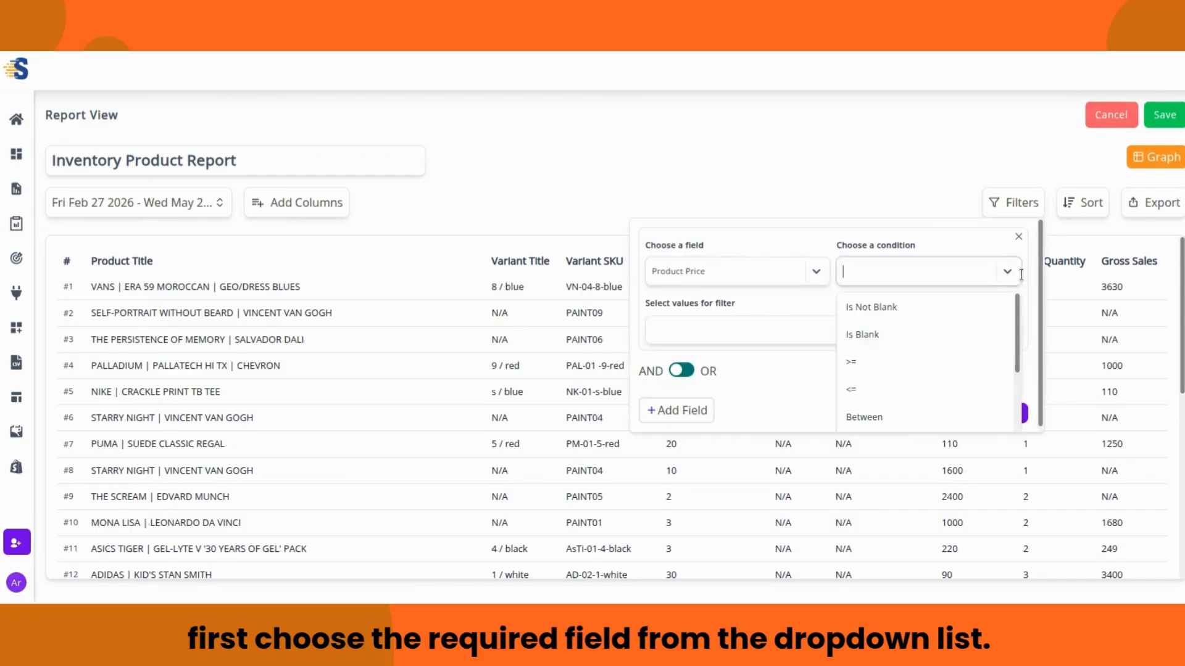
{"action": "left_click", "coordinate": [870, 364]}
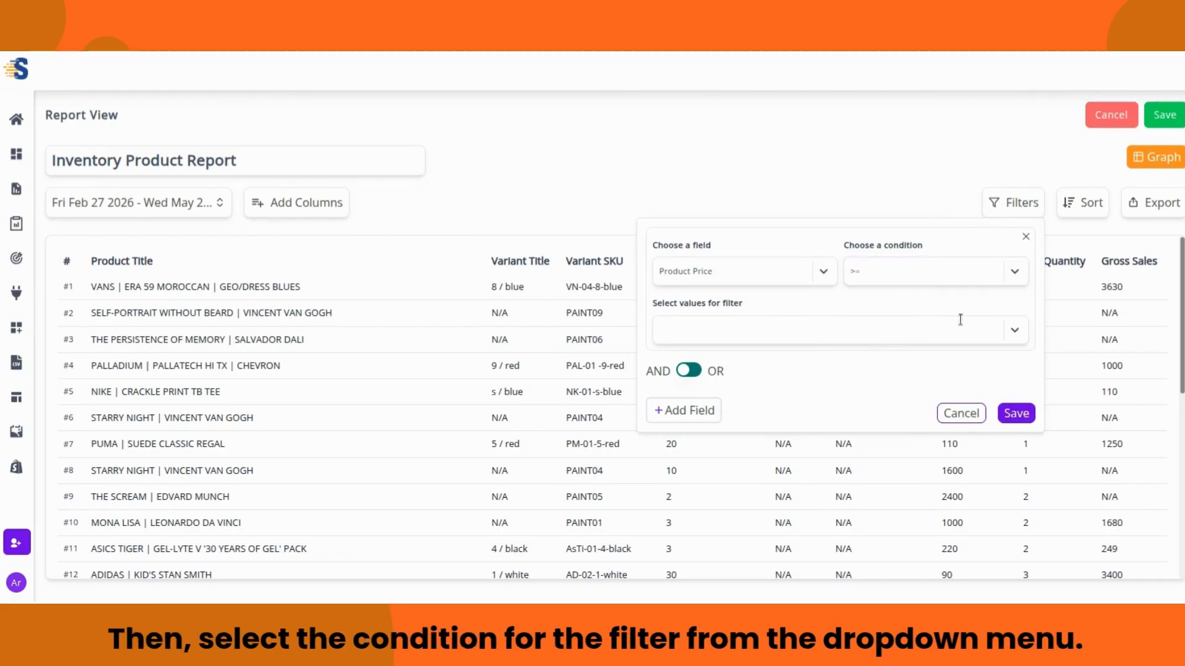
{"action": "left_click", "coordinate": [1017, 332]}
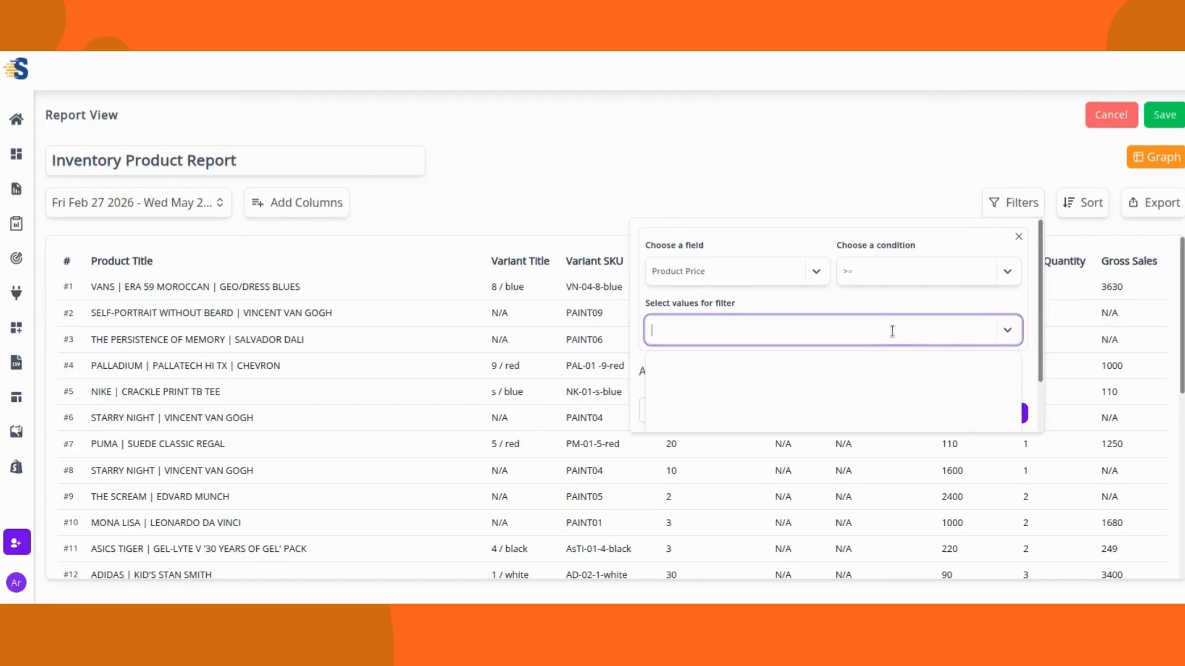
{"action": "type", "text": "9"}
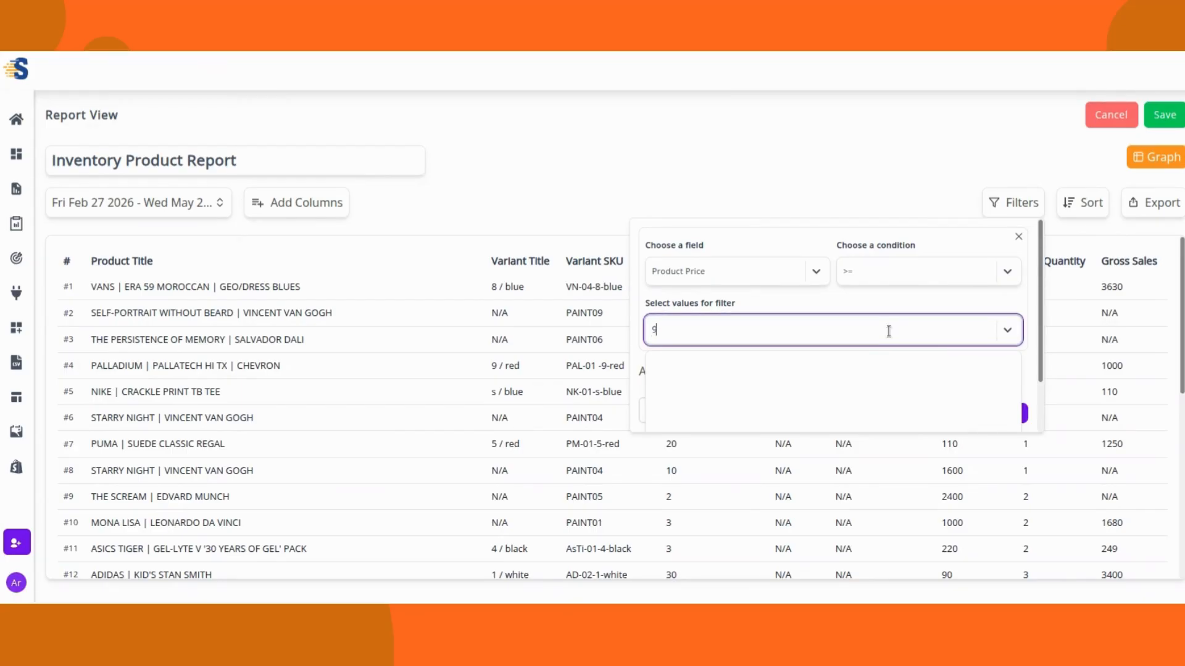
{"action": "type", "text": "00"}
{"action": "left_click", "coordinate": [757, 365]}
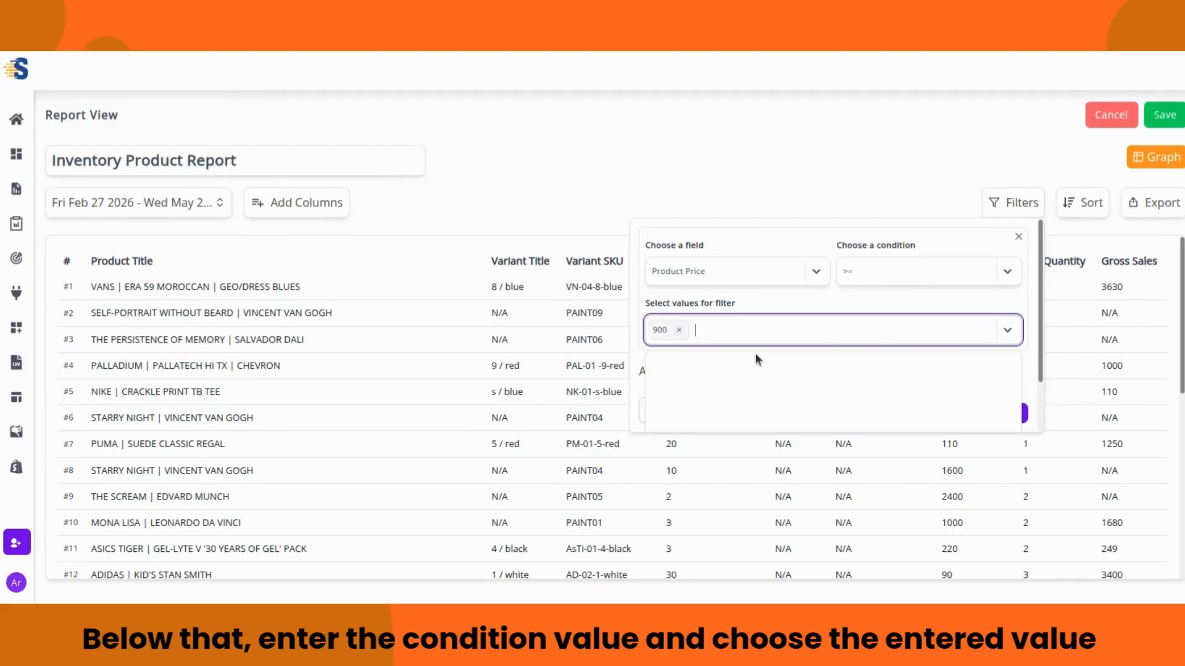
{"action": "left_click", "coordinate": [756, 308]}
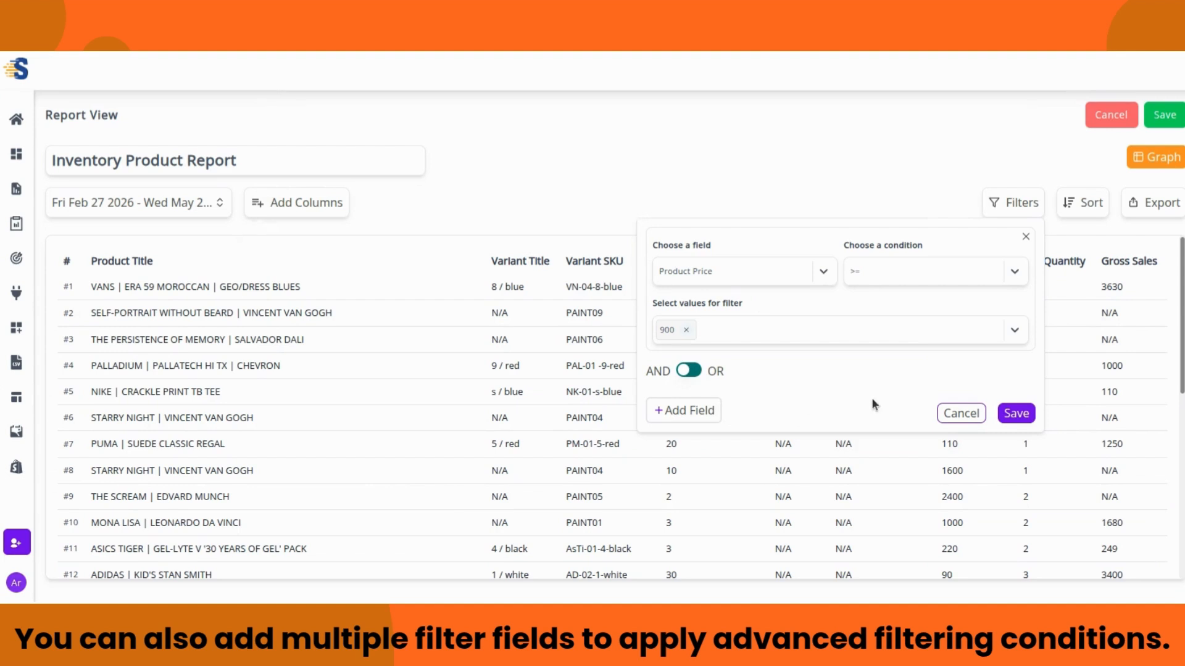
{"action": "left_click", "coordinate": [1014, 414]}
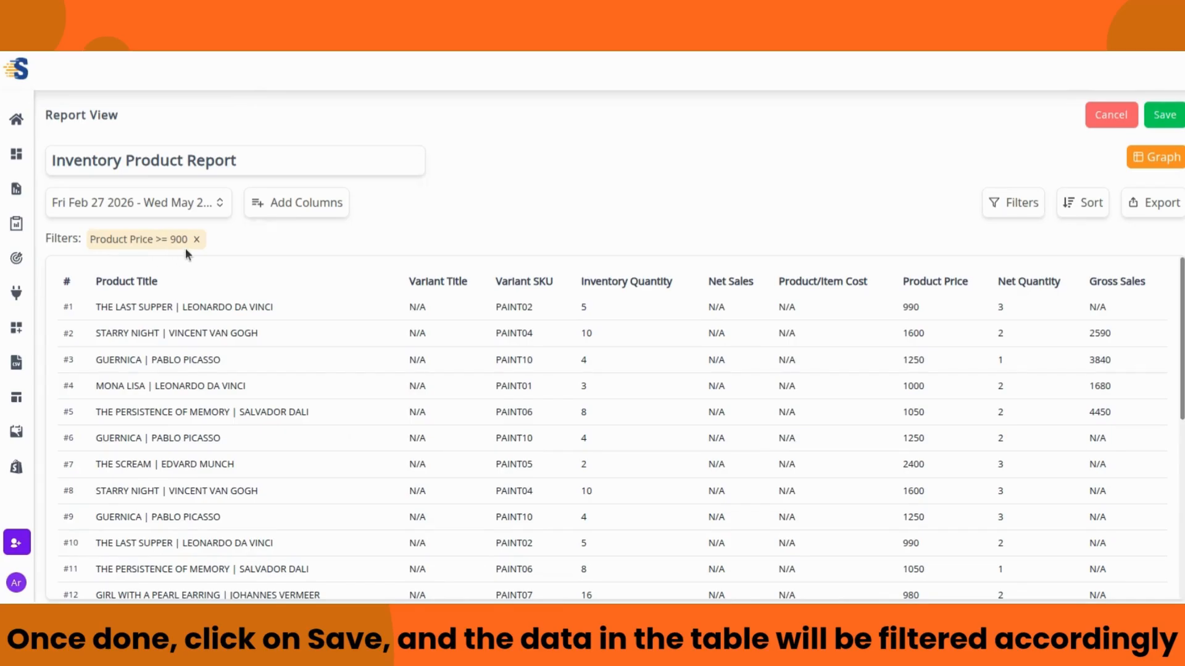
{"action": "scroll", "coordinate": [558, 377], "scroll_direction": "down", "scroll_amount": 2}
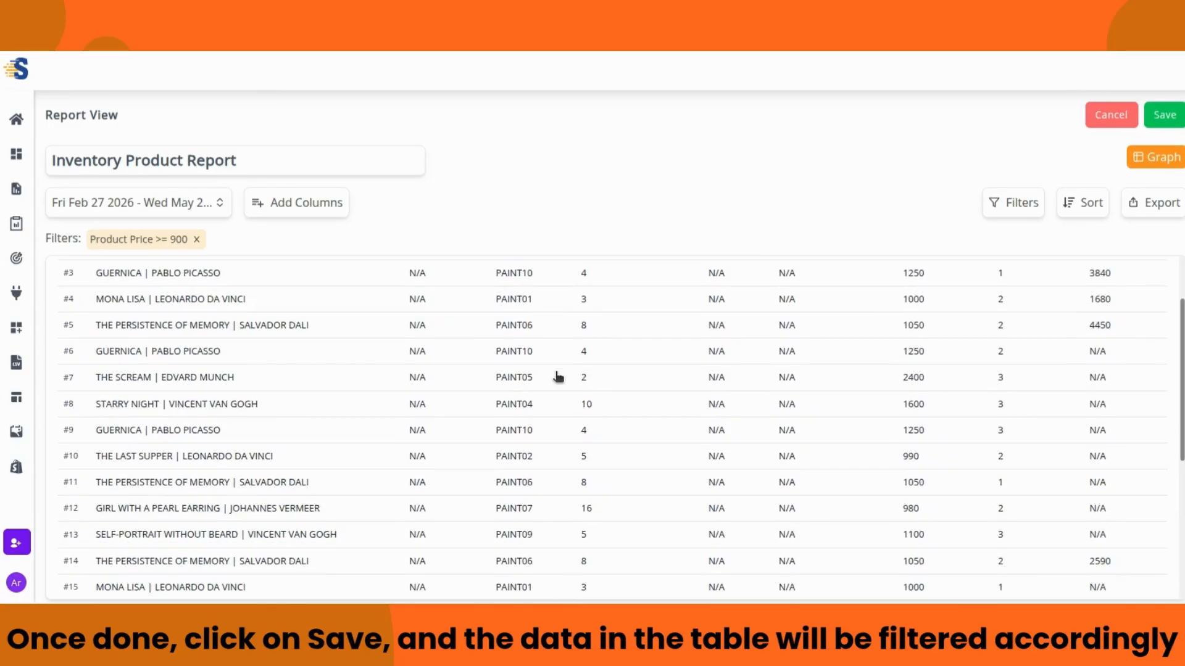
{"action": "scroll", "coordinate": [558, 376], "scroll_direction": "up", "scroll_amount": 2}
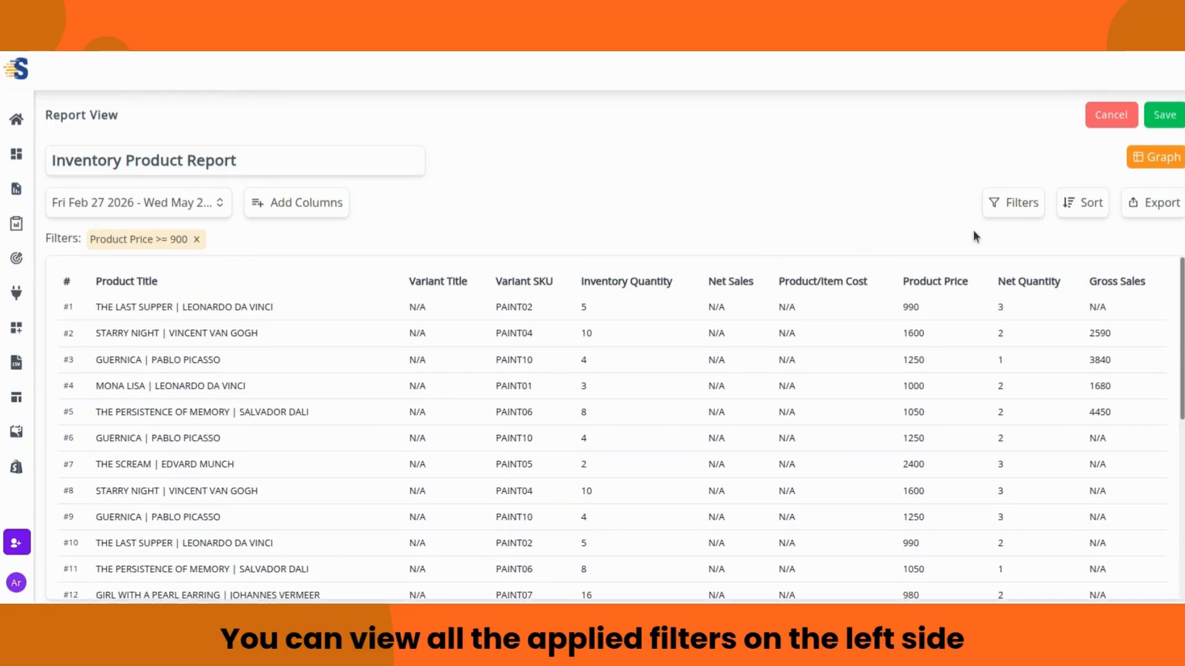
Step: Review the Sort By, In Order and Show Only options, cancel them, and reveal the Excel/CSV export choices
{"action": "left_click", "coordinate": [1070, 210]}
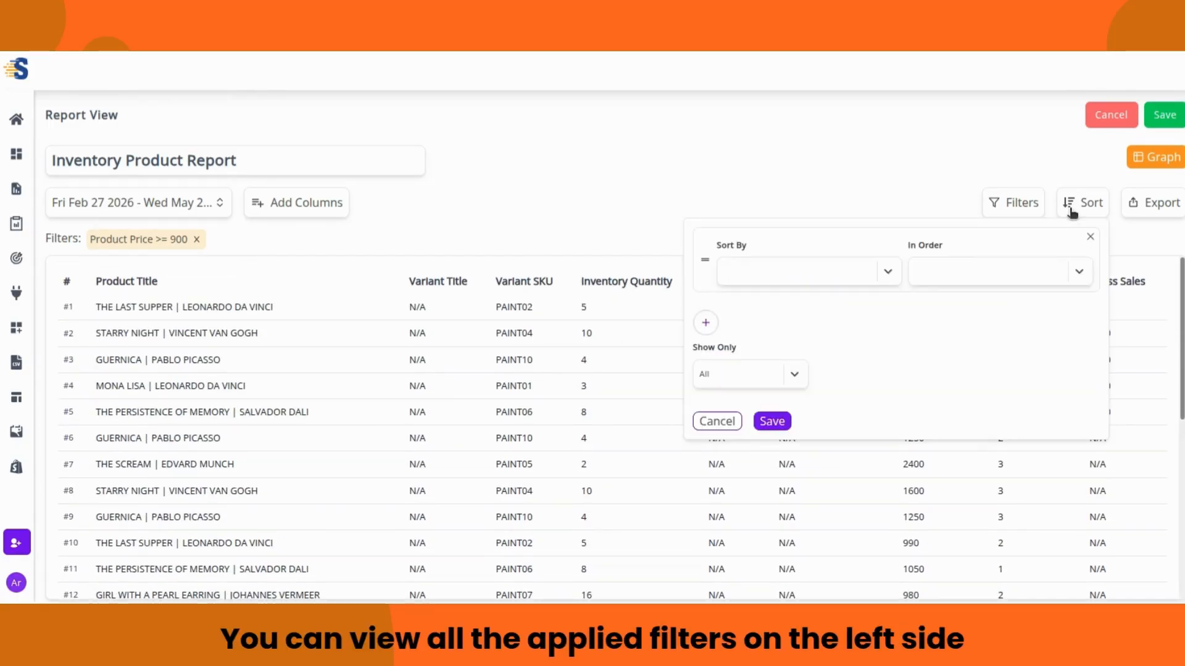
{"action": "left_click", "coordinate": [891, 268]}
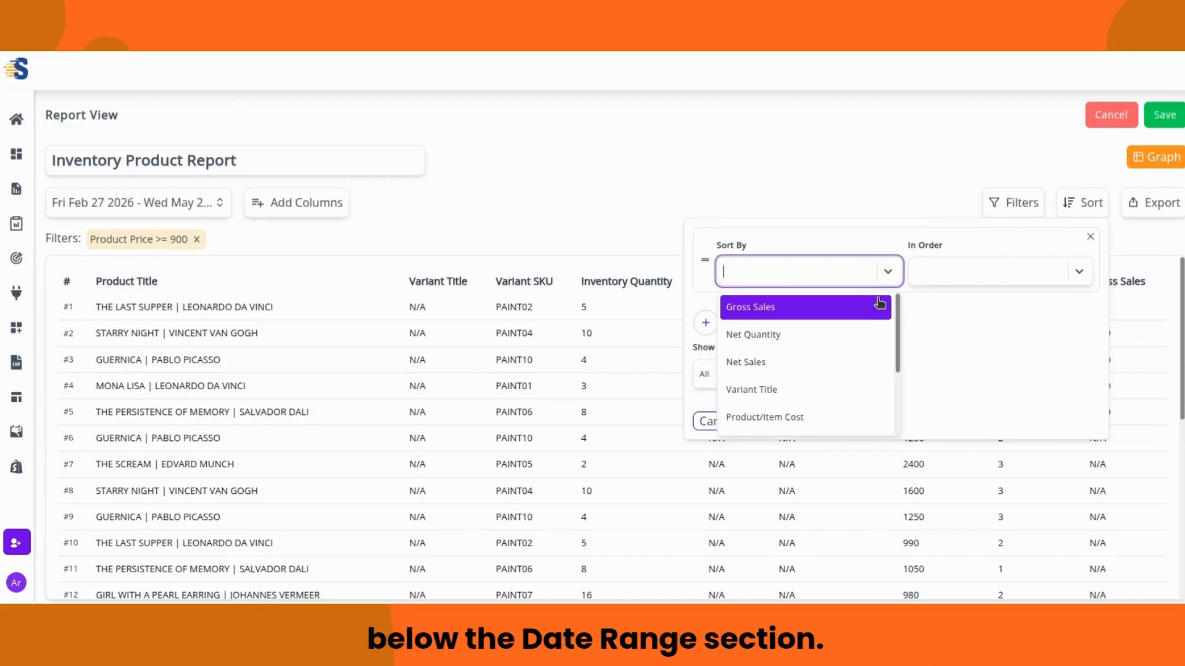
{"action": "scroll", "coordinate": [859, 303], "scroll_direction": "down", "scroll_amount": 2}
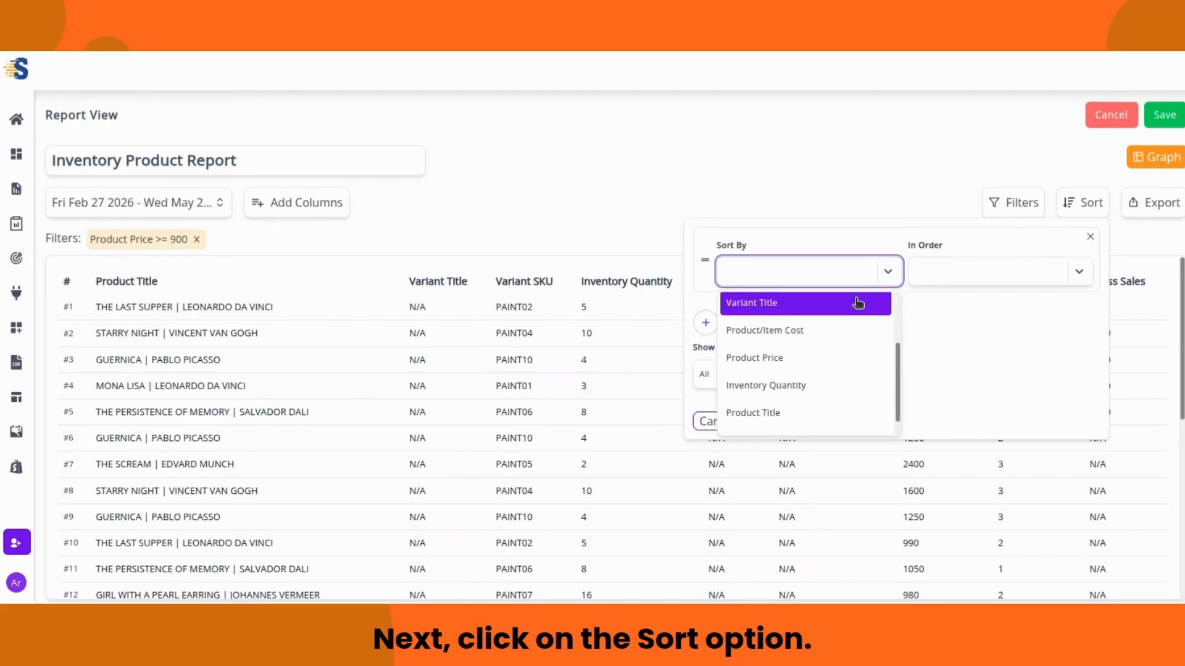
{"action": "scroll", "coordinate": [857, 303], "scroll_direction": "up", "scroll_amount": 2}
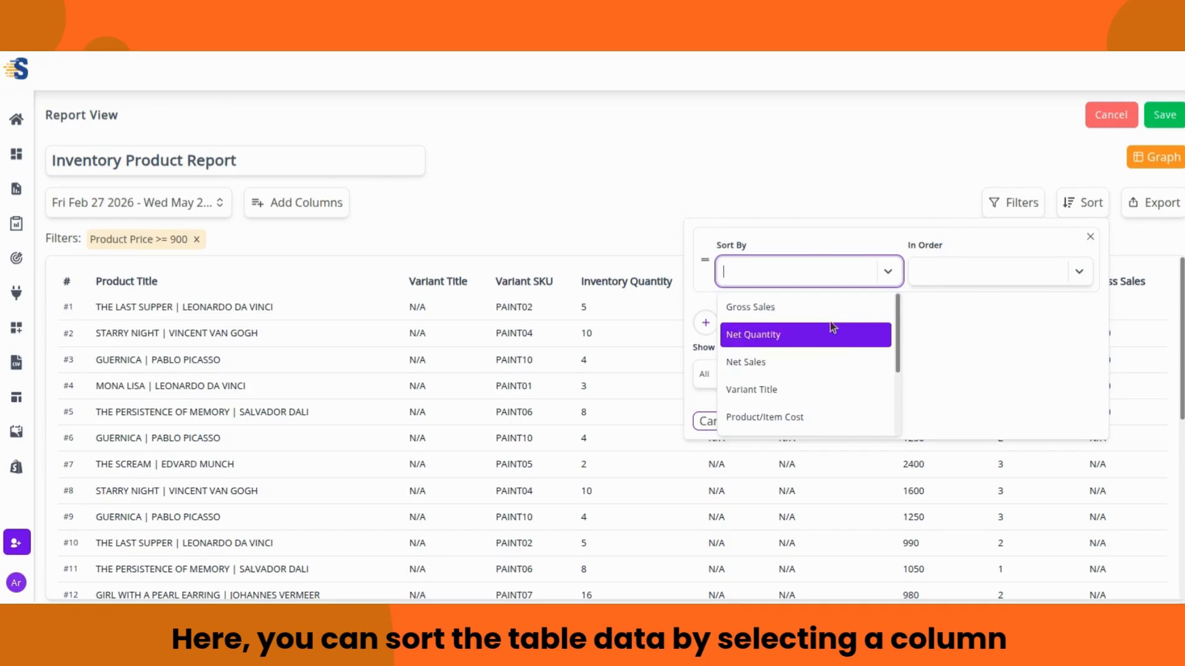
{"action": "left_click", "coordinate": [886, 273]}
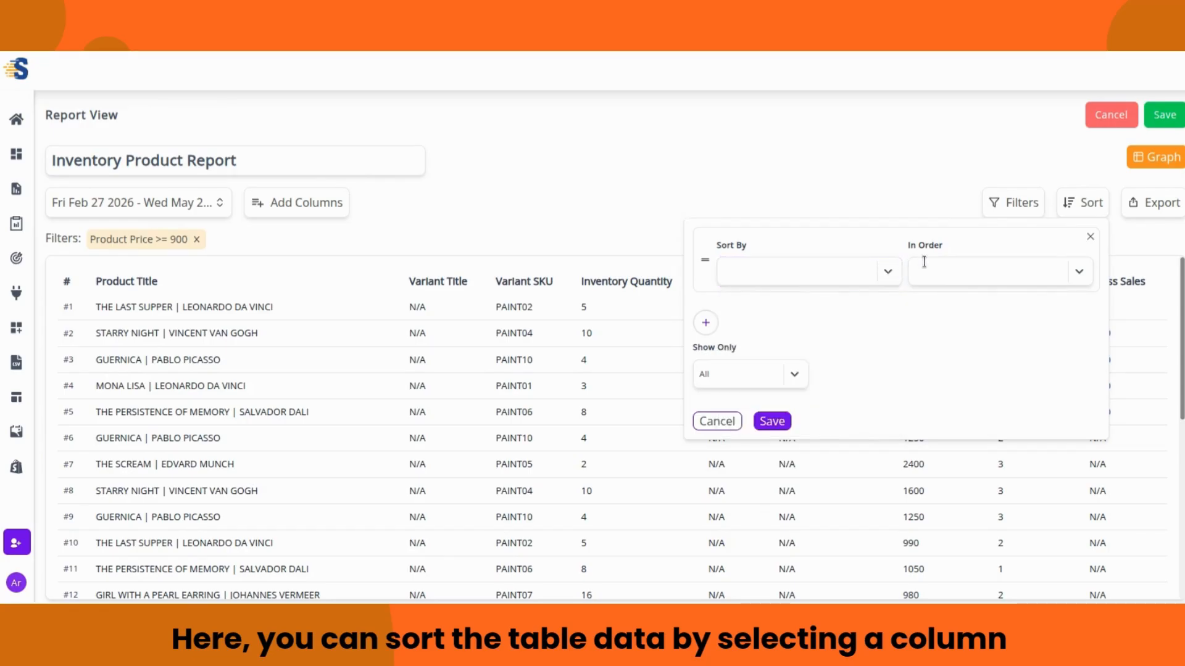
{"action": "left_click", "coordinate": [1081, 275]}
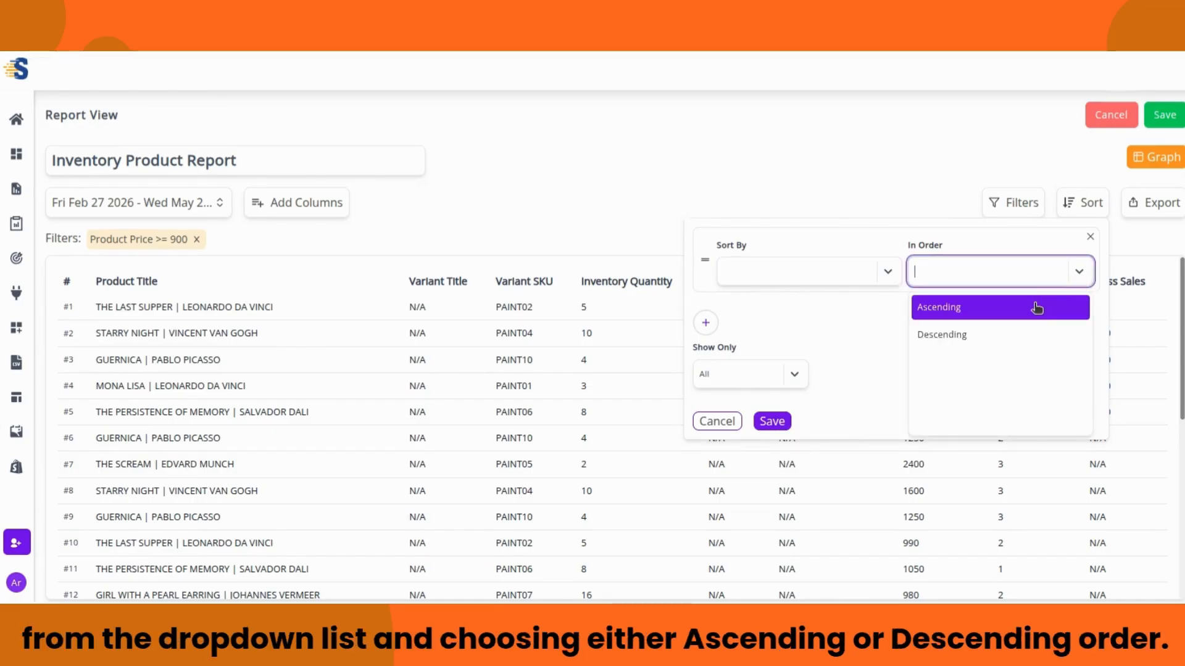
{"action": "left_click", "coordinate": [1077, 274]}
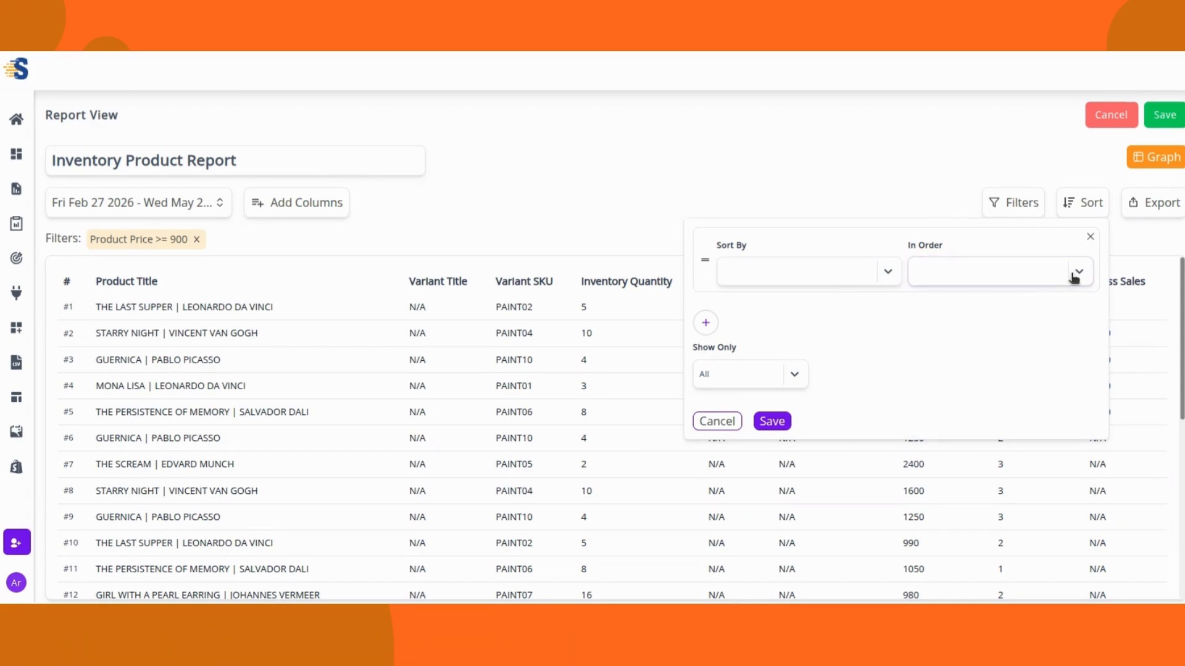
{"action": "left_click", "coordinate": [707, 323]}
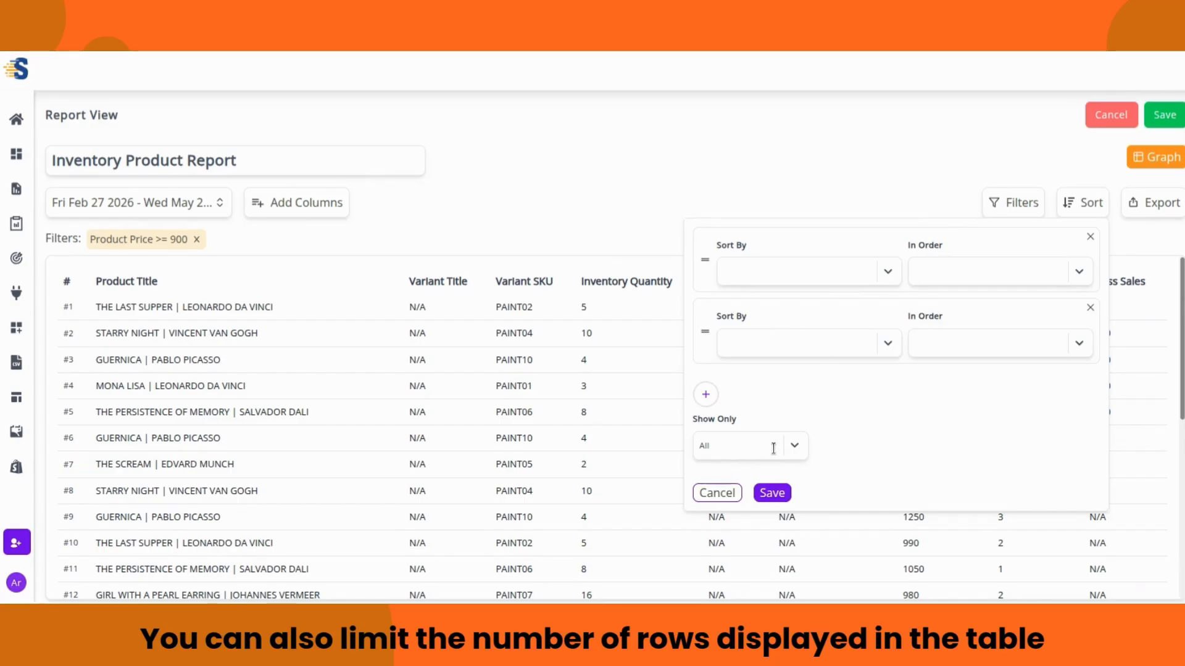
{"action": "left_click", "coordinate": [794, 445]}
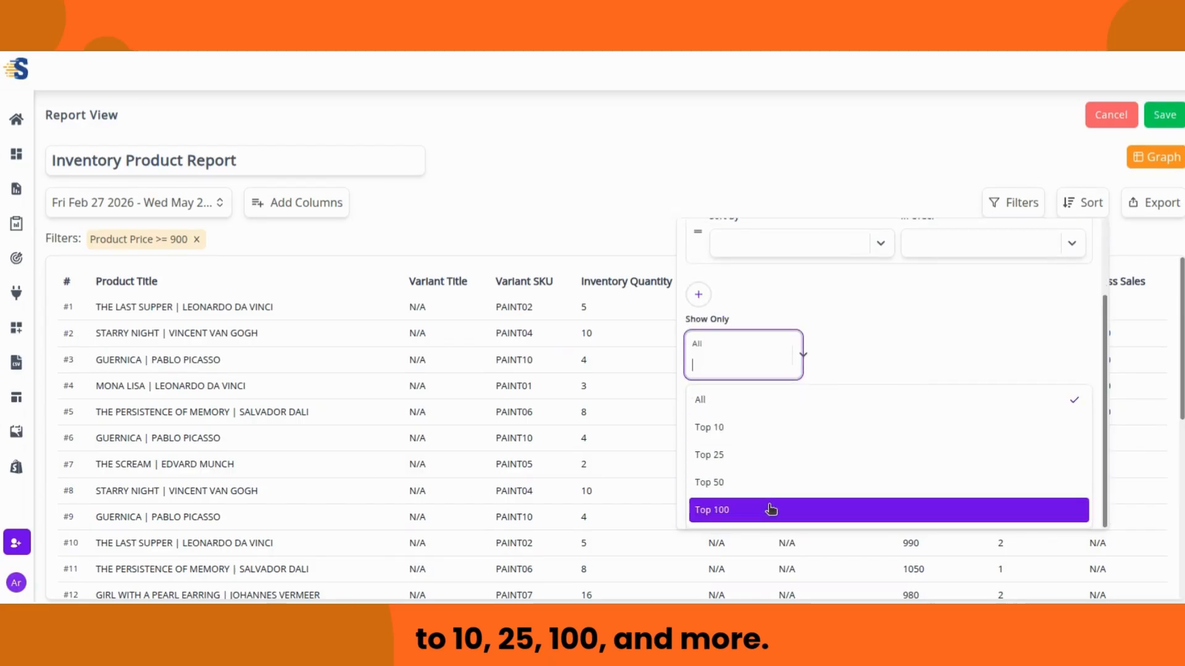
{"action": "left_click", "coordinate": [804, 363]}
{"action": "left_click", "coordinate": [717, 492]}
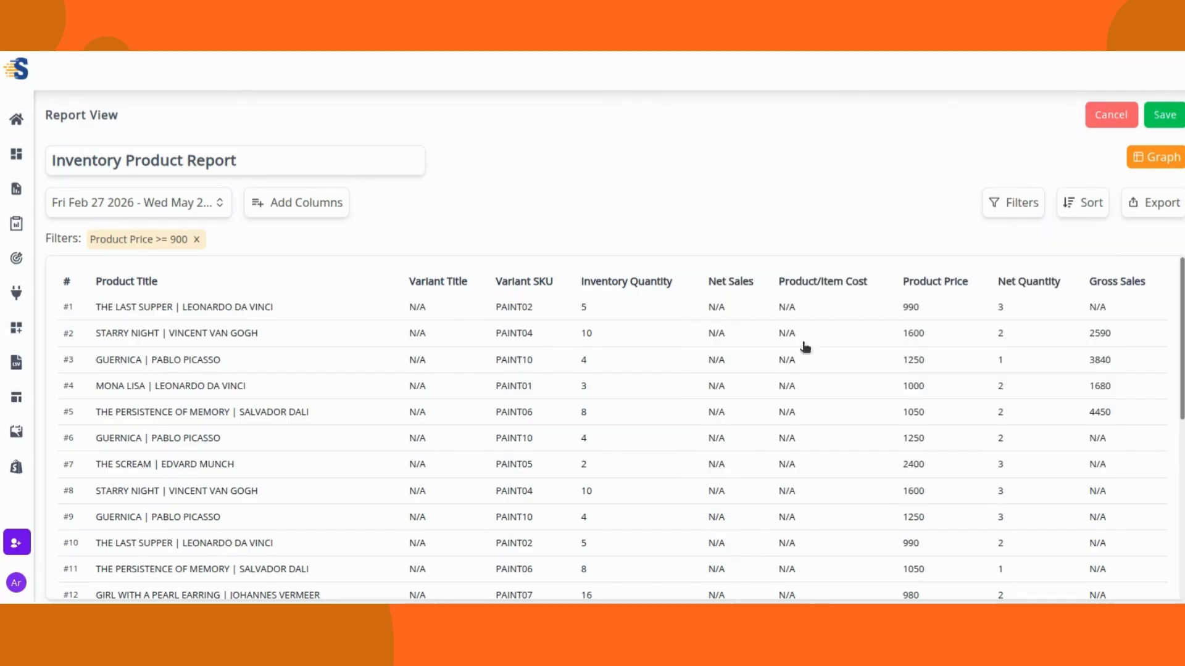
{"action": "left_click", "coordinate": [1158, 210]}
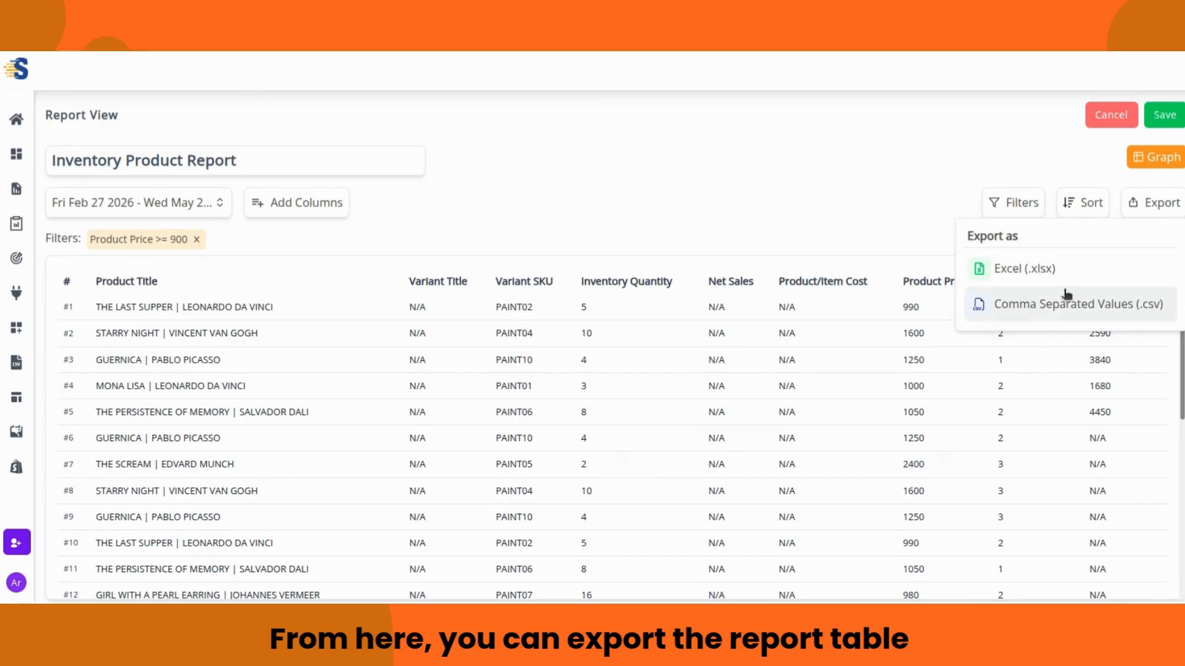
Step: Dismiss the export choices and switch the report to its Graph configuration view
{"action": "left_click", "coordinate": [1155, 209]}
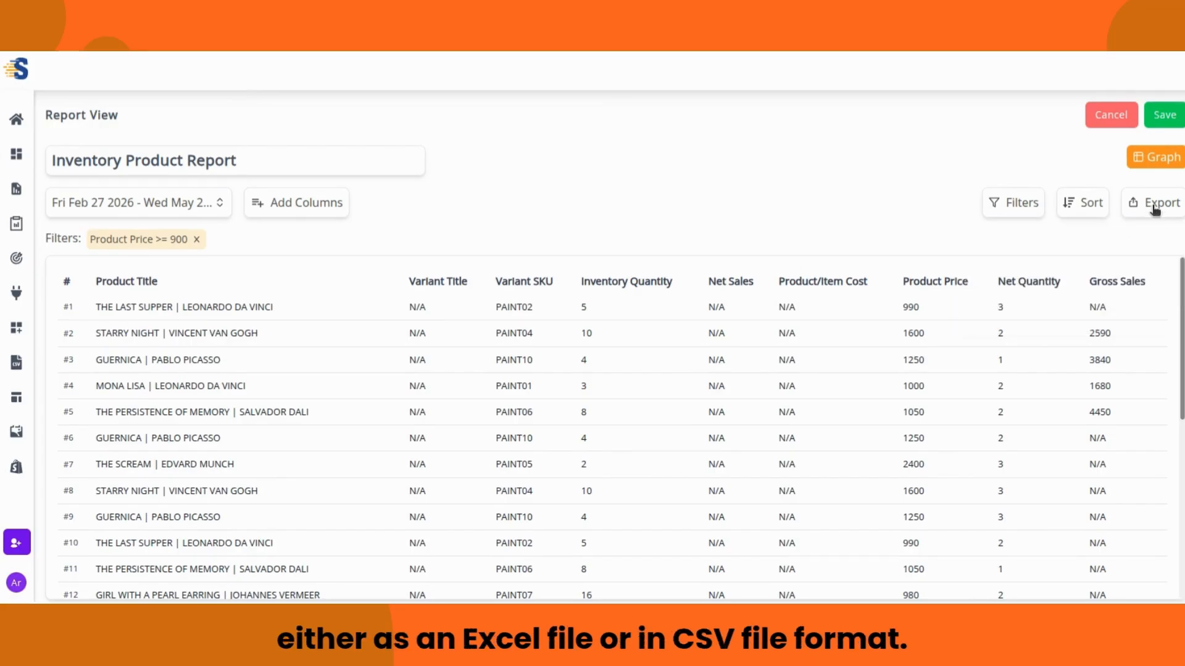
{"action": "left_click", "coordinate": [1164, 158]}
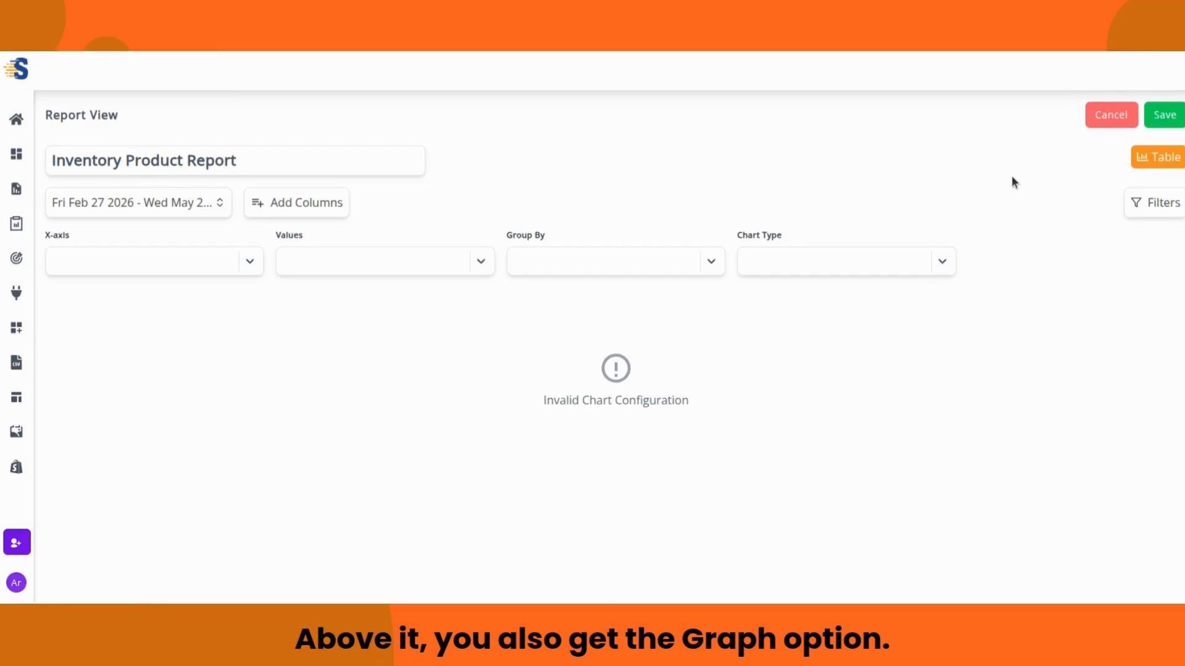
Step: Set X-axis to Product Title, values Gross Sales and Net Sales, group by Week, chart type Line
{"action": "left_click", "coordinate": [249, 262]}
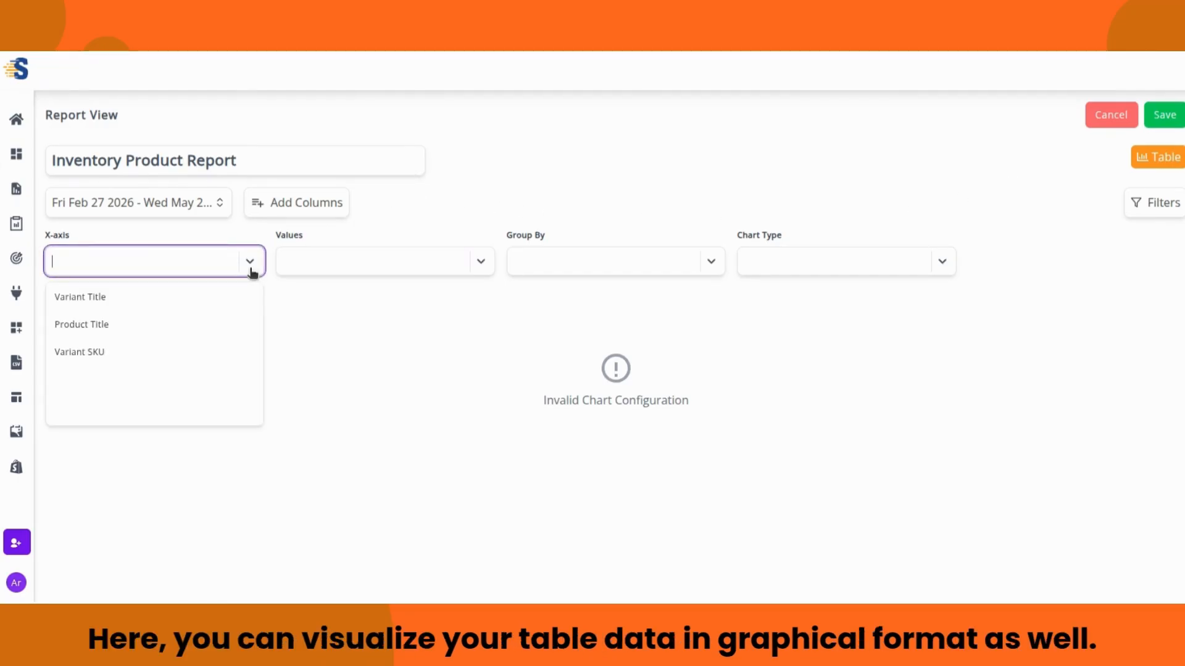
{"action": "left_click", "coordinate": [138, 337]}
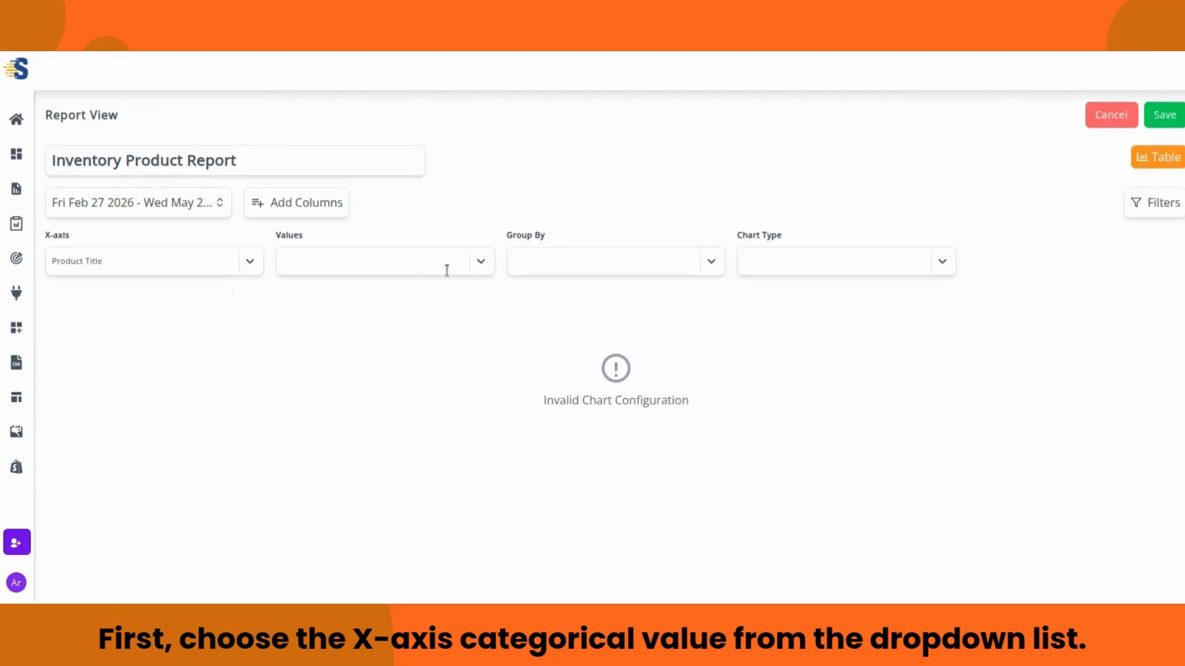
{"action": "left_click", "coordinate": [483, 271]}
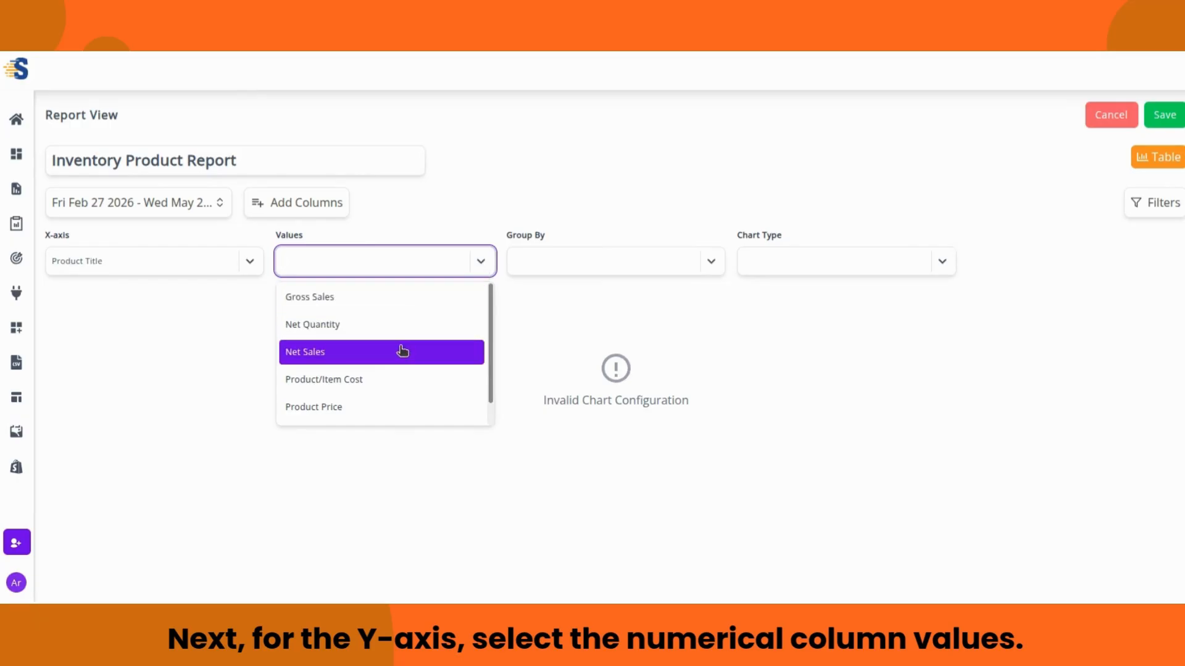
{"action": "left_click", "coordinate": [390, 303]}
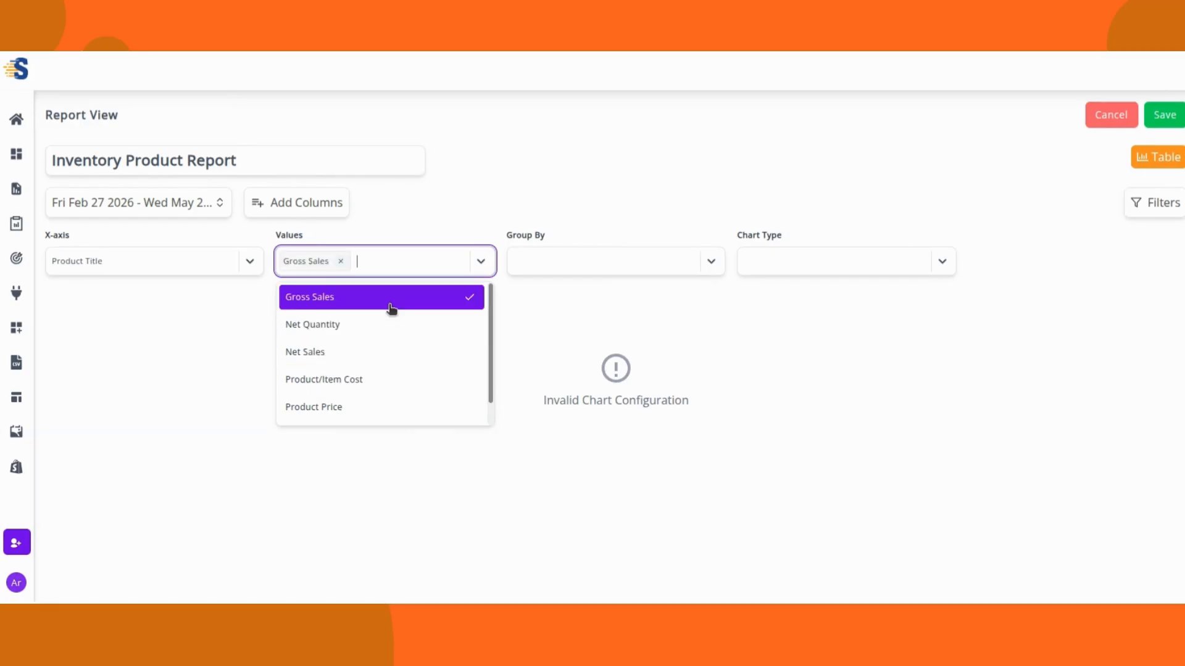
{"action": "left_click", "coordinate": [384, 349]}
{"action": "left_click", "coordinate": [478, 272]}
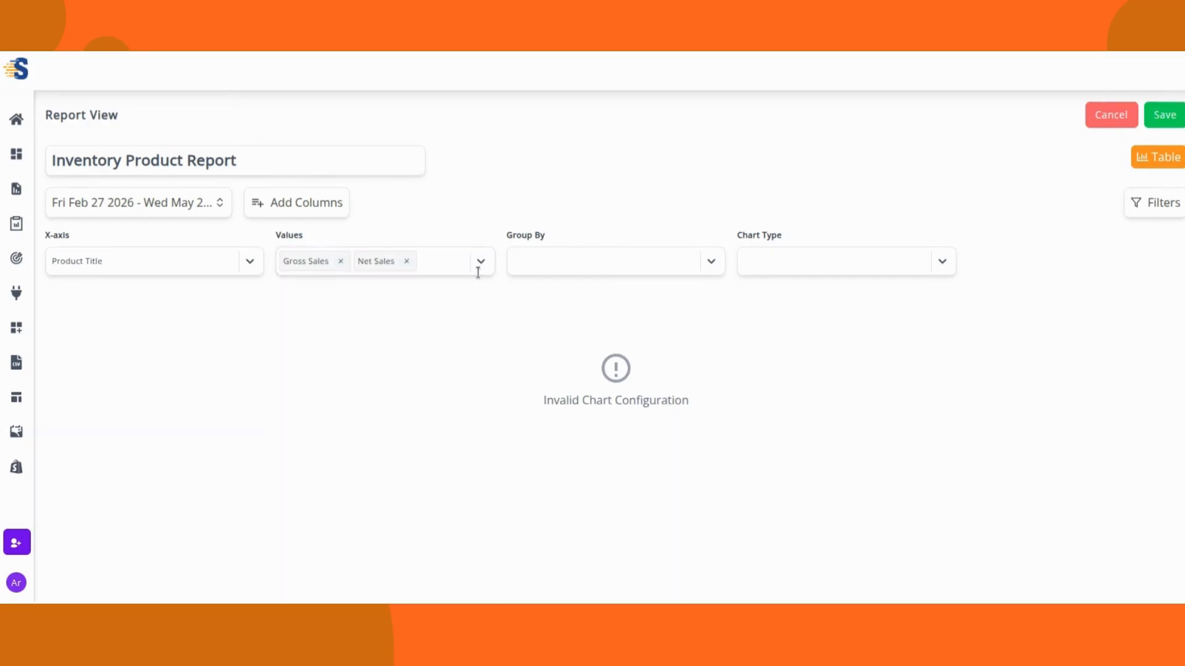
{"action": "left_click", "coordinate": [713, 262]}
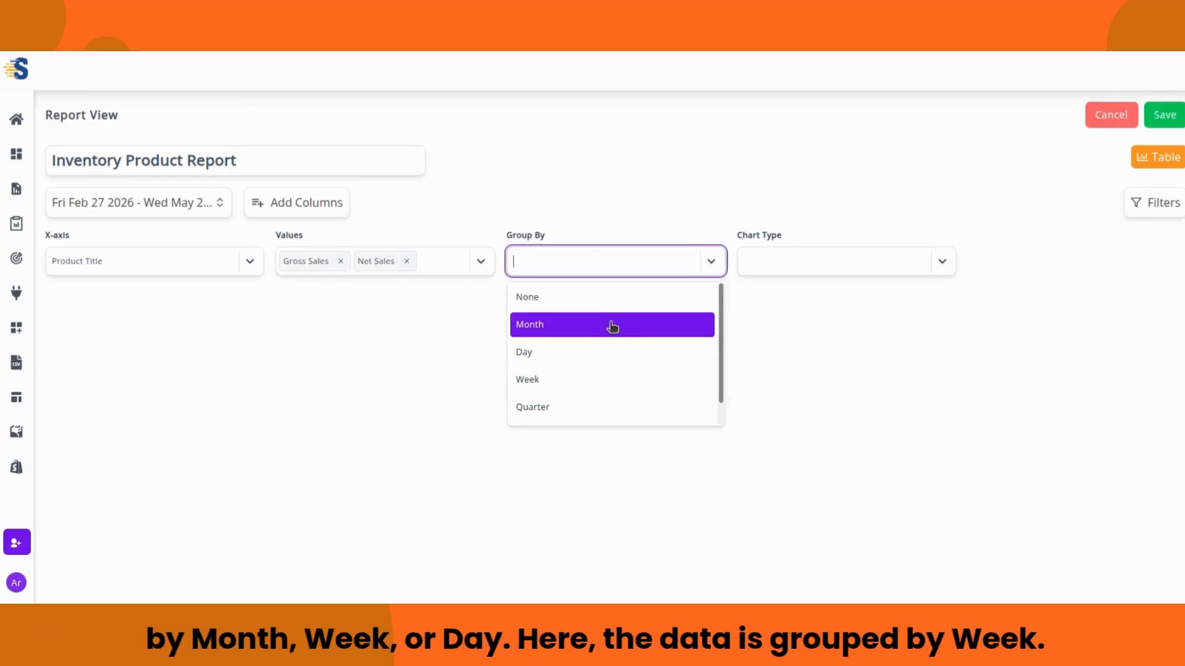
{"action": "left_click", "coordinate": [584, 383]}
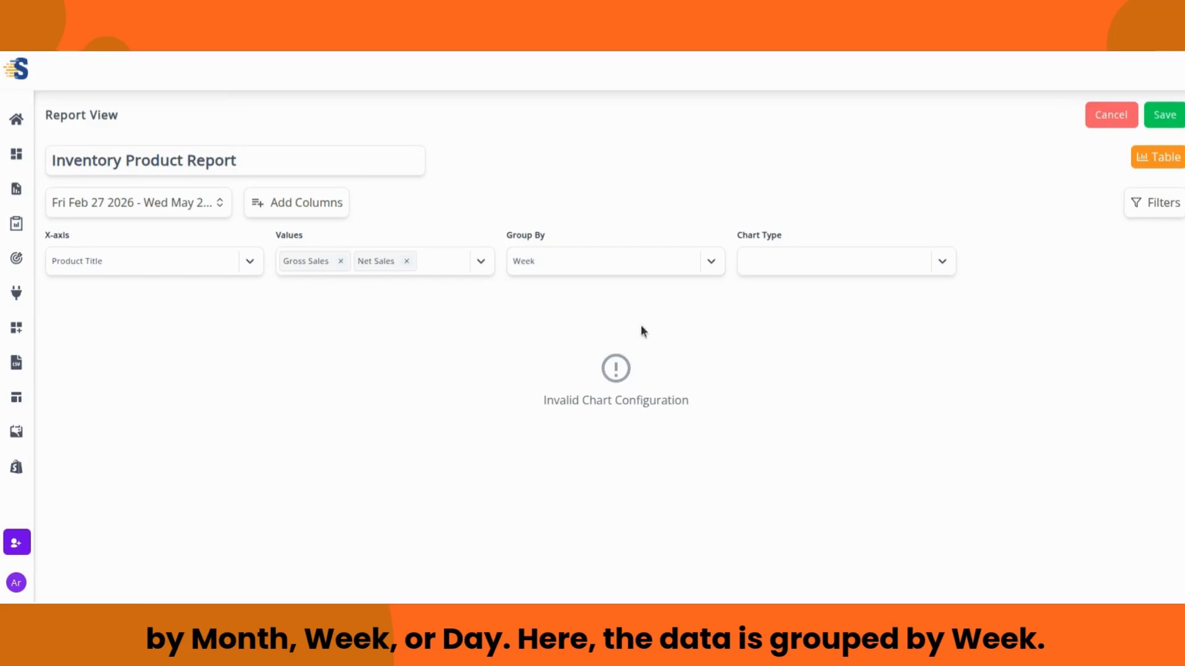
{"action": "left_click", "coordinate": [943, 264]}
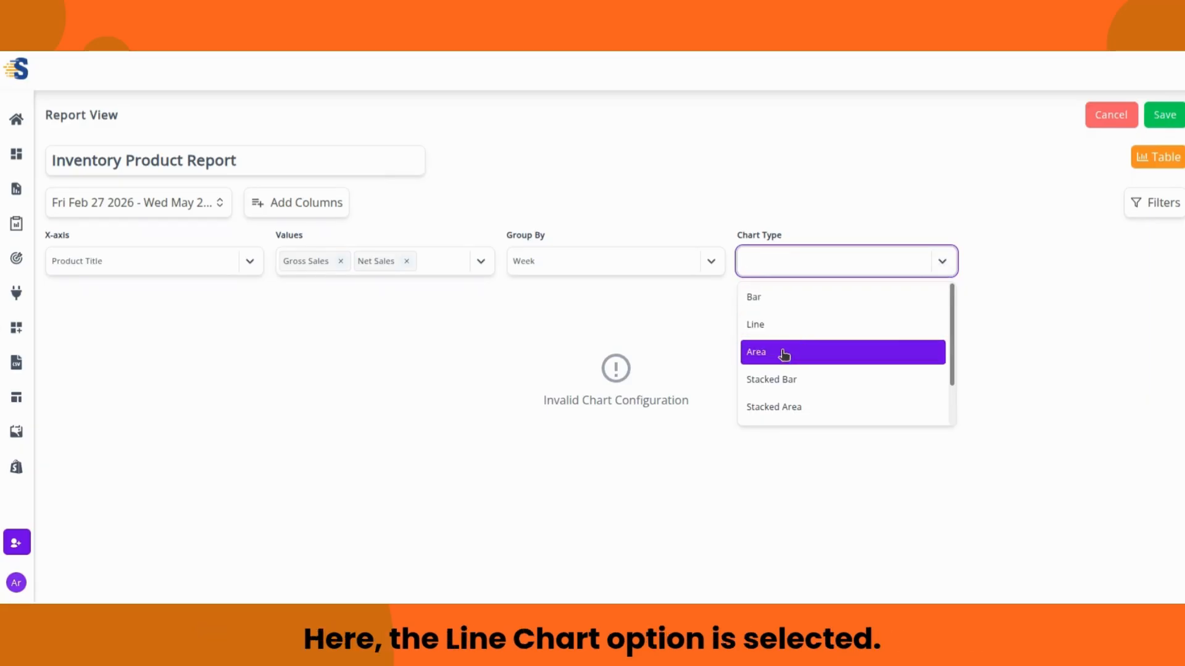
{"action": "left_click", "coordinate": [780, 321]}
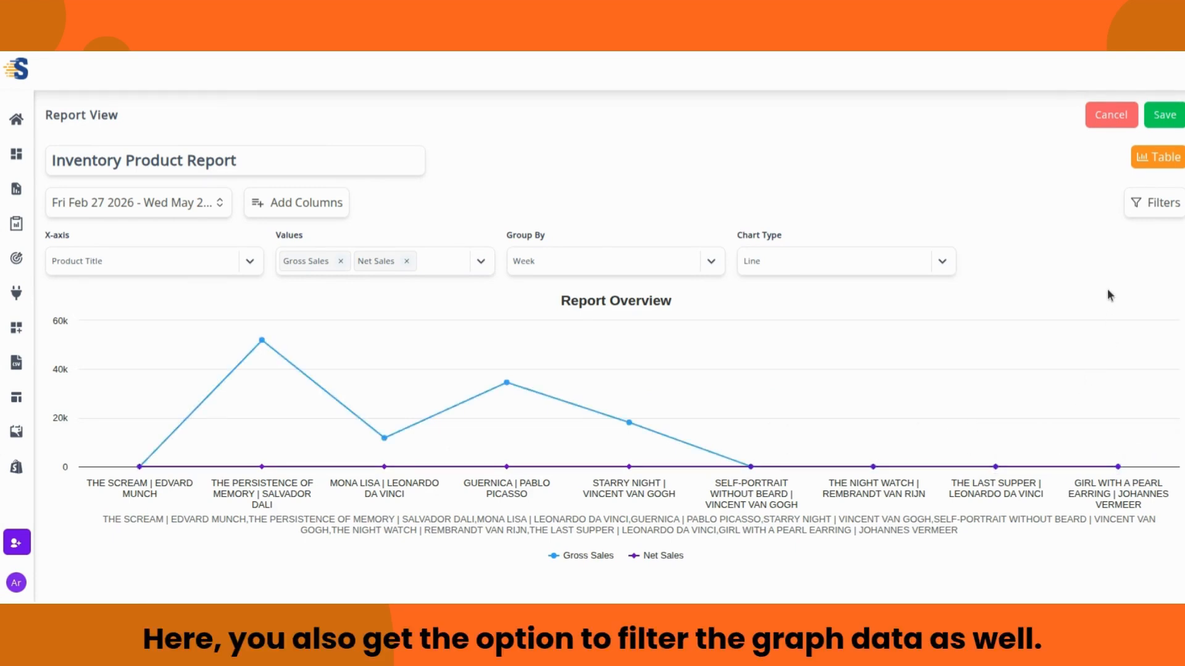
Step: Check the filters, toggle between table and line chart views, and save the Inventory Product Report
{"action": "left_click", "coordinate": [1155, 209]}
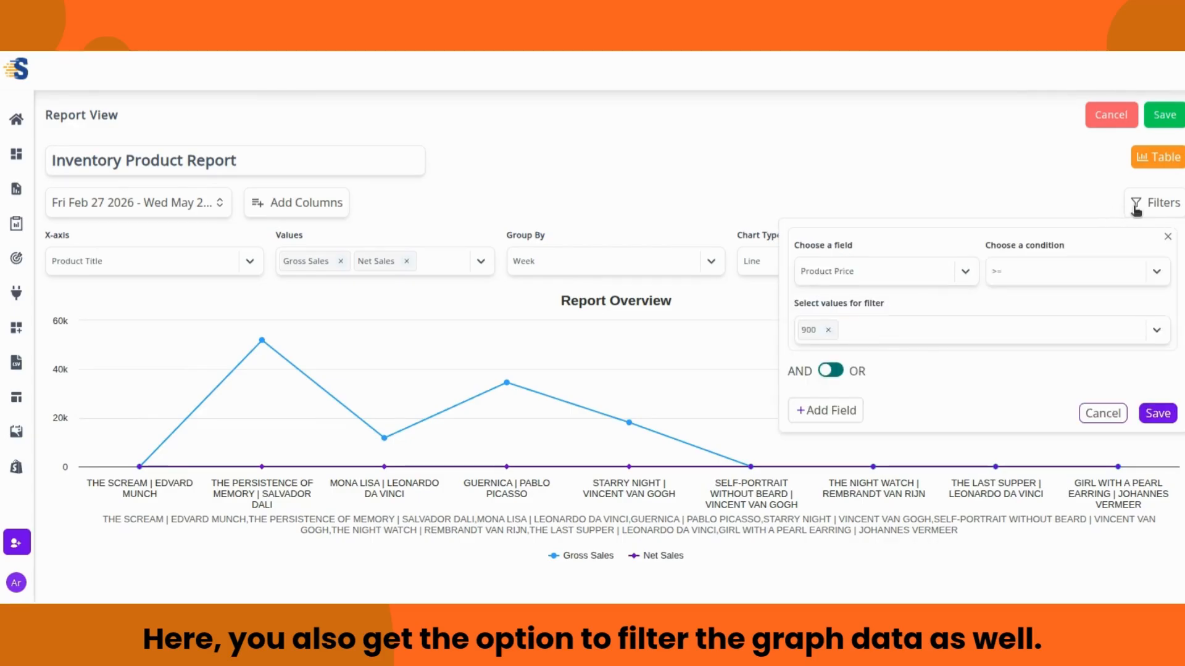
{"action": "left_click", "coordinate": [1142, 205]}
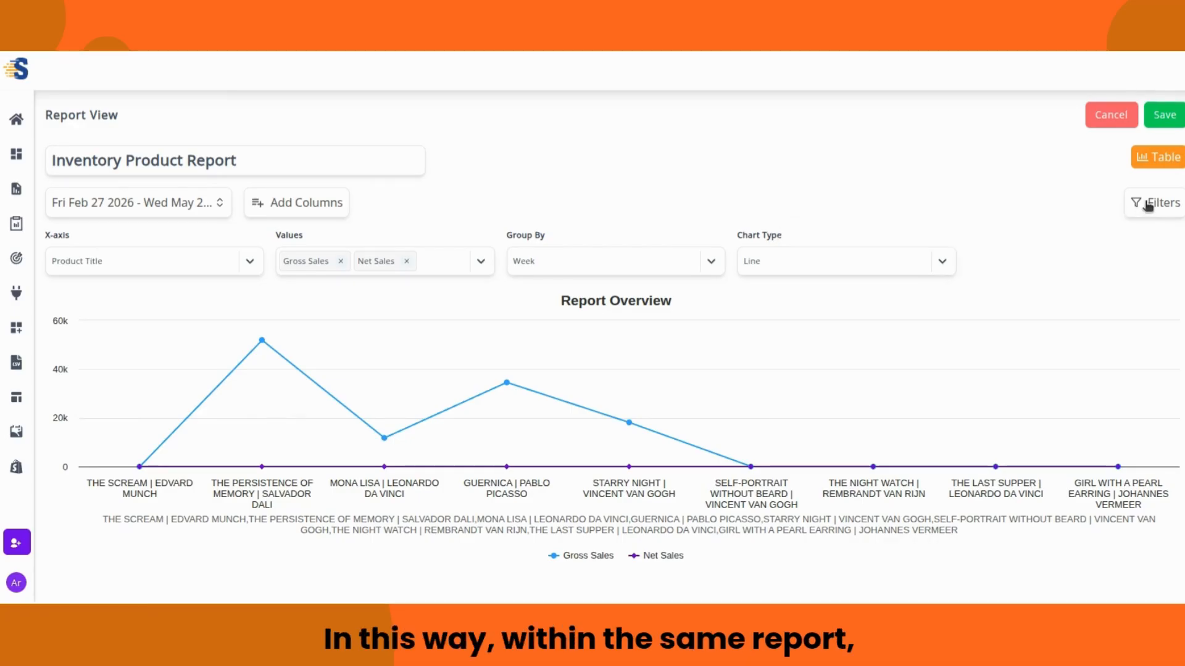
{"action": "left_click", "coordinate": [1159, 158]}
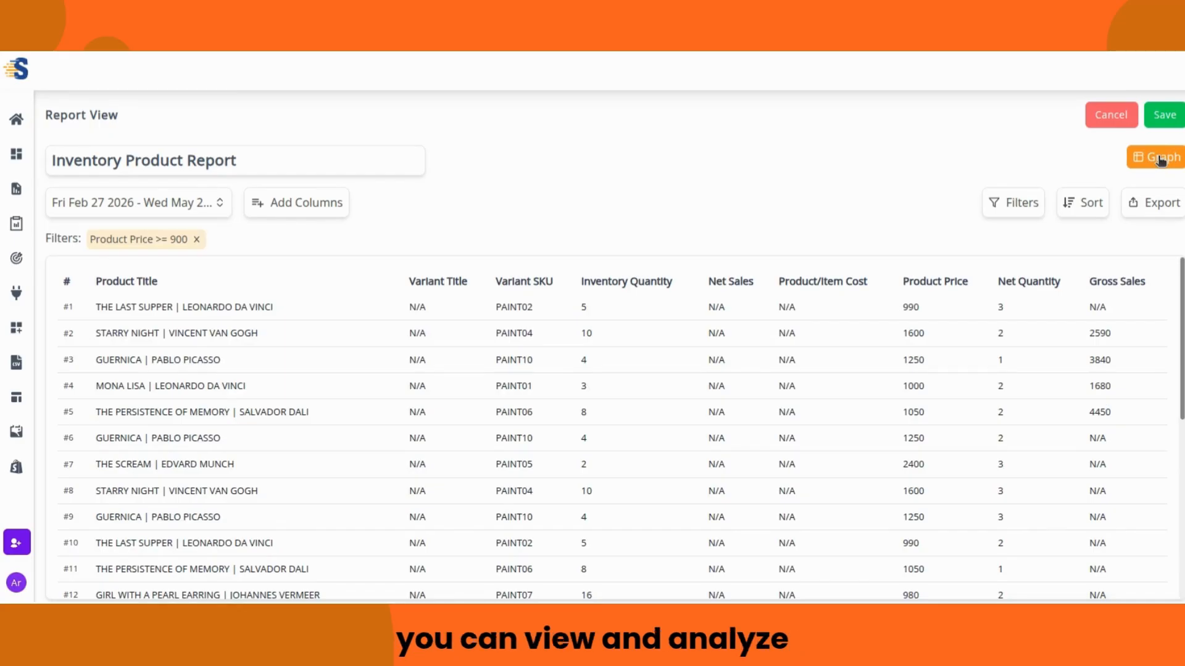
{"action": "left_click", "coordinate": [1159, 158]}
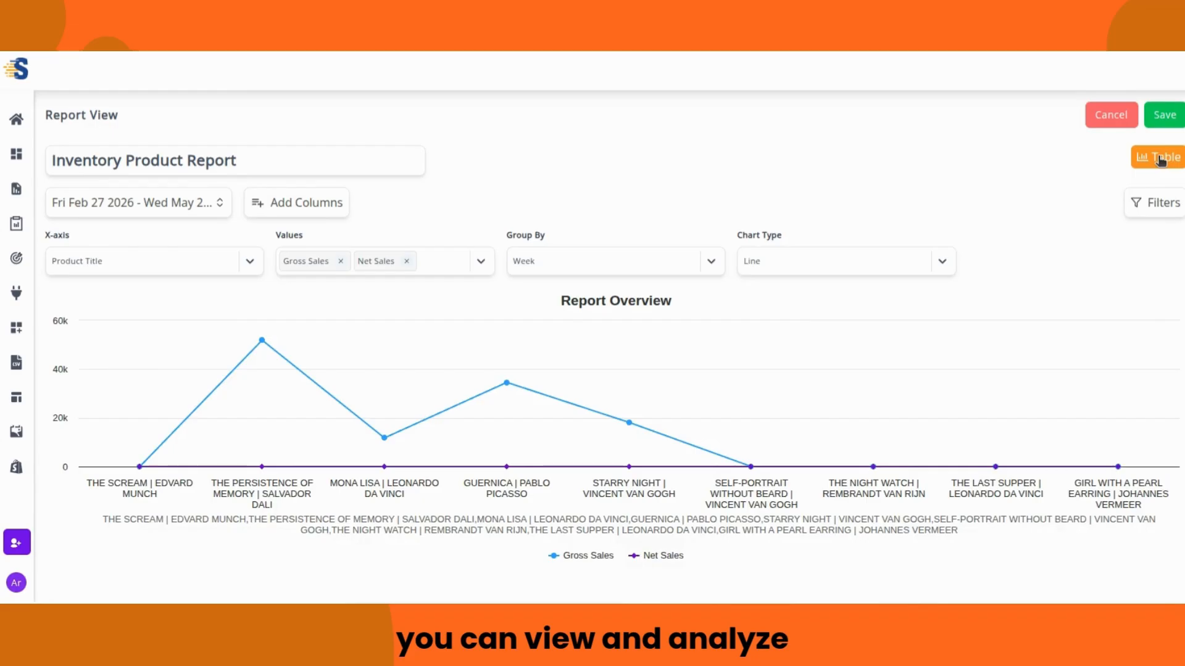
{"action": "left_click", "coordinate": [1159, 158]}
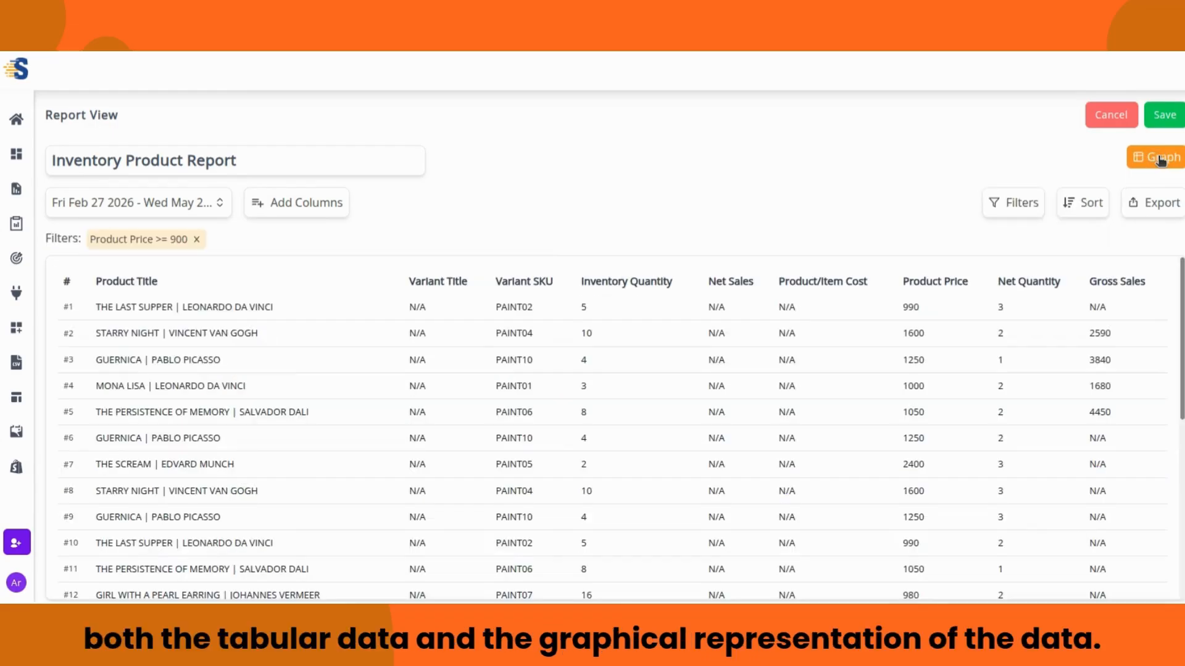
{"action": "left_click", "coordinate": [1164, 121]}
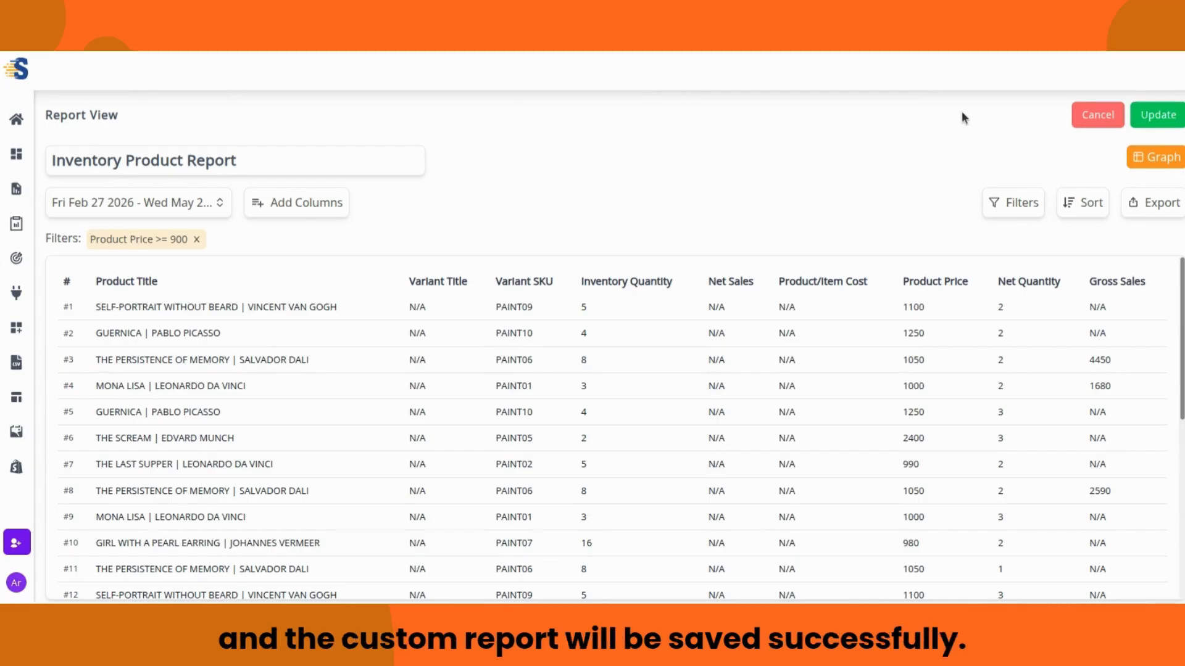
Step: Cancel out of the report and scroll to the dashboard's Reports section showing Inventory Product Report
{"action": "left_click", "coordinate": [1078, 110]}
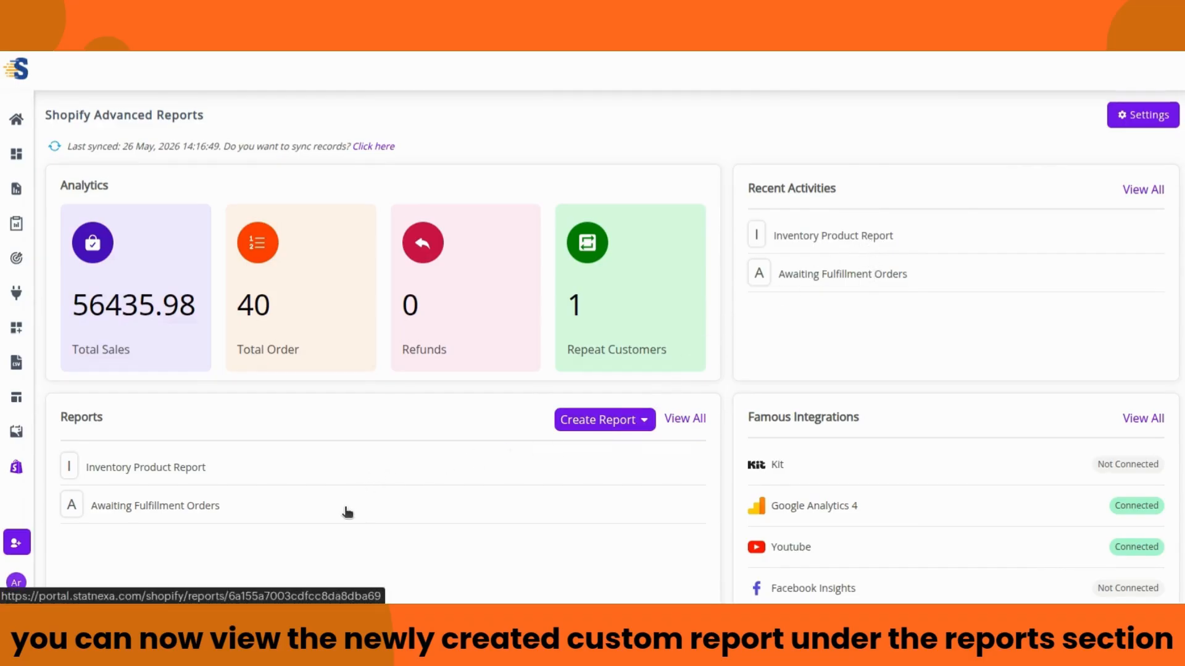
{"action": "scroll", "coordinate": [344, 511], "scroll_direction": "down", "scroll_amount": 4}
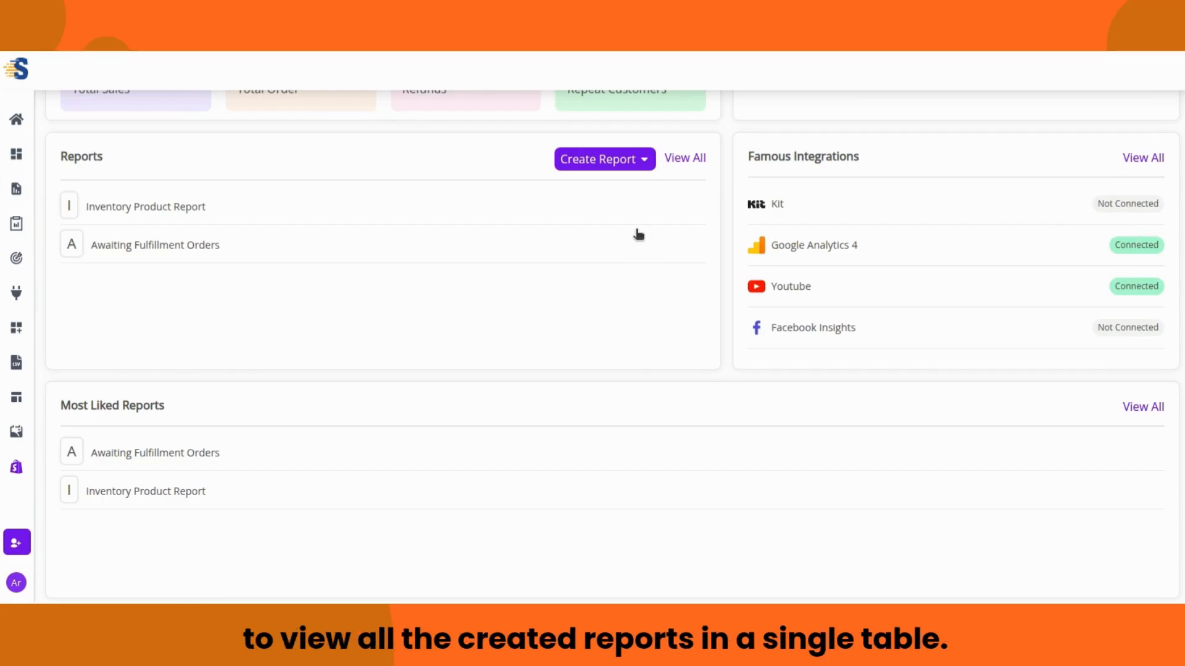
{"action": "left_click", "coordinate": [690, 162]}
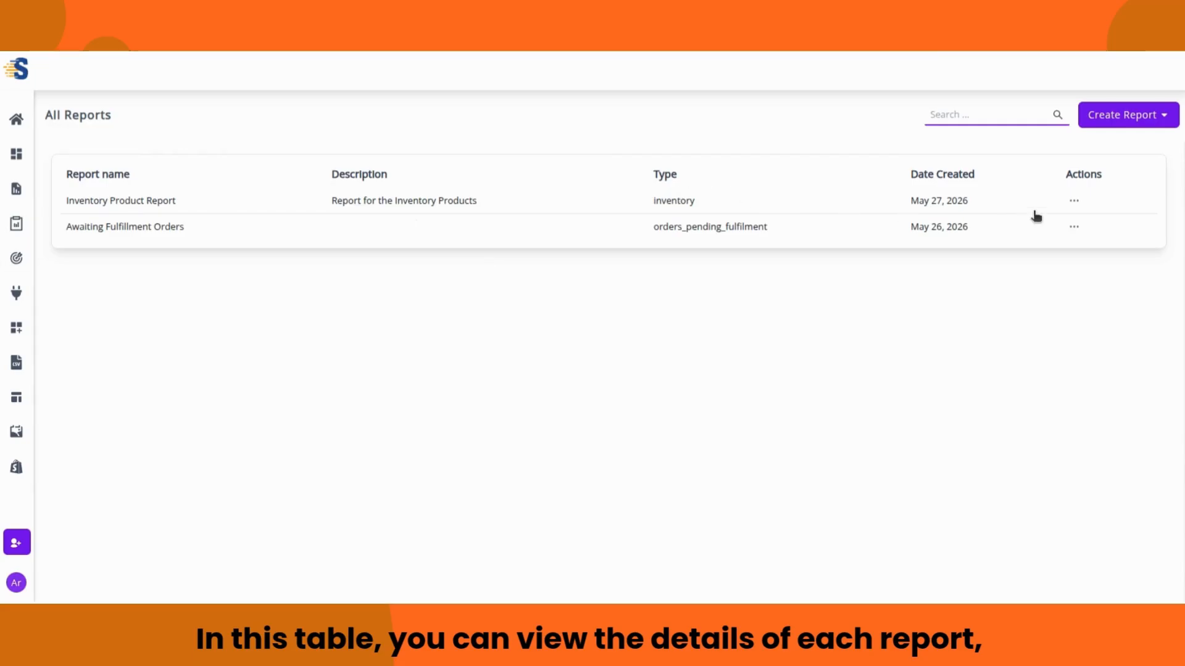
{"action": "left_click", "coordinate": [1074, 207]}
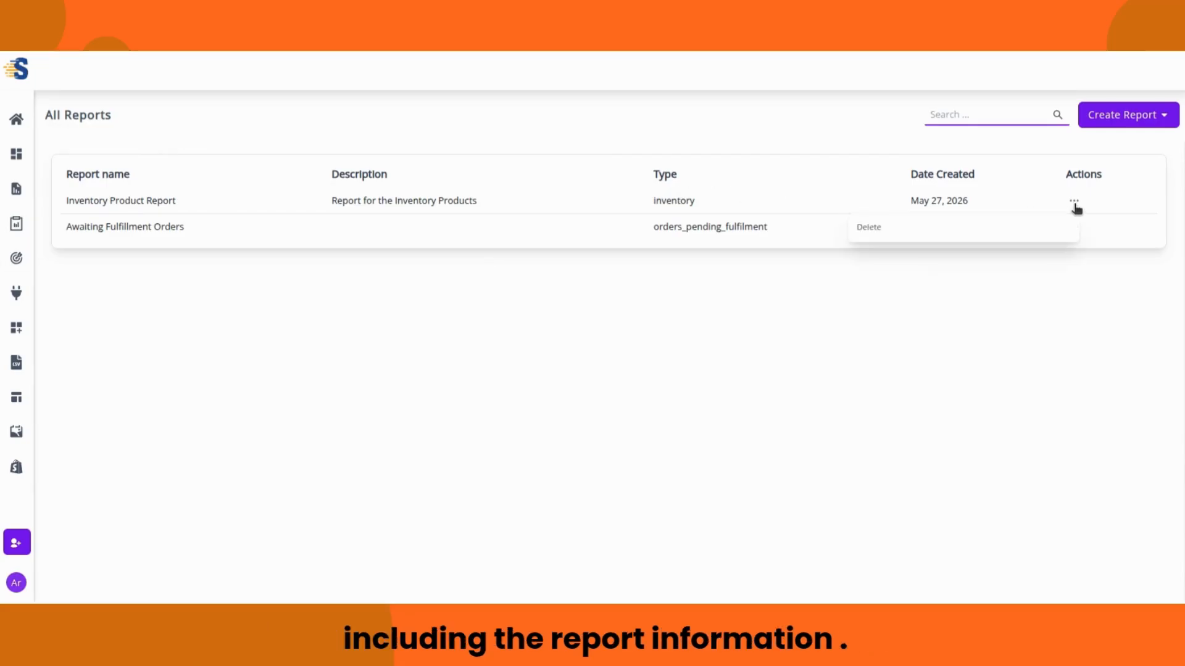
{"action": "left_click", "coordinate": [1074, 207]}
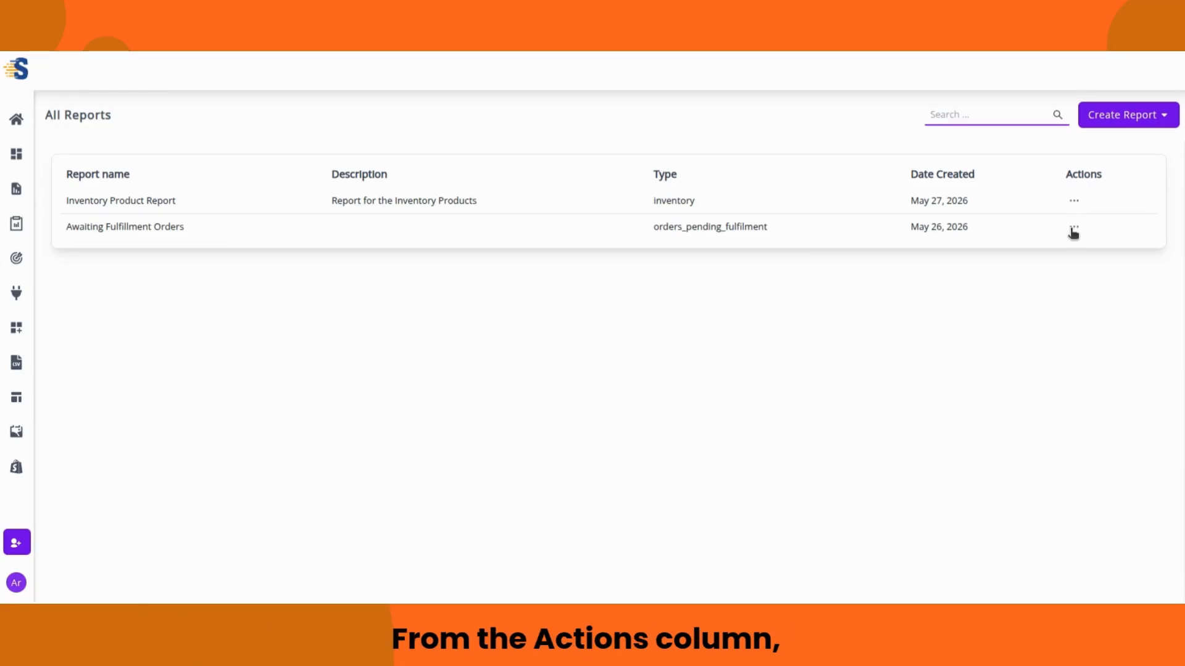
{"action": "left_click", "coordinate": [1074, 230]}
{"action": "left_click", "coordinate": [1074, 231]}
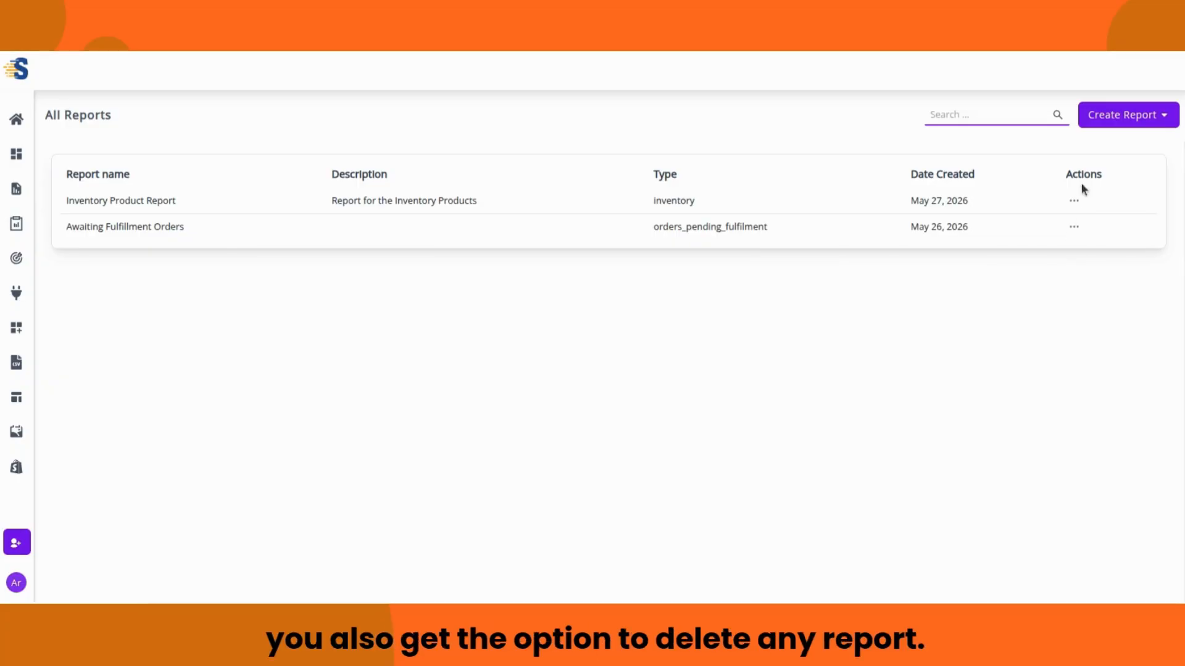
{"action": "left_click", "coordinate": [1142, 120]}
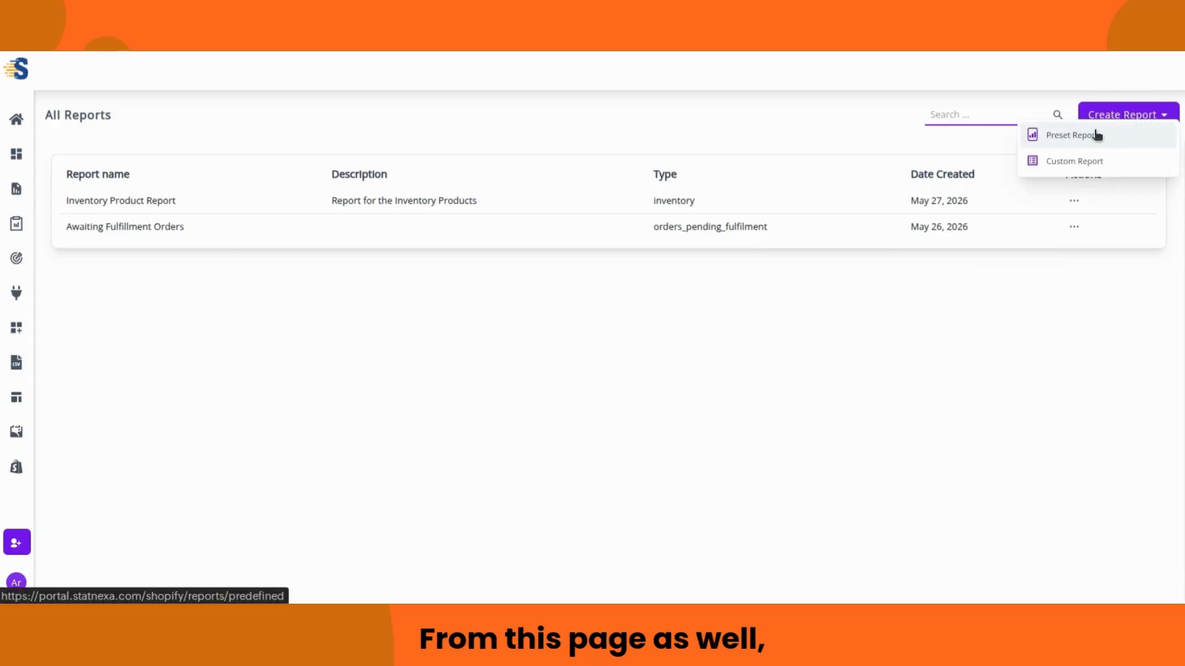
{"action": "left_click", "coordinate": [1165, 116]}
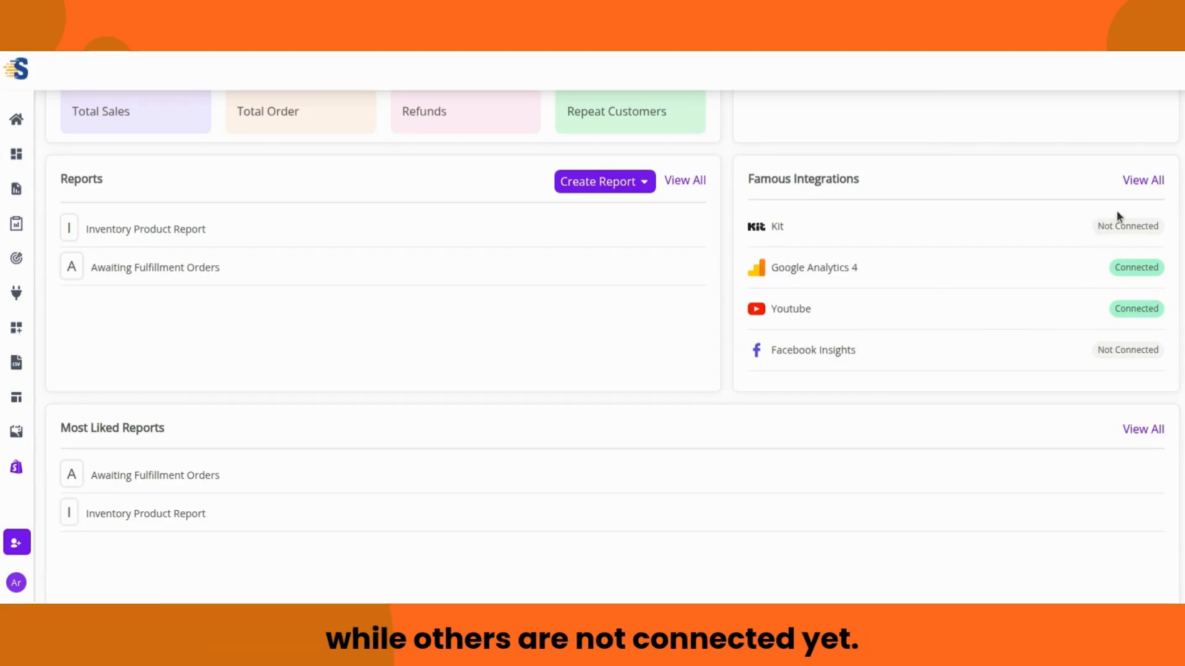
{"action": "left_click", "coordinate": [1141, 182]}
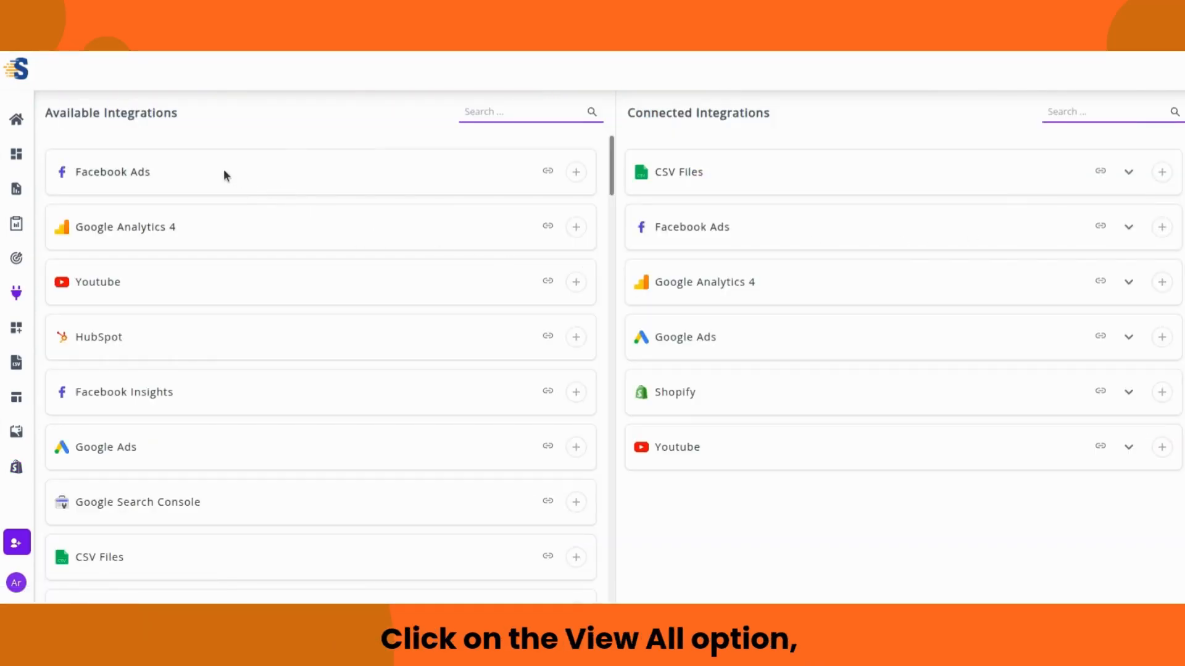
{"action": "scroll", "coordinate": [278, 224], "scroll_direction": "down", "scroll_amount": 2}
{"action": "scroll", "coordinate": [286, 250], "scroll_direction": "down", "scroll_amount": 4}
{"action": "scroll", "coordinate": [287, 258], "scroll_direction": "up", "scroll_amount": 6}
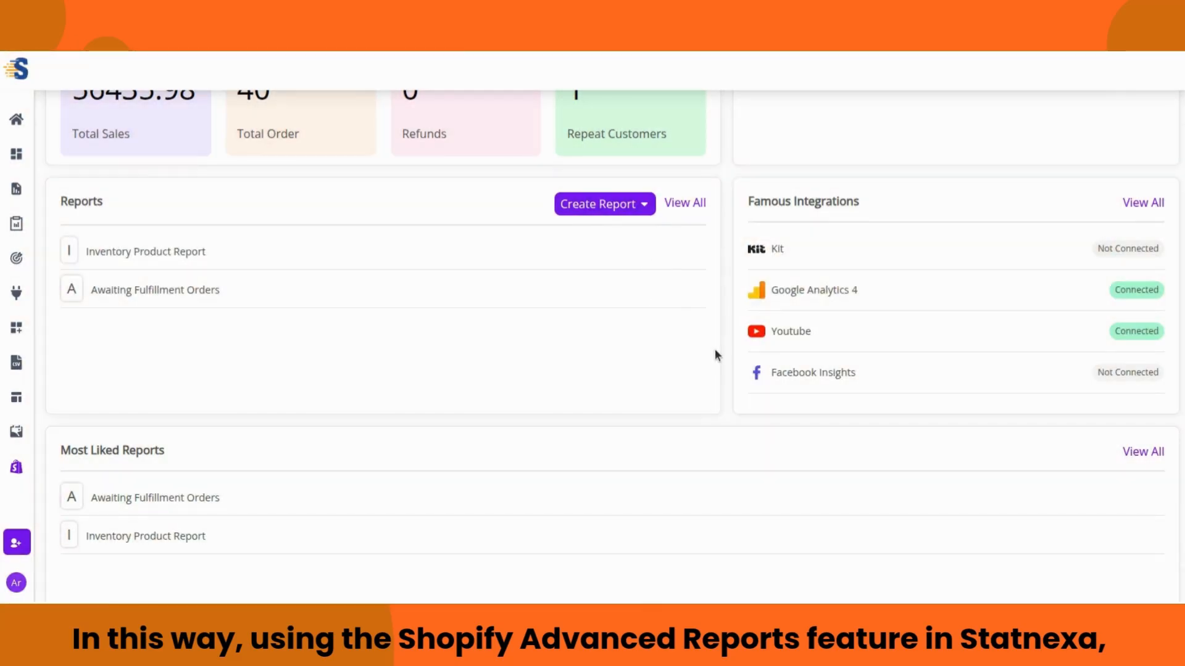
{"action": "scroll", "coordinate": [714, 350], "scroll_direction": "up", "scroll_amount": 4}
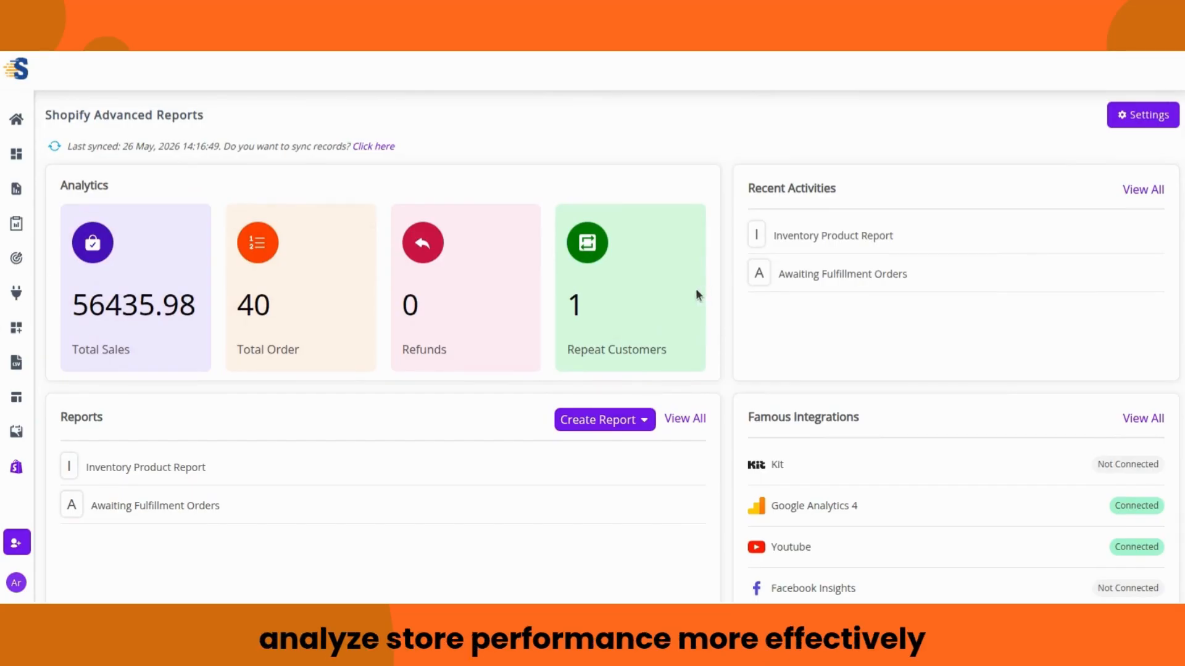
{"action": "scroll", "coordinate": [696, 288], "scroll_direction": "down", "scroll_amount": 4}
{"action": "scroll", "coordinate": [696, 295], "scroll_direction": "up", "scroll_amount": 4}
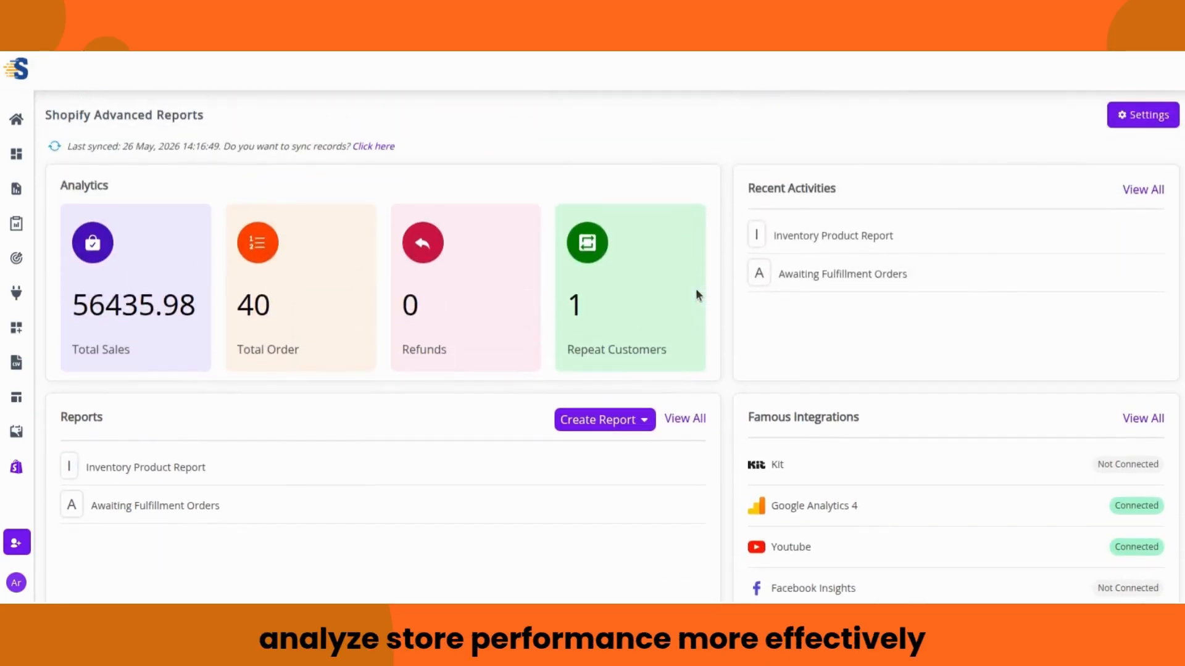